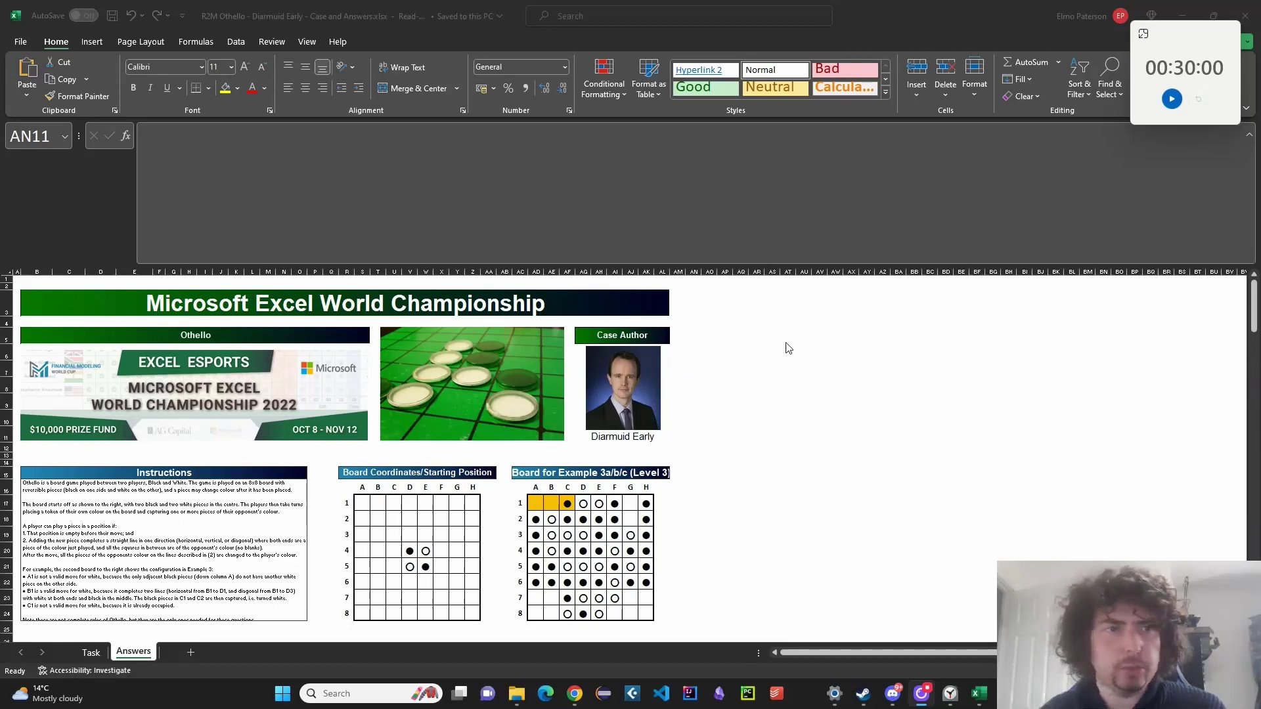
# Hide the Answers sheet so only the Task sheet remains in the workbook.
pyautogui.click(629, 442)
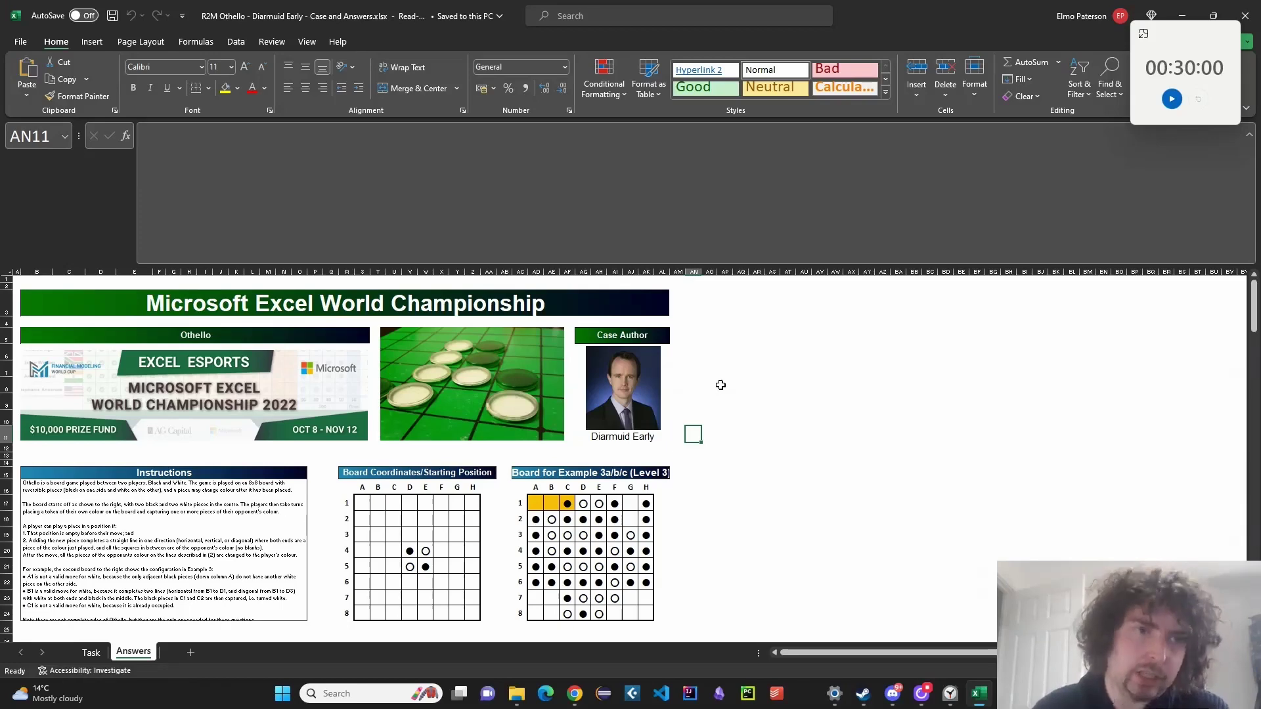
pyautogui.scroll(-1, 721, 387)
pyautogui.scroll(1, 726, 393)
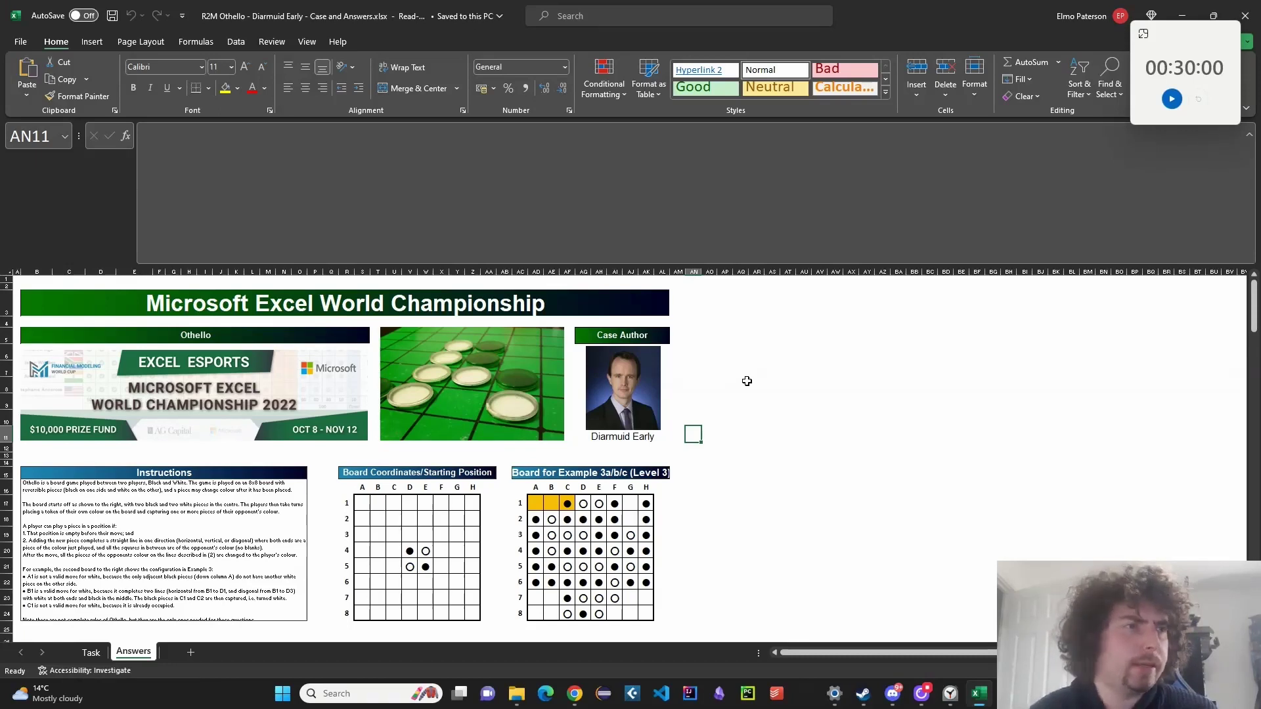
pyautogui.rightClick(150, 650)
pyautogui.click(200, 579)
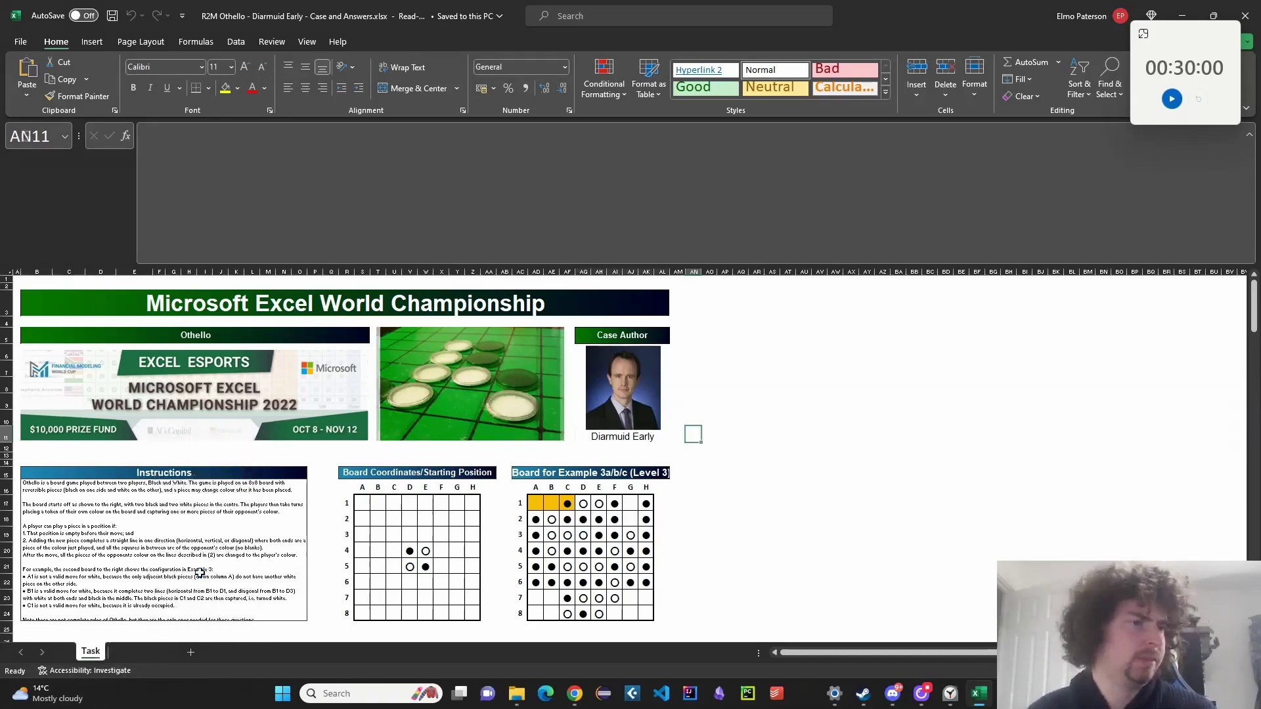
# Hide column F, the answer-check column beside the Answer column, on the Task sheet.
pyautogui.scroll(-1, 179, 597)
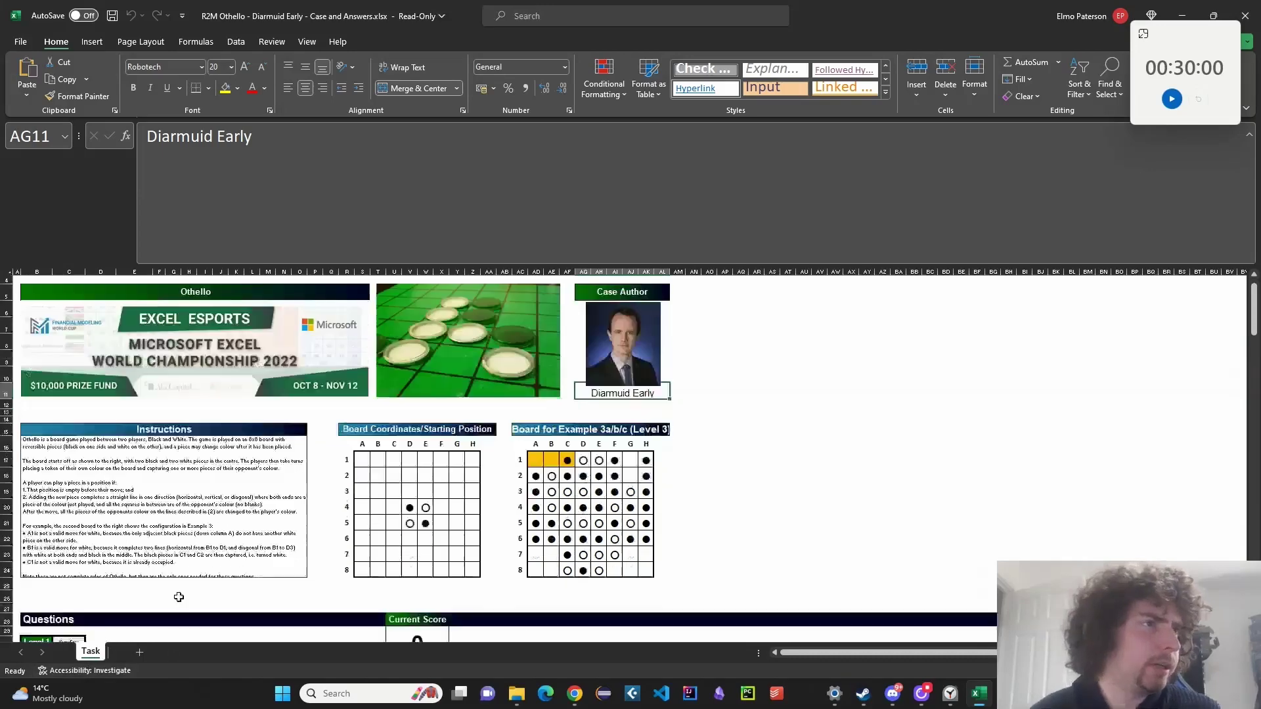
pyautogui.scroll(-5, 179, 597)
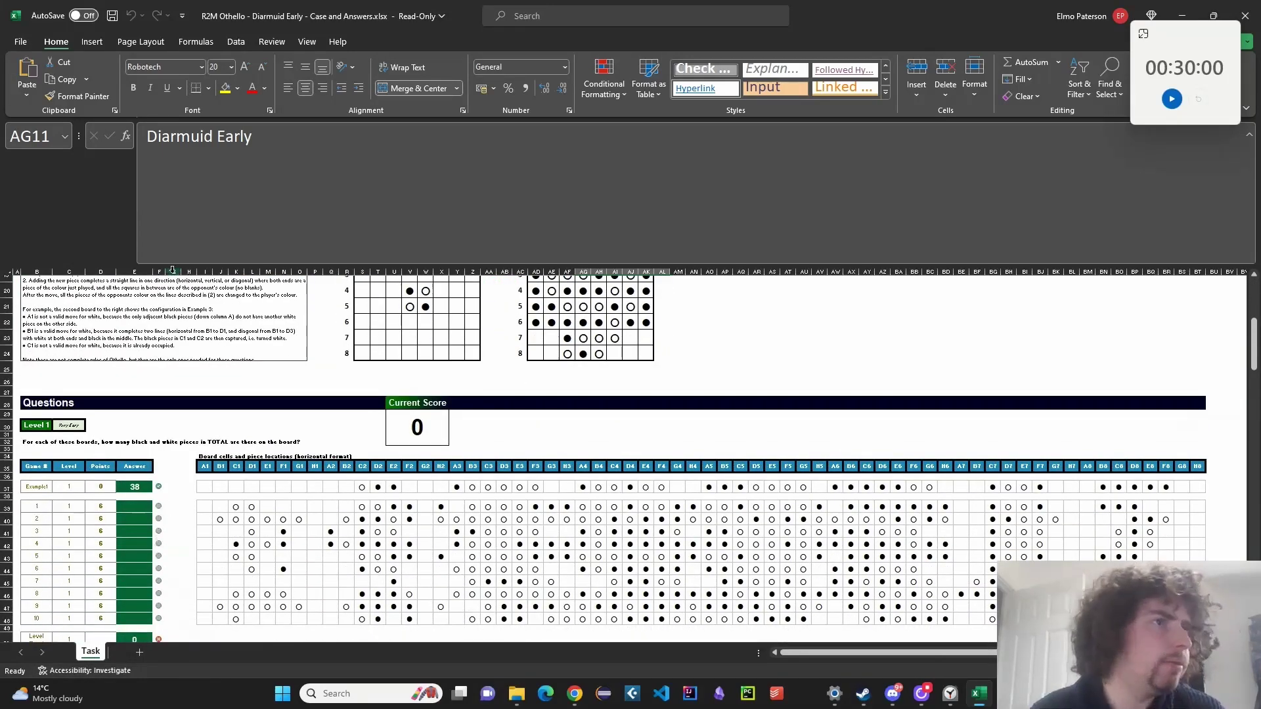
pyautogui.rightClick(160, 270)
pyautogui.click(219, 498)
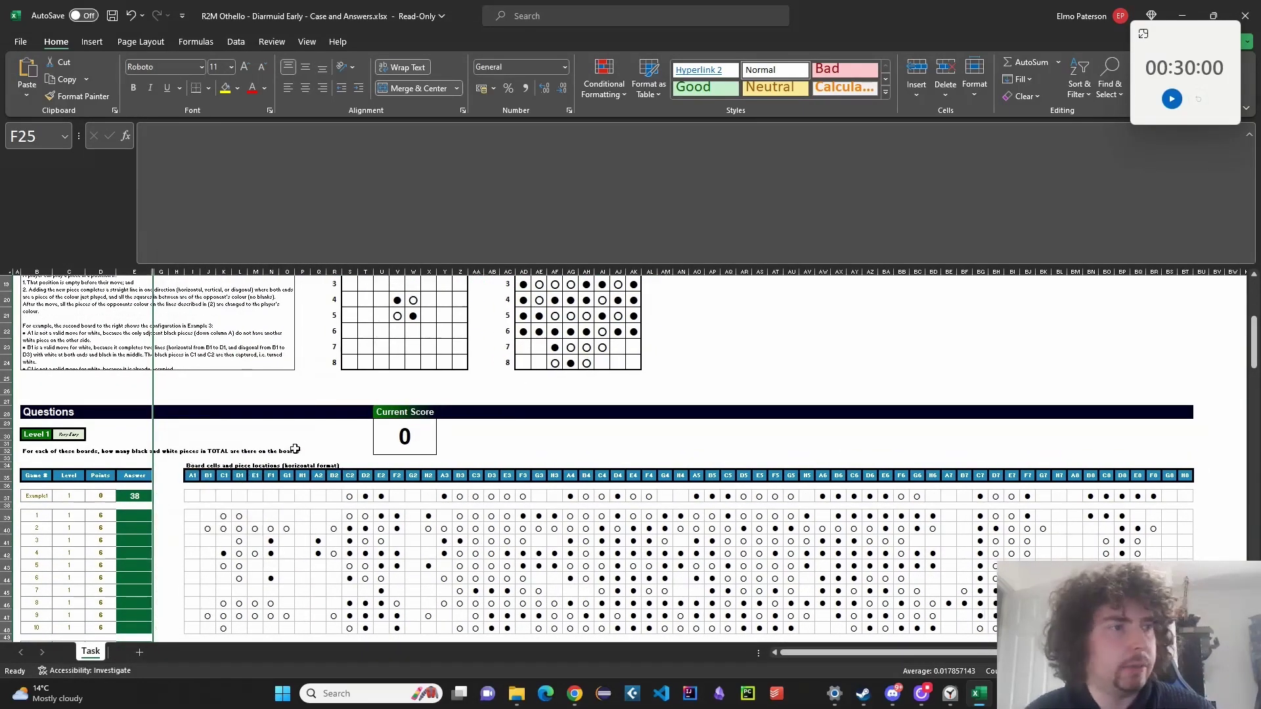
# Inspect the formula behind the Current Score cell and start the 30-minute countdown timer.
pyautogui.scroll(4, 295, 450)
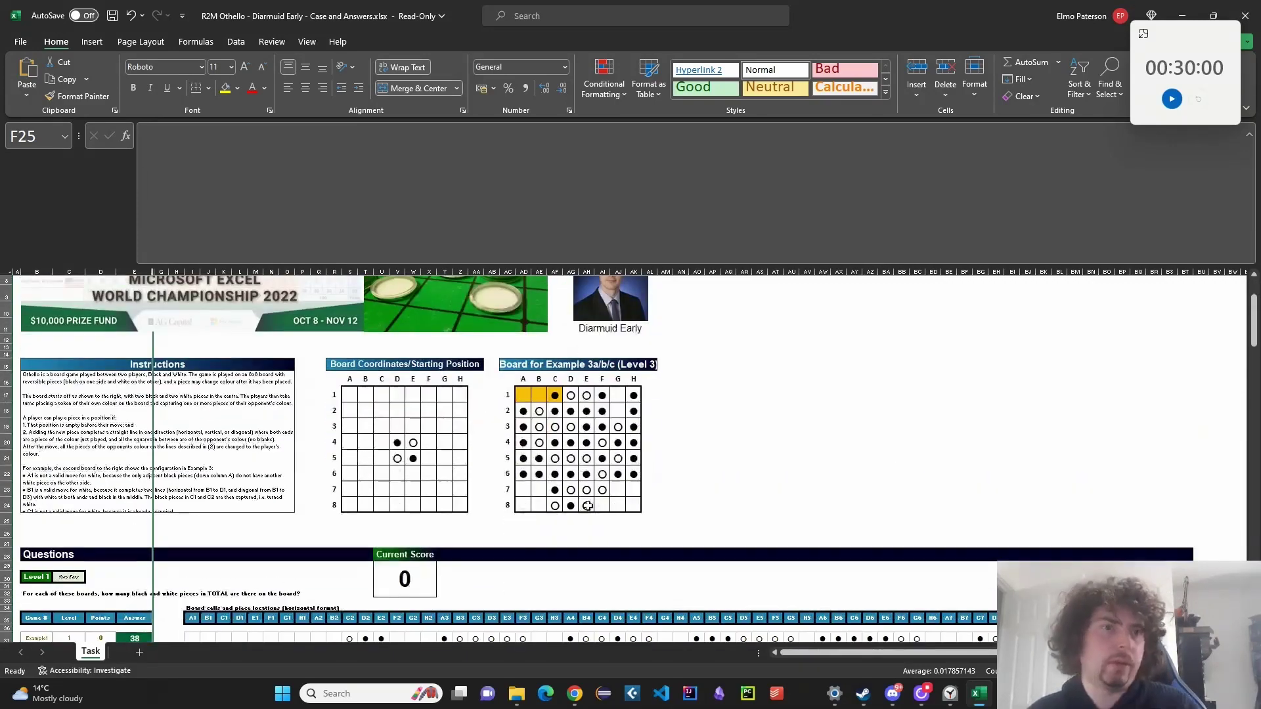
pyautogui.scroll(1, 695, 524)
pyautogui.scroll(-2, 710, 510)
pyautogui.click(413, 544)
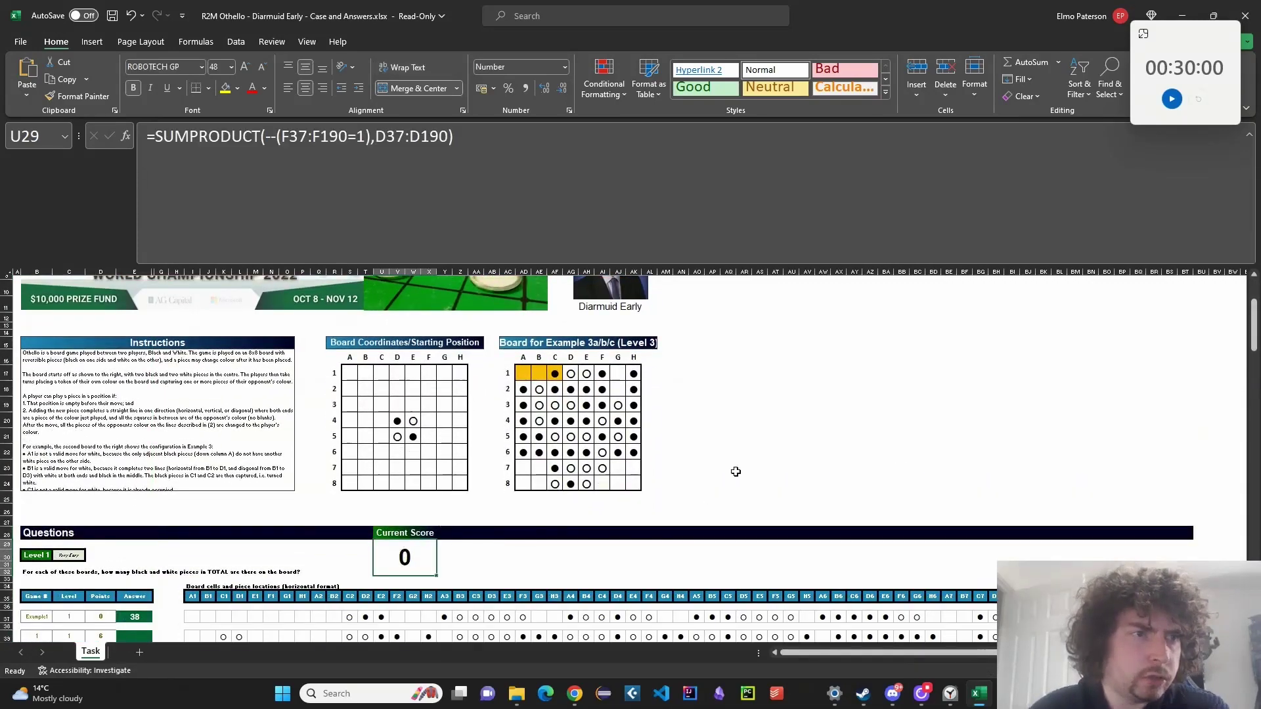
pyautogui.scroll(2, 735, 472)
pyautogui.click(743, 469)
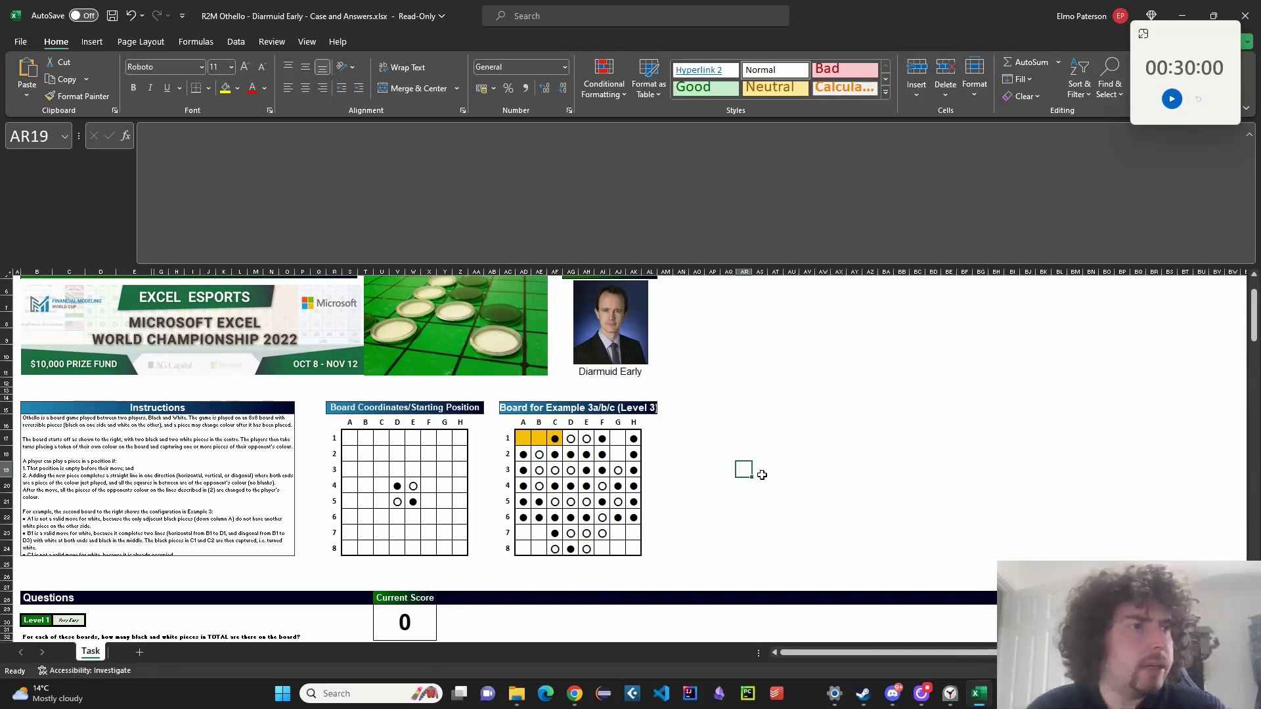
pyautogui.click(1172, 98)
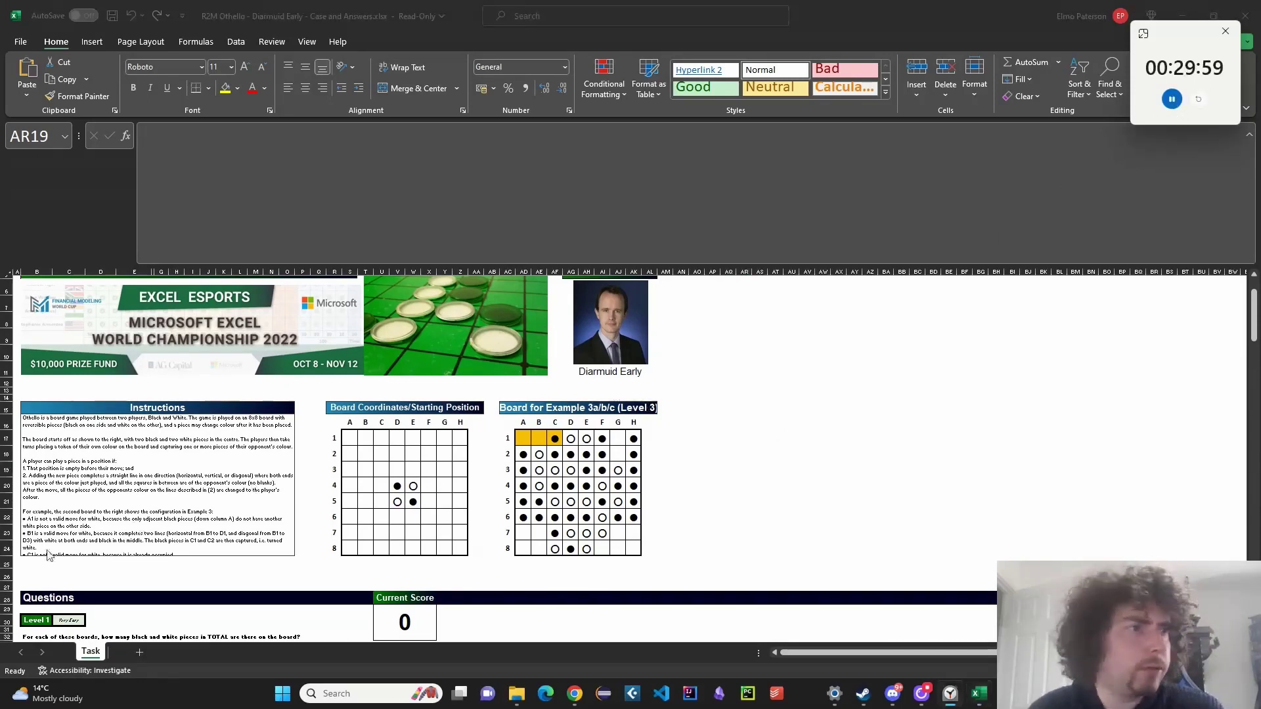
# Try making row 24 taller so the full Instructions text fits, and undo the row height change.
pyautogui.moveTo(11, 557); pyautogui.dragTo(11, 582)
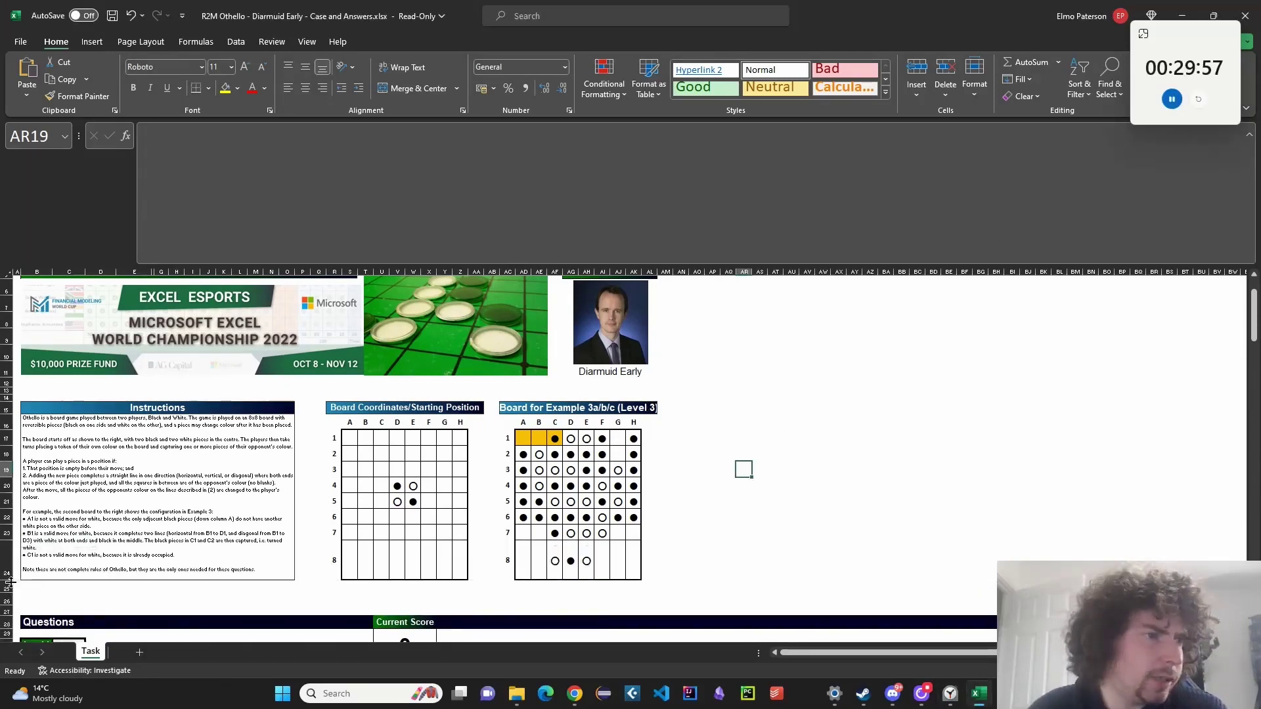
pyautogui.scroll(3, 86, 564)
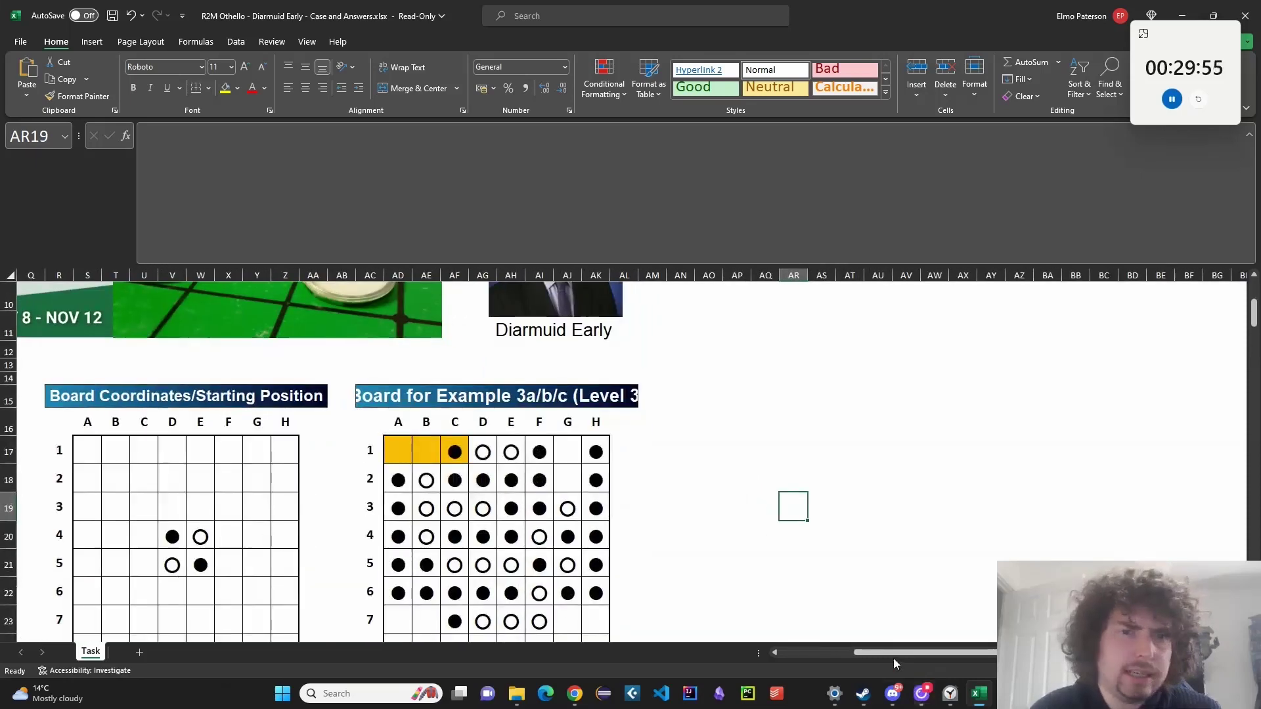
pyautogui.moveTo(894, 658); pyautogui.dragTo(820, 657)
pyautogui.scroll(-2, 538, 555)
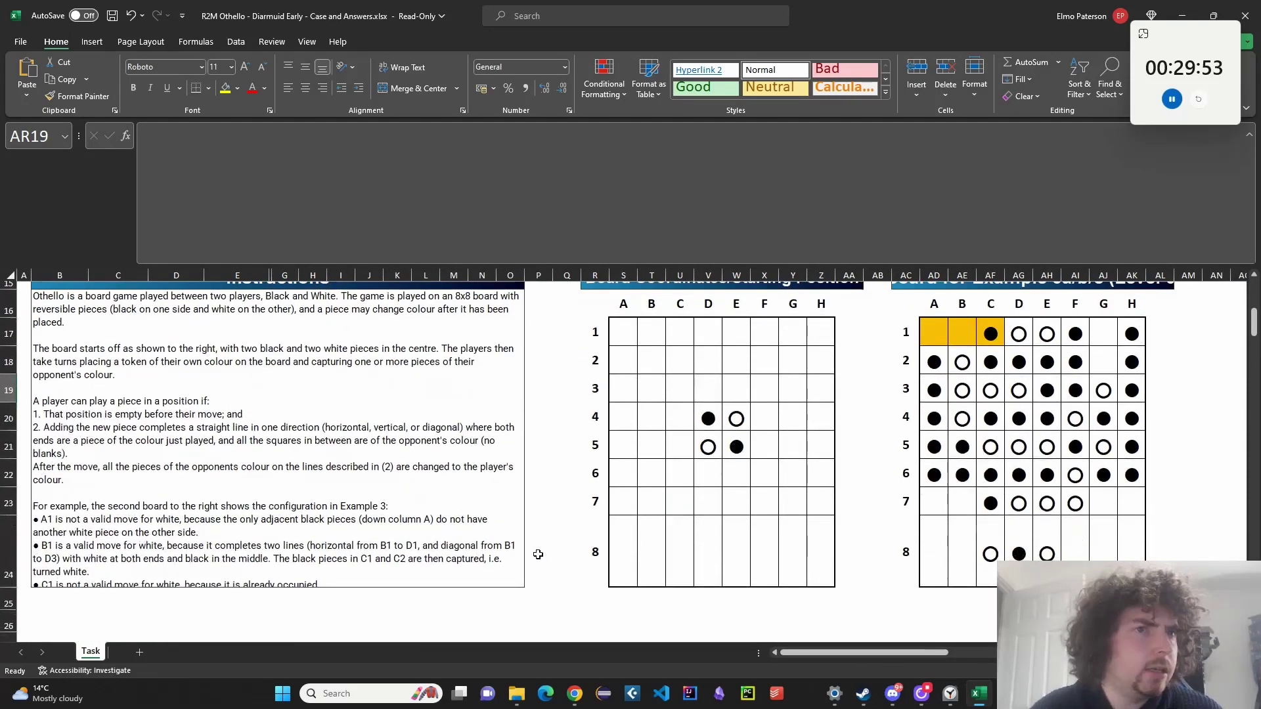
pyautogui.keyDown('ctrl'); pyautogui.scroll(-4, 535, 552); pyautogui.keyUp('ctrl')
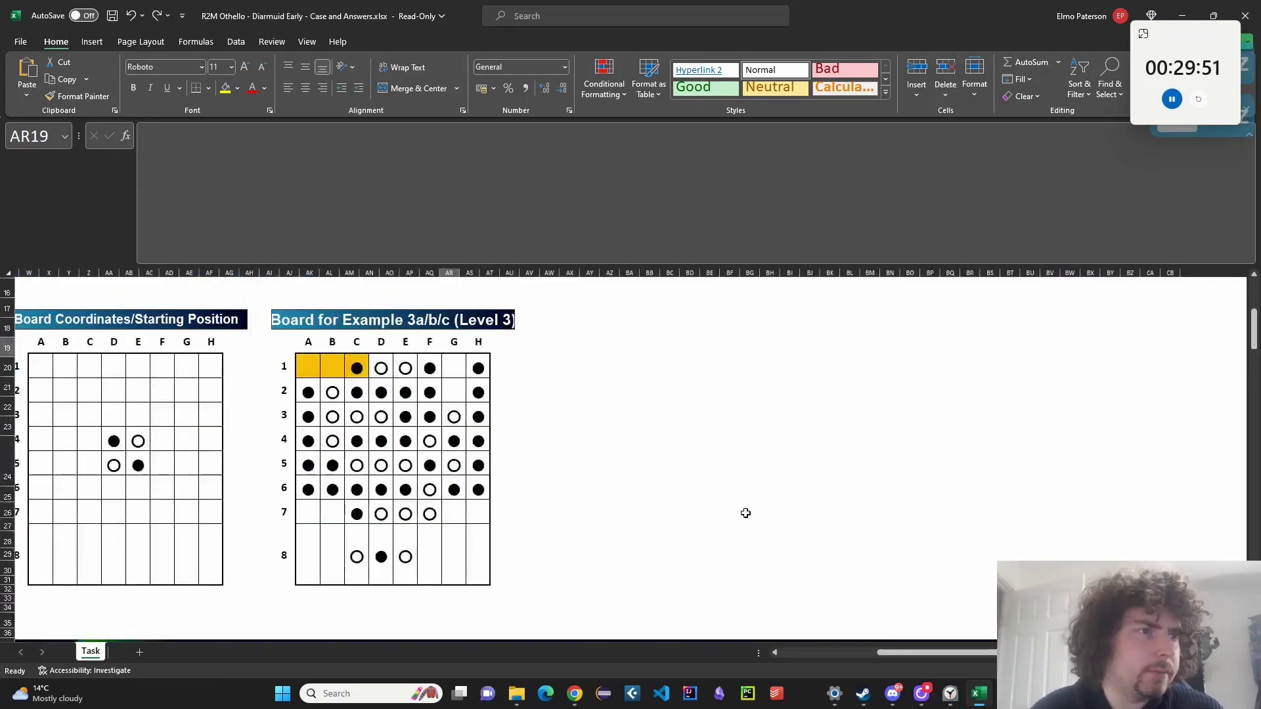
pyautogui.keyDown('ctrl'); pyautogui.scroll(-2, 527, 484); pyautogui.keyUp('ctrl')
pyautogui.scroll(-1, 519, 493)
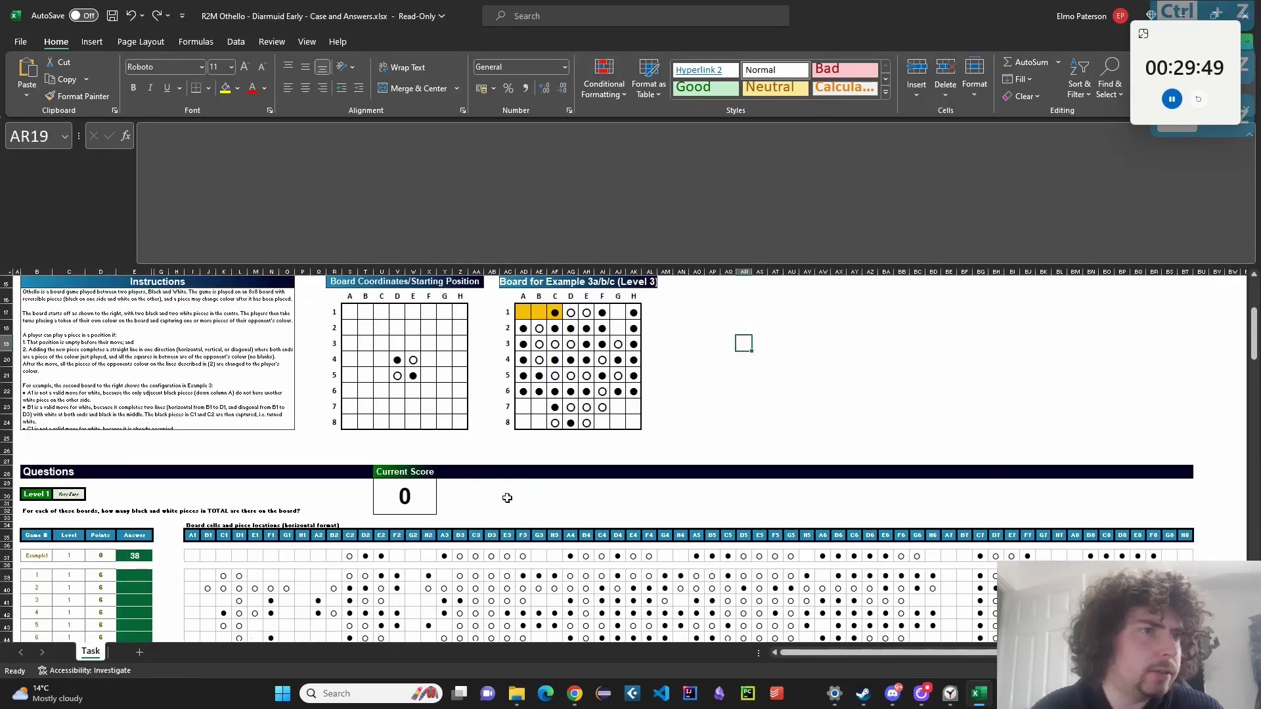
# Widen column H until the full Instructions text fits inside its box.
pyautogui.click(759, 422)
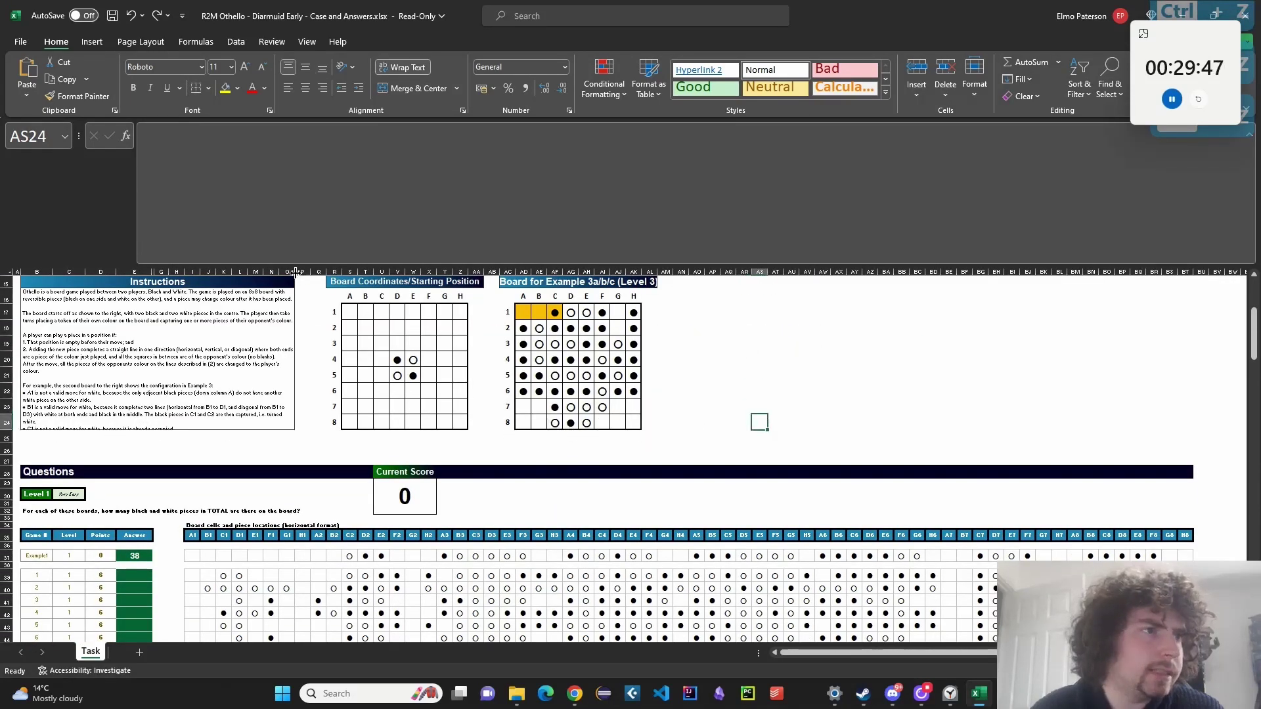
pyautogui.moveTo(180, 270); pyautogui.dragTo(240, 270)
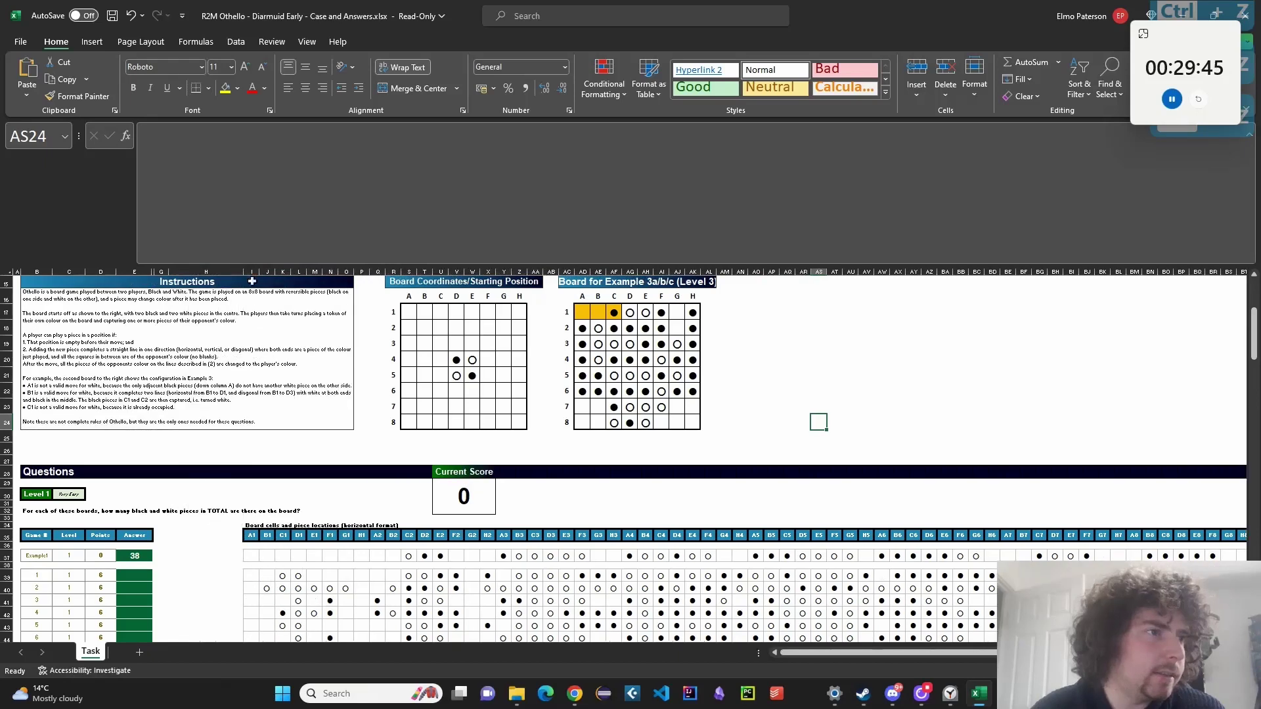
pyautogui.moveTo(788, 652); pyautogui.dragTo(759, 657)
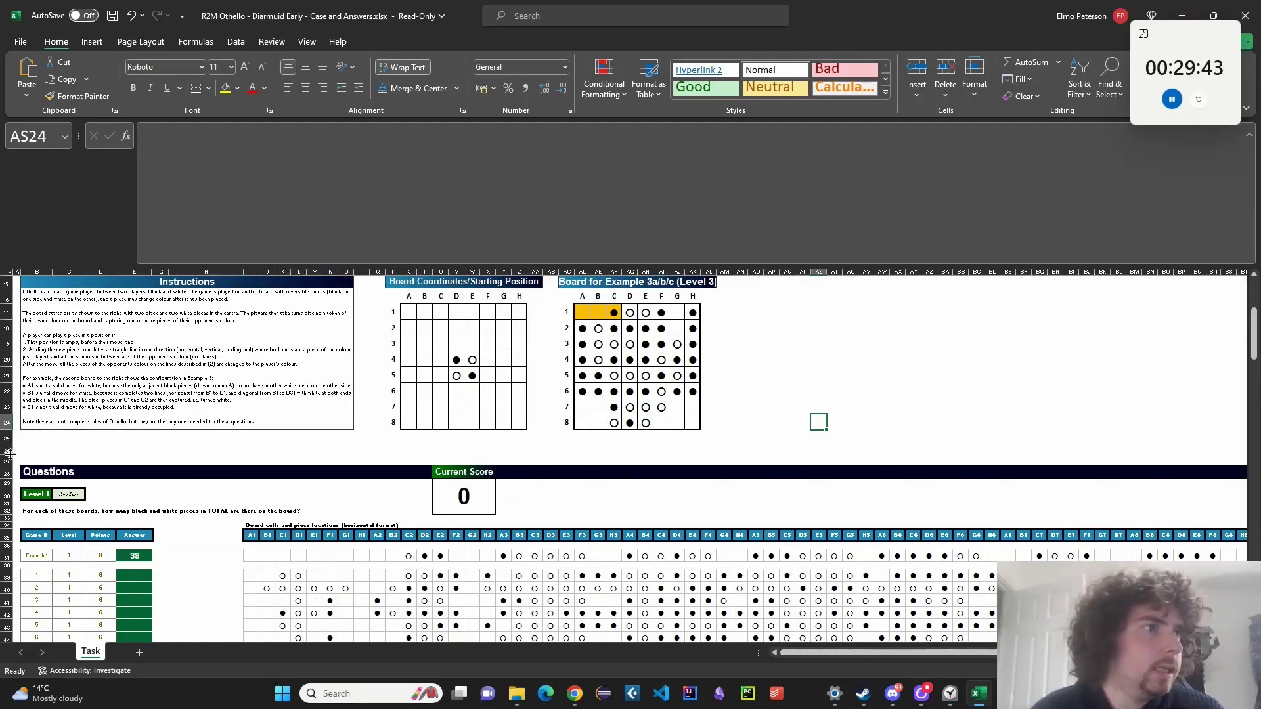
pyautogui.click(101, 476)
pyautogui.keyDown('ctrl'); pyautogui.scroll(3, 150, 554); pyautogui.keyUp('ctrl')
pyautogui.keyDown('ctrl'); pyautogui.scroll(-2, 150, 554); pyautogui.keyUp('ctrl')
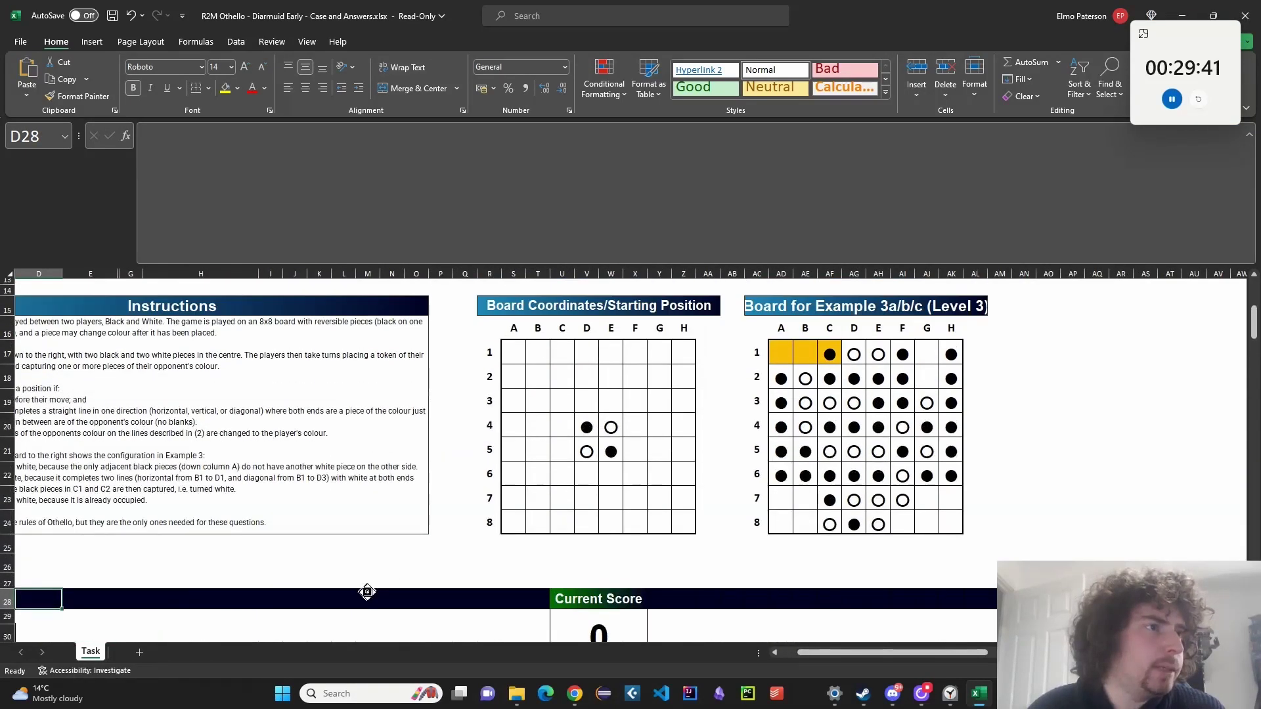
pyautogui.keyDown('ctrl'); pyautogui.scroll(2, 281, 583); pyautogui.keyUp('ctrl')
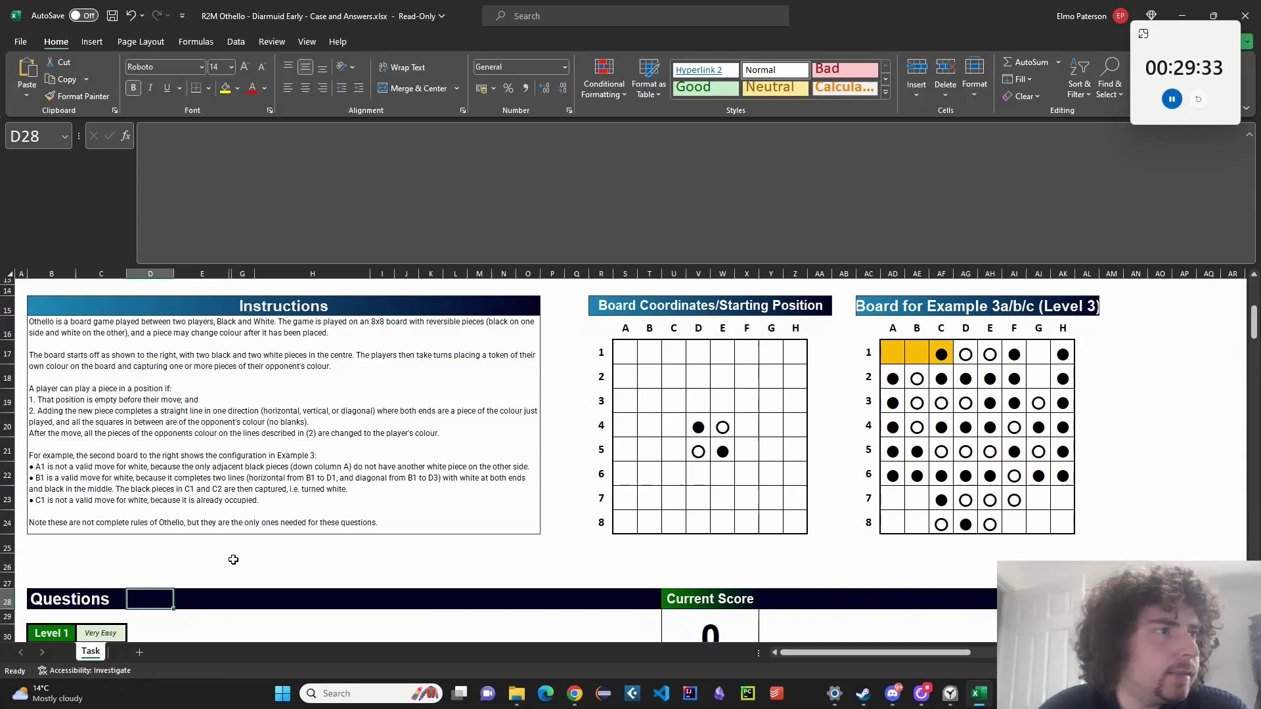
# Read the Othello rules in the Instructions box and examine the column C pieces on the Example 3 board.
pyautogui.click(136, 530)
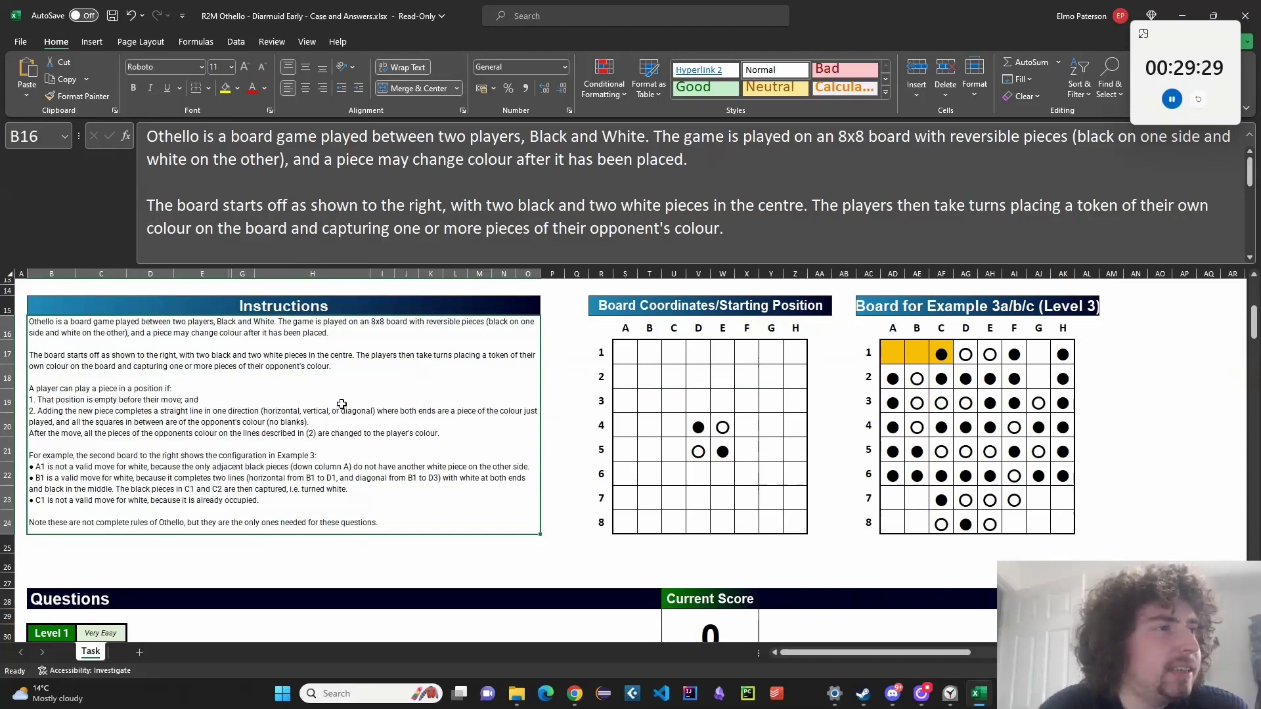
pyautogui.click(936, 352)
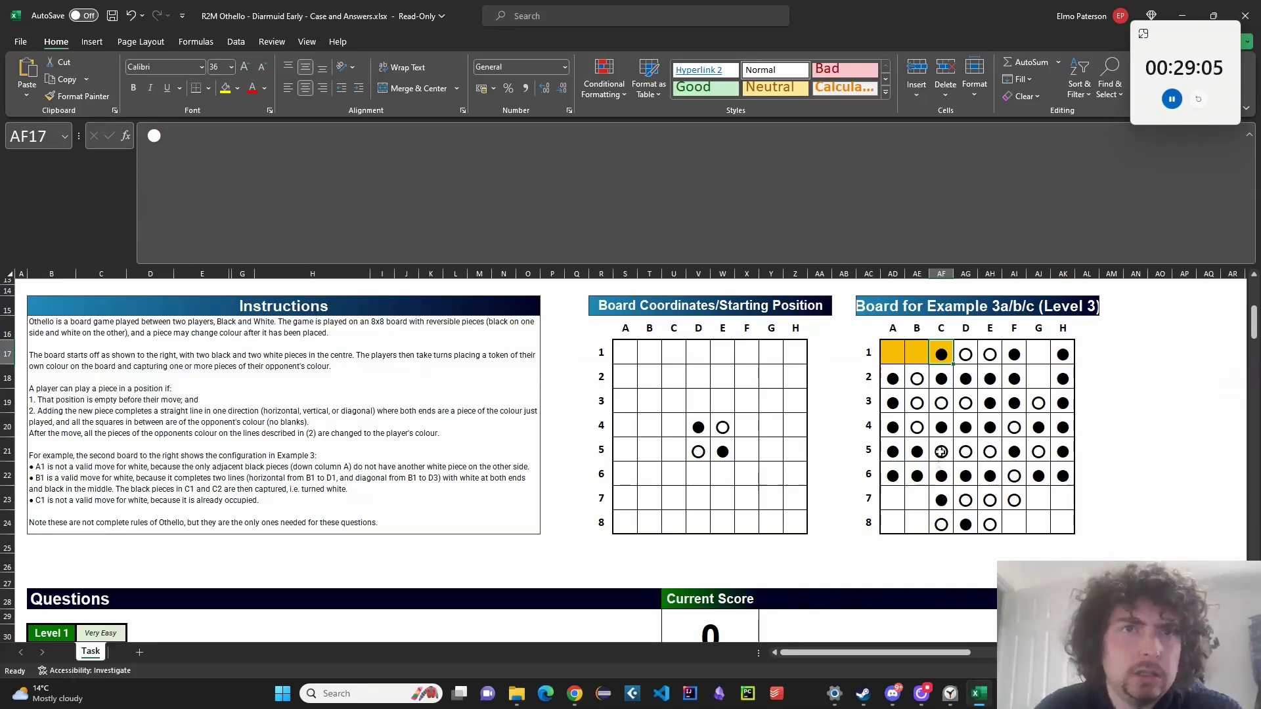
pyautogui.click(948, 404)
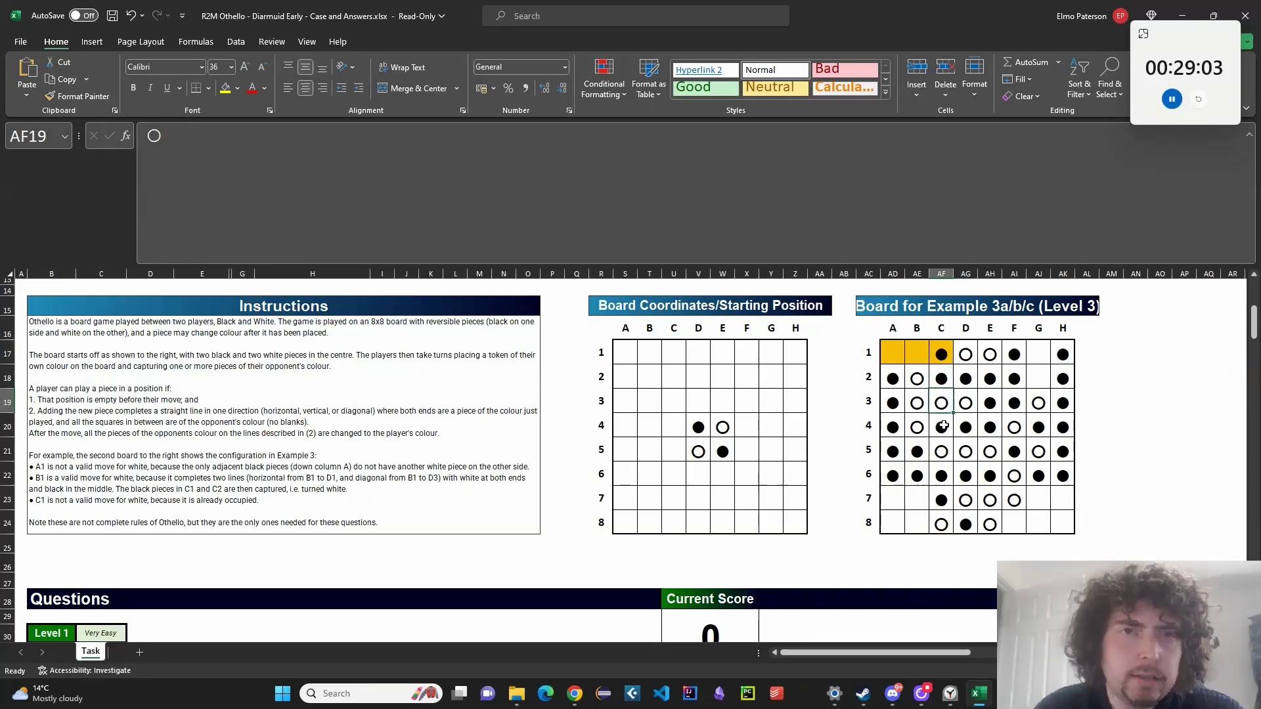
pyautogui.click(1223, 448)
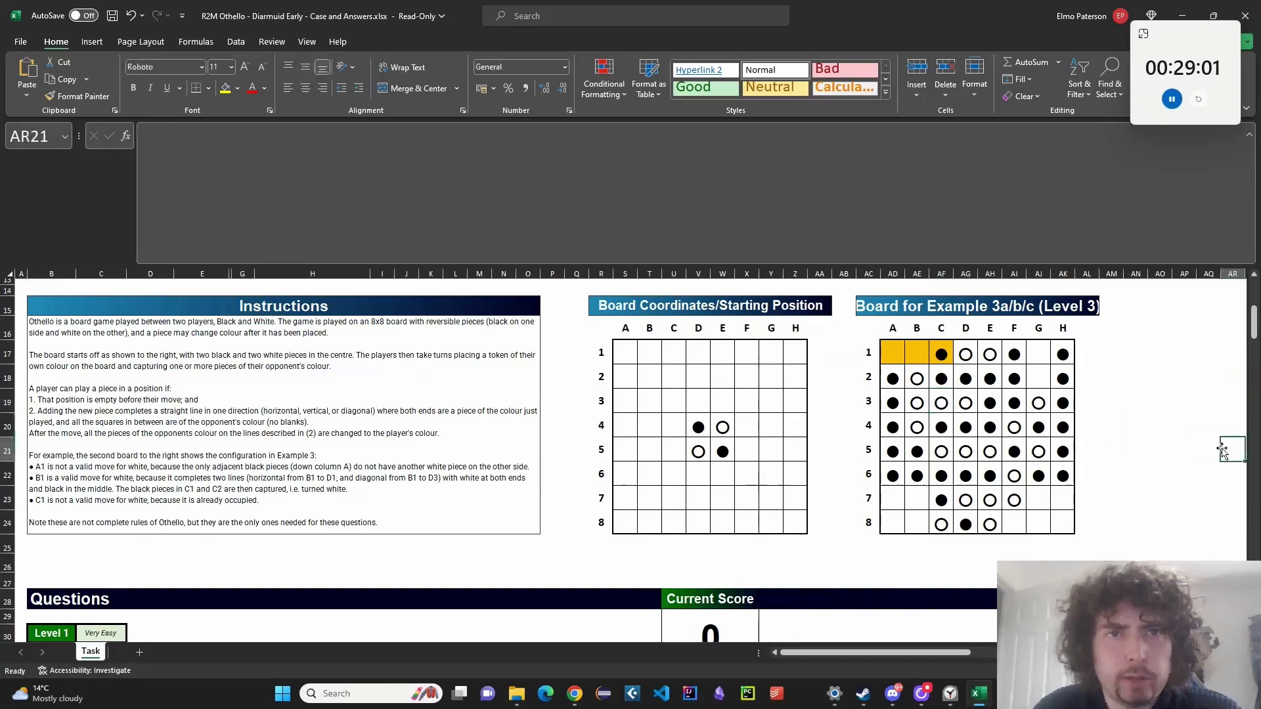
pyautogui.click(1143, 454)
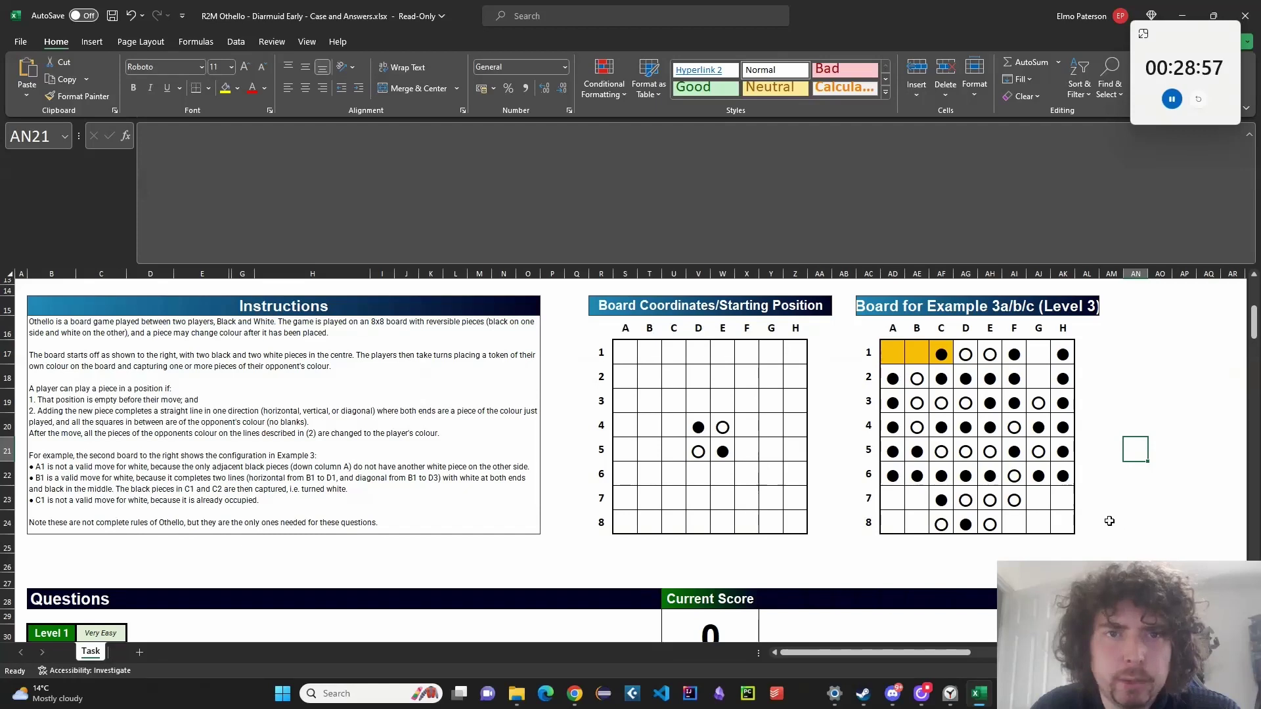
# Examine the row and column lines meeting at empty square G7 on the Example 3 board.
pyautogui.moveTo(1036, 501); pyautogui.dragTo(993, 500)
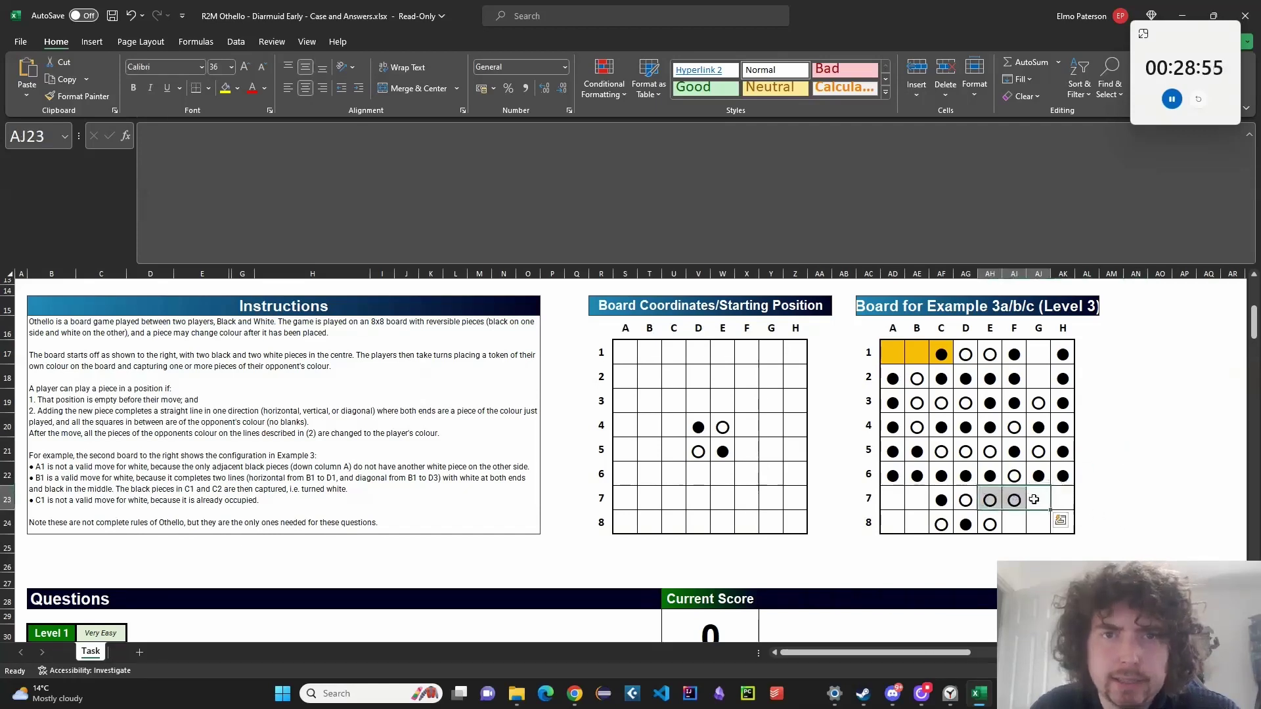
pyautogui.click(1035, 500)
pyautogui.click(1115, 501)
pyautogui.click(1034, 499)
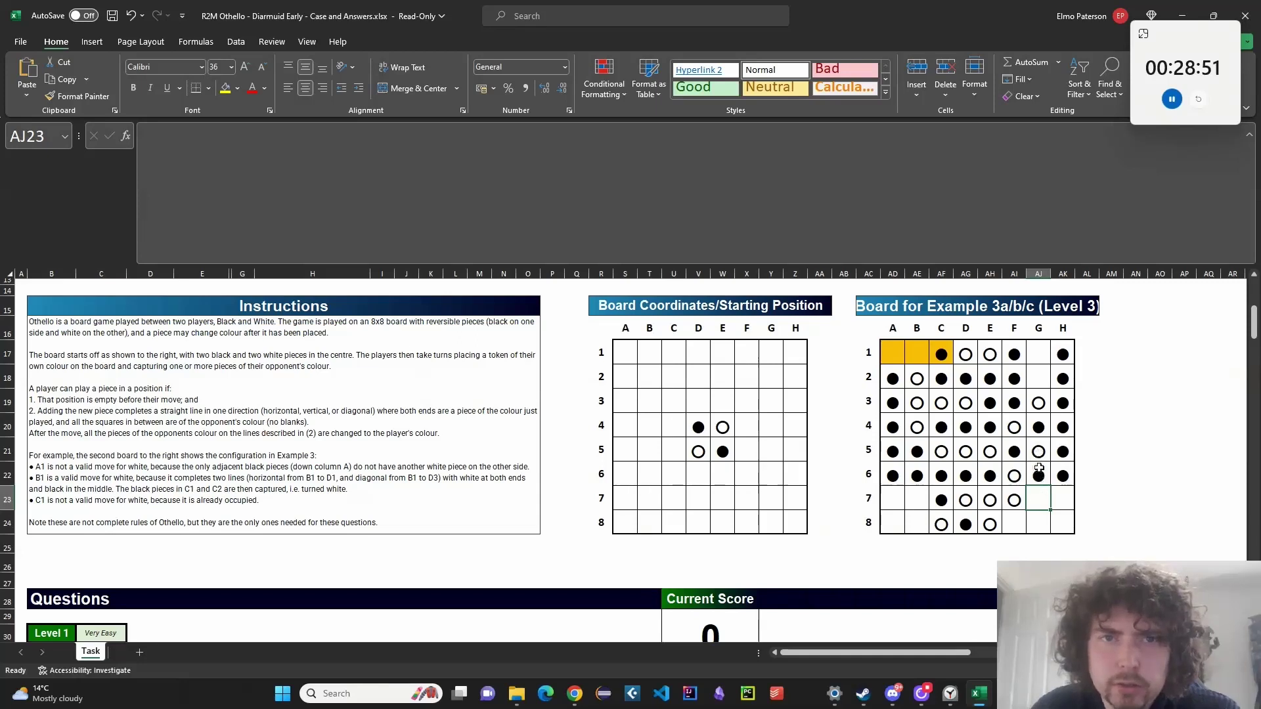
pyautogui.click(1039, 469)
pyautogui.click(1040, 499)
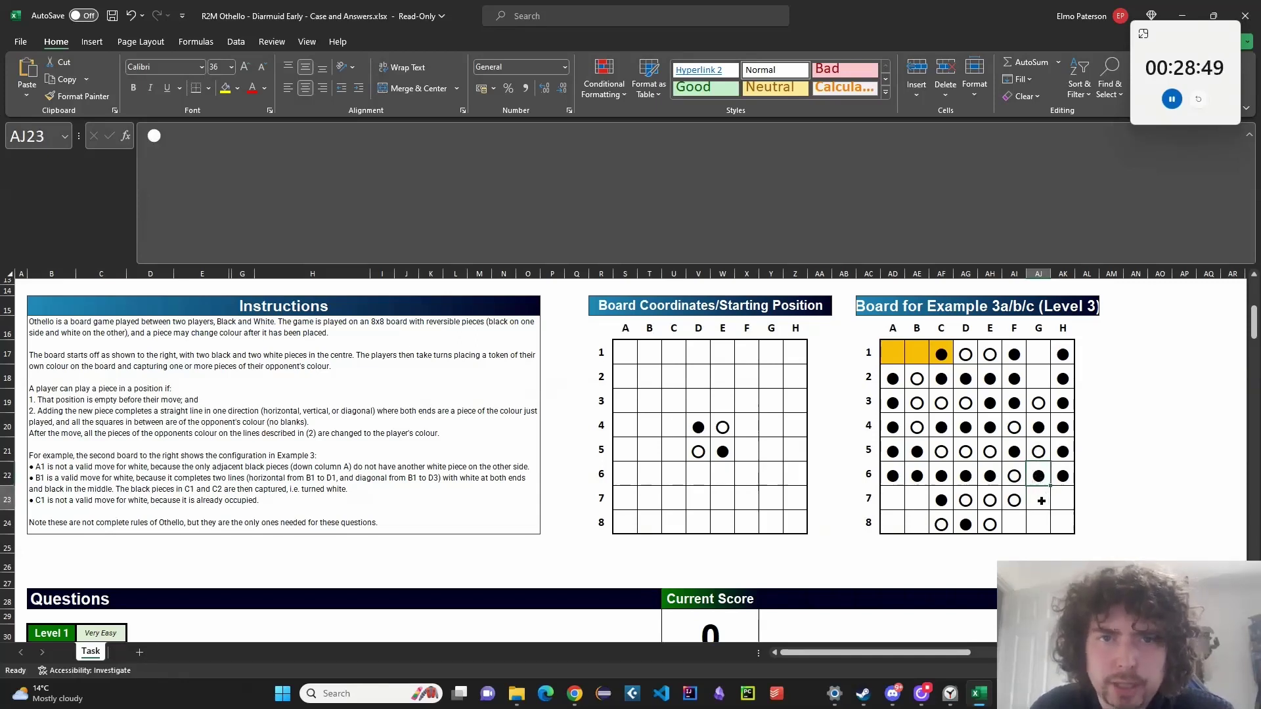
pyautogui.click(1040, 499)
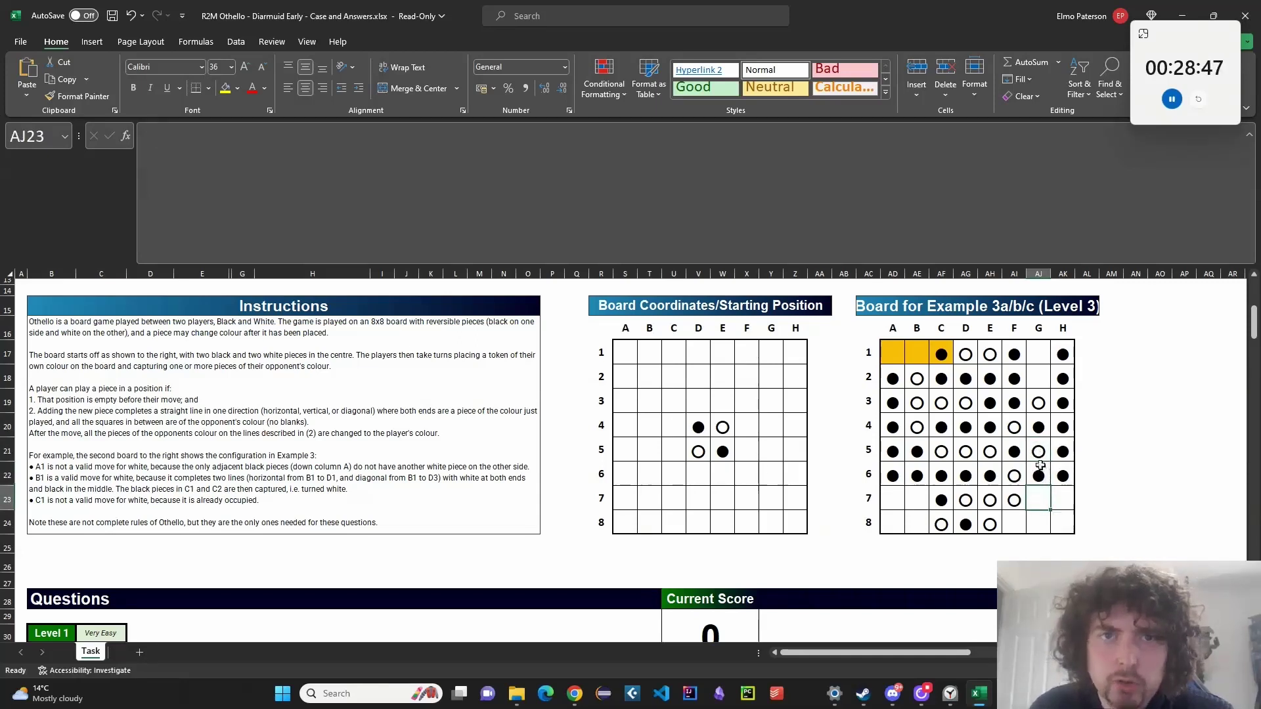
pyautogui.moveTo(1038, 401); pyautogui.dragTo(1037, 492)
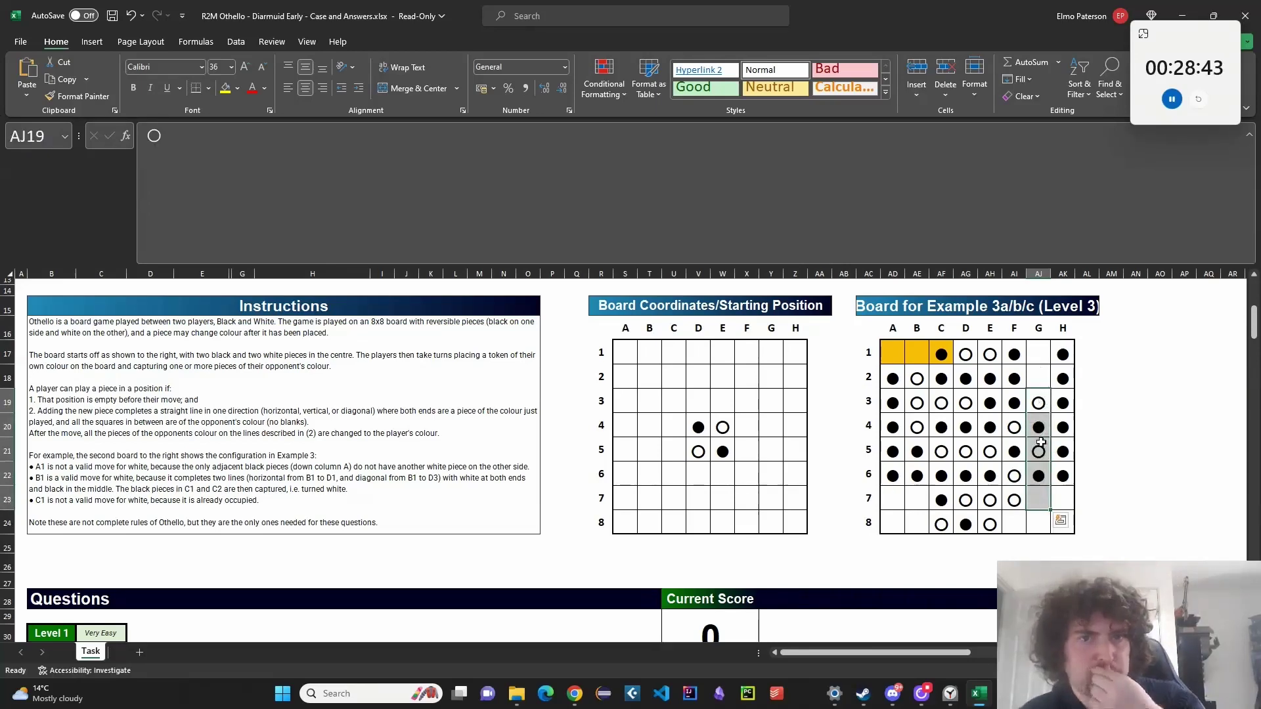
# Reread the Example 3 explanation and check squares A1 and B1 on the board against the valid-move rules.
pyautogui.click(436, 501)
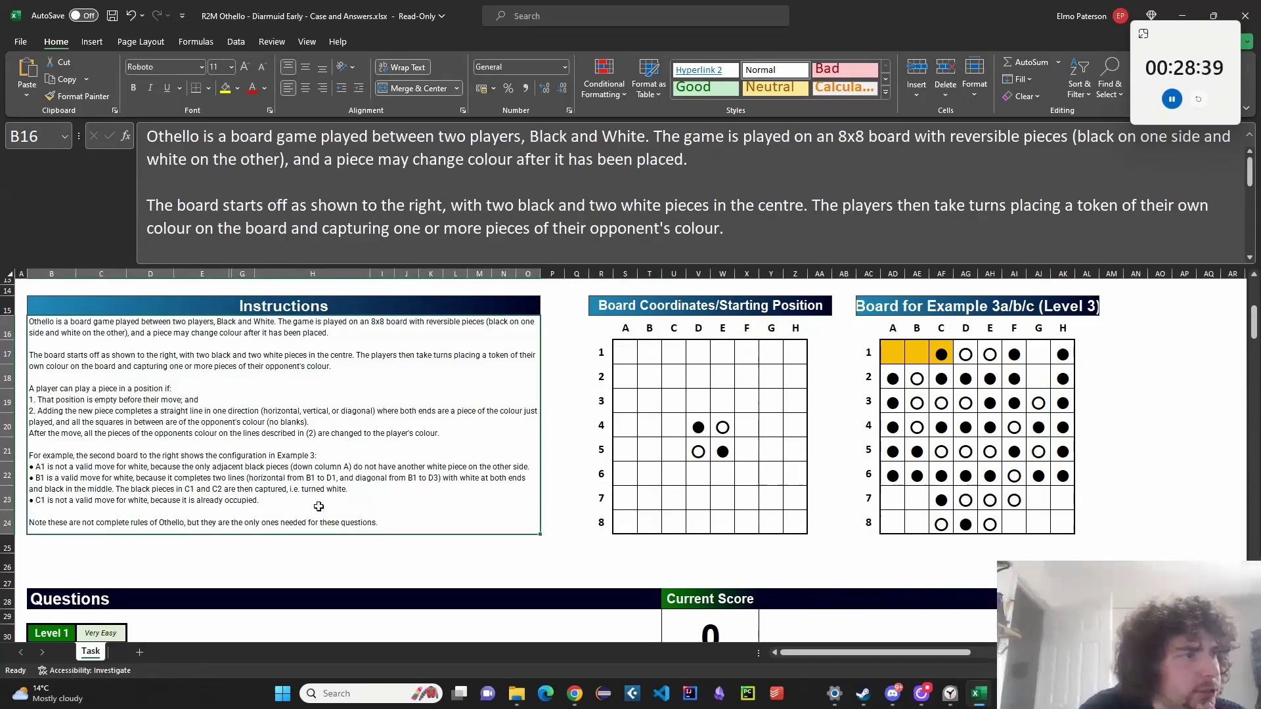
pyautogui.click(894, 354)
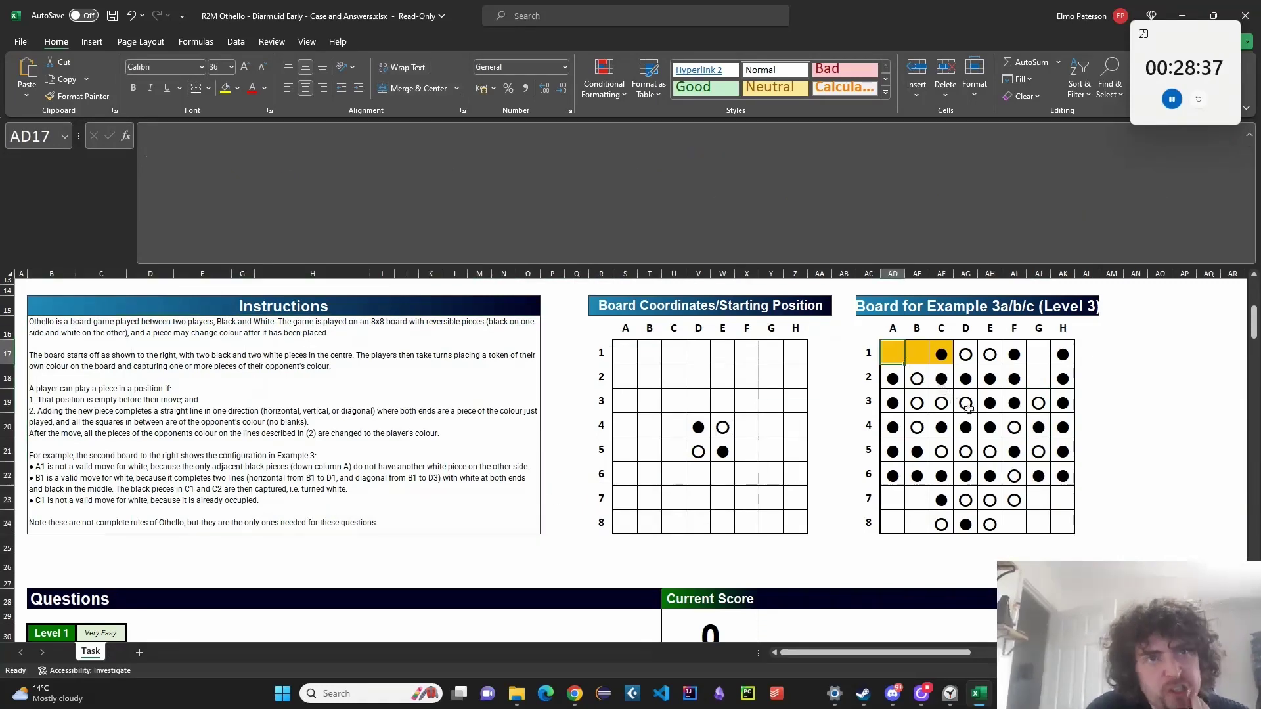
pyautogui.click(895, 498)
pyautogui.click(894, 382)
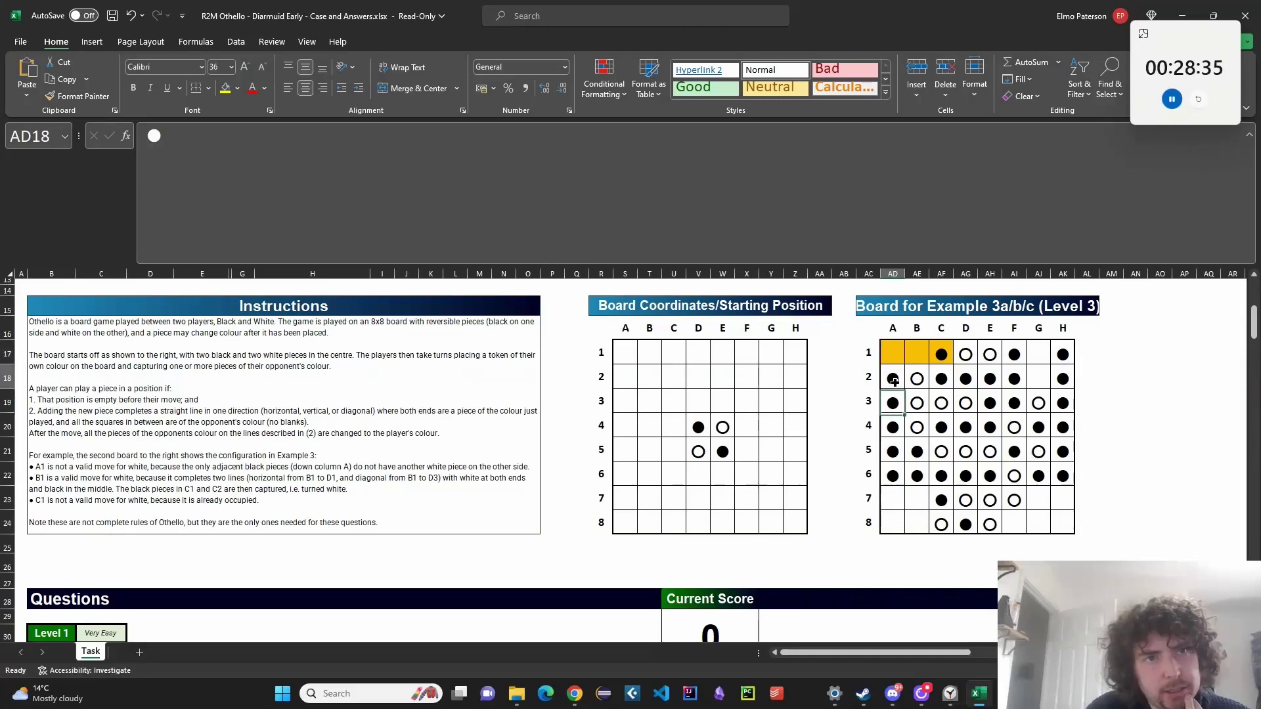
pyautogui.click(893, 358)
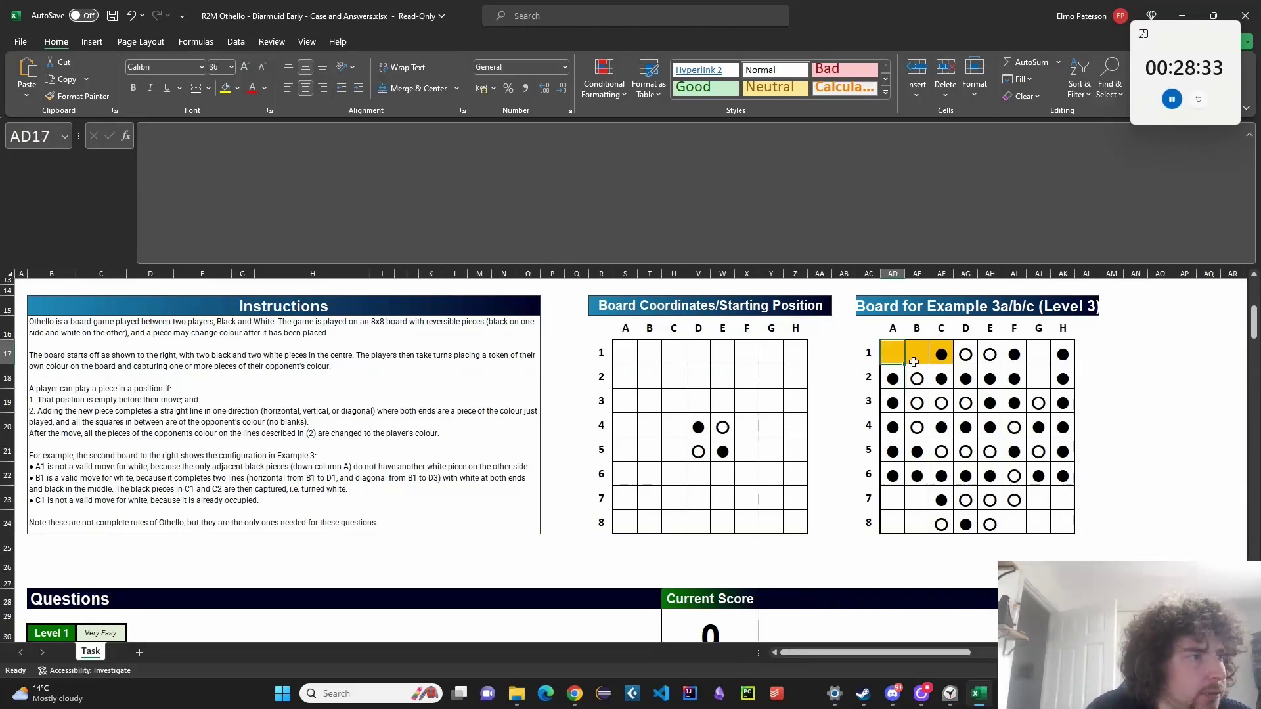
pyautogui.click(918, 352)
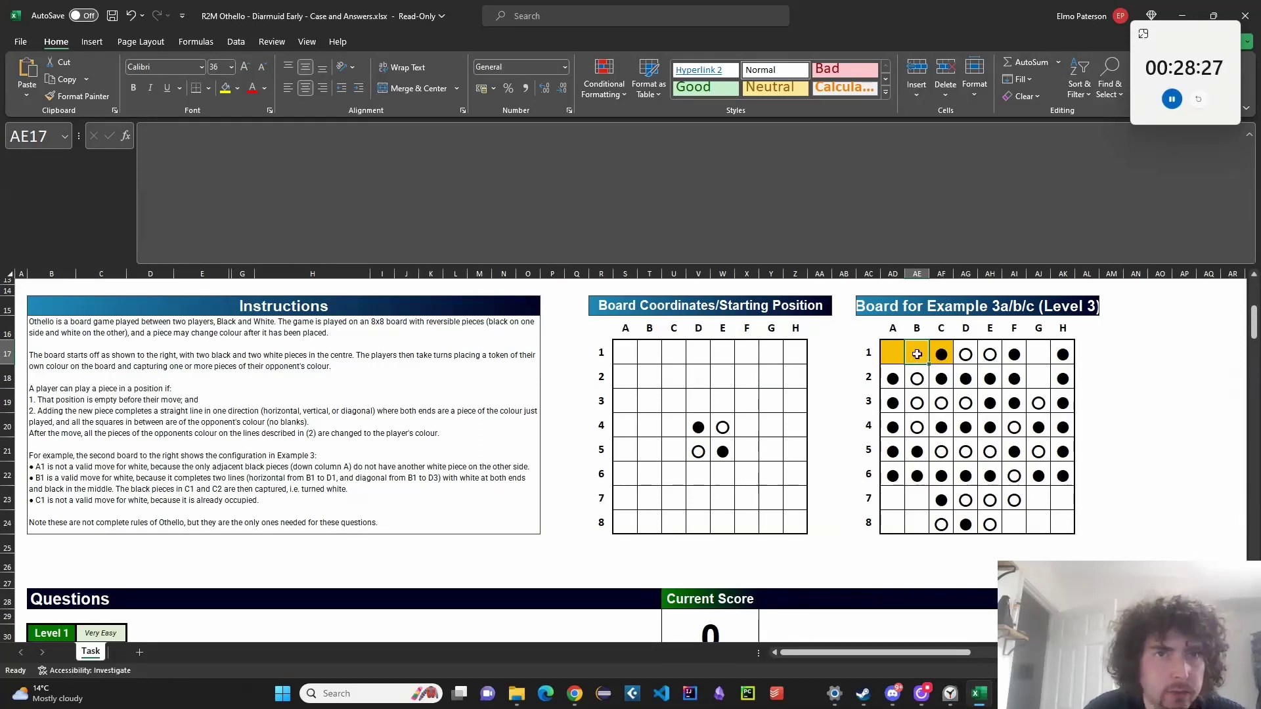
# Trace the B1–D1 and B1–D3 lines and occupied square C1 on the Example 3 board against the rules.
pyautogui.moveTo(920, 352)
pyautogui.mouseDown()
pyautogui.moveTo(961, 353)
pyautogui.moveTo(928, 358)
pyautogui.mouseUp()
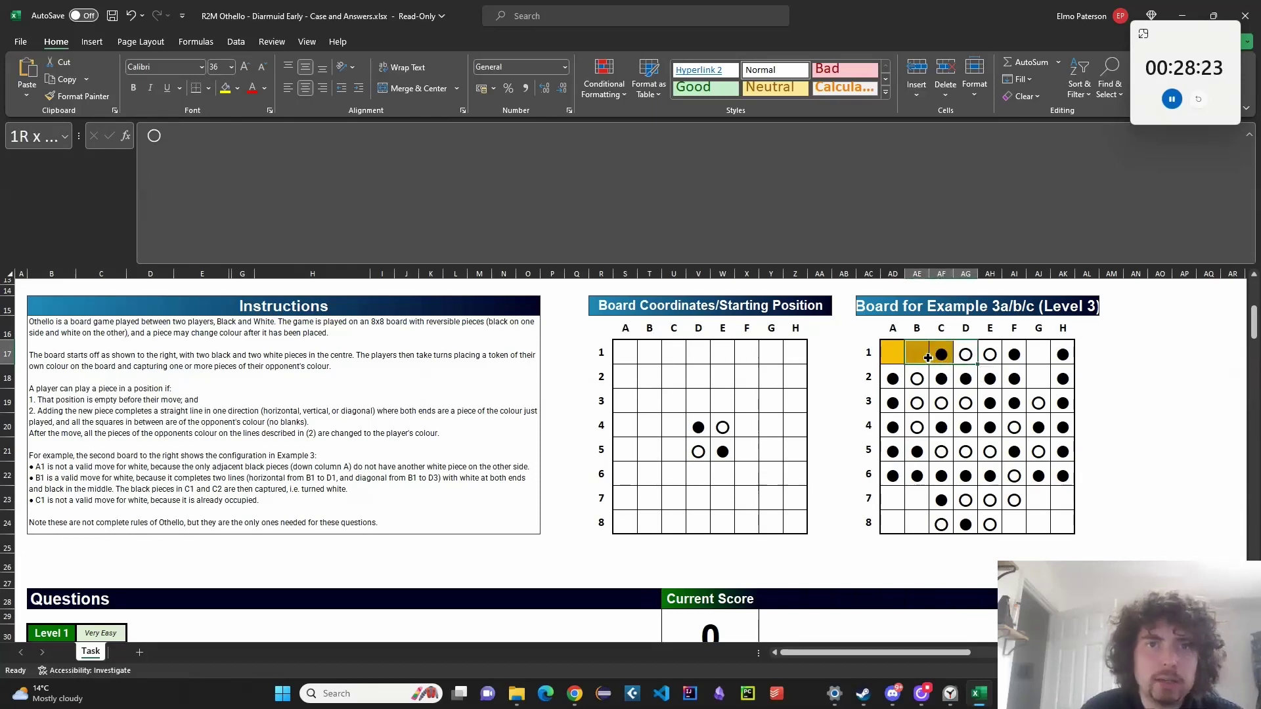
pyautogui.click(965, 354)
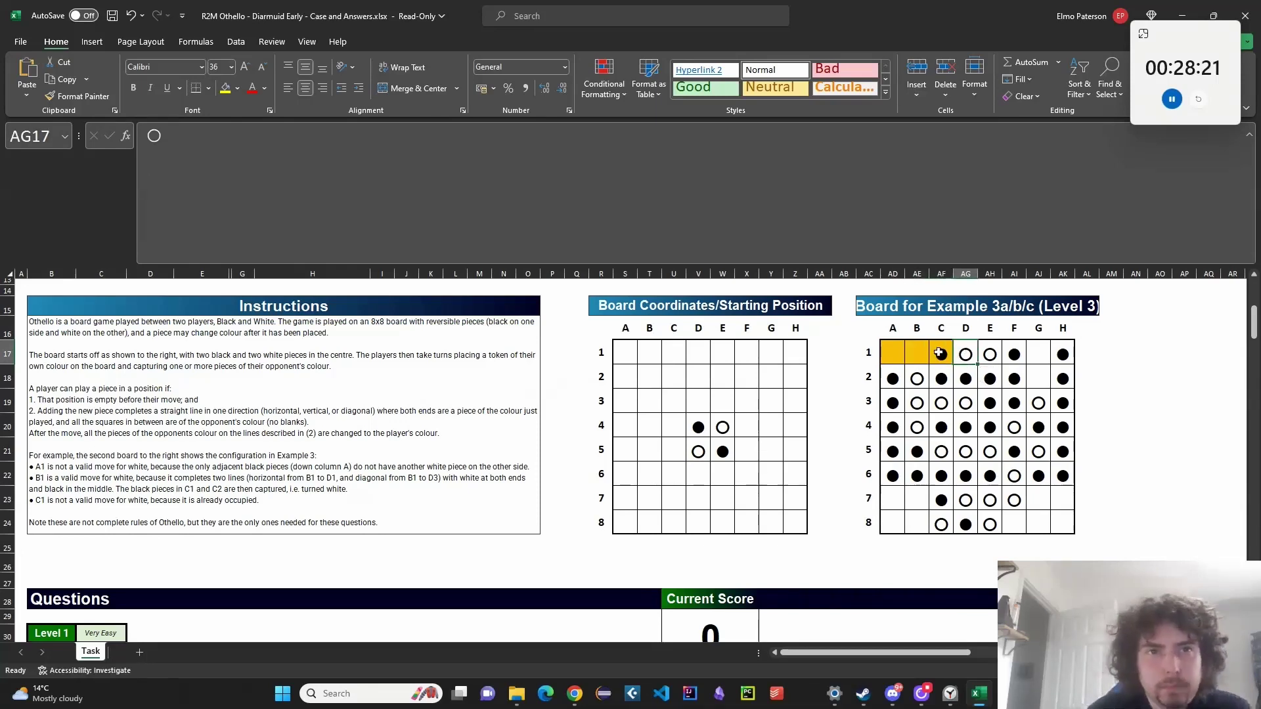
pyautogui.moveTo(917, 354); pyautogui.dragTo(967, 404)
pyautogui.click(967, 406)
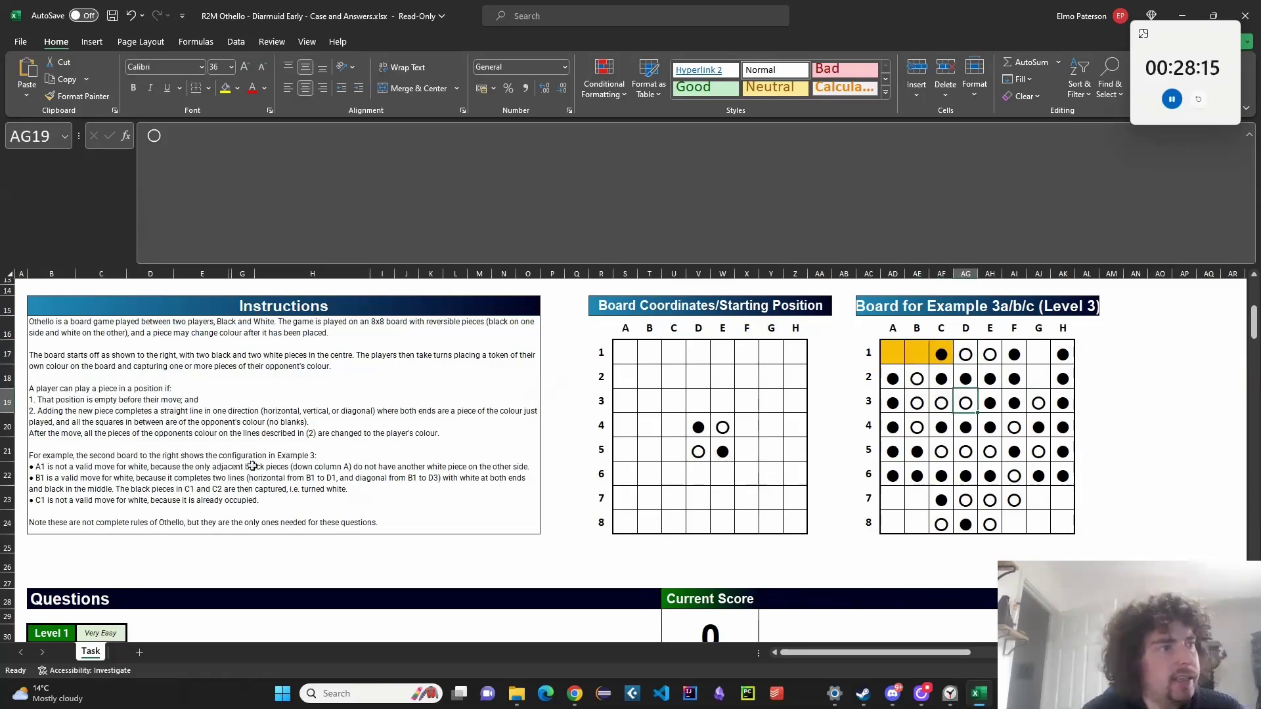
pyautogui.click(944, 355)
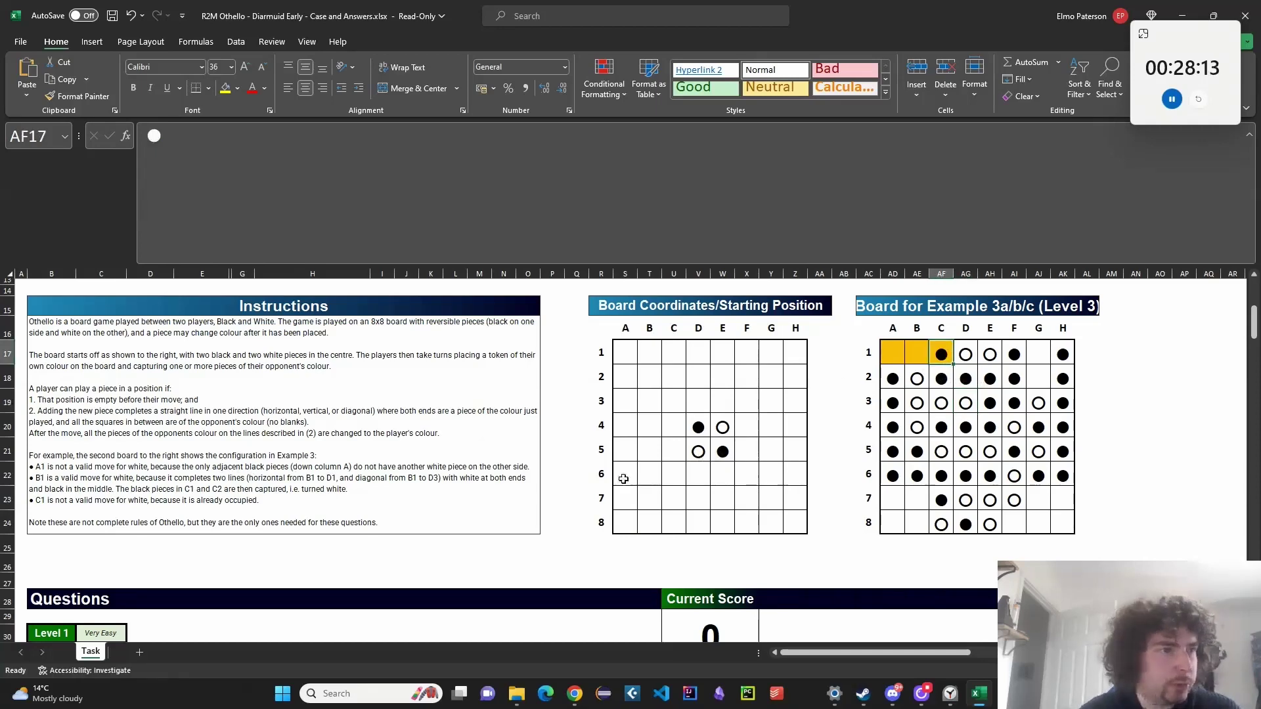
# Read the Level 1 and Level 2 questions and examine the horizontal layout of their board data.
pyautogui.scroll(-4, 623, 479)
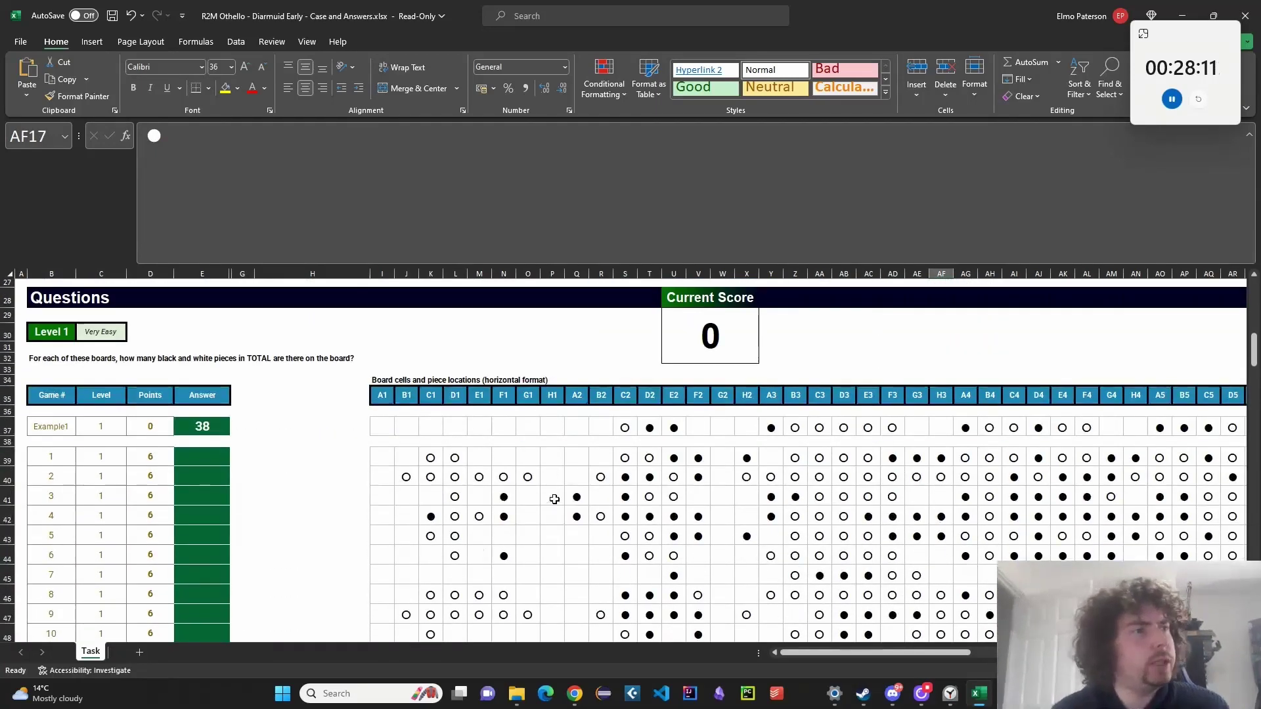
pyautogui.scroll(2, 555, 499)
pyautogui.scroll(-2, 571, 473)
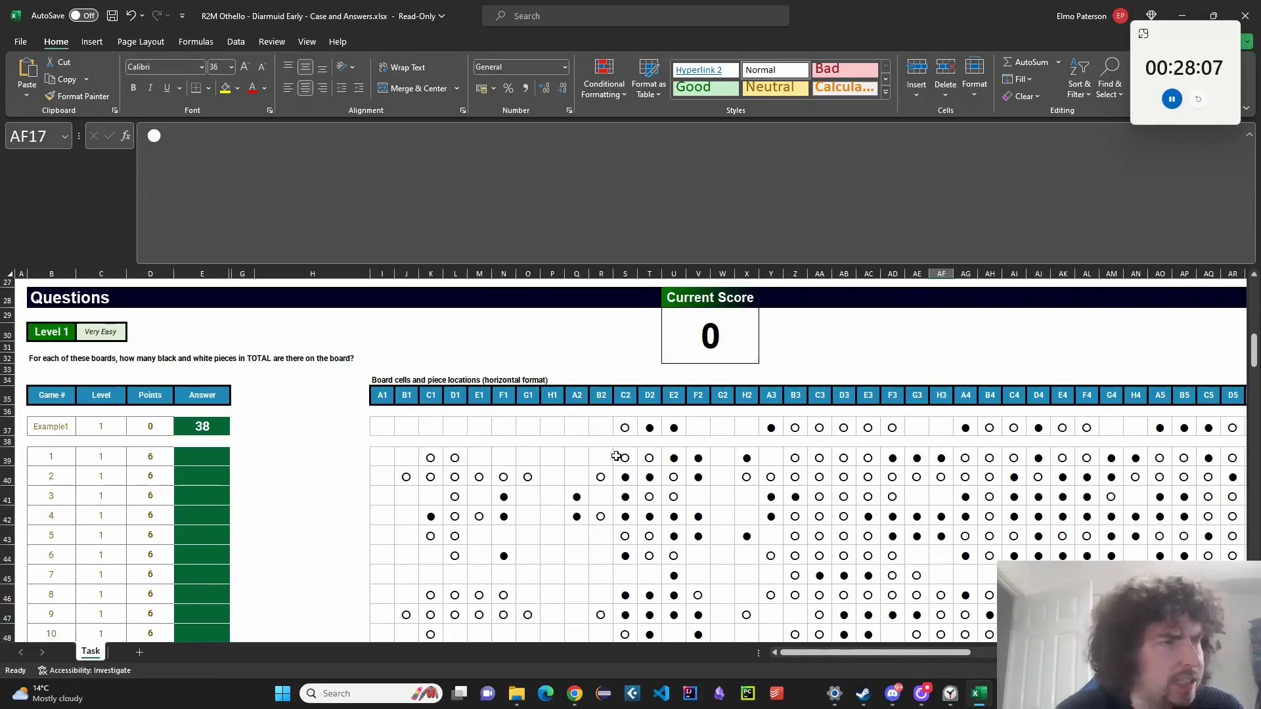
pyautogui.scroll(-1, 421, 461)
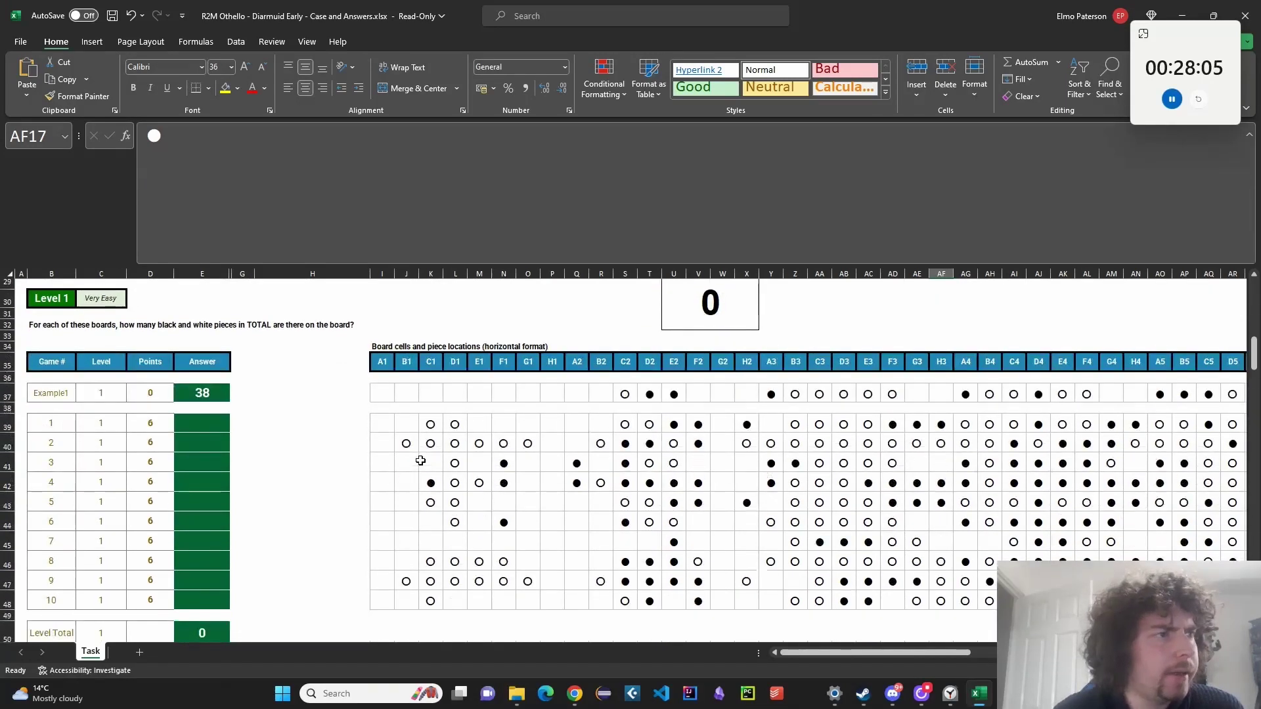
pyautogui.scroll(2, 438, 445)
pyautogui.click(455, 382)
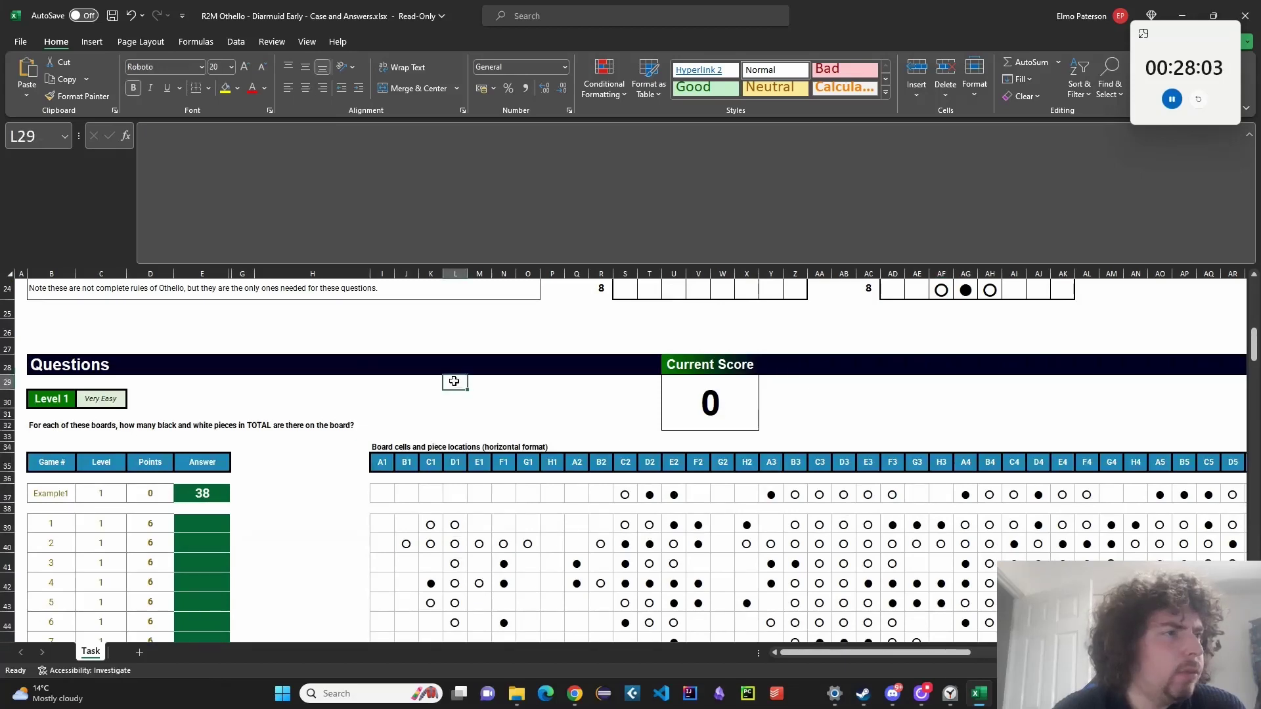
pyautogui.scroll(-1, 463, 396)
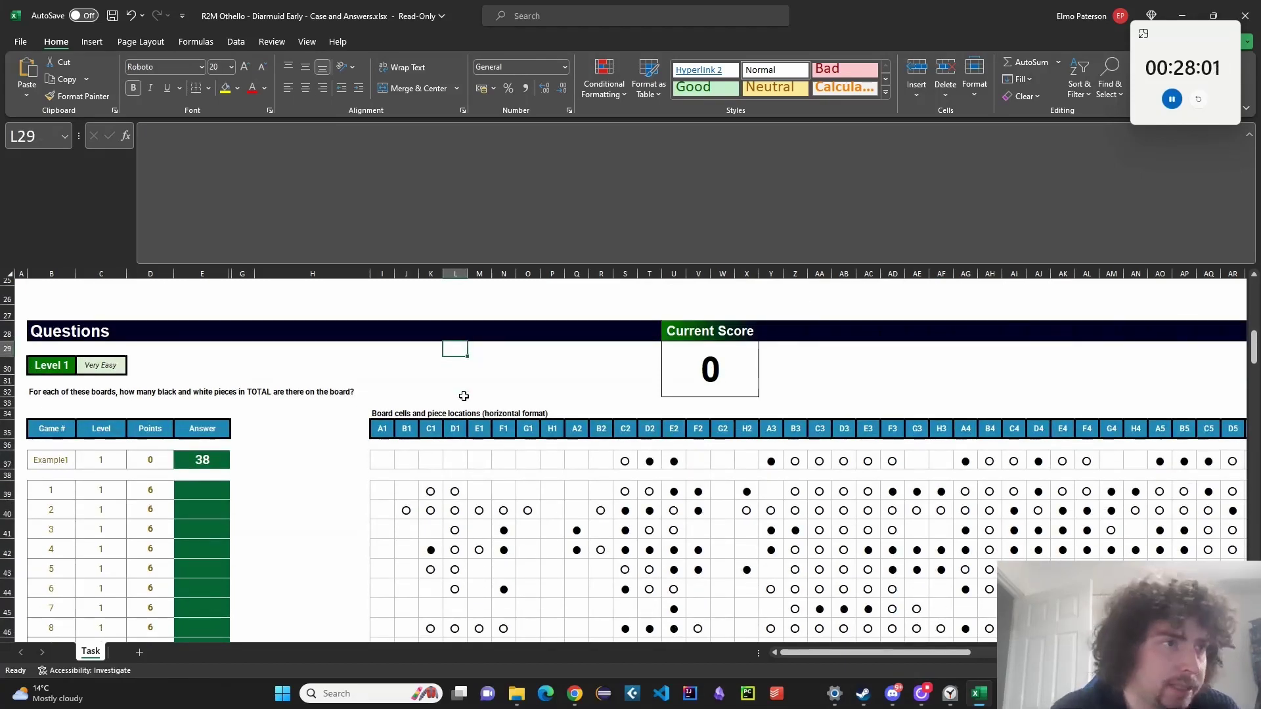
pyautogui.scroll(-6, 332, 492)
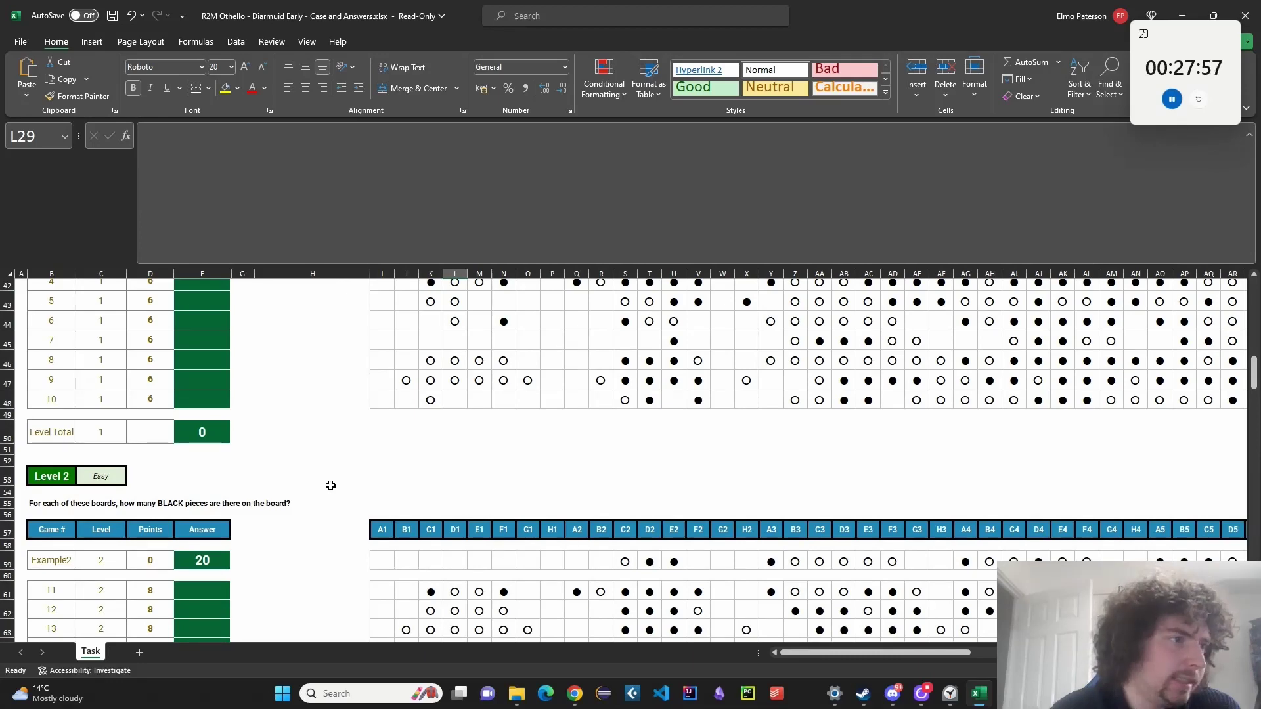
pyautogui.scroll(5, 330, 486)
# Enter =COUNTIF(I39:BT39,"○") as the game 1 answer in E39, reusing the white piece symbol from the board data.
pyautogui.click(219, 456)
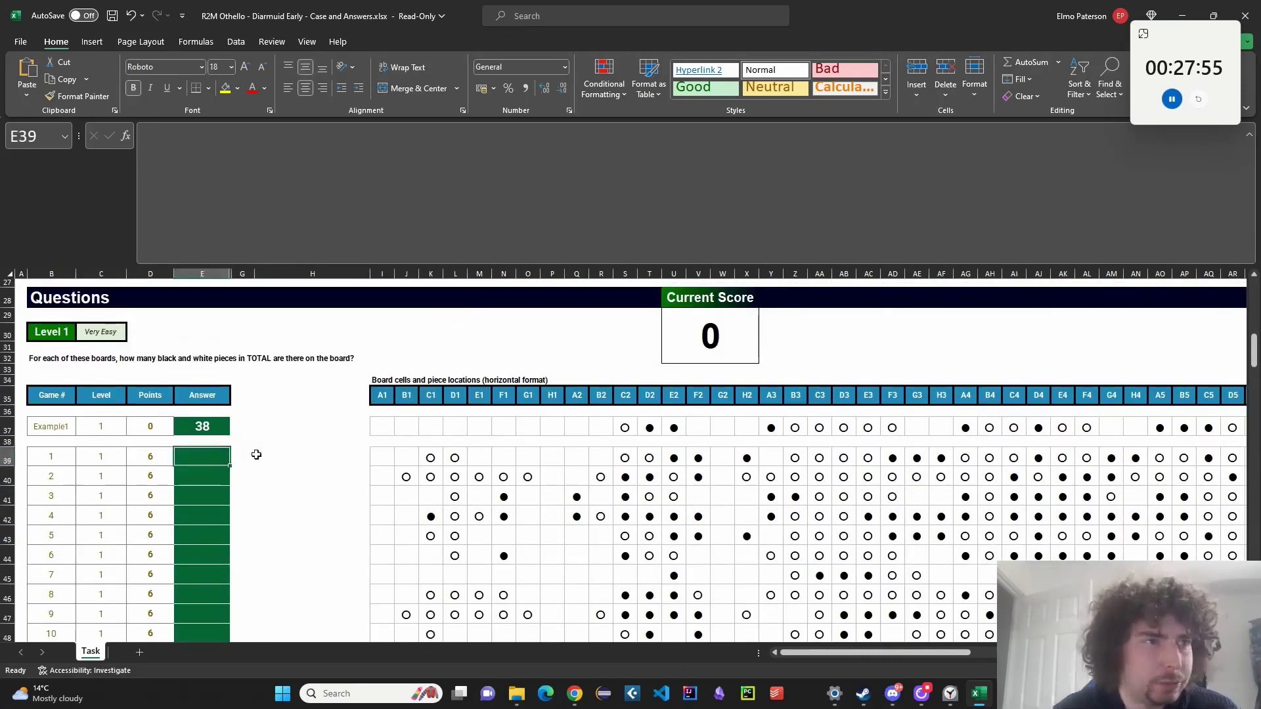
pyautogui.click(431, 454)
pyautogui.press('F2')
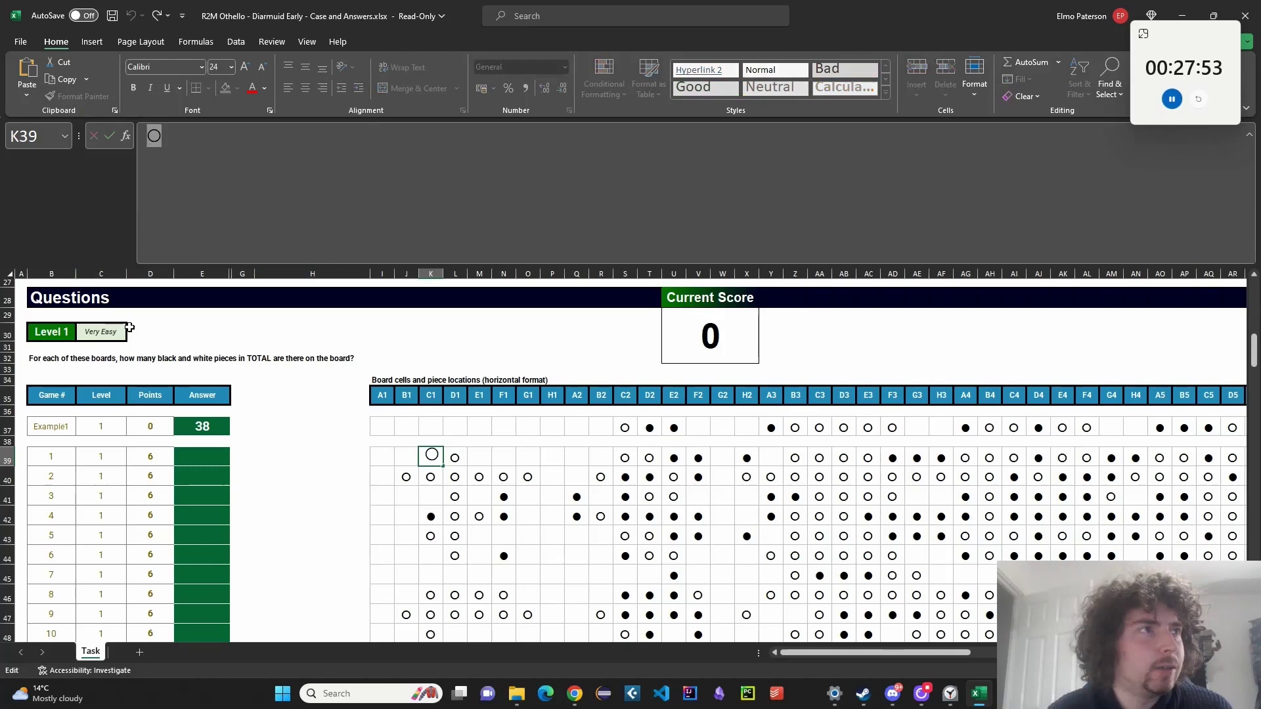
pyautogui.click(209, 460)
pyautogui.write('=')
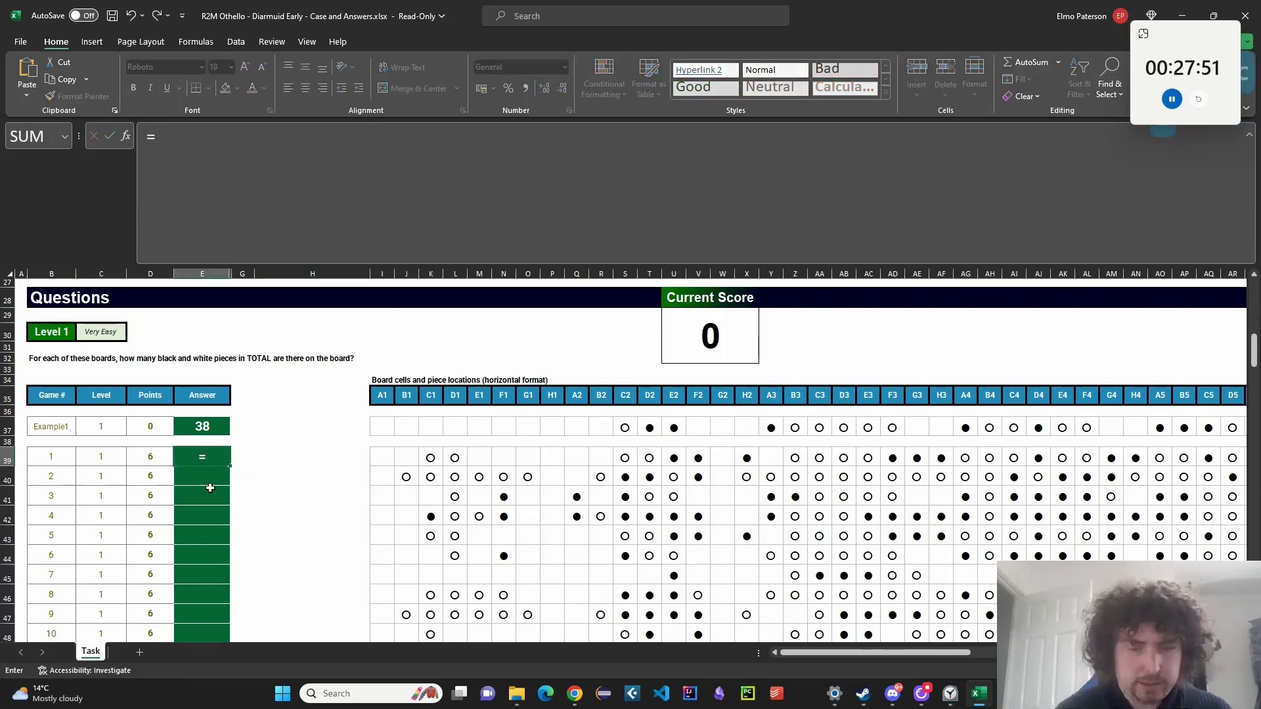
pyautogui.write('COUNTIF(')
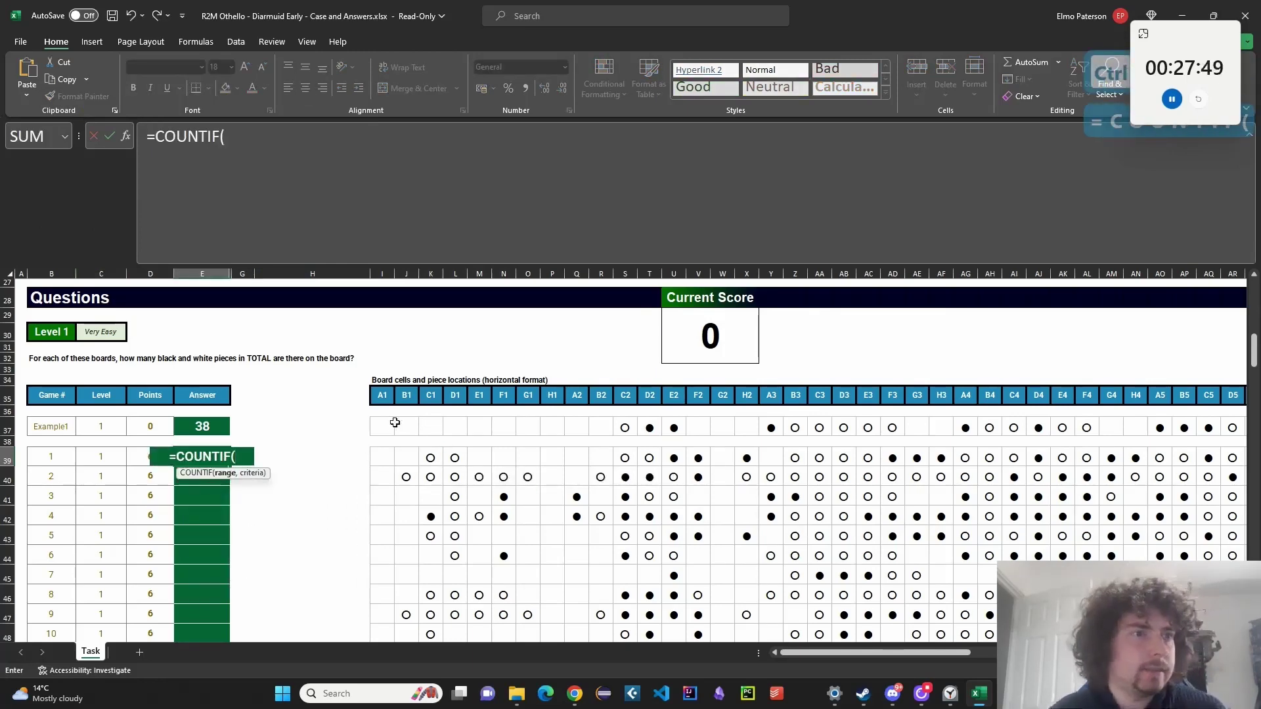
pyautogui.click(386, 458)
pyautogui.hotkey('ctrl', 'shift', 'Right')
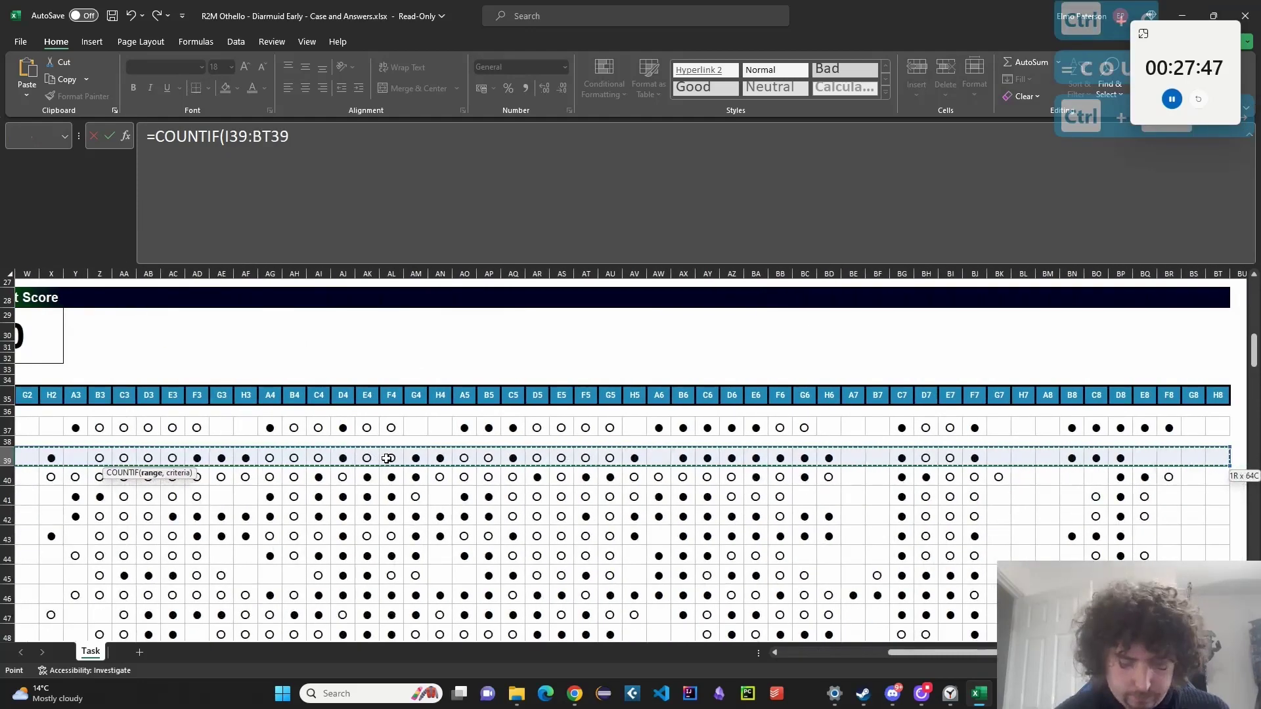
pyautogui.write(',')
pyautogui.write('"')
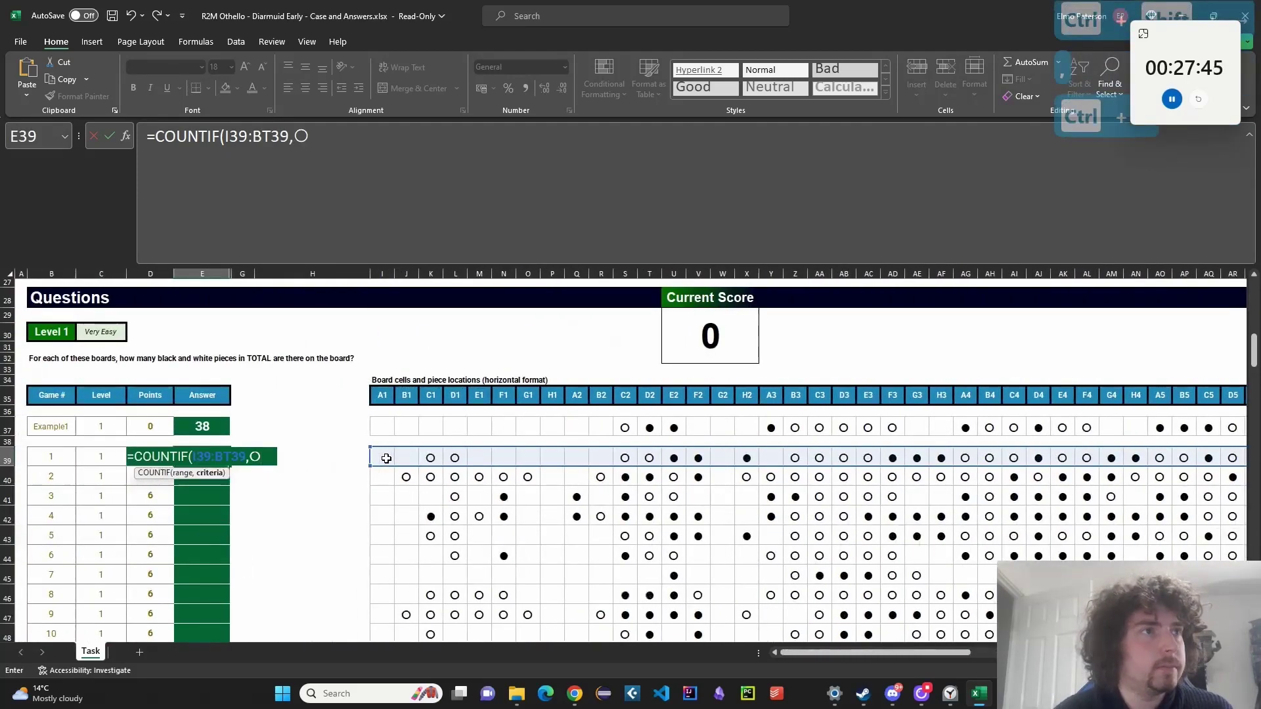
pyautogui.write('O"')
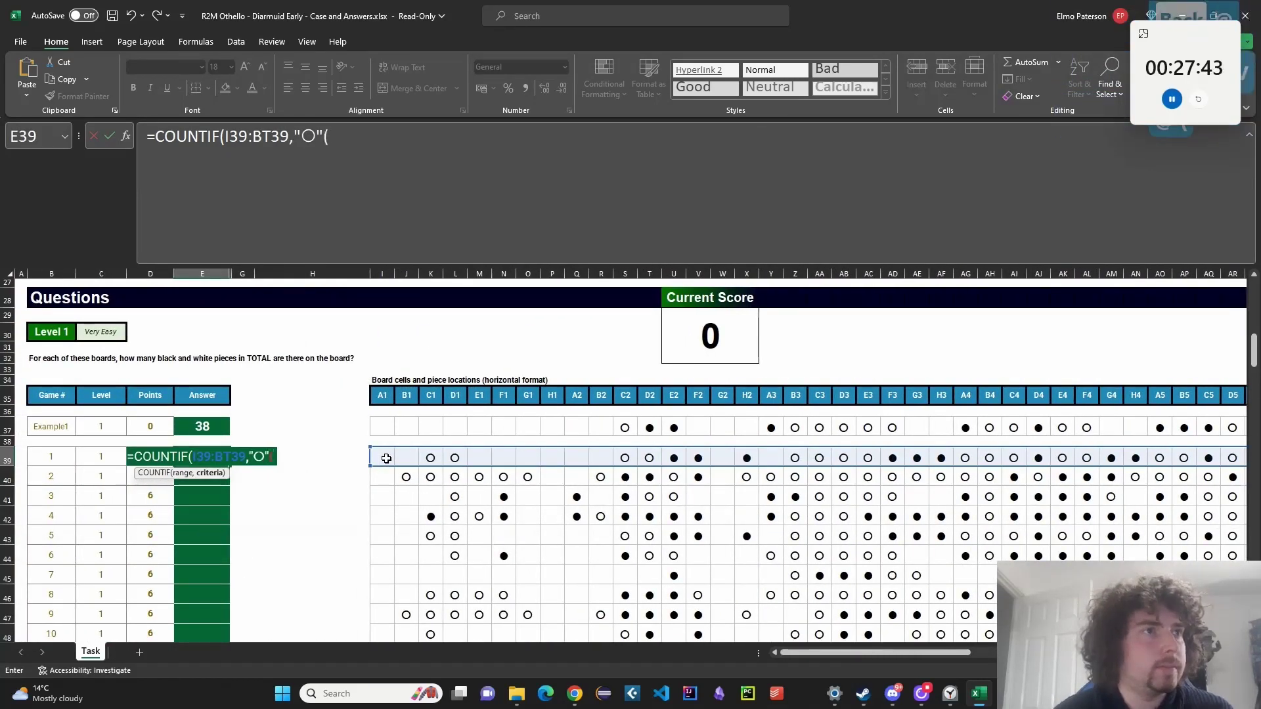
pyautogui.press('Return')
# Copy the given Example 1 and Example 2 answers into G37 and G59 beside them as check values.
pyautogui.click(202, 428)
pyautogui.hotkey('ctrl', 'c')
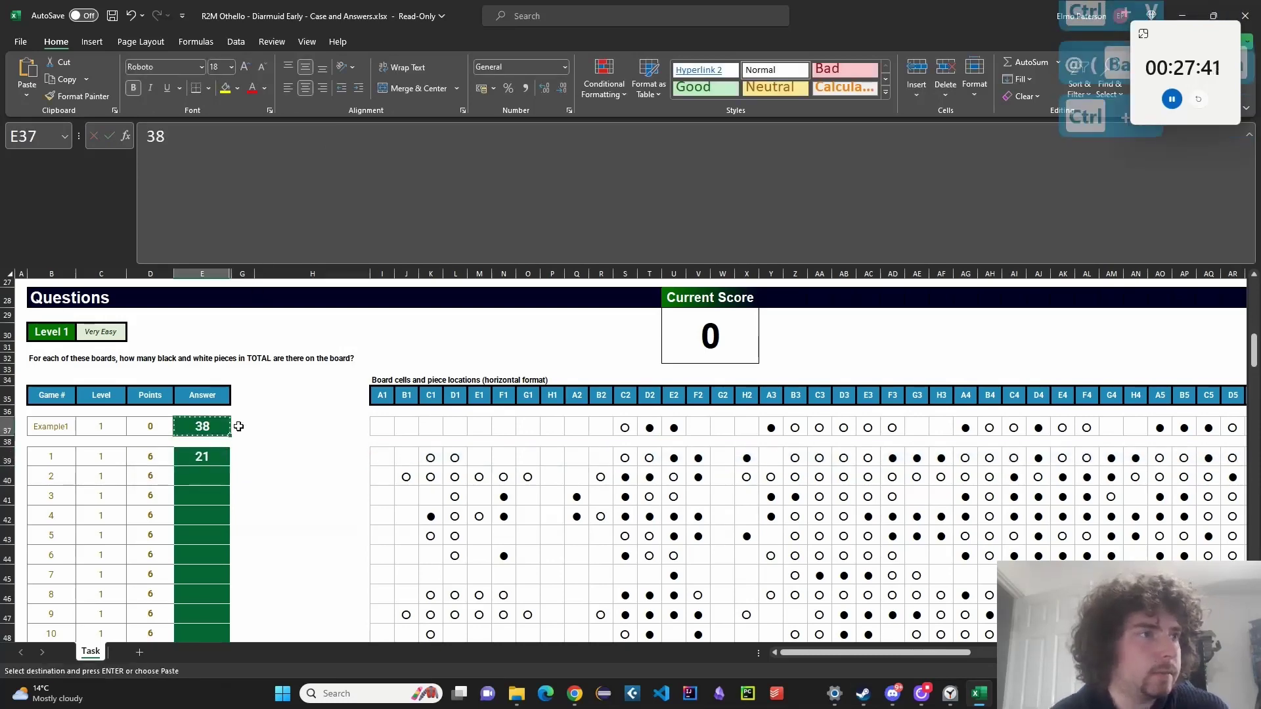
pyautogui.click(239, 427)
pyautogui.hotkey('ctrl', 'v')
pyautogui.scroll(-6, 239, 420)
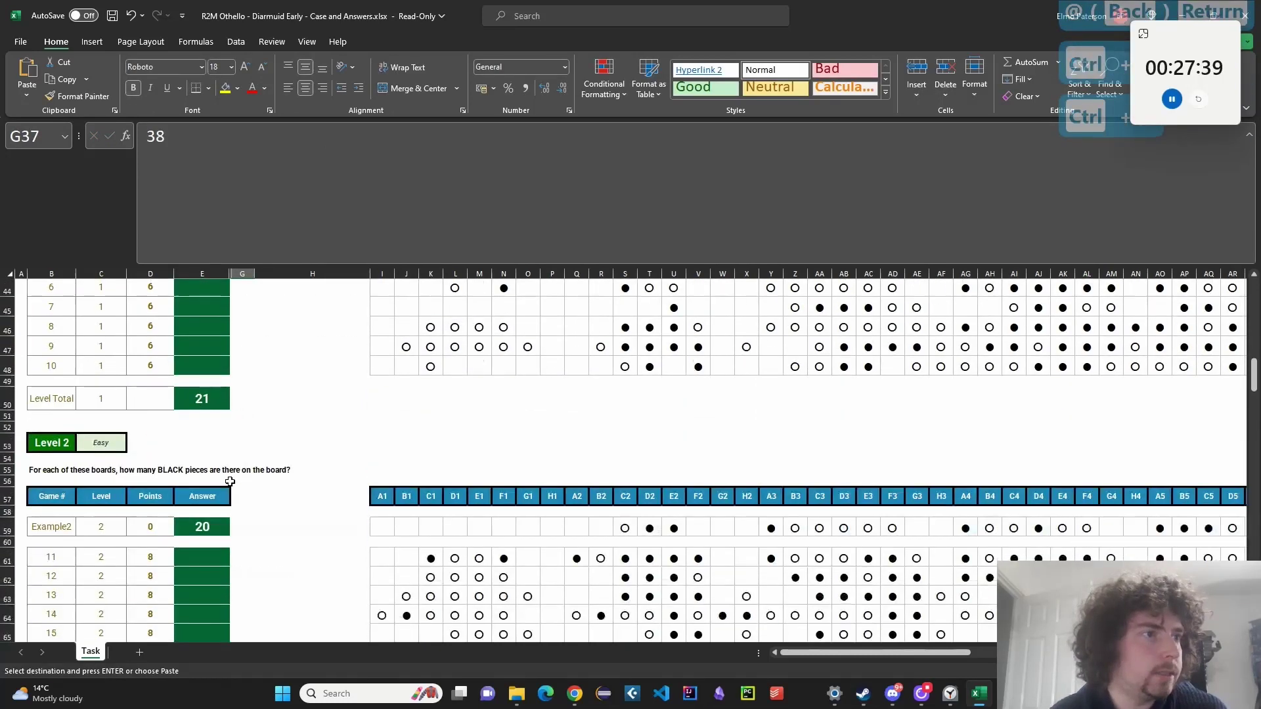
pyautogui.click(211, 492)
pyautogui.hotkey('ctrl', 'c')
pyautogui.click(241, 494)
pyautogui.hotkey('ctrl', 'v')
# Copy the game 1 COUNTIF formula over the Example 1 answer in E37.
pyautogui.scroll(3, 232, 455)
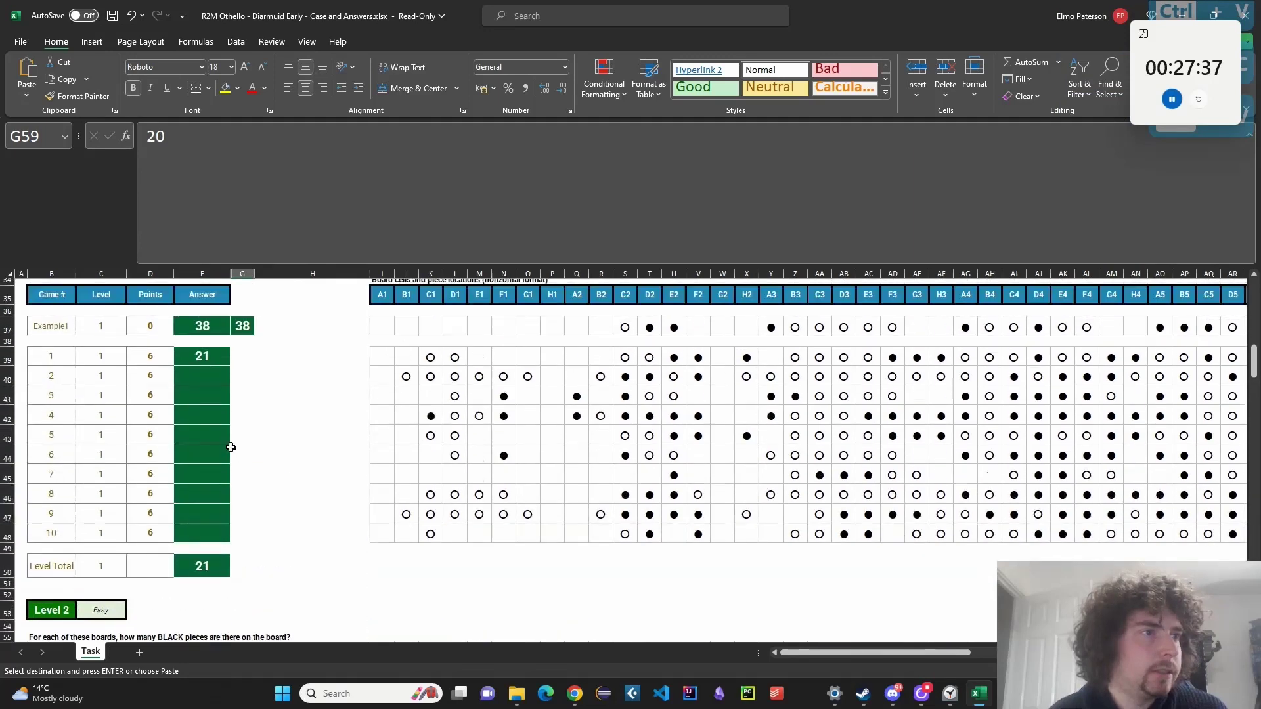
pyautogui.scroll(1, 230, 448)
pyautogui.click(202, 390)
pyautogui.hotkey('ctrl', 'c')
pyautogui.click(201, 360)
pyautogui.hotkey('ctrl', 'v')
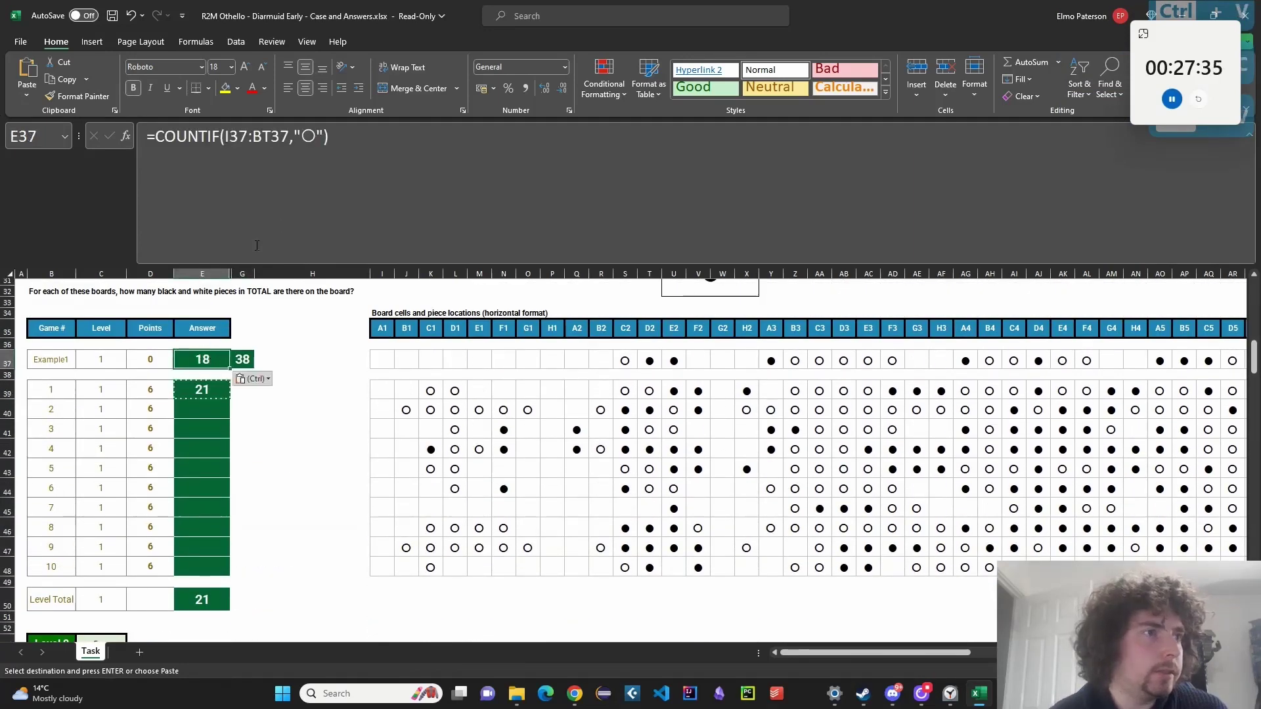
# Extend the Example 1 formula in E37 by adding COUNTIF(I37:BT37,"●") for the black pieces.
pyautogui.click(353, 176)
pyautogui.write('+')
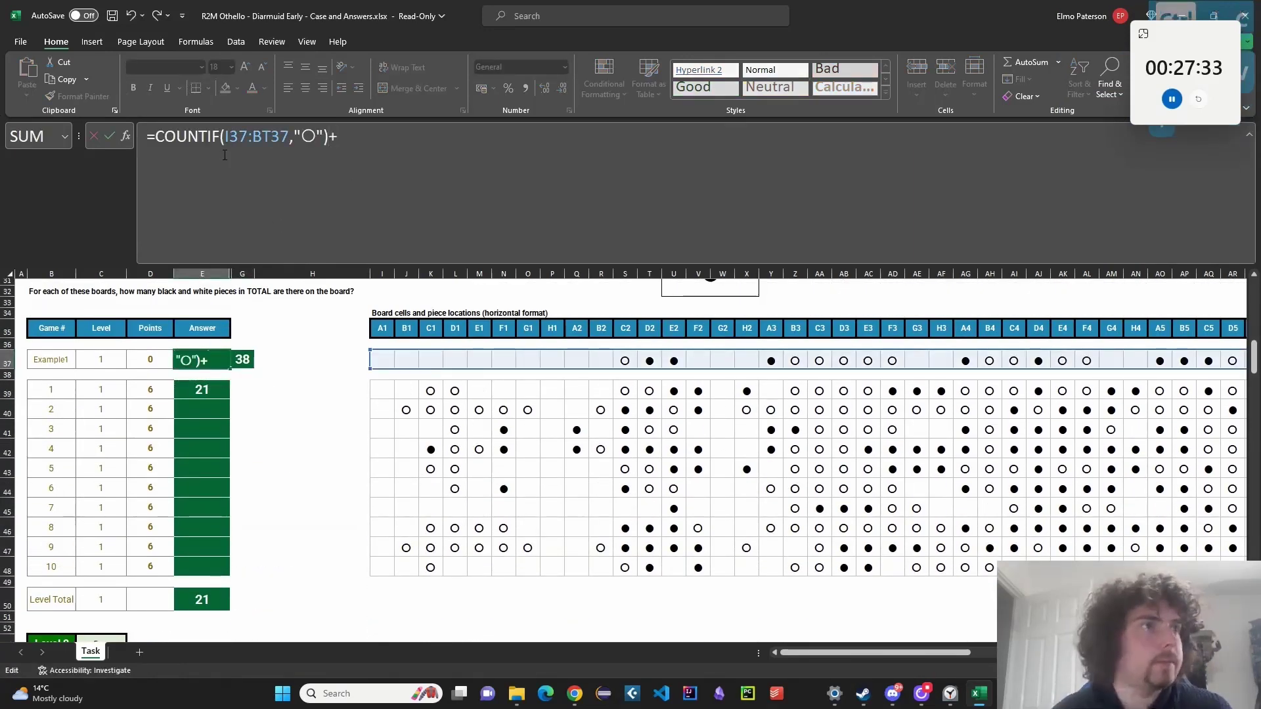
pyautogui.moveTo(155, 136); pyautogui.dragTo(336, 155)
pyautogui.hotkey('ctrl', 'c')
pyautogui.press('End')
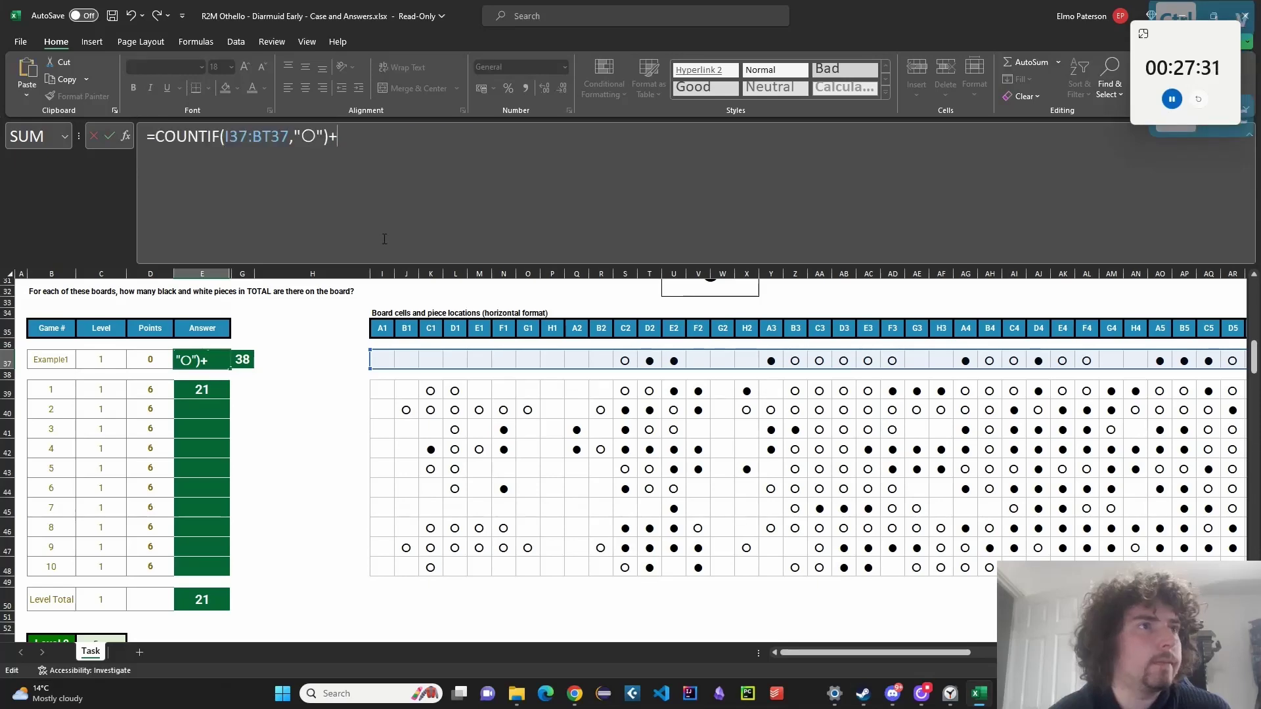
pyautogui.hotkey('ctrl', 'v')
pyautogui.press('Return')
pyautogui.click(650, 360)
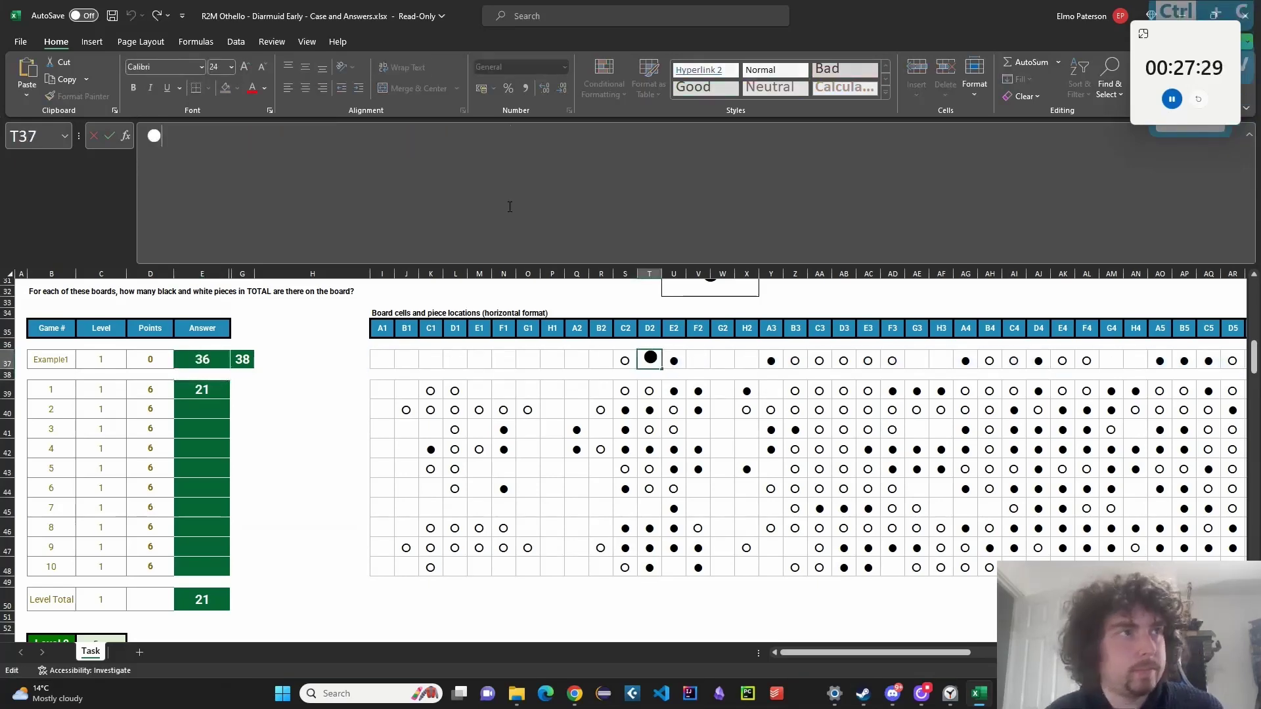
pyautogui.click(227, 392)
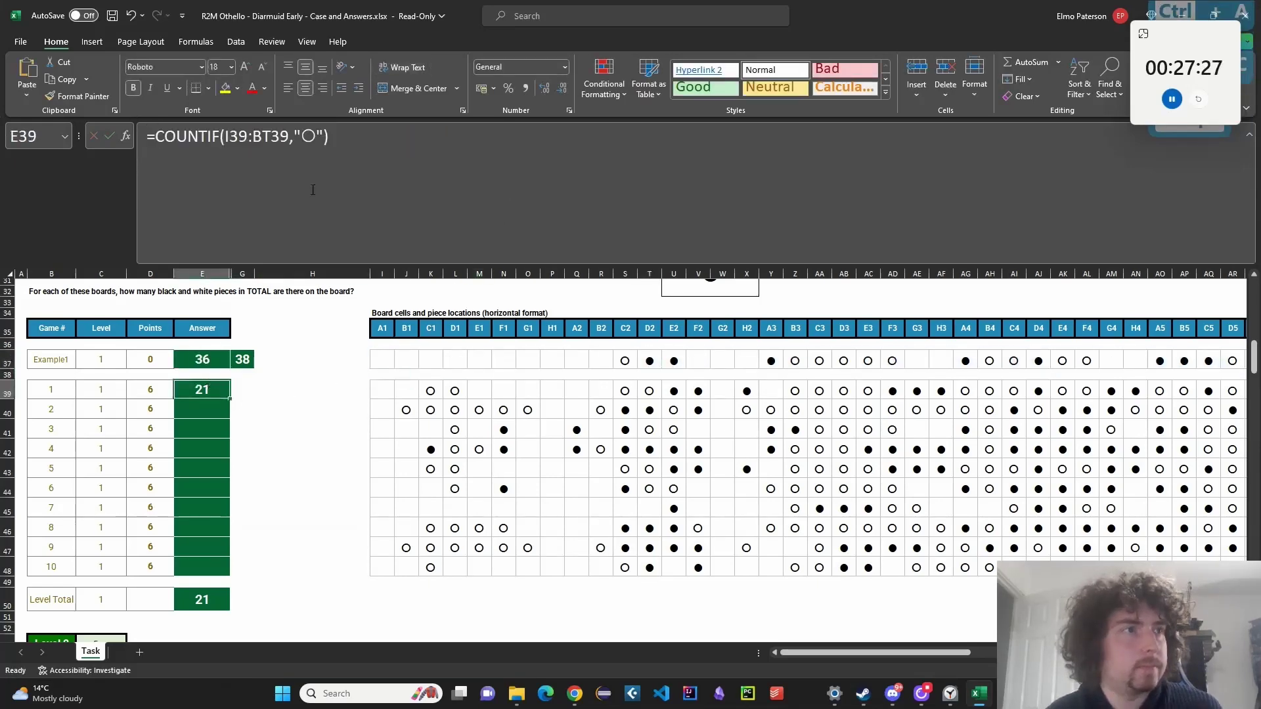
pyautogui.click(223, 359)
pyautogui.click(489, 137)
pyautogui.press('BackSpace')
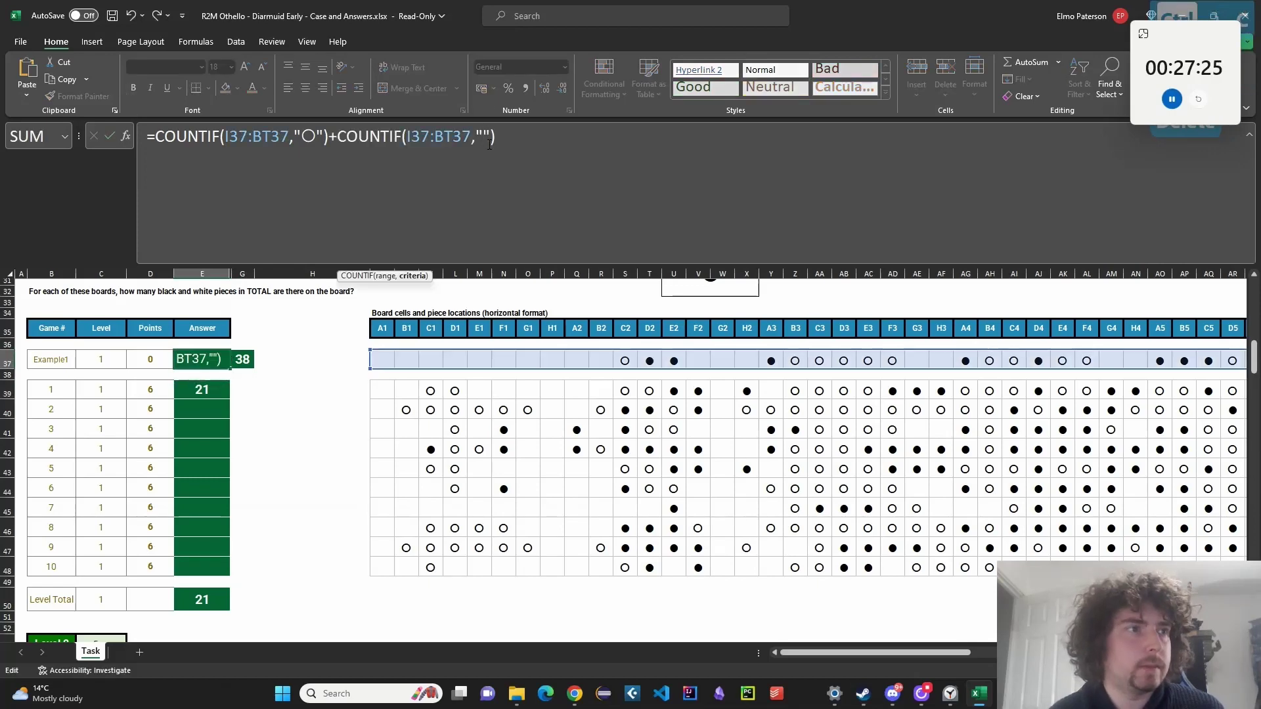
pyautogui.press('Return')
# Copy the Example 1 formula to game 1 and fill it down through game 10.
pyautogui.click(209, 361)
pyautogui.hotkey('ctrl', 'c')
pyautogui.click(212, 391)
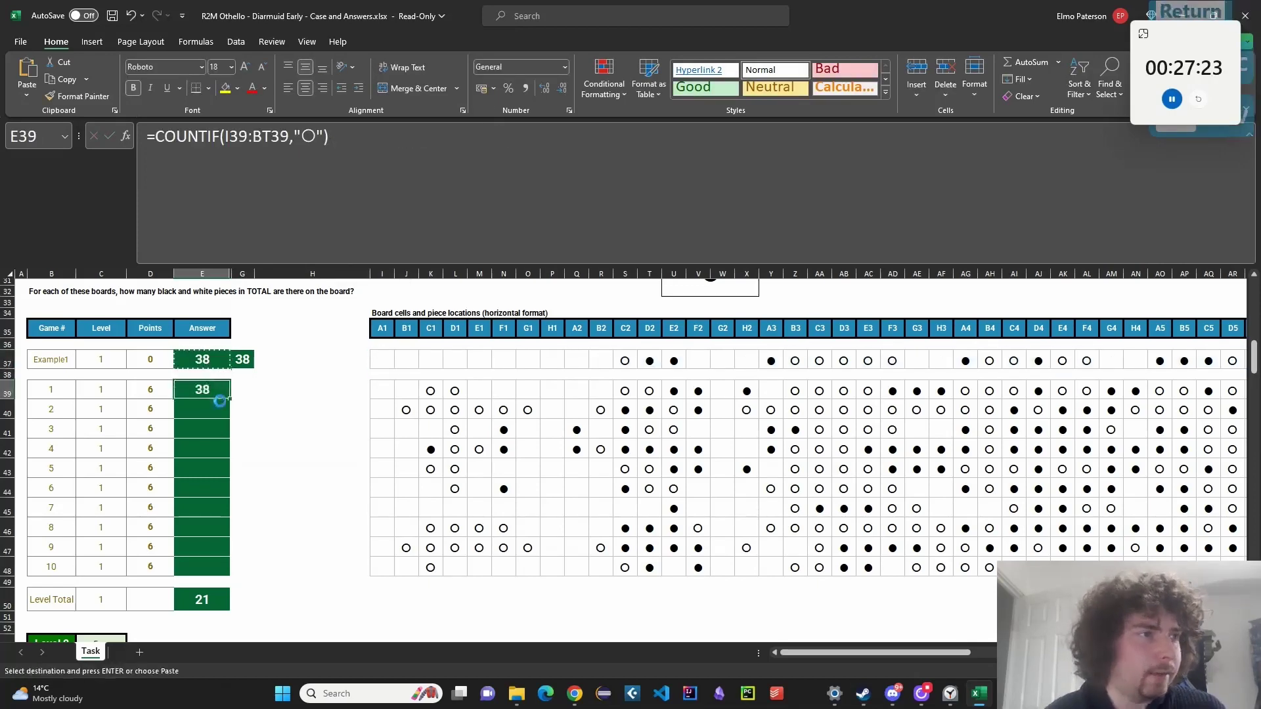
pyautogui.hotkey('ctrl', 'v')
pyautogui.doubleClick(230, 399)
pyautogui.scroll(-3, 230, 399)
# Copy the Level 1 formula to the Example 2 answer in E59 and reduce it to =COUNTIF(I59:BT59,"●").
pyautogui.click(204, 400)
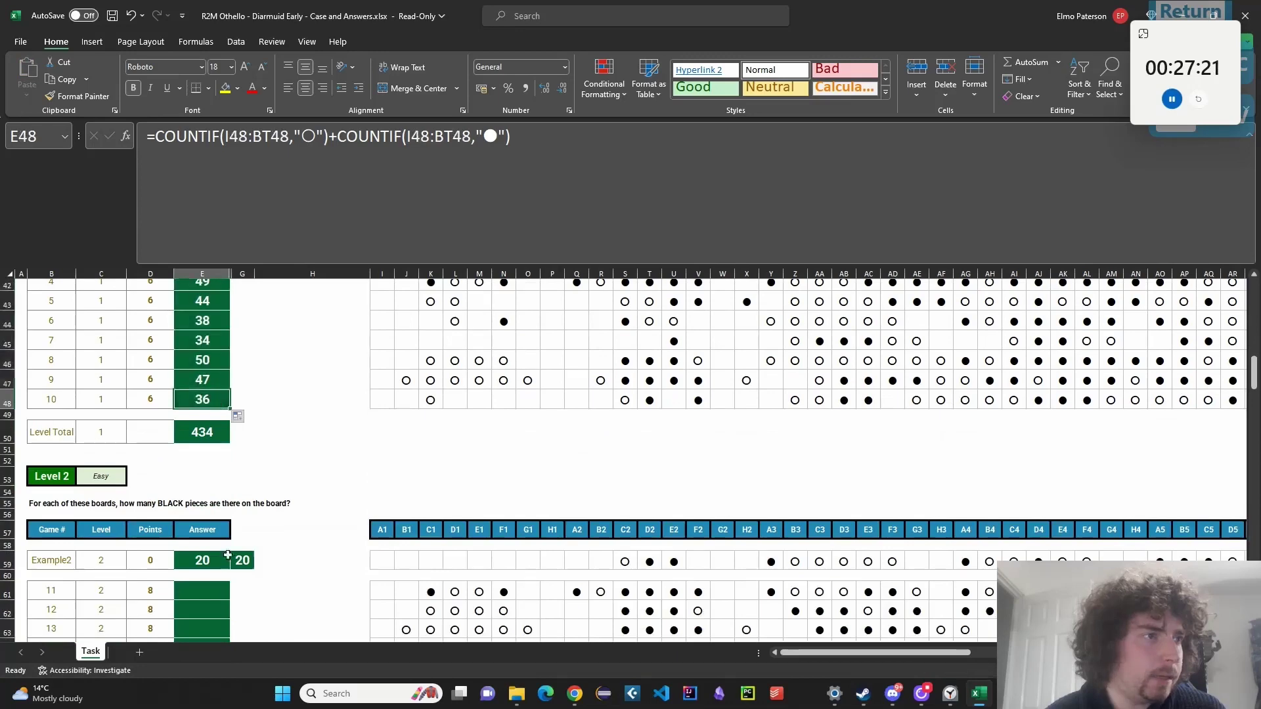
pyautogui.hotkey('ctrl', 'c')
pyautogui.click(203, 560)
pyautogui.hotkey('ctrl', 'v')
pyautogui.moveTo(338, 136); pyautogui.dragTo(156, 138)
pyautogui.press('BackSpace')
pyautogui.press('Return')
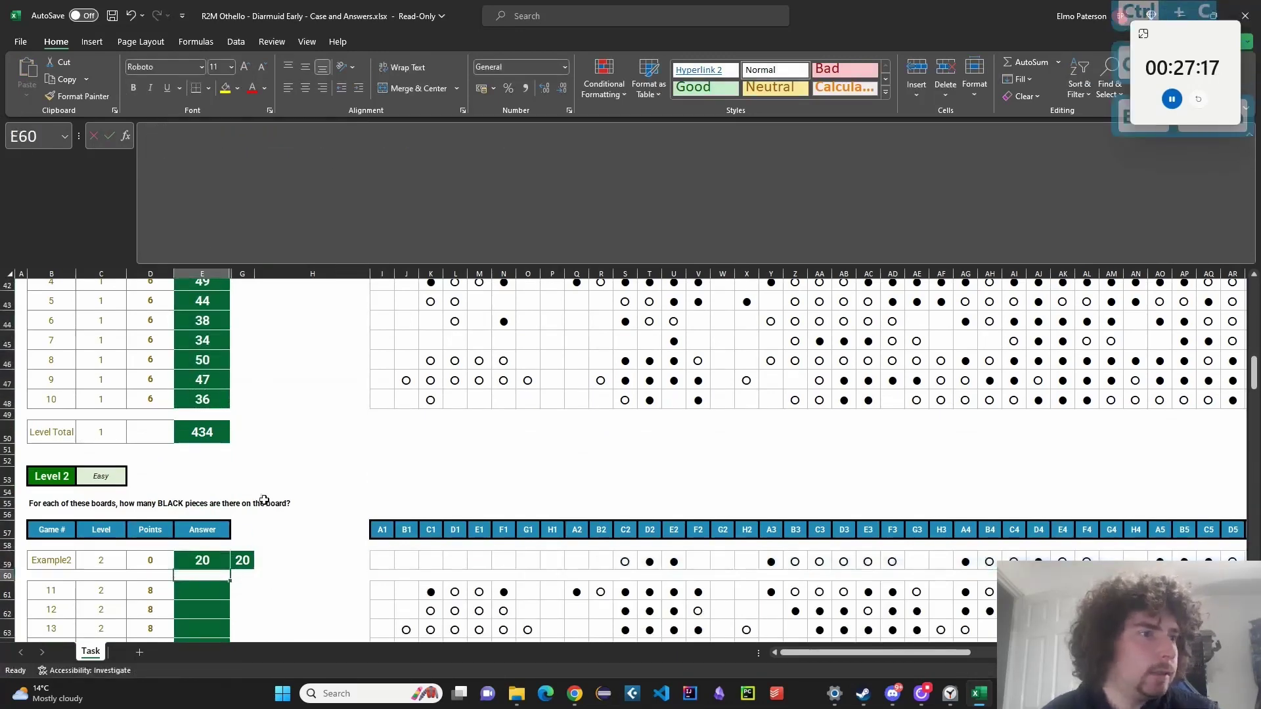
pyautogui.press('Up')
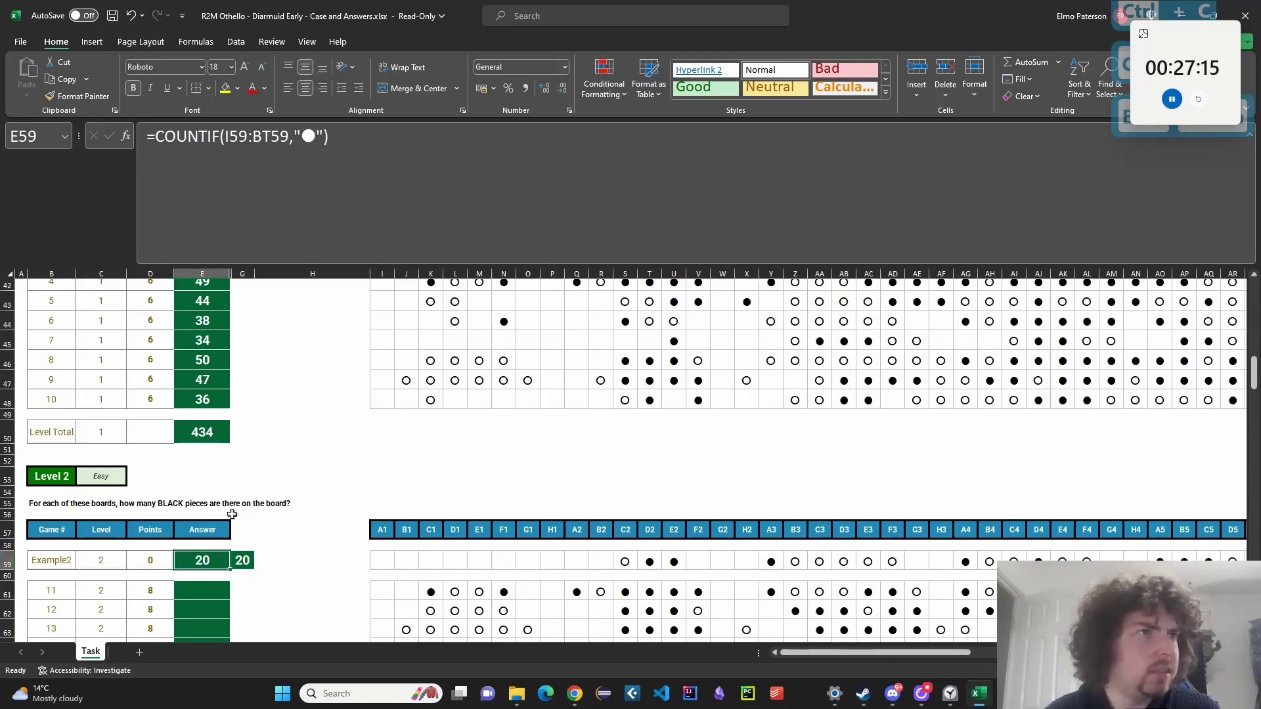
pyautogui.click(303, 140)
pyautogui.click(649, 562)
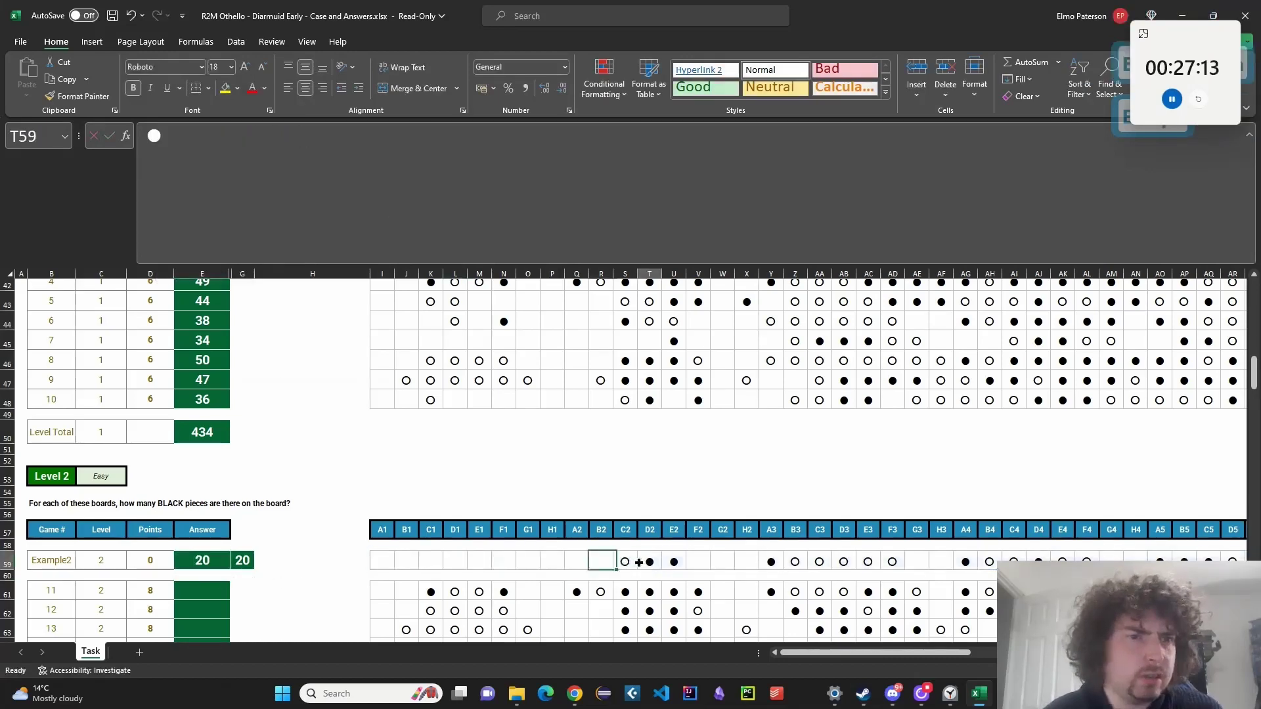
# Copy the Example 2 formula to game 11, fill it down the Level 2 answers and check the current score.
pyautogui.click(227, 564)
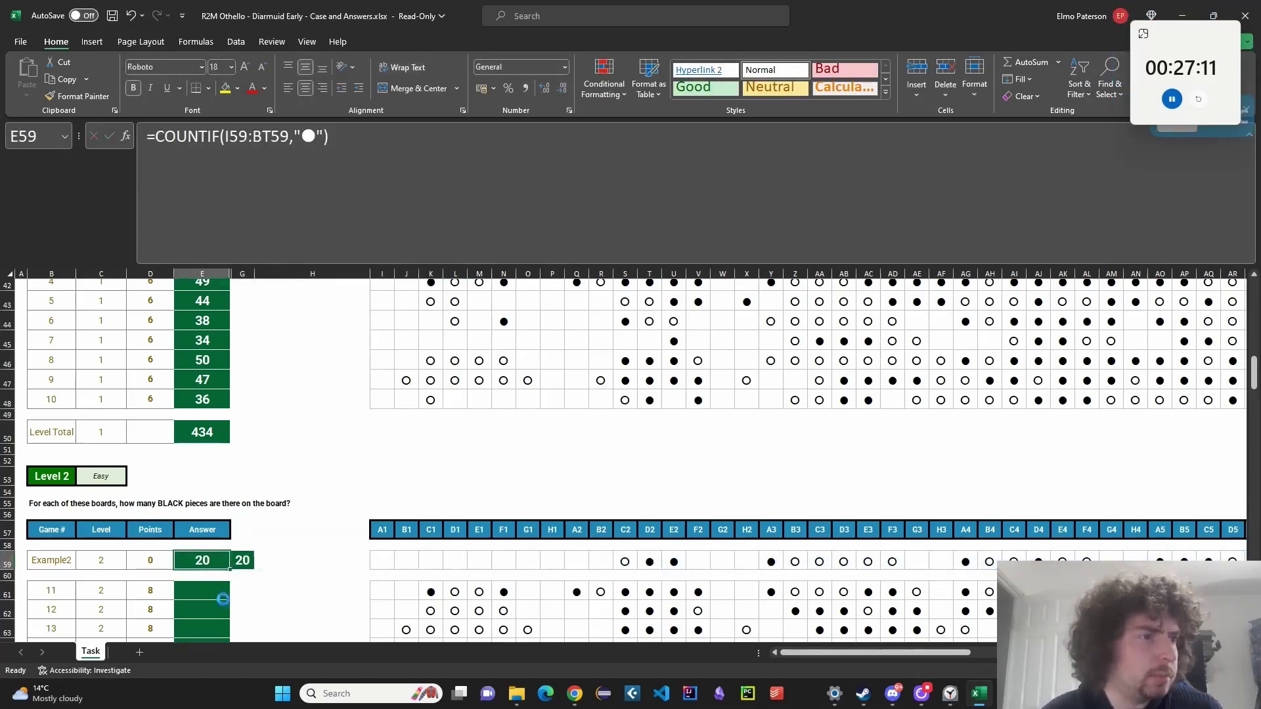
pyautogui.hotkey('ctrl', 'c')
pyautogui.click(224, 589)
pyautogui.hotkey('ctrl', 'v')
pyautogui.doubleClick(212, 589)
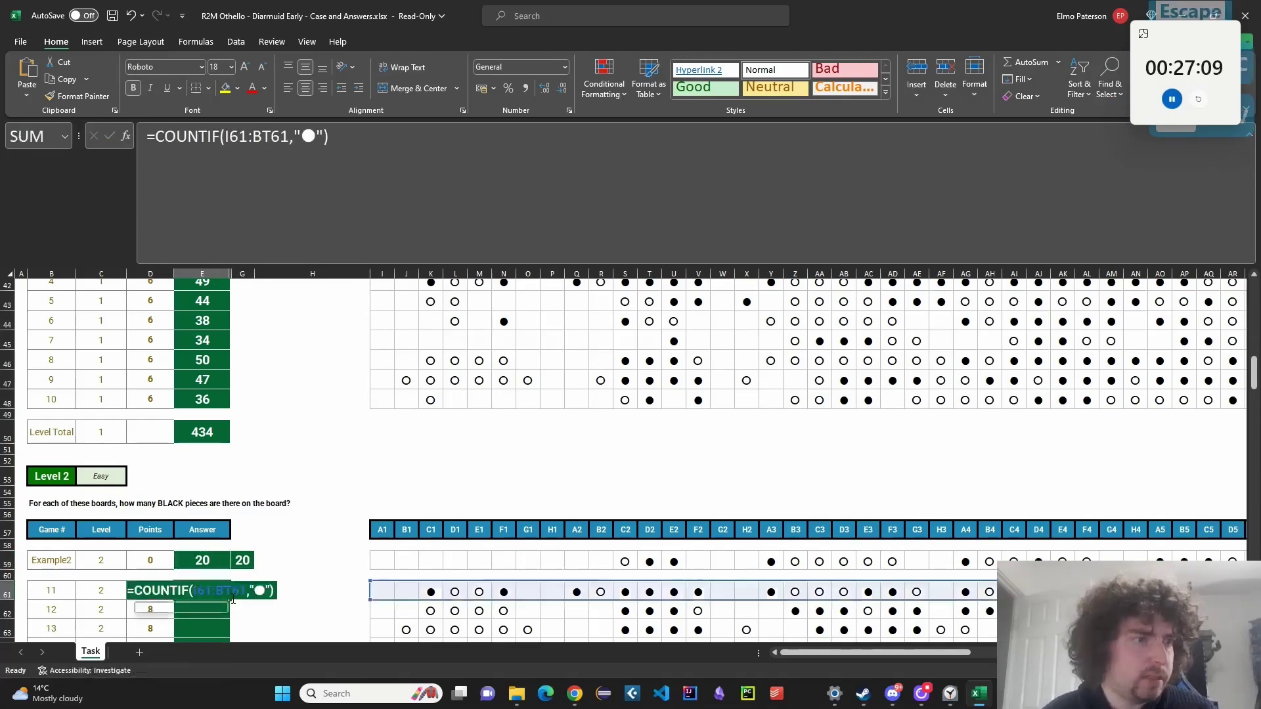
pyautogui.press('Escape')
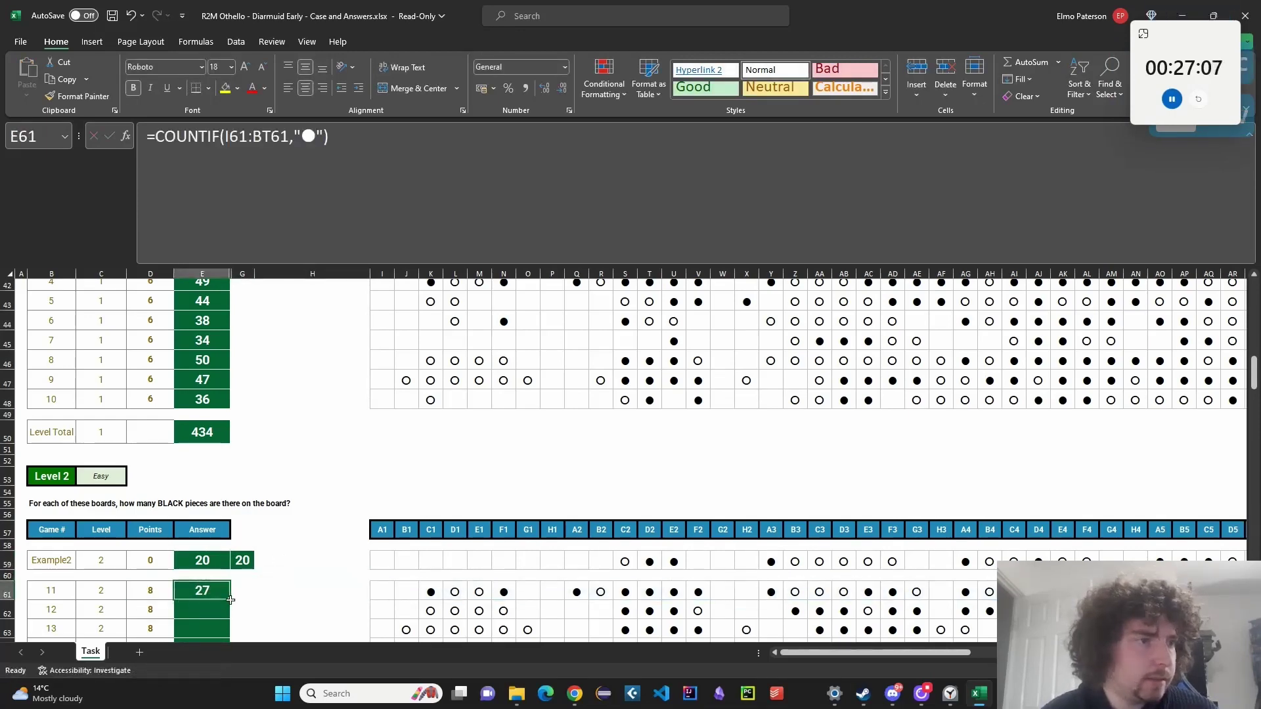
pyautogui.doubleClick(230, 600)
pyautogui.scroll(-5, 250, 584)
pyautogui.scroll(13, 328, 555)
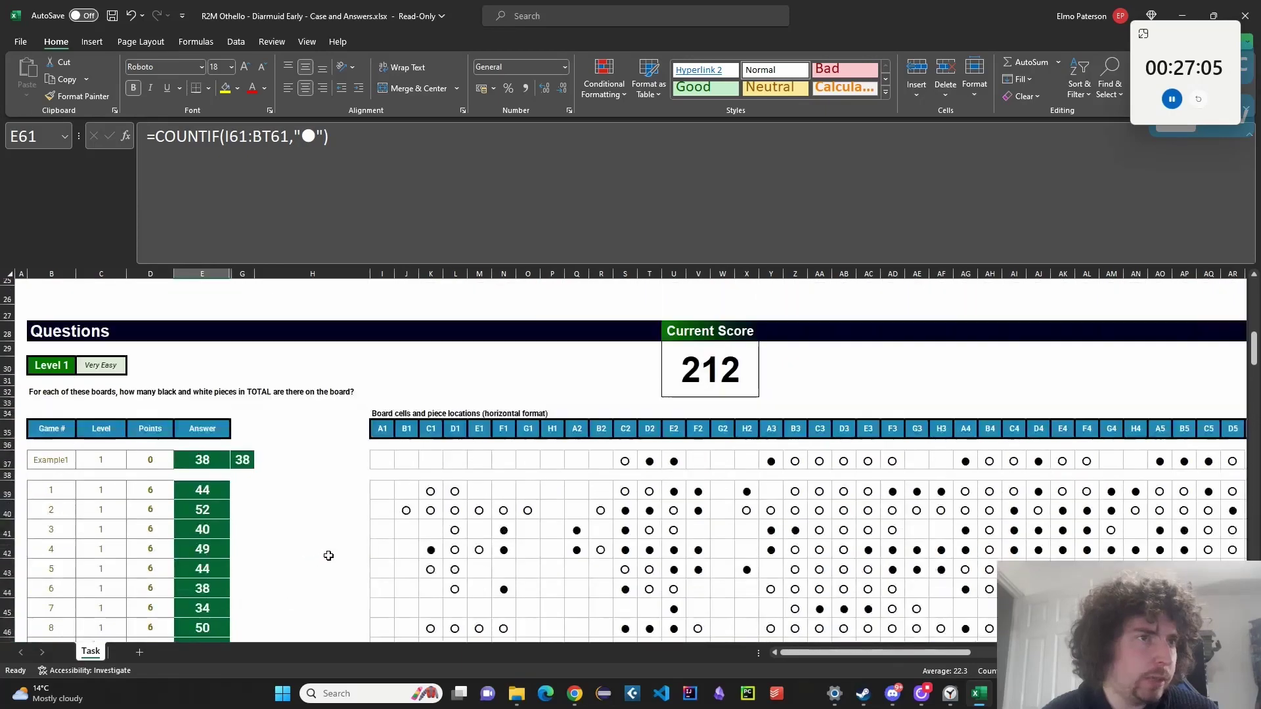
# Select the Level 2 points together with the Level 1 points to compare them with the current score.
pyautogui.scroll(-18, 368, 532)
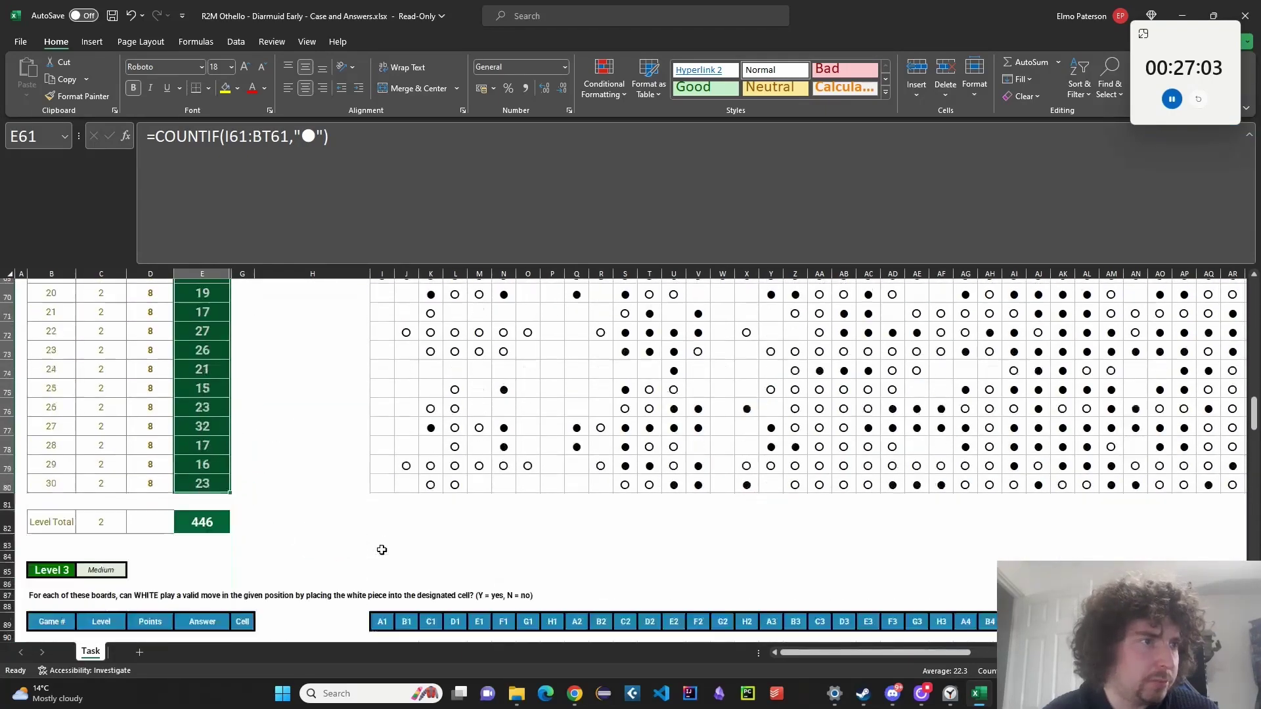
pyautogui.moveTo(153, 408); pyautogui.dragTo(273, 437)
pyautogui.scroll(8, 273, 438)
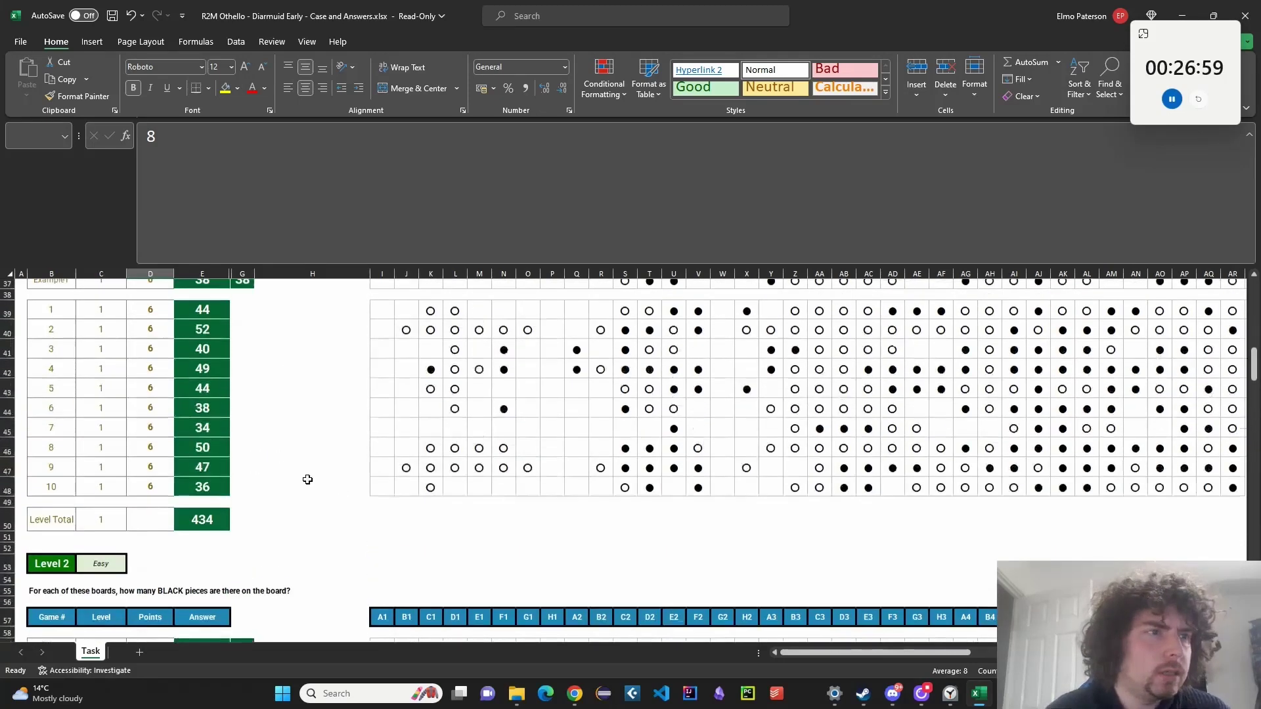
pyautogui.keyDown('ctrl'); pyautogui.click(153, 424); pyautogui.keyUp('ctrl')
pyautogui.moveTo(153, 424); pyautogui.dragTo(150, 600)
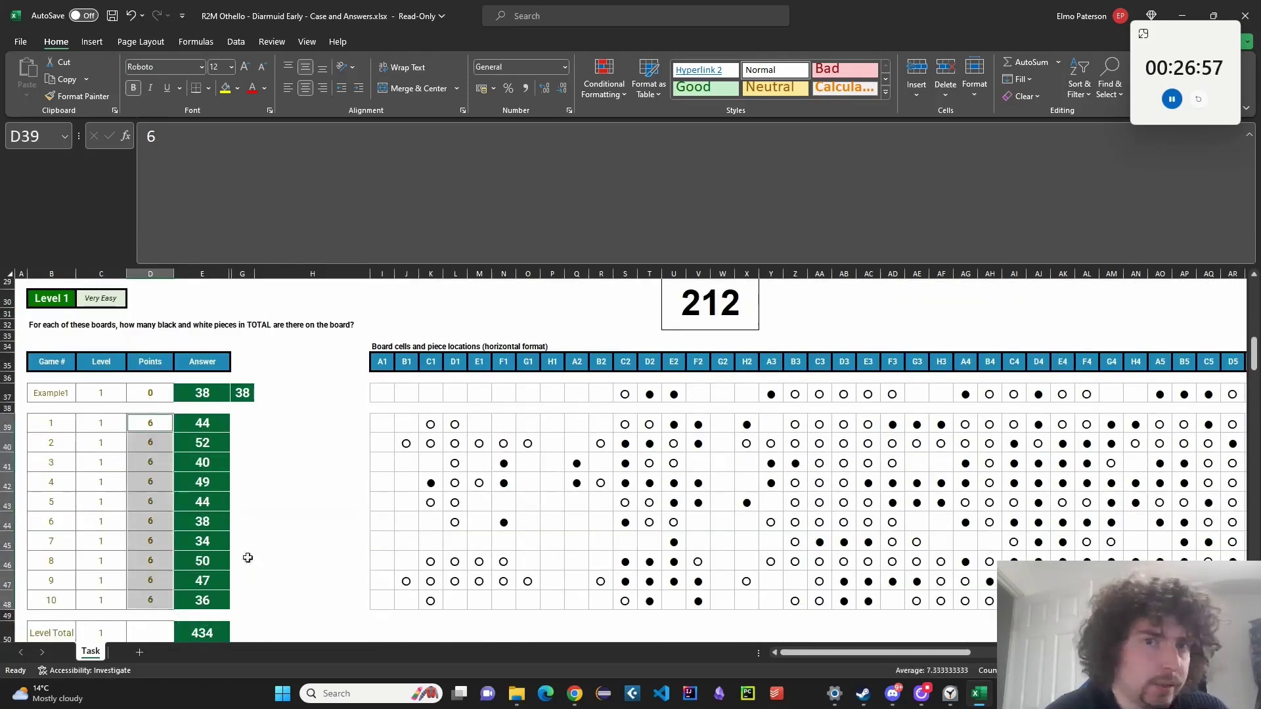
pyautogui.scroll(-10, 338, 518)
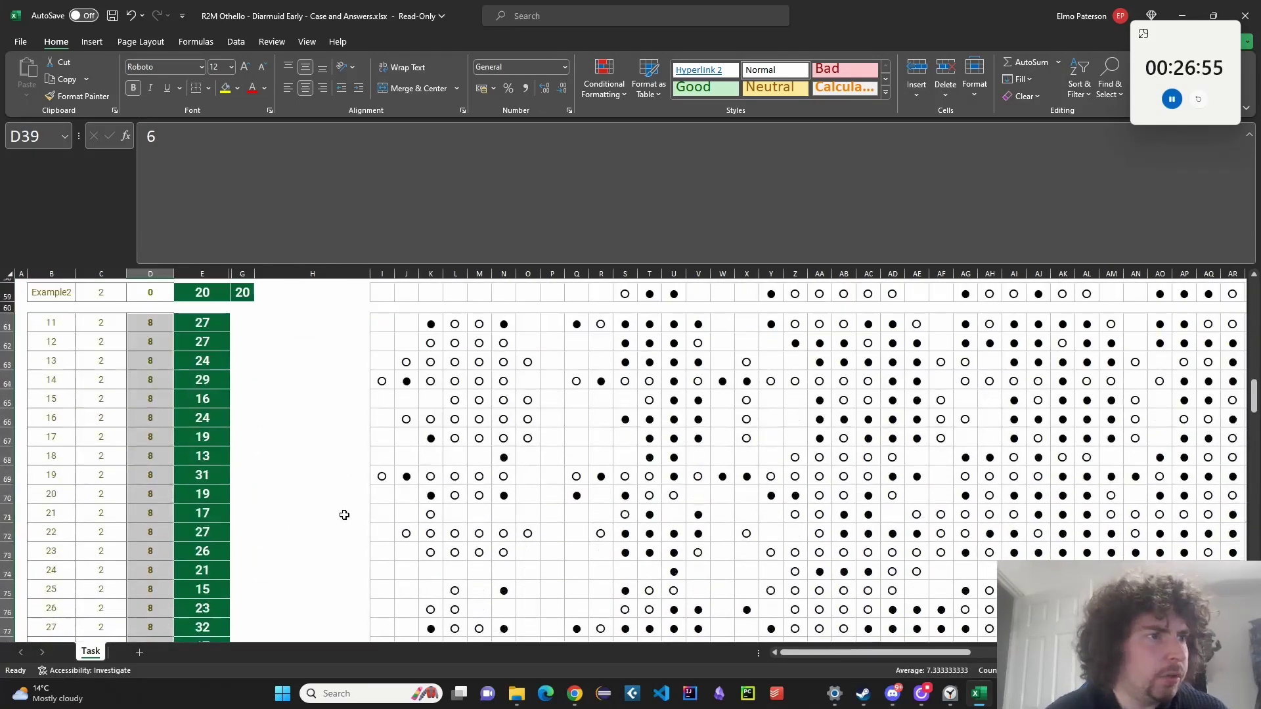
pyautogui.scroll(-5, 342, 511)
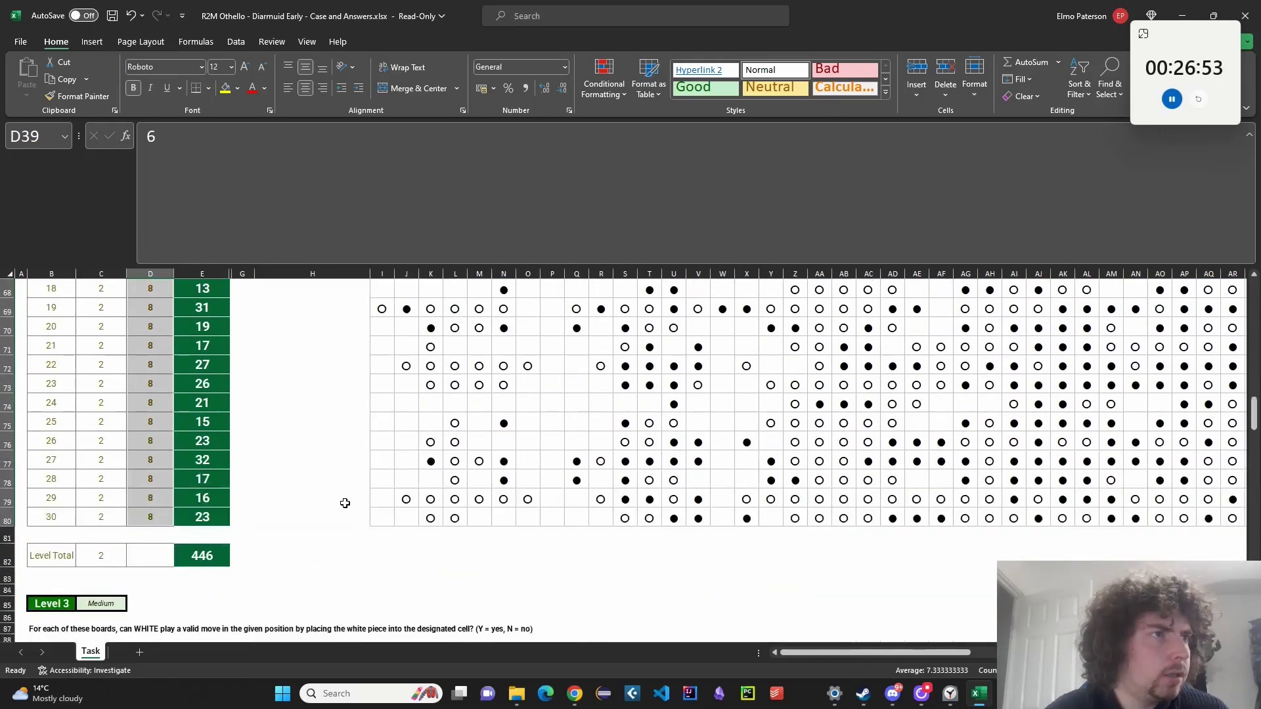
# Unhide column F with the answer checks beside the Answer column.
pyautogui.scroll(5, 342, 511)
pyautogui.rightClick(230, 270)
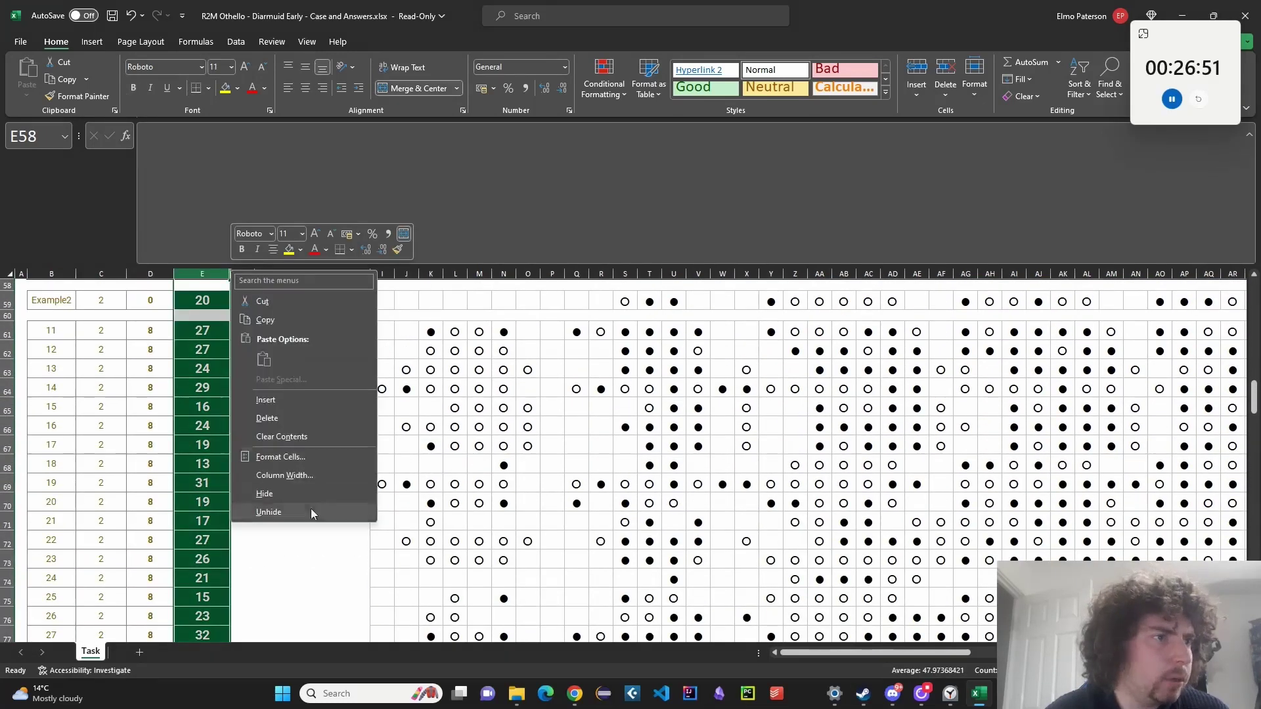
pyautogui.click(310, 509)
pyautogui.rightClick(237, 272)
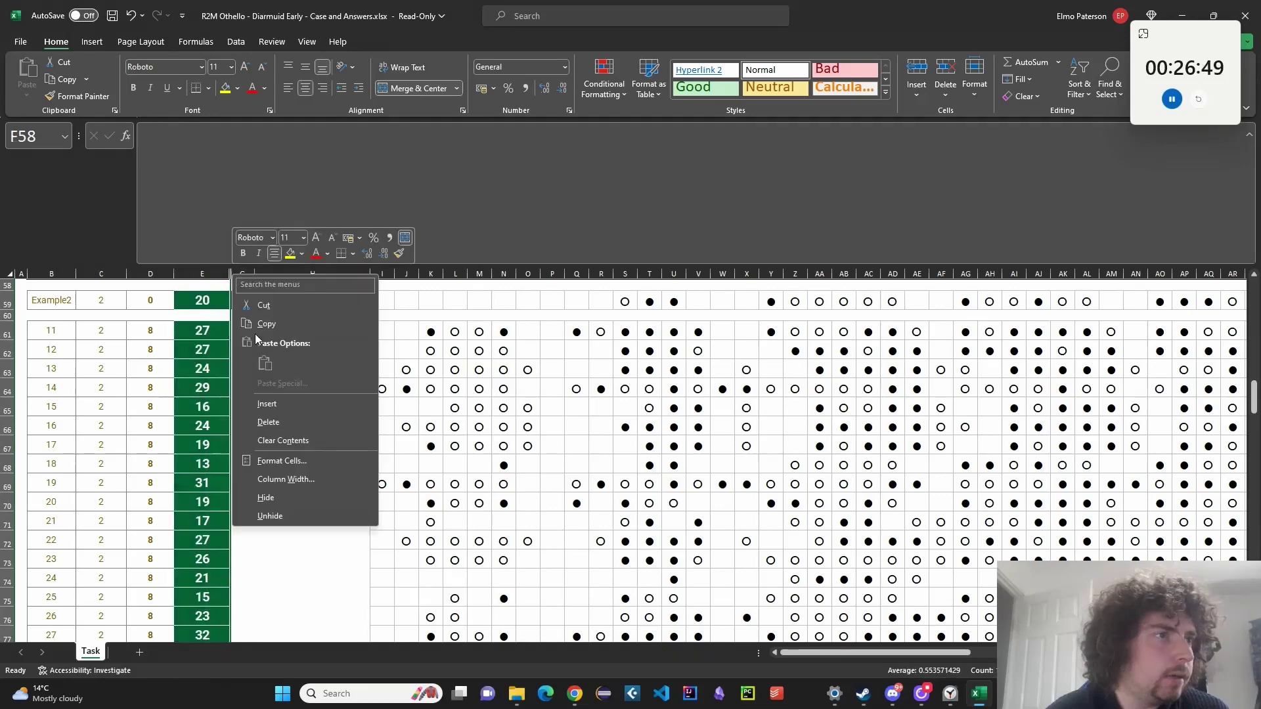
pyautogui.click(294, 517)
pyautogui.click(328, 510)
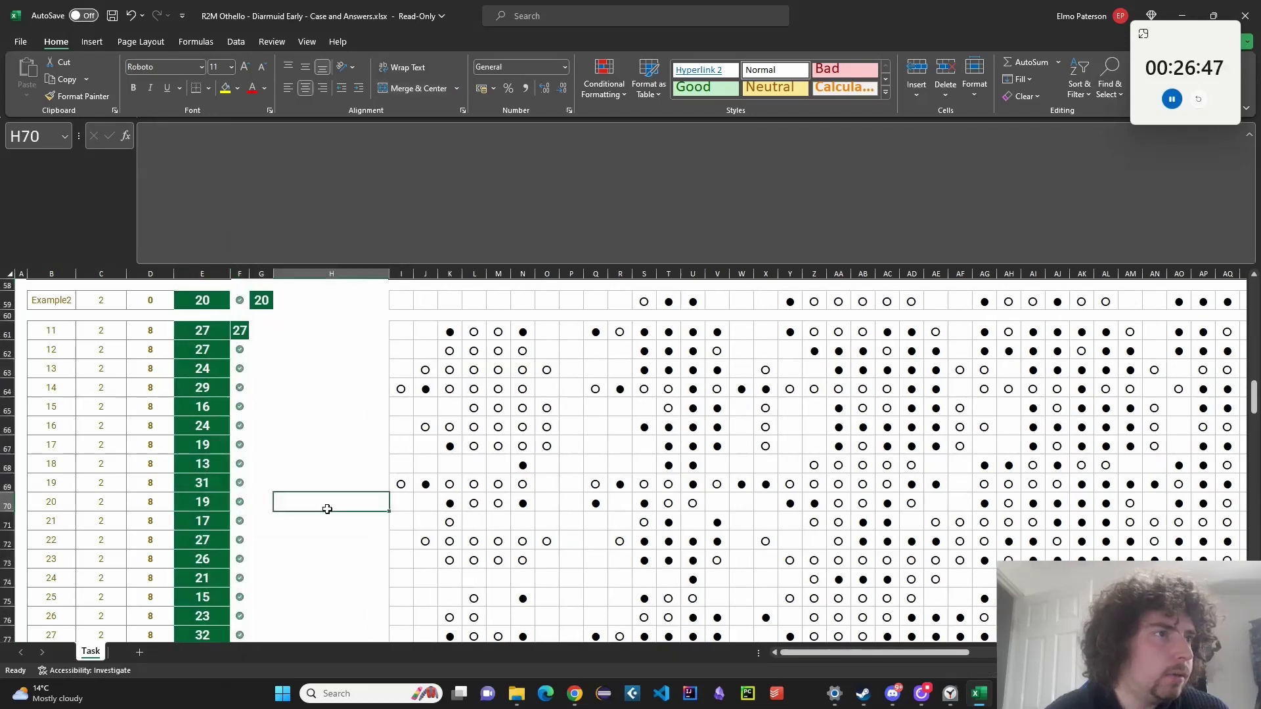
# Restore the answer check for game 11 by copying the formula from F62 into F61, and check the current score.
pyautogui.click(247, 344)
pyautogui.hotkey('ctrl', 'c')
pyautogui.press('Up')
pyautogui.hotkey('ctrl', 'v')
pyautogui.scroll(10, 353, 491)
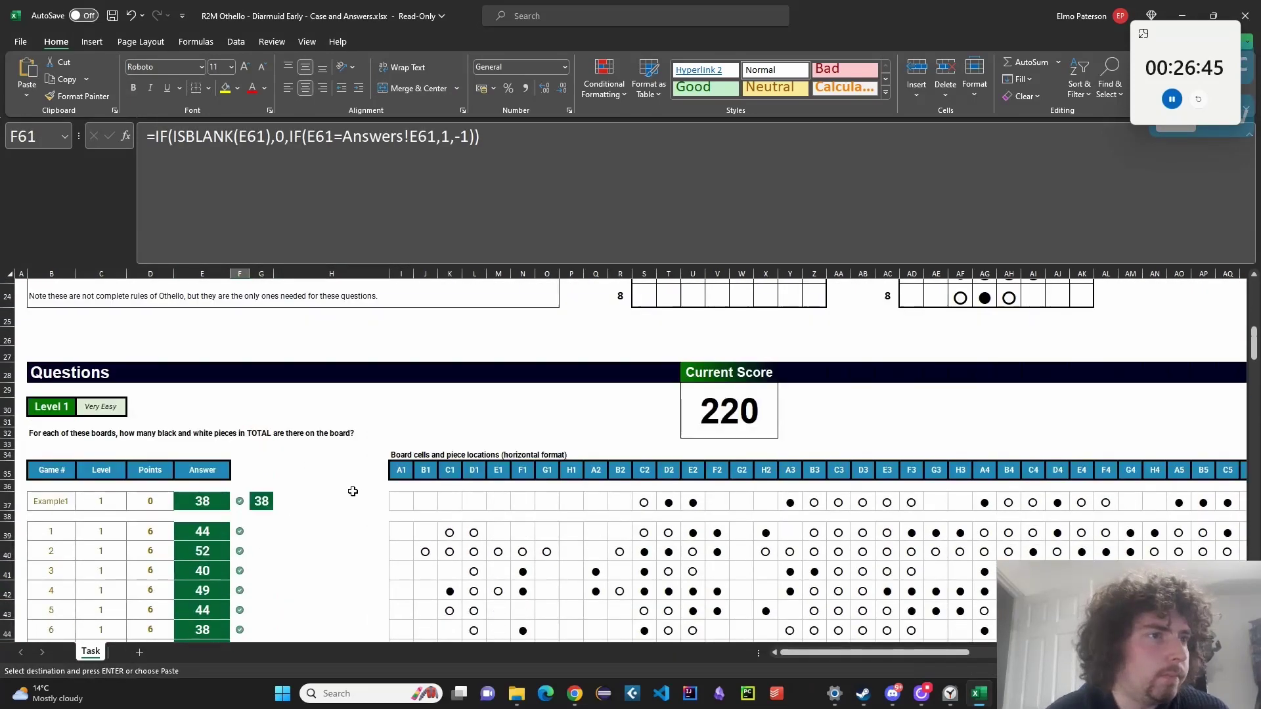
# Hide the answer check column F again.
pyautogui.scroll(-4, 292, 383)
pyautogui.rightClick(240, 266)
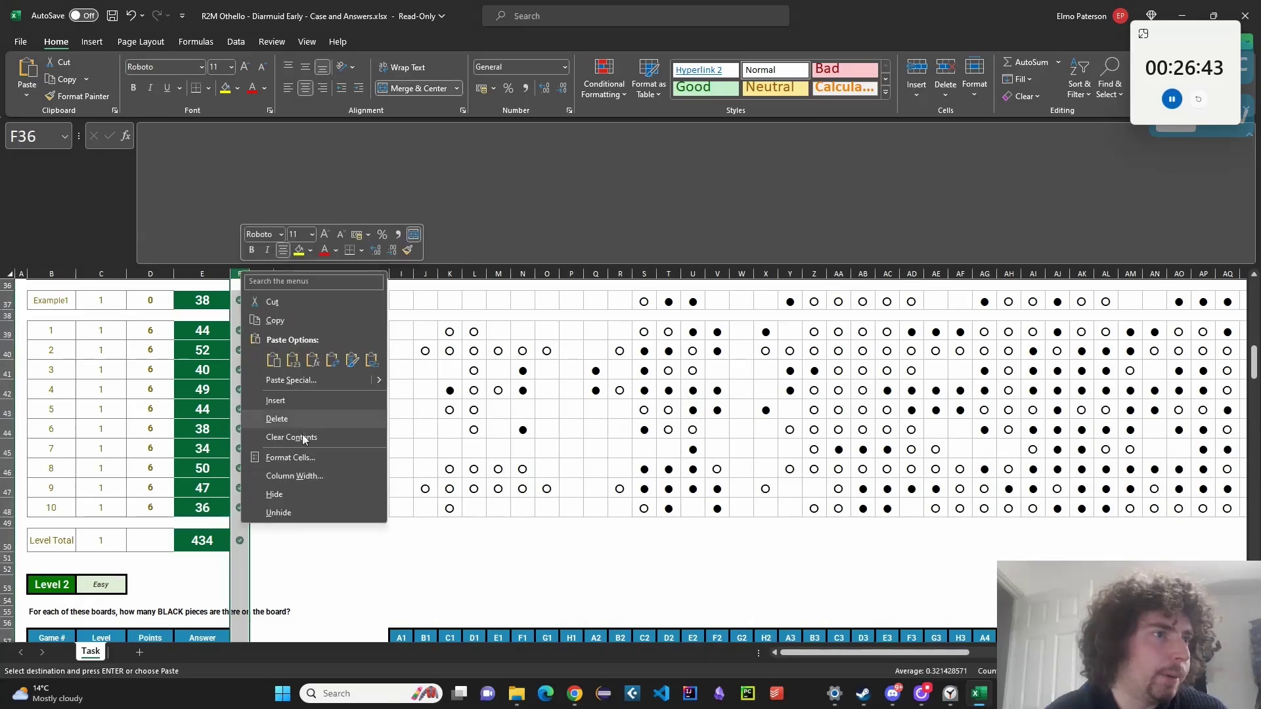
pyautogui.click(312, 501)
pyautogui.scroll(-7, 310, 503)
pyautogui.click(293, 555)
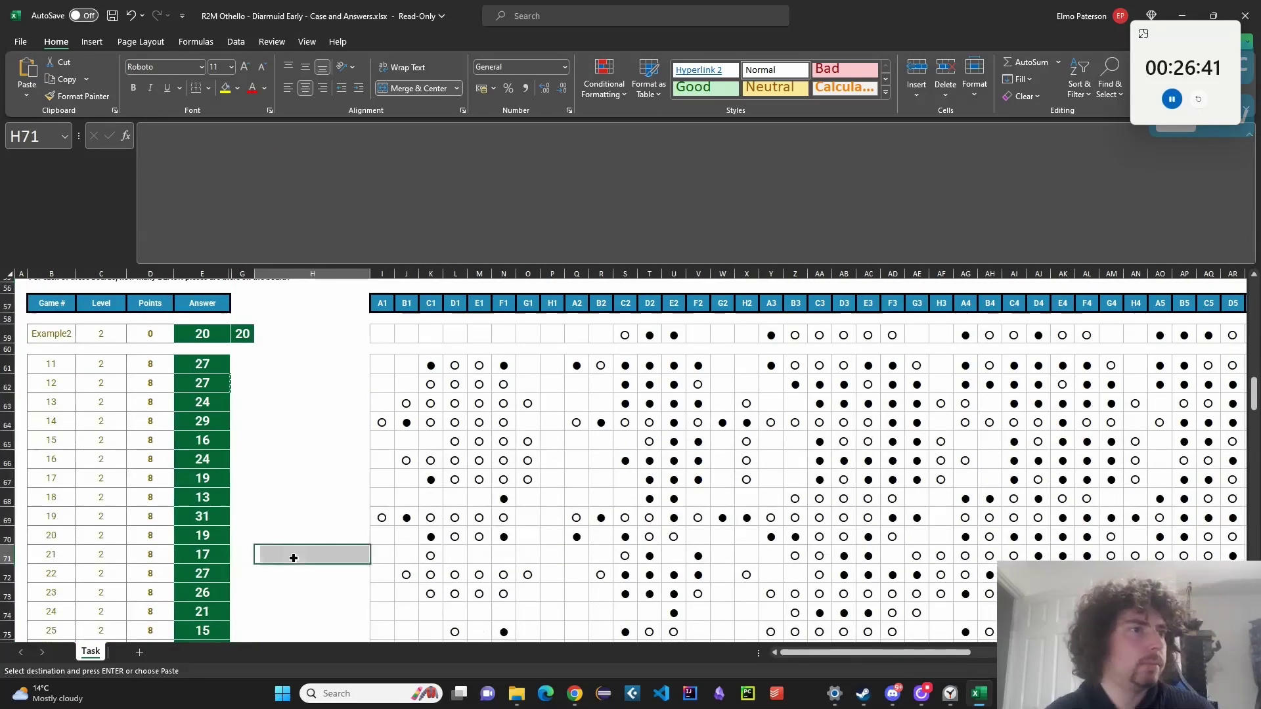
# Read the Level 3 question and examine its example answers, designated cells and boards.
pyautogui.scroll(-3, 293, 555)
pyautogui.scroll(2, 294, 557)
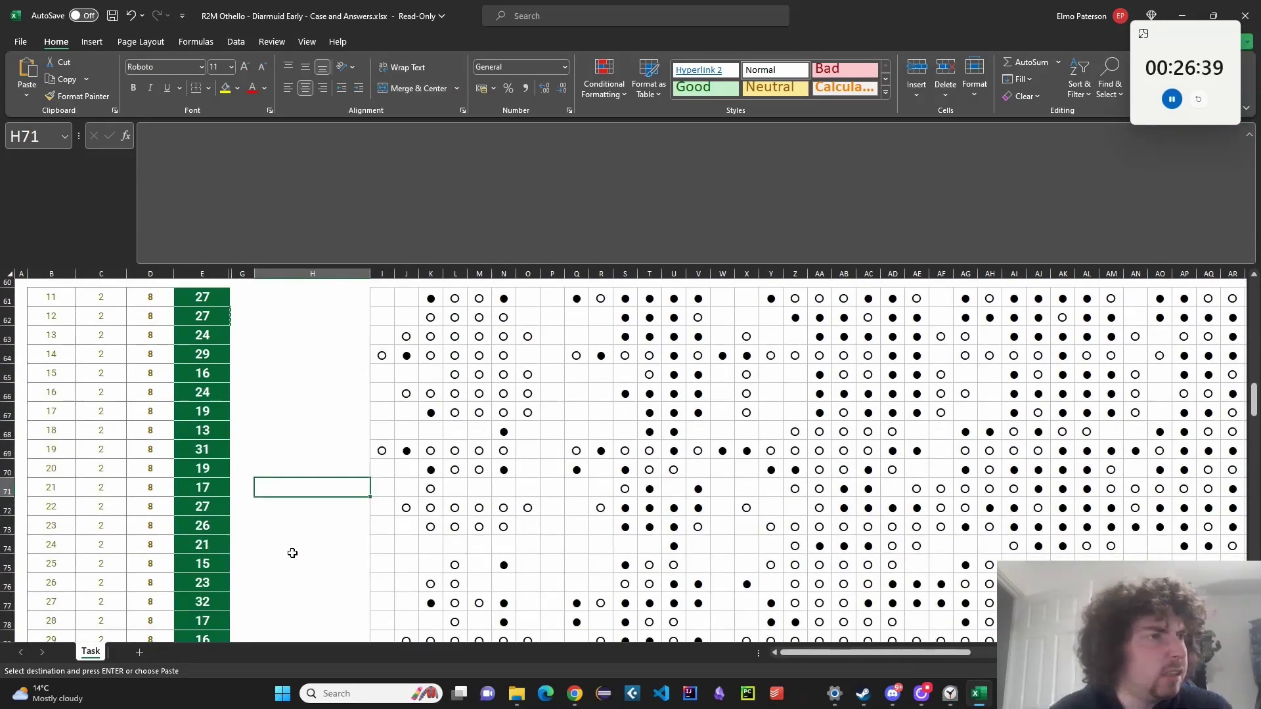
pyautogui.scroll(-7, 294, 545)
pyautogui.click(309, 534)
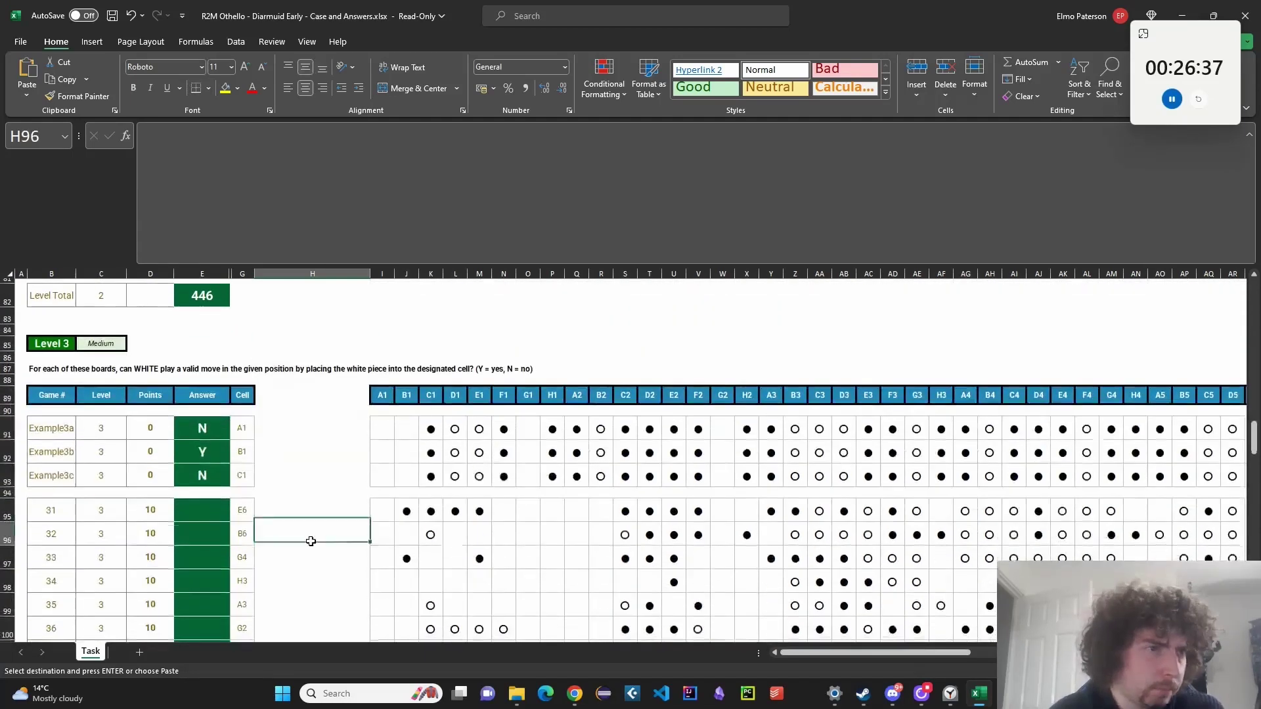
pyautogui.scroll(-2, 309, 534)
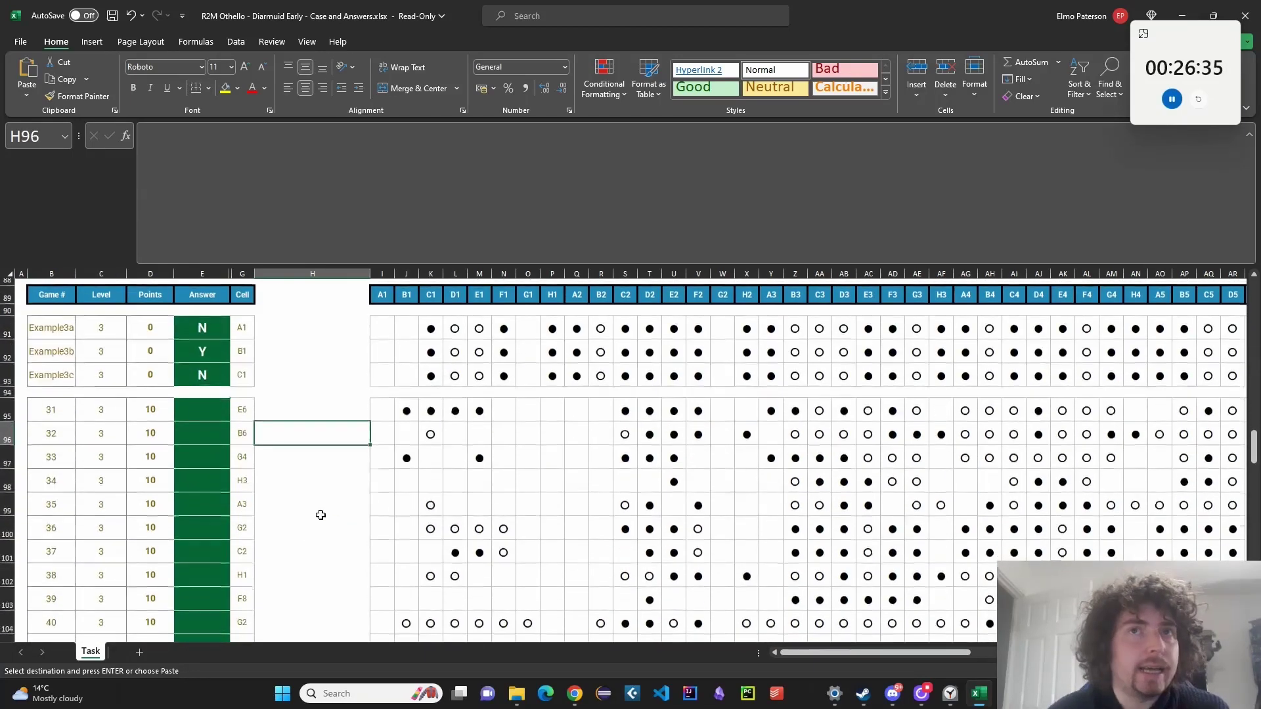
pyautogui.scroll(3, 349, 516)
pyautogui.click(124, 415)
pyautogui.scroll(2, 279, 484)
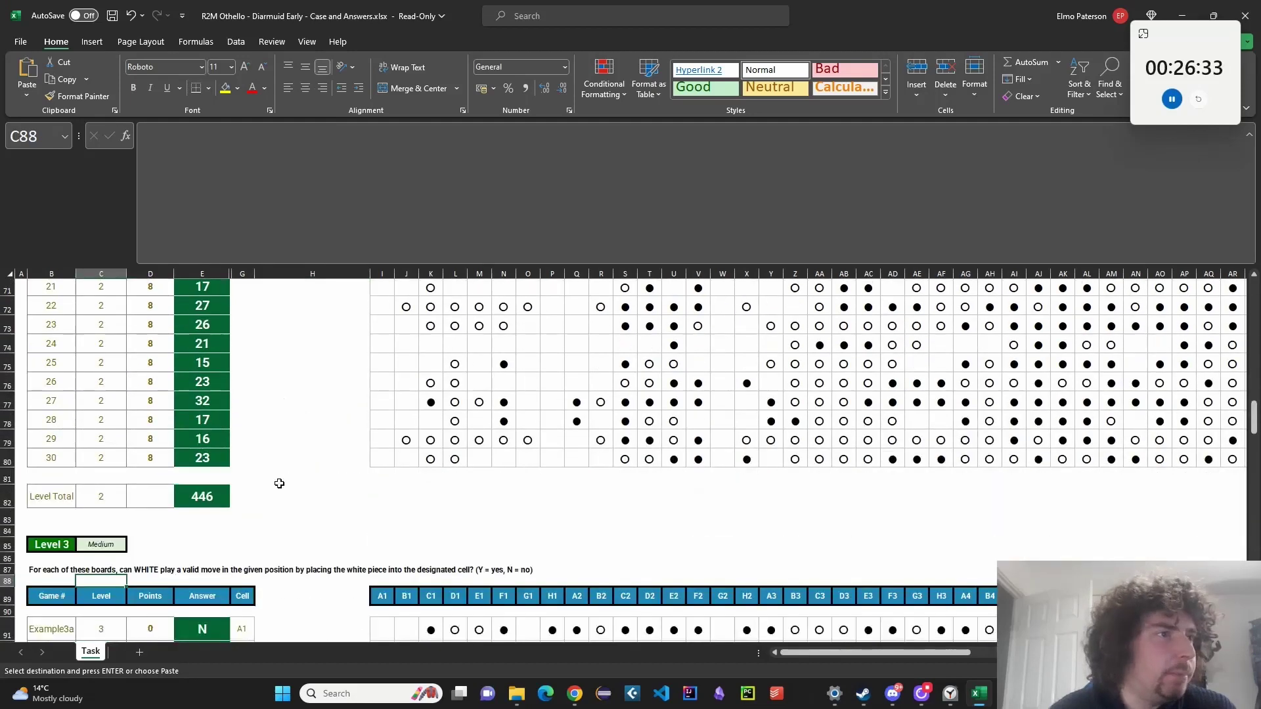
pyautogui.scroll(-3, 349, 510)
pyautogui.click(306, 507)
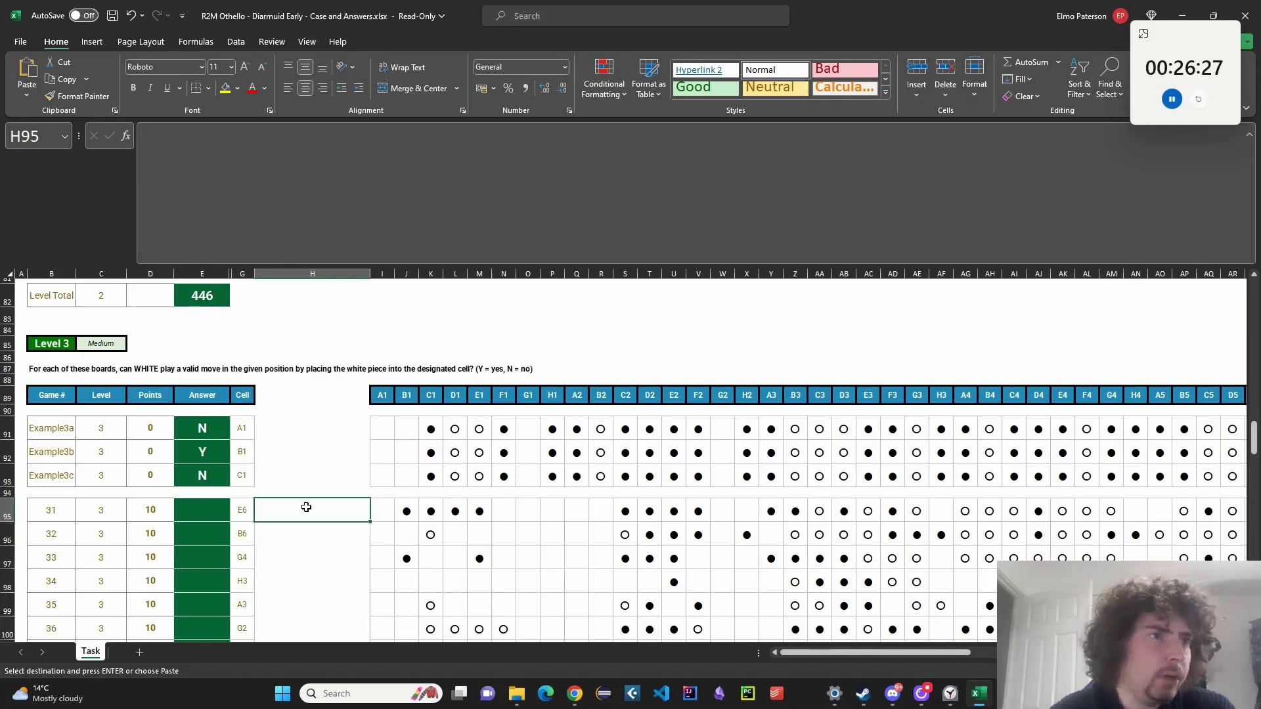
# Read the Level 4 and Level 5 questions and compare their layouts and examples with Level 3.
pyautogui.scroll(-9, 309, 505)
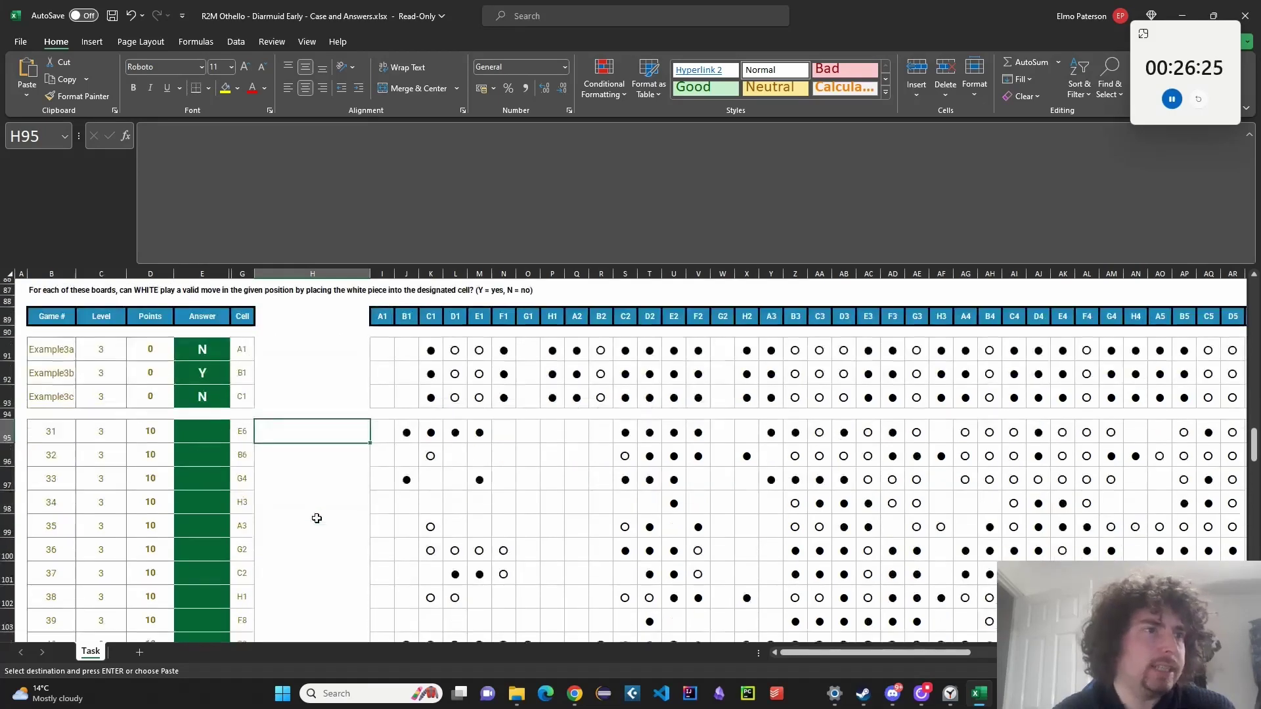
pyautogui.scroll(-2, 316, 525)
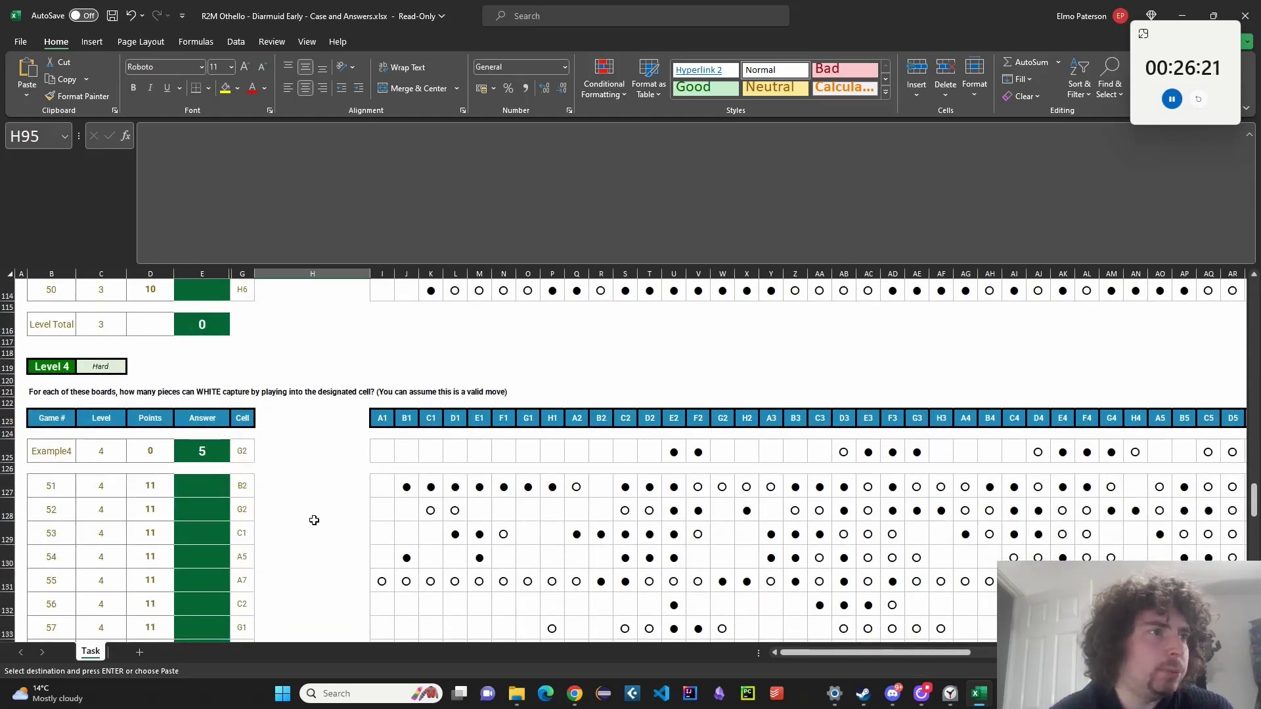
pyautogui.scroll(-2, 314, 521)
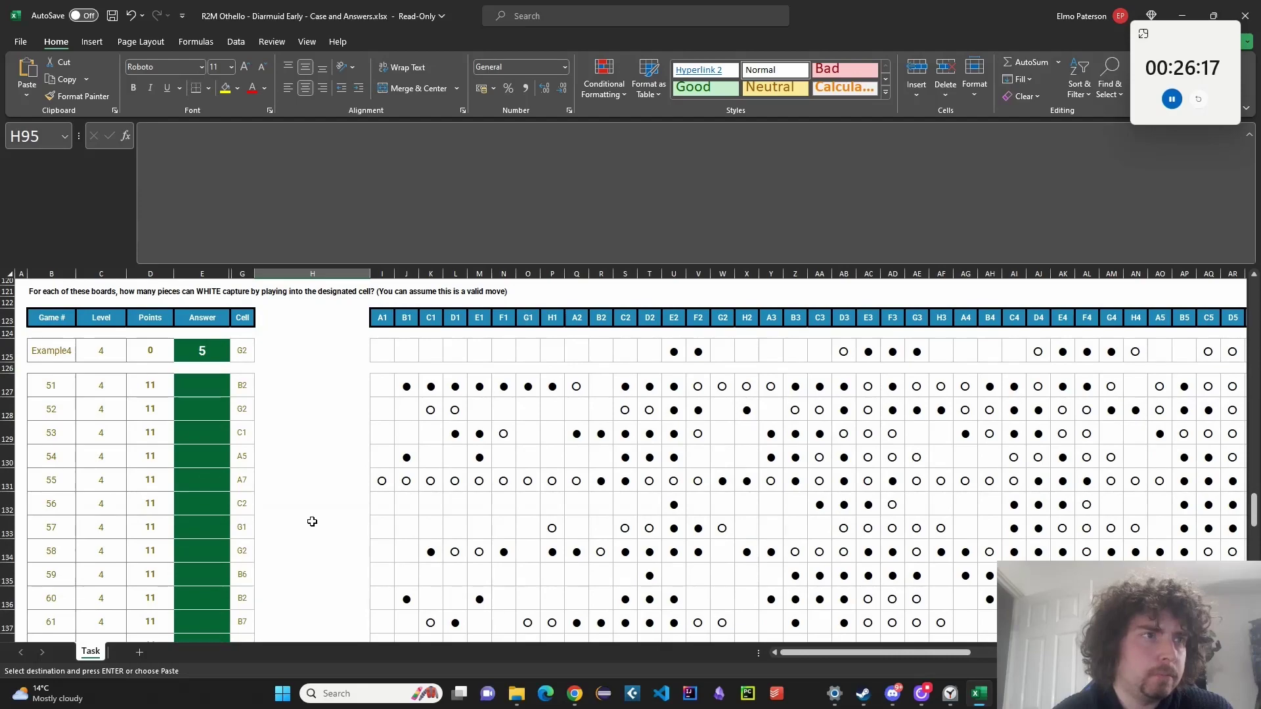
pyautogui.scroll(3, 304, 524)
pyautogui.scroll(2, 304, 523)
pyautogui.click(328, 395)
pyautogui.scroll(-2, 337, 417)
pyautogui.click(318, 498)
pyautogui.scroll(-4, 318, 512)
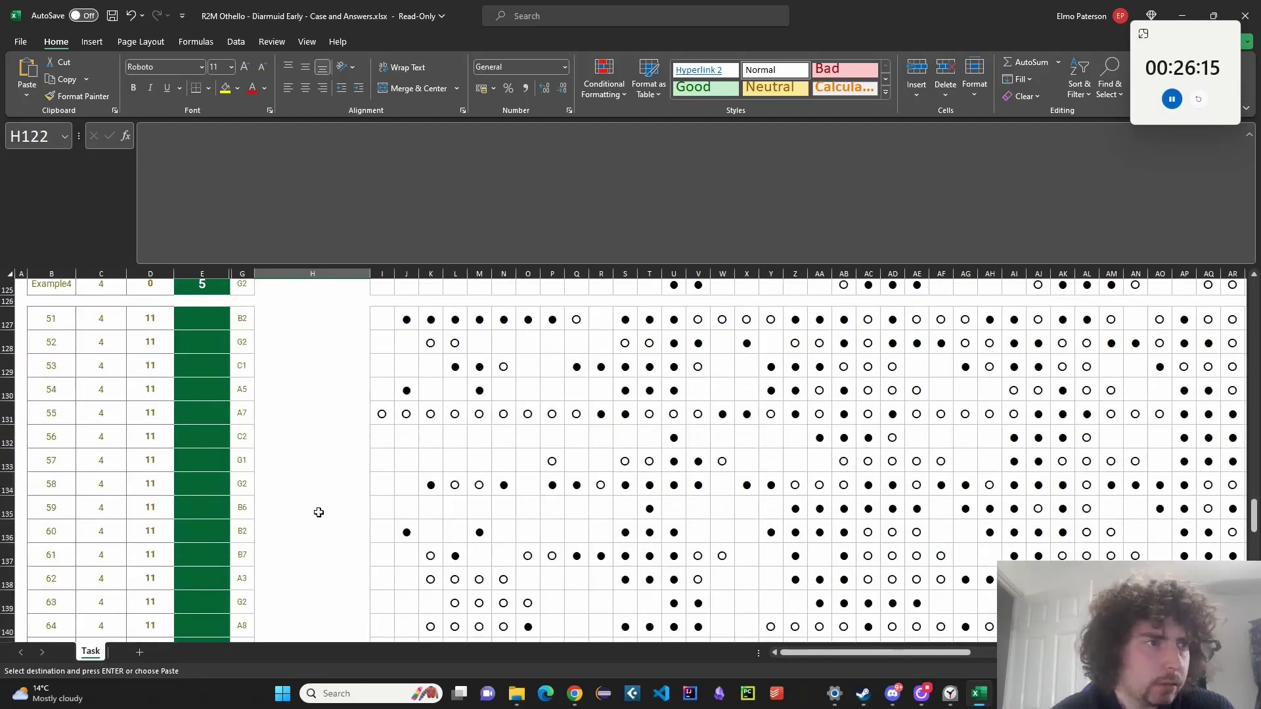
pyautogui.scroll(-7, 318, 512)
pyautogui.click(321, 509)
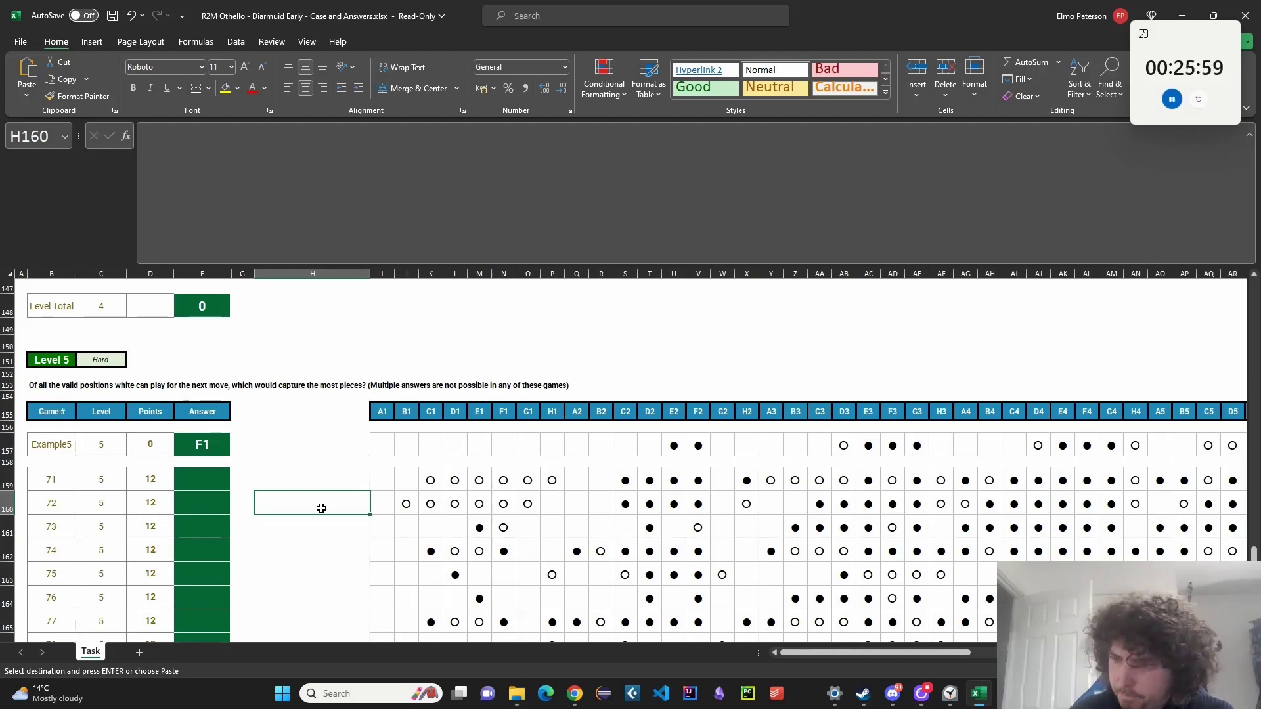
# Add a new worksheet and name it "L3 & 4".
pyautogui.click(139, 653)
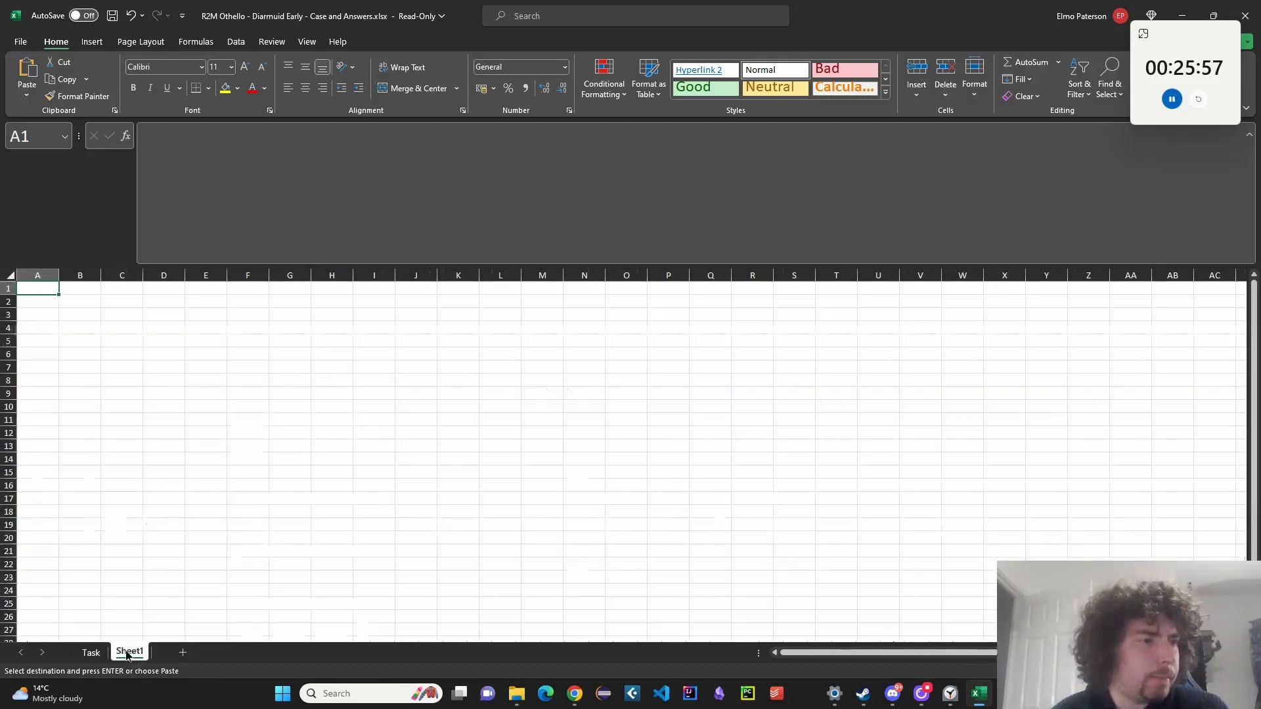
pyautogui.doubleClick(127, 655)
pyautogui.write('L3 &')
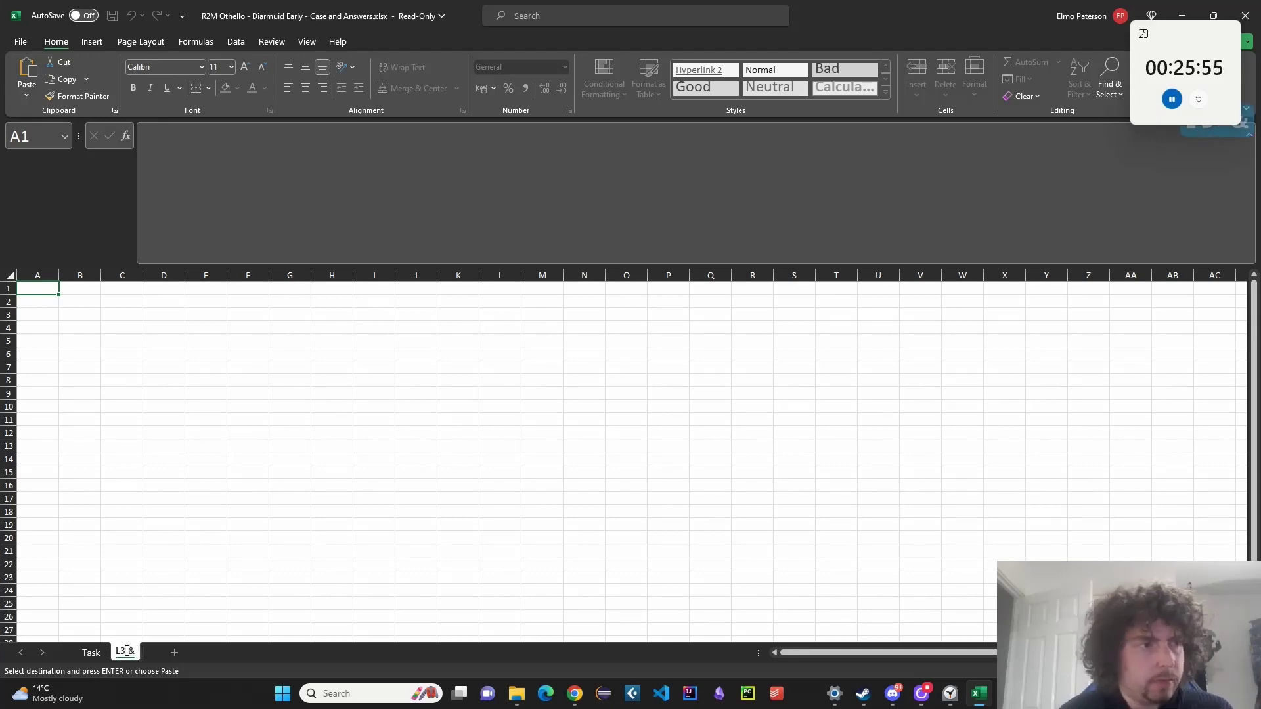
pyautogui.write(' 4')
pyautogui.press('Return')
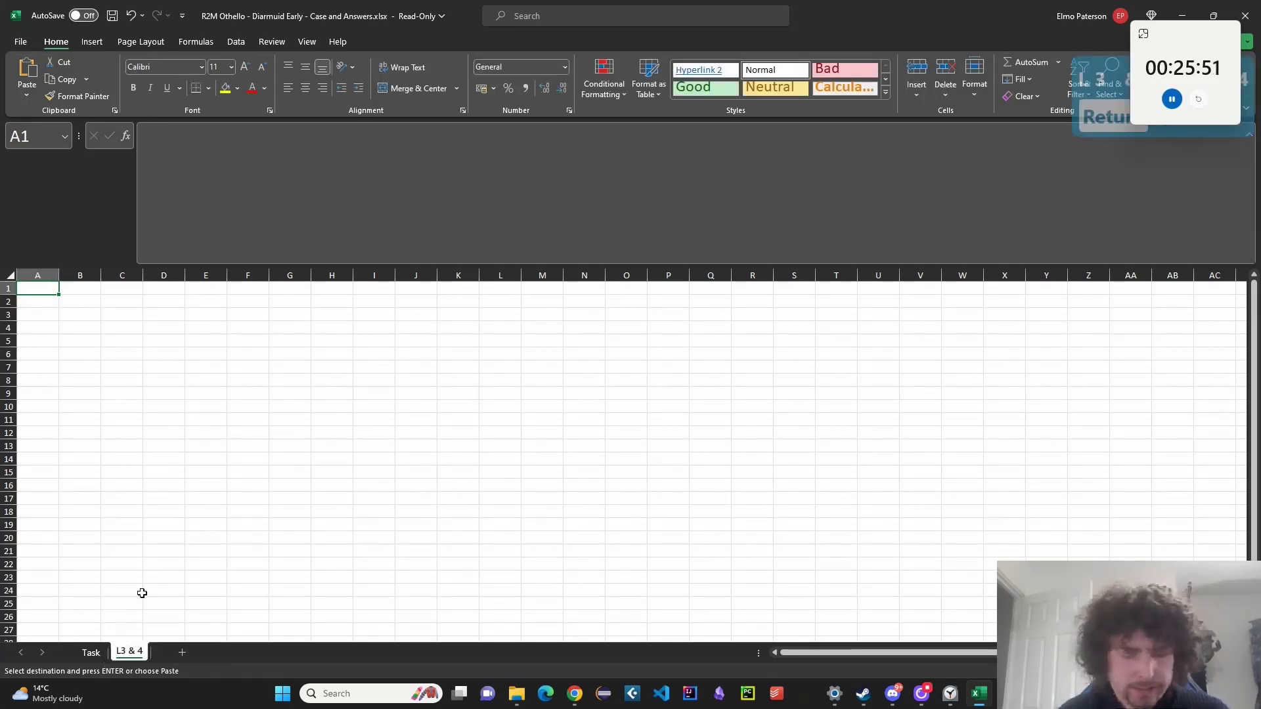
# Label A1 "Index" and enter 1 in B1.
pyautogui.write('Index')
pyautogui.press('Tab')
pyautogui.write('1')
pyautogui.press('Return')
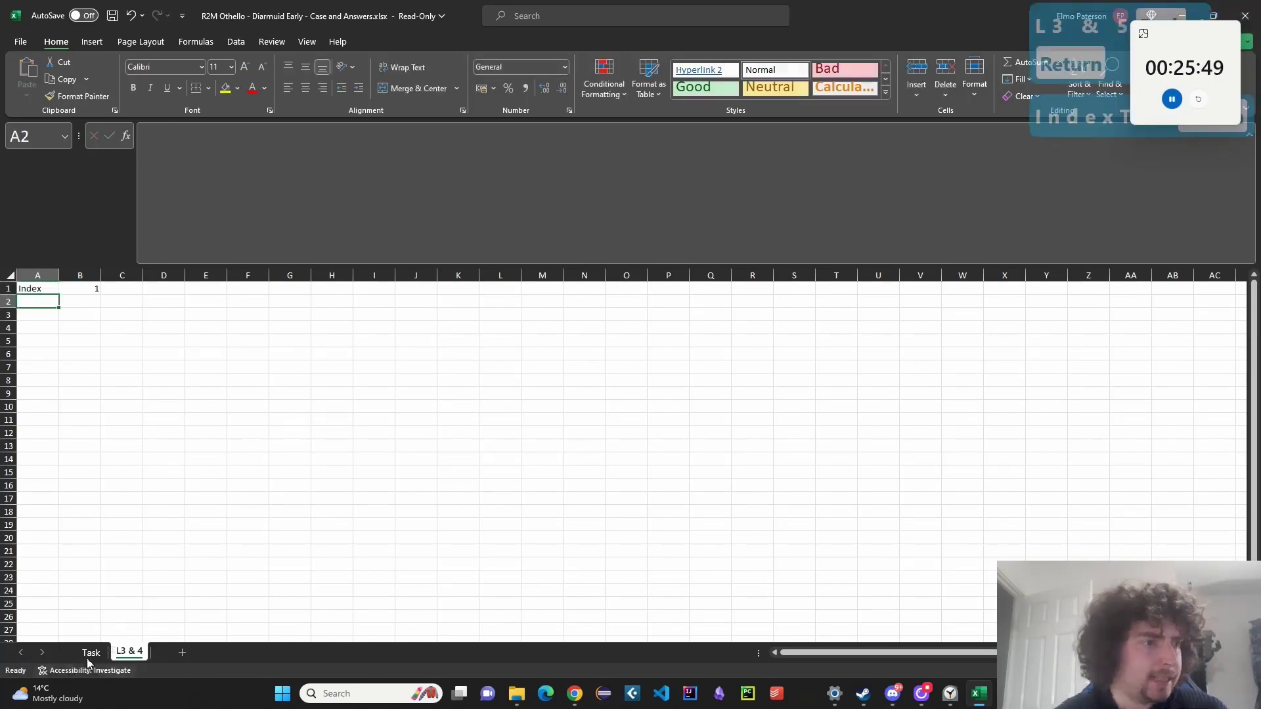
# Review the Level 3 question and its designated cells on the Task sheet.
pyautogui.click(90, 652)
pyautogui.scroll(-10, 309, 545)
pyautogui.scroll(4, 314, 555)
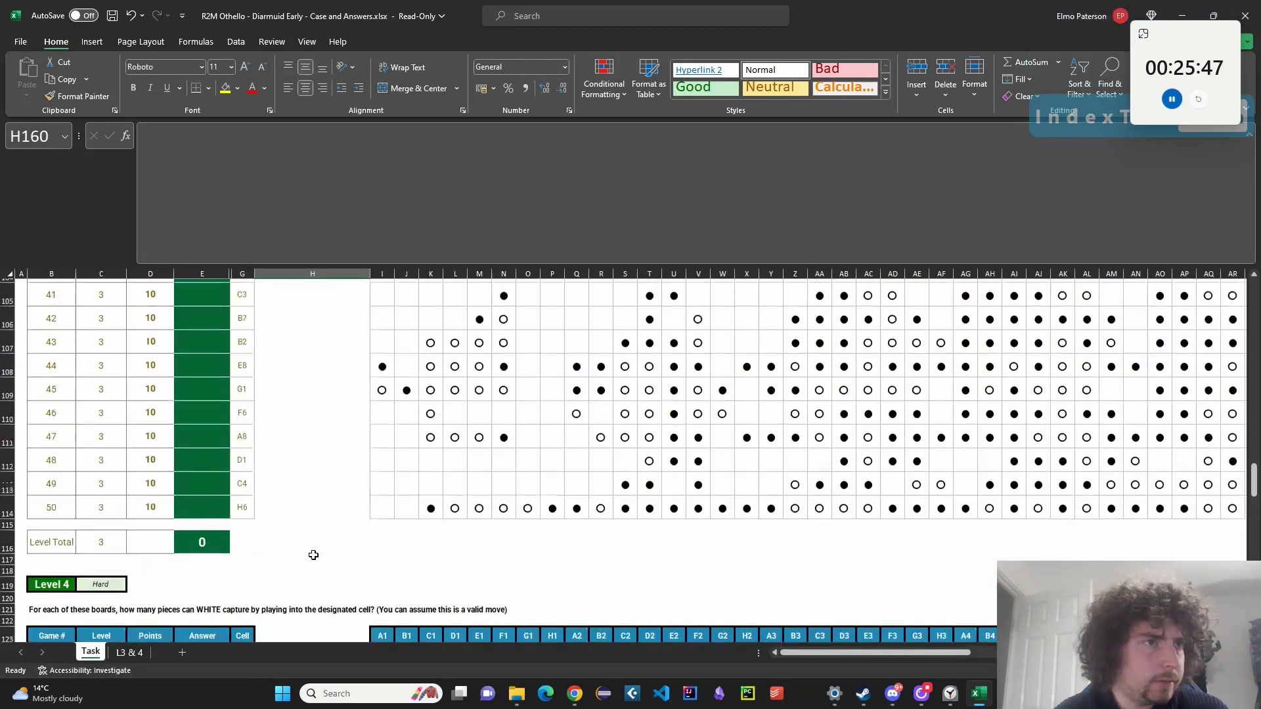
pyautogui.scroll(16, 313, 555)
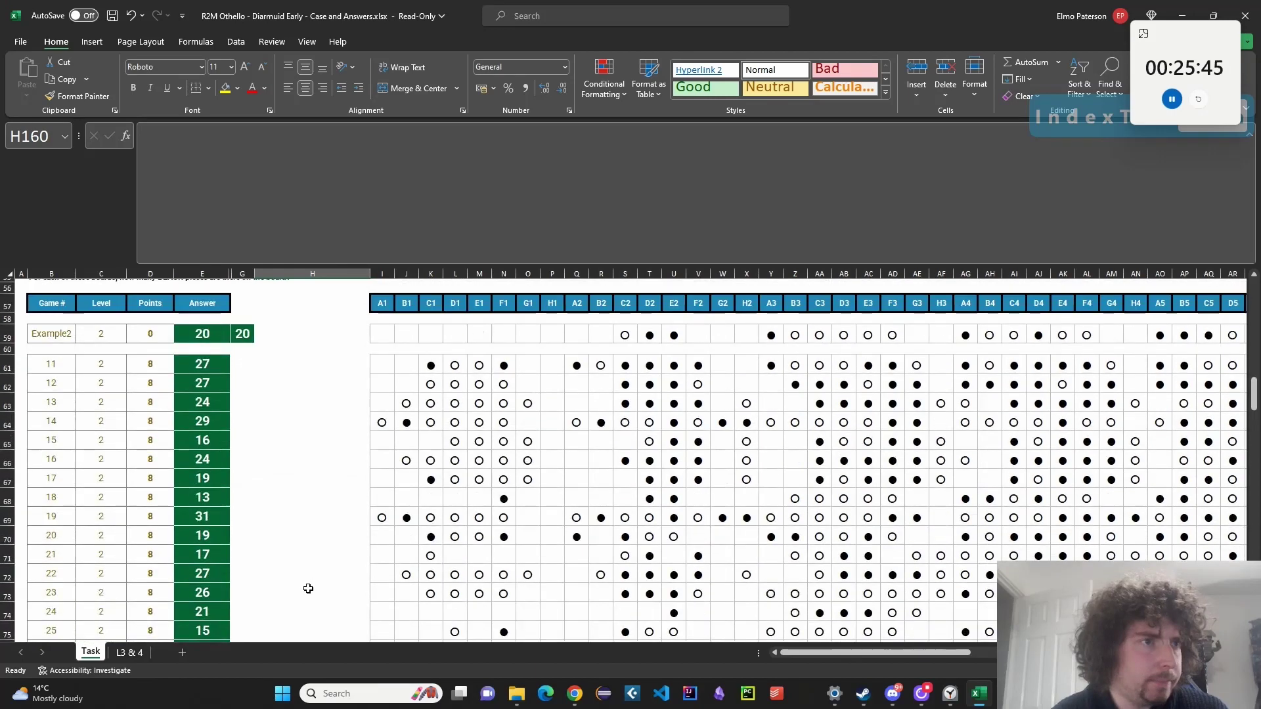
pyautogui.scroll(-8, 308, 588)
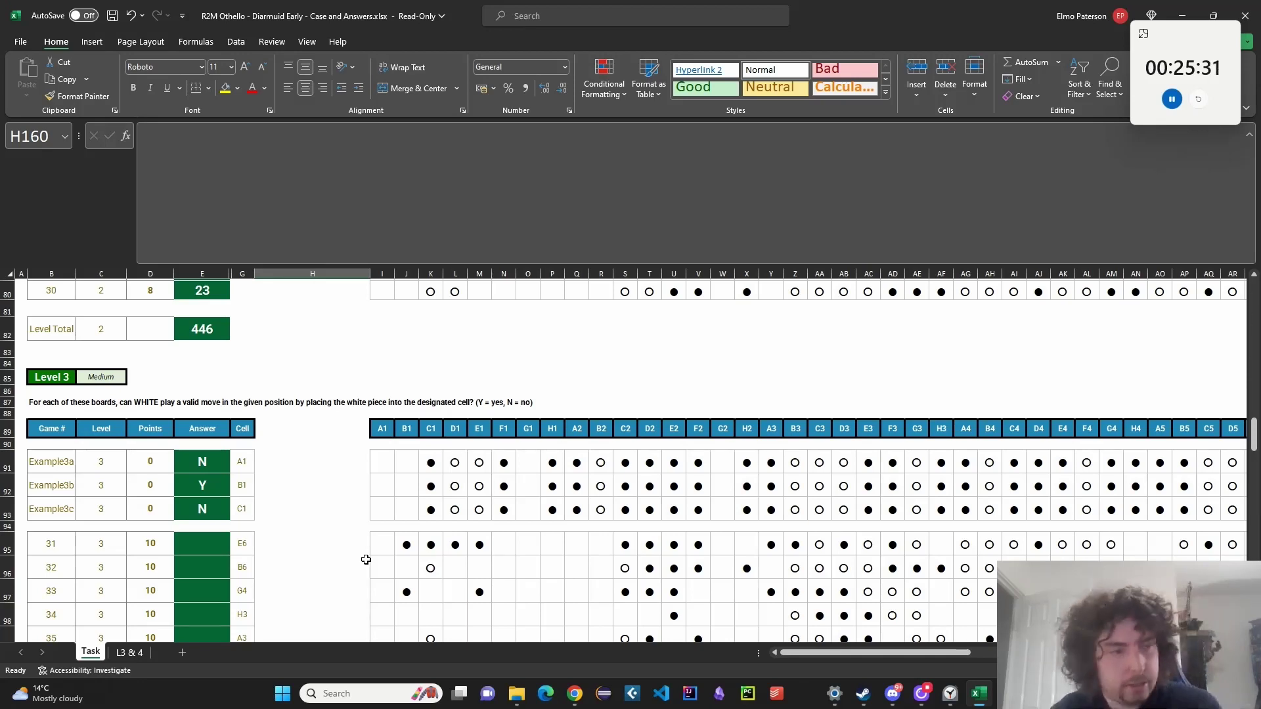
# Label A3 of the L3 & 4 sheet "Target Cell" and widen column A to fit the text.
pyautogui.click(136, 654)
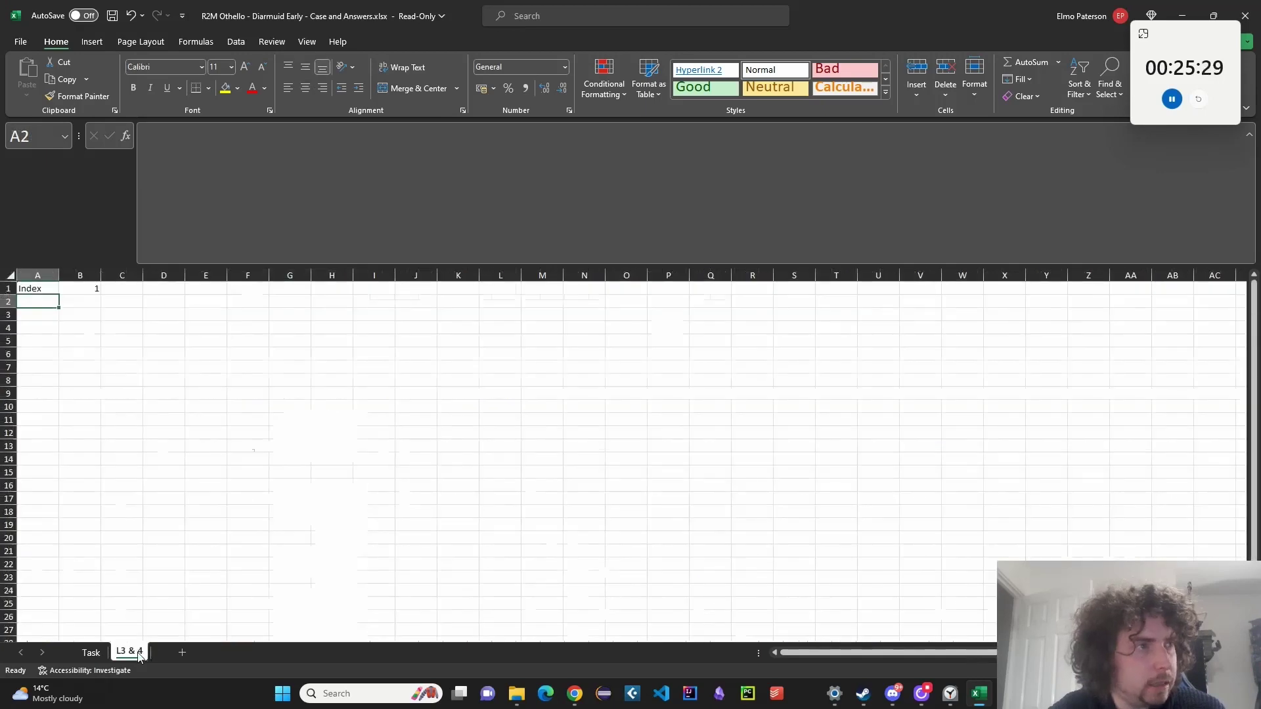
pyautogui.press('Down')
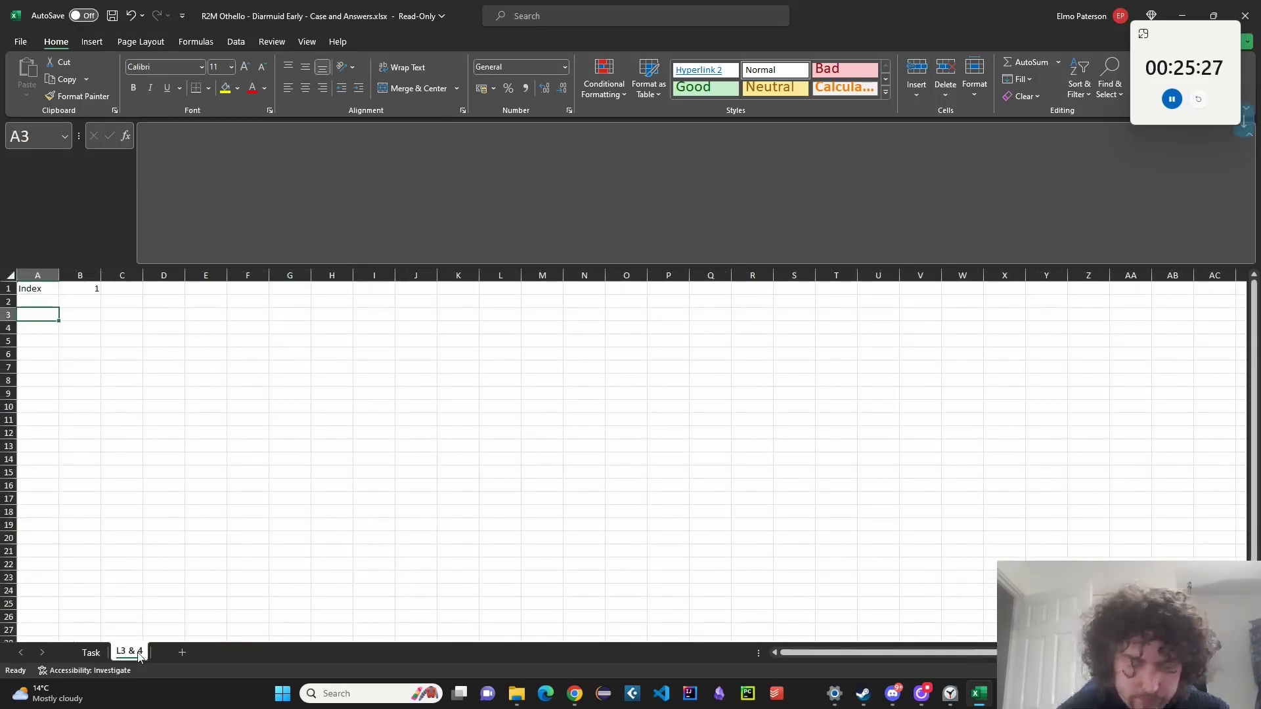
pyautogui.write('Target Cell')
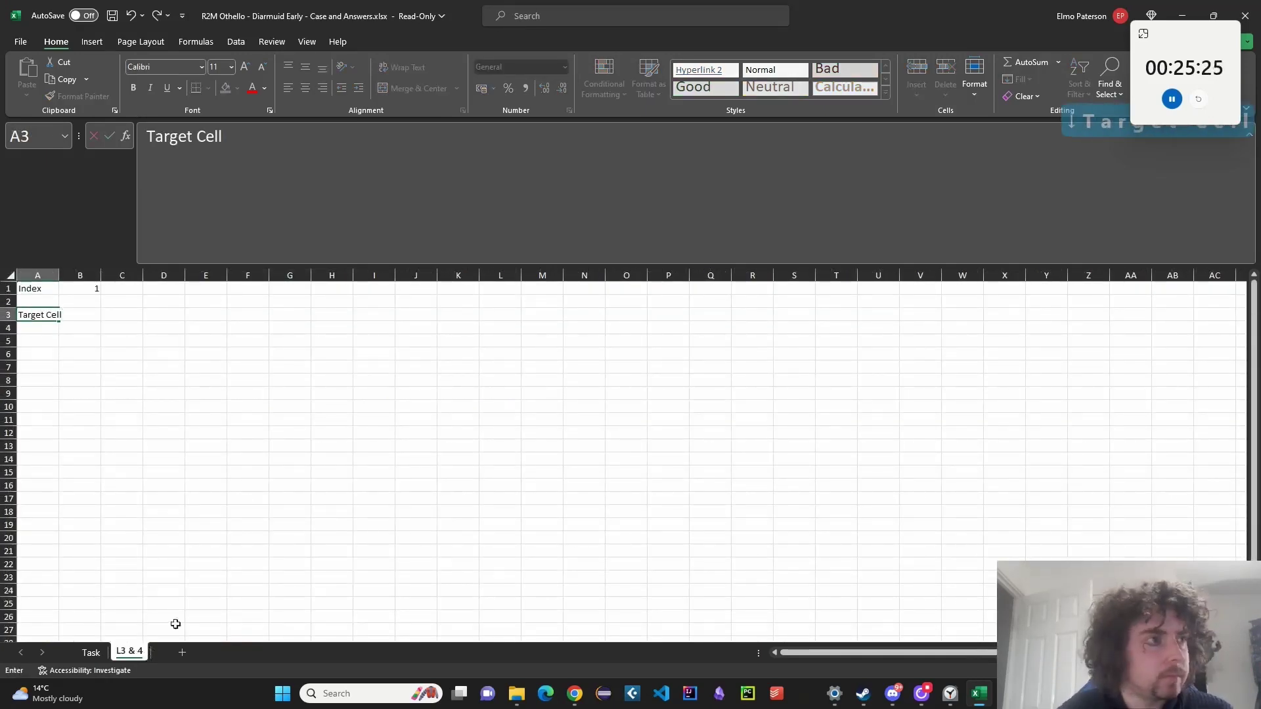
pyautogui.click(247, 550)
pyautogui.moveTo(61, 268); pyautogui.dragTo(85, 269)
# Label A2 "Level" and enter 3 in B2.
pyautogui.click(58, 301)
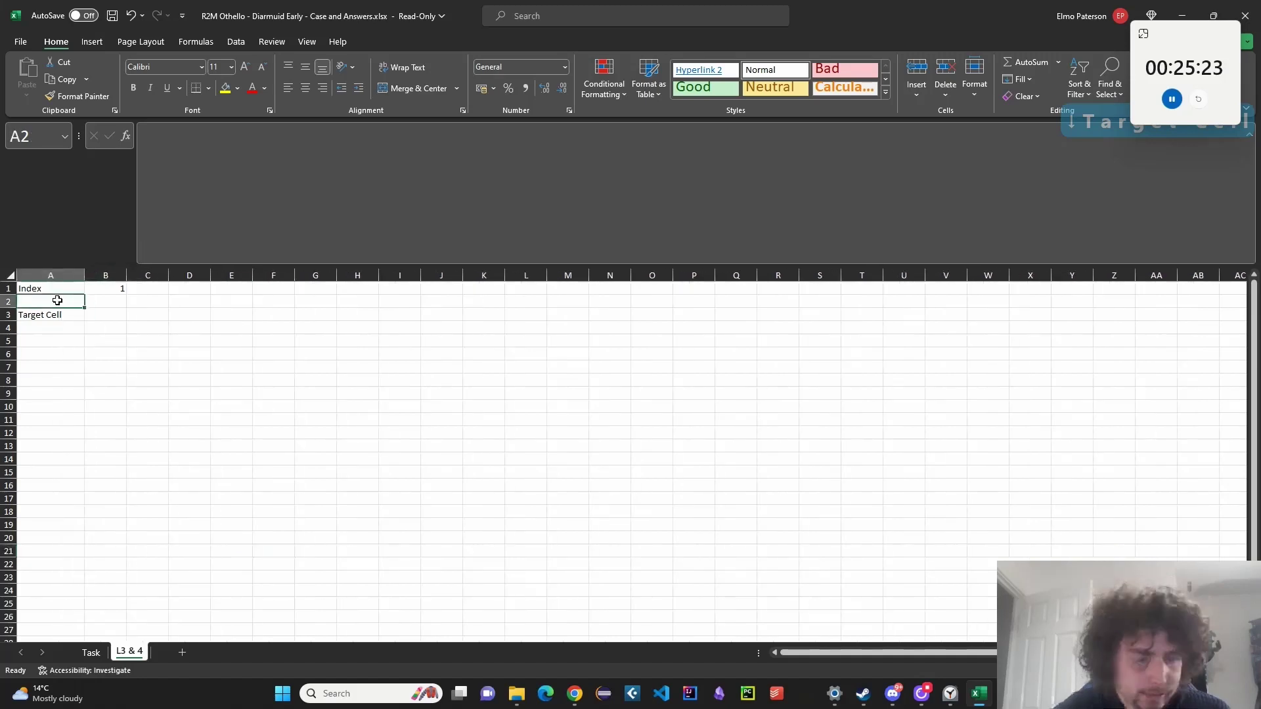
pyautogui.write('Level')
pyautogui.press('Tab')
pyautogui.write('3')
pyautogui.press('Return')
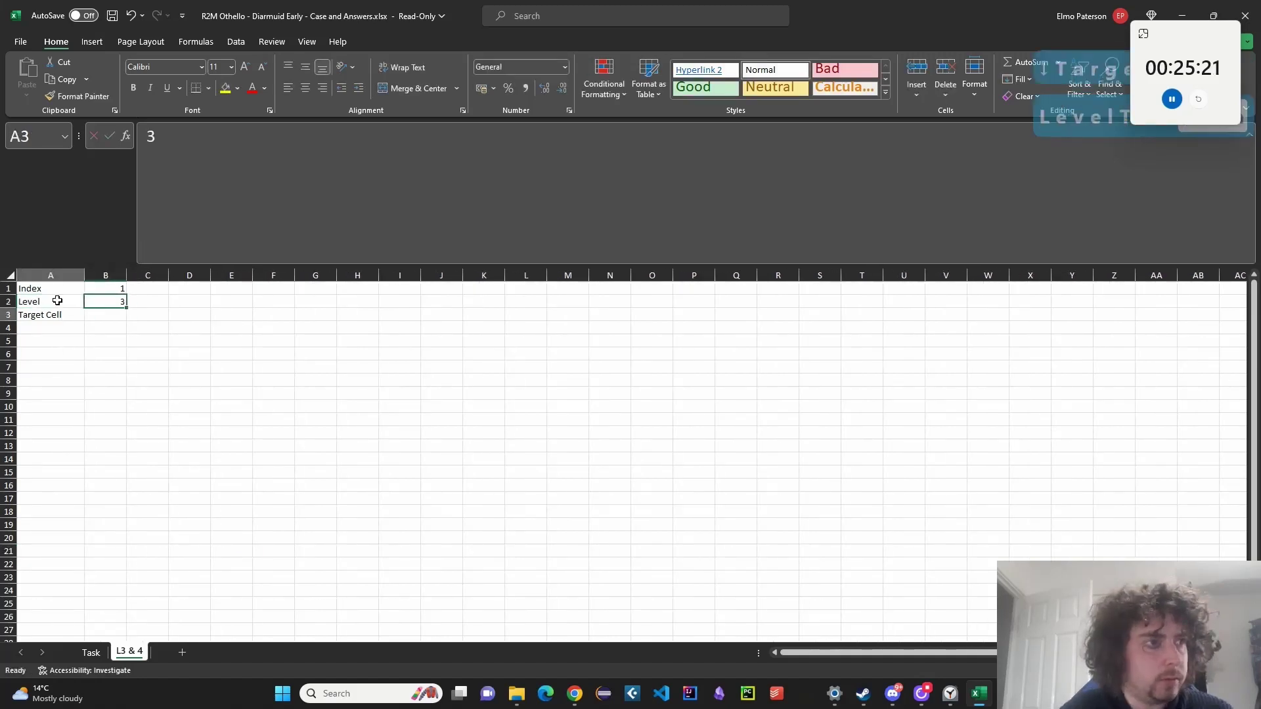
# Label C2 "Level Helper" and widen column C to fit the text.
pyautogui.click(142, 306)
pyautogui.write('Level h')
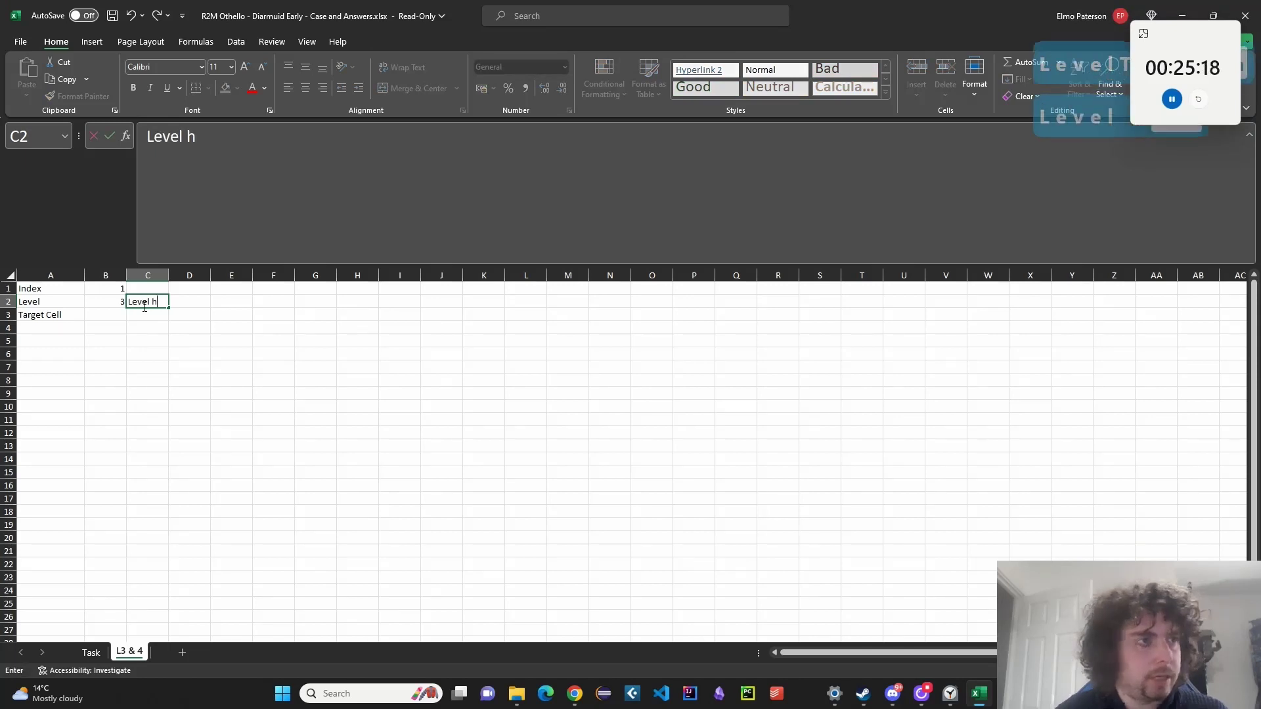
pyautogui.press('BackSpace')
pyautogui.write('Helper')
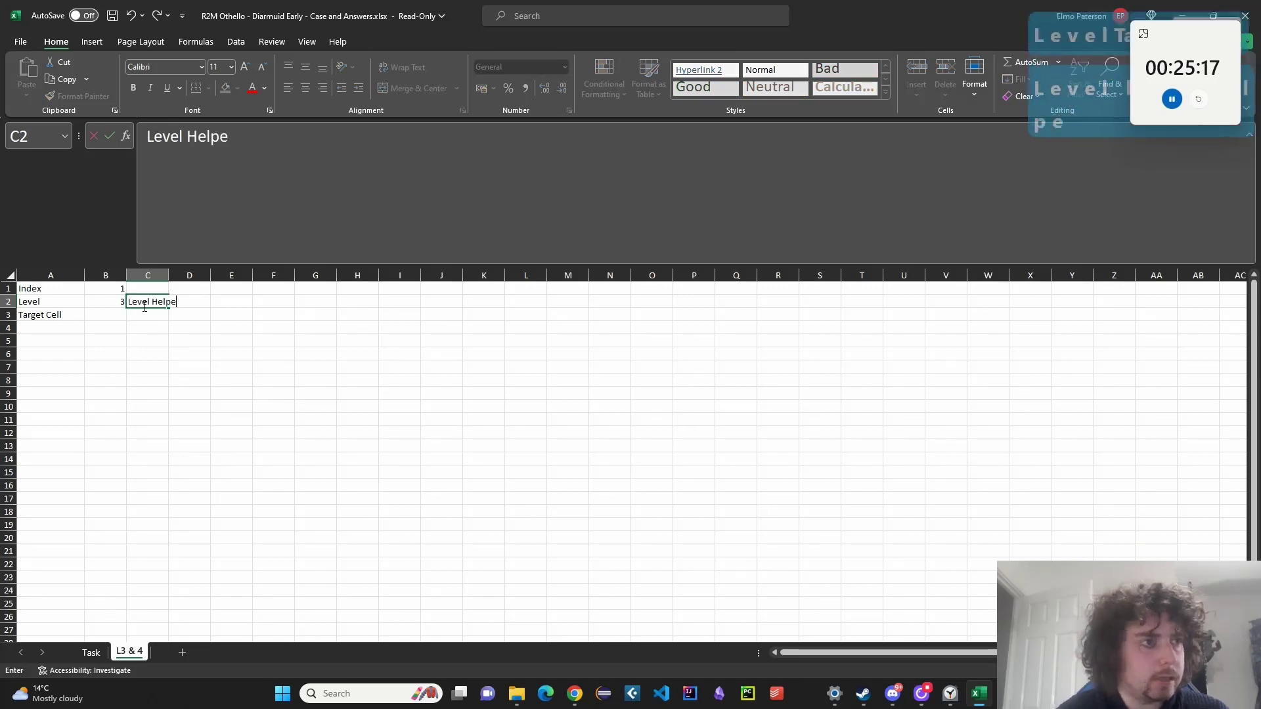
pyautogui.press('Tab')
pyautogui.moveTo(171, 275); pyautogui.dragTo(193, 276)
# Enter a formula in D2 that subtracts 2 from the level in B2.
pyautogui.write('=')
pyautogui.press('Left')
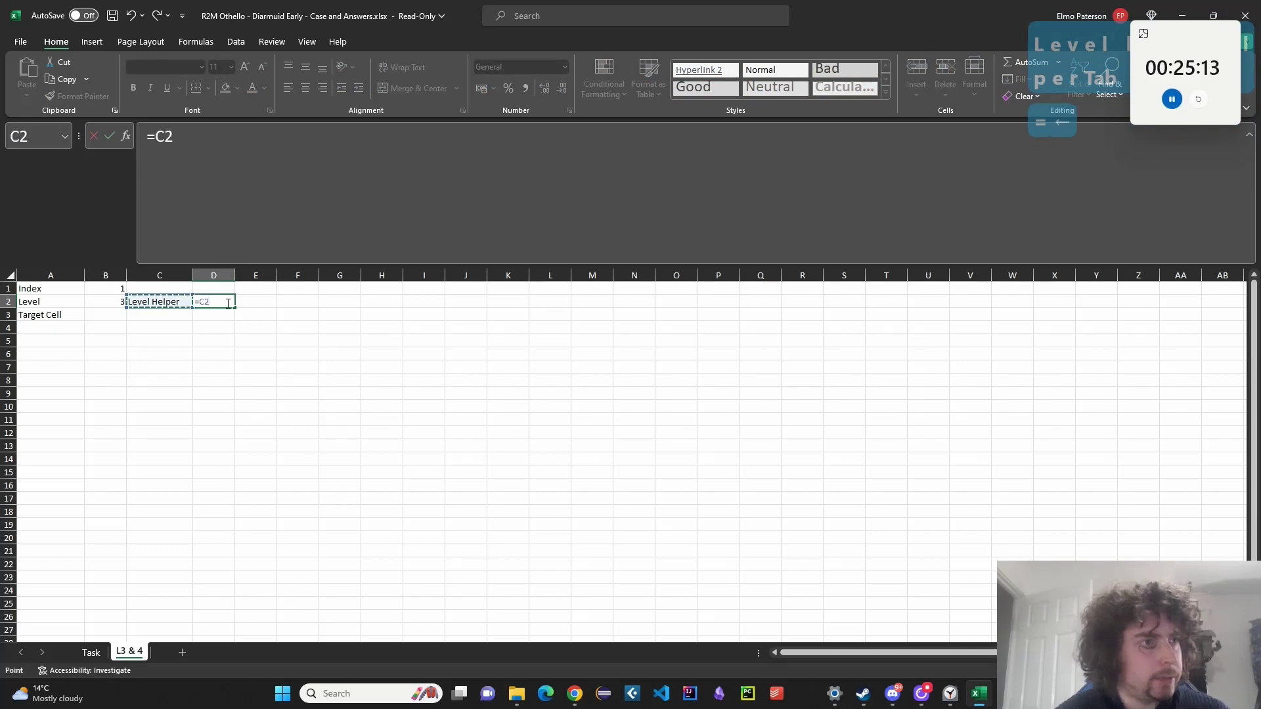
pyautogui.press('Left')
pyautogui.press('Return')
pyautogui.press('Left')
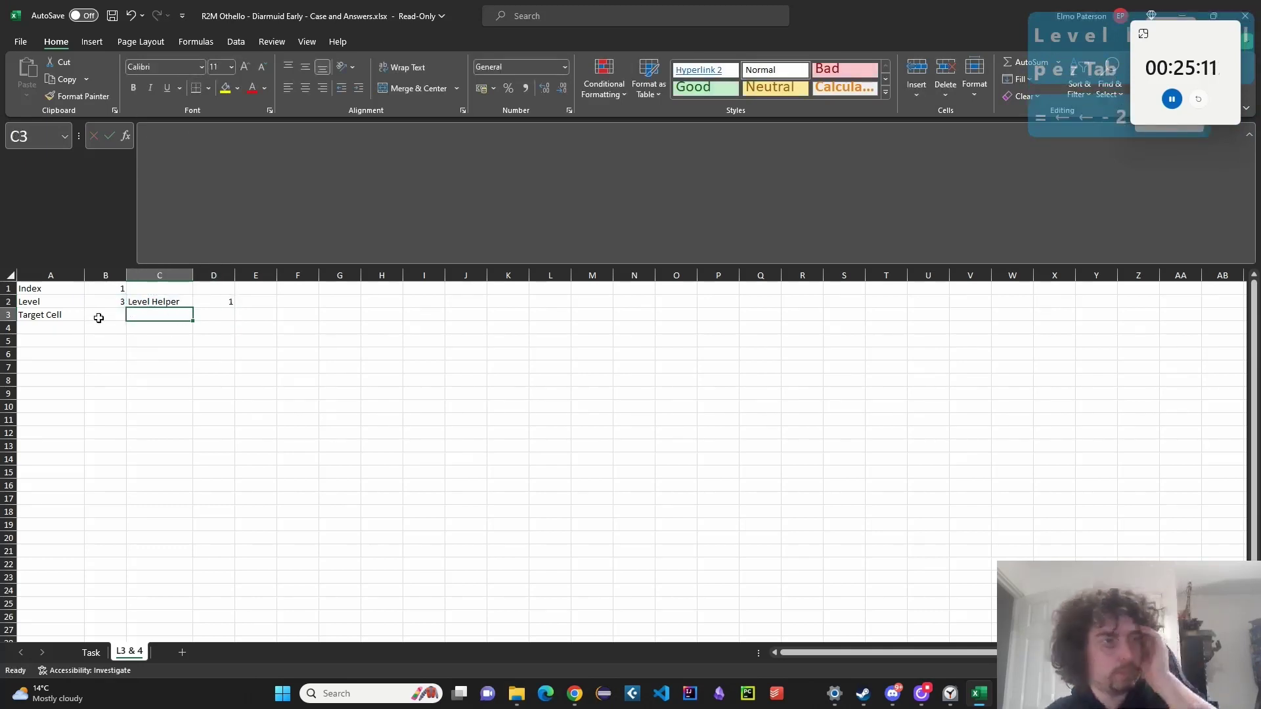
# Start an INDEX formula in B3 around a CHOOSE on D2, with the Level 3 designated cells Task!G91:G114 as its first choice.
pyautogui.click(99, 317)
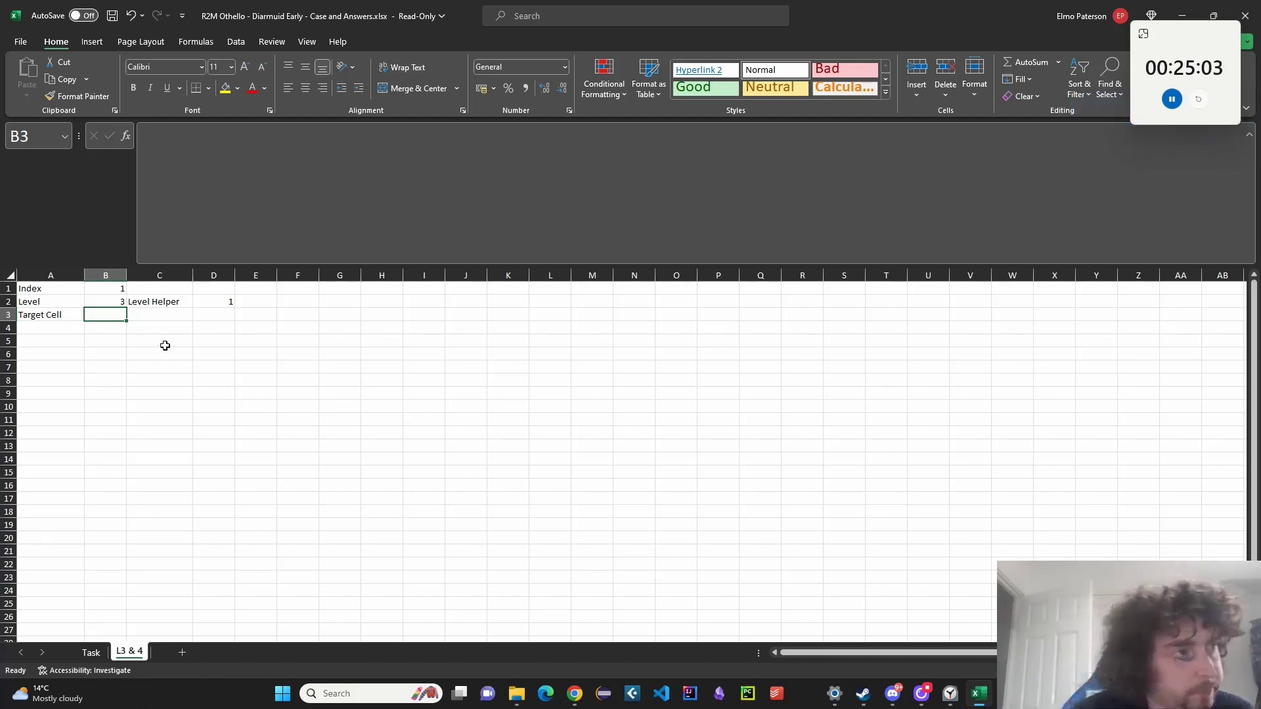
pyautogui.write('=INDEX')
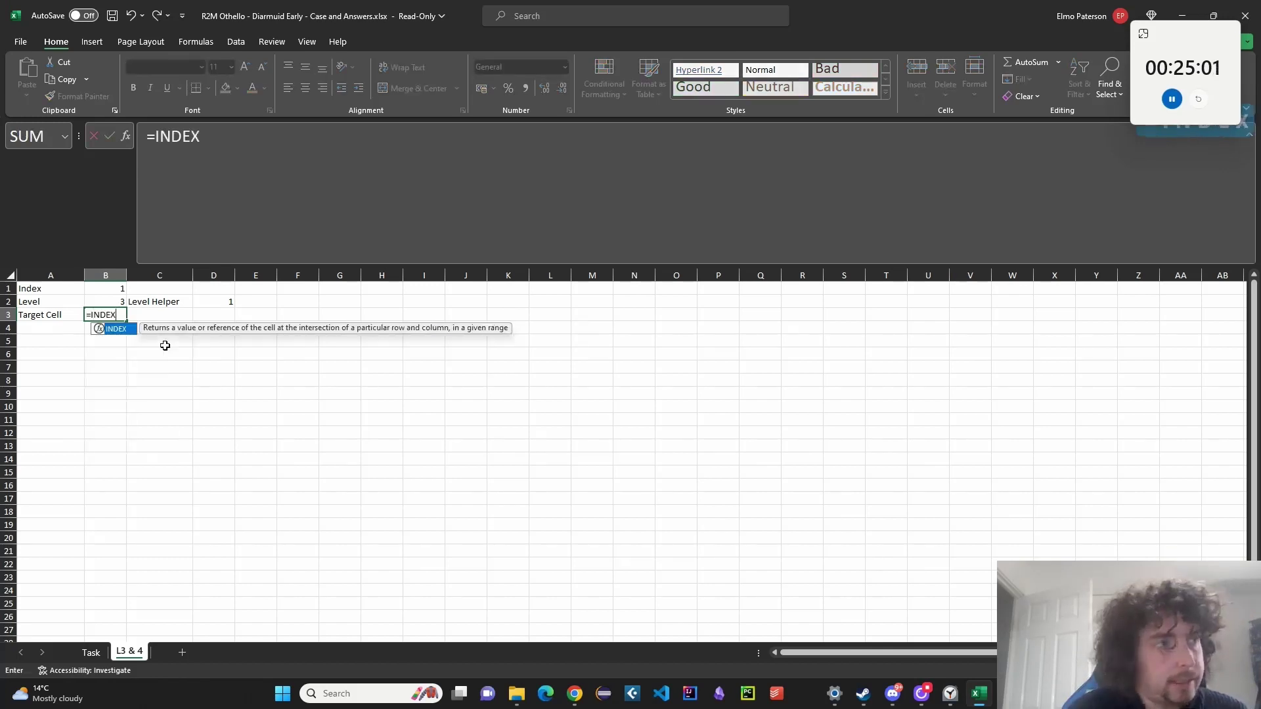
pyautogui.write('(CHOOSE(')
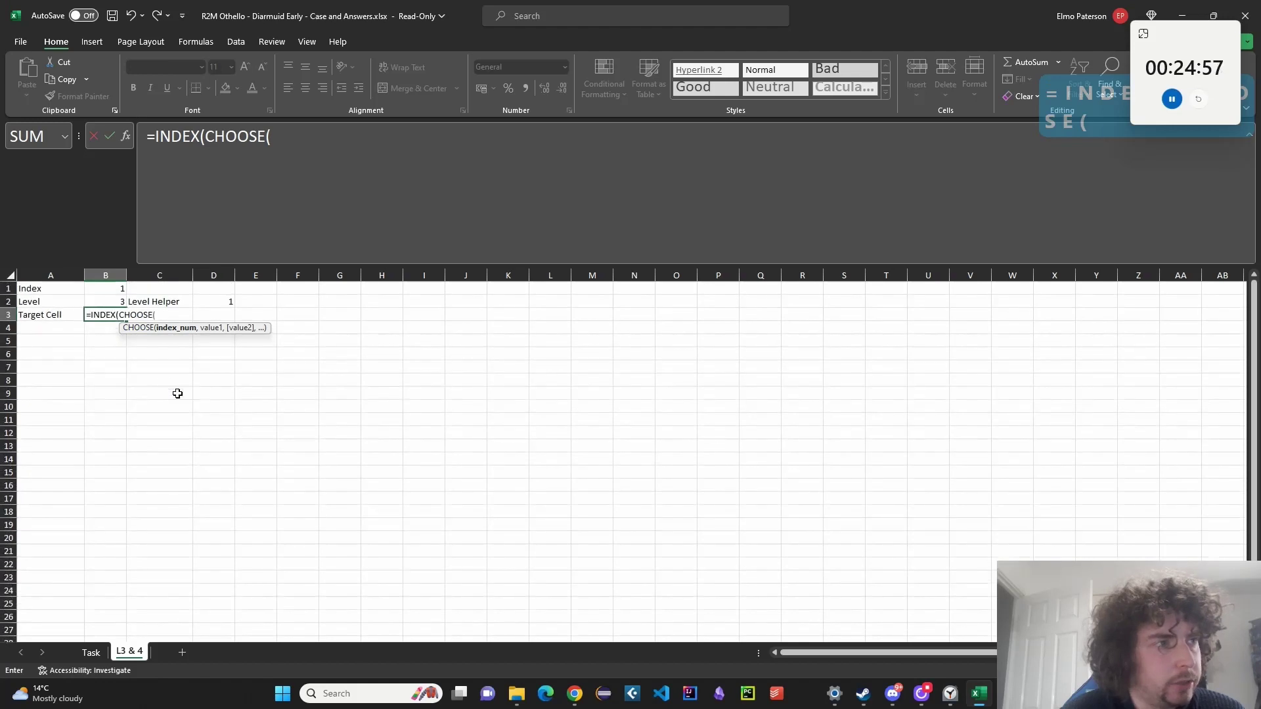
pyautogui.click(220, 301)
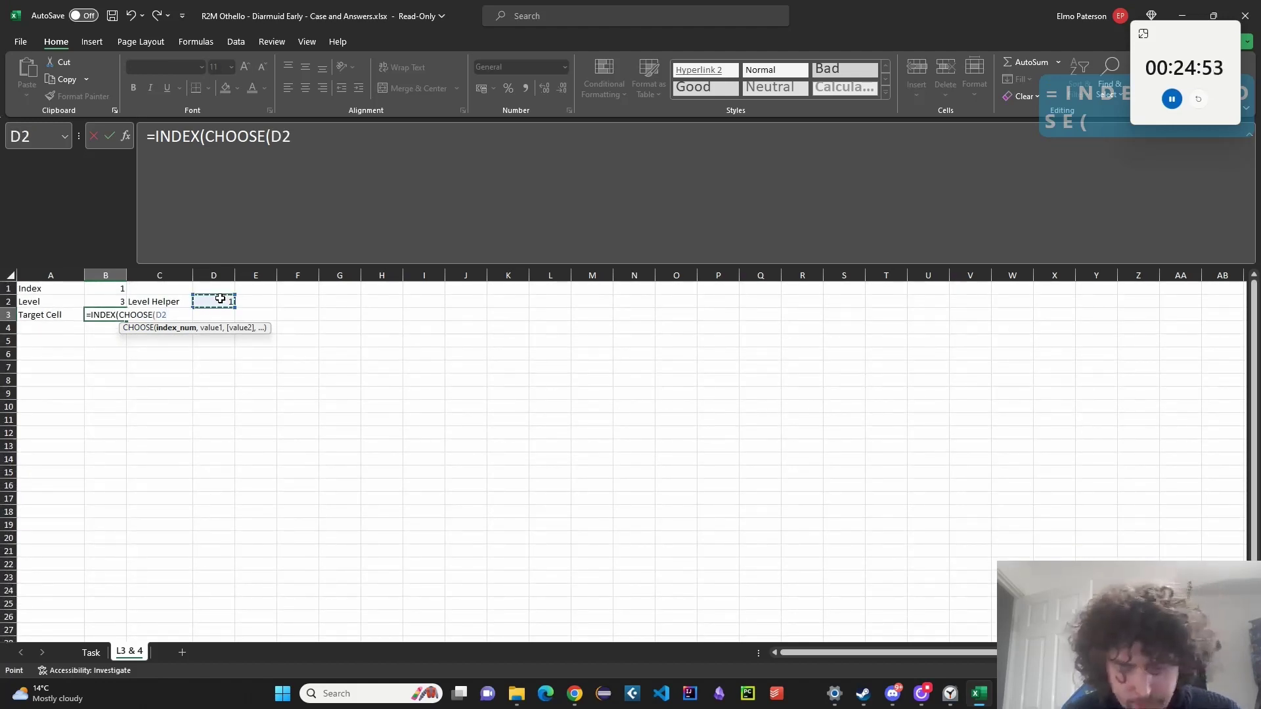
pyautogui.write(',')
pyautogui.click(90, 653)
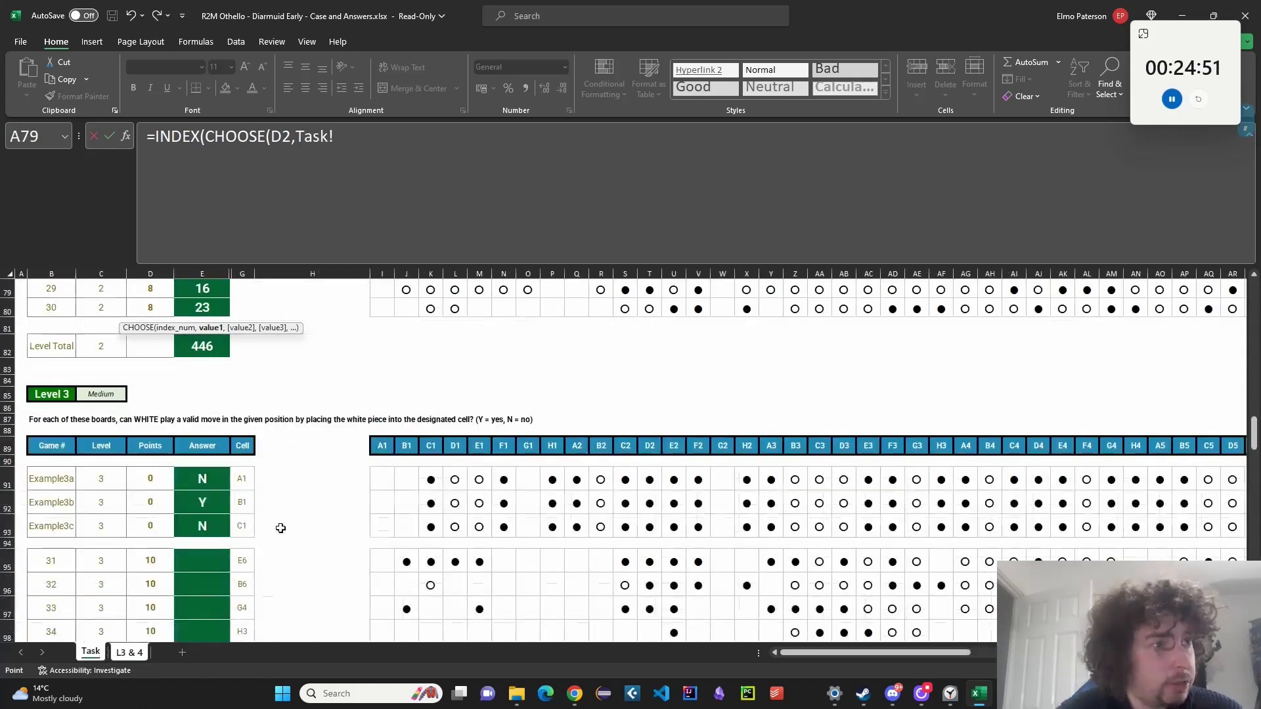
pyautogui.click(244, 474)
pyautogui.scroll(-8, 322, 526)
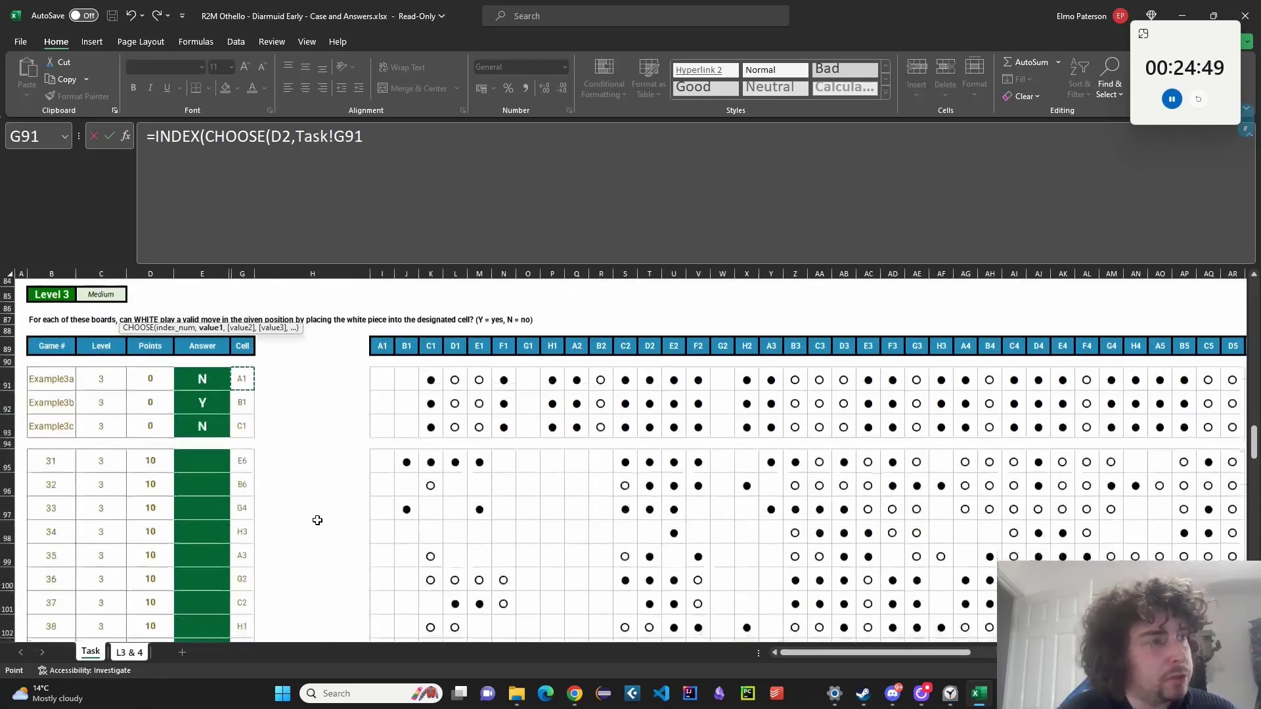
pyautogui.scroll(-1, 293, 526)
pyautogui.keyDown('shift'); pyautogui.click(245, 507); pyautogui.keyUp('shift')
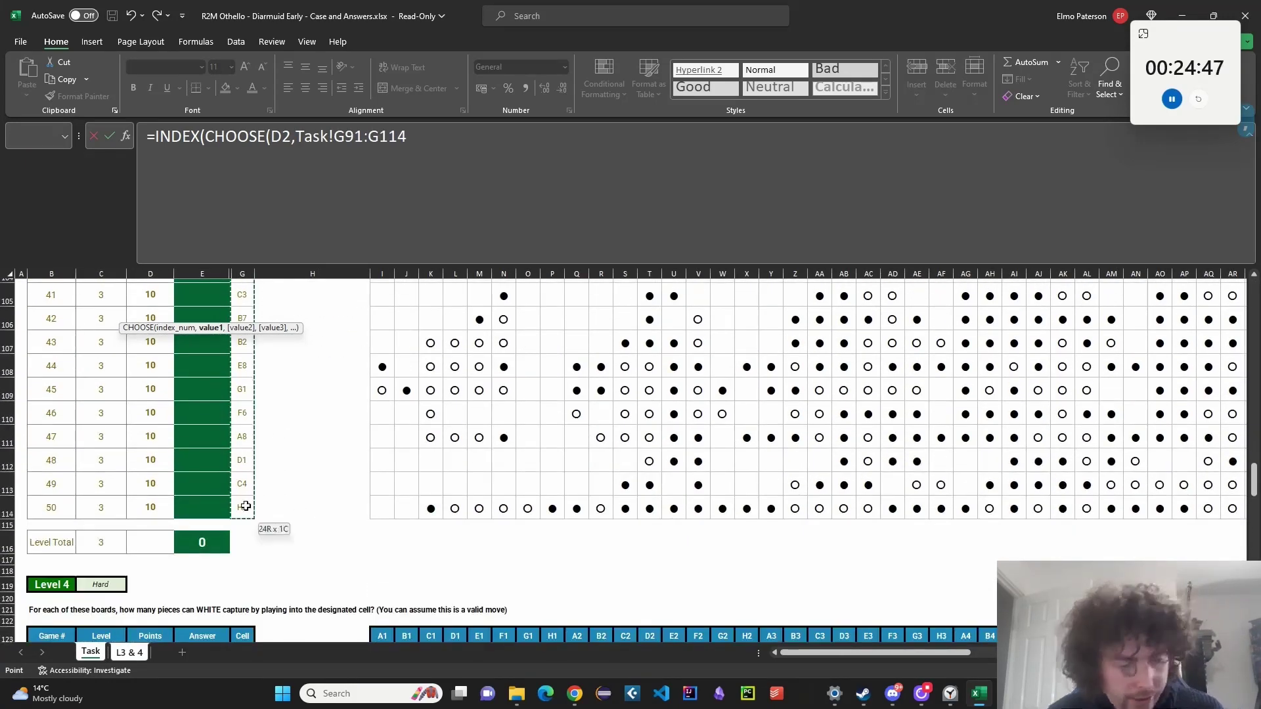
pyautogui.write(',')
# Complete the B3 formula with Task!G125:G146 as the second choice and the index in B1 as the row number.
pyautogui.scroll(-4, 257, 519)
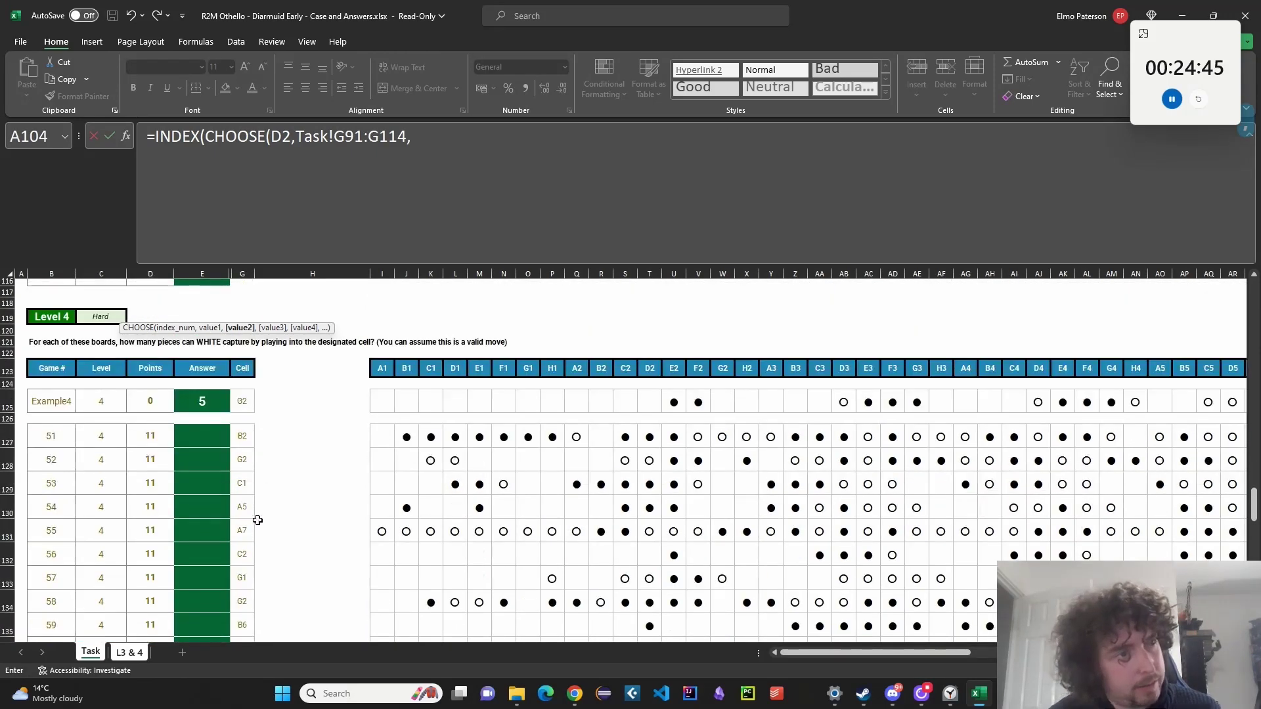
pyautogui.click(245, 402)
pyautogui.scroll(-1, 250, 447)
pyautogui.scroll(-7, 252, 464)
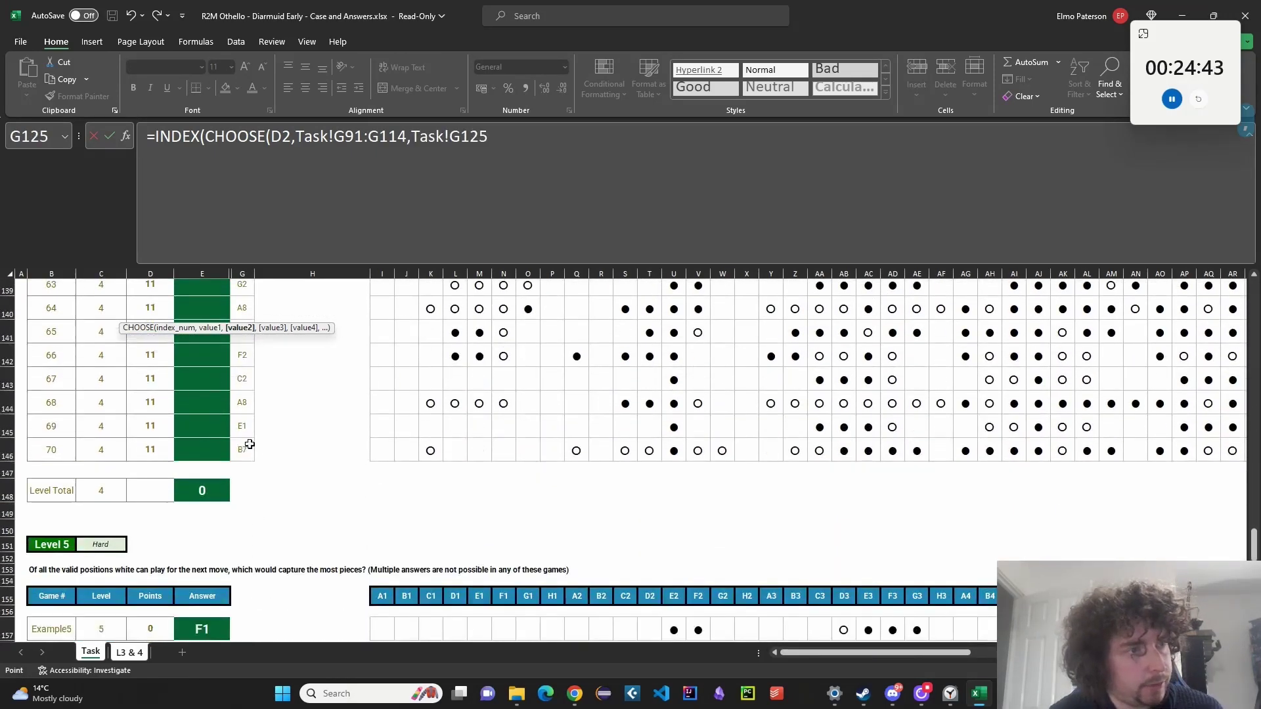
pyautogui.keyDown('shift'); pyautogui.click(250, 448); pyautogui.keyUp('shift')
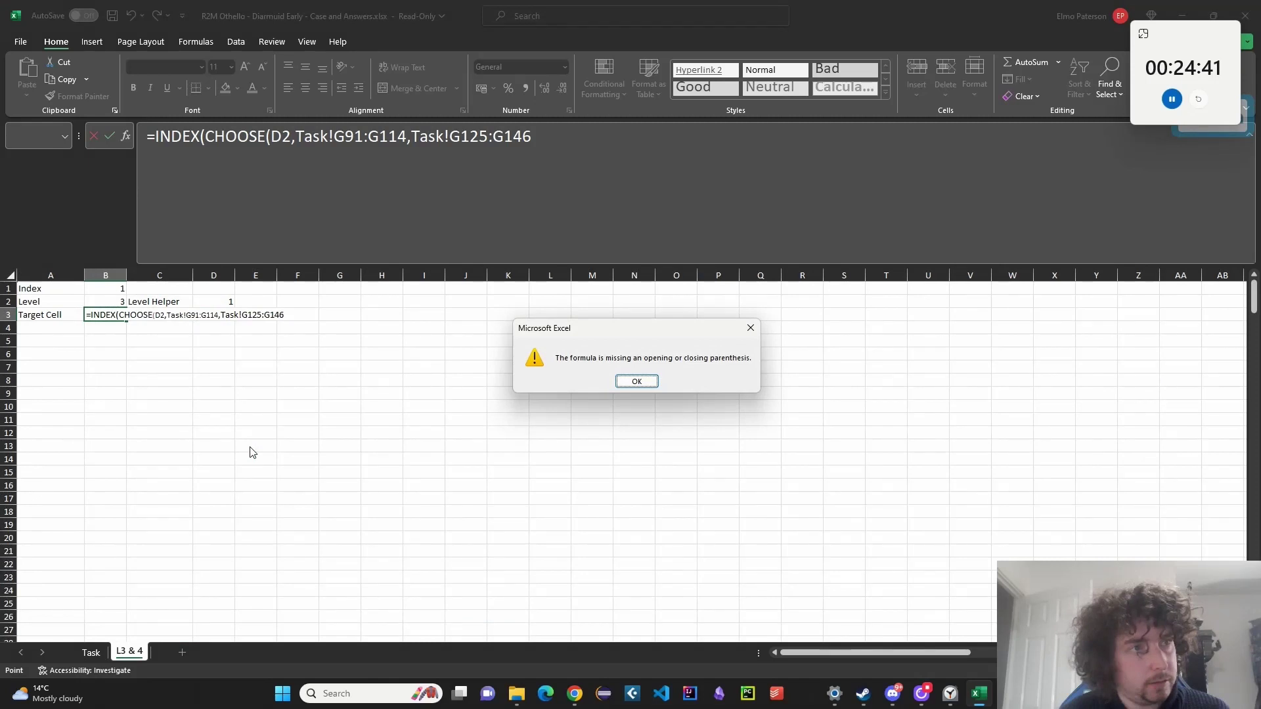
pyautogui.press('Return')
pyautogui.click(563, 169)
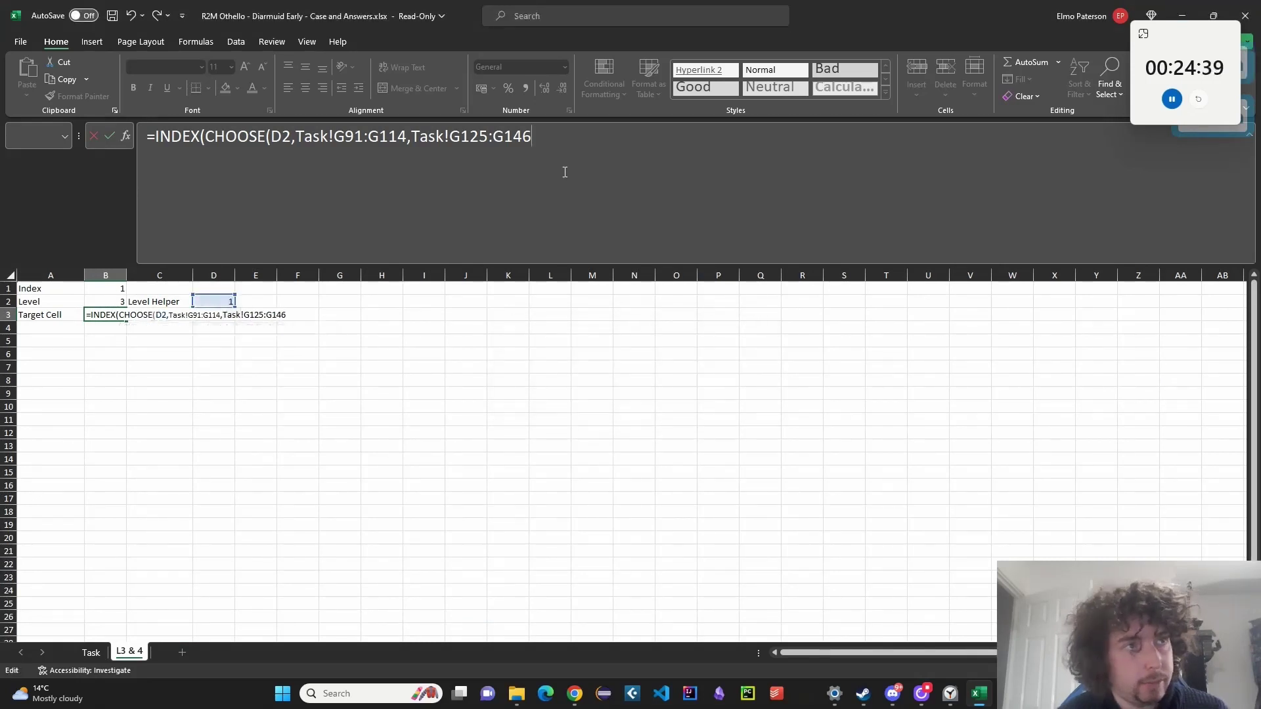
pyautogui.write('),')
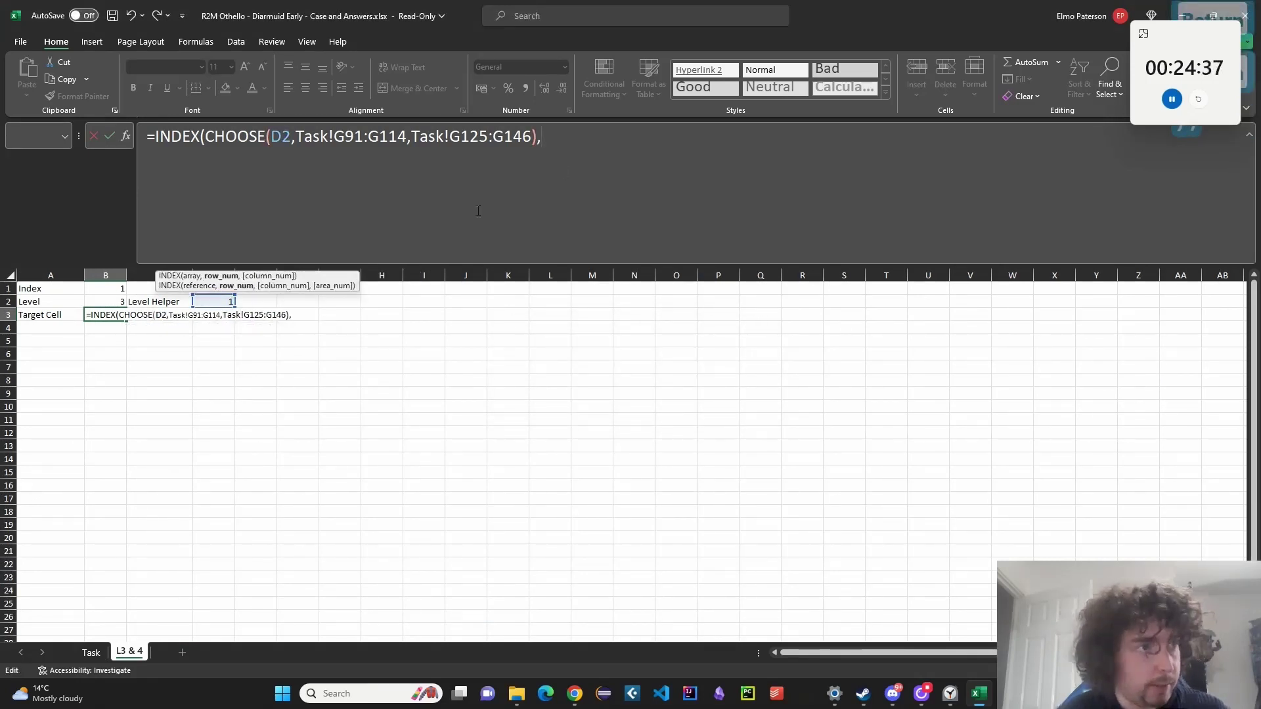
pyautogui.click(99, 288)
pyautogui.press('Return')
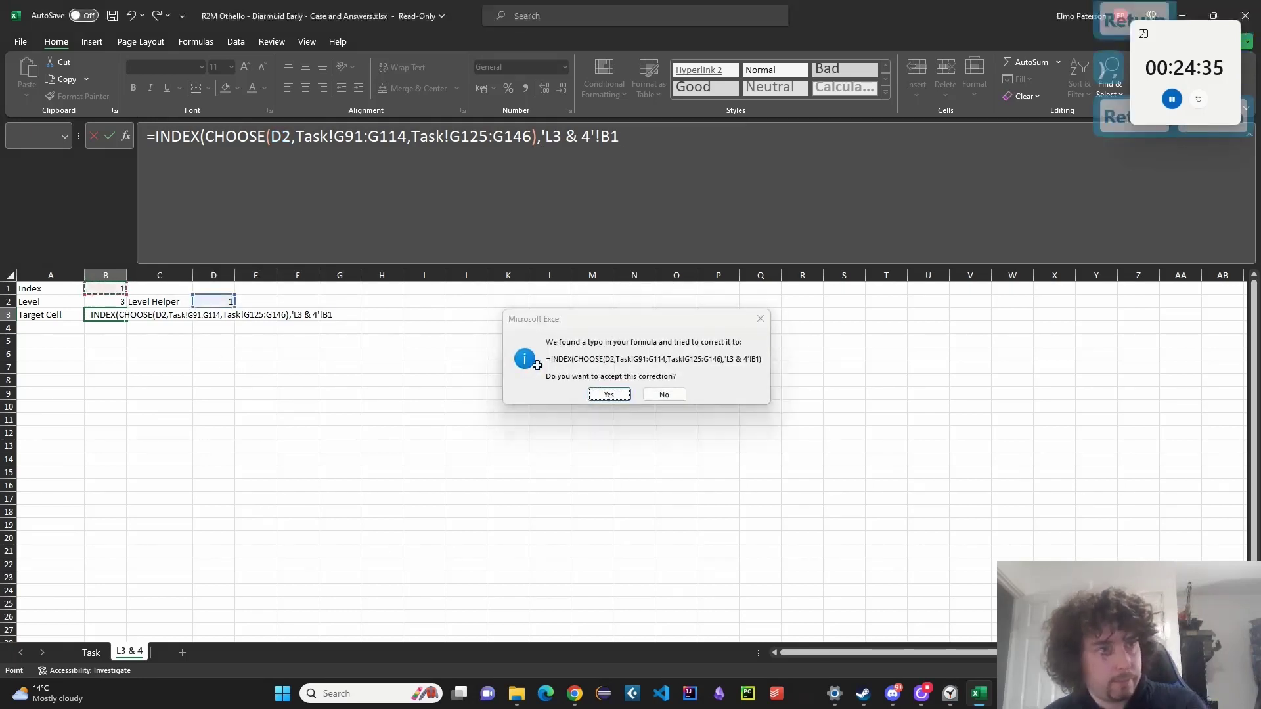
pyautogui.press('Return')
pyautogui.click(466, 458)
# Check the CHOOSE arguments in the B3 Target Cell formula, including the level helper and both Task sheet ranges.
pyautogui.click(107, 303)
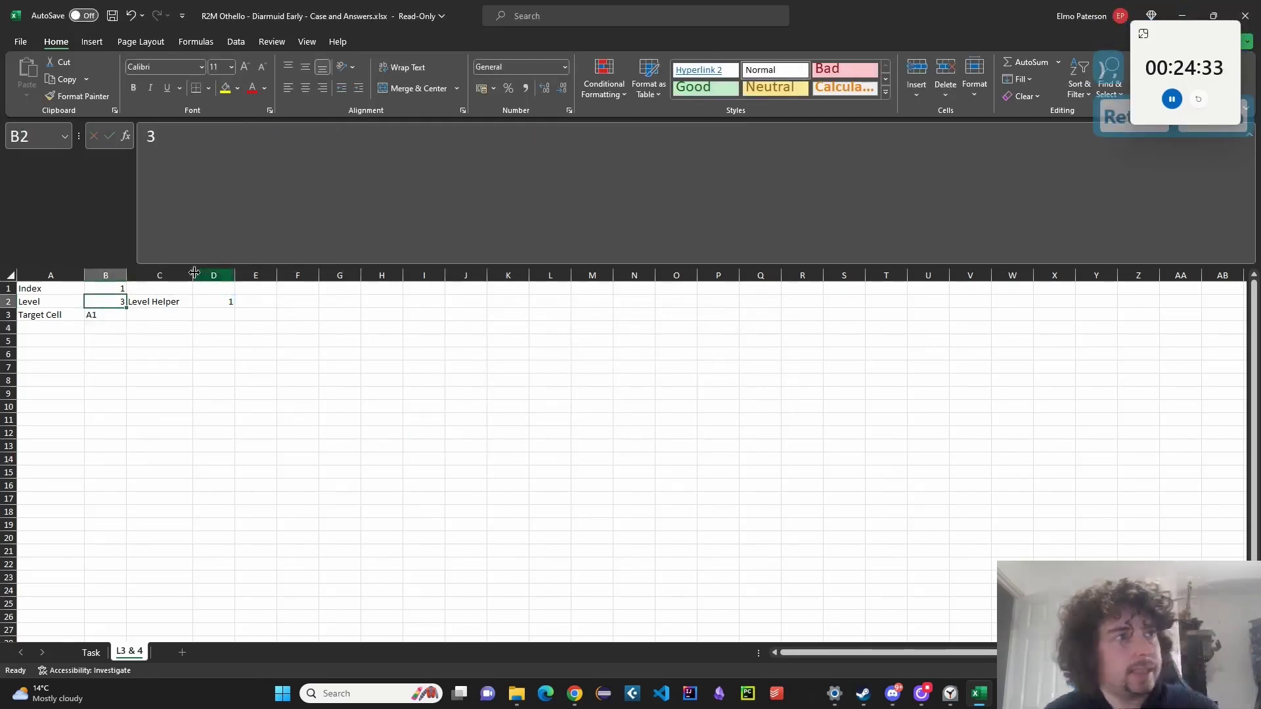
pyautogui.doubleClick(105, 314)
pyautogui.click(276, 136)
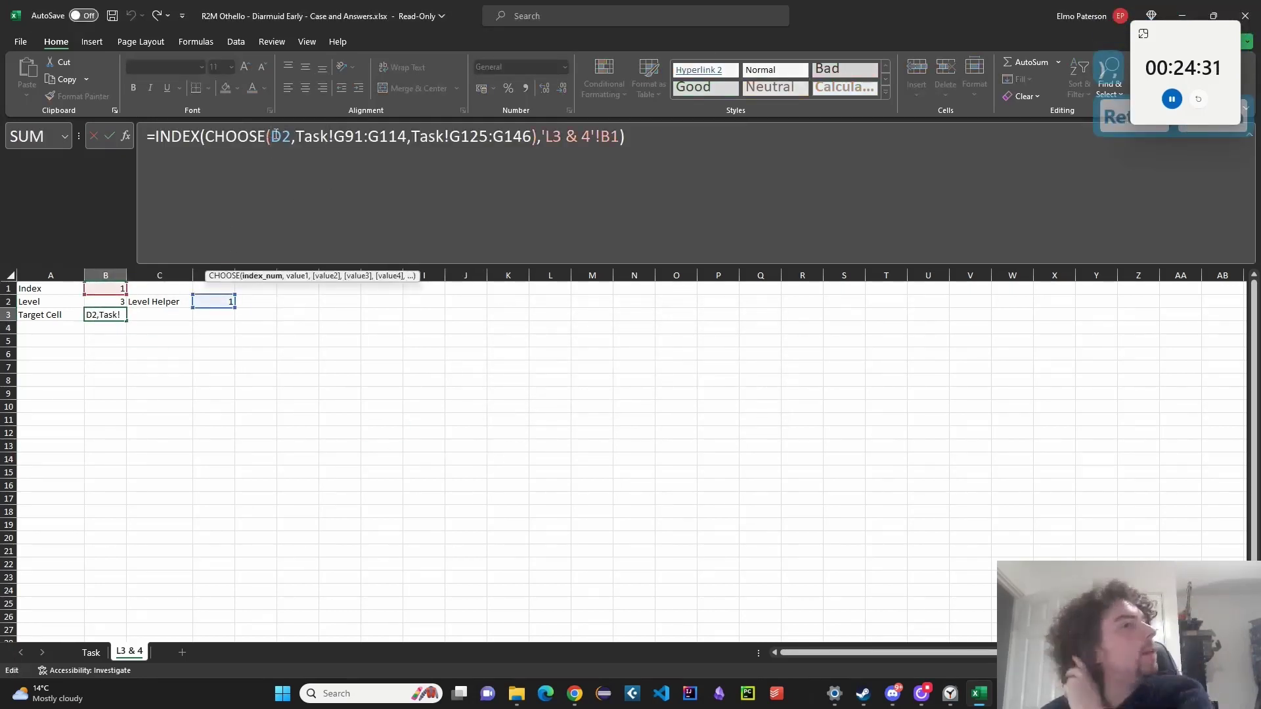
pyautogui.doubleClick(280, 136)
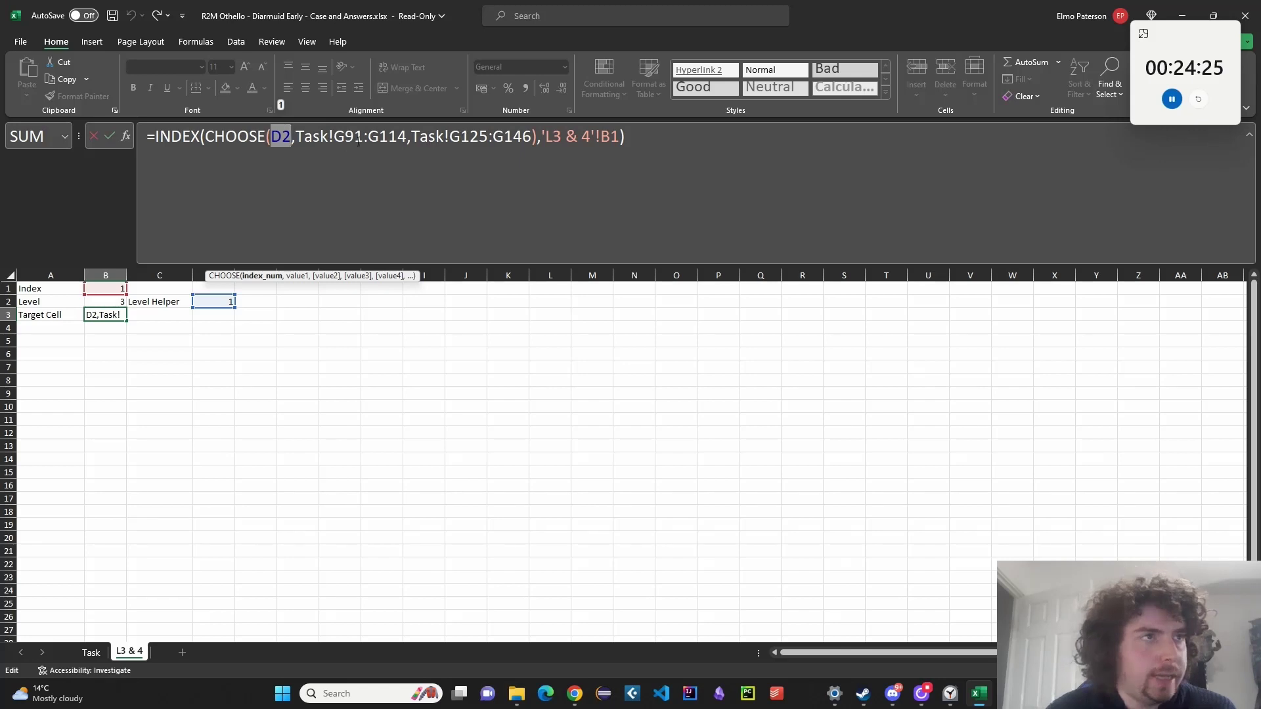
pyautogui.moveTo(303, 136); pyautogui.dragTo(409, 136)
pyautogui.click(468, 136)
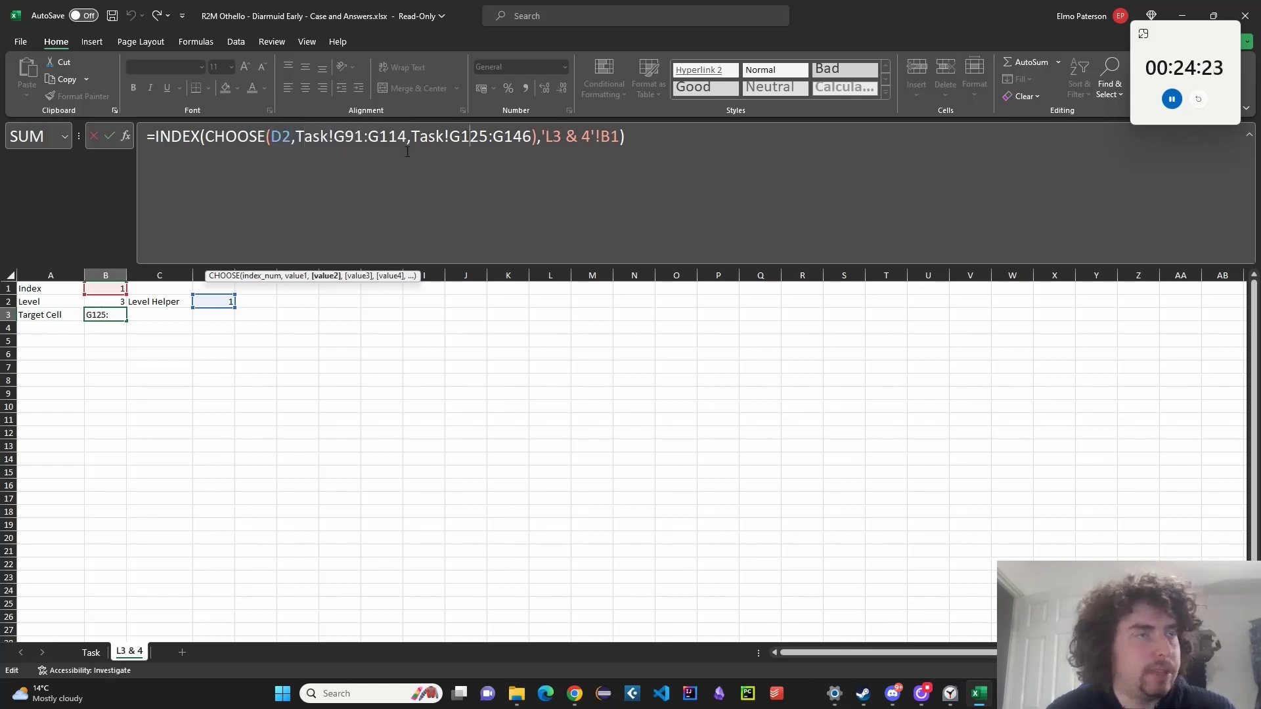
pyautogui.moveTo(295, 134); pyautogui.dragTo(516, 140)
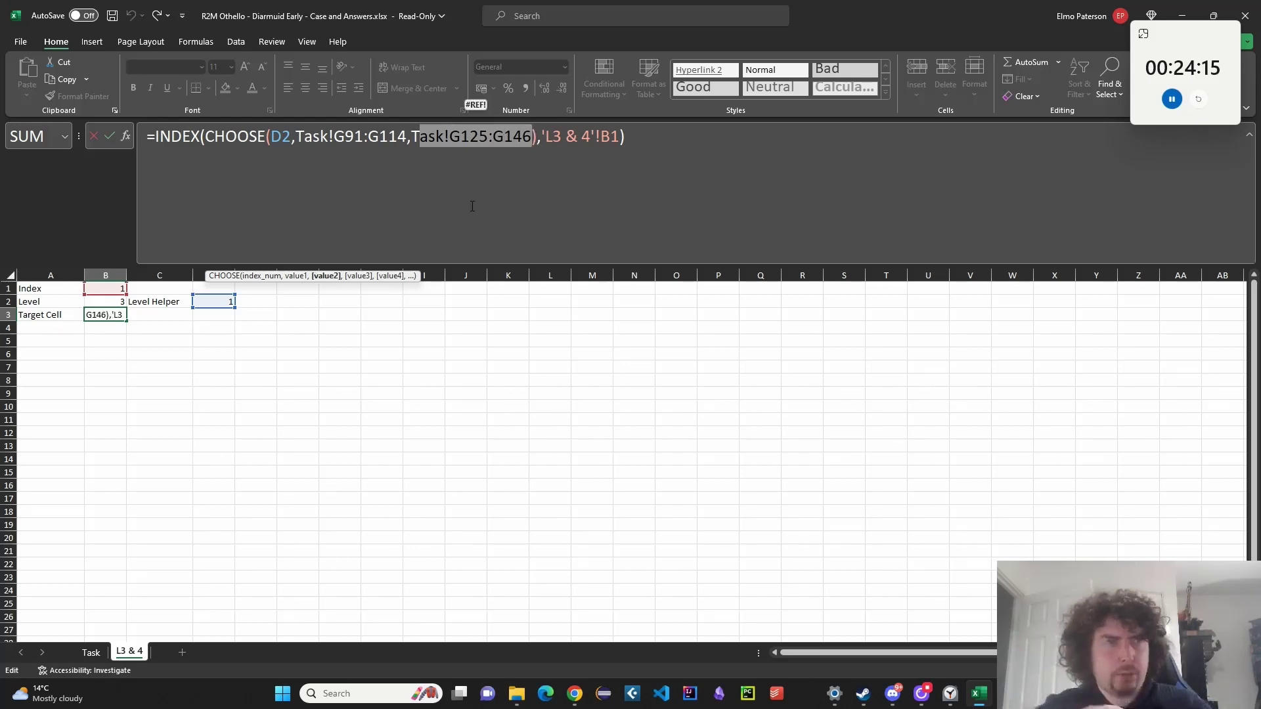
pyautogui.press('Return')
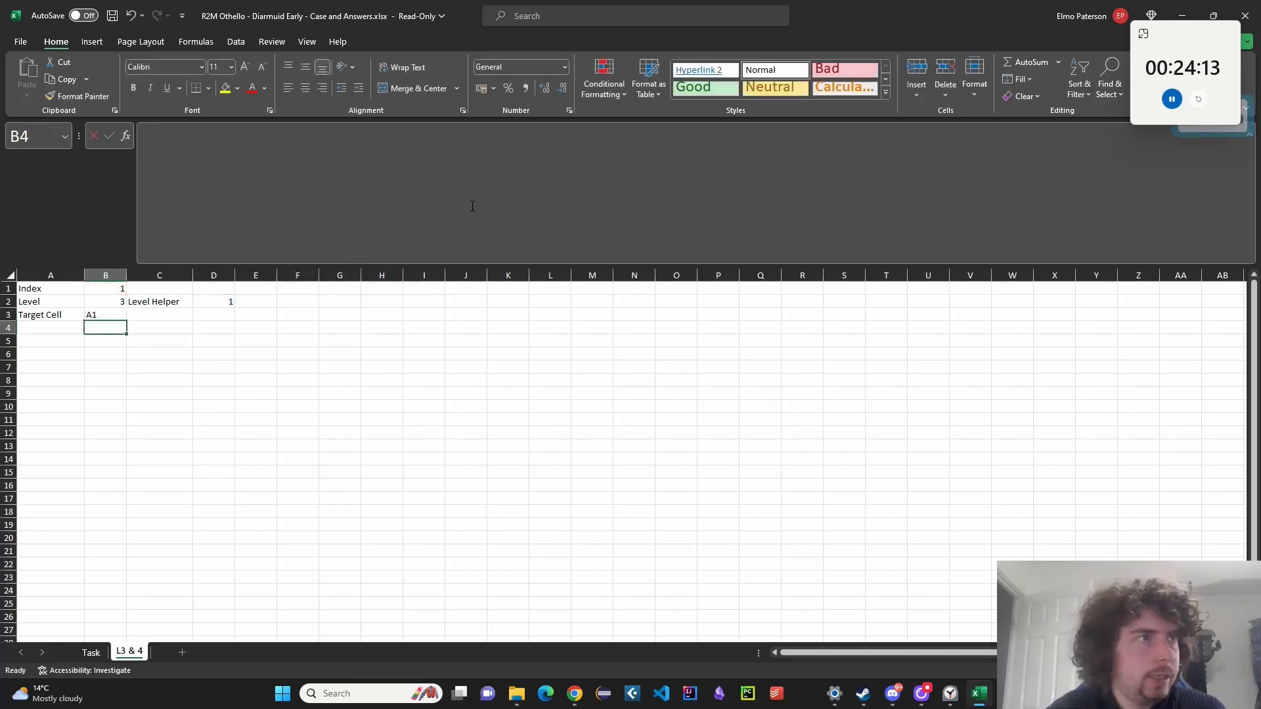
# Strip the INDEX function and its row argument from B3, leaving =CHOOSE(D2,Task!G91:G114,Task!G125:G146).
pyautogui.click(97, 314)
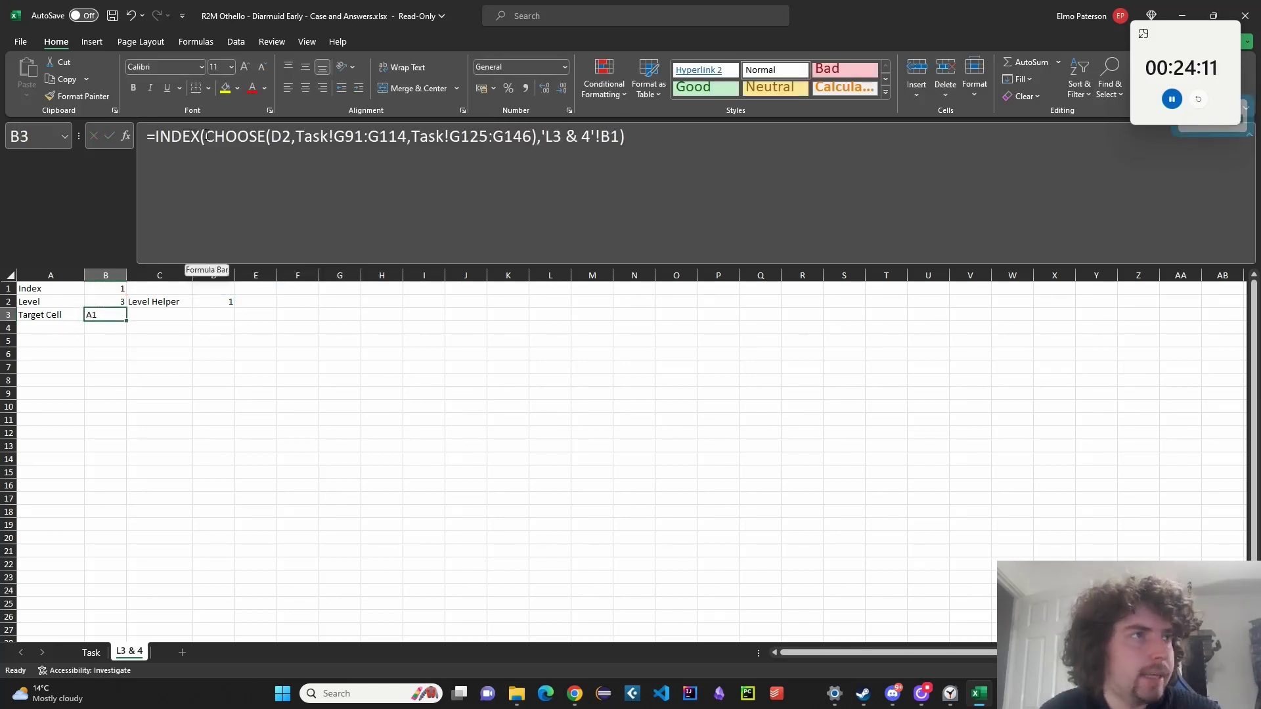
pyautogui.moveTo(207, 136); pyautogui.dragTo(156, 136)
pyautogui.press('BackSpace')
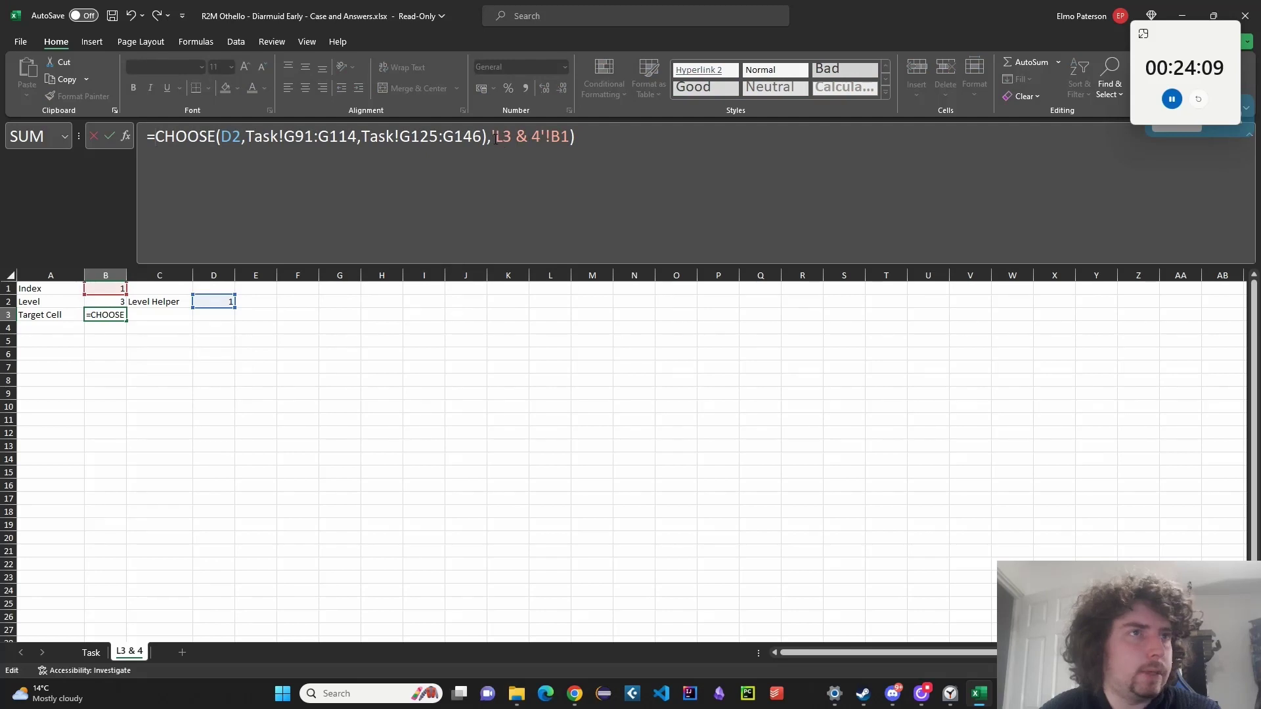
pyautogui.moveTo(486, 136); pyautogui.dragTo(589, 131)
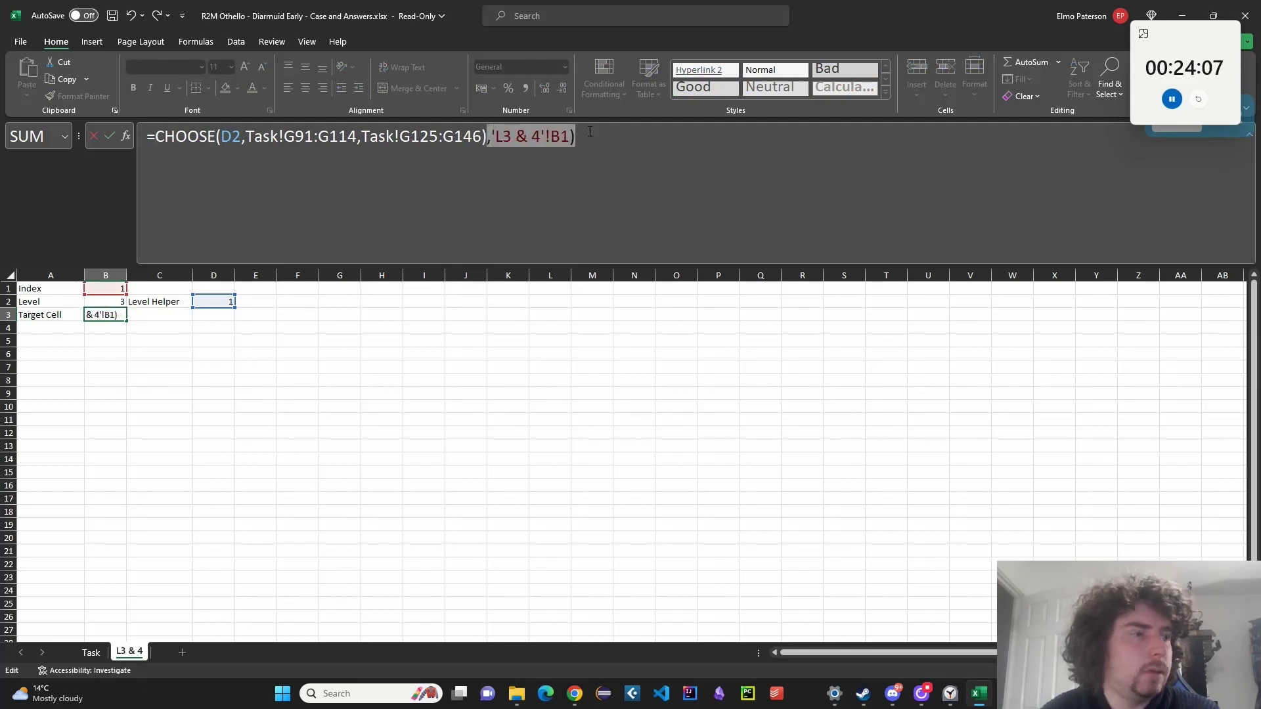
pyautogui.press('BackSpace')
pyautogui.press('Return')
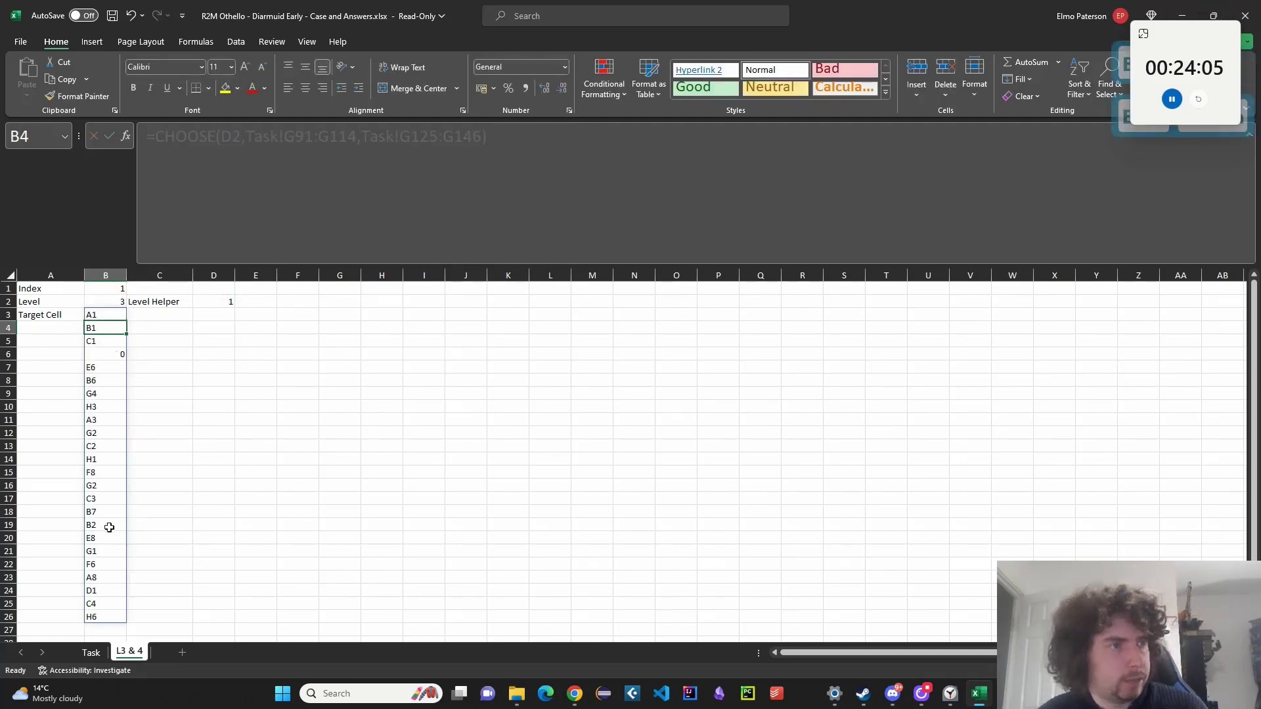
# Test the CHOOSE list with level 4 in B2, and undo the level change.
pyautogui.click(123, 303)
pyautogui.write('4')
pyautogui.press('Return')
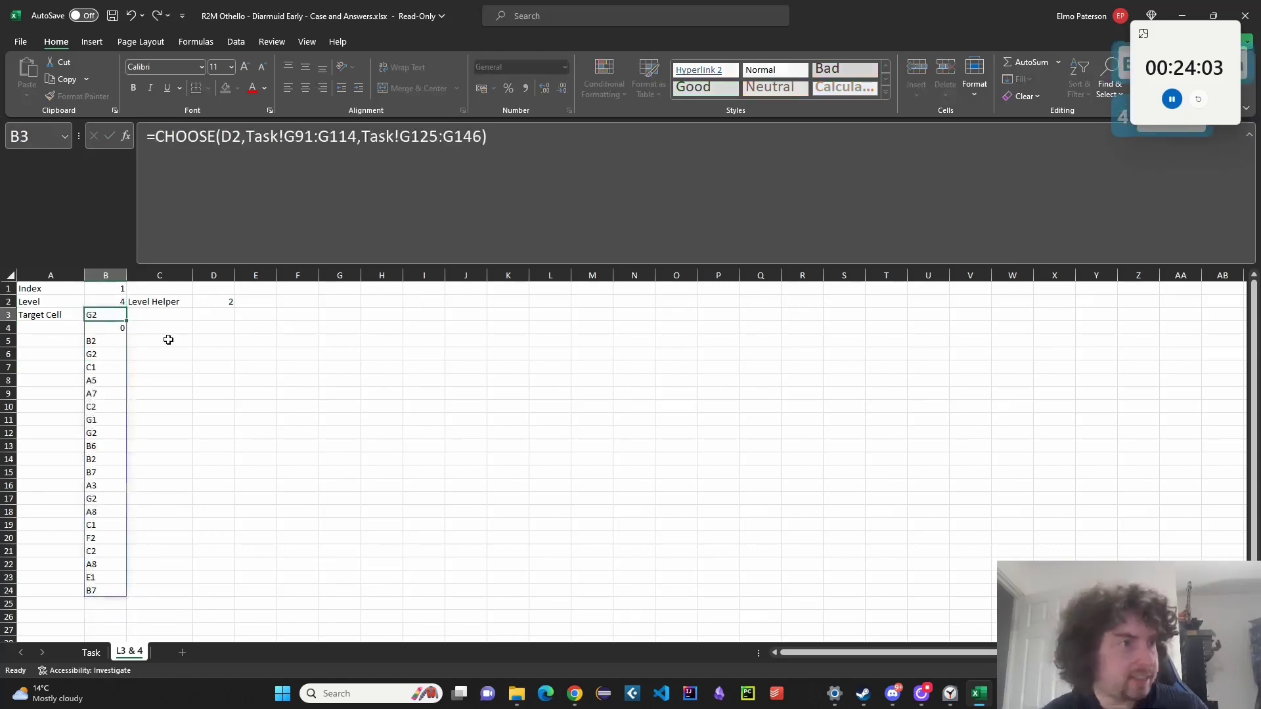
pyautogui.hotkey('ctrl', 'z')
pyautogui.press('Down')
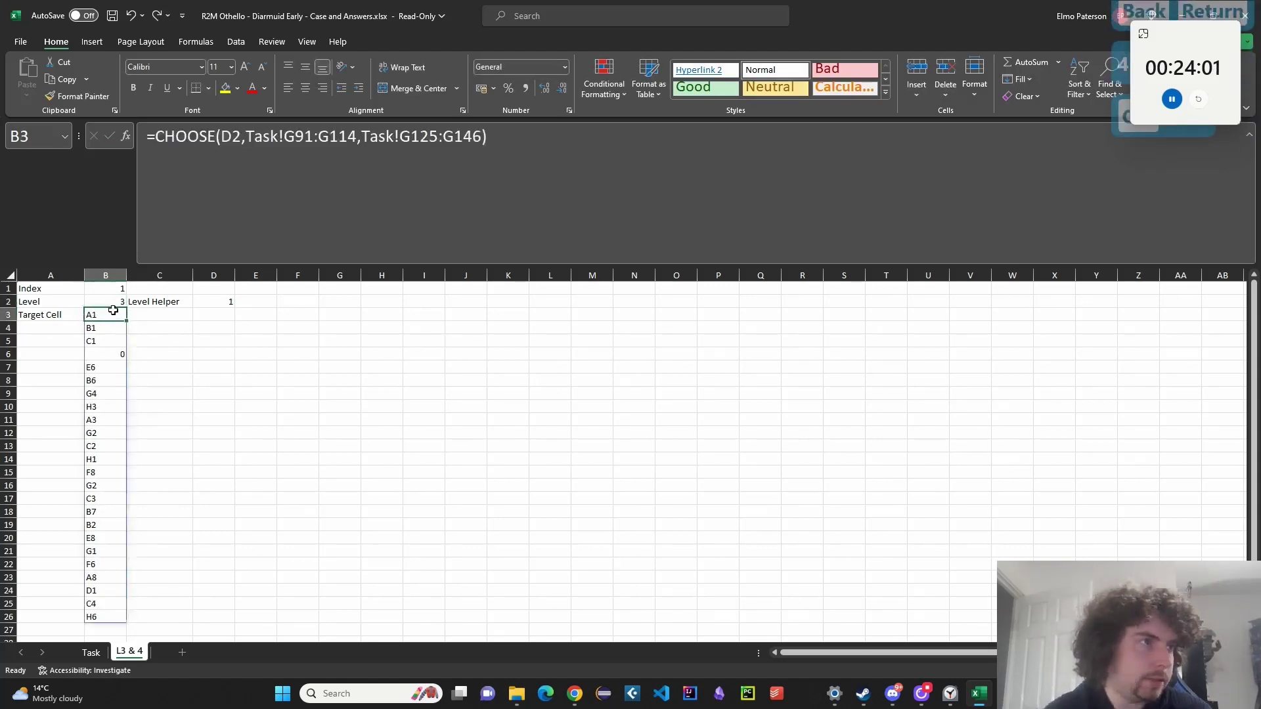
# Wrap the CHOOSE formula in B3 in INDEX again, with B1 as the row number.
pyautogui.click(160, 151)
pyautogui.write('INDEX(')
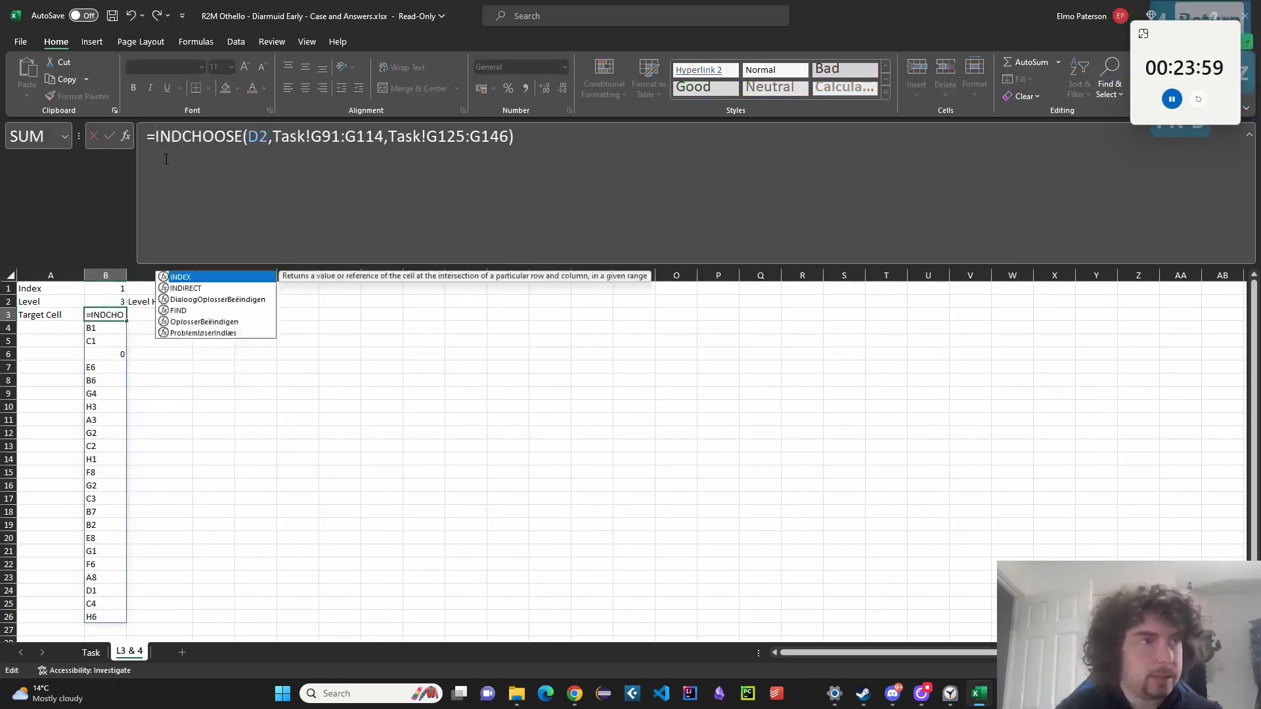
pyautogui.click(534, 185)
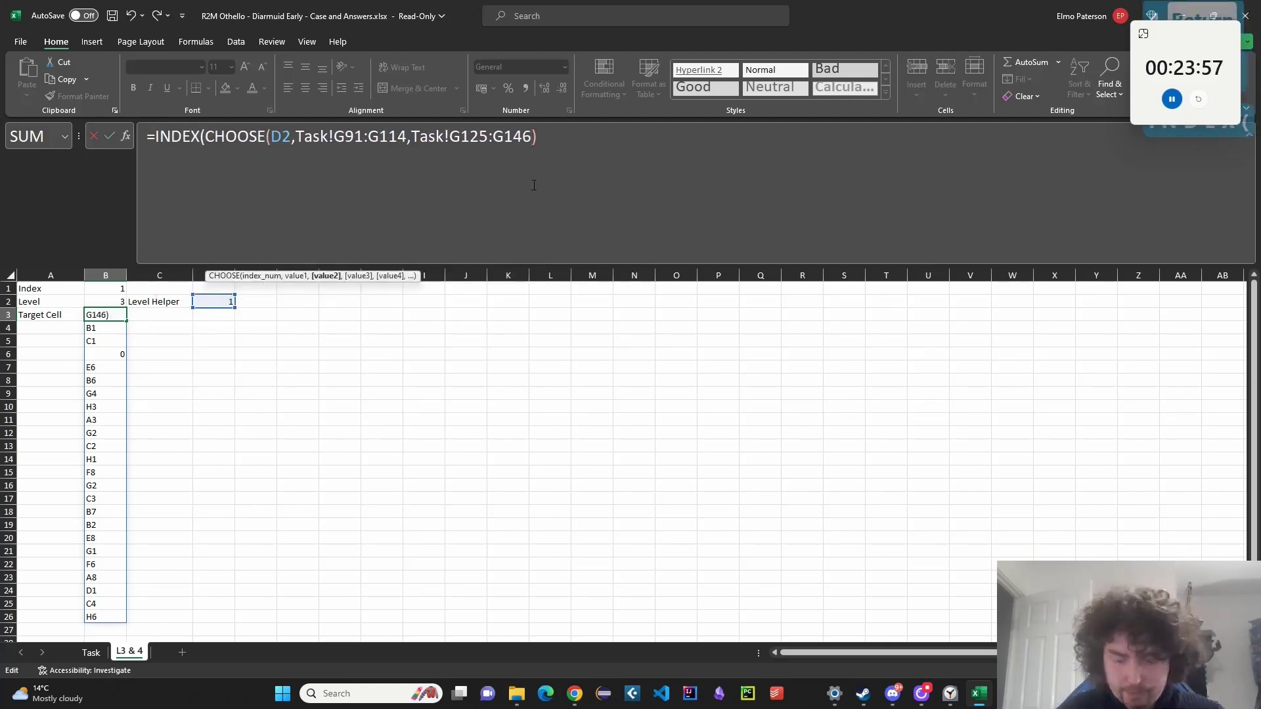
pyautogui.write(',B1)')
pyautogui.press('Return')
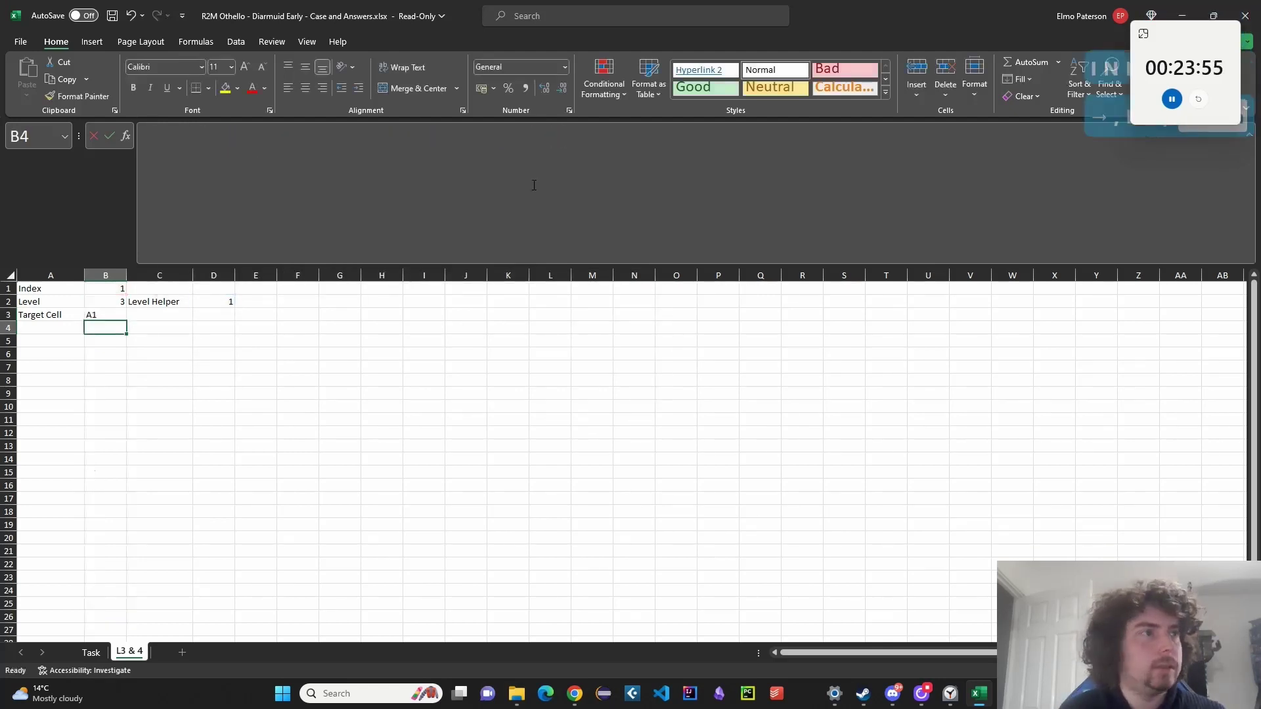
pyautogui.press('Up')
# Label A5 of the L3 & 4 sheet "Board".
pyautogui.click(79, 336)
pyautogui.write('Board')
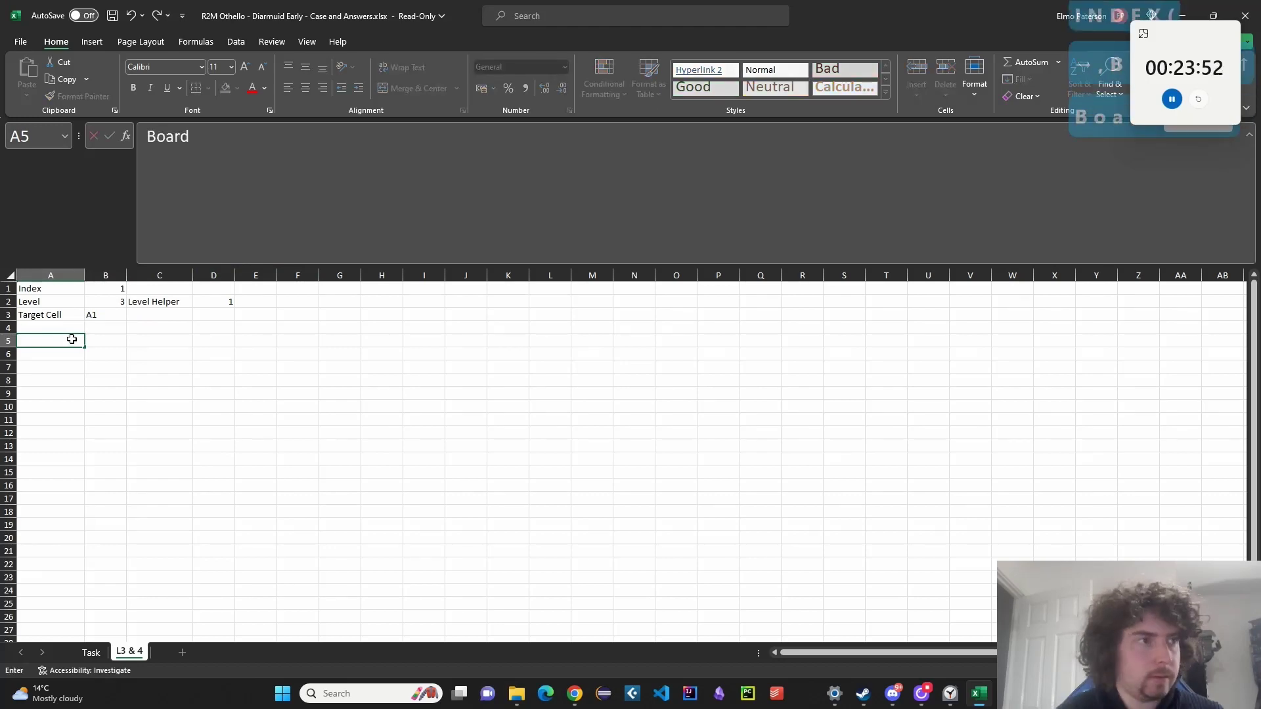
pyautogui.press('Return')
# Copy the A to H column headings from the Task sheet's starting board into row 6 of L3 & 4, starting at B6.
pyautogui.click(91, 652)
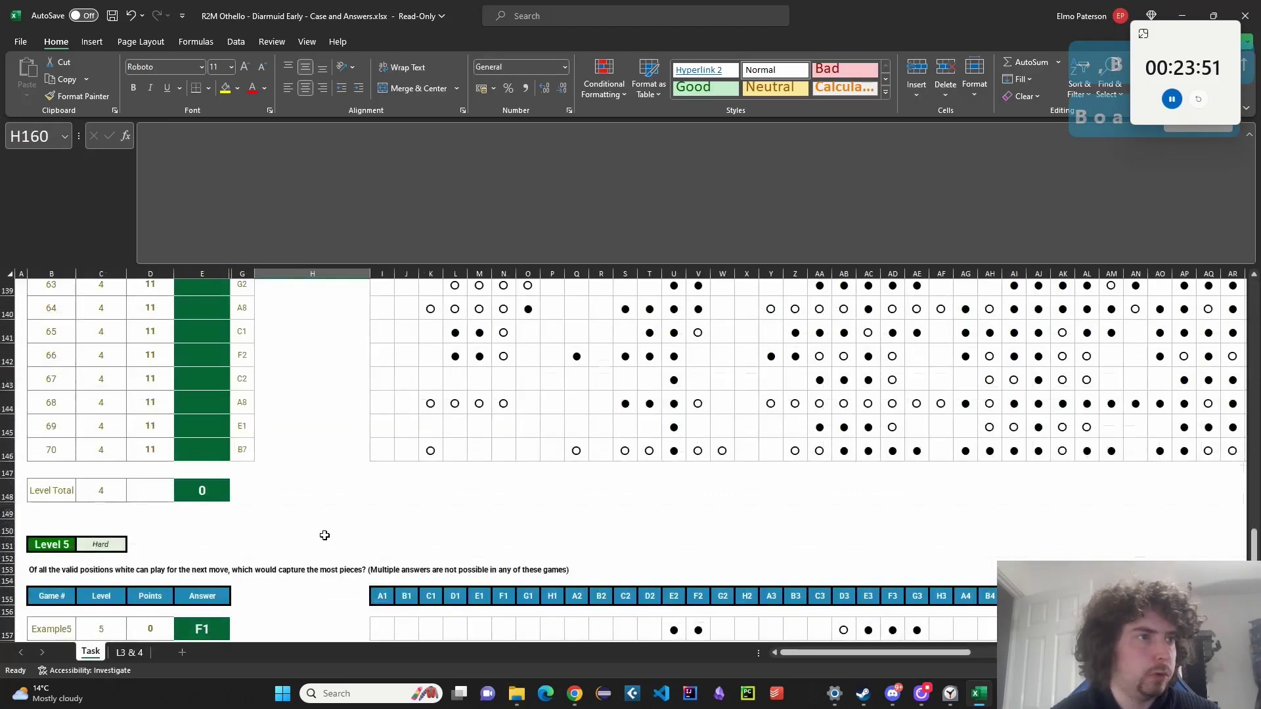
pyautogui.scroll(15, 326, 532)
pyautogui.moveTo(625, 368); pyautogui.dragTo(796, 368)
pyautogui.hotkey('ctrl', 'c')
pyautogui.click(131, 652)
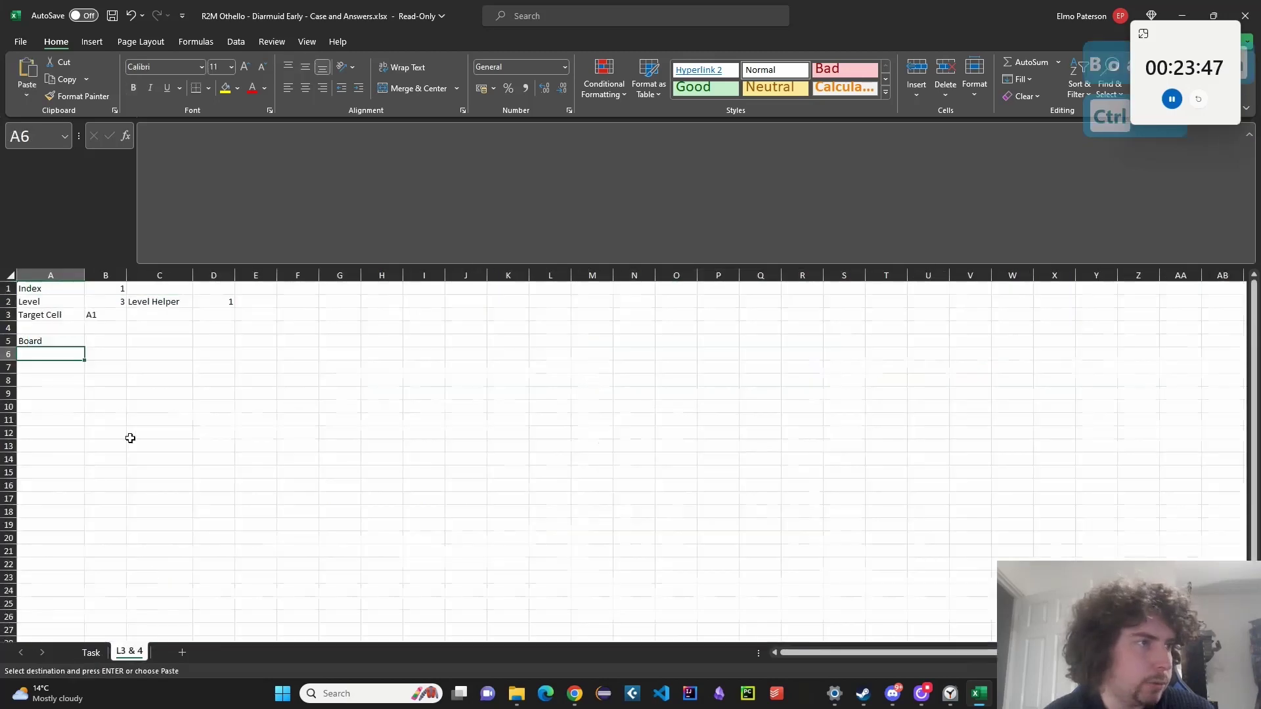
pyautogui.click(113, 354)
pyautogui.hotkey('ctrl', 'v')
# Number the board's rows with =SEQUENCE(8) in A7.
pyautogui.click(51, 371)
pyautogui.write('=SEWUENCE')
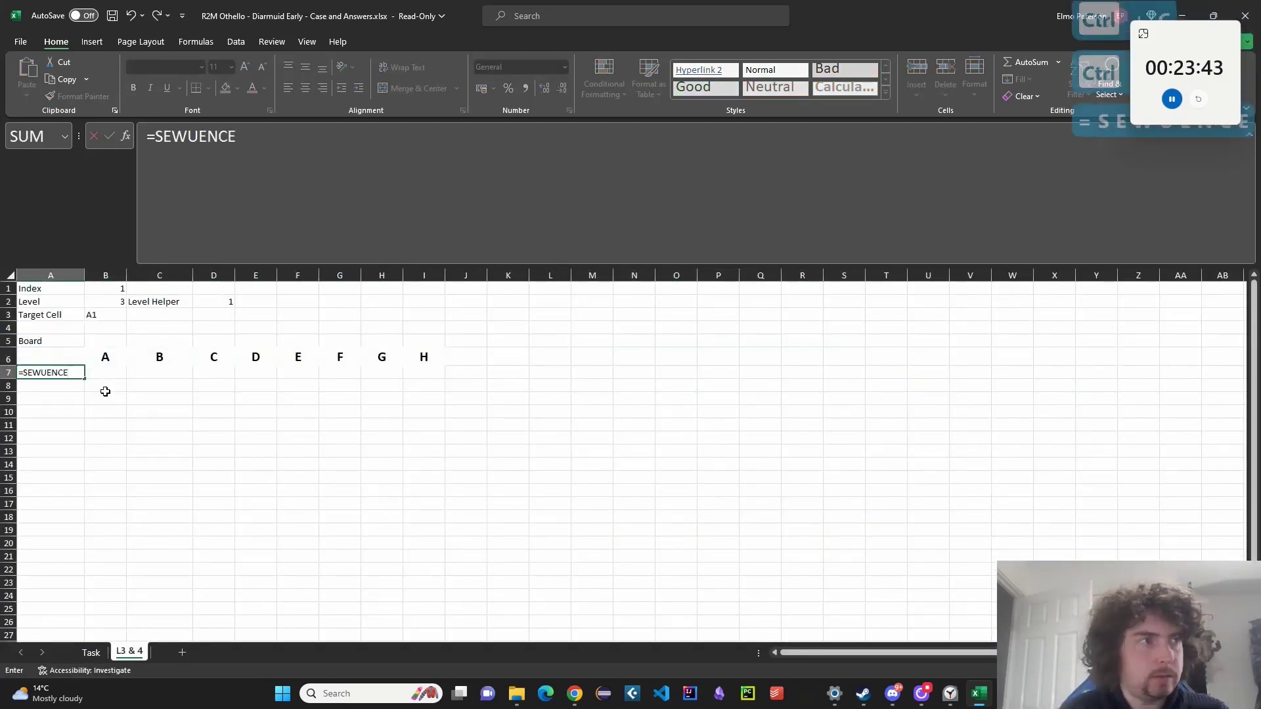
pyautogui.press('Escape')
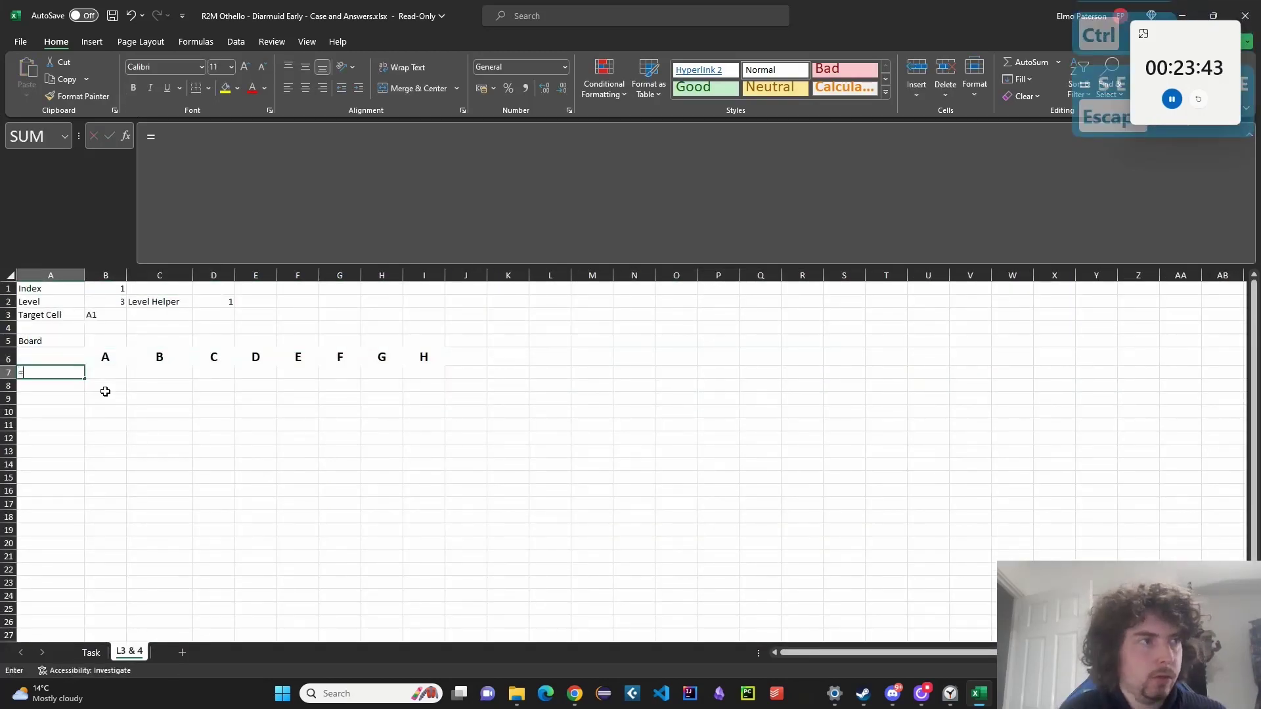
pyautogui.write('=SEQUENCE(')
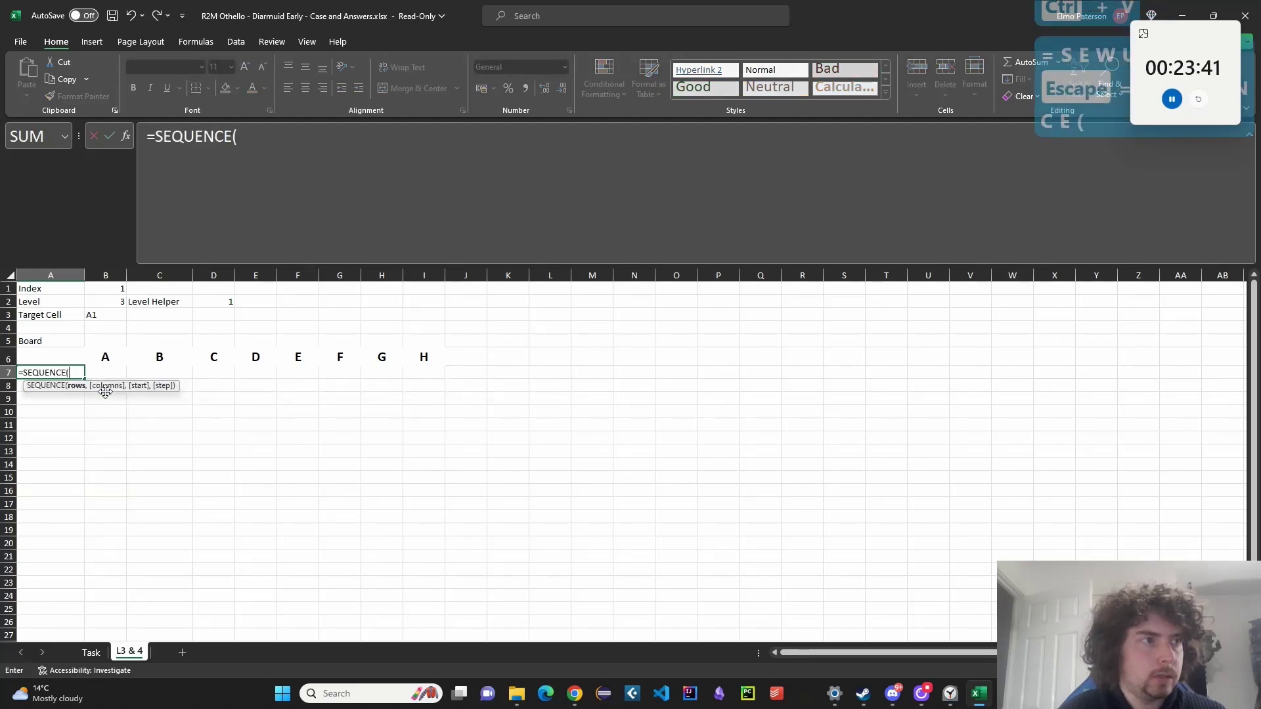
pyautogui.write('8)')
pyautogui.press('Return')
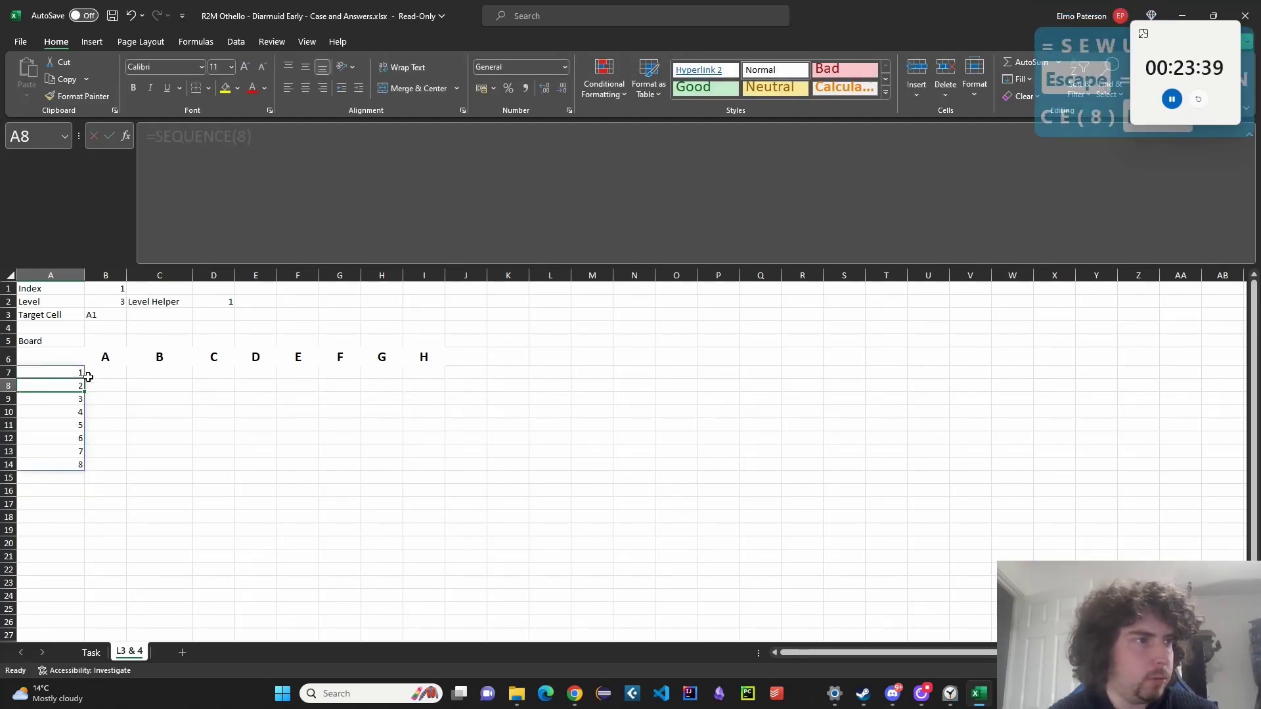
# Apply the formatting of heading B6 to the board's row numbers in A7:A14.
pyautogui.click(100, 366)
pyautogui.click(72, 96)
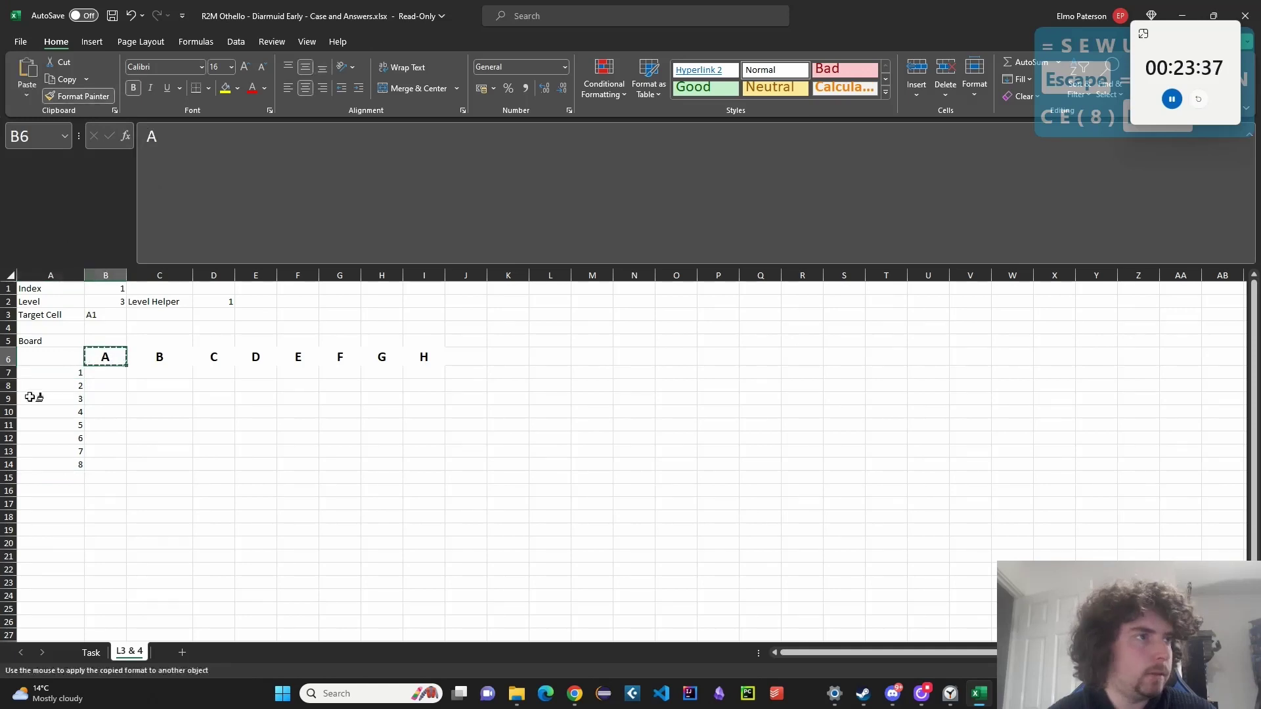
pyautogui.moveTo(57, 360)
pyautogui.mouseDown()
pyautogui.moveTo(62, 459)
pyautogui.moveTo(85, 465)
pyautogui.mouseUp()
pyautogui.click(382, 486)
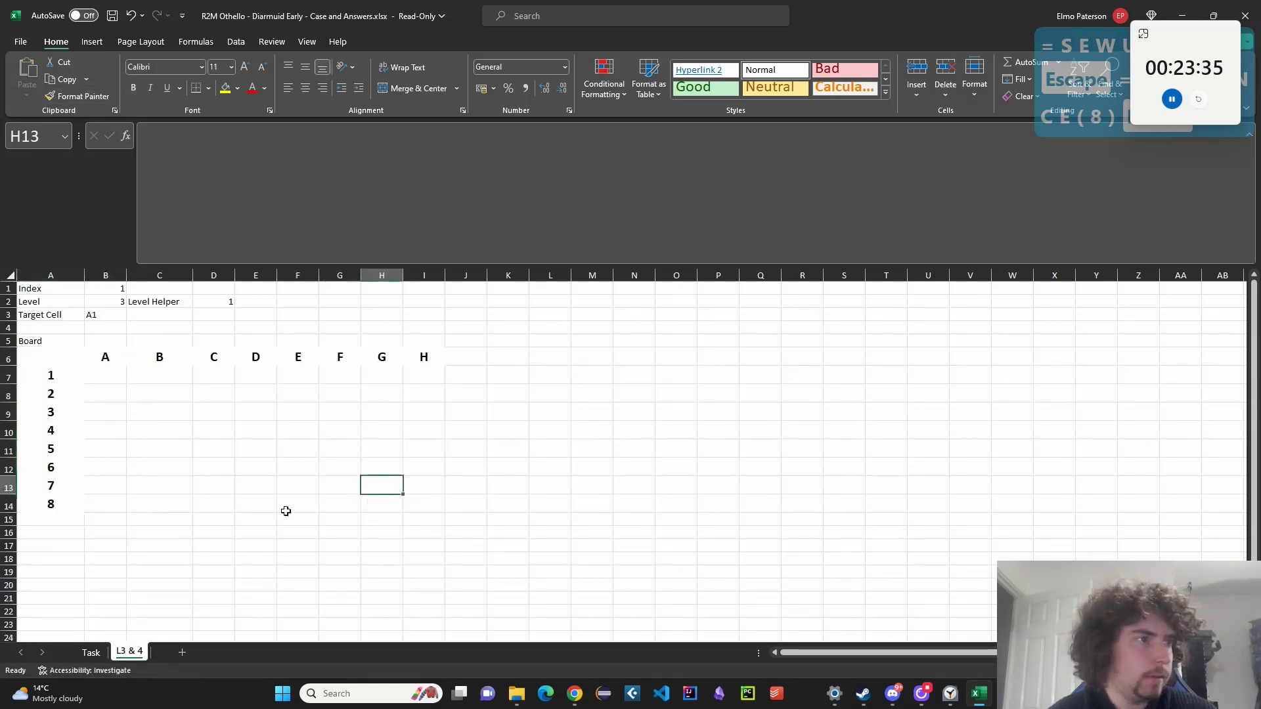
# Begin a CHOOSE formula in B7 with D2 as the index and the Level 3 boards Task!I91:BT114 as the first value.
pyautogui.click(106, 374)
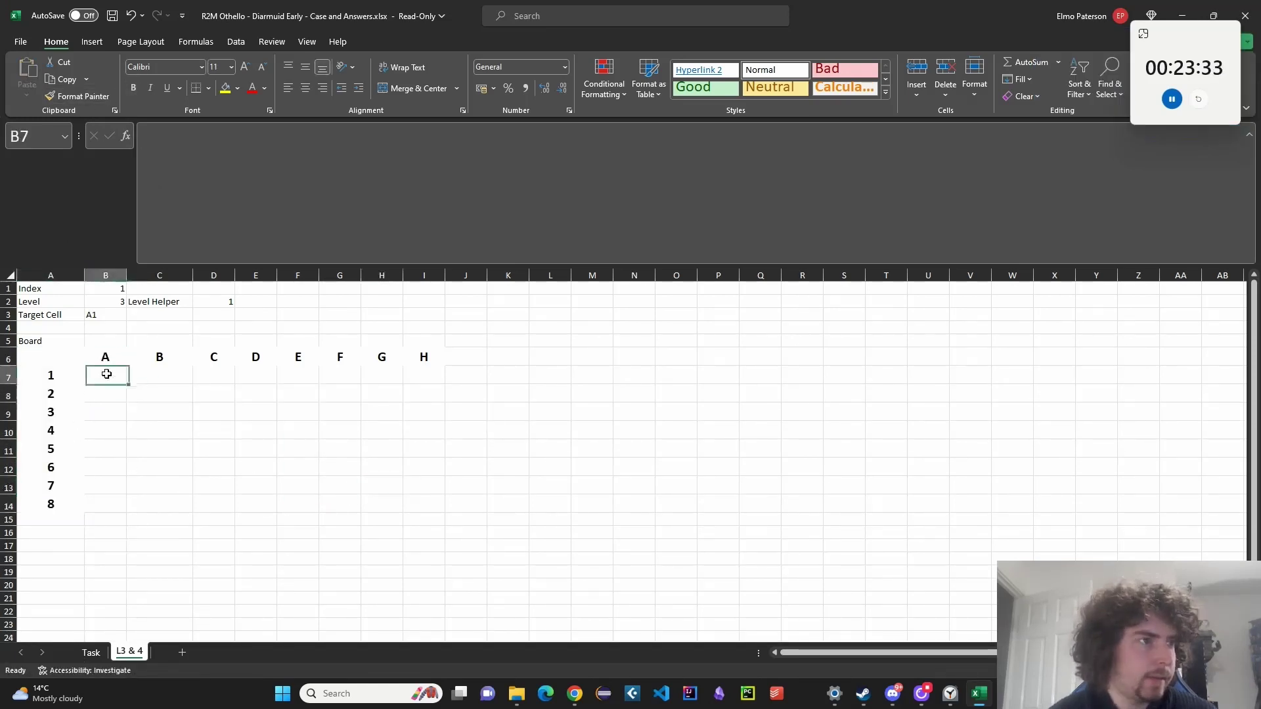
pyautogui.write('=CHOOSE(')
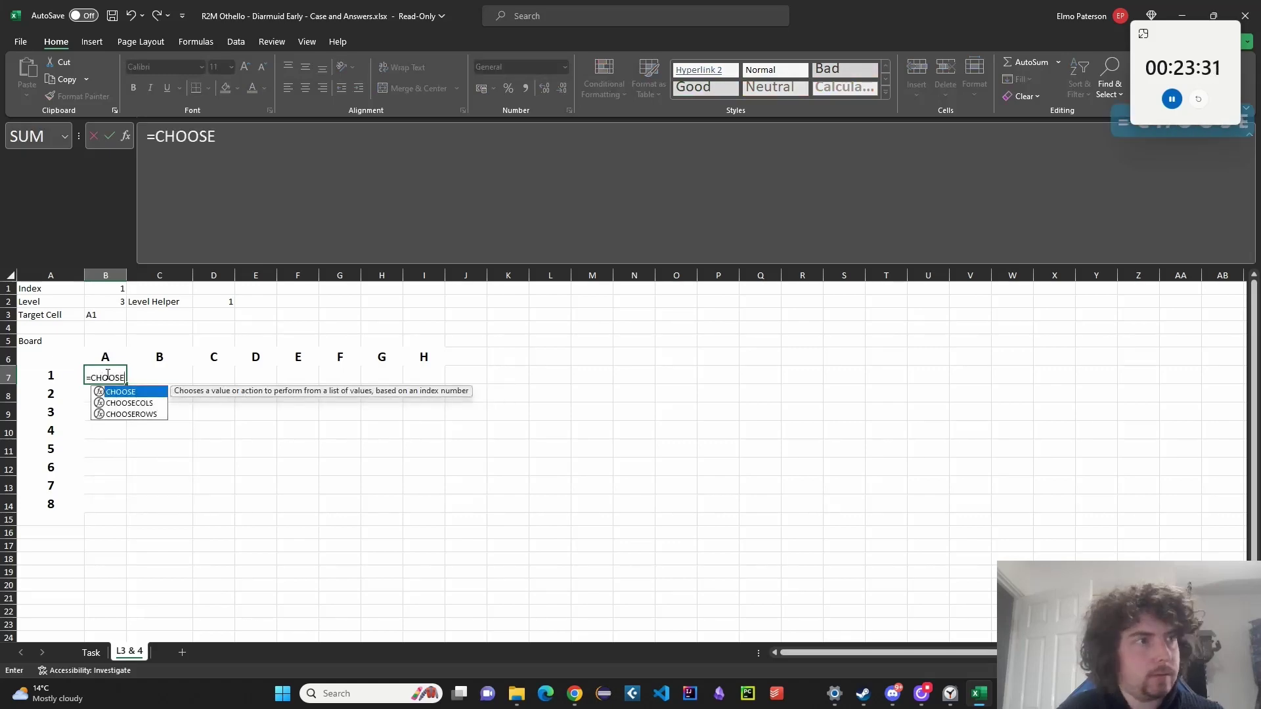
pyautogui.click(224, 302)
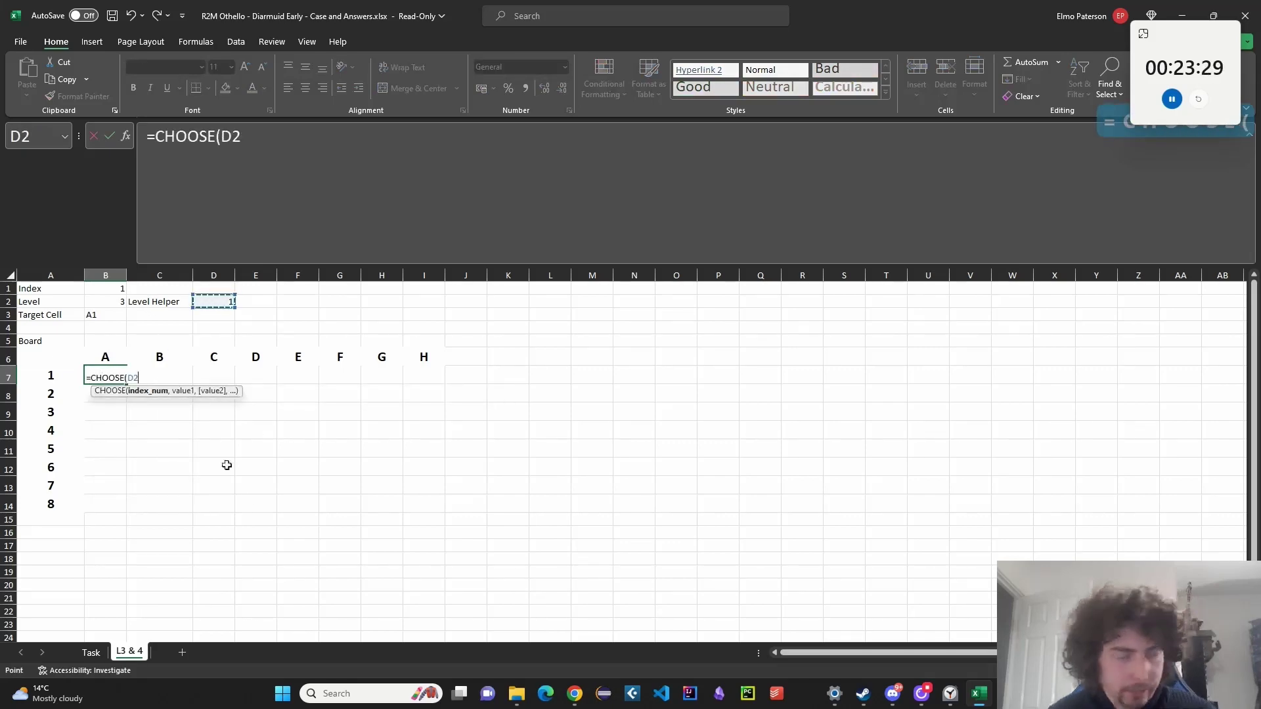
pyautogui.write(',')
pyautogui.click(90, 653)
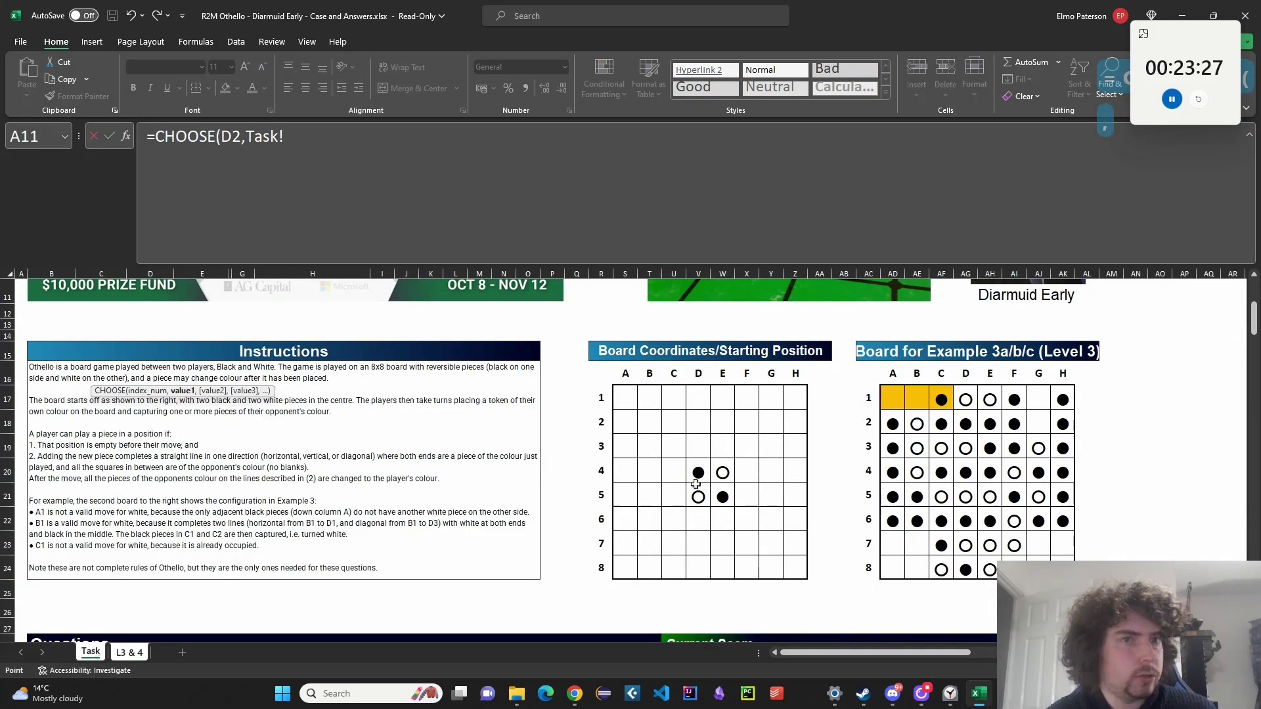
pyautogui.scroll(-20, 694, 485)
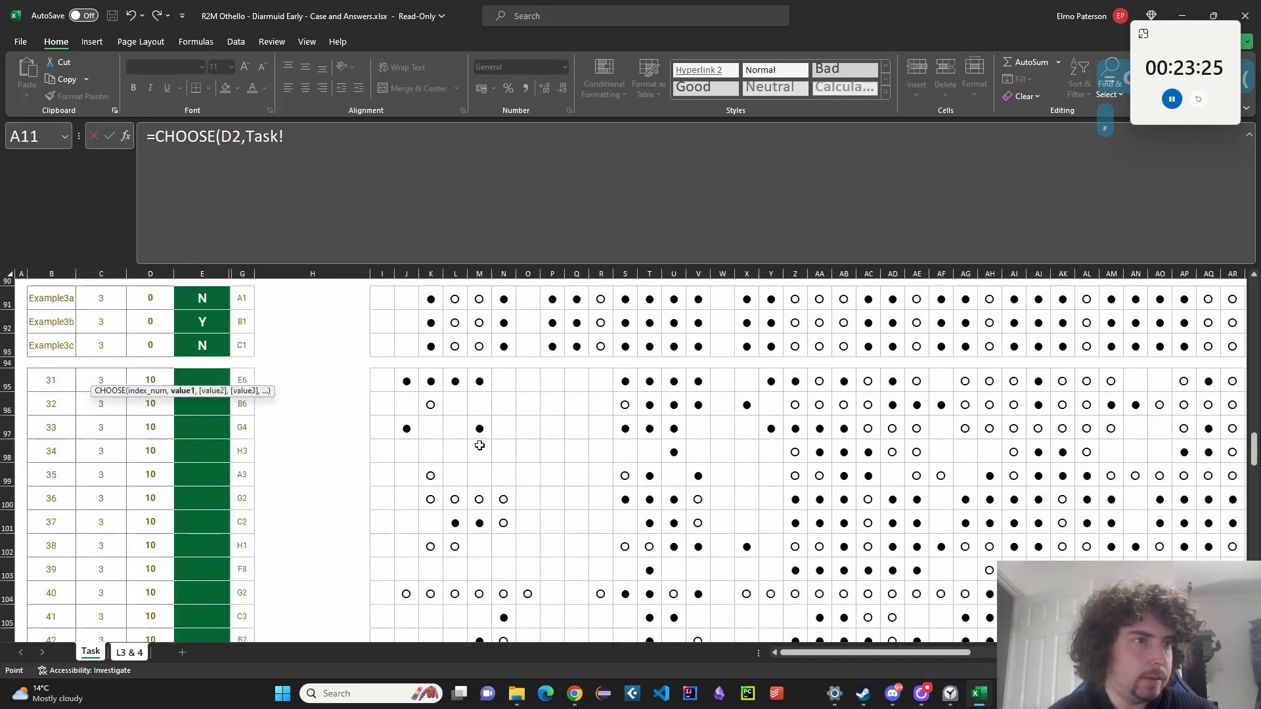
pyautogui.click(384, 338)
pyautogui.scroll(-6, 642, 484)
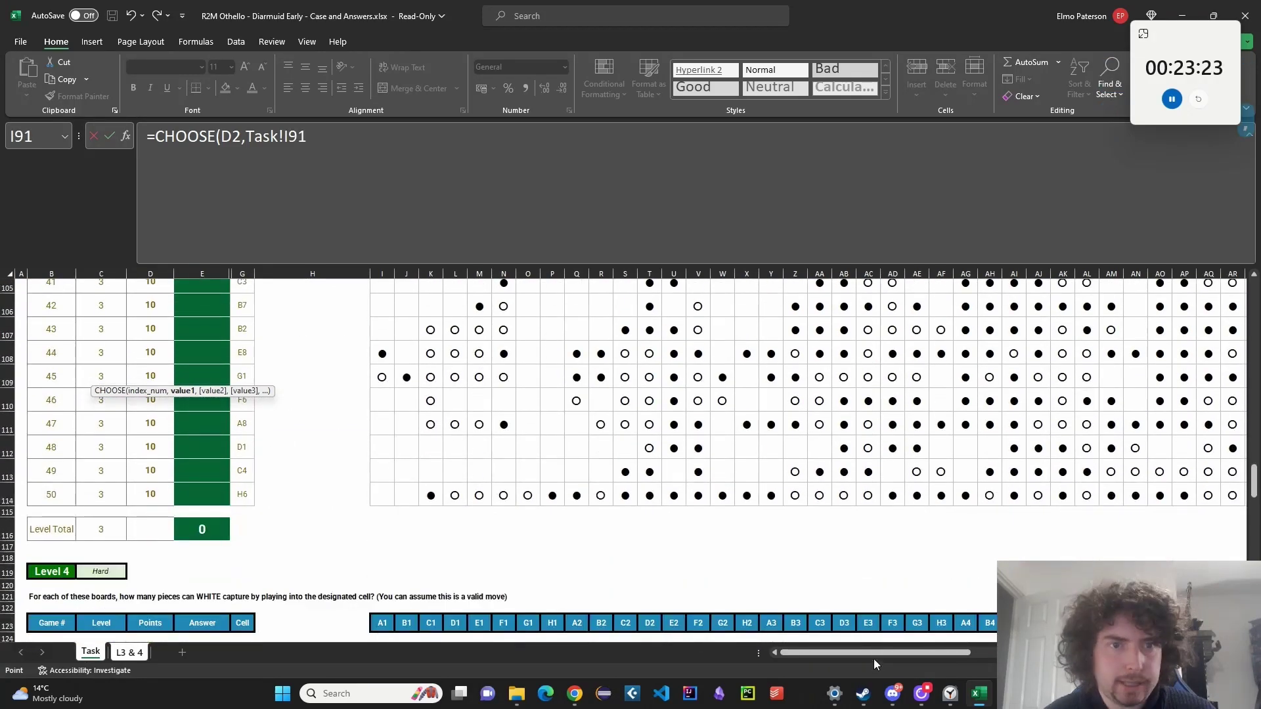
pyautogui.moveTo(875, 653); pyautogui.dragTo(1048, 655)
pyautogui.keyDown('shift'); pyautogui.click(803, 492); pyautogui.keyUp('shift')
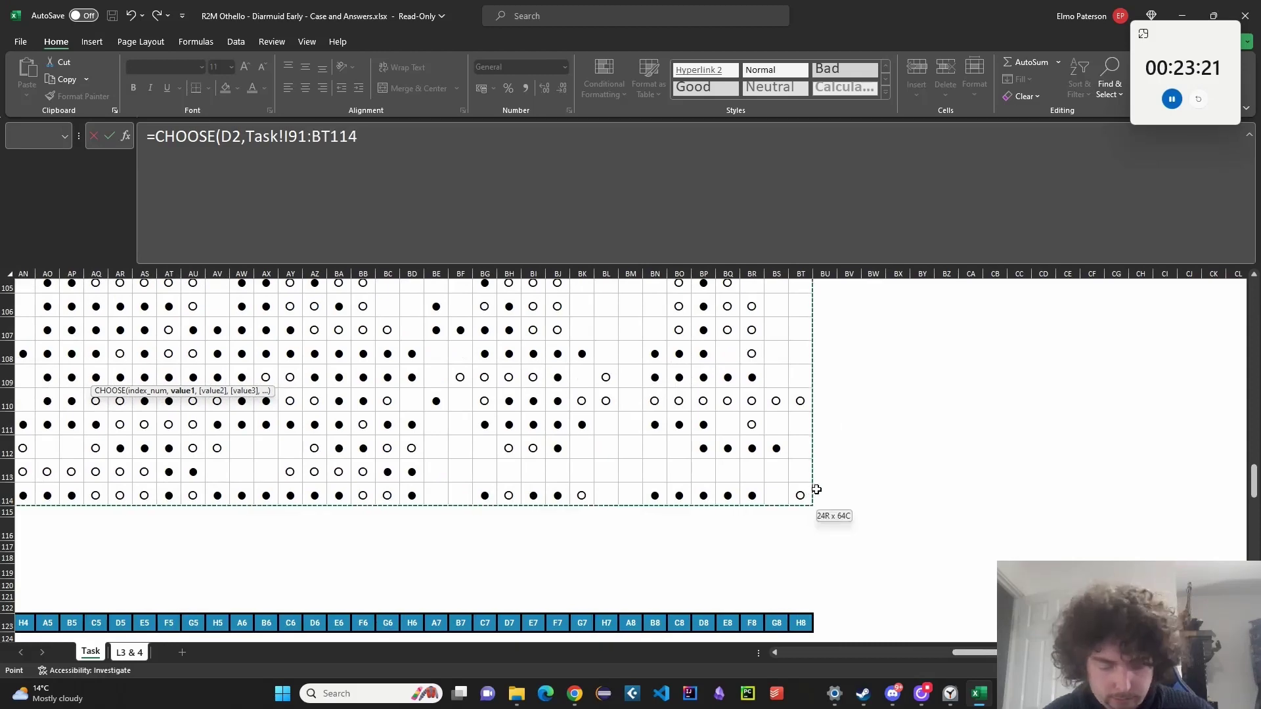
# Add the Level 4 boards Task!I125:BT146 as the second CHOOSE value and enter the formula.
pyautogui.write(',')
pyautogui.scroll(-4, 803, 493)
pyautogui.click(800, 421)
pyautogui.scroll(-7, 760, 540)
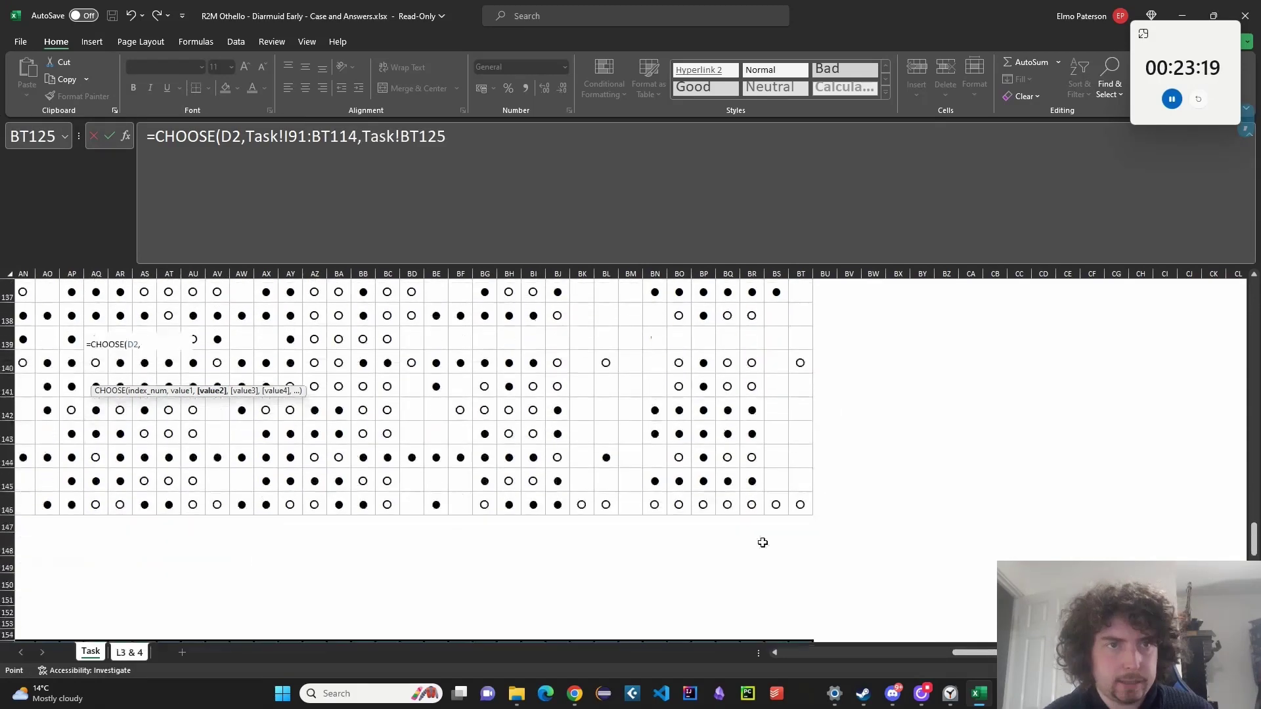
pyautogui.hscroll(-10, 524, 506)
pyautogui.keyDown('shift'); pyautogui.click(393, 506); pyautogui.keyUp('shift')
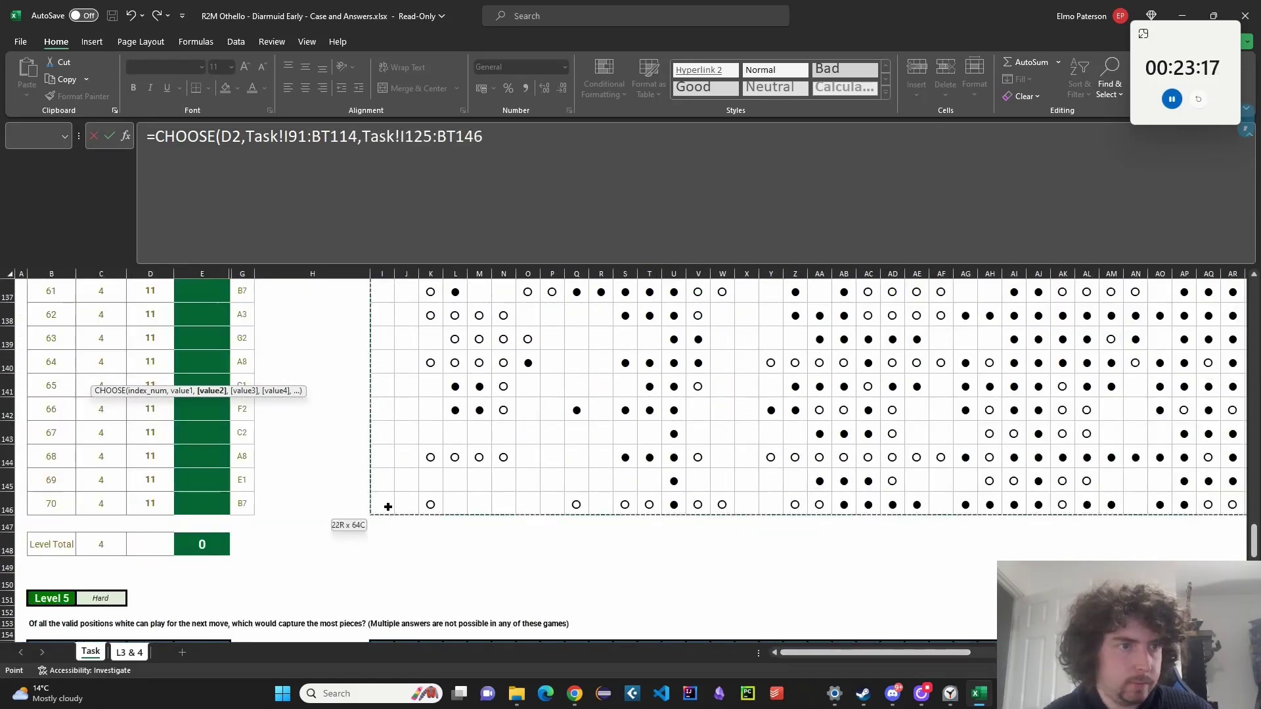
pyautogui.press('Return')
# Wrap the CHOOSE formula in B7 in CHOOSEROWS, with B1 as the row number.
pyautogui.click(114, 375)
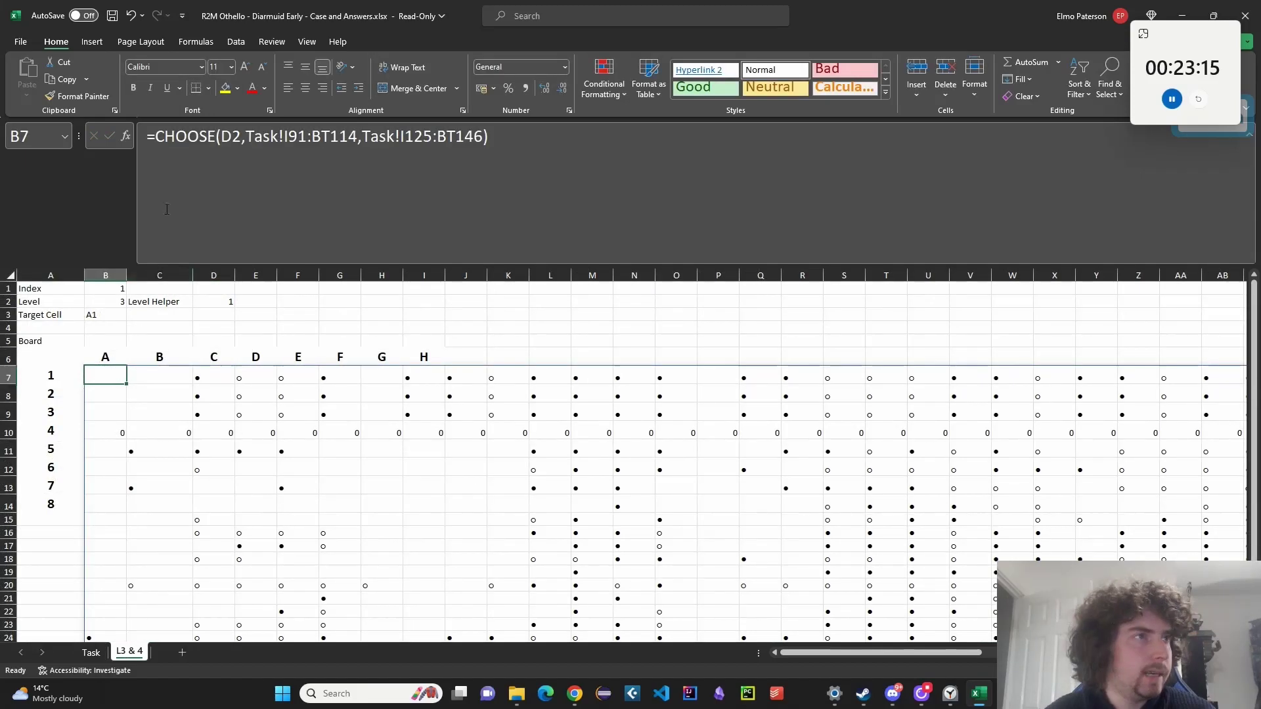
pyautogui.click(157, 151)
pyautogui.write('CHOOSEROWS(CHOOSE(D2')
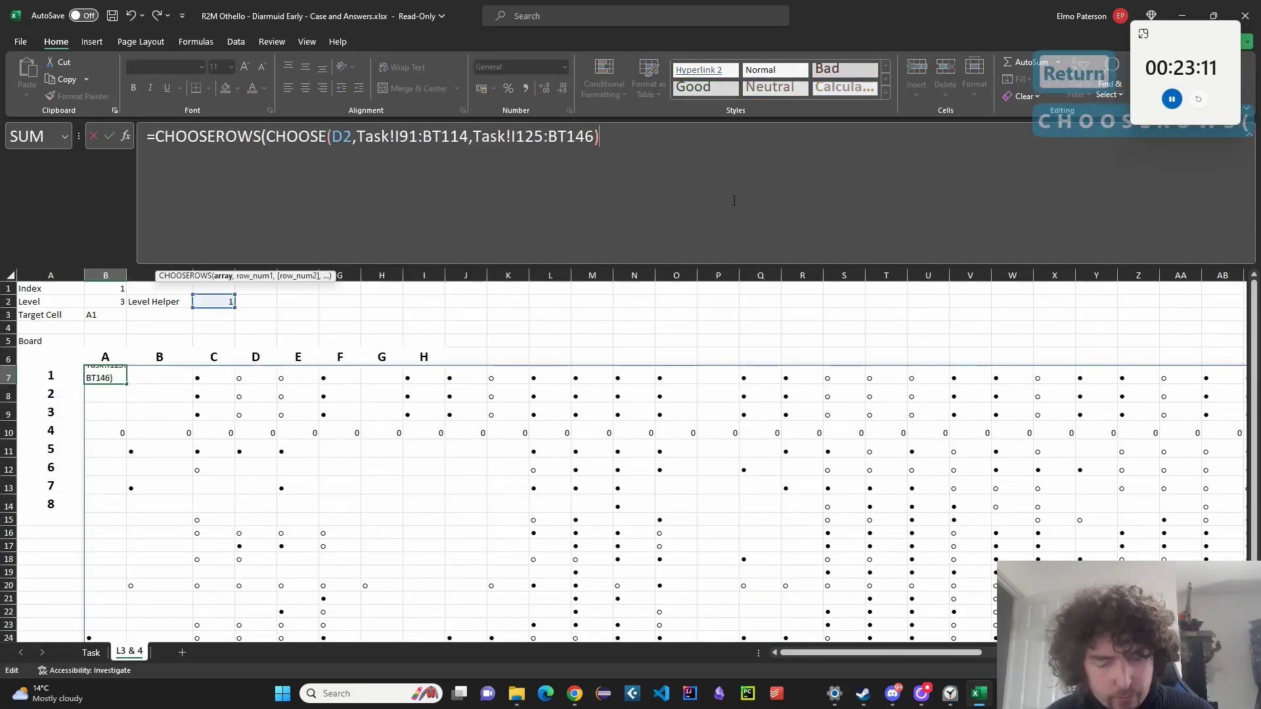
pyautogui.write(',')
pyautogui.click(105, 288)
pyautogui.press('Return')
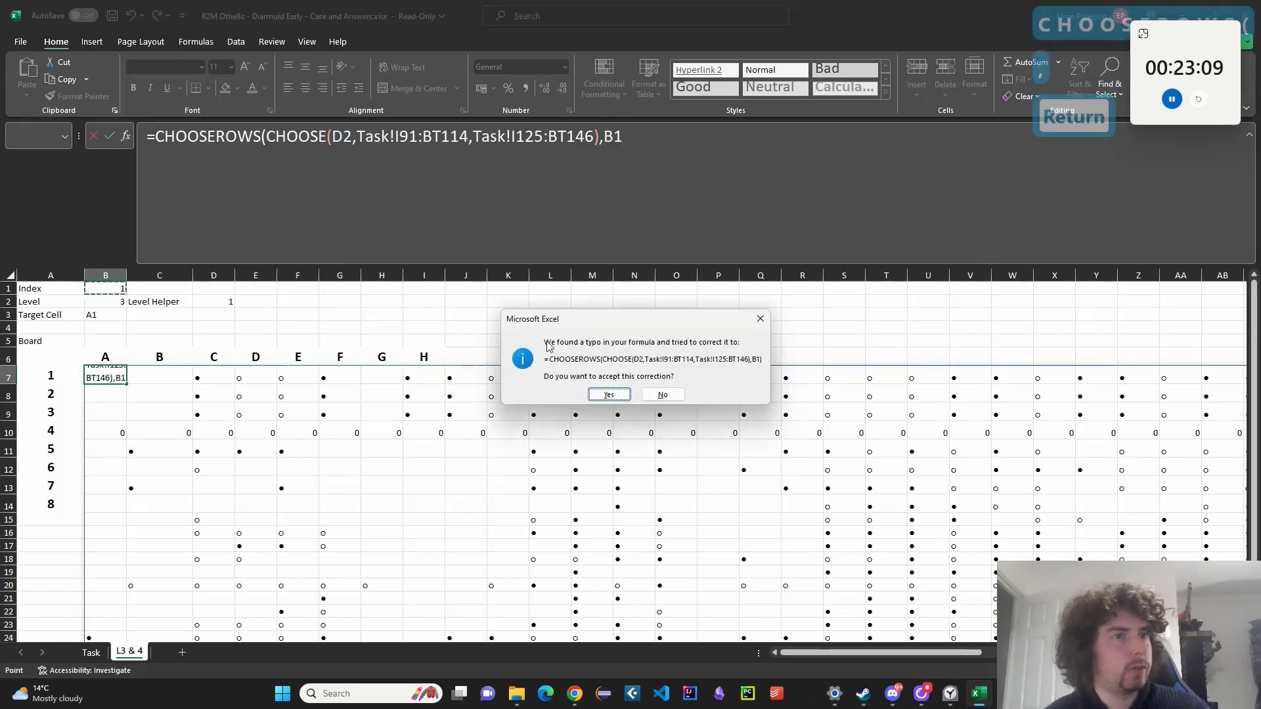
pyautogui.press('Return')
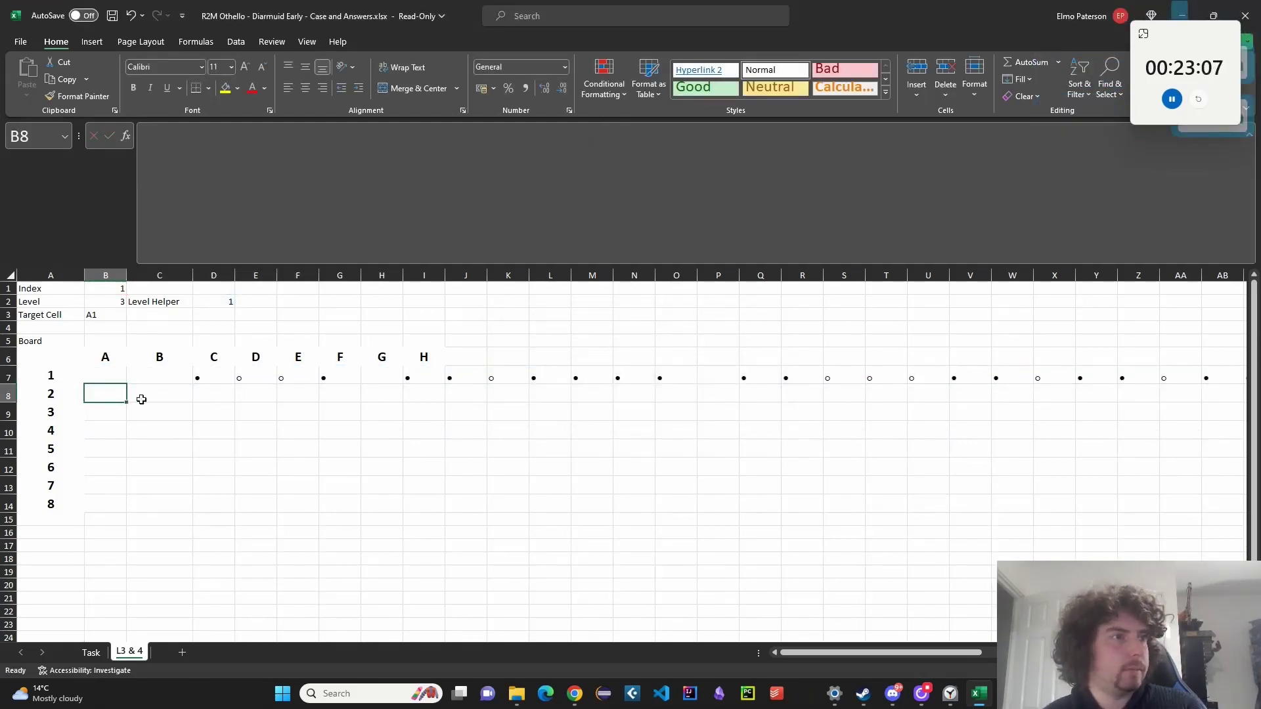
# Wrap the B7 formula in WRAPROWS with a wrap count of 8 to lay the pieces out as a board.
pyautogui.click(102, 373)
pyautogui.click(161, 139)
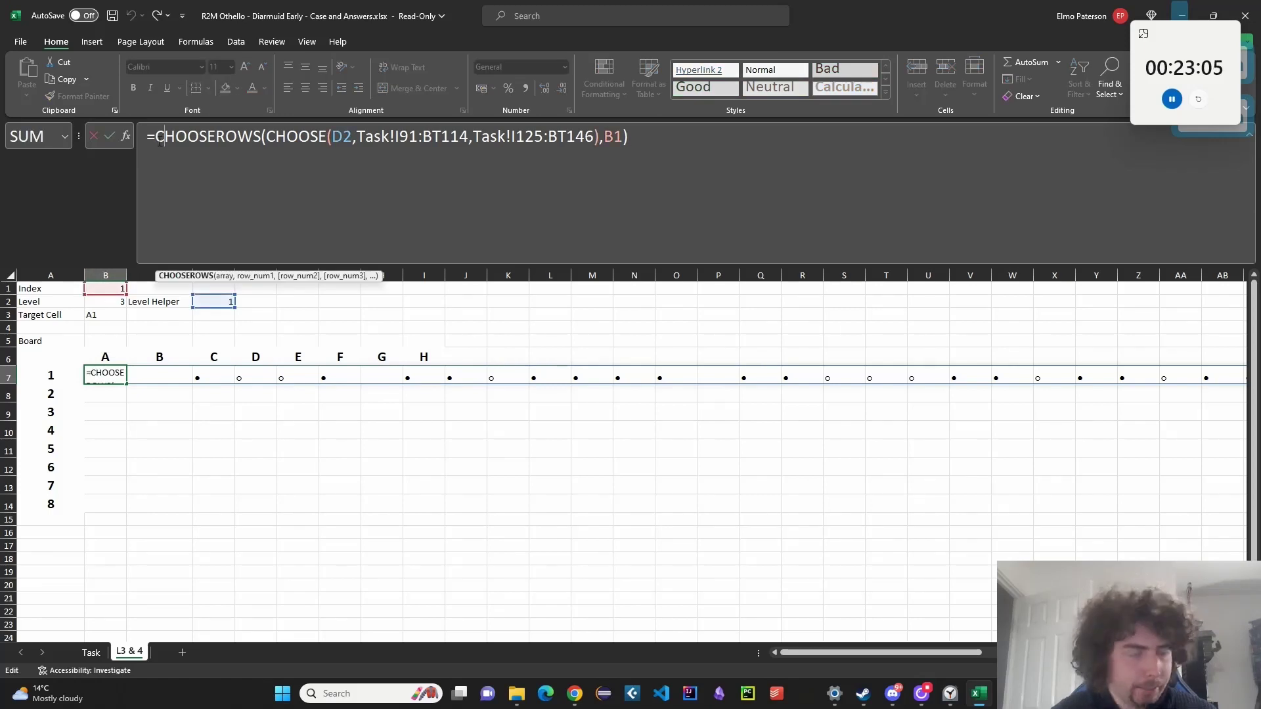
pyautogui.write('WRAPROW')
pyautogui.press('Return')
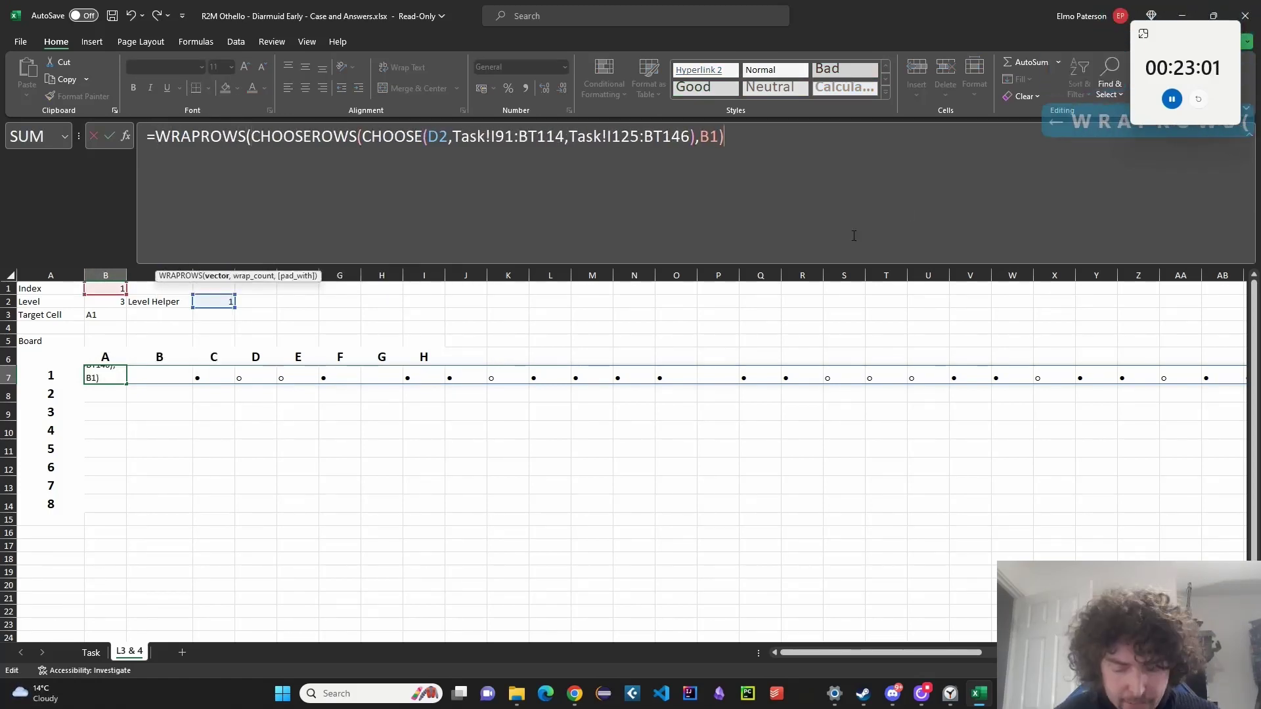
pyautogui.write(',8')
pyautogui.press('Return')
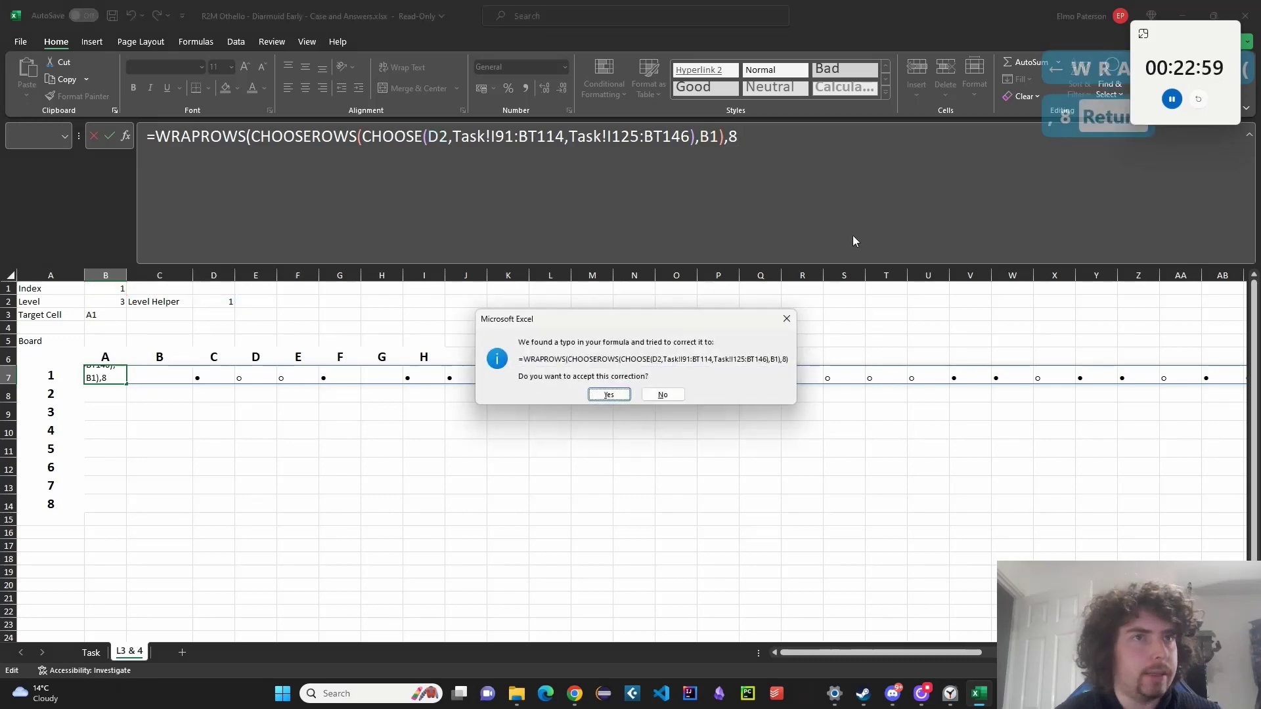
pyautogui.press('Return')
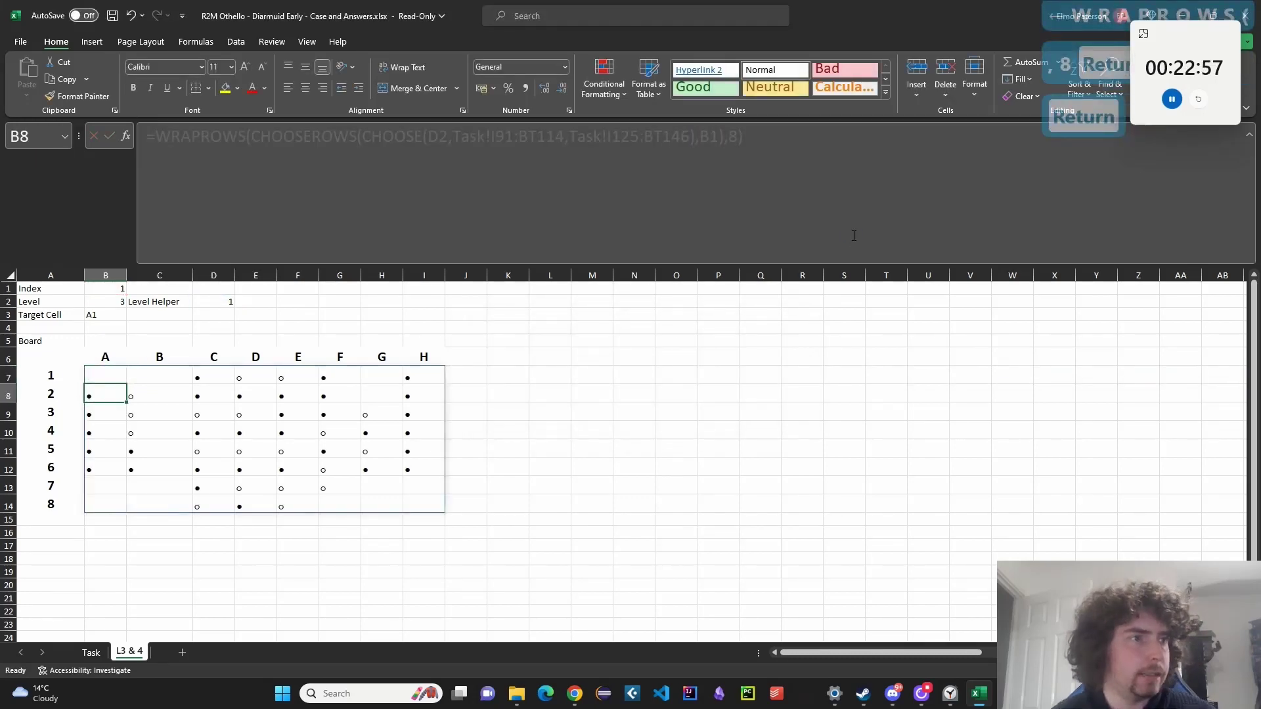
pyautogui.click(550, 520)
# On the Task sheet, copy Example3a's A1 to H1 pieces into T82:AA82.
pyautogui.click(90, 652)
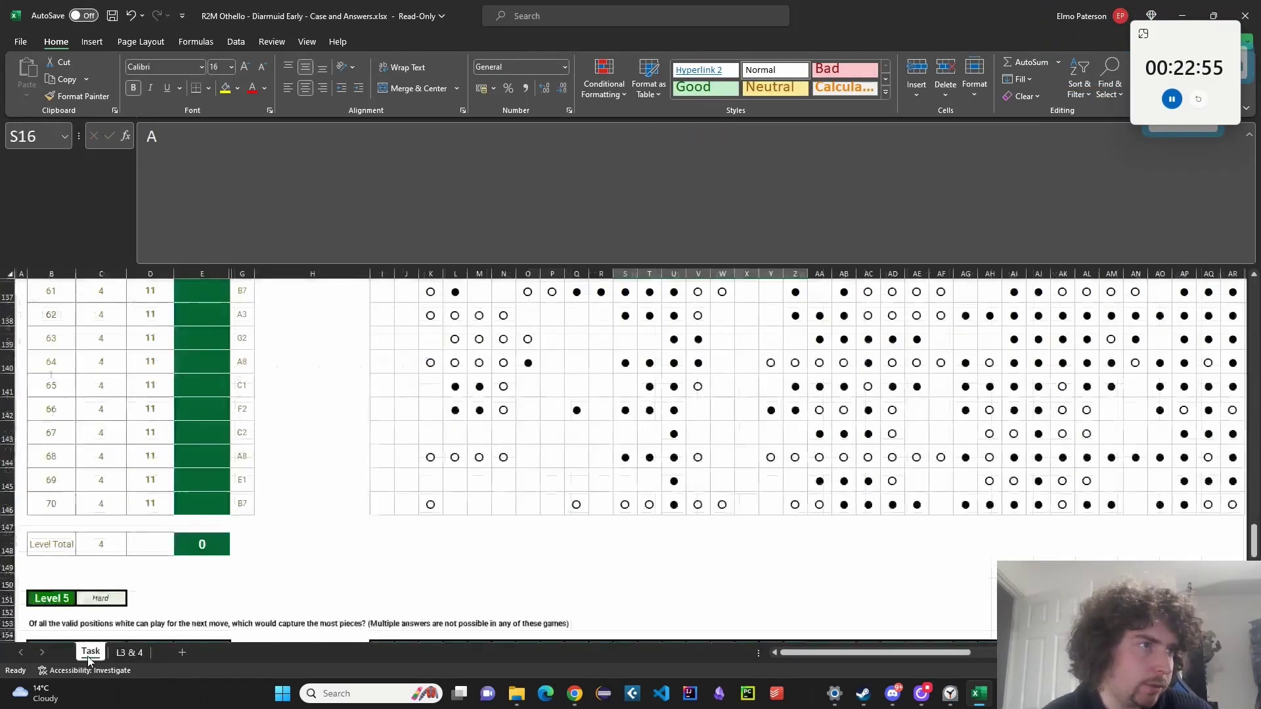
pyautogui.scroll(5, 326, 624)
pyautogui.scroll(15, 439, 588)
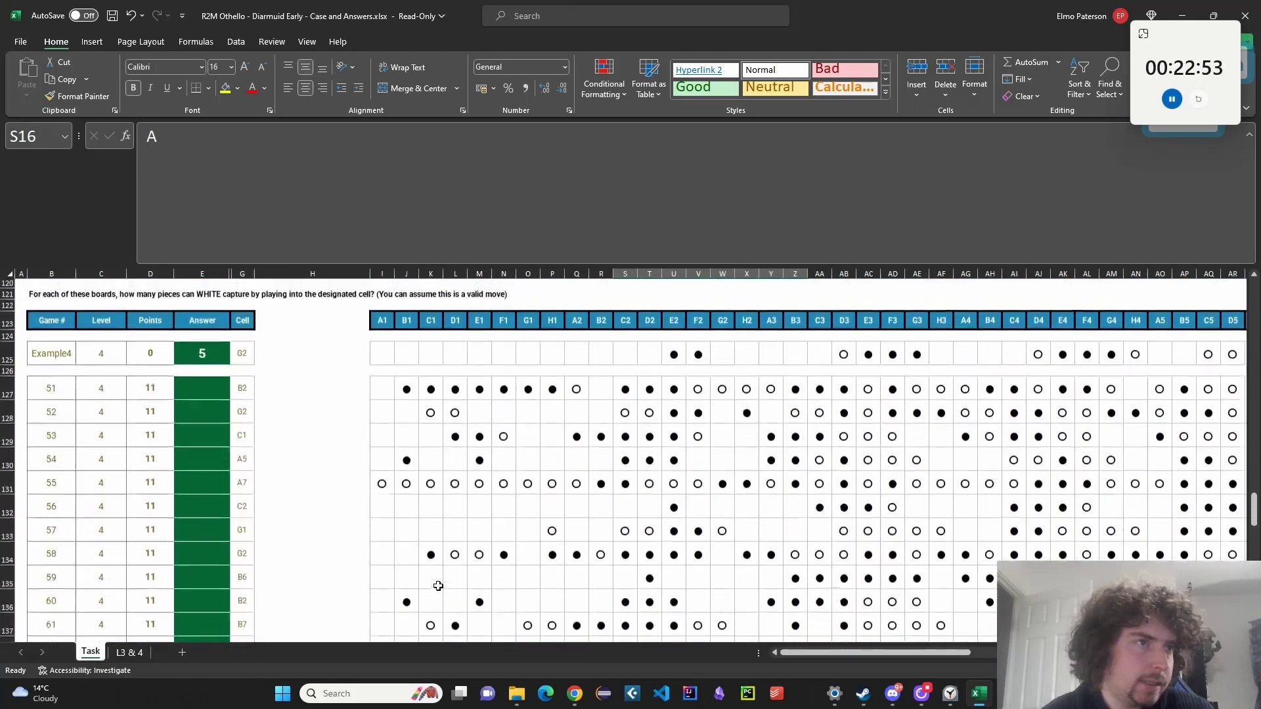
pyautogui.scroll(1, 478, 588)
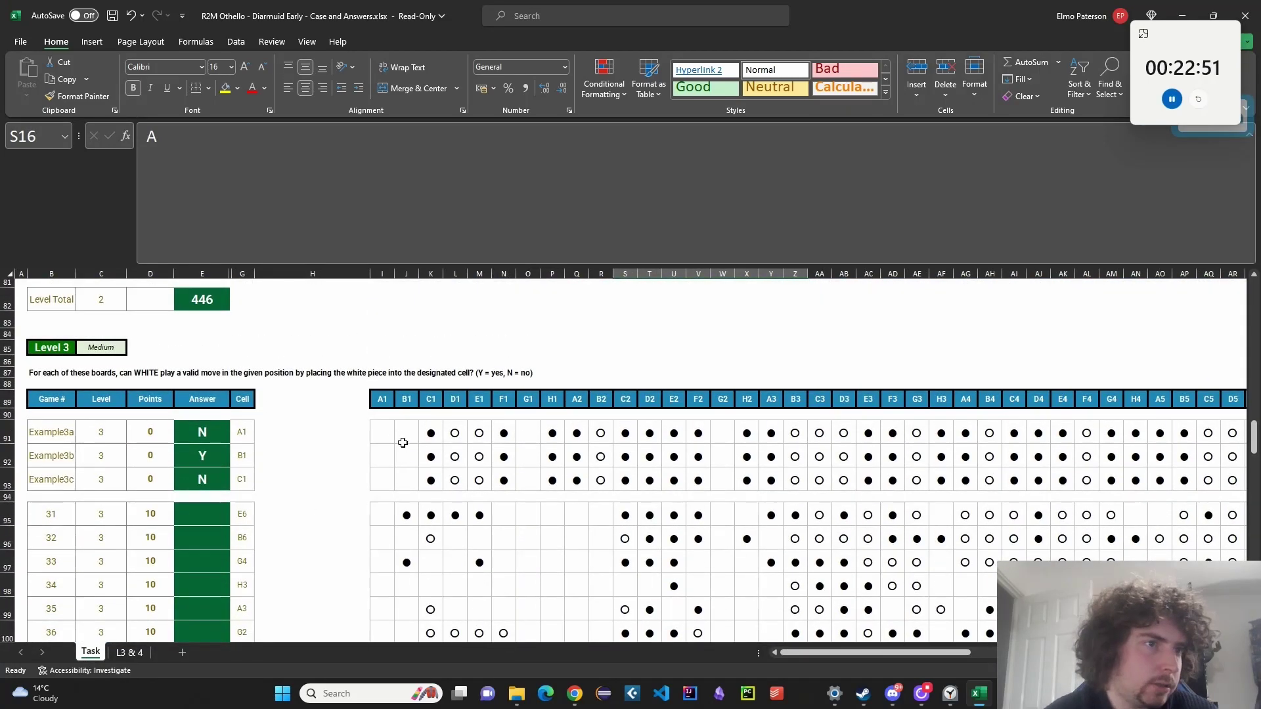
pyautogui.click(405, 433)
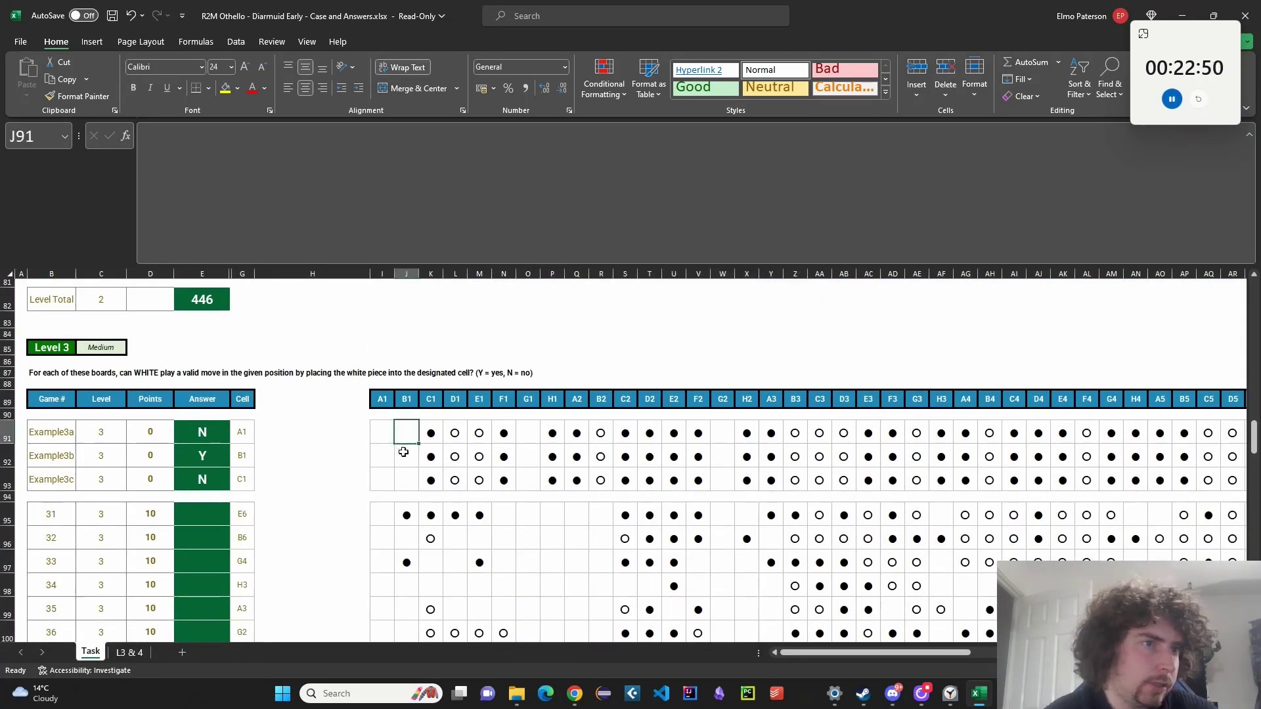
pyautogui.click(435, 435)
pyautogui.moveTo(393, 430); pyautogui.dragTo(755, 435)
pyautogui.hotkey('ctrl', 'c')
pyautogui.click(645, 309)
pyautogui.hotkey('ctrl', 'v')
# Copy Example3a's A2 to H2 pieces into T83:AA83, directly under the first copied row.
pyautogui.hotkey('ctrl', 'c')
pyautogui.click(638, 322)
pyautogui.click(648, 322)
pyautogui.hotkey('ctrl', 'v')
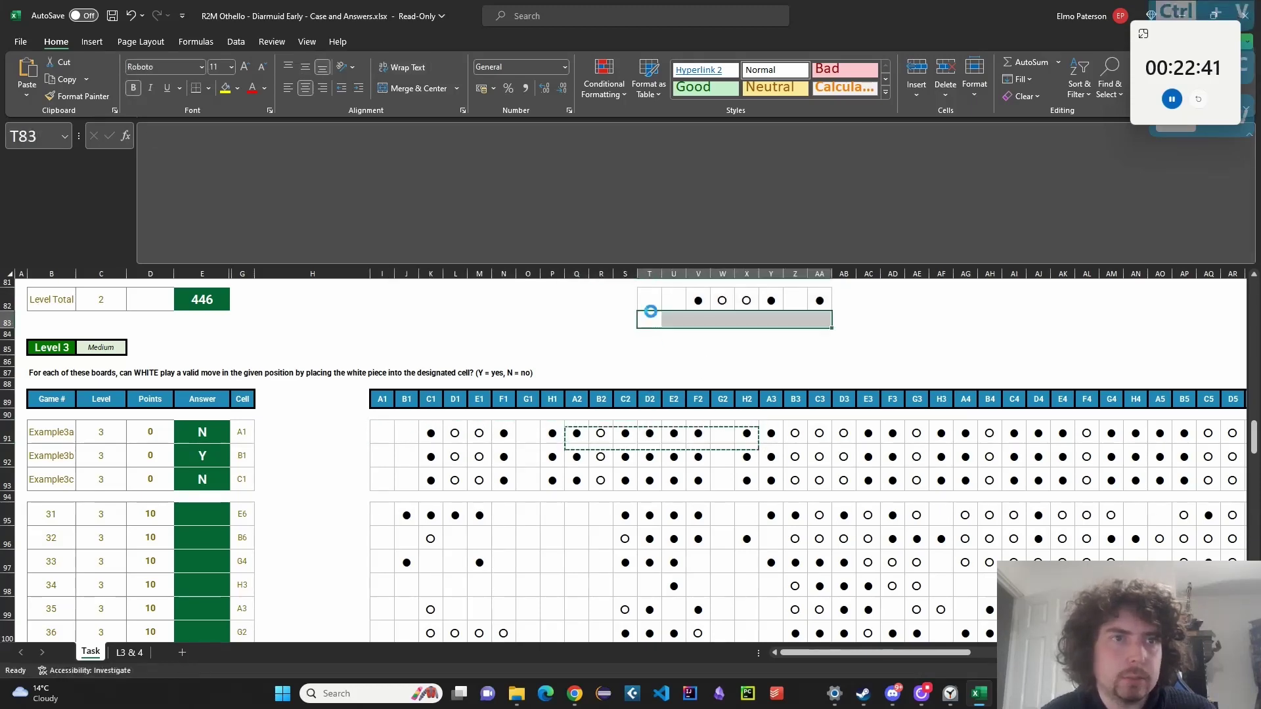
# Paste the two piece rows T82:AA83 into the L3 & 4 sheet at L7.
pyautogui.moveTo(649, 300); pyautogui.dragTo(821, 324)
pyautogui.hotkey('ctrl', 'c')
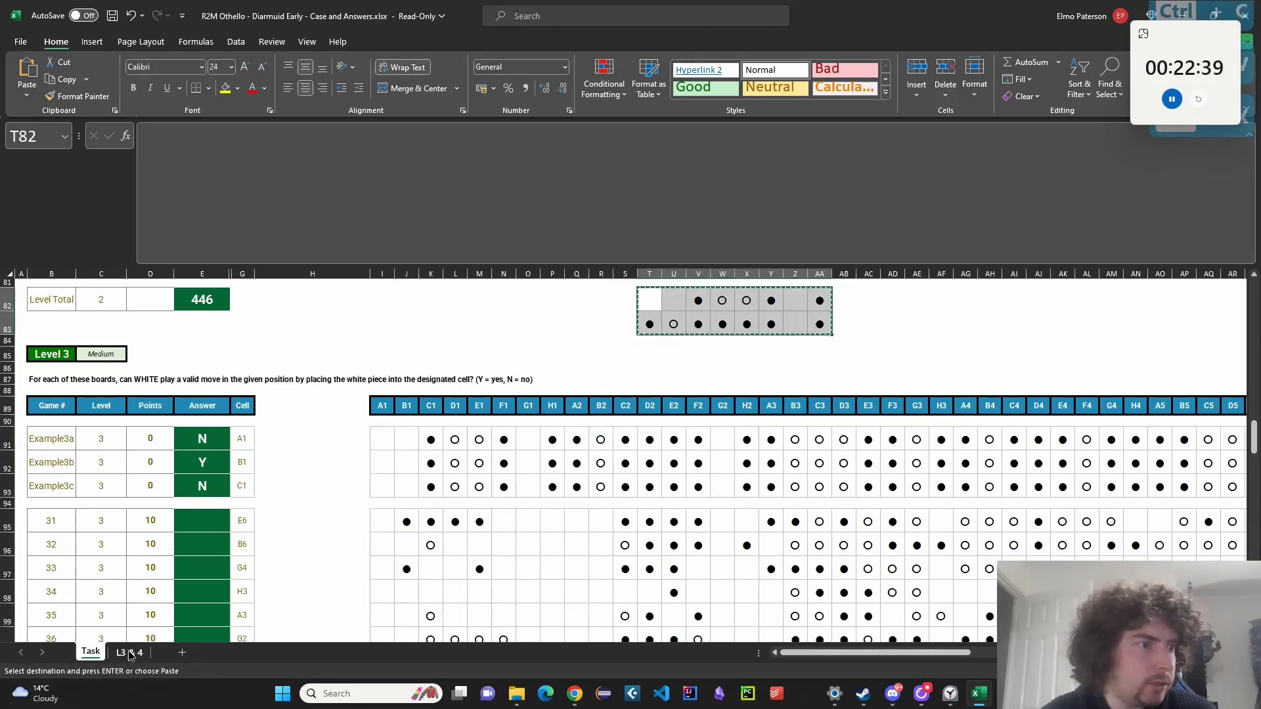
pyautogui.click(129, 652)
pyautogui.click(108, 559)
pyautogui.click(535, 377)
pyautogui.press('Return')
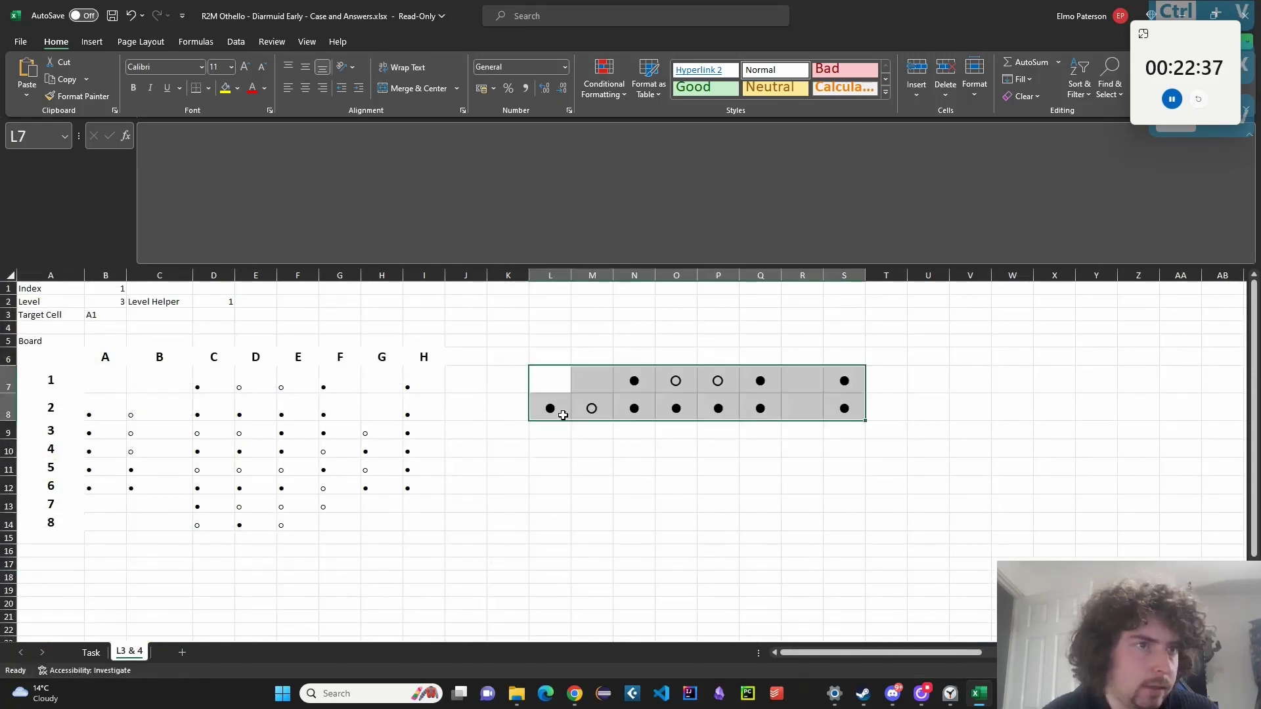
# Compare the first two board rows with the pasted pieces by entering =AND(B7:I8=L7:S8) in L9.
pyautogui.click(563, 430)
pyautogui.write('=')
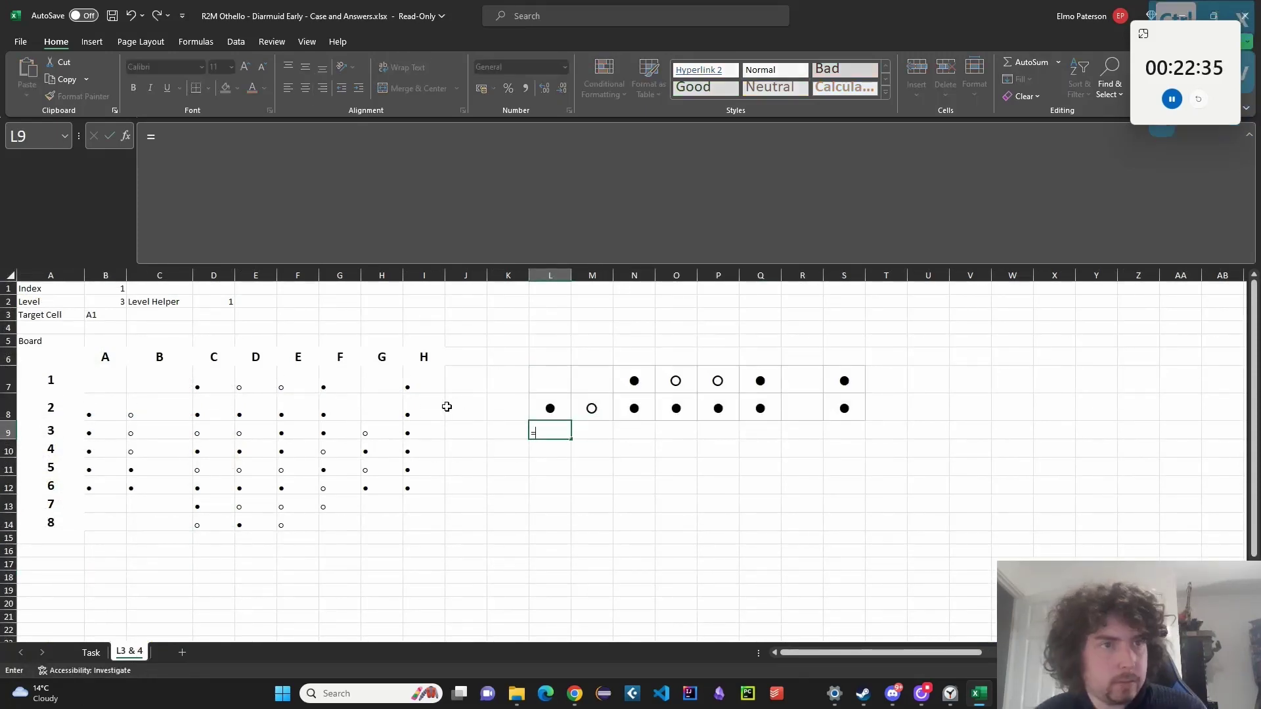
pyautogui.moveTo(111, 382); pyautogui.dragTo(421, 413)
pyautogui.write('=')
pyautogui.moveTo(552, 374); pyautogui.dragTo(834, 411)
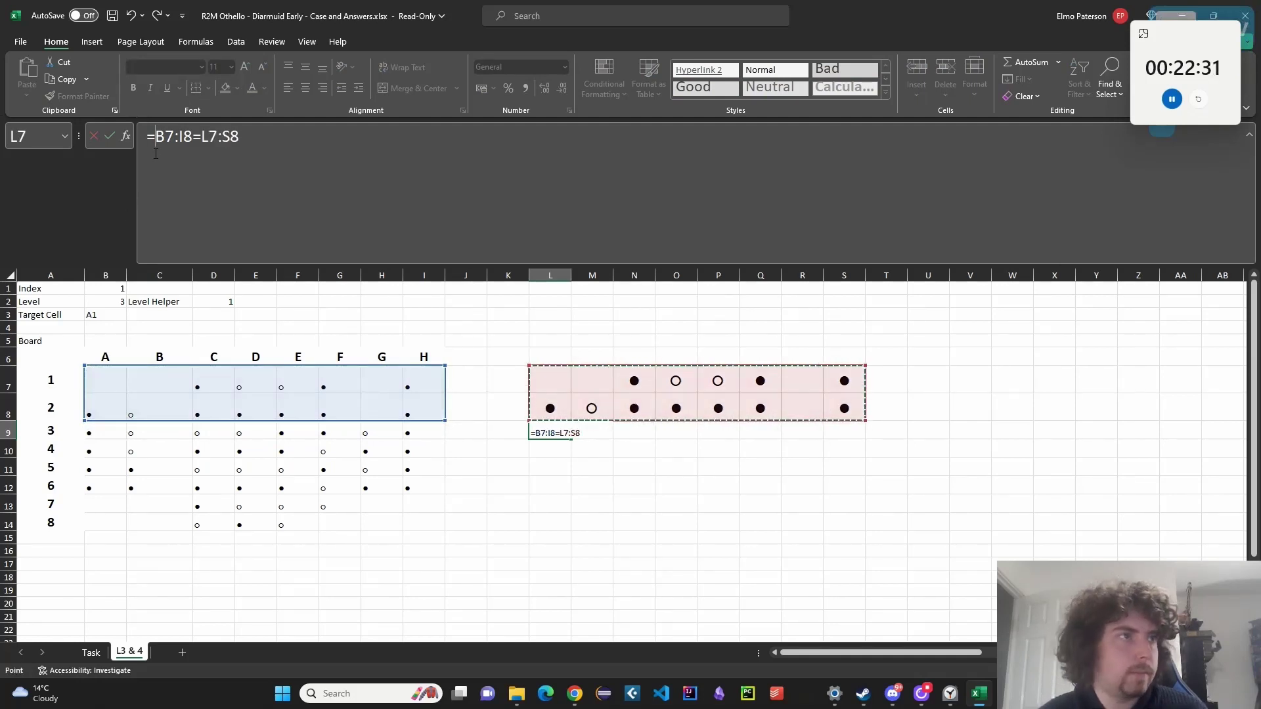
pyautogui.click(152, 184)
pyautogui.write('AND(')
pyautogui.press('Return')
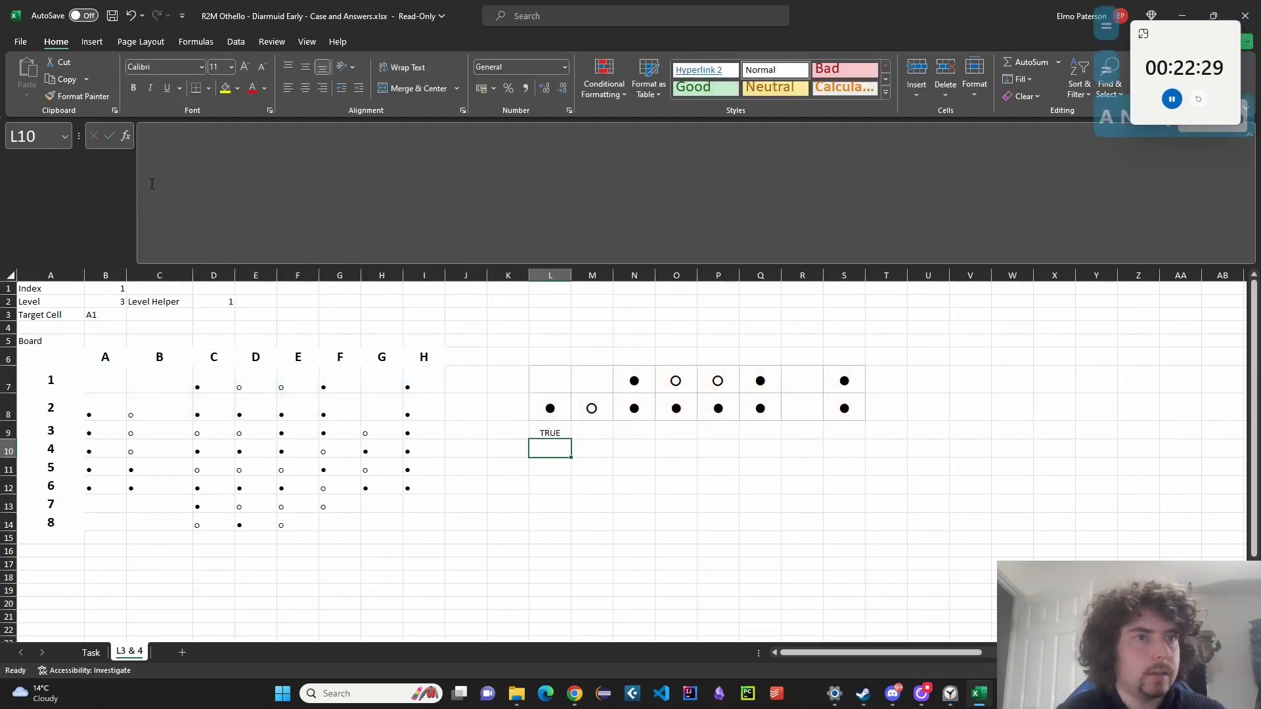
# Clear the pasted comparison rows and the check formula from the cells beside the board, L4:S15.
pyautogui.moveTo(553, 383); pyautogui.dragTo(902, 502)
pyautogui.press('pagedown')
pyautogui.scroll(4, 730, 628)
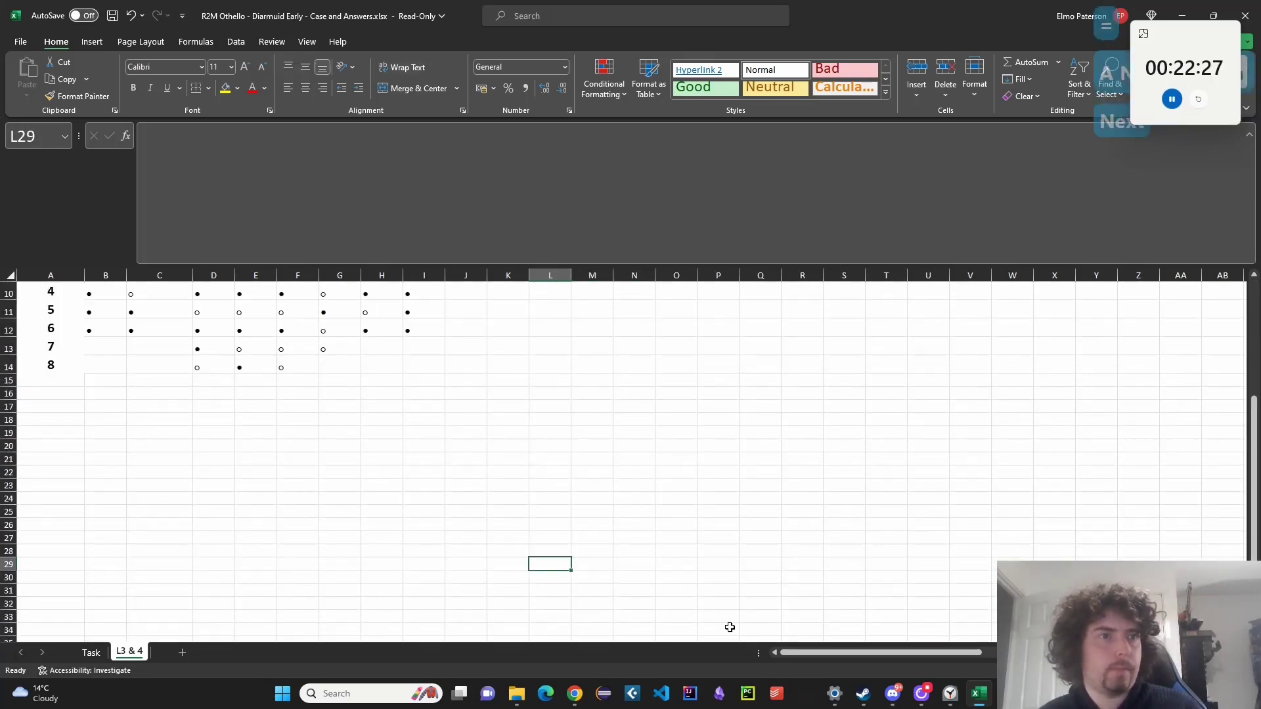
pyautogui.scroll(3, 730, 628)
pyautogui.moveTo(540, 329); pyautogui.dragTo(861, 538)
pyautogui.press('Delete')
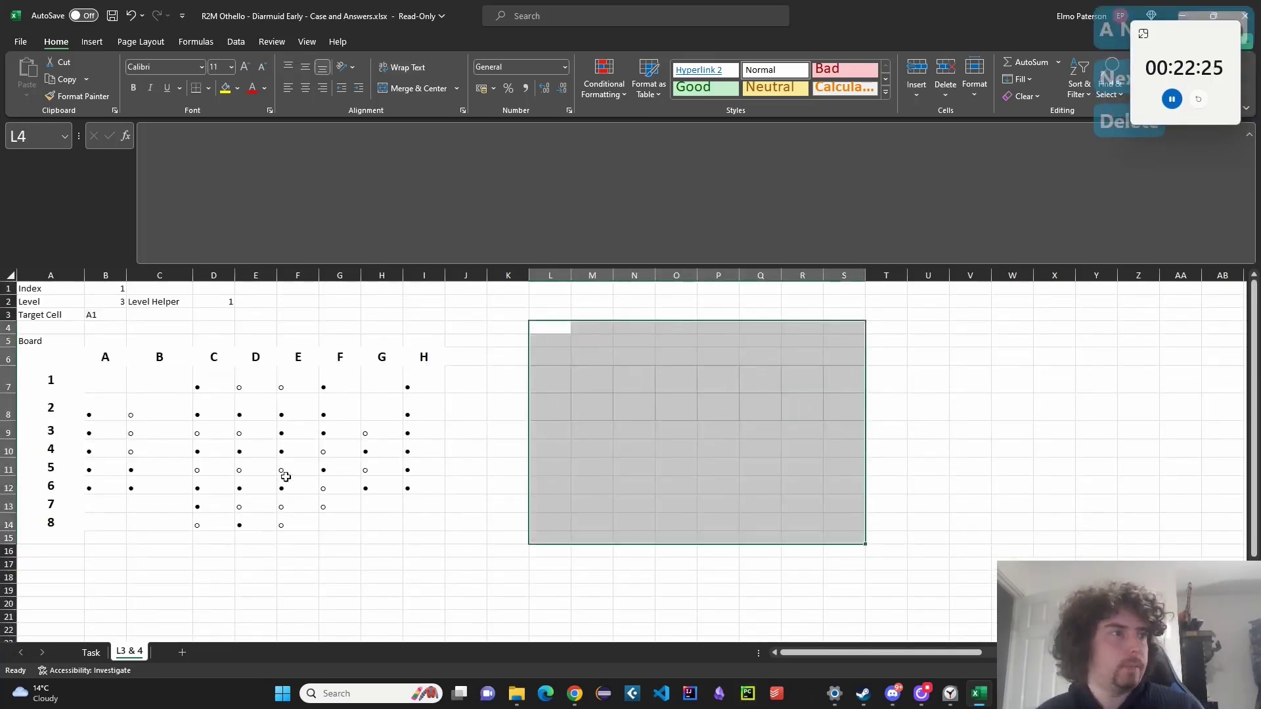
# Apply all borders to the board cells B7:I14.
pyautogui.moveTo(53, 357); pyautogui.dragTo(416, 524)
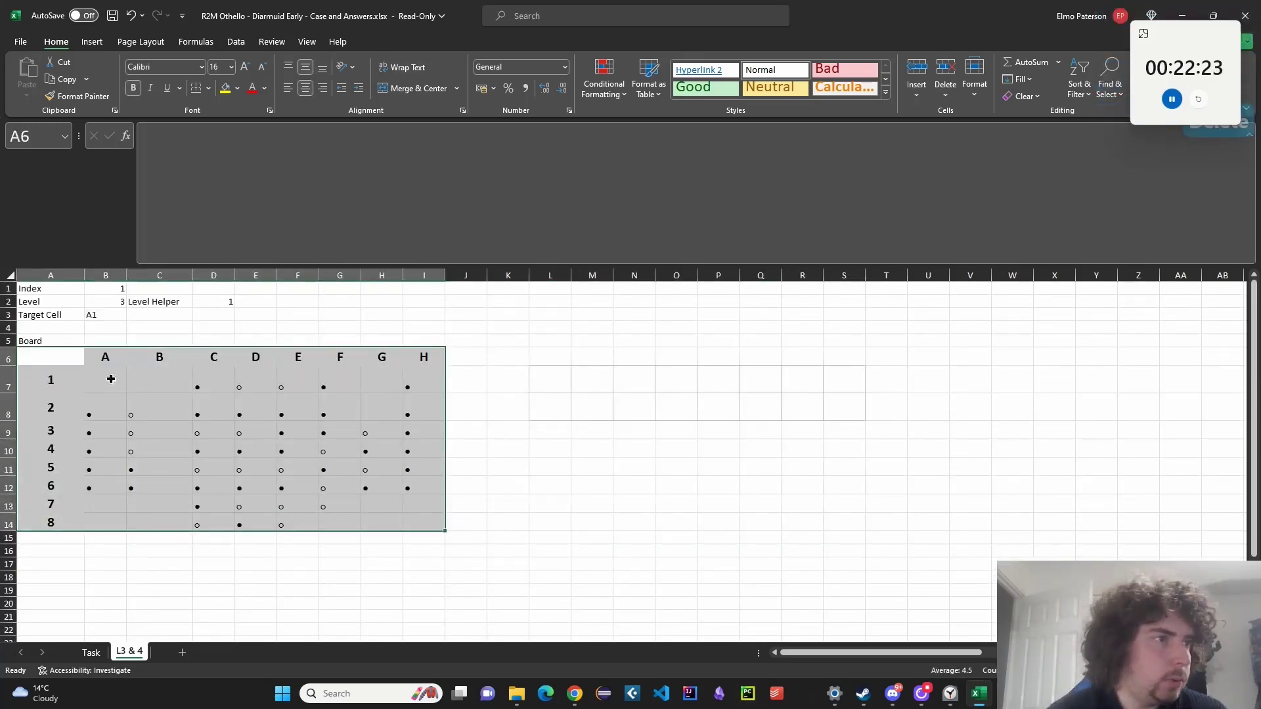
pyautogui.moveTo(111, 379); pyautogui.dragTo(421, 524)
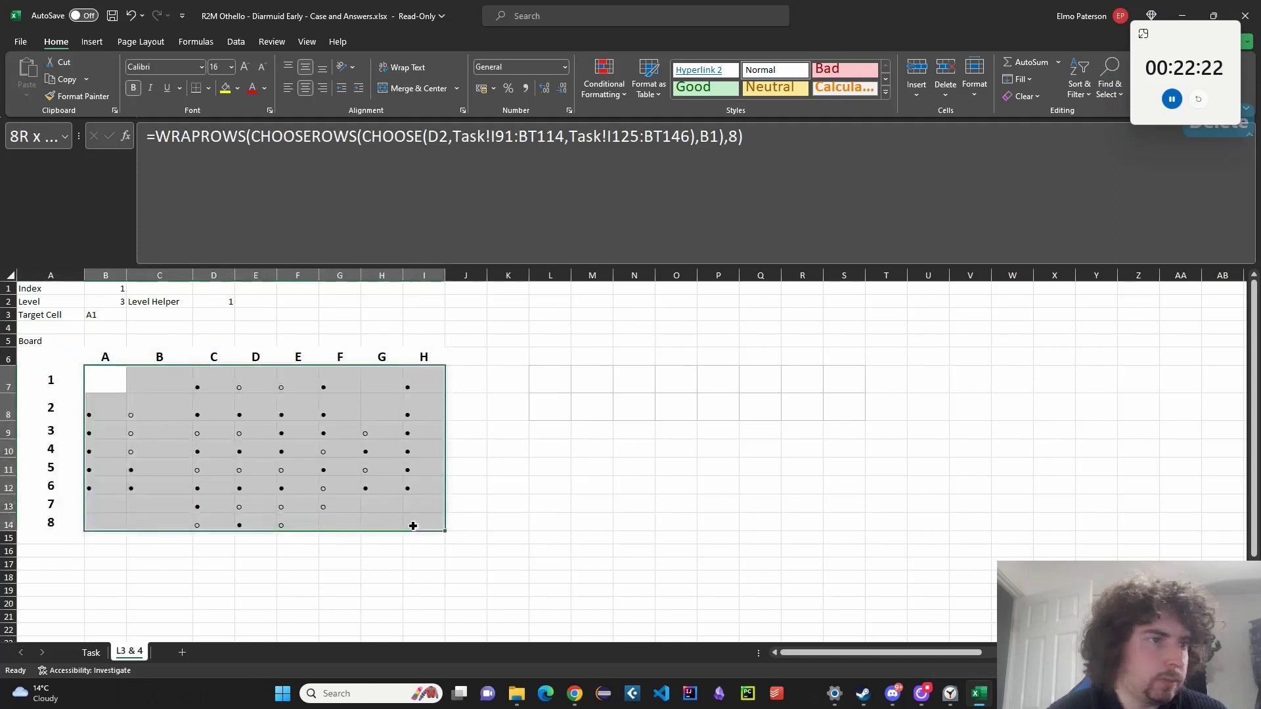
pyautogui.click(210, 88)
pyautogui.click(217, 244)
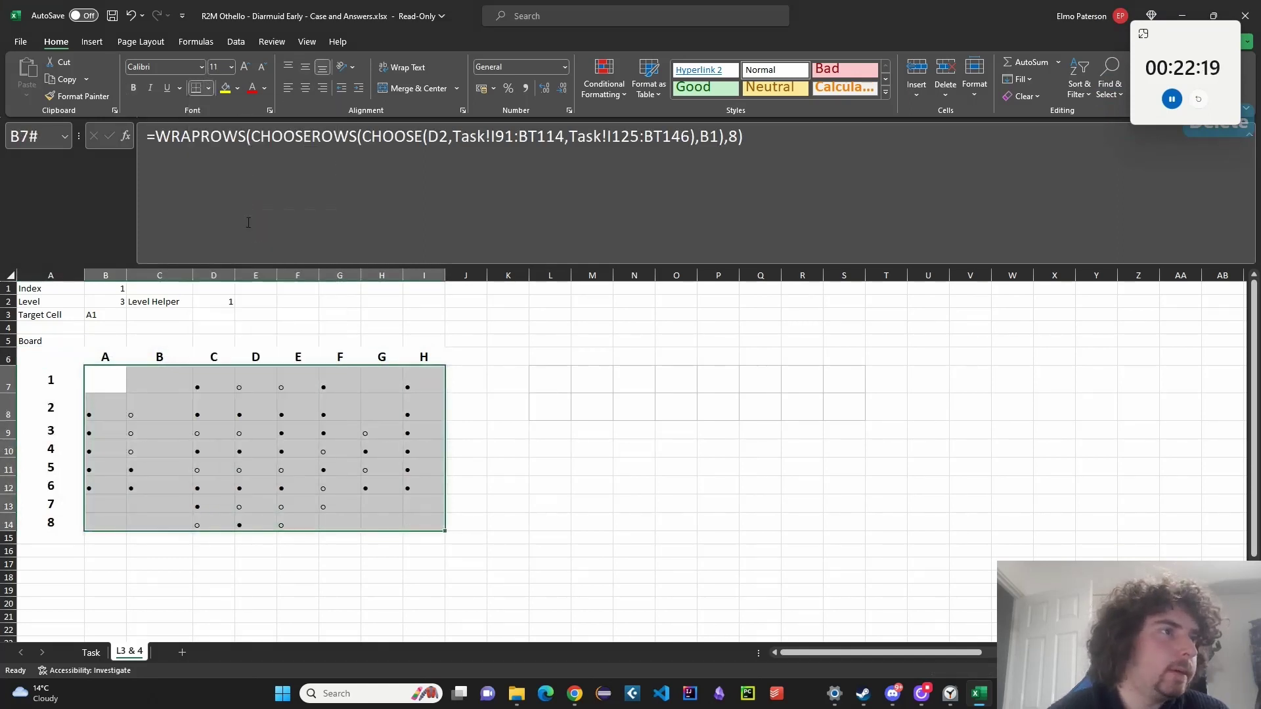
pyautogui.click(325, 306)
# Centre the pieces in board B7:I14 horizontally and increase their font size to 26.
pyautogui.scroll(-1, 331, 301)
pyautogui.moveTo(105, 340); pyautogui.dragTo(426, 488)
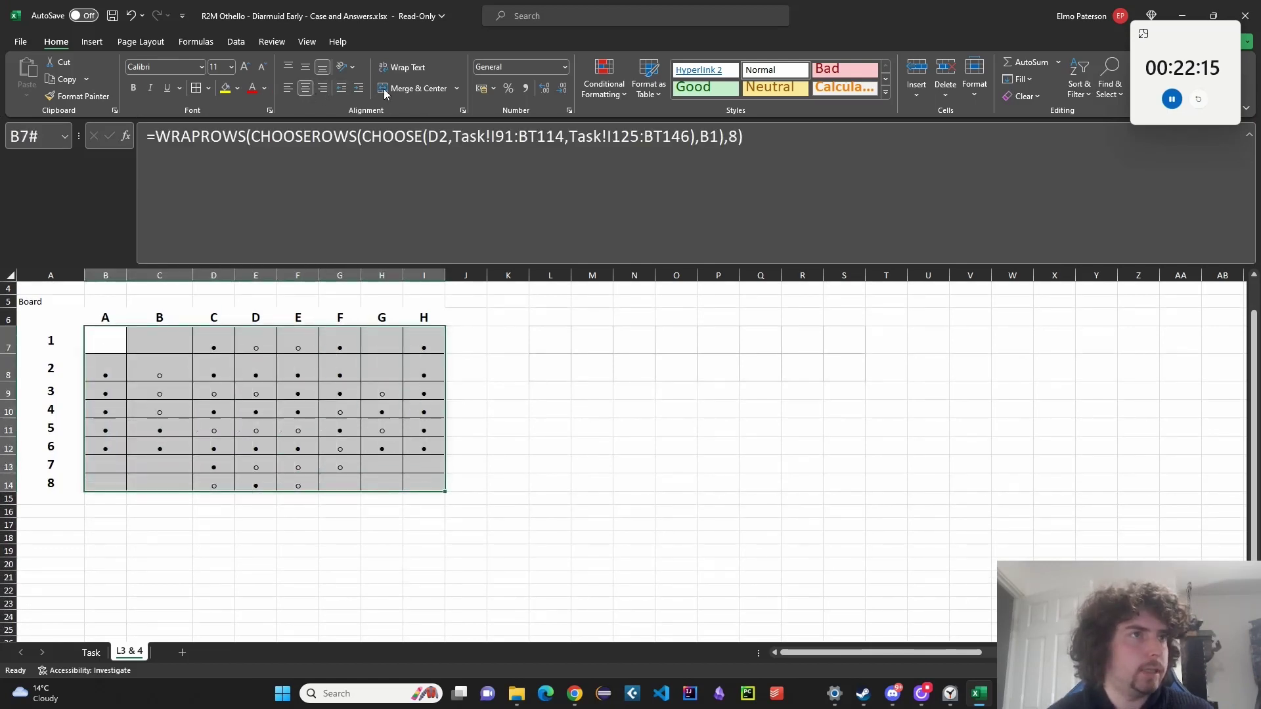
pyautogui.click(243, 67)
pyautogui.click(244, 68)
pyautogui.click(243, 68)
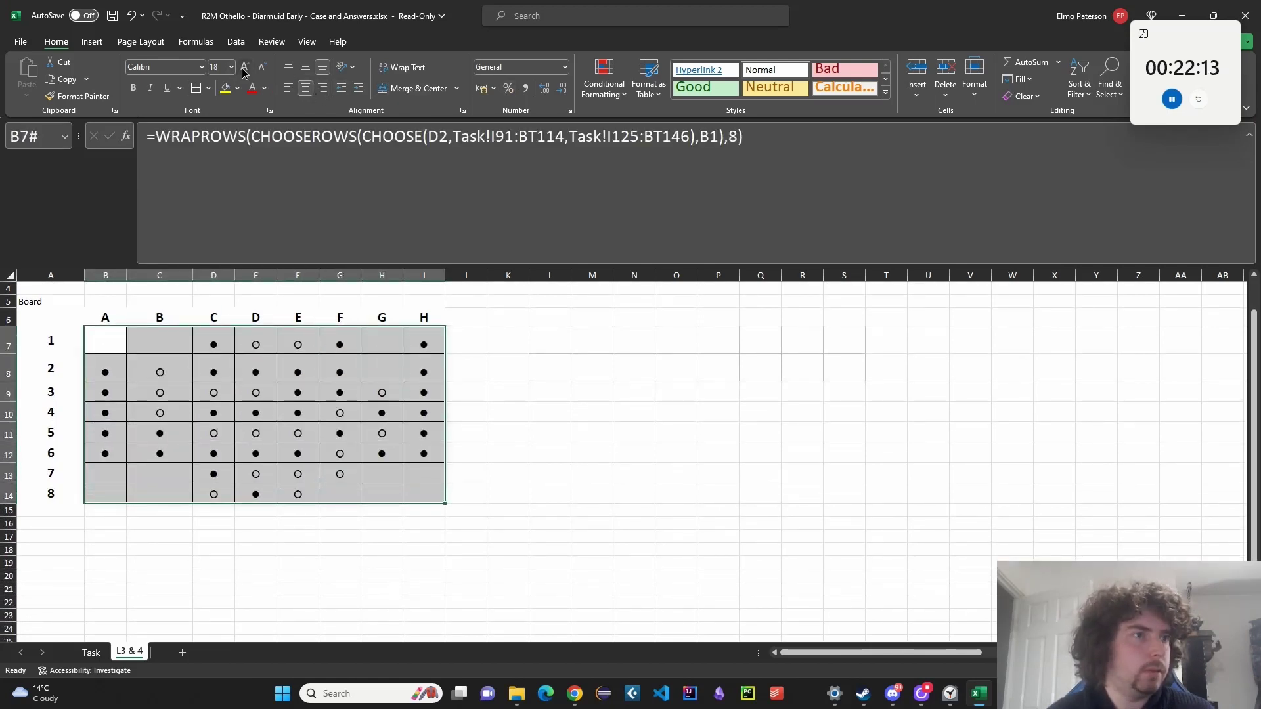
pyautogui.click(243, 69)
pyautogui.click(243, 69)
pyautogui.click(244, 71)
pyautogui.click(243, 69)
pyautogui.click(244, 69)
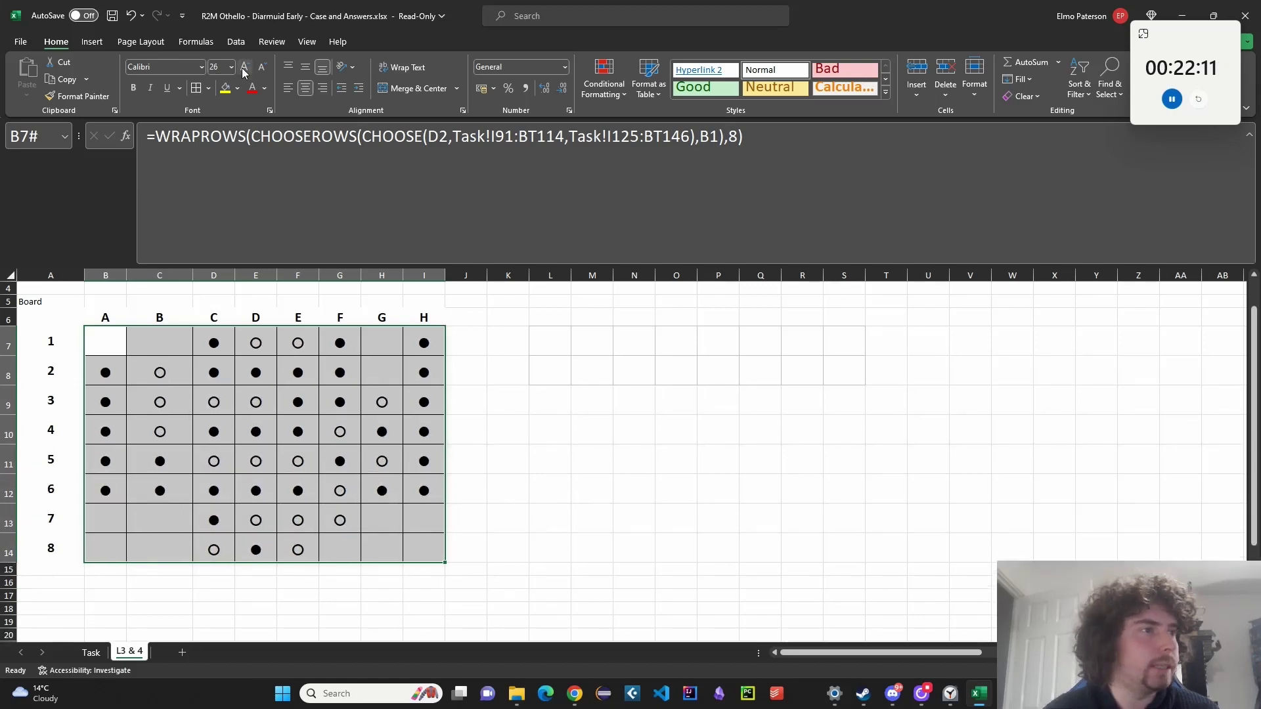
# Look over the formatted board and browse the instructions and question levels on the Task sheet.
pyautogui.click(545, 388)
pyautogui.scroll(-1, 499, 397)
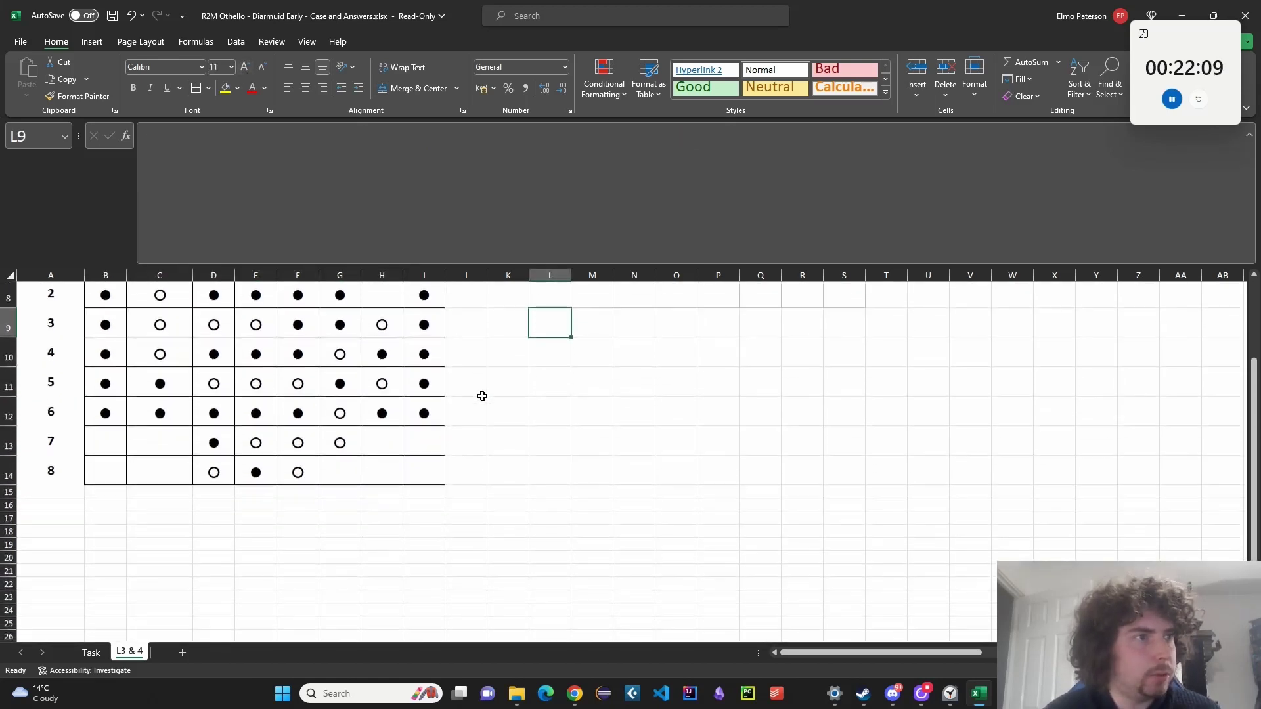
pyautogui.scroll(1, 482, 394)
pyautogui.scroll(1, 476, 401)
pyautogui.scroll(-2, 476, 402)
pyautogui.scroll(2, 475, 401)
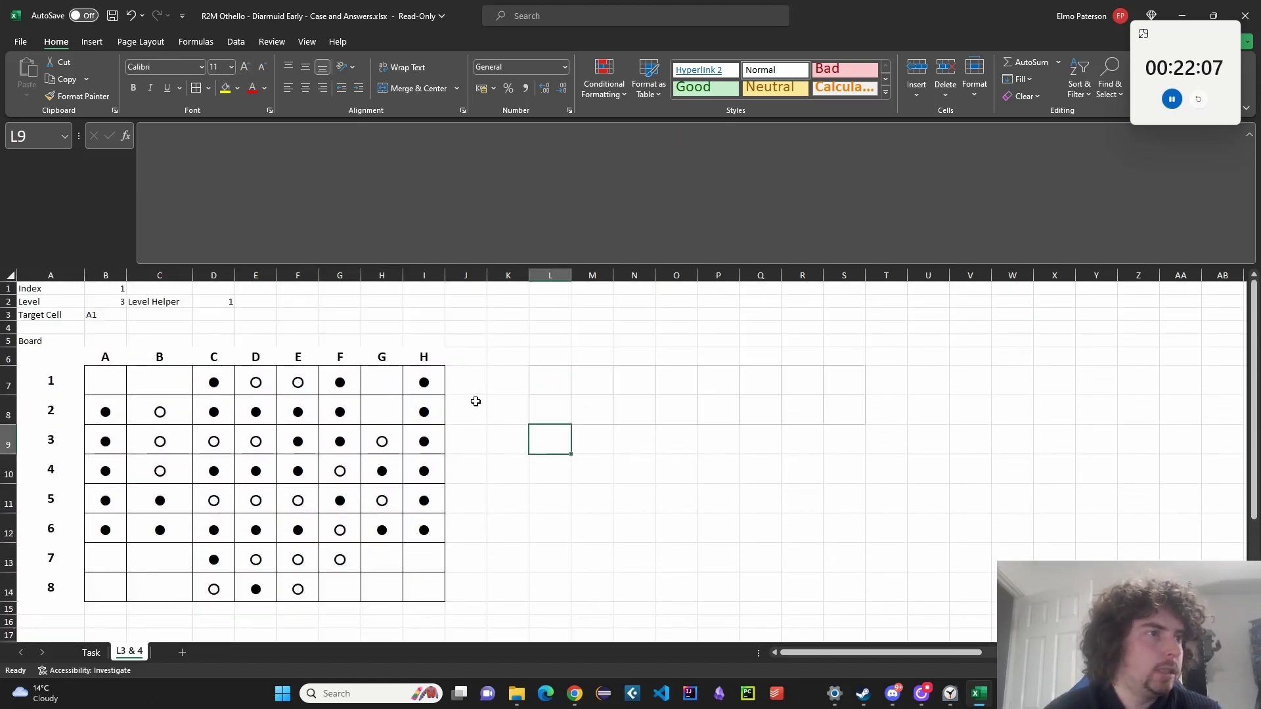
pyautogui.click(91, 652)
pyautogui.scroll(-10, 118, 654)
pyautogui.scroll(5, 138, 654)
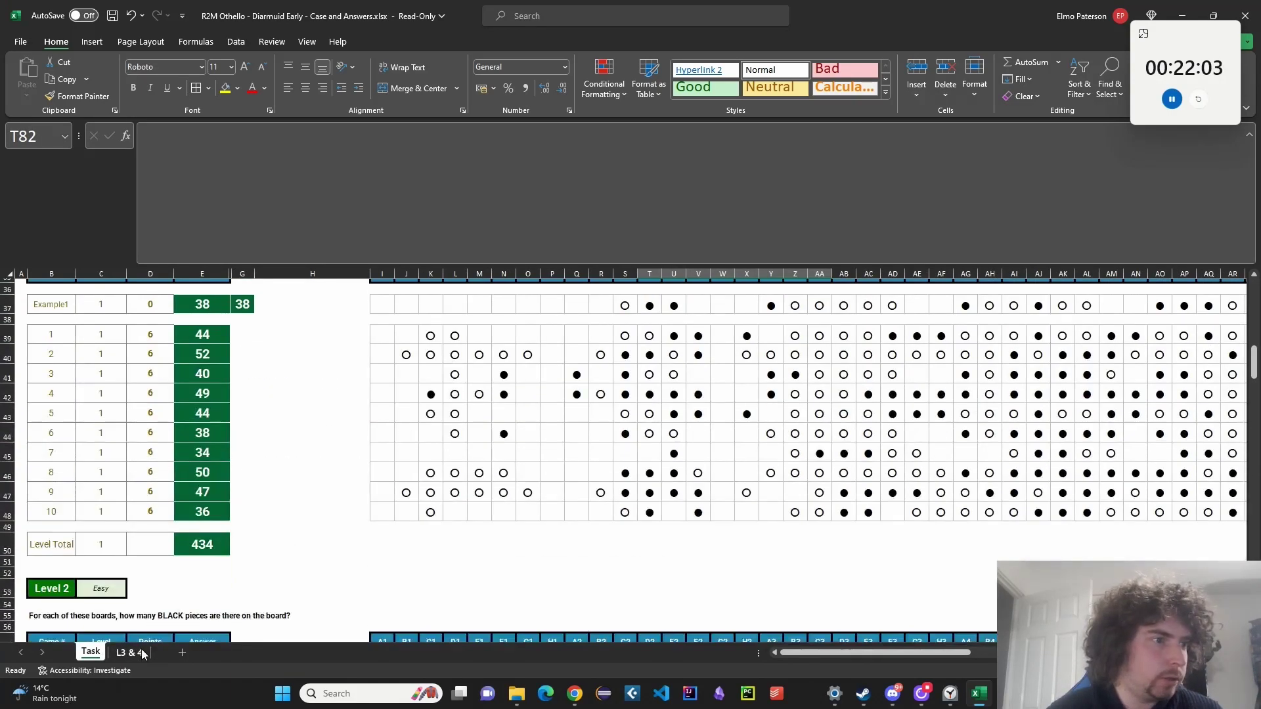
# On the L3 & 4 sheet, enter the note "1. Nothing in space" in L11.
pyautogui.click(143, 654)
pyautogui.click(532, 500)
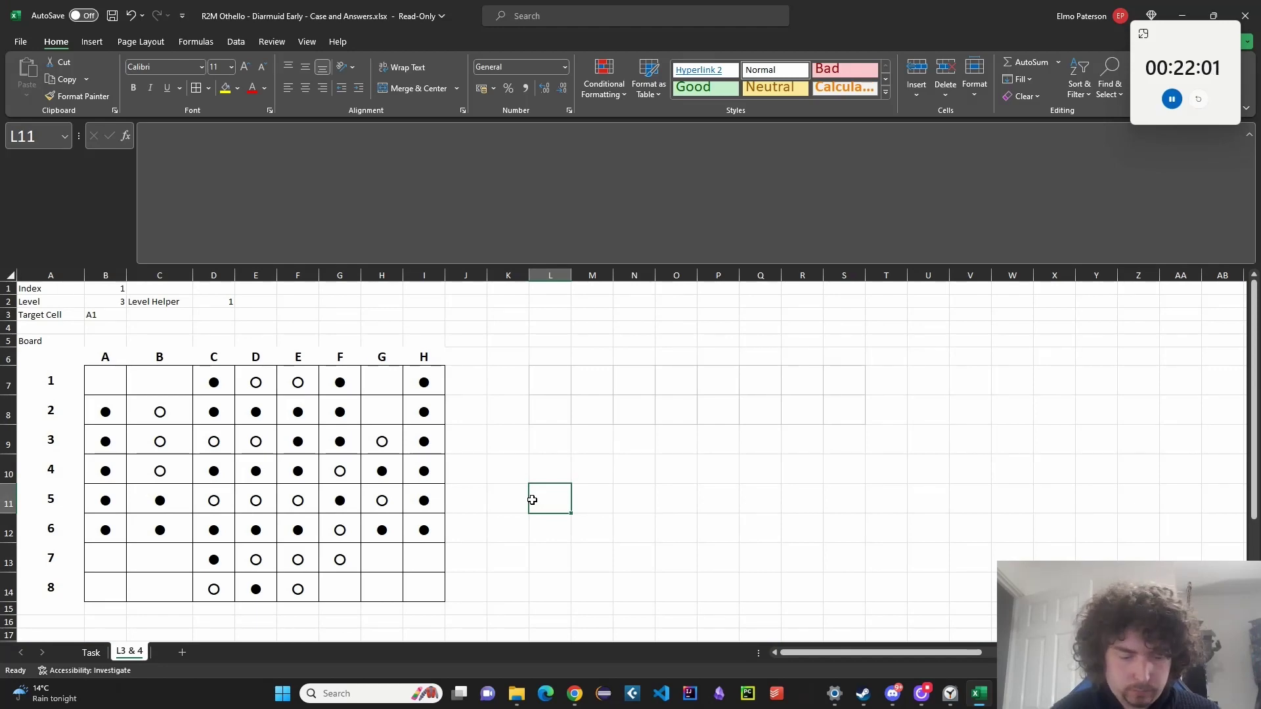
pyautogui.write('1. Nothin')
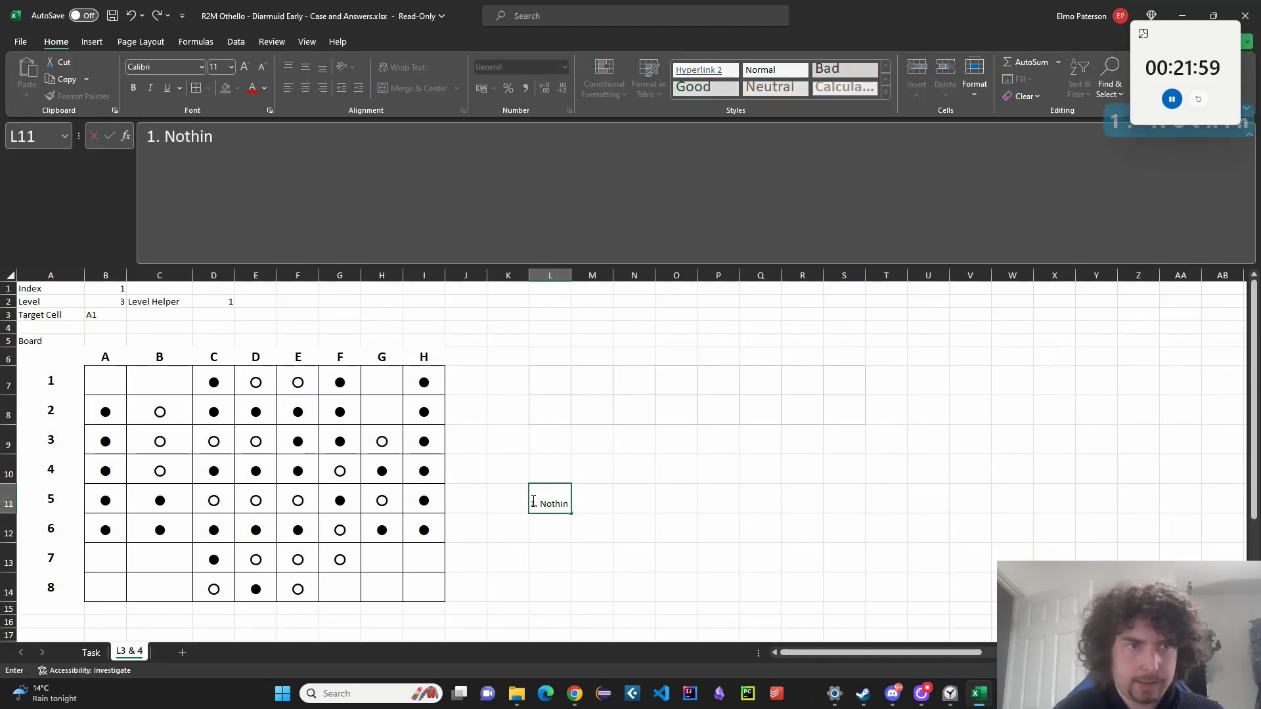
pyautogui.write('g in space')
pyautogui.press('Return')
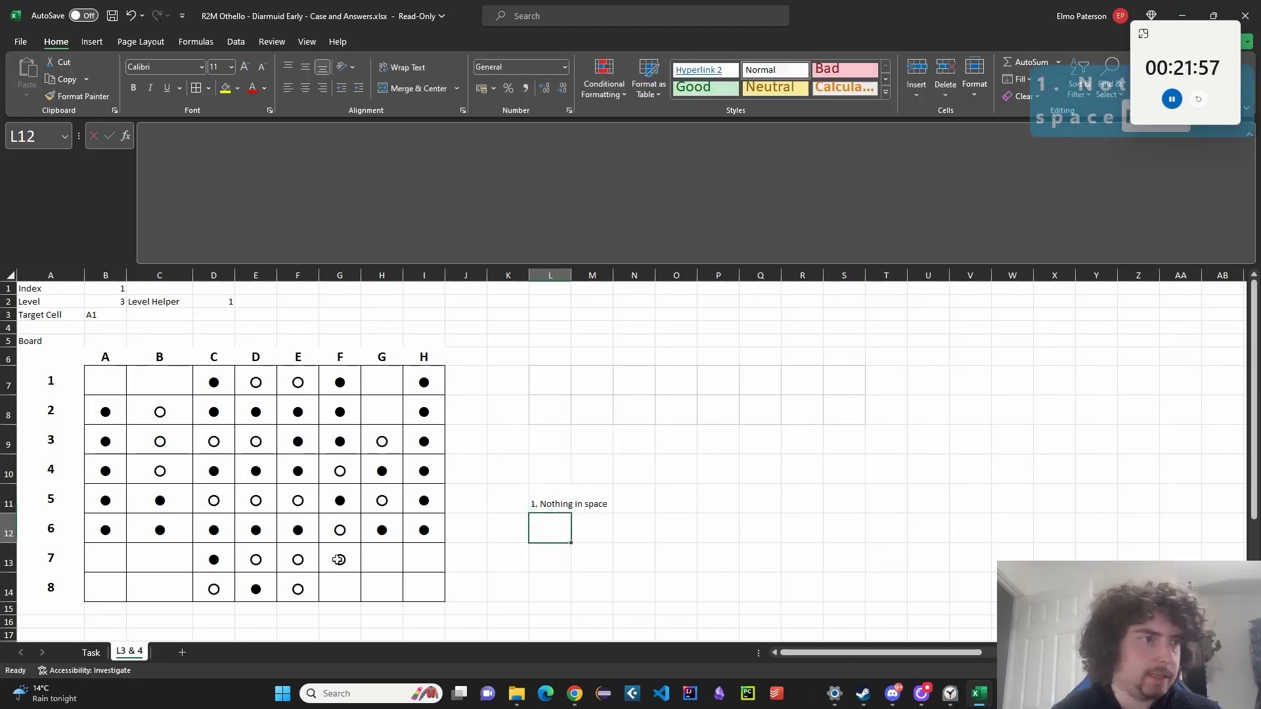
# Copy the second move rule and the after-move sentence from the Task instructions into L12 of L3 & 4, prefixed with "2.".
pyautogui.click(78, 651)
pyautogui.scroll(-3, 115, 437)
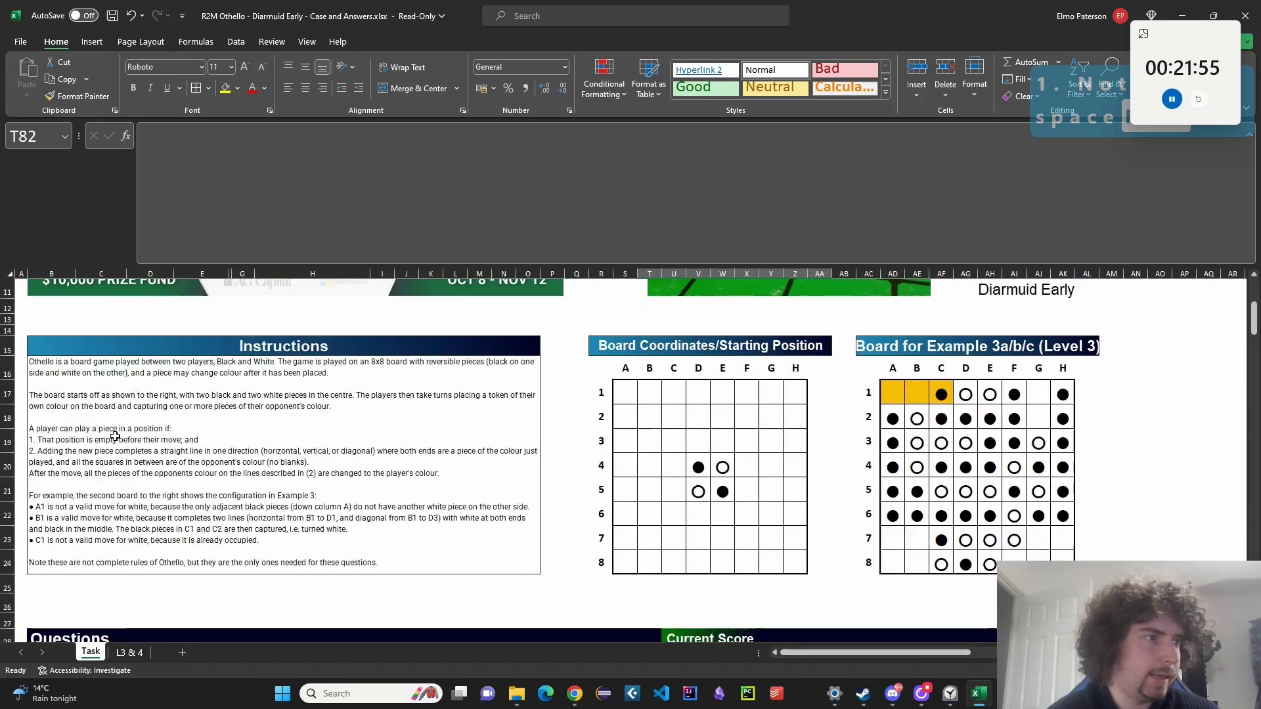
pyautogui.doubleClick(115, 437)
pyautogui.moveTo(36, 451); pyautogui.dragTo(486, 485)
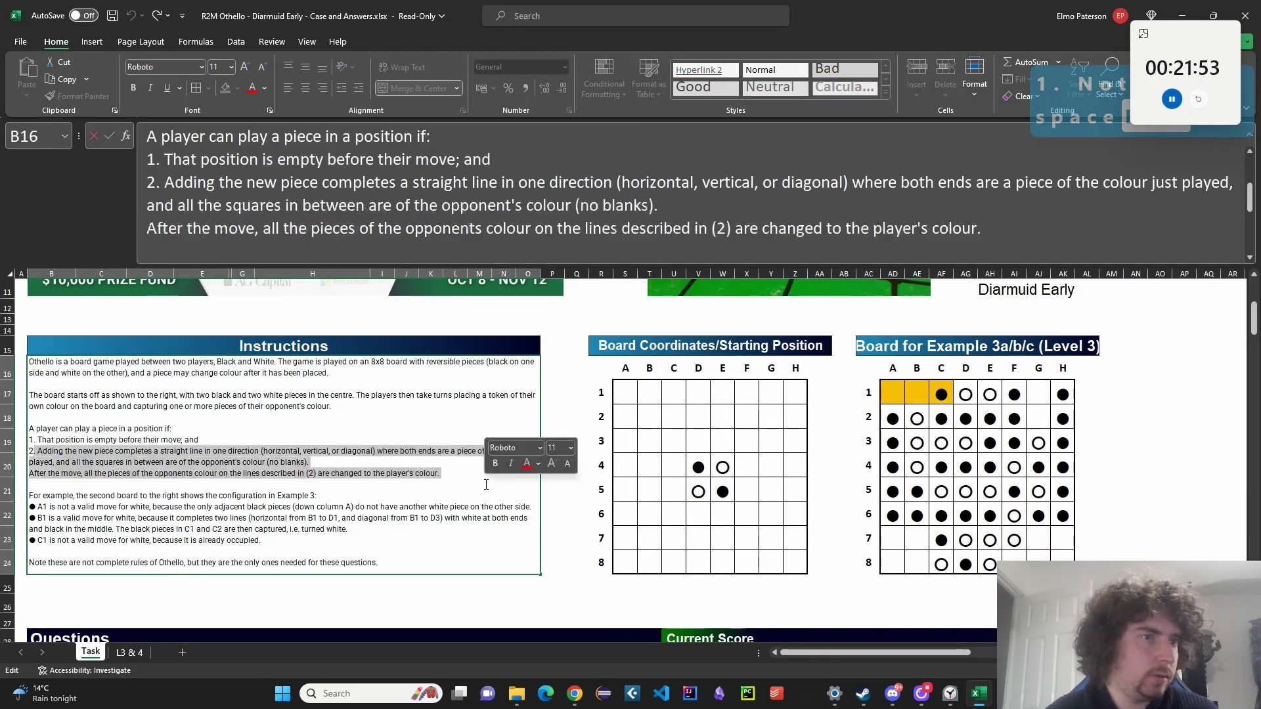
pyautogui.press('Escape')
pyautogui.hotkey('ctrl', 'pagedown')
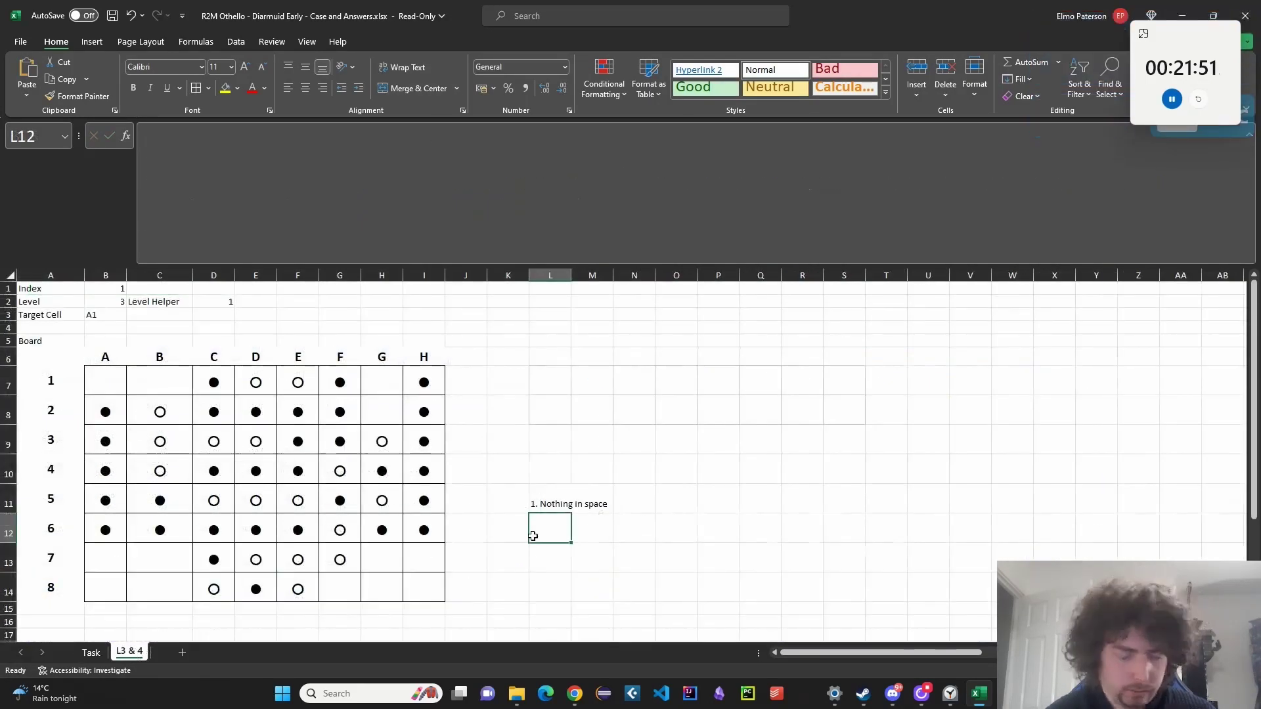
pyautogui.write('2.')
pyautogui.hotkey('ctrl', 'v')
pyautogui.press('Return')
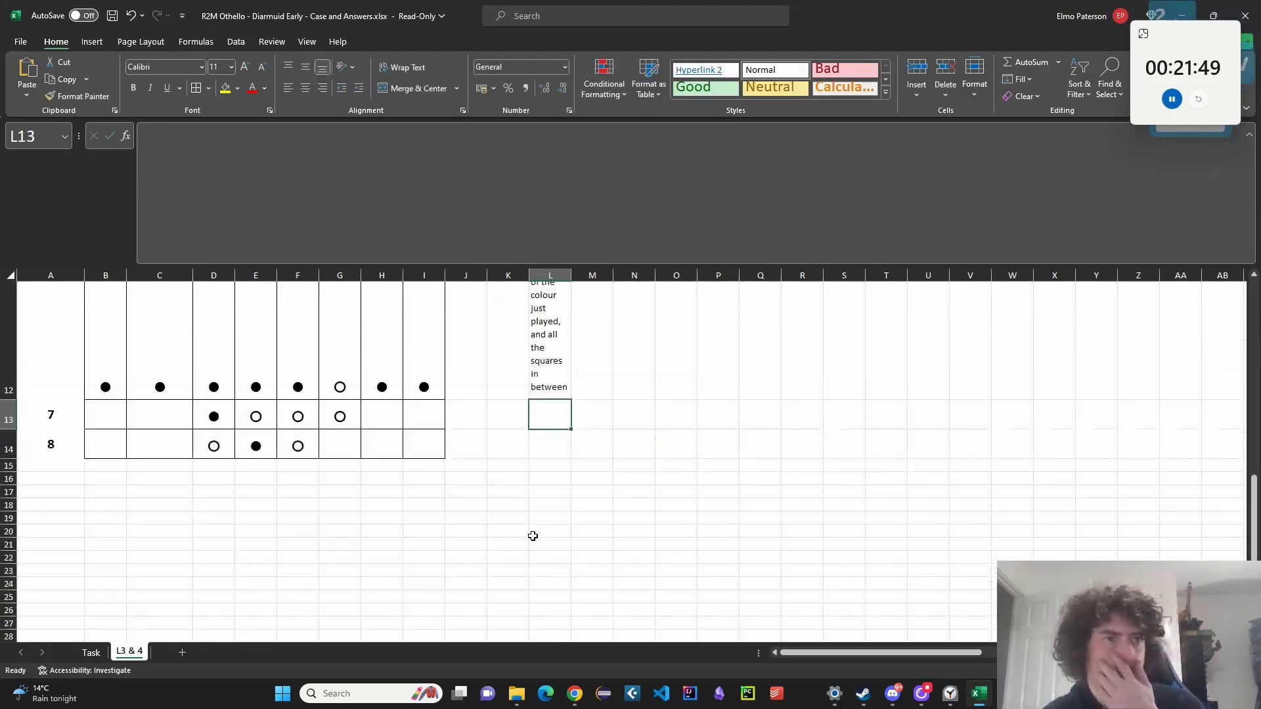
# Turn off text wrapping for the rule text in L12.
pyautogui.scroll(5, 533, 536)
pyautogui.click(561, 488)
pyautogui.scroll(1, 574, 424)
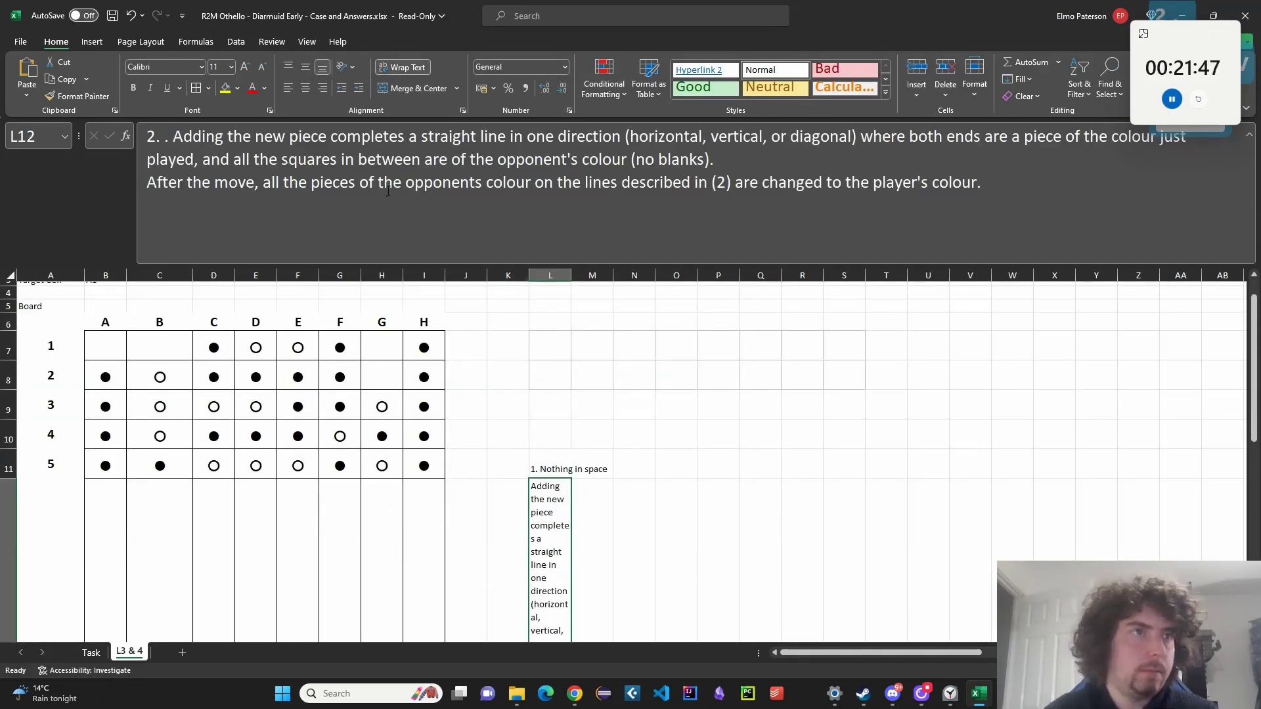
pyautogui.click(402, 67)
pyautogui.scroll(-3, 591, 460)
pyautogui.click(616, 498)
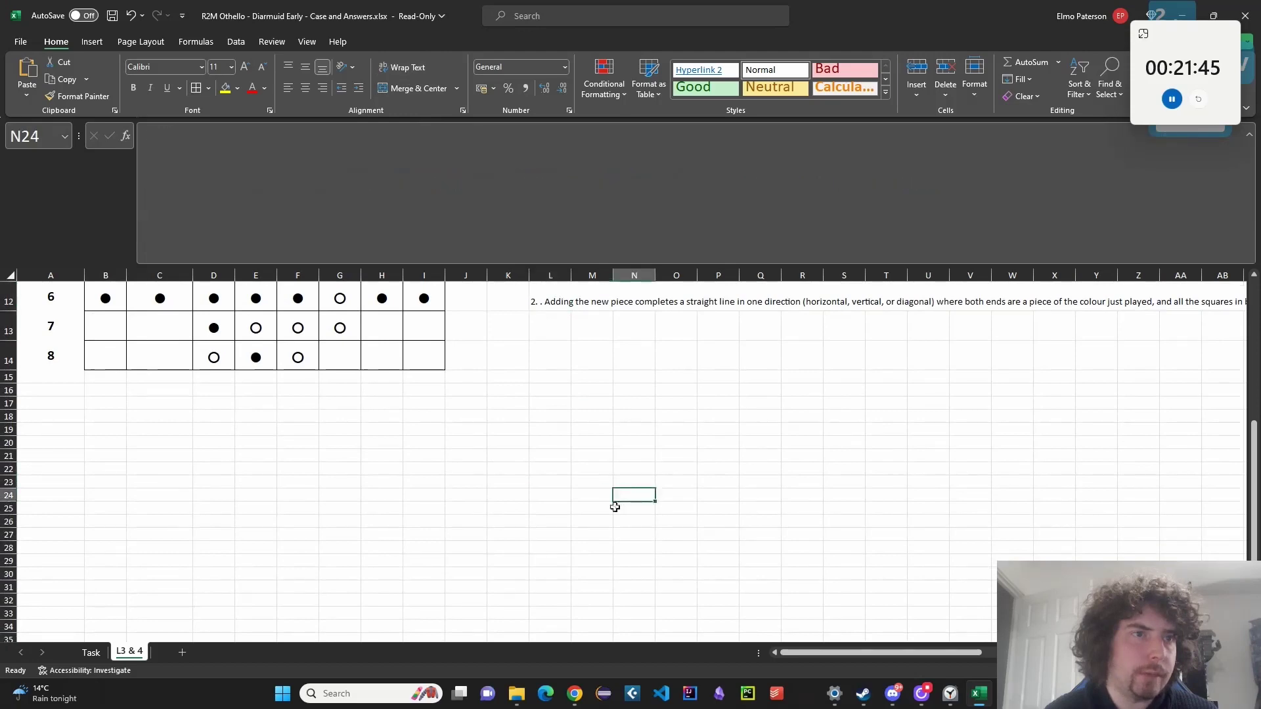
# Enter the label "Is move blank?" in A17 below the board.
pyautogui.scroll(2, 565, 519)
pyautogui.click(55, 521)
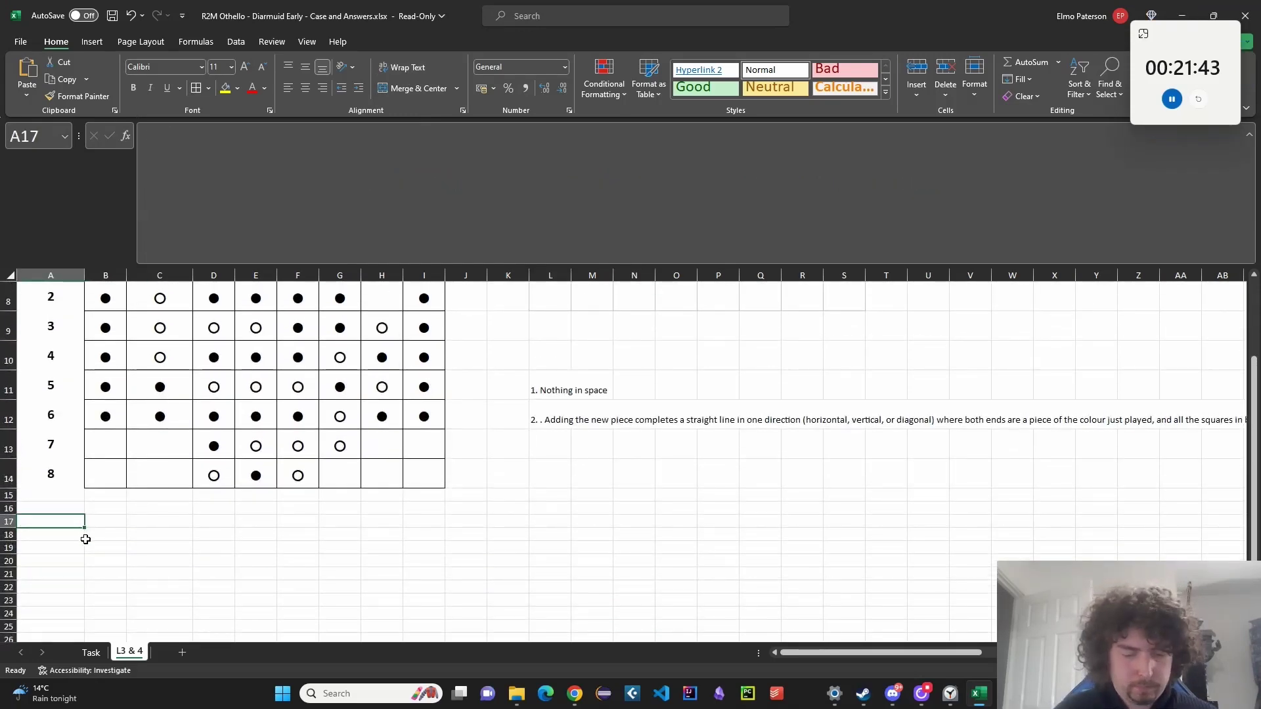
pyautogui.write('Is')
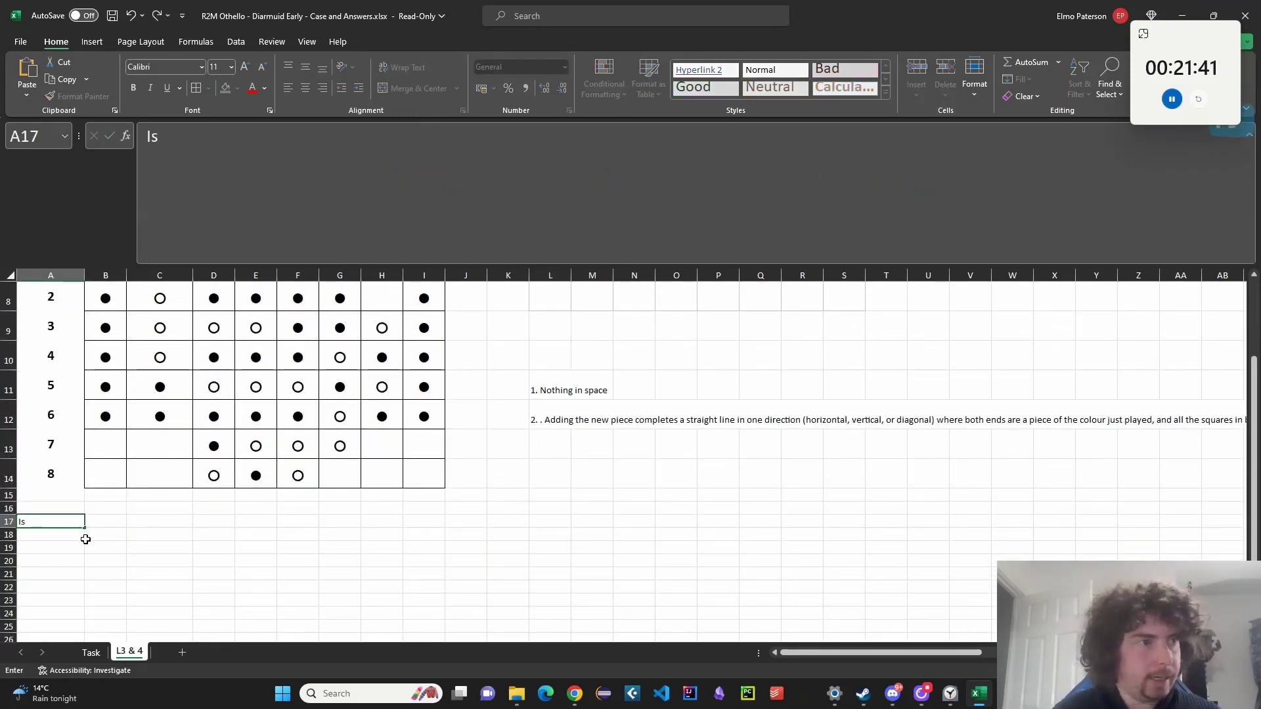
pyautogui.write(' mo')
pyautogui.press('BackSpace')
pyautogui.press('BackSpace')
pyautogui.write('Is m')
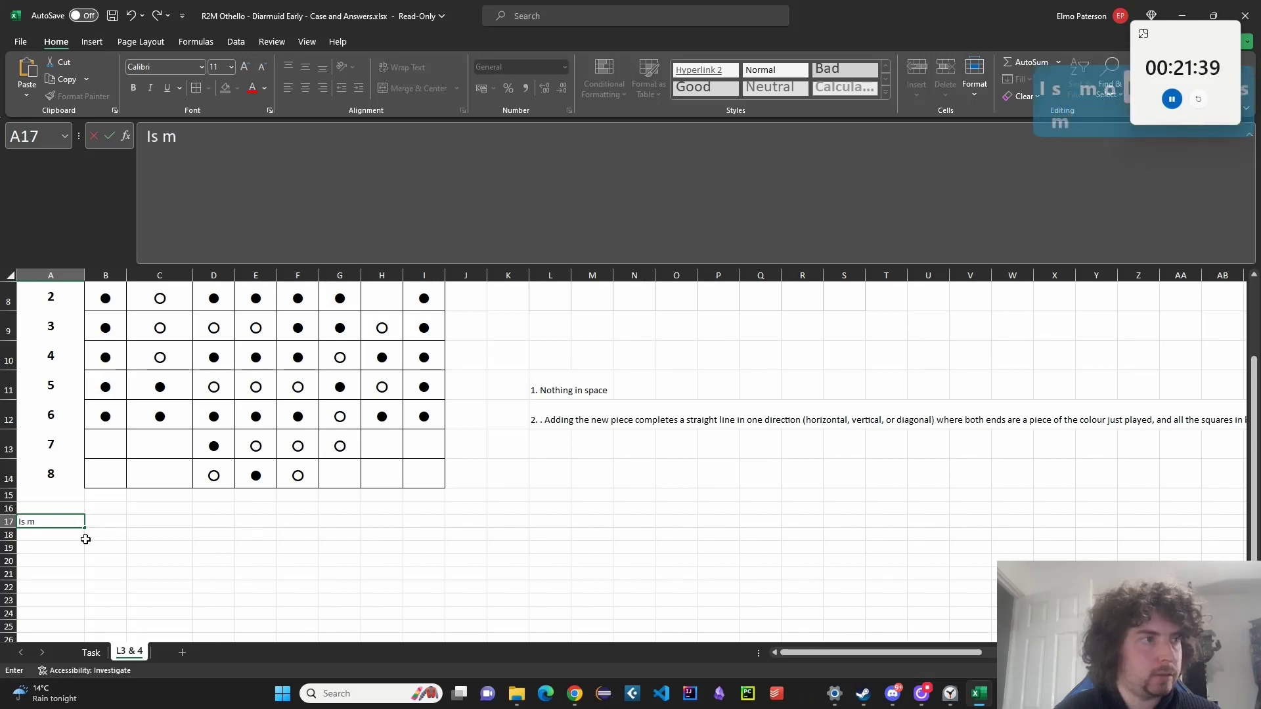
pyautogui.press('Tab')
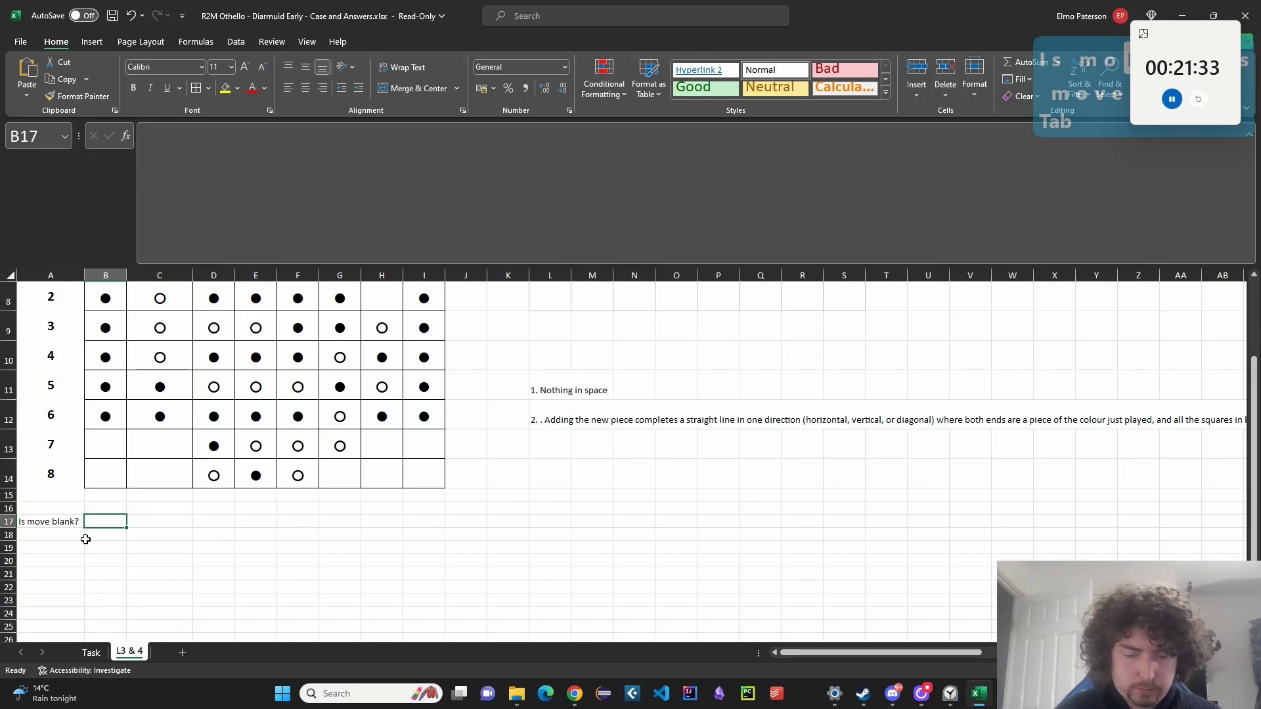
# Replace the label in A17 with "Target Cell" and link B17 to the target cell value in B3.
pyautogui.press('Left')
pyautogui.write('T')
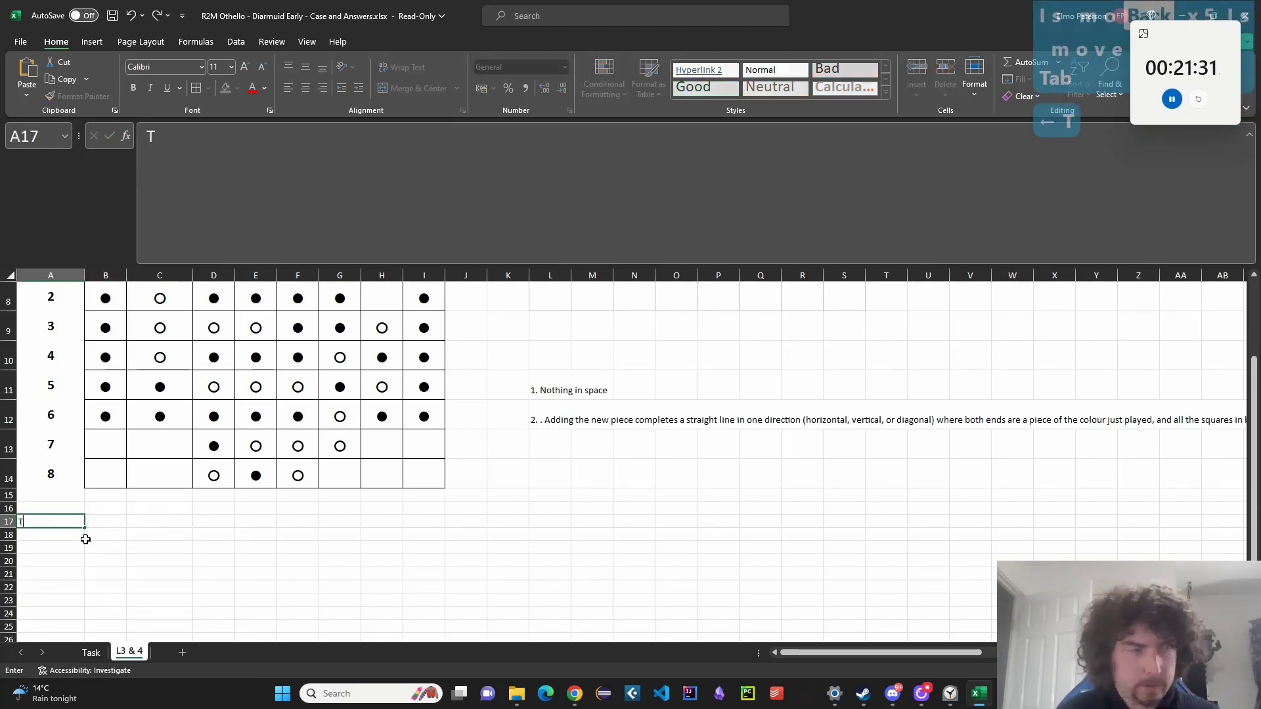
pyautogui.write('arget Cell')
pyautogui.press('Tab')
pyautogui.write('=')
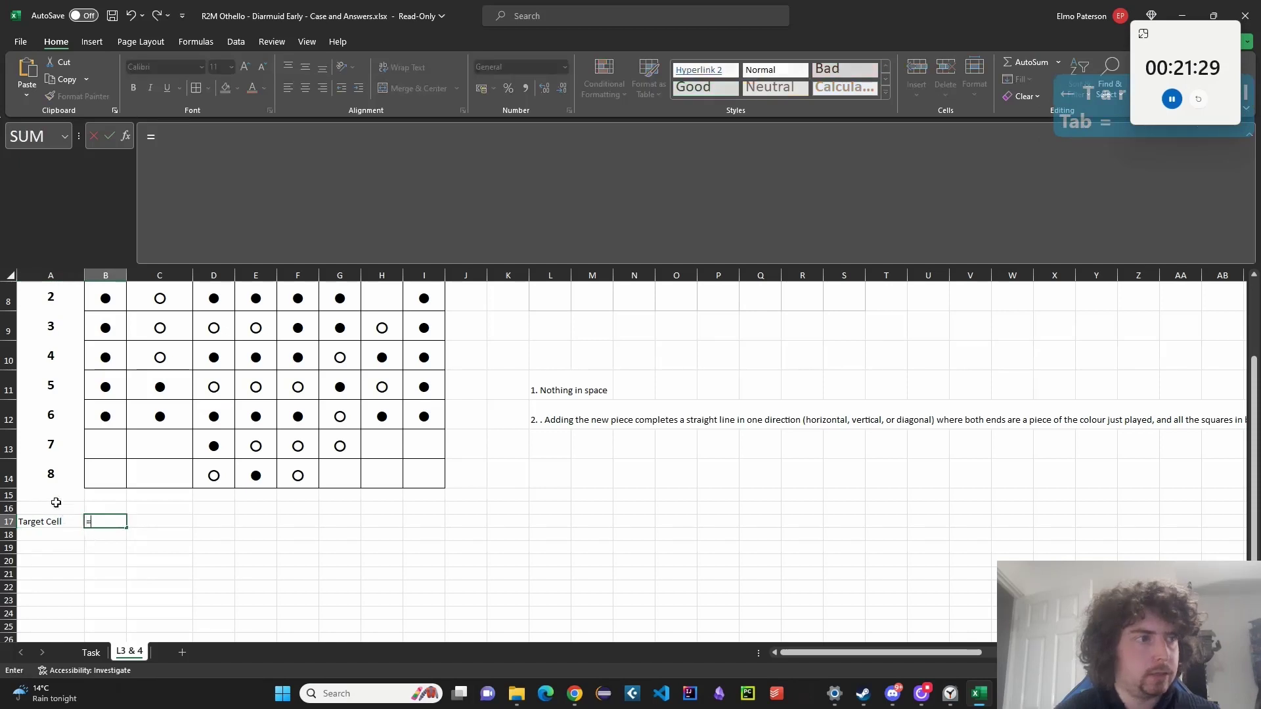
pyautogui.scroll(3, 126, 445)
pyautogui.click(113, 315)
pyautogui.press('Return')
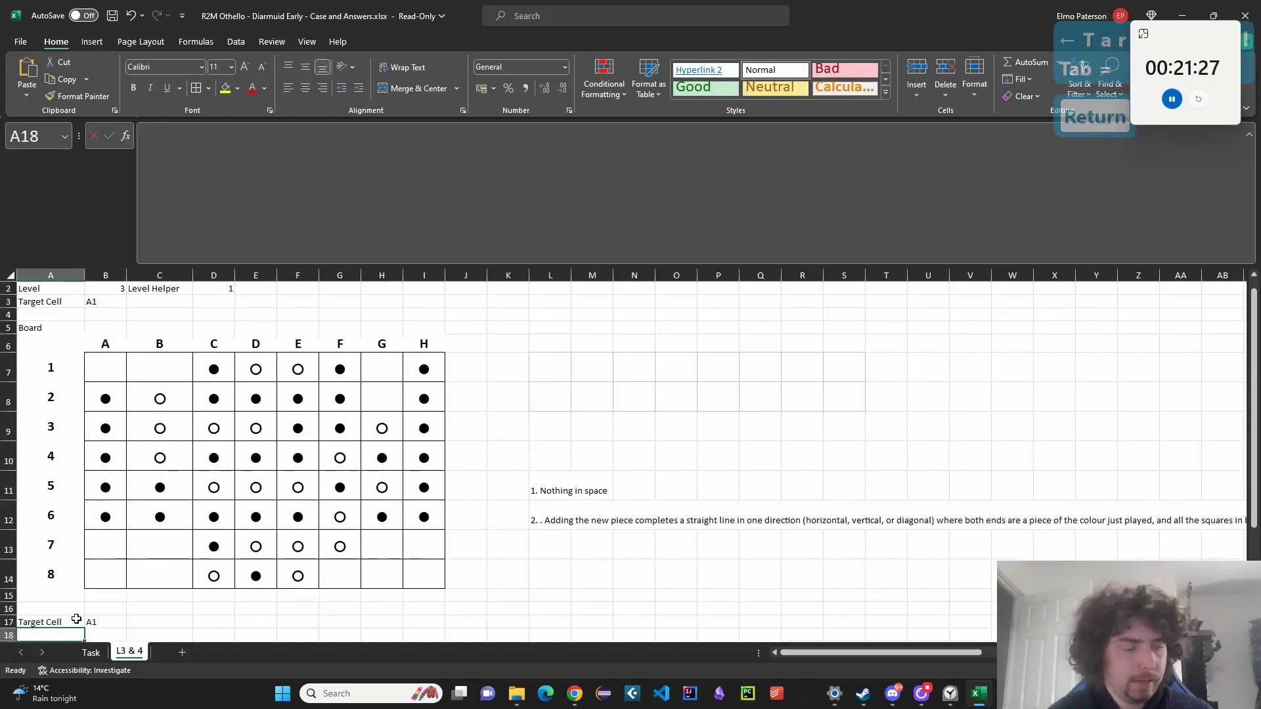
# Add the labels "Target Row" in A18 and "Target Col" in A19.
pyautogui.write('Target Row')
pyautogui.press('Return')
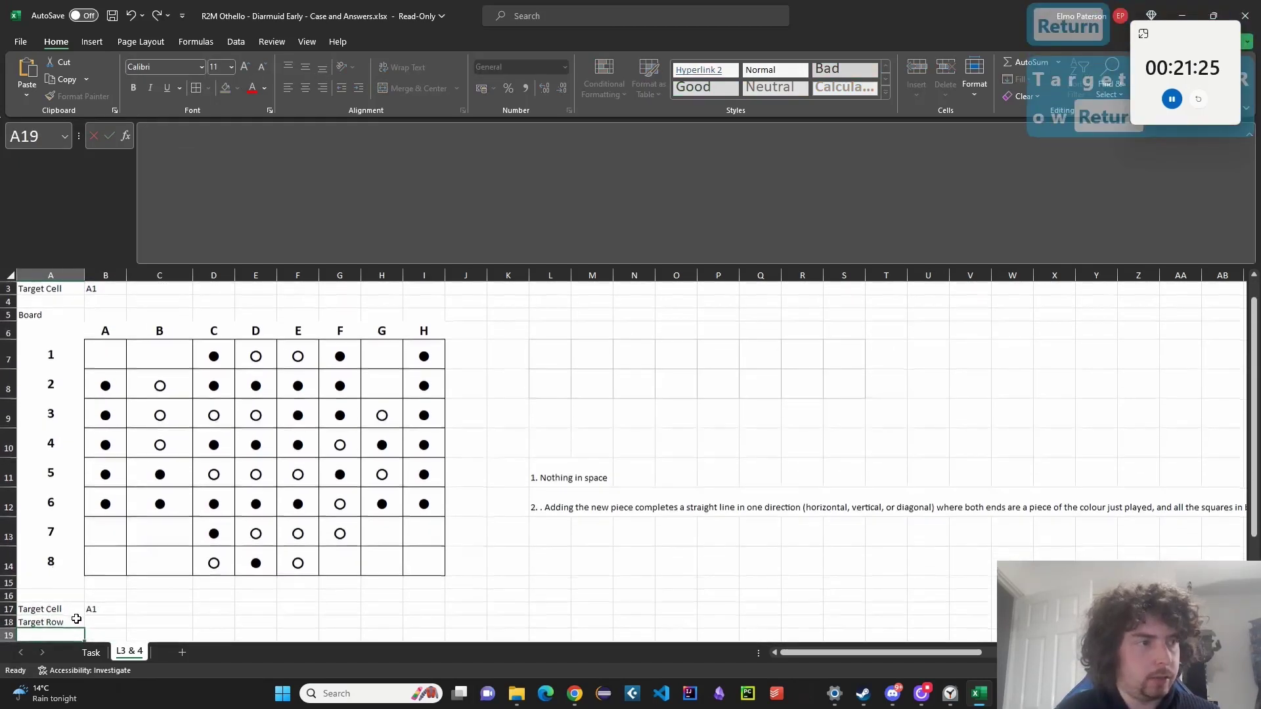
pyautogui.write('Target Col')
pyautogui.press('Up')
# Calculate the target row in B18 with =ROW(INDIRECT(B17)).
pyautogui.press('Right')
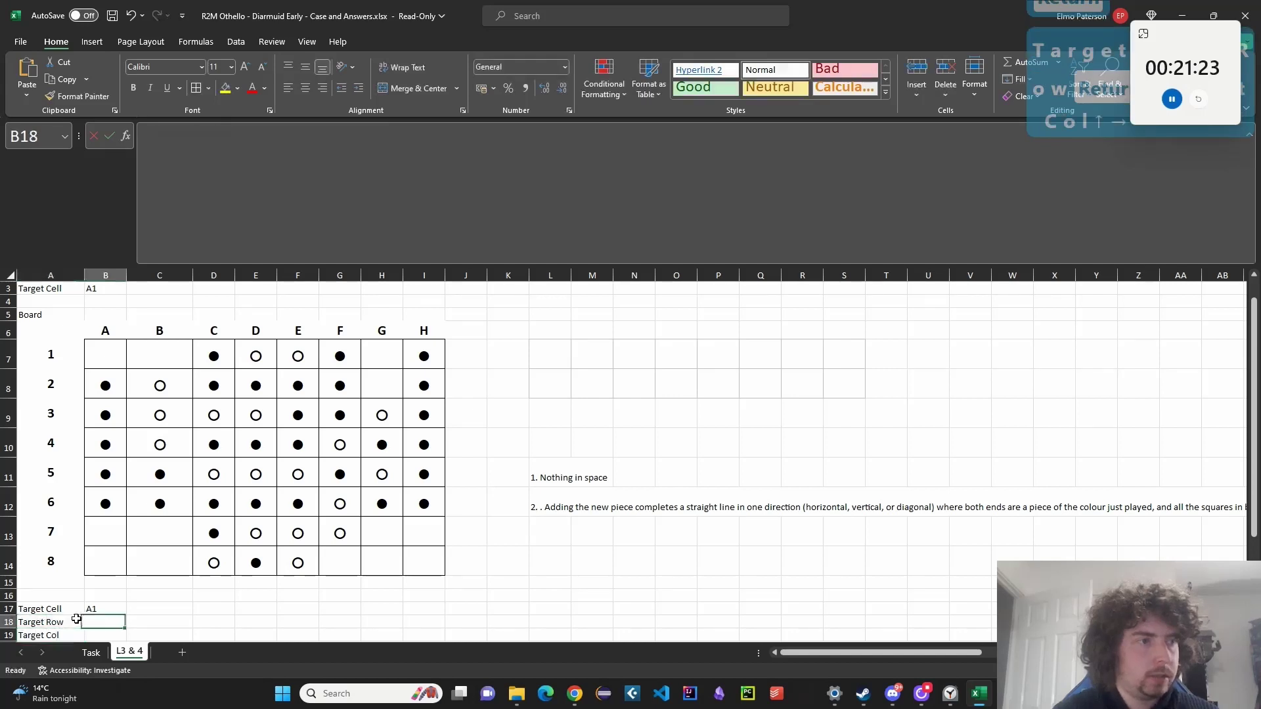
pyautogui.write('OW(INDIR')
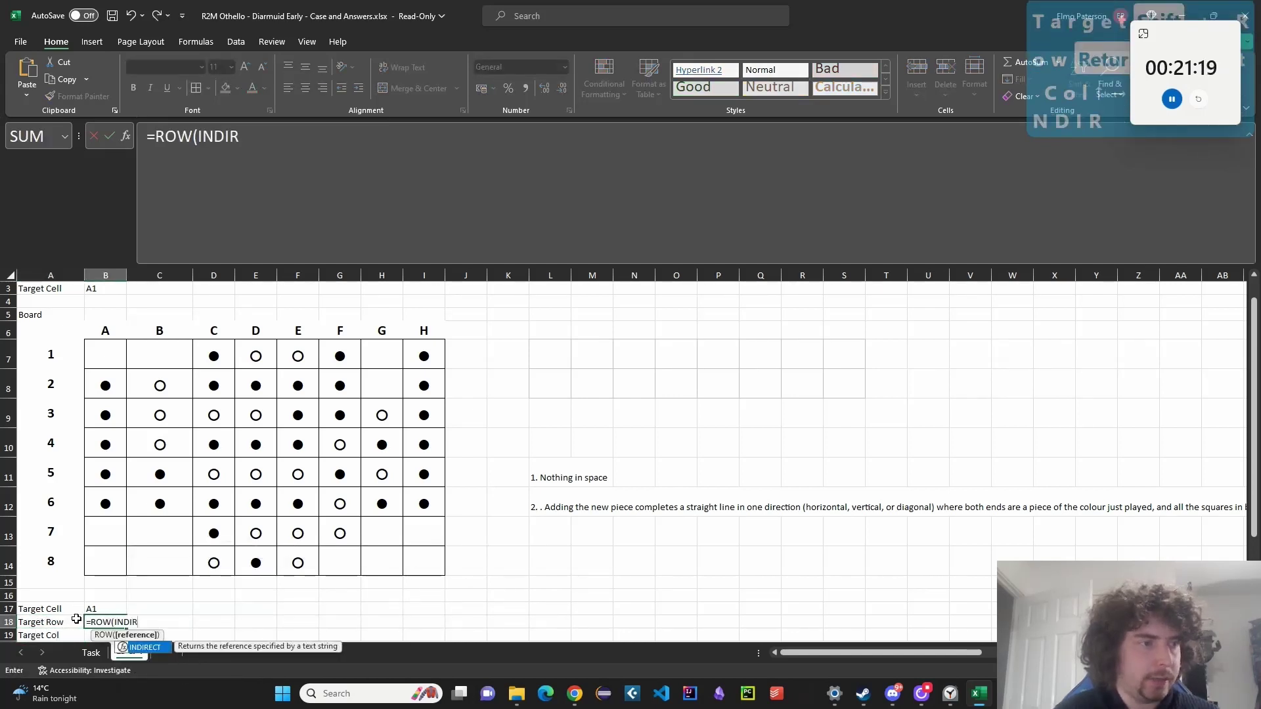
pyautogui.write('ECT(B17')
pyautogui.press('Return')
pyautogui.press('Return')
# Copy the target row formula into B19 and change it to =COLUMN(INDIRECT(B17)) for the target column.
pyautogui.press('Up')
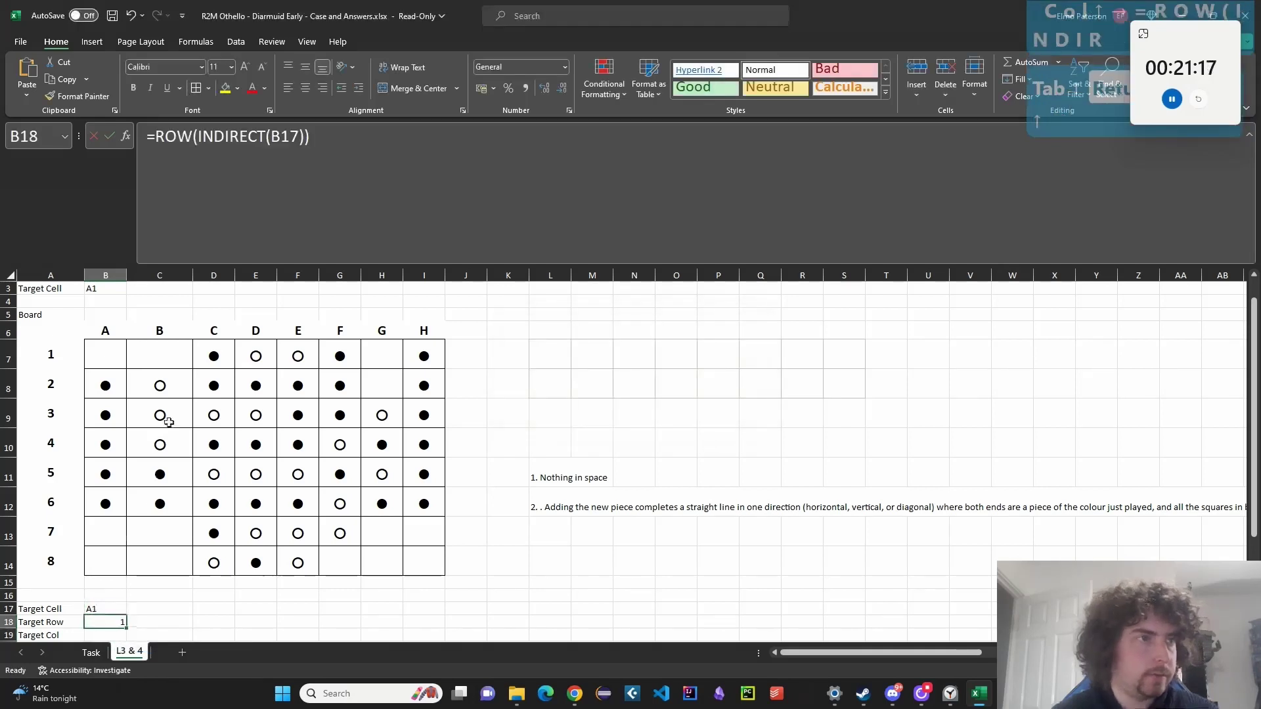
pyautogui.click(188, 140)
pyautogui.hotkey('ctrl', 'a')
pyautogui.hotkey('ctrl', 'c')
pyautogui.press('Return')
pyautogui.hotkey('ctrl', 'v')
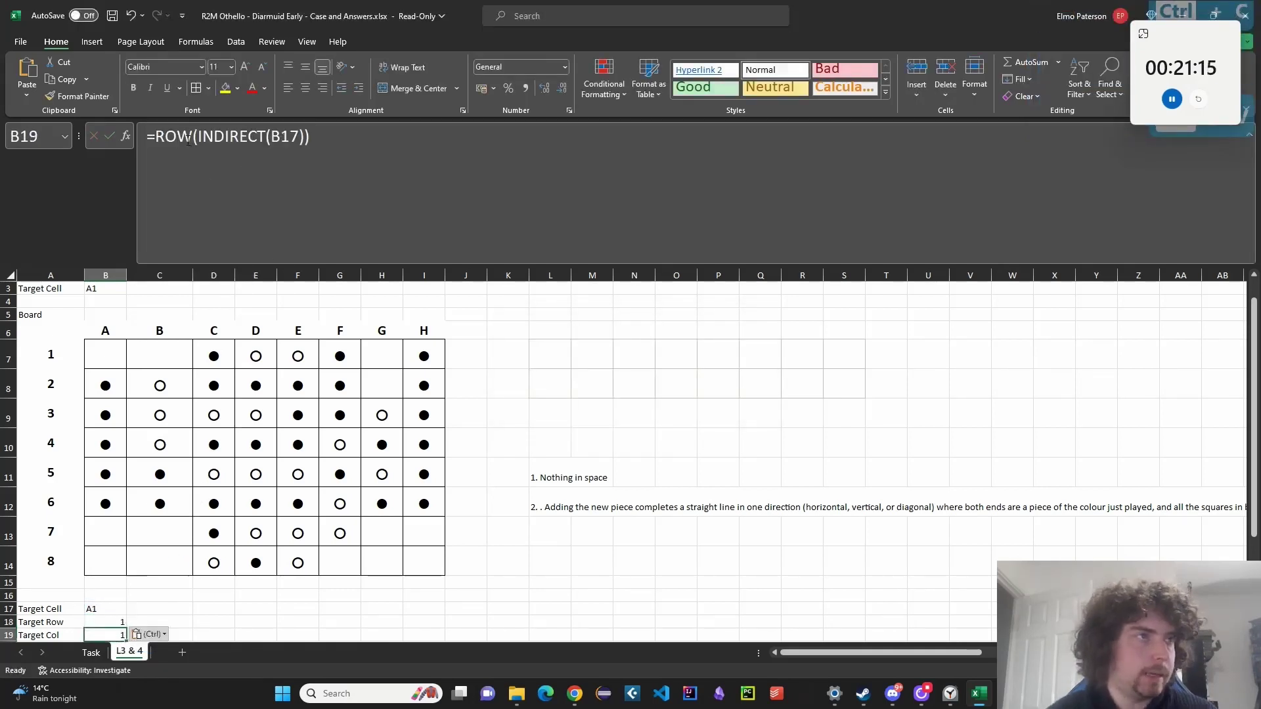
pyautogui.doubleClick(188, 139)
pyautogui.write('COLUMN')
pyautogui.press('BackSpace')
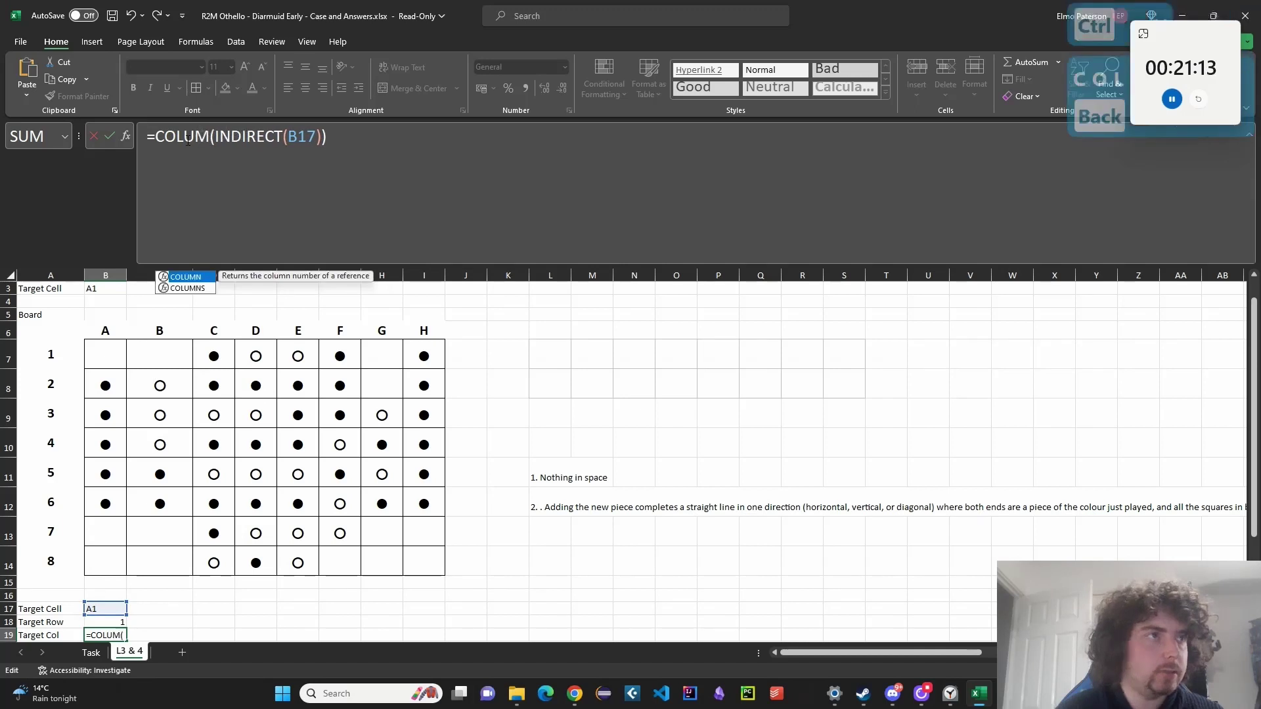
pyautogui.write('N')
pyautogui.press('Return')
# Add the label "Value" in A20 and start a formula beside it in B20.
pyautogui.scroll(-2, 191, 605)
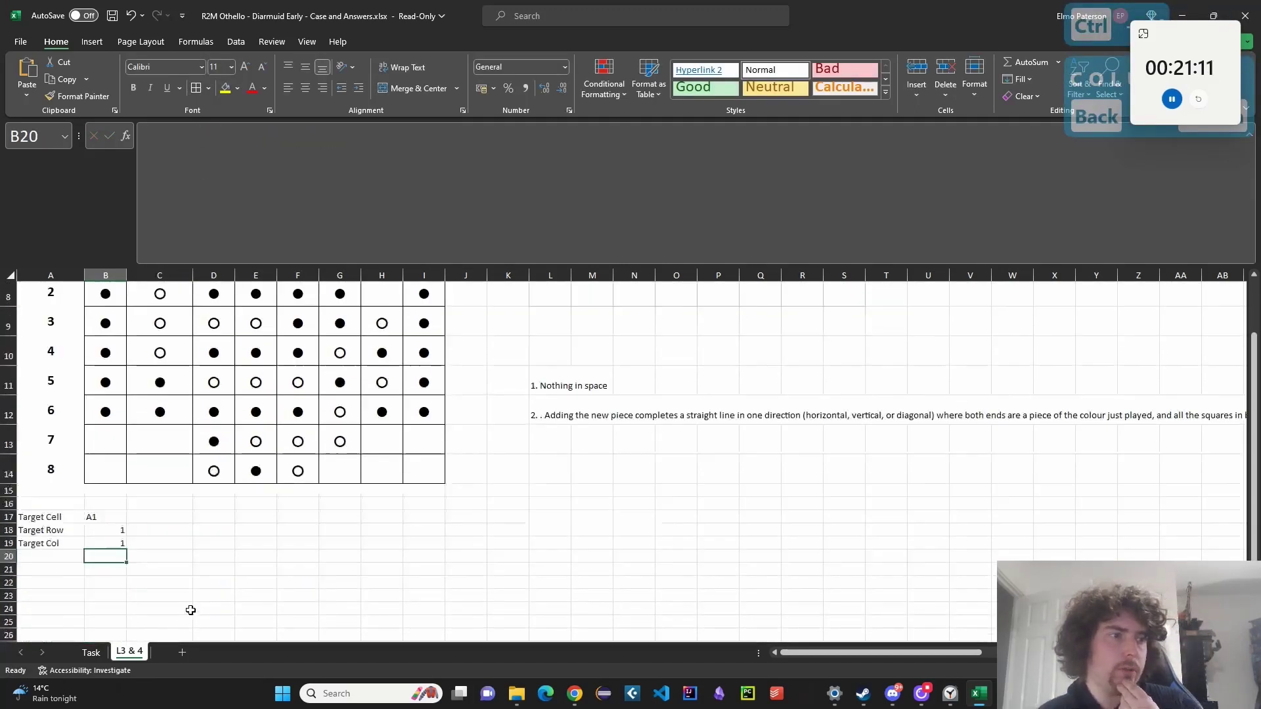
pyautogui.click(54, 553)
pyautogui.write('=')
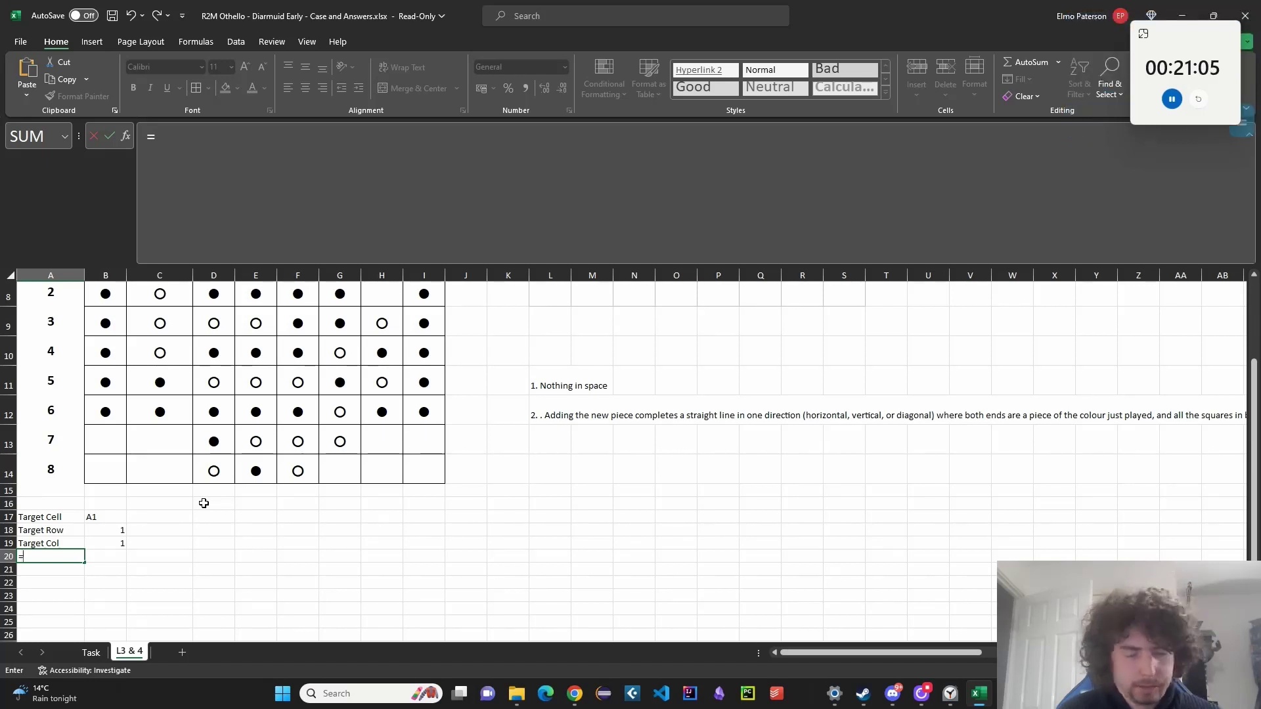
pyautogui.write('ac')
pyautogui.press('Escape')
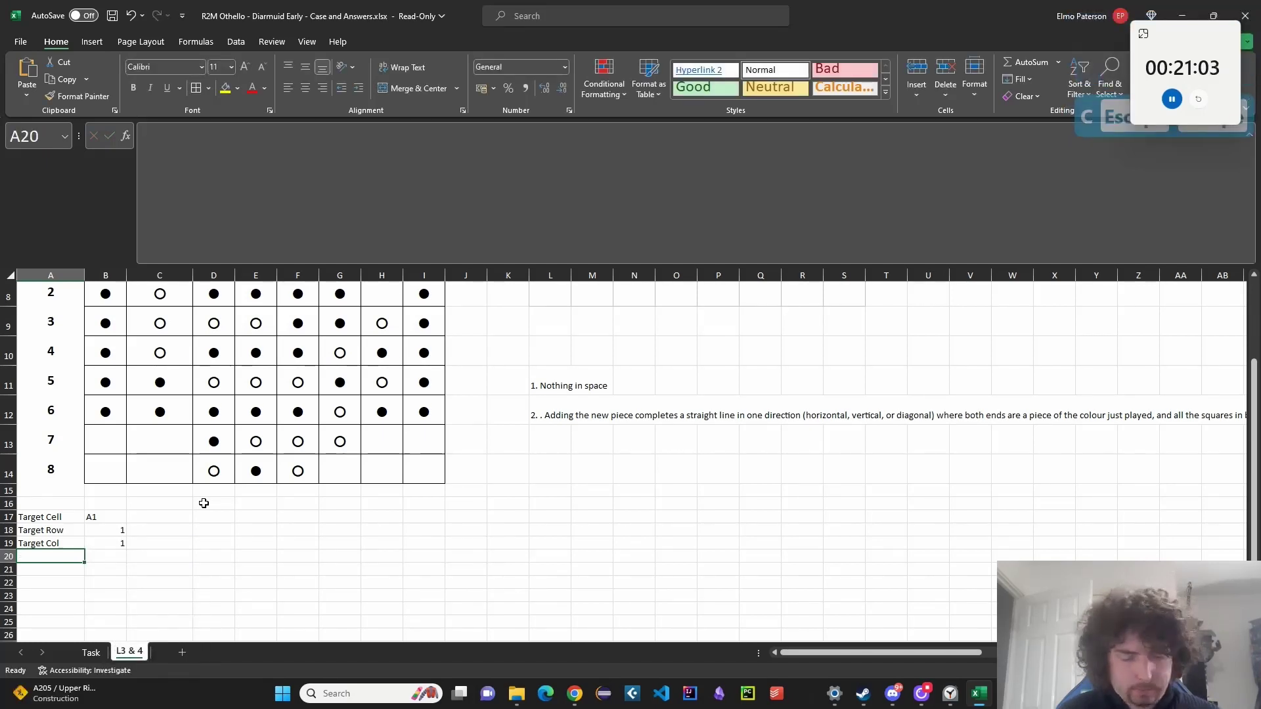
pyautogui.write('Value')
pyautogui.press('Tab')
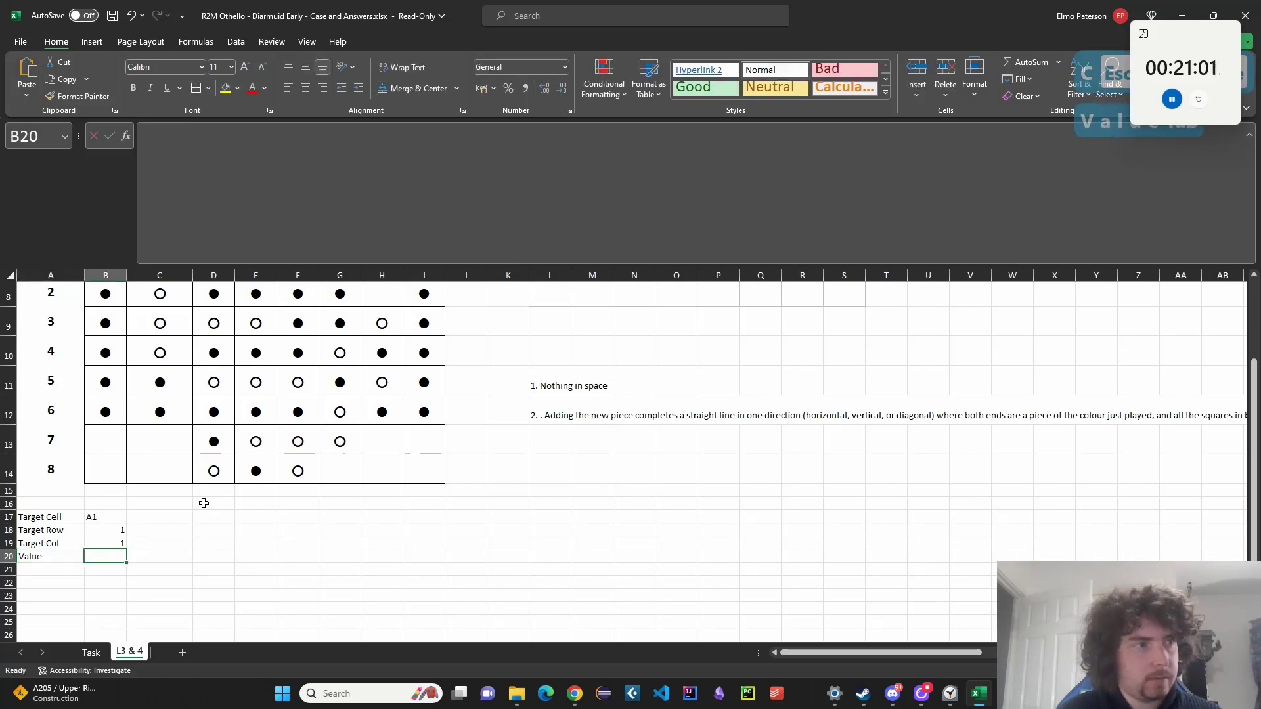
pyautogui.write('=CHOO')
pyautogui.press('Escape')
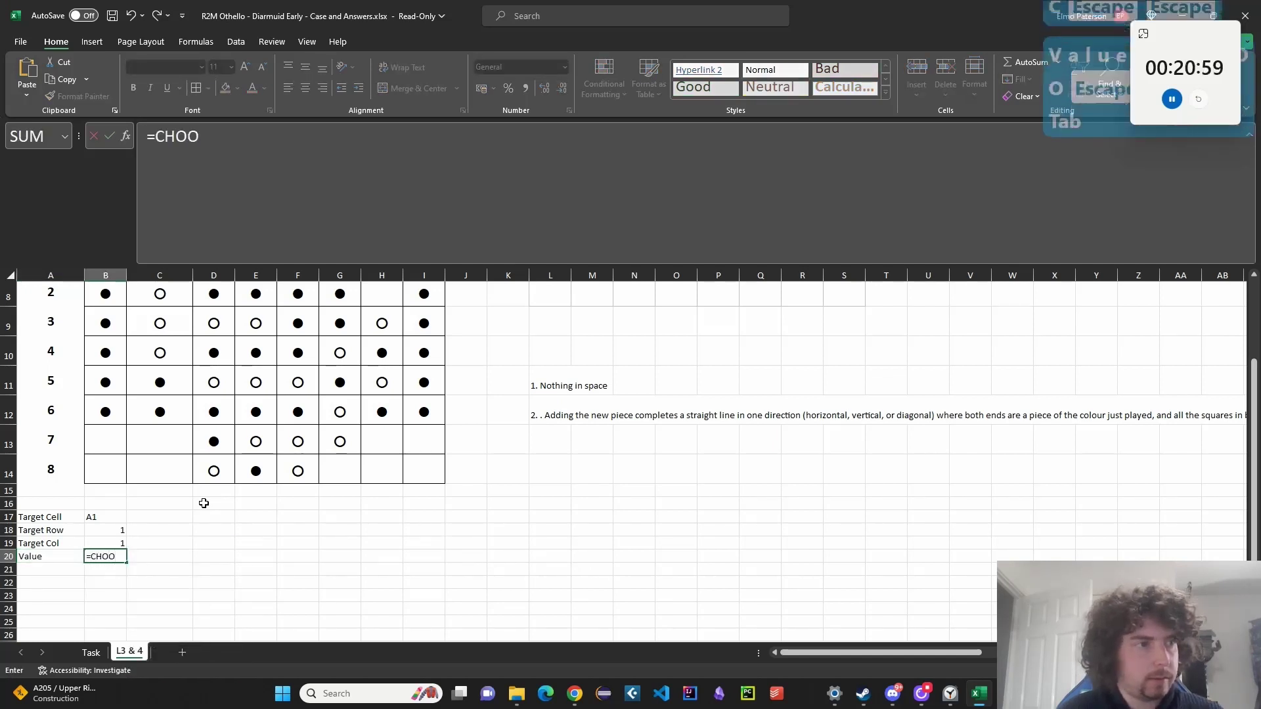
# Replace the label in A20 with "Is Blank?".
pyautogui.press('Left')
pyautogui.write('Is Blank?')
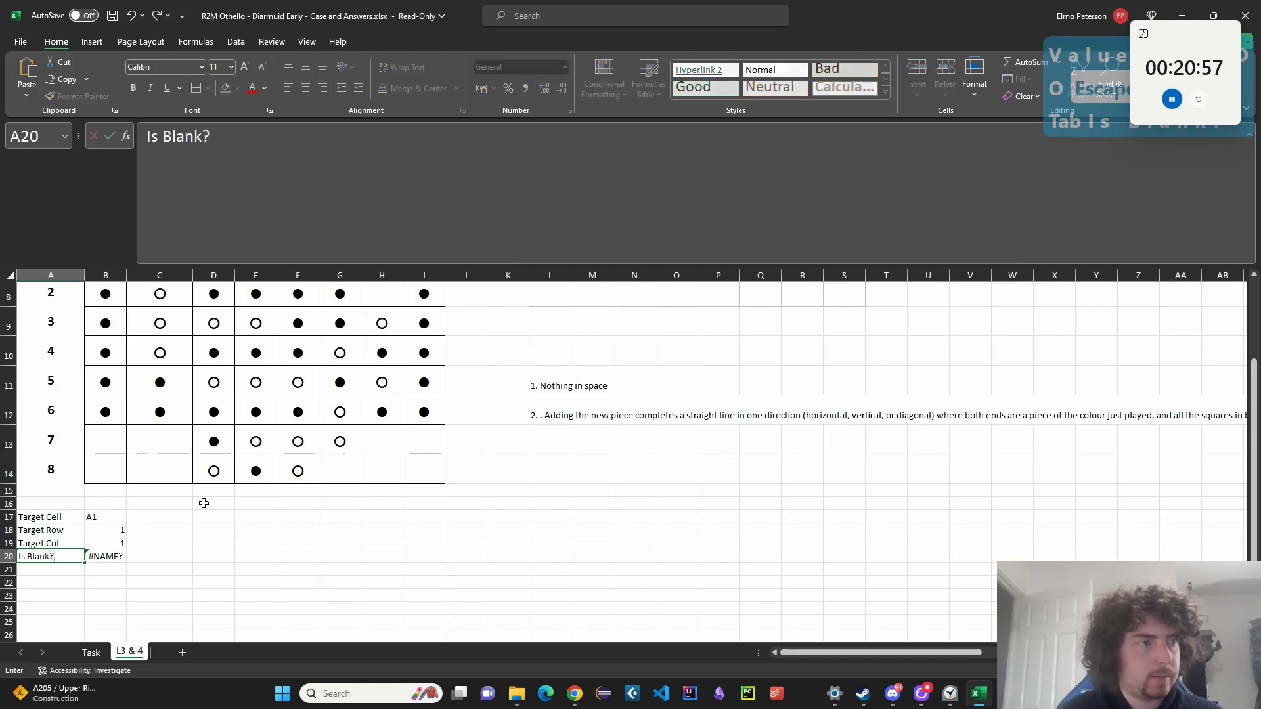
pyautogui.press('Tab')
# Look up the target square's content in B20 with =CHOOSEROWS(CHOOSECOLS(B7#,B19),B18).
pyautogui.write('=')
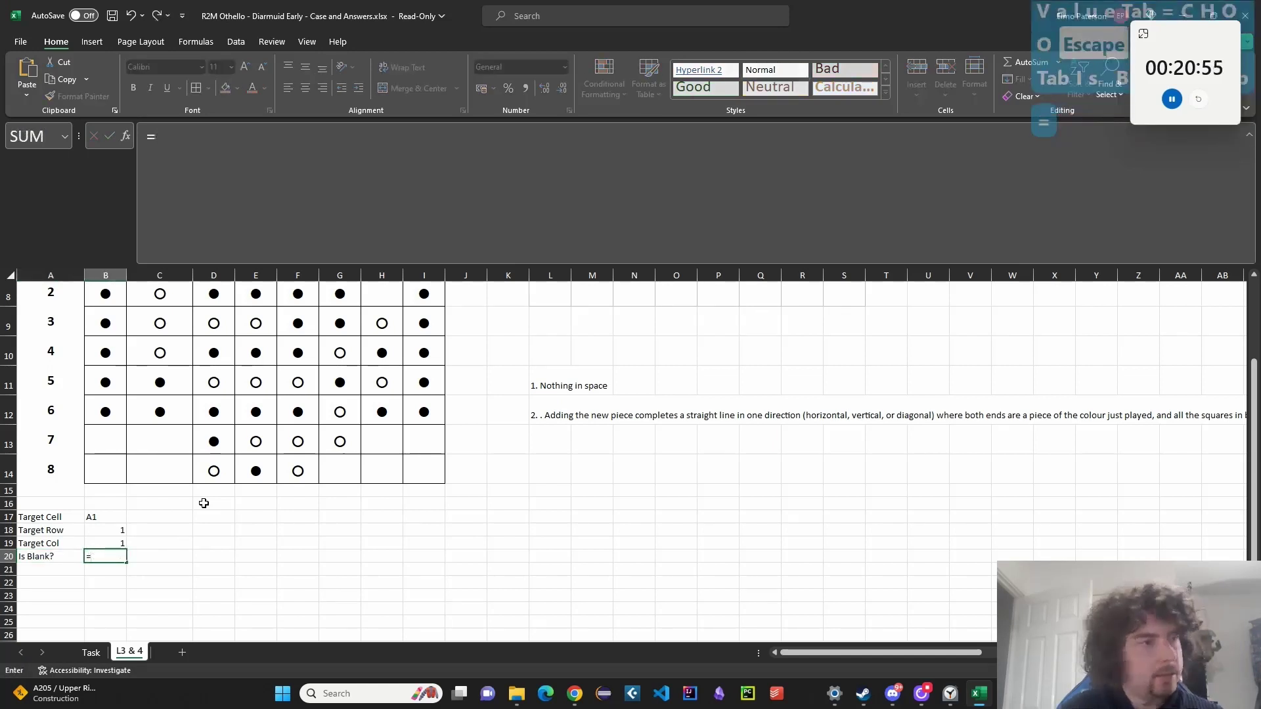
pyautogui.write('CHOOSEROWS(')
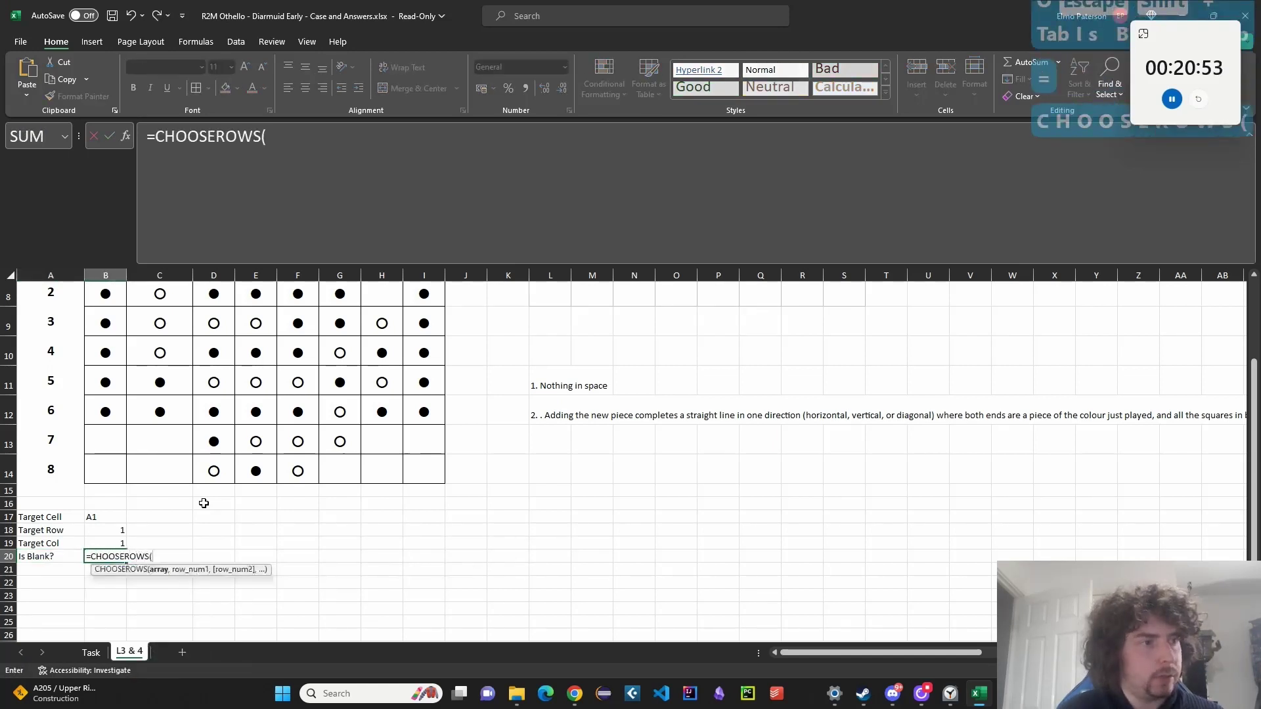
pyautogui.write('CHOOSECOLS(')
pyautogui.scroll(3, 184, 499)
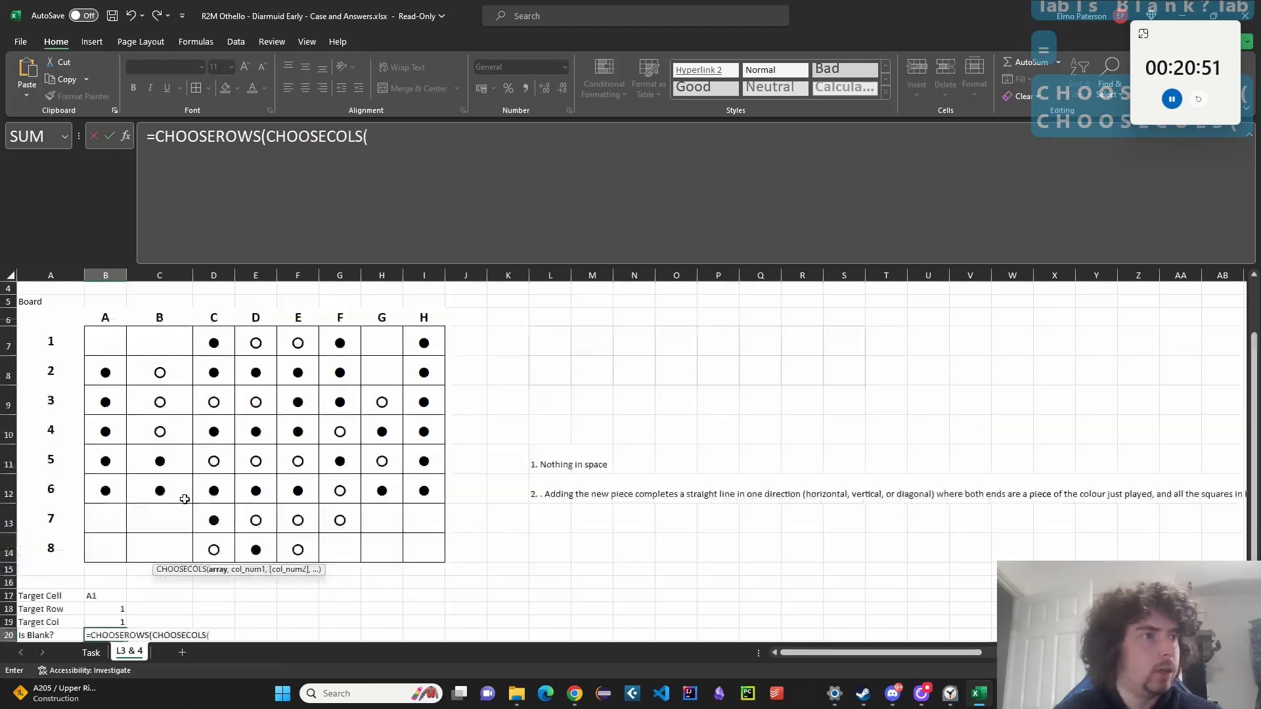
pyautogui.click(109, 375)
pyautogui.scroll(-2, 417, 578)
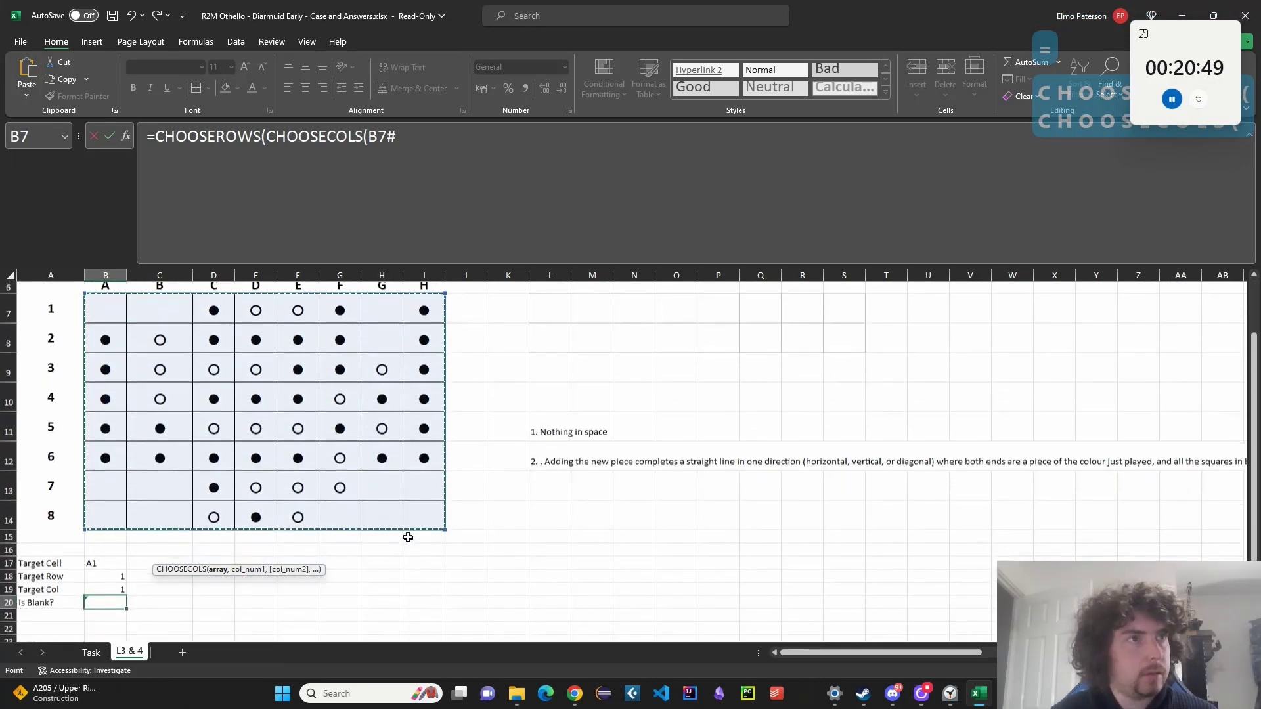
pyautogui.write(',')
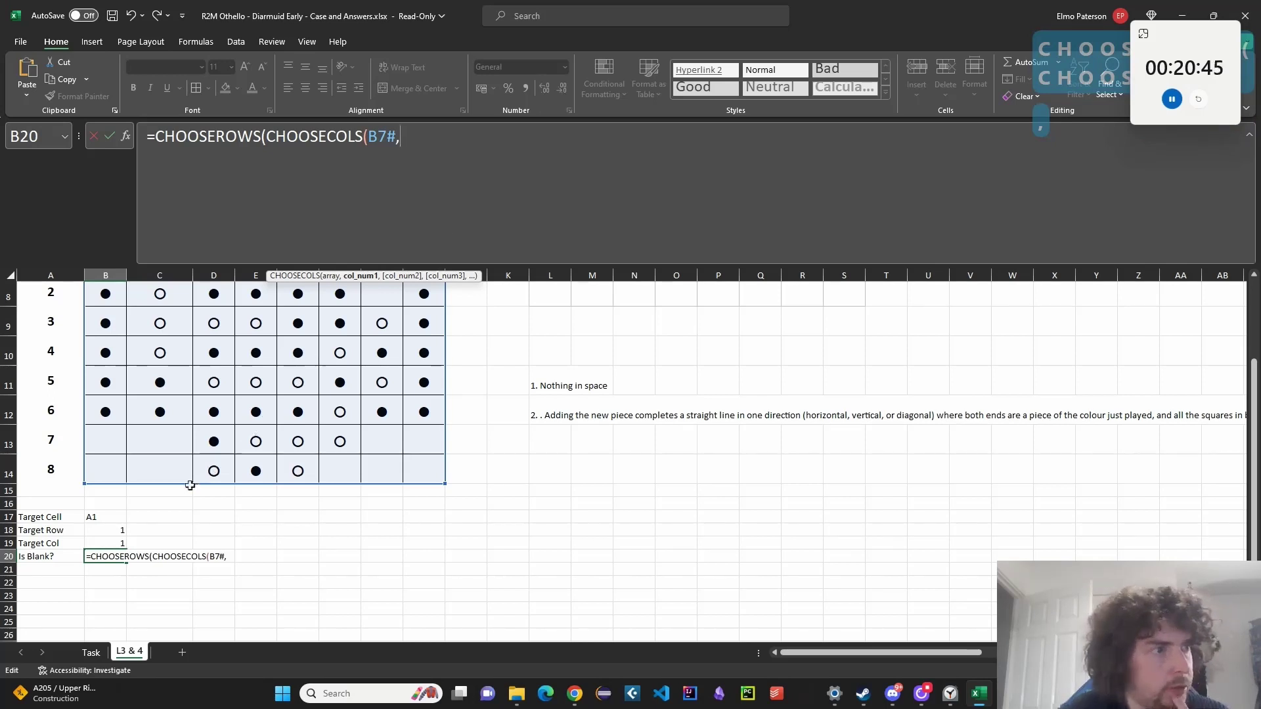
pyautogui.click(108, 543)
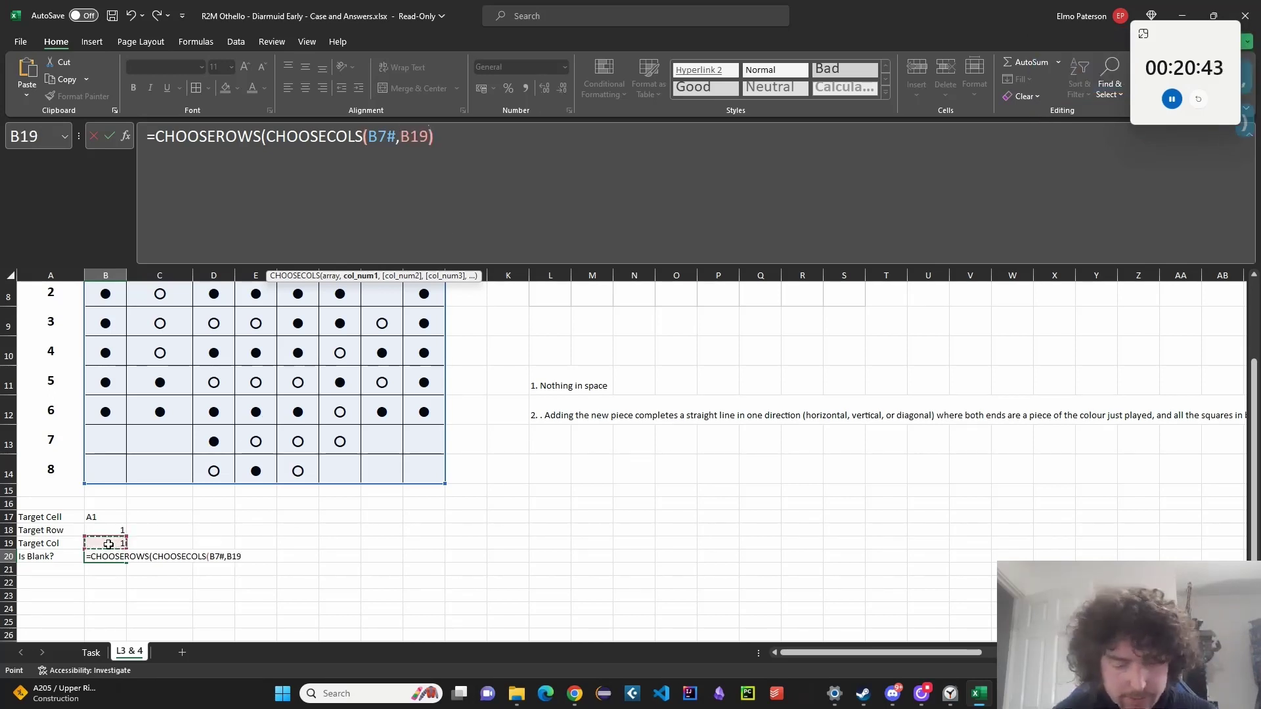
pyautogui.write('),')
pyautogui.click(114, 532)
pyautogui.press('Return')
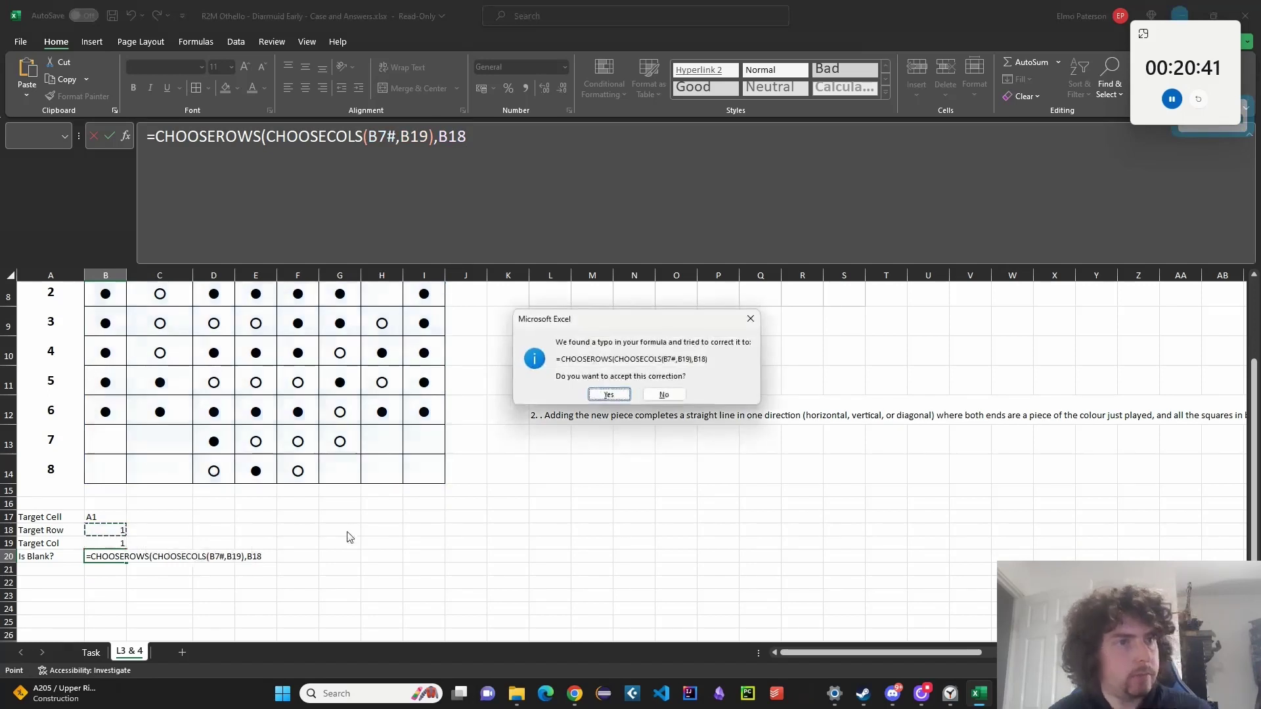
pyautogui.press('Return')
# Extend the B20 formula with ="" so it tests whether the target square is empty.
pyautogui.doubleClick(123, 556)
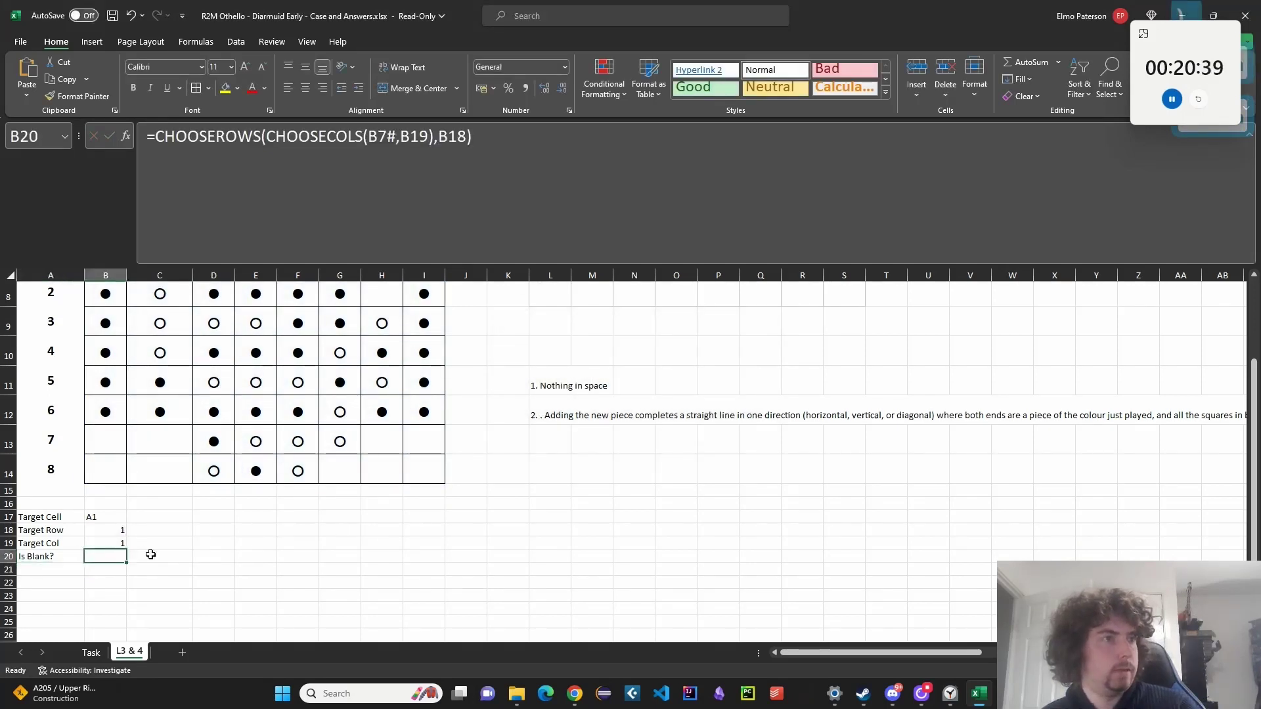
pyautogui.write('=""')
pyautogui.press('Return')
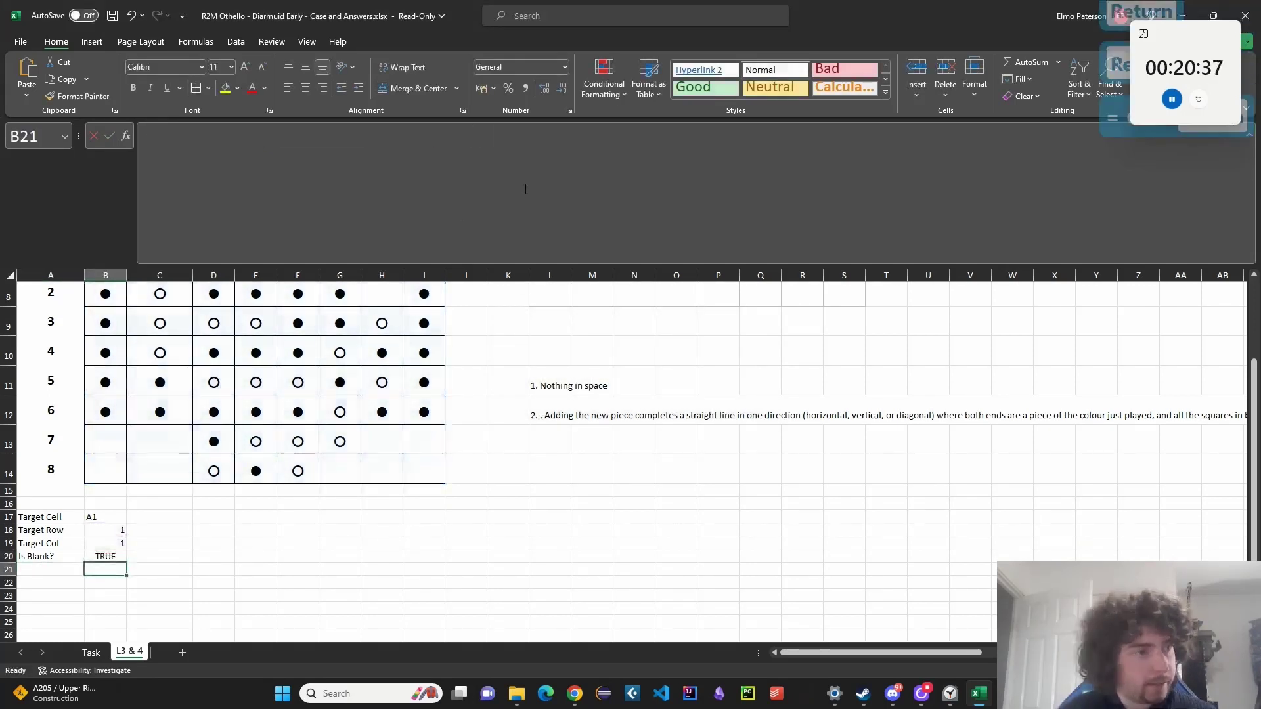
# Test the blank check by setting the index in B1 to 2 and then to 3.
pyautogui.scroll(3, 446, 459)
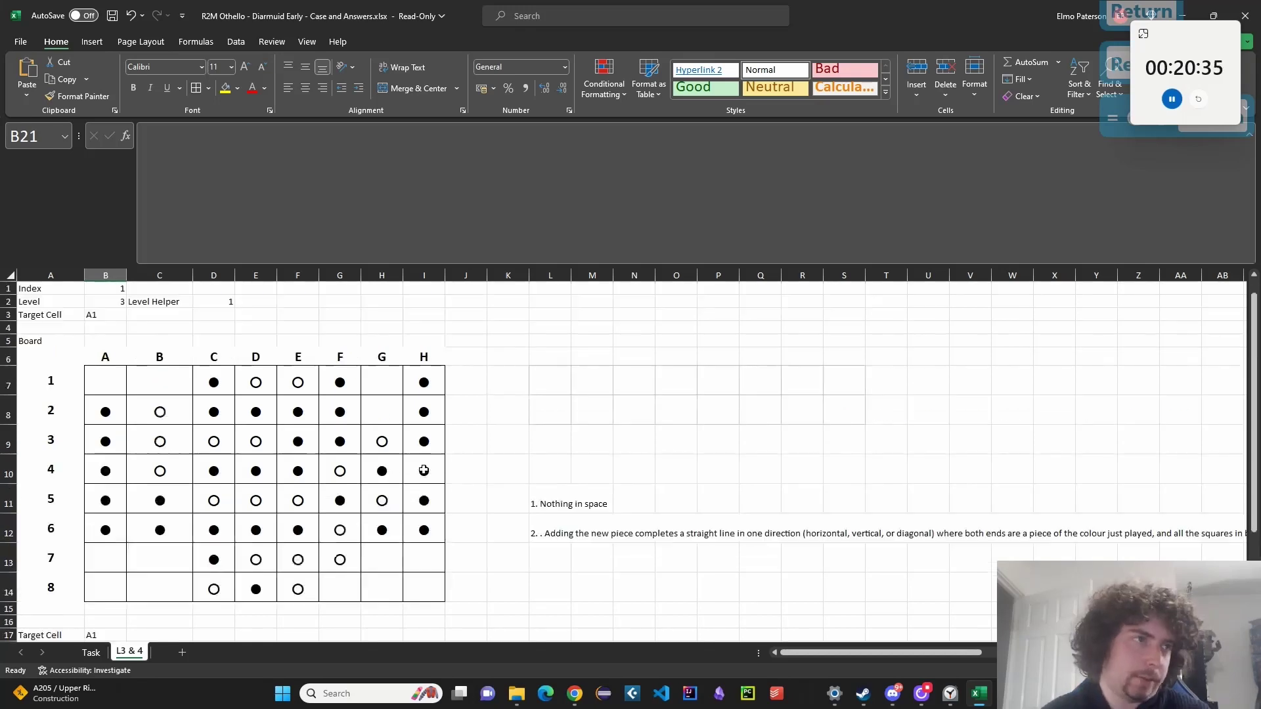
pyautogui.click(117, 378)
pyautogui.click(113, 293)
pyautogui.write('2')
pyautogui.scroll(-2, 341, 499)
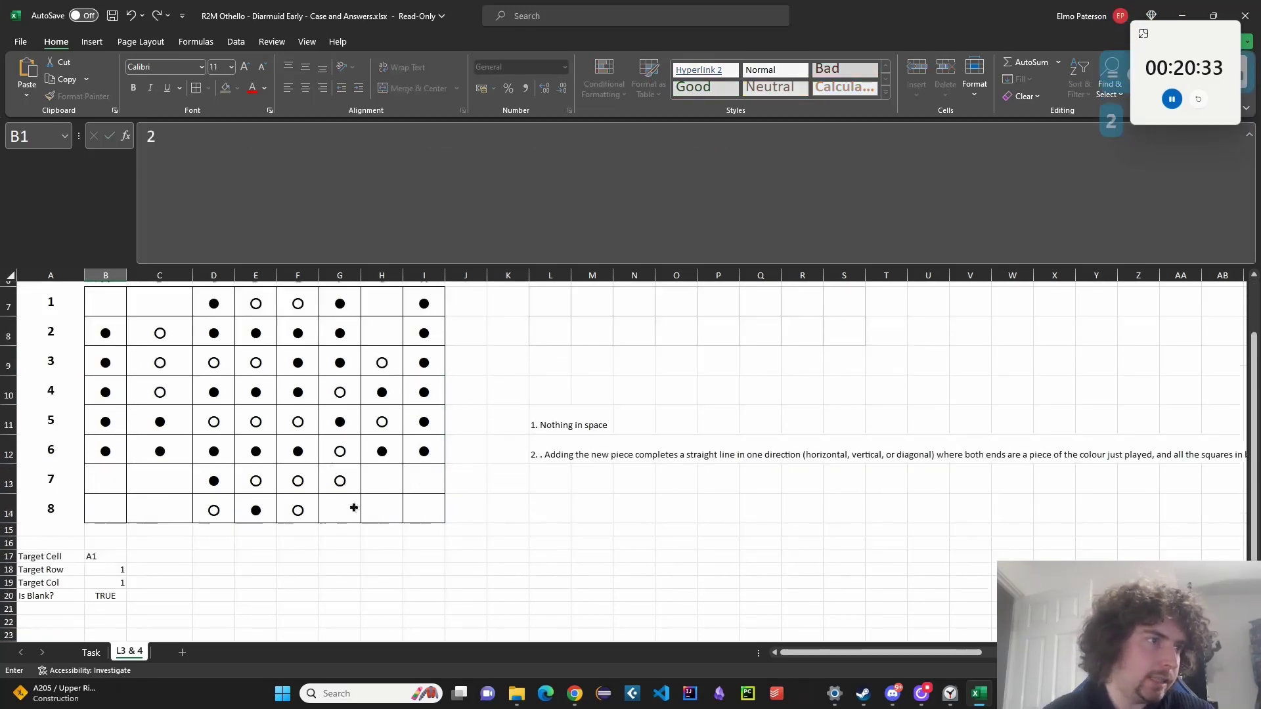
pyautogui.click(339, 503)
pyautogui.scroll(2, 116, 301)
pyautogui.click(114, 290)
pyautogui.write('3')
pyautogui.click(389, 475)
pyautogui.scroll(-3, 521, 560)
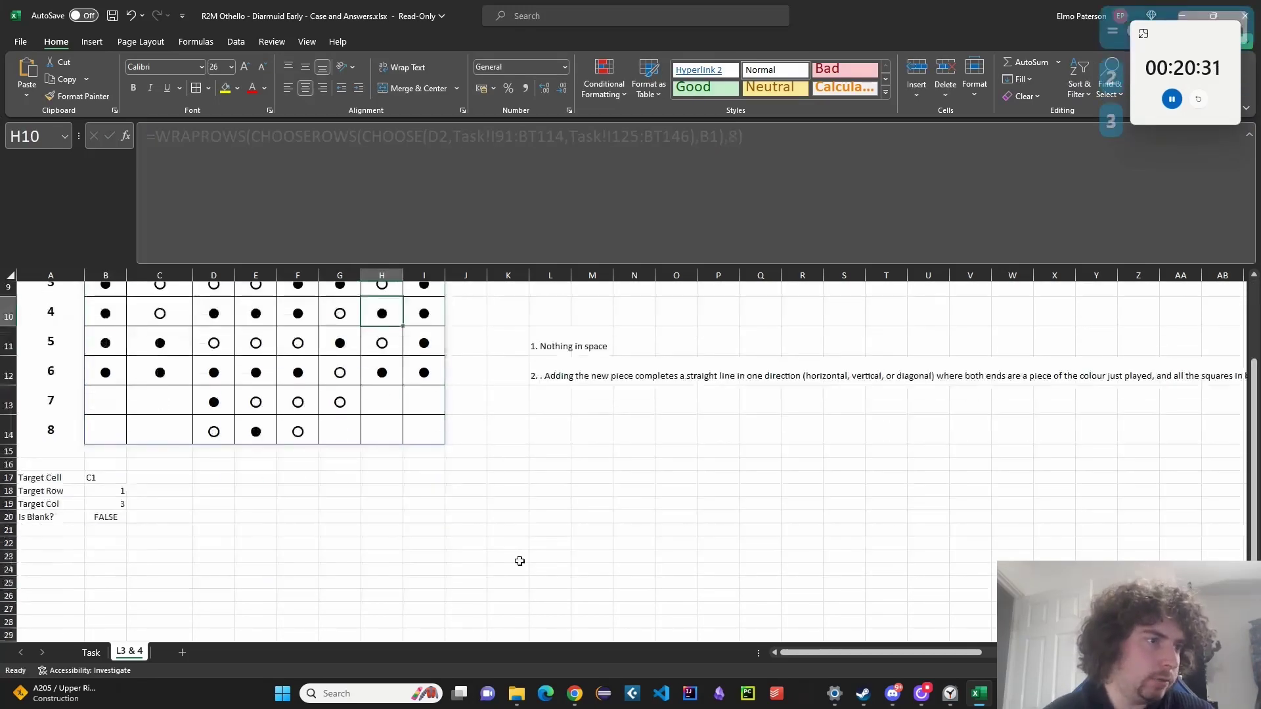
# Set the index in B1 back to 1.
pyautogui.scroll(3, 521, 560)
pyautogui.click(113, 289)
pyautogui.write('1')
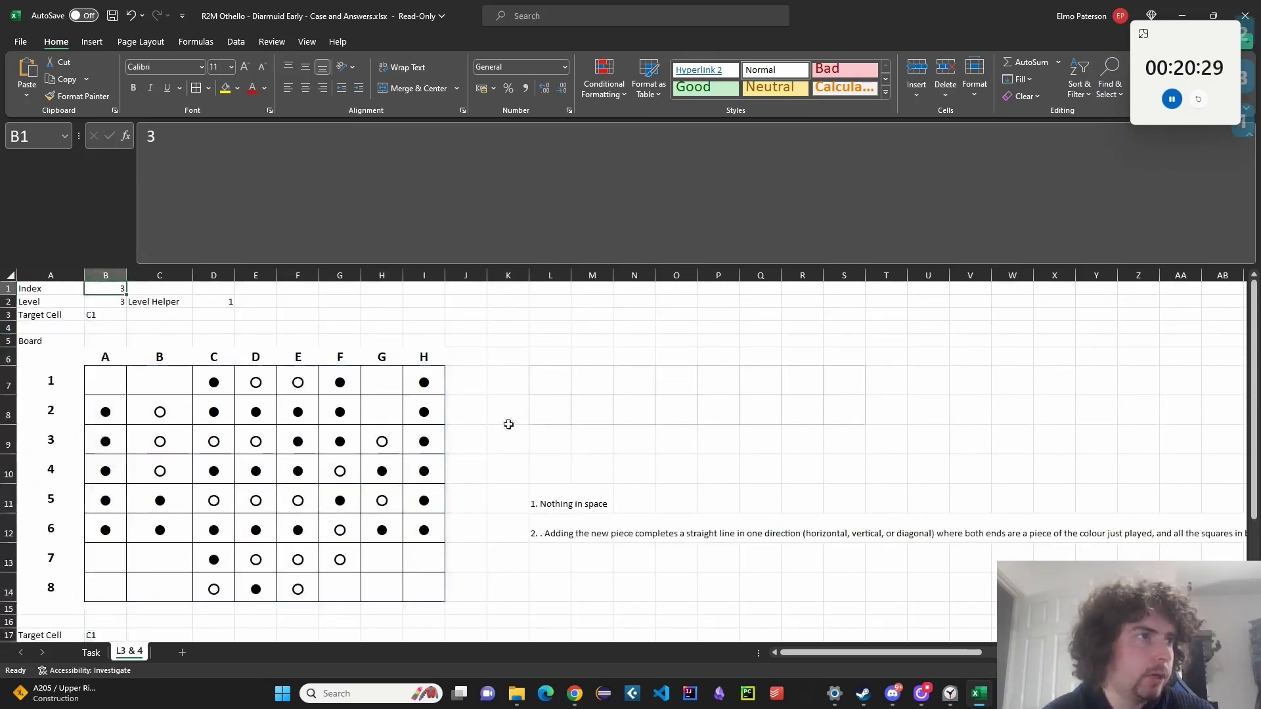
pyautogui.click(632, 440)
pyautogui.scroll(-3, 541, 487)
pyautogui.scroll(3, 388, 541)
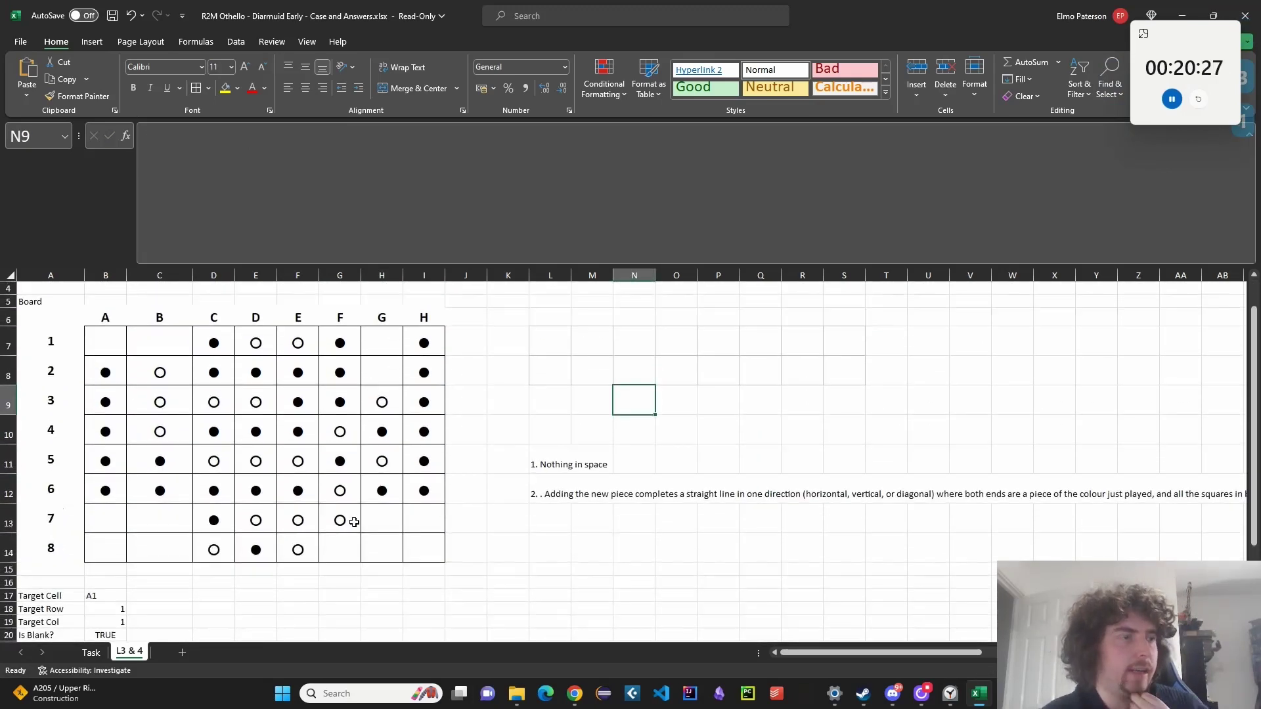
pyautogui.click(124, 348)
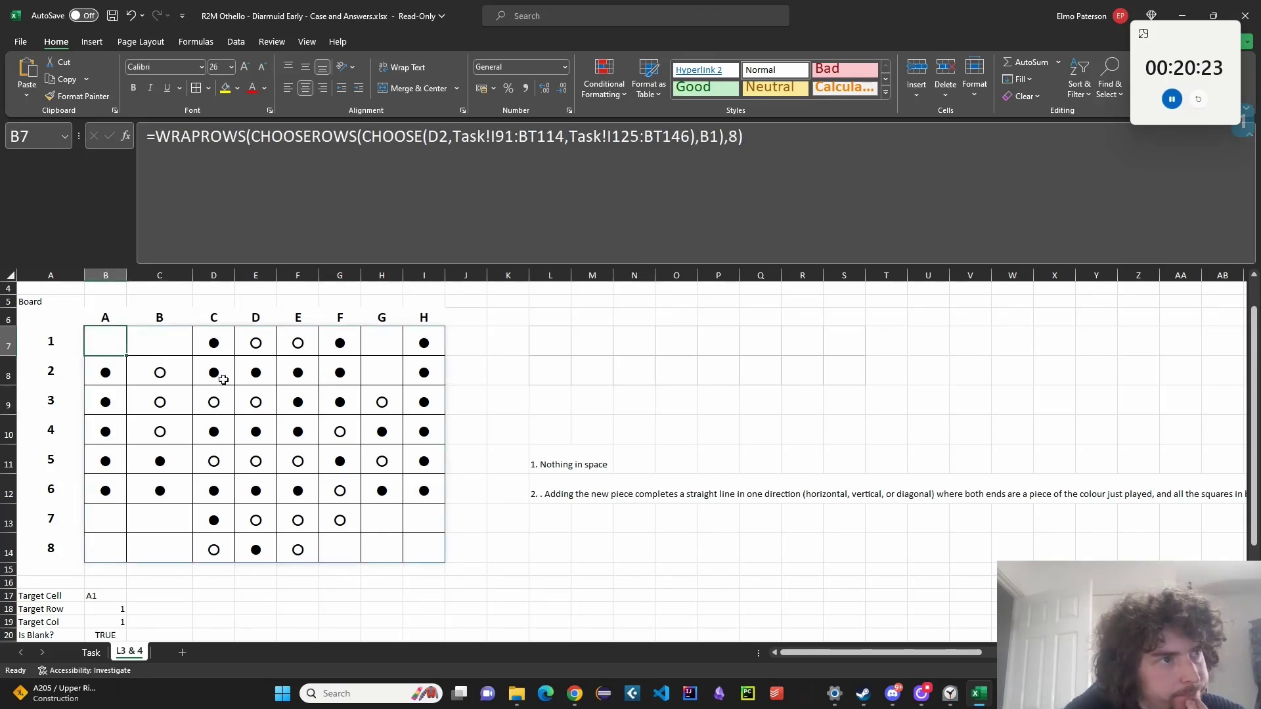
pyautogui.click(181, 334)
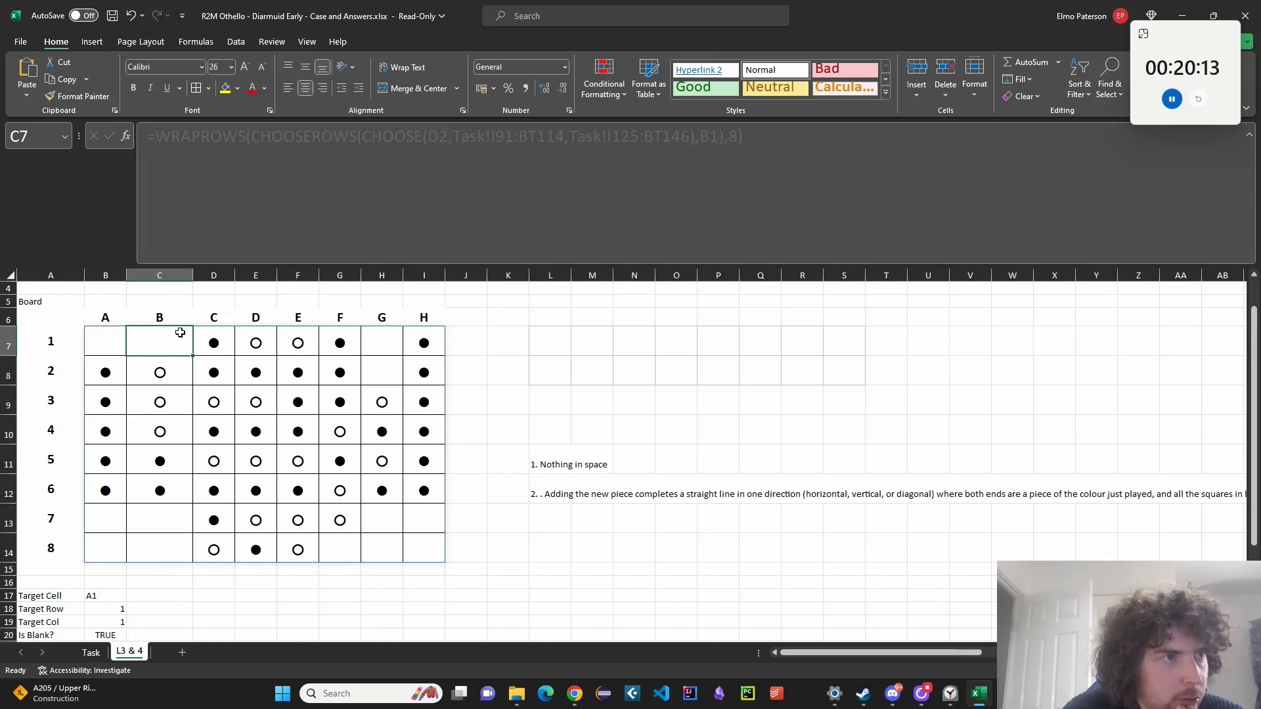
pyautogui.click(103, 346)
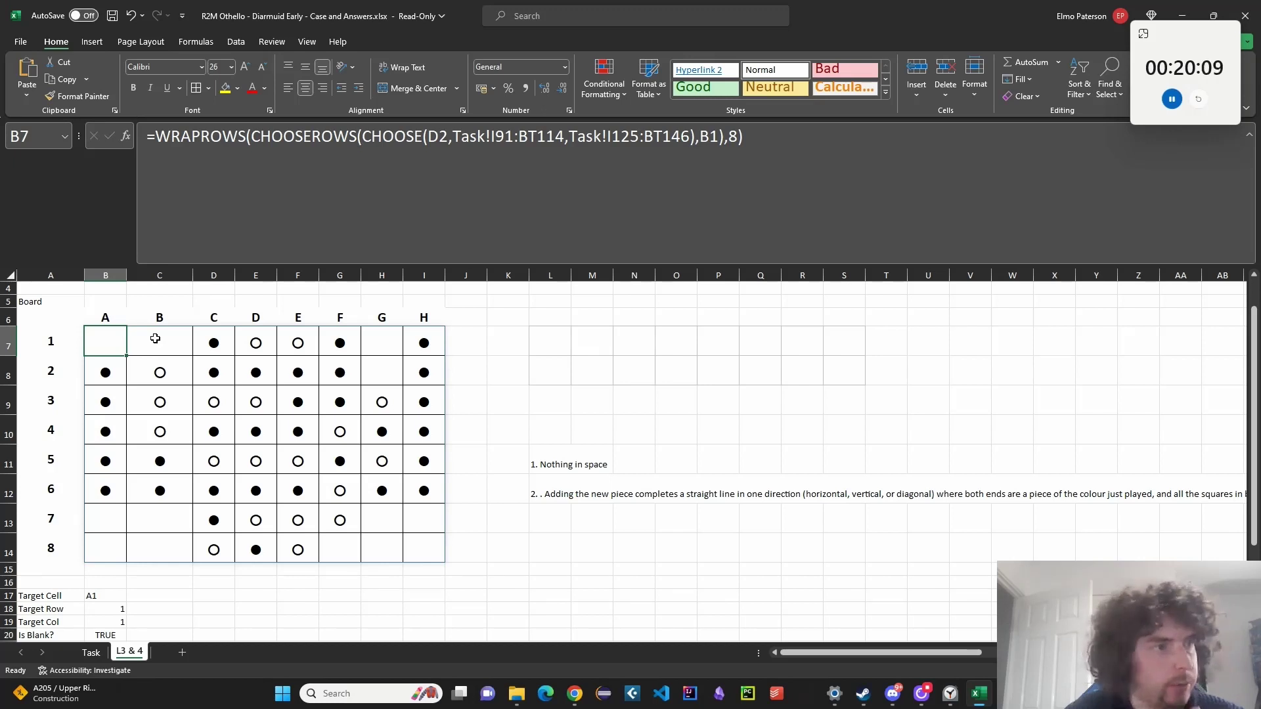
# Generate a horizontal run of distances from 1 to 7 in B22 with =SEQUENCE(1,7).
pyautogui.scroll(-2, 155, 338)
pyautogui.click(114, 500)
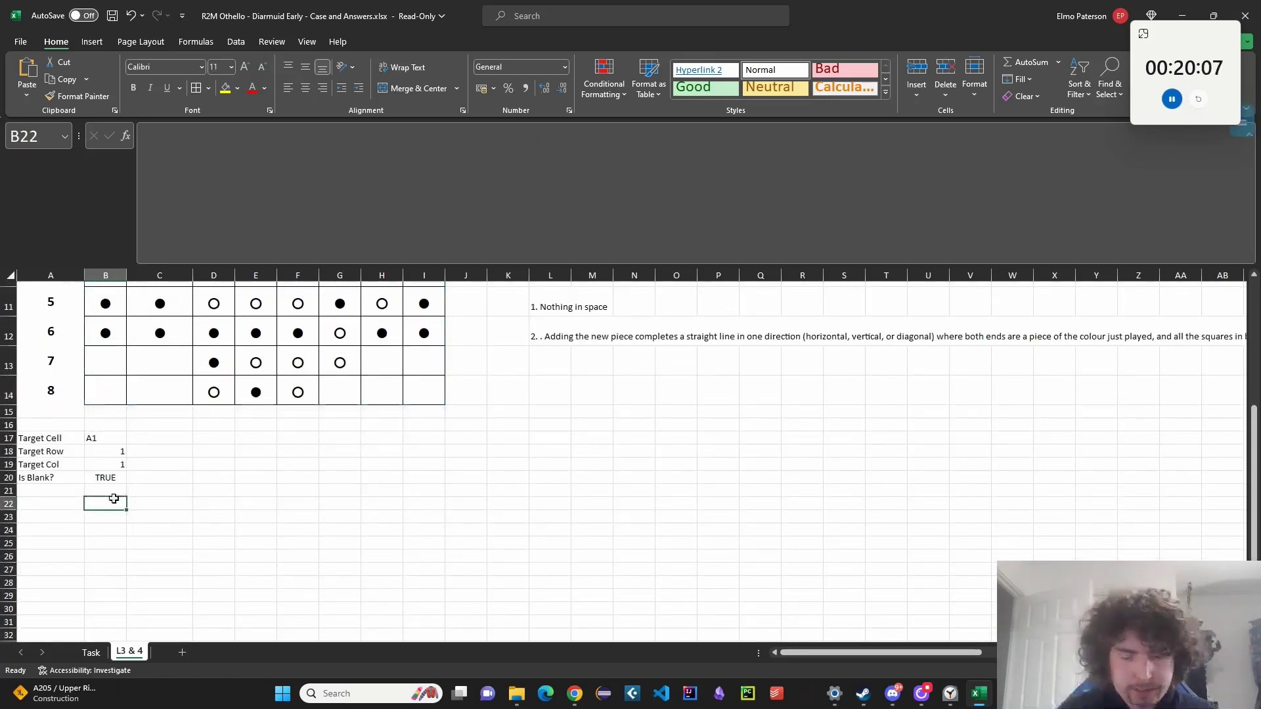
pyautogui.write('=SEQUENCE(')
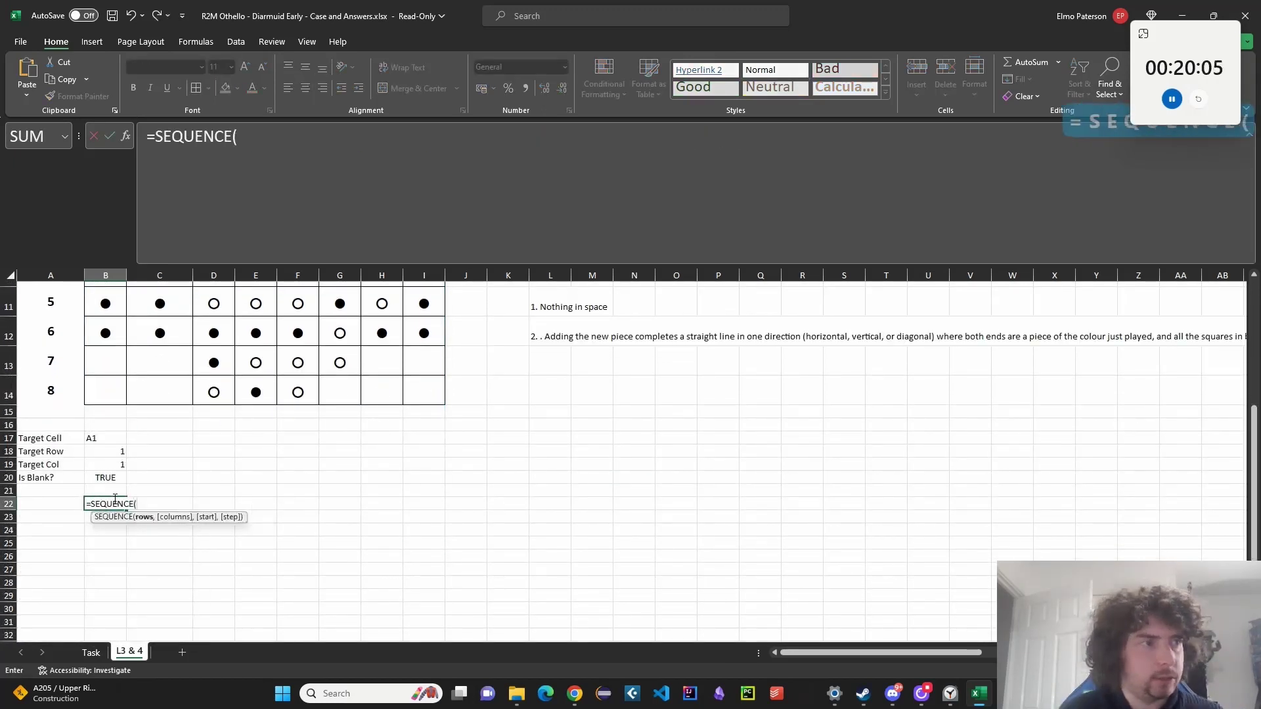
pyautogui.write('1,6')
pyautogui.press('BackSpace')
pyautogui.write('7')
pyautogui.press('Return')
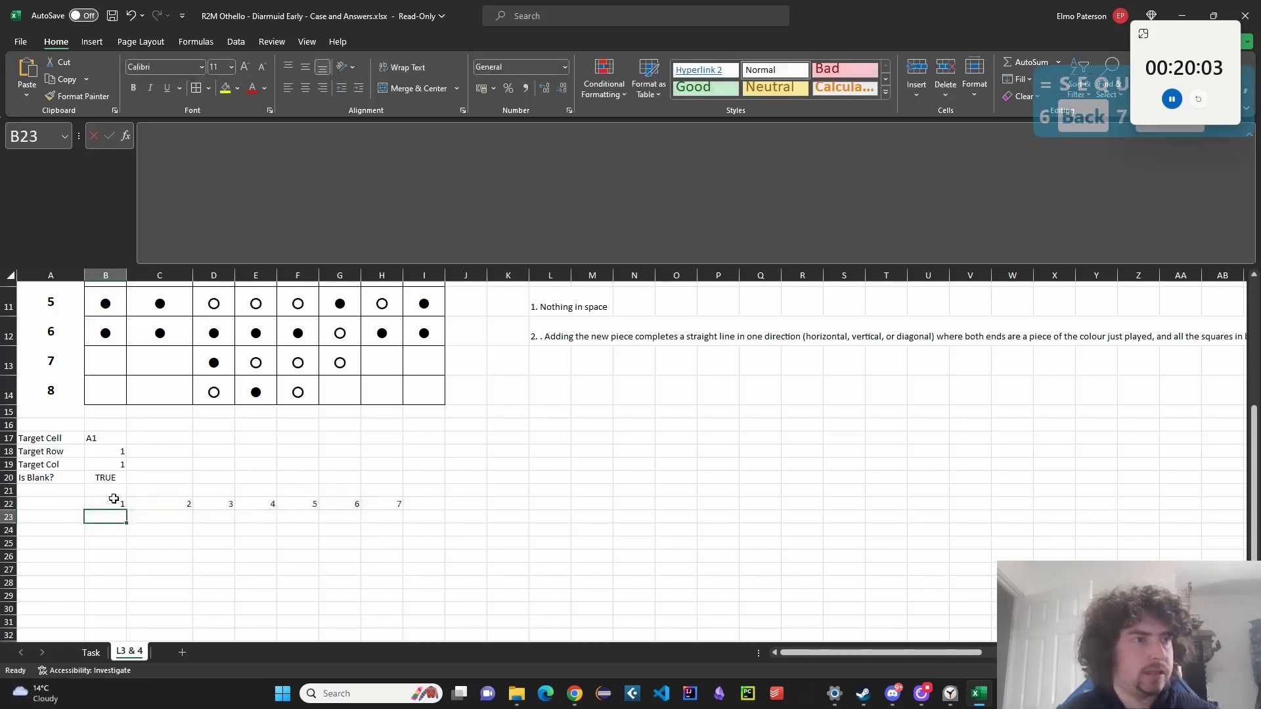
# Enter the straight direction labels U, D, L and R in A23 to A26.
pyautogui.press('Left')
pyautogui.write('U')
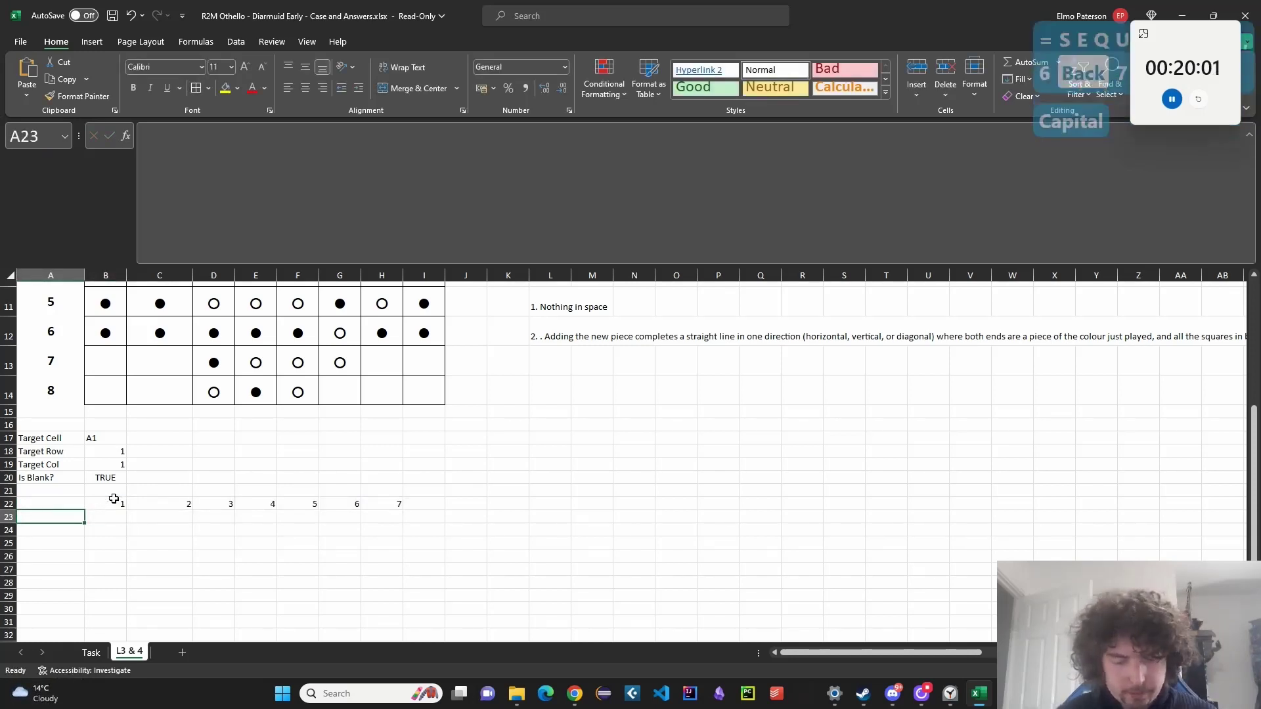
pyautogui.press('Return')
pyautogui.write('D')
pyautogui.press('Return')
pyautogui.write('L')
pyautogui.press('Return')
pyautogui.write('R')
pyautogui.press('Return')
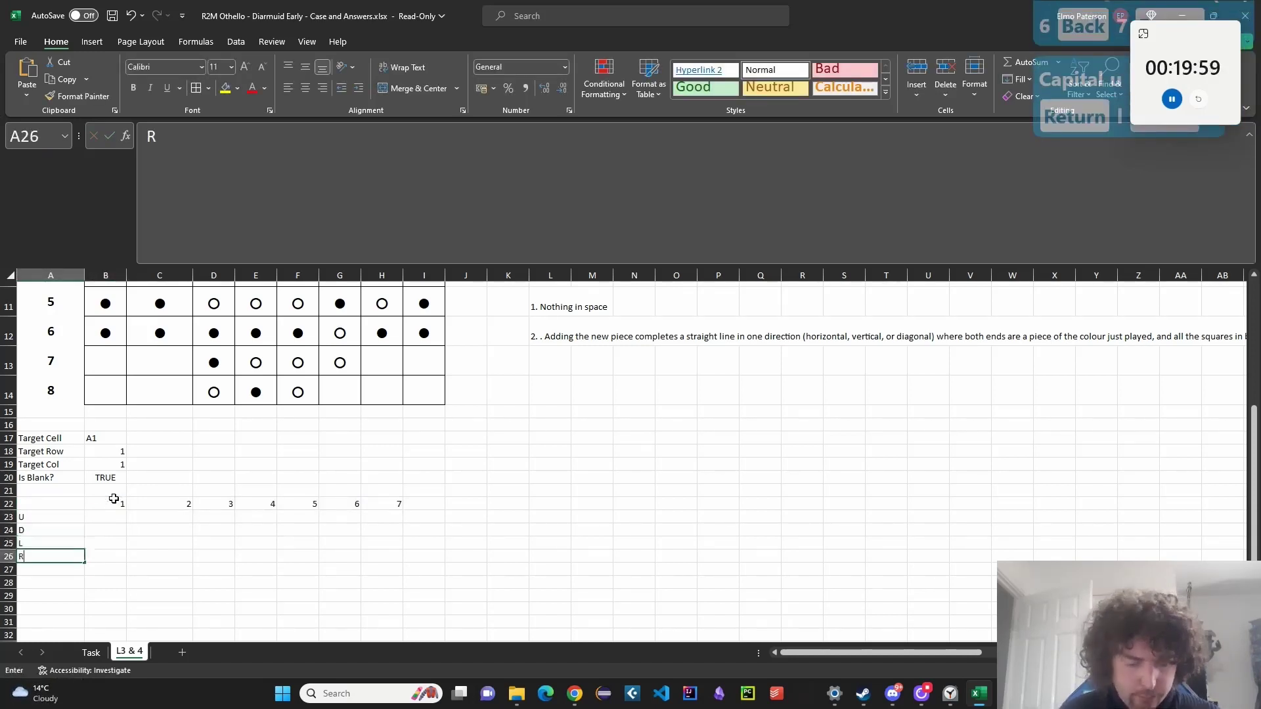
# Enter the diagonal direction labels DUL, DUR, DDL and DDR in A27 to A30.
pyautogui.write('dIA')
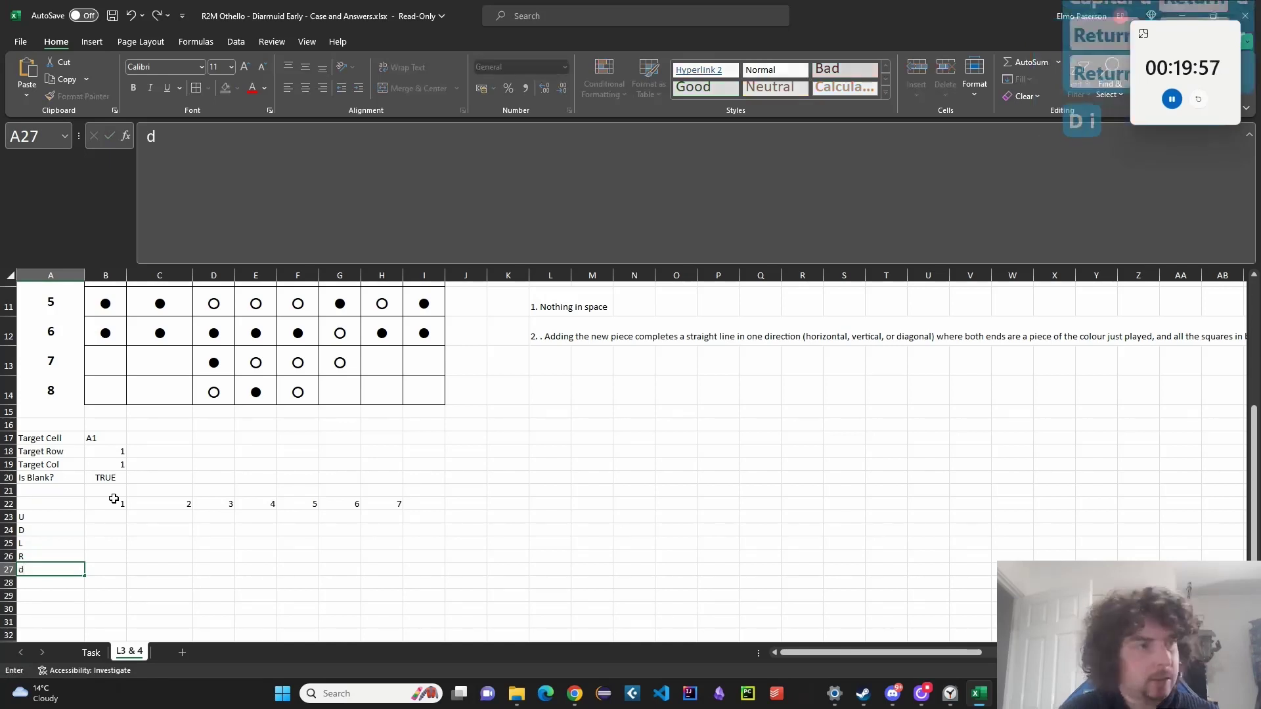
pyautogui.press('BackSpace')
pyautogui.press('BackSpace')
pyautogui.press('BackSpace')
pyautogui.write('Dul')
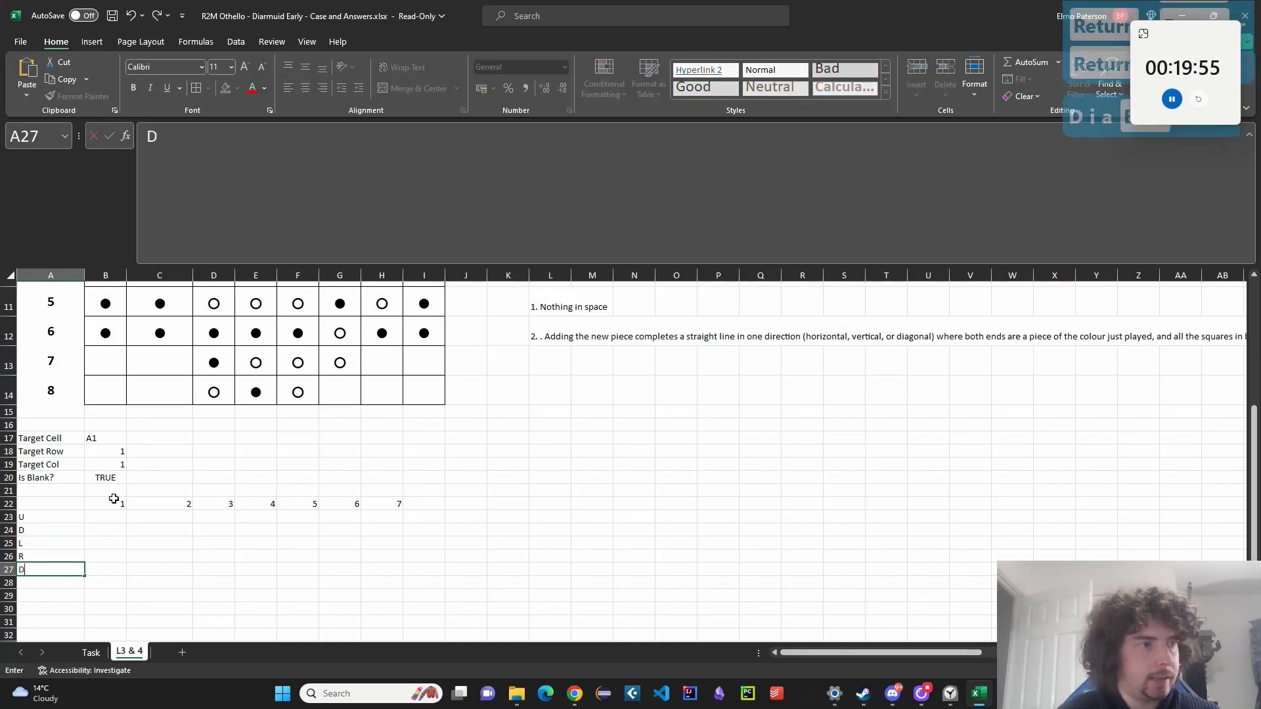
pyautogui.press('BackSpace')
pyautogui.press('BackSpace')
pyautogui.write('UL')
pyautogui.press('Return')
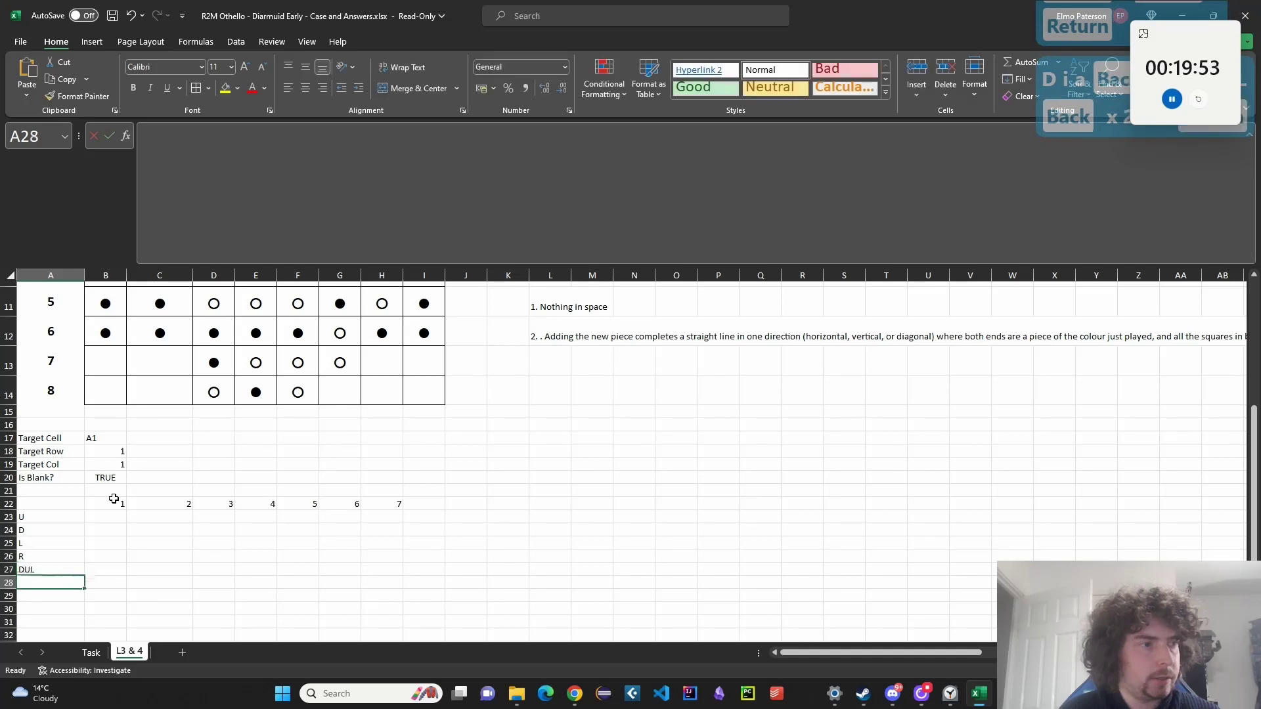
pyautogui.write('DUR')
pyautogui.press('Return')
pyautogui.write('DDL')
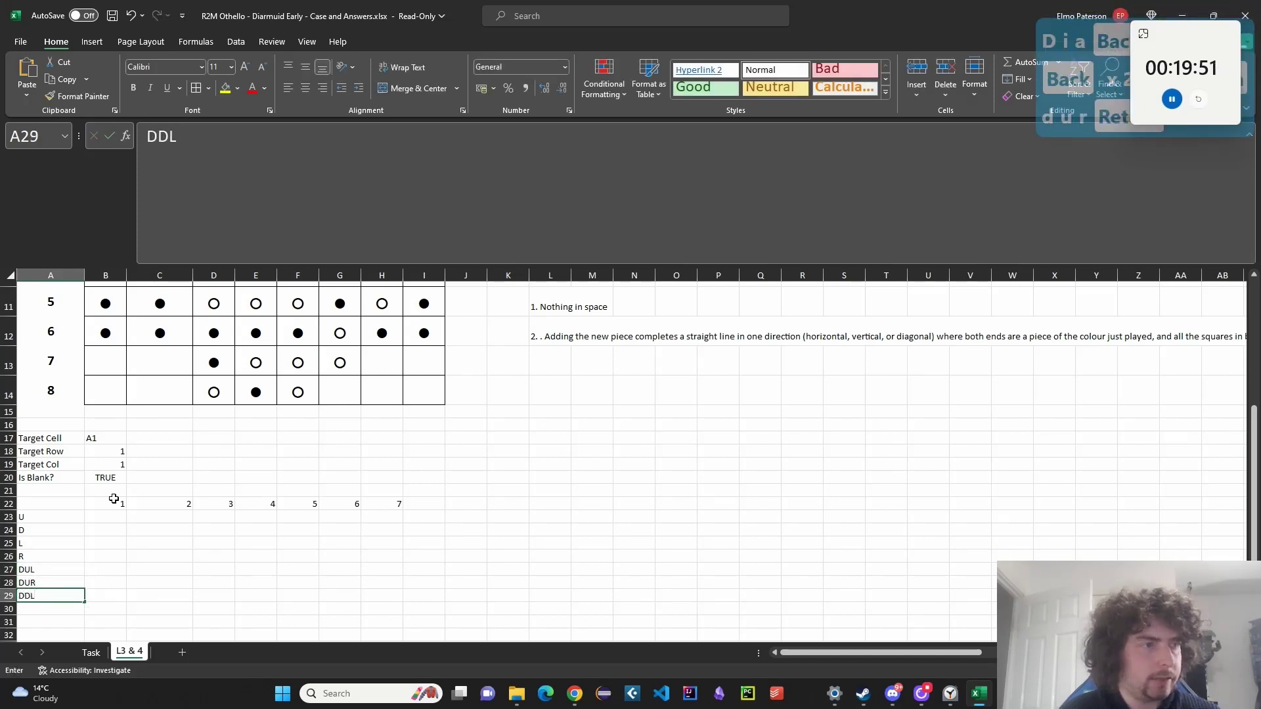
pyautogui.press('Return')
pyautogui.write('DDR')
pyautogui.press('Return')
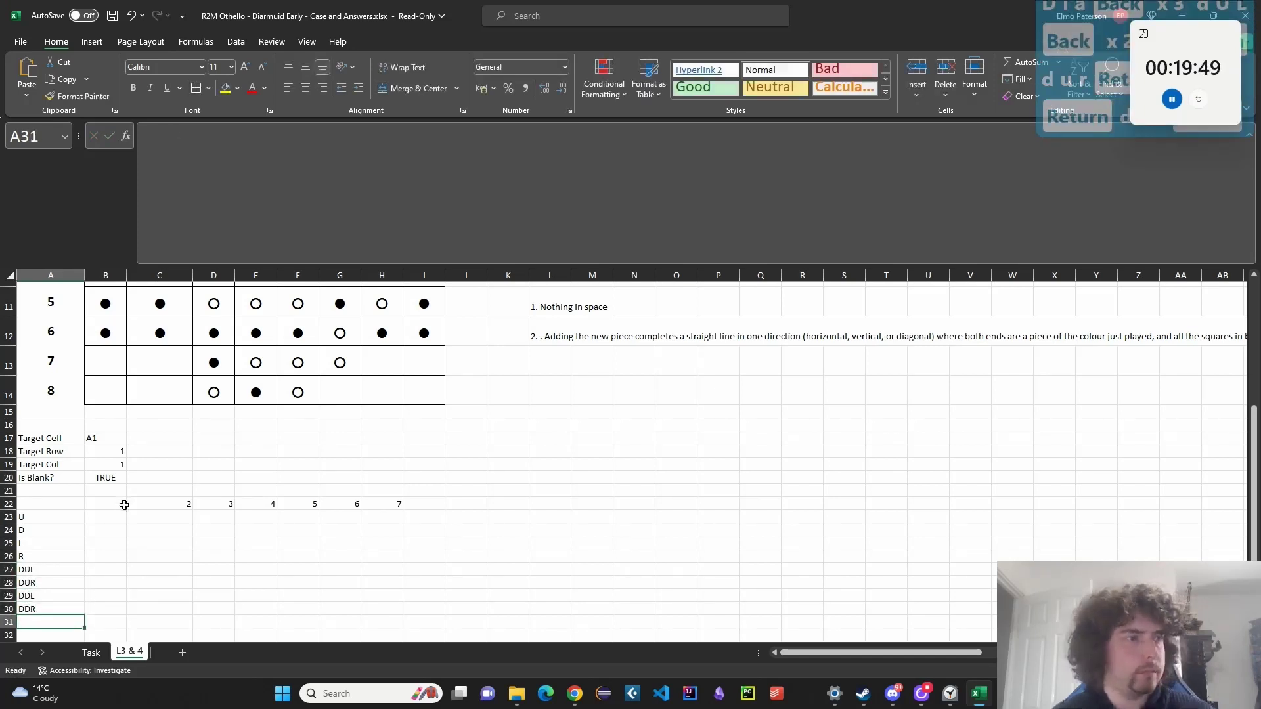
# Label the header cell A22 of the direction grid as Row Movement.
pyautogui.scroll(-1, 124, 504)
pyautogui.click(66, 466)
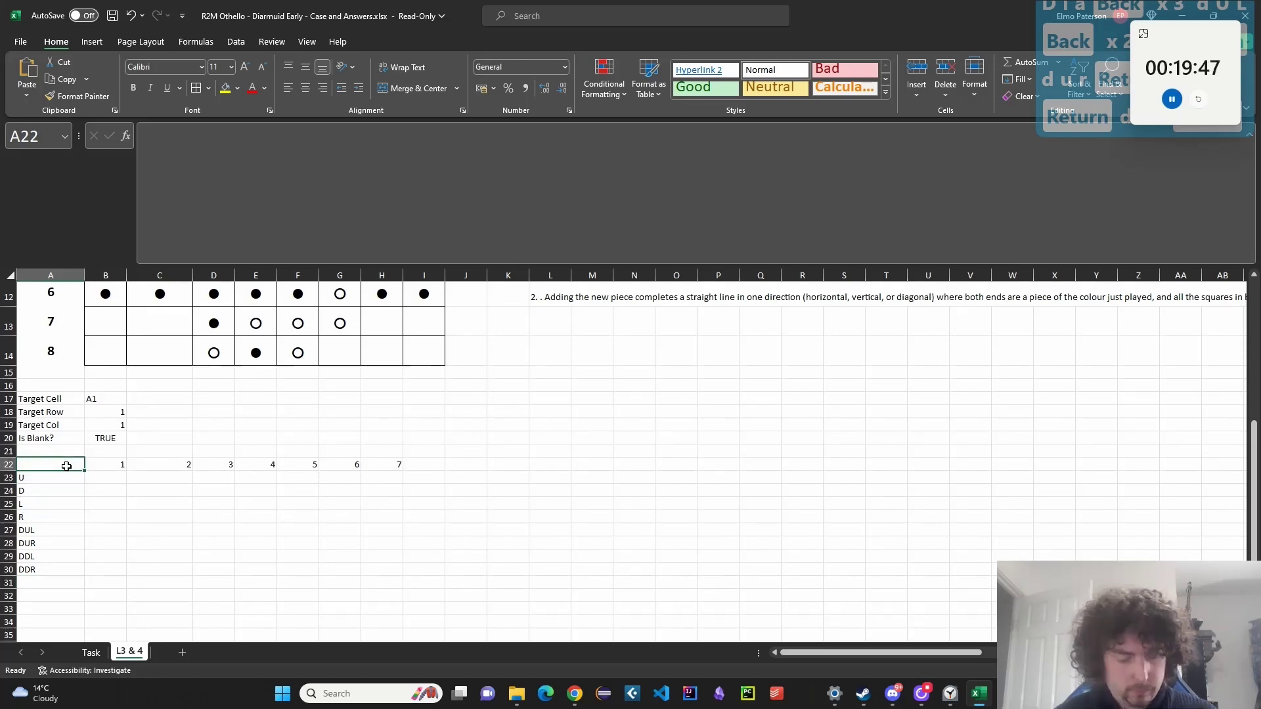
pyautogui.press('capslock')
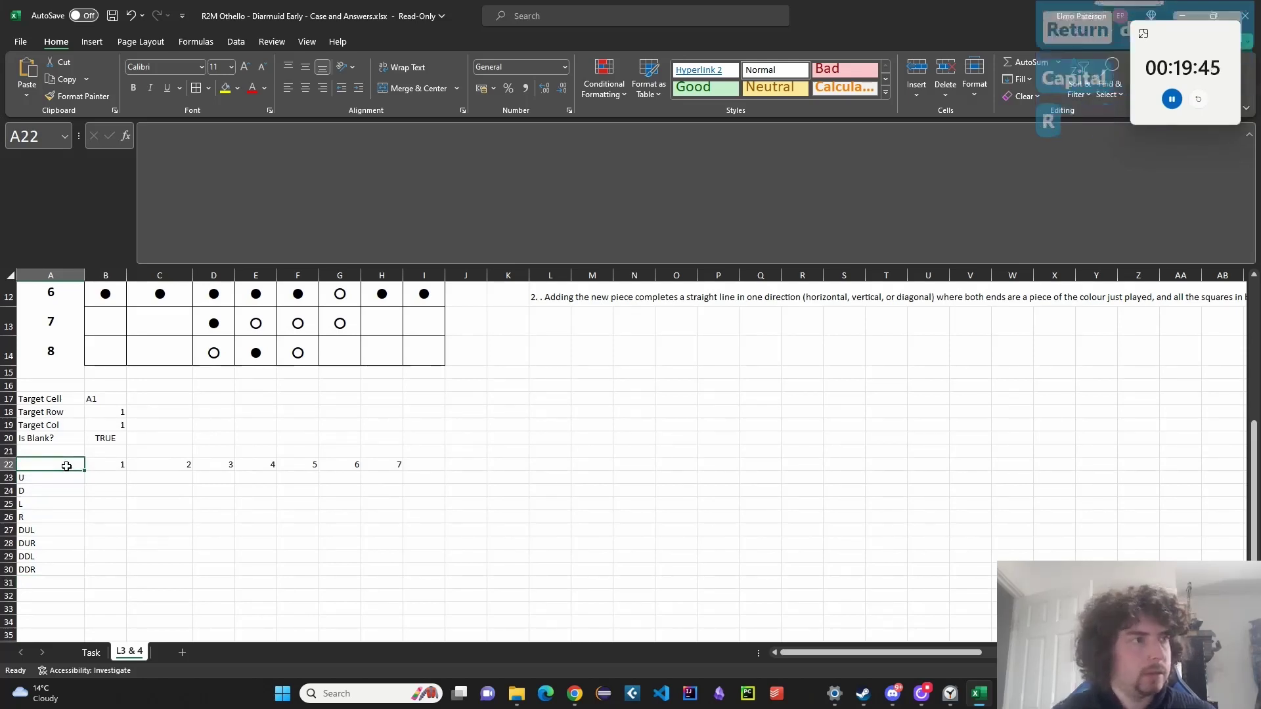
pyautogui.write('Row Movemnt')
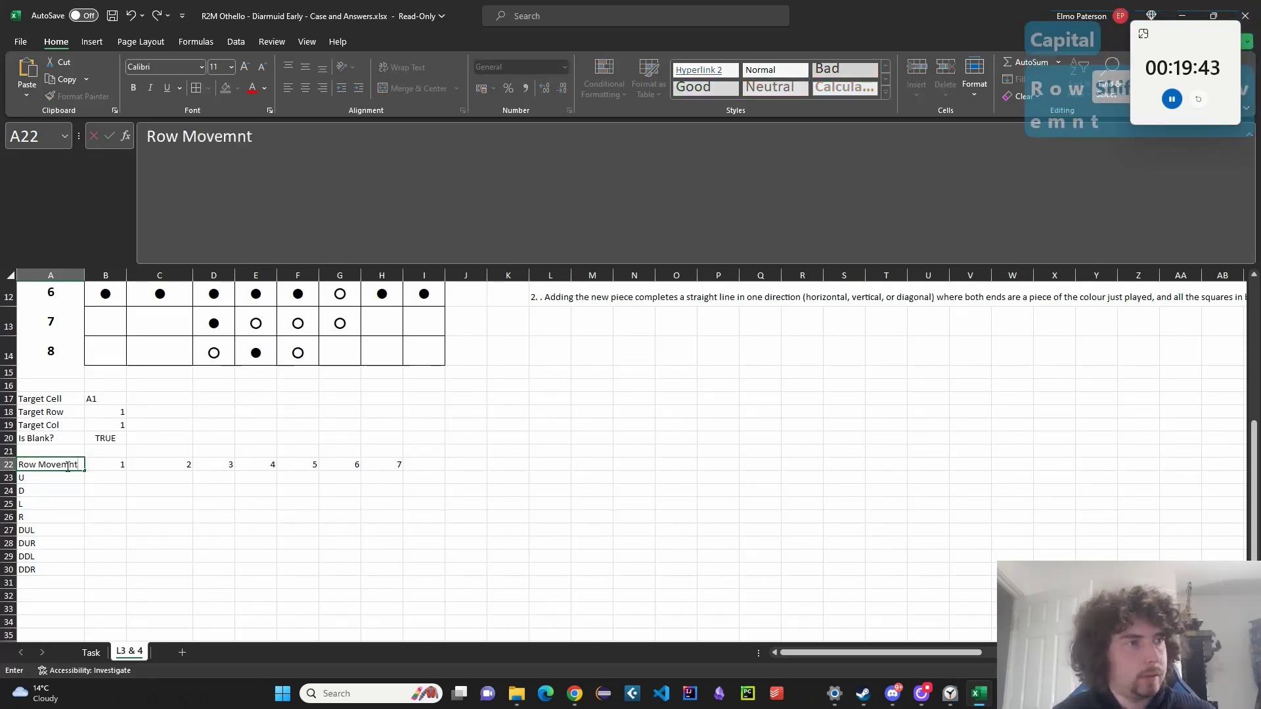
pyautogui.press('BackSpace')
pyautogui.press('BackSpace')
pyautogui.press('BackSpace')
pyautogui.write('ment')
pyautogui.press('Return')
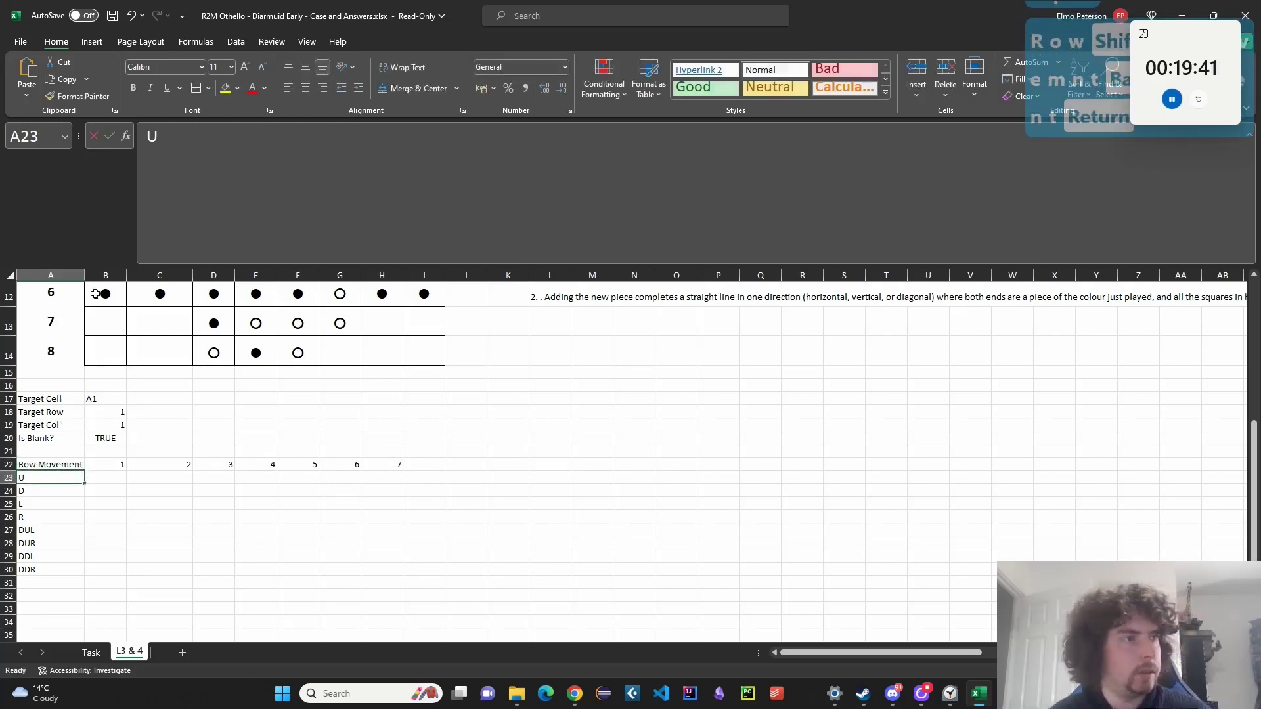
# Widen column A slightly and replace the label in A22 with Row.
pyautogui.moveTo(84, 276); pyautogui.dragTo(92, 276)
pyautogui.click(87, 461)
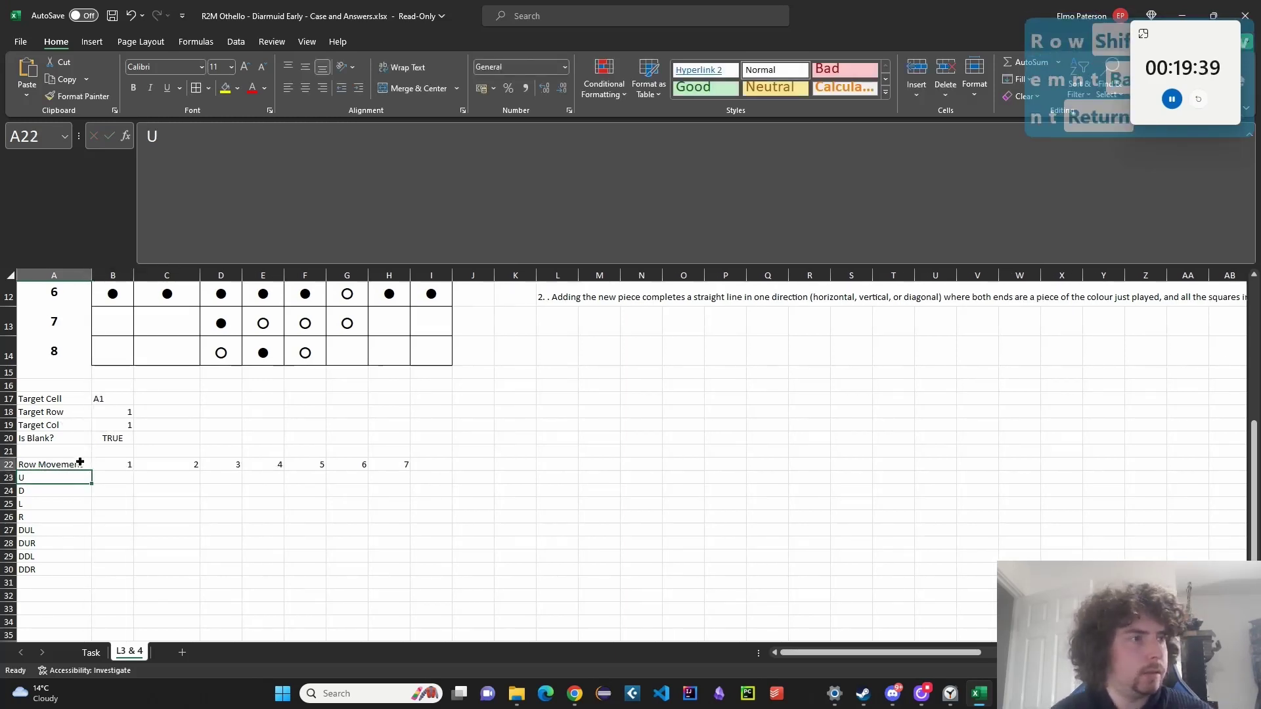
pyautogui.doubleClick(61, 463)
pyautogui.hotkey('ctrl', 'a')
pyautogui.write('Row')
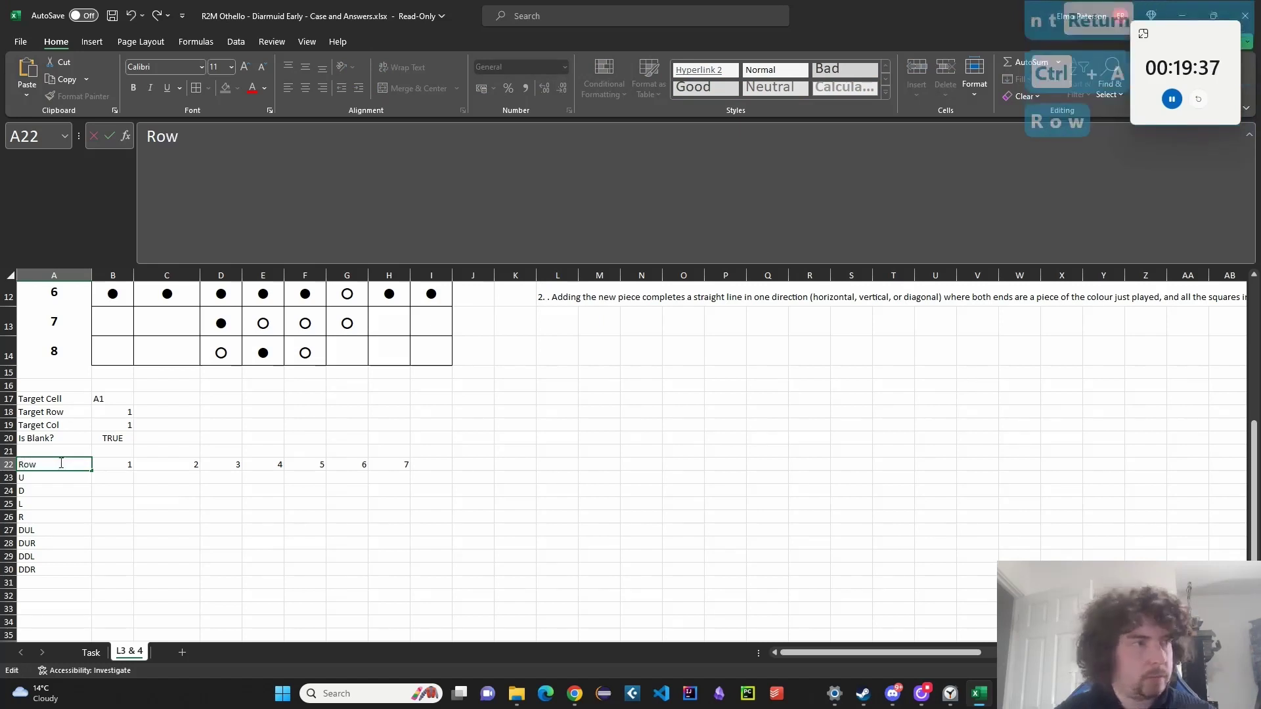
pyautogui.press('Return')
# Copy the direction grid A22:H30 to A32 and rename the copy's header cell Columns.
pyautogui.click(60, 463)
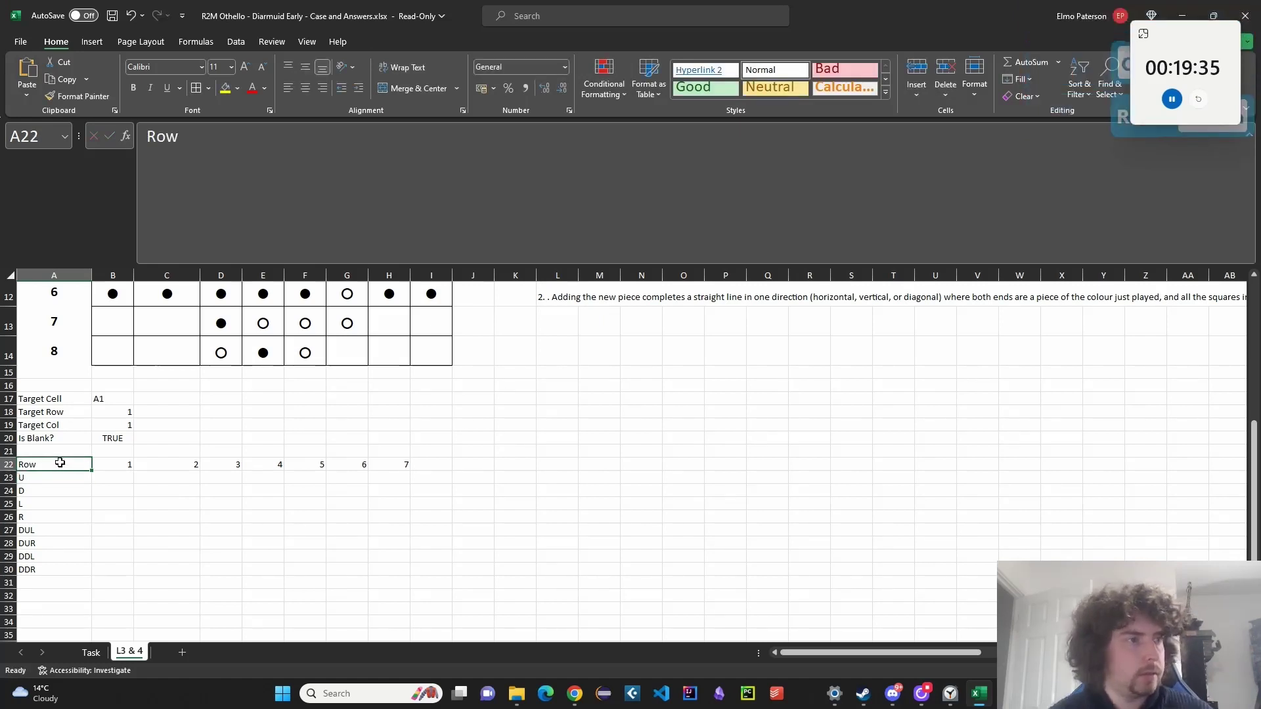
pyautogui.keyDown('shift'); pyautogui.click(375, 570); pyautogui.keyUp('shift')
pyautogui.hotkey('ctrl', 'c')
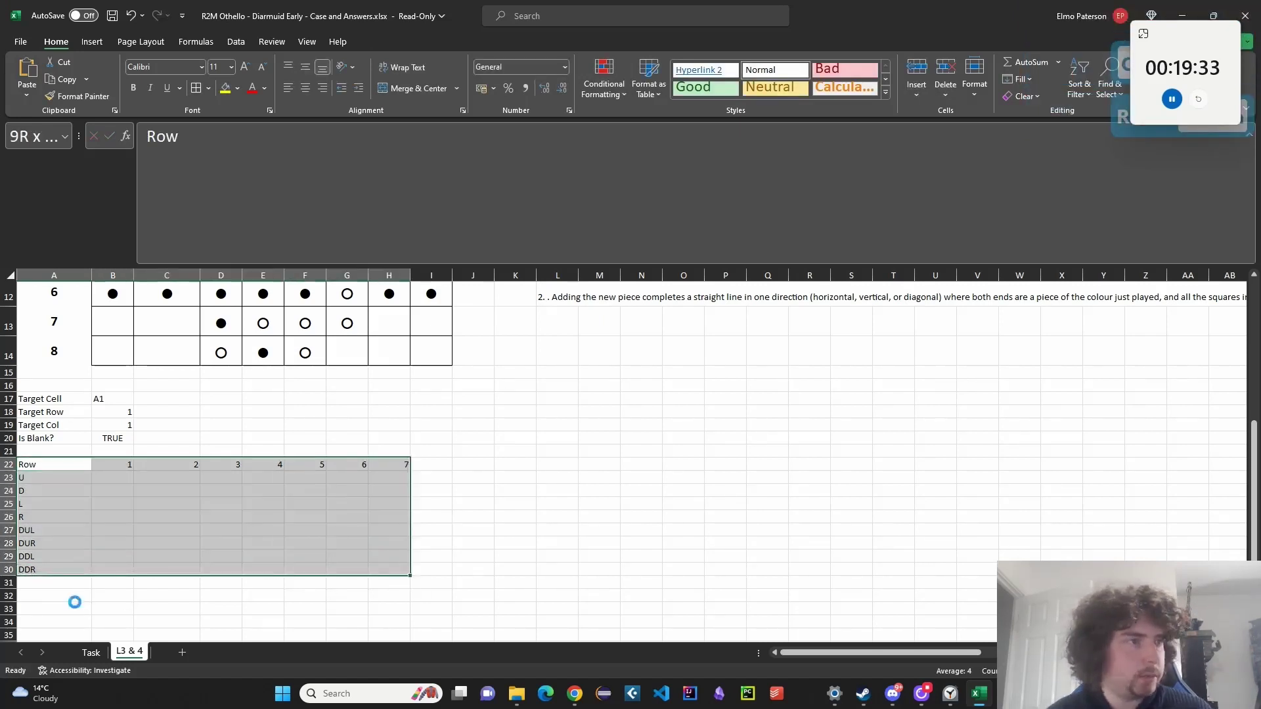
pyautogui.click(69, 596)
pyautogui.hotkey('ctrl', 'v')
pyautogui.click(53, 593)
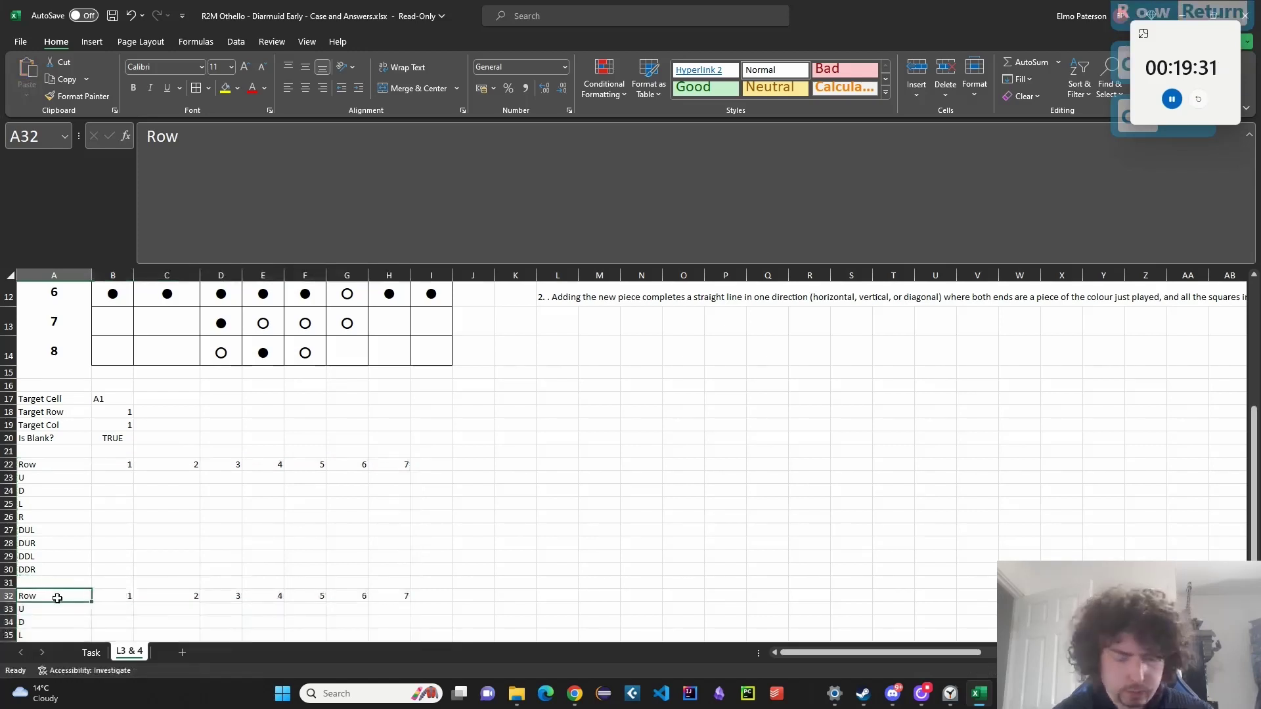
pyautogui.write('Columns')
pyautogui.press('Return')
# Enter =$B$18-B$22 in B23 to compute the row position for the U direction.
pyautogui.click(127, 464)
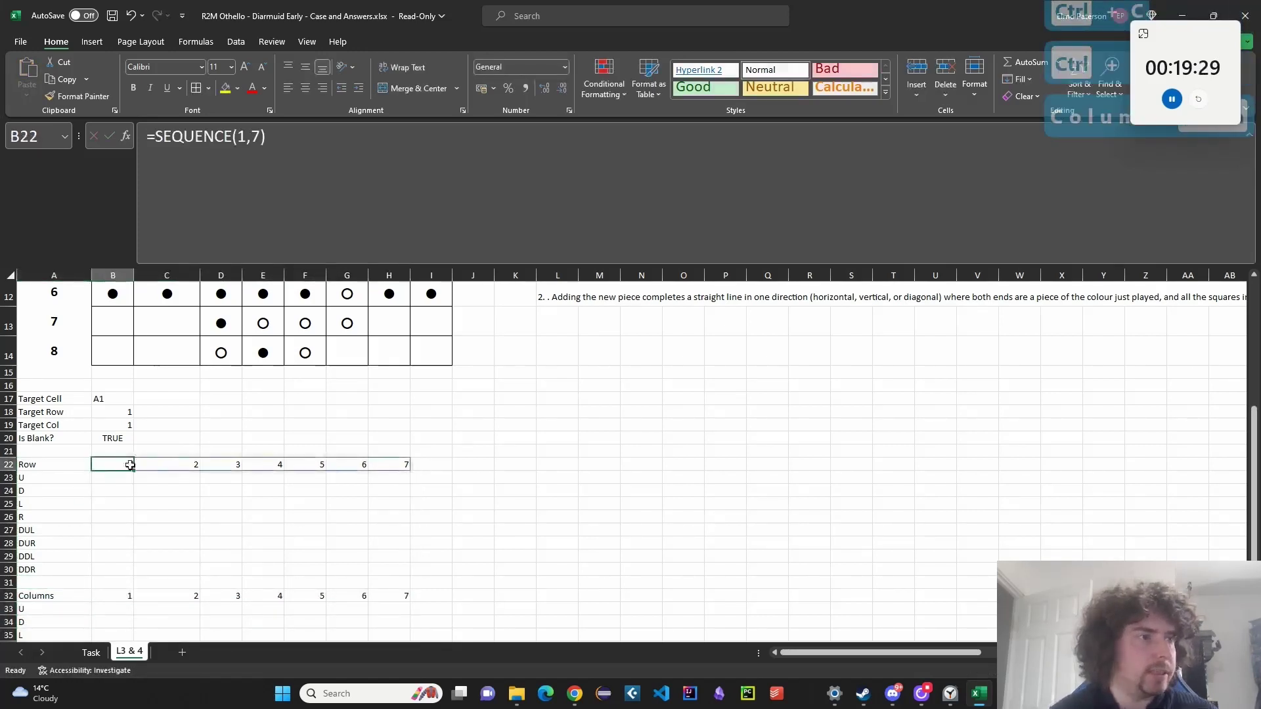
pyautogui.click(122, 475)
pyautogui.write('=')
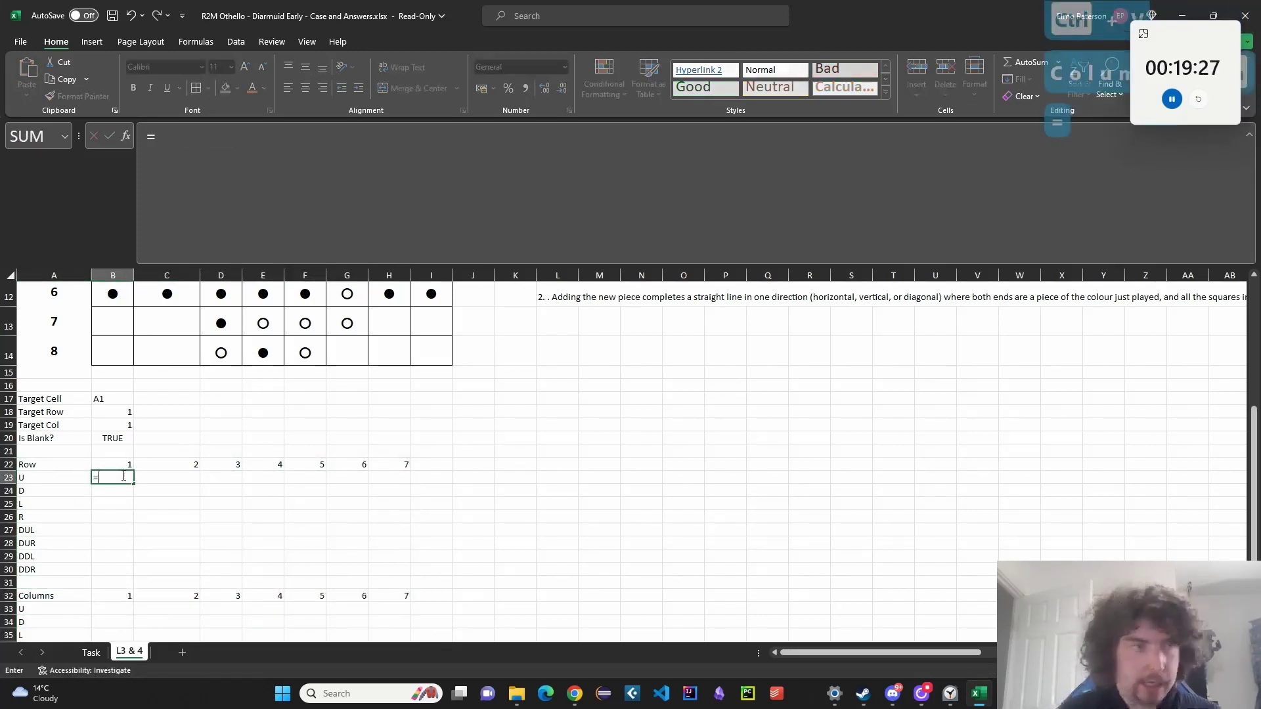
pyautogui.click(119, 412)
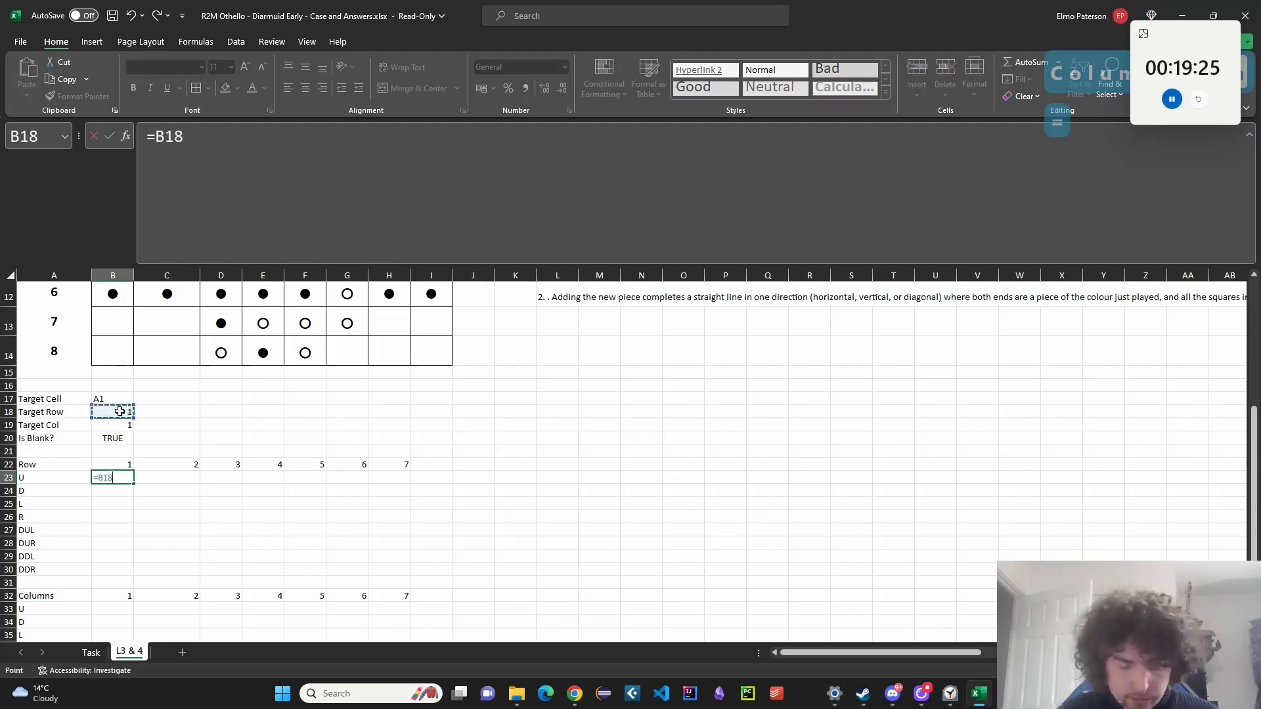
pyautogui.press('F4')
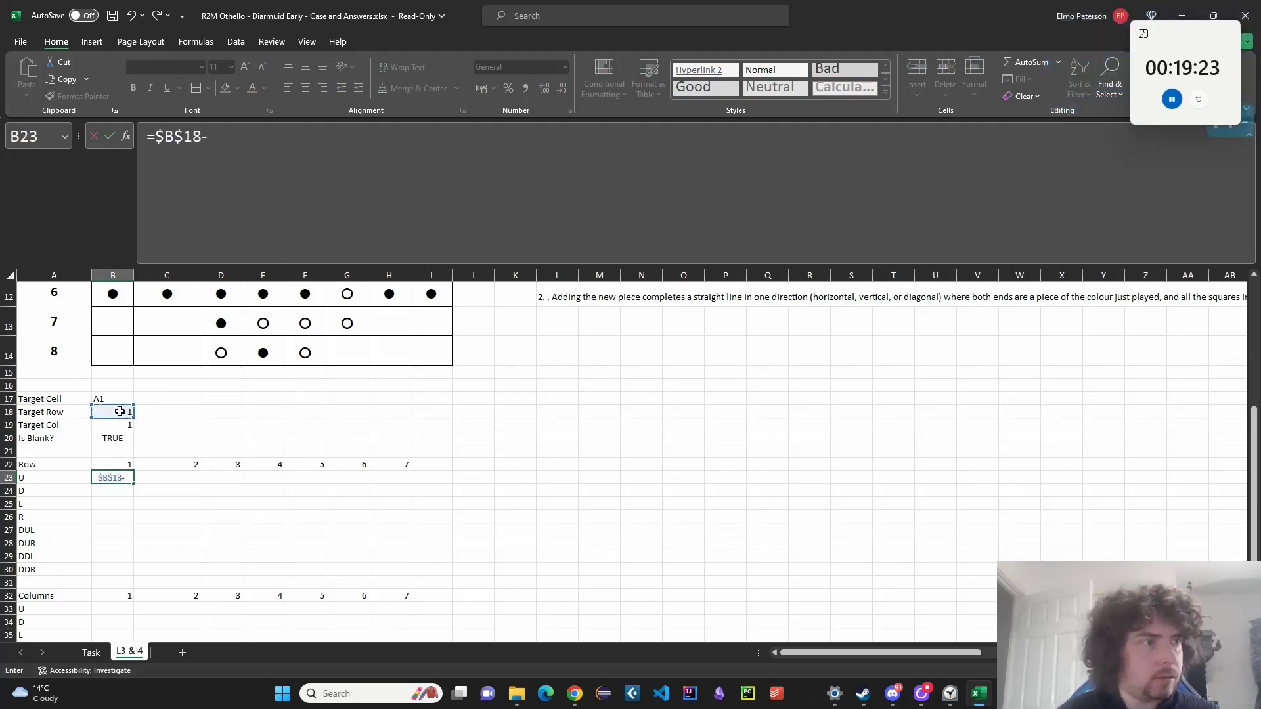
pyautogui.write('-')
pyautogui.click(127, 452)
pyautogui.click(130, 462)
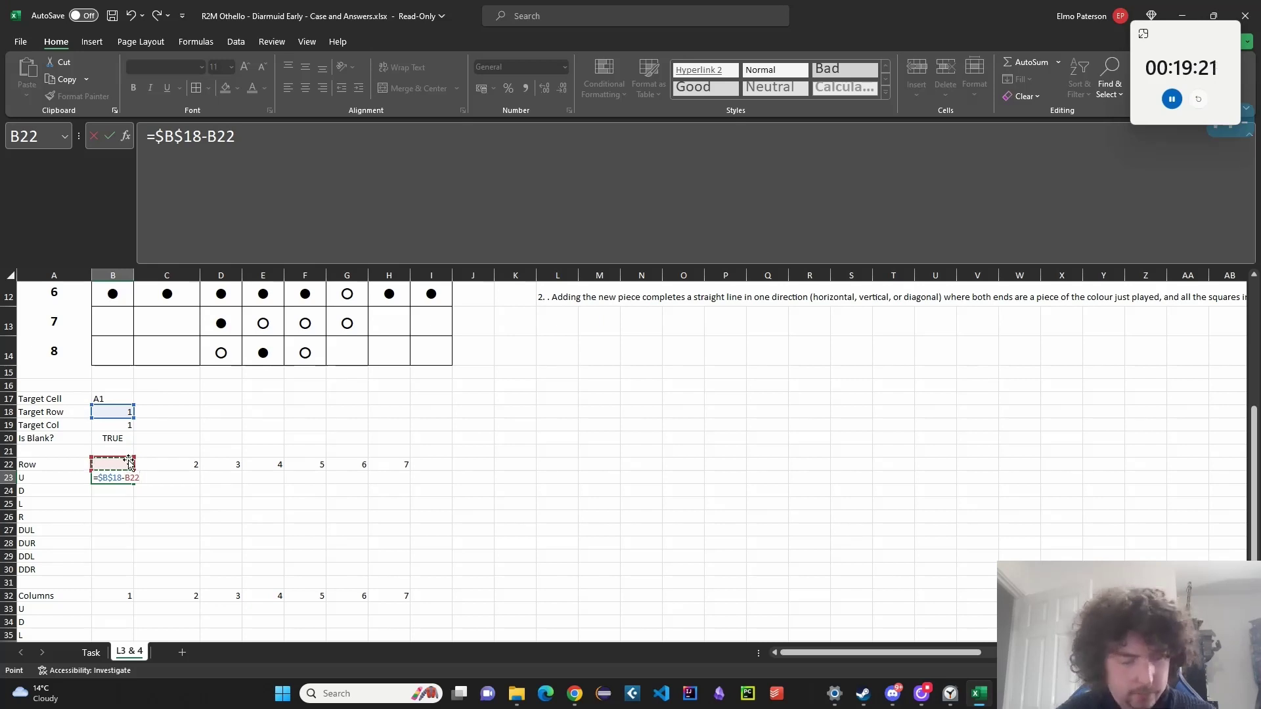
pyautogui.press('F4')
pyautogui.press('F4')
pyautogui.press('Return')
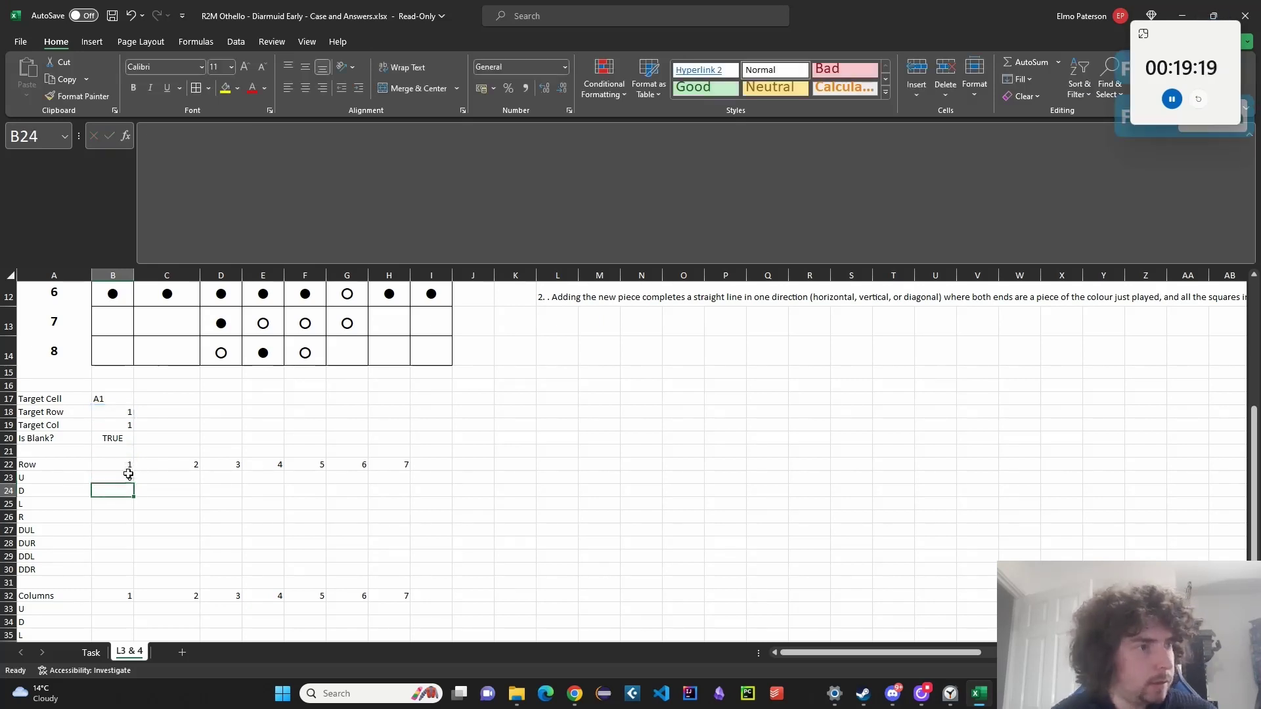
# Copy the U formula into B24 and change it to =$B$18+B$22 for the D direction.
pyautogui.click(128, 474)
pyautogui.hotkey('ctrl', 'c')
pyautogui.press('Down')
pyautogui.hotkey('ctrl', 'v')
pyautogui.click(208, 152)
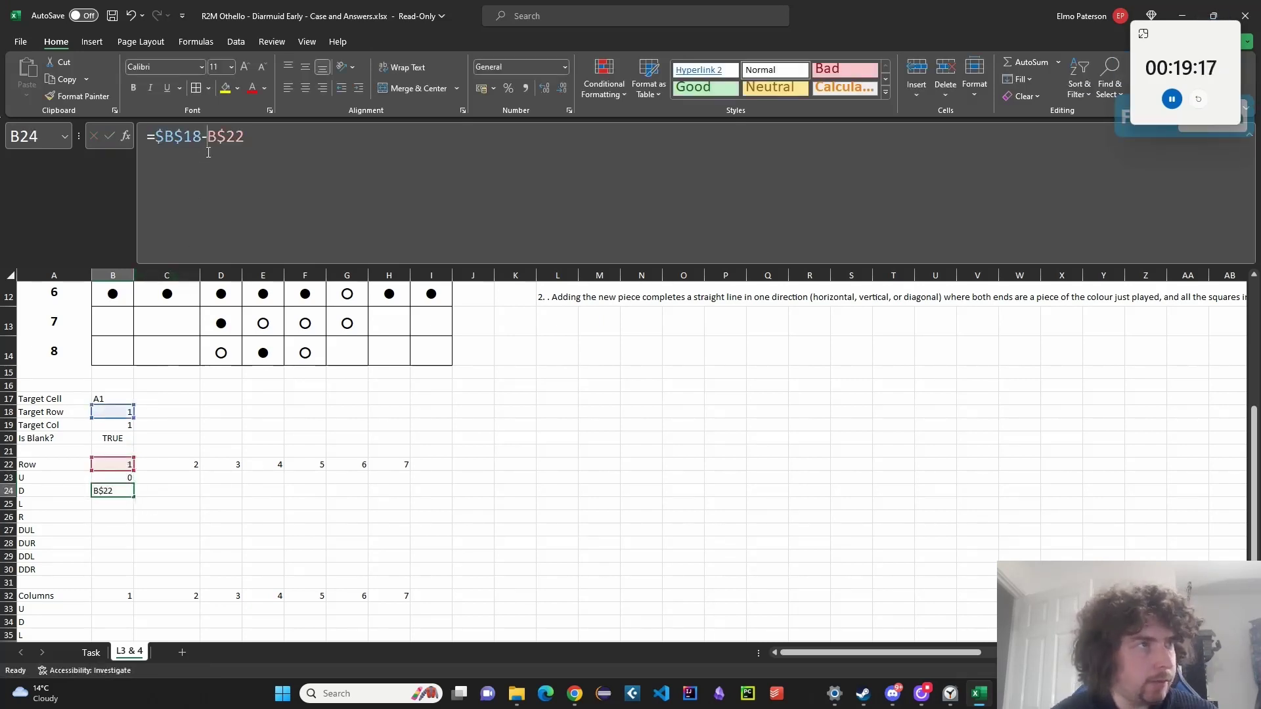
pyautogui.press('BackSpace')
pyautogui.write('+')
pyautogui.press('Return')
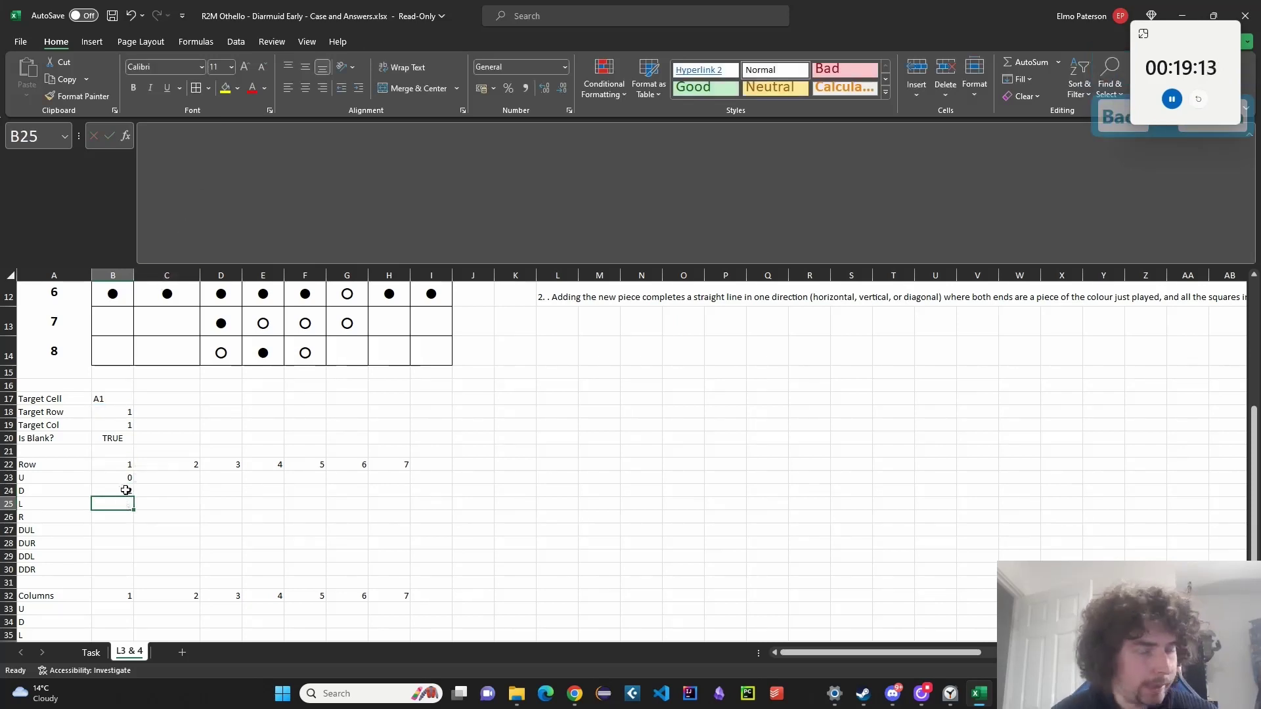
# Set the L and R directions in B25 and B26 to the fixed target row with =$B$18.
pyautogui.write('=')
pyautogui.press('Escape')
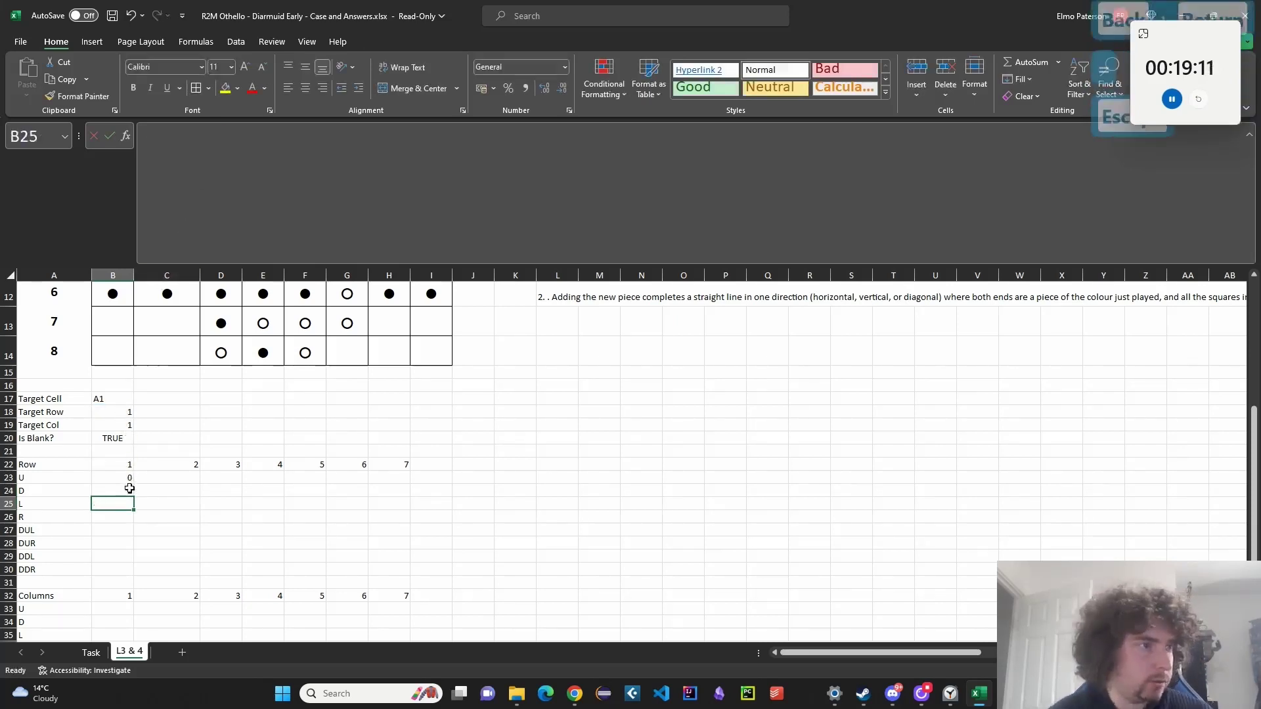
pyautogui.click(125, 490)
pyautogui.moveTo(133, 497); pyautogui.dragTo(132, 504)
pyautogui.click(115, 504)
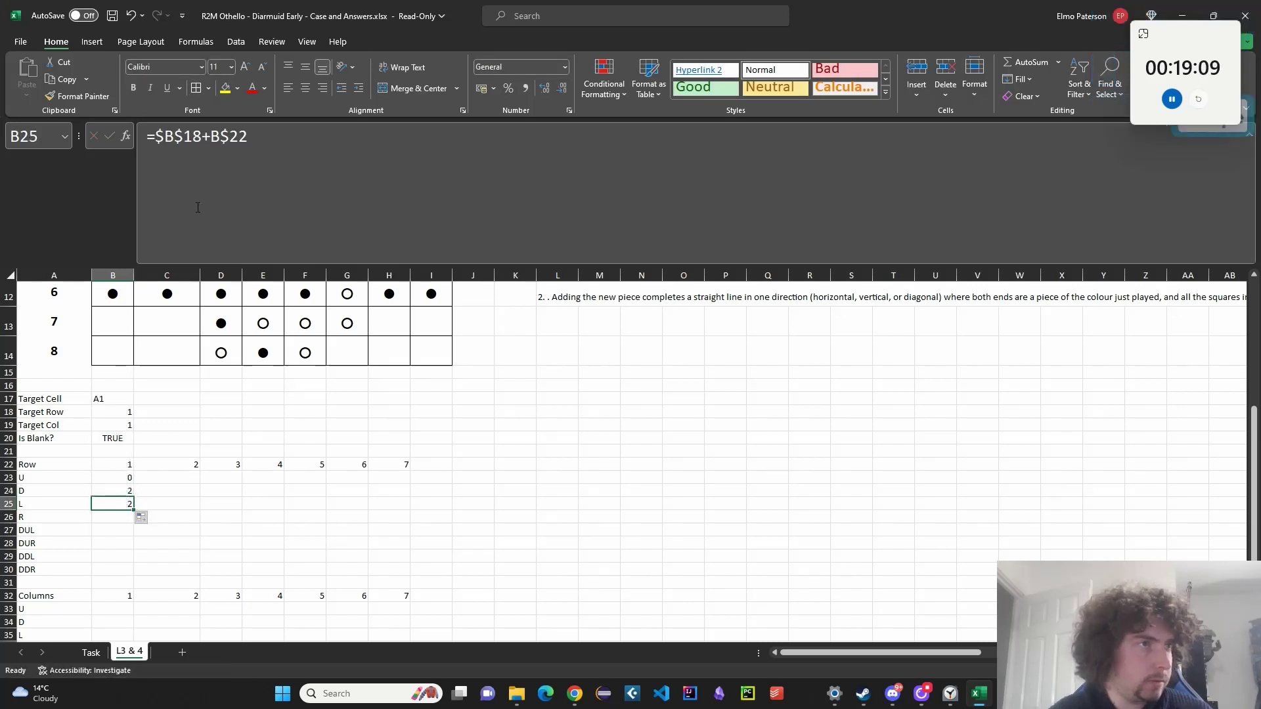
pyautogui.click(192, 136)
pyautogui.hotkey('shift', 'End')
pyautogui.press('Delete')
pyautogui.press('Return')
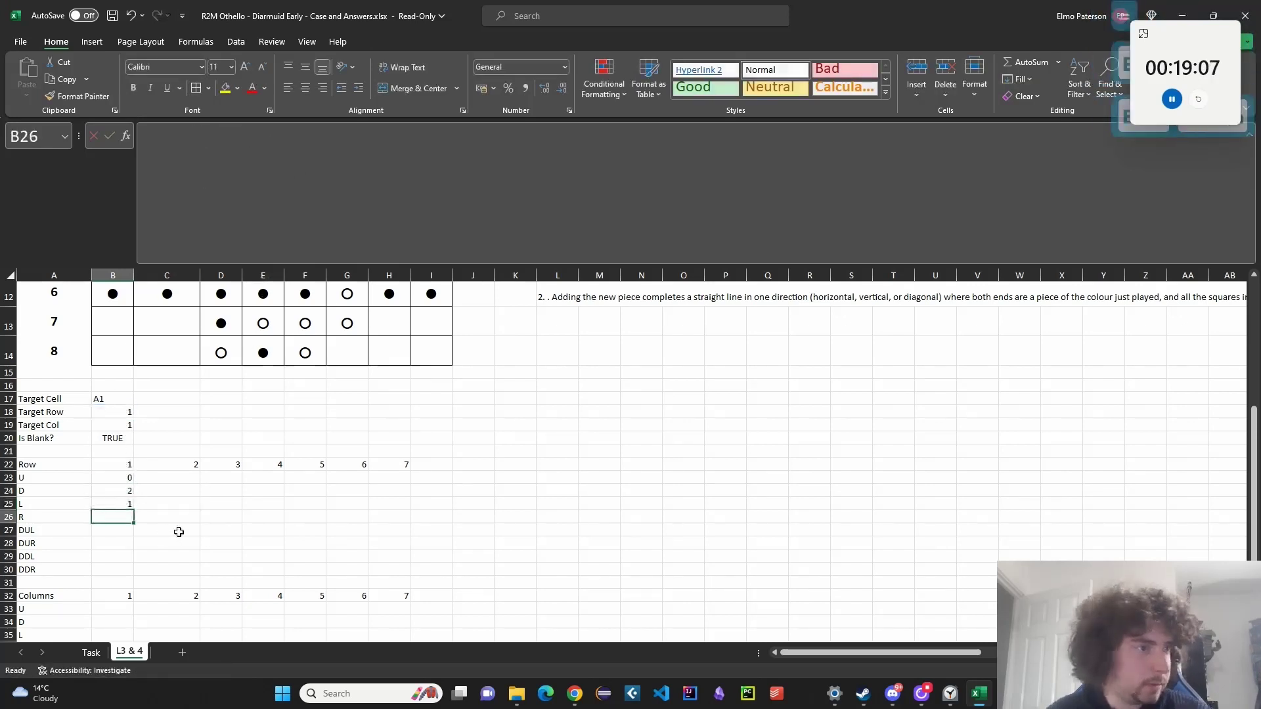
pyautogui.click(124, 502)
pyautogui.moveTo(134, 510); pyautogui.dragTo(121, 543)
# Copy the U formula into DUL and DUR in B27:B28, and the D formula into DDL and DDR in B29:B30.
pyautogui.press('Up')
pyautogui.press('Up')
pyautogui.hotkey('ctrl', 'c')
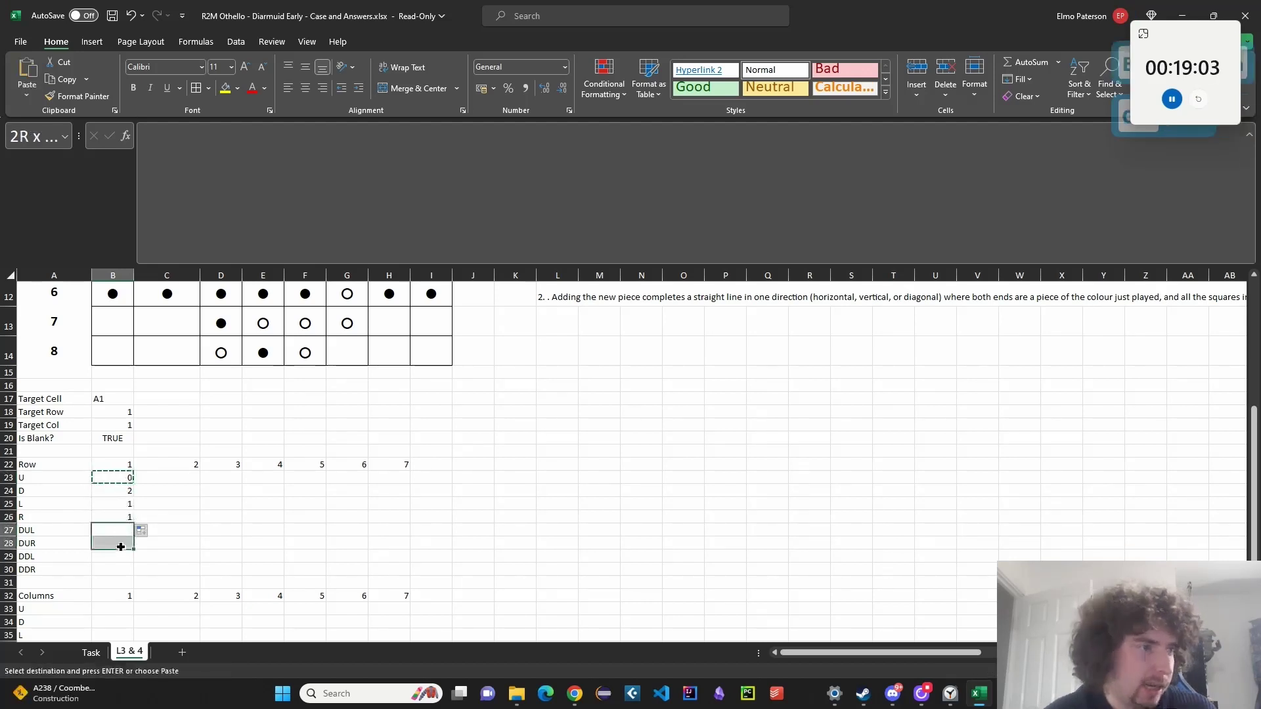
pyautogui.hotkey('ctrl', 'v')
pyautogui.click(124, 494)
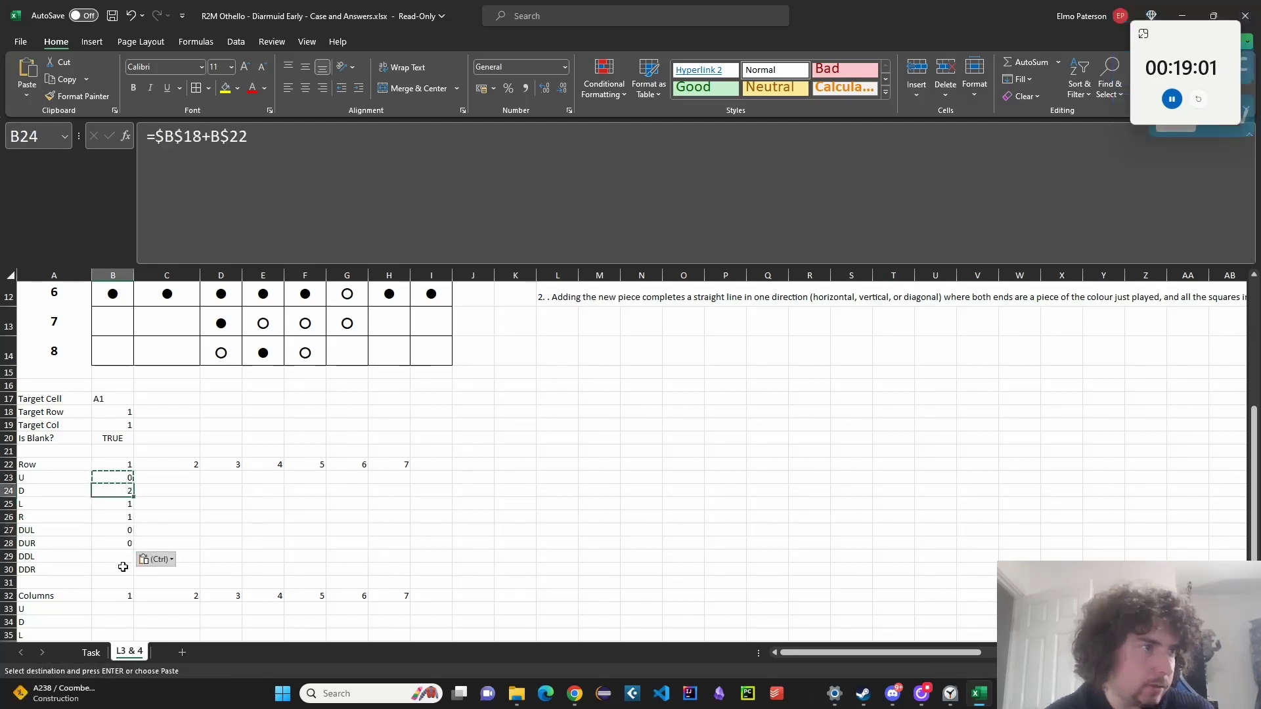
pyautogui.hotkey('ctrl', 'c')
pyautogui.click(122, 557)
pyautogui.moveTo(122, 557); pyautogui.dragTo(122, 569)
pyautogui.hotkey('ctrl', 'v')
# Fill the row formulas in B23:B30 across to column H.
pyautogui.moveTo(120, 479); pyautogui.dragTo(416, 589)
pyautogui.scroll(-1, 352, 547)
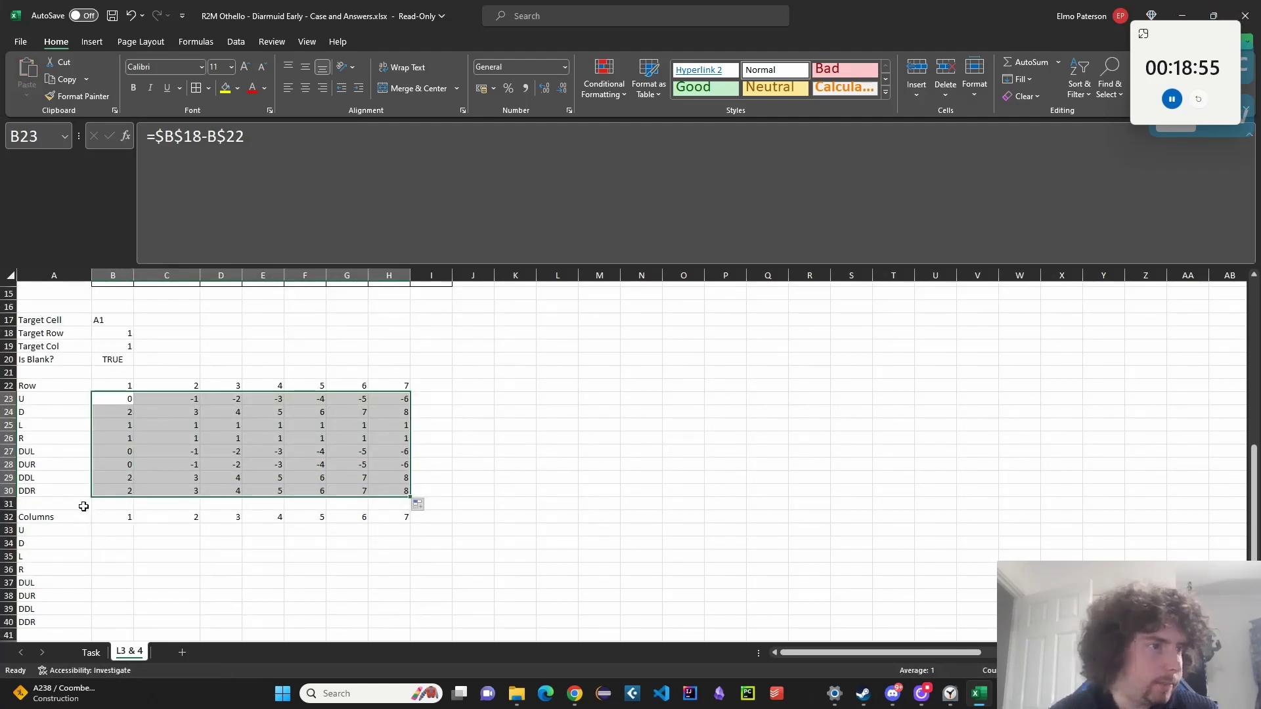
pyautogui.click(115, 400)
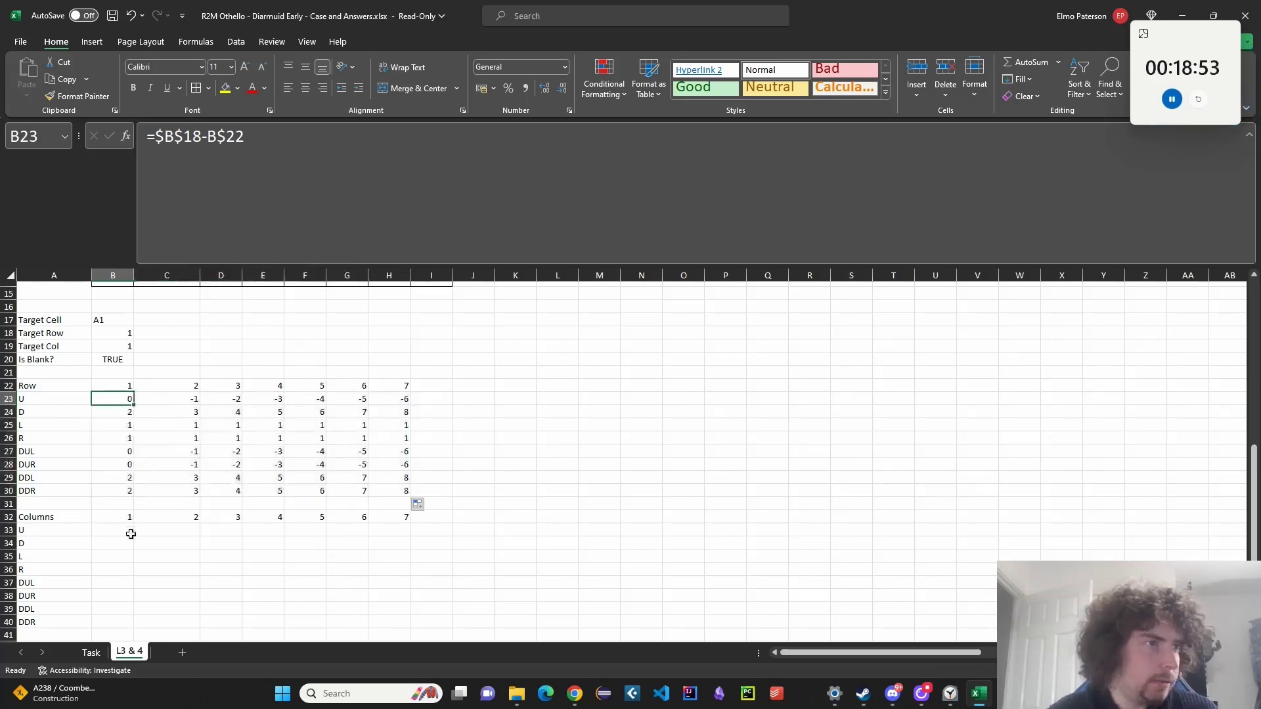
# Enter =$B$19 in B33 of the Columns grid and fill it down to B35.
pyautogui.click(119, 530)
pyautogui.write('=')
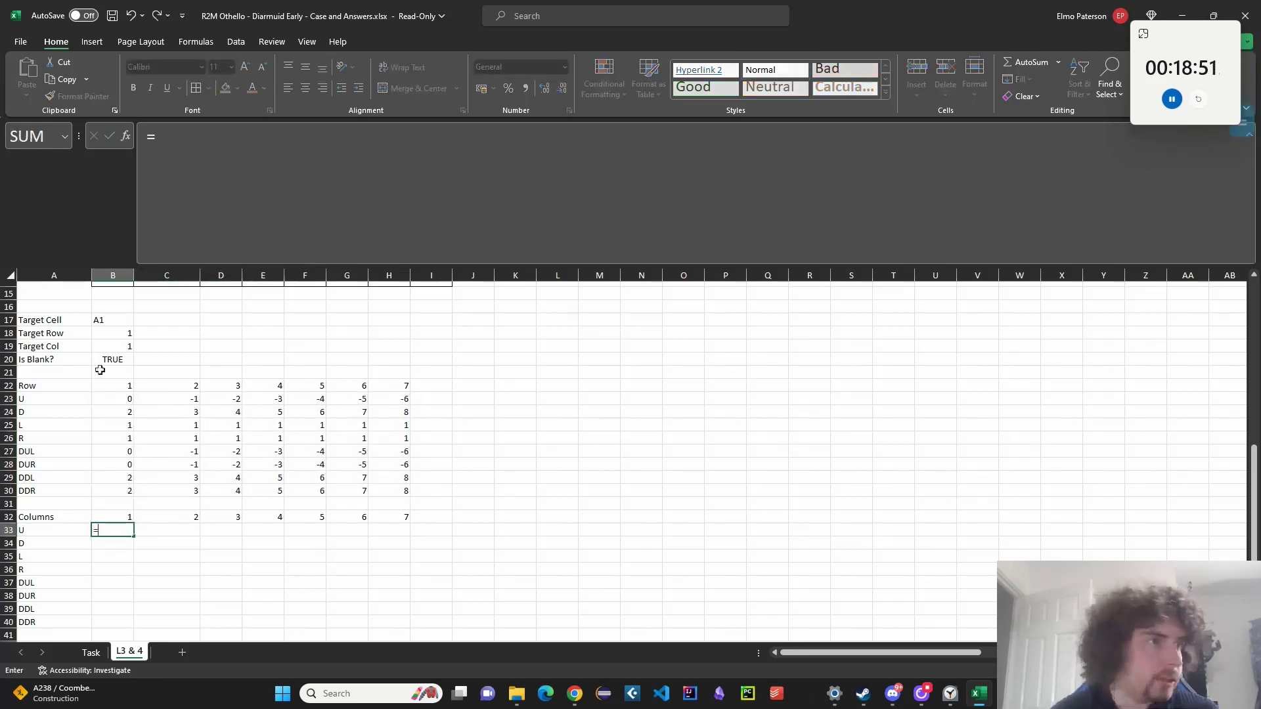
pyautogui.click(122, 346)
pyautogui.press('F4')
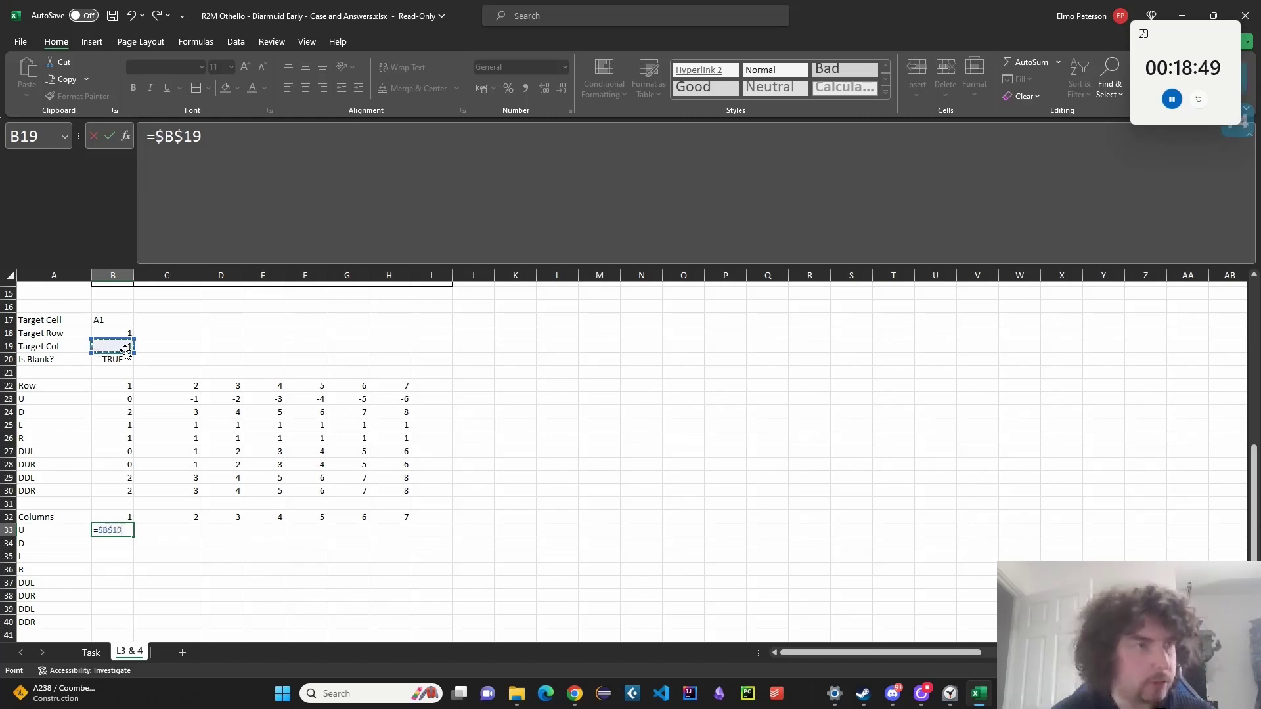
pyautogui.press('Return')
pyautogui.click(124, 529)
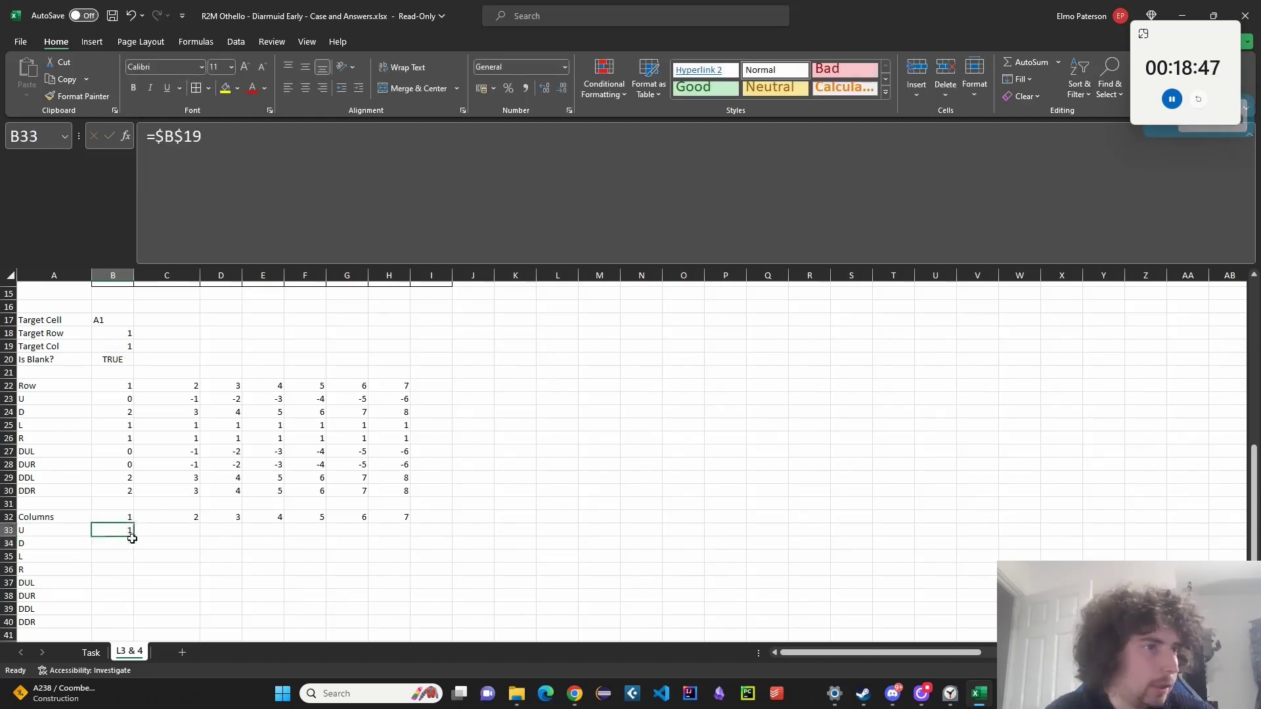
pyautogui.moveTo(134, 537); pyautogui.dragTo(135, 566)
# Change the L direction formula in B35 to =$B$19-B$32.
pyautogui.click(115, 556)
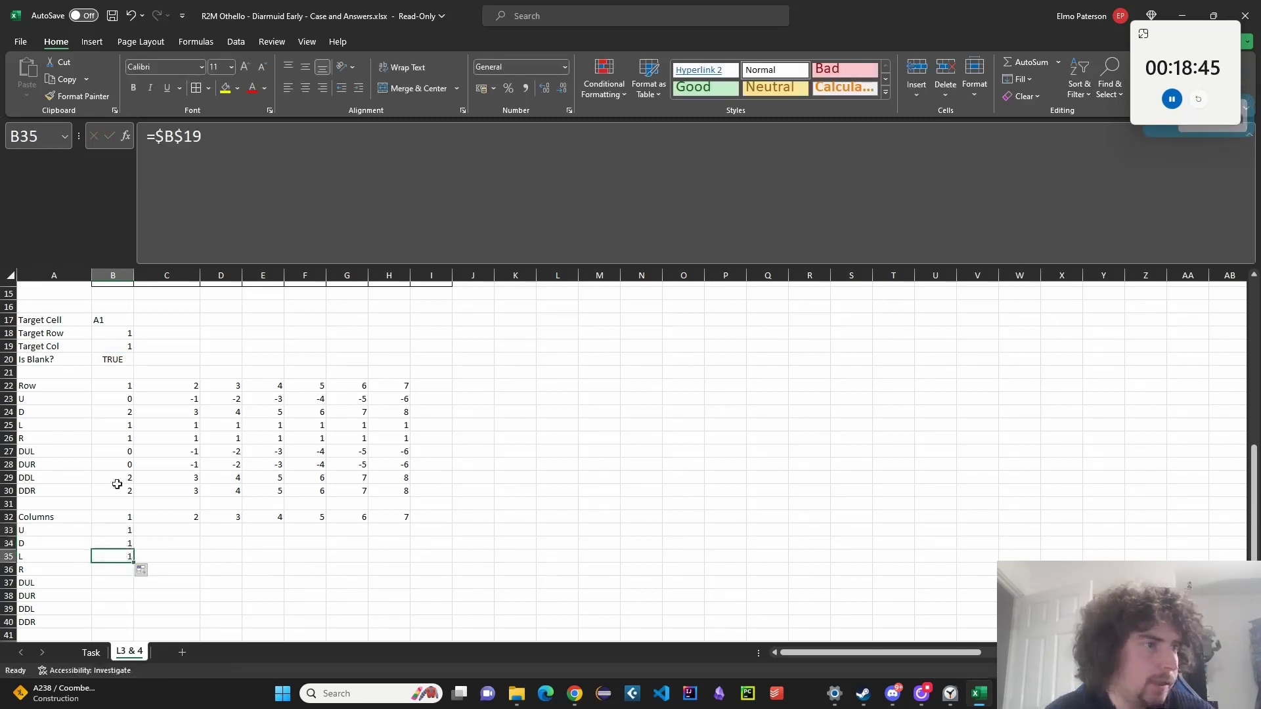
pyautogui.click(249, 150)
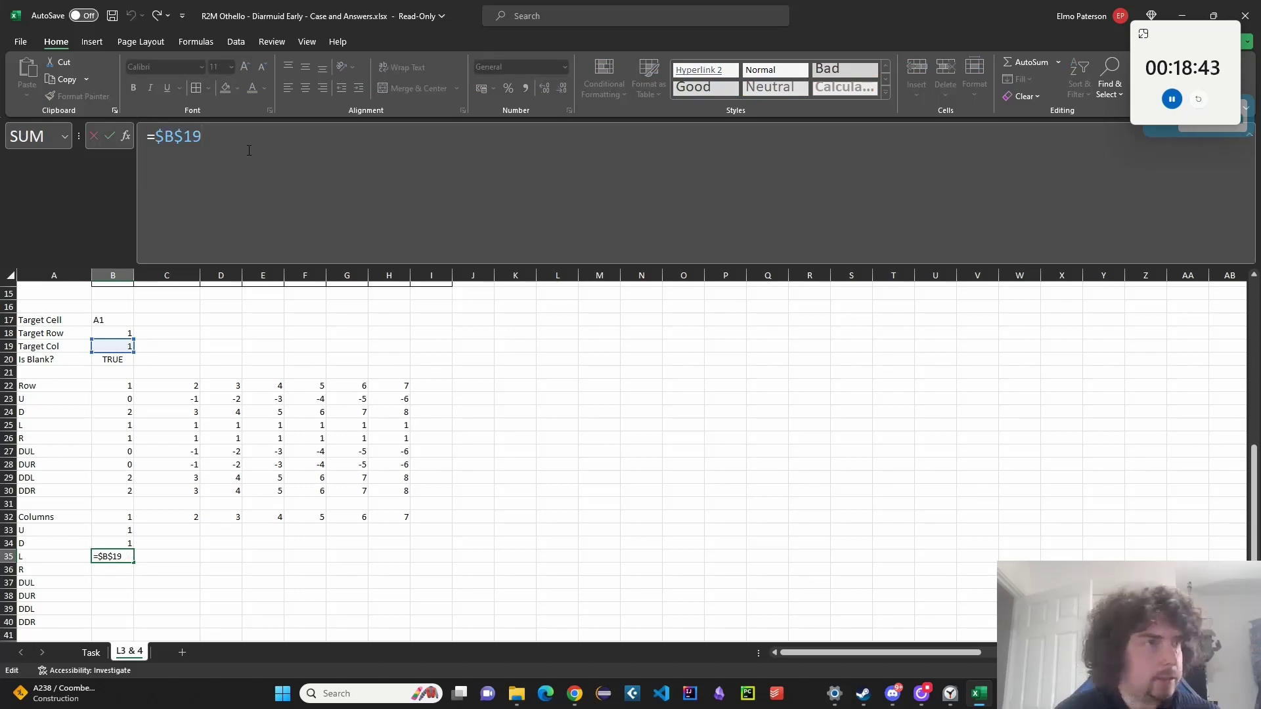
pyautogui.write('-')
pyautogui.click(124, 516)
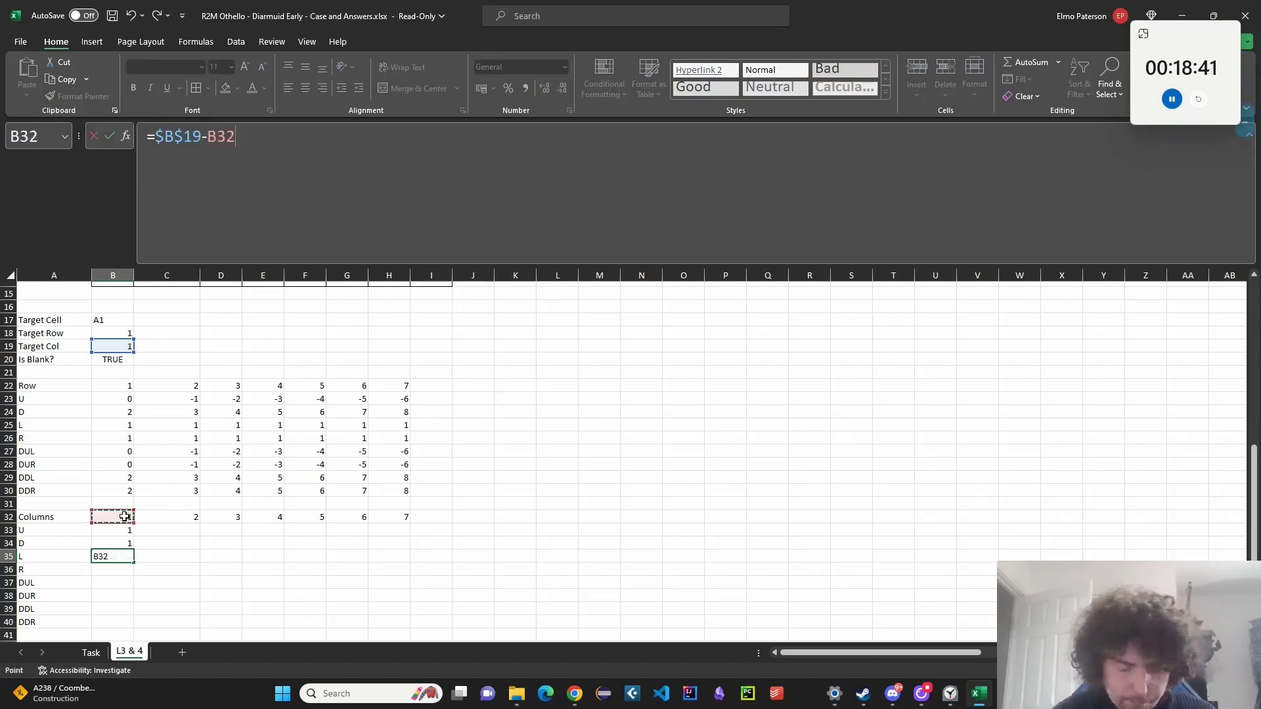
pyautogui.press('F4')
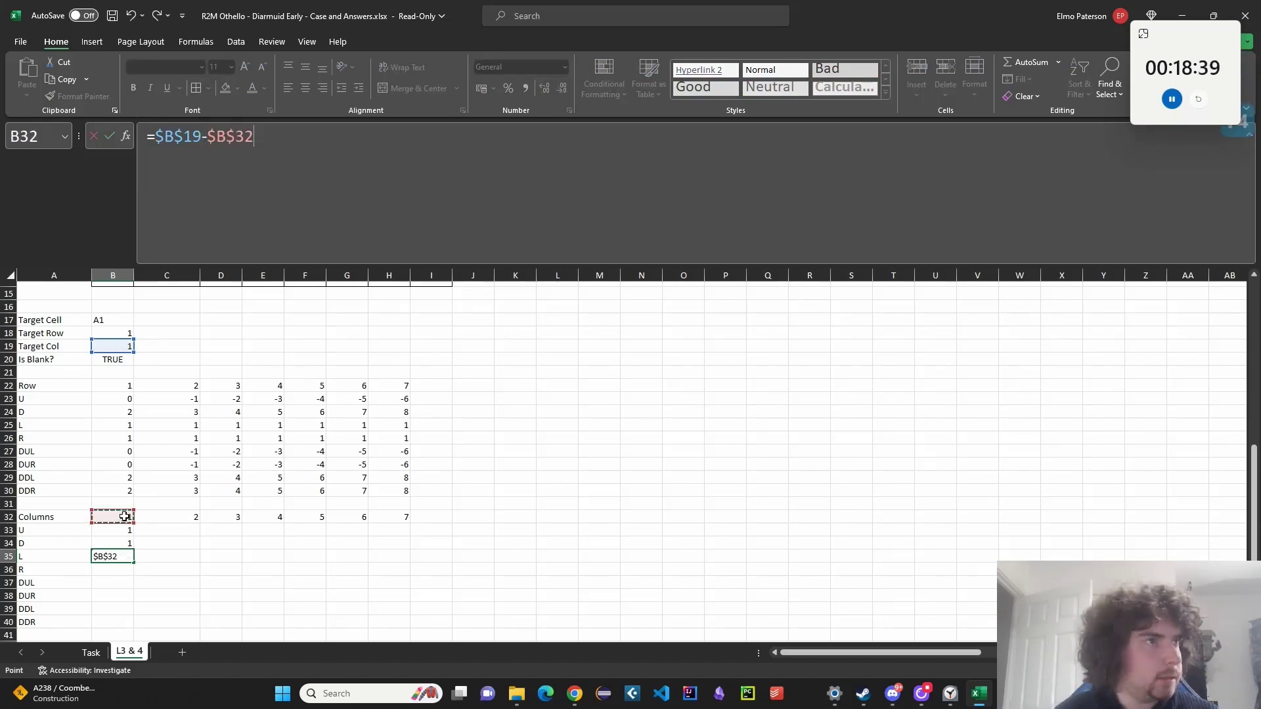
pyautogui.press('F4')
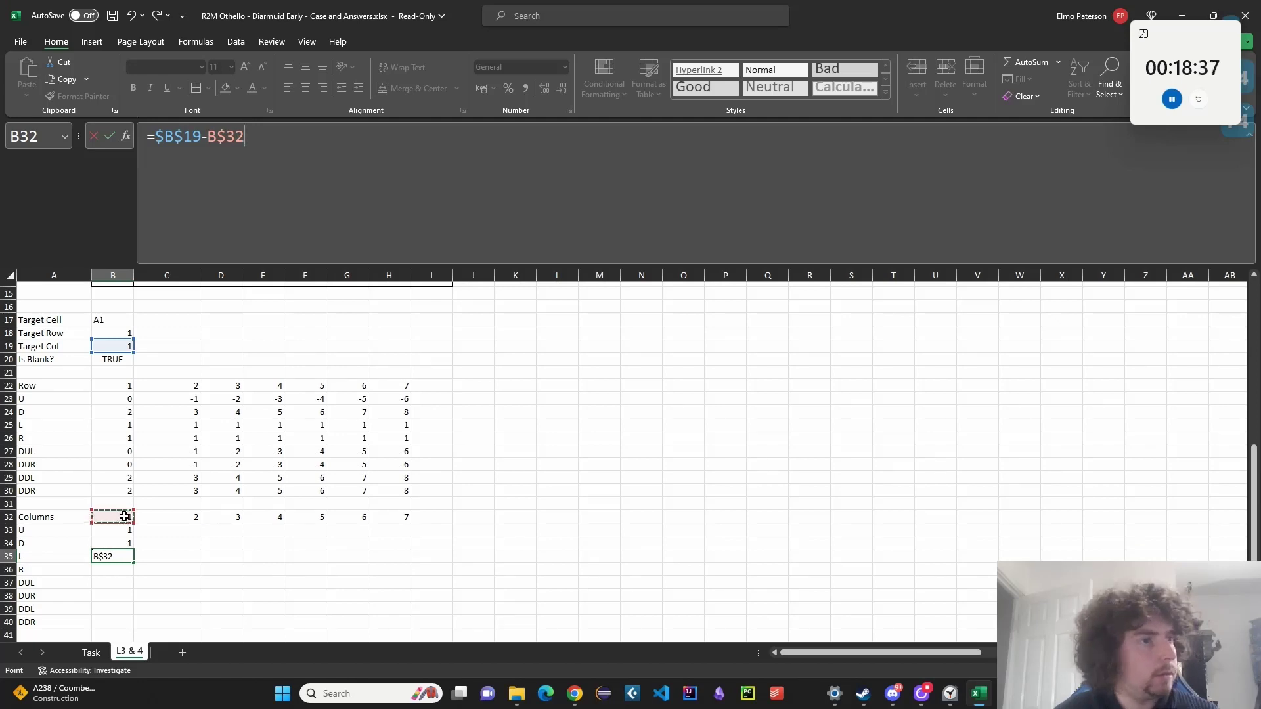
pyautogui.press('Return')
# Fill the B35 formula down to B36 and switch the minus to a plus in B35.
pyautogui.click(125, 551)
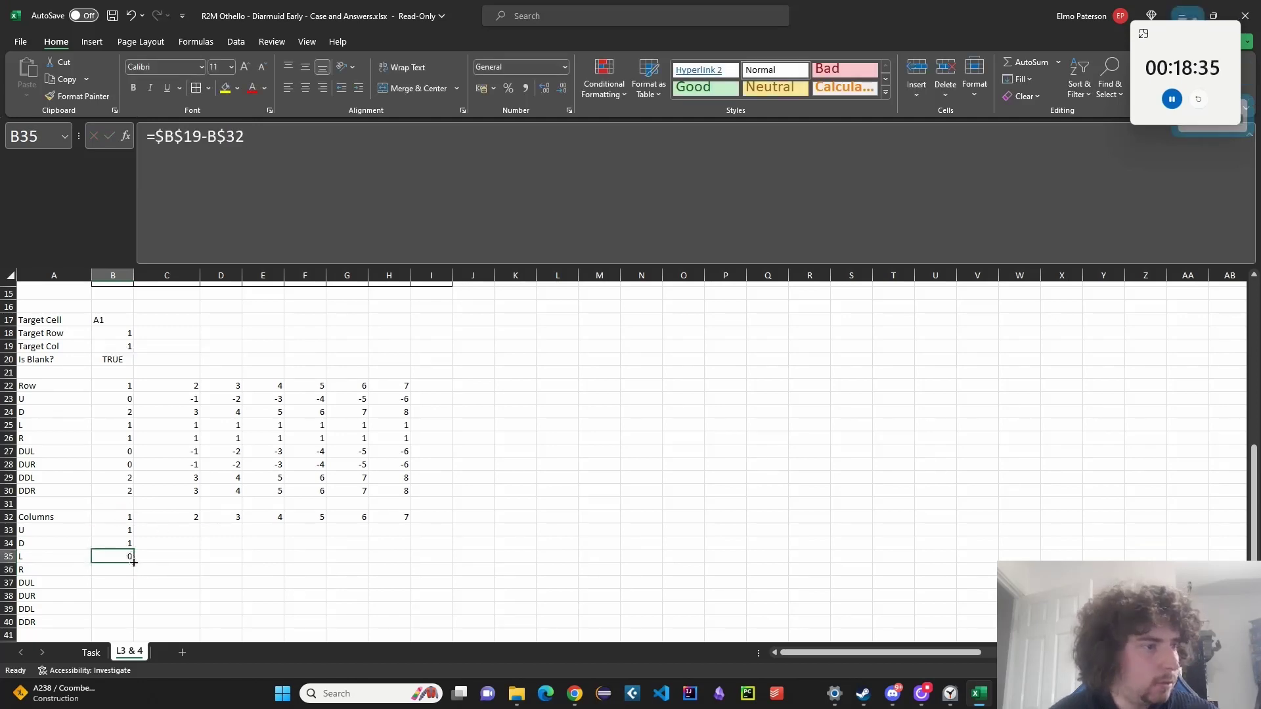
pyautogui.moveTo(134, 563); pyautogui.dragTo(132, 575)
pyautogui.click(210, 159)
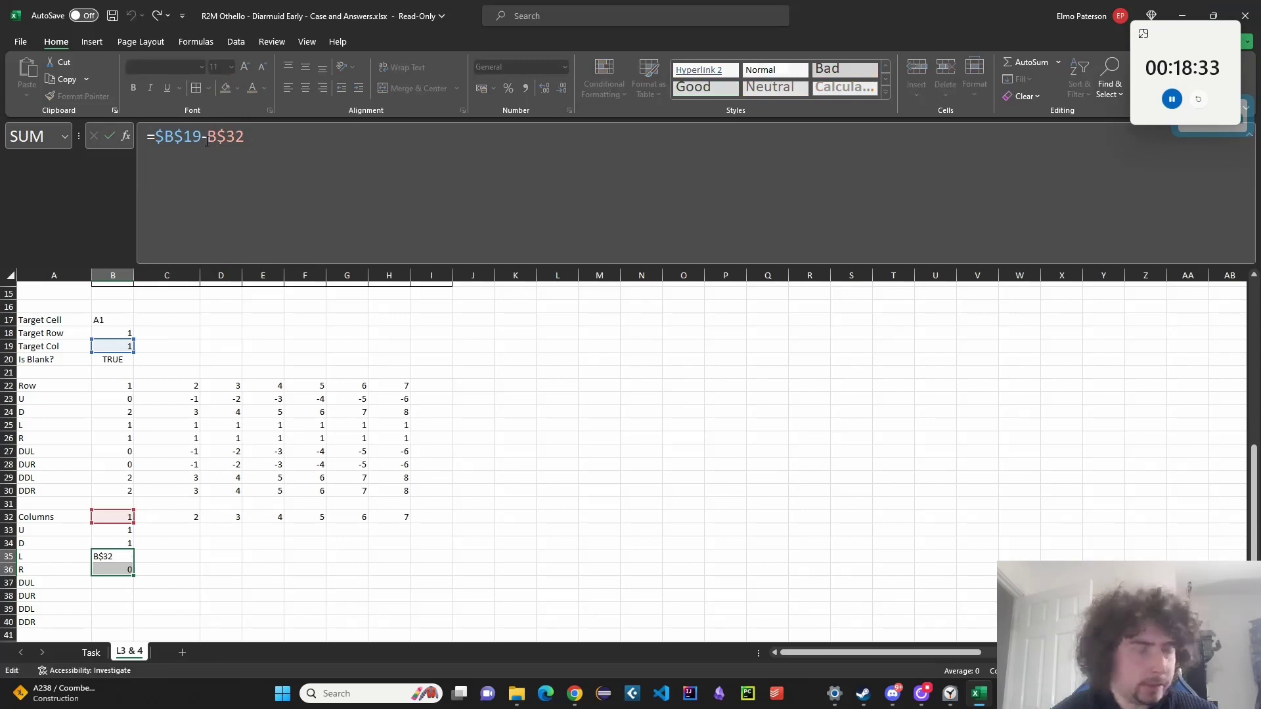
pyautogui.press('Return')
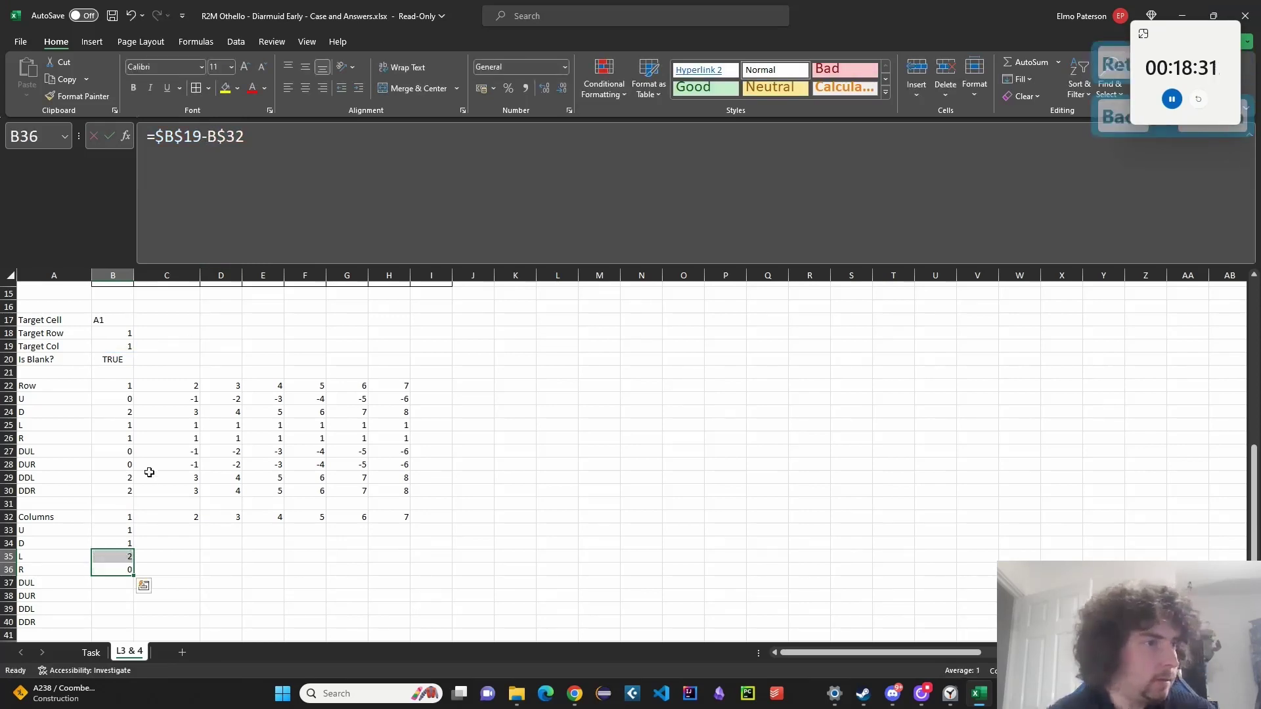
# Undo the sign change in B35 and change the R direction formula in B36 to =$B$19+B$32.
pyautogui.hotkey('ctrl', 'z')
pyautogui.click(112, 570)
pyautogui.click(206, 134)
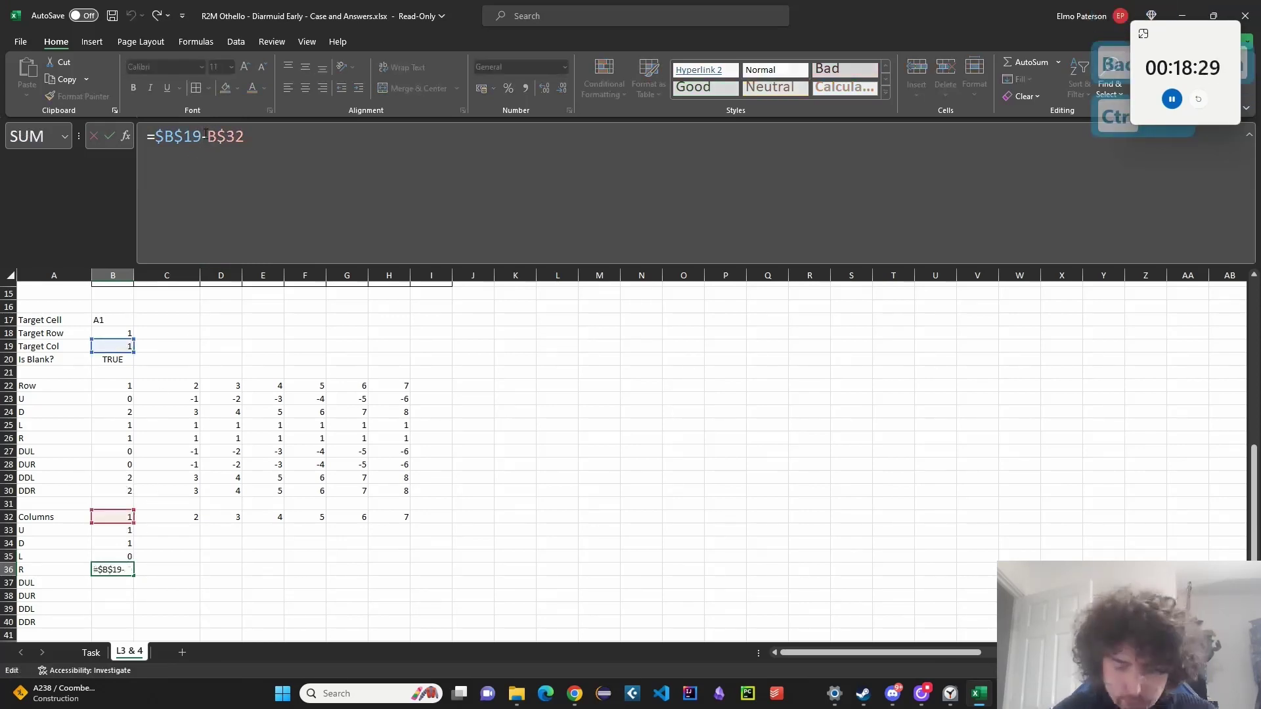
pyautogui.press('Return')
# Copy the R column formula from B36 into the DUR and DDR cells B38 and B40.
pyautogui.scroll(-2, 136, 495)
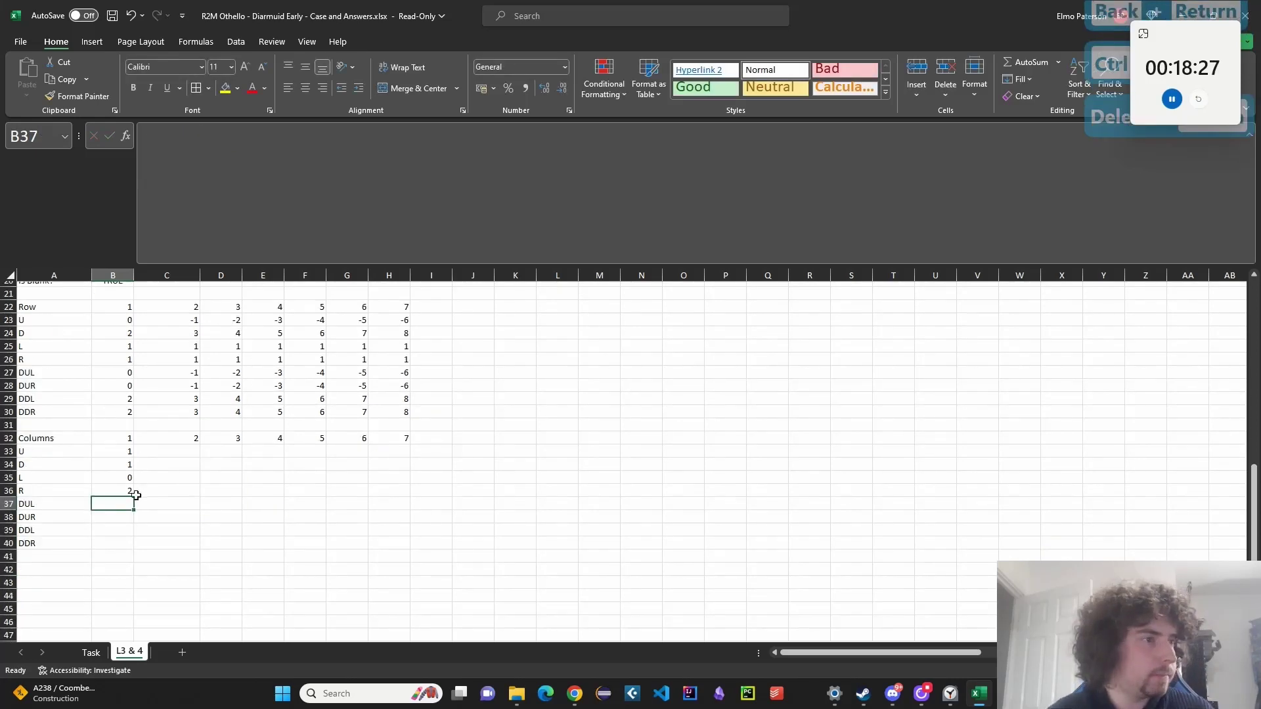
pyautogui.click(118, 489)
pyautogui.hotkey('ctrl', 'c')
pyautogui.click(118, 517)
pyautogui.keyDown('ctrl'); pyautogui.click(122, 543); pyautogui.keyUp('ctrl')
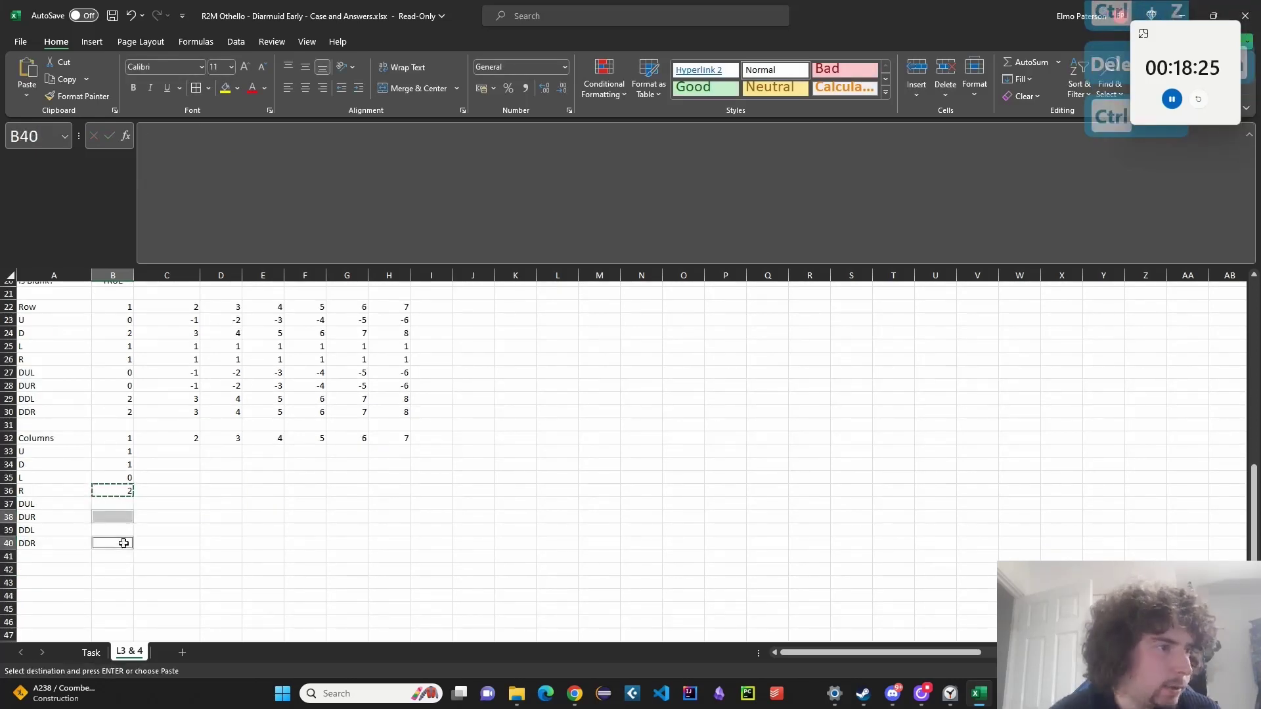
pyautogui.hotkey('ctrl', 'v')
# Copy the L column formula from B35 into the DUL and DDL cells B37 and B39.
pyautogui.click(125, 478)
pyautogui.hotkey('ctrl', 'c')
pyautogui.click(118, 504)
pyautogui.keyDown('ctrl'); pyautogui.click(119, 530); pyautogui.keyUp('ctrl')
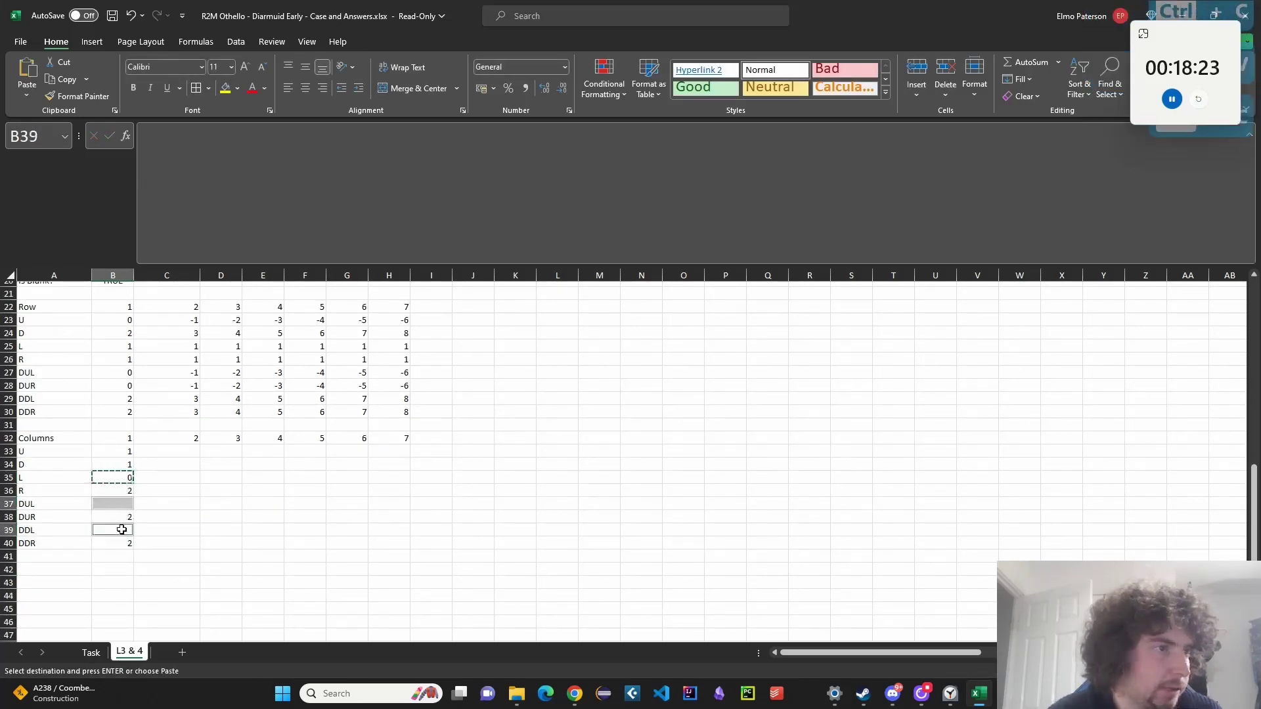
pyautogui.hotkey('ctrl', 'v')
# Fill the column formulas in B33:B40 across to column H.
pyautogui.moveTo(123, 454); pyautogui.dragTo(409, 554)
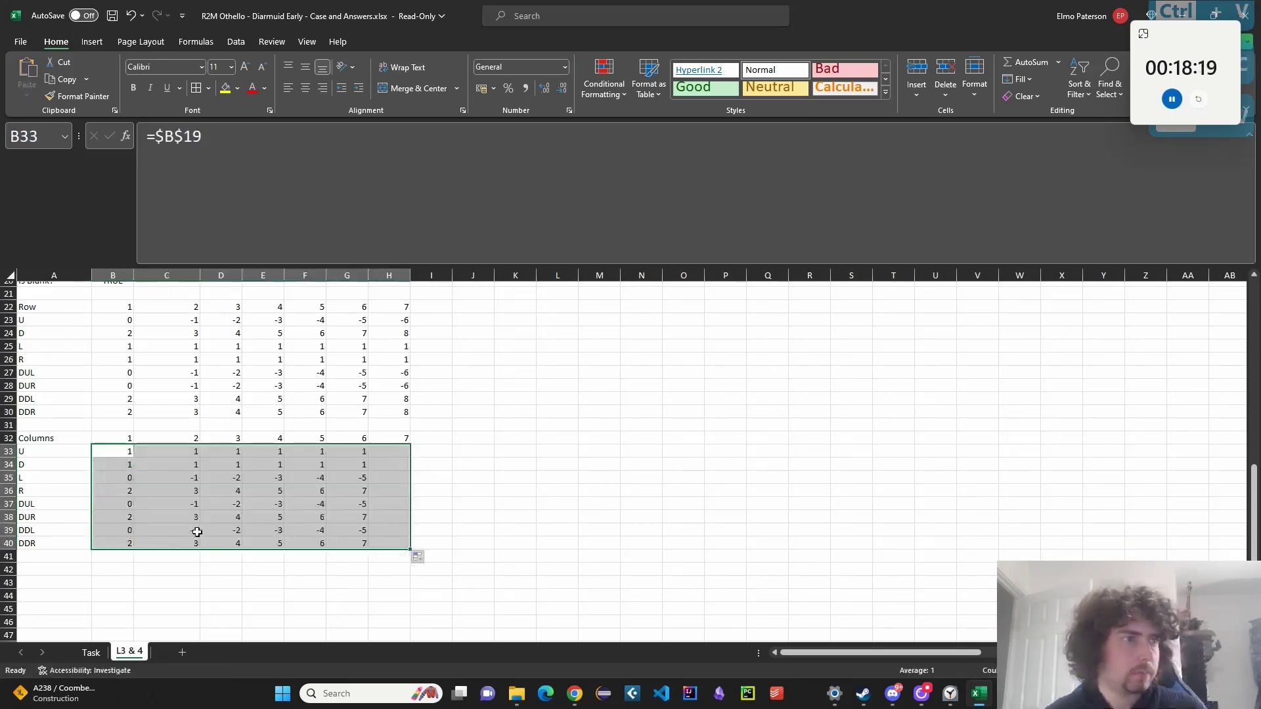
pyautogui.scroll(3, 198, 531)
pyautogui.scroll(-2, 197, 532)
# Enter the label "Is within bounds?" in A42 and widen column A to fit it.
pyautogui.click(51, 607)
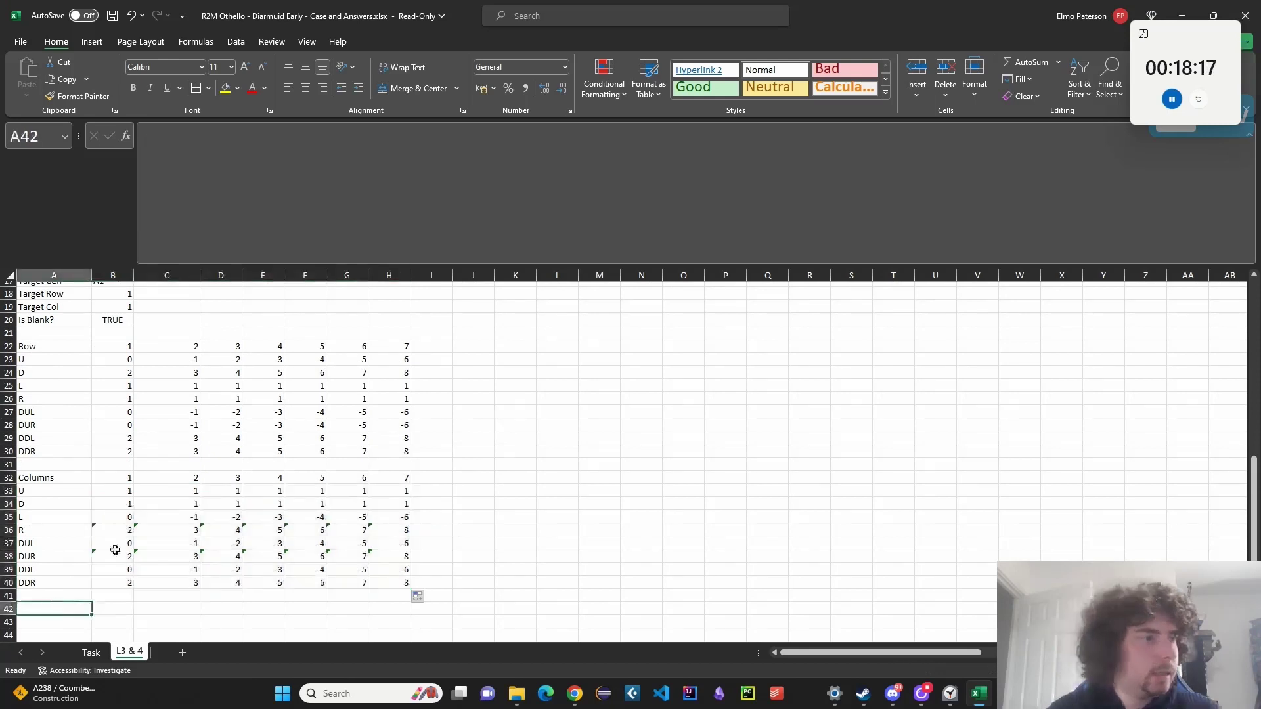
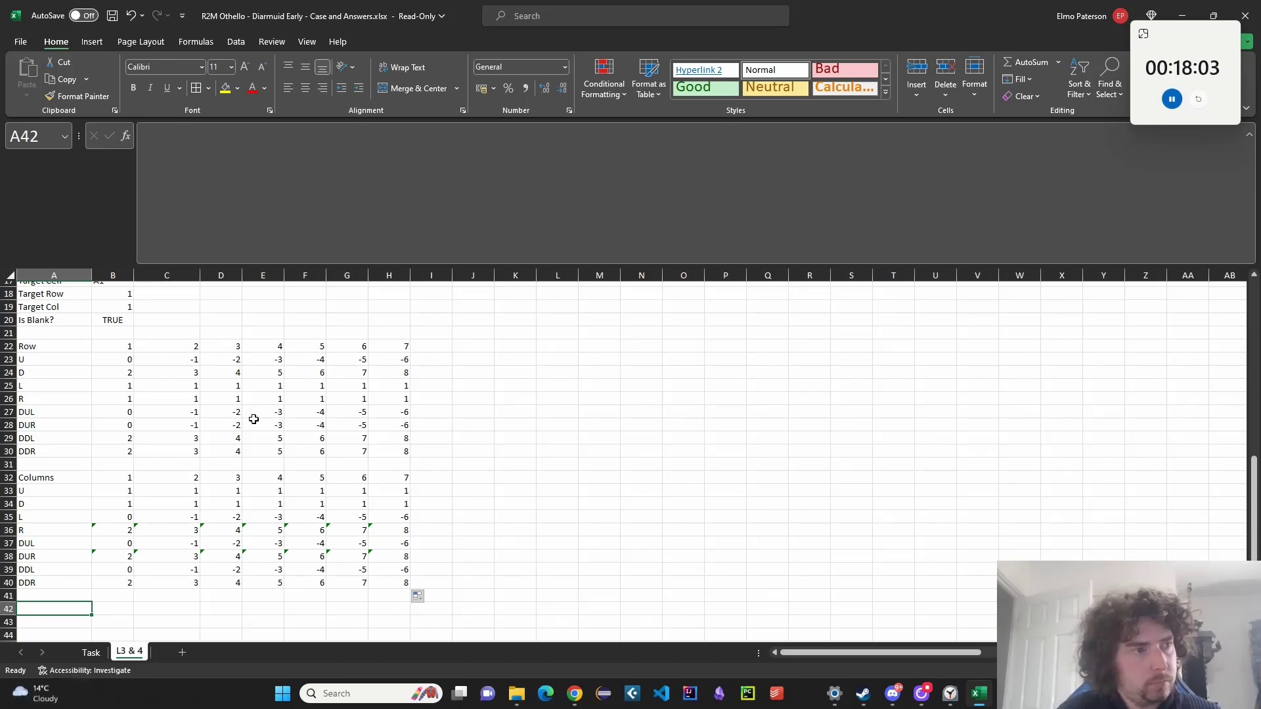
pyautogui.write('Is within bounds')
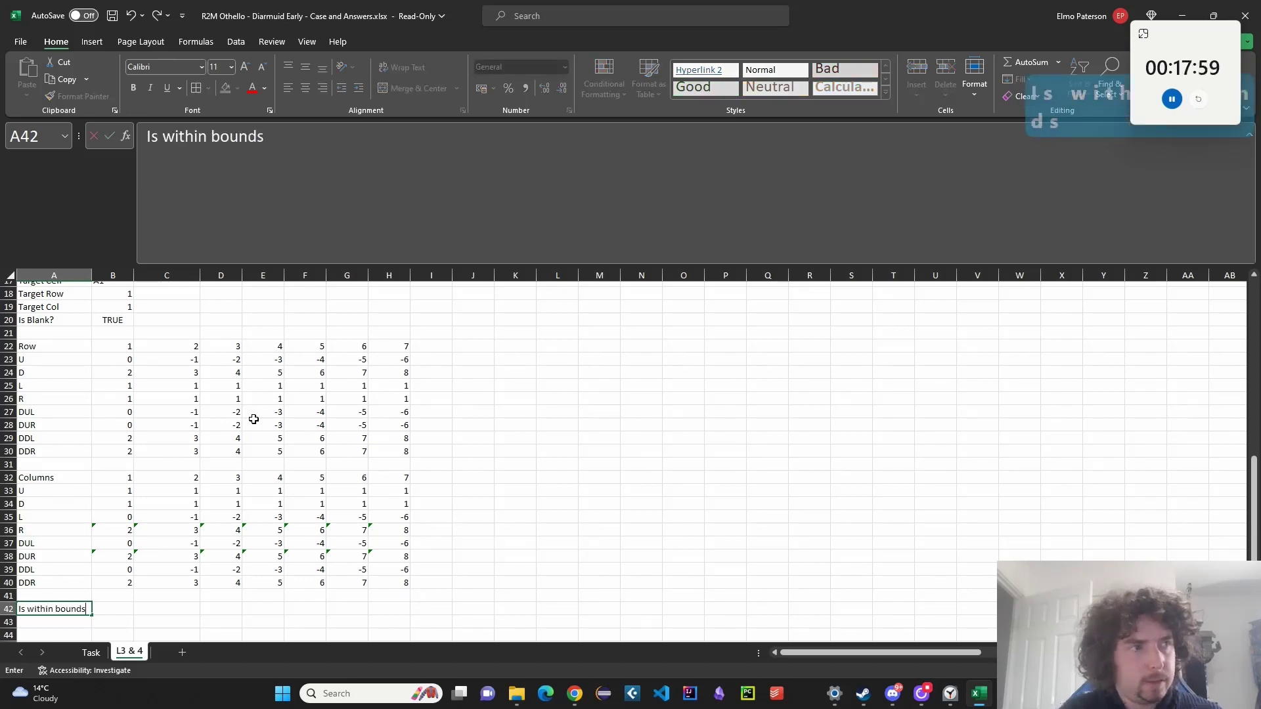
pyautogui.write('?')
pyautogui.press('Return')
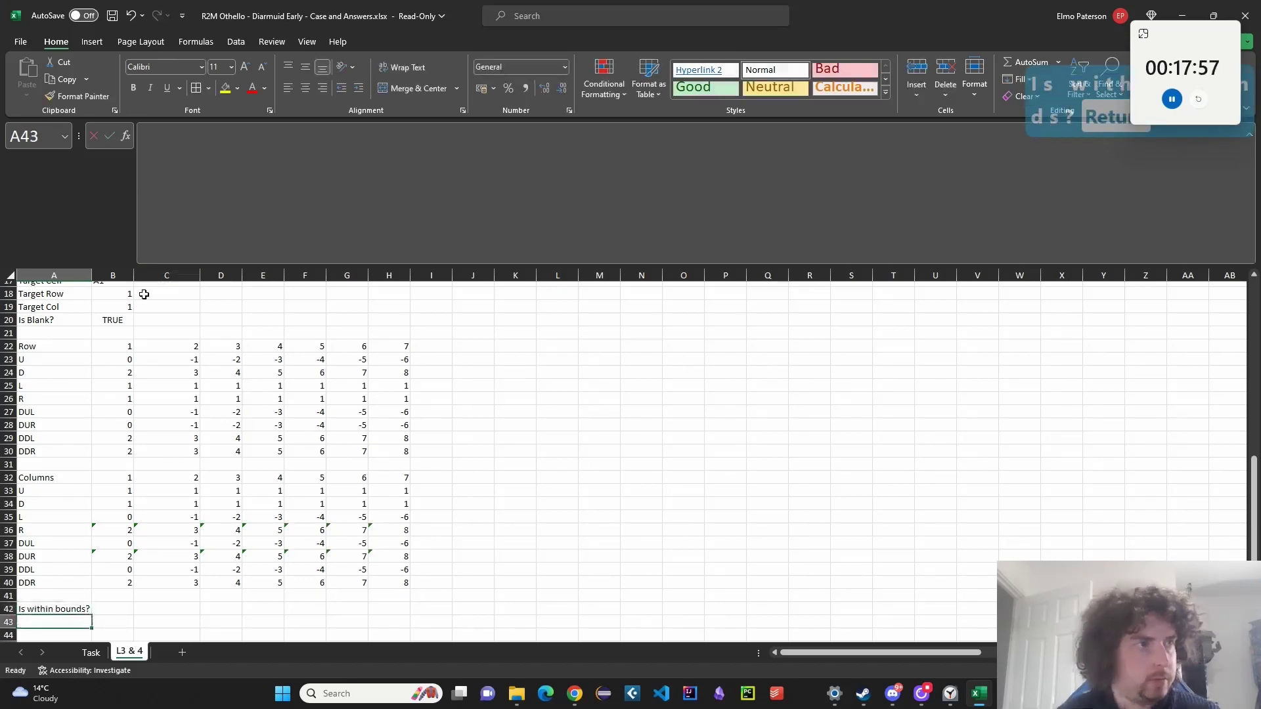
pyautogui.moveTo(94, 273); pyautogui.dragTo(106, 273)
# Highlight the Is Blank? result in B20 with a yellow fill.
pyautogui.click(141, 314)
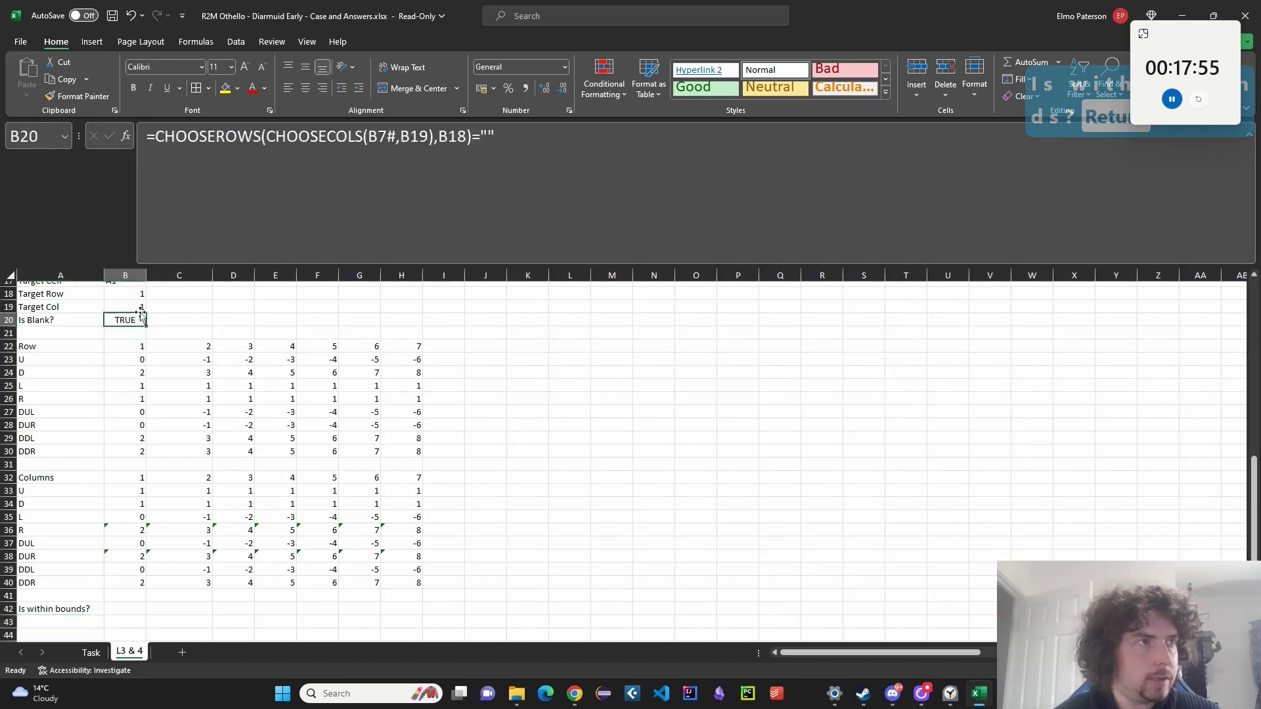
pyautogui.click(225, 88)
pyautogui.click(473, 408)
# Copy the =SEQUENCE(1,7) header from B32 into B42 of the bounds grid.
pyautogui.scroll(-4, 464, 480)
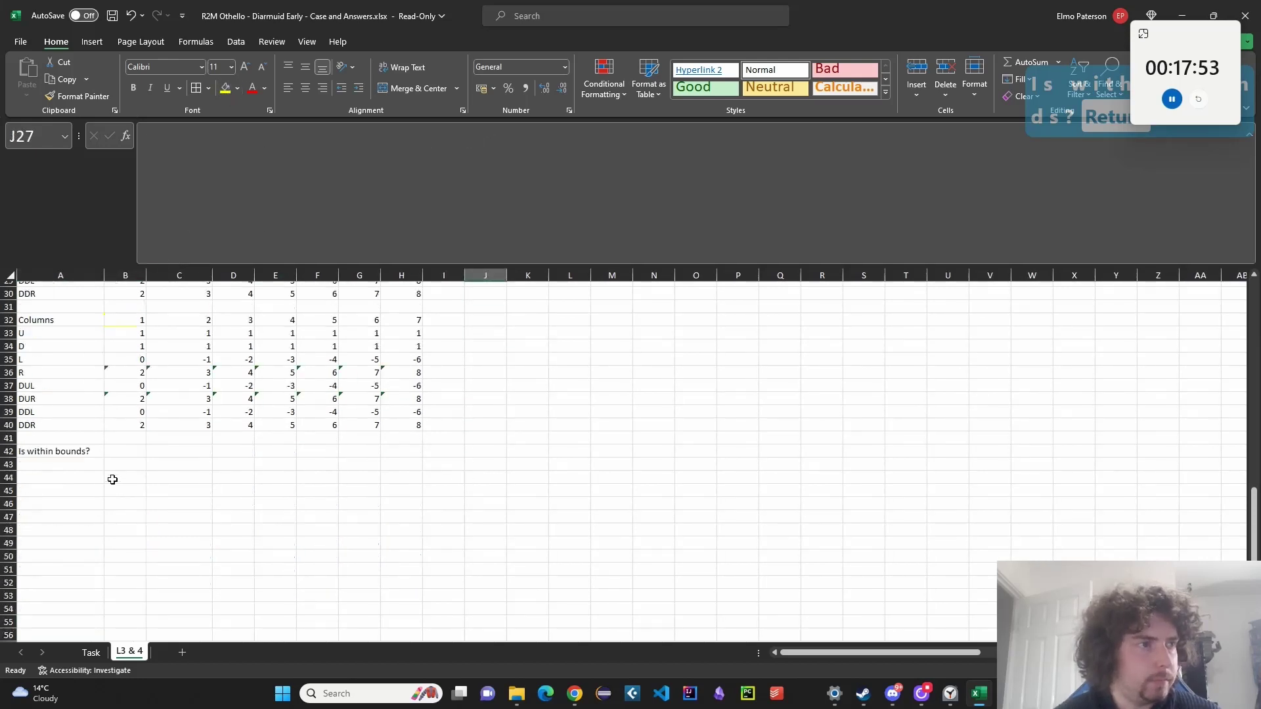
pyautogui.scroll(1, 112, 480)
pyautogui.click(138, 358)
pyautogui.hotkey('ctrl', 'c')
pyautogui.click(132, 487)
pyautogui.hotkey('ctrl', 'v')
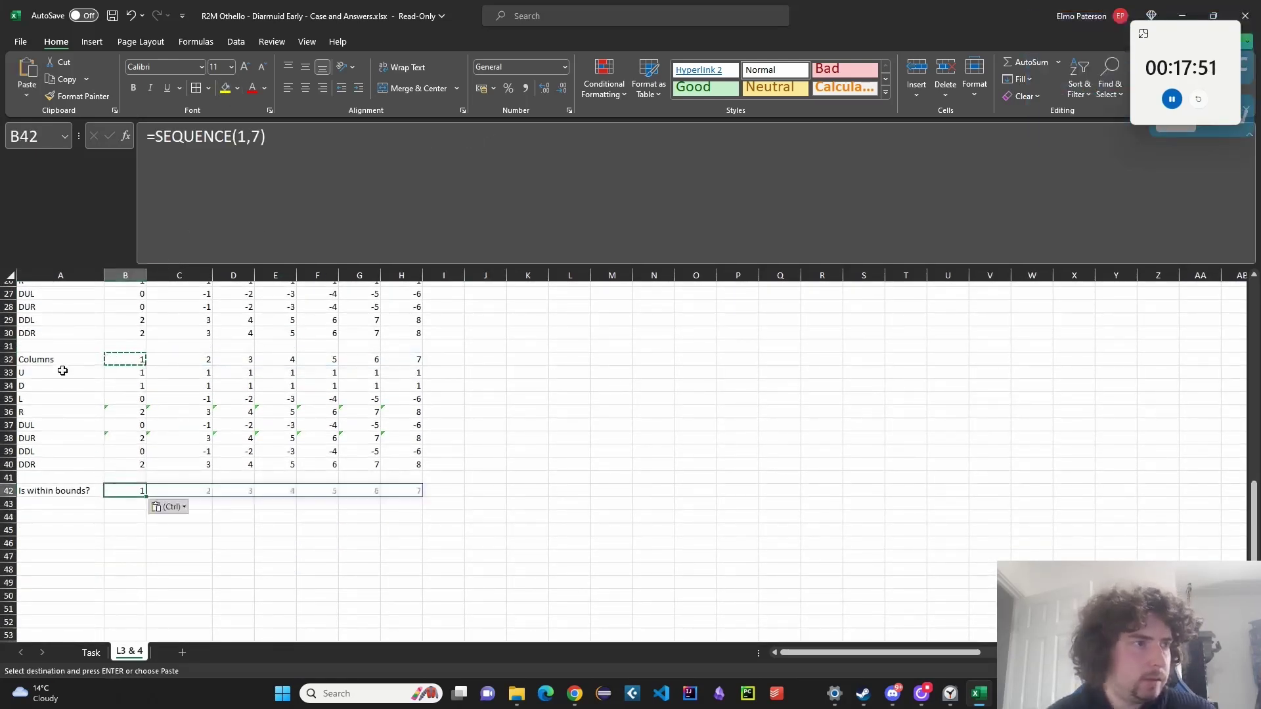
# Copy the eight direction labels from A33:A40 into the bounds grid starting at A43.
pyautogui.moveTo(62, 371); pyautogui.dragTo(63, 465)
pyautogui.hotkey('ctrl', 'c')
pyautogui.click(66, 503)
pyautogui.hotkey('ctrl', 'v')
# Enter =AND(B23>0,B23<1,B33>0,B33<9) in B43 as the bounds check for the U direction.
pyautogui.press('Right')
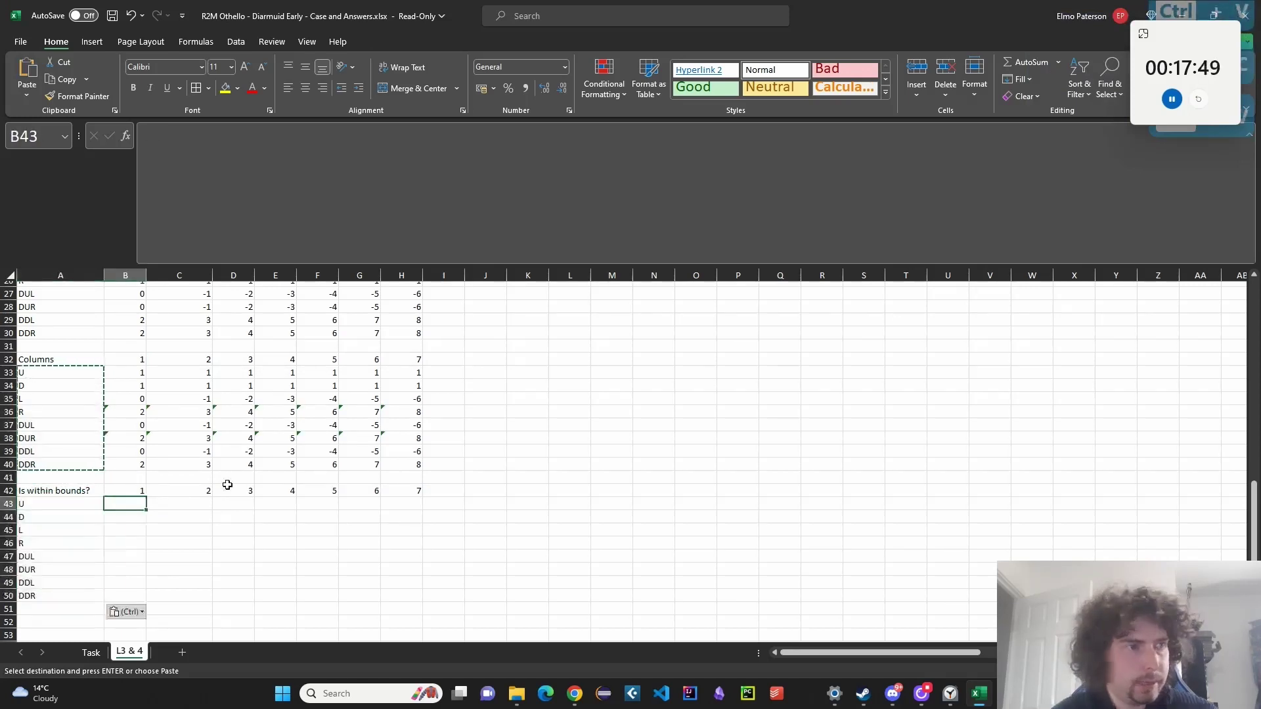
pyautogui.write('=')
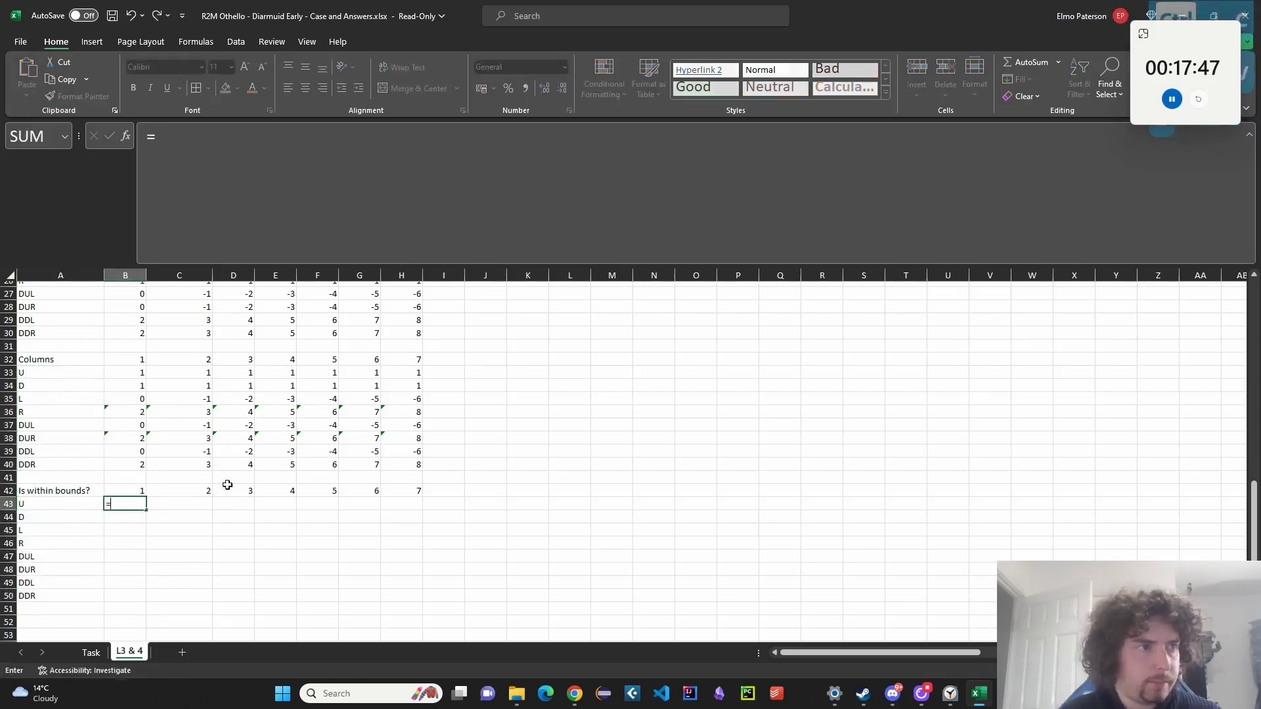
pyautogui.write('AND(')
pyautogui.scroll(4, 188, 465)
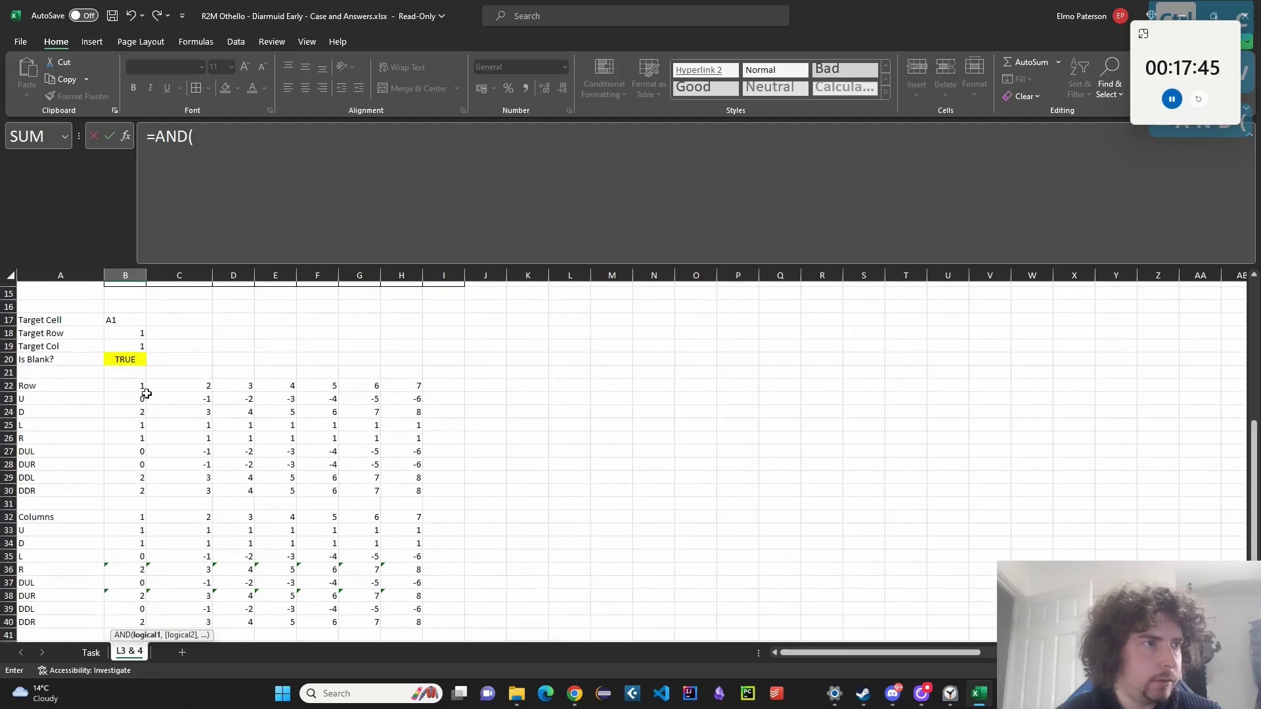
pyautogui.click(144, 398)
pyautogui.write('>0,')
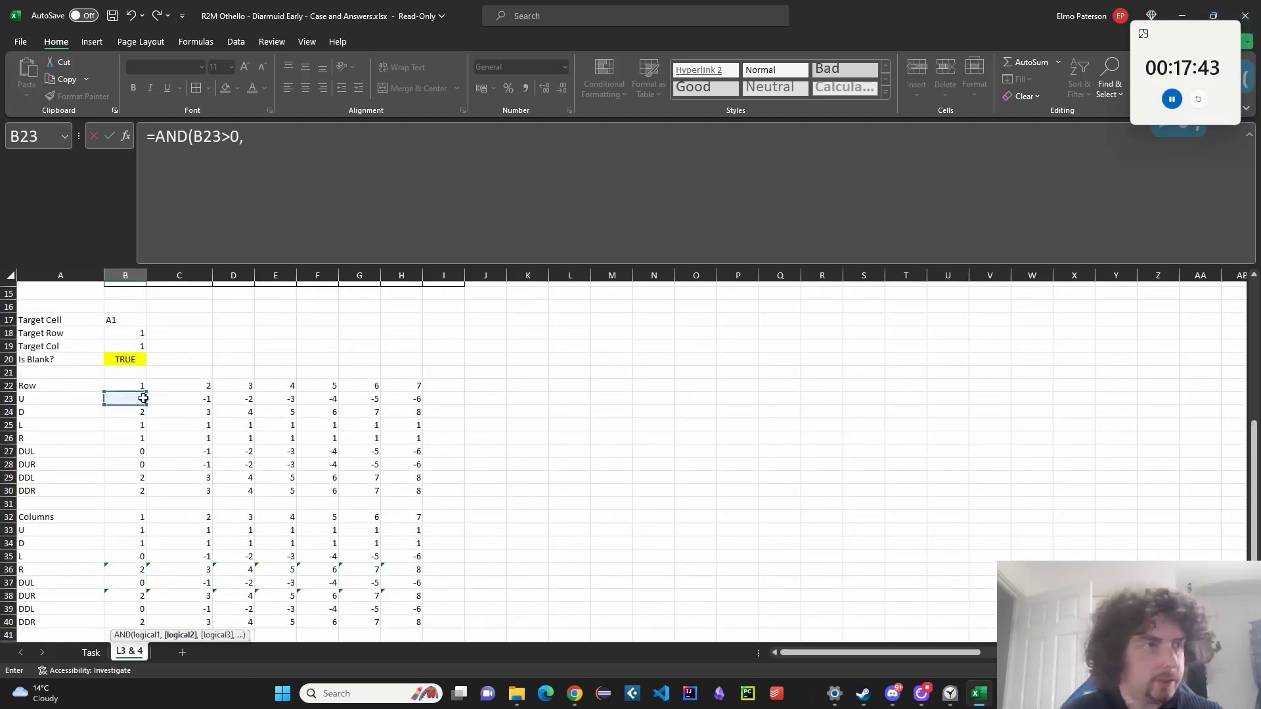
pyautogui.click(143, 398)
pyautogui.write('<')
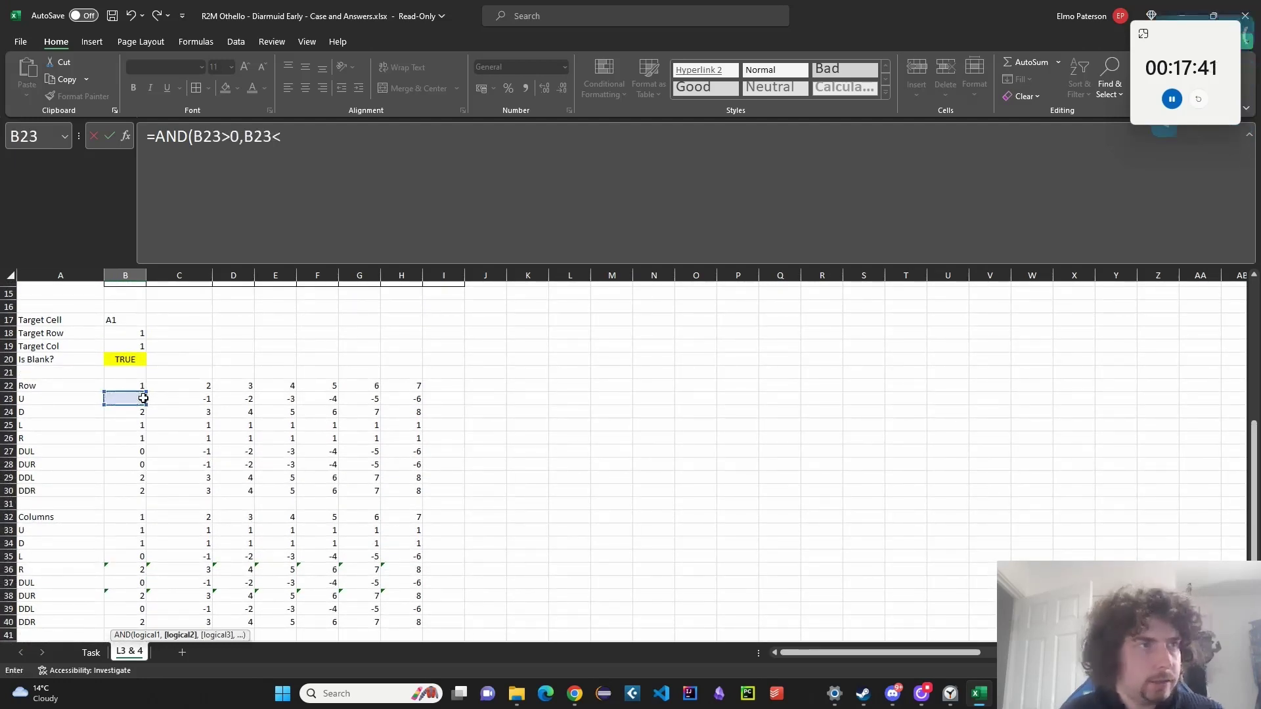
pyautogui.write('1,')
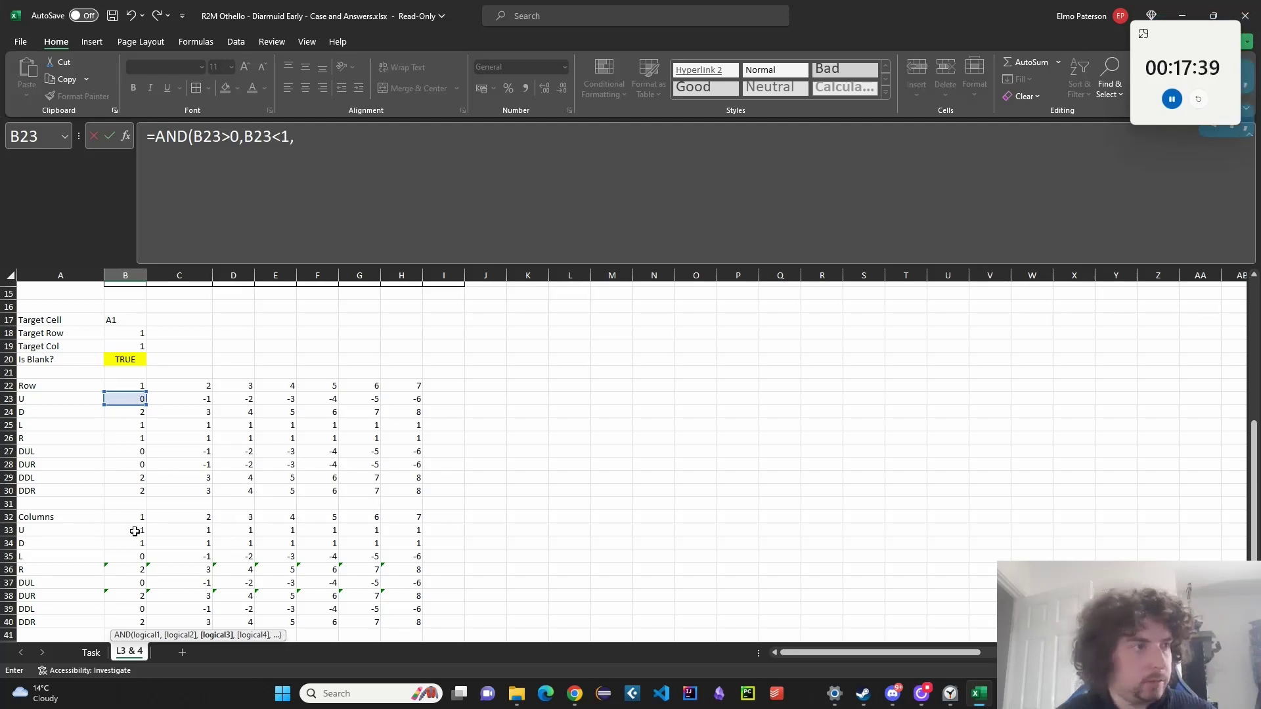
pyautogui.click(134, 533)
pyautogui.write('>')
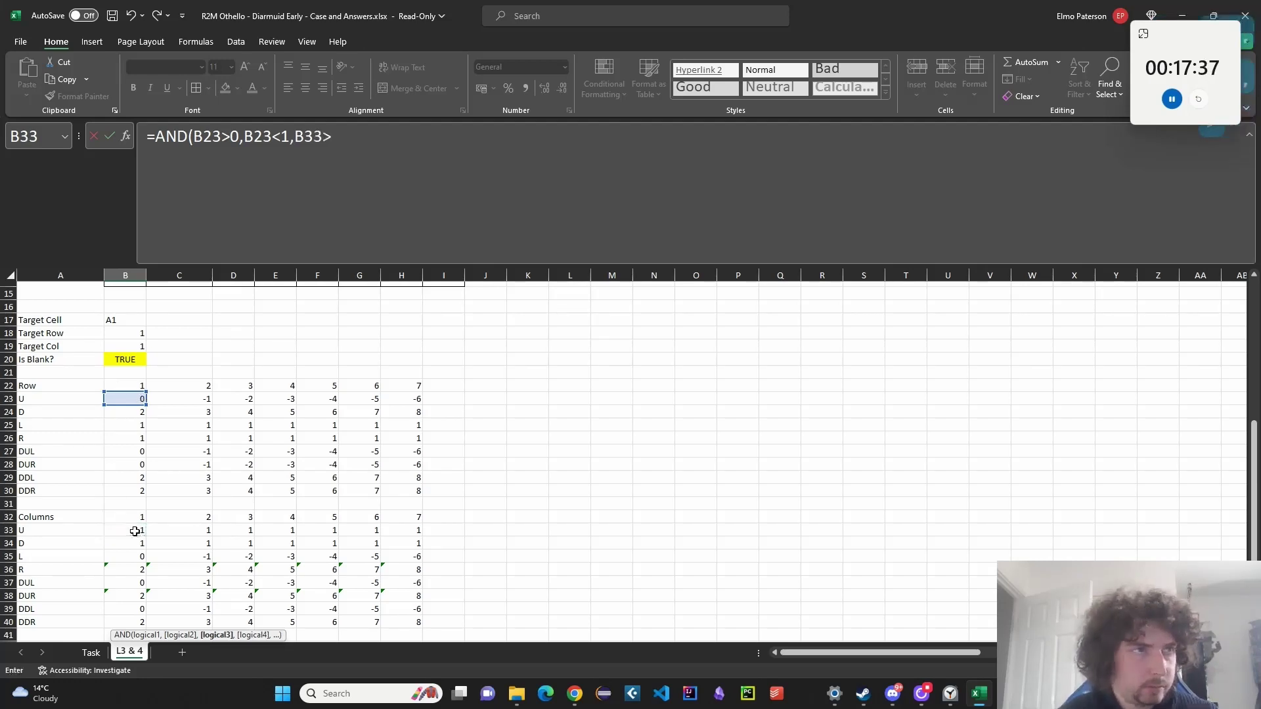
pyautogui.write('0,')
pyautogui.click(134, 532)
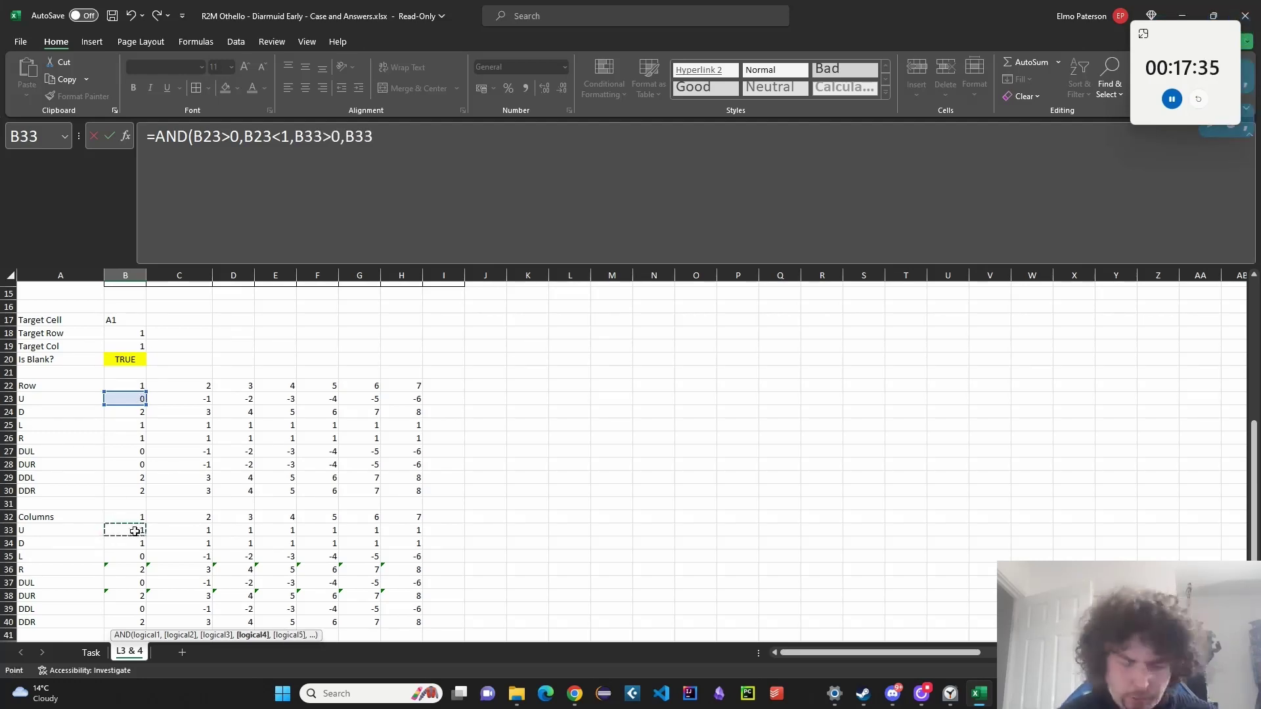
pyautogui.write('<9')
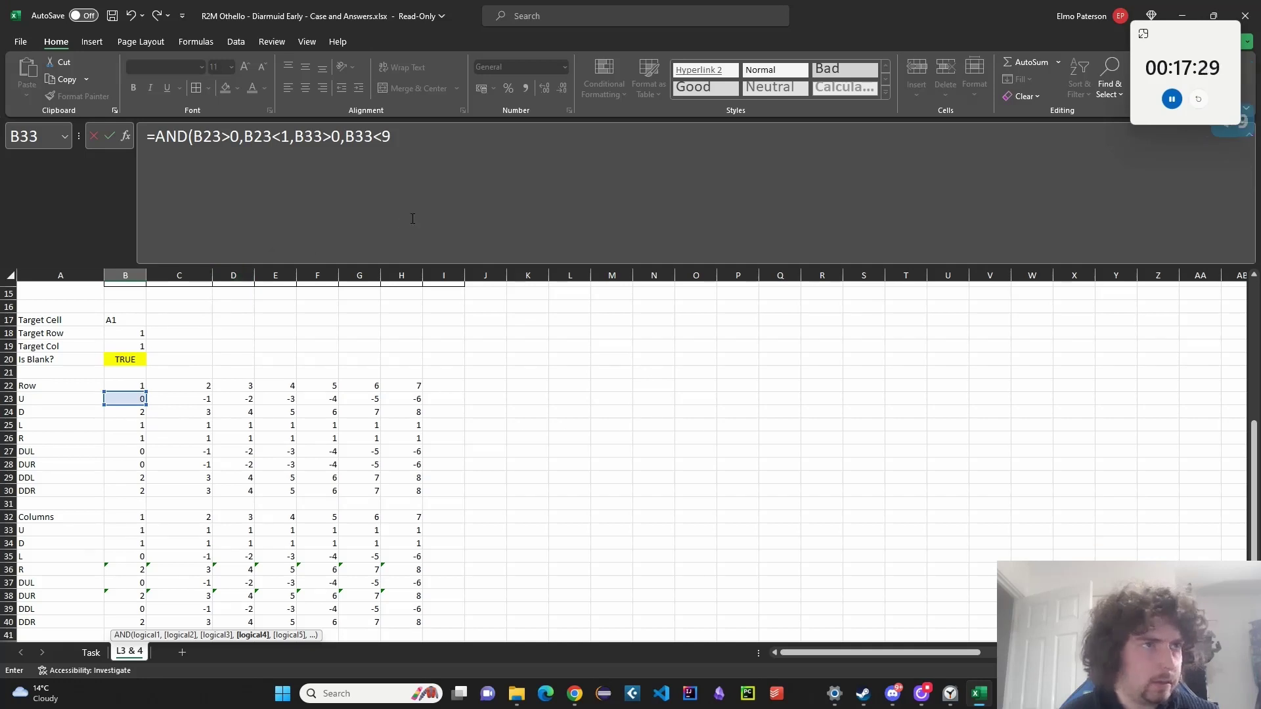
pyautogui.press('Return')
# Change the row upper limit in the B43 bounds formula to B23<9.
pyautogui.press('End')
pyautogui.click(132, 617)
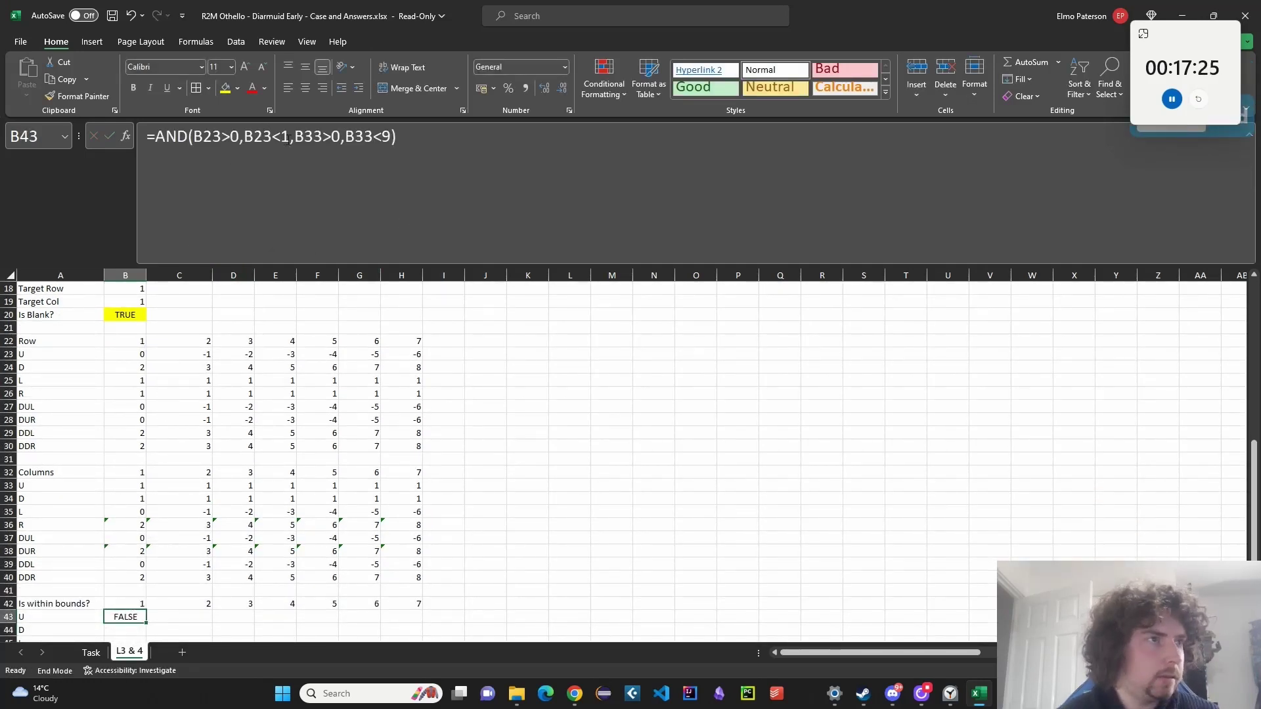
pyautogui.click(289, 136)
pyautogui.press('BackSpace')
pyautogui.write('9')
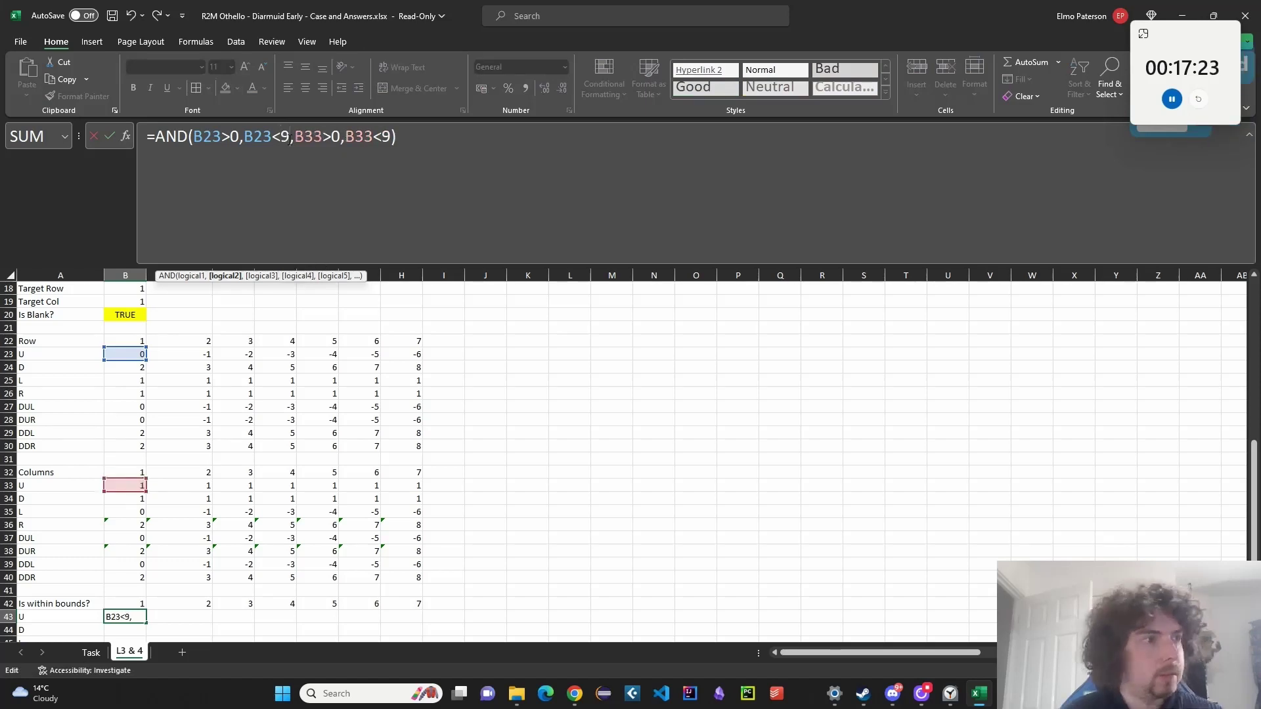
pyautogui.press('Return')
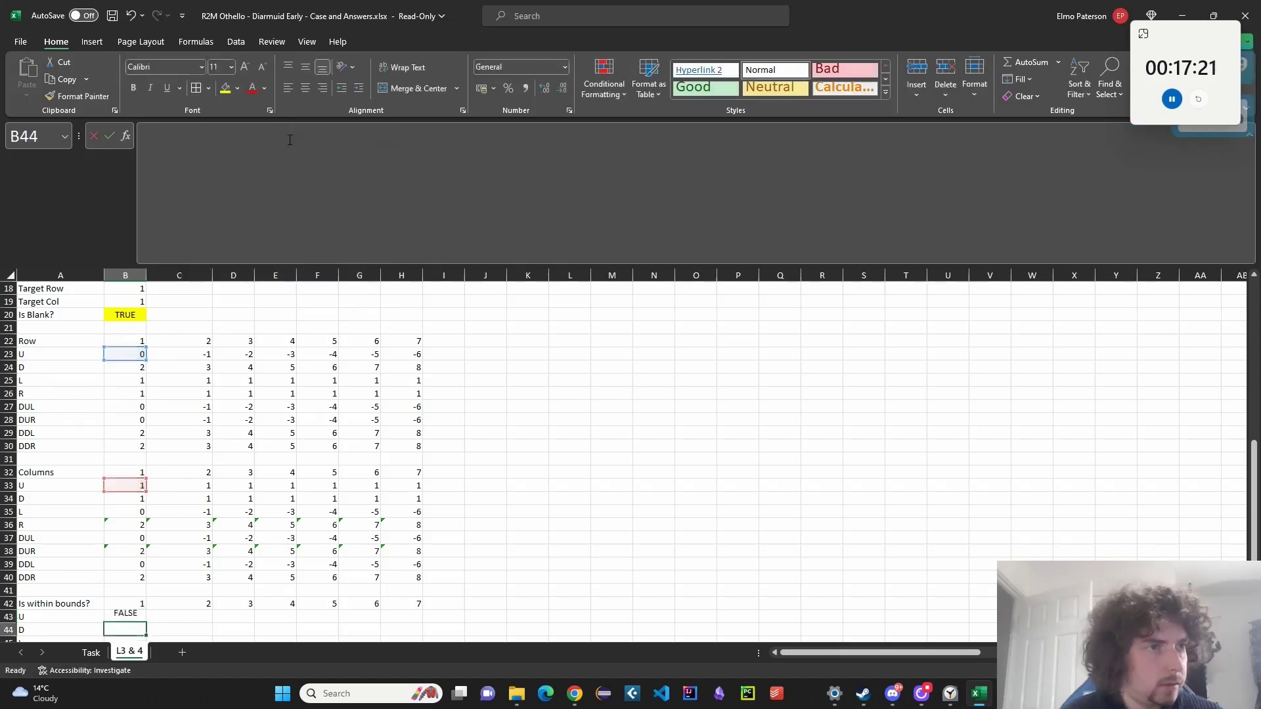
# Fill the bounds-check formula from B43 across the whole "Is within bounds?" block, B43:H50.
pyautogui.scroll(-3, 135, 500)
pyautogui.click(125, 617)
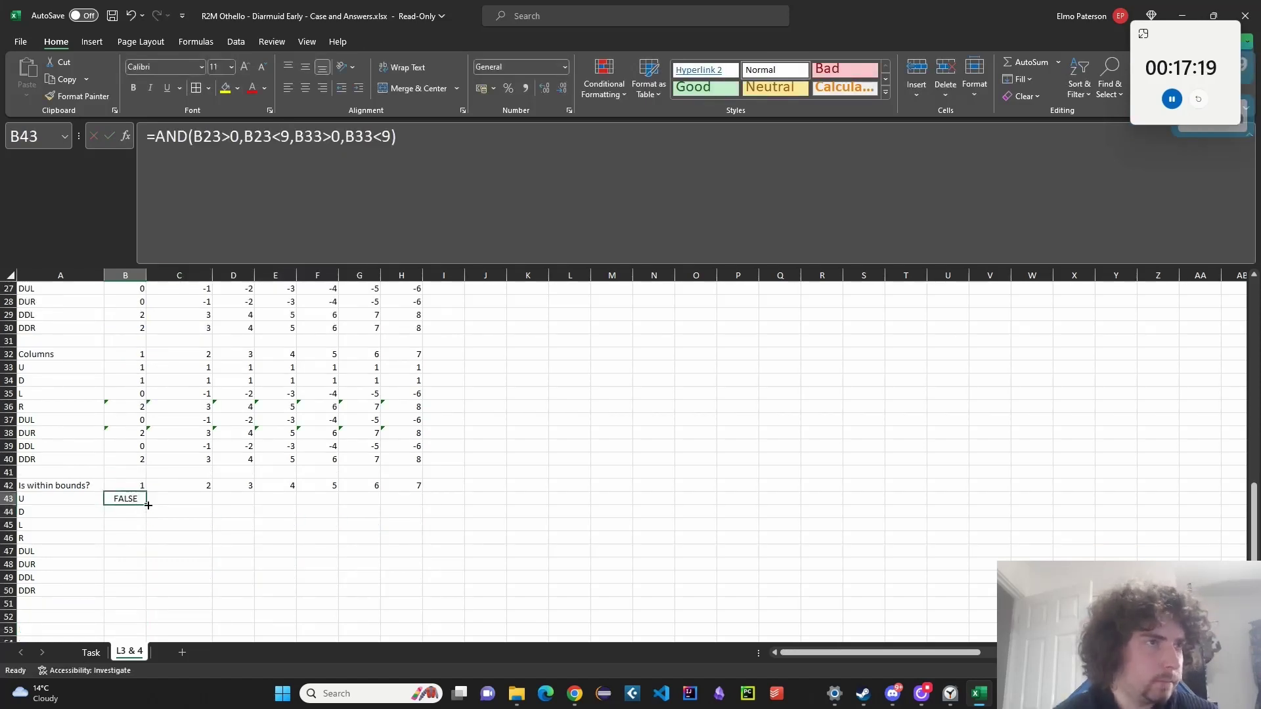
pyautogui.moveTo(148, 504); pyautogui.dragTo(427, 598)
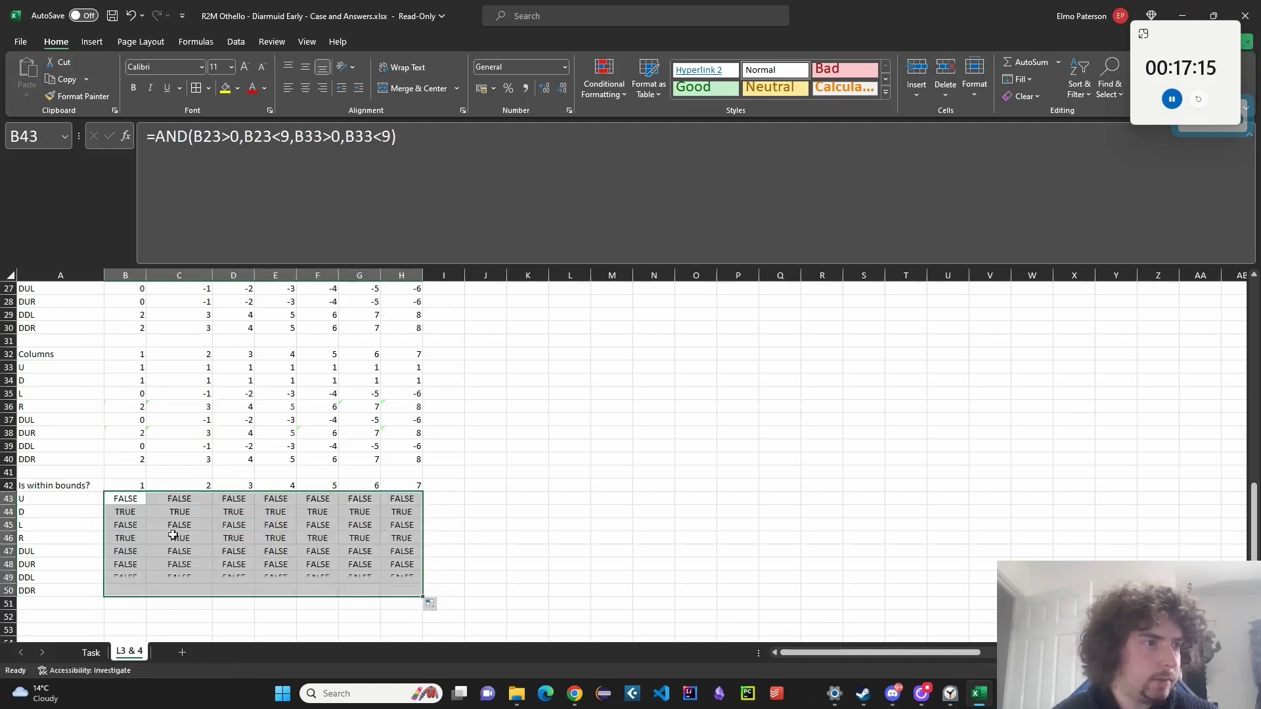
# Check which row and column cells the filled bounds formula in B44 refers to.
pyautogui.click(124, 501)
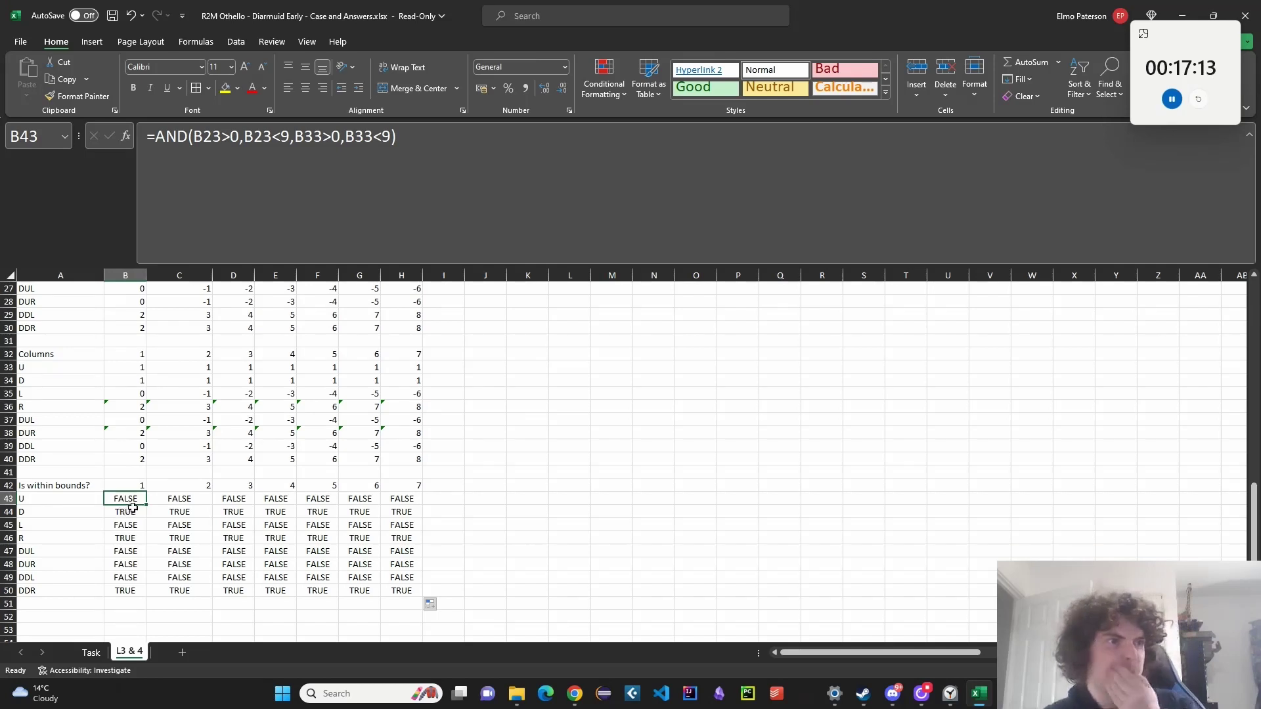
pyautogui.click(133, 511)
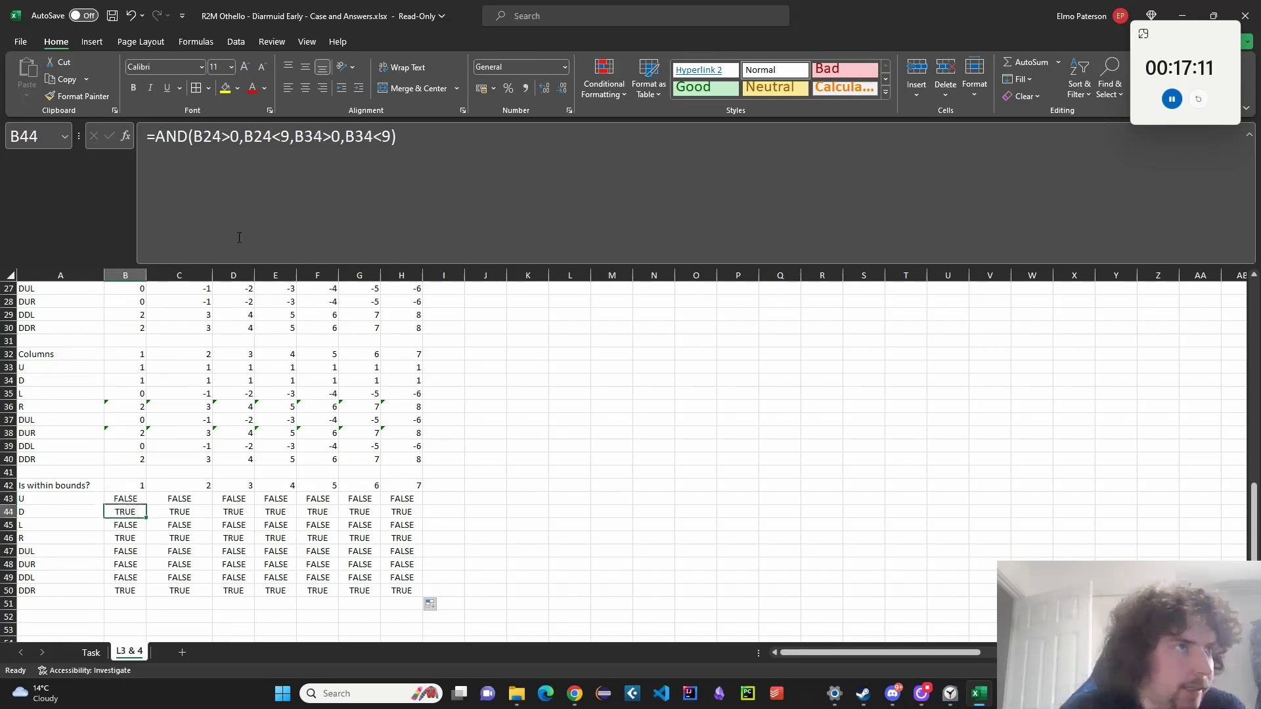
pyautogui.click(245, 136)
pyautogui.scroll(4, 196, 419)
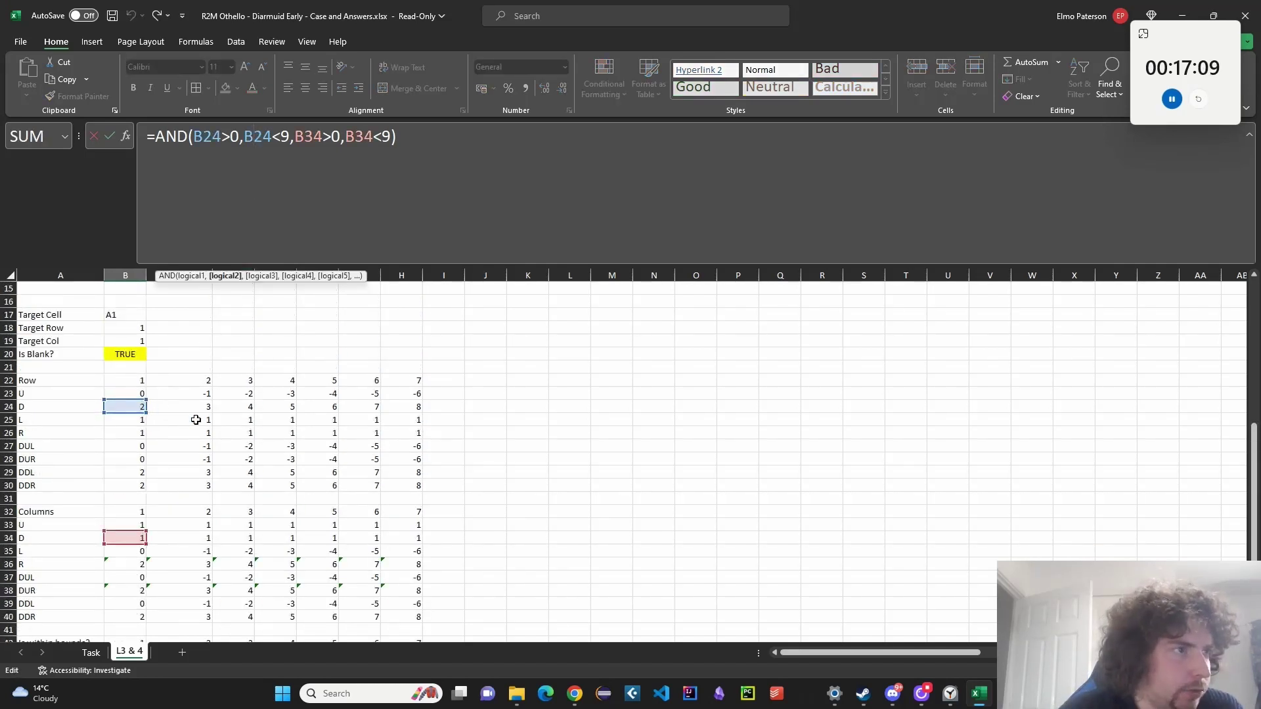
pyautogui.scroll(-3, 434, 456)
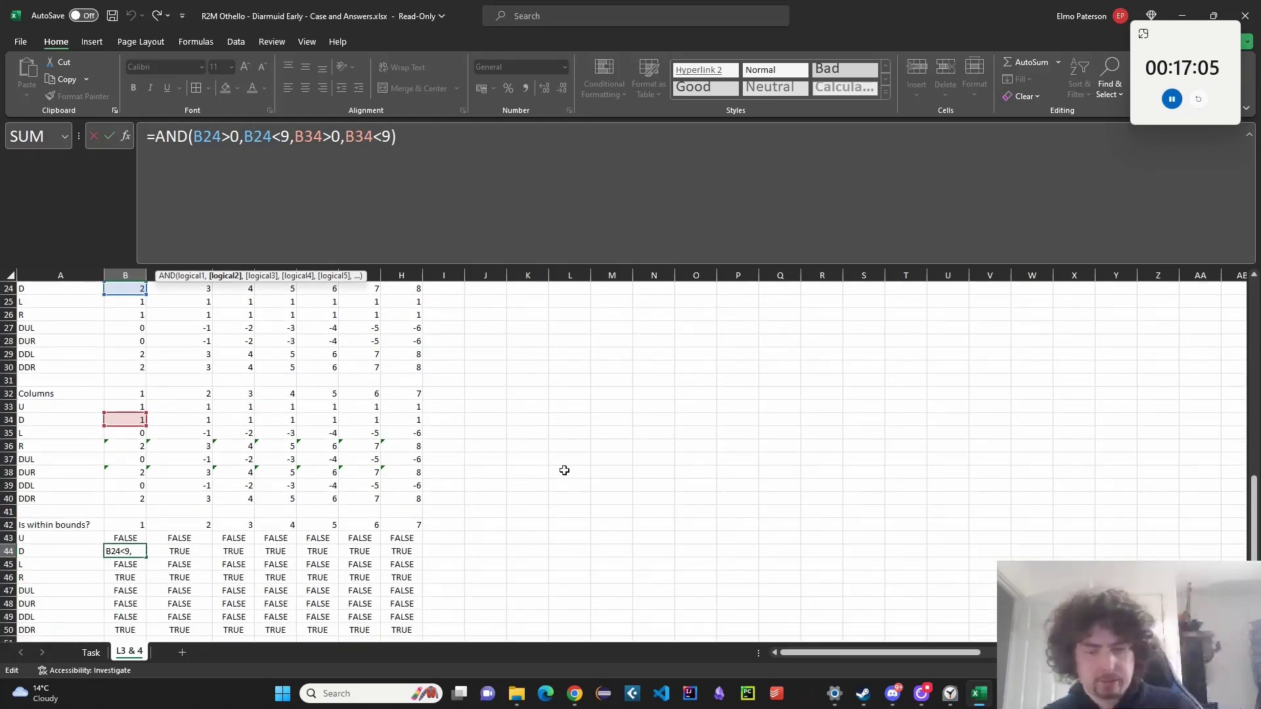
pyautogui.press('Return')
# Copy the "Is within bounds?" heading and direction labels to A53:A61 and the SEQUENCE(1,7) header to B53.
pyautogui.scroll(-3, 538, 467)
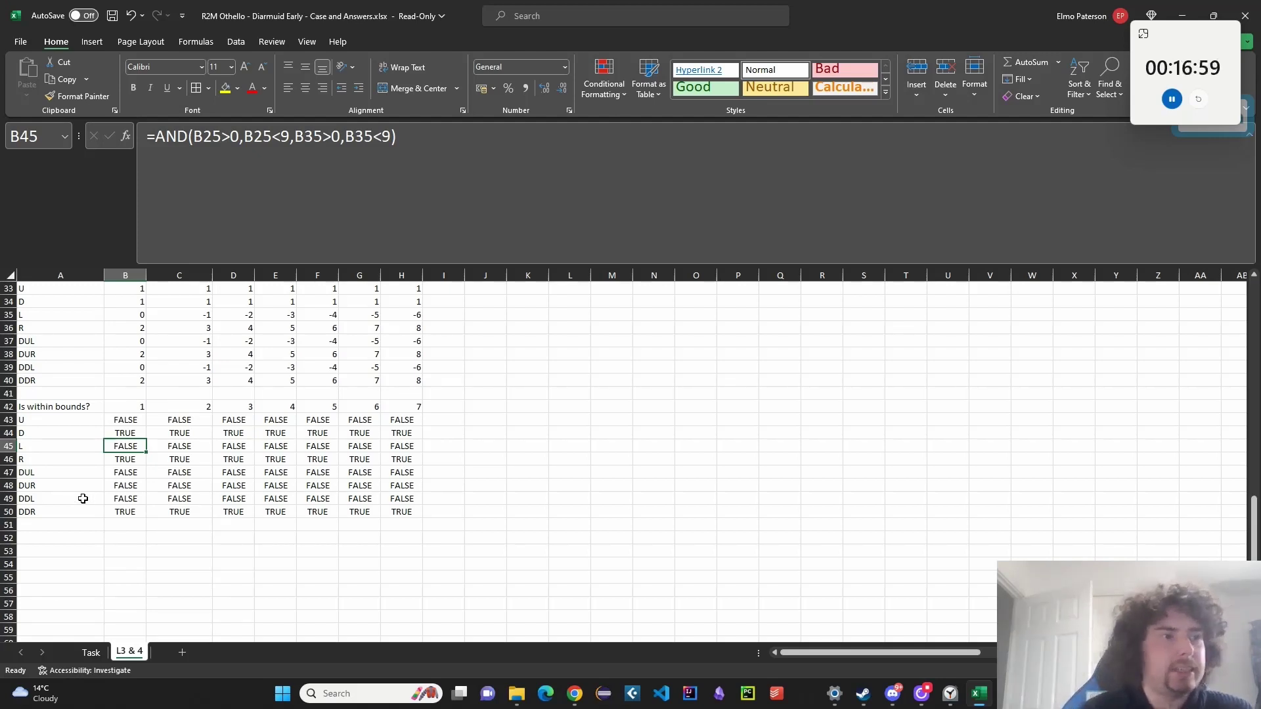
pyautogui.moveTo(59, 407); pyautogui.dragTo(62, 515)
pyautogui.hotkey('ctrl', 'c')
pyautogui.click(70, 547)
pyautogui.hotkey('ctrl', 'v')
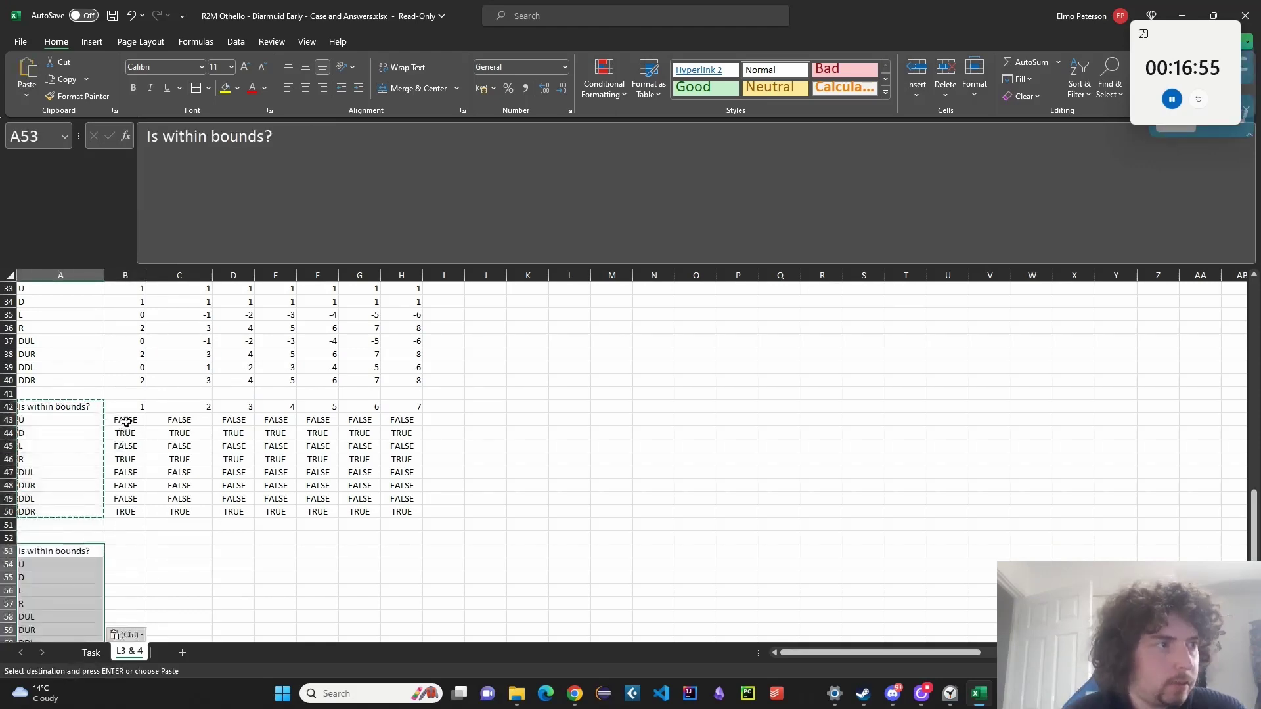
pyautogui.click(125, 407)
pyautogui.hotkey('ctrl', 'c')
pyautogui.click(121, 552)
pyautogui.hotkey('ctrl', 'v')
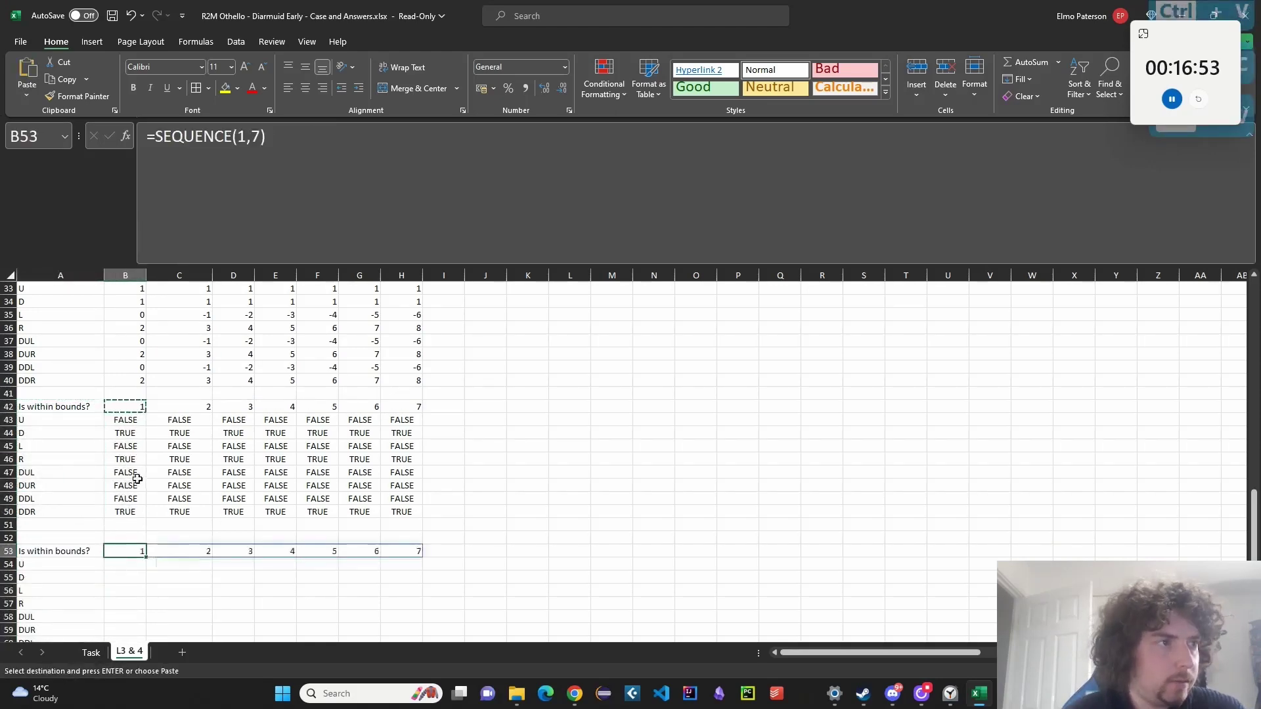
# Examine the formulas behind the blank check, row and column blocks, target cell and board.
pyautogui.scroll(7, 146, 477)
pyautogui.click(125, 442)
pyautogui.scroll(-1, 132, 460)
pyautogui.click(134, 465)
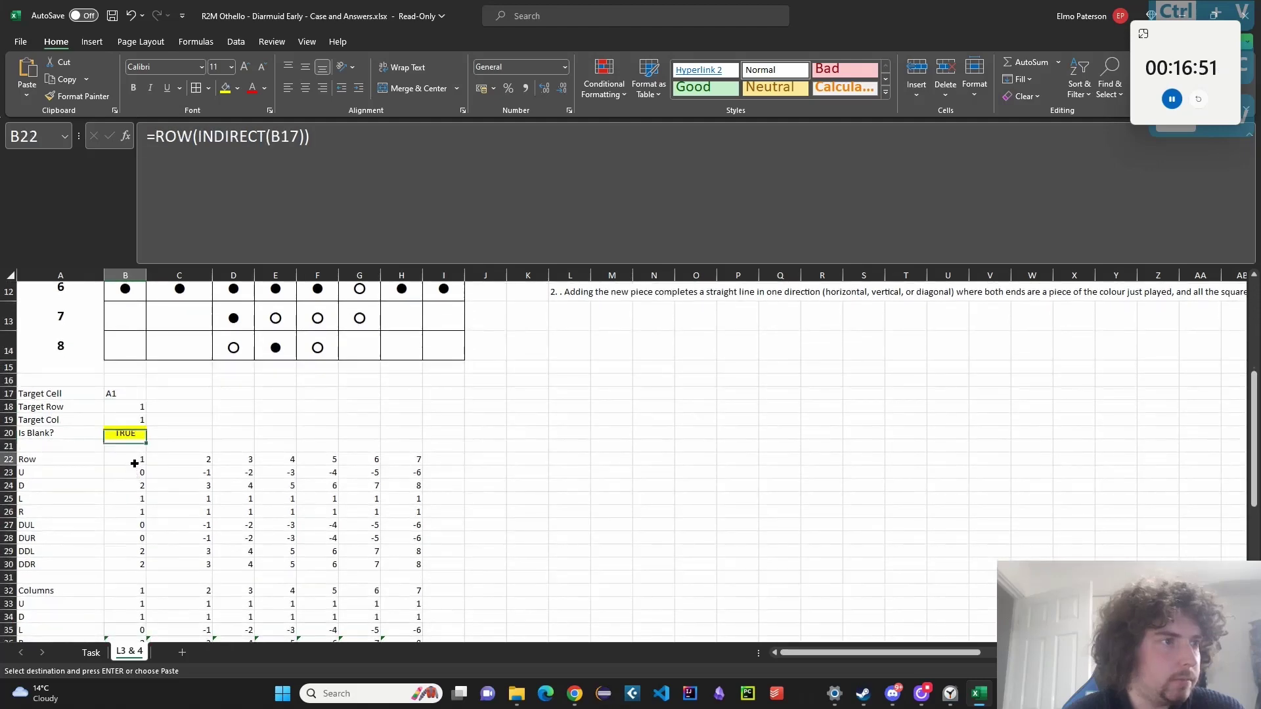
pyautogui.click(135, 498)
pyautogui.scroll(-2, 135, 505)
pyautogui.click(137, 471)
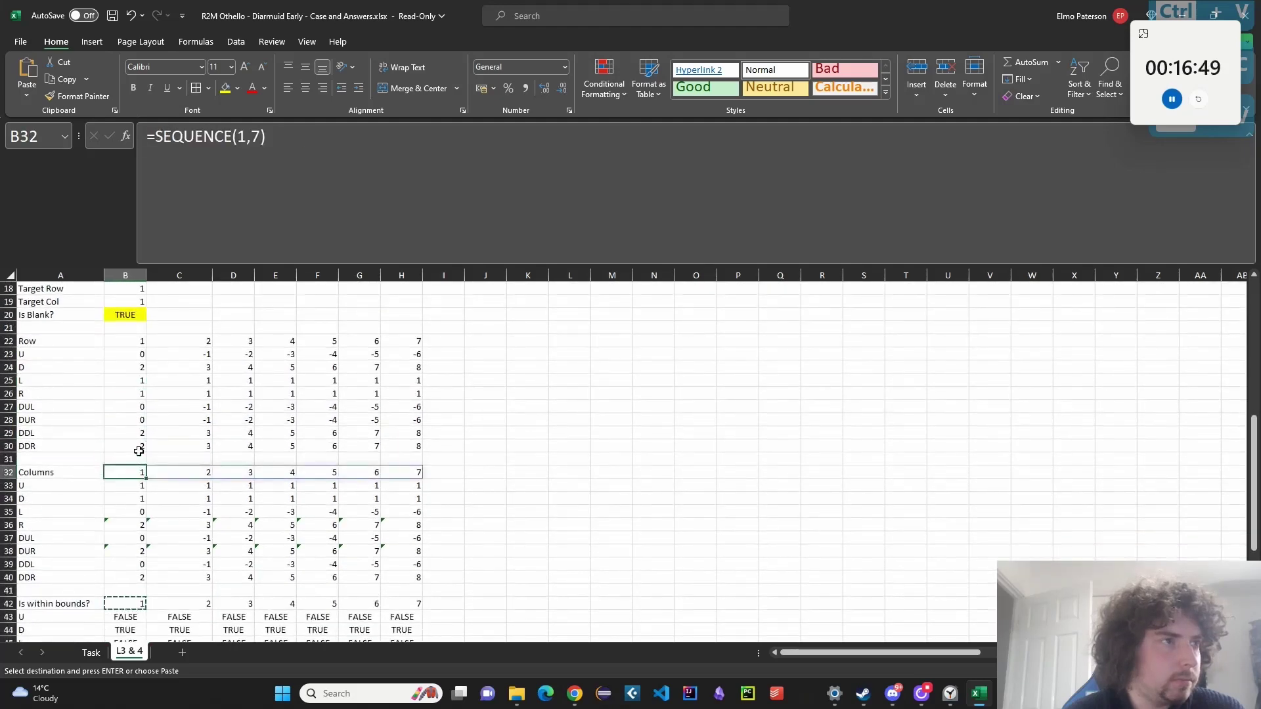
pyautogui.scroll(2, 135, 448)
pyautogui.click(129, 397)
pyautogui.scroll(-3, 146, 493)
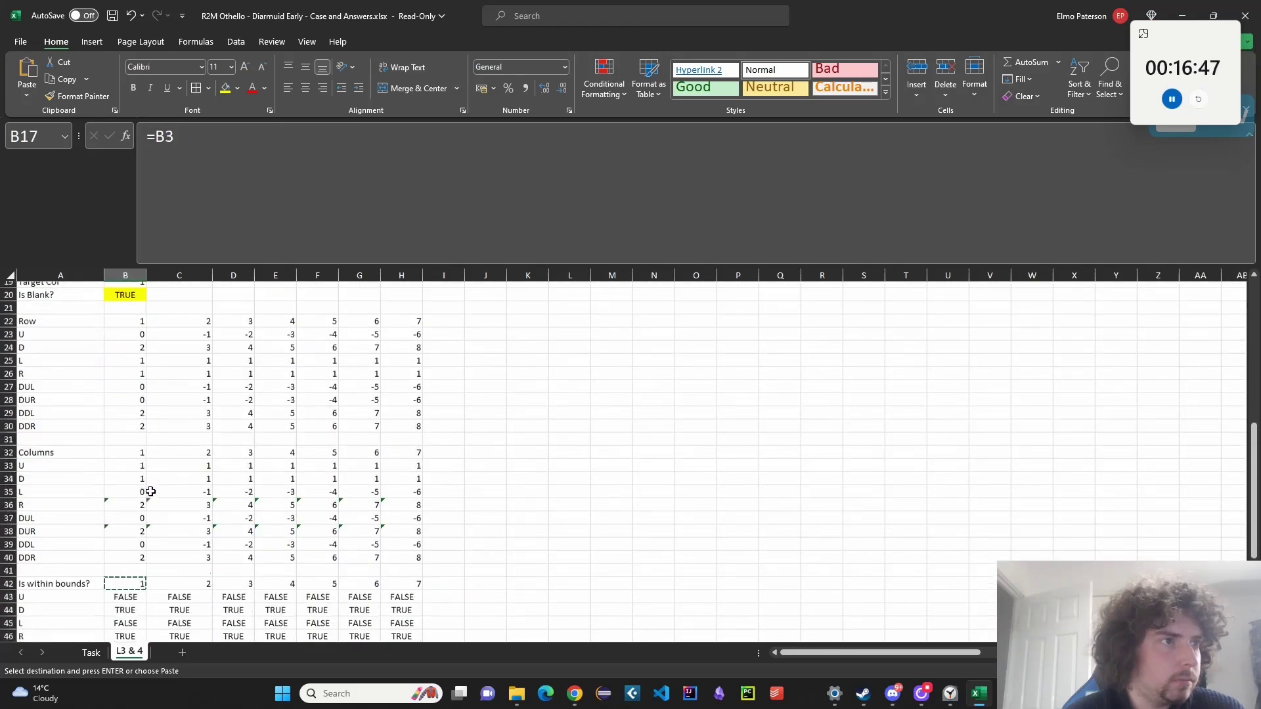
pyautogui.scroll(6, 155, 487)
pyautogui.click(130, 383)
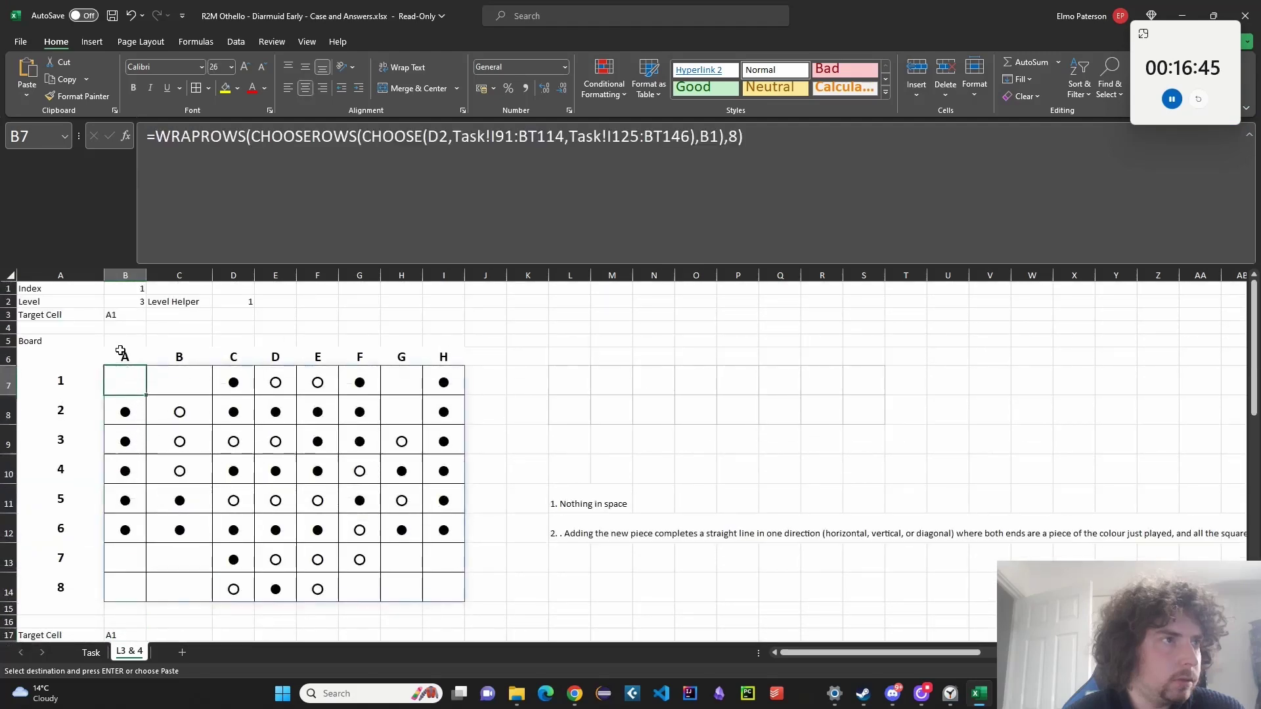
pyautogui.click(115, 314)
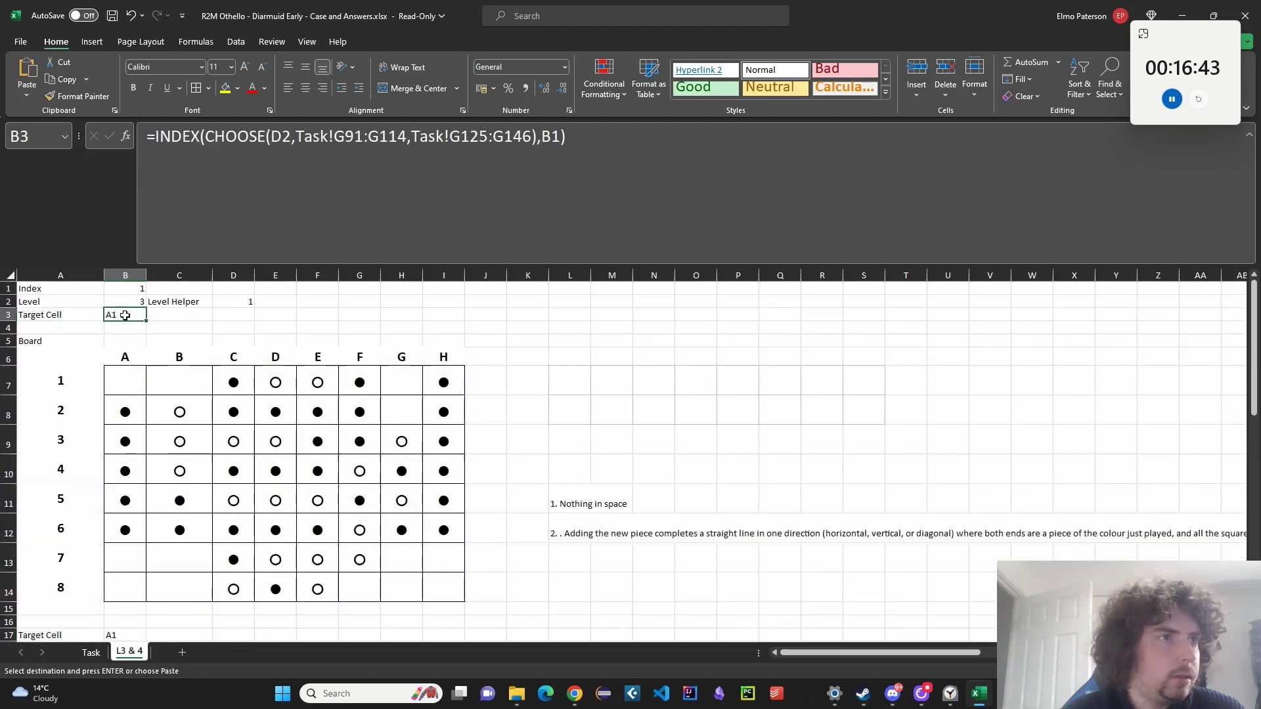
pyautogui.click(233, 381)
pyautogui.scroll(-4, 239, 434)
pyautogui.scroll(-8, 219, 433)
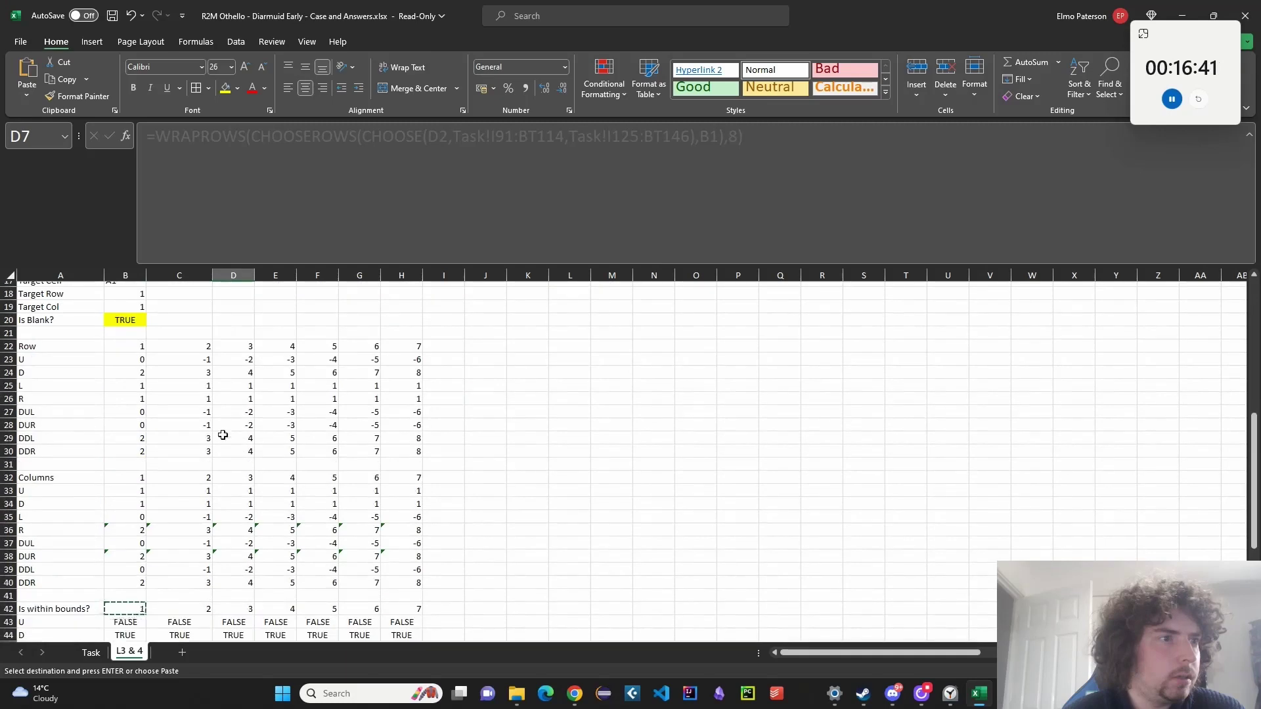
pyautogui.hotkey('ctrl', 'v')
pyautogui.scroll(1, 152, 505)
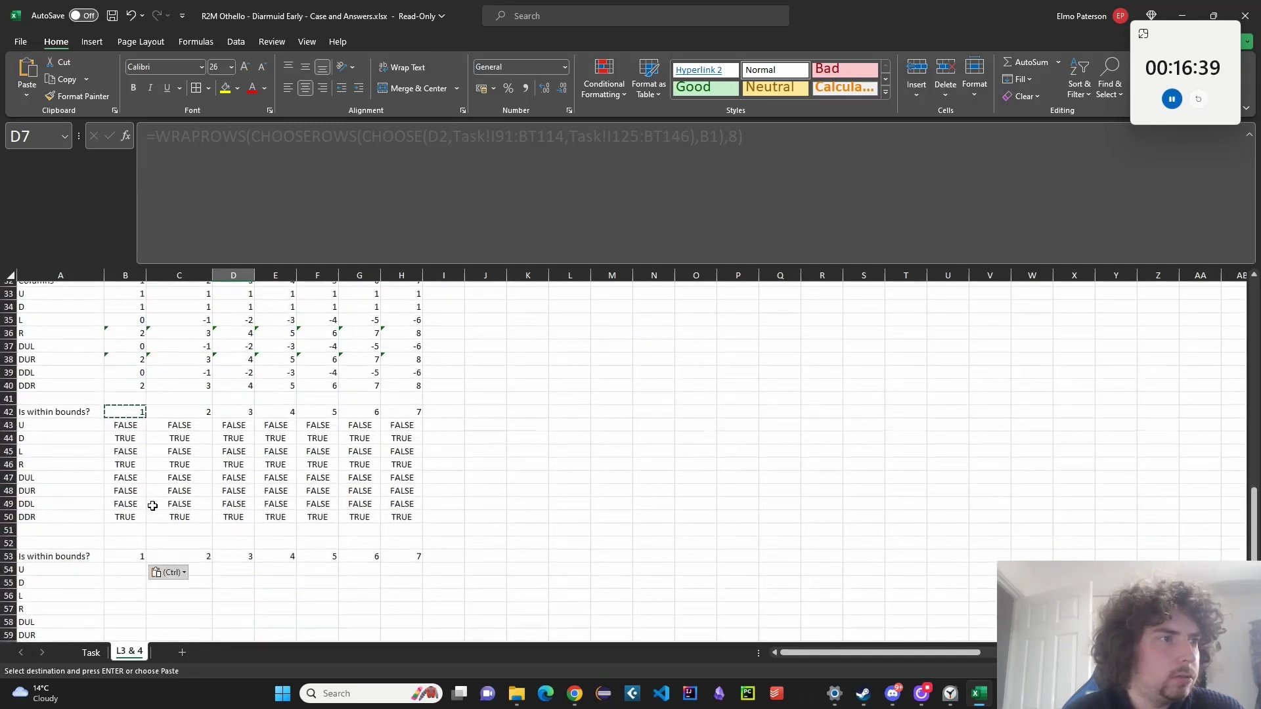
pyautogui.scroll(-2, 152, 505)
pyautogui.click(124, 494)
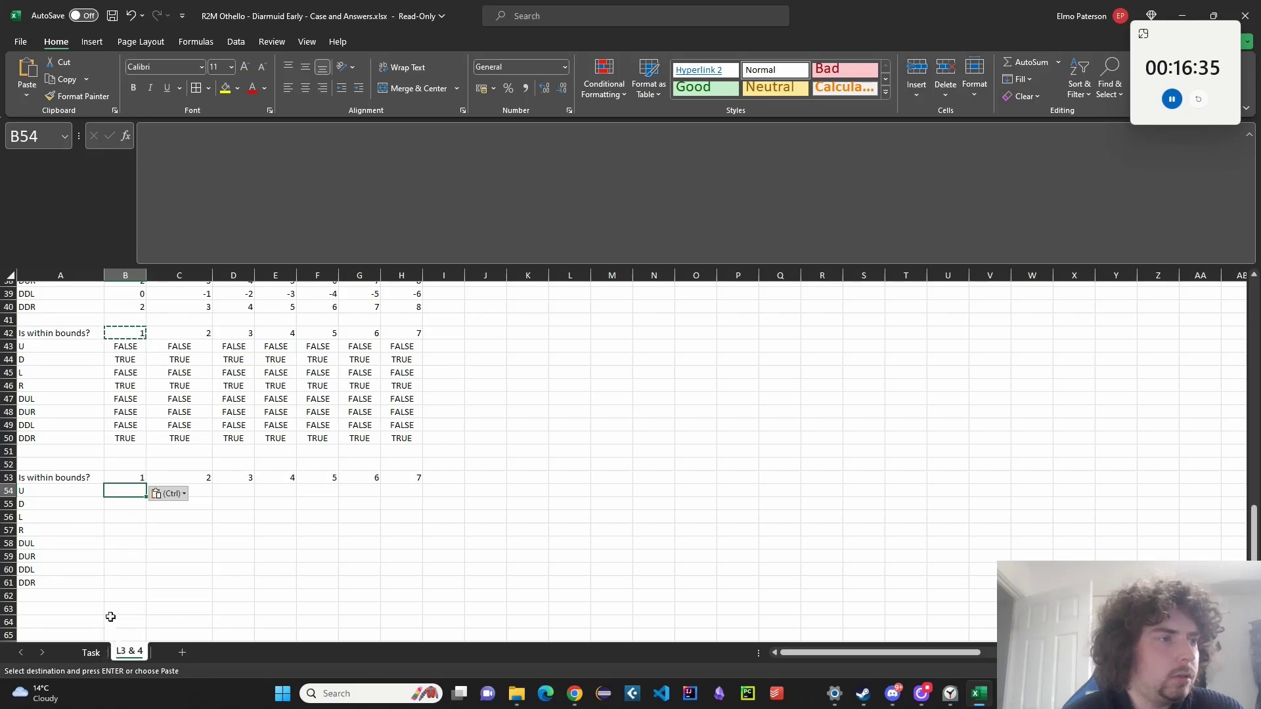
pyautogui.write('=CHOOS')
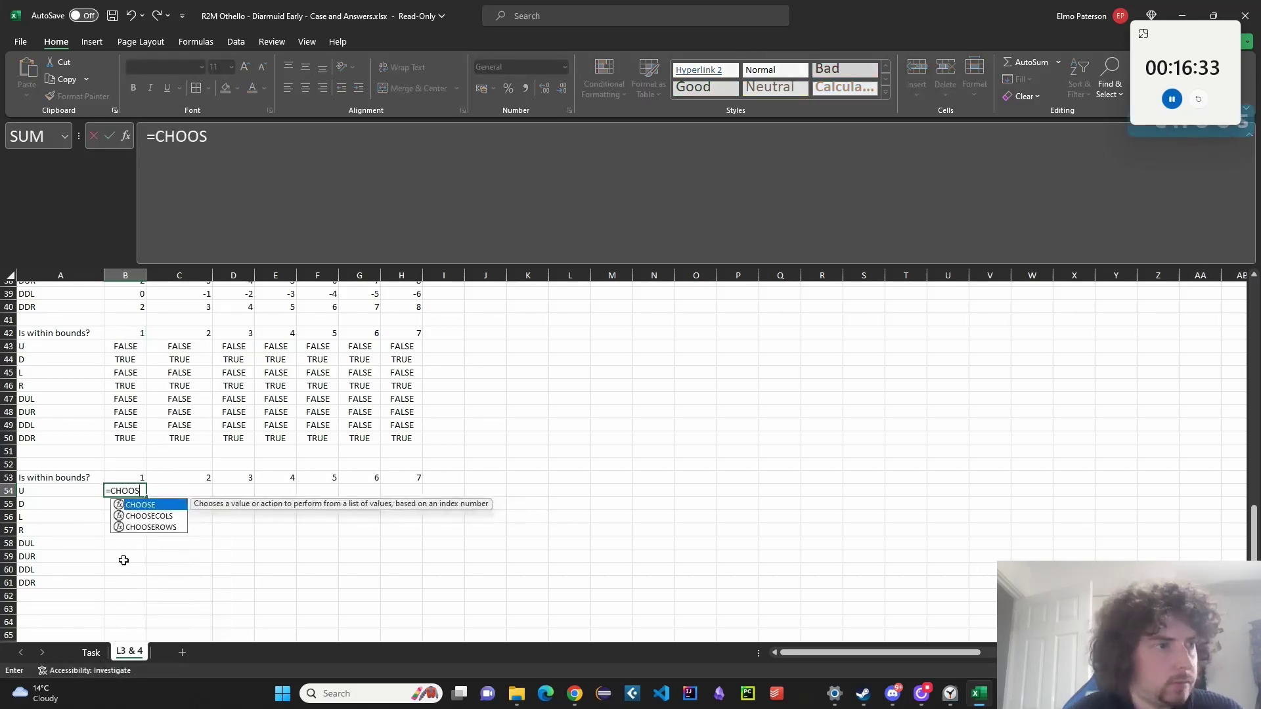
pyautogui.write('E(')
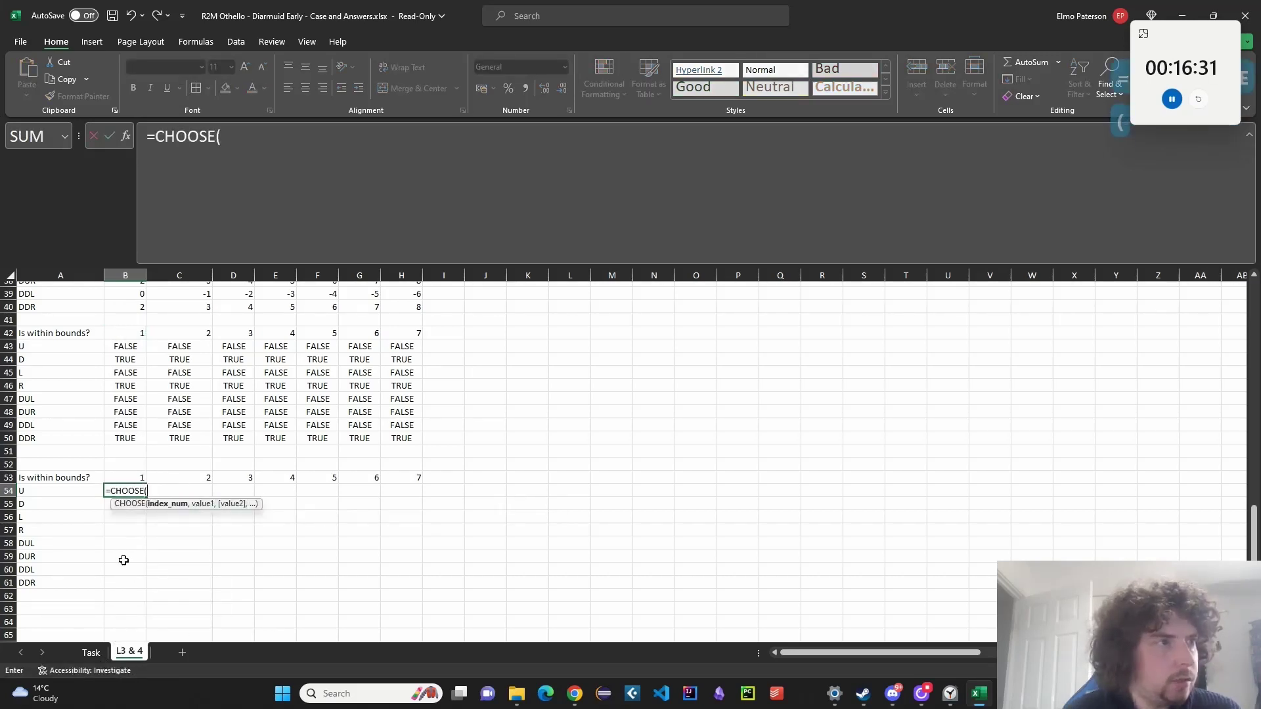
pyautogui.press('Escape')
pyautogui.write('=IF(')
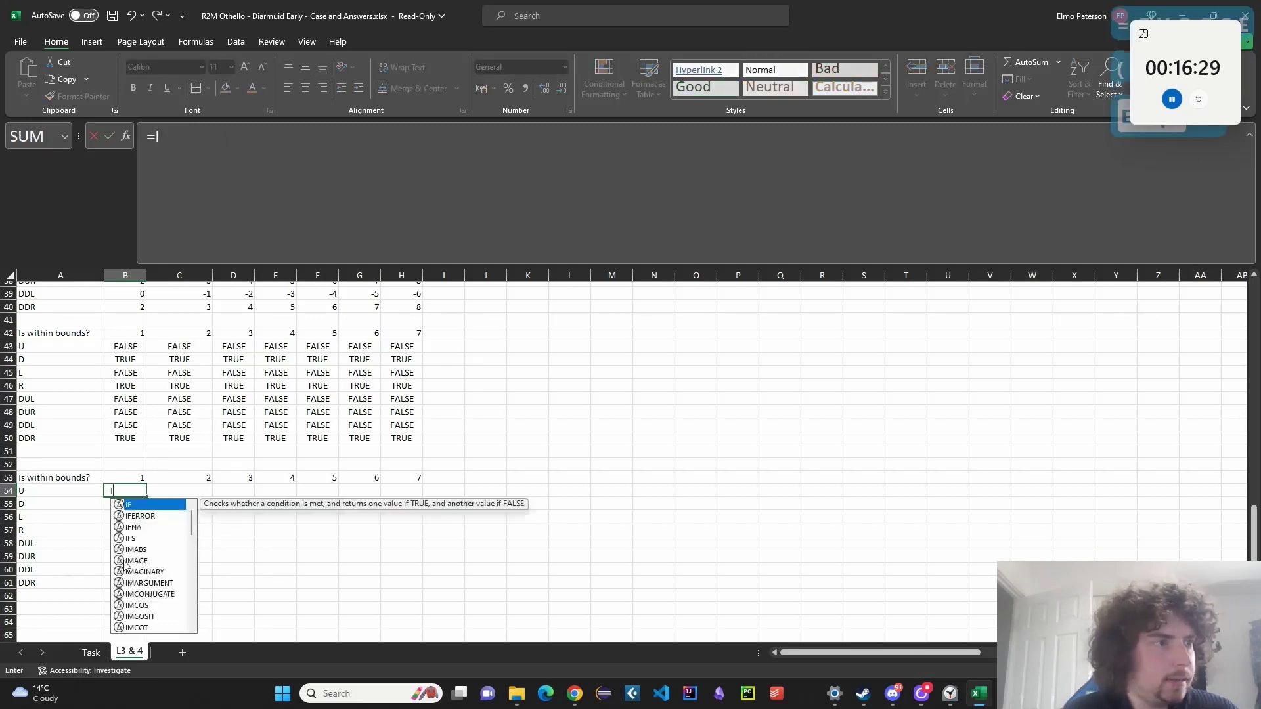
pyautogui.click(133, 347)
pyautogui.write(',')
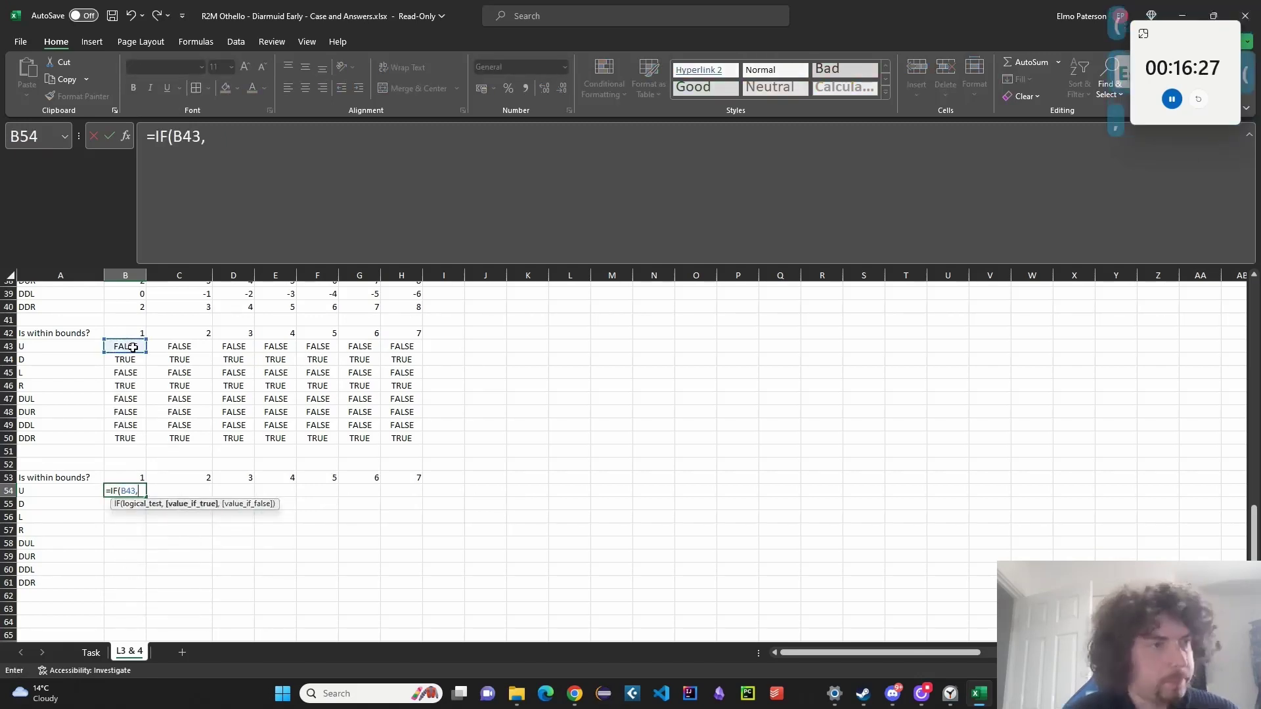
pyautogui.write('CHOOSEROWS')
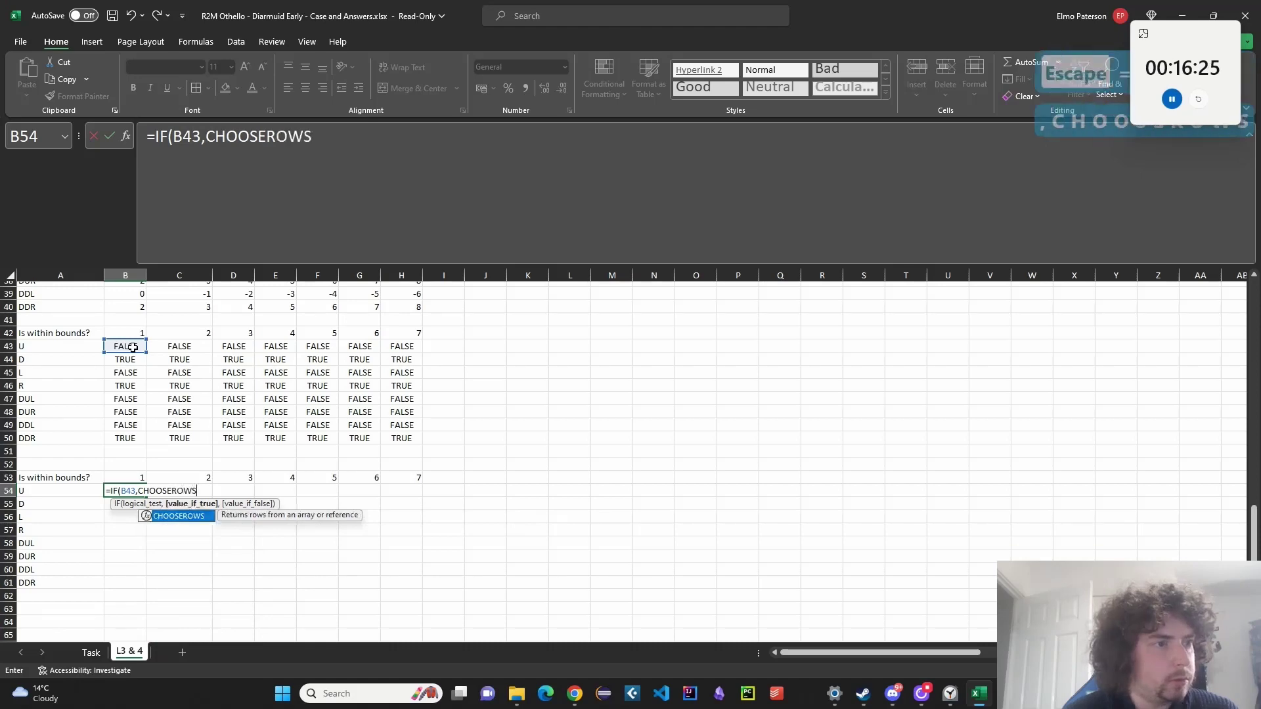
pyautogui.write('(CHOOSECOLS(')
pyautogui.scroll(7, 138, 362)
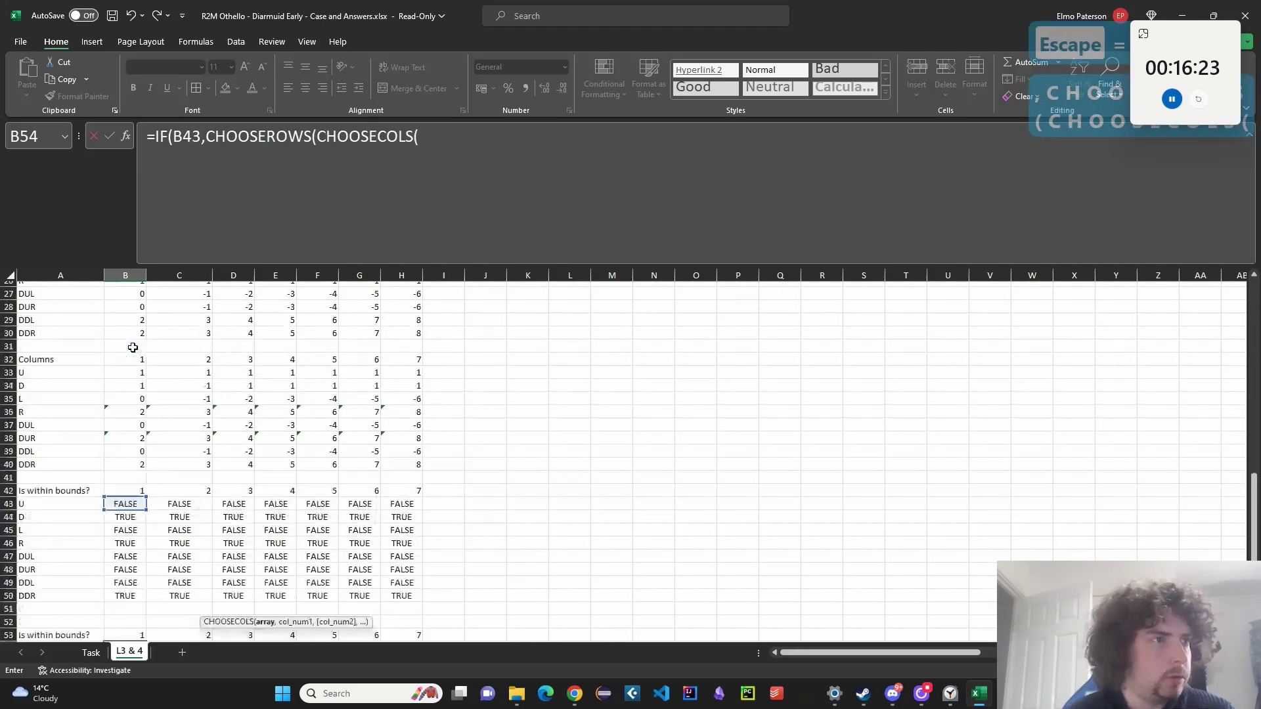
pyautogui.scroll(2, 147, 374)
pyautogui.press('Escape')
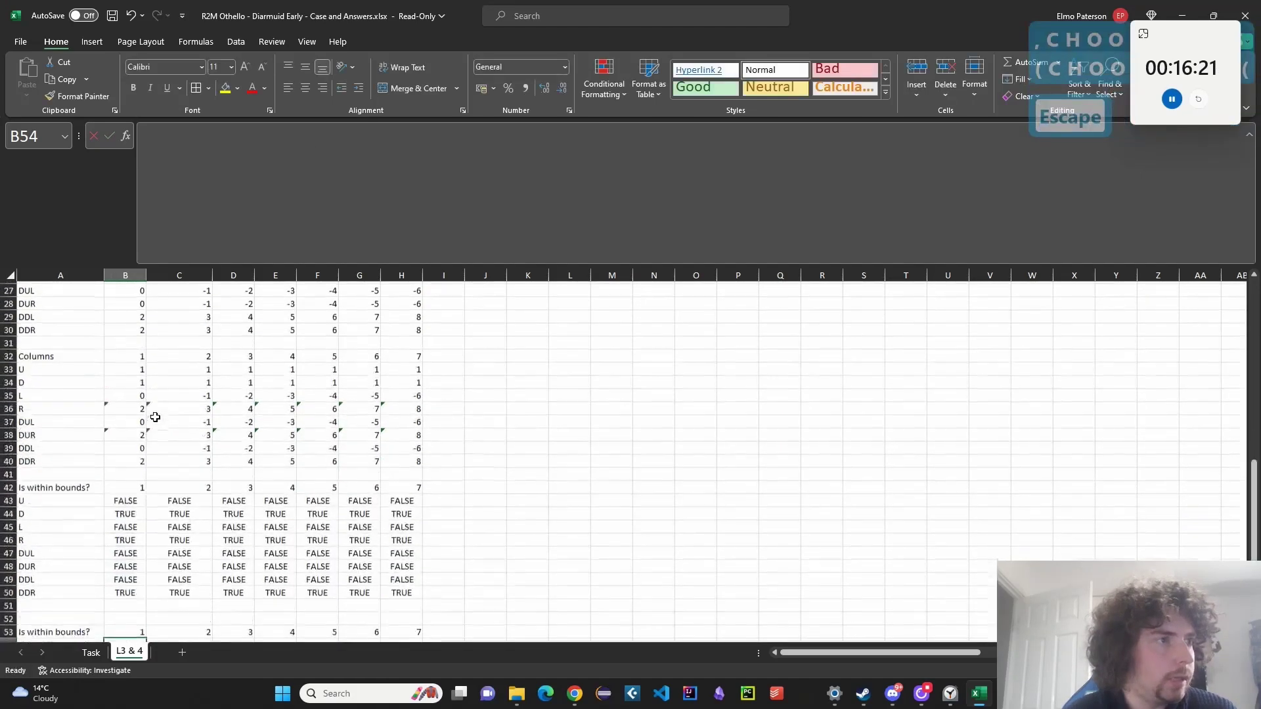
# Copy the "Is Blank?" formula text from B20 into B54, keeping its cell references unchanged.
pyautogui.scroll(4, 150, 414)
pyautogui.click(123, 342)
pyautogui.moveTo(147, 138); pyautogui.dragTo(479, 166)
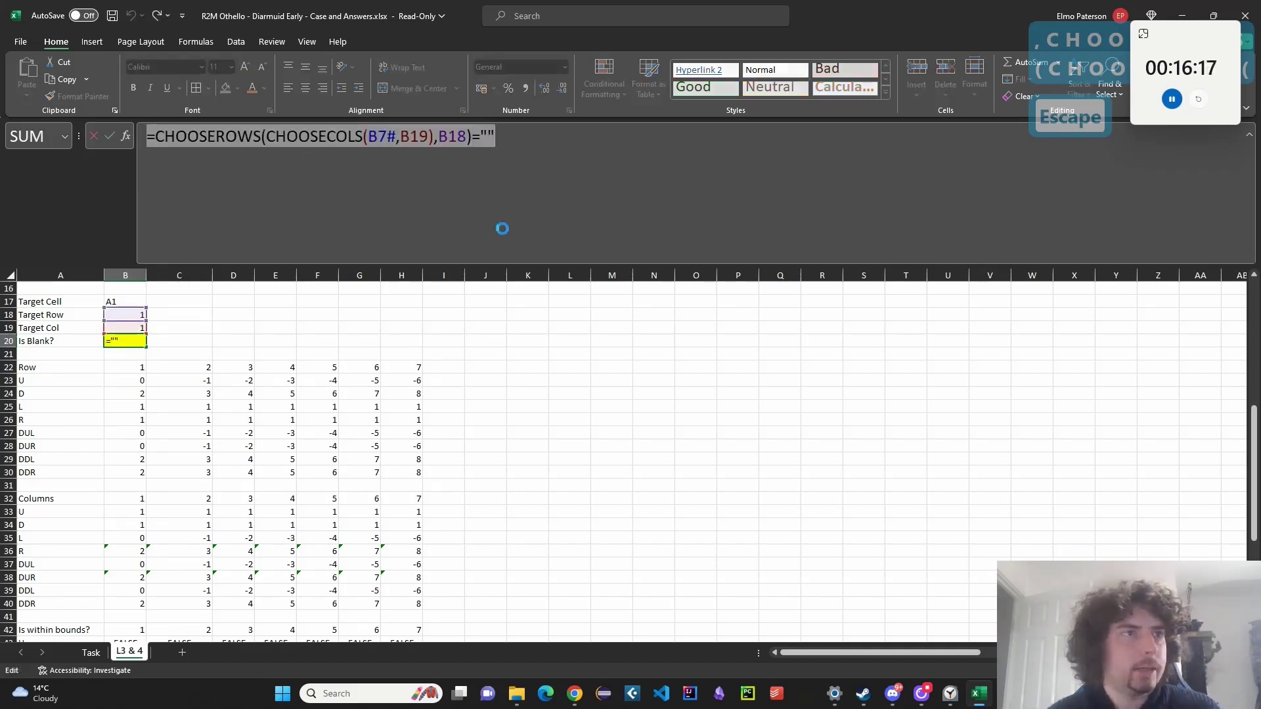
pyautogui.press('Escape')
pyautogui.scroll(-6, 197, 460)
pyautogui.click(131, 550)
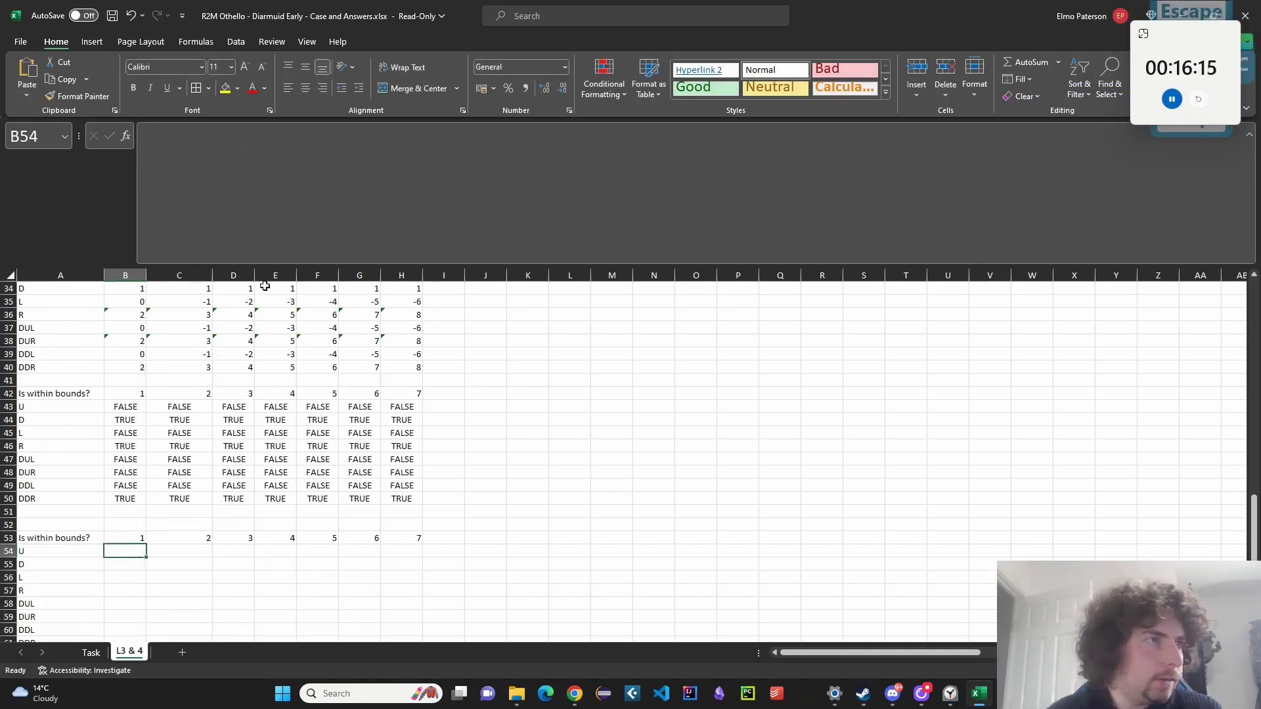
pyautogui.hotkey('ctrl', 'v')
# In the B54 formula, replace the column reference B19 with B33 and the row reference B18 with B23.
pyautogui.press('F2')
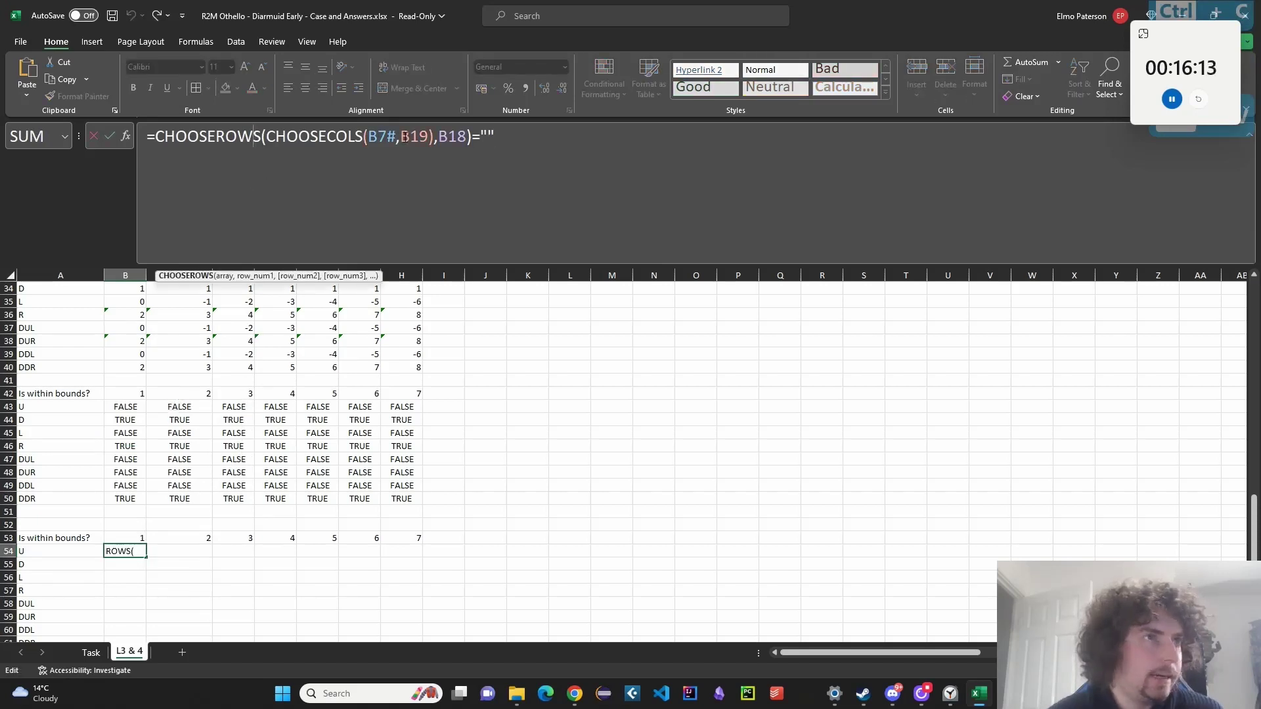
pyautogui.scroll(5, 303, 410)
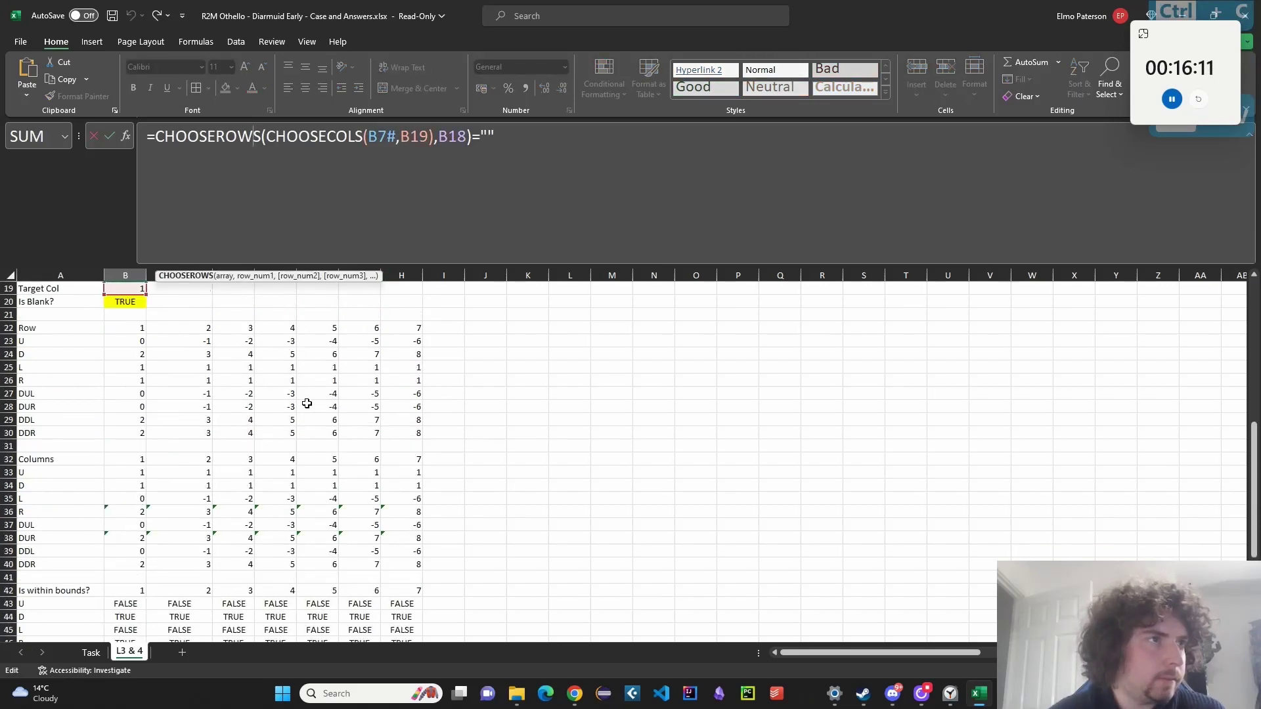
pyautogui.click(423, 136)
pyautogui.doubleClick(422, 136)
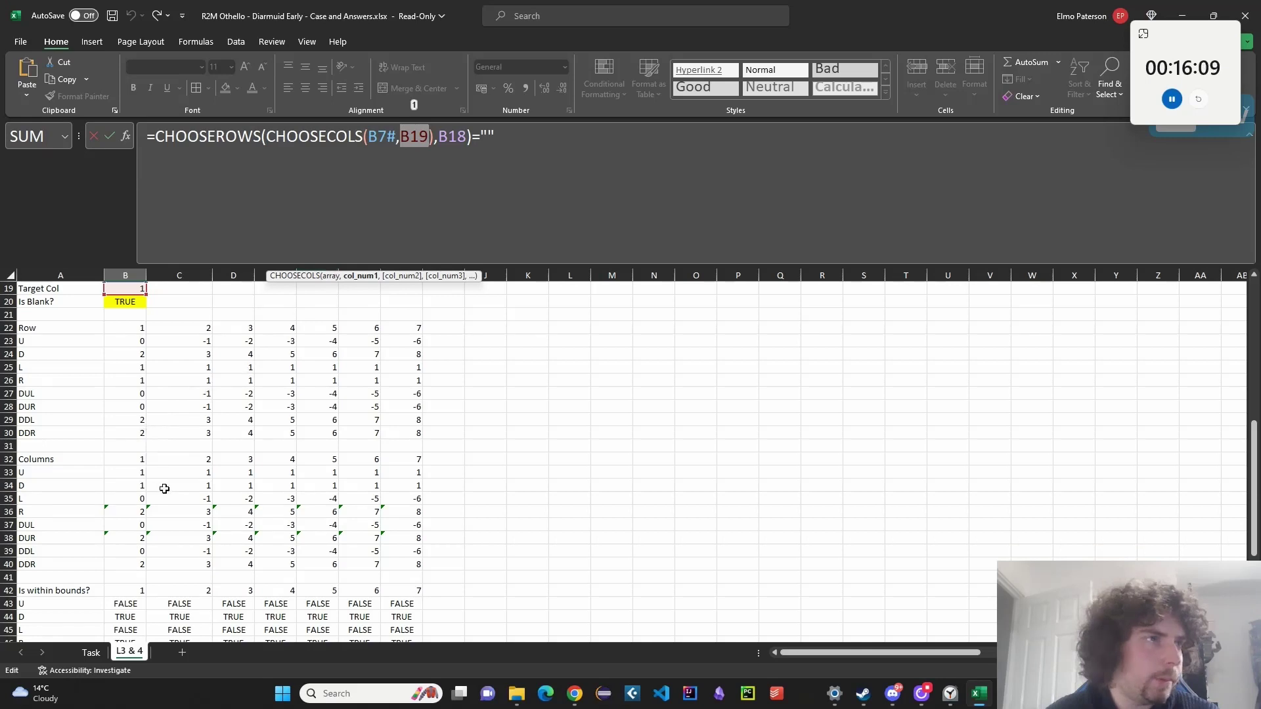
pyautogui.click(137, 472)
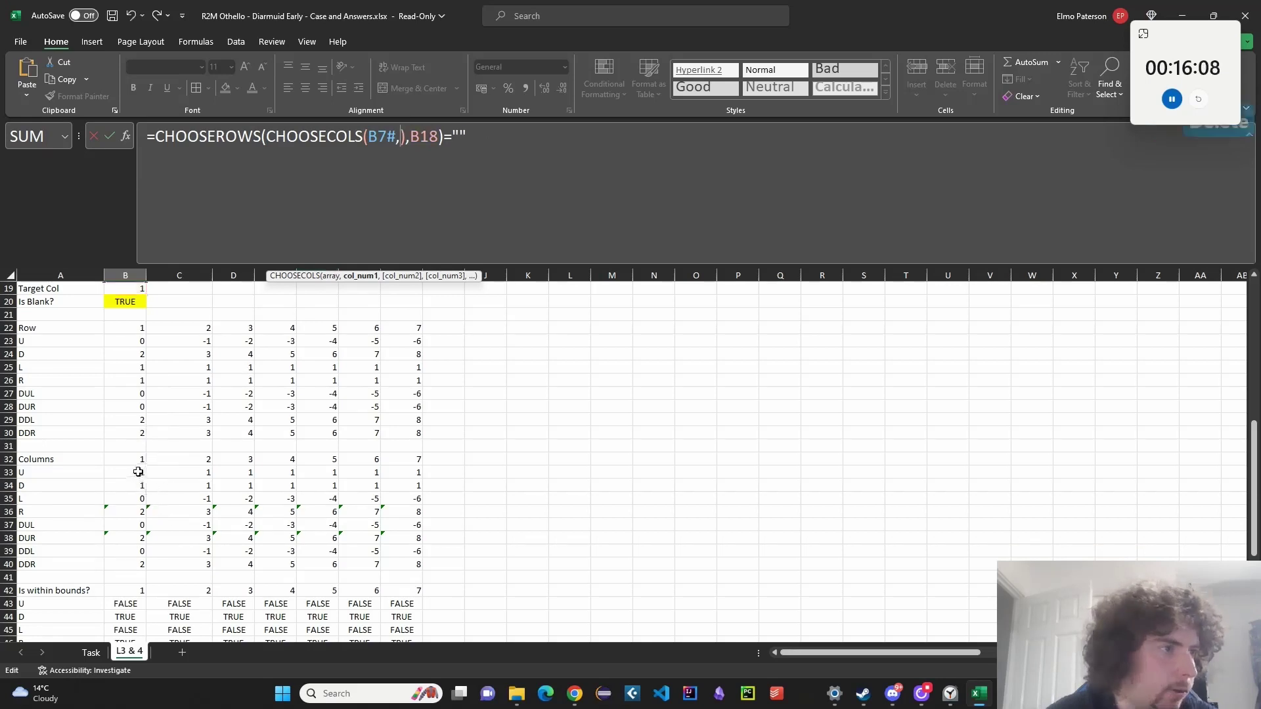
pyautogui.doubleClick(452, 136)
pyautogui.click(136, 344)
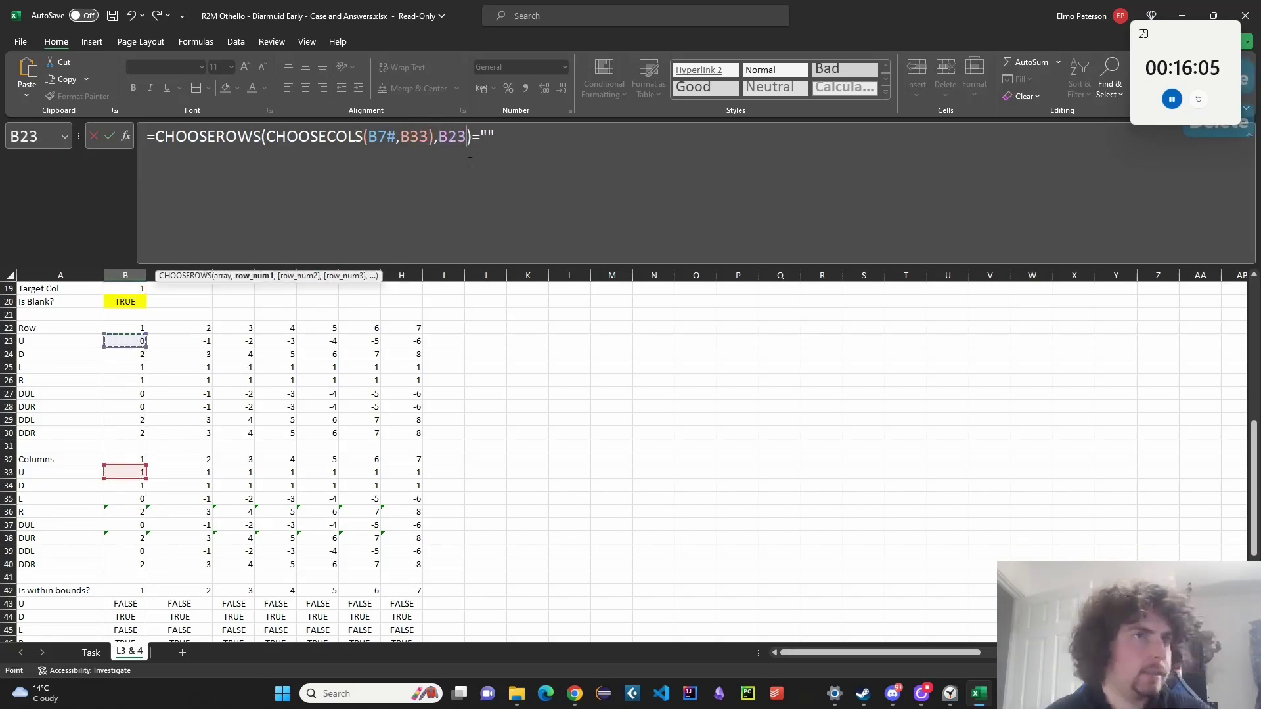
# Remove the ="" comparison from the end of the B54 formula and commit it.
pyautogui.click(515, 156)
pyautogui.press('BackSpace')
pyautogui.press('BackSpace')
pyautogui.press('BackSpace')
pyautogui.press('Return')
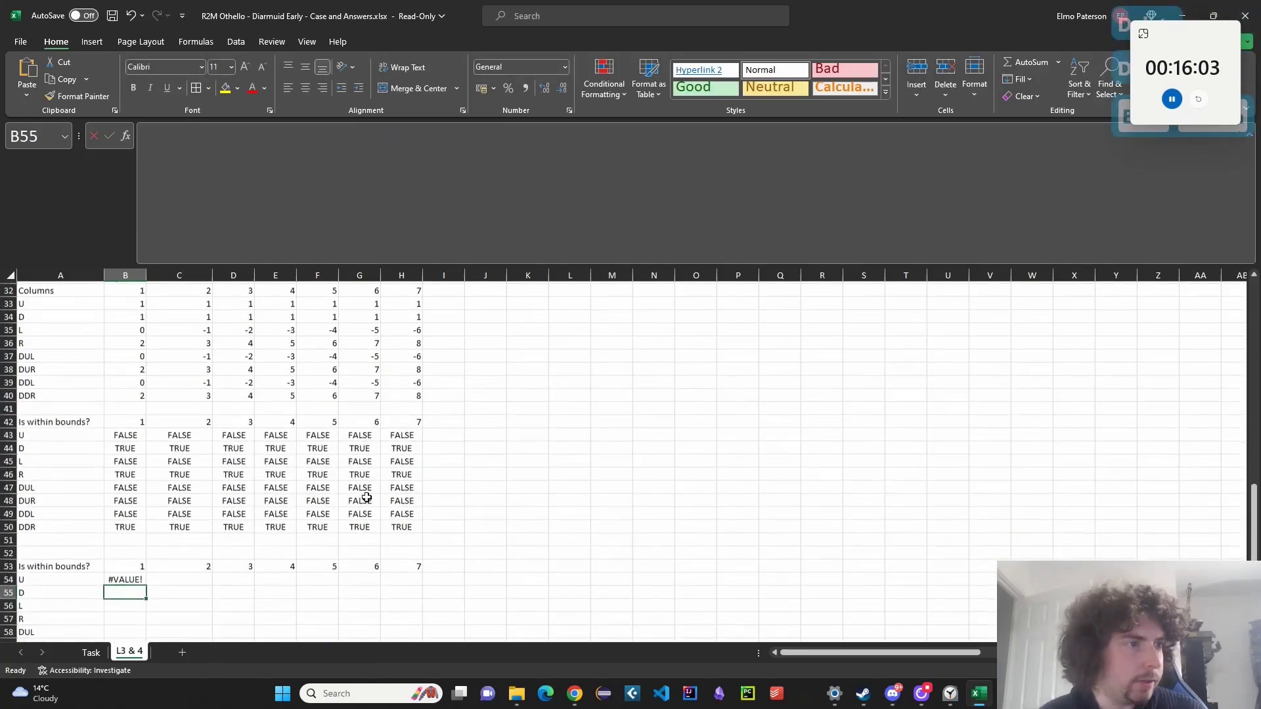
# Wrap the B54 lookup in an IF that tests B43 and returns "" when it is false.
pyautogui.click(125, 578)
pyautogui.click(153, 154)
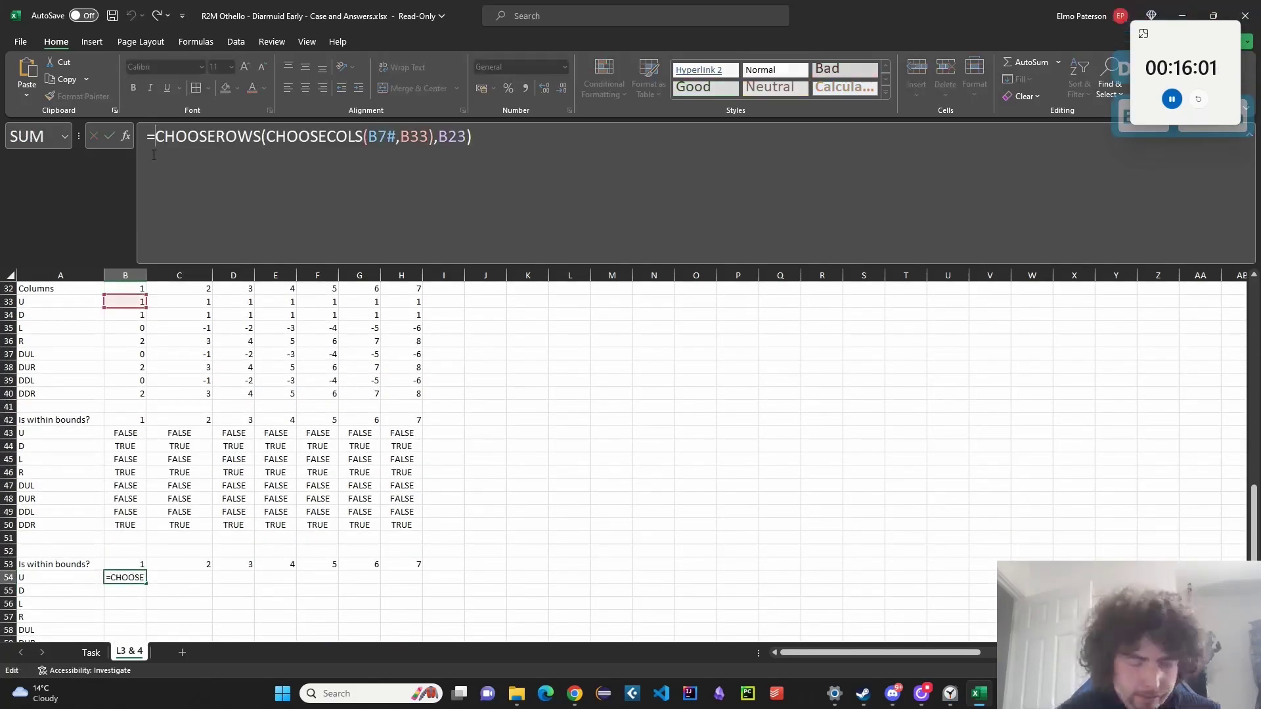
pyautogui.write('IF(')
pyautogui.click(128, 436)
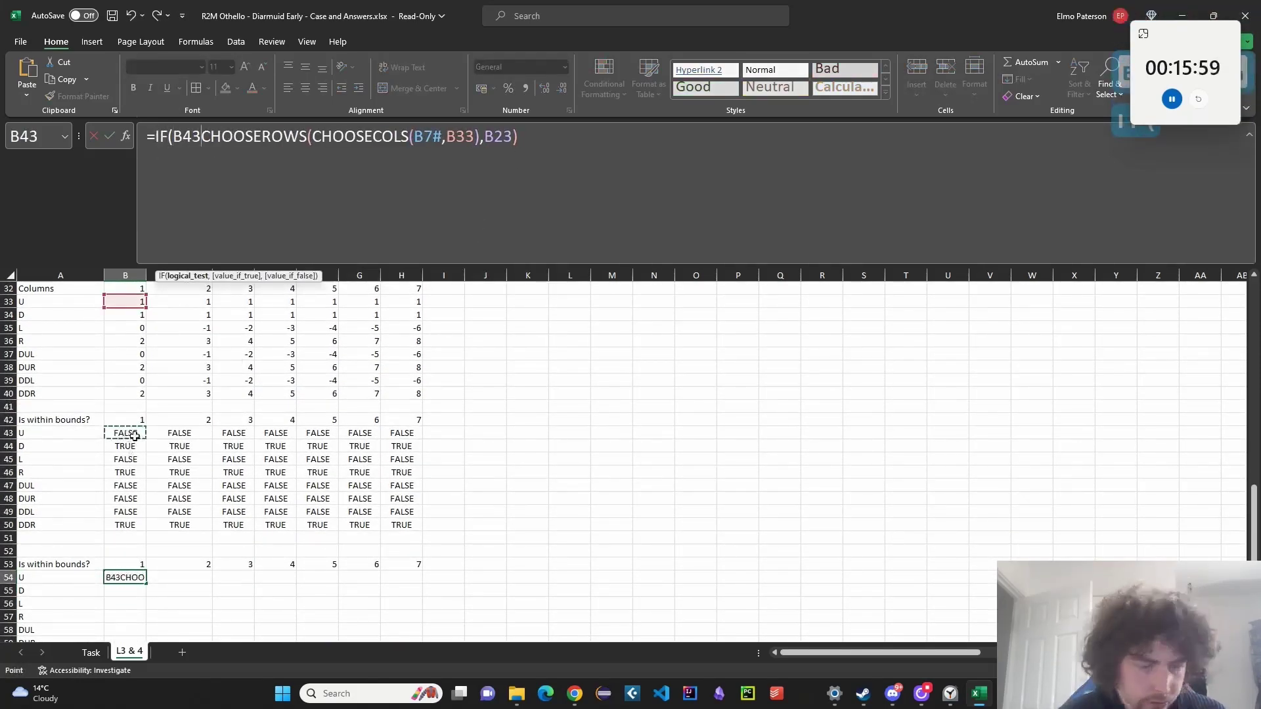
pyautogui.write(',')
pyautogui.write('m')
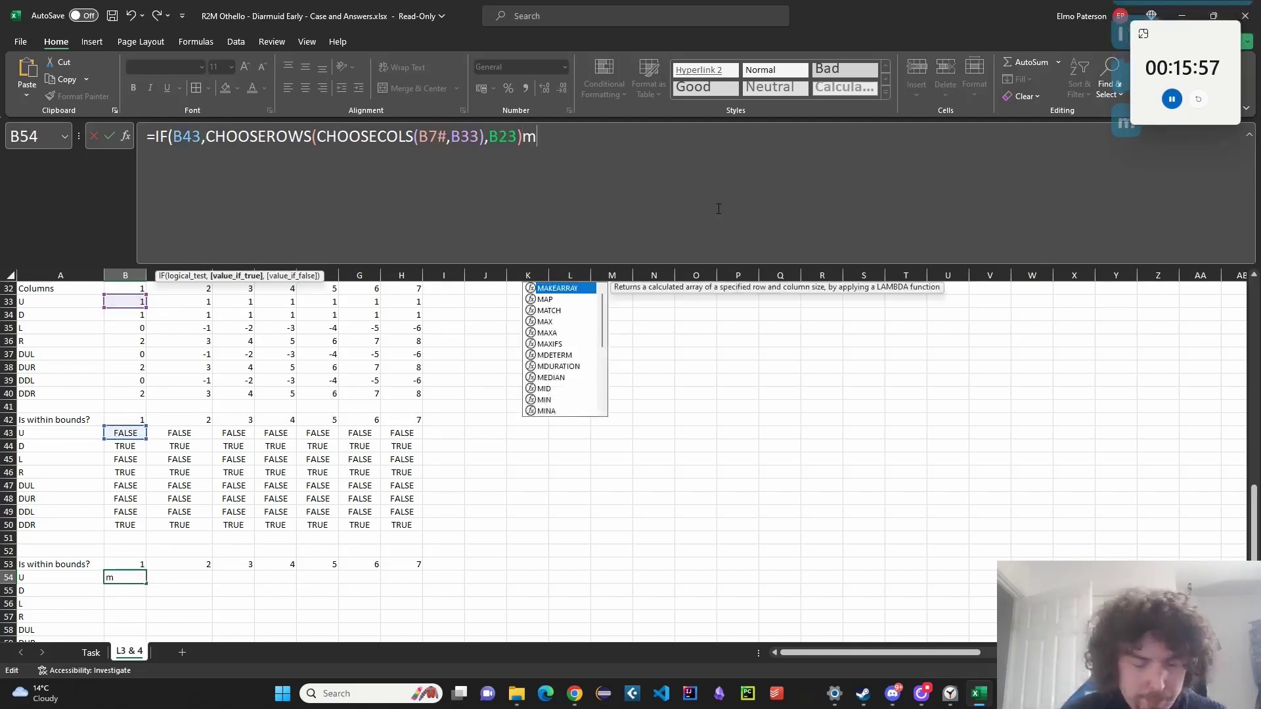
pyautogui.press('BackSpace')
pyautogui.write(',"")')
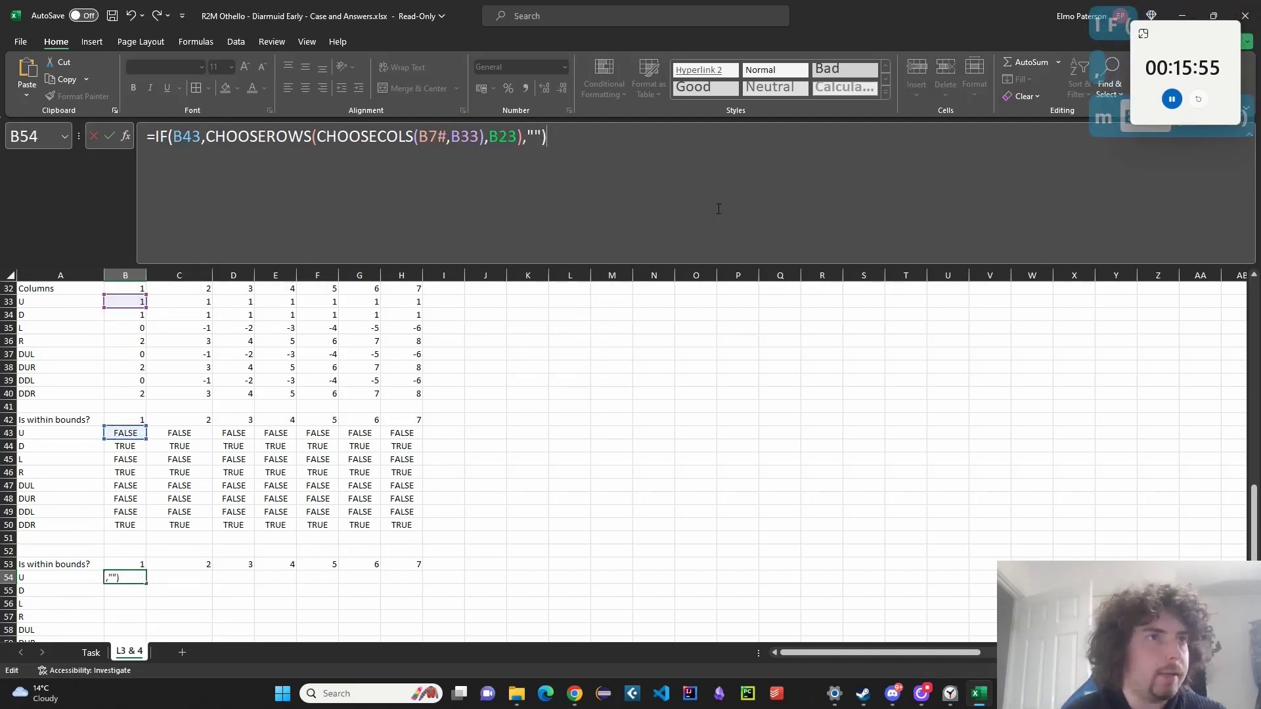
# Make the board reference in the B54 formula absolute as $B$7# and commit the formula.
pyautogui.click(433, 133)
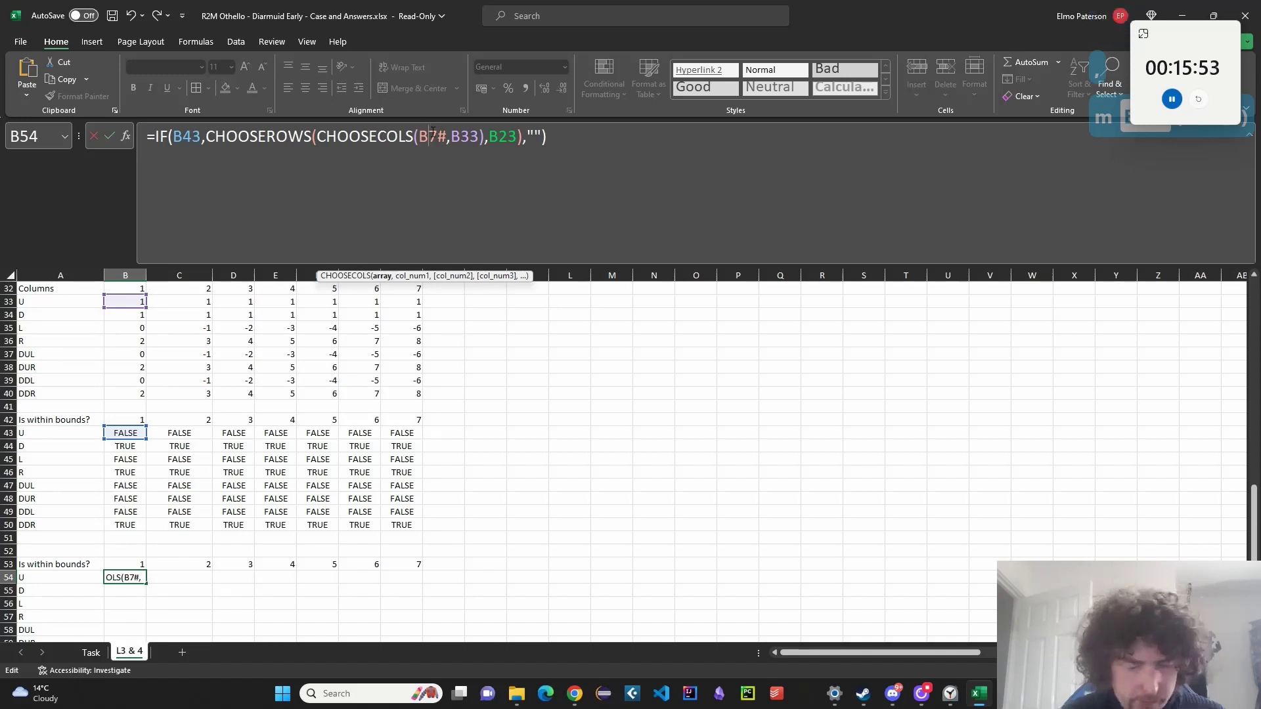
pyautogui.press('F4')
pyautogui.press('Return')
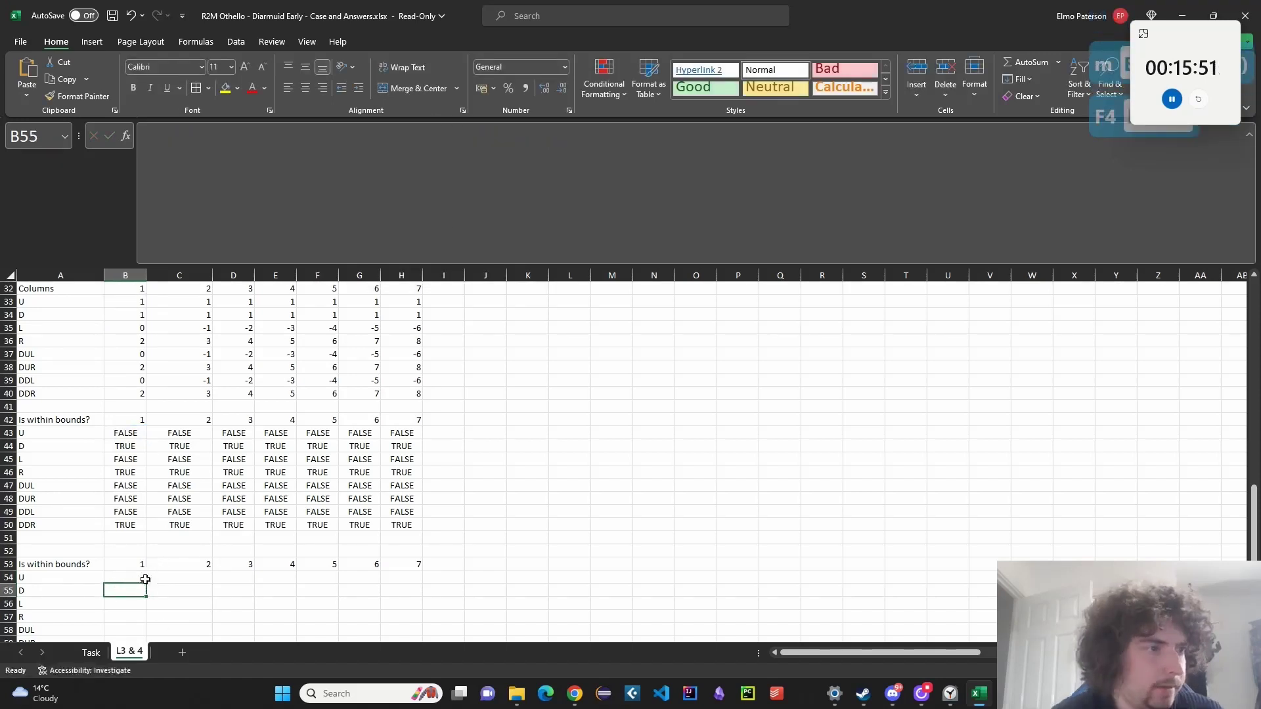
# Fill the B54 formula across to column H and down to row 61, covering all directions and distances.
pyautogui.moveTo(147, 573); pyautogui.dragTo(413, 579)
pyautogui.scroll(-2, 413, 579)
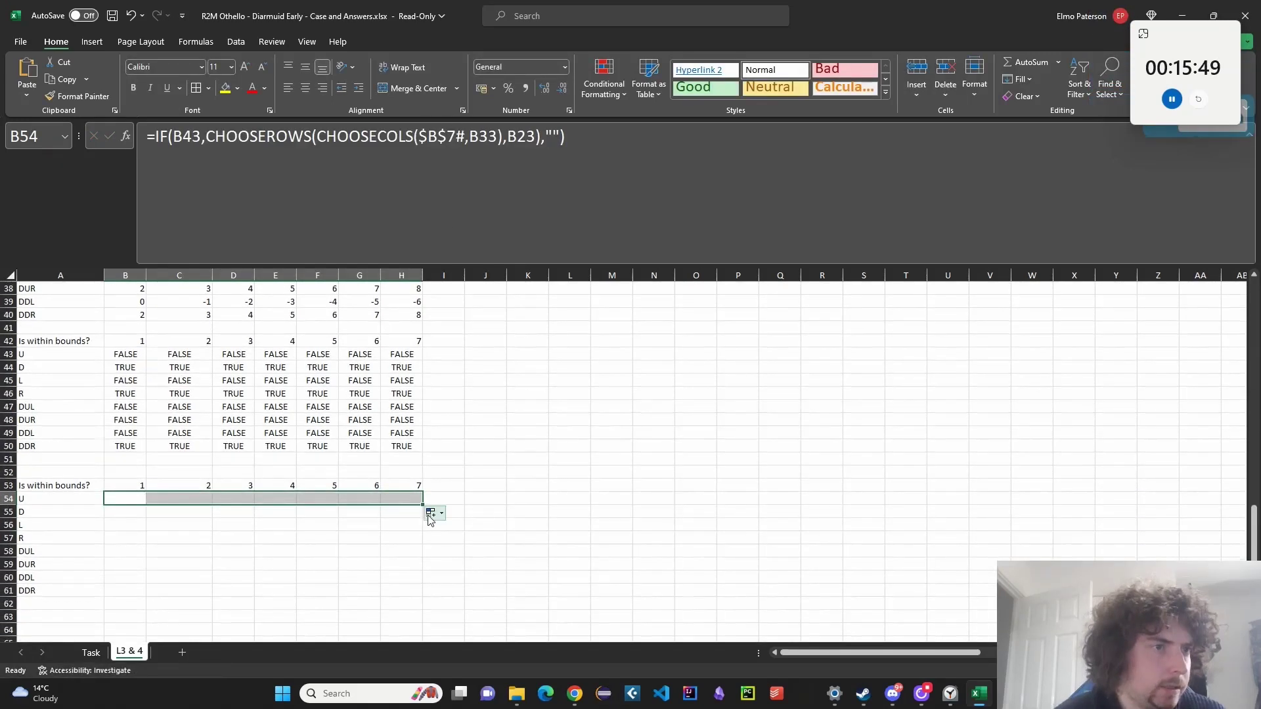
pyautogui.moveTo(422, 506); pyautogui.dragTo(418, 593)
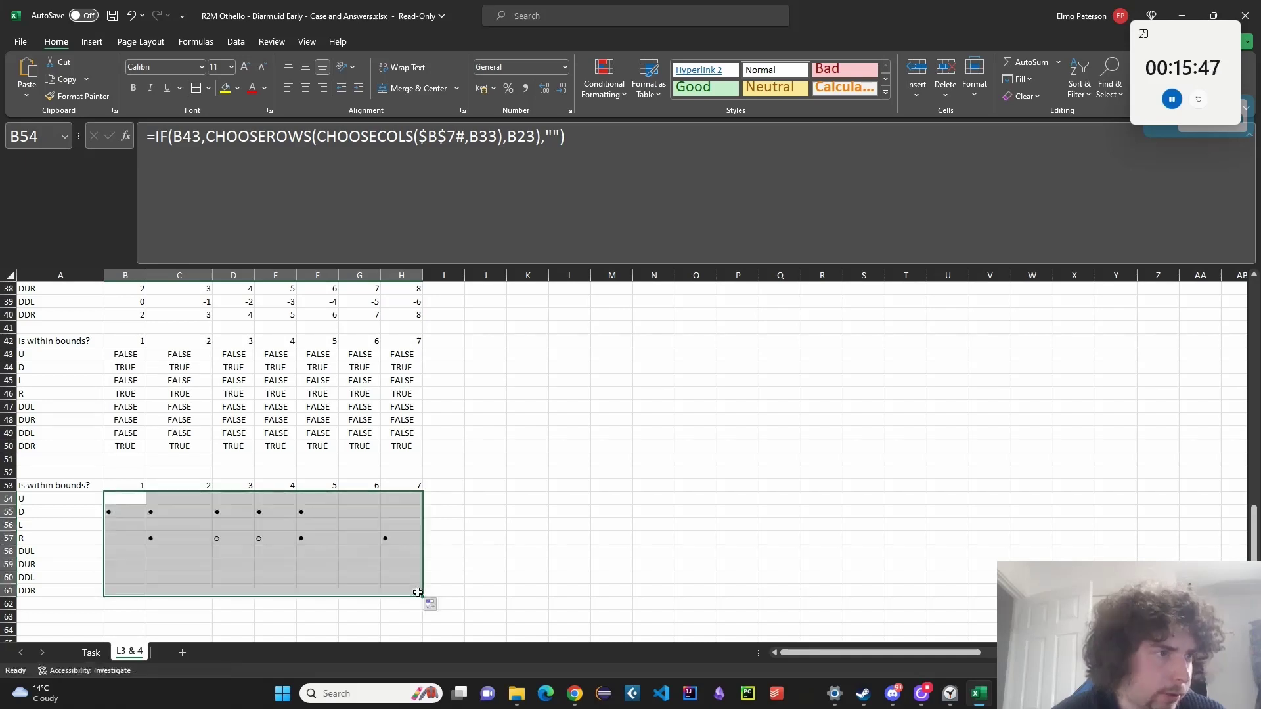
pyautogui.scroll(-1, 446, 565)
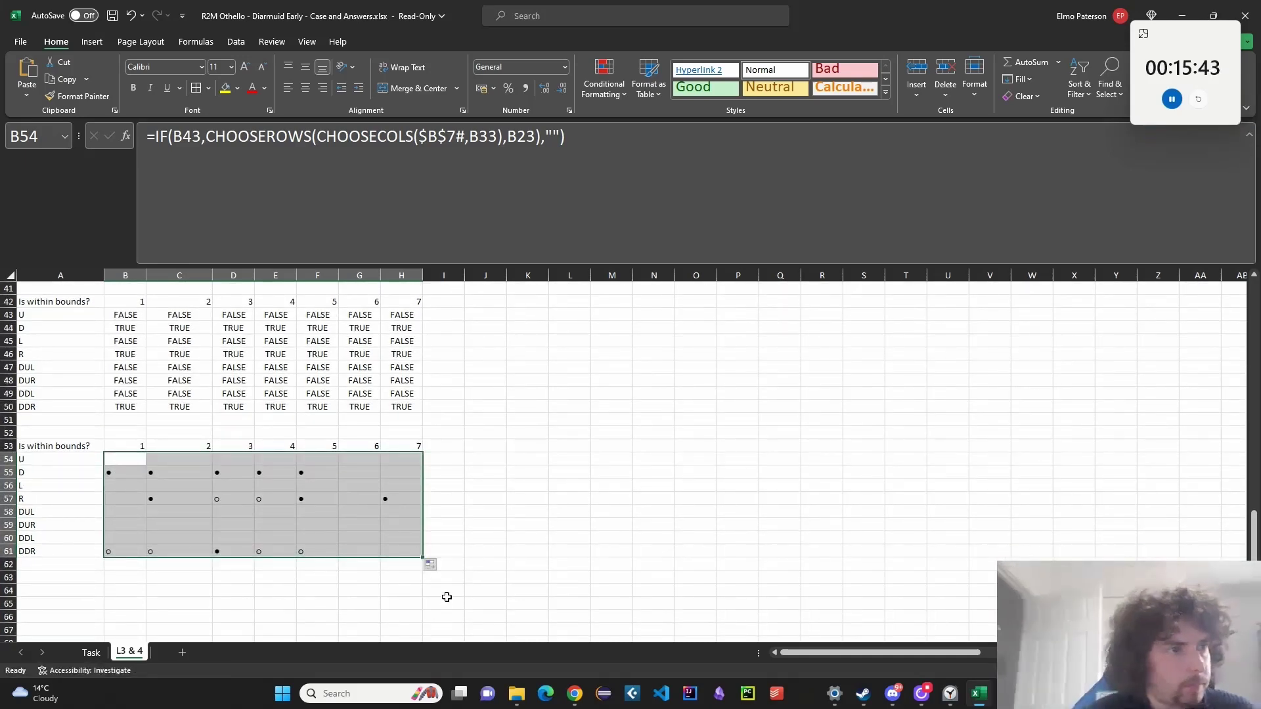
# Enter the heading "Run of non-blanks" in A63 below the piece lookup block.
pyautogui.click(77, 585)
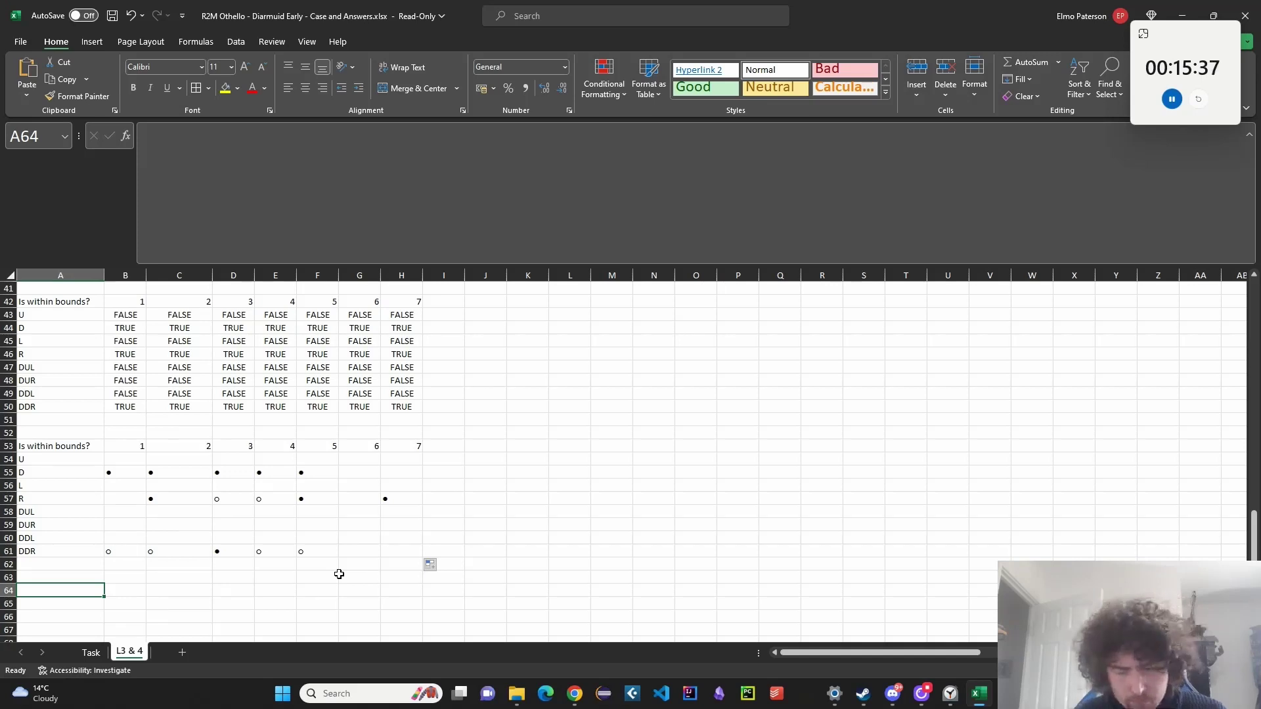
pyautogui.press('Up')
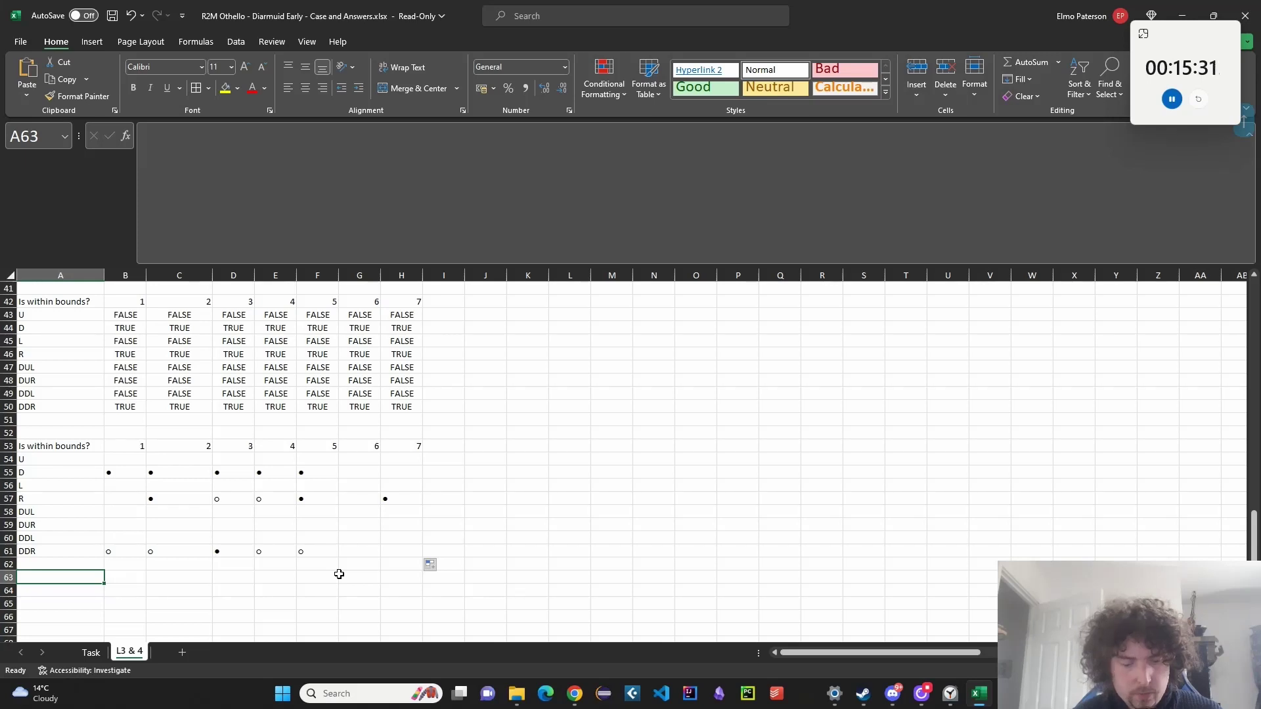
pyautogui.write('R')
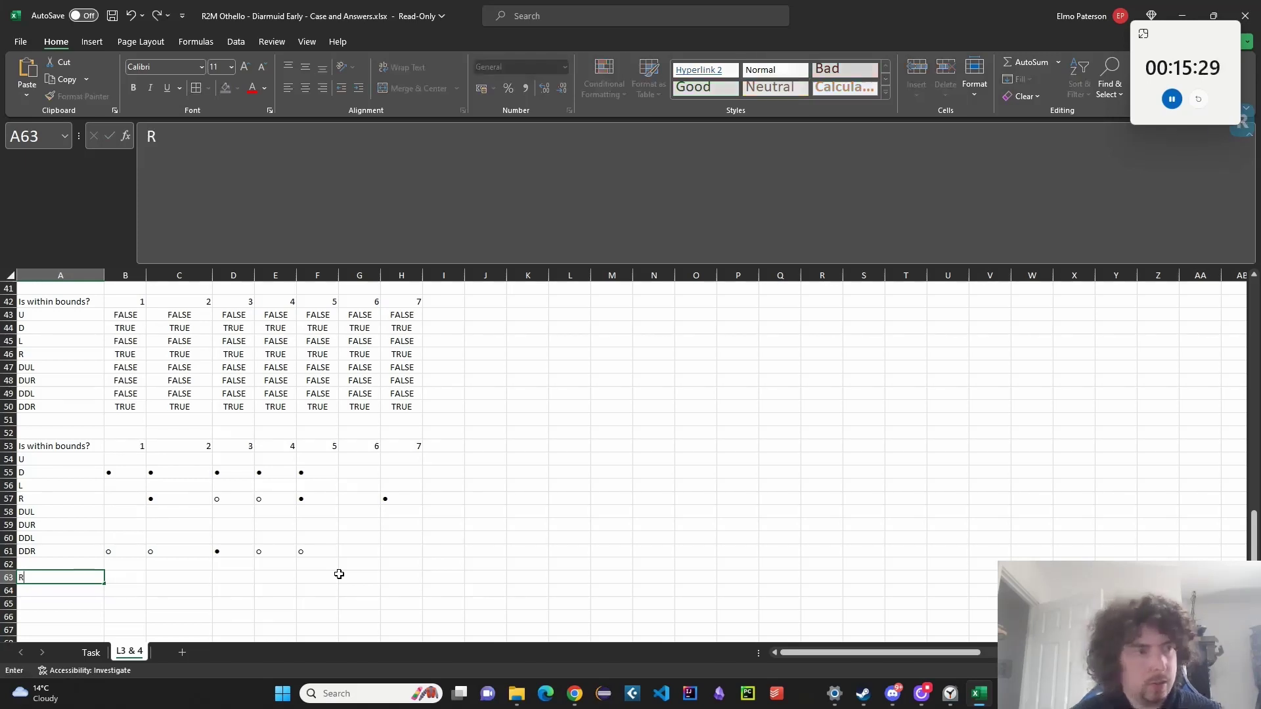
pyautogui.write('un of blanc')
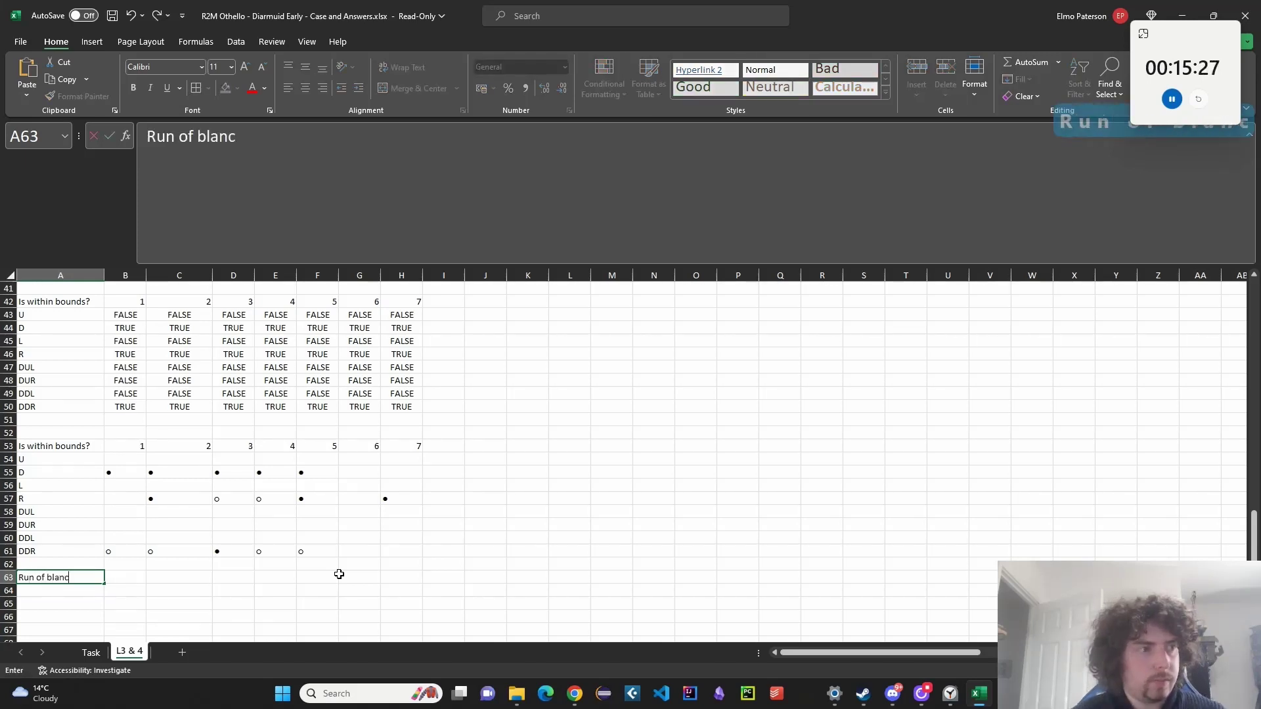
pyautogui.press('BackSpace')
pyautogui.press('BackSpace')
pyautogui.press('BackSpace')
pyautogui.press('BackSpace')
pyautogui.press('BackSpace')
pyautogui.write('no')
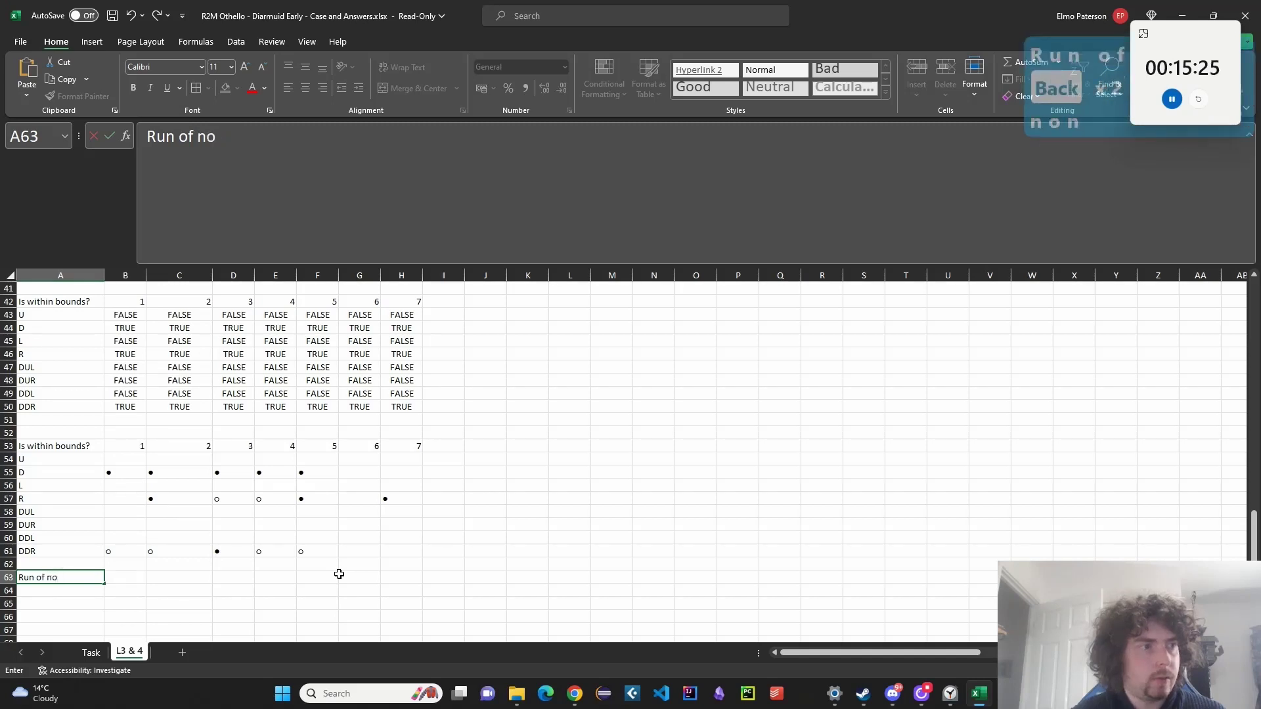
pyautogui.write('n-blanks')
pyautogui.press('Return')
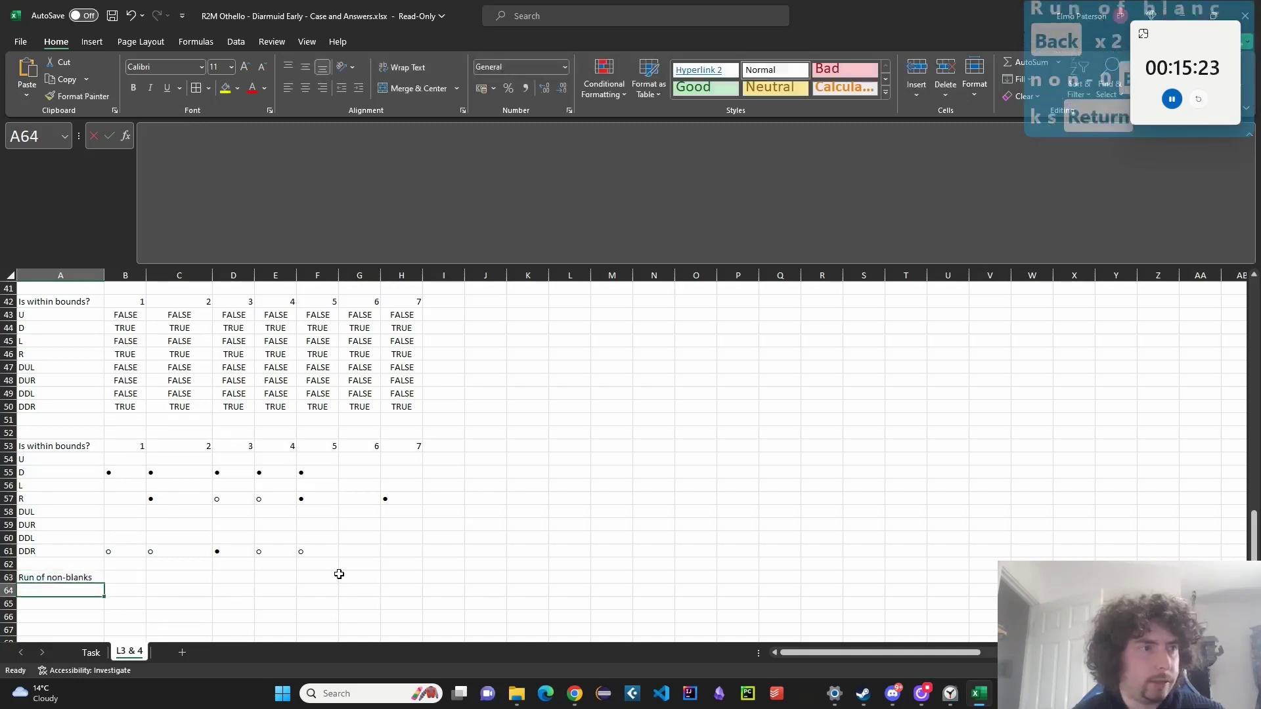
# Copy the 1 to 7 sequence formula from B53 into B63 as the new block's header.
pyautogui.click(136, 446)
pyautogui.hotkey('ctrl', 'c')
pyautogui.click(125, 578)
pyautogui.hotkey('ctrl', 'v')
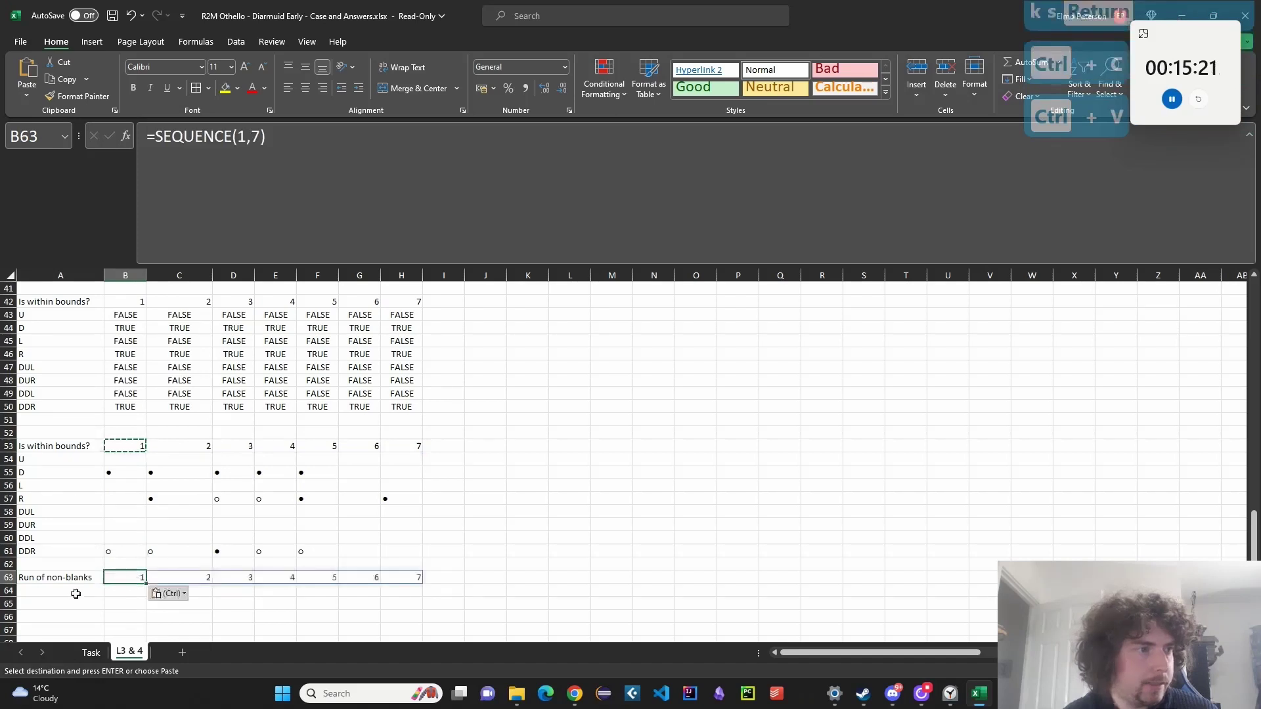
# Copy the direction labels U through DDR from A54:A61 into A64:A71.
pyautogui.scroll(-1, 81, 571)
pyautogui.click(61, 591)
pyautogui.click(81, 547)
pyautogui.click(67, 420)
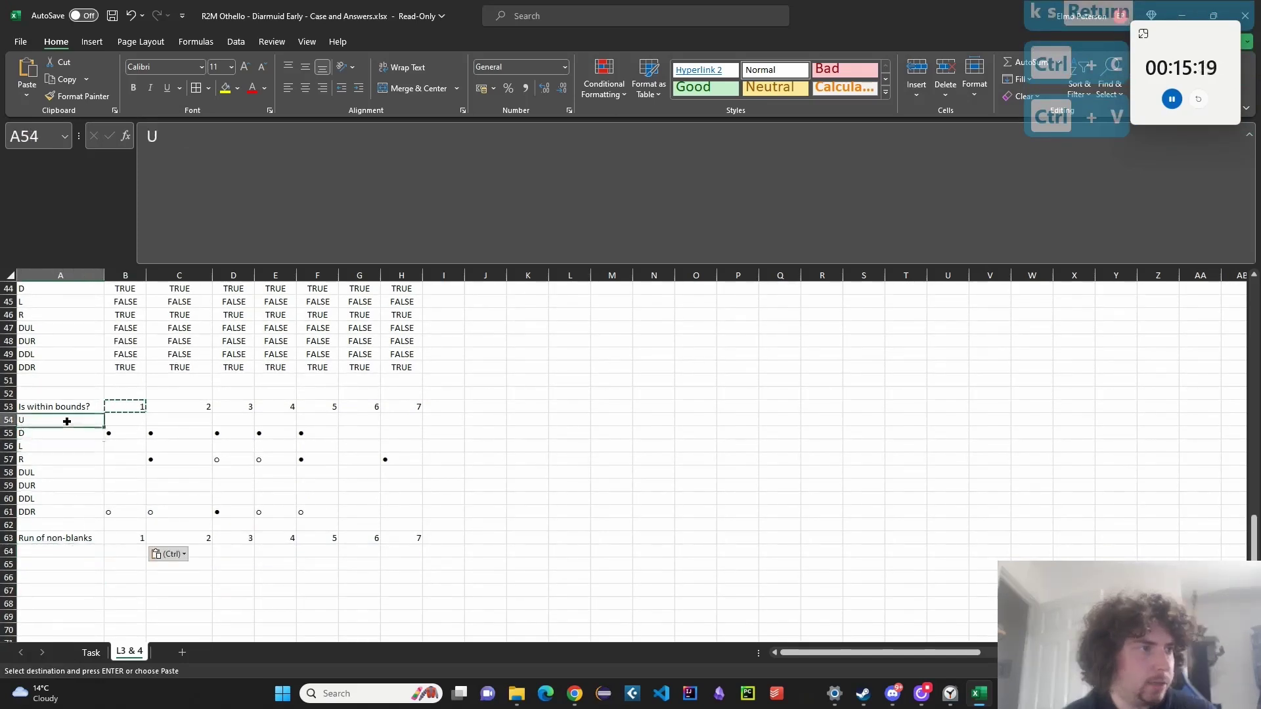
pyautogui.hotkey('ctrl', 'c')
pyautogui.click(65, 552)
pyautogui.hotkey('ctrl', 'v')
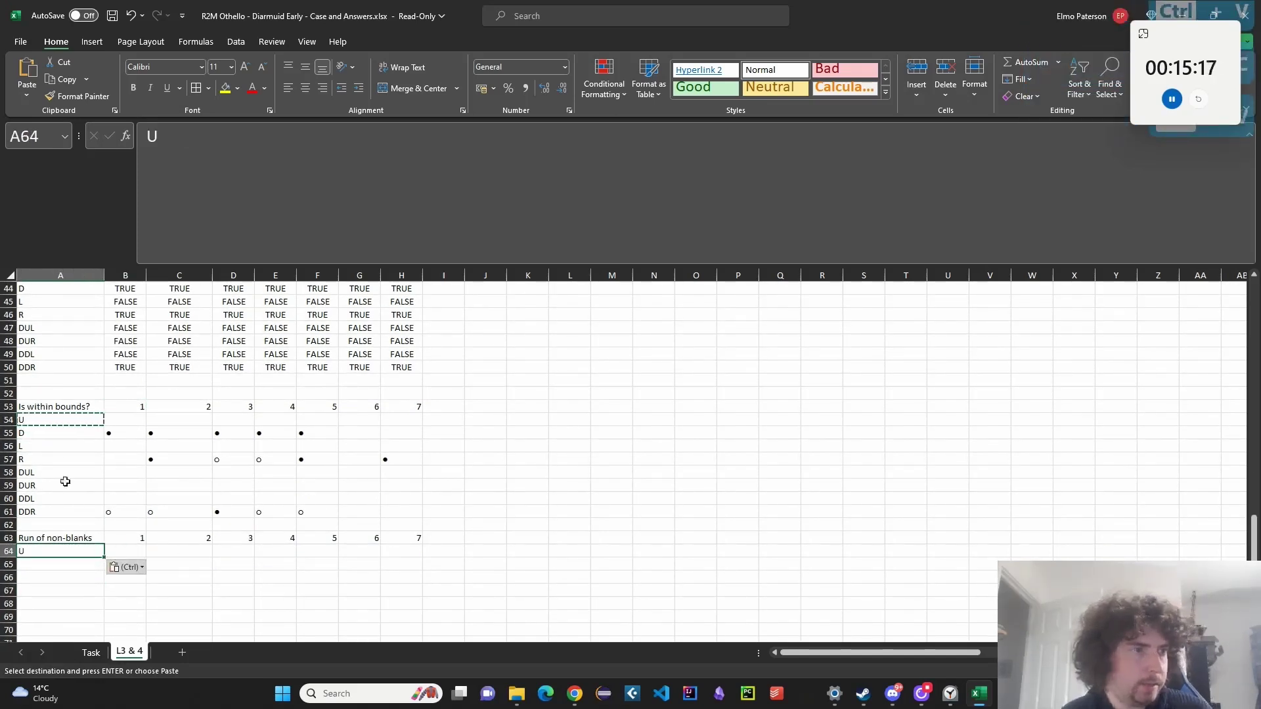
pyautogui.moveTo(53, 433); pyautogui.dragTo(53, 512)
pyautogui.hotkey('ctrl', 'c')
pyautogui.click(61, 565)
pyautogui.hotkey('ctrl', 'v')
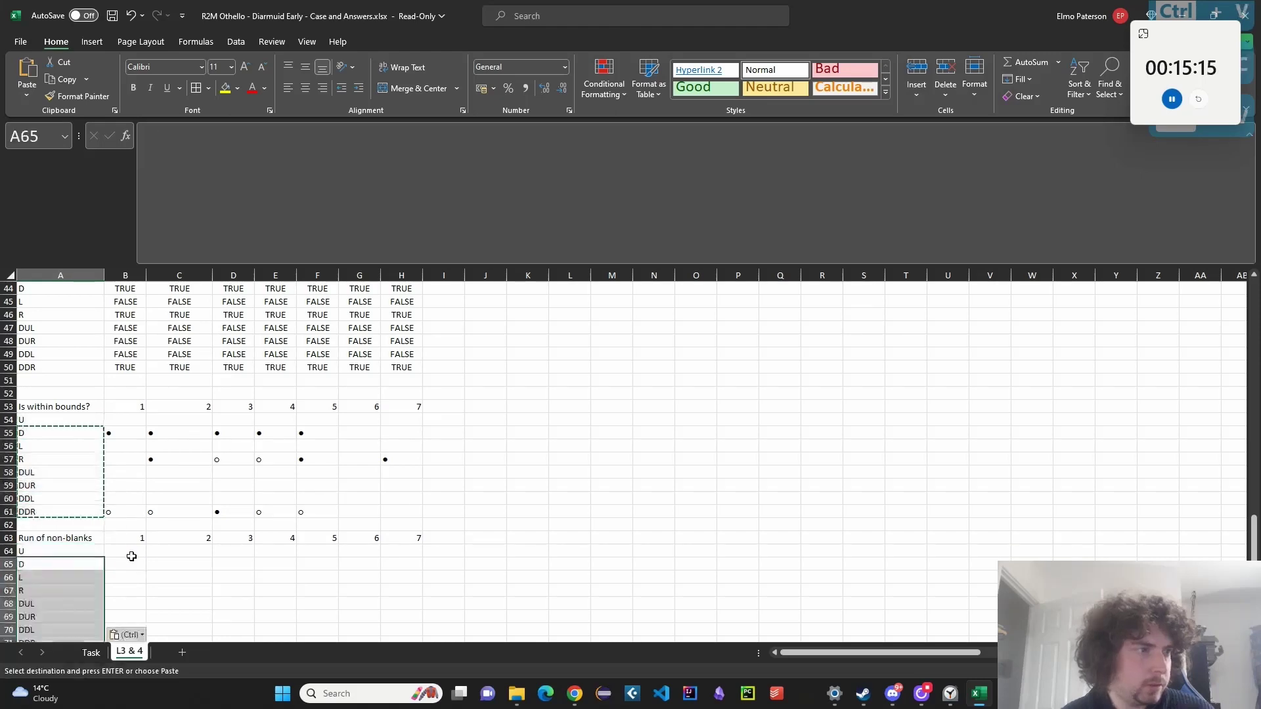
pyautogui.click(128, 551)
pyautogui.write('=')
pyautogui.scroll(3, 155, 523)
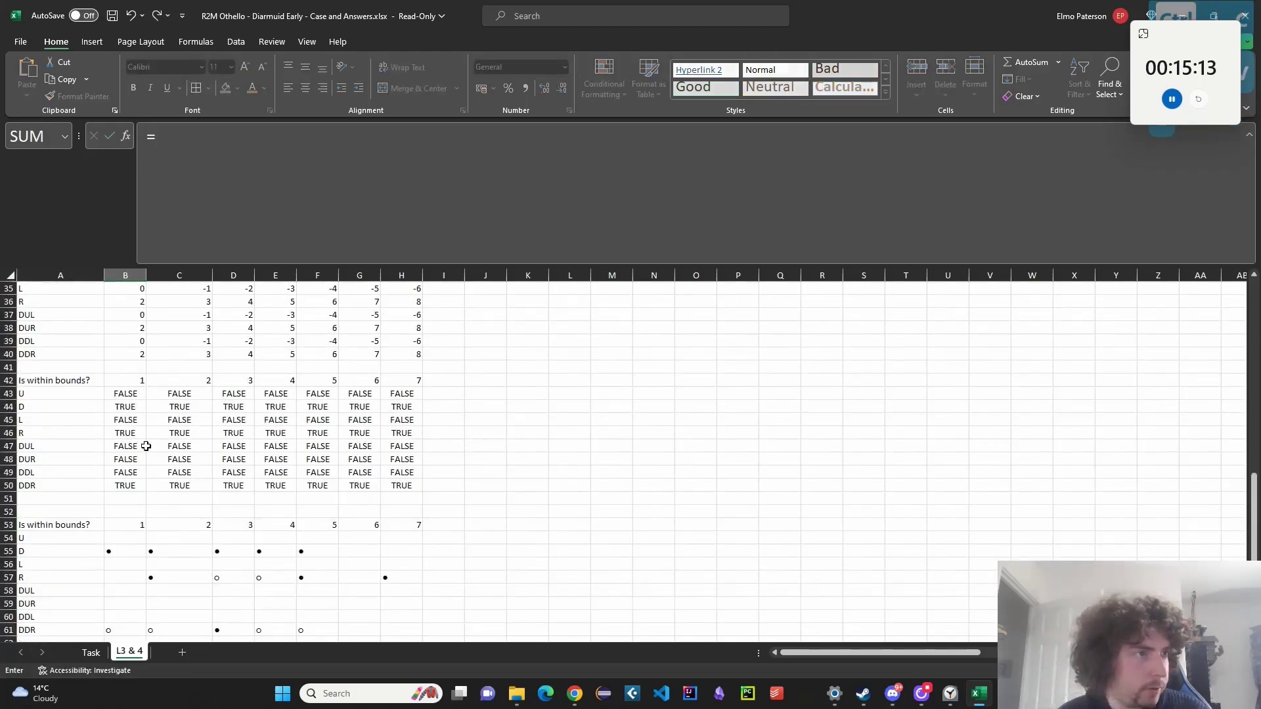
pyautogui.scroll(-2, 133, 423)
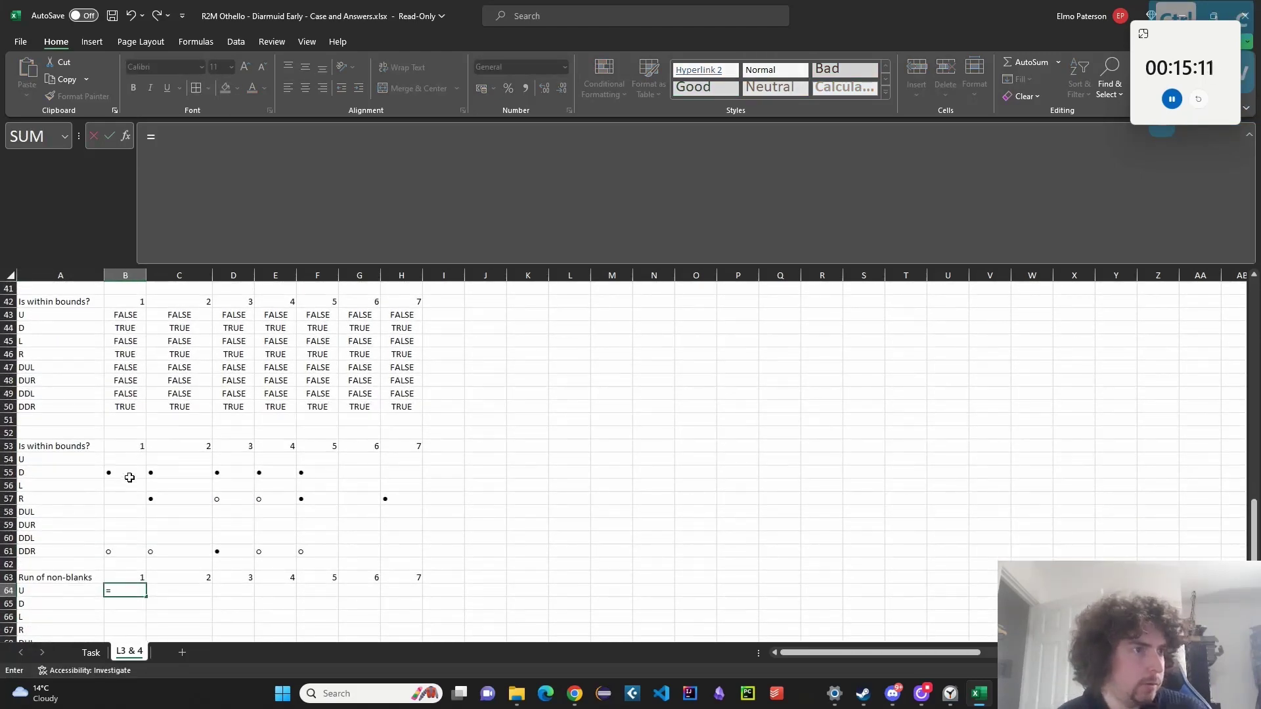
pyautogui.click(73, 579)
pyautogui.press('Escape')
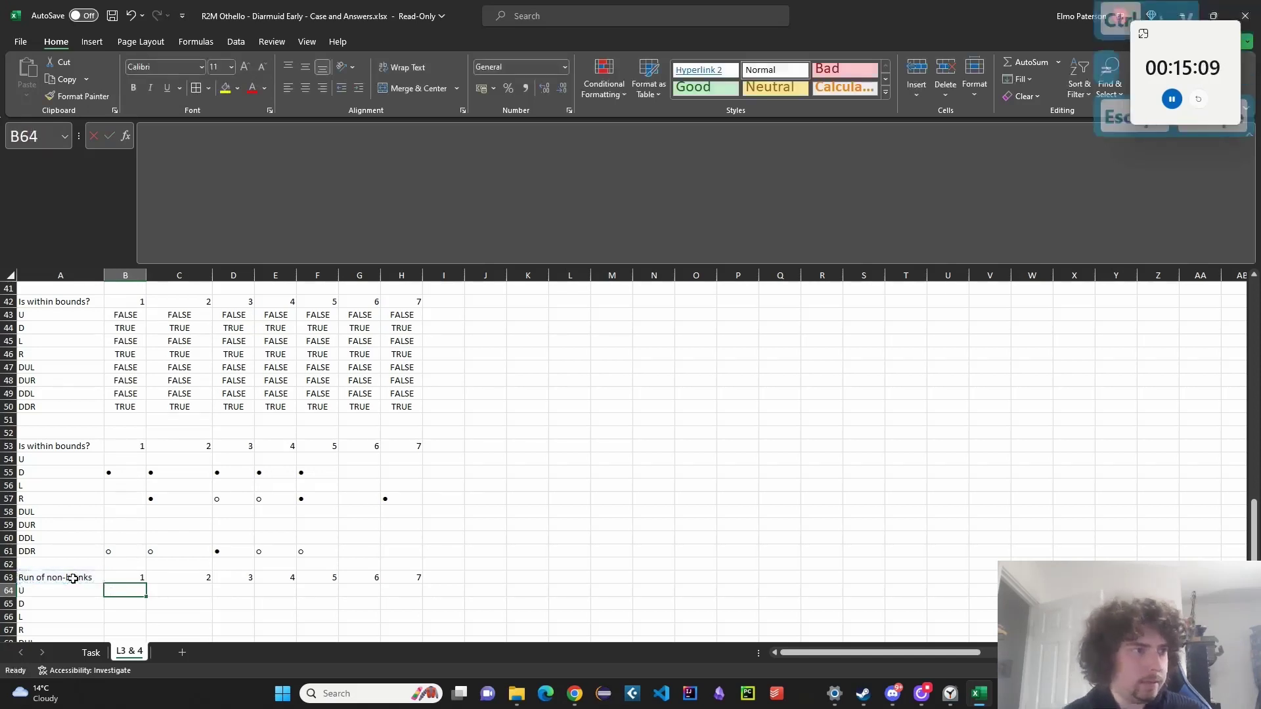
# Change the heading in A63 to "Is not blank".
pyautogui.click(73, 578)
pyautogui.write('is not blank')
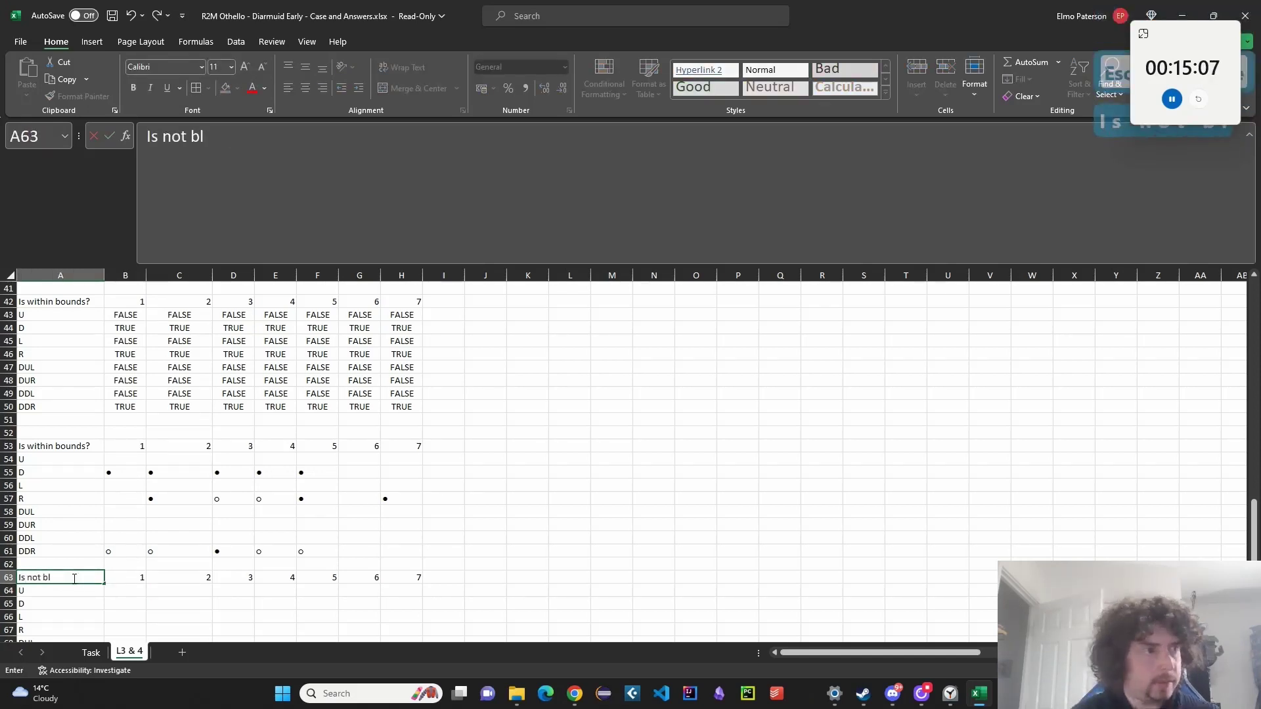
pyautogui.press('Return')
# Enter =B54:H61<>"" in B64 to test every looked-up board cell for a piece.
pyautogui.click(130, 598)
pyautogui.scroll(-3, 293, 555)
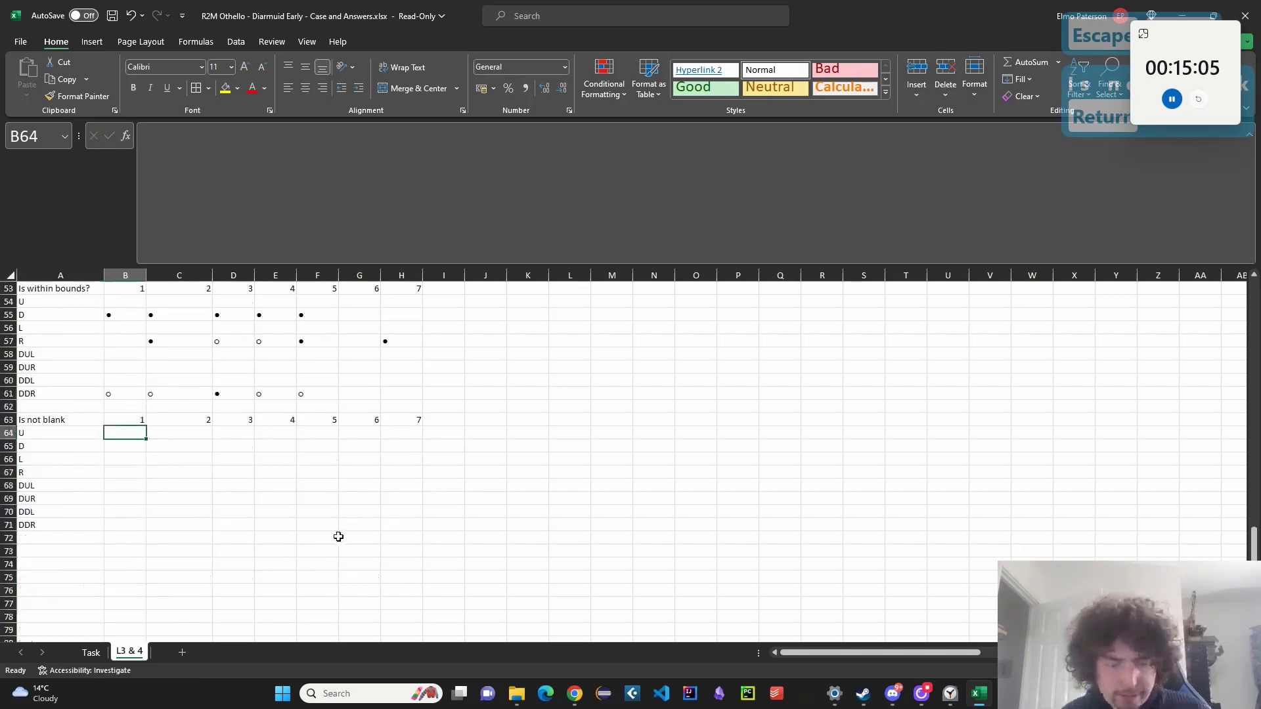
pyautogui.write('=')
pyautogui.moveTo(135, 340); pyautogui.dragTo(386, 431)
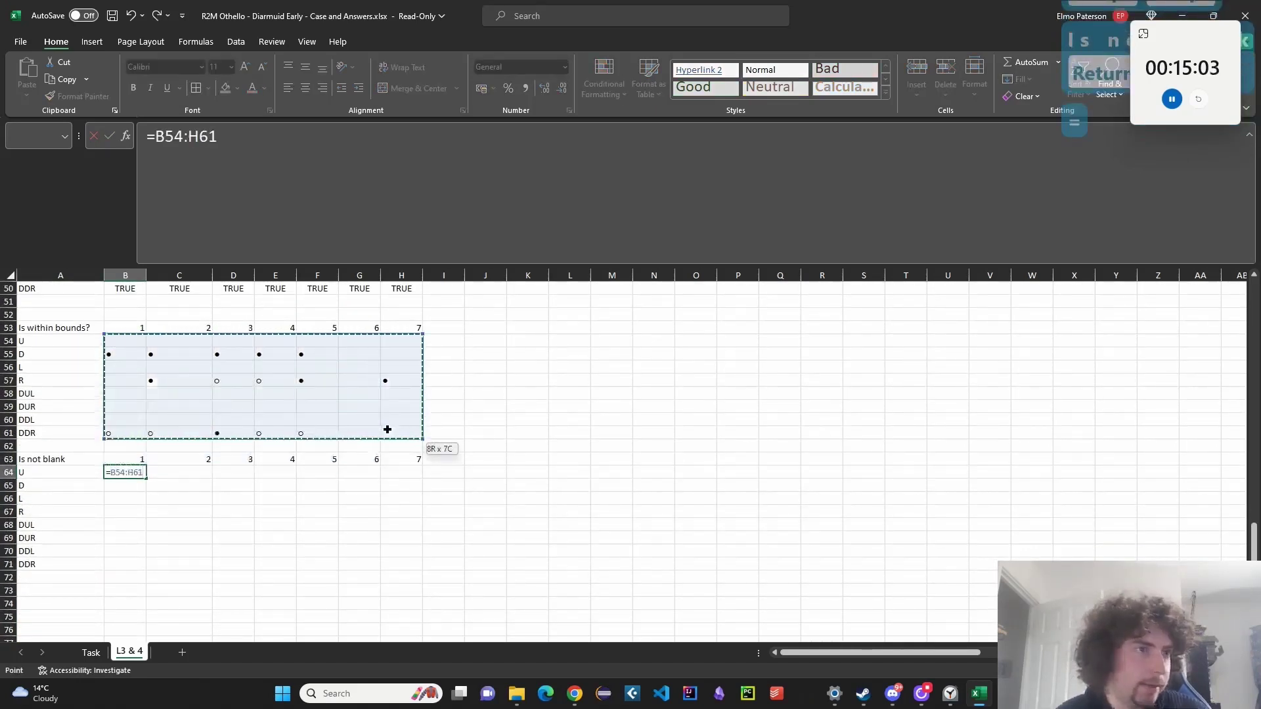
pyautogui.write('<>""')
pyautogui.hotkey('ctrl', 'Return')
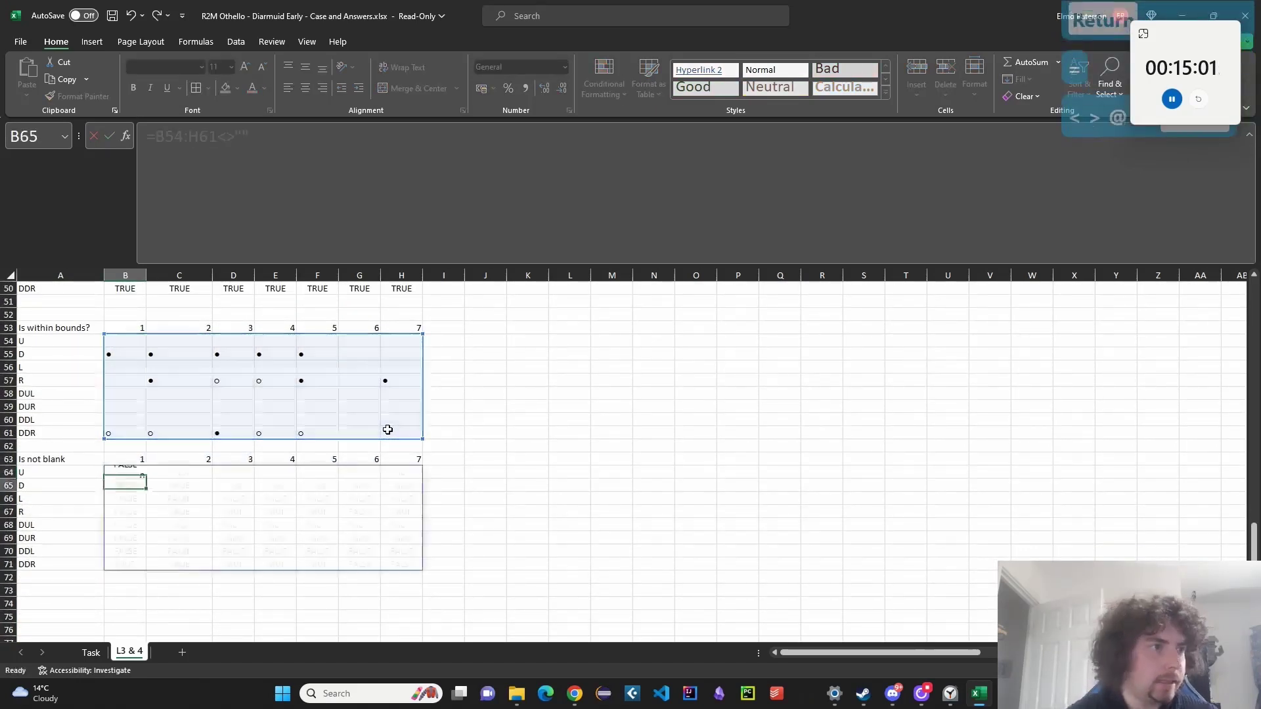
pyautogui.scroll(-1, 346, 490)
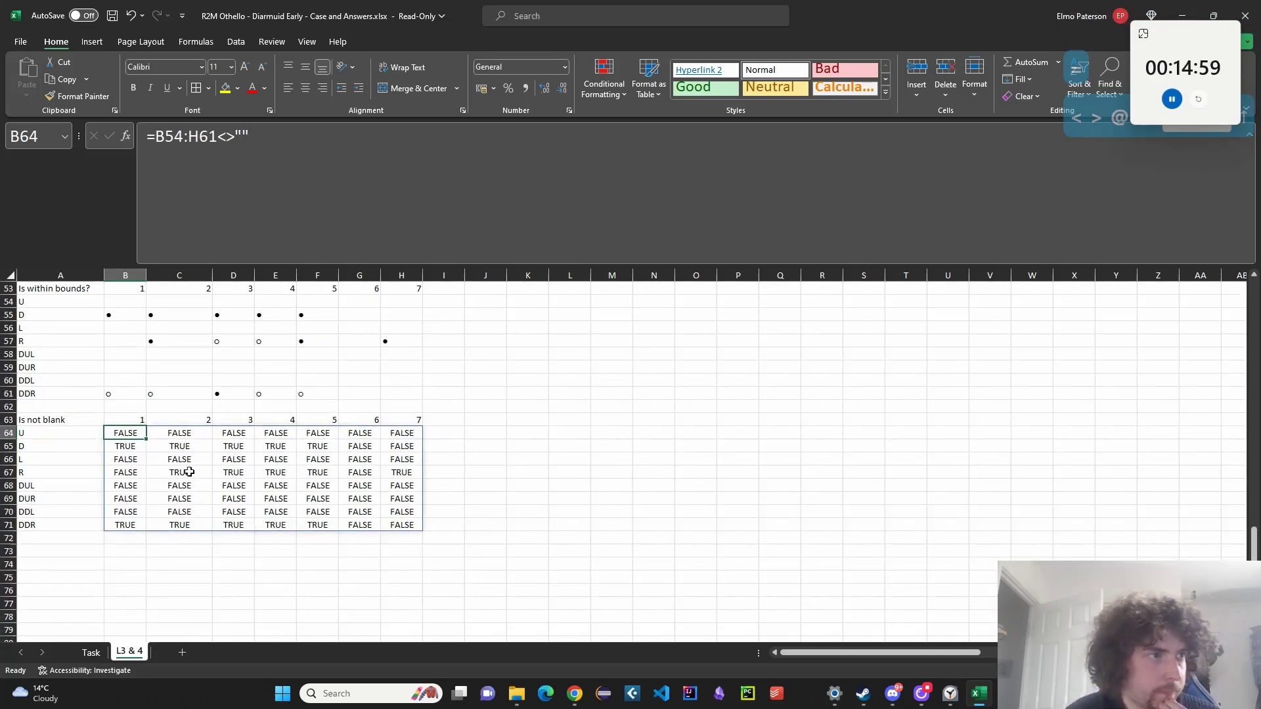
# Copy the filled piece from B55 into J64 and the hollow piece from B61 into J65, pasting values only.
pyautogui.click(74, 421)
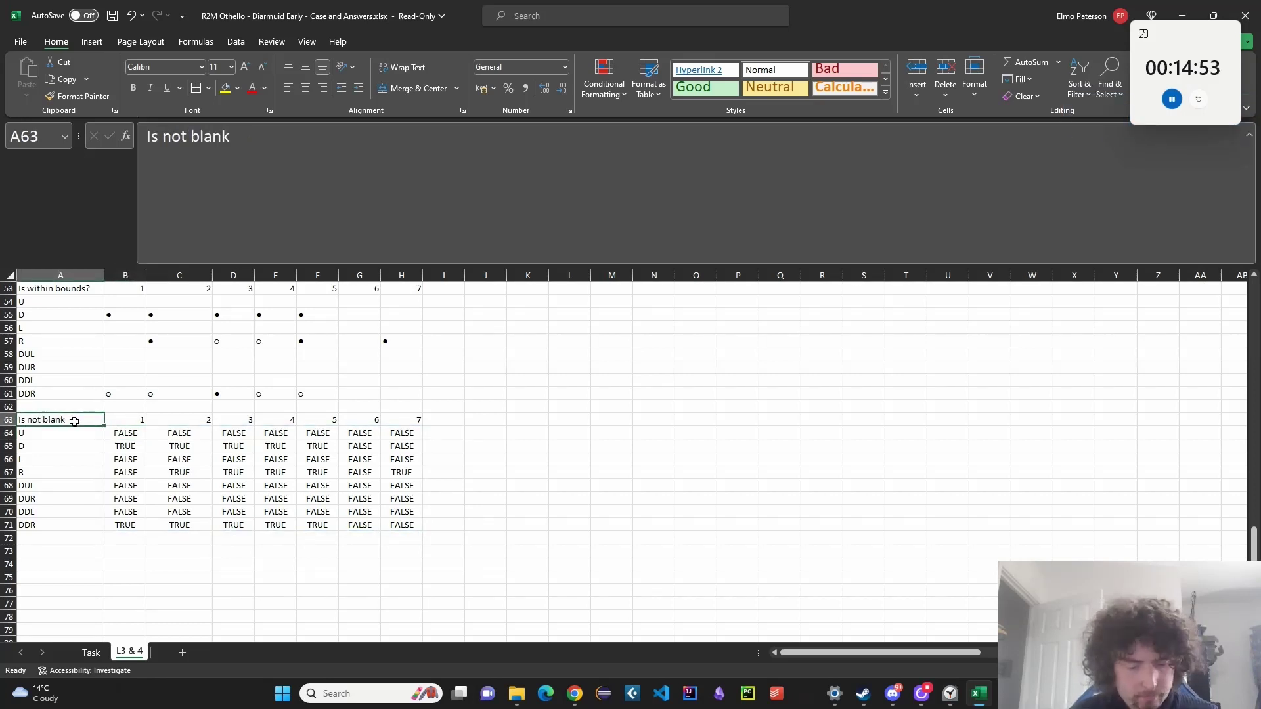
pyautogui.click(110, 316)
pyautogui.hotkey('ctrl', 'c')
pyautogui.click(471, 433)
pyautogui.hotkey('ctrl', 'v')
pyautogui.click(128, 394)
pyautogui.hotkey('ctrl', 'c')
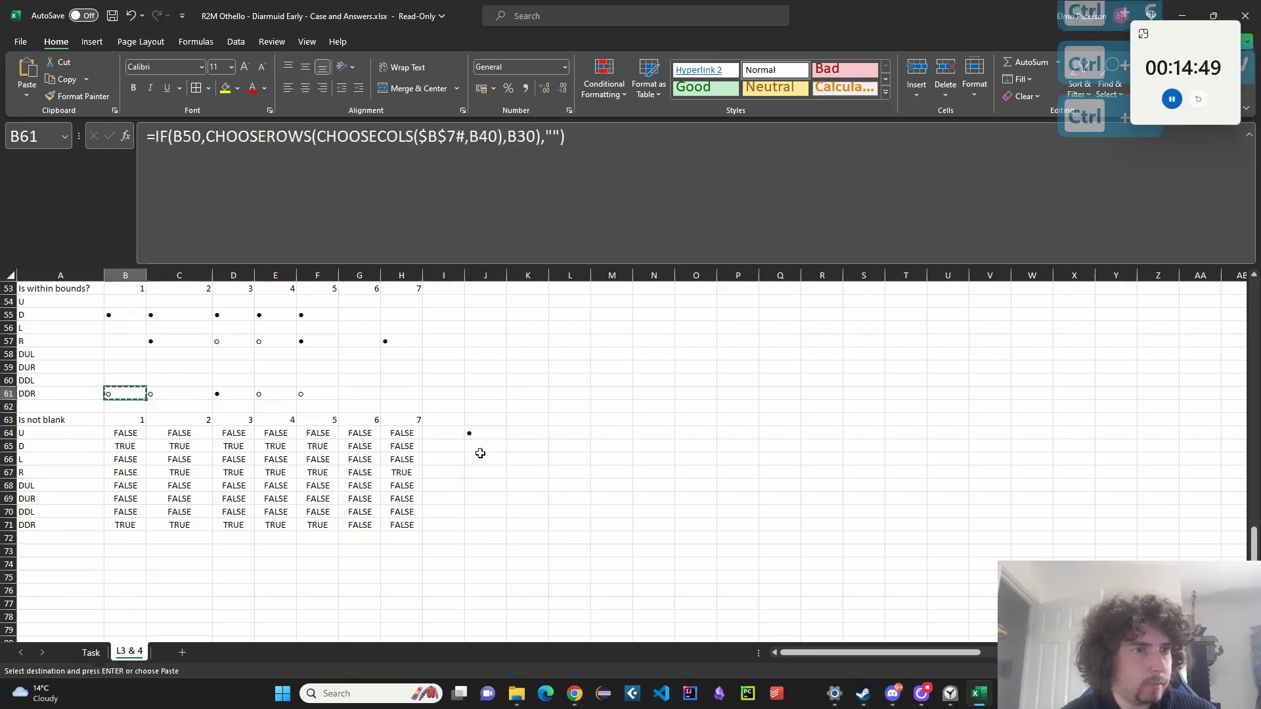
pyautogui.click(480, 450)
pyautogui.hotkey('ctrl', 'shift', 'v')
pyautogui.click(492, 550)
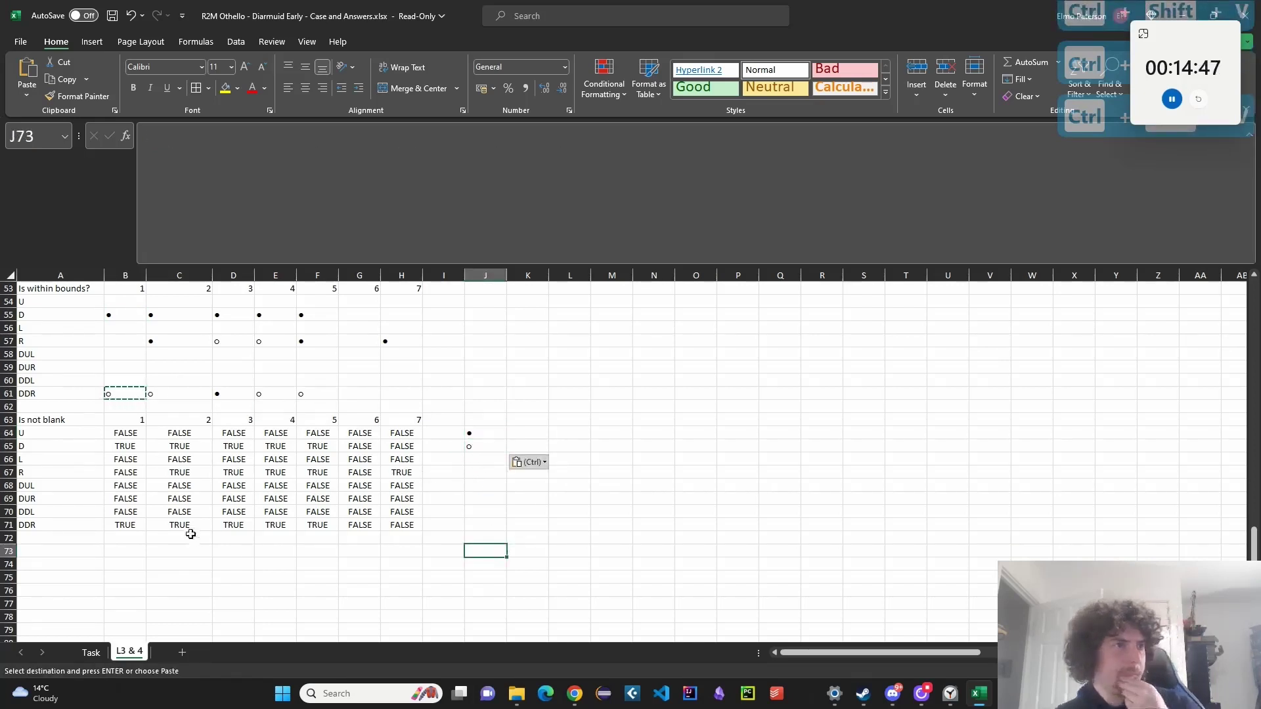
# Define the workbook-level name _Black for the filled piece in J64.
pyautogui.click(485, 434)
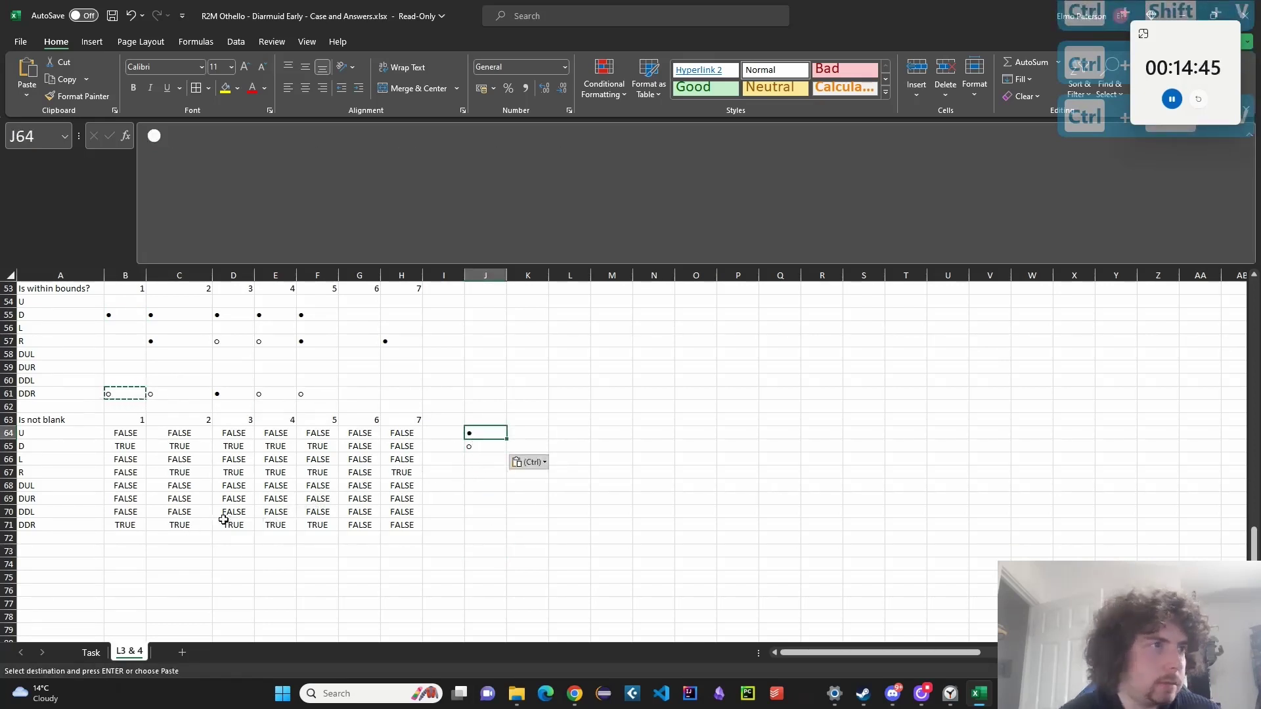
pyautogui.press('ctrl')
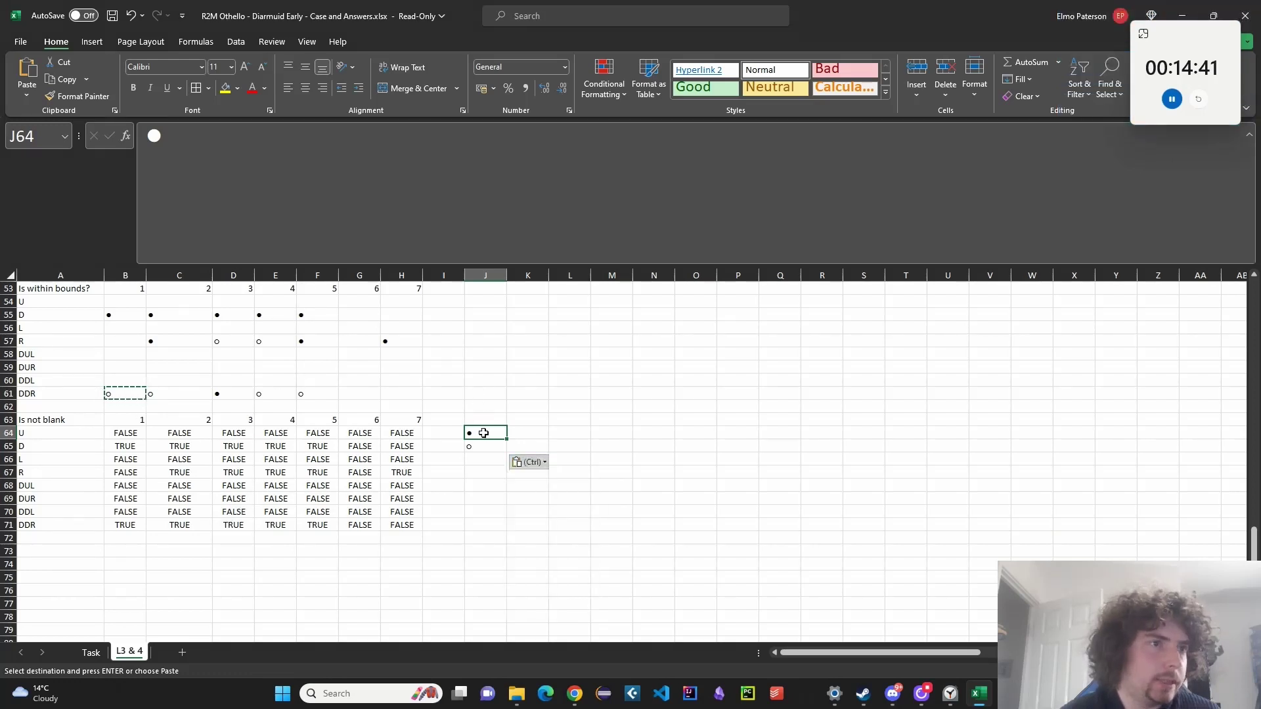
pyautogui.hotkey('ctrl', 'c')
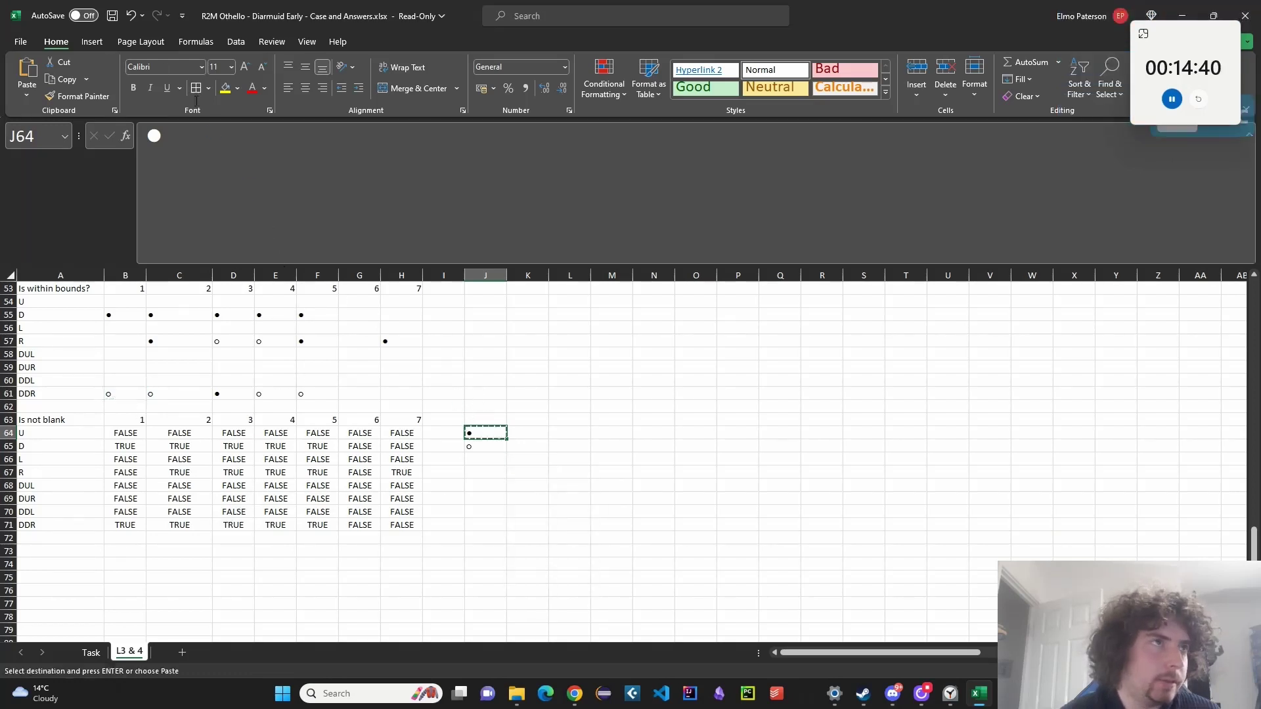
pyautogui.click(130, 41)
pyautogui.click(197, 42)
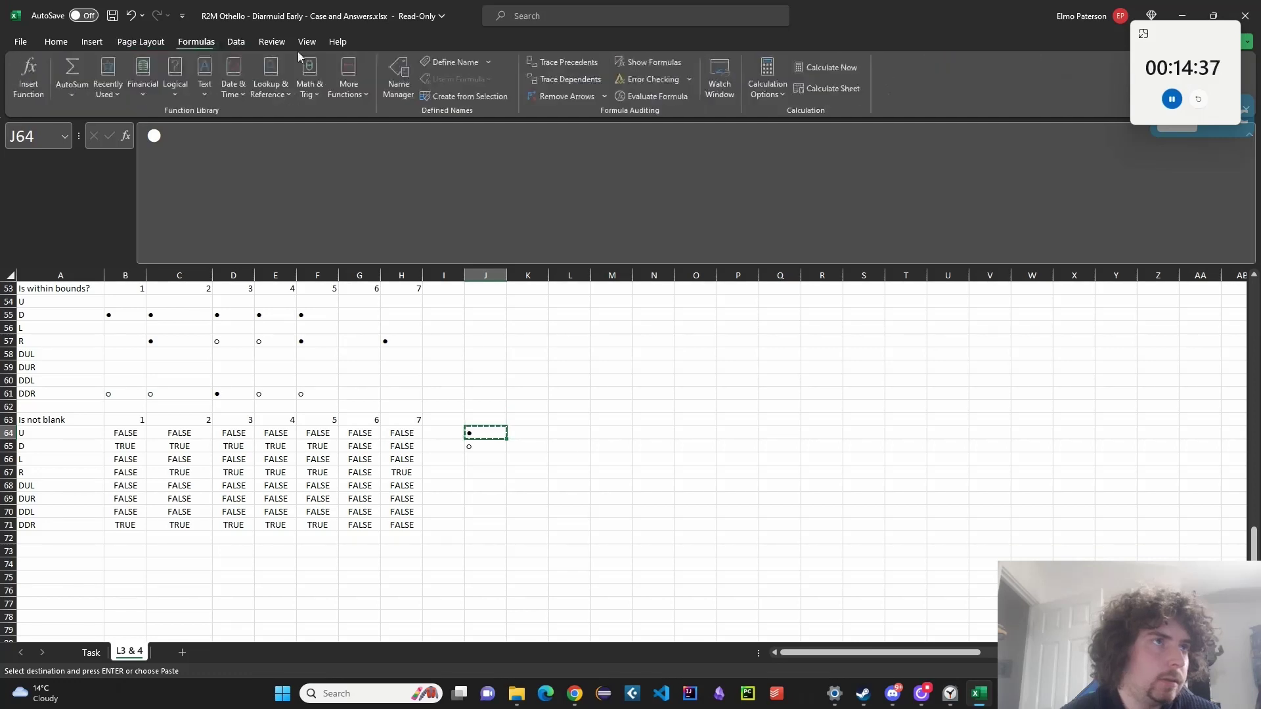
pyautogui.click(398, 76)
pyautogui.click(272, 163)
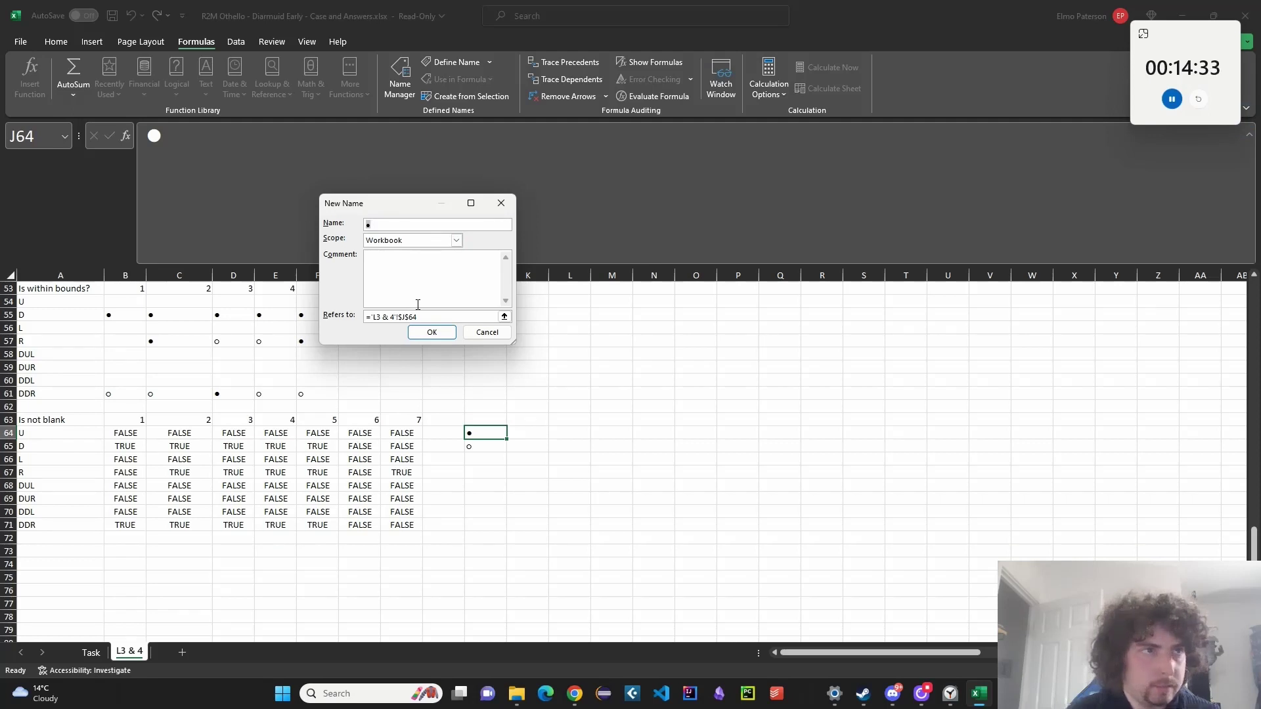
pyautogui.write('_Black')
pyautogui.press('Return')
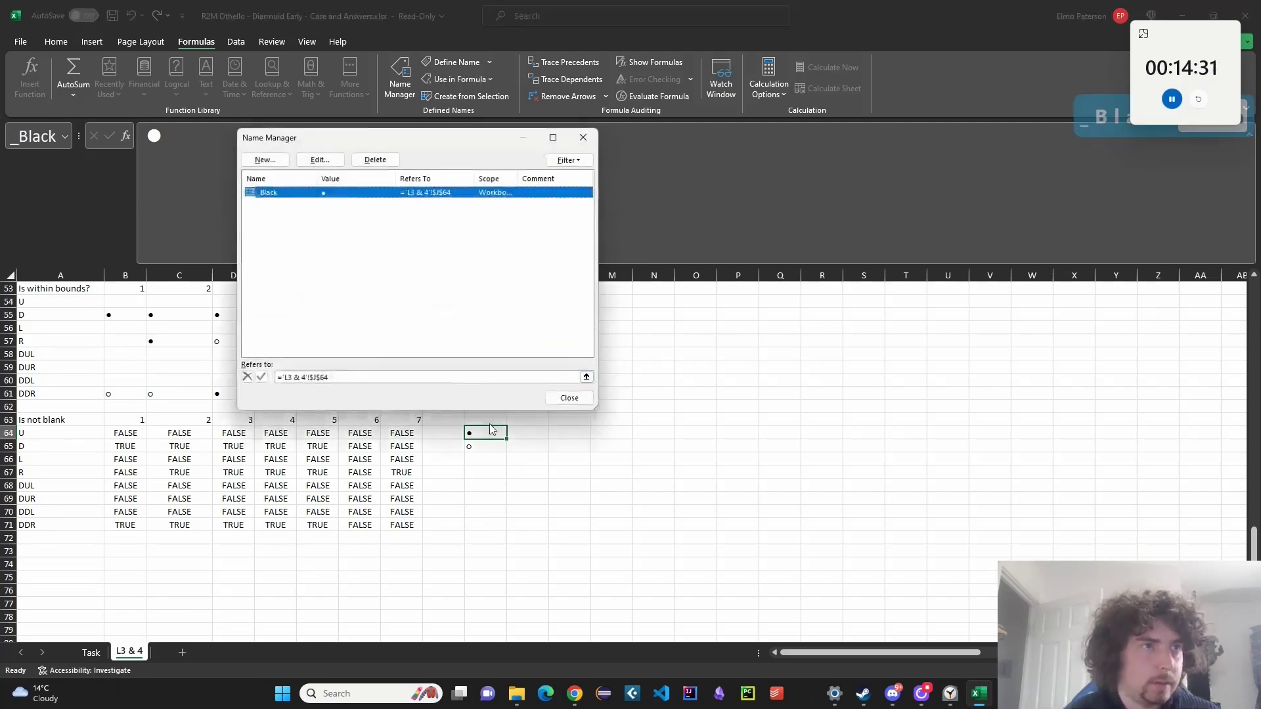
# Define the workbook-level name _White for the hollow piece in J65 and finish managing names.
pyautogui.click(265, 161)
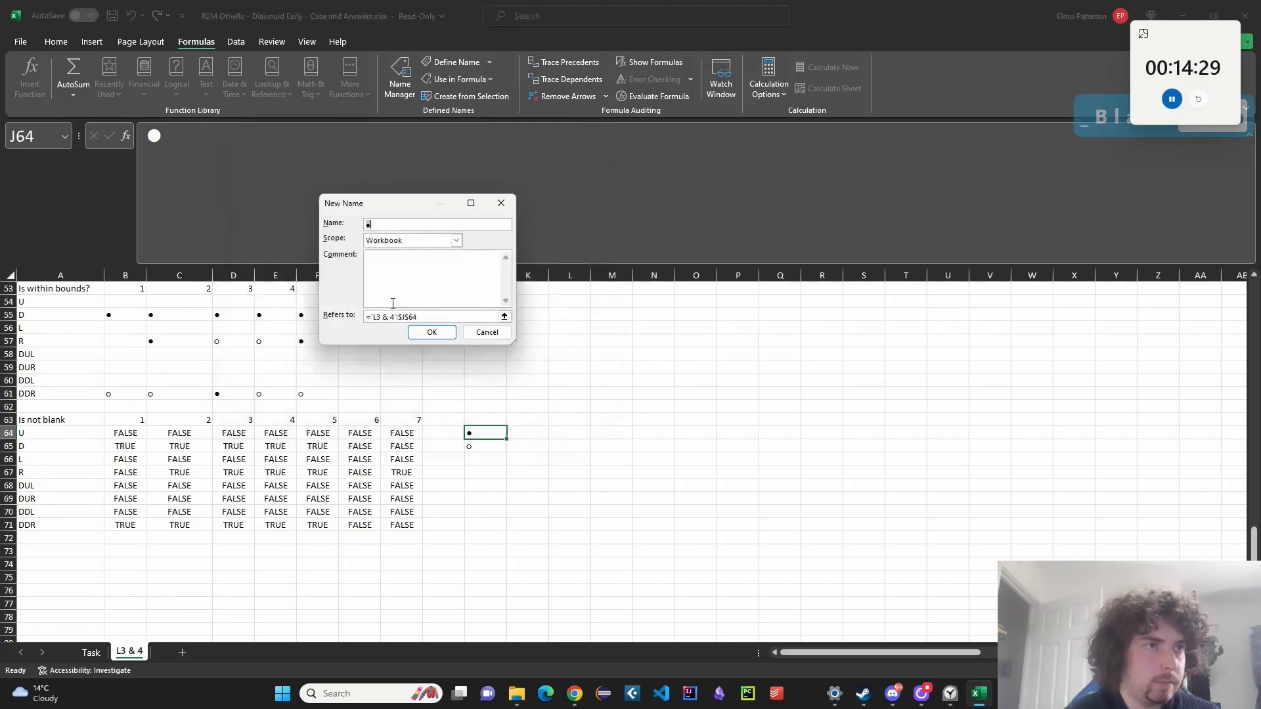
pyautogui.write('_Wh')
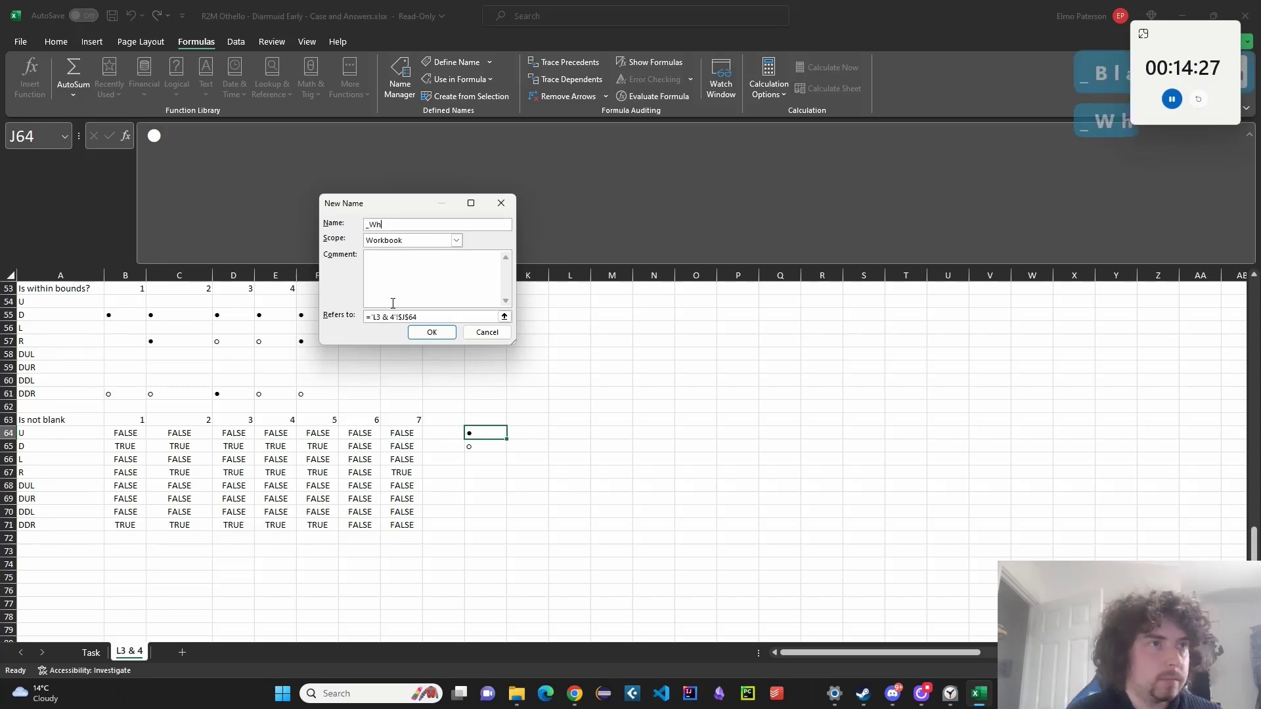
pyautogui.press('Tab')
pyautogui.press('Tab')
pyautogui.press('Tab')
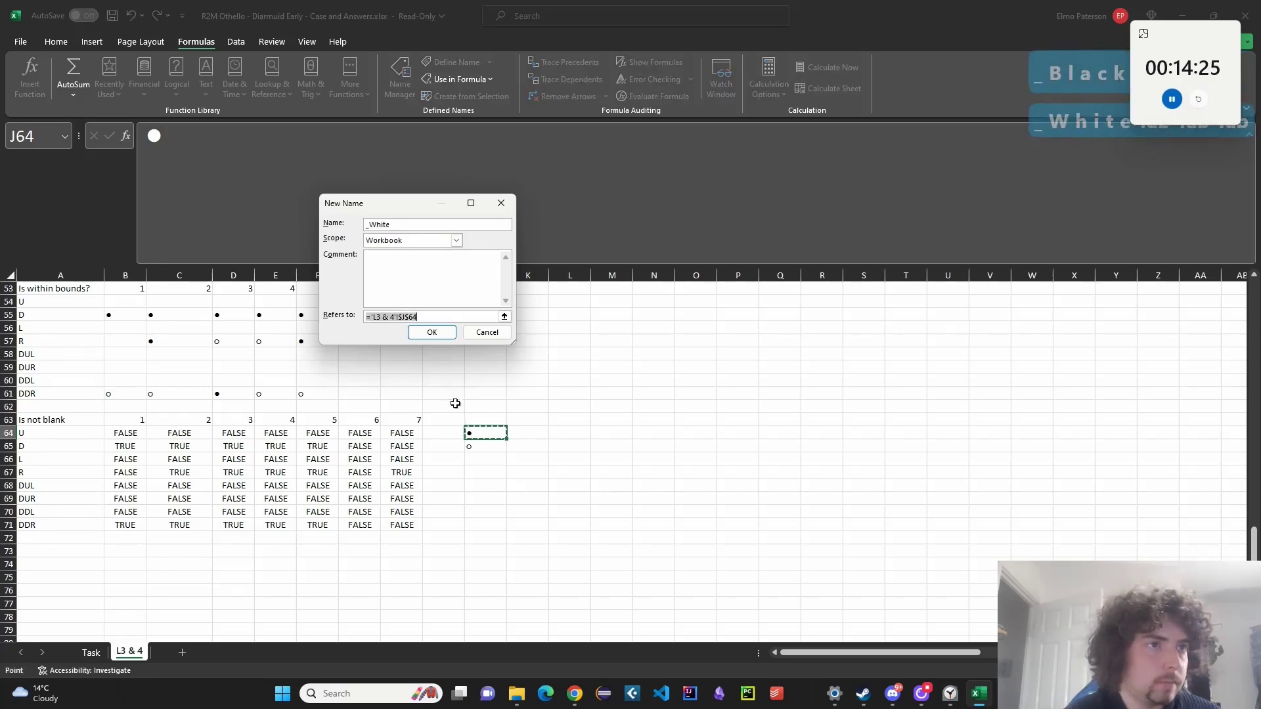
pyautogui.click(487, 446)
pyautogui.click(444, 338)
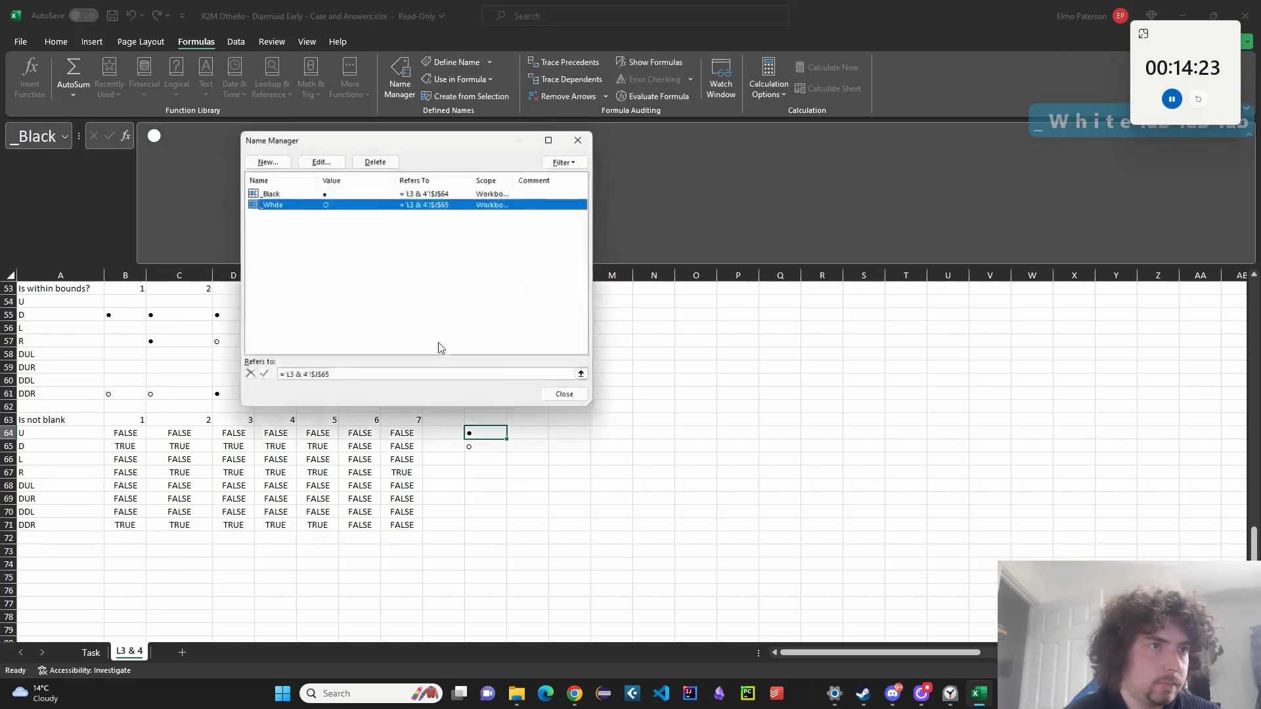
pyautogui.click(569, 398)
pyautogui.click(79, 535)
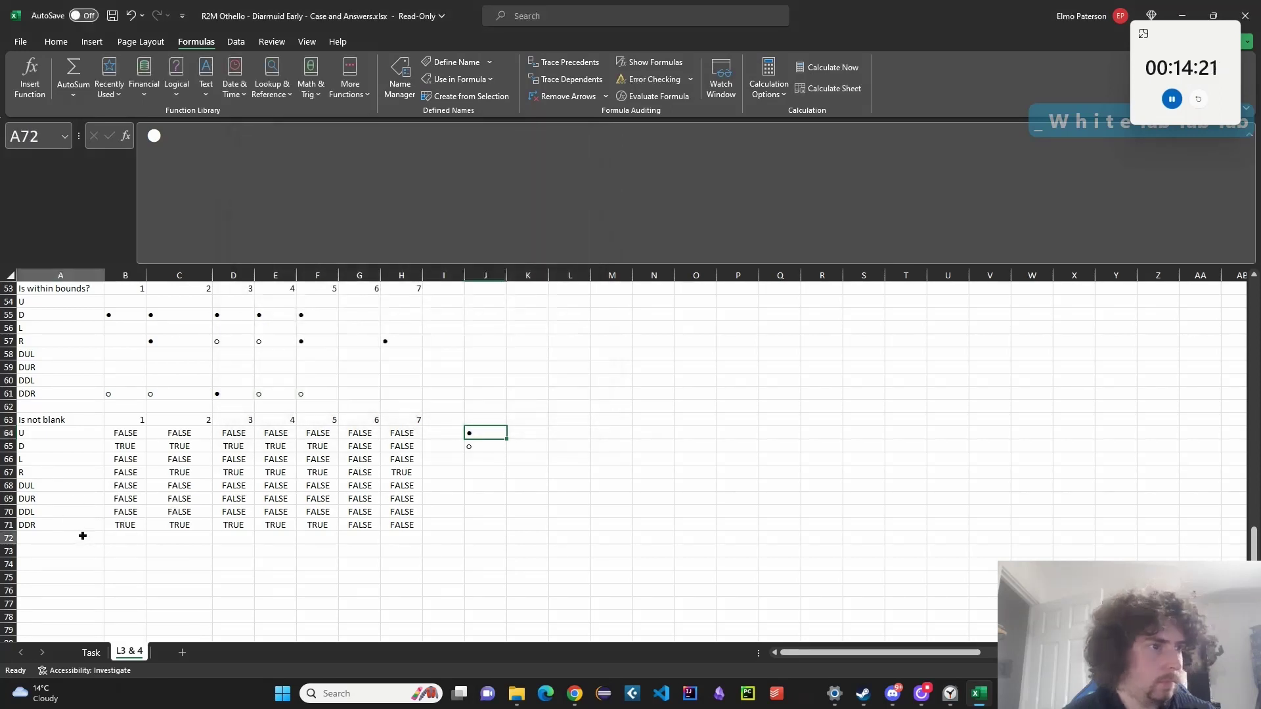
pyautogui.click(125, 435)
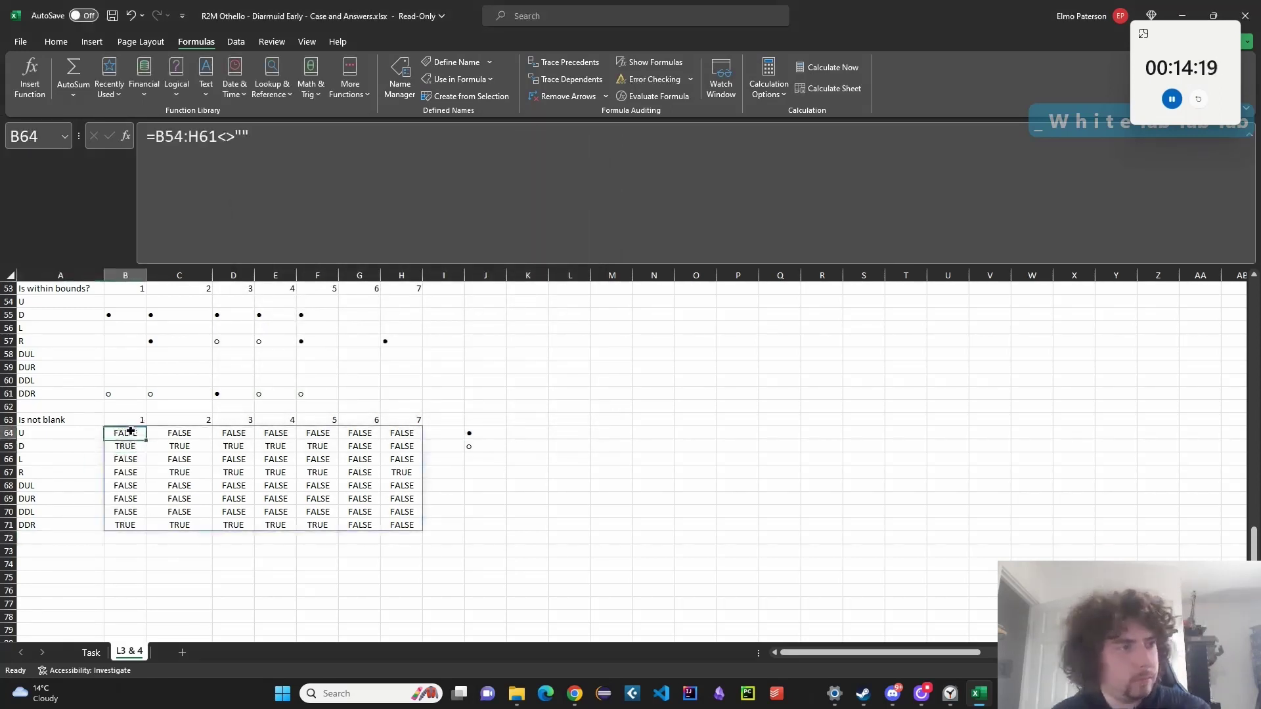
pyautogui.click(73, 418)
pyautogui.press('Delete')
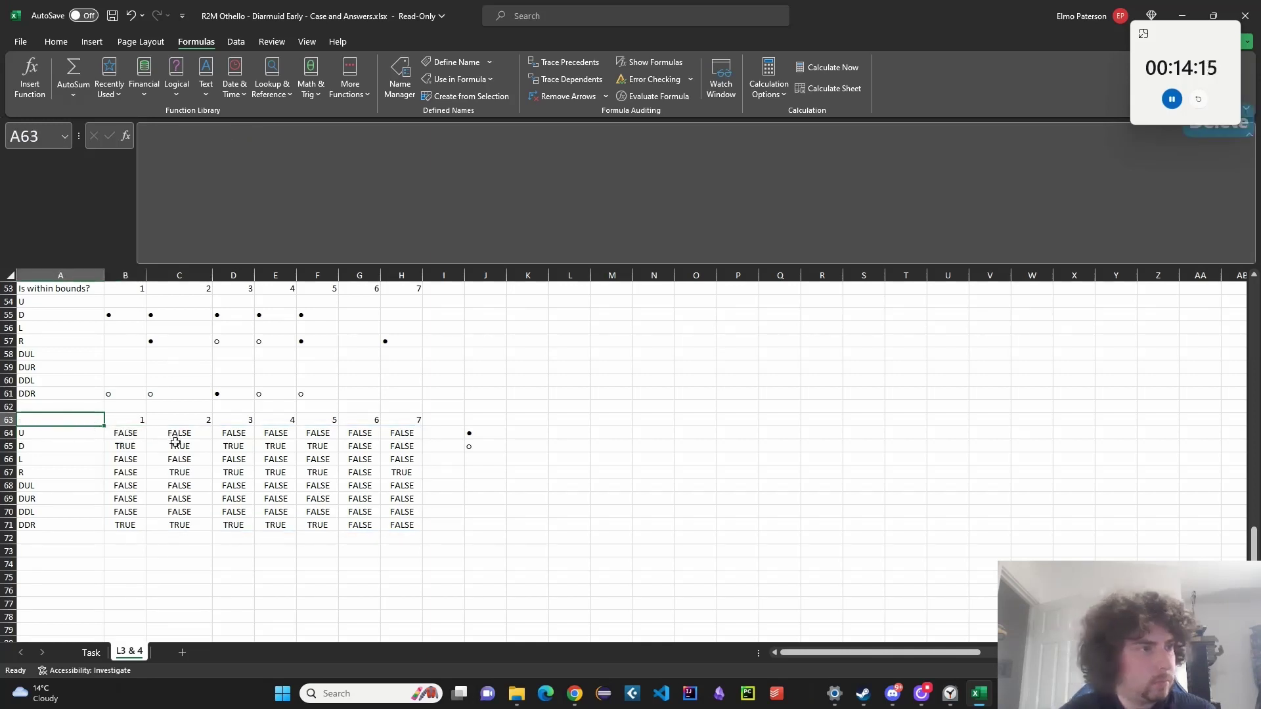
pyautogui.hotkey('ctrl', 'z')
pyautogui.click(226, 552)
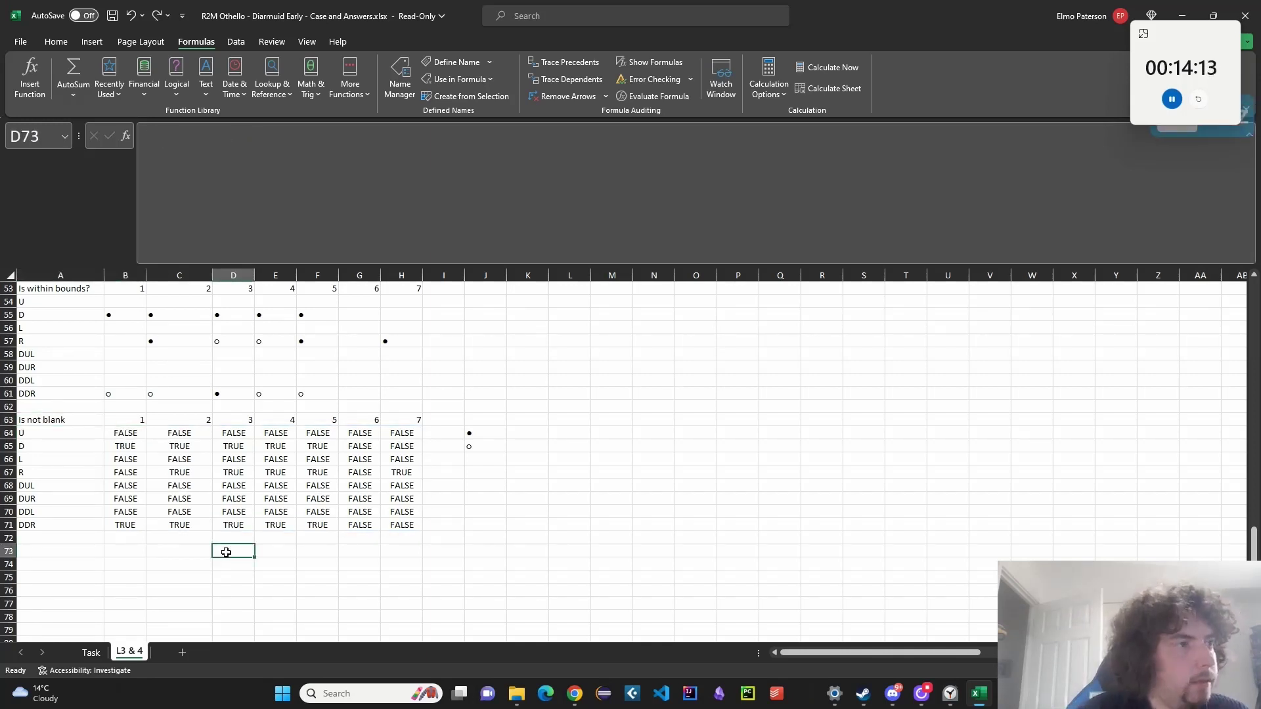
# Copy the "Is not blank" block A63:H71 to A73 and clear its copied results from B74 onwards, keeping the headings and direction labels.
pyautogui.scroll(-2, 105, 519)
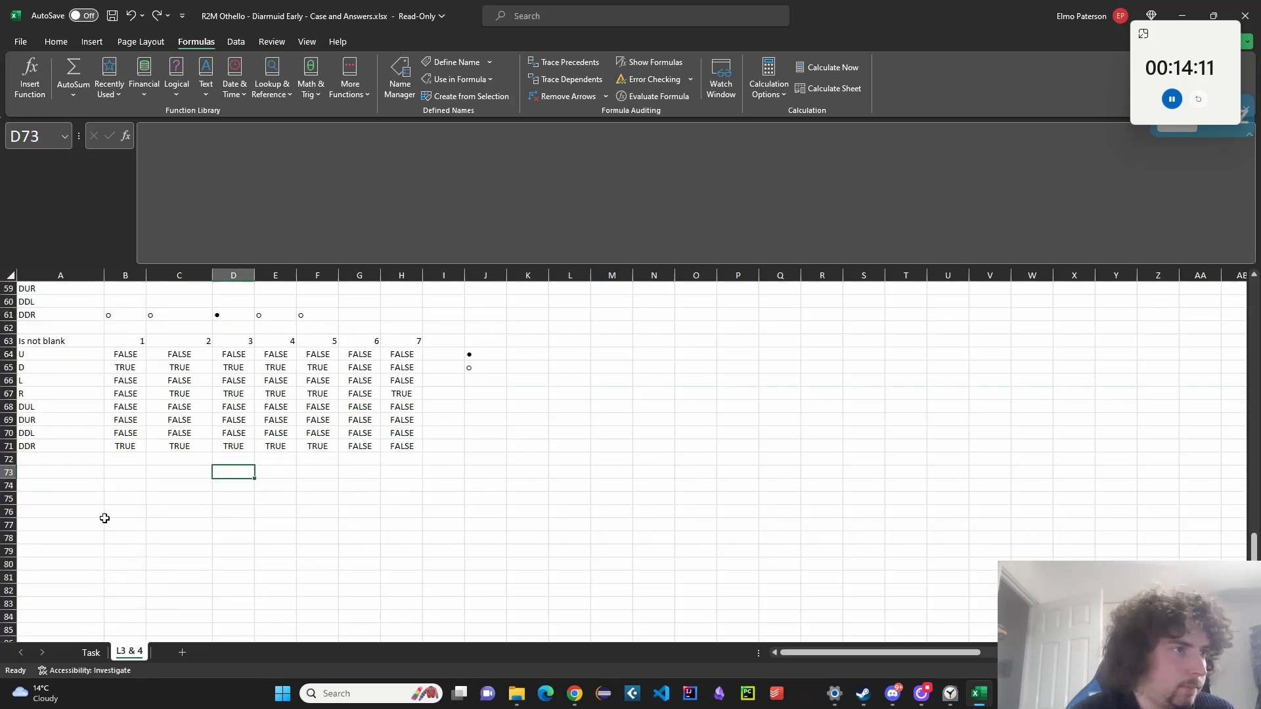
pyautogui.click(52, 343)
pyautogui.keyDown('shift'); pyautogui.click(414, 446); pyautogui.keyUp('shift')
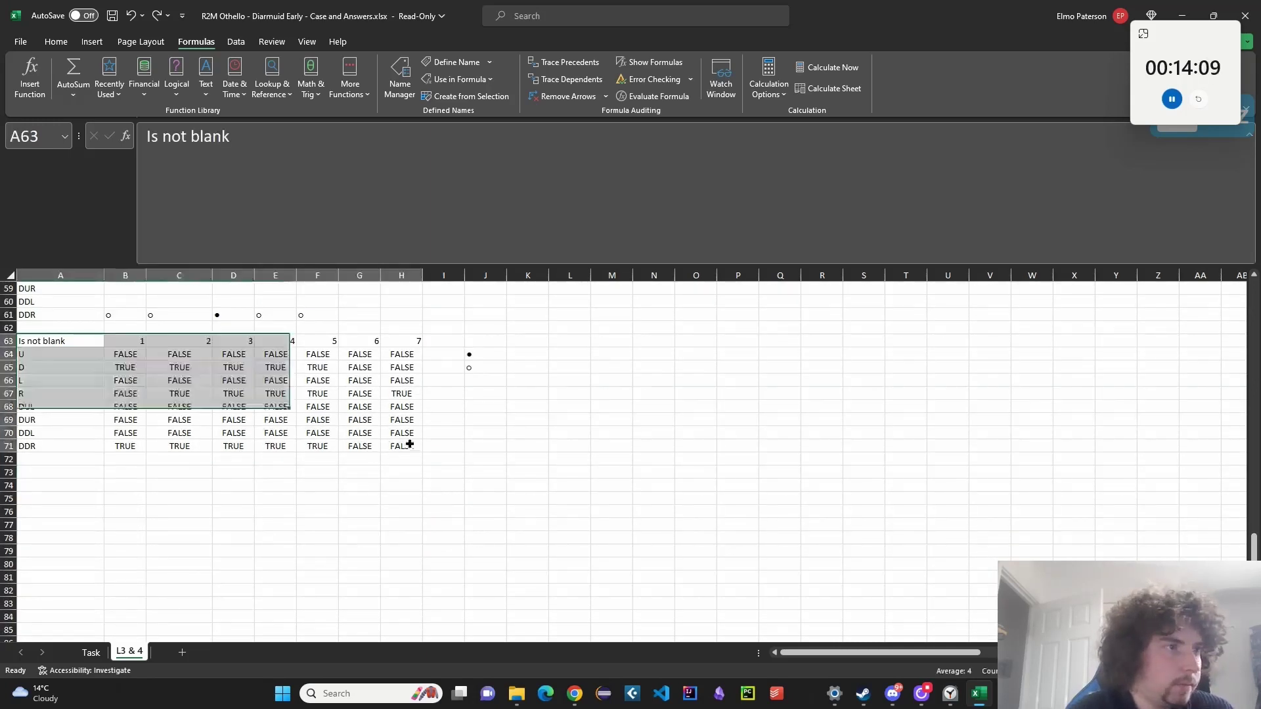
pyautogui.hotkey('ctrl', 'c')
pyautogui.click(88, 479)
pyautogui.hotkey('ctrl', 'v')
pyautogui.moveTo(125, 486); pyautogui.dragTo(402, 578)
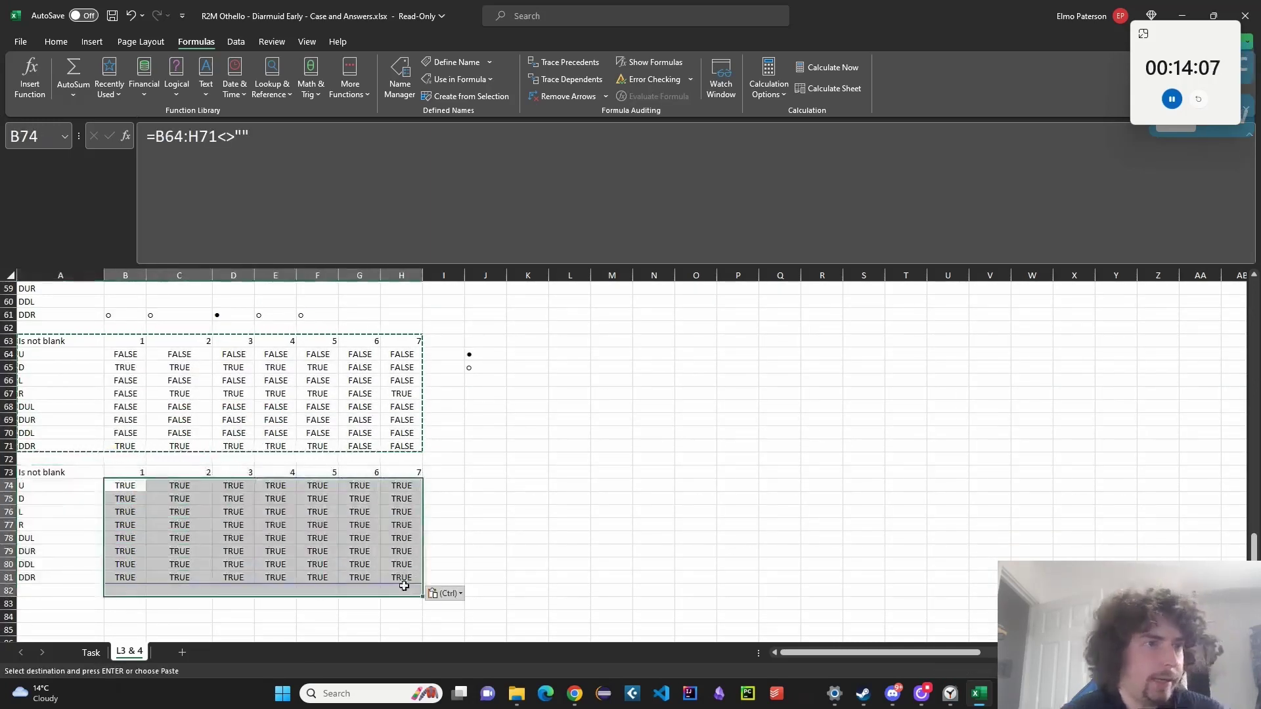
pyautogui.press('Delete')
# Enter =IF(B64,B54:H54,"") in B74 to return the U direction's pieces when its first cell is not blank.
pyautogui.click(125, 486)
pyautogui.scroll(2, 197, 480)
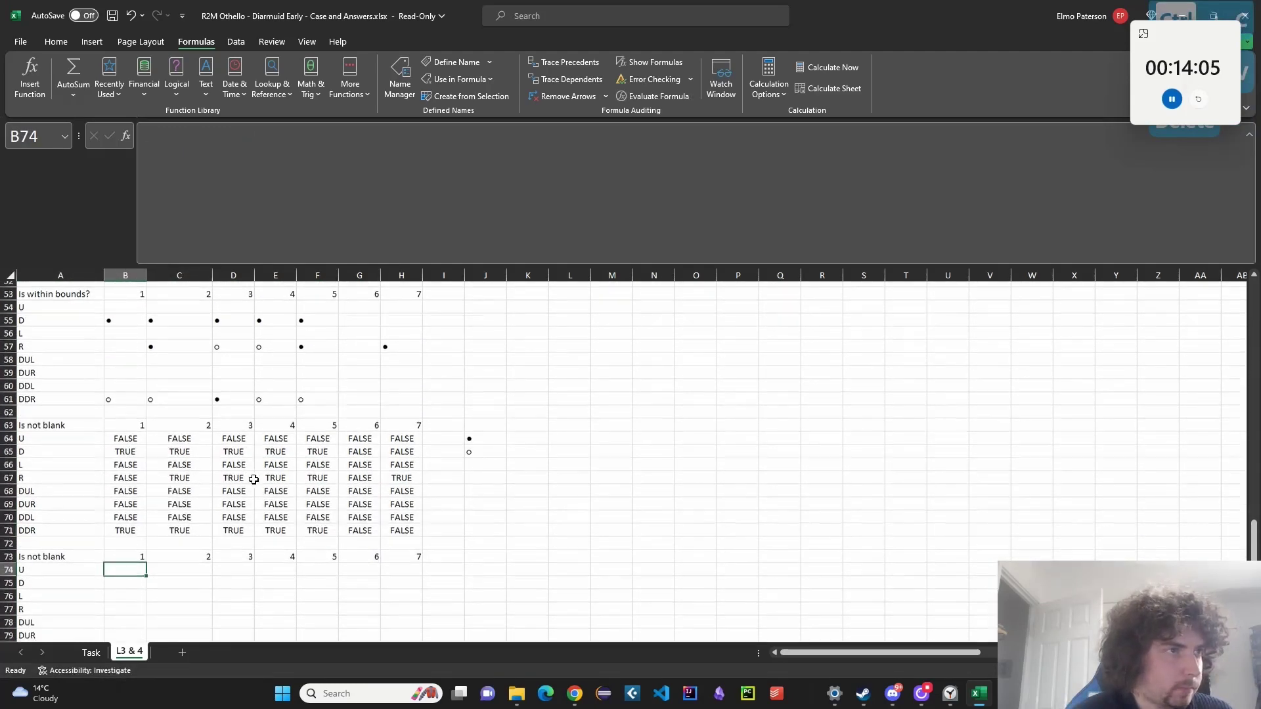
pyautogui.write('=IF(')
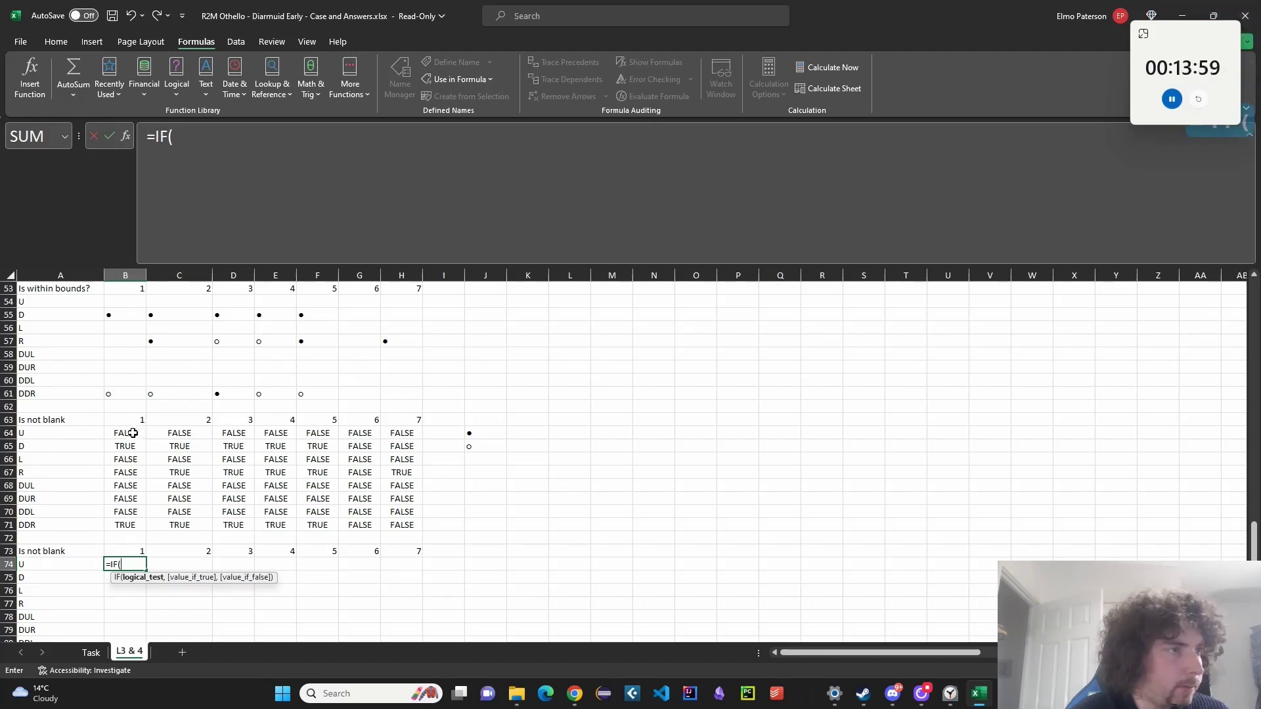
pyautogui.click(133, 434)
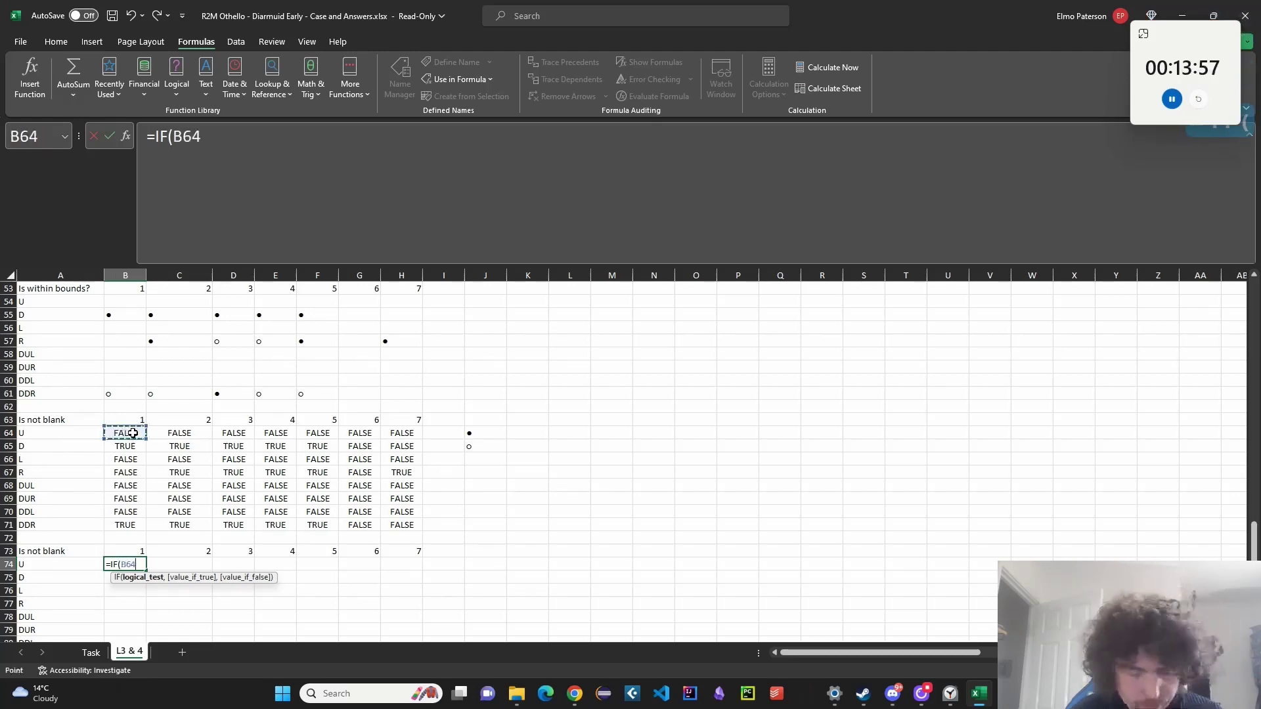
pyautogui.write(',')
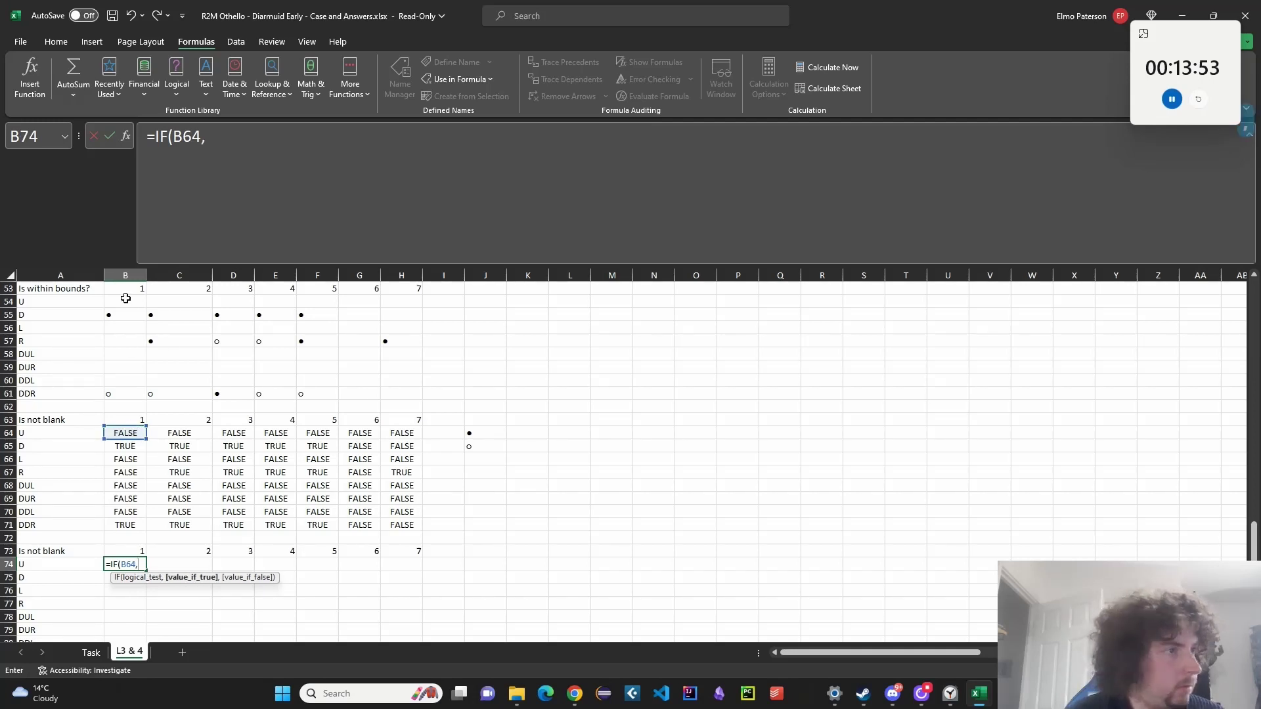
pyautogui.moveTo(125, 299); pyautogui.dragTo(417, 301)
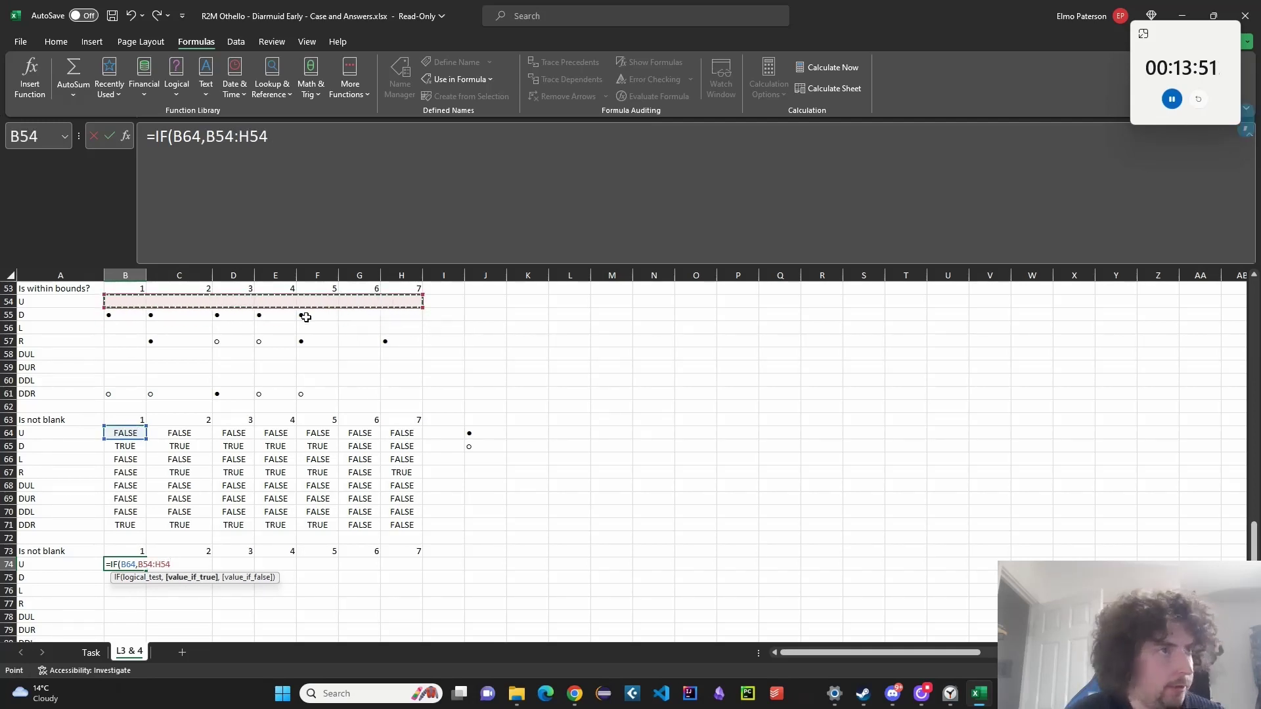
pyautogui.write(',"')
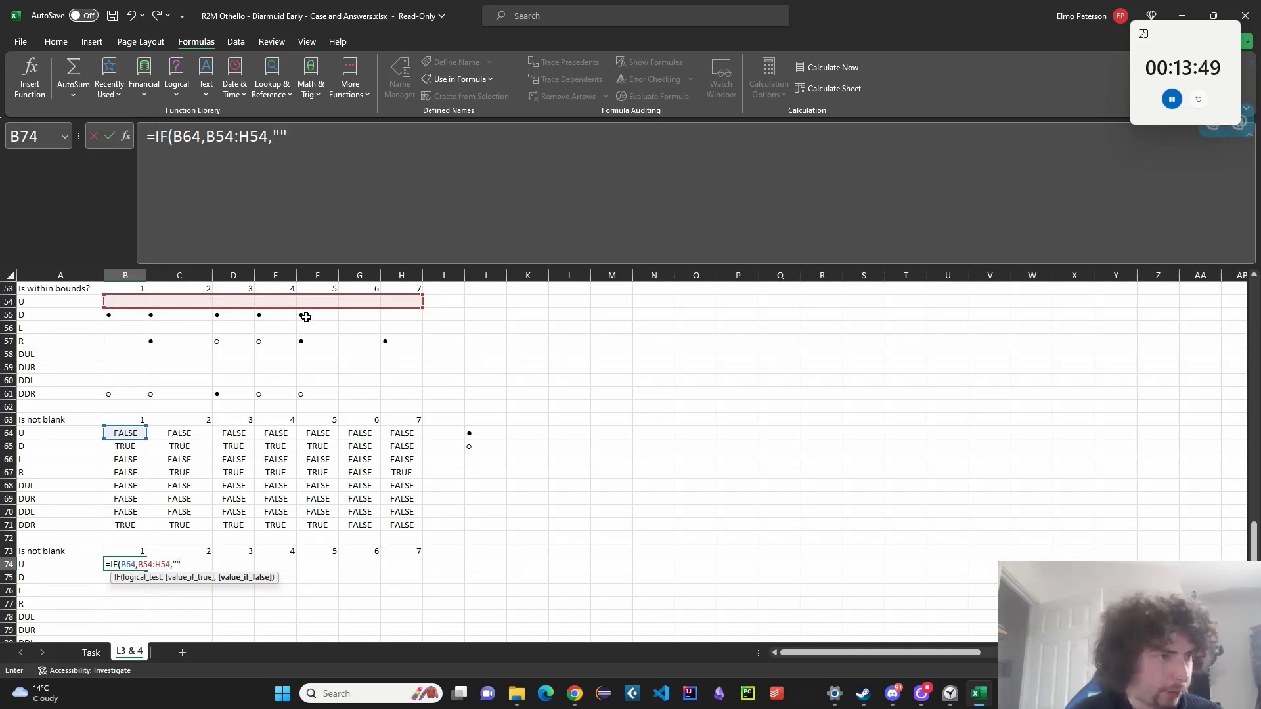
pyautogui.write('"')
pyautogui.press('Return')
# Fill the B74 formula down to B81 for the remaining directions through DDR.
pyautogui.click(141, 565)
pyautogui.scroll(-2, 146, 556)
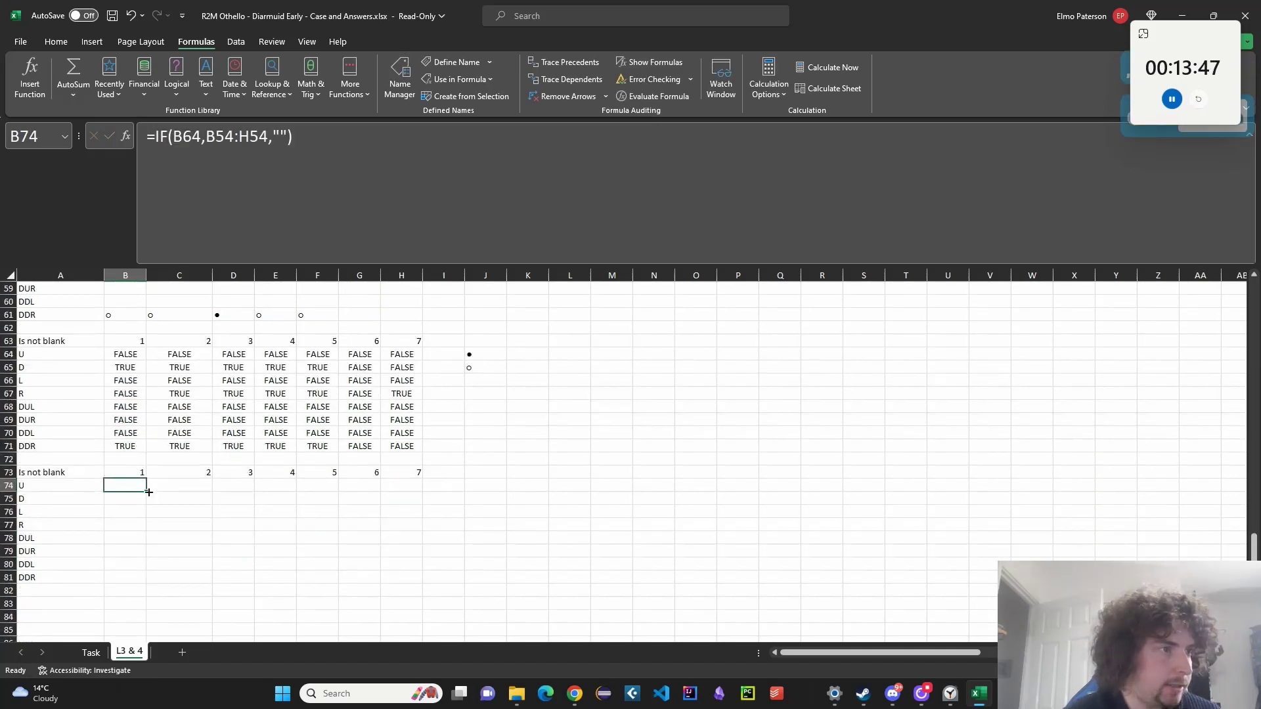
pyautogui.moveTo(146, 492); pyautogui.dragTo(145, 579)
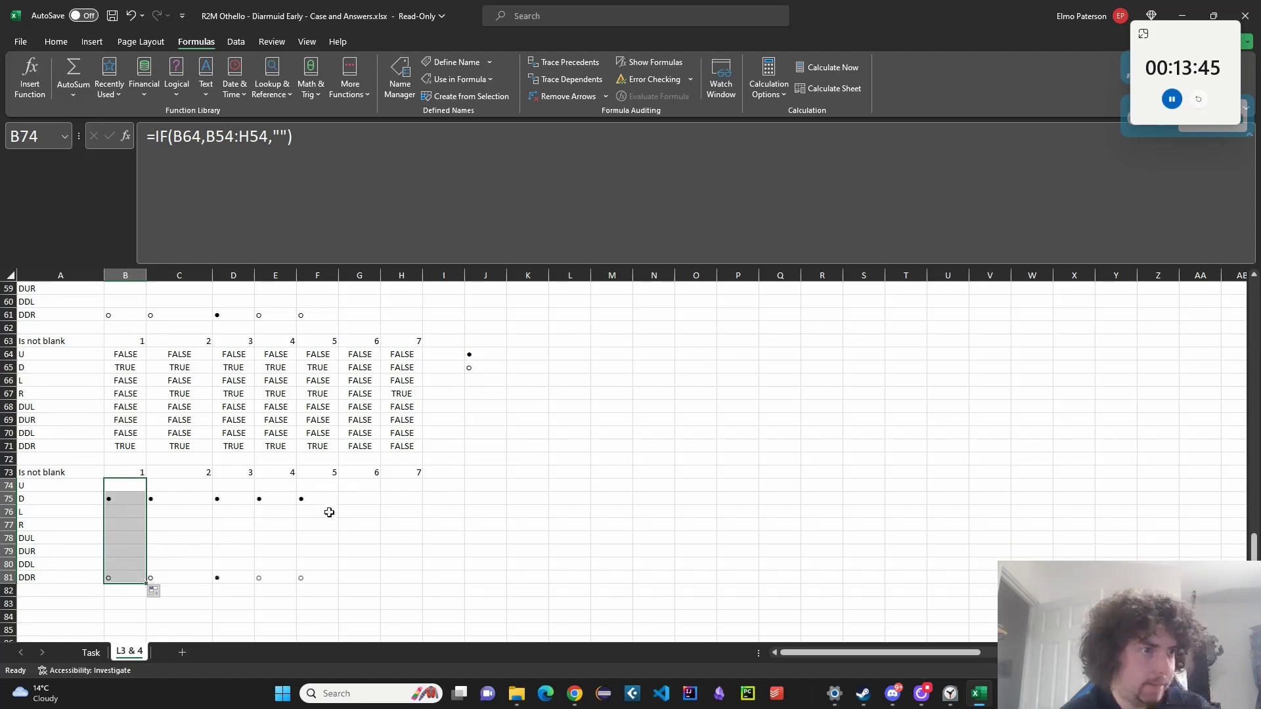
# Compare the board squares around target cell A1 with the pieces looked up for each direction in rows 54 to 61.
pyautogui.scroll(1, 257, 534)
pyautogui.scroll(2, 354, 505)
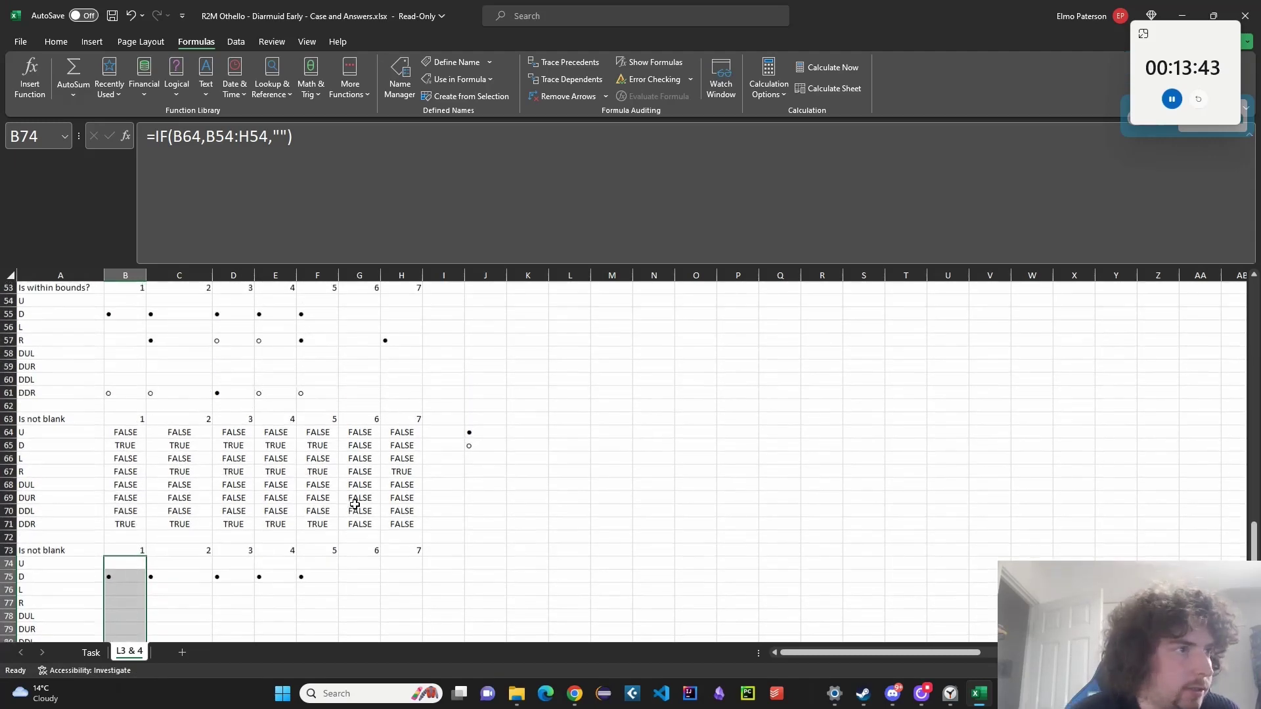
pyautogui.scroll(1, 355, 505)
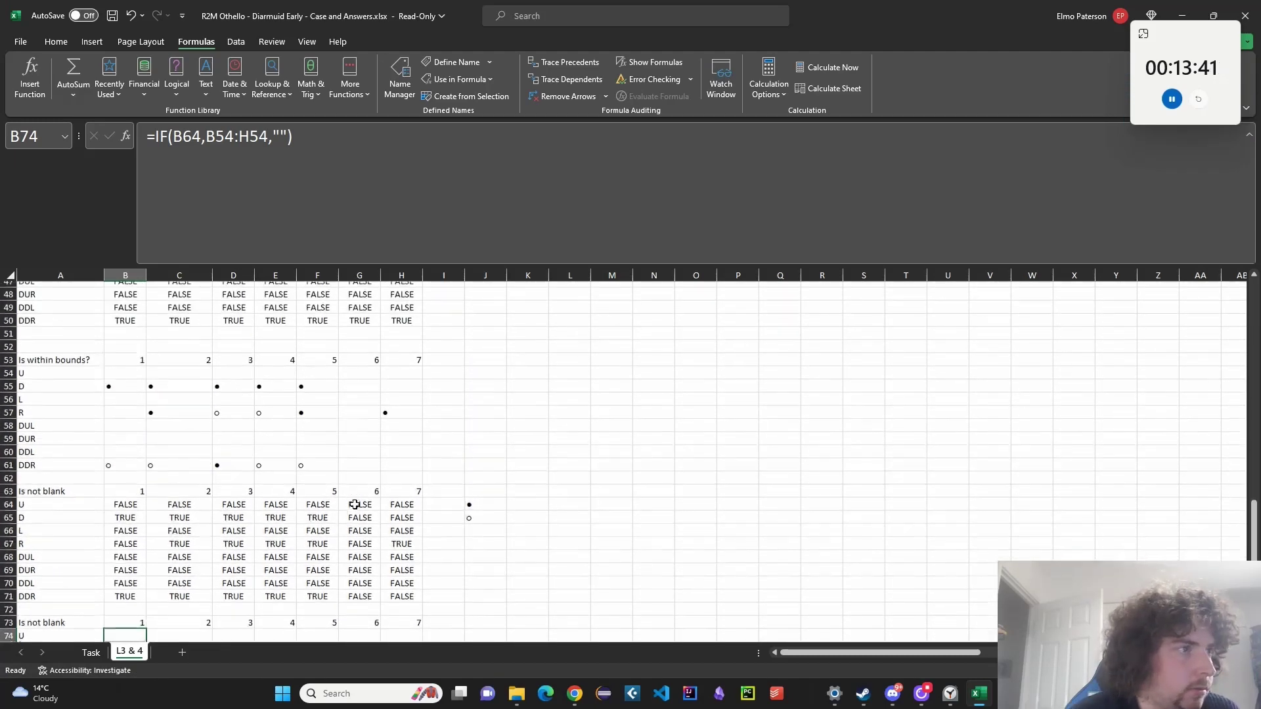
pyautogui.scroll(15, 355, 504)
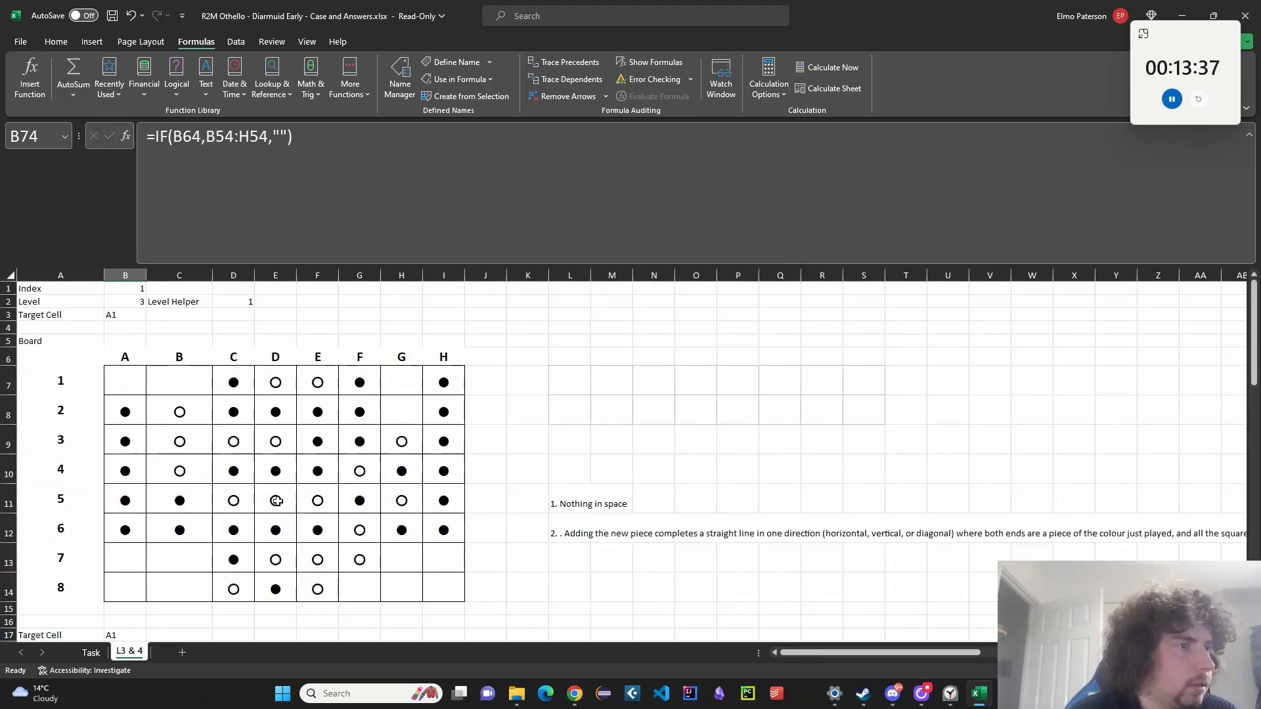
pyautogui.click(190, 380)
pyautogui.scroll(-3, 239, 485)
pyautogui.scroll(3, 239, 484)
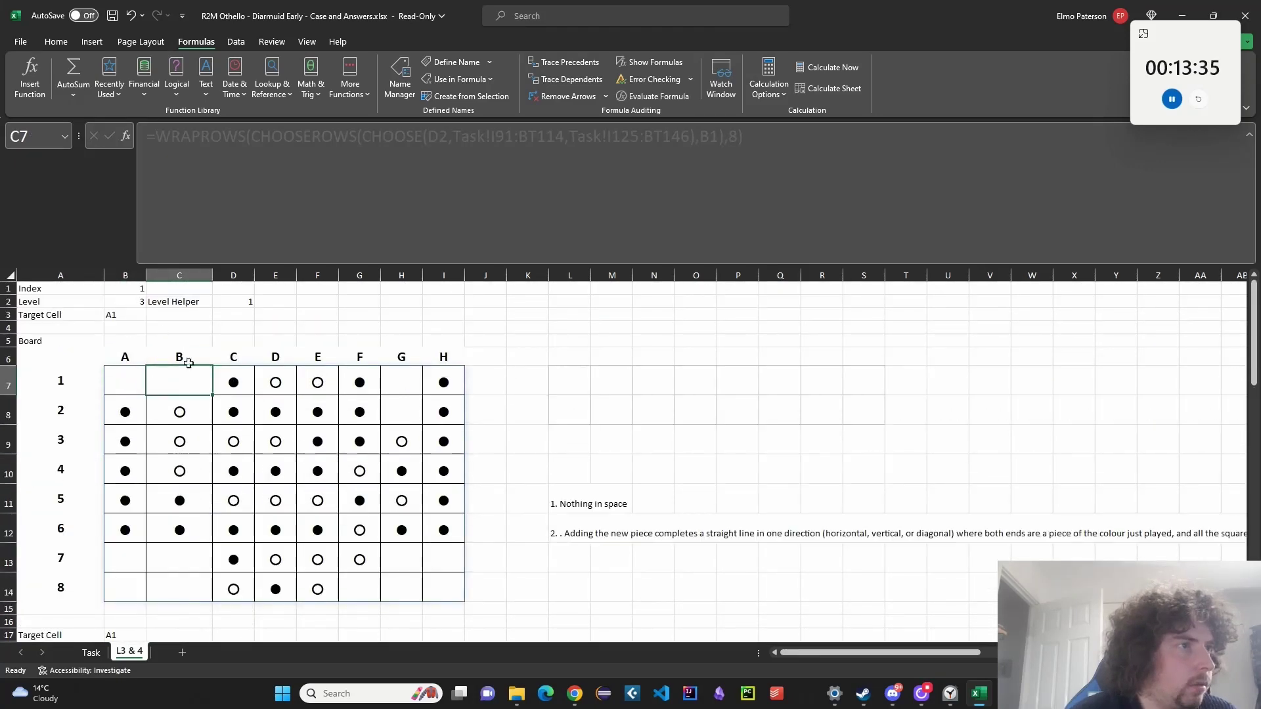
pyautogui.scroll(-14, 262, 540)
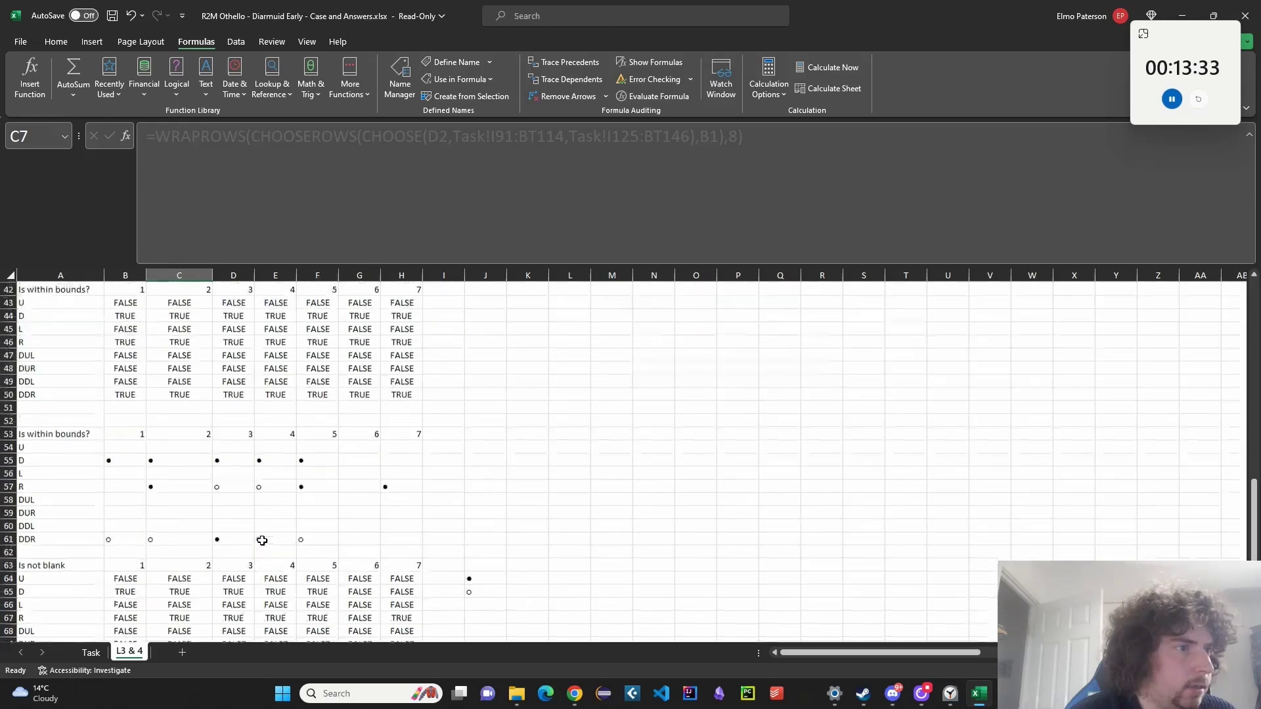
pyautogui.scroll(14, 262, 540)
pyautogui.click(126, 389)
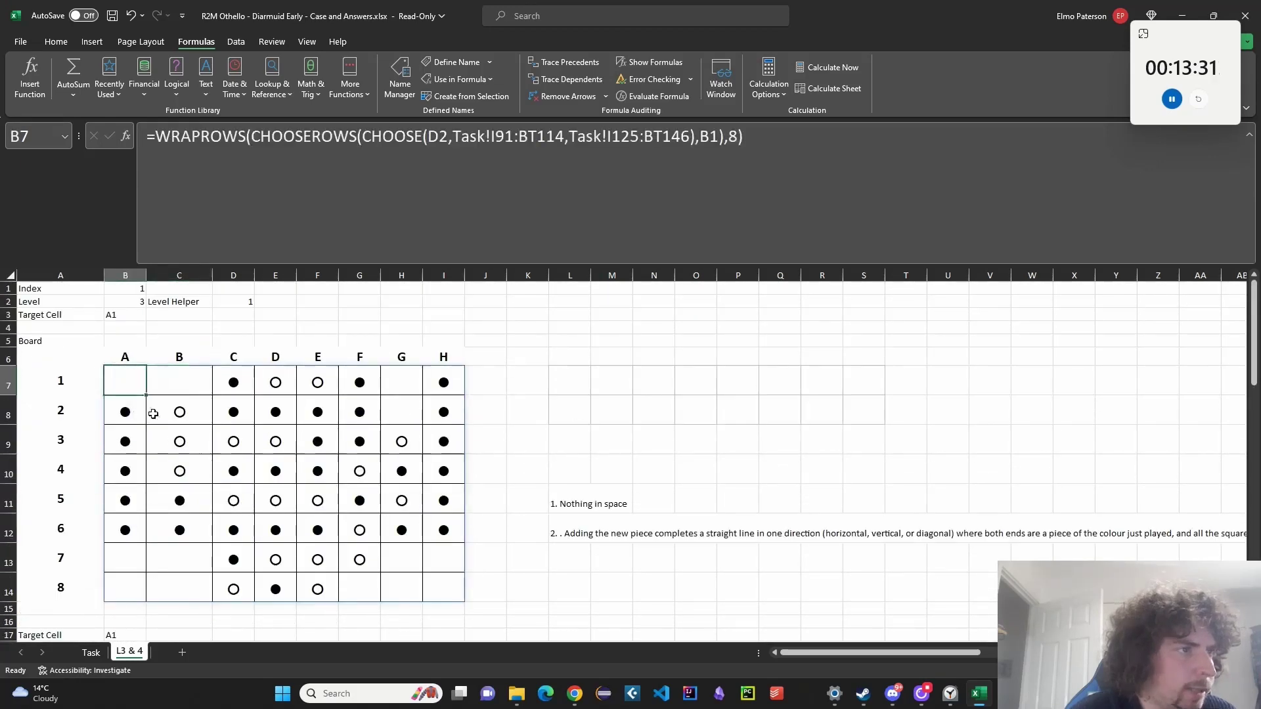
pyautogui.scroll(-13, 153, 414)
pyautogui.scroll(10, 204, 518)
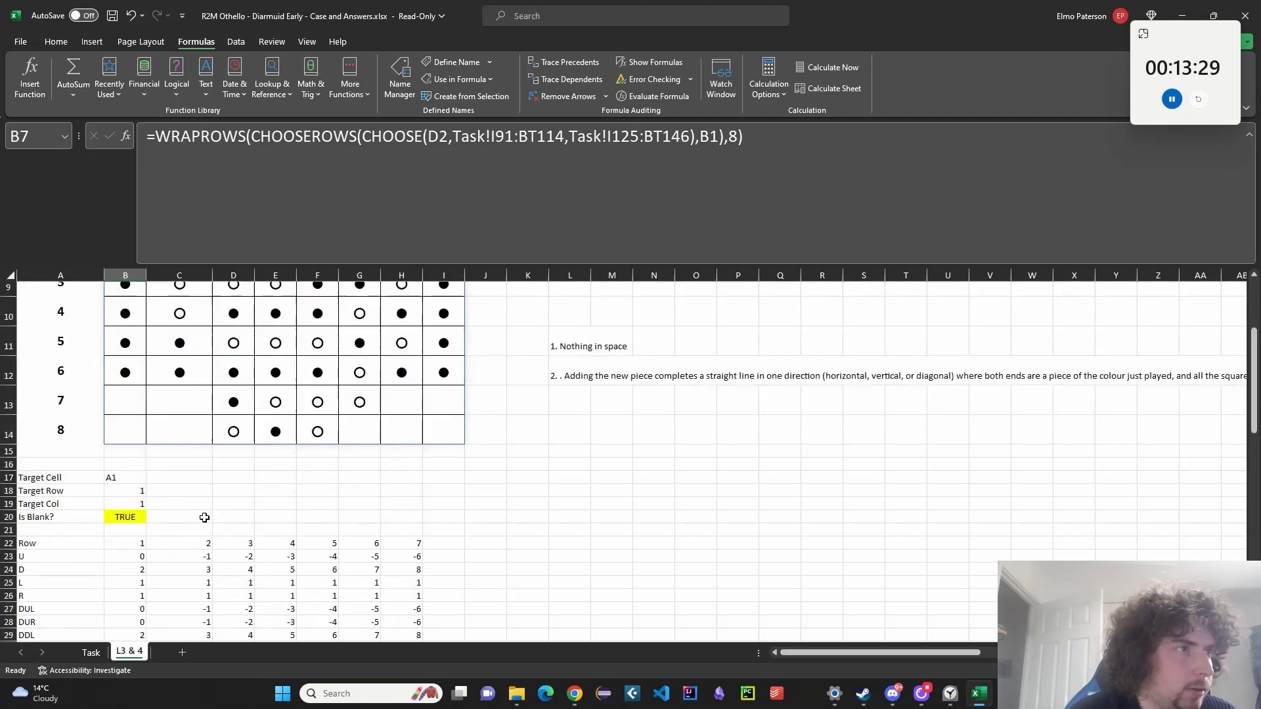
pyautogui.scroll(3, 170, 463)
pyautogui.click(155, 400)
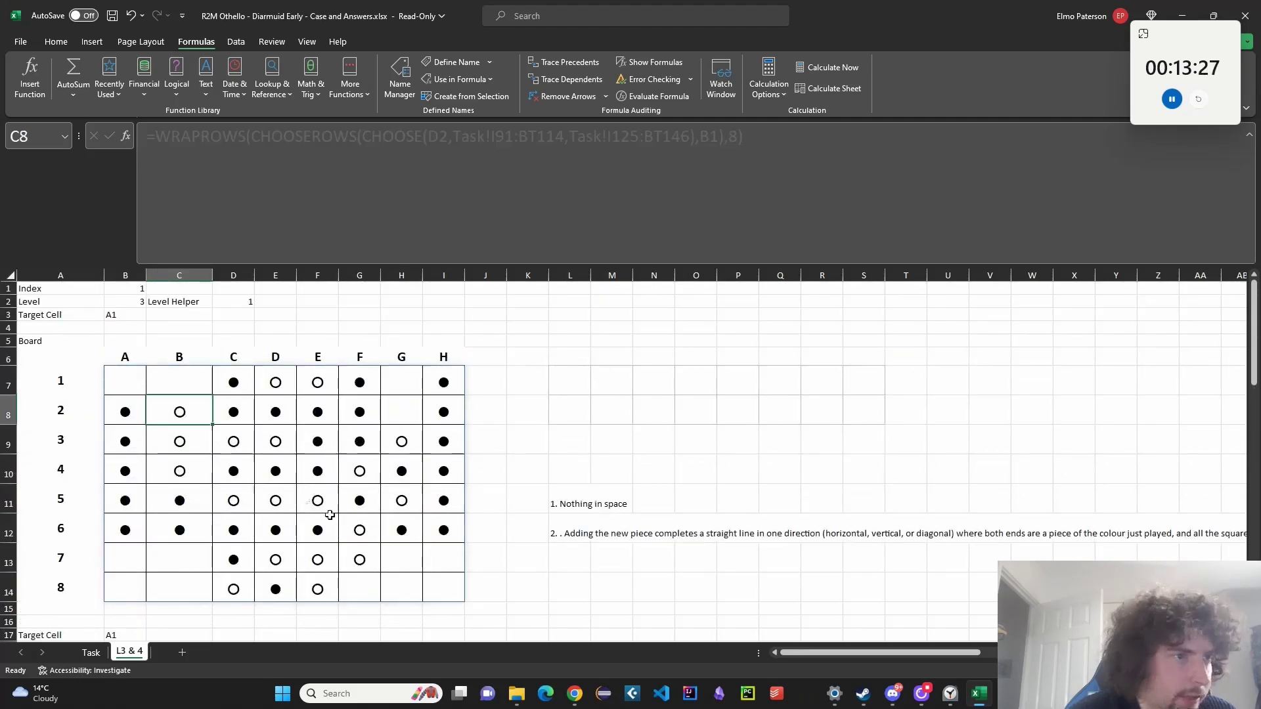
pyautogui.click(134, 384)
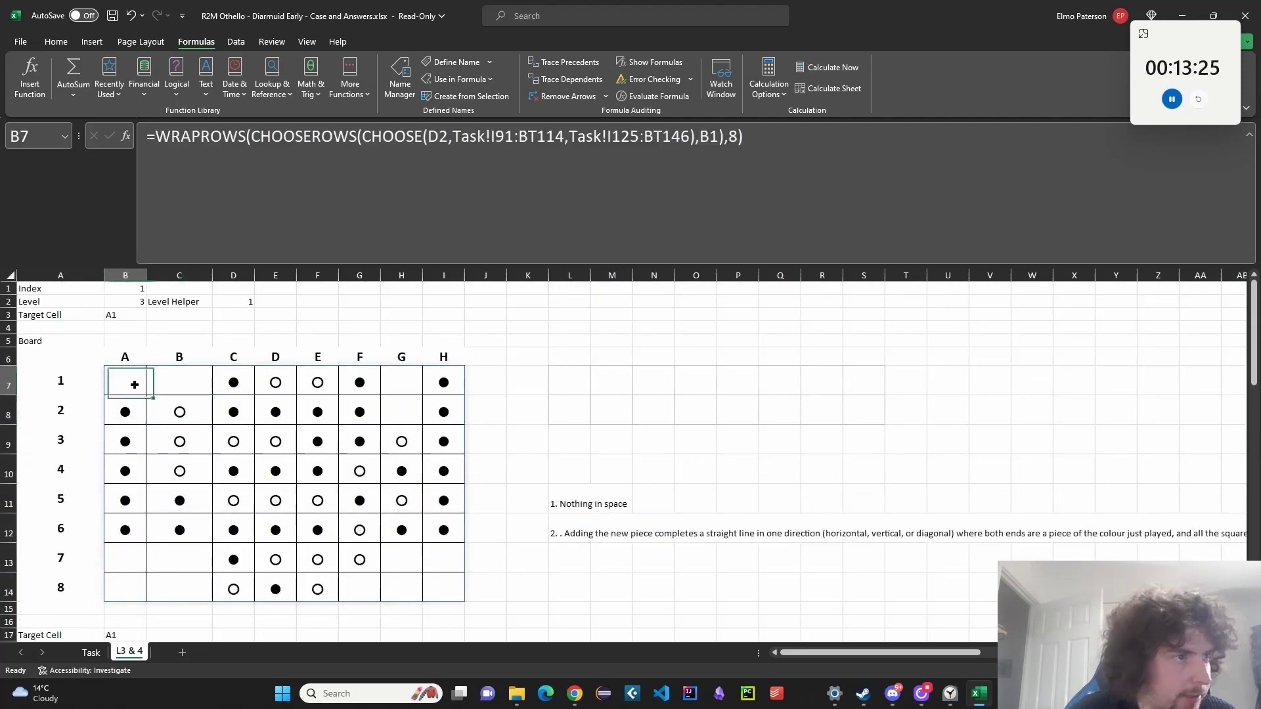
pyautogui.scroll(-12, 144, 459)
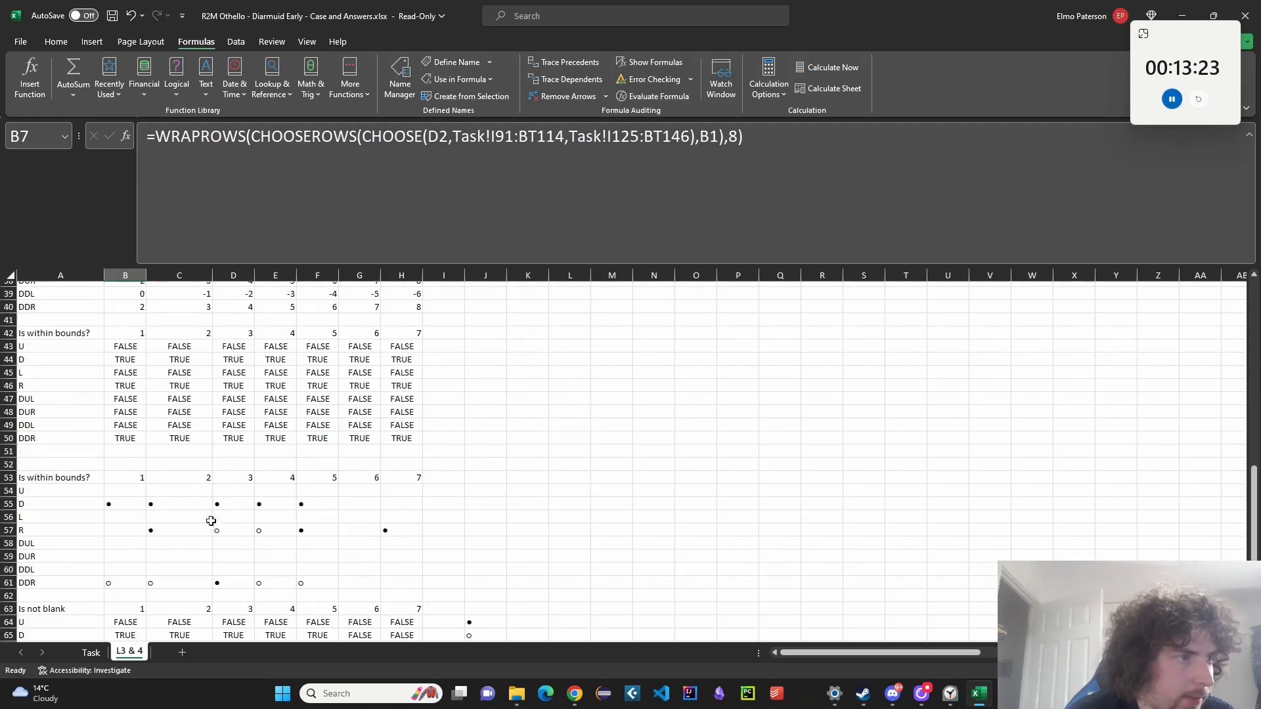
# Set the Index value in cell B1 to 2.
pyautogui.scroll(-6, 211, 521)
pyautogui.scroll(12, 173, 518)
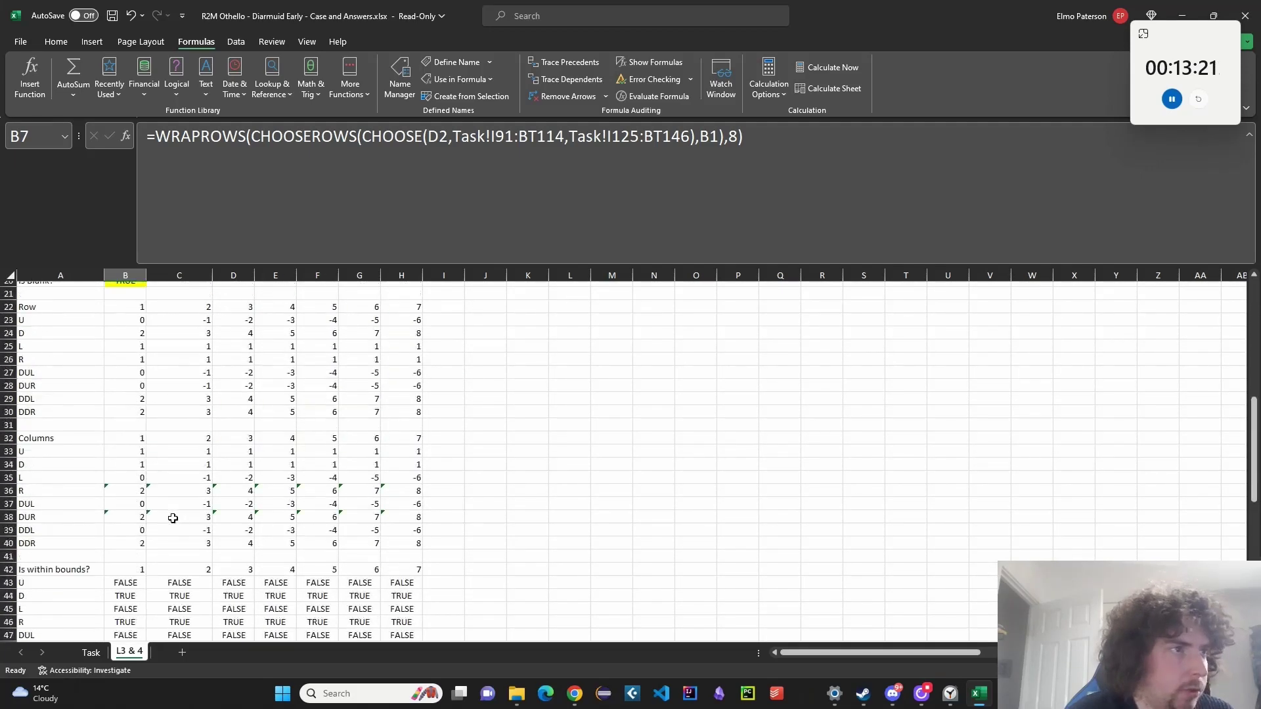
pyautogui.scroll(7, 180, 458)
pyautogui.click(259, 443)
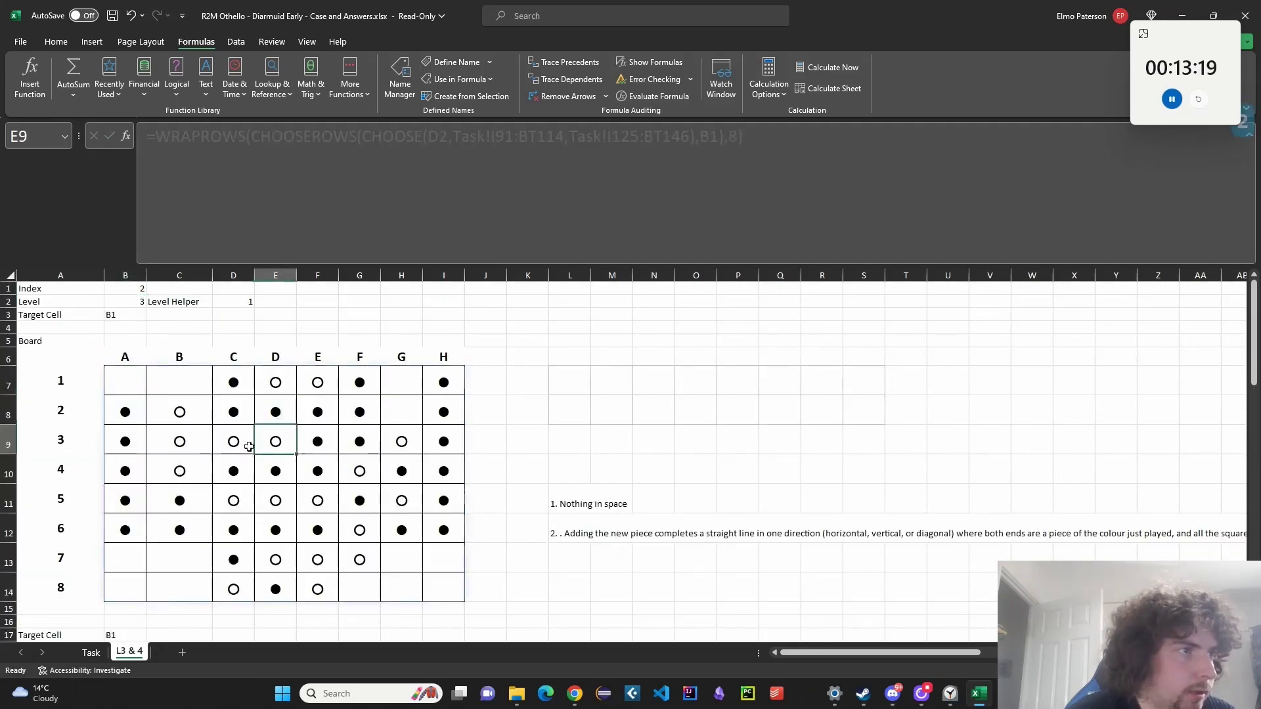
# Compare the board squares around target cell B1 with the pieces returned for each direction in rows 74 to 81.
pyautogui.scroll(-2, 248, 445)
pyautogui.scroll(-4, 236, 452)
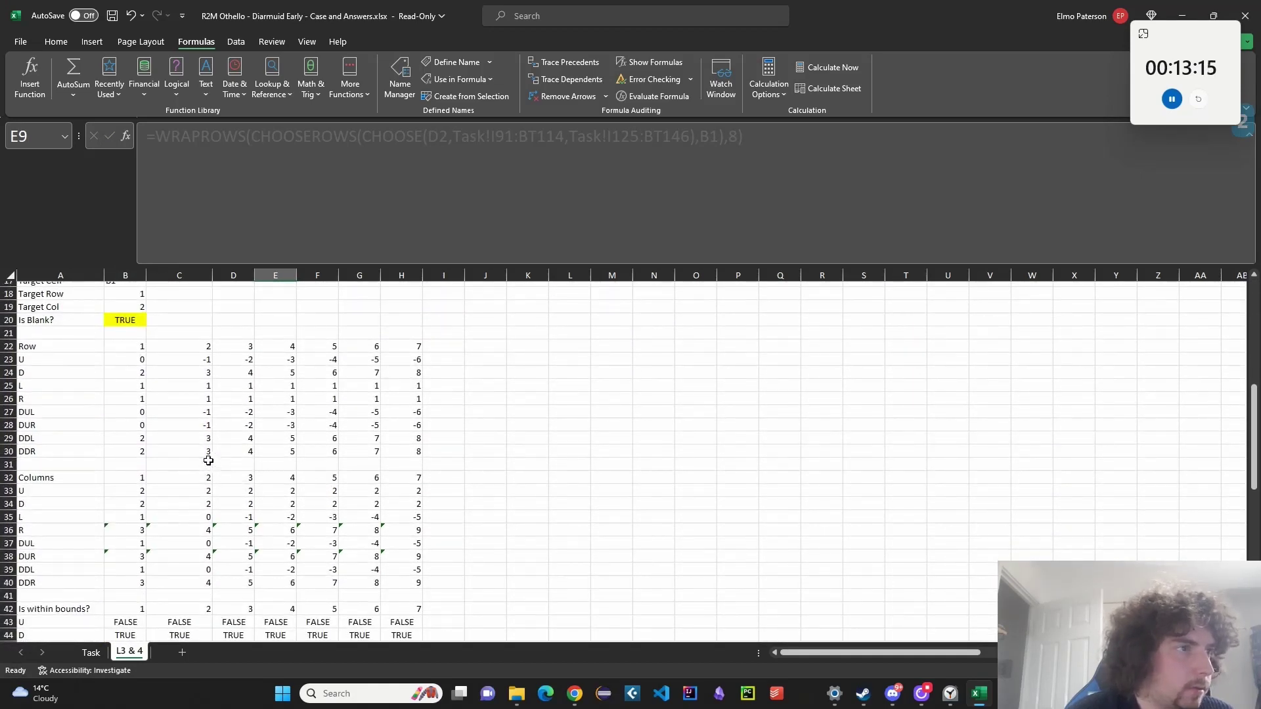
pyautogui.scroll(-18, 208, 462)
pyautogui.scroll(1, 368, 531)
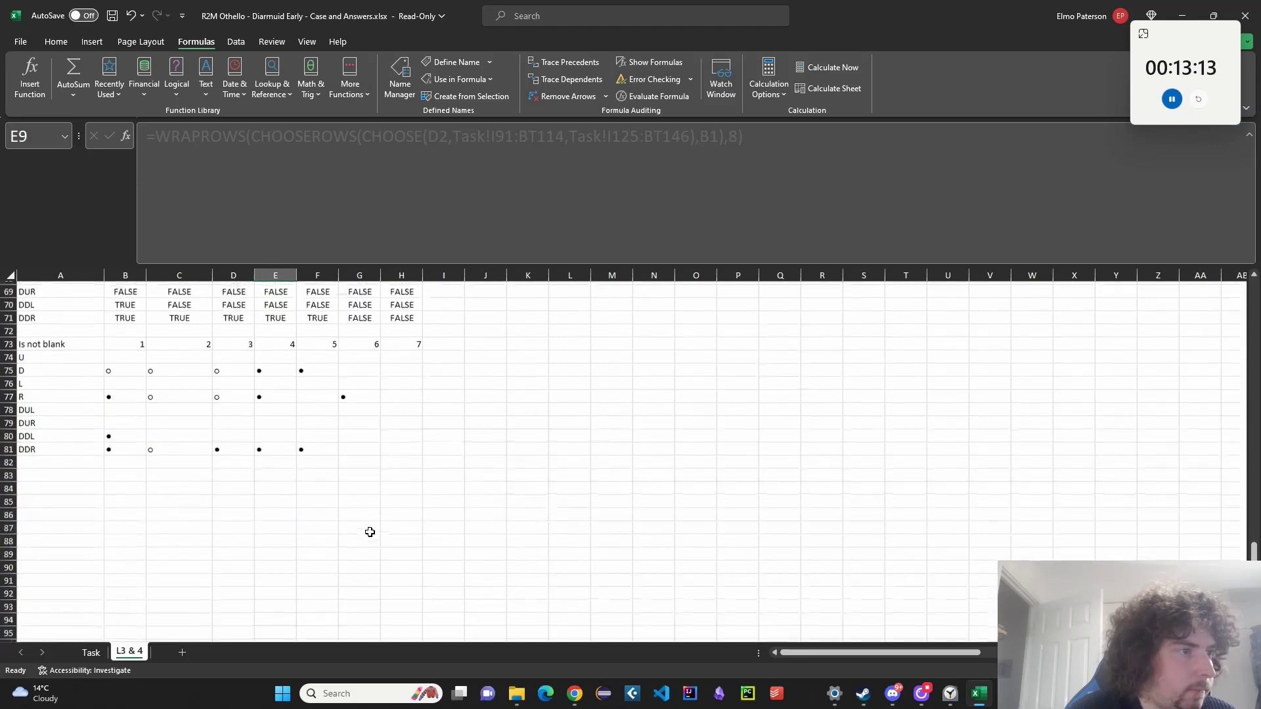
pyautogui.scroll(20, 368, 529)
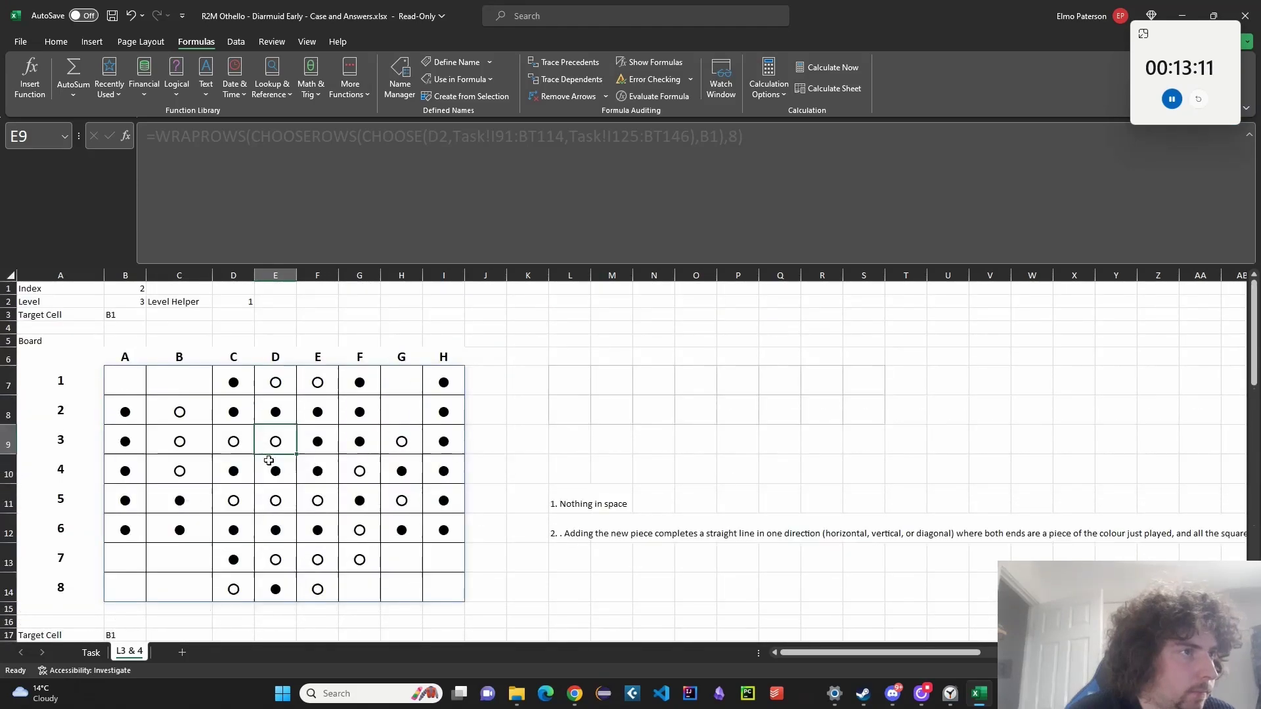
pyautogui.click(179, 384)
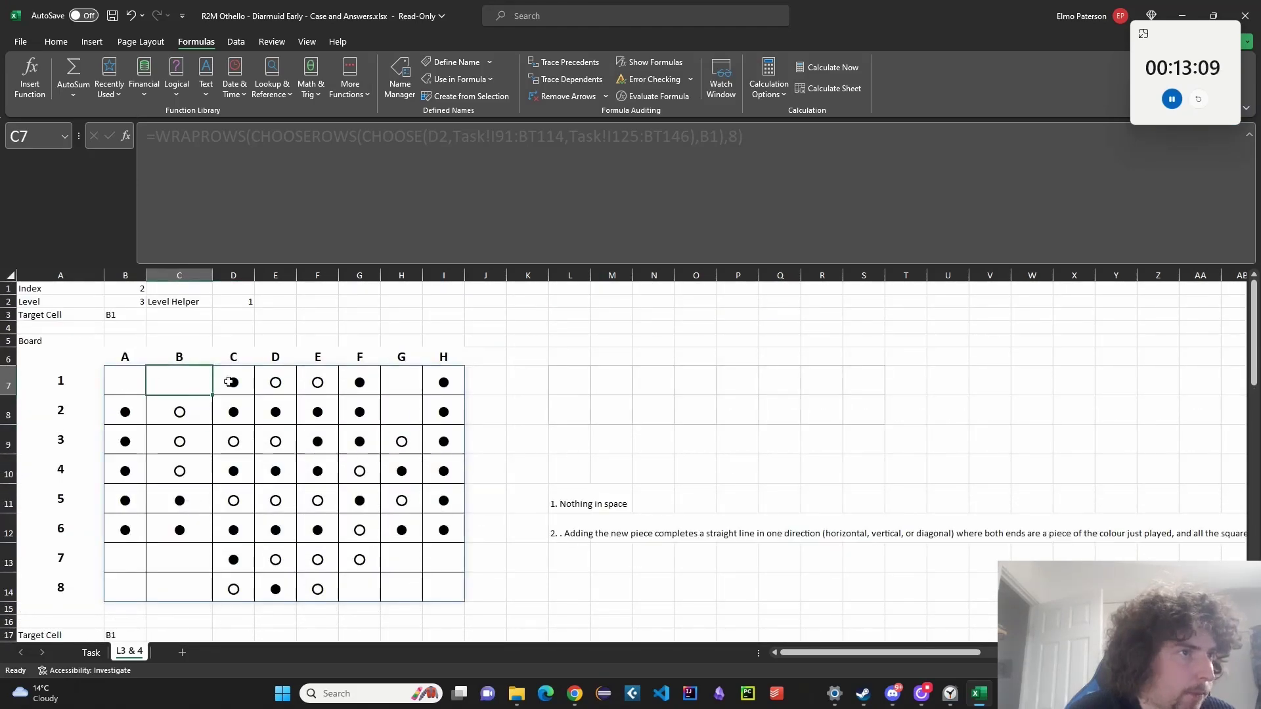
pyautogui.press('Right')
pyautogui.press('Right')
pyautogui.press('Right')
pyautogui.press('Right')
pyautogui.press('Left')
pyautogui.press('Left')
pyautogui.click(272, 423)
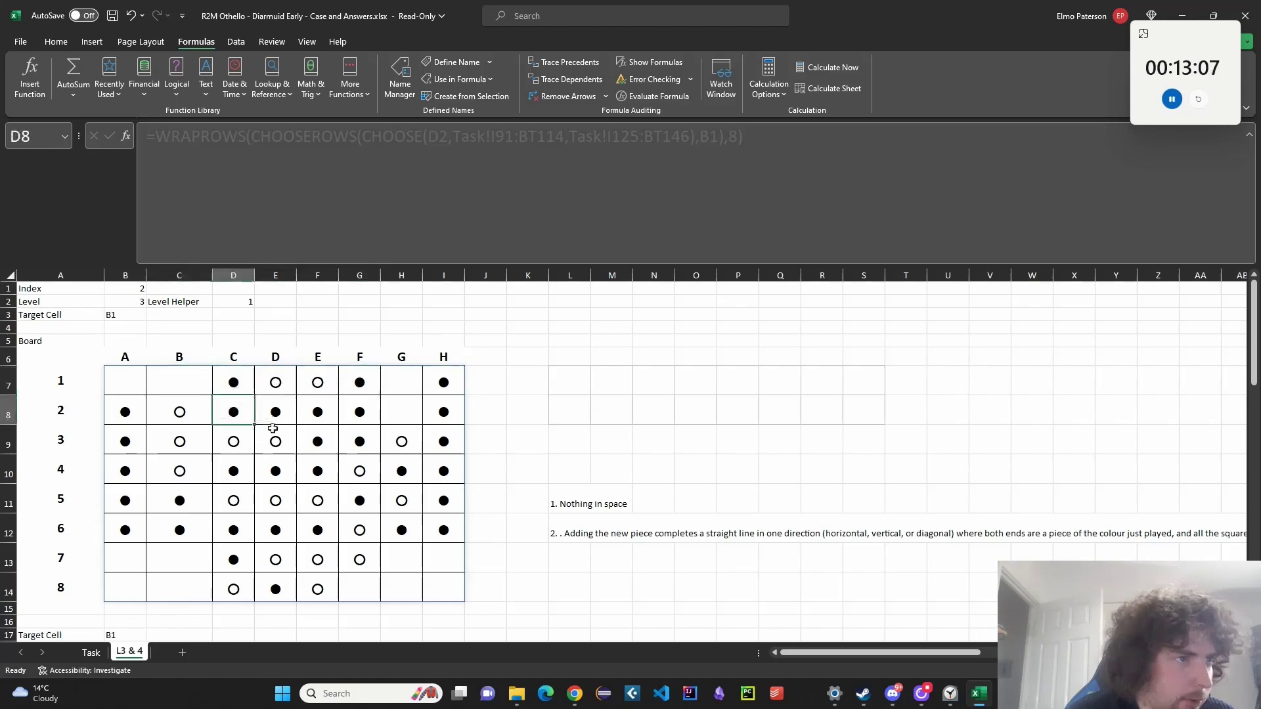
pyautogui.press('Right')
pyautogui.press('Down')
pyautogui.press('Right')
pyautogui.press('Down')
pyautogui.click(189, 475)
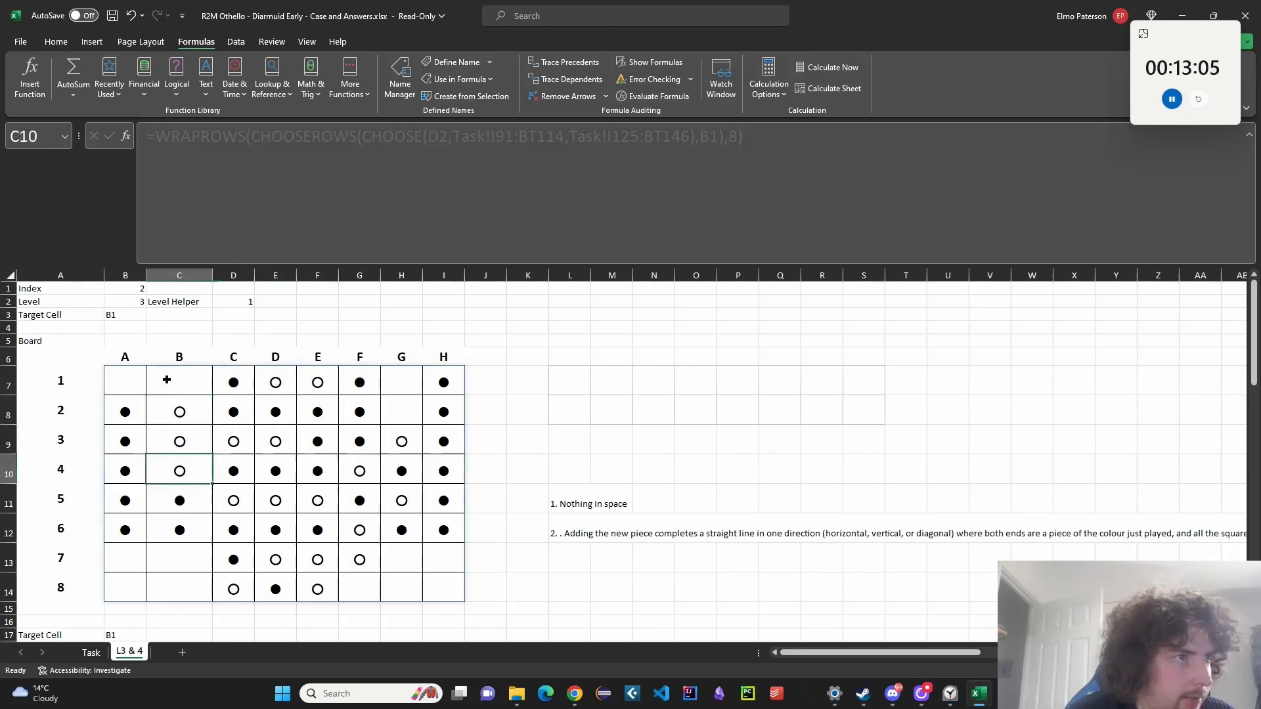
pyautogui.click(172, 411)
pyautogui.scroll(-20, 246, 528)
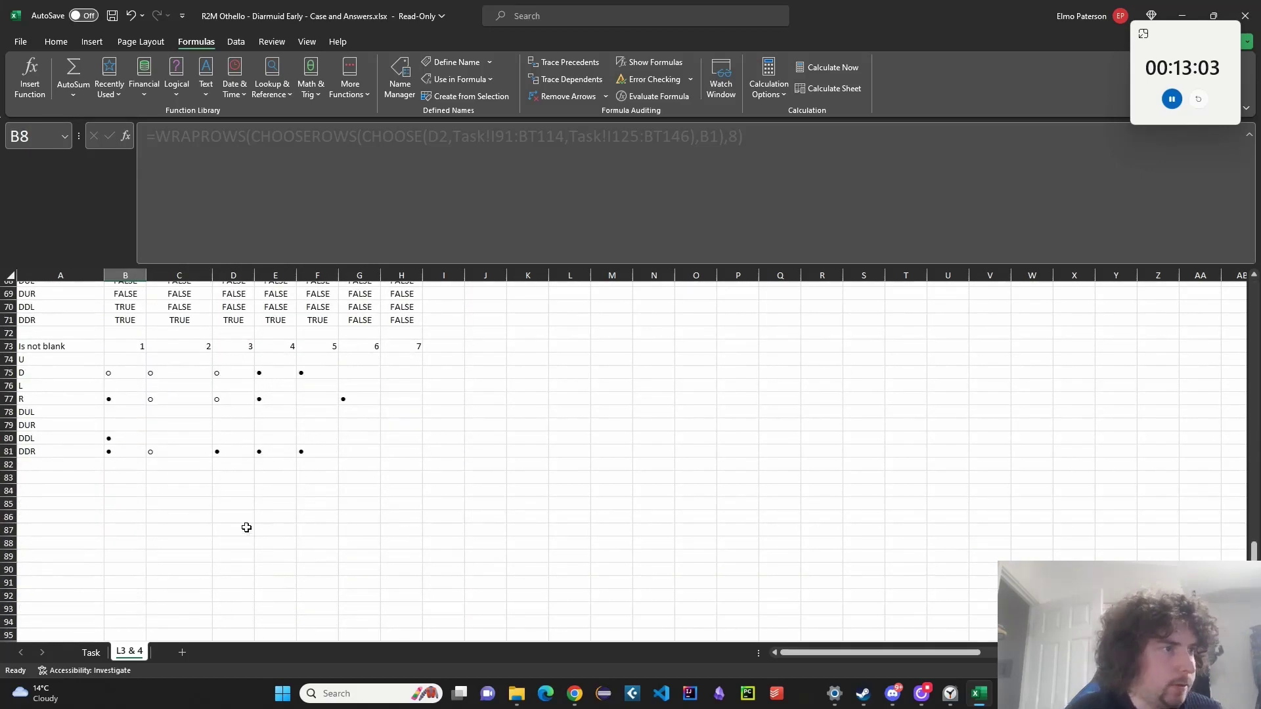
pyautogui.scroll(3, 210, 509)
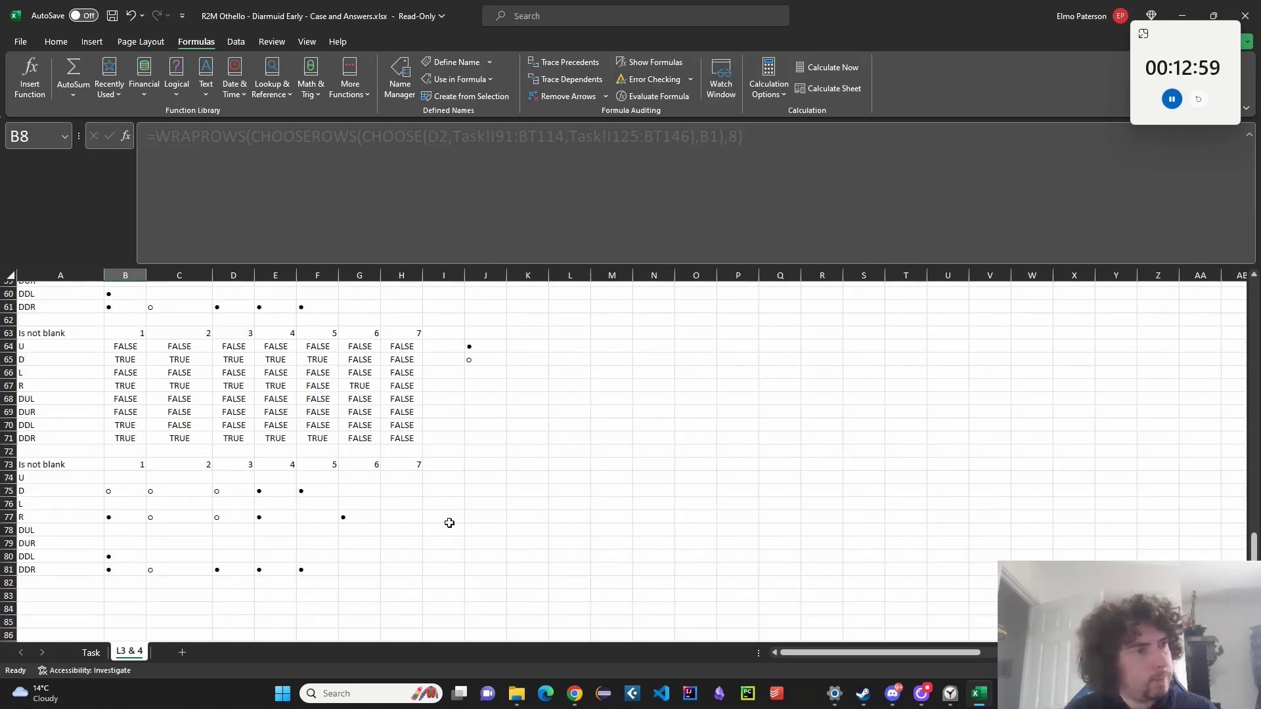
pyautogui.scroll(16, 449, 523)
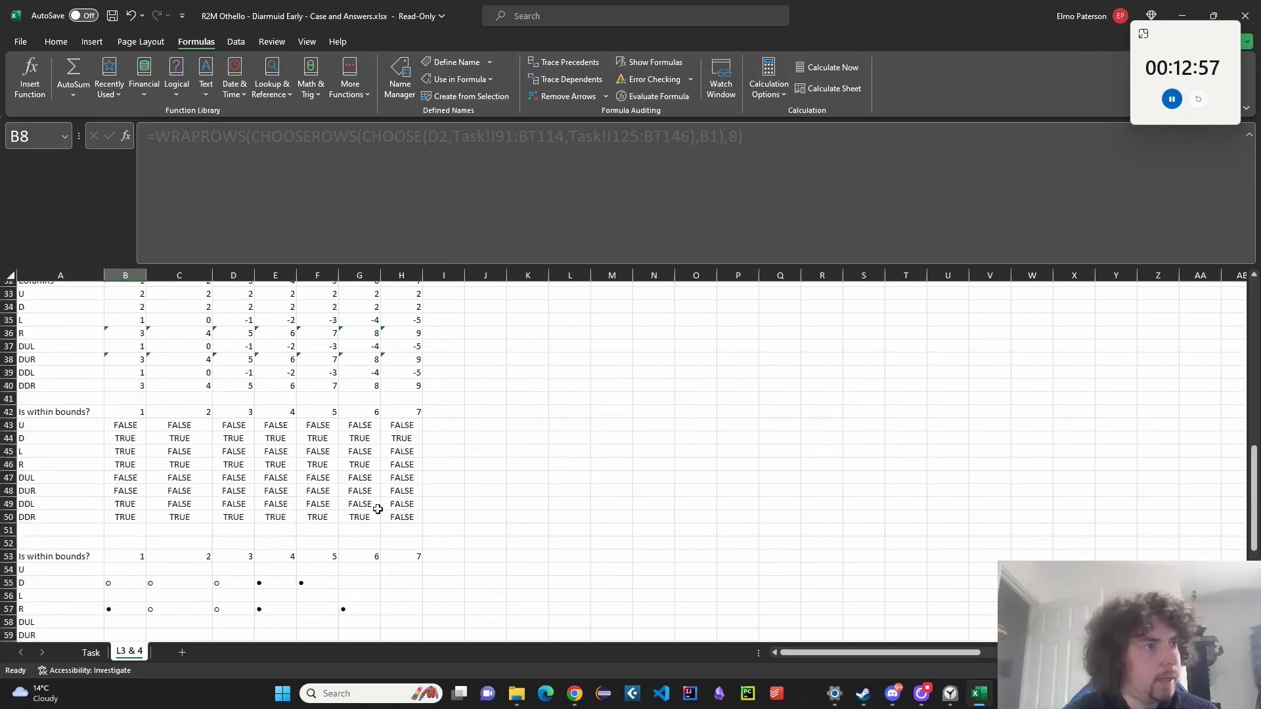
pyautogui.click(139, 440)
pyautogui.scroll(-1, 271, 497)
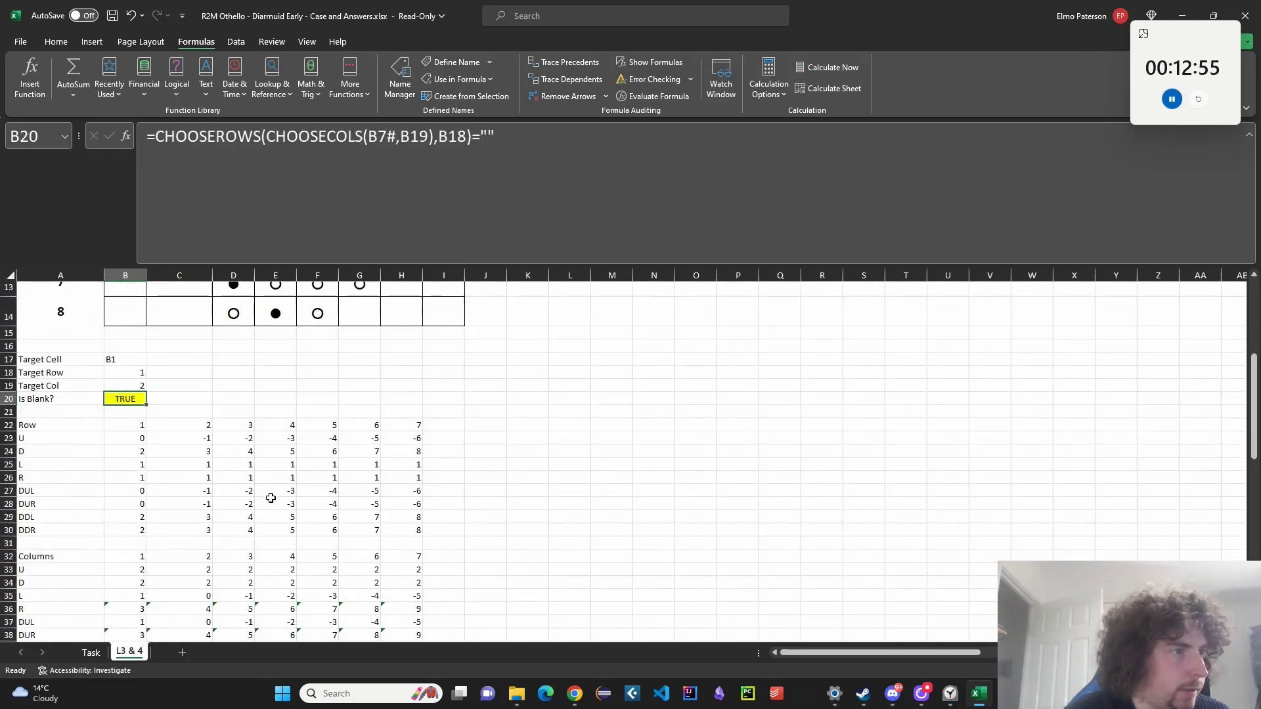
pyautogui.click(139, 438)
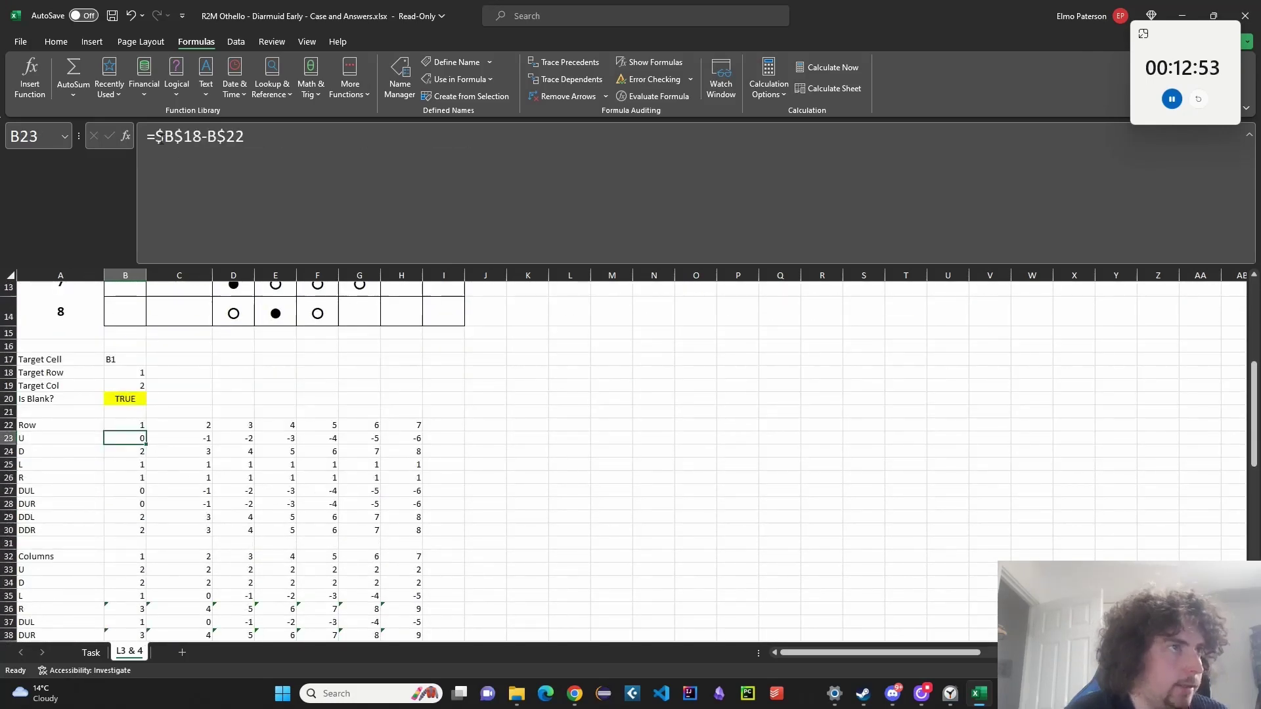
pyautogui.click(158, 139)
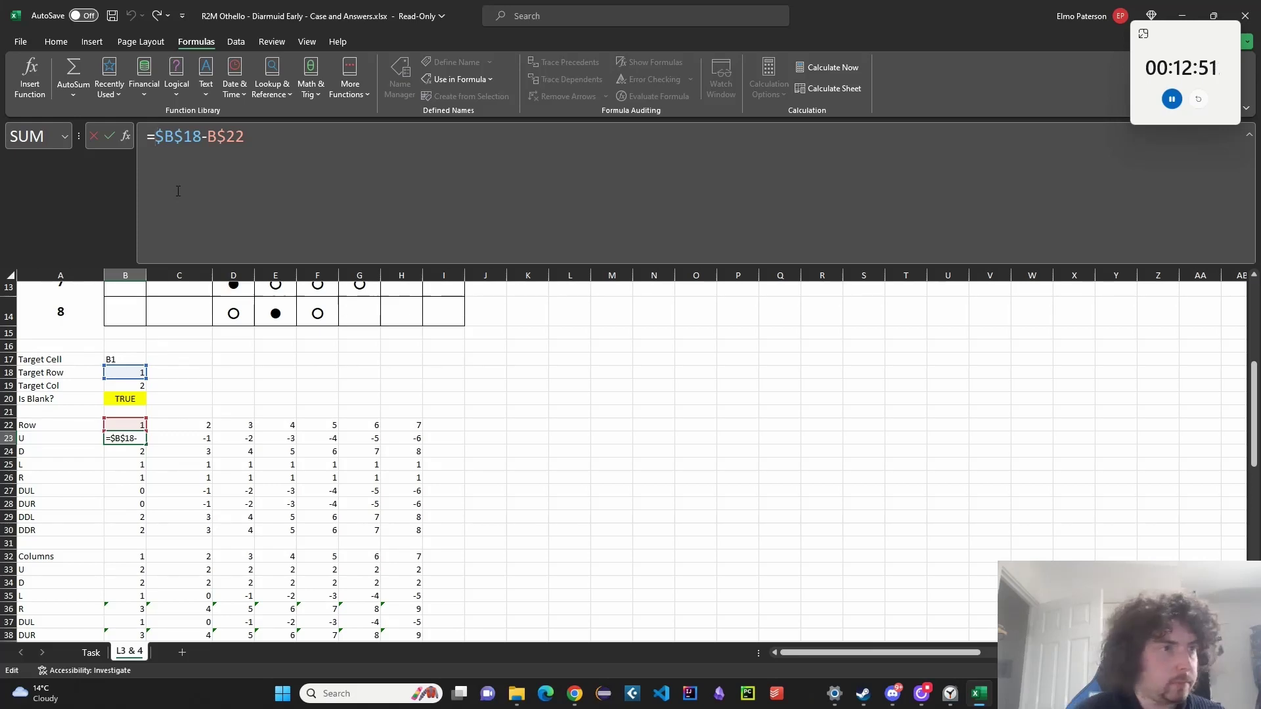
pyautogui.press('Escape')
# Add $B$20 as a further condition to the AND formula in B43 and fill it across the within-bounds grid B43:H50.
pyautogui.scroll(-5, 230, 526)
pyautogui.click(133, 501)
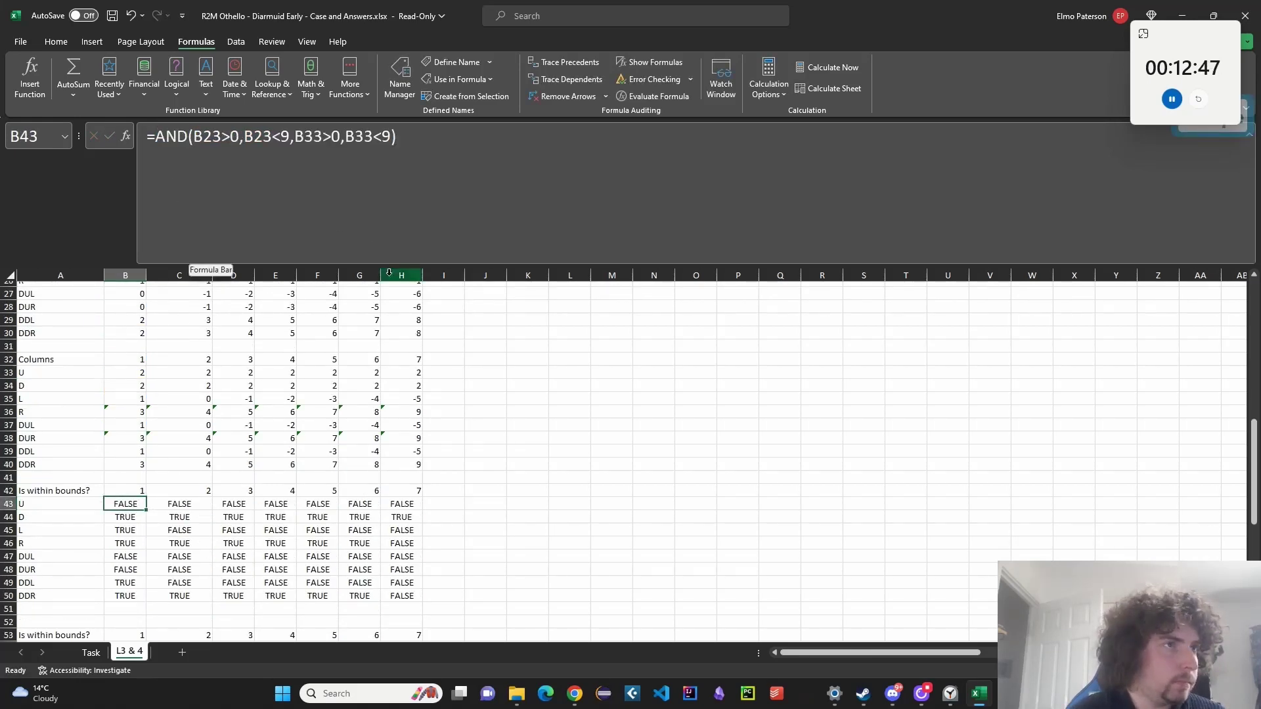
pyautogui.press('F2')
pyautogui.scroll(5, 429, 394)
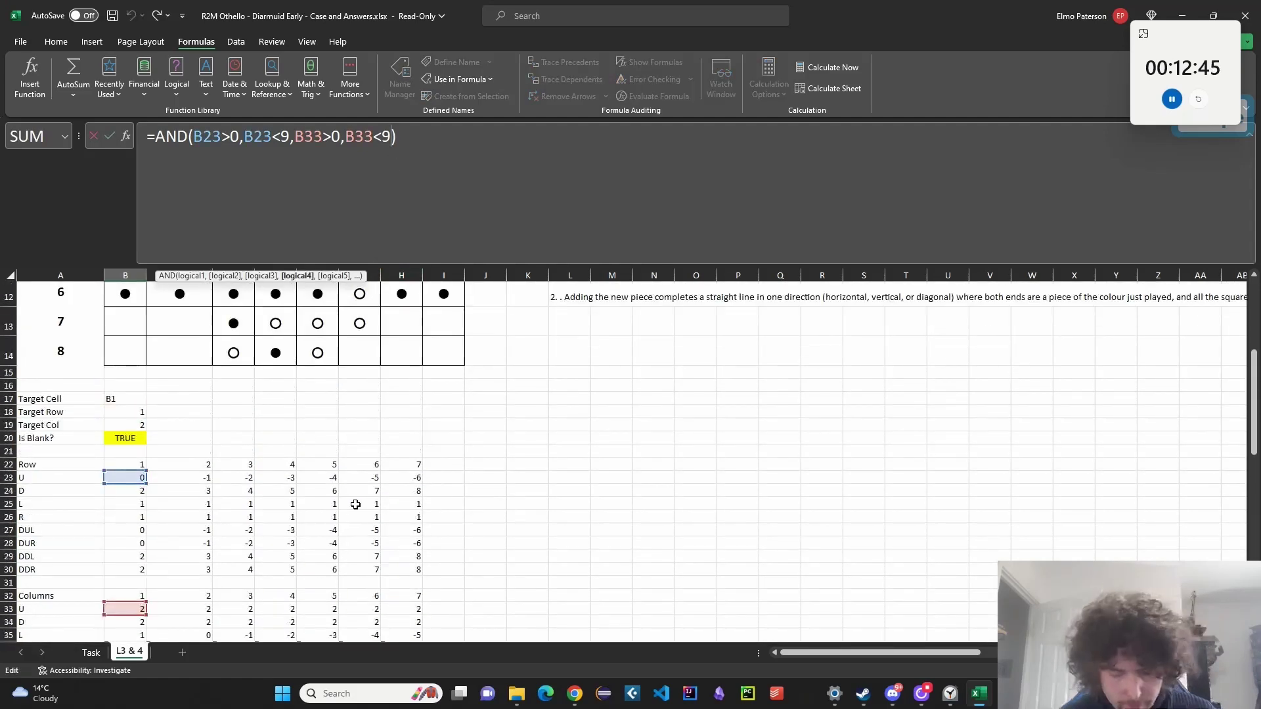
pyautogui.write(',')
pyautogui.click(125, 437)
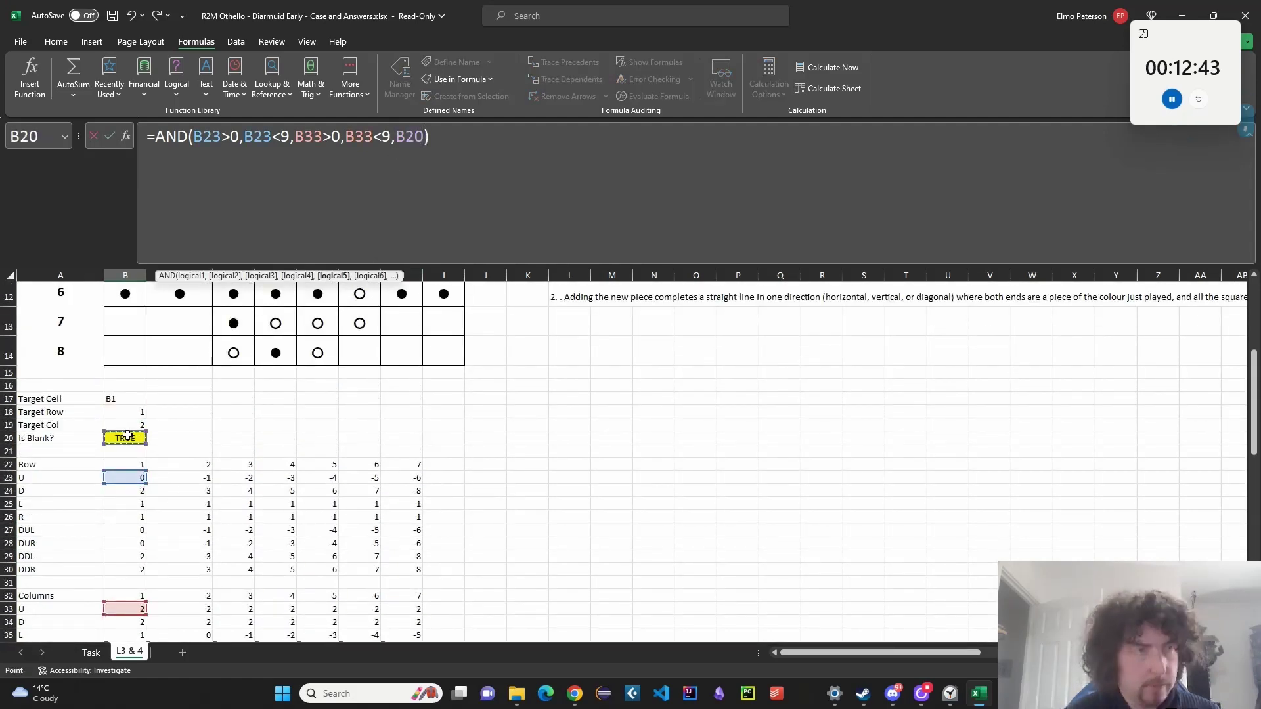
pyautogui.press('F4')
pyautogui.press('Return')
pyautogui.click(136, 459)
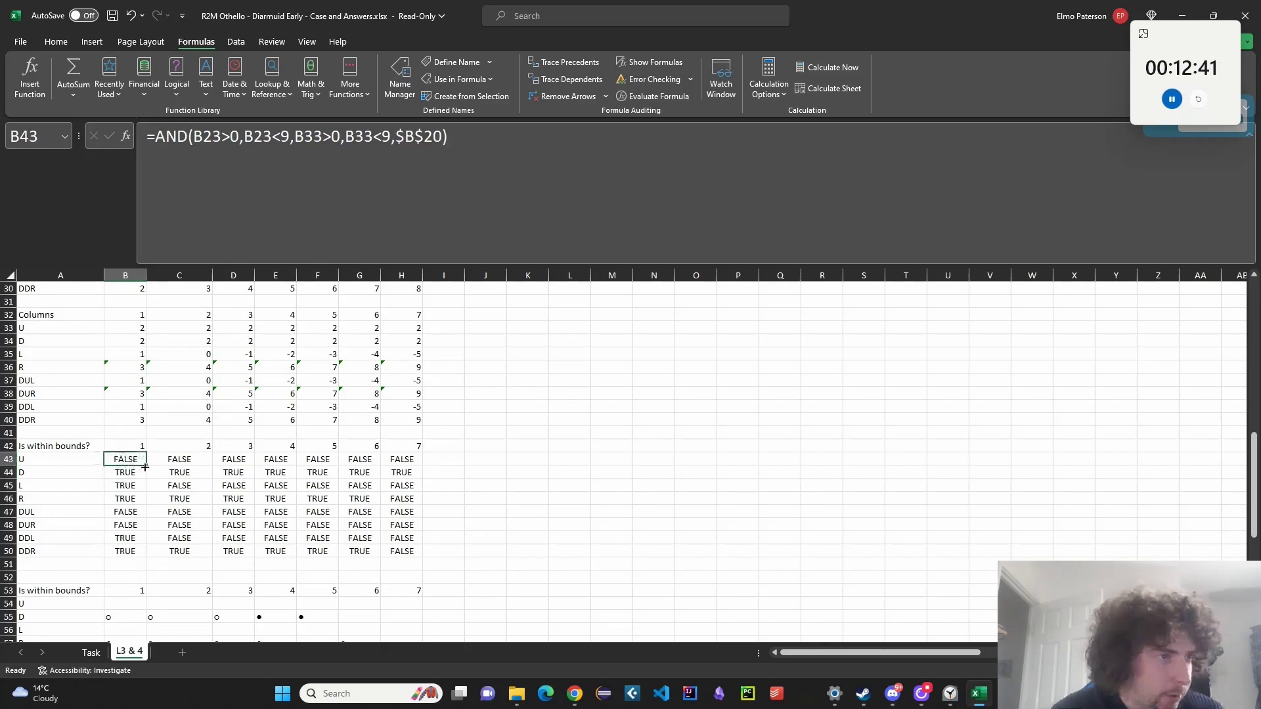
pyautogui.moveTo(145, 467); pyautogui.dragTo(407, 559)
# Test the within-bounds grid with Index 3, and set the Index back to 2.
pyautogui.scroll(10, 453, 460)
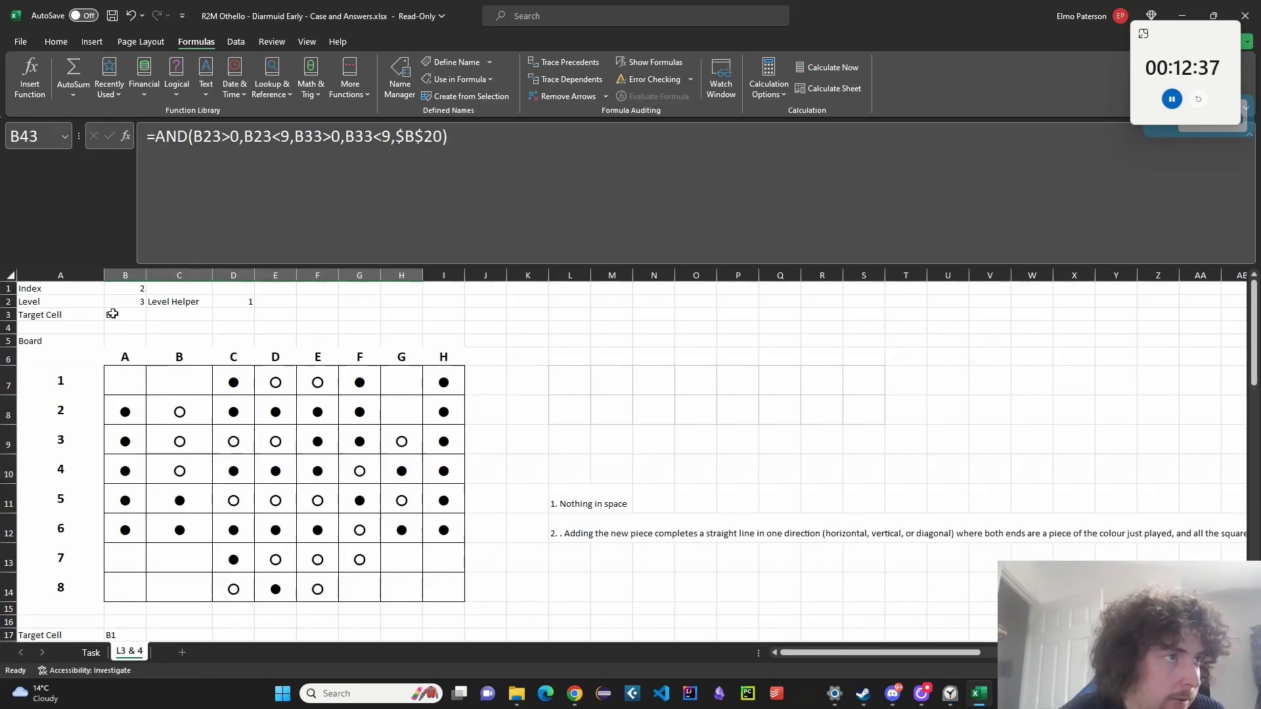
pyautogui.click(120, 292)
pyautogui.write('3')
pyautogui.click(394, 411)
pyautogui.scroll(-10, 451, 492)
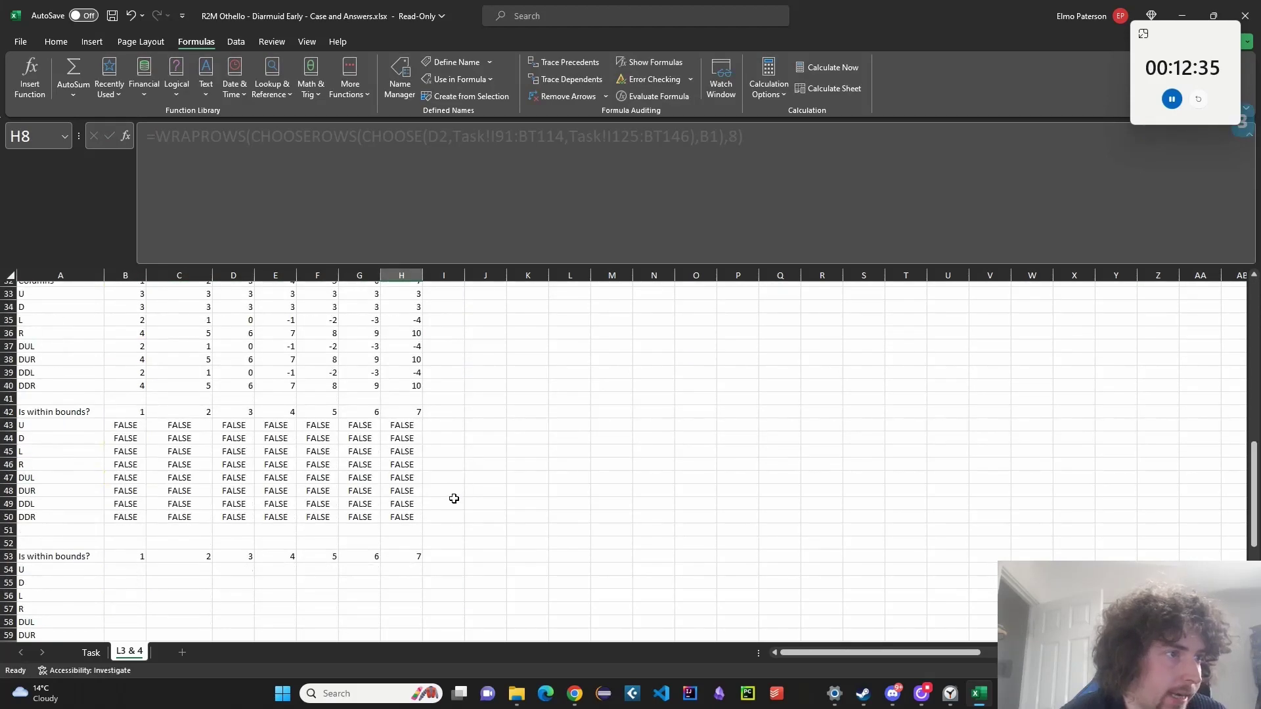
pyautogui.scroll(10, 450, 492)
pyautogui.click(401, 441)
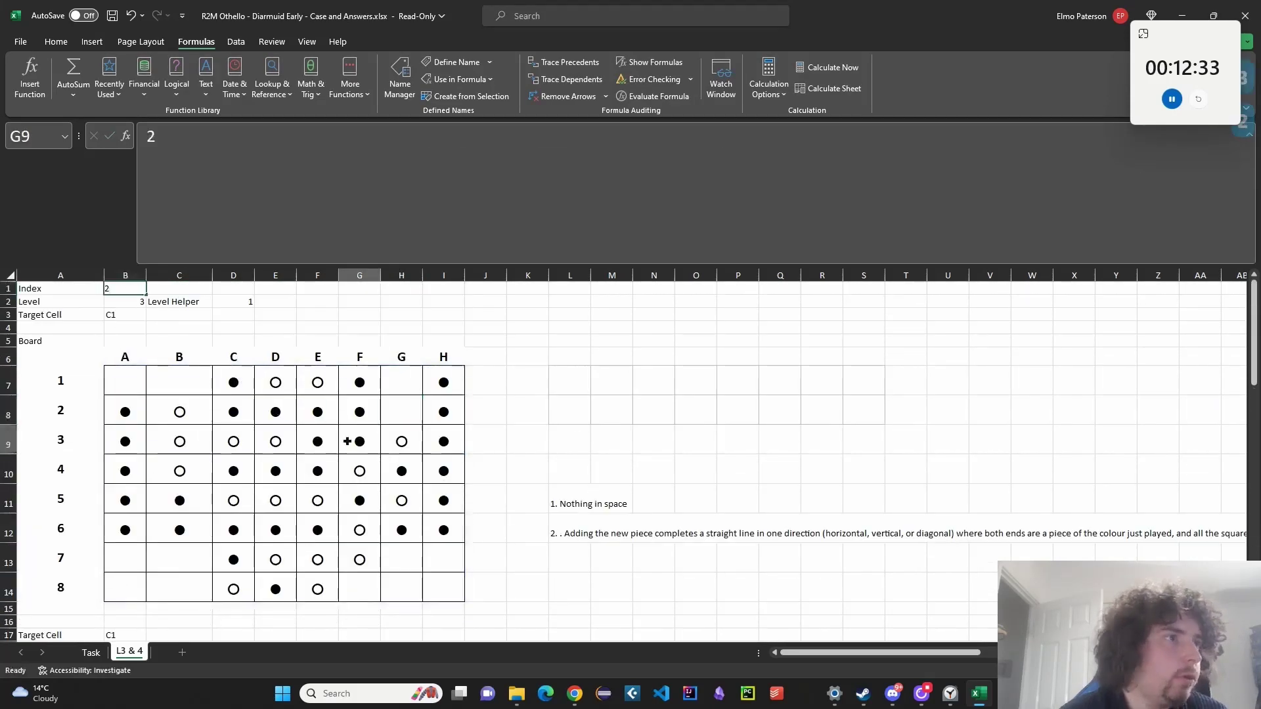
# Copy the "Is not blank" heading and direction labels A73:A81 to A83.
pyautogui.scroll(-20, 394, 493)
pyautogui.scroll(-4, 385, 497)
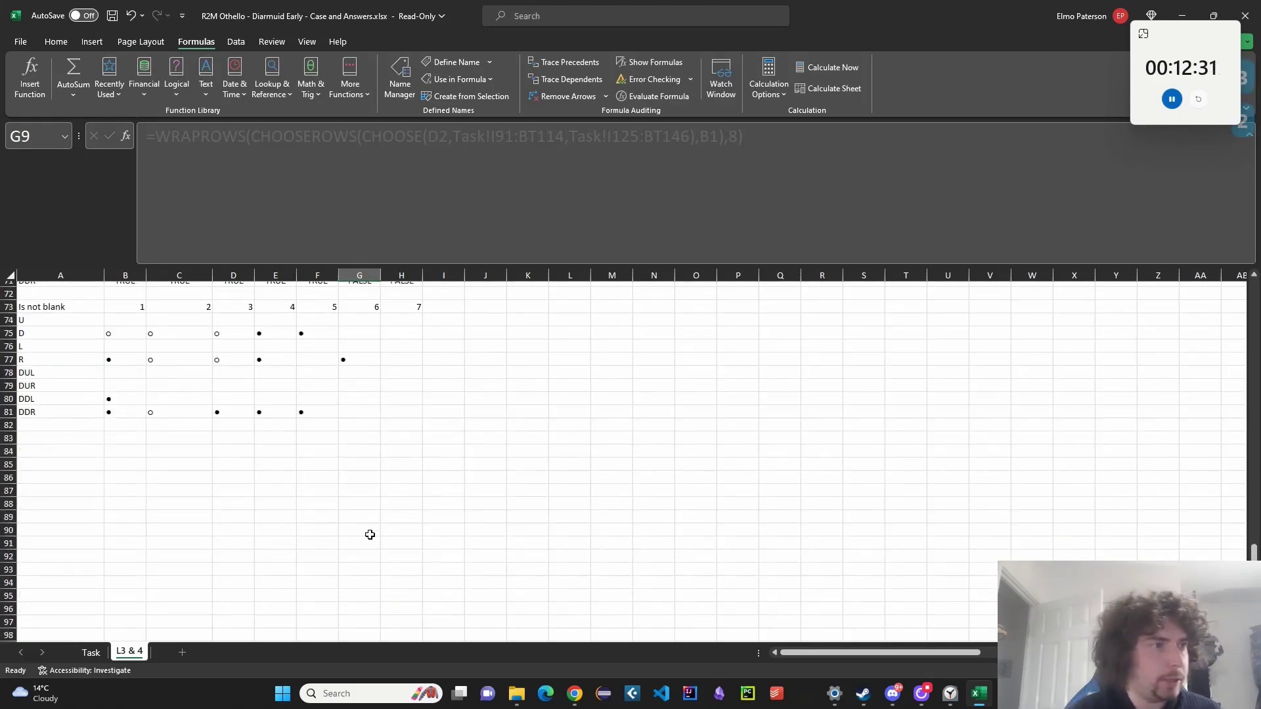
pyautogui.scroll(2, 368, 532)
pyautogui.moveTo(58, 386); pyautogui.dragTo(66, 490)
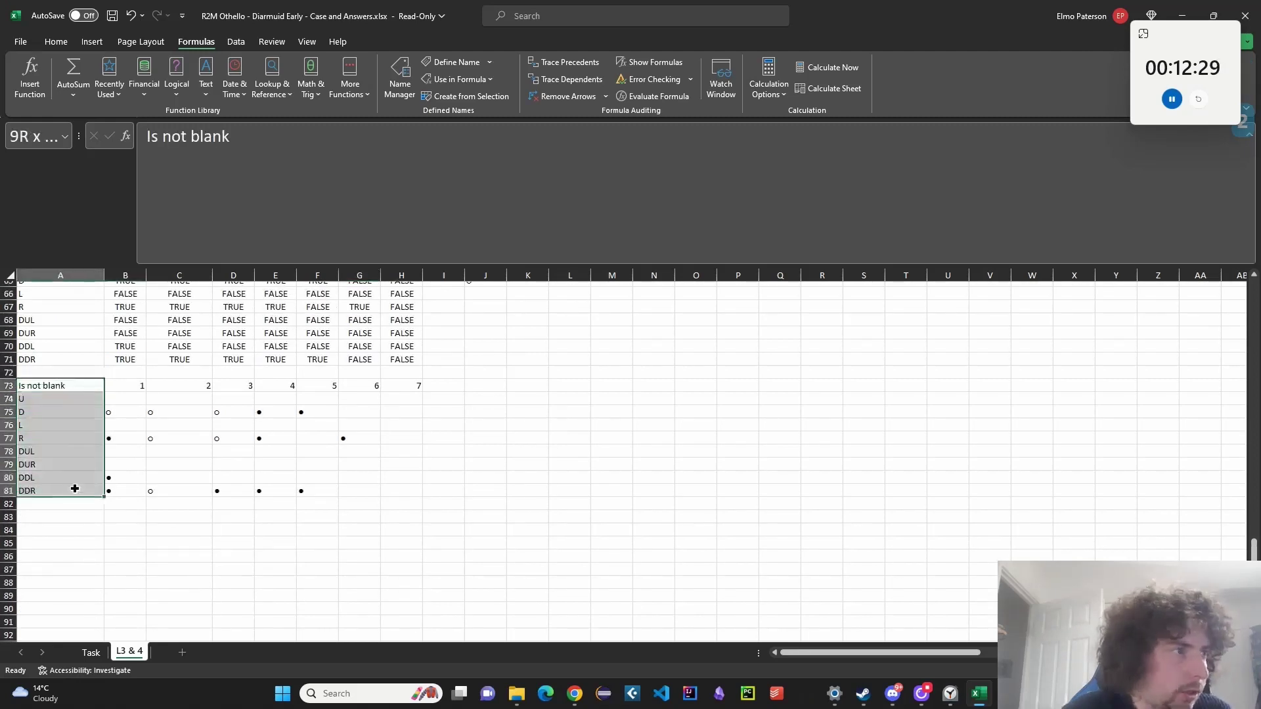
pyautogui.hotkey('ctrl', 'c')
pyautogui.click(81, 518)
pyautogui.hotkey('ctrl', 'v')
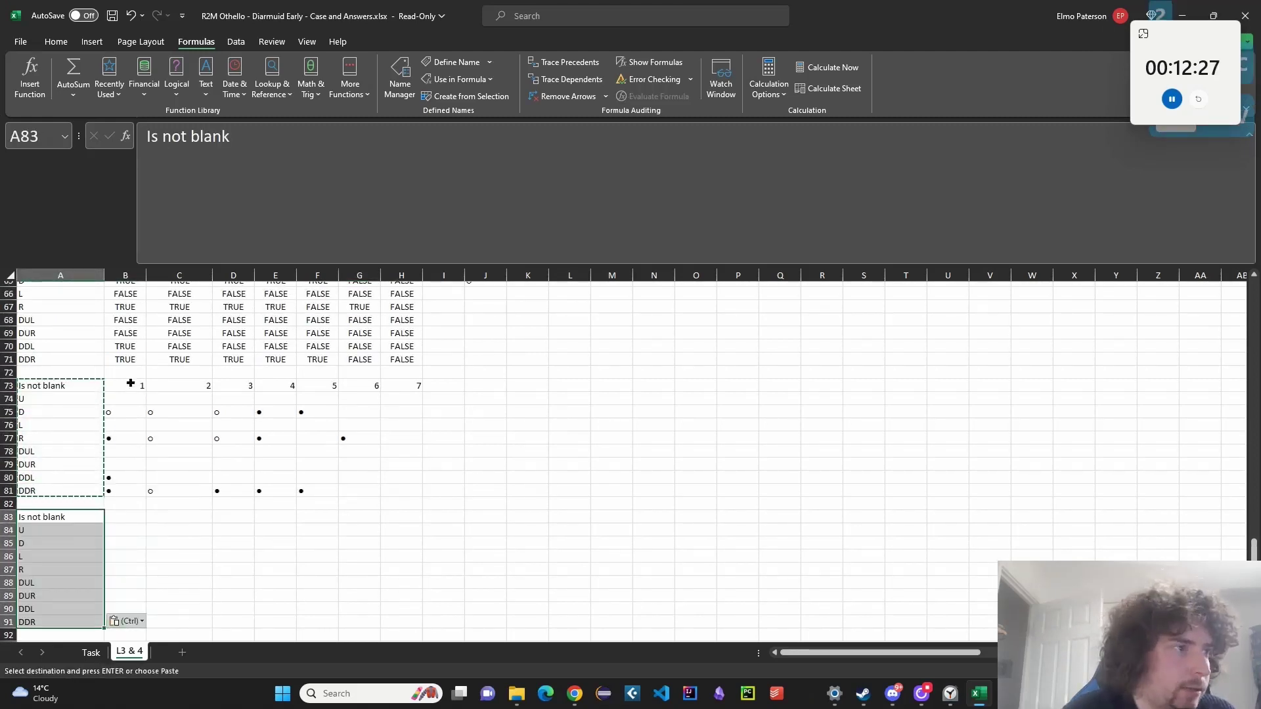
# Try copying the number sequence from B73 to B83 as headings for the new block, and clear it again.
pyautogui.click(128, 386)
pyautogui.hotkey('ctrl', 'c')
pyautogui.click(128, 517)
pyautogui.hotkey('ctrl', 'v')
pyautogui.click(308, 581)
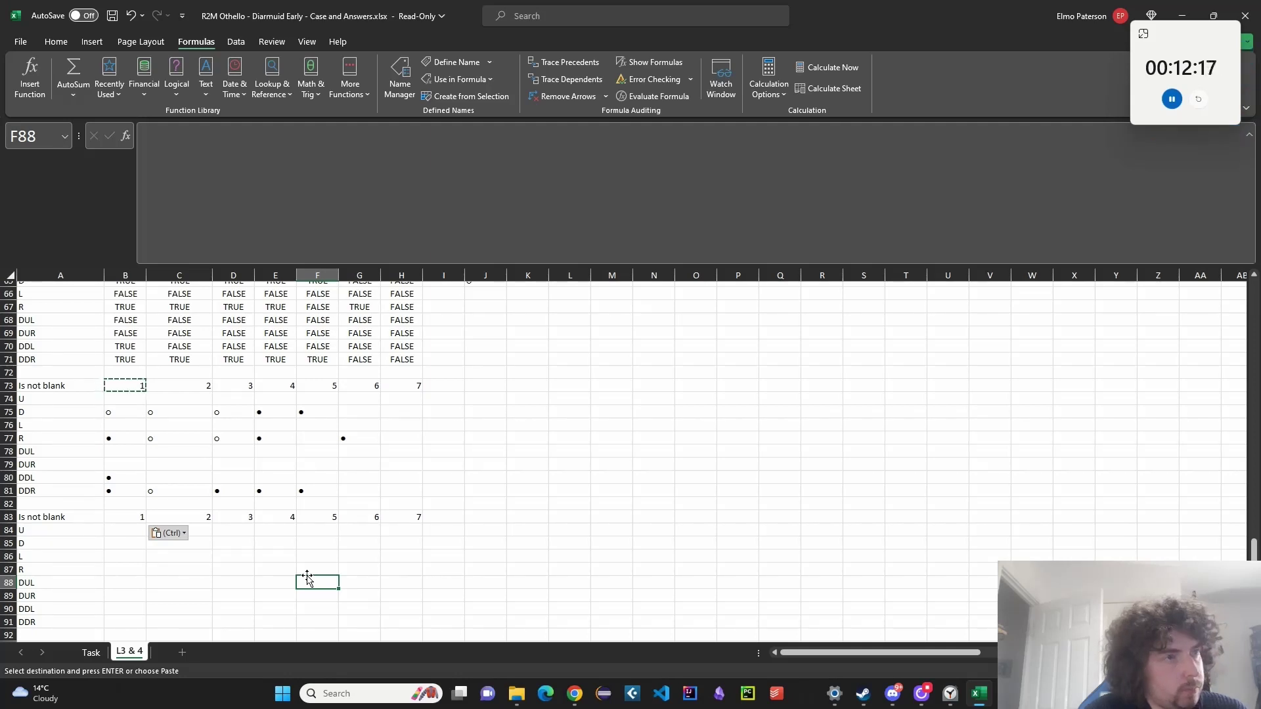
pyautogui.click(316, 519)
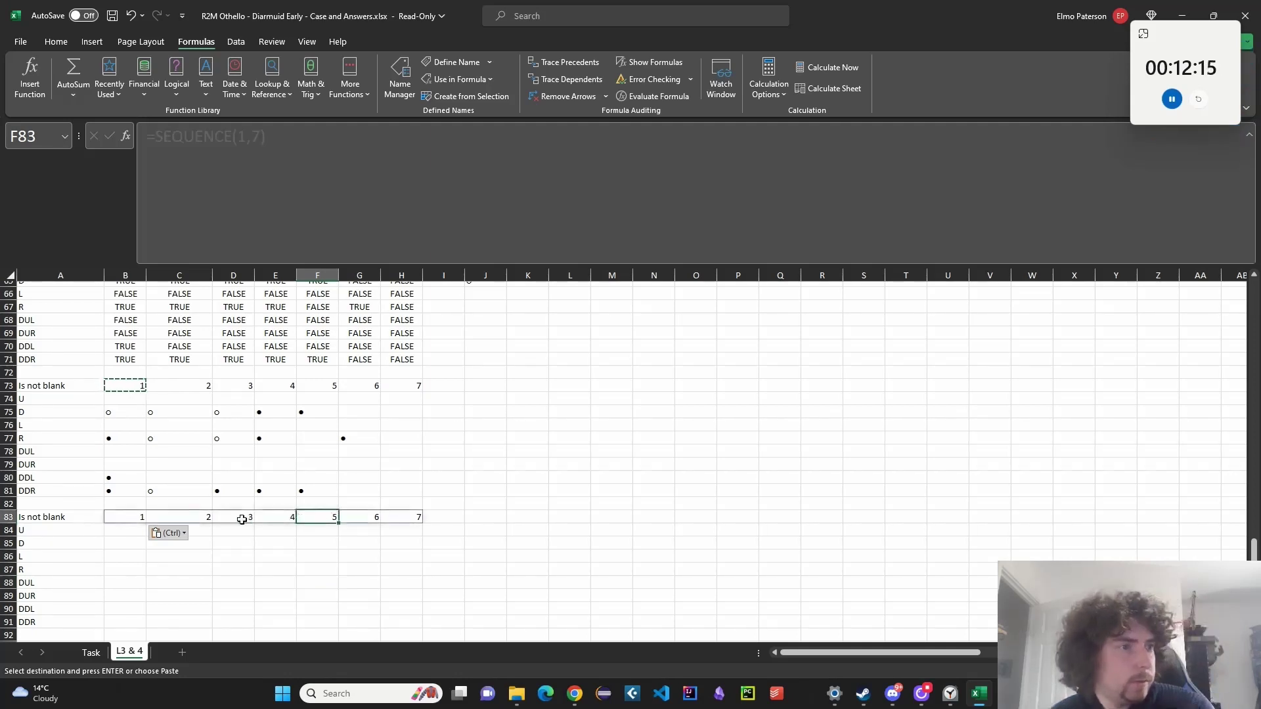
pyautogui.click(136, 515)
pyautogui.press('Delete')
# Retitle A83 as "Has whites?" and enter =COUNTIF(B74:H74,_White) in B84 for the U direction.
pyautogui.click(66, 518)
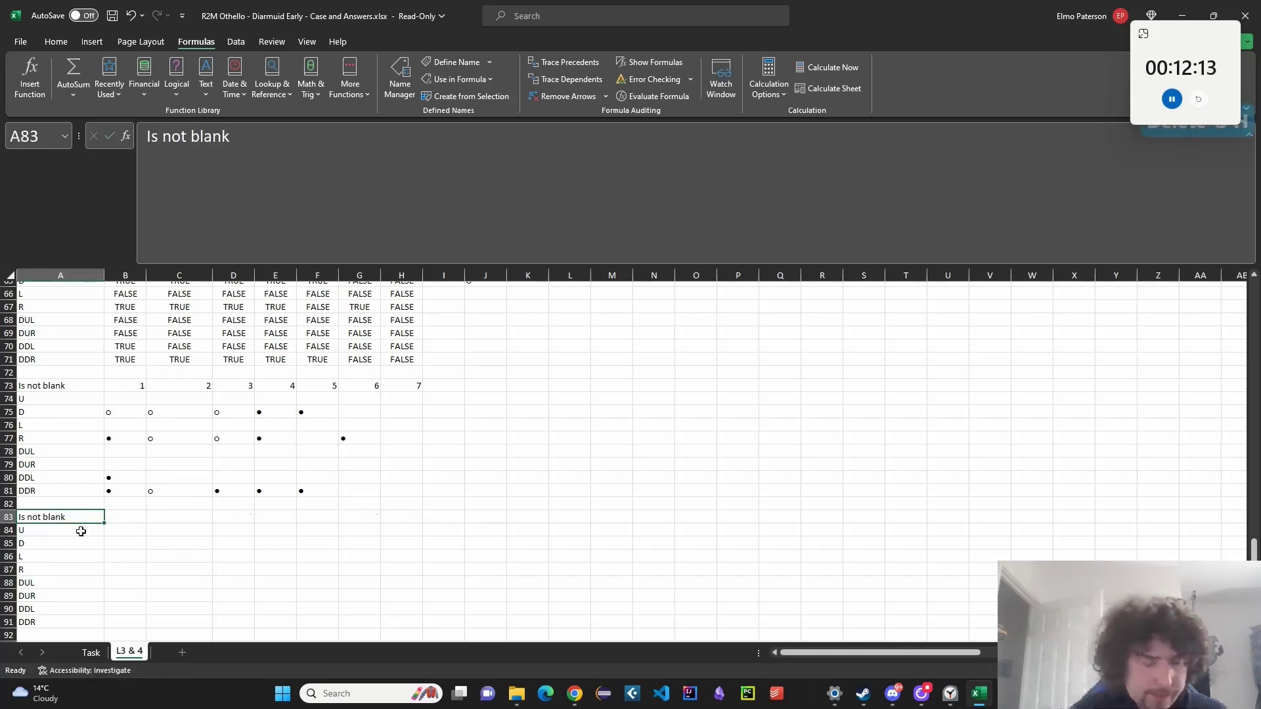
pyautogui.write('GhHas whites?')
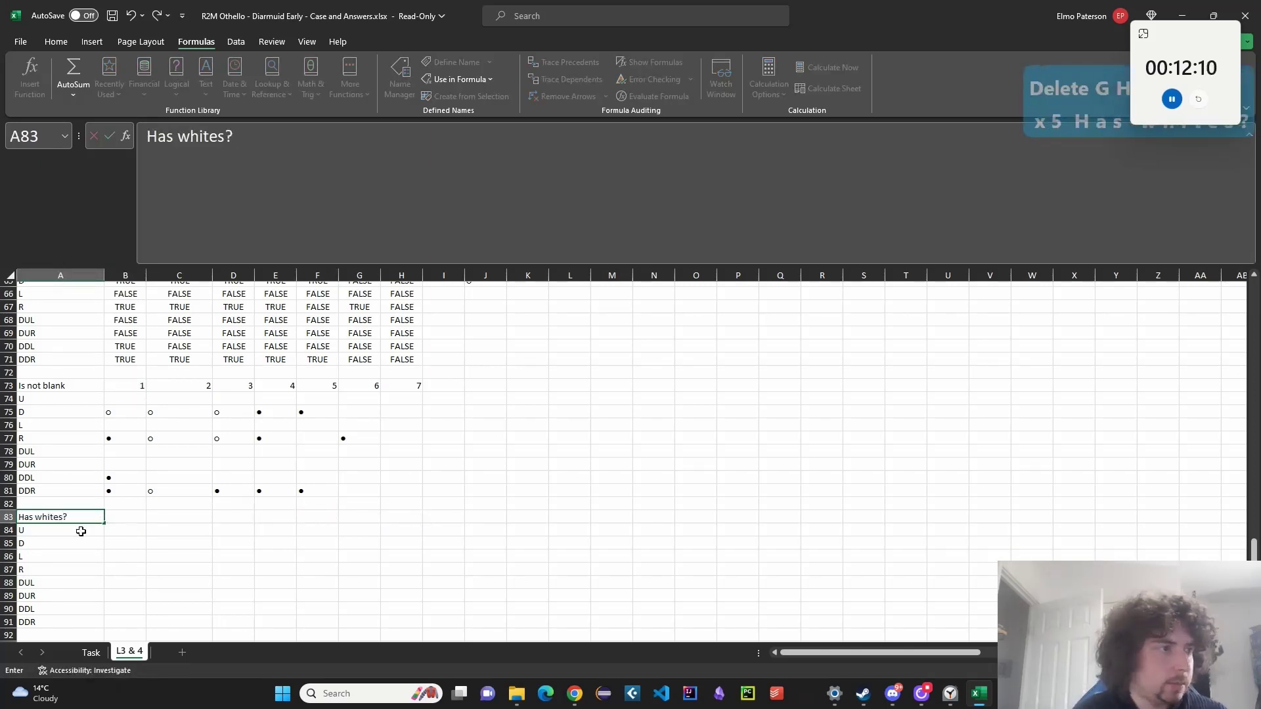
pyautogui.click(129, 528)
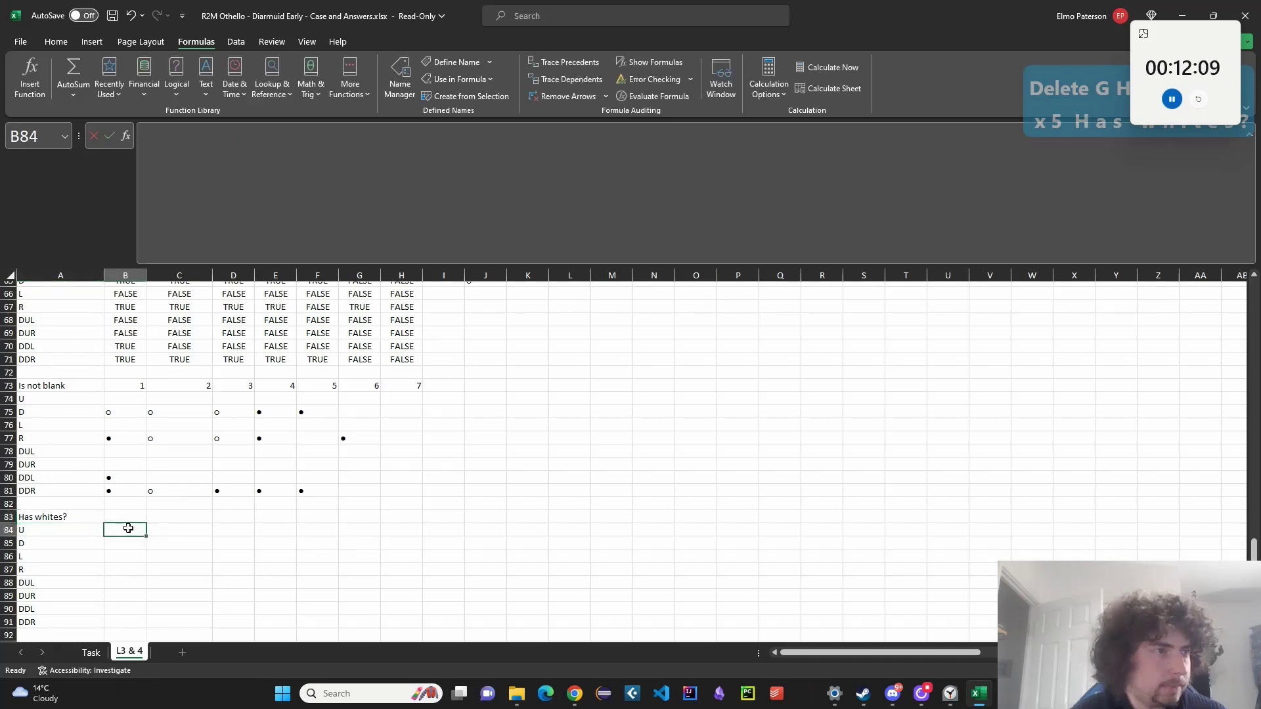
pyautogui.write('=COUNTIF(')
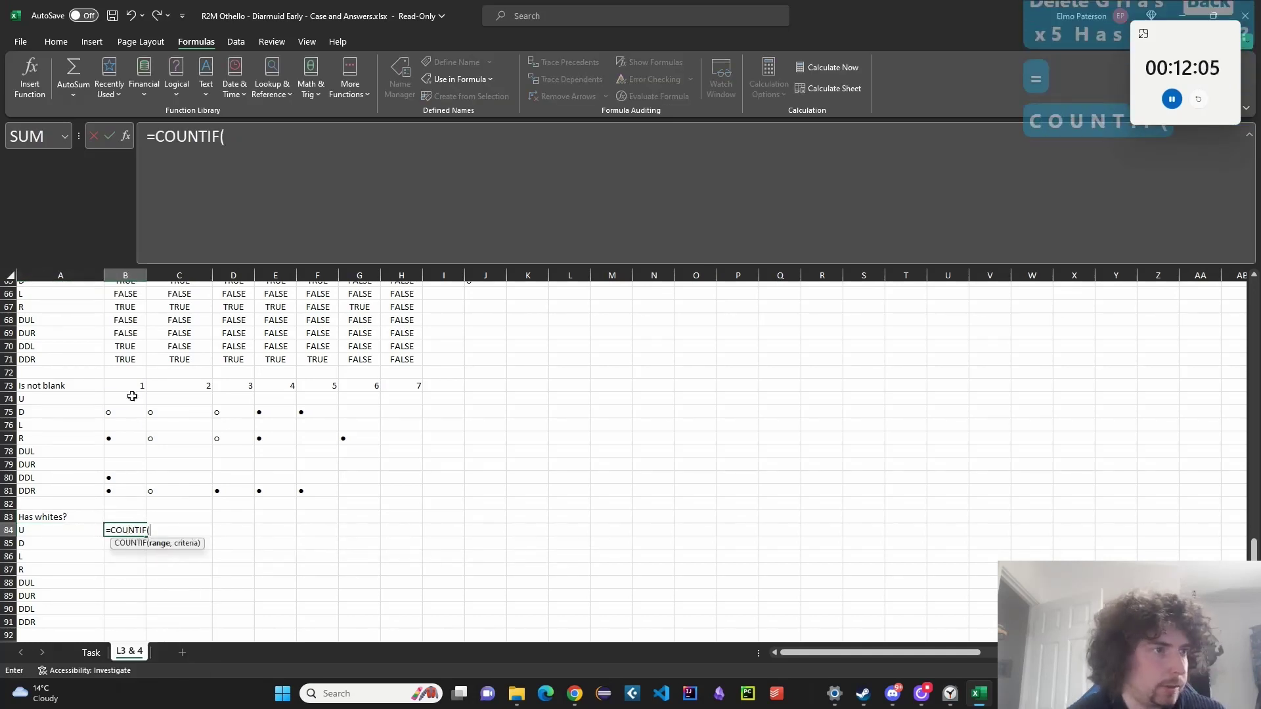
pyautogui.moveTo(132, 397); pyautogui.dragTo(403, 396)
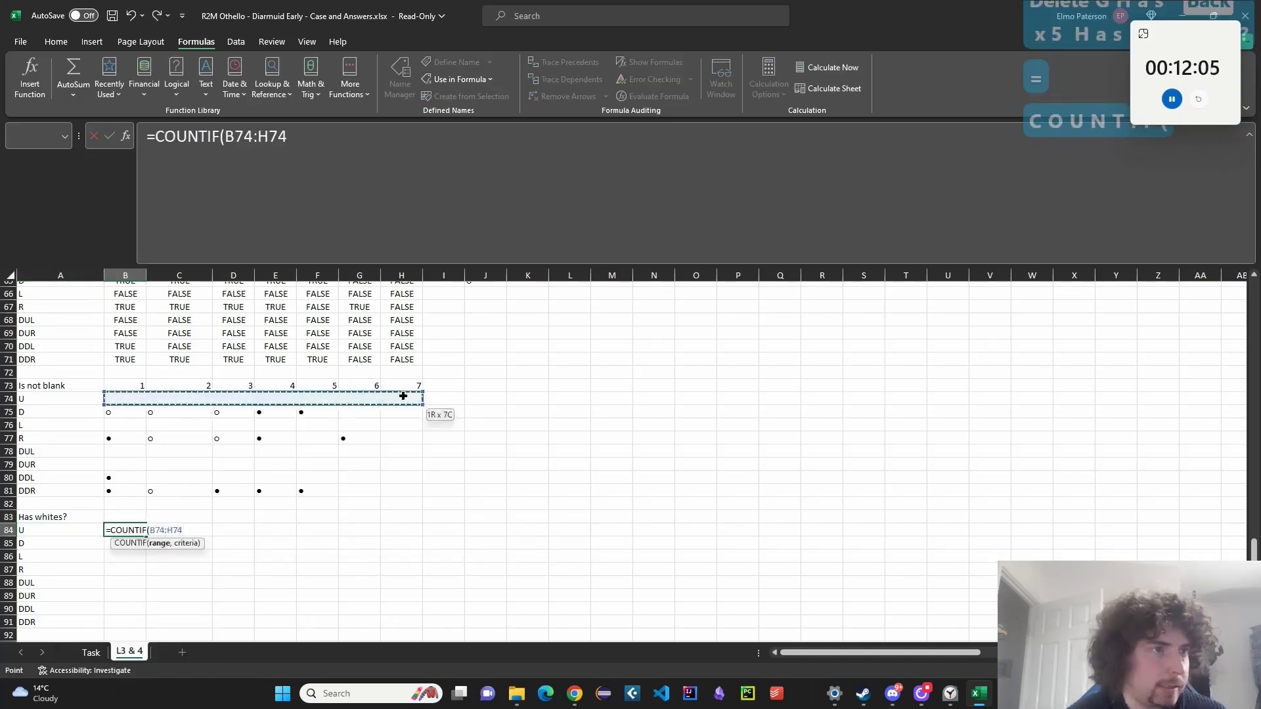
pyautogui.write(',_')
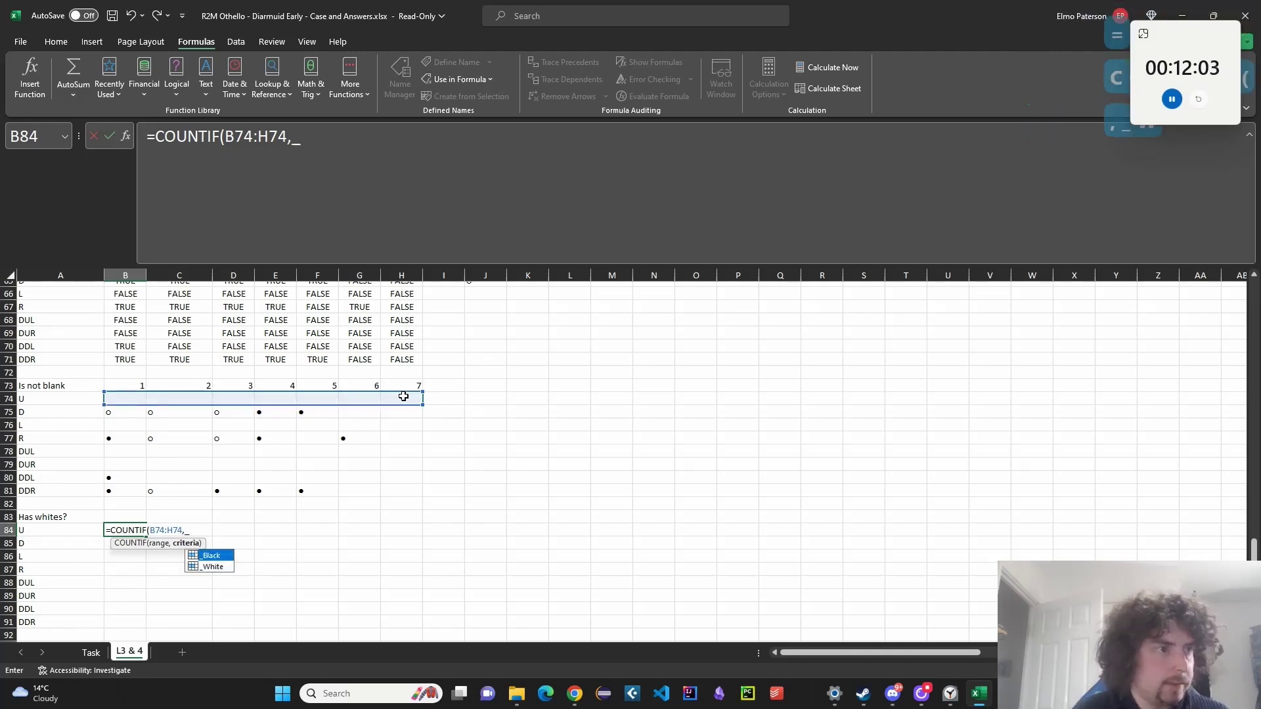
pyautogui.write('W')
pyautogui.press('Tab')
pyautogui.press('Return')
pyautogui.press('Up')
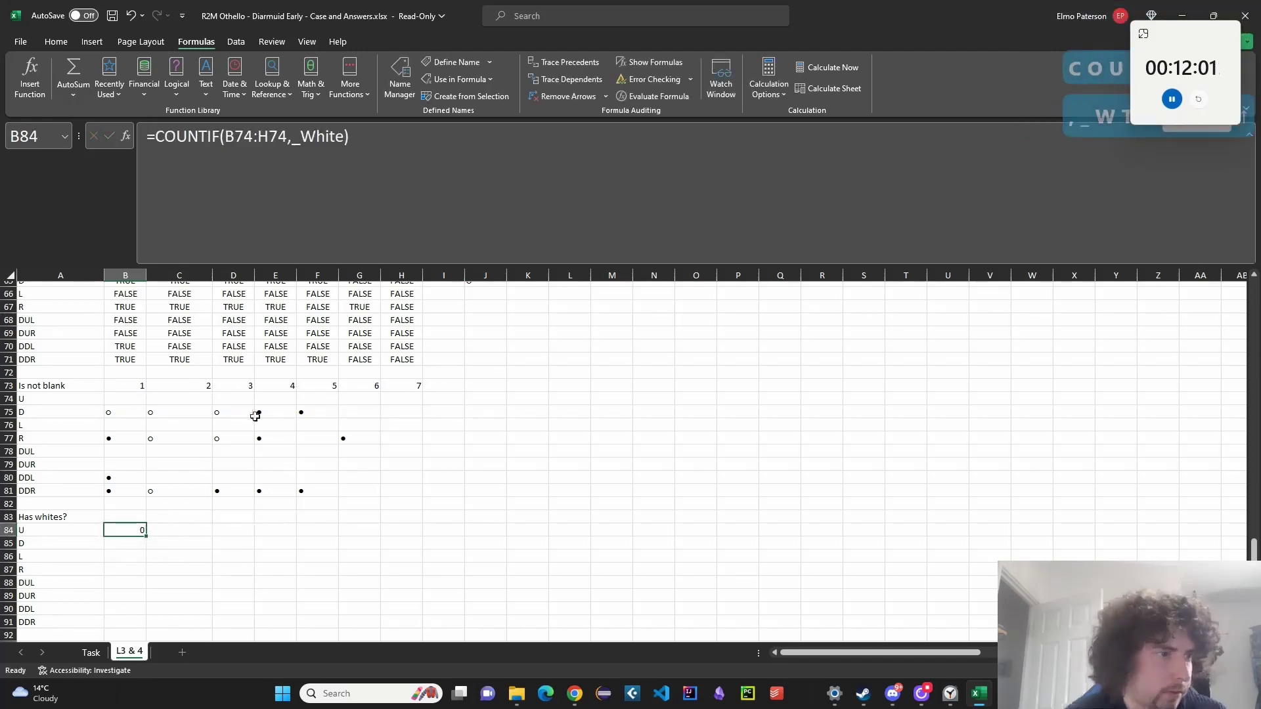
# Append >0 to the B84 formula and fill it down to B91 for all directions.
pyautogui.click(416, 217)
pyautogui.write('>0')
pyautogui.press('Return')
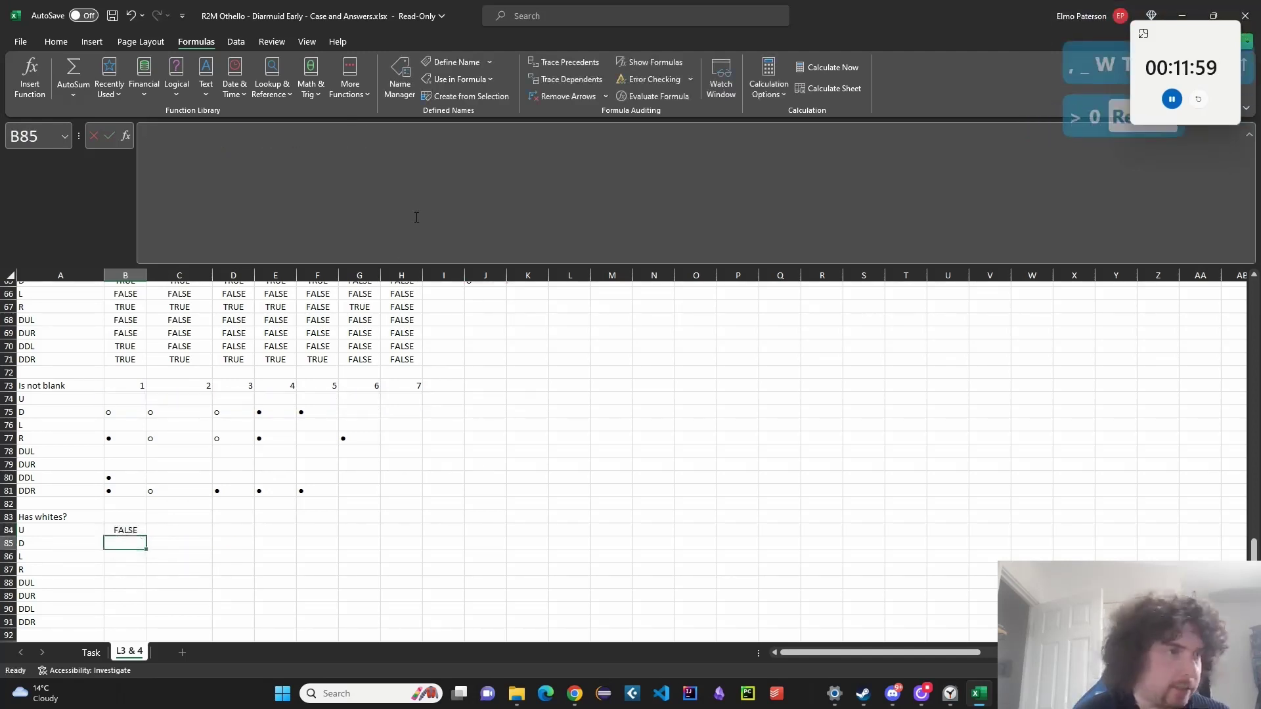
pyautogui.click(129, 531)
pyautogui.moveTo(146, 537); pyautogui.dragTo(147, 624)
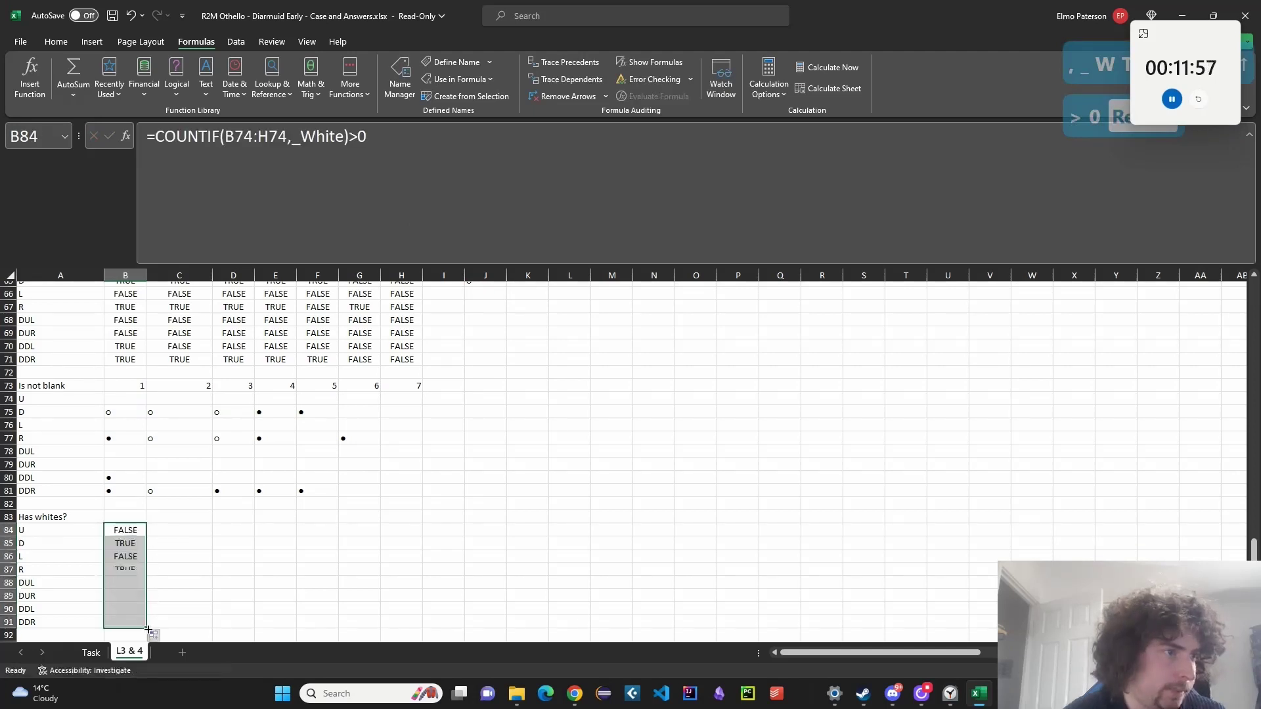
# Enter the heading "With Whites" in A93 below the direction checks.
pyautogui.scroll(-1, 331, 596)
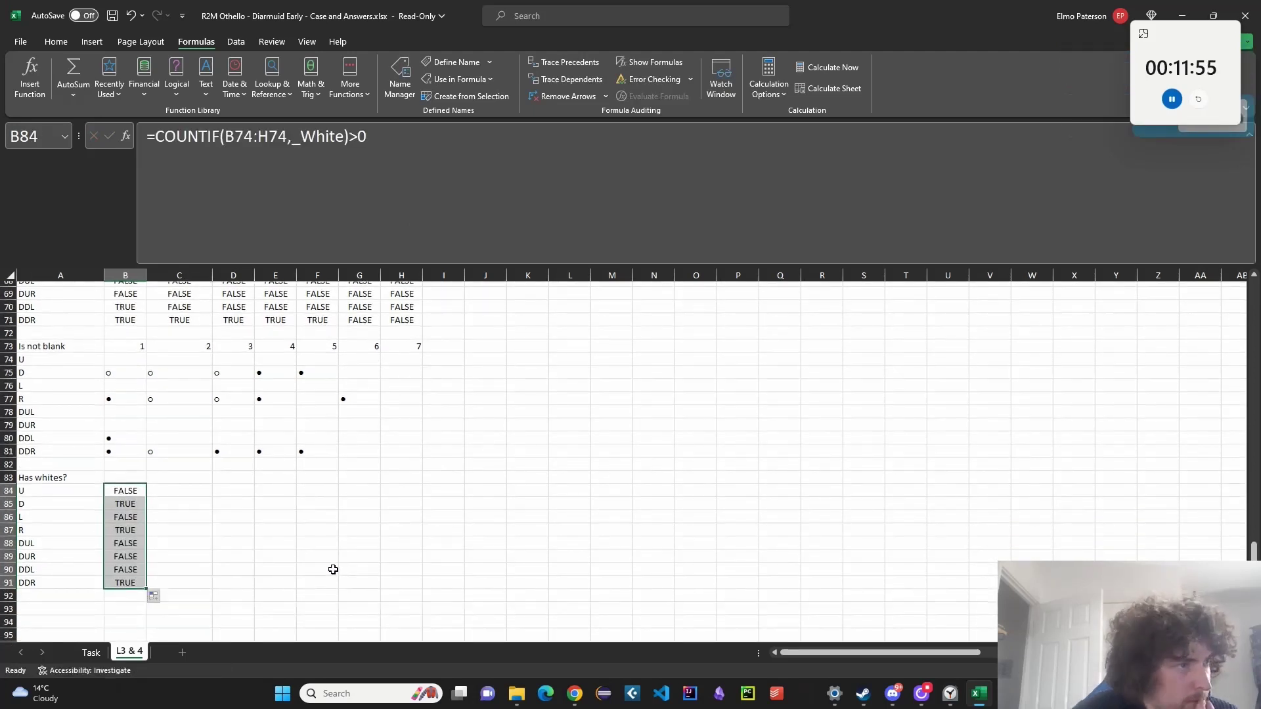
pyautogui.scroll(-1, 62, 545)
pyautogui.click(92, 570)
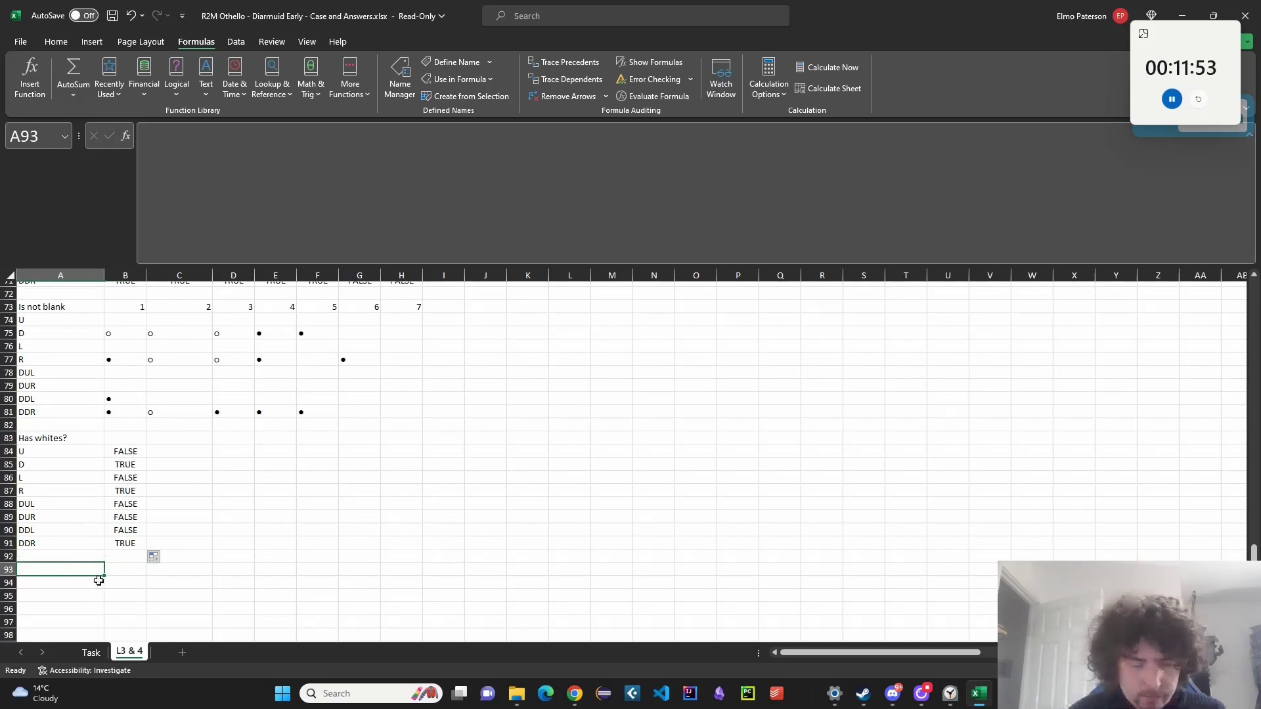
pyautogui.write('With Whitoe')
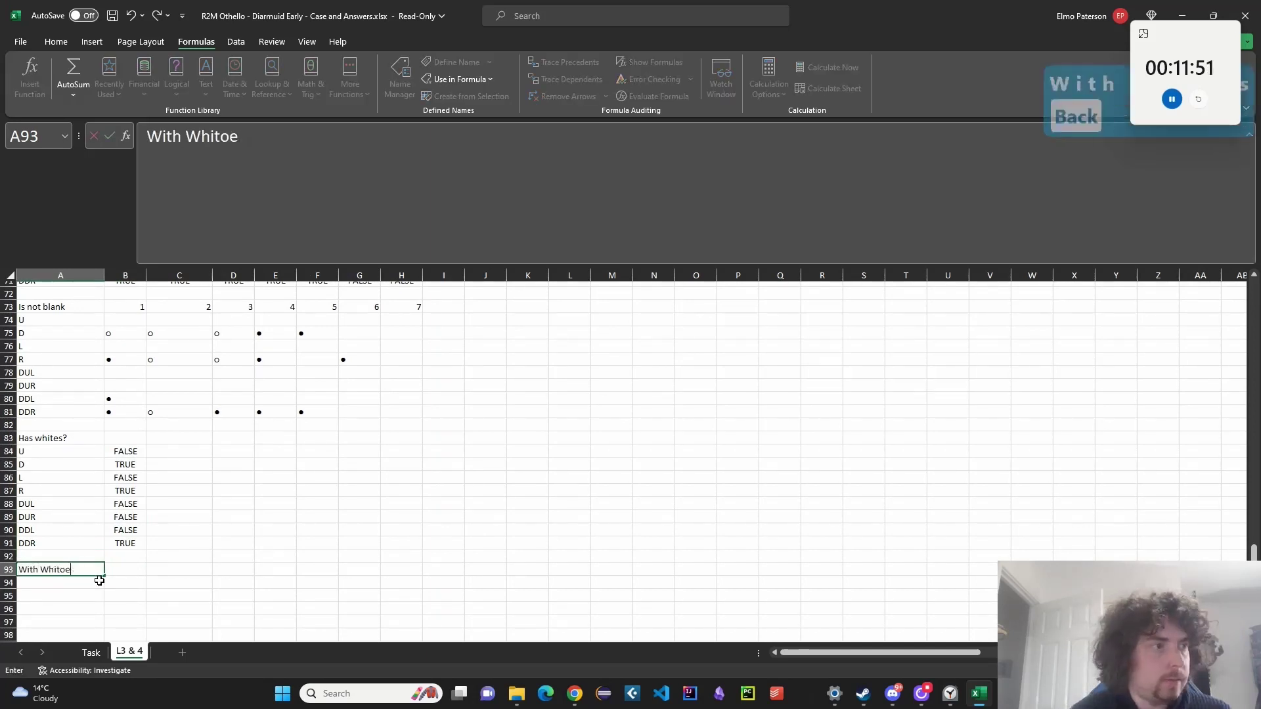
pyautogui.press('BackSpace')
pyautogui.press('BackSpace')
pyautogui.press('BackSpace')
pyautogui.write('tes')
pyautogui.press('Return')
# Examine the "Is not blank" formula in B64 and the range it refers to, leaving it as it is.
pyautogui.scroll(4, 132, 585)
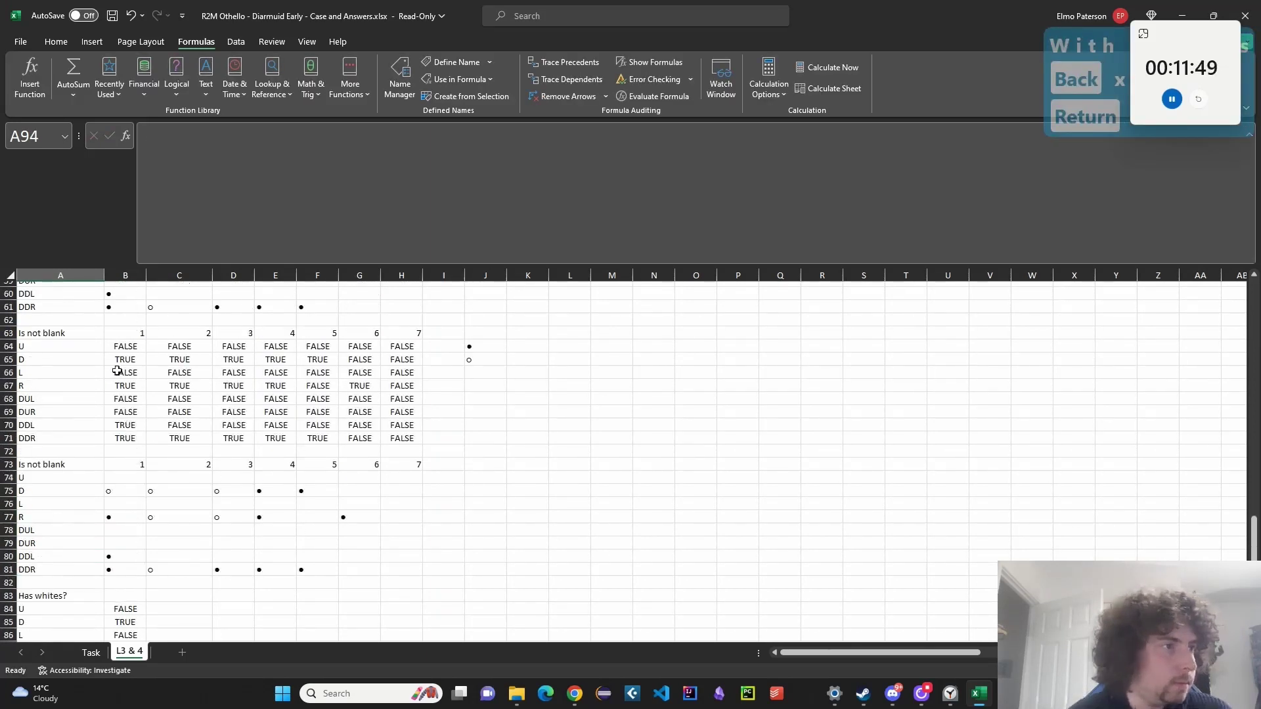
pyautogui.click(124, 346)
pyautogui.scroll(2, 197, 316)
pyautogui.click(250, 171)
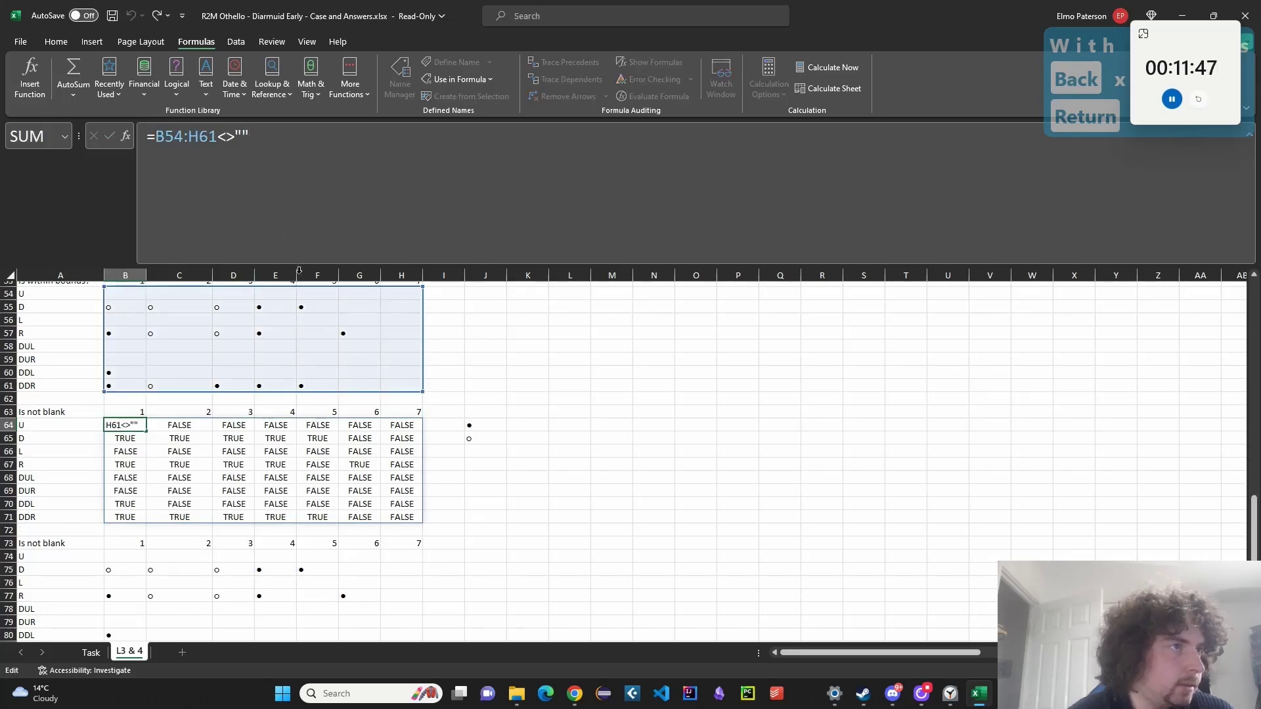
pyautogui.scroll(2, 308, 309)
pyautogui.scroll(-1, 355, 368)
pyautogui.press('Escape')
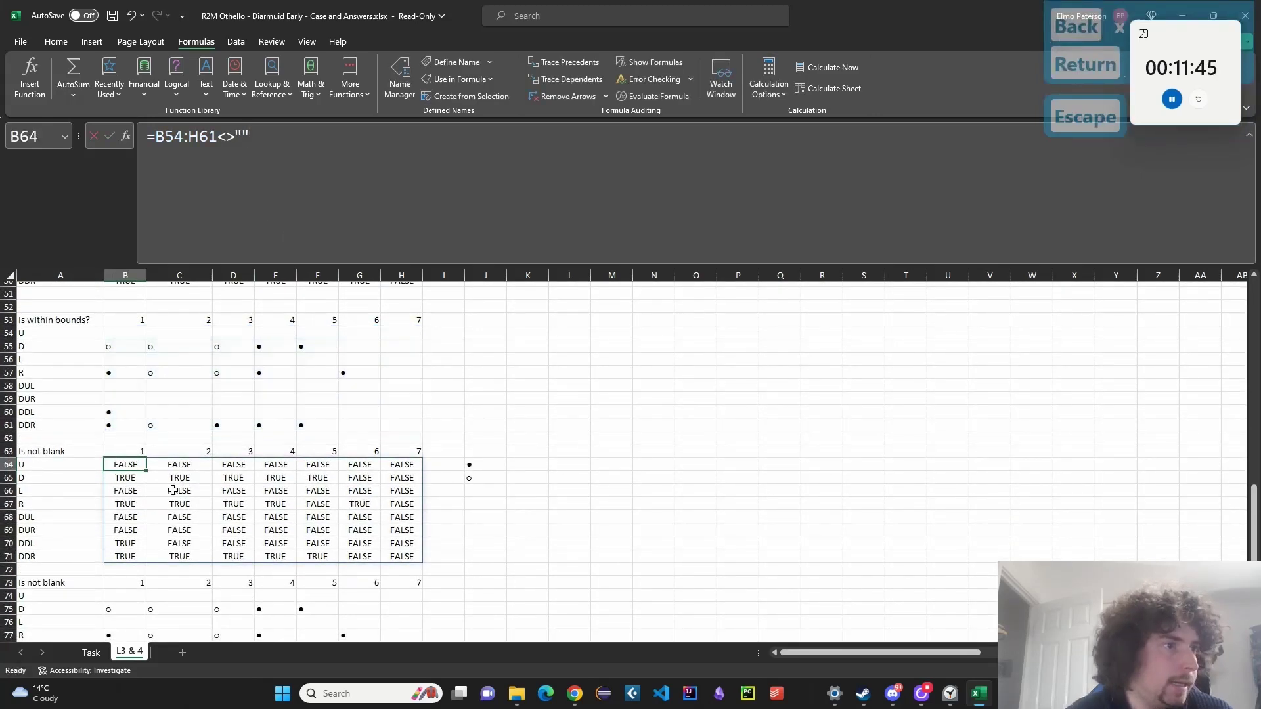
pyautogui.scroll(-6, 173, 490)
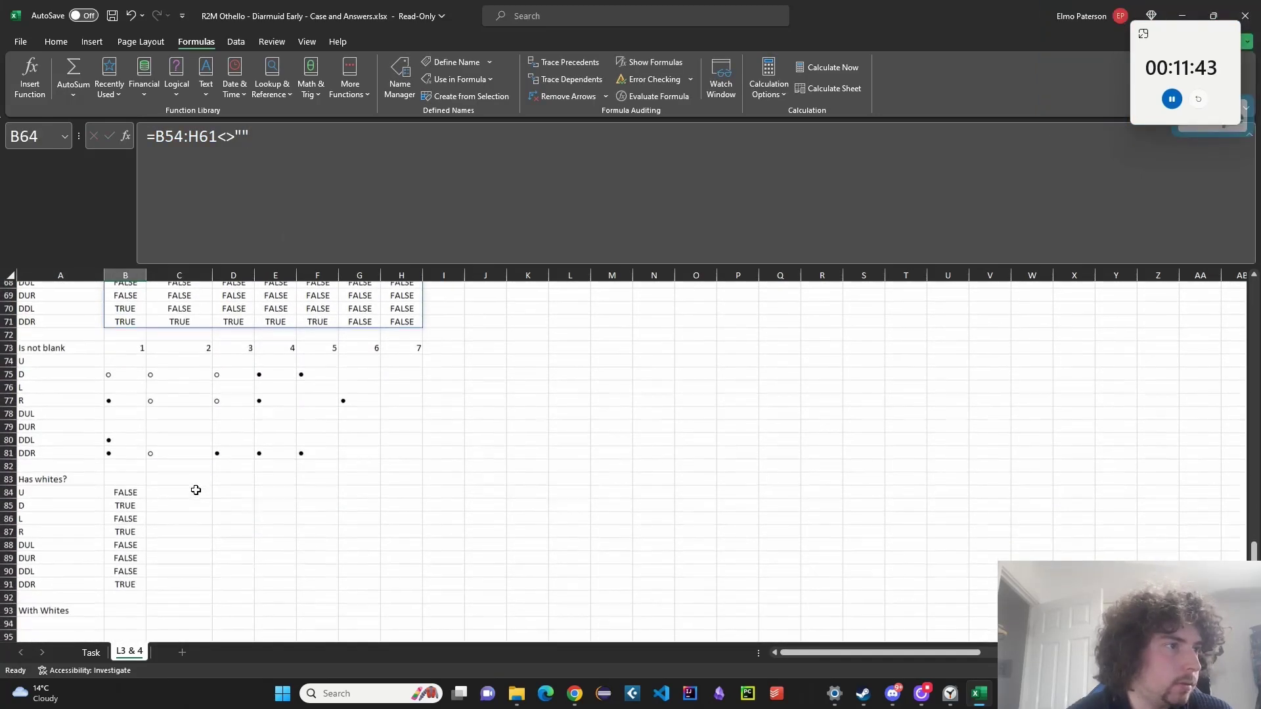
pyautogui.scroll(4, 196, 490)
pyautogui.scroll(-5, 201, 495)
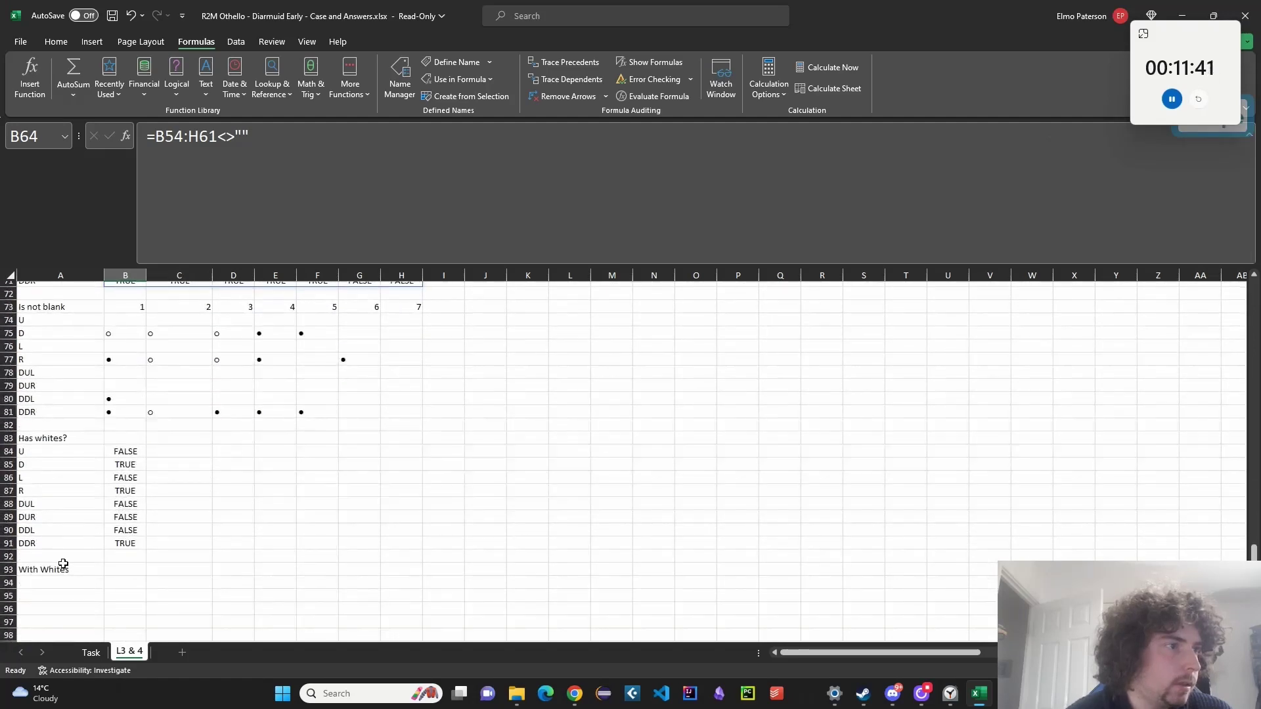
# Retitle the new heading "Starts with Black?", move it to C83, and copy the direction labels to C84:C91.
pyautogui.click(79, 569)
pyautogui.write('W')
pyautogui.press('BackSpace')
pyautogui.press('BackSpace')
pyautogui.write('Starts wit')
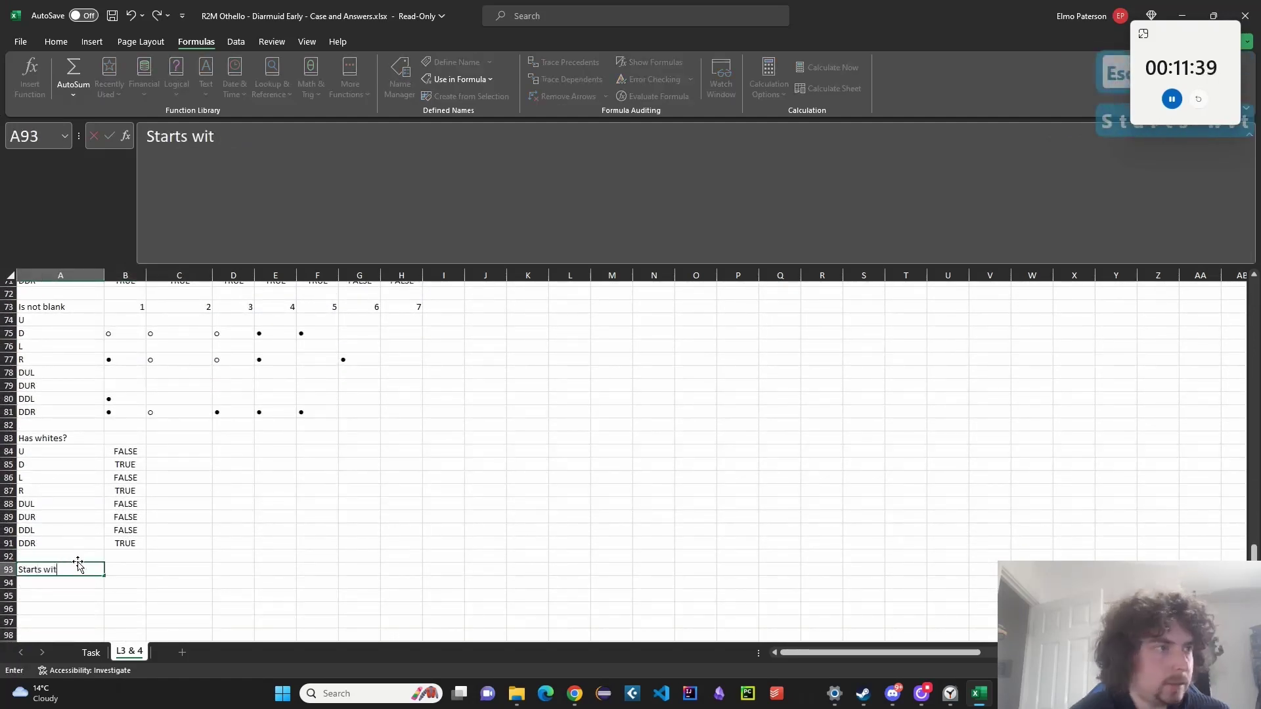
pyautogui.write('h Black?')
pyautogui.press('Tab')
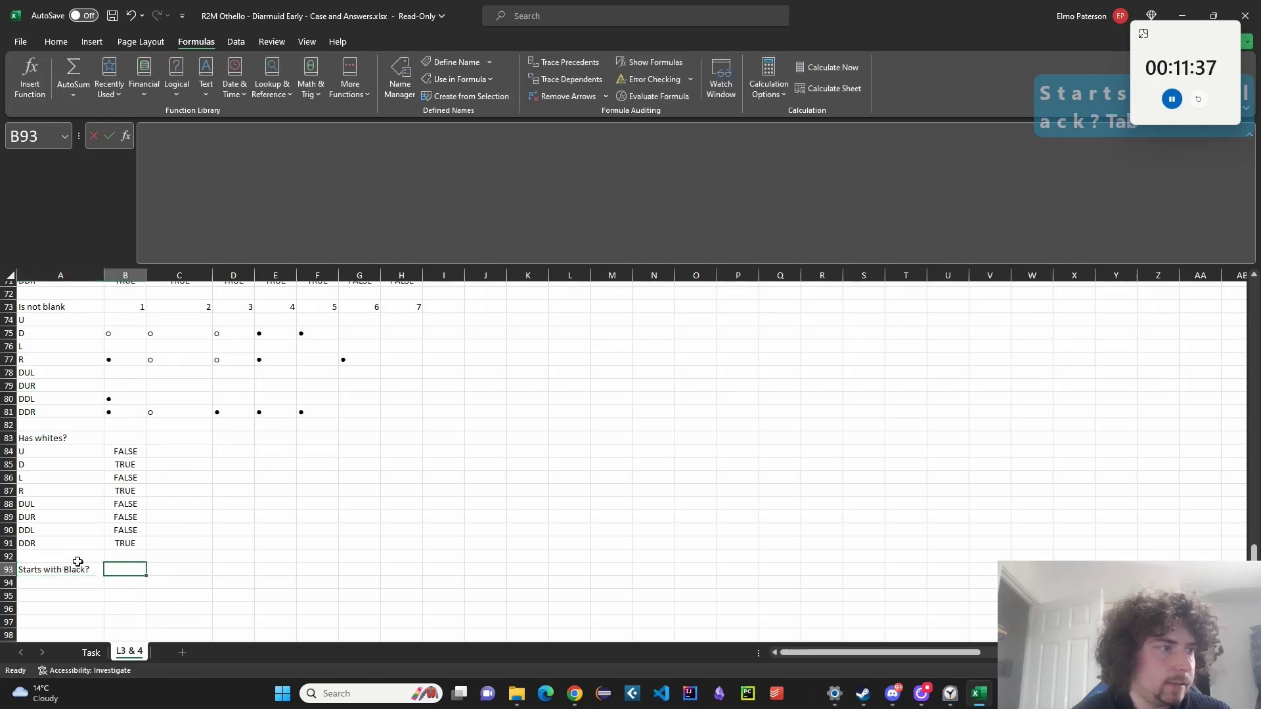
pyautogui.moveTo(56, 452); pyautogui.dragTo(189, 436)
pyautogui.click(53, 569)
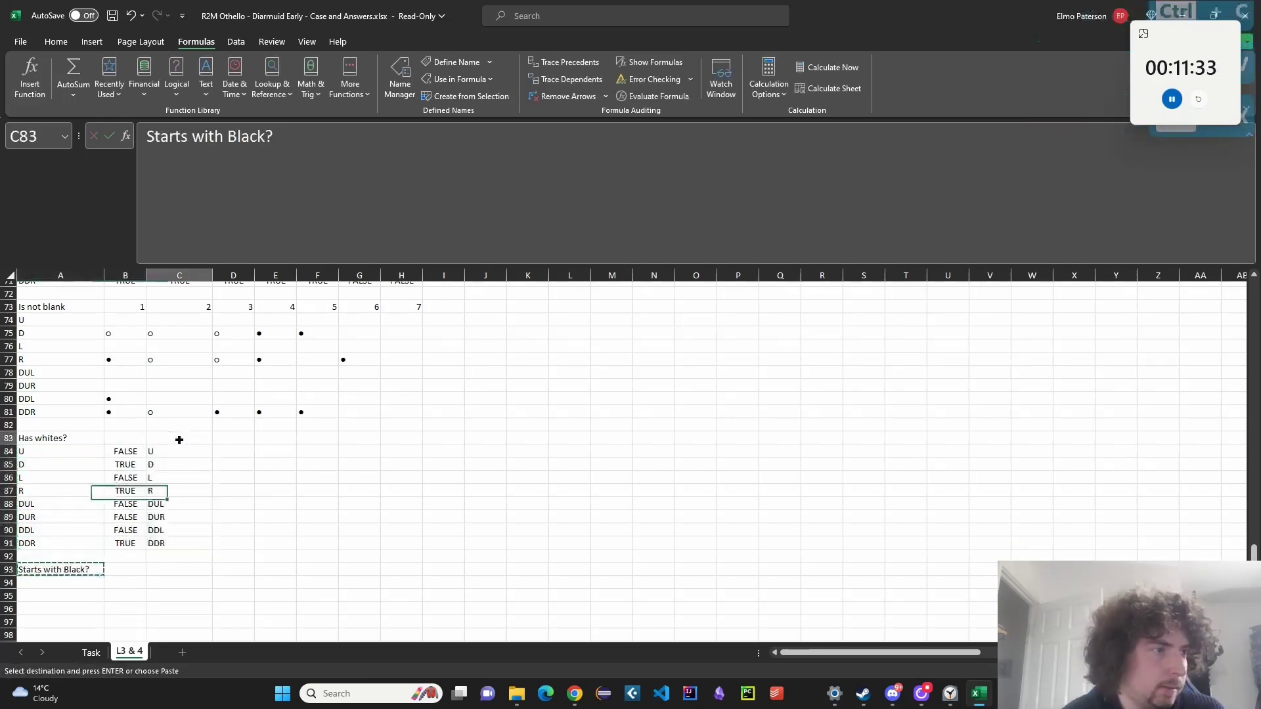
# Enter =B74:B81=_Black in D84 to check whether each direction starts with a black piece.
pyautogui.click(237, 450)
pyautogui.write('=')
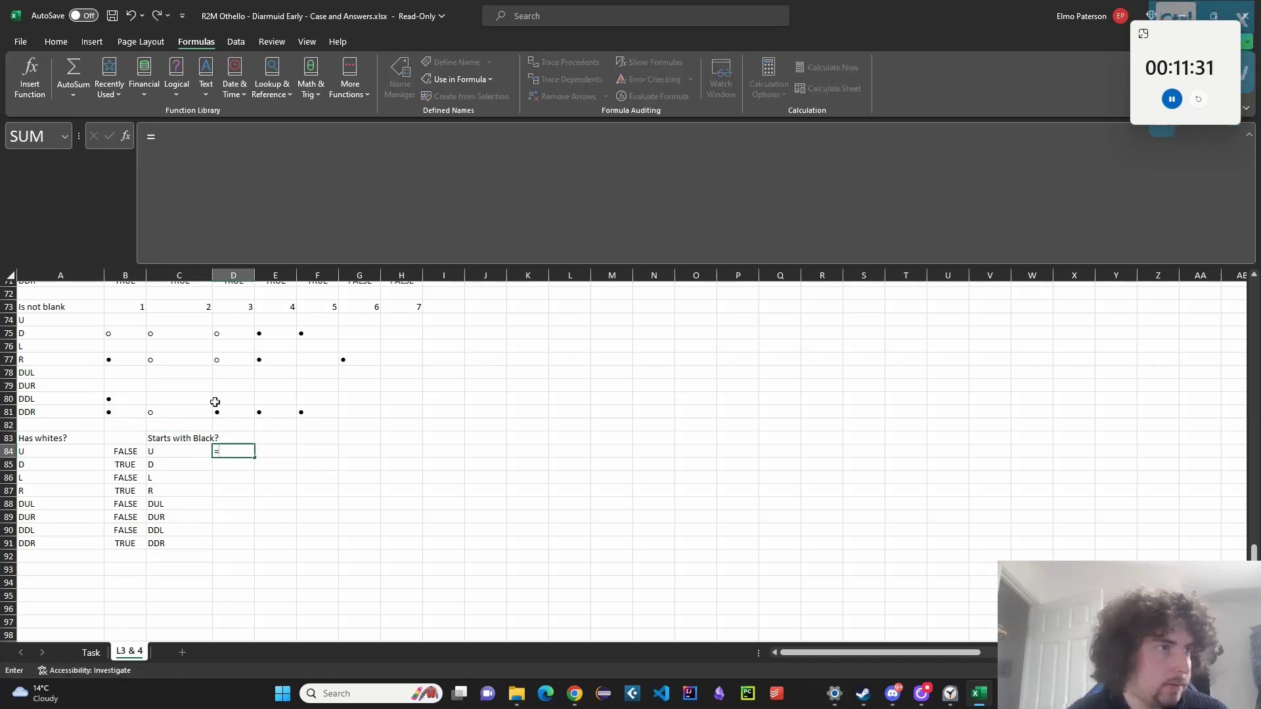
pyautogui.moveTo(114, 317); pyautogui.dragTo(141, 421)
pyautogui.write('=_Black')
pyautogui.press('Return')
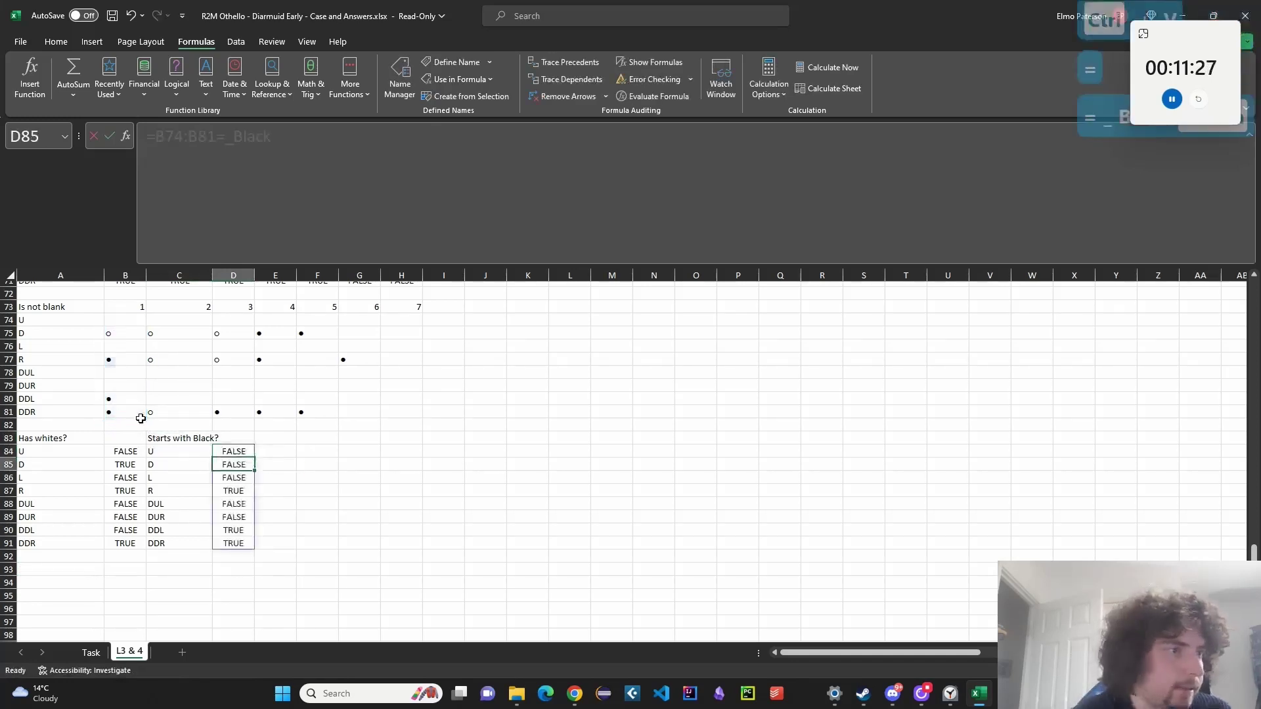
# Enter the heading "Comb" in E83.
pyautogui.click(272, 437)
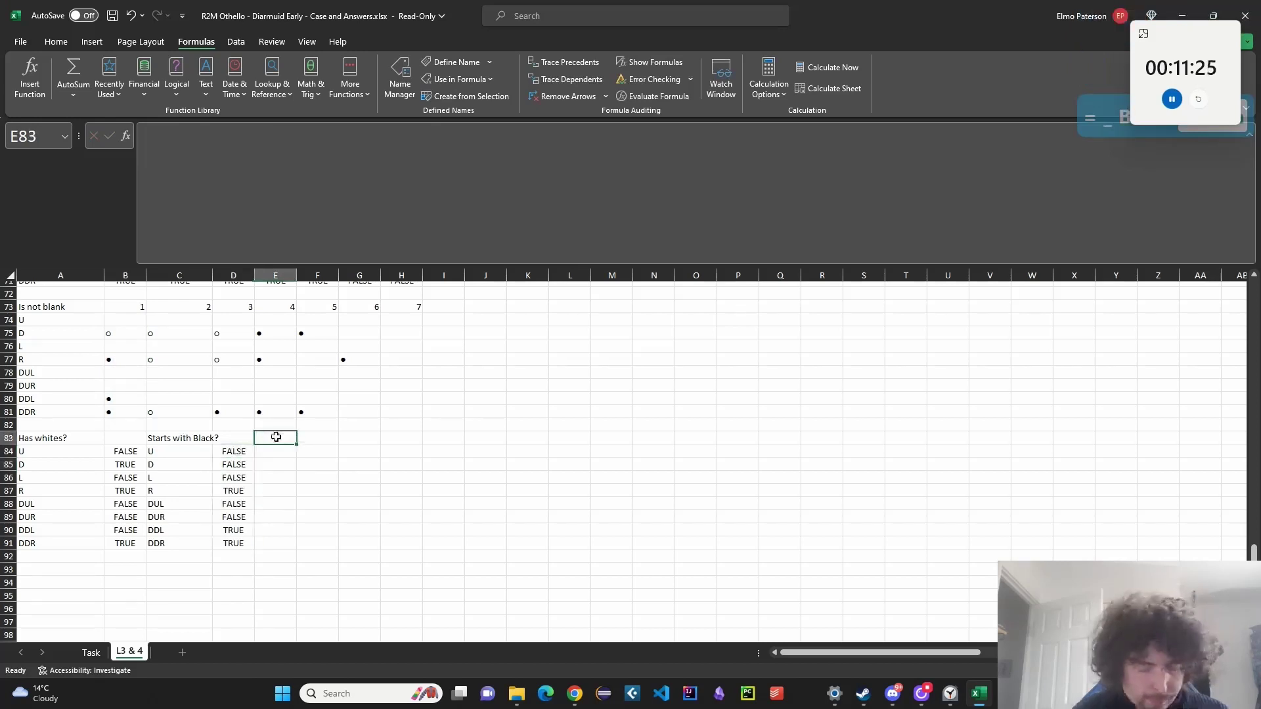
pyautogui.write('Comb')
pyautogui.press('Return')
# Move the _Black check formula from D84 to C84, replacing the direction label there.
pyautogui.click(245, 449)
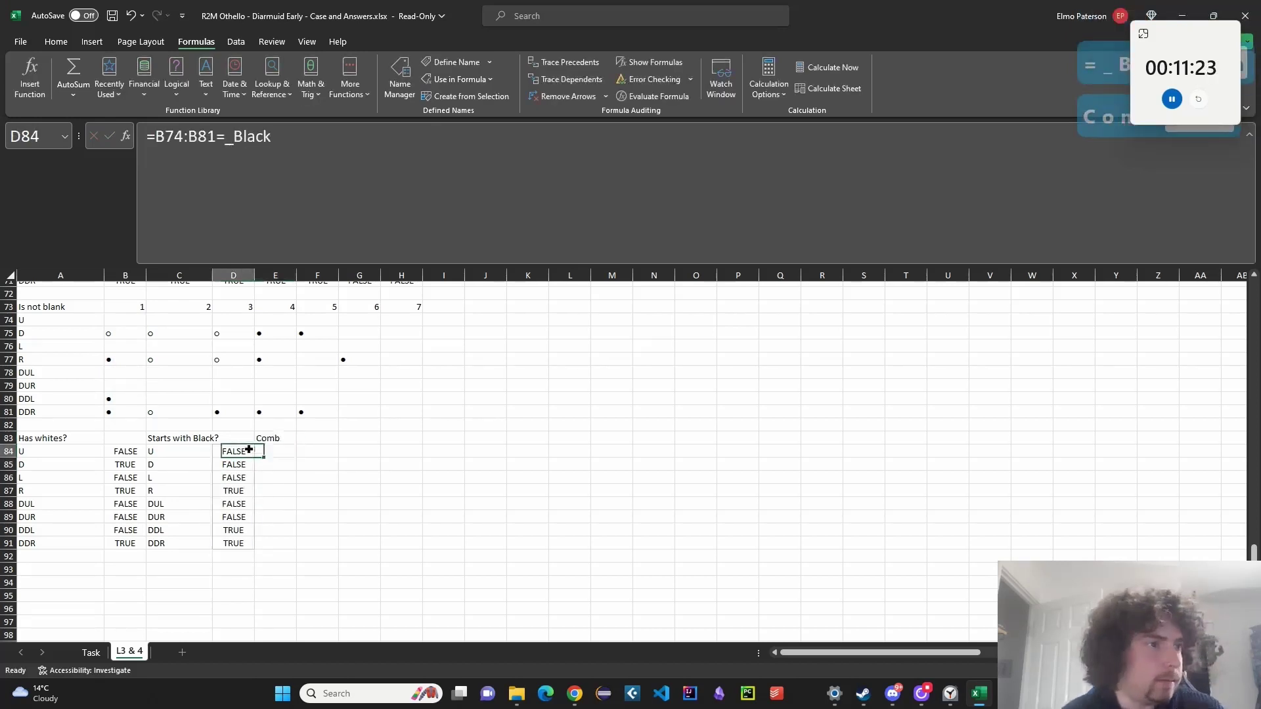
pyautogui.hotkey('ctrl', 'c')
pyautogui.click(195, 450)
pyautogui.hotkey('ctrl', 'v')
# Move the "Has whites?" heading to B83 and clear the leftover direction labels in C85:C91.
pyautogui.click(120, 438)
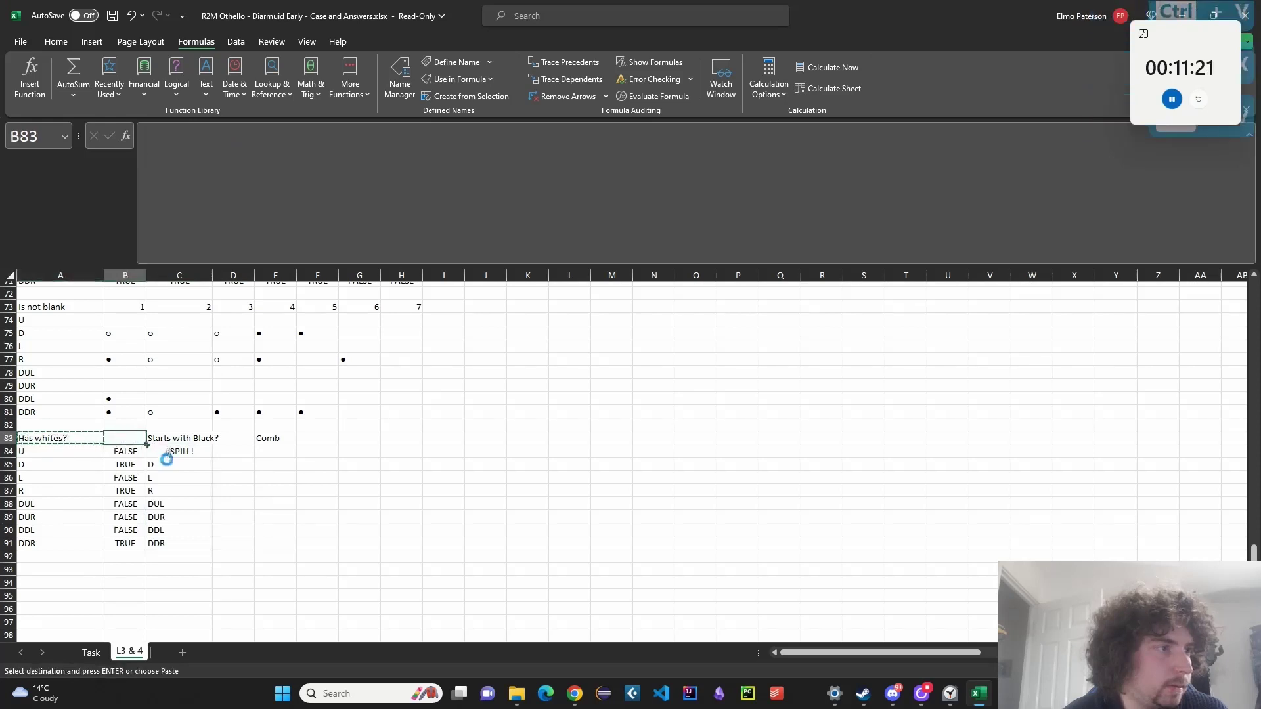
pyautogui.hotkey('ctrl', 'v')
pyautogui.moveTo(178, 465); pyautogui.dragTo(180, 543)
pyautogui.press('Delete')
# Enter =AND(B84:C84) in E84 and fill it down to E91 for all directions.
pyautogui.click(263, 438)
pyautogui.click(271, 454)
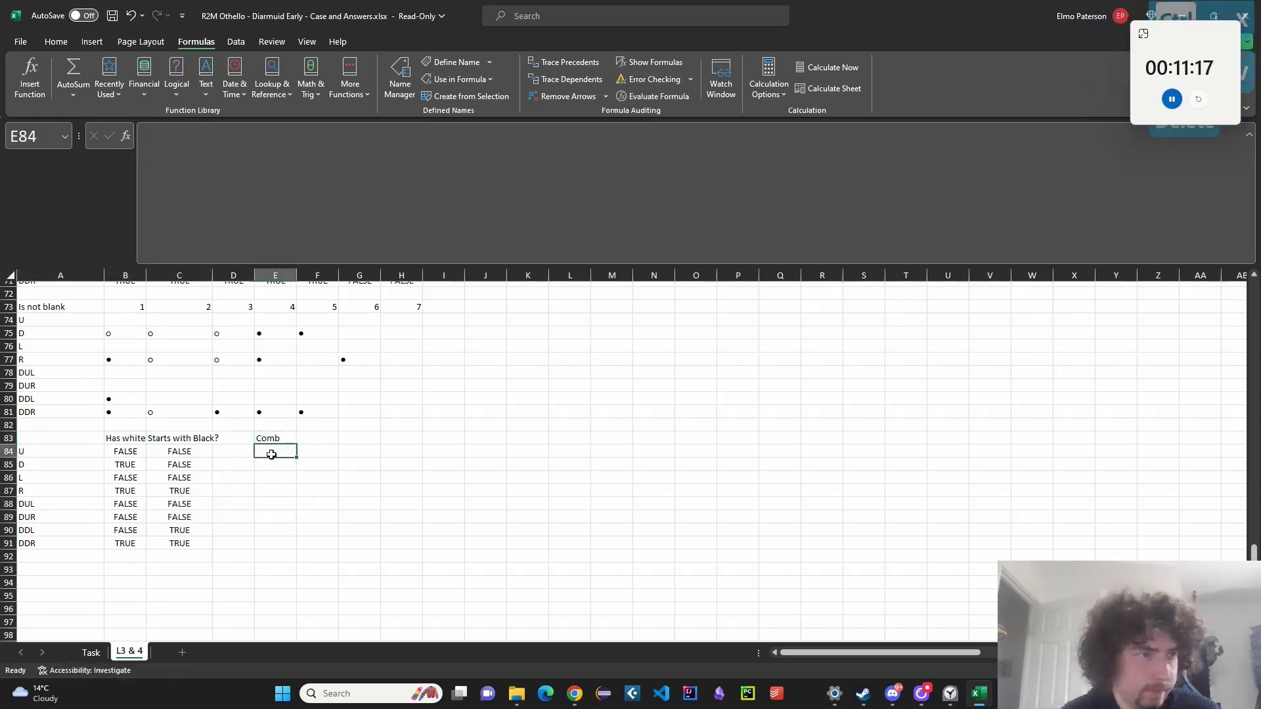
pyautogui.write('=AND(')
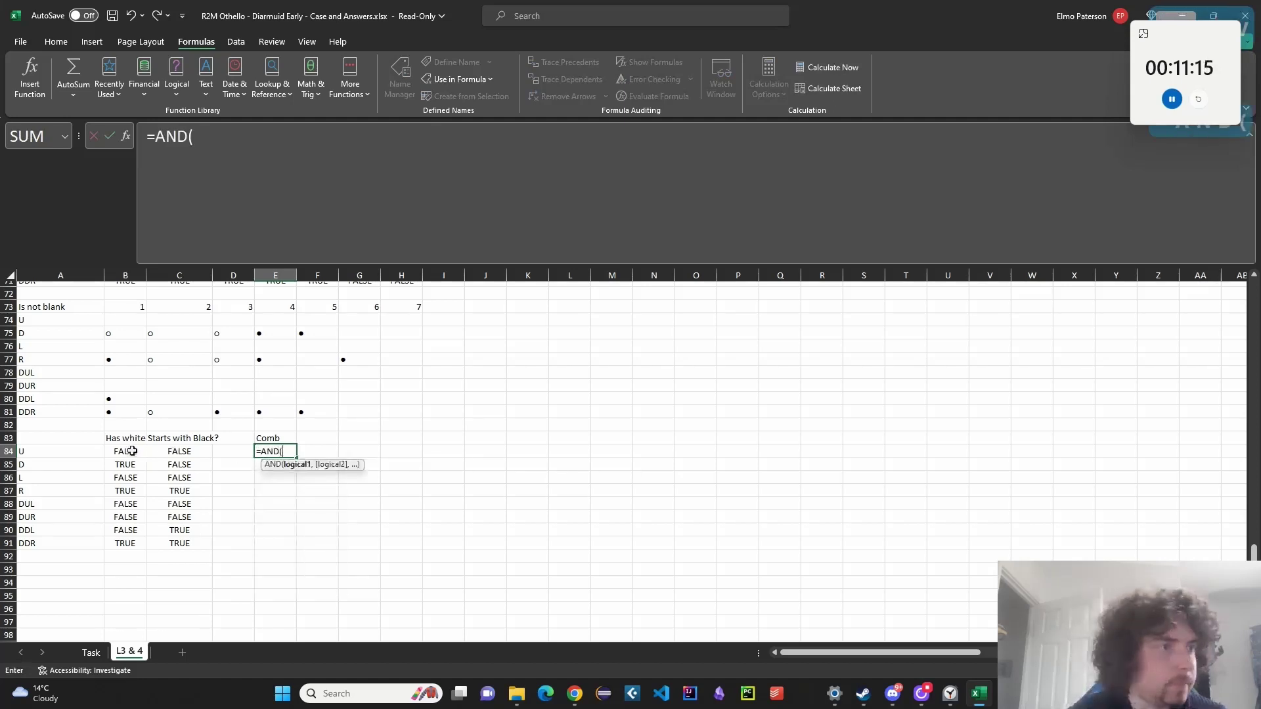
pyautogui.moveTo(131, 451); pyautogui.dragTo(160, 449)
pyautogui.press('Return')
pyautogui.click(287, 449)
pyautogui.moveTo(296, 458); pyautogui.dragTo(297, 549)
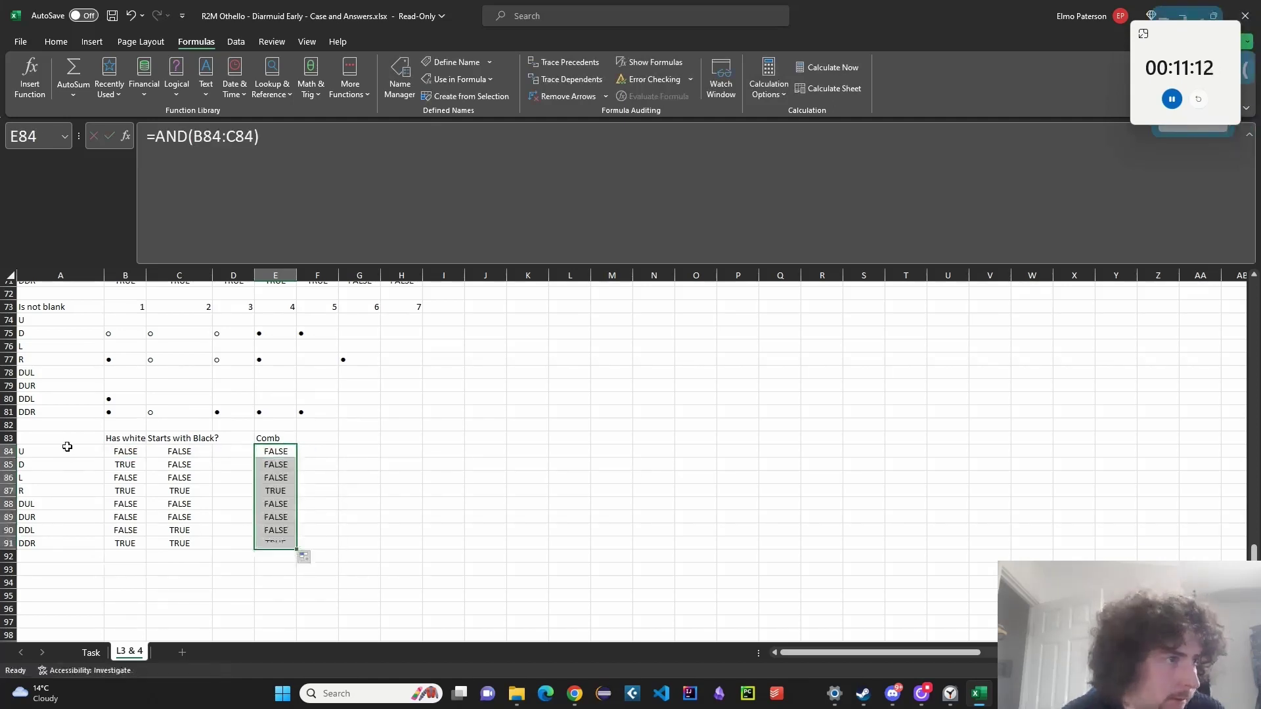
# Enter the heading "Filtered" in A93 and copy the direction labels A84:A91 below it from A94.
pyautogui.click(70, 572)
pyautogui.write('Filtered')
pyautogui.press('Return')
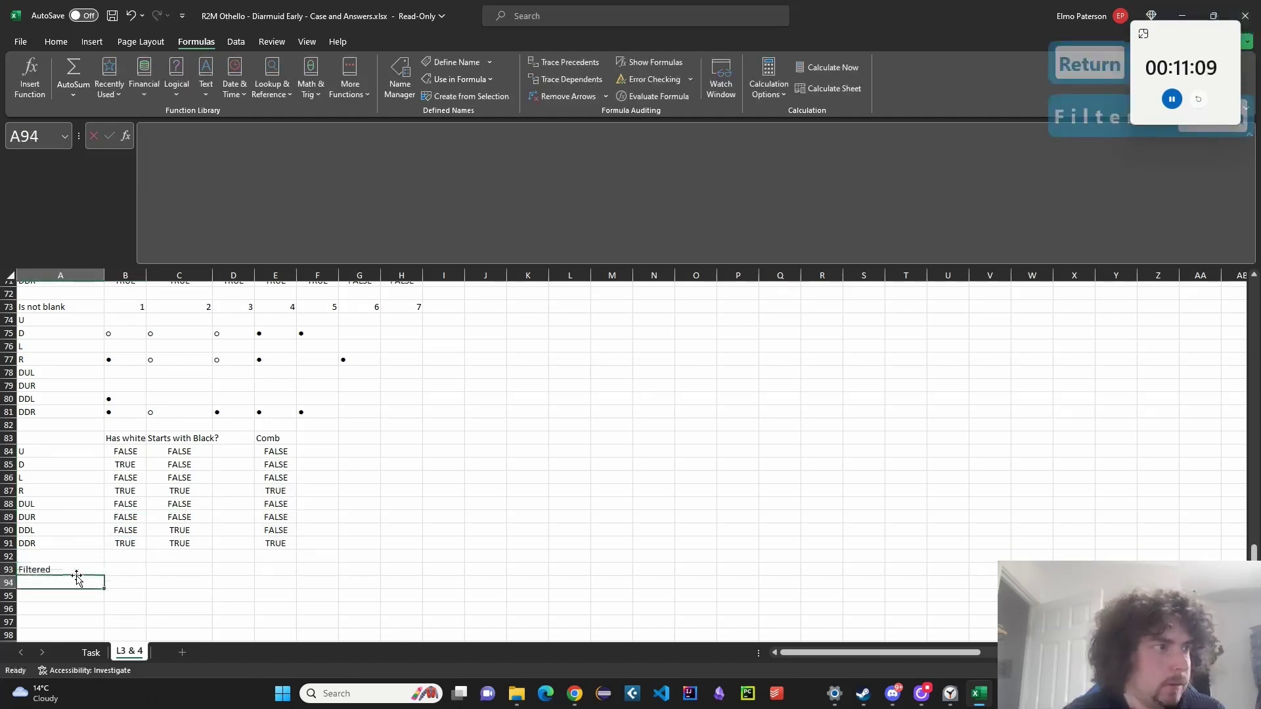
pyautogui.moveTo(43, 452); pyautogui.dragTo(60, 540)
pyautogui.hotkey('ctrl', 'c')
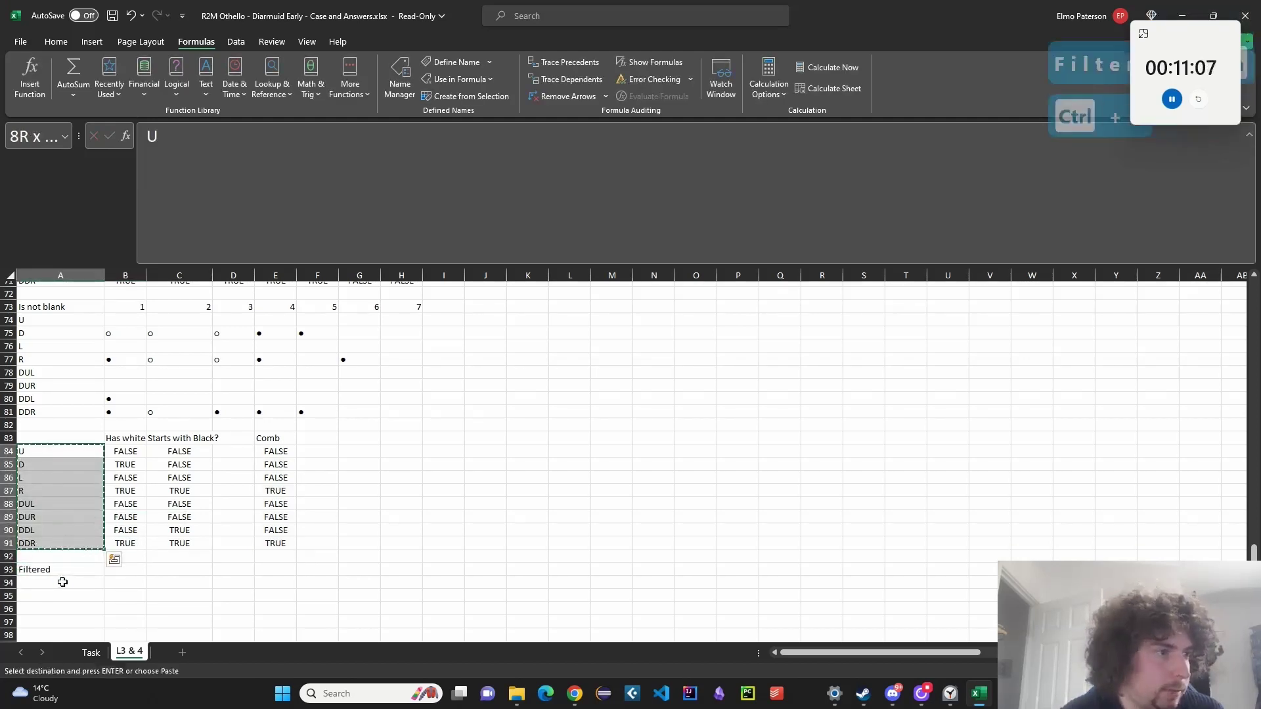
pyautogui.click(61, 583)
pyautogui.hotkey('ctrl', 'v')
# Copy the number sequence from B73 to B93 as column headings for the "Filtered" block.
pyautogui.click(125, 307)
pyautogui.hotkey('ctrl', 'c')
pyautogui.click(125, 577)
pyautogui.hotkey('ctrl', 'v')
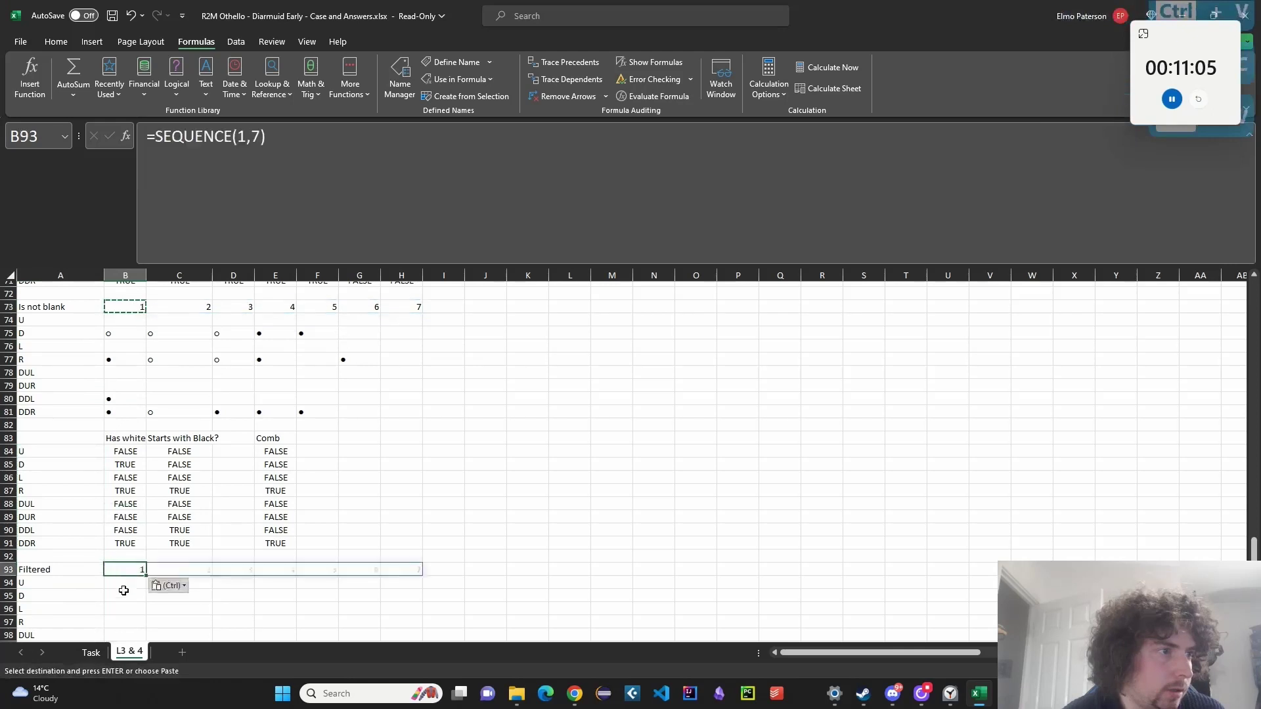
# Try filtering the pieces in one array by entering =FILTER(B74:H81,E84:E91) in B94.
pyautogui.click(127, 587)
pyautogui.write('=')
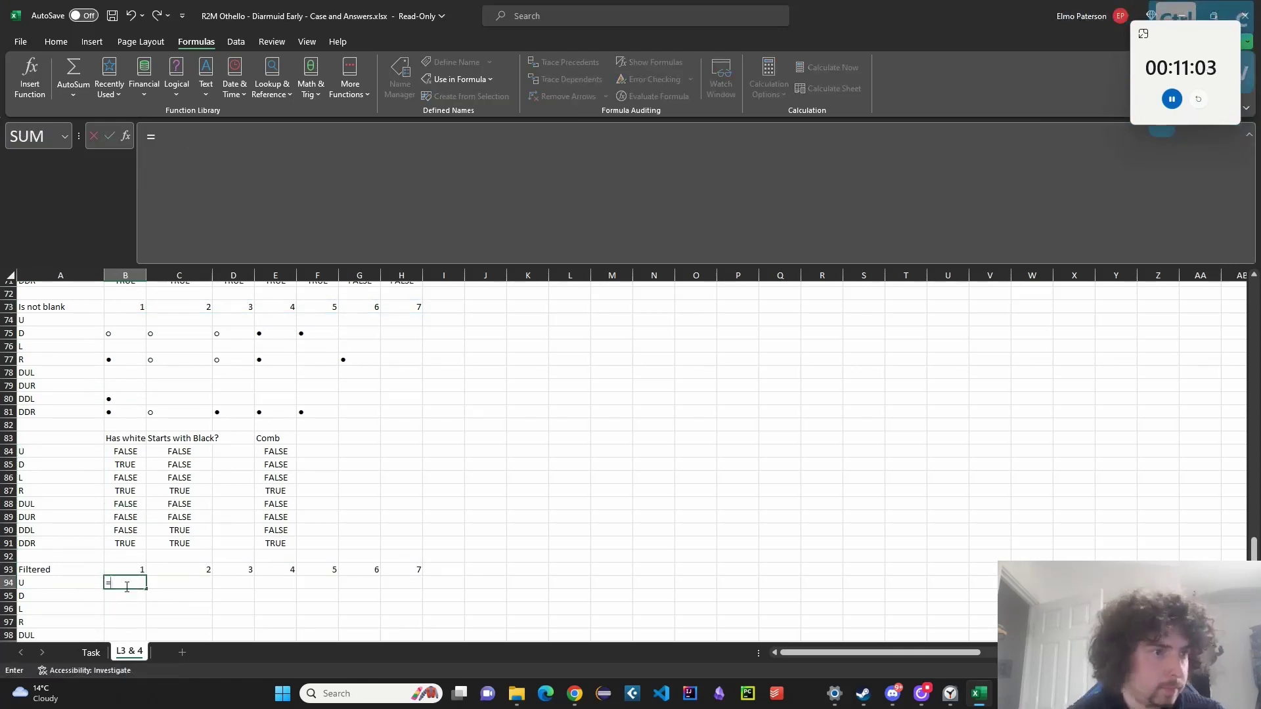
pyautogui.write('FILTER(')
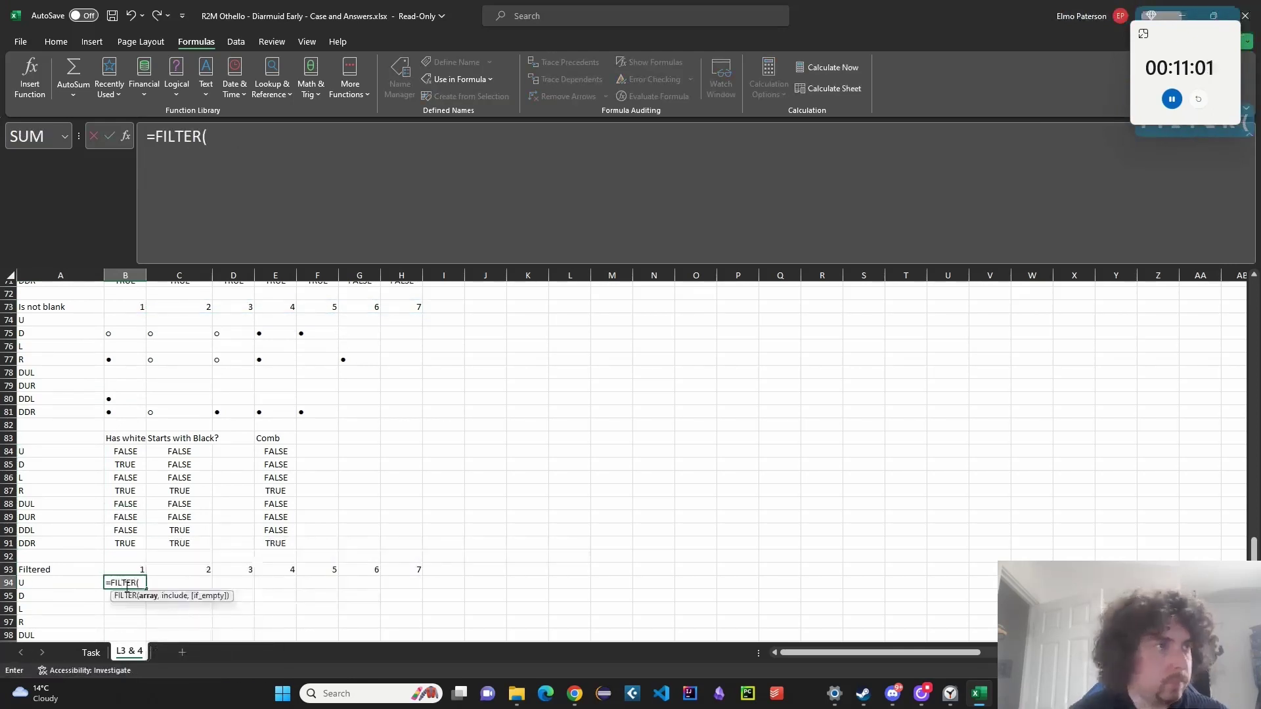
pyautogui.moveTo(131, 321); pyautogui.dragTo(413, 407)
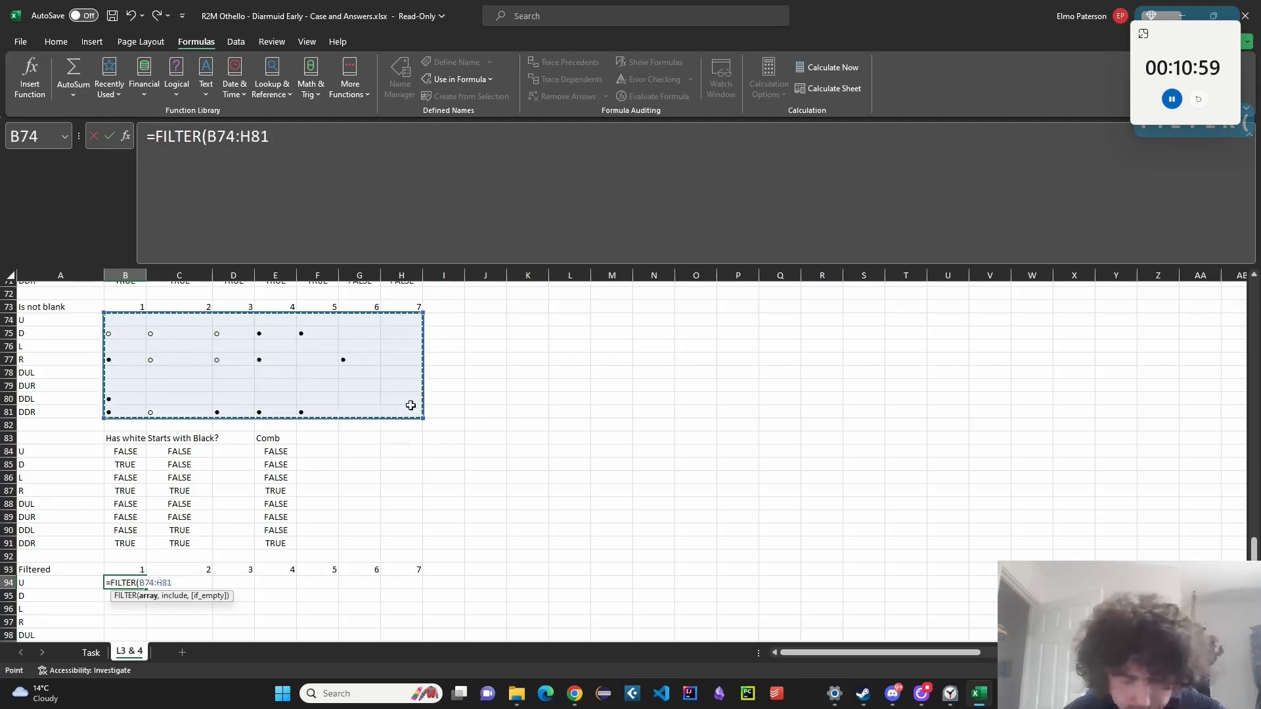
pyautogui.write(',')
pyautogui.moveTo(281, 453); pyautogui.dragTo(289, 539)
pyautogui.press('Return')
pyautogui.scroll(-2, 294, 532)
pyautogui.scroll(1, 300, 524)
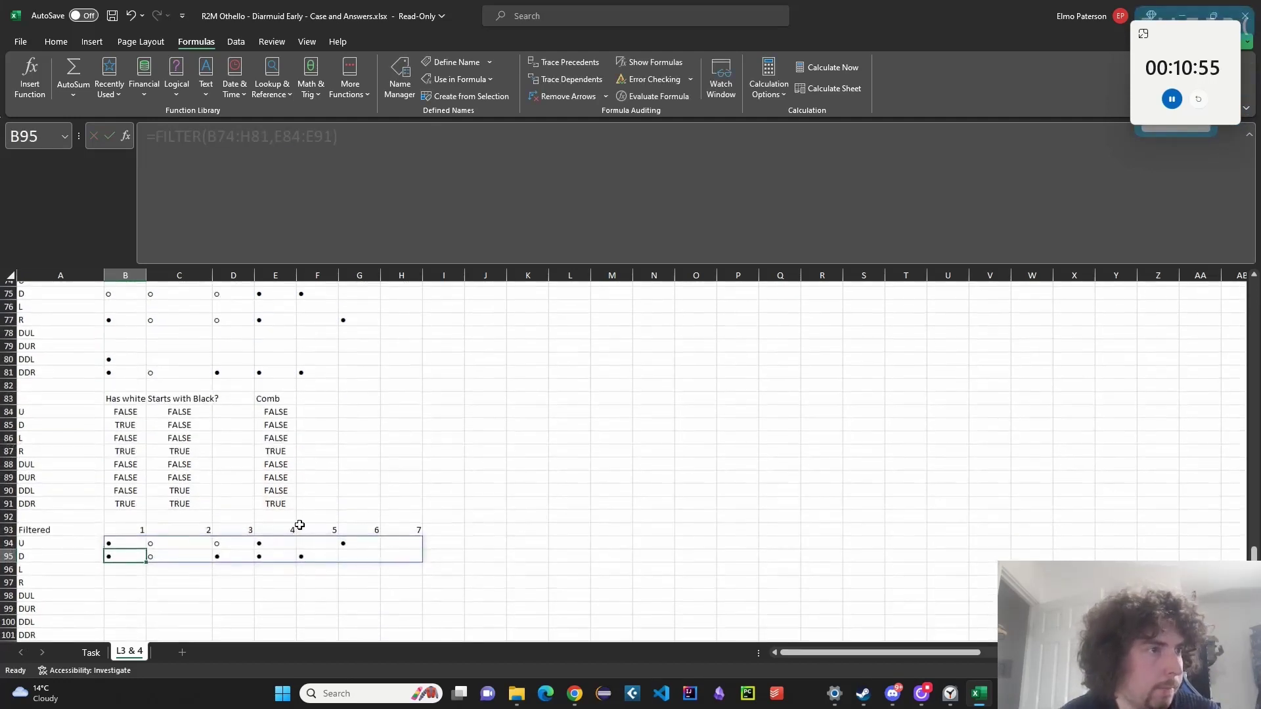
# Replace the B94 formula with =IF(E84,"",B74:H74) for the U direction.
pyautogui.click(133, 546)
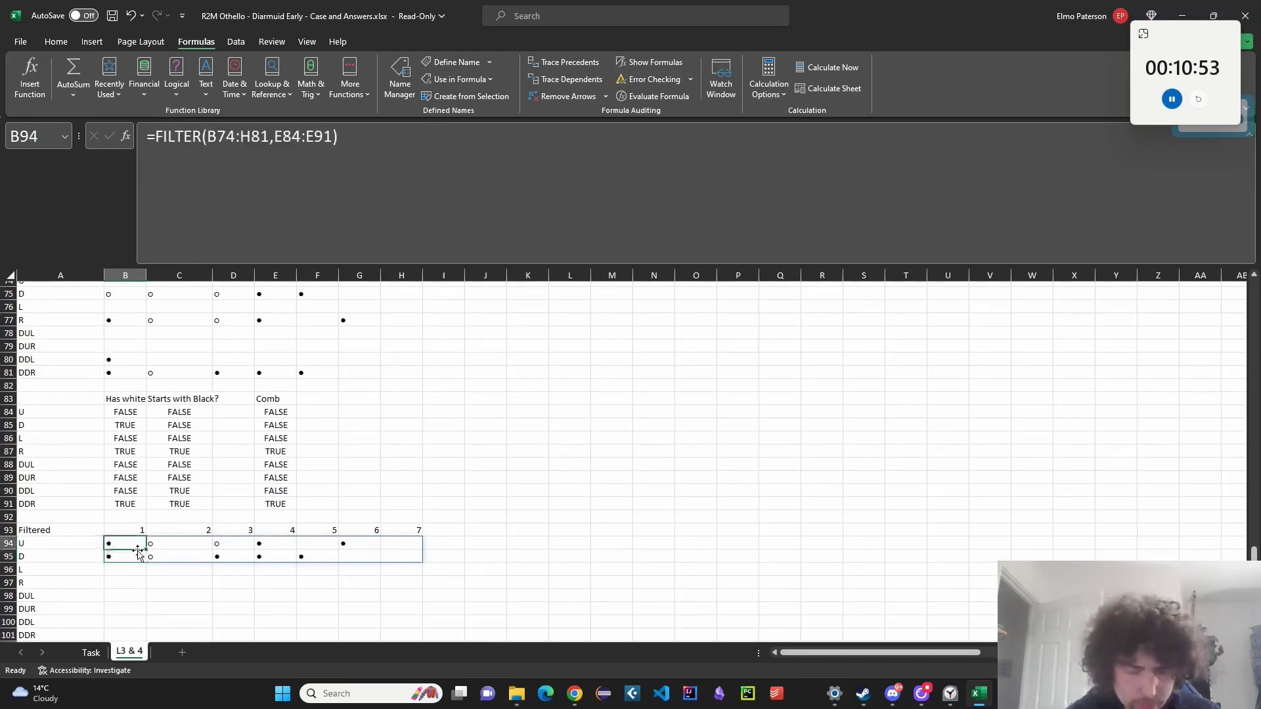
pyautogui.write('=IF(')
pyautogui.click(277, 414)
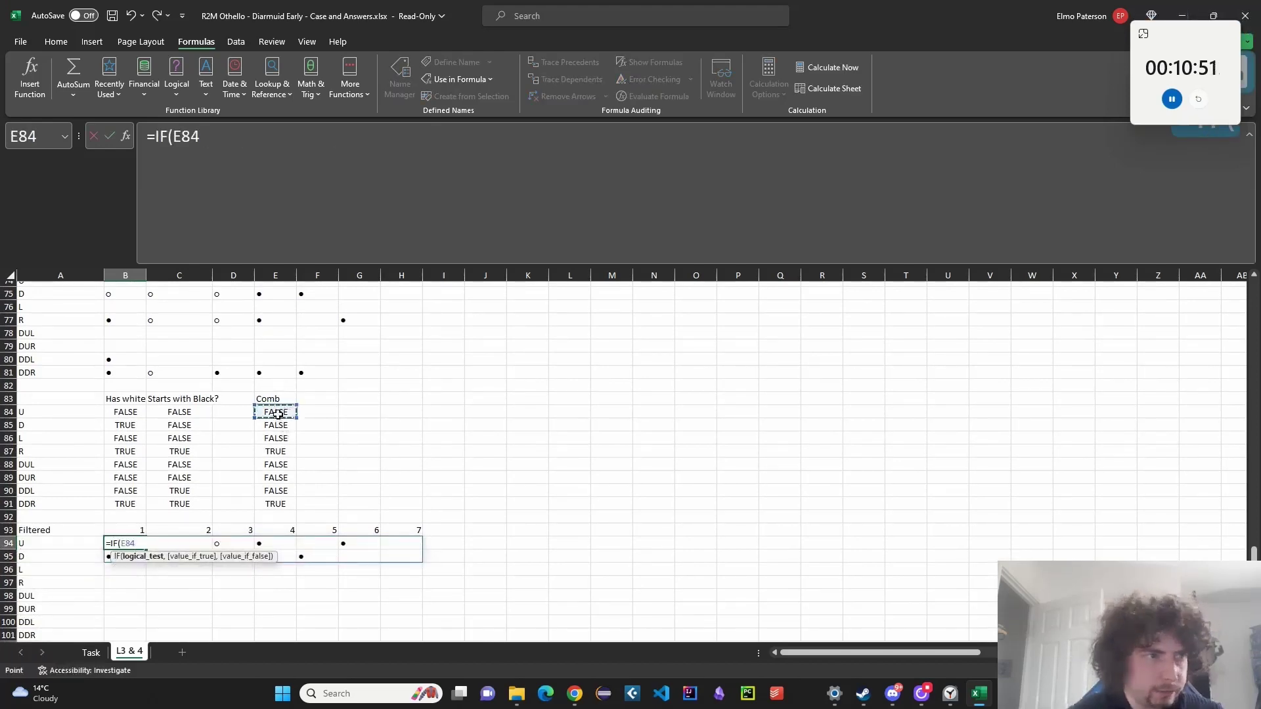
pyautogui.write(',"",')
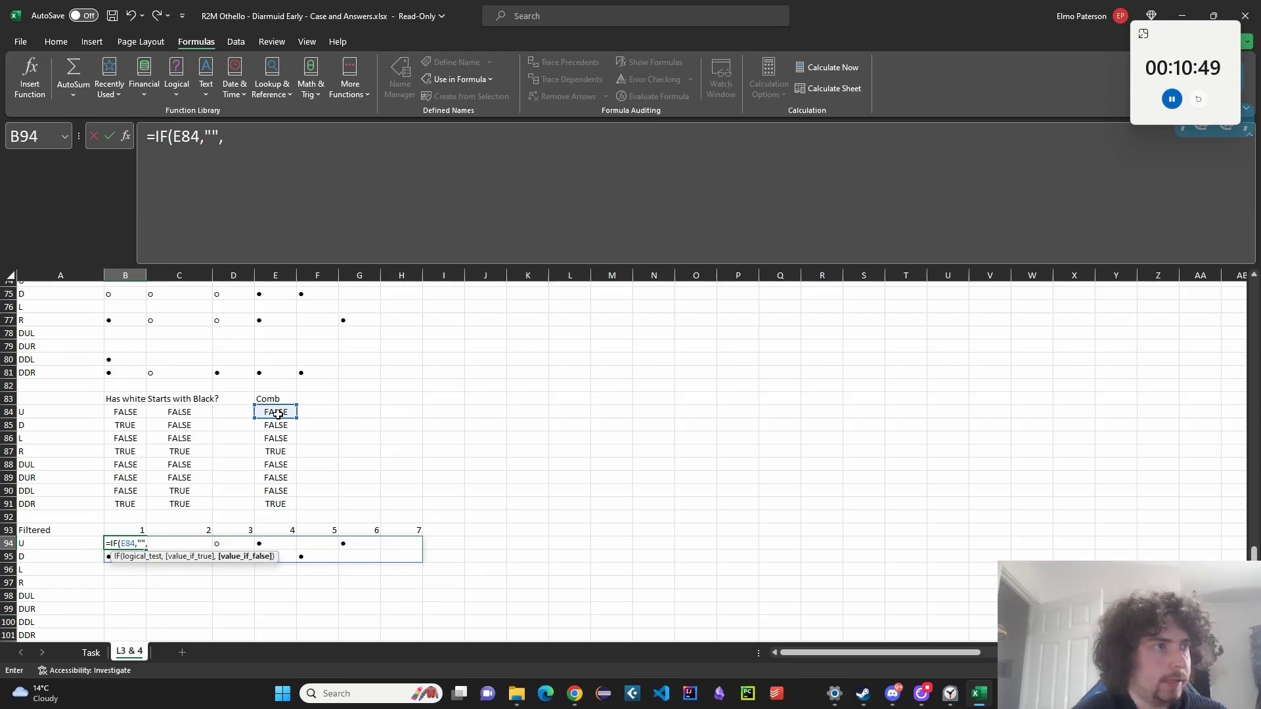
pyautogui.scroll(3, 209, 412)
pyautogui.moveTo(115, 399); pyautogui.dragTo(420, 404)
pyautogui.press('Return')
pyautogui.scroll(-6, 262, 447)
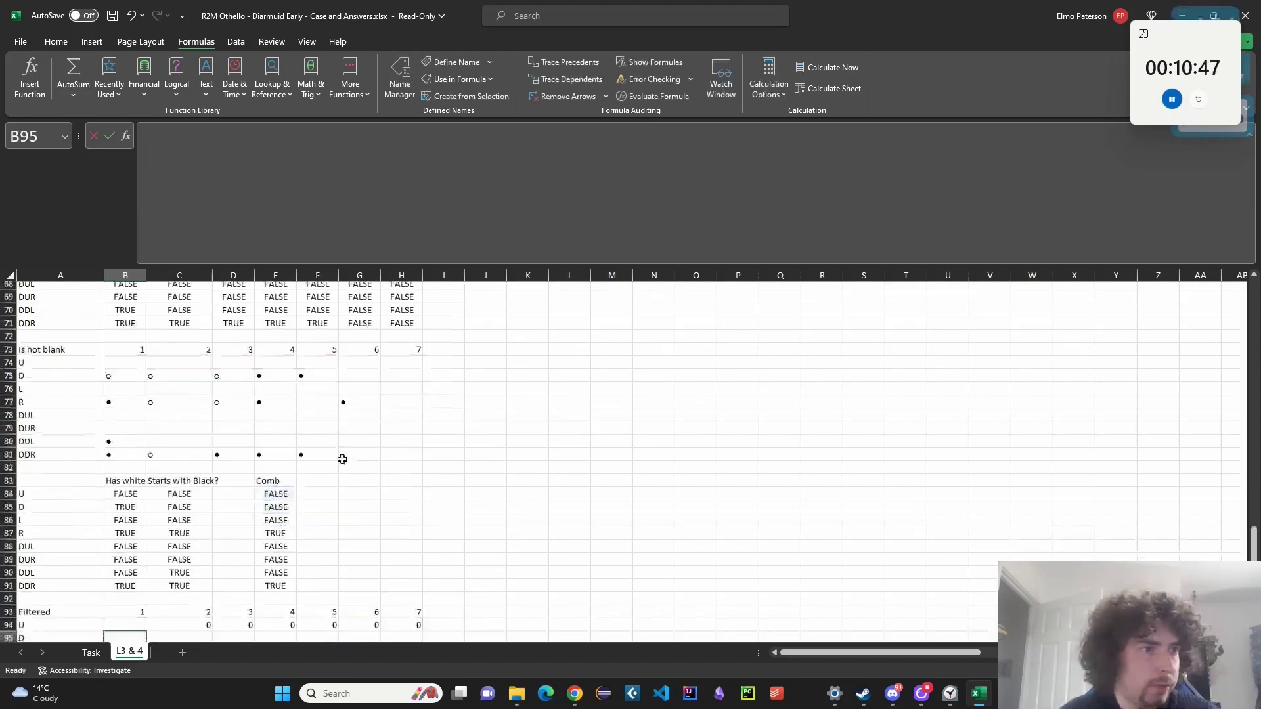
pyautogui.press('Up')
# Correct the B94 formula to =IF(E84,B74:H74,"") so flagged directions return their pieces and the others stay blank.
pyautogui.scroll(5, 150, 423)
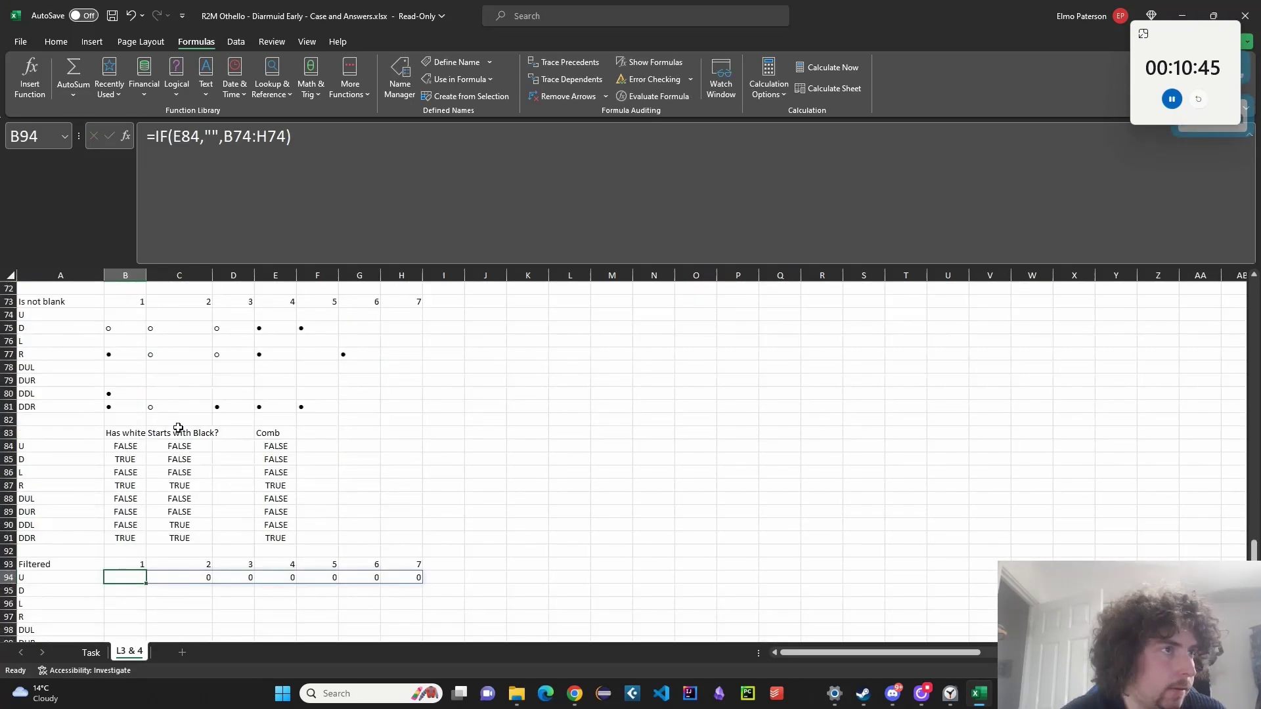
pyautogui.click(285, 485)
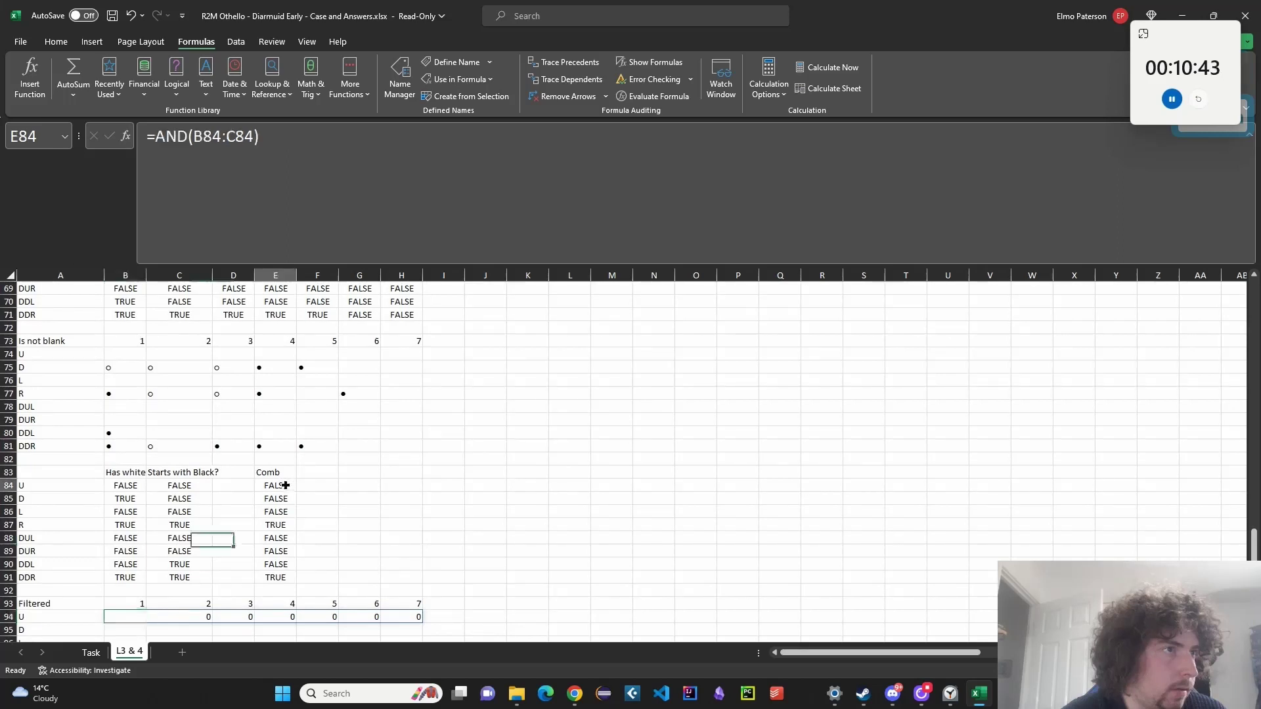
pyautogui.click(132, 616)
pyautogui.click(268, 255)
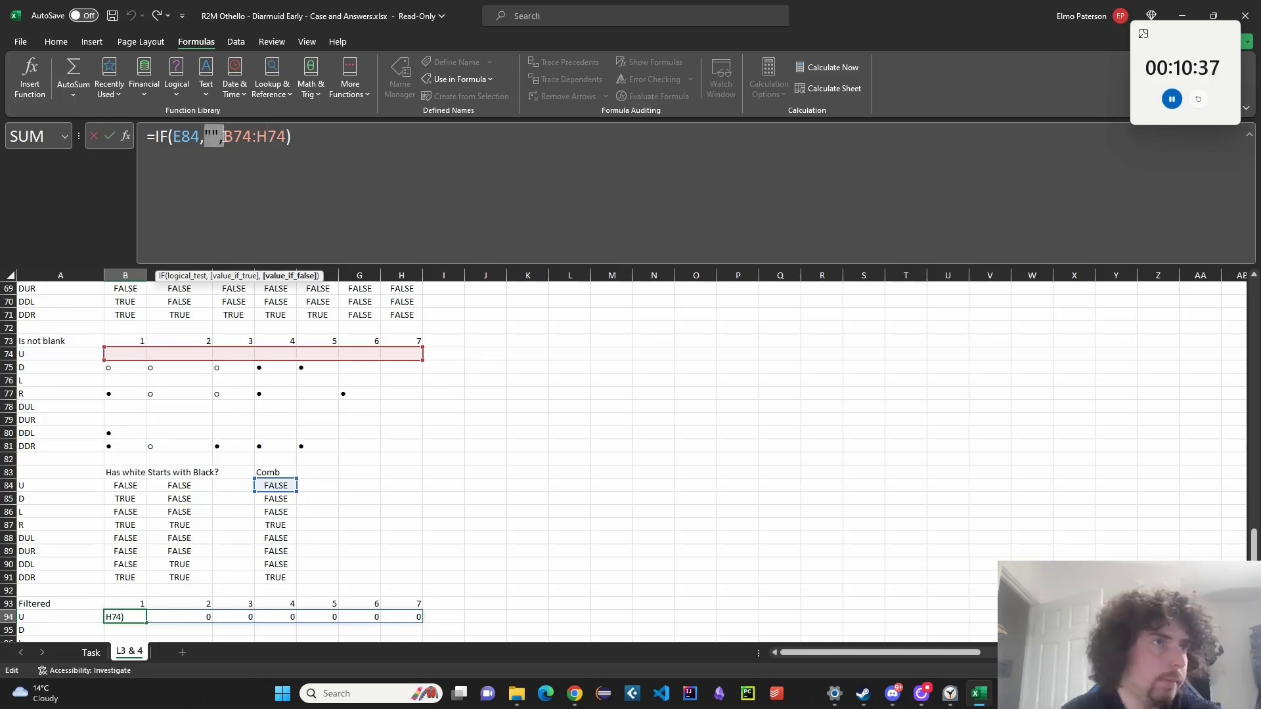
pyautogui.press('BackSpace')
pyautogui.write(',""')
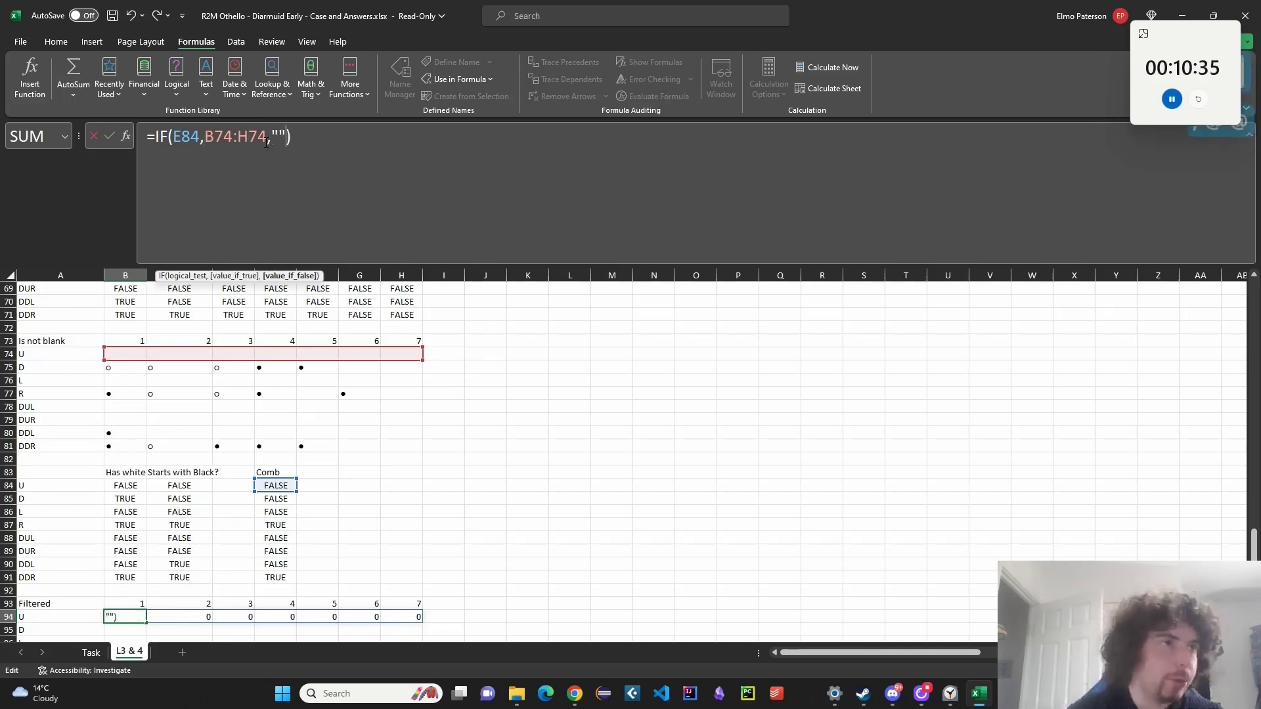
pyautogui.hotkey('ctrl', 'Return')
pyautogui.click(234, 191)
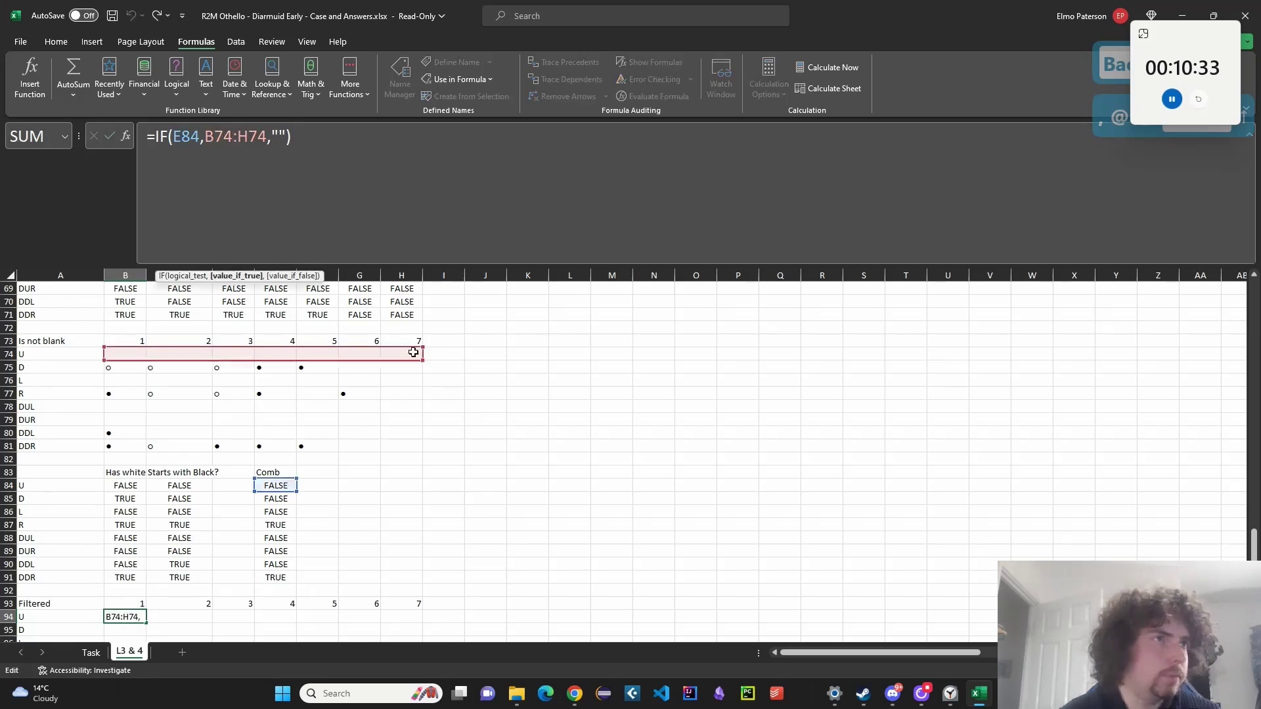
pyautogui.press('Escape')
# Fill the B94 formula down through B101 for the remaining directions and select A103 for a new block.
pyautogui.scroll(-3, 248, 499)
pyautogui.moveTo(148, 505); pyautogui.dragTo(147, 594)
pyautogui.click(436, 522)
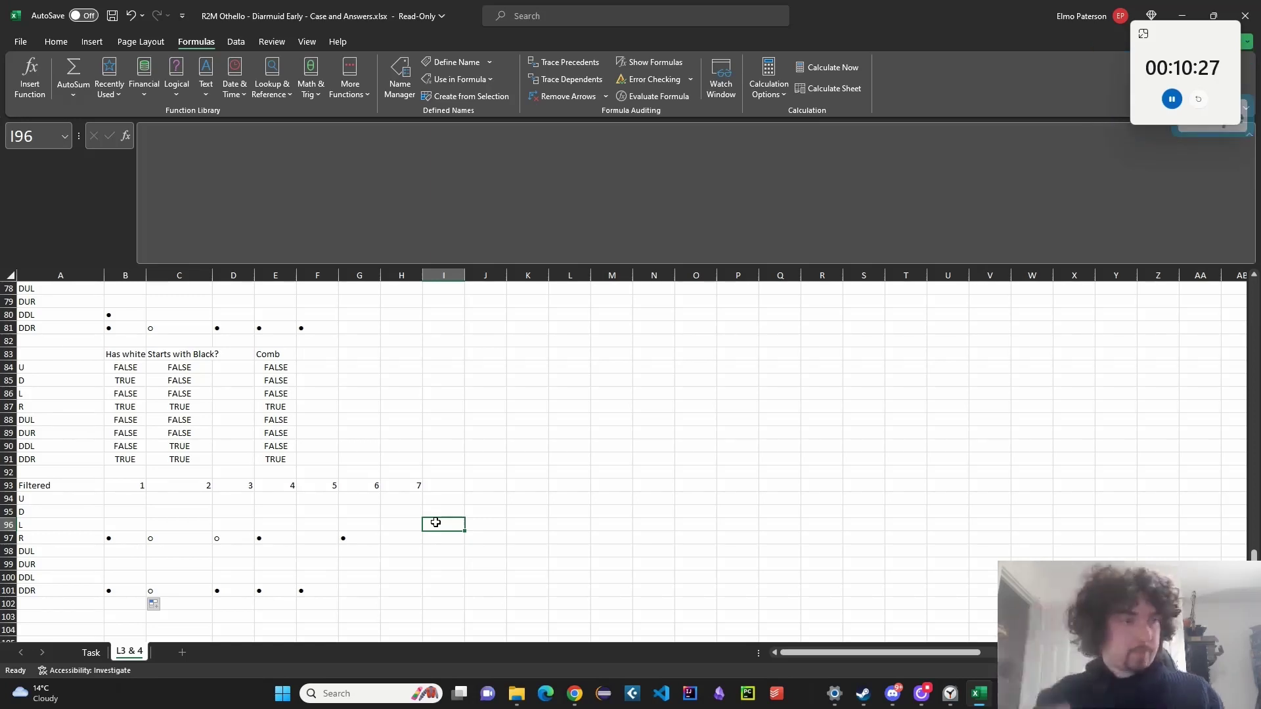
pyautogui.scroll(-3, 427, 519)
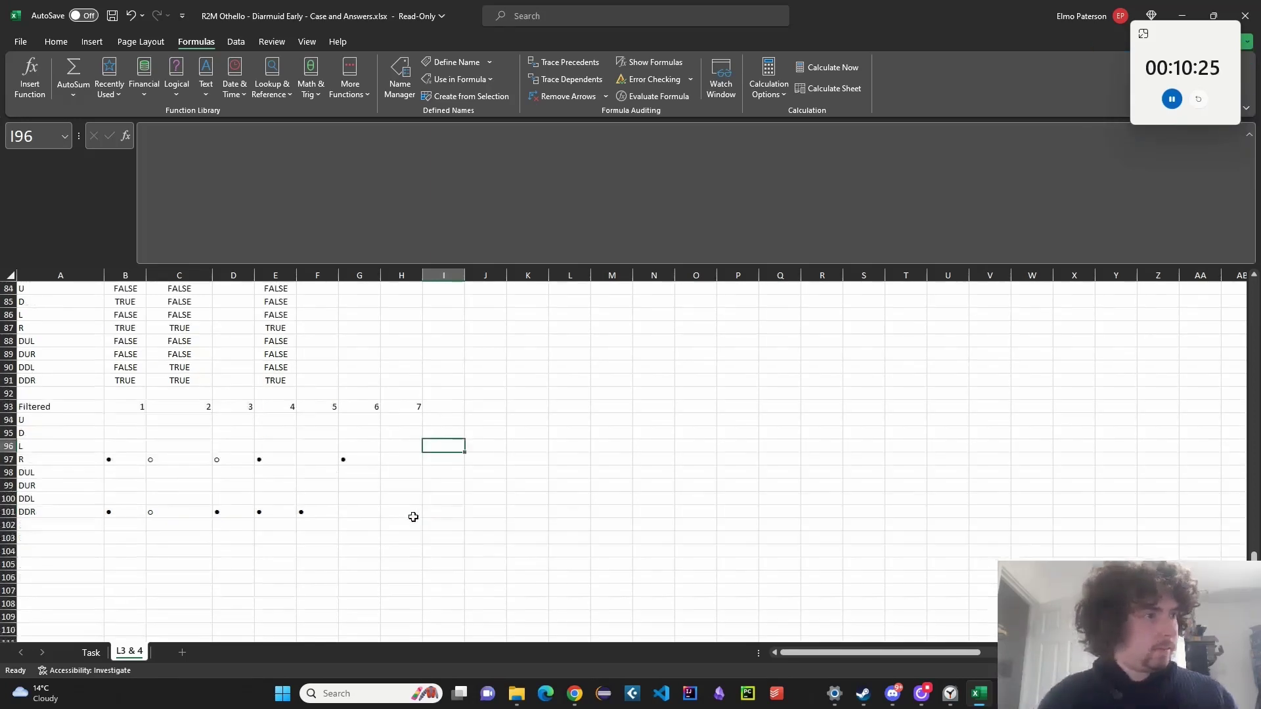
pyautogui.click(64, 491)
pyautogui.click(66, 497)
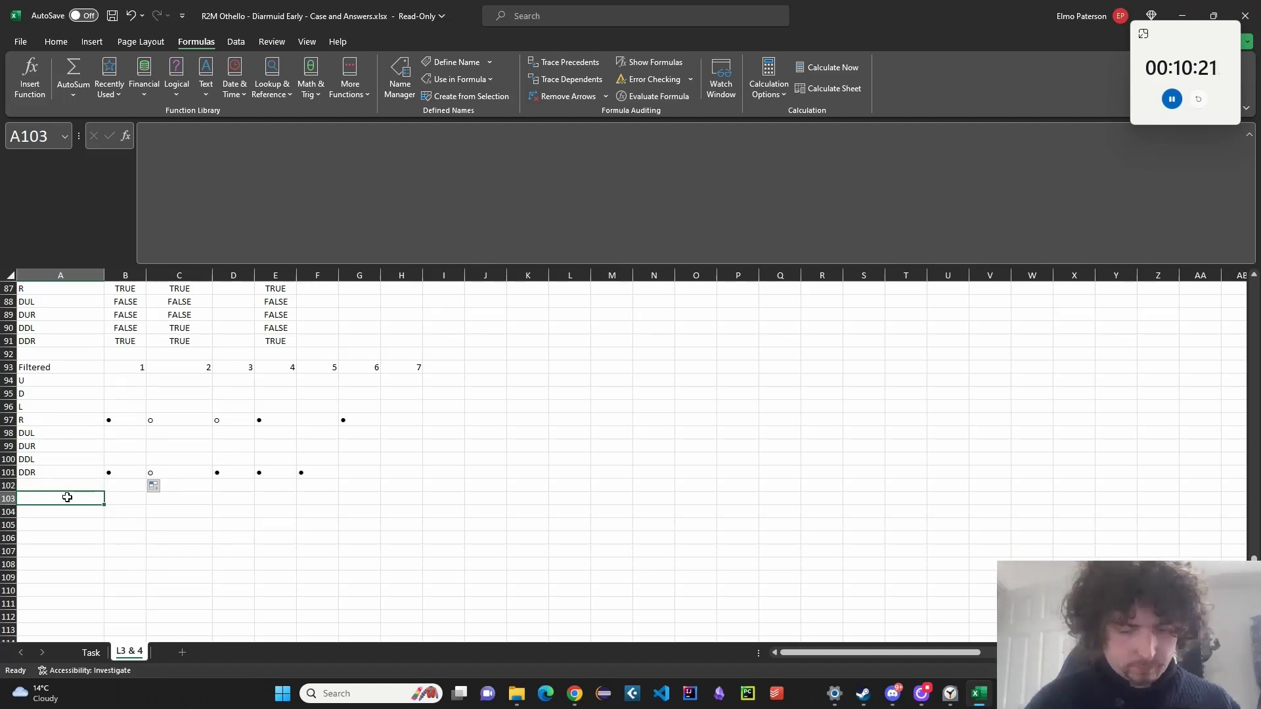
pyautogui.write('Remove')
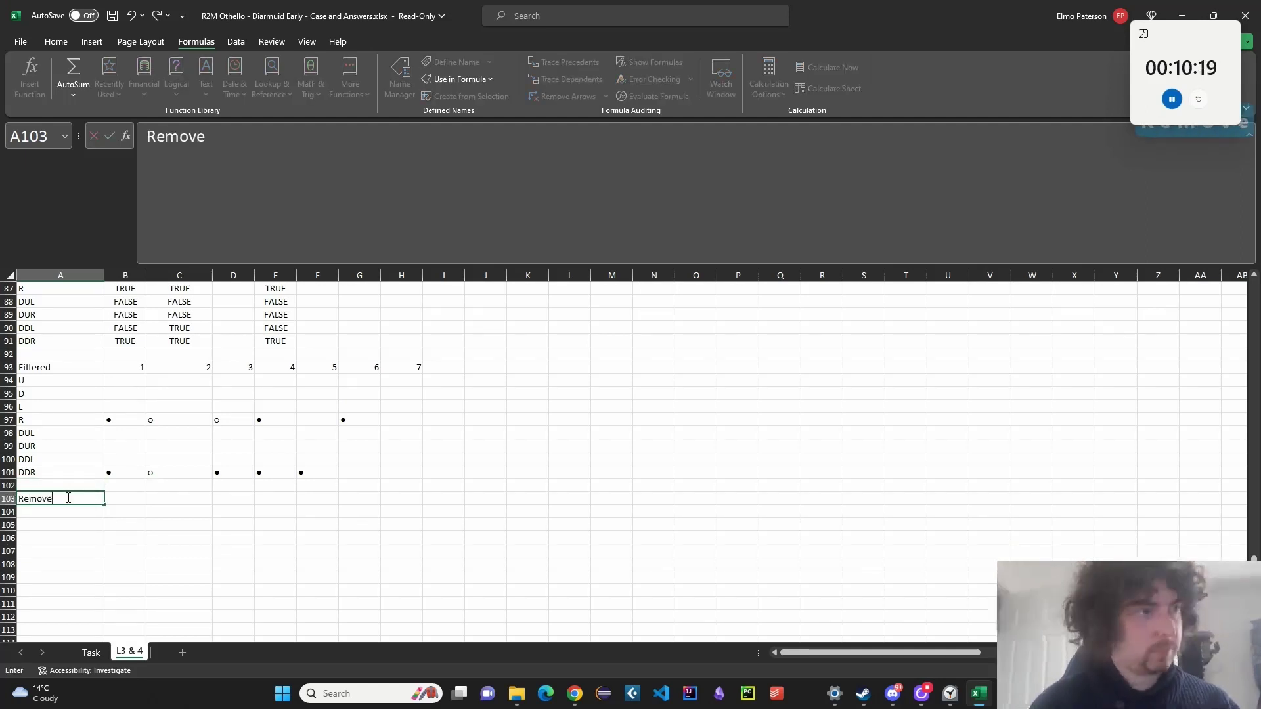
pyautogui.press('BackSpace')
pyautogui.press('BackSpace')
pyautogui.press('BackSpace')
pyautogui.press('BackSpace')
pyautogui.press('BackSpace')
pyautogui.press('BackSpace')
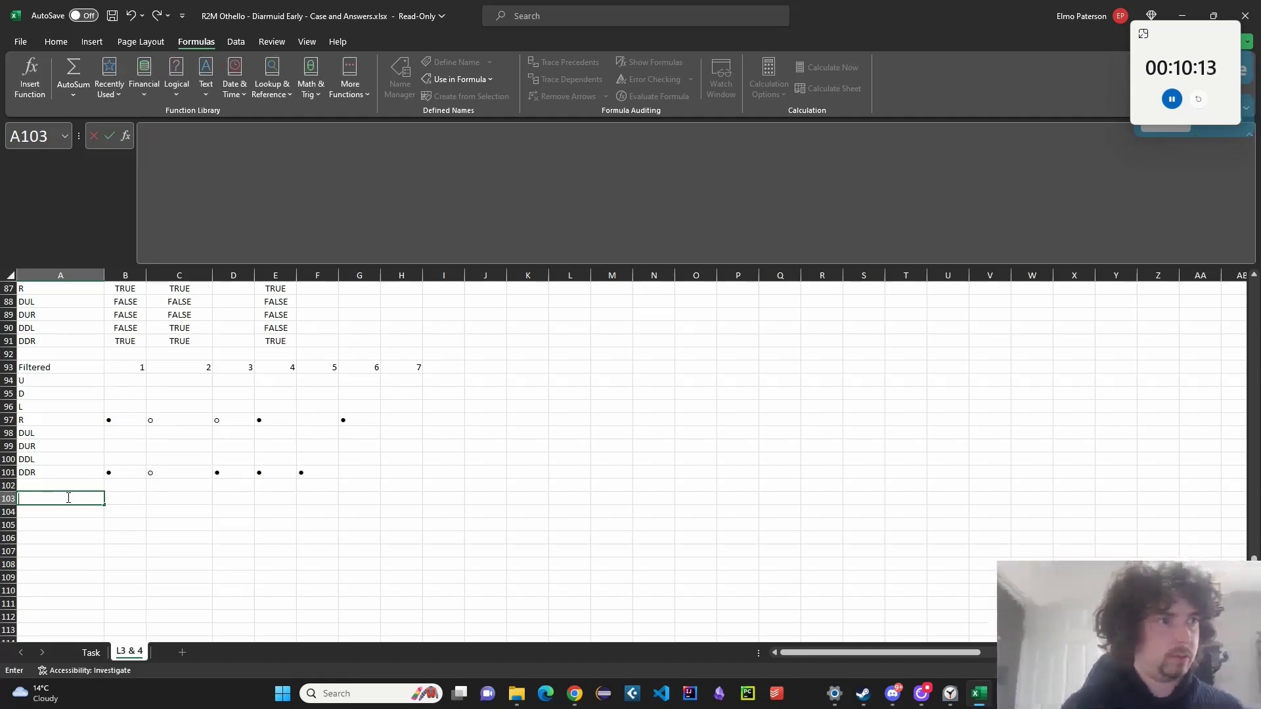
pyautogui.write('Fir')
pyautogui.press('BackSpace')
pyautogui.press('BackSpace')
pyautogui.press('BackSpace')
pyautogui.press('BackSpace')
pyautogui.press('BackSpace')
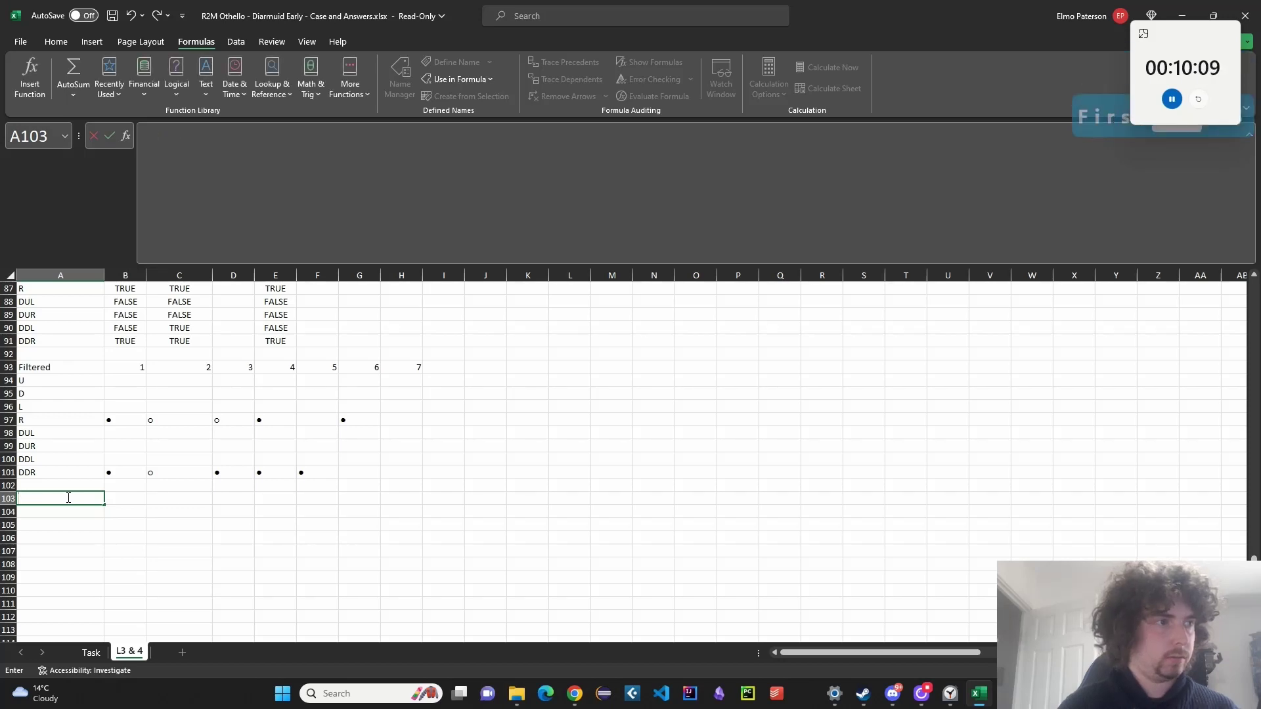
# Enter the heading "1s until white" in A103.
pyautogui.write('1s ubrt0')
pyautogui.press('BackSpace')
pyautogui.press('BackSpace')
pyautogui.press('BackSpace')
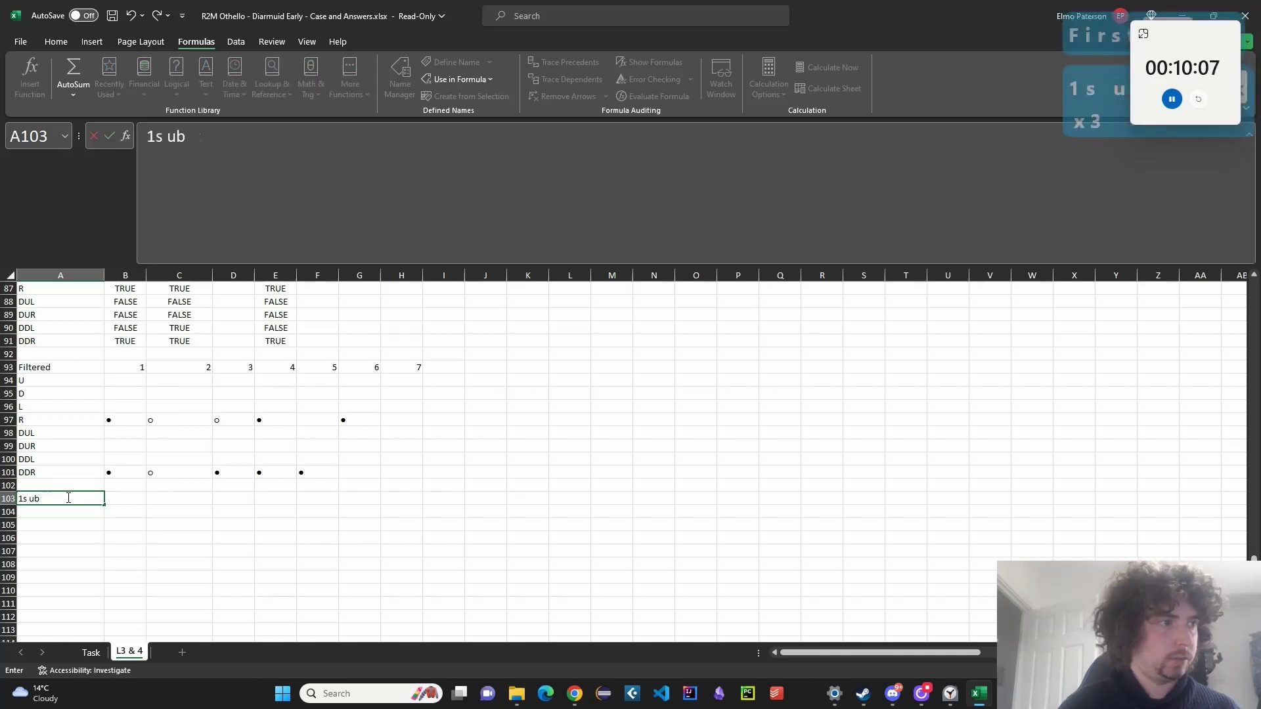
pyautogui.press('BackSpace')
pyautogui.write('ntil white')
pyautogui.press('Return')
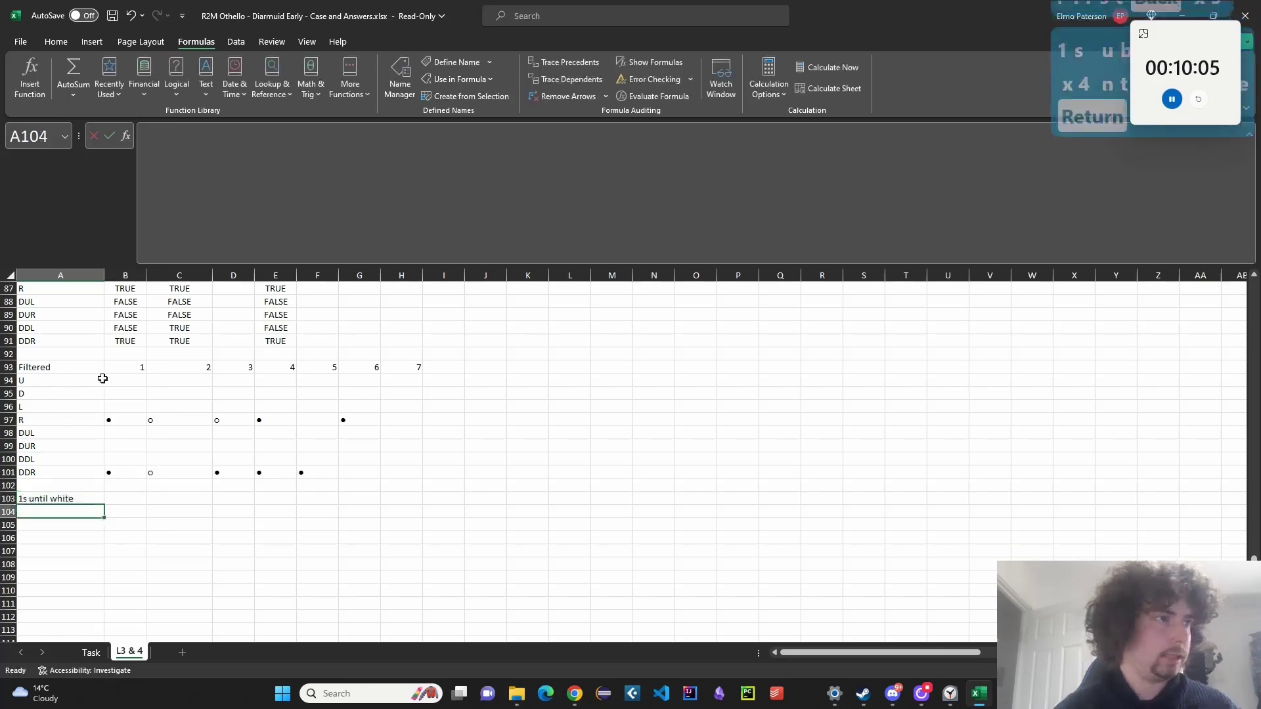
# Copy the number sequence from B93 to B103 and the direction labels A94:A101 to A104 for the "1s until white" block.
pyautogui.click(110, 372)
pyautogui.hotkey('ctrl', 'c')
pyautogui.click(125, 495)
pyautogui.hotkey('ctrl', 'v')
pyautogui.moveTo(77, 384); pyautogui.dragTo(73, 473)
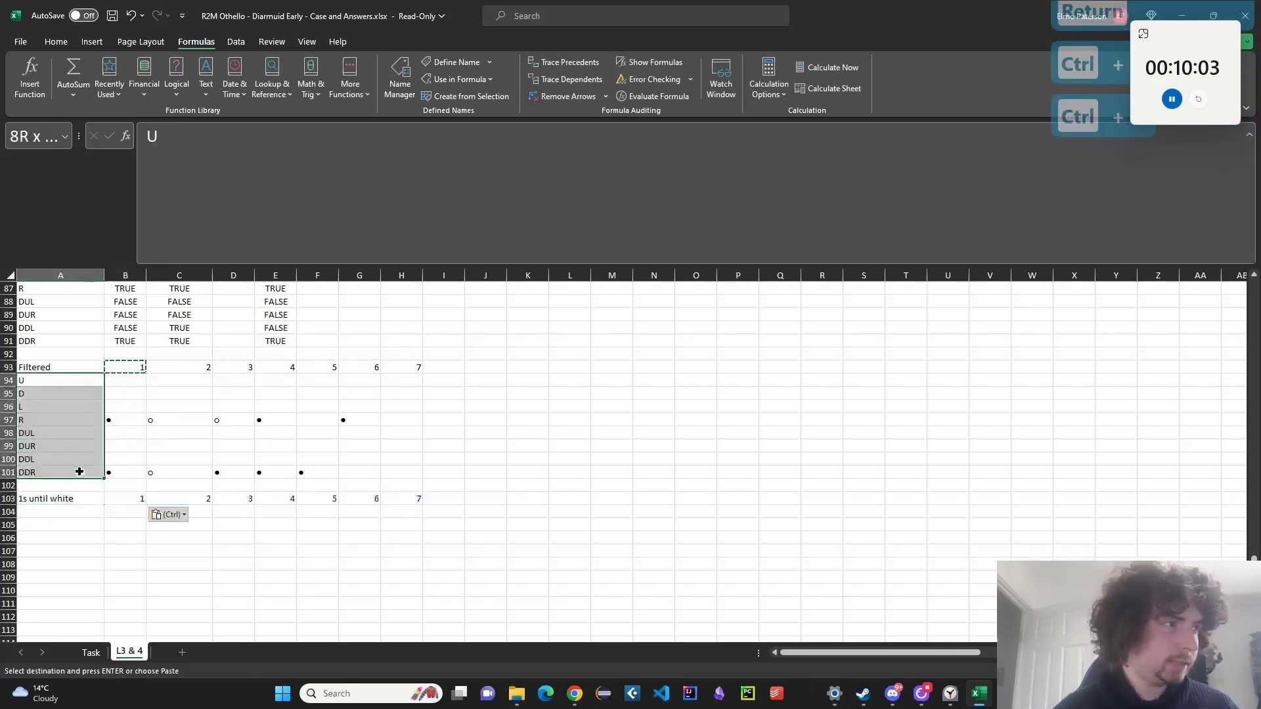
pyautogui.hotkey('ctrl', 'c')
pyautogui.click(79, 515)
pyautogui.hotkey('ctrl', 'v')
# Enter =IF(B94=_Black, 1, 0) in B104 and fill it down to B111.
pyautogui.click(136, 513)
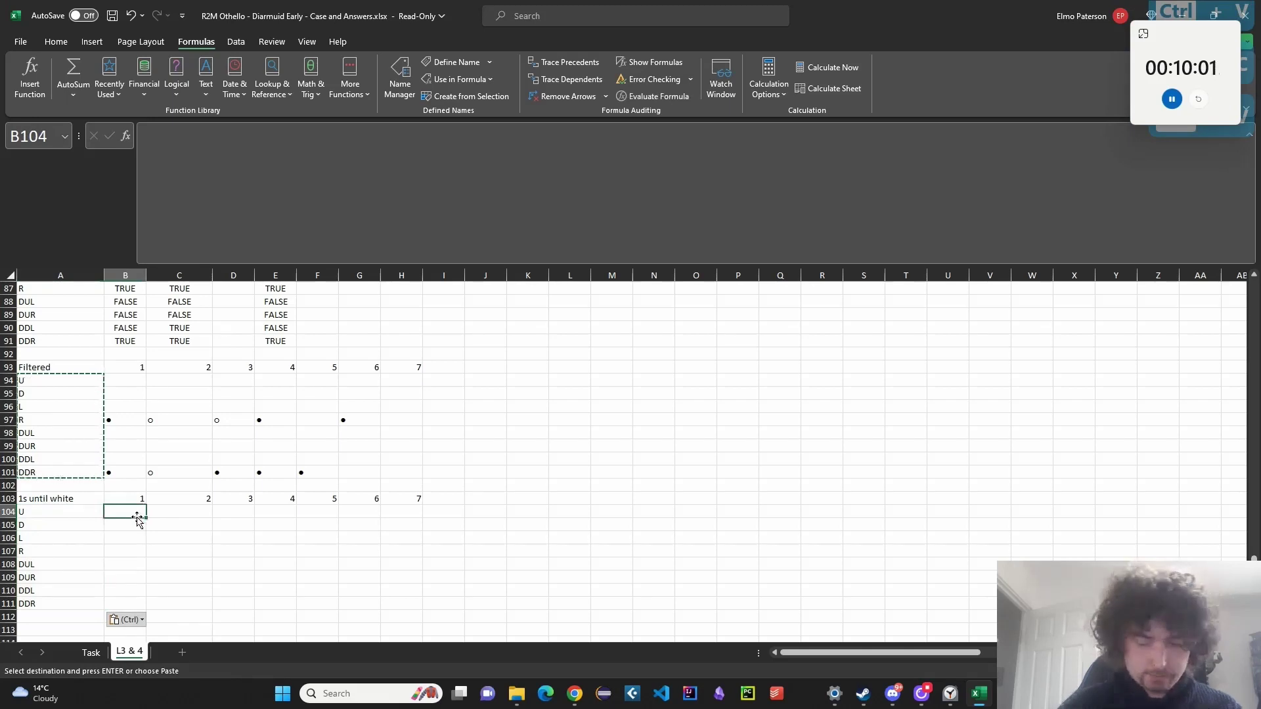
pyautogui.write('=IF(')
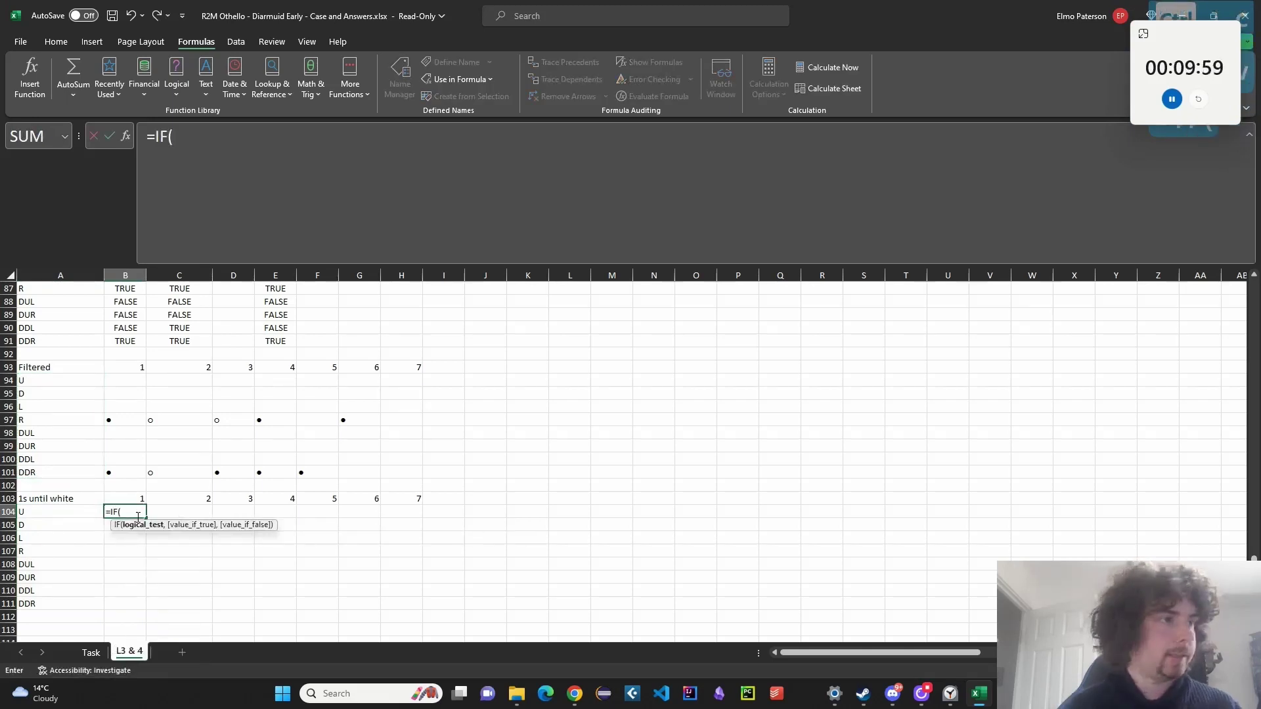
pyautogui.click(126, 385)
pyautogui.write('=_')
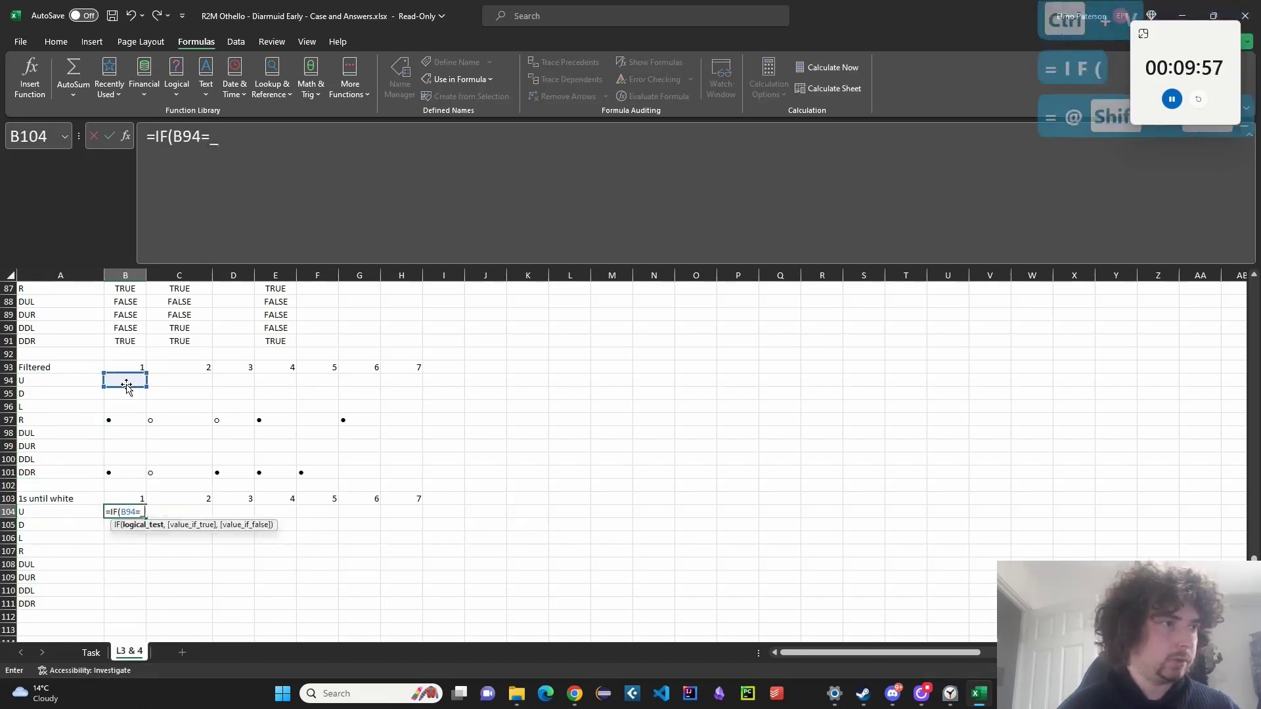
pyautogui.write('B')
pyautogui.press('Tab')
pyautogui.write(',')
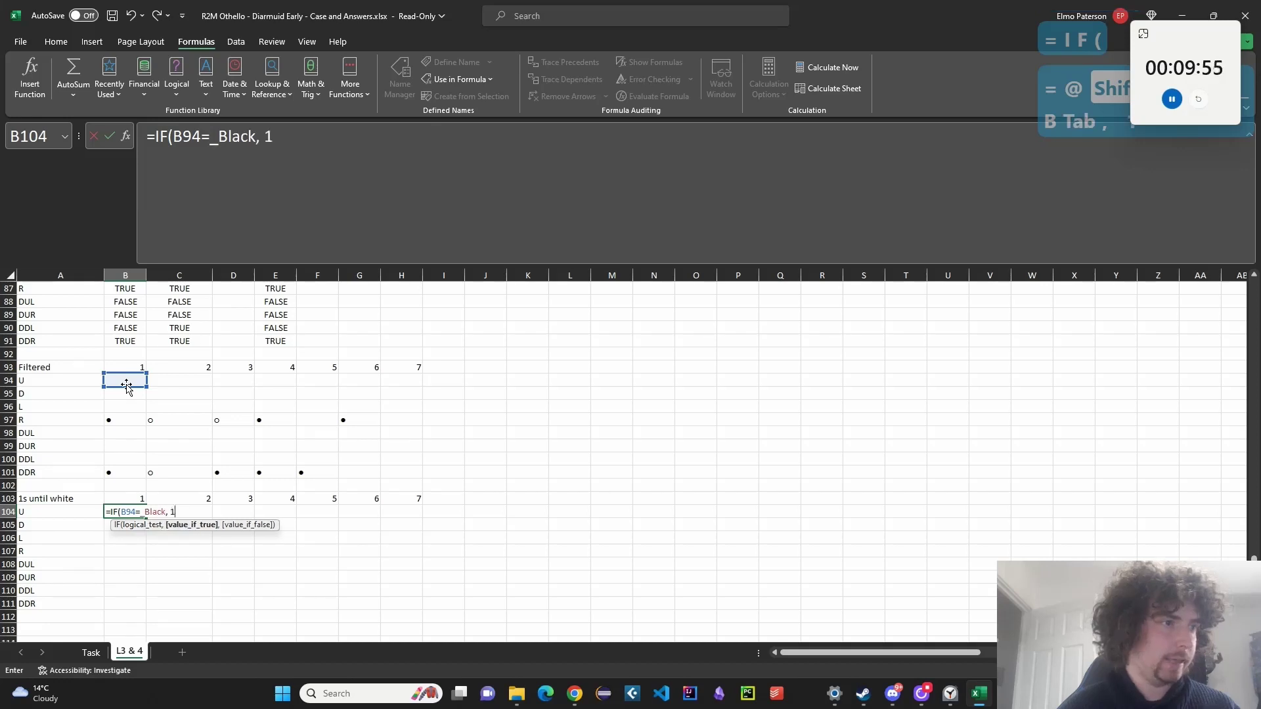
pyautogui.write(' 1, 90')
pyautogui.press('BackSpace')
pyautogui.press('BackSpace')
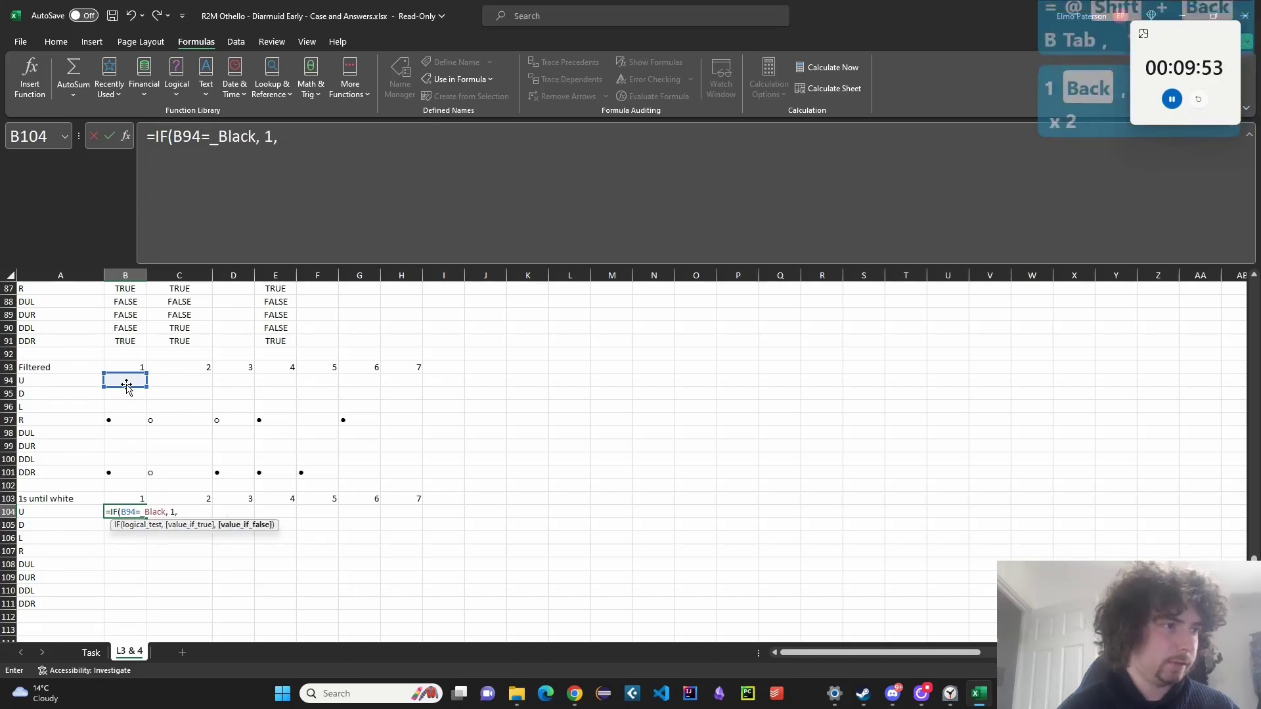
pyautogui.write('0)')
pyautogui.hotkey('ctrl', 'Return')
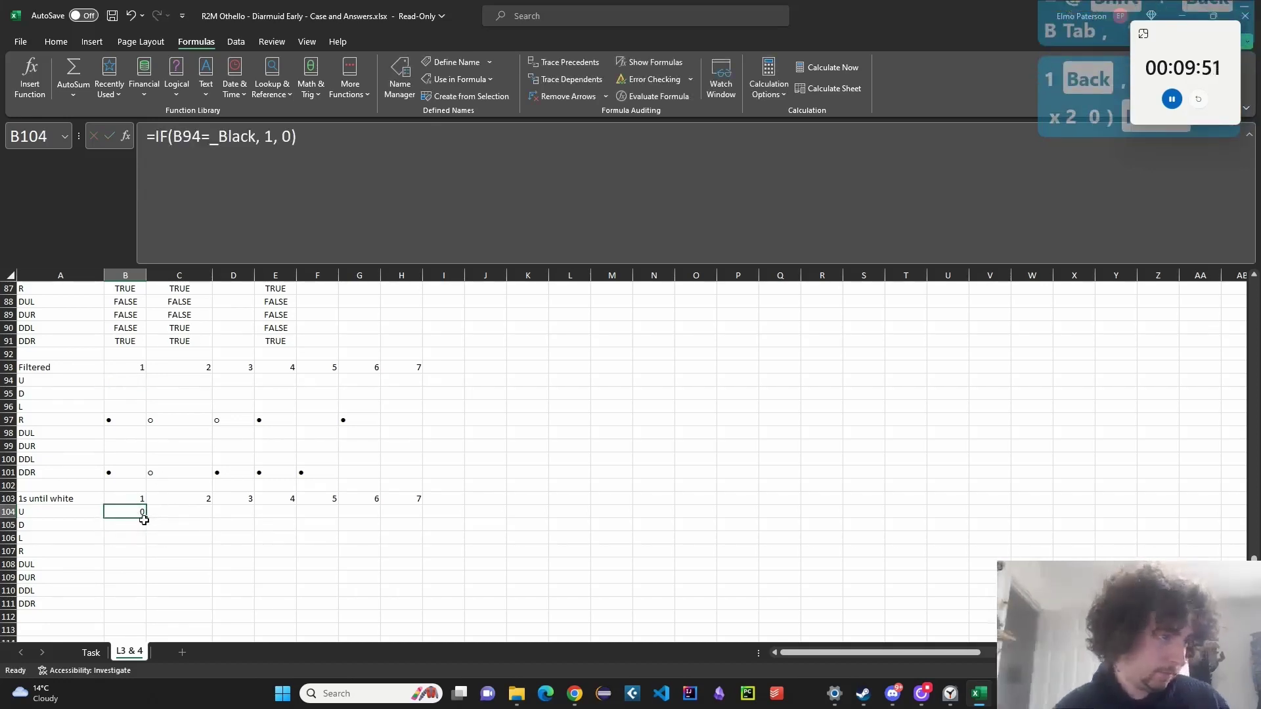
pyautogui.moveTo(148, 519); pyautogui.dragTo(149, 611)
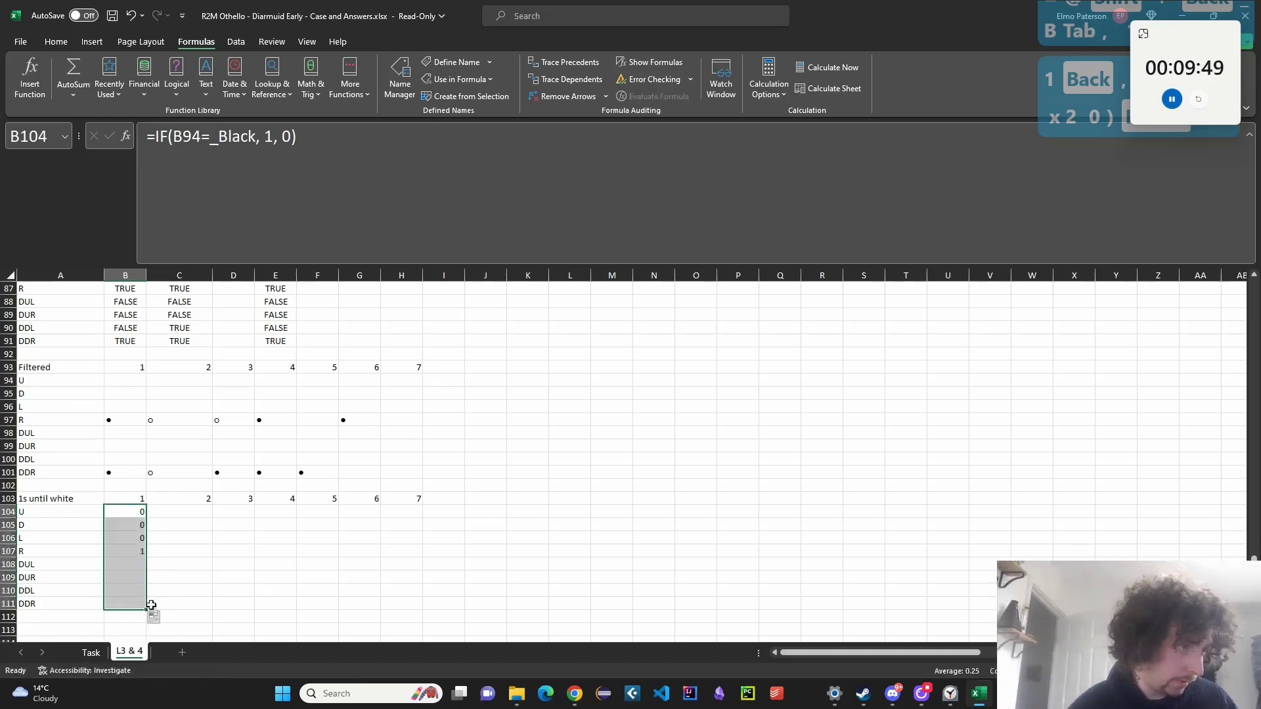
# Enter =IF(AND(B104=1,C94=_Black), 1, 0) in C104 and fill it across and down through H111.
pyautogui.click(146, 514)
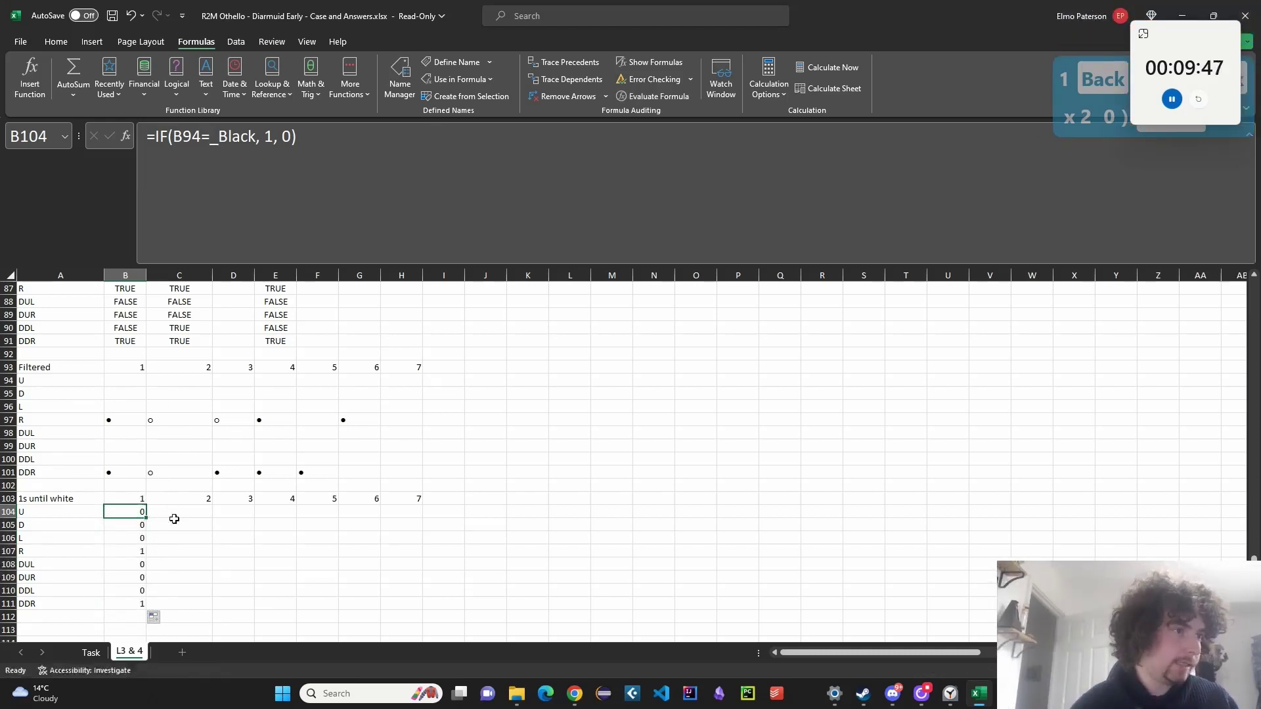
pyautogui.moveTo(146, 519); pyautogui.dragTo(197, 516)
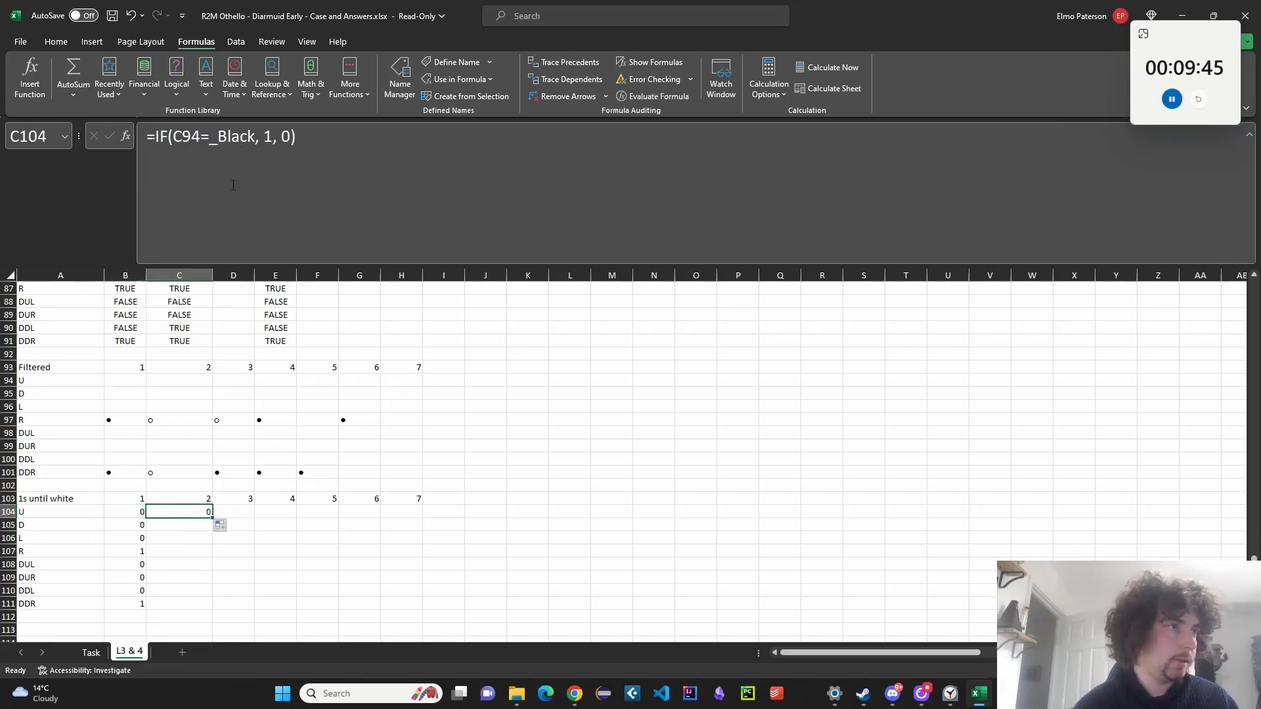
pyautogui.click(260, 142)
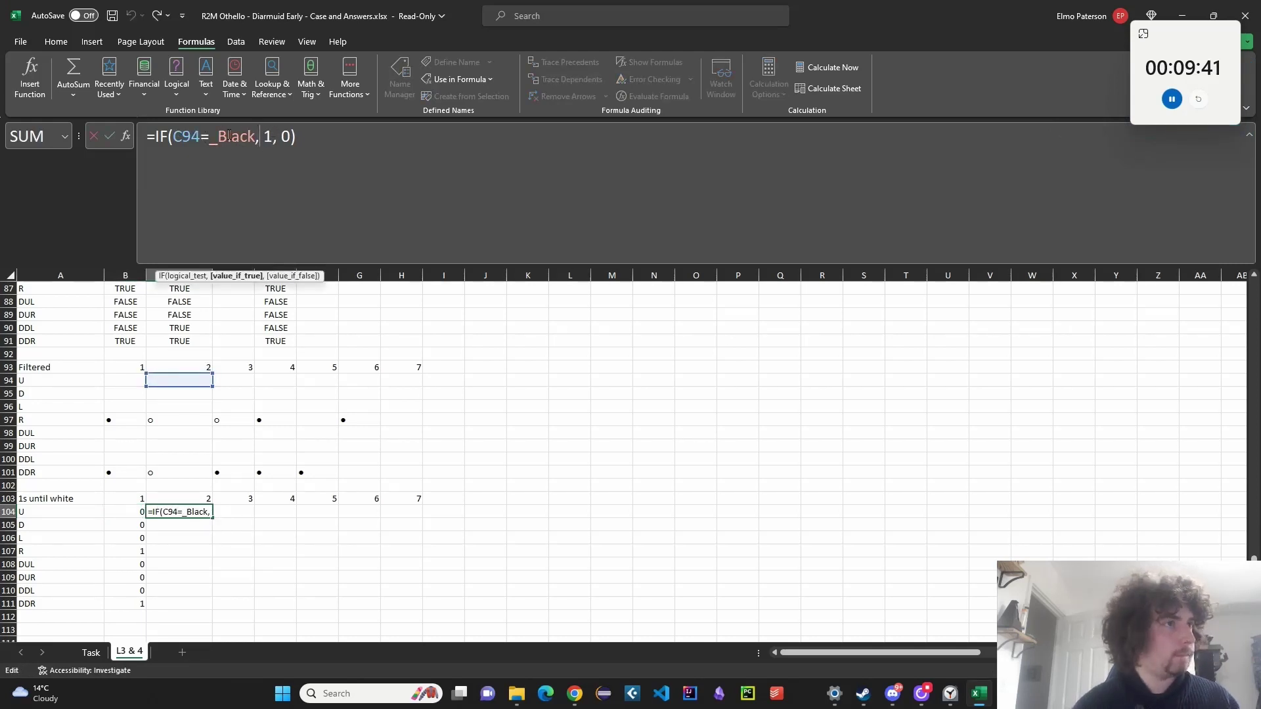
pyautogui.click(175, 136)
pyautogui.write('AND(')
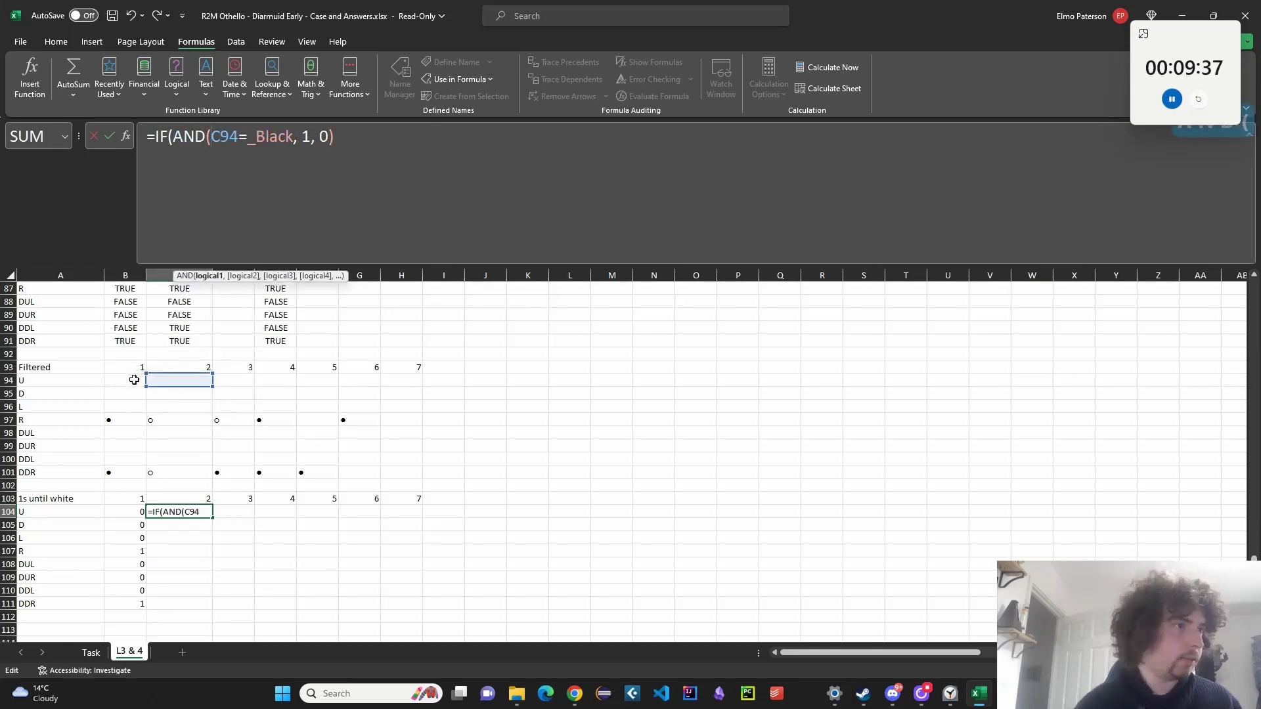
pyautogui.click(125, 512)
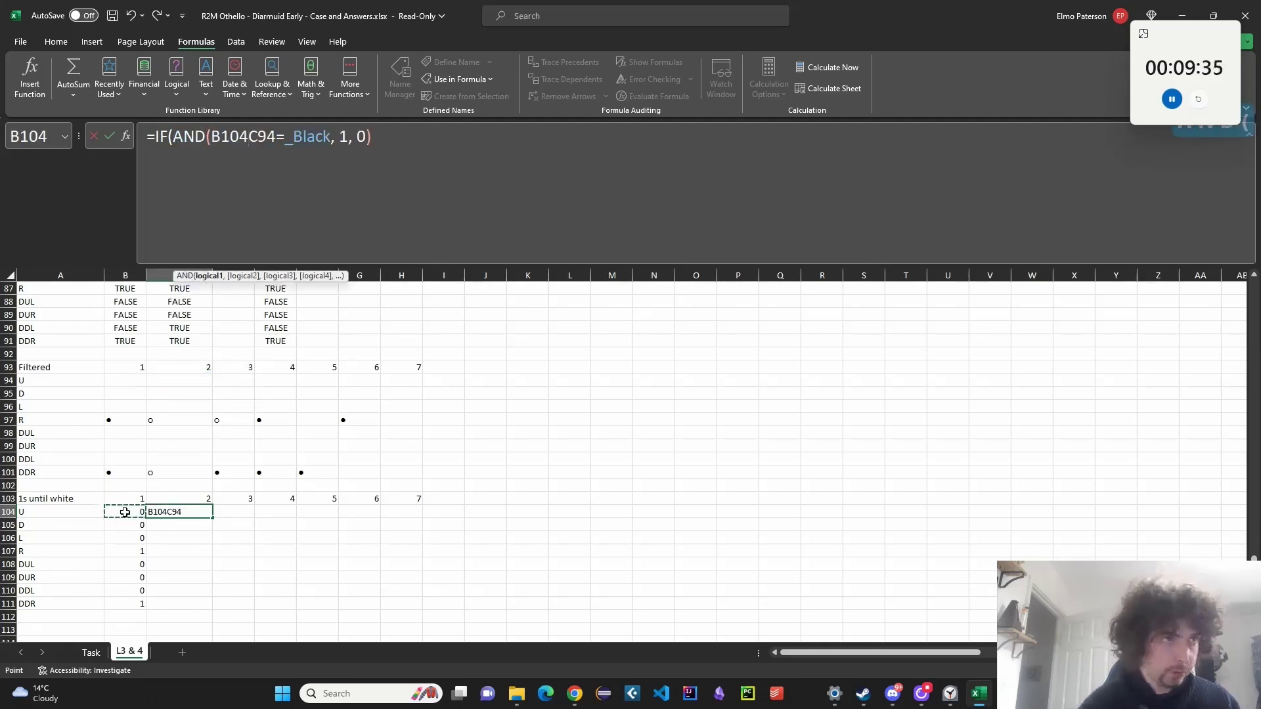
pyautogui.write('=1')
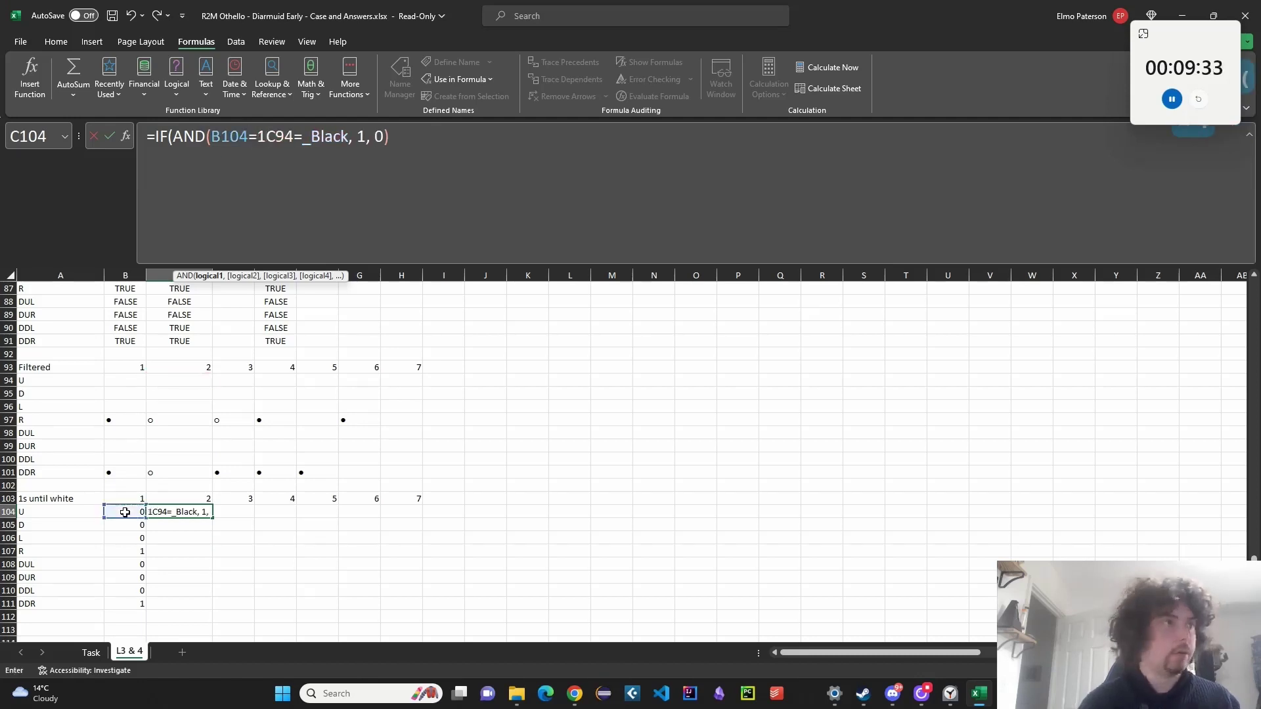
pyautogui.write(',')
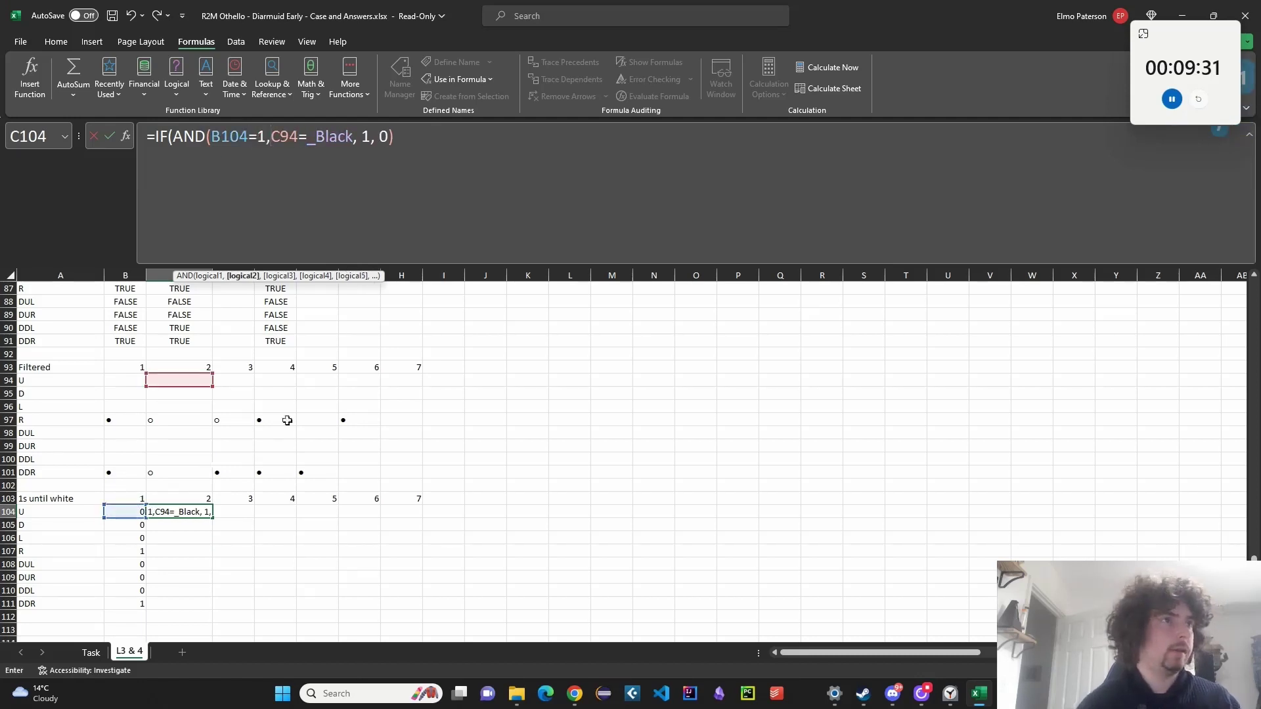
pyautogui.write(')')
pyautogui.hotkey('ctrl', 'Return')
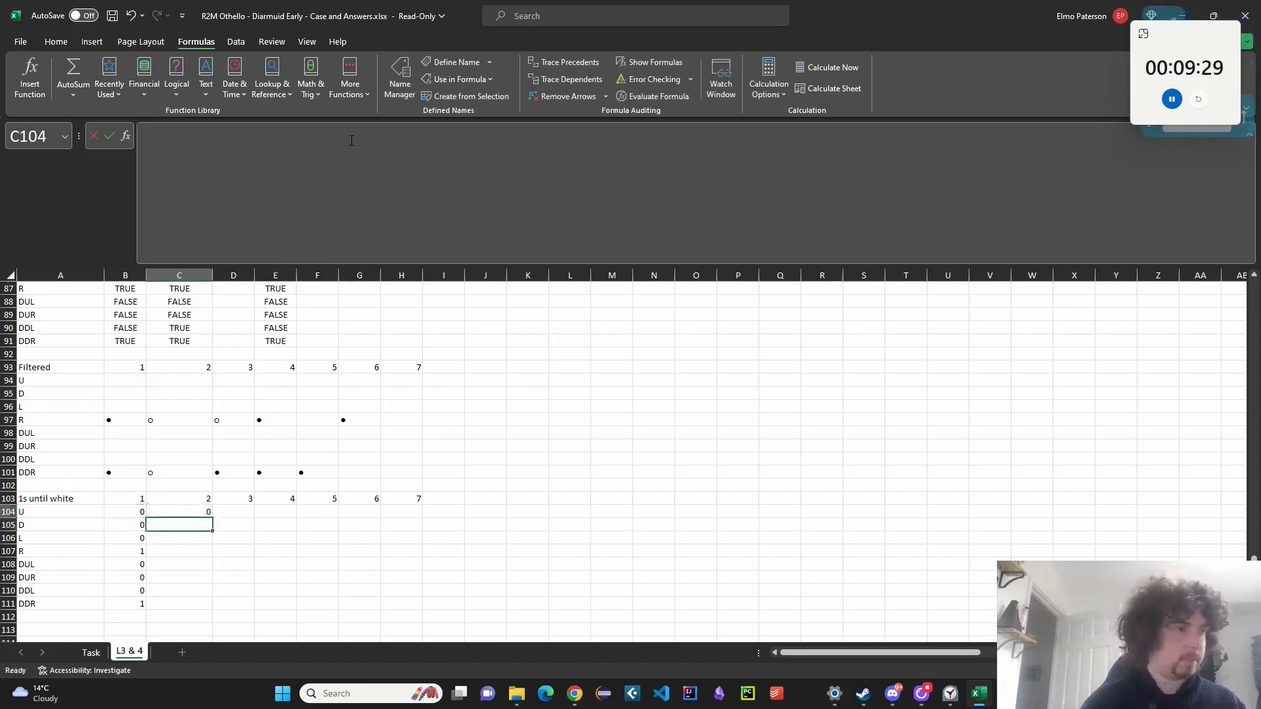
pyautogui.moveTo(211, 521); pyautogui.dragTo(416, 614)
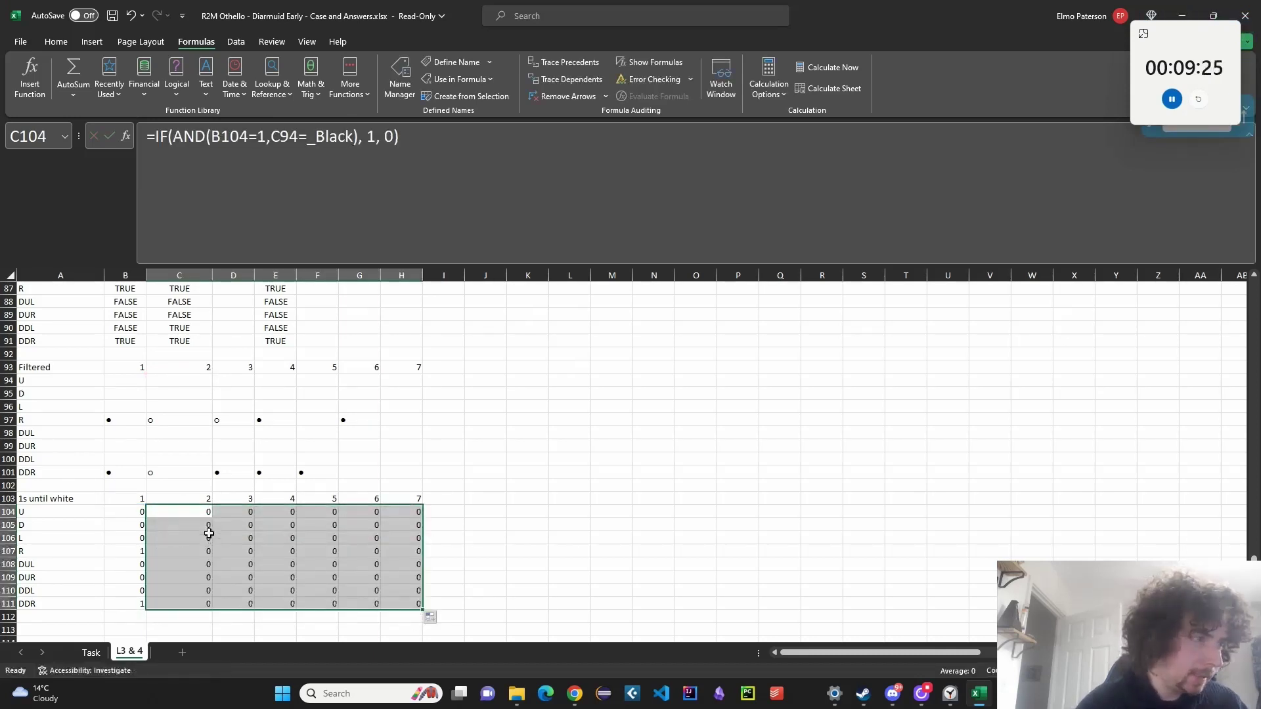
# Check the R row formulas in B107 and C107 against the source cell C97 in the Filtered block.
pyautogui.click(204, 544)
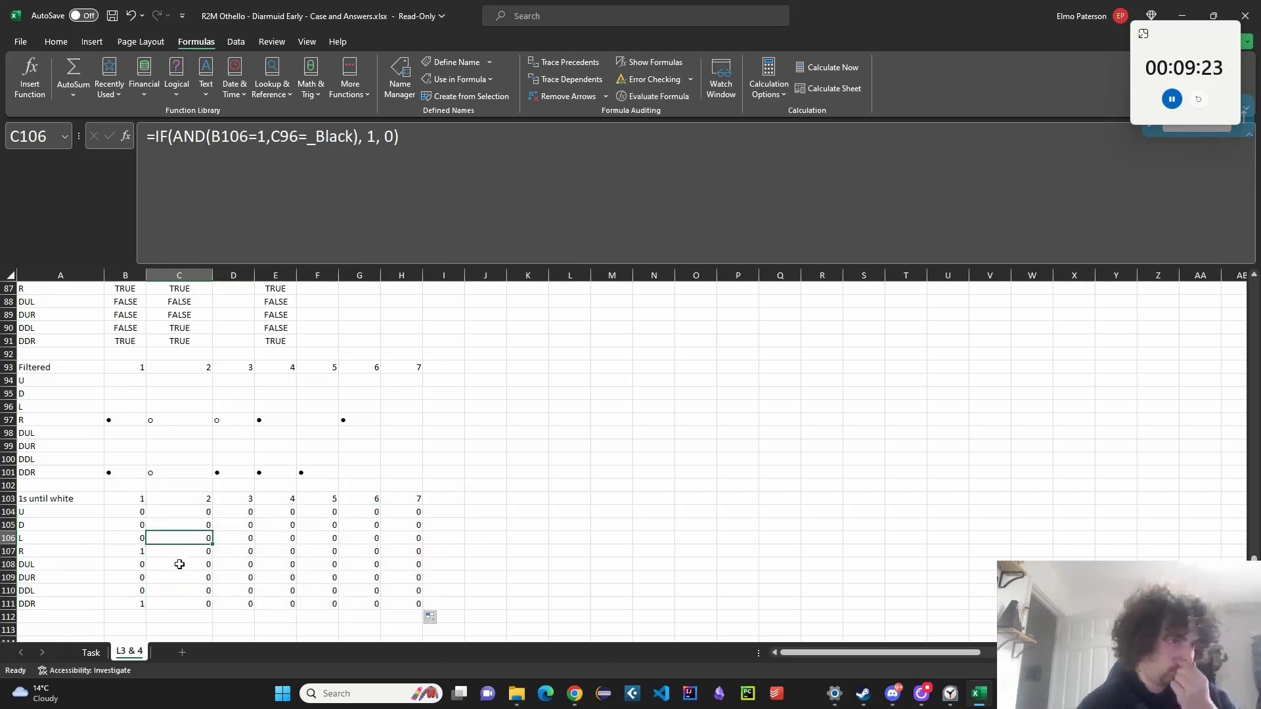
pyautogui.click(187, 551)
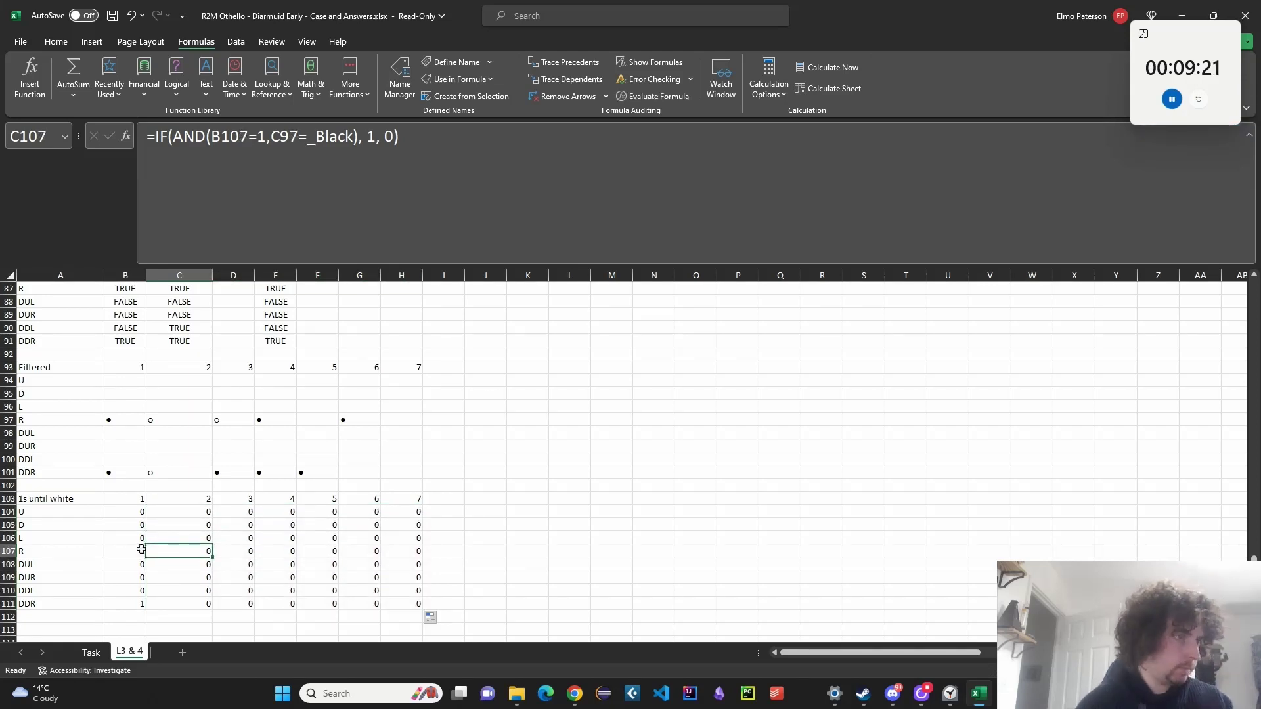
pyautogui.click(139, 550)
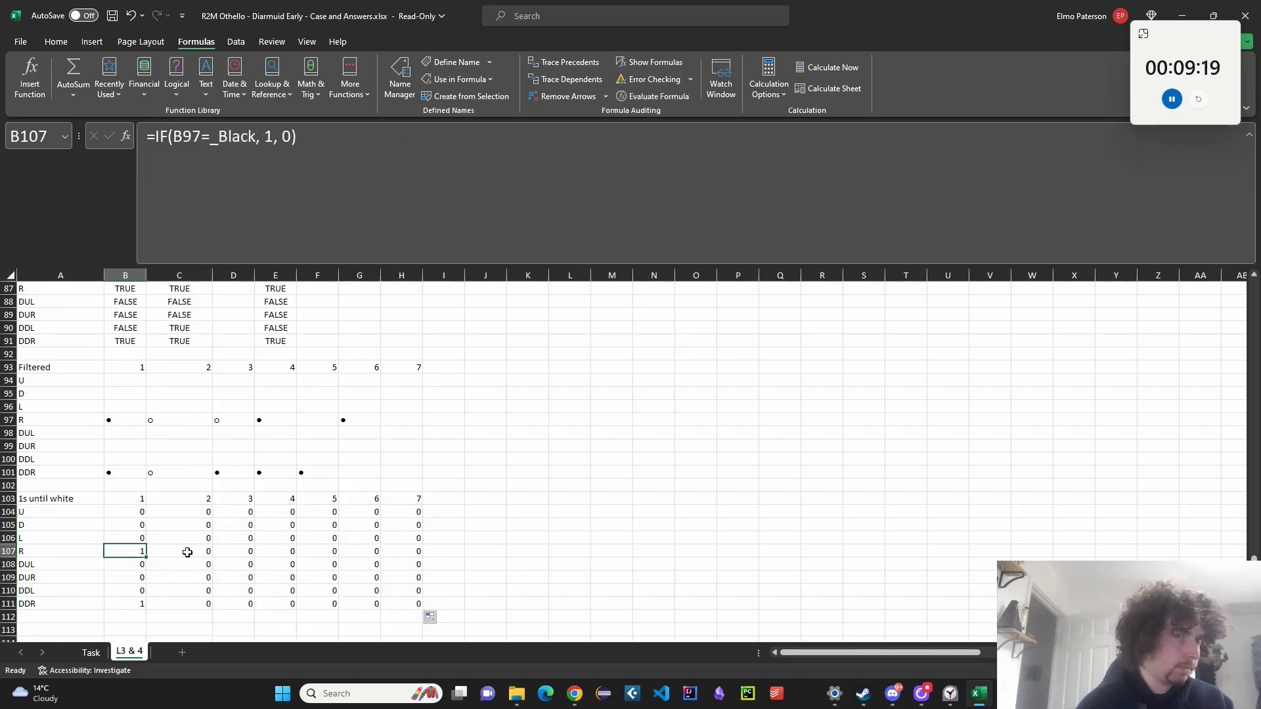
pyautogui.click(187, 552)
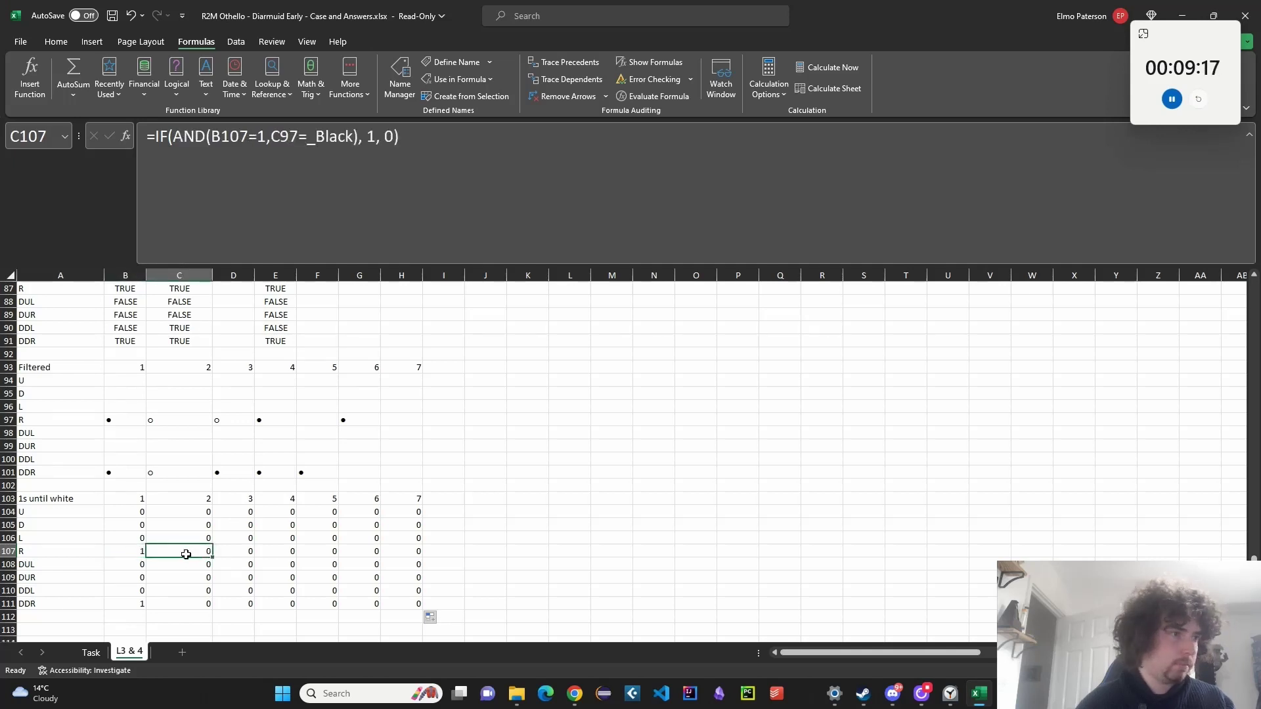
pyautogui.click(166, 419)
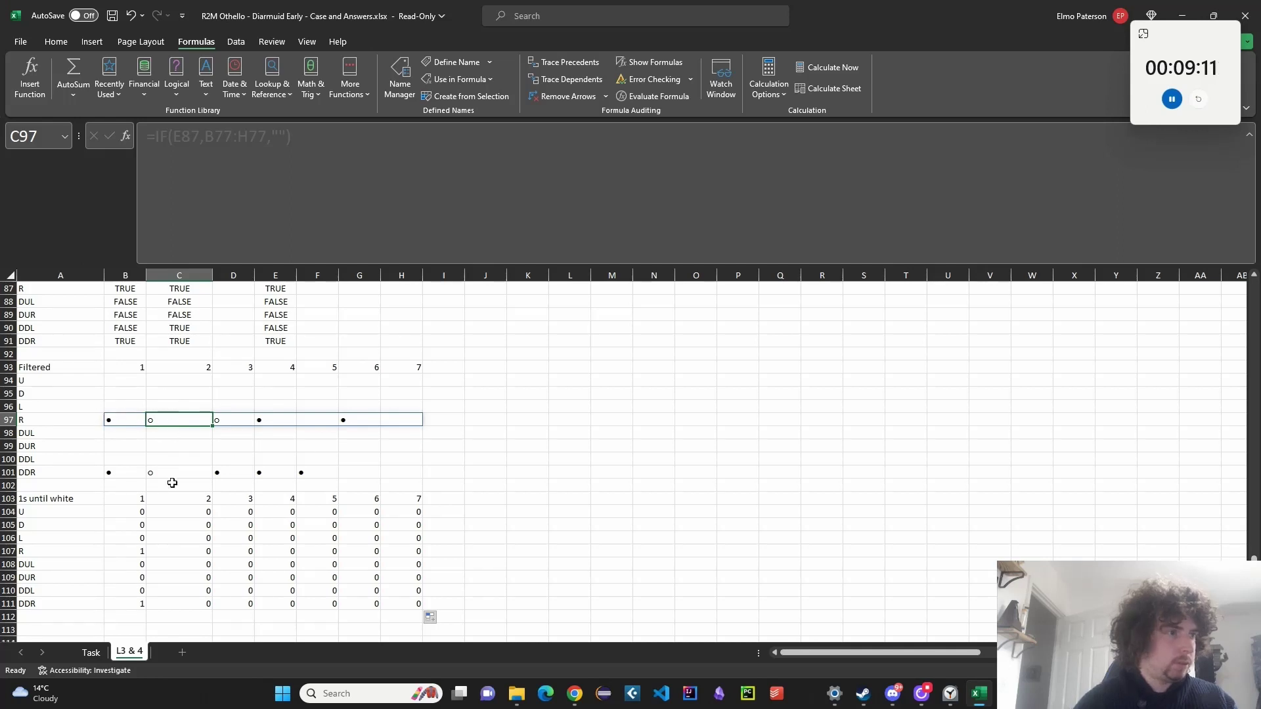
# Title a new block "Total Score" in A113 and copy the direction labels A104:A111 to A114.
pyautogui.scroll(-2, 289, 481)
pyautogui.click(58, 562)
pyautogui.click(54, 421)
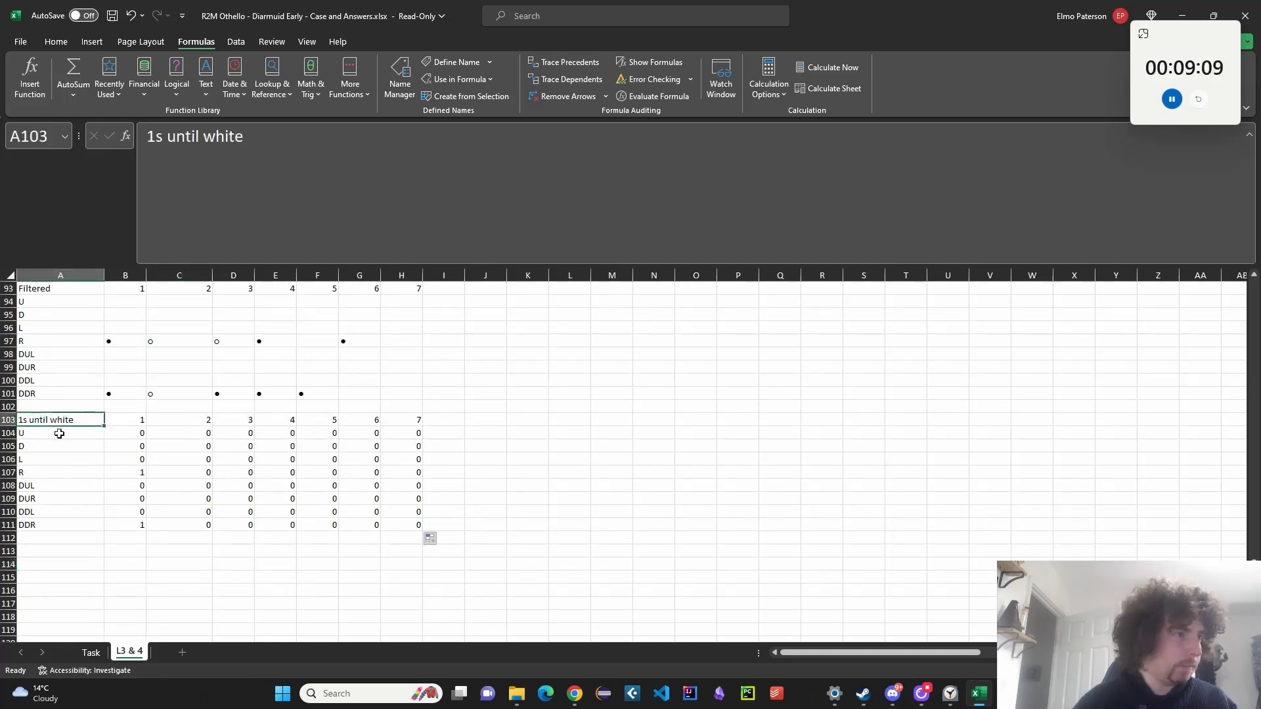
pyautogui.click(59, 549)
pyautogui.write('Total Score')
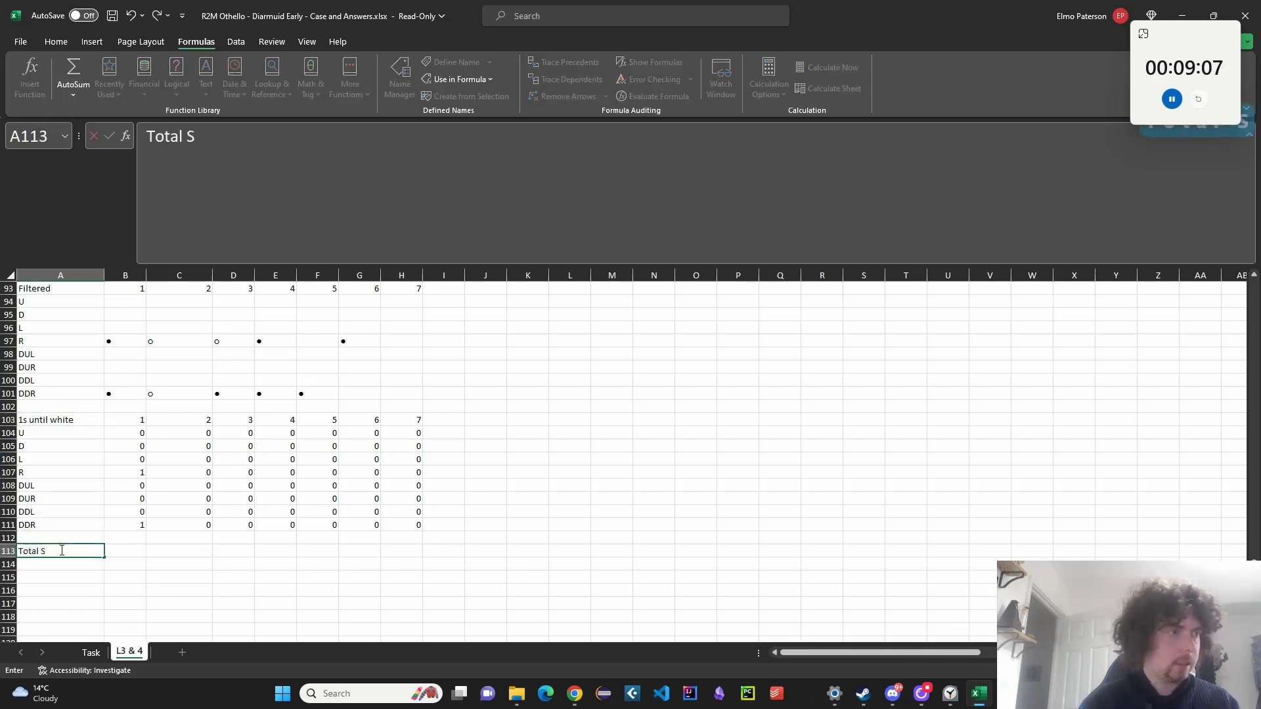
pyautogui.press('Return')
pyautogui.moveTo(50, 431); pyautogui.dragTo(59, 526)
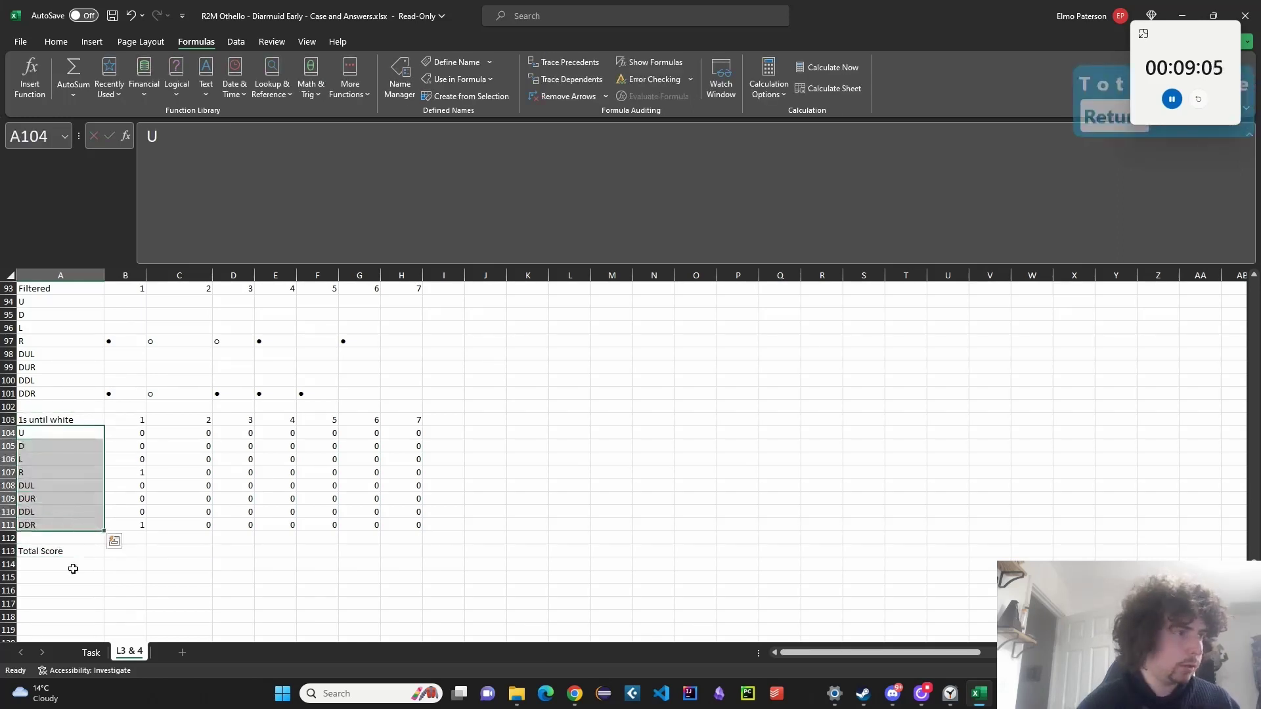
pyautogui.hotkey('ctrl', 'c')
pyautogui.hotkey('ctrl', 'v')
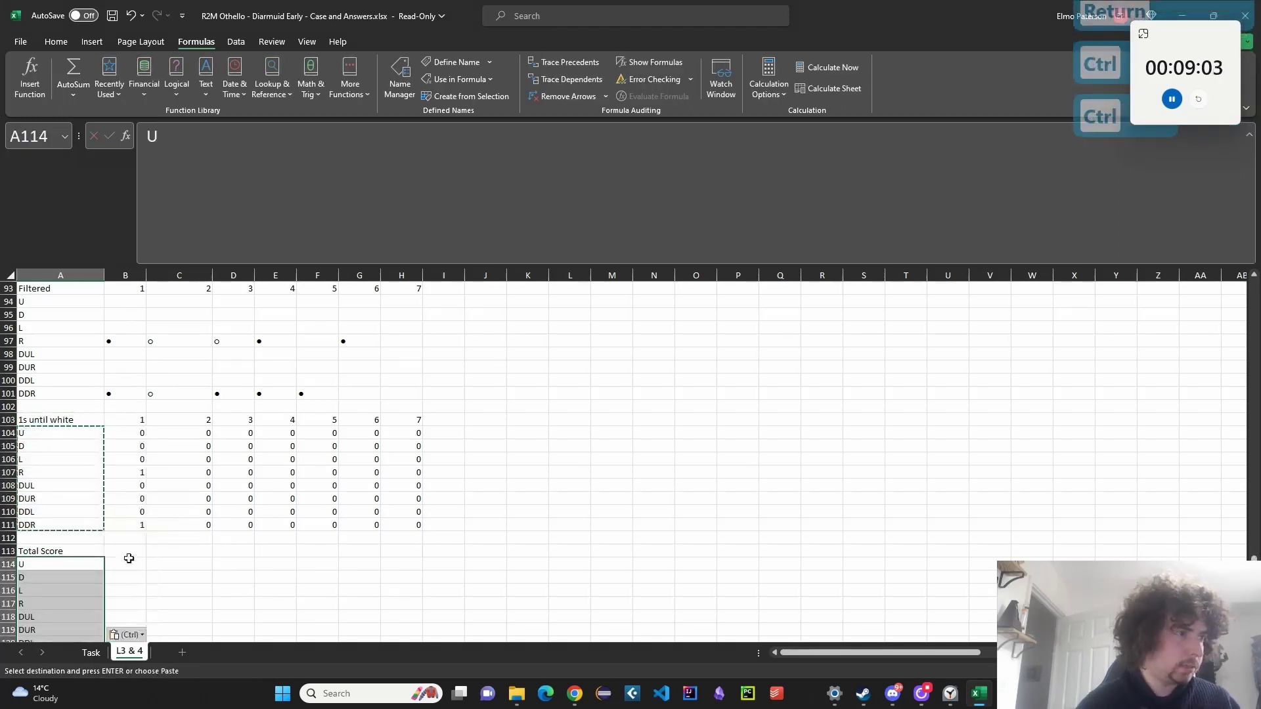
# Enter =SUM(B104:H104) in B114 and fill it down to B121.
pyautogui.click(128, 567)
pyautogui.write('=SUM(')
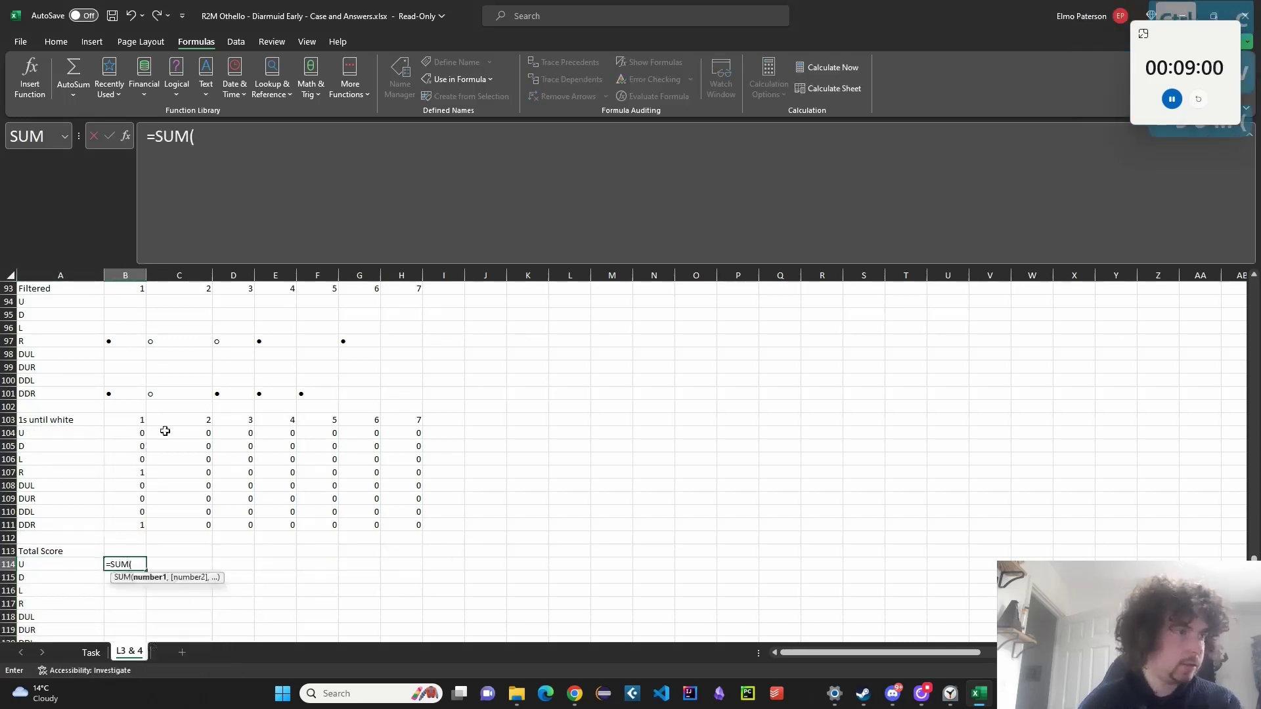
pyautogui.moveTo(164, 431); pyautogui.dragTo(407, 434)
pyautogui.press('Return')
pyautogui.click(140, 563)
pyautogui.scroll(-1, 140, 562)
pyautogui.moveTo(145, 532); pyautogui.dragTo(141, 621)
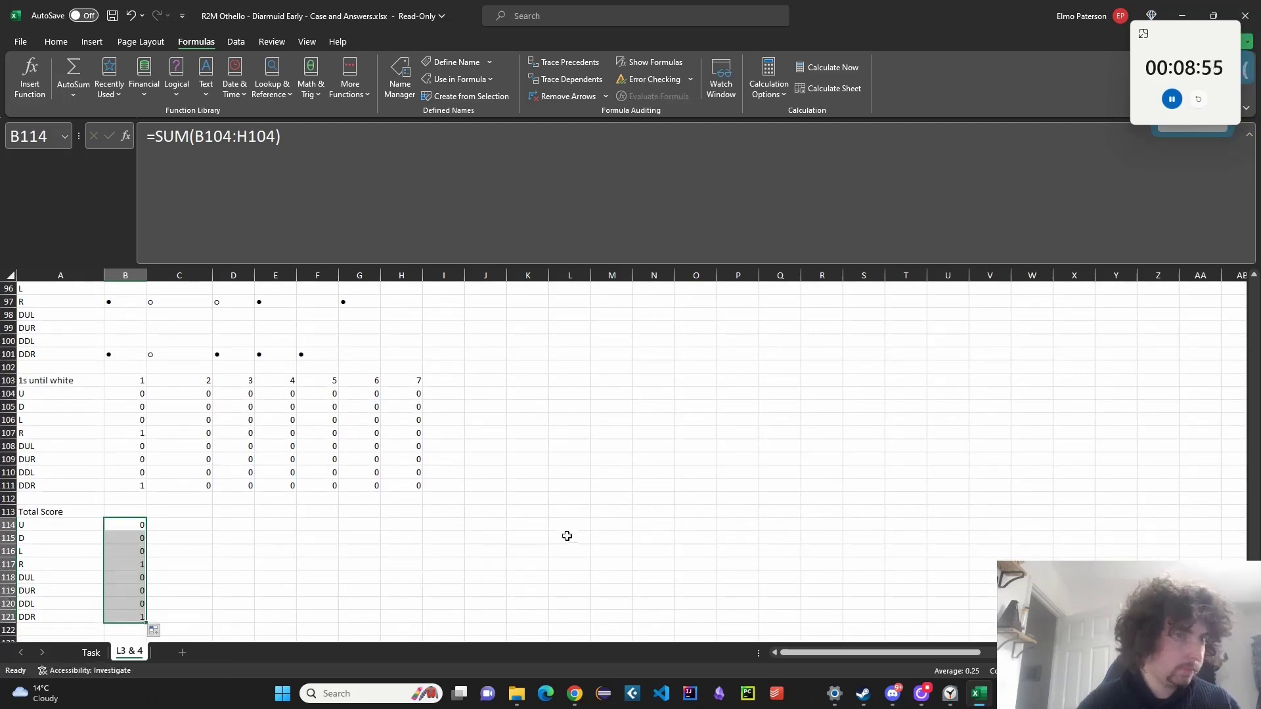
pyautogui.middleClick(550, 593)
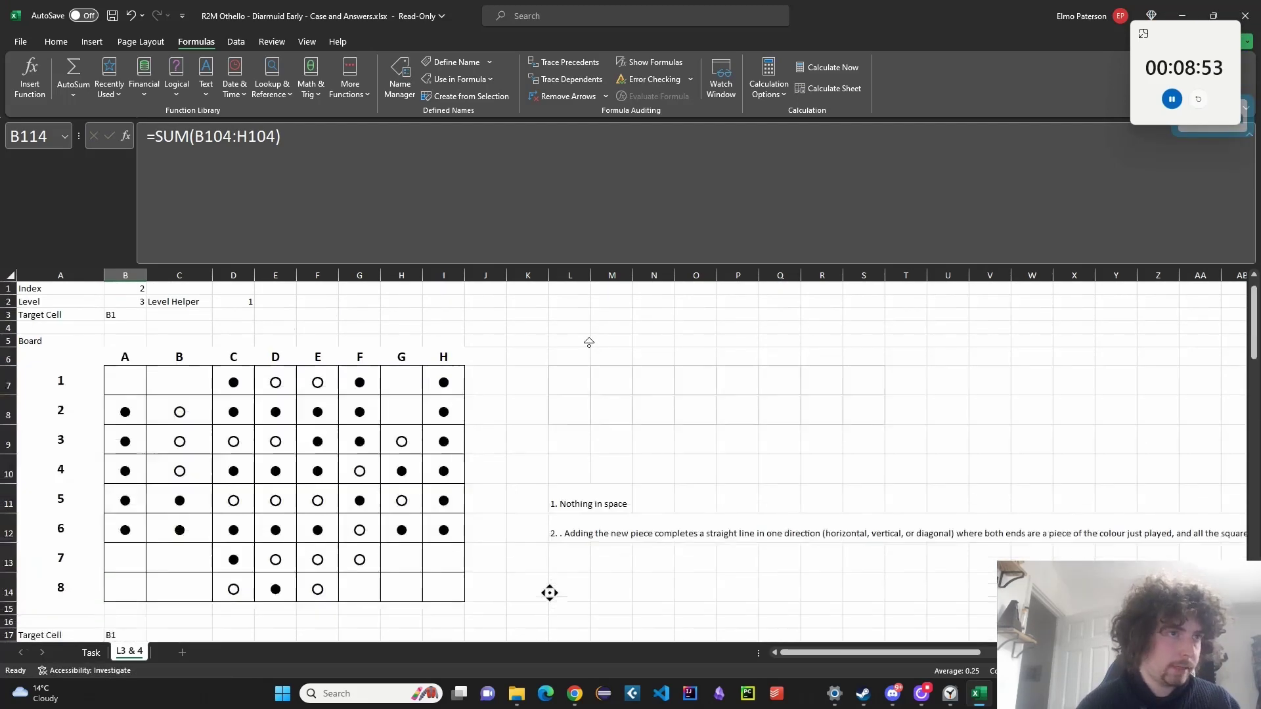
pyautogui.click(570, 464)
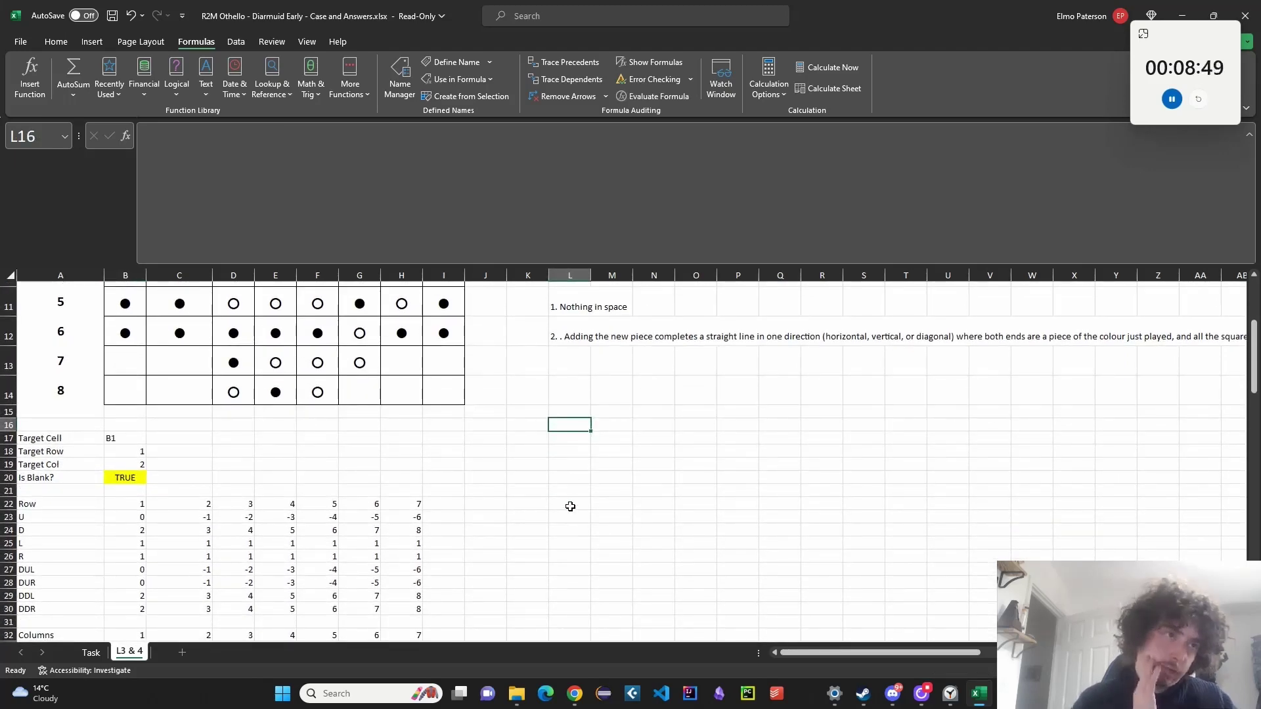
pyautogui.scroll(3, 571, 506)
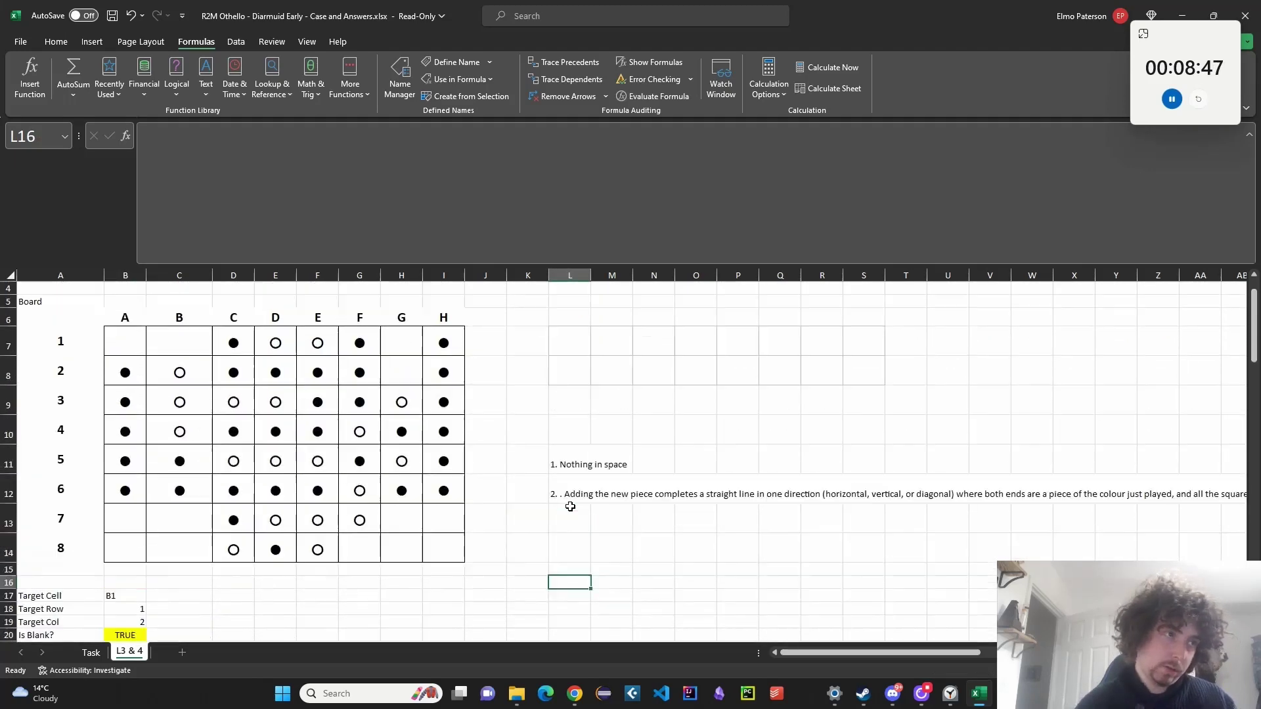
pyautogui.write('=SEQUENCE(20-')
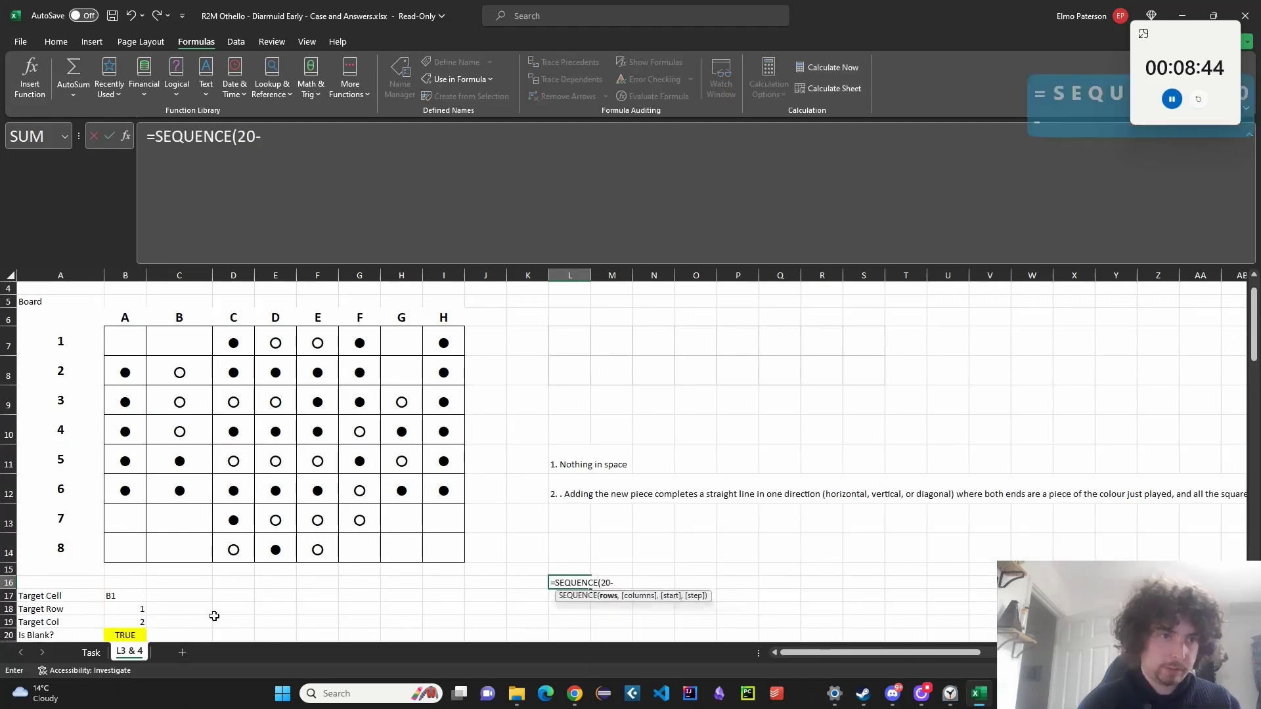
pyautogui.press('BackSpace')
pyautogui.write(',')
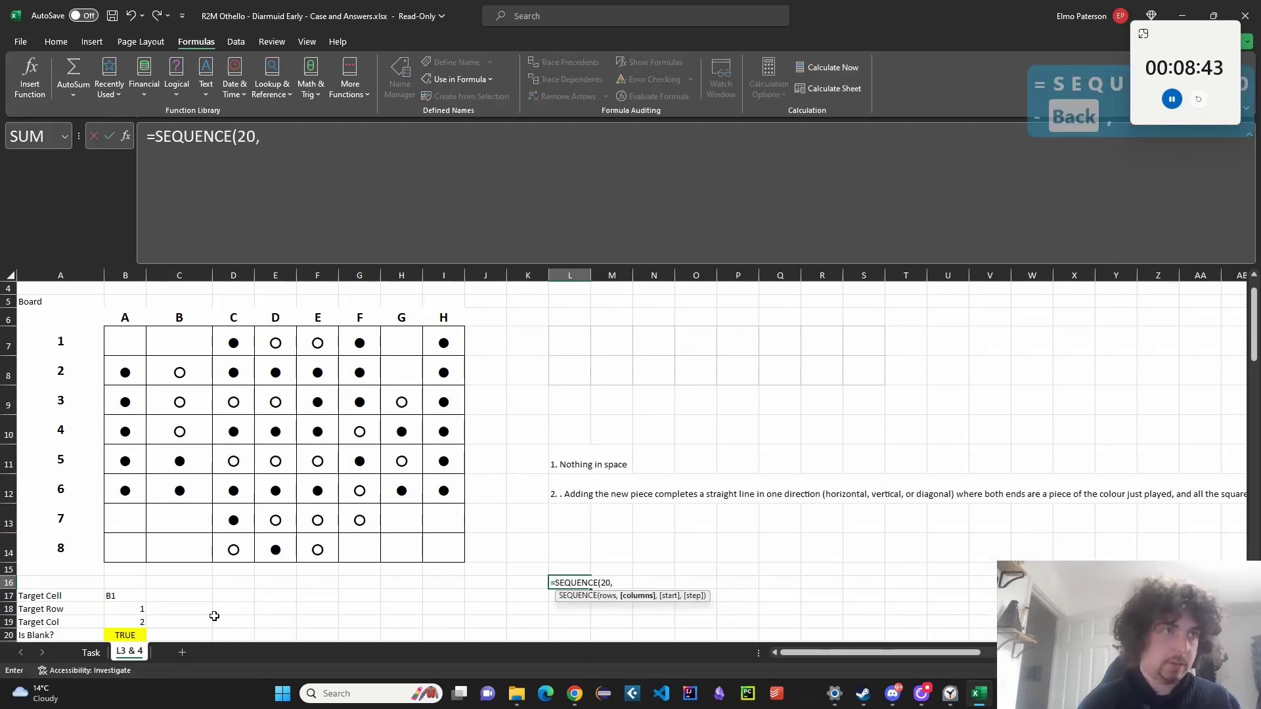
pyautogui.write('CHOOSE(')
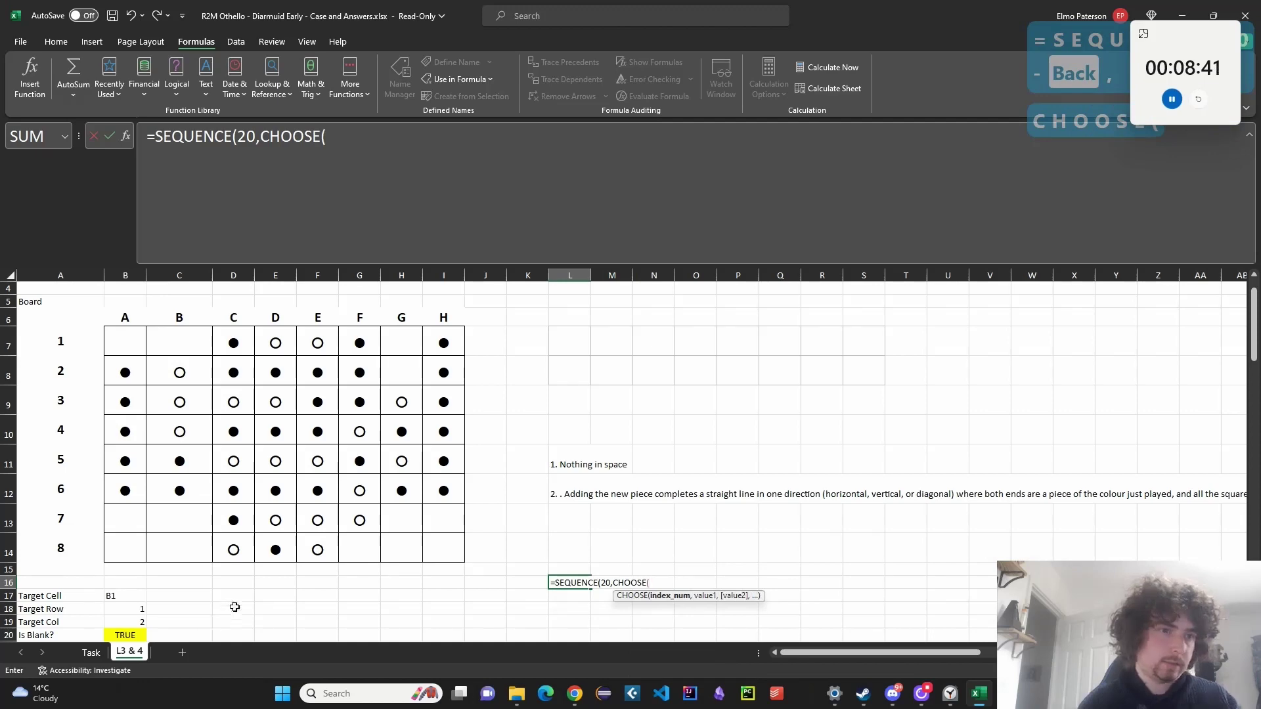
pyautogui.scroll(1, 142, 374)
pyautogui.click(245, 300)
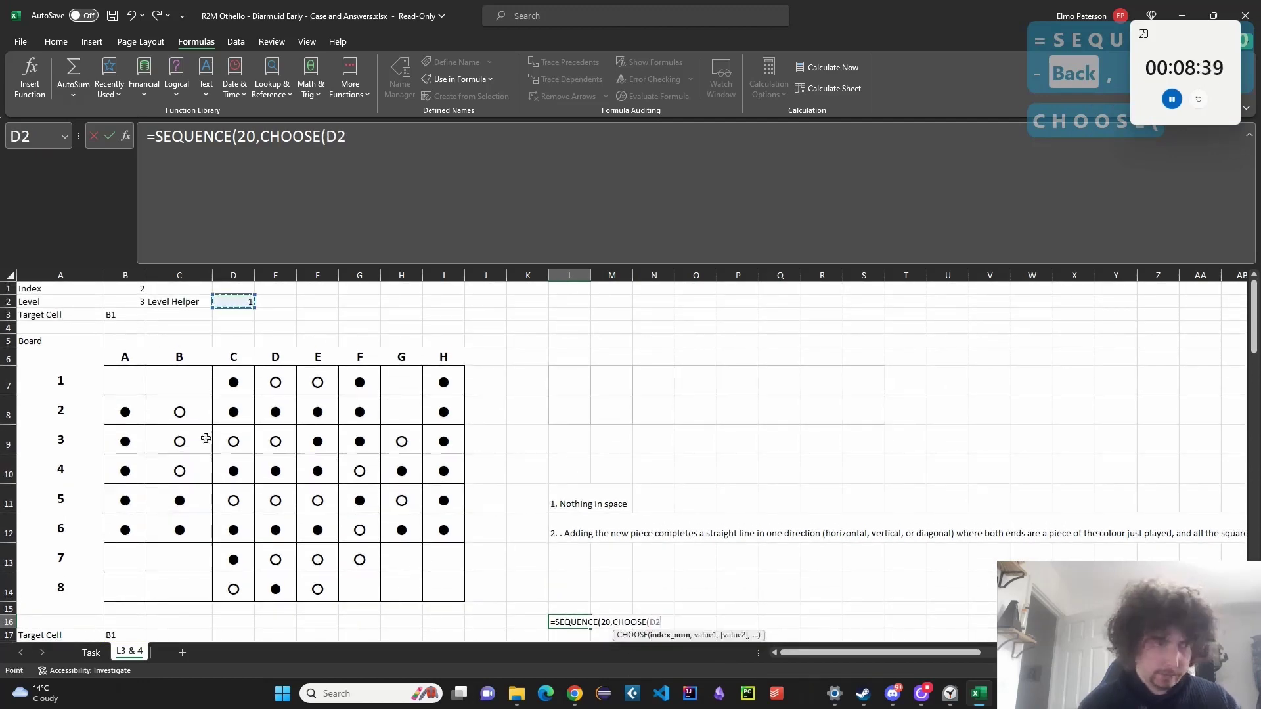
pyautogui.press('Escape')
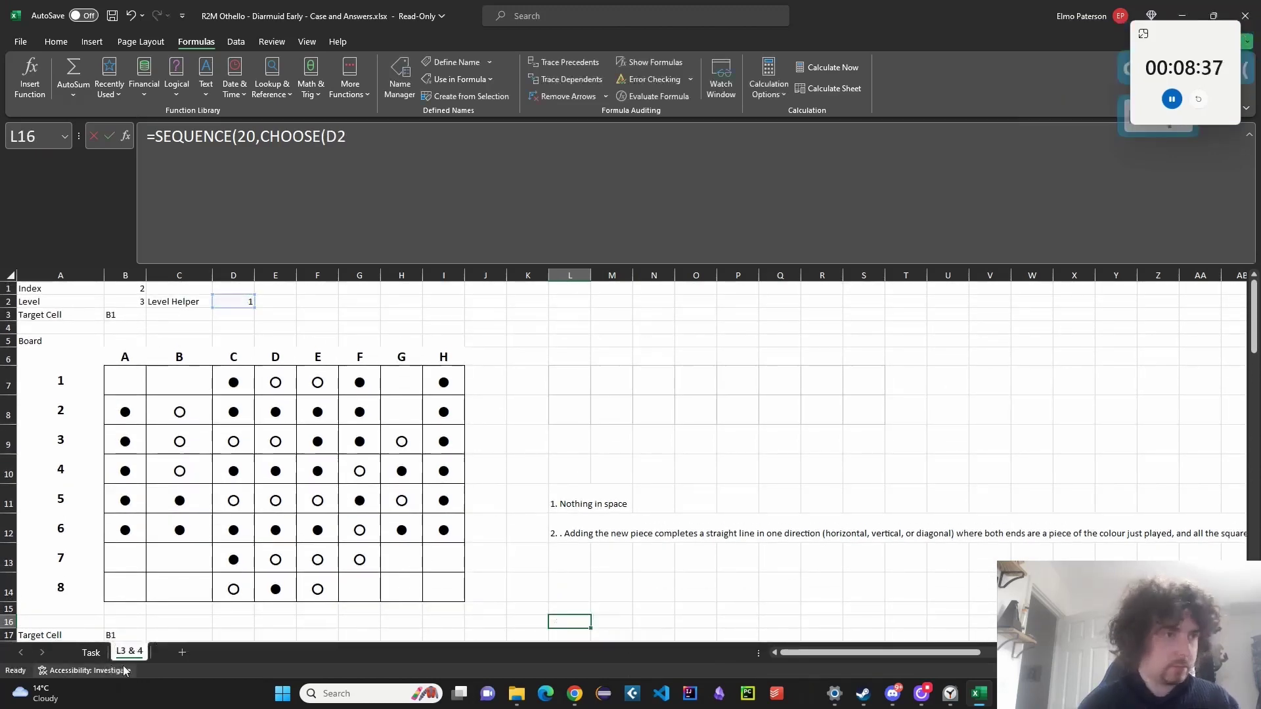
# Review the level game tables on the Task sheet and return to the L3 & 4 sheet.
pyautogui.click(90, 653)
pyautogui.scroll(-12, 1178, 338)
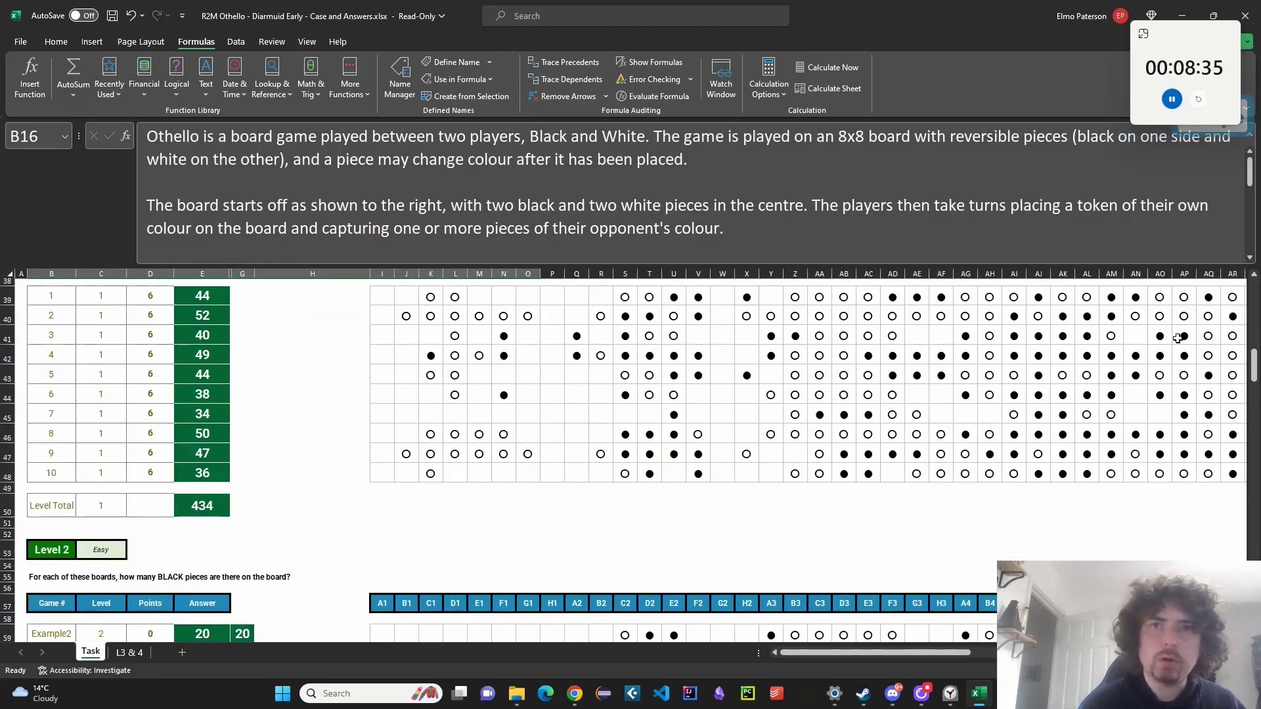
pyautogui.moveTo(1254, 371); pyautogui.dragTo(1255, 503)
pyautogui.click(130, 652)
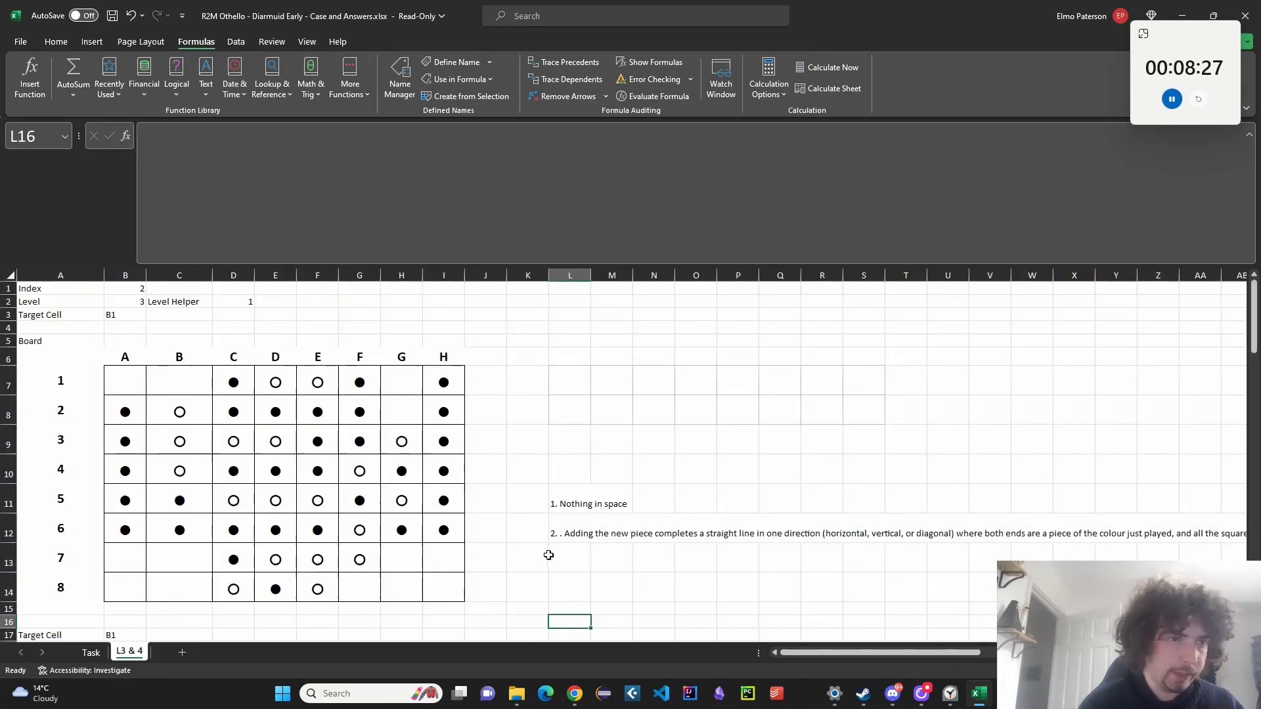
# Enter =SEQUENCE(20,,CHOOSE(D2,5,3)) in L16 to list 20 numbers whose start depends on the Level Helper.
pyautogui.write('=SE')
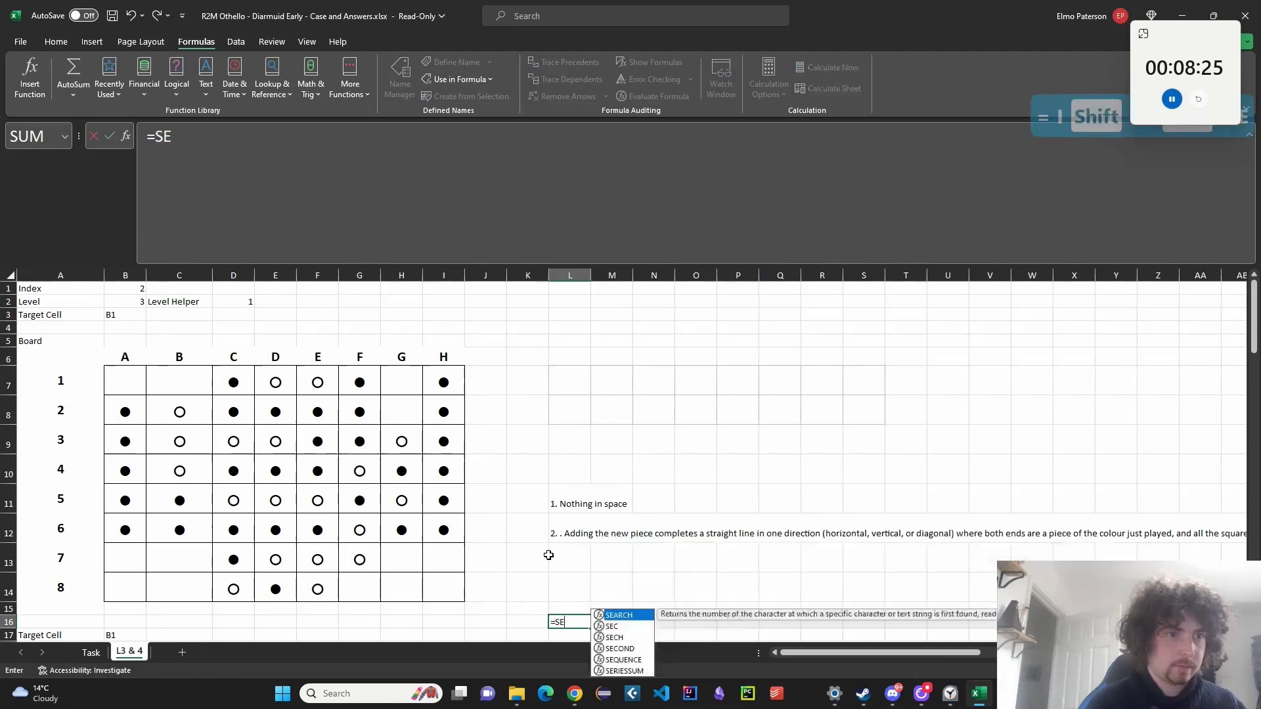
pyautogui.write('QU')
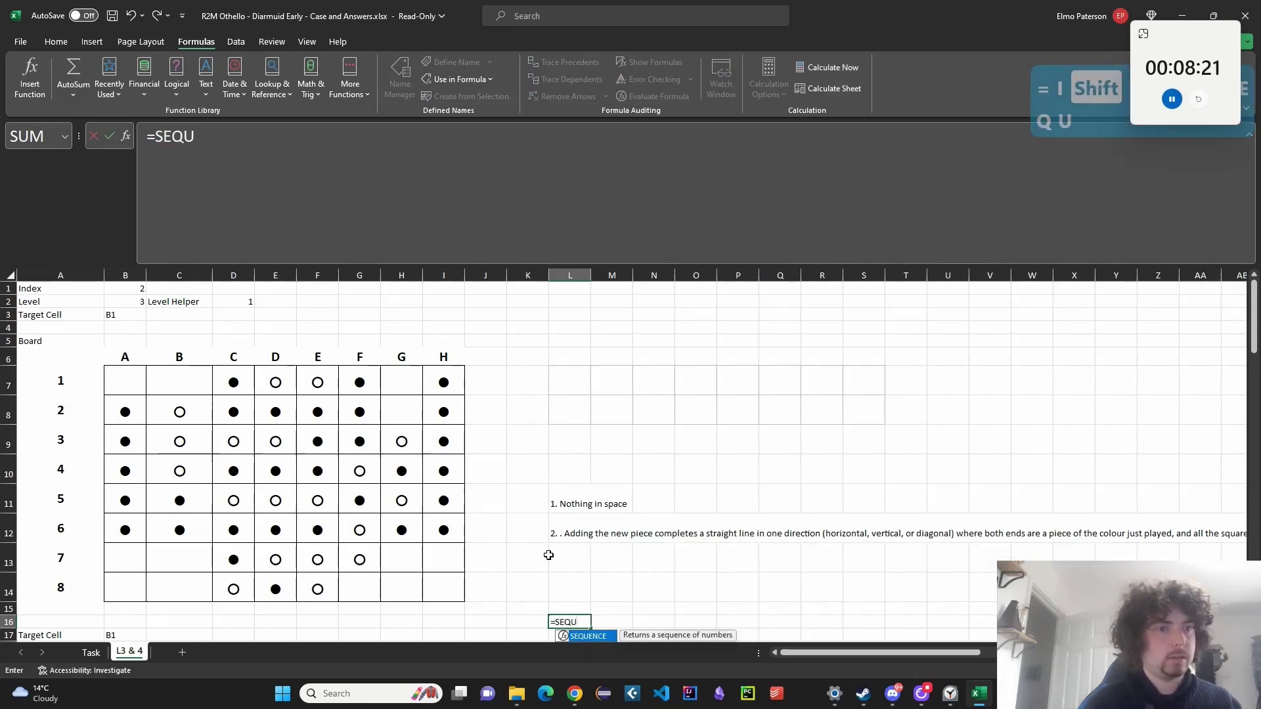
pyautogui.write('ENCE(5')
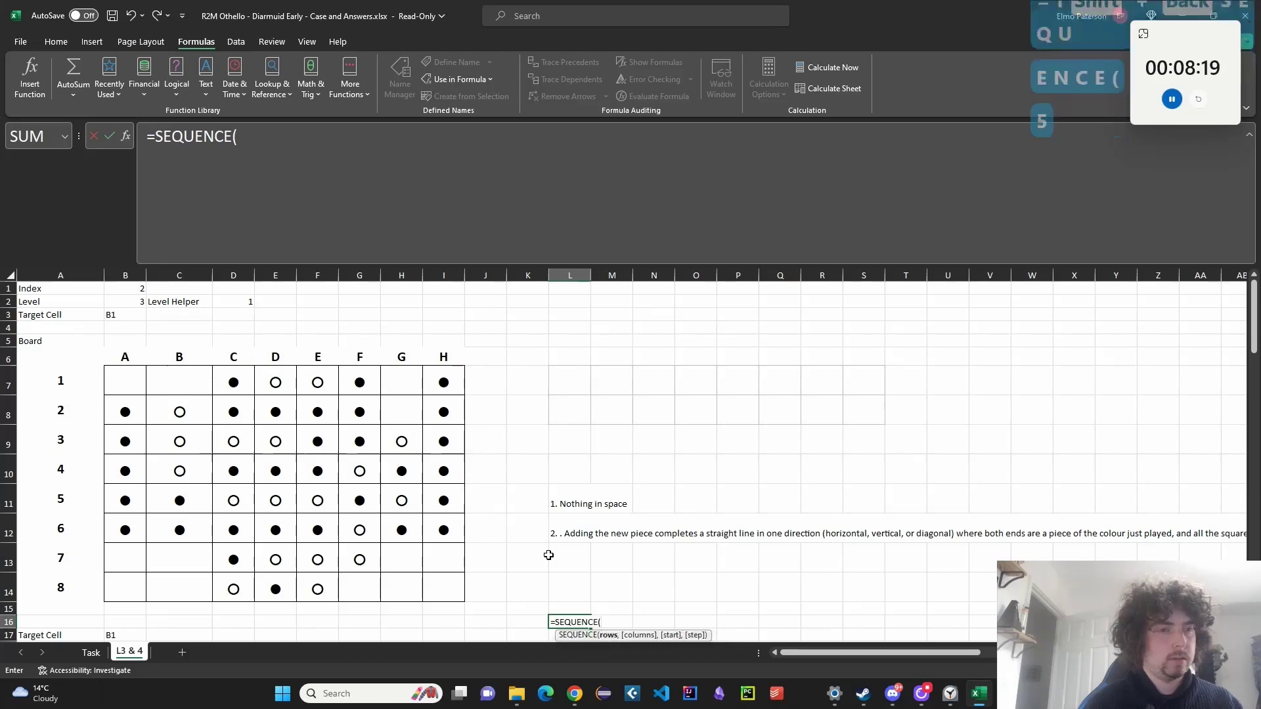
pyautogui.press('BackSpace')
pyautogui.write('1')
pyautogui.press('BackSpace')
pyautogui.write('20,')
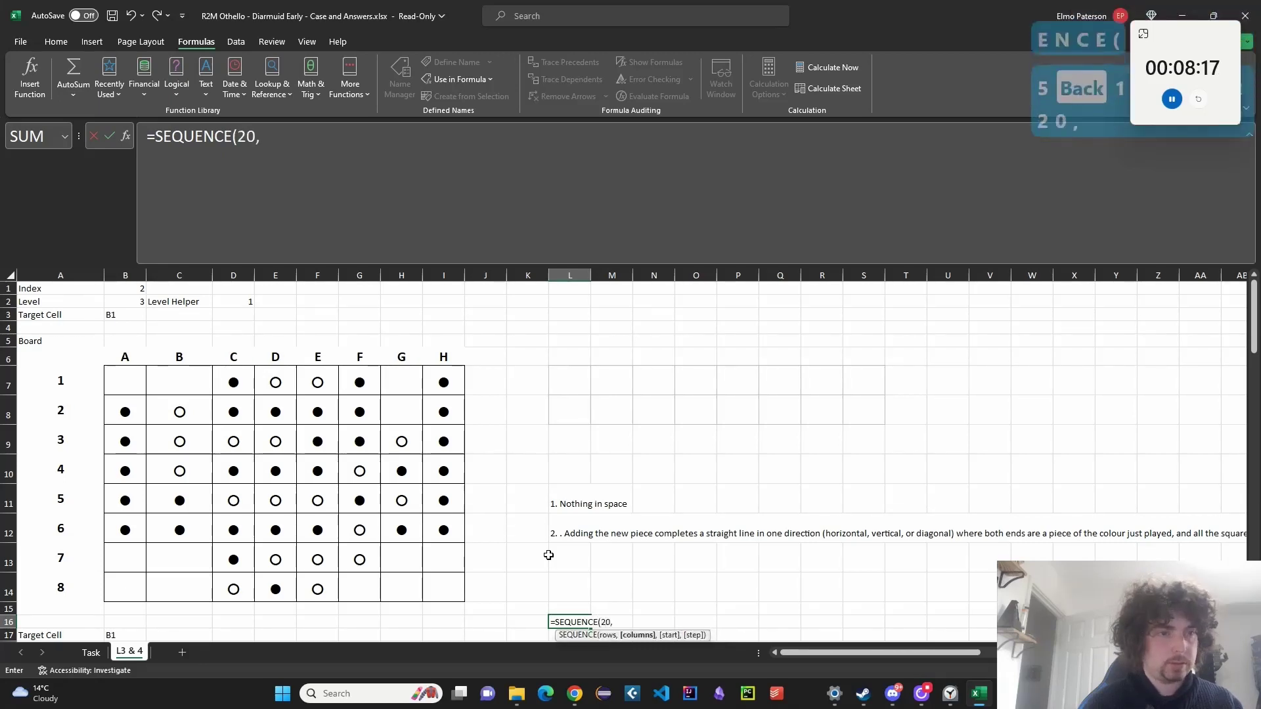
pyautogui.write(',CHOOSE(')
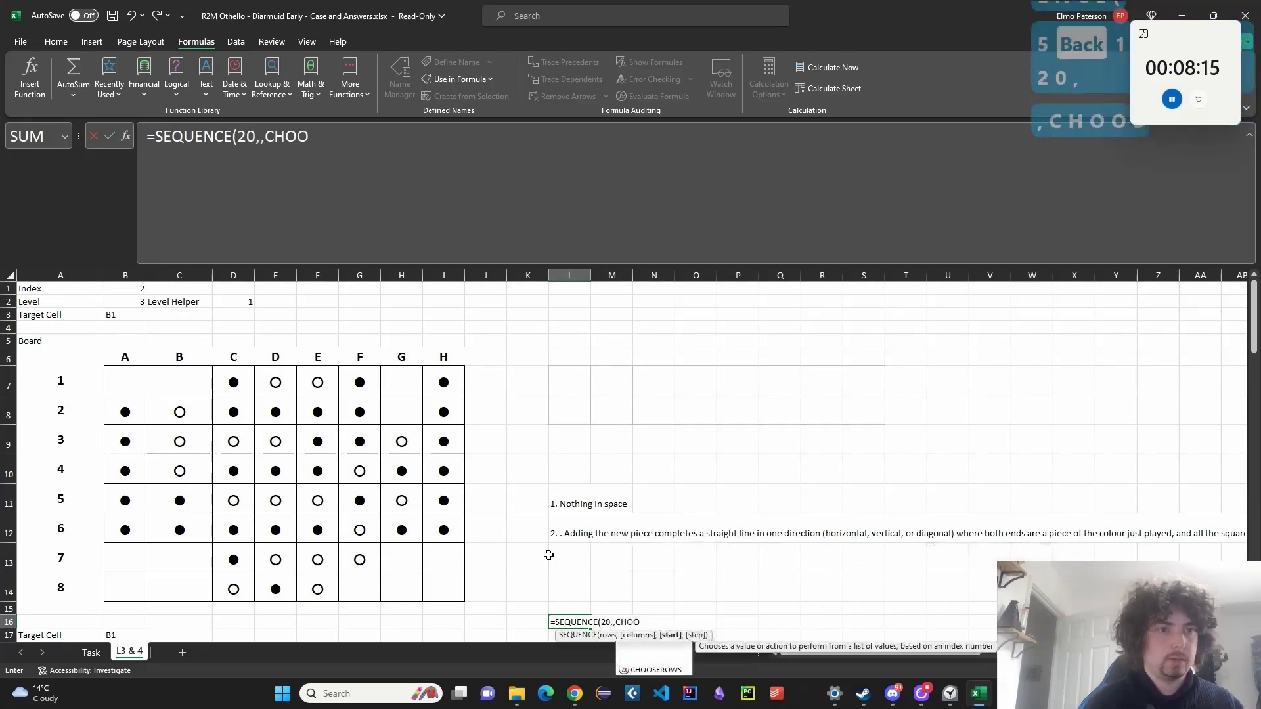
pyautogui.click(239, 303)
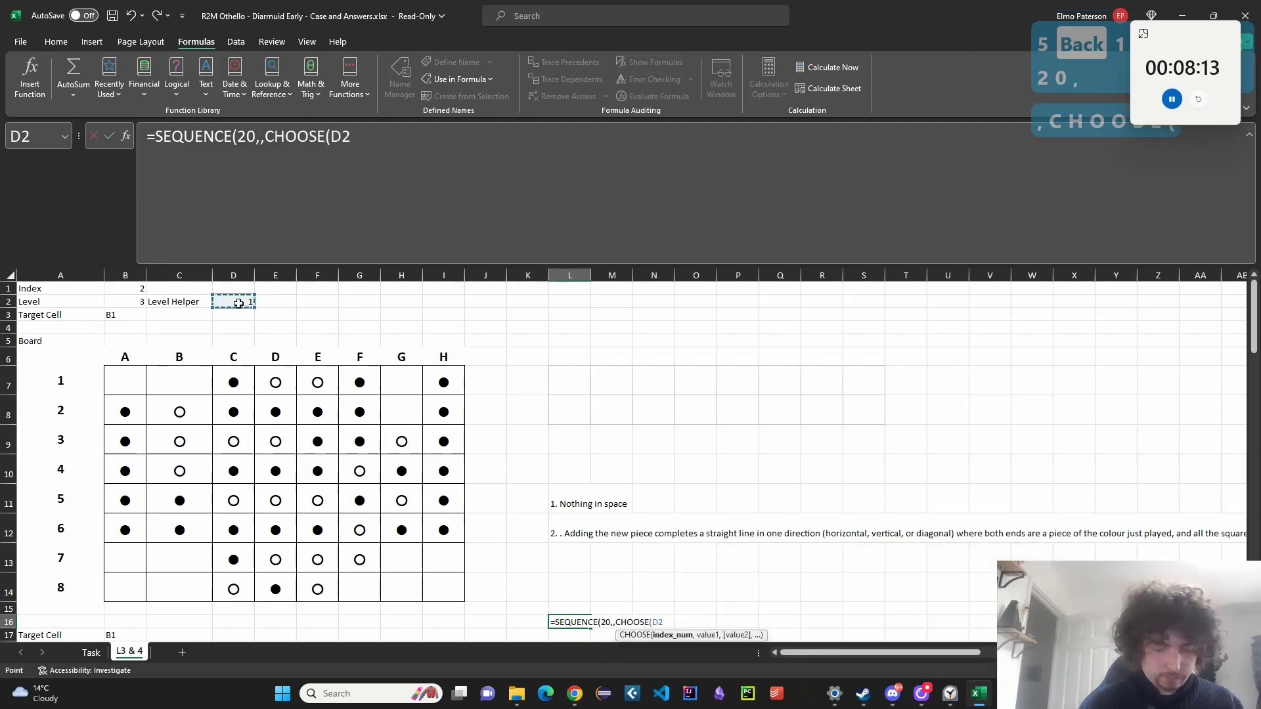
pyautogui.write(',5,3)')
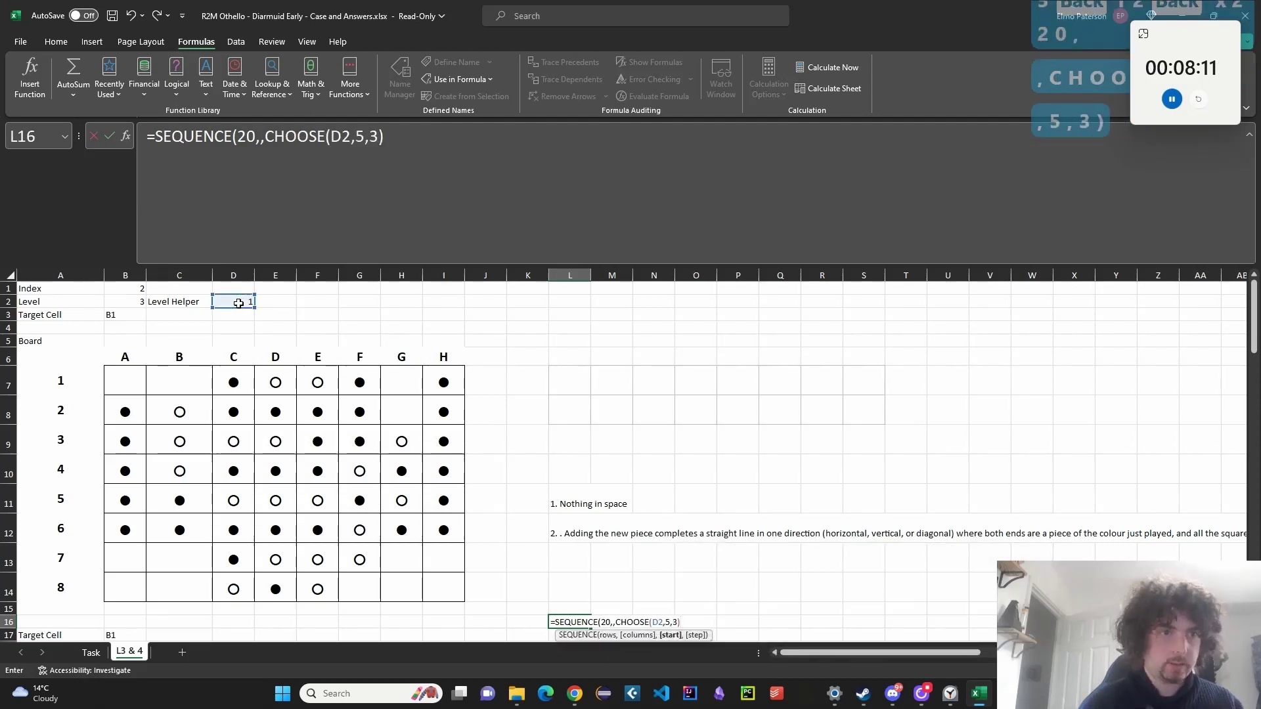
pyautogui.write(')')
pyautogui.press('Return')
pyautogui.press('Up')
pyautogui.press('Up')
pyautogui.press('Right')
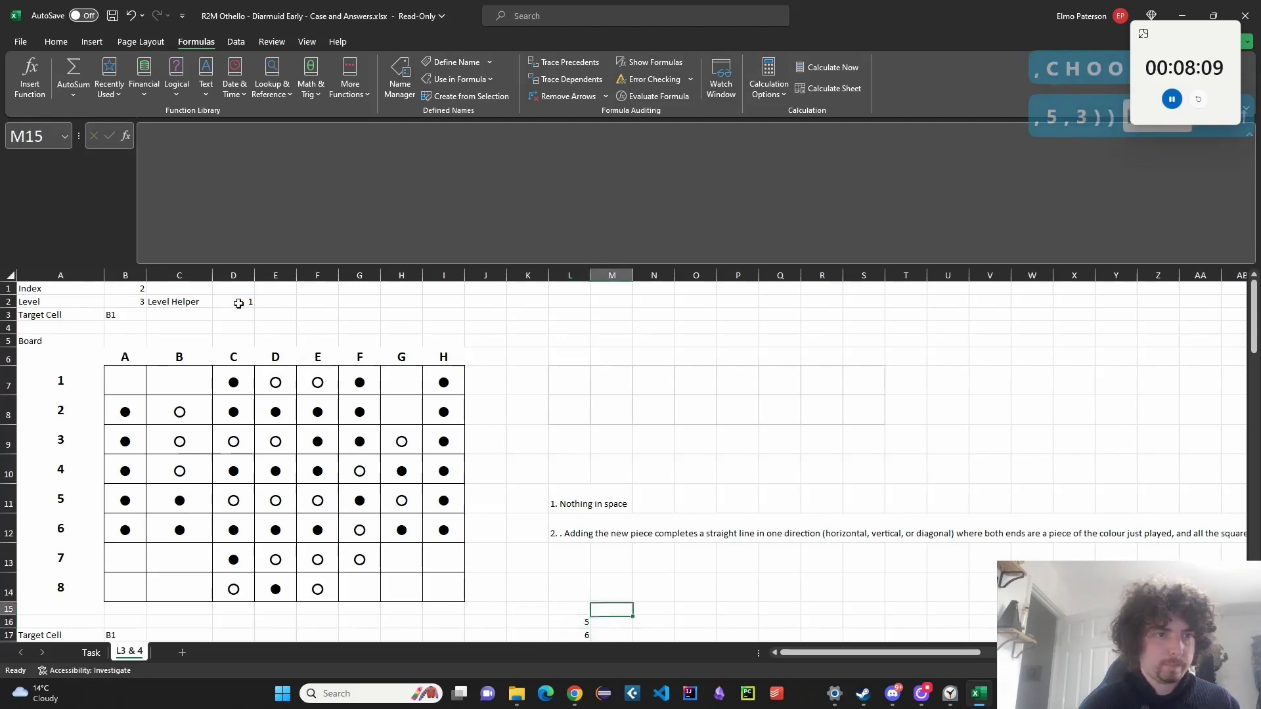
pyautogui.scroll(-2, 281, 333)
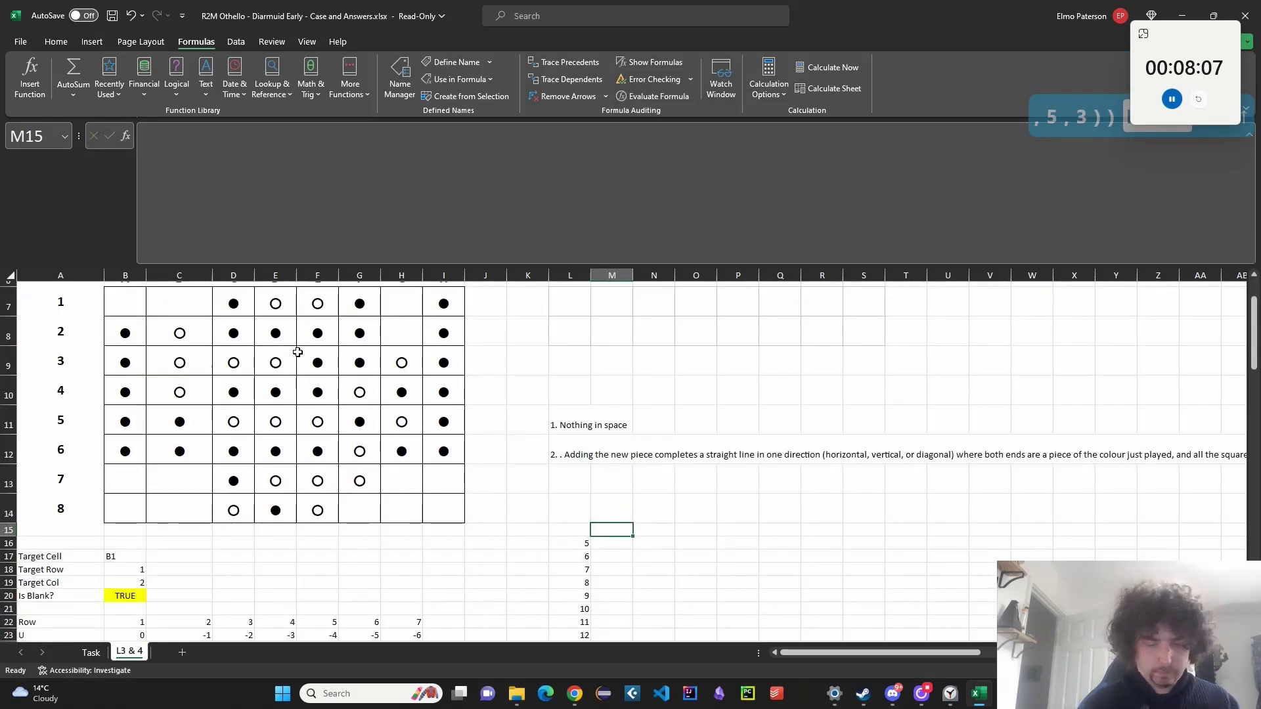
pyautogui.write('=IF(')
pyautogui.scroll(2, 302, 353)
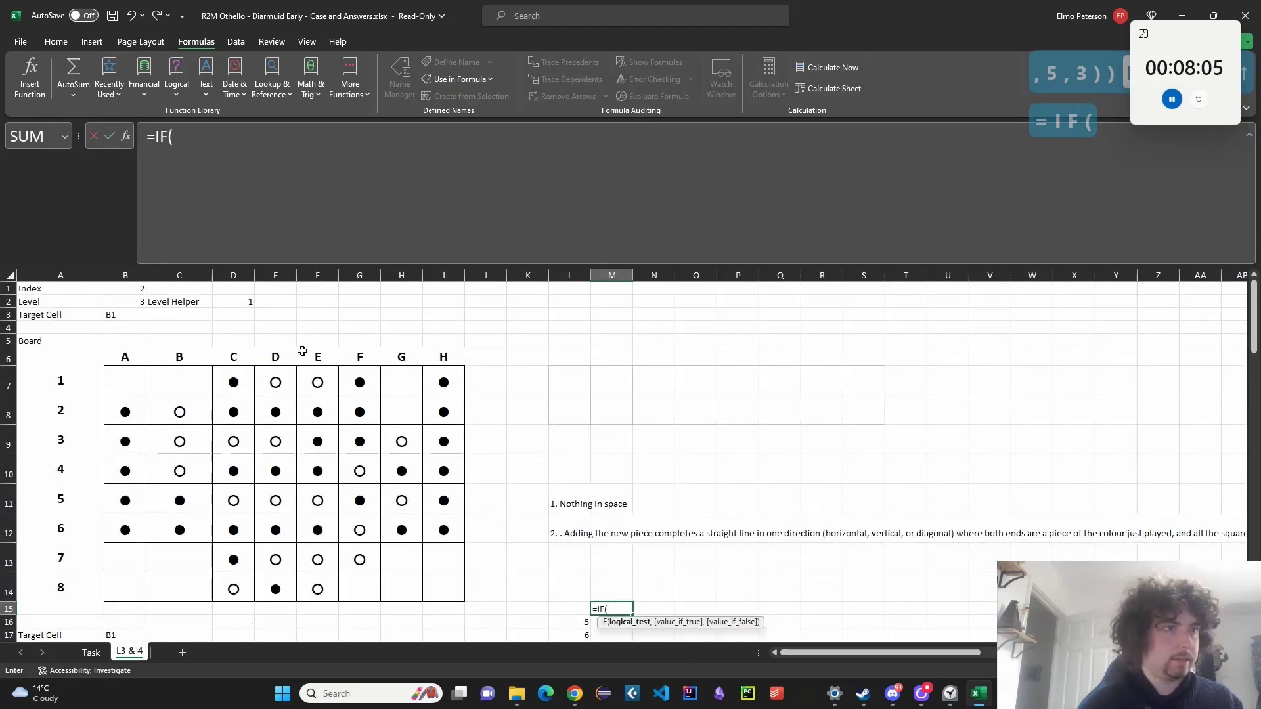
pyautogui.click(232, 300)
pyautogui.write('=1,')
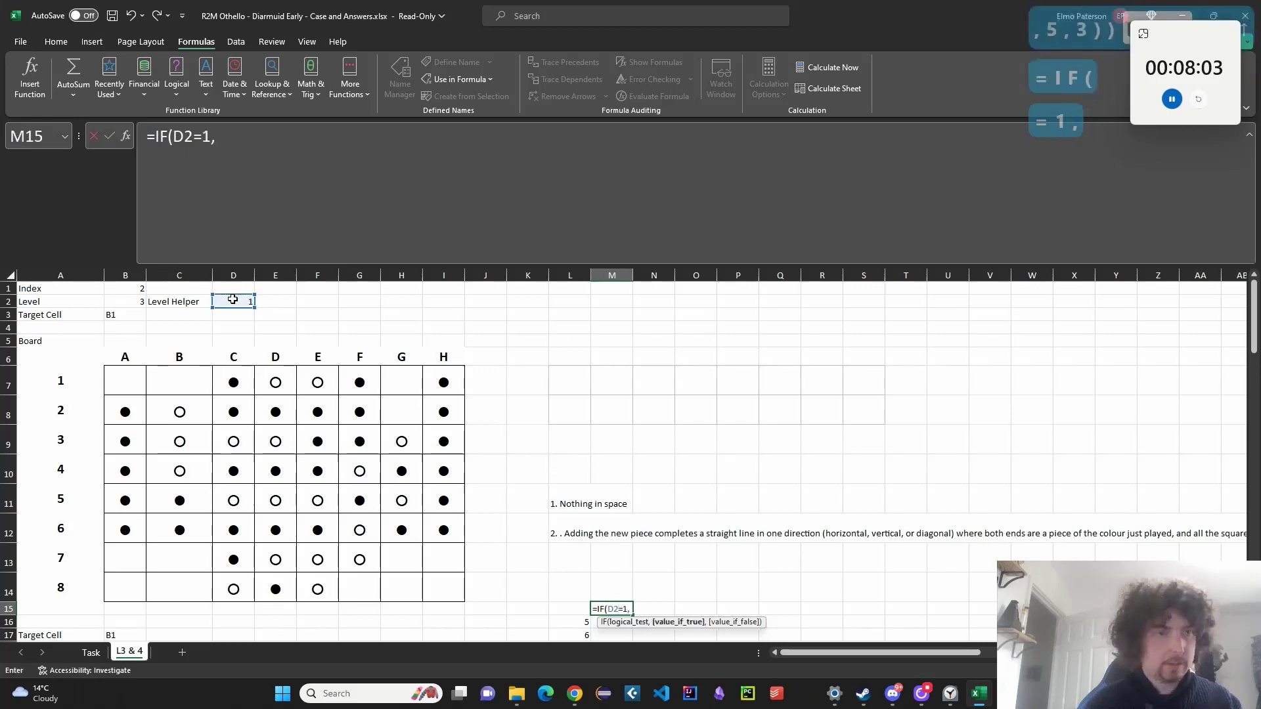
pyautogui.scroll(-3, 302, 395)
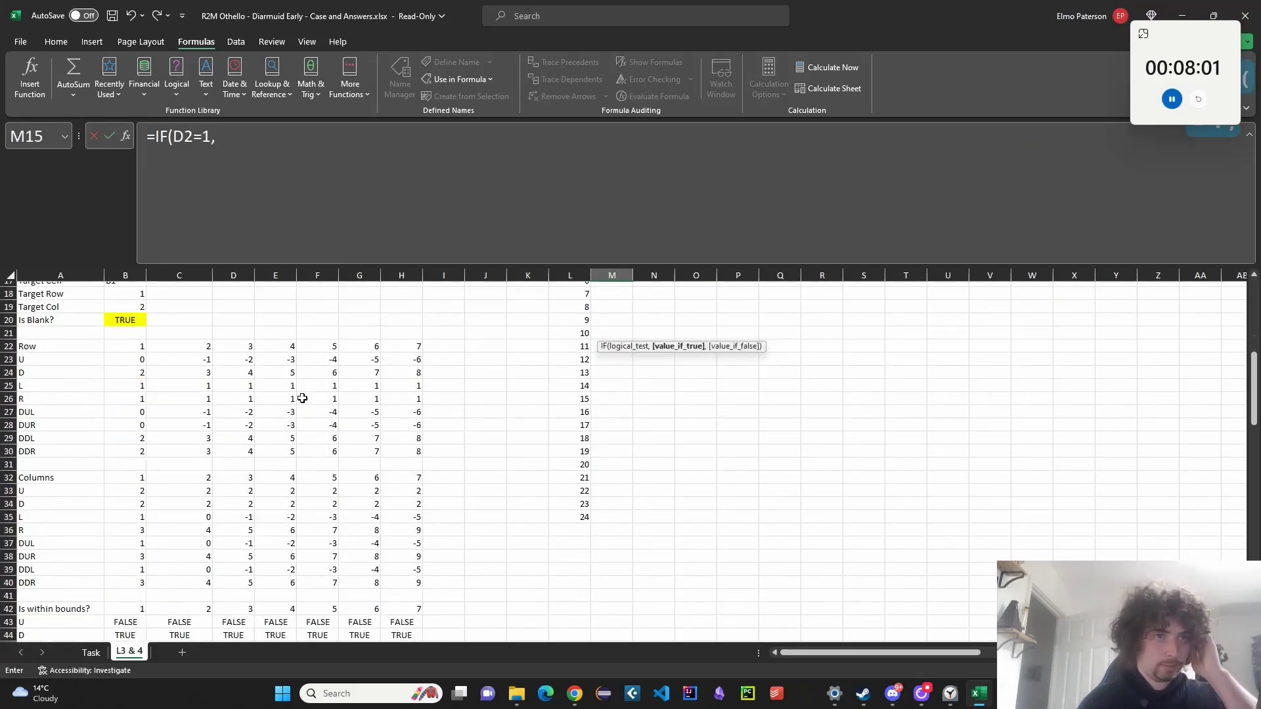
pyautogui.scroll(3, 302, 395)
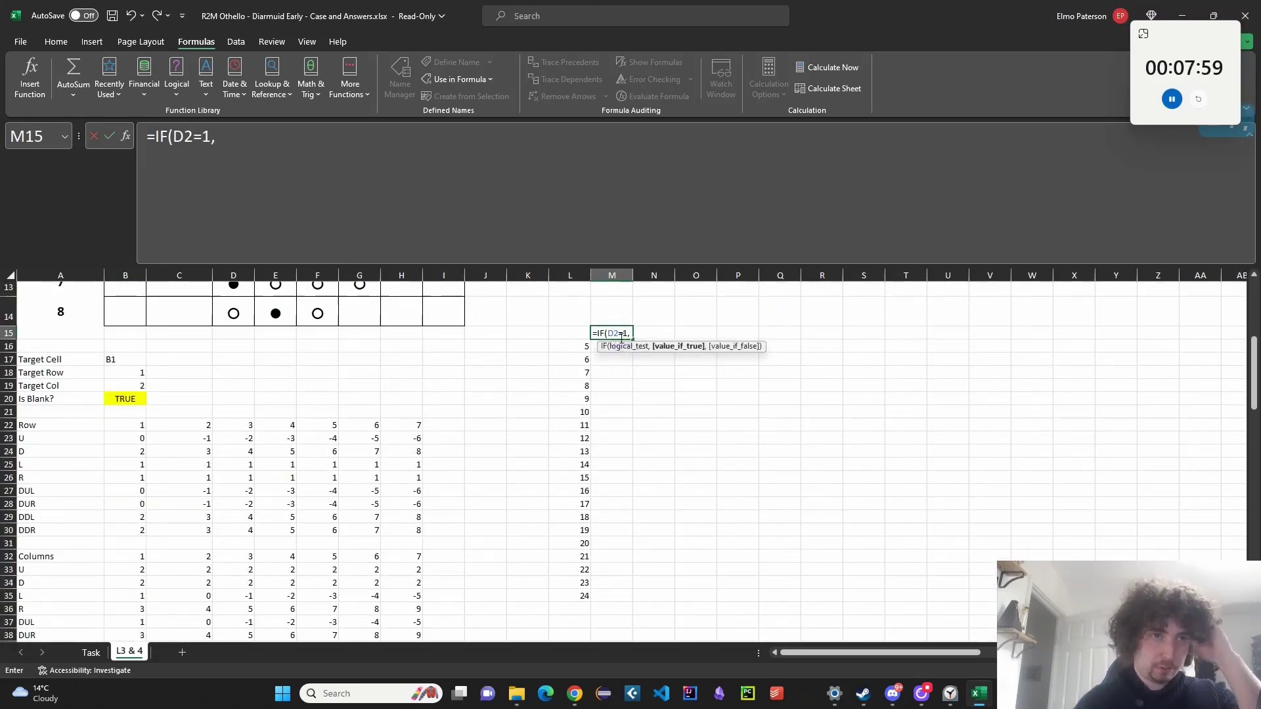
pyautogui.scroll(4, 574, 340)
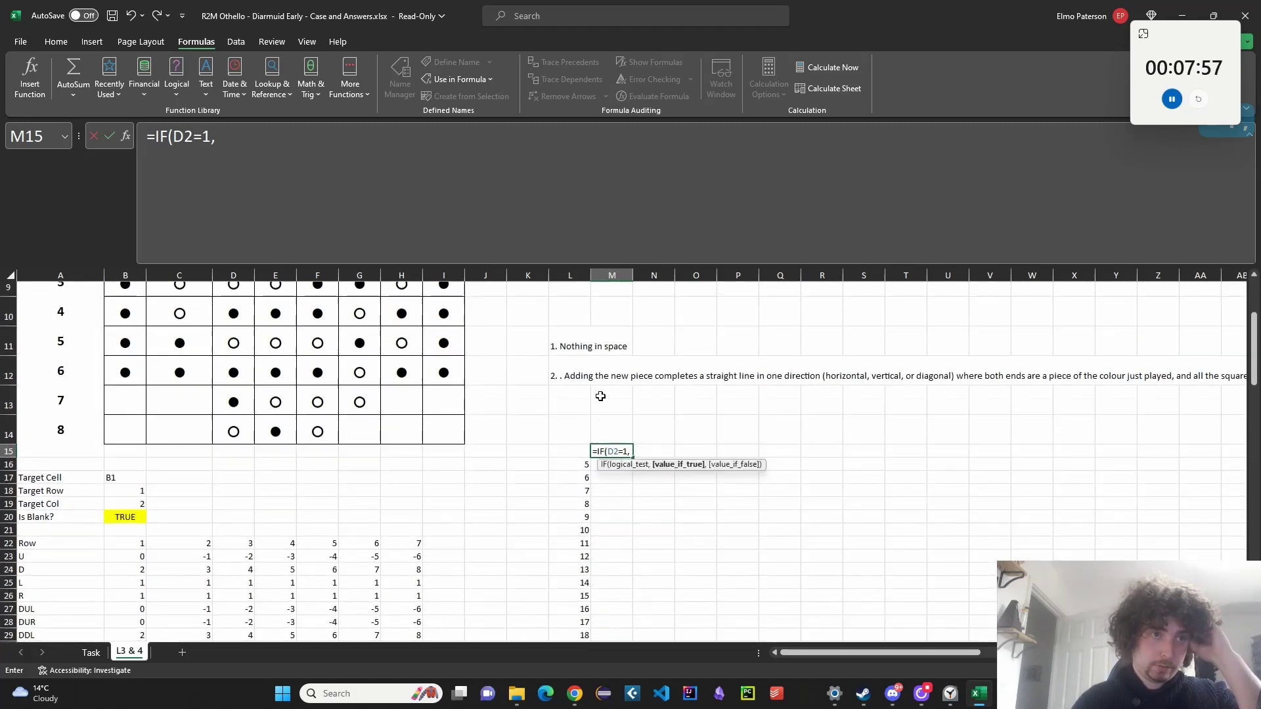
pyautogui.scroll(-4, 602, 401)
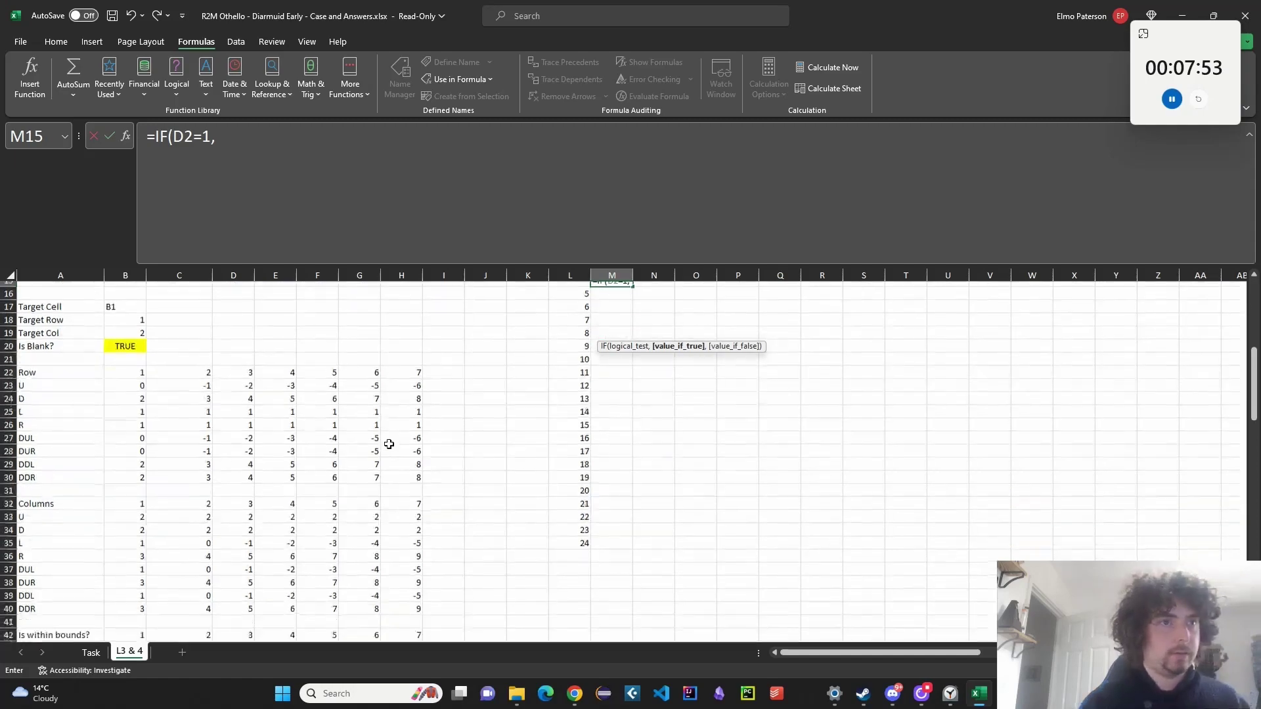
pyautogui.scroll(2, 388, 440)
pyautogui.scroll(-20, 393, 439)
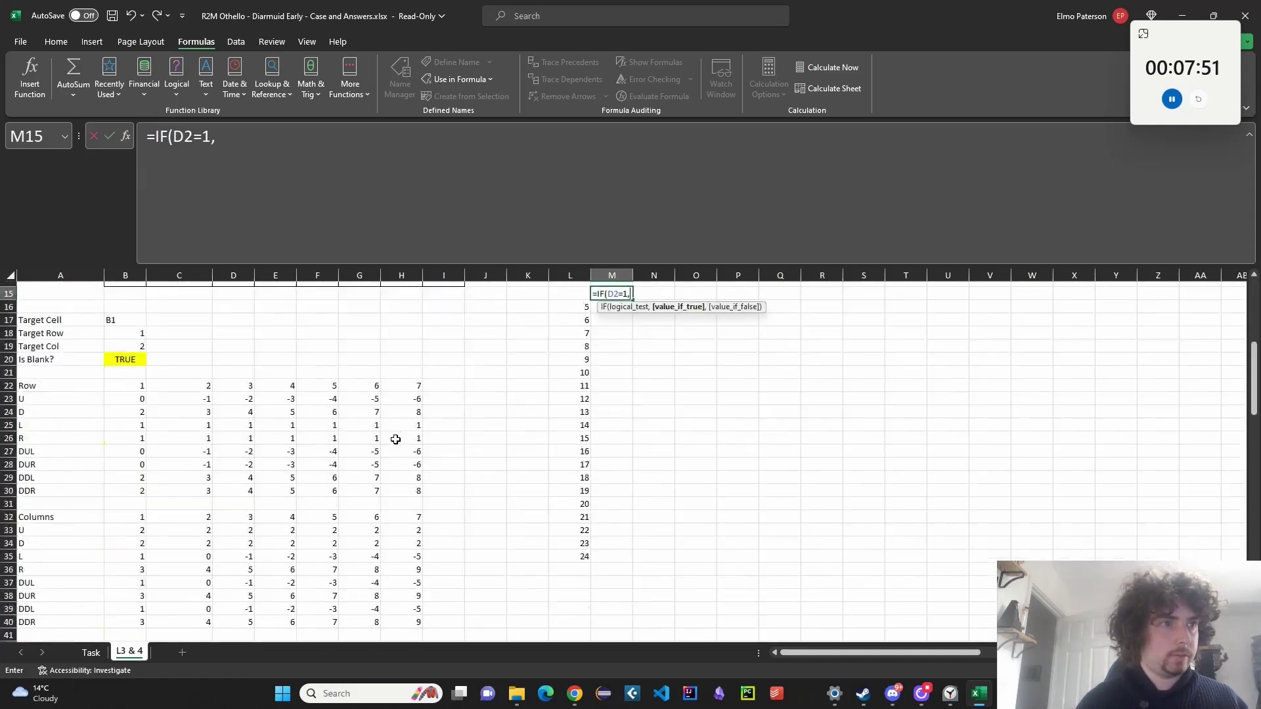
pyautogui.scroll(-3, 434, 443)
pyautogui.press('Escape')
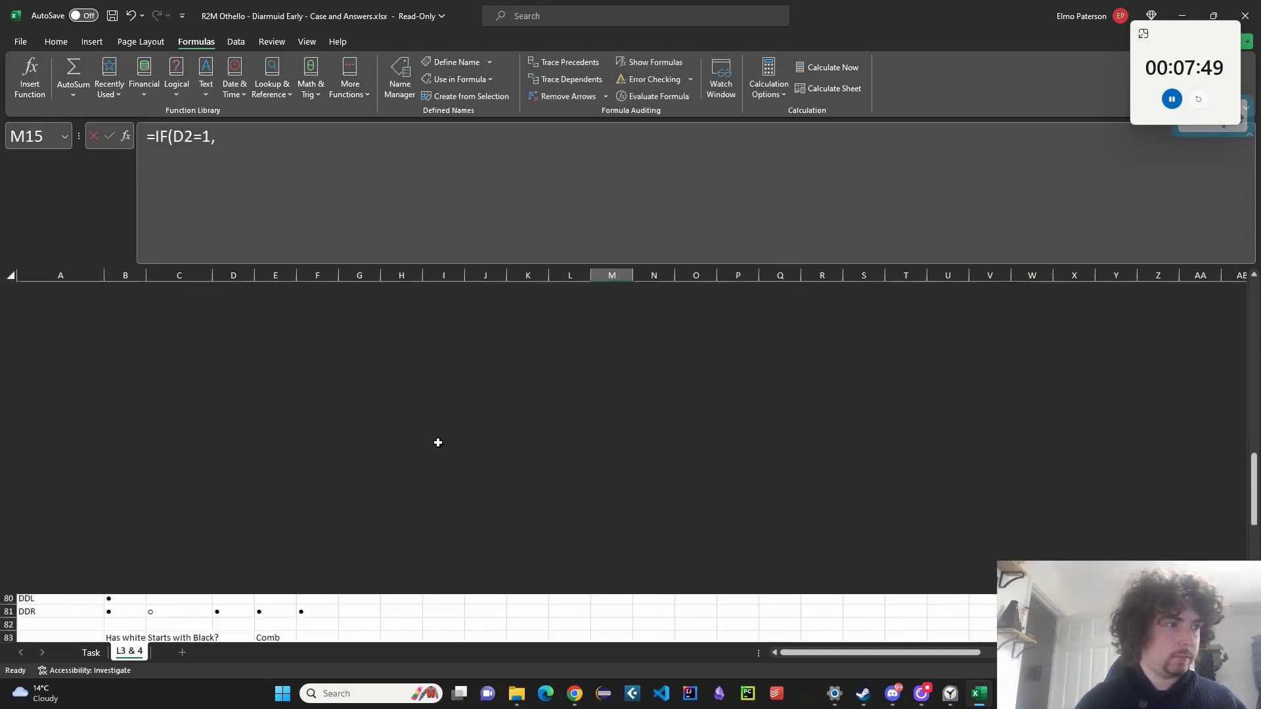
# Label D114 "Full score" and enter =SUM(B114:B121) in E114 to add up all the direction totals.
pyautogui.scroll(-20, 363, 464)
pyautogui.scroll(2, 195, 416)
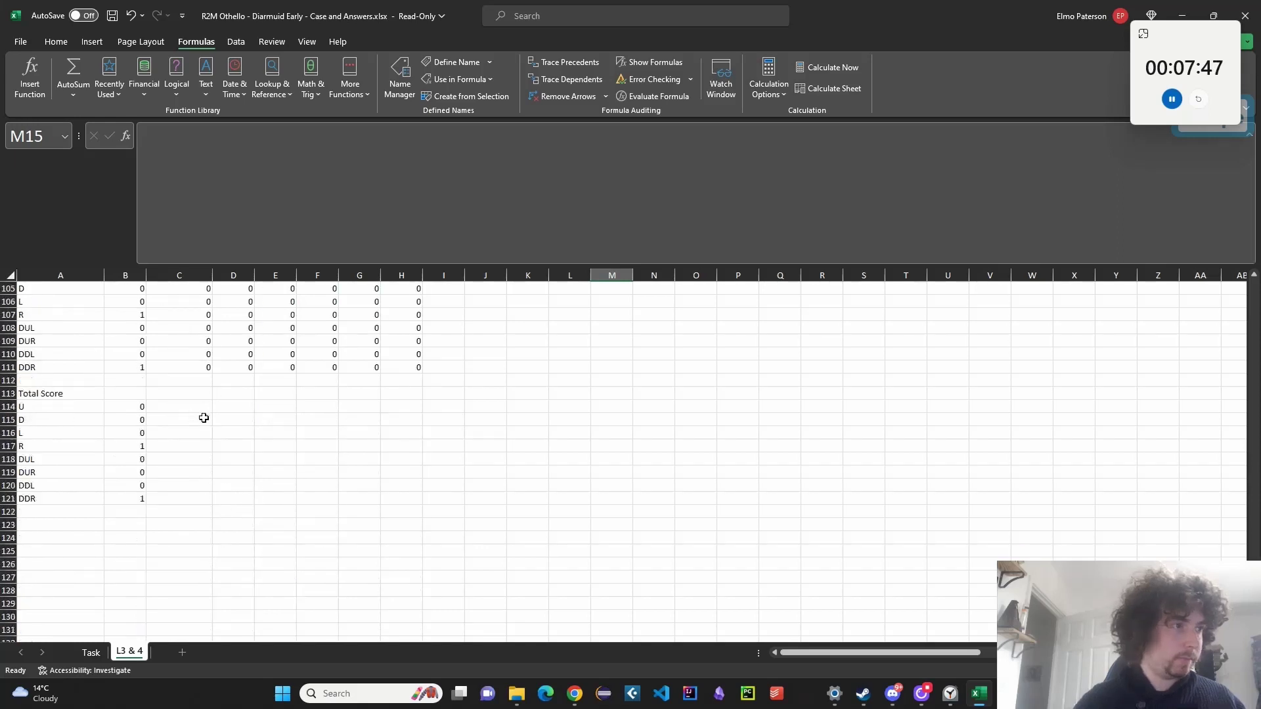
pyautogui.click(215, 406)
pyautogui.write('Full score')
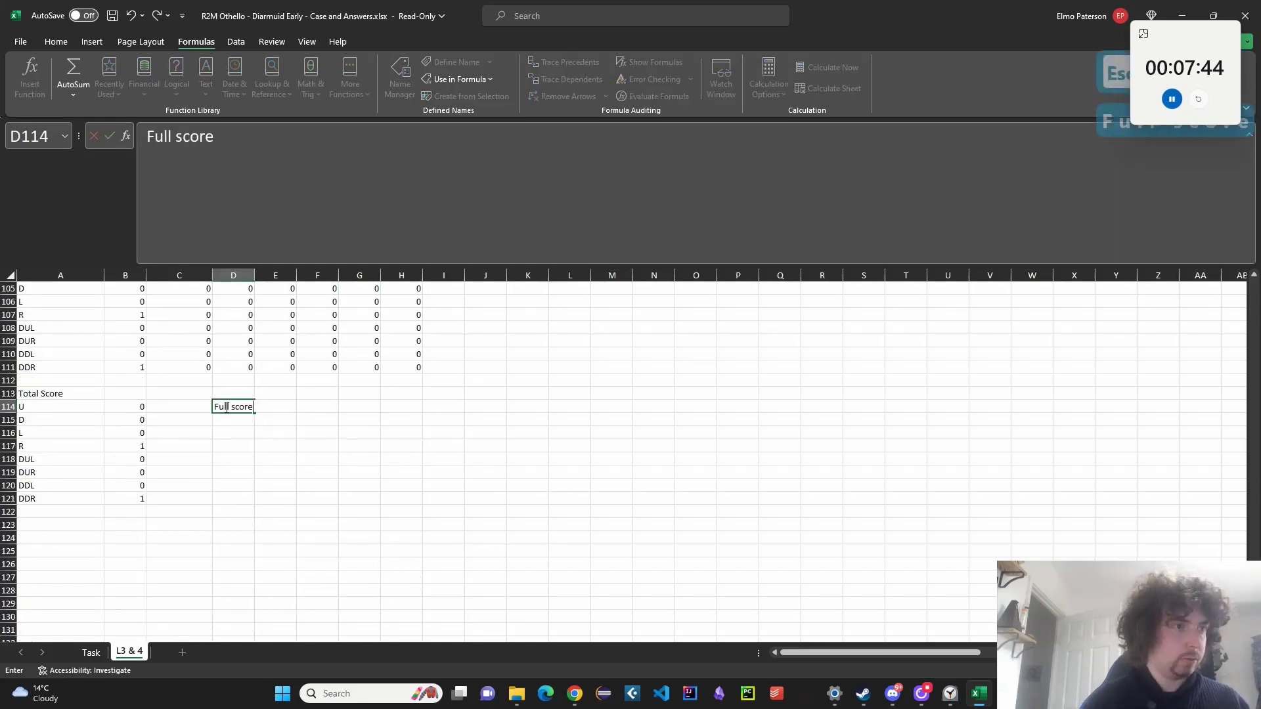
pyautogui.press('Tab')
pyautogui.press('Escape')
pyautogui.write('=SUM(')
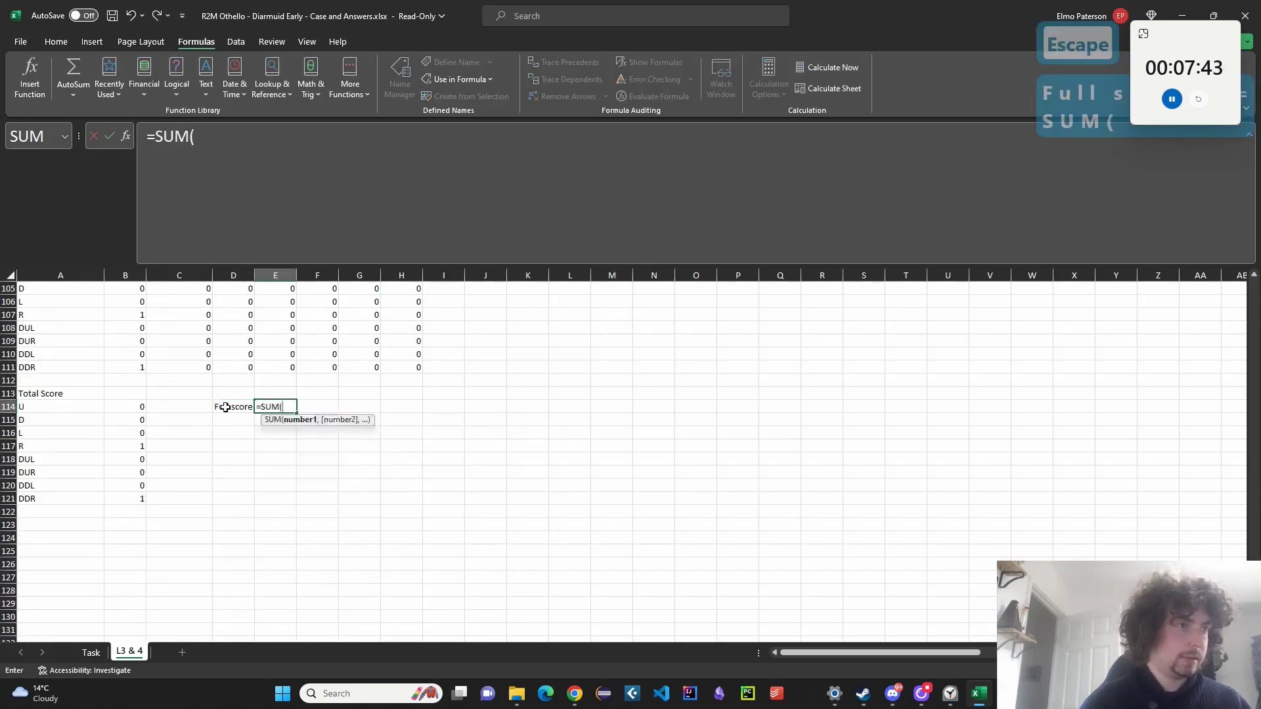
pyautogui.moveTo(134, 407); pyautogui.dragTo(136, 497)
pyautogui.press('Return')
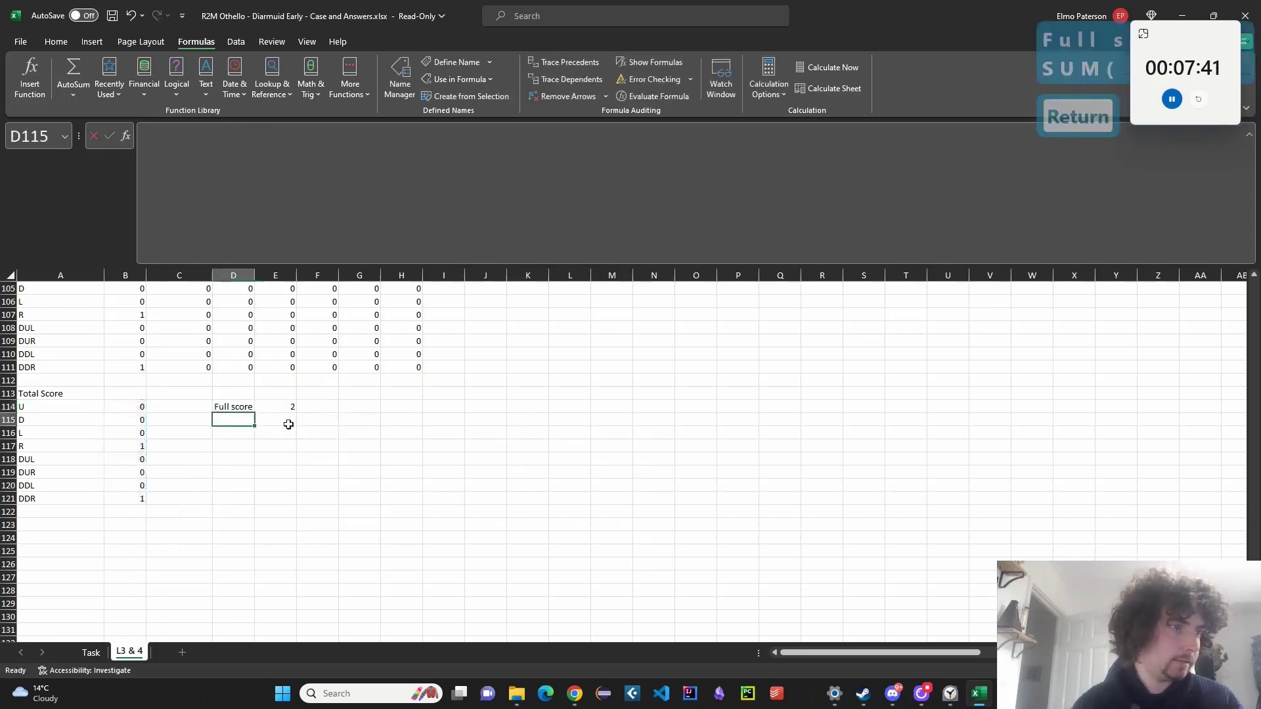
pyautogui.click(281, 407)
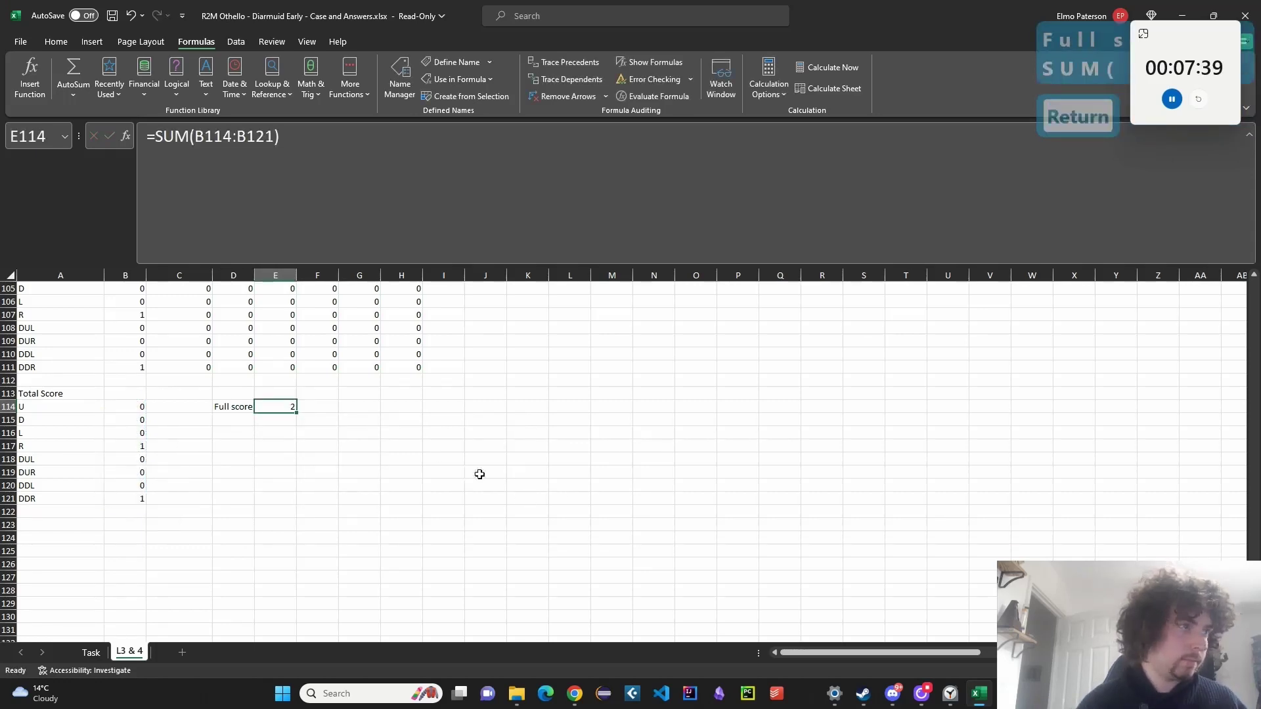
# Enter =IF(D2=1,IF(E114>0,"Y","N"), E114) in M15 to return the level's answer above the number list.
pyautogui.scroll(20, 480, 474)
pyautogui.scroll(-2, 600, 502)
pyautogui.click(608, 533)
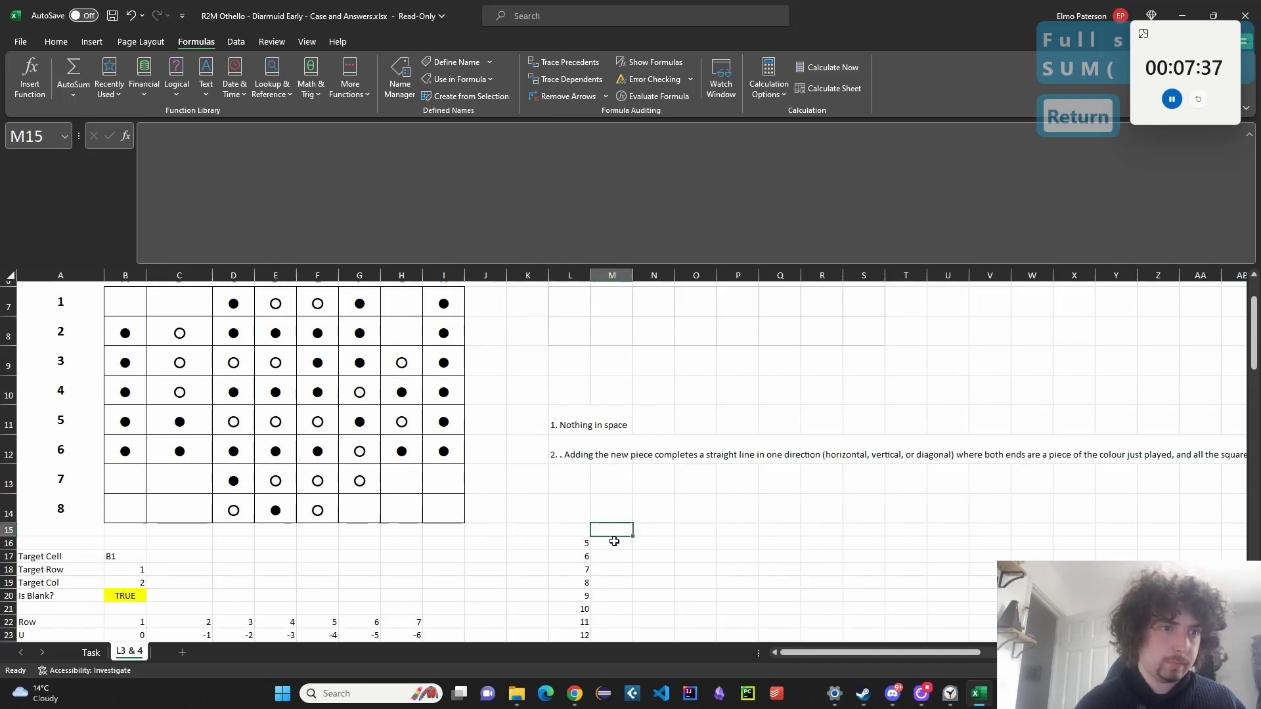
pyautogui.write('=IF(')
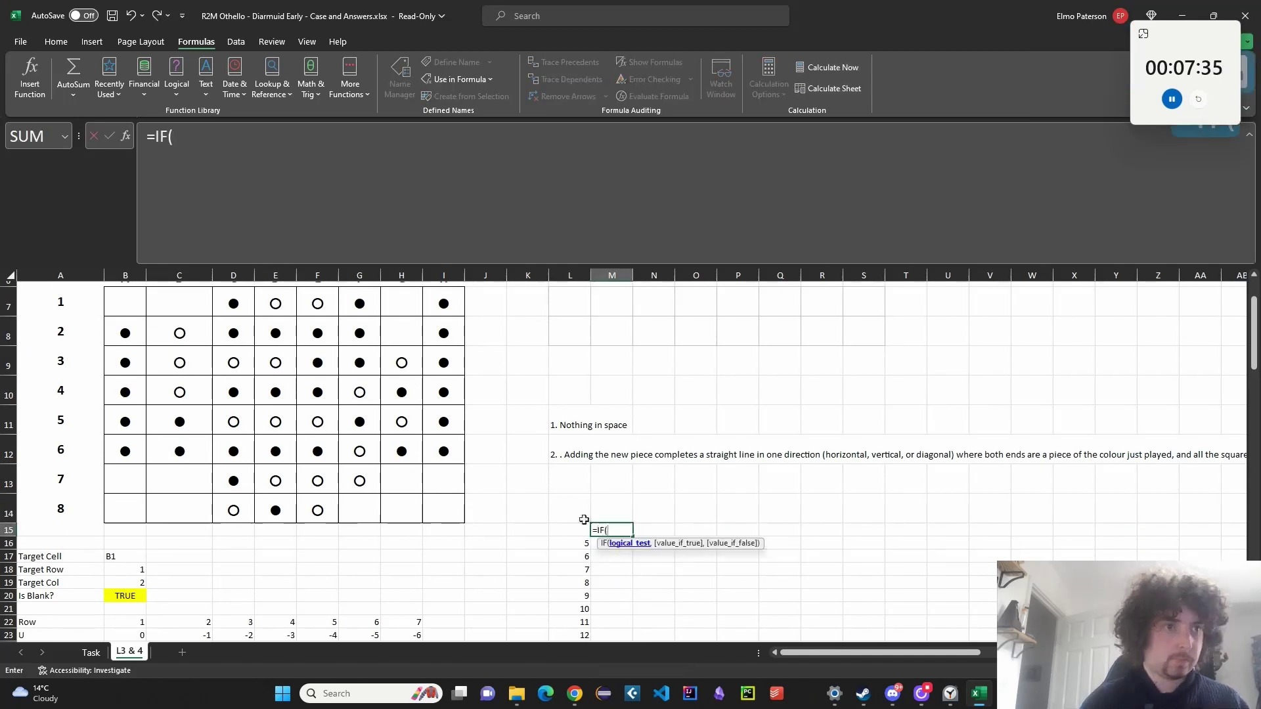
pyautogui.scroll(2, 273, 321)
pyautogui.click(248, 308)
pyautogui.write('=1')
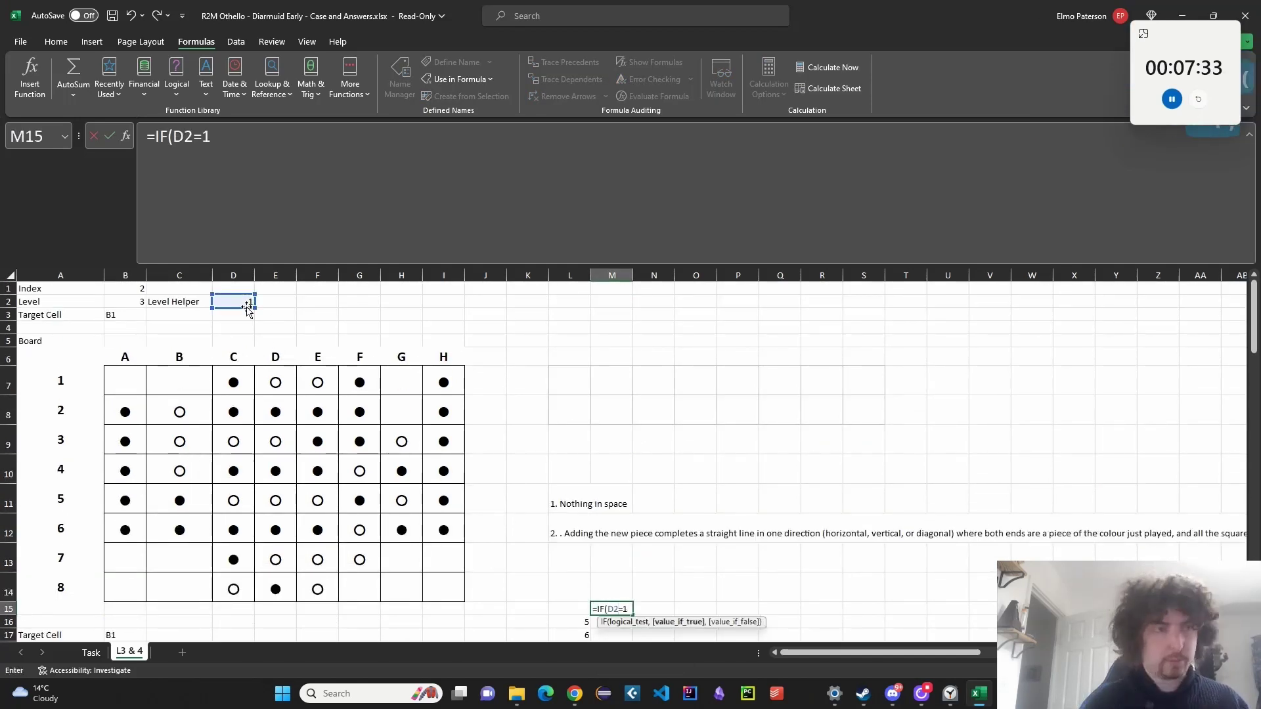
pyautogui.write(',')
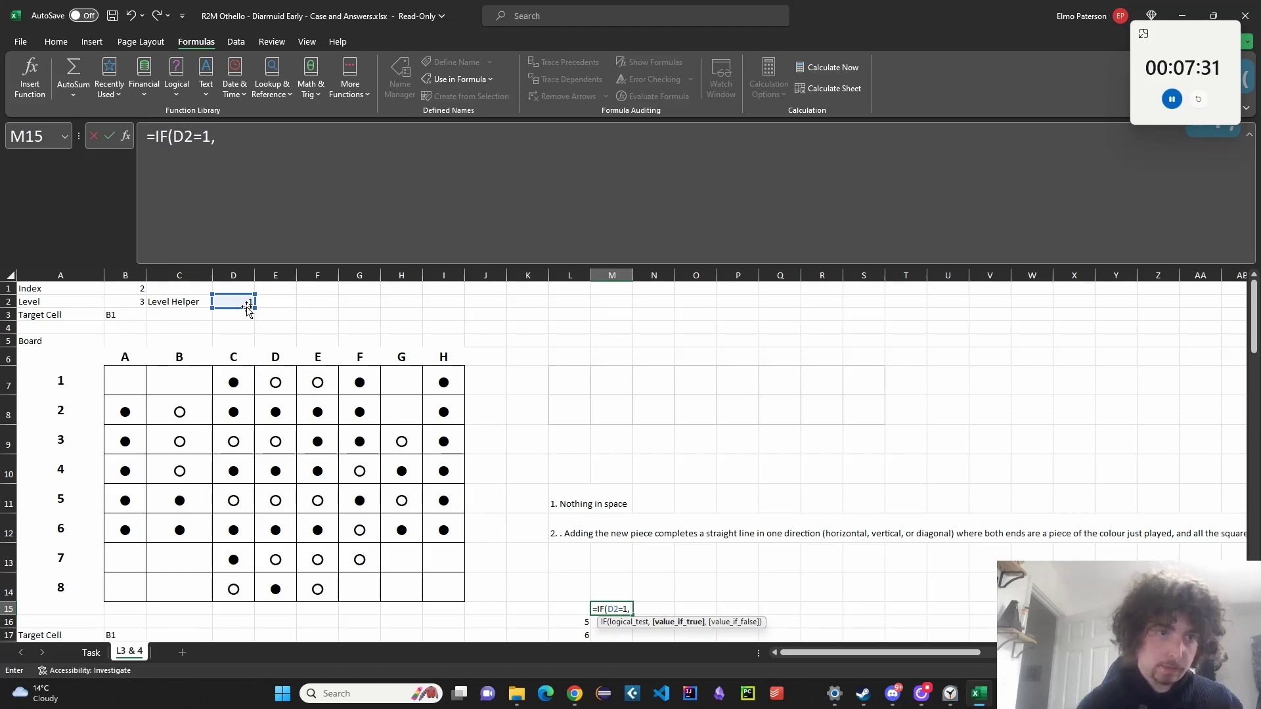
pyautogui.write('E114<')
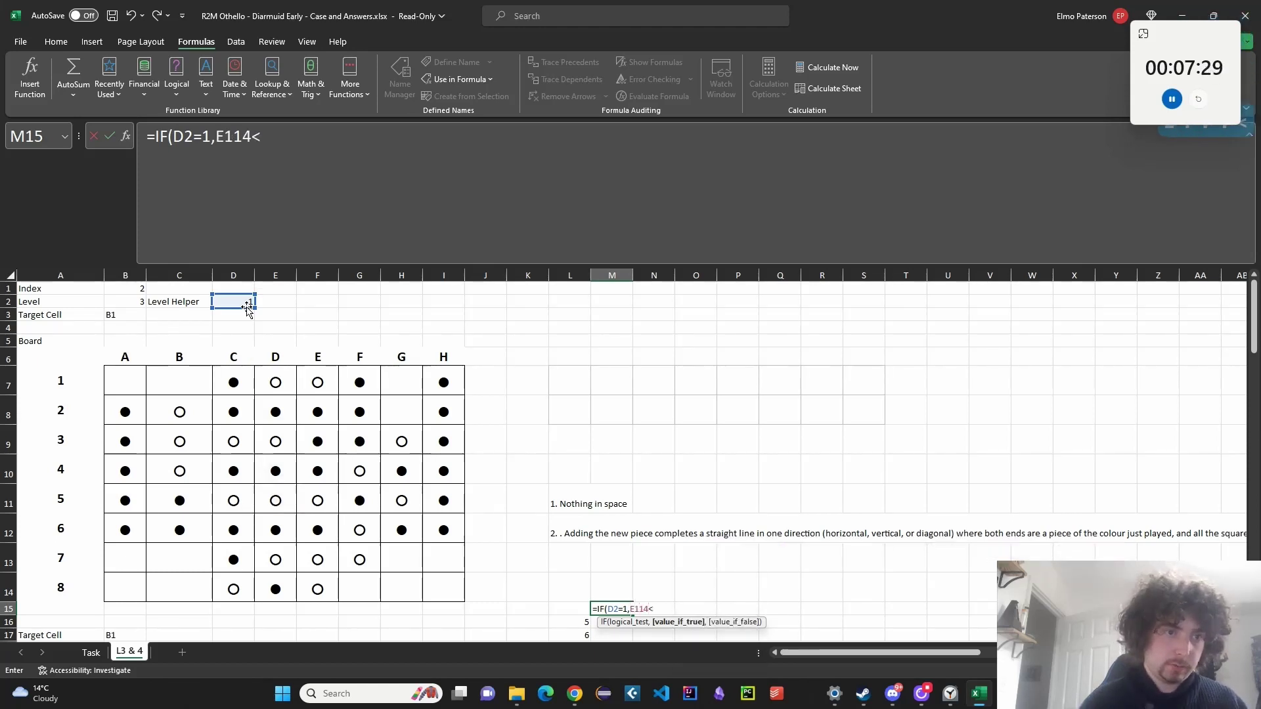
pyautogui.press('BackSpace')
pyautogui.write('>0')
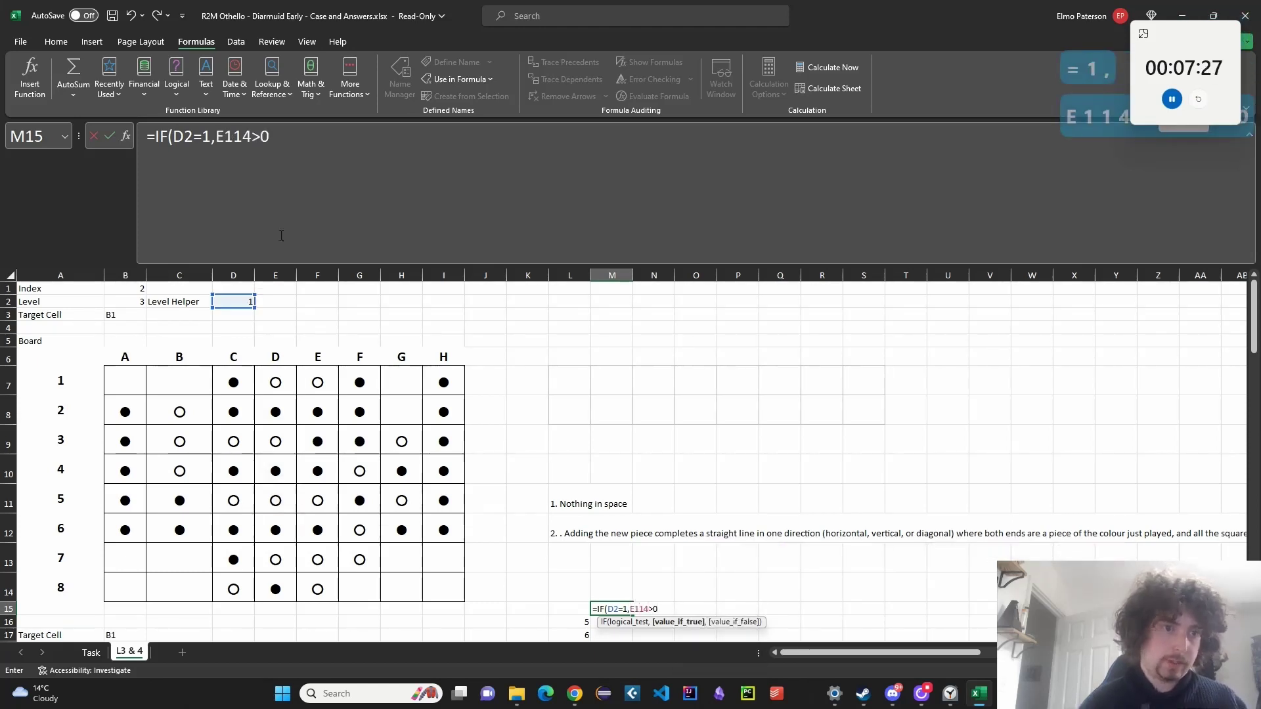
pyautogui.click(213, 140)
pyautogui.write('IF(E114>0')
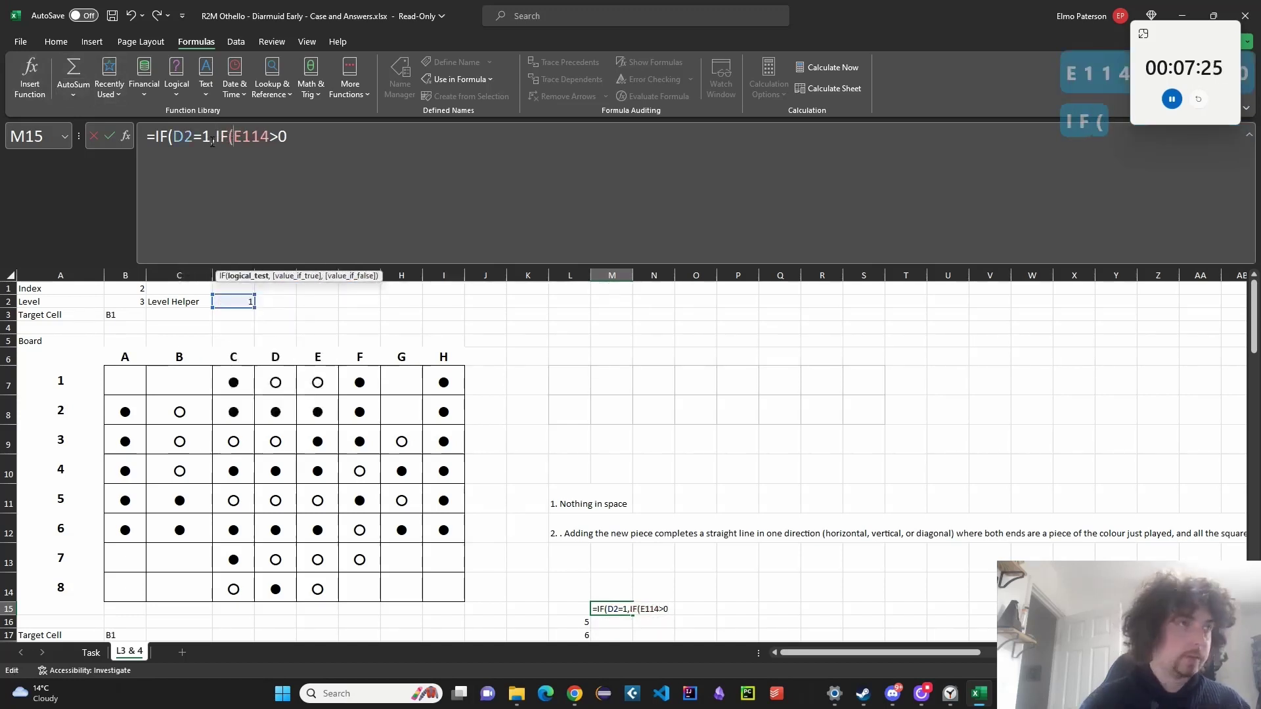
pyautogui.write(',"Y')
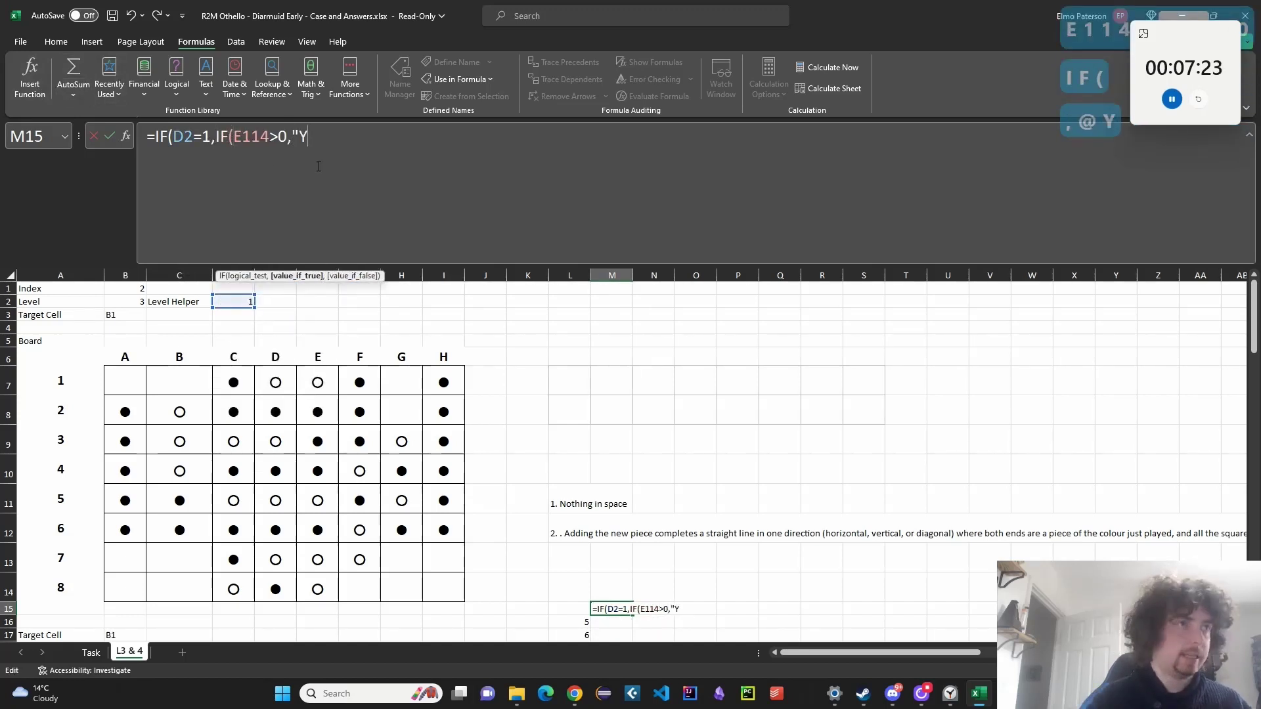
pyautogui.write('","N")')
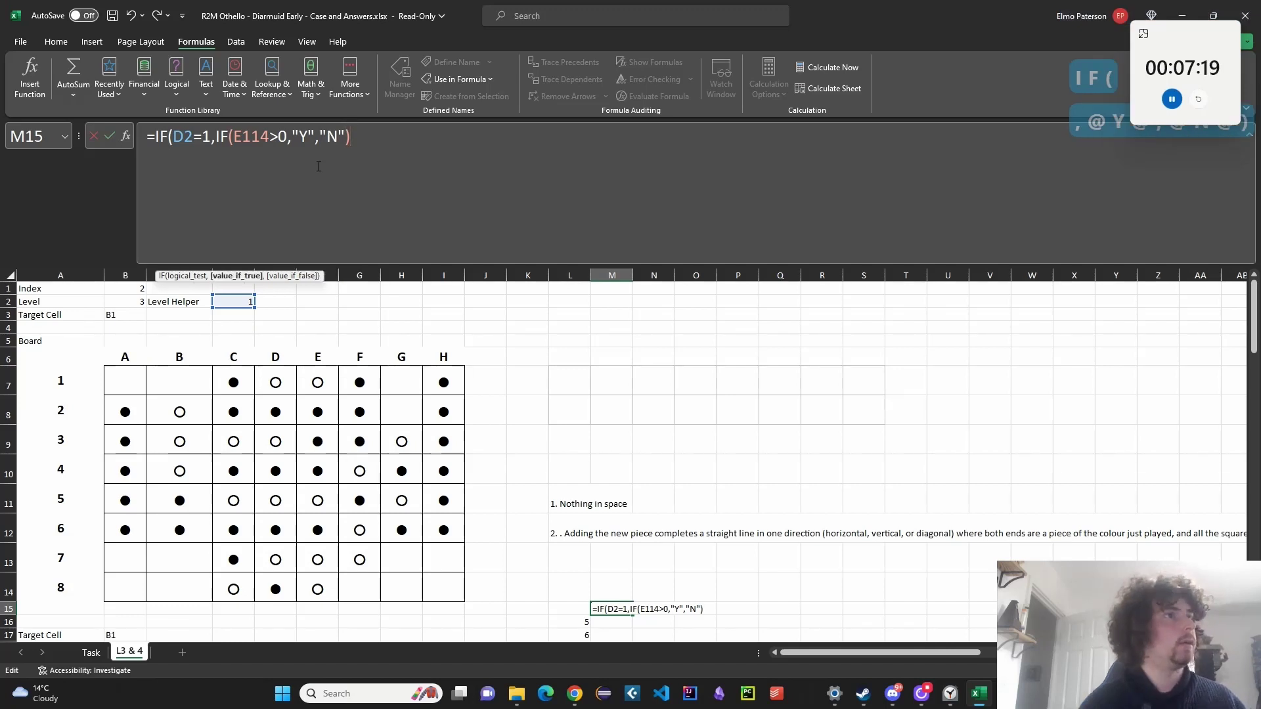
pyautogui.write(',')
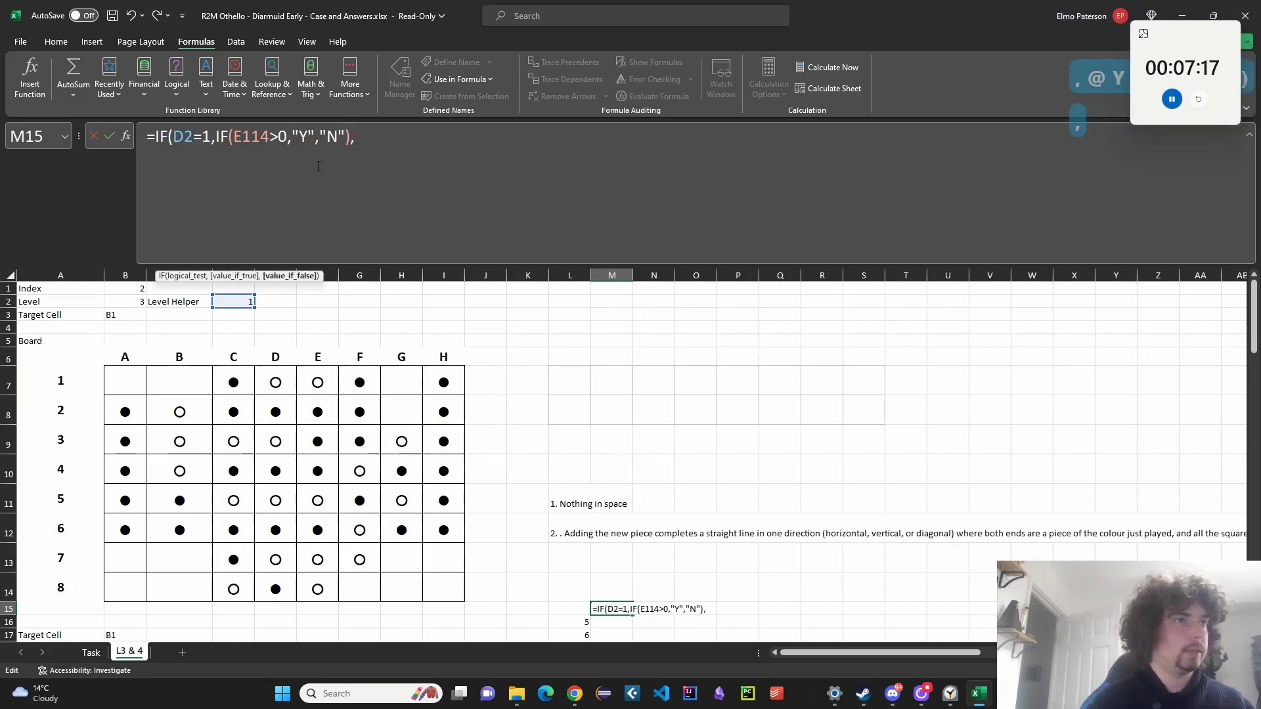
pyautogui.write(' E11')
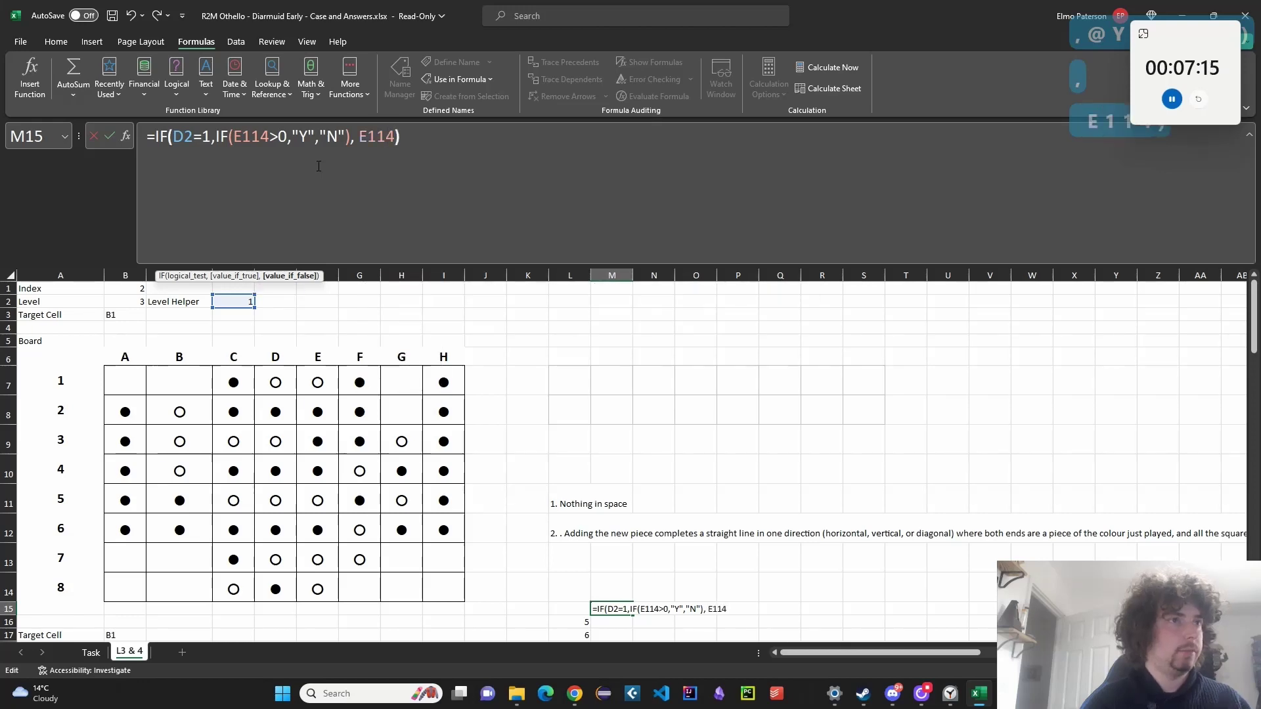
pyautogui.write('4')
pyautogui.press('Return')
pyautogui.press('Up')
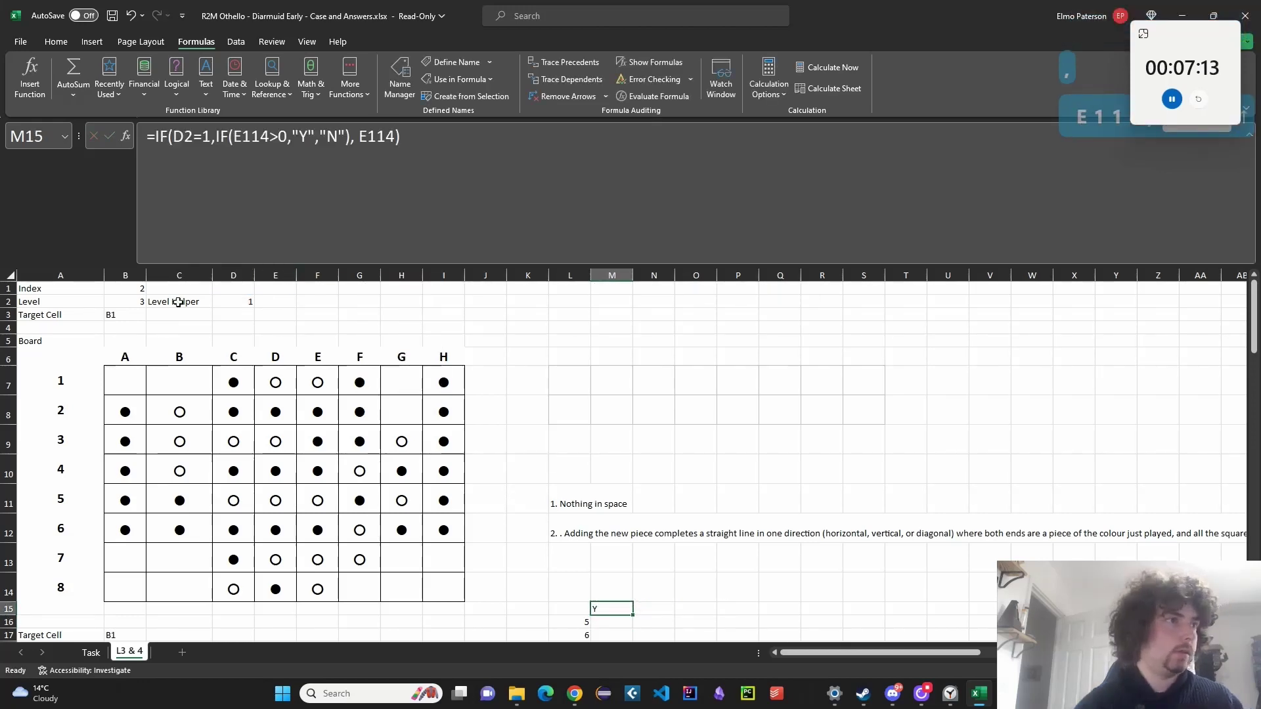
# Create a what-if data table over L15:M35 with the Index cell B1 as its column input cell.
pyautogui.scroll(-1, 394, 430)
pyautogui.click(580, 569)
pyautogui.scroll(-6, 579, 557)
pyautogui.keyDown('shift'); pyautogui.click(609, 592); pyautogui.keyUp('shift')
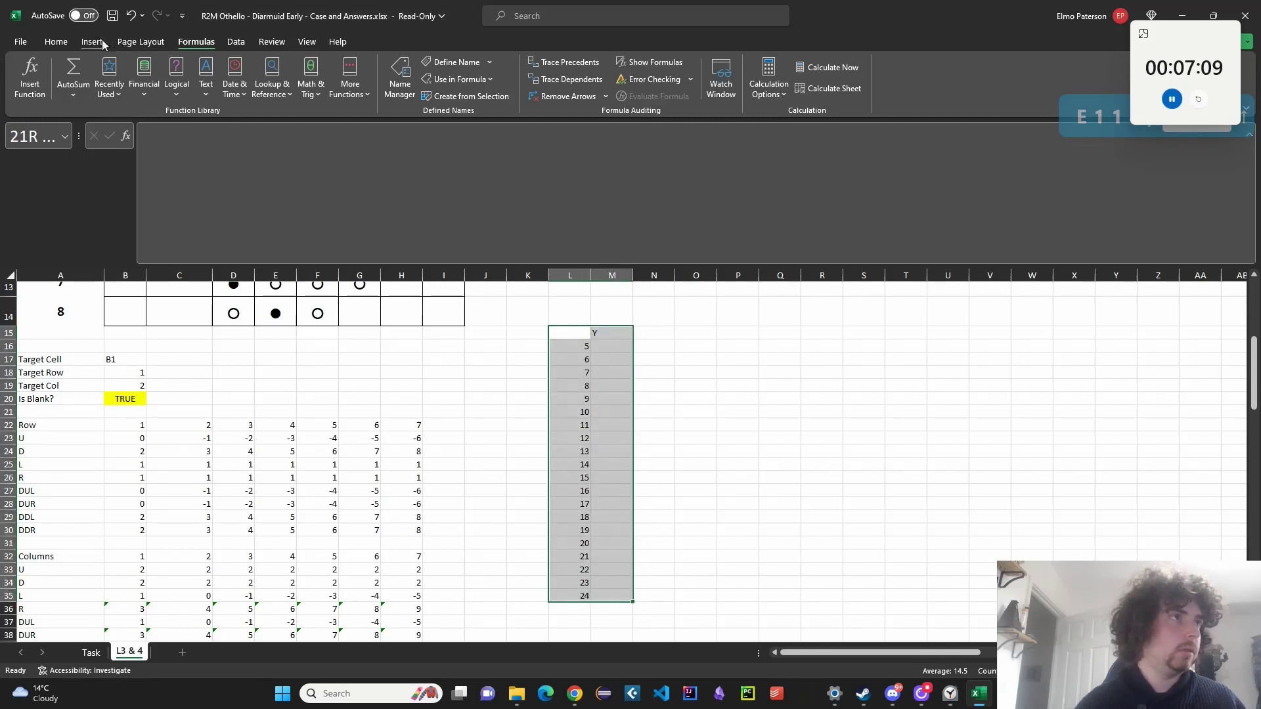
pyautogui.click(235, 42)
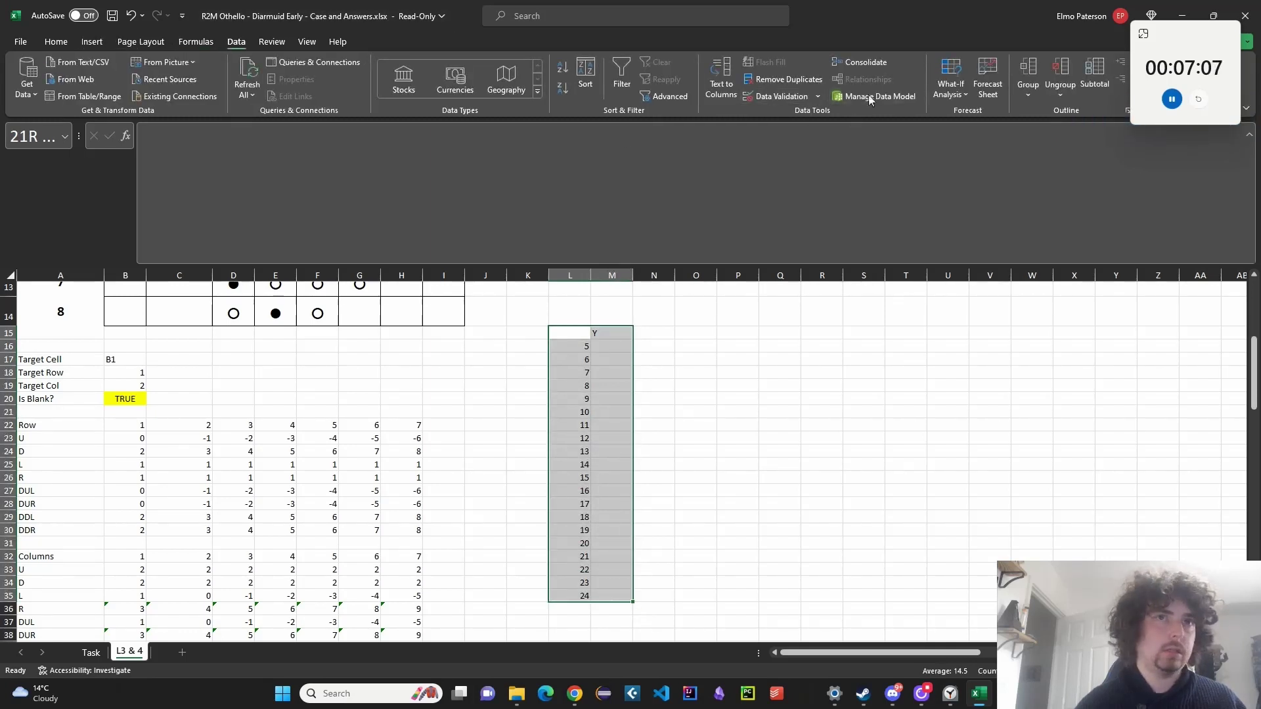
pyautogui.click(951, 83)
pyautogui.click(979, 151)
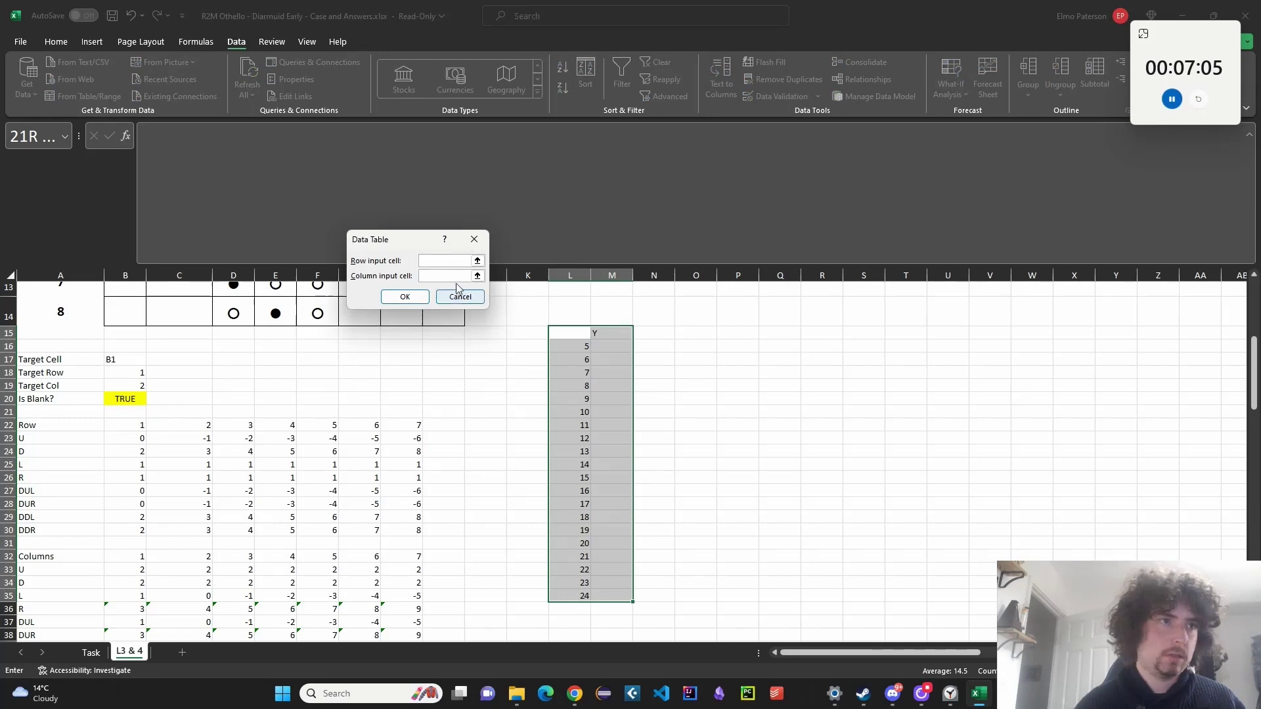
pyautogui.scroll(4, 490, 341)
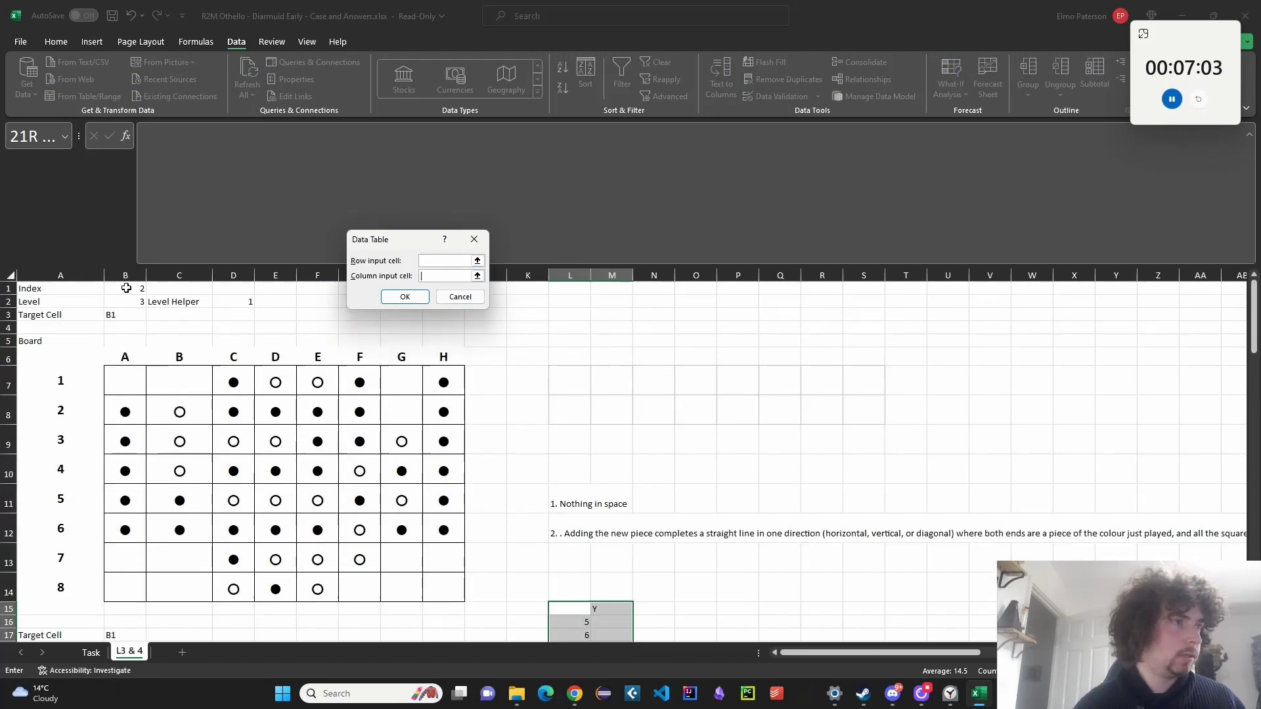
pyautogui.click(126, 289)
pyautogui.click(399, 295)
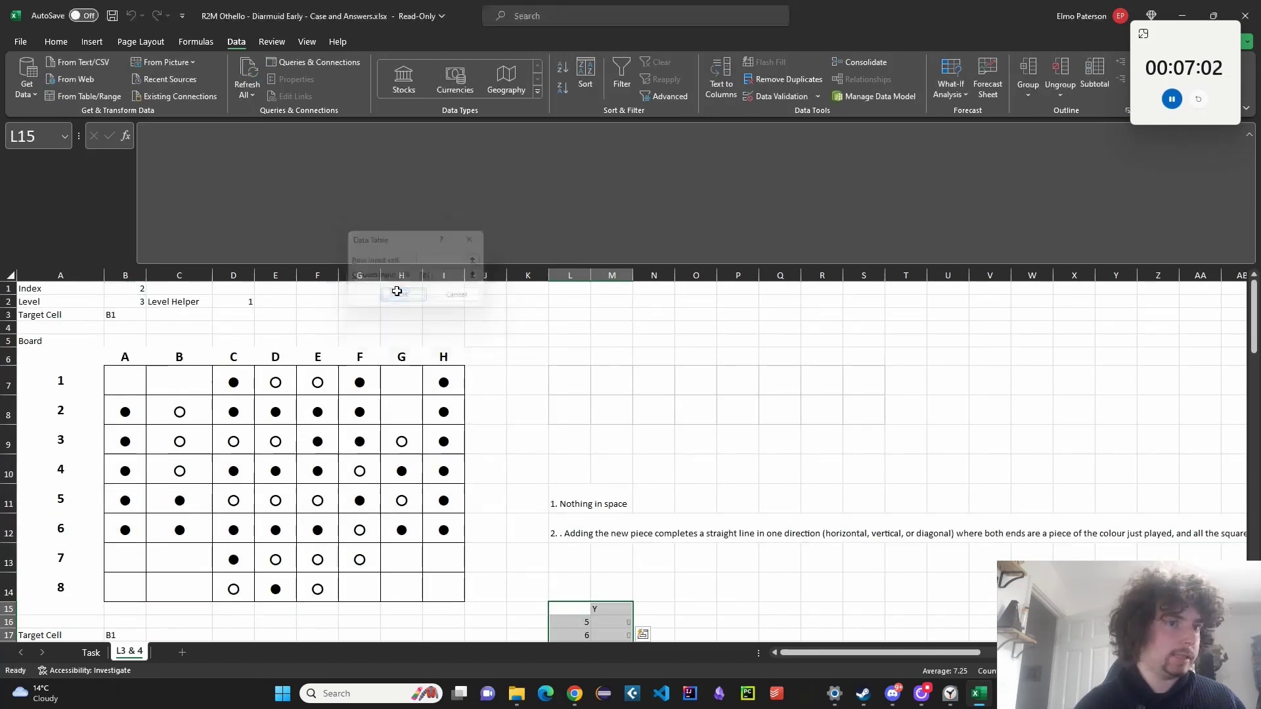
# Switch the workbook's calculation mode to automatic so the data table recalculates.
pyautogui.click(585, 9)
pyautogui.write('au')
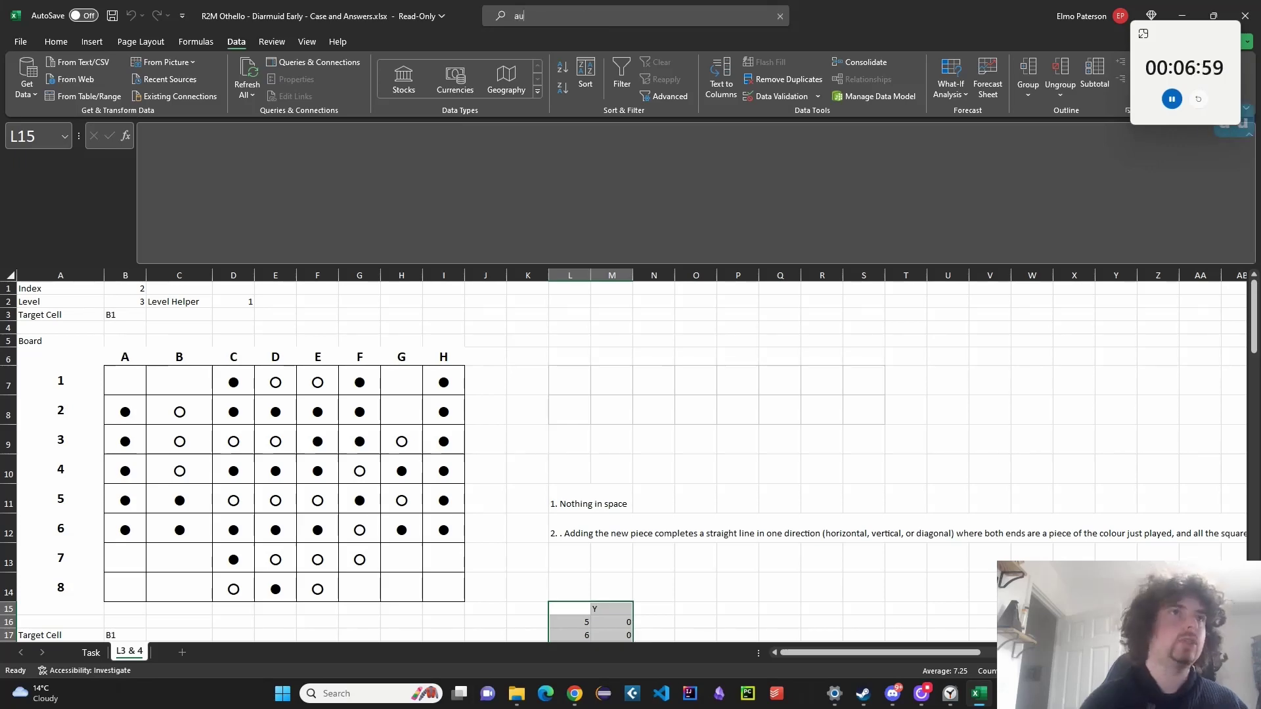
pyautogui.write('tomatic')
pyautogui.click(592, 58)
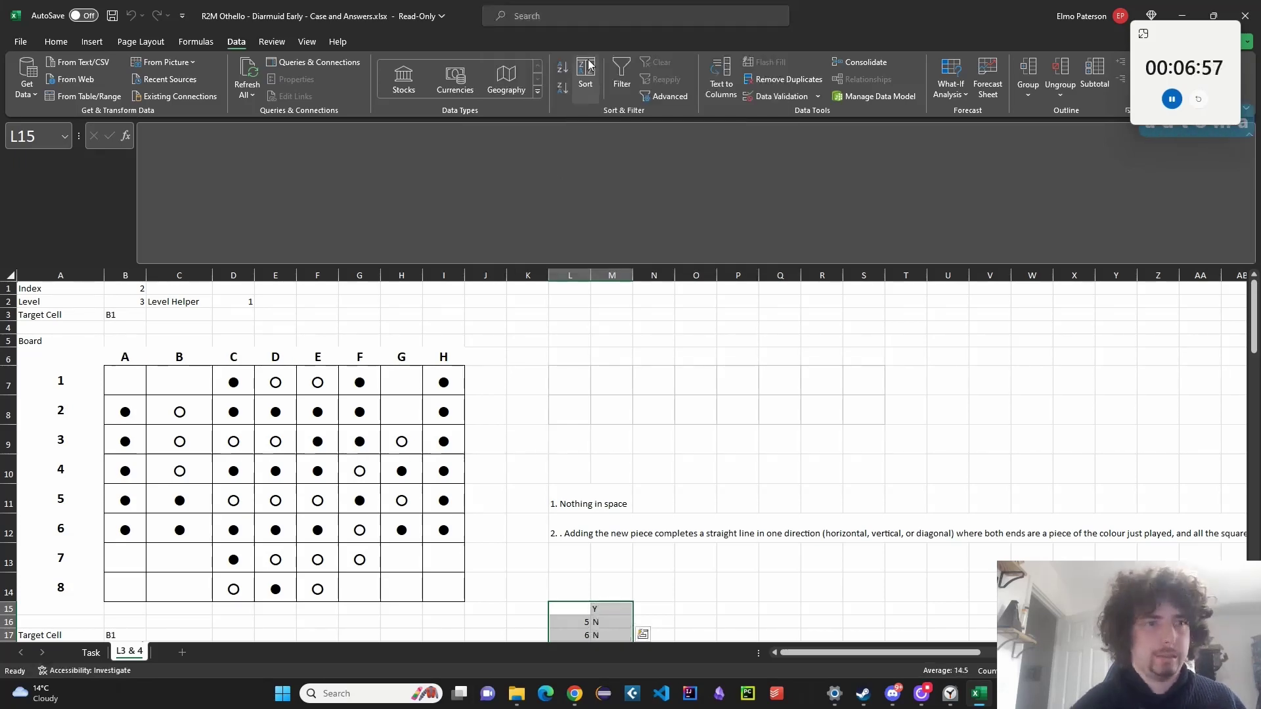
# Copy the data table results M16:M35 into the Level 3 Answer cells on the Task sheet, starting at E95.
pyautogui.scroll(-3, 635, 394)
pyautogui.click(619, 424)
pyautogui.scroll(-1, 630, 434)
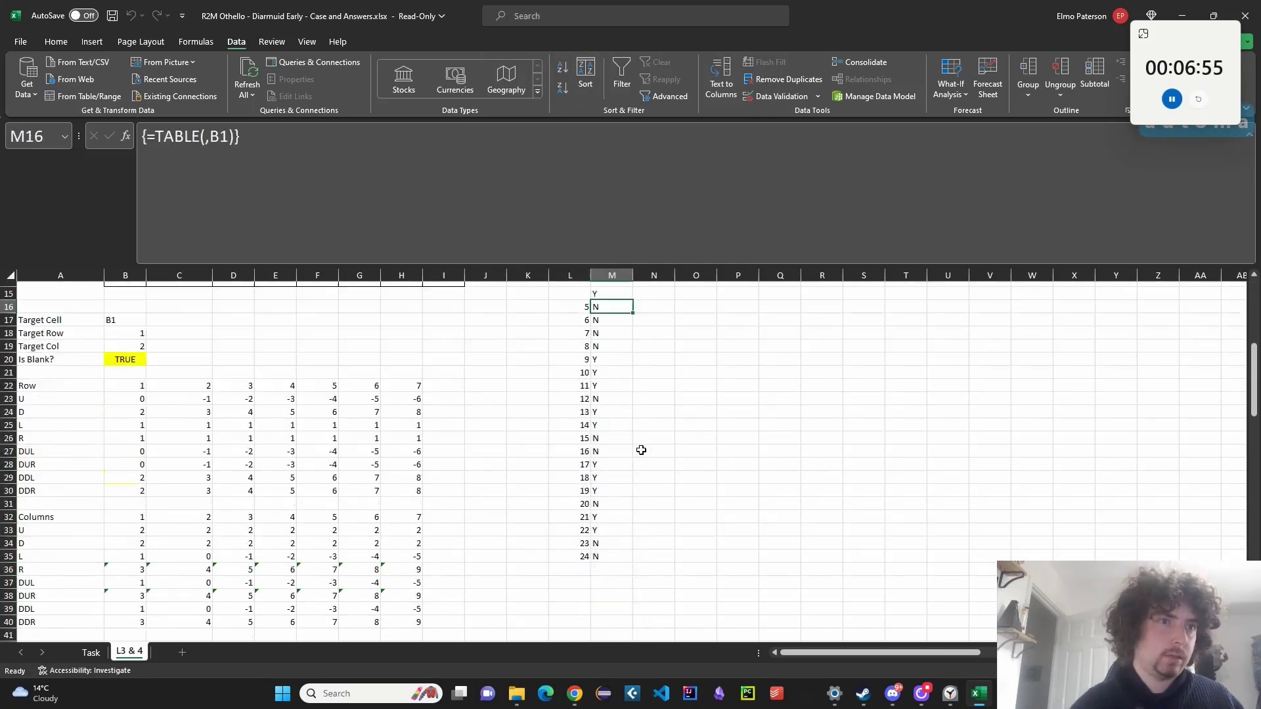
pyautogui.keyDown('shift'); pyautogui.click(595, 554); pyautogui.keyUp('shift')
pyautogui.hotkey('ctrl', 'c')
pyautogui.click(99, 653)
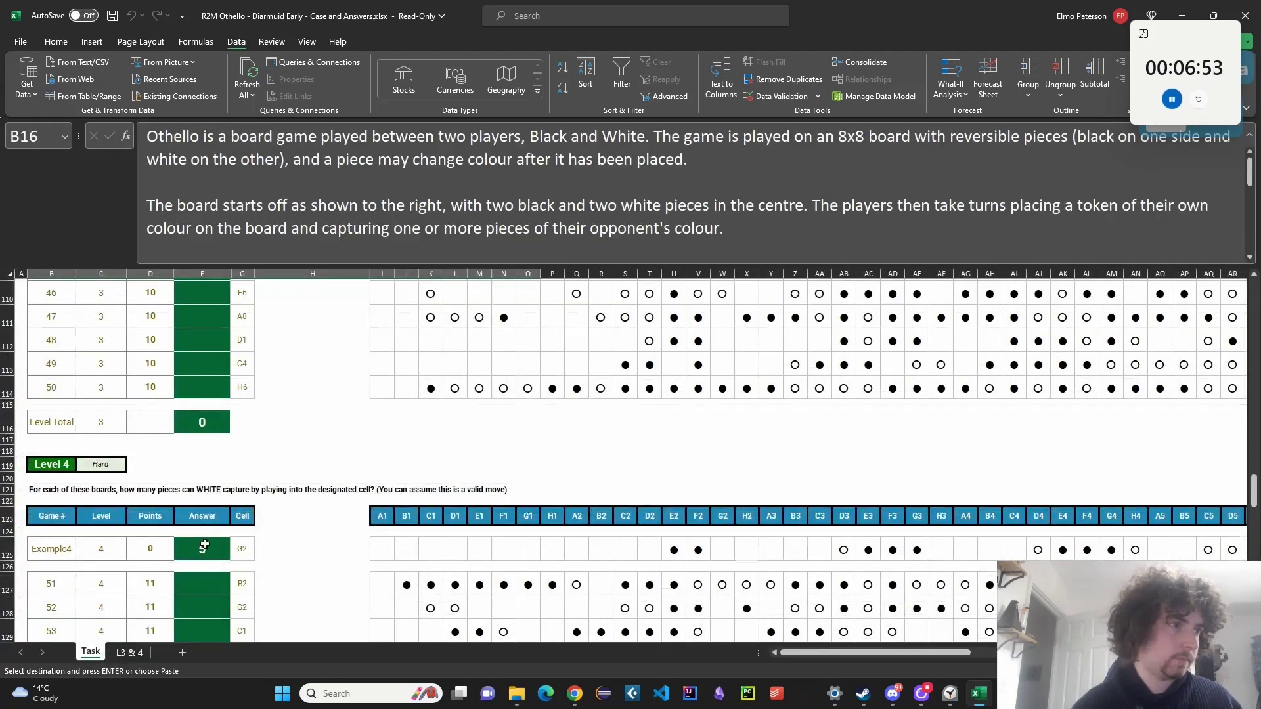
pyautogui.scroll(10, 194, 427)
pyautogui.click(194, 401)
pyautogui.hotkey('ctrl', 'v')
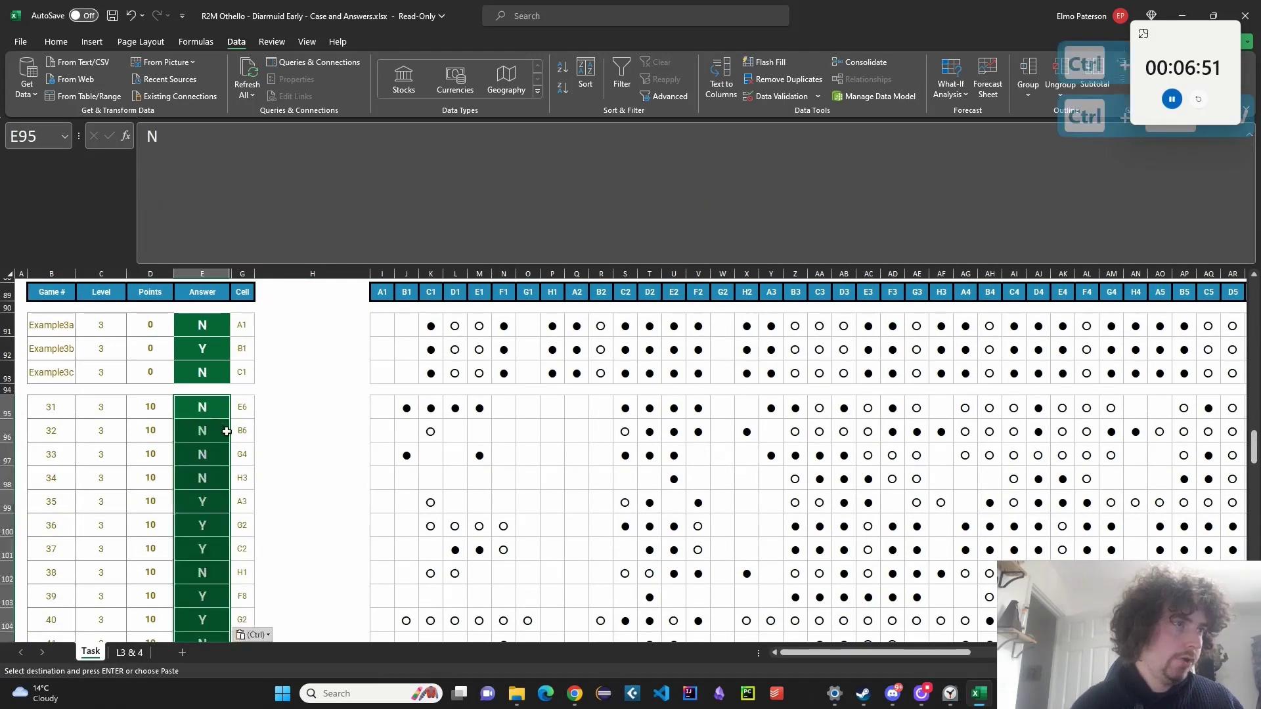
pyautogui.scroll(-5, 330, 497)
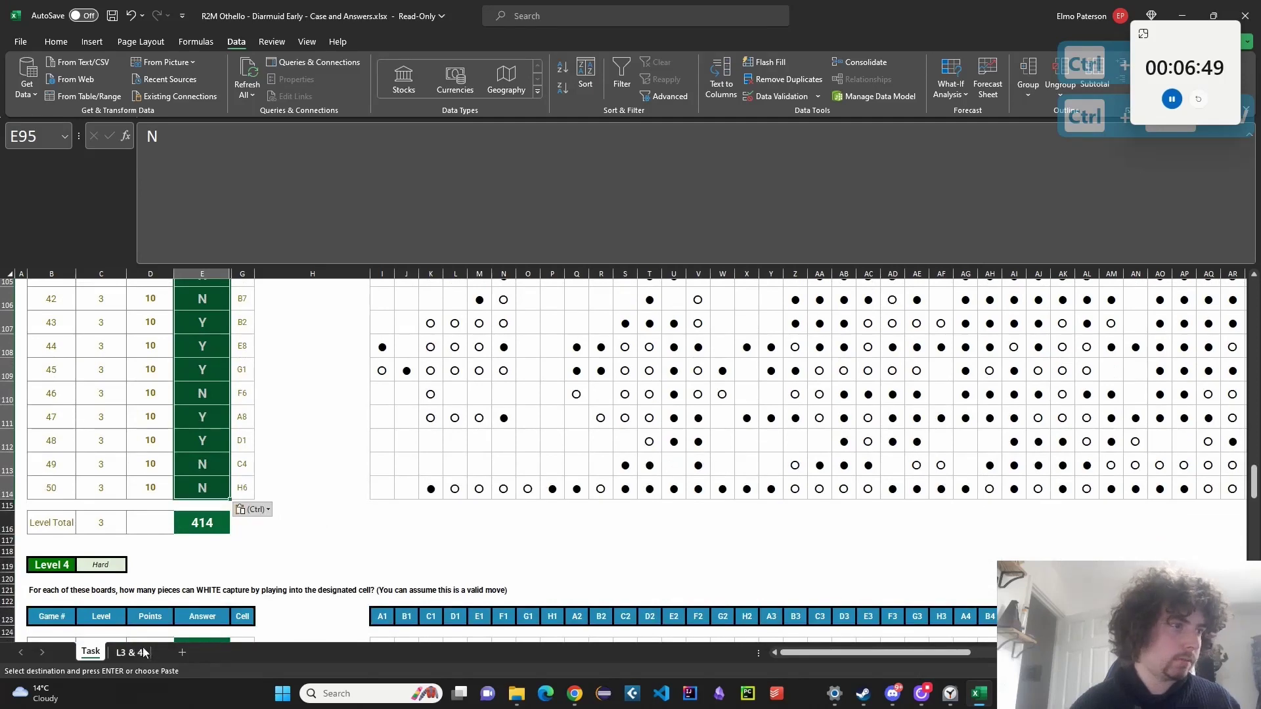
# On the L3 & 4 sheet, set the Level in B2 to 4 and the Index in B1 to 1.
pyautogui.click(131, 652)
pyautogui.scroll(4, 620, 484)
pyautogui.click(611, 460)
pyautogui.scroll(4, 498, 430)
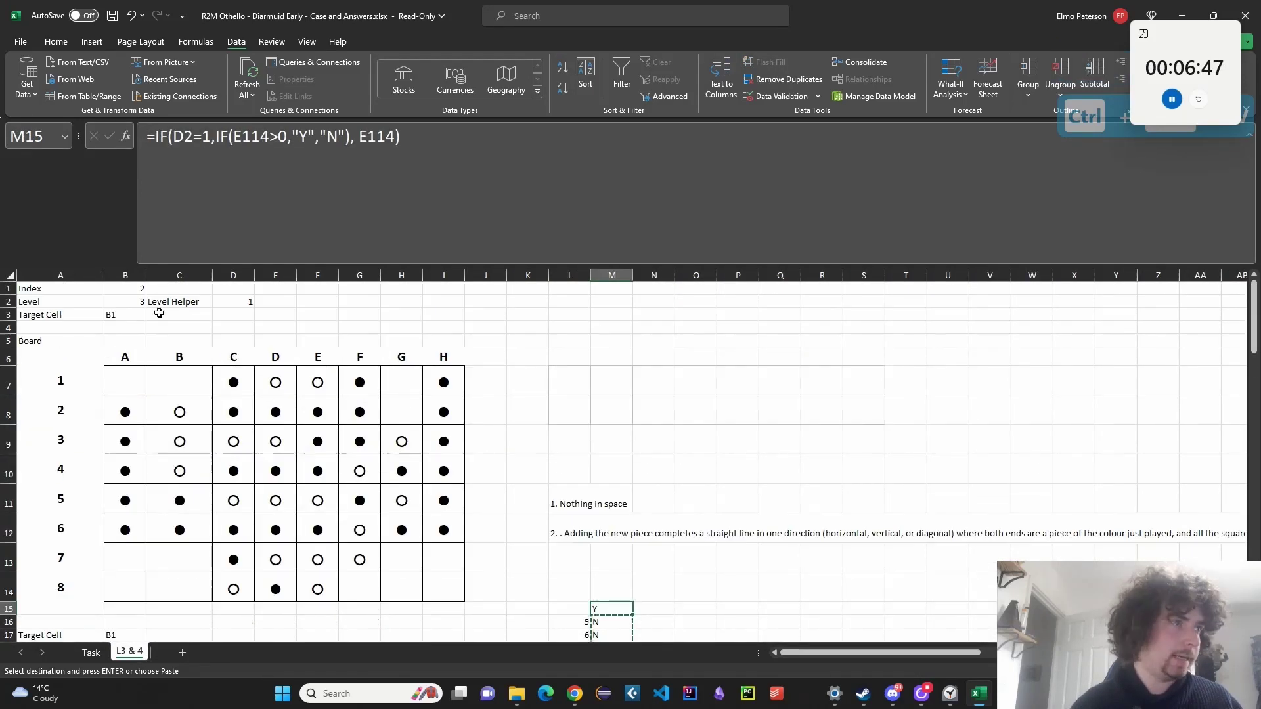
pyautogui.click(125, 301)
pyautogui.write('4')
pyautogui.click(664, 388)
pyautogui.scroll(-2, 665, 400)
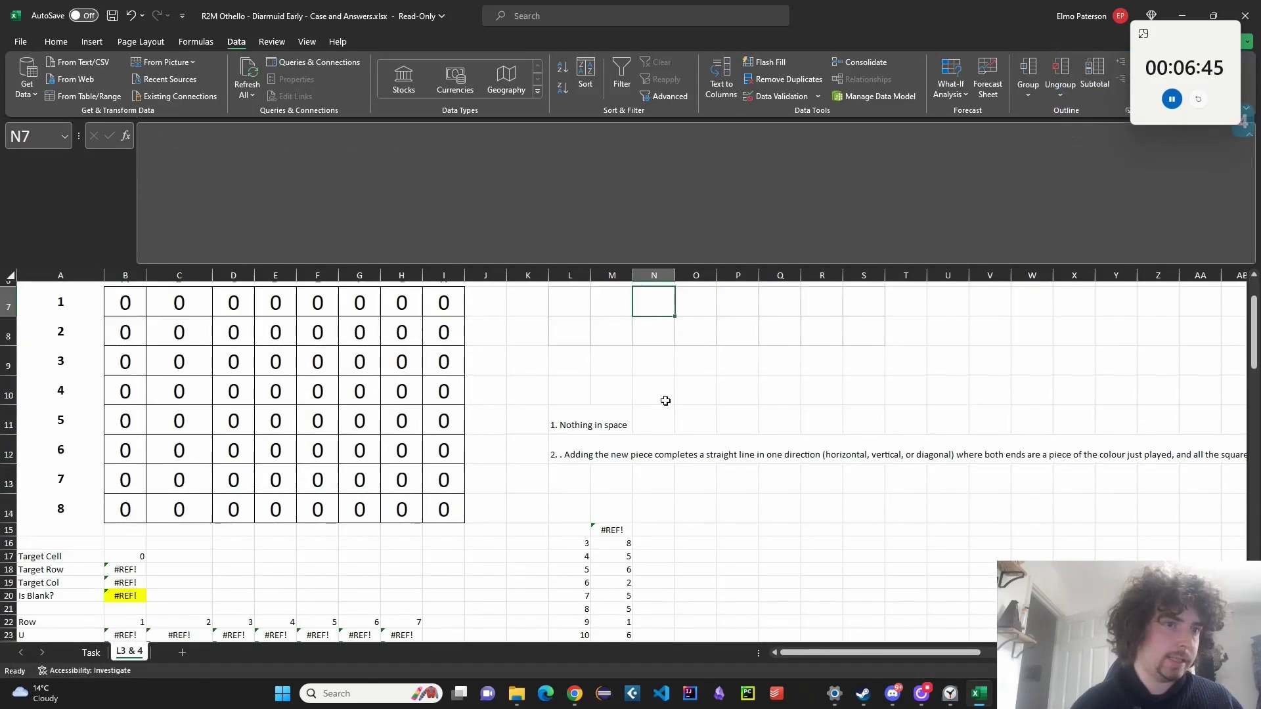
pyautogui.scroll(2, 248, 388)
pyautogui.click(134, 286)
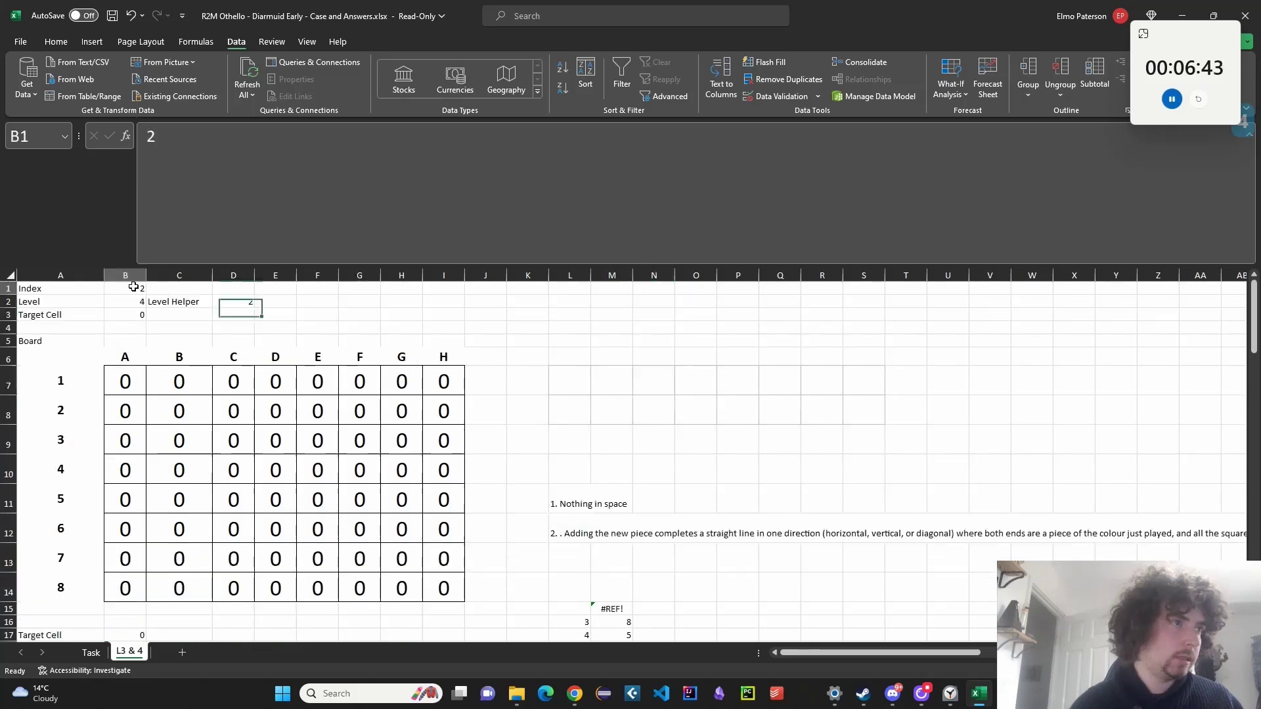
pyautogui.click(611, 408)
pyautogui.scroll(-2, 645, 442)
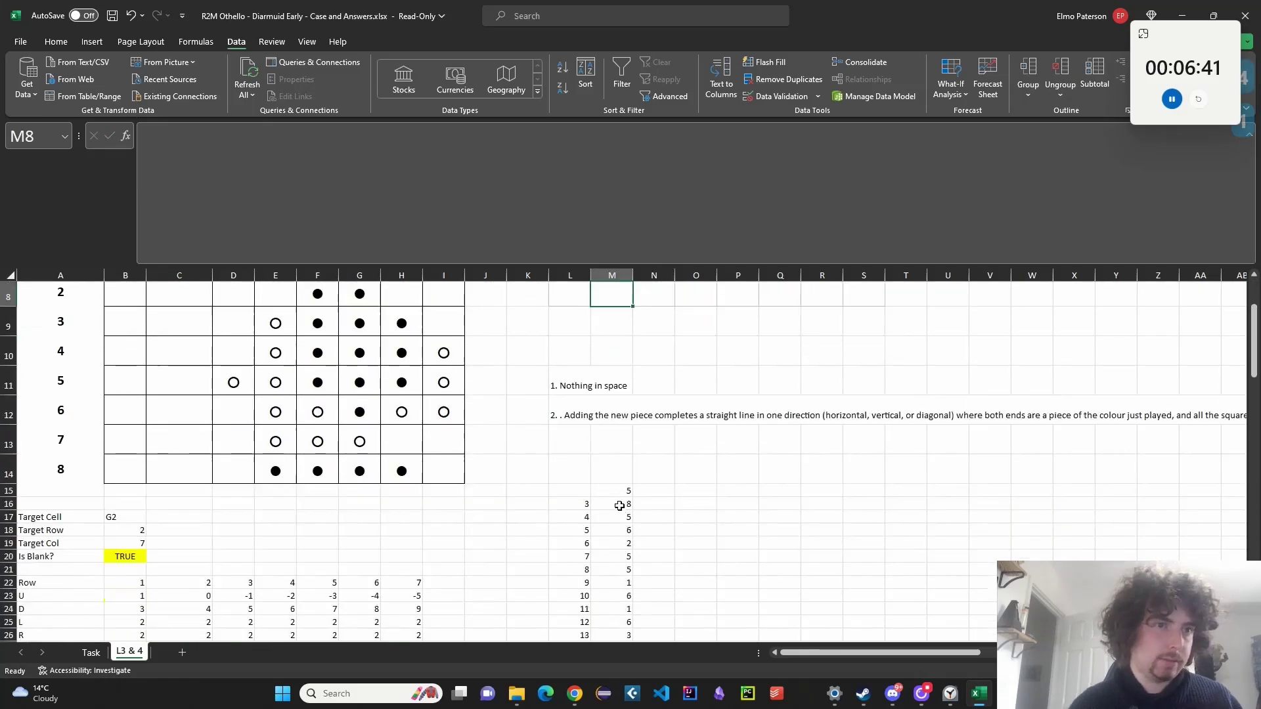
# Copy the recalculated results M16:M35 into the Level 4 Answer cells on the Task sheet, starting at E127.
pyautogui.click(97, 656)
pyautogui.scroll(-3, 164, 616)
pyautogui.click(128, 658)
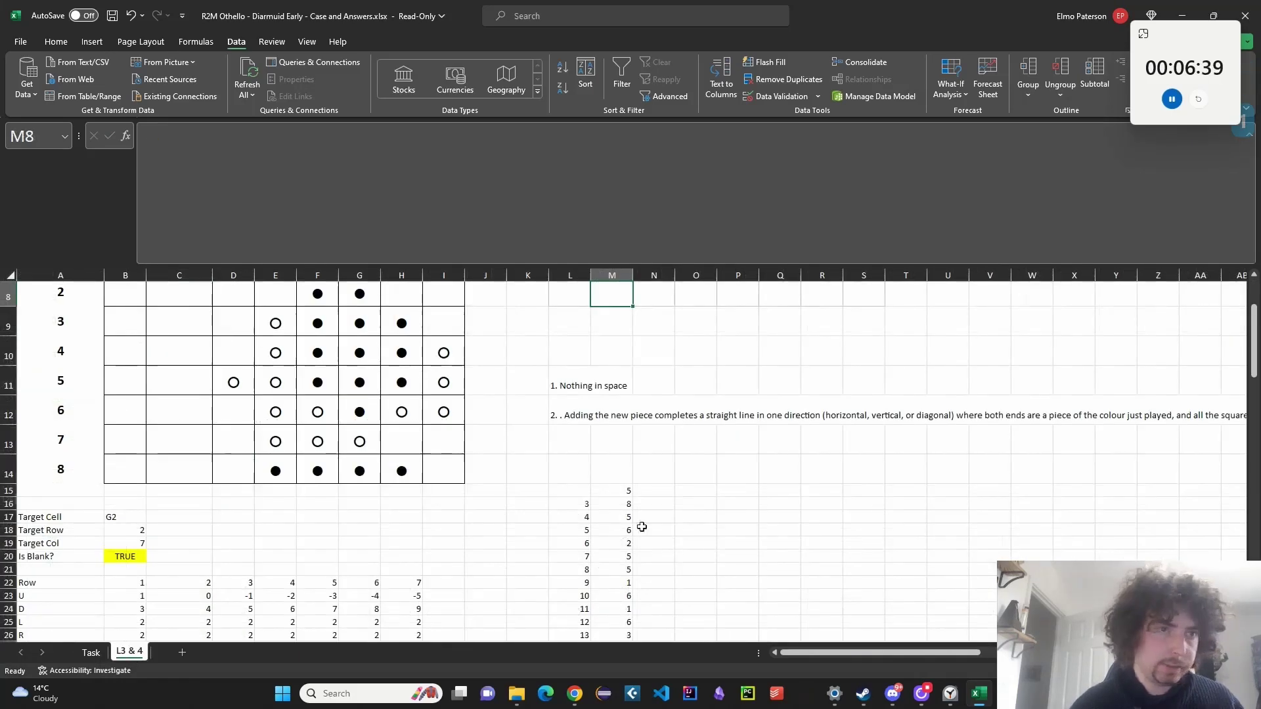
pyautogui.click(624, 507)
pyautogui.scroll(-6, 636, 526)
pyautogui.keyDown('shift'); pyautogui.click(629, 517); pyautogui.keyUp('shift')
pyautogui.hotkey('ctrl', 'c')
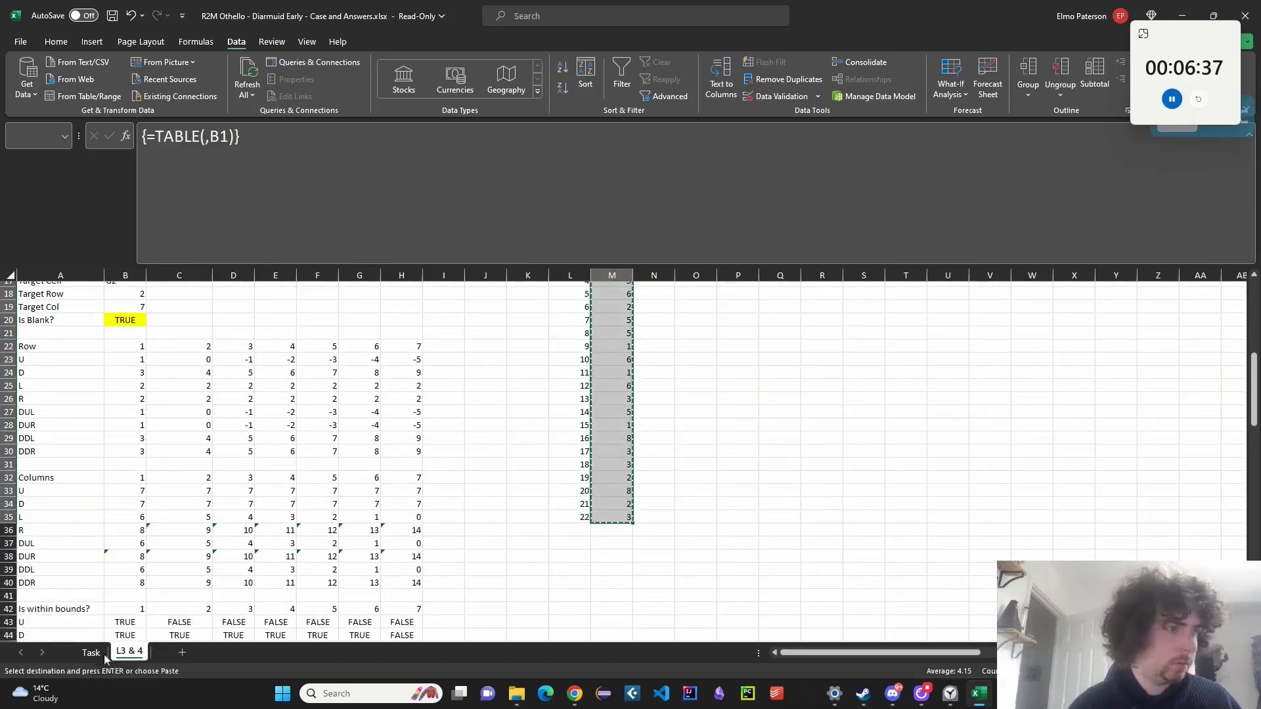
pyautogui.hotkey('ctrl', 'pageup')
pyautogui.click(204, 509)
pyautogui.hotkey('ctrl', 'v')
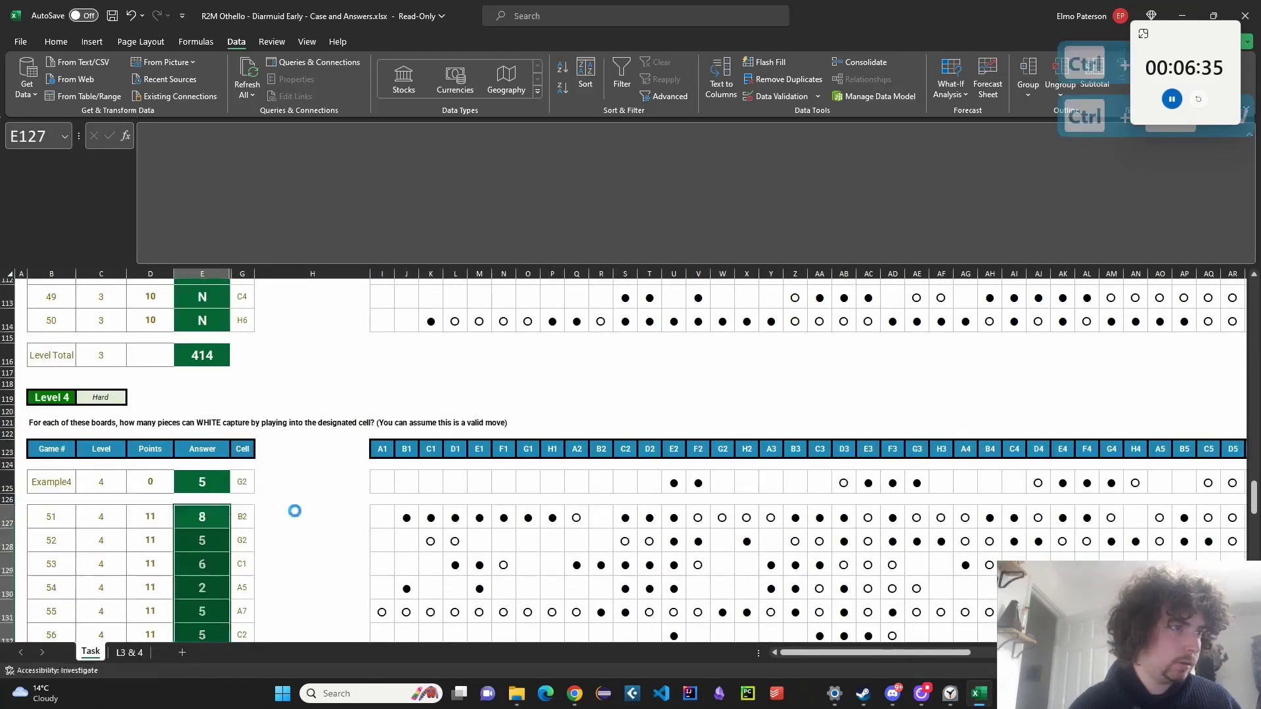
# Duplicate the L3 & 4 sheet within the workbook and rename the copy L5.
pyautogui.scroll(-7, 324, 485)
pyautogui.scroll(-4, 330, 491)
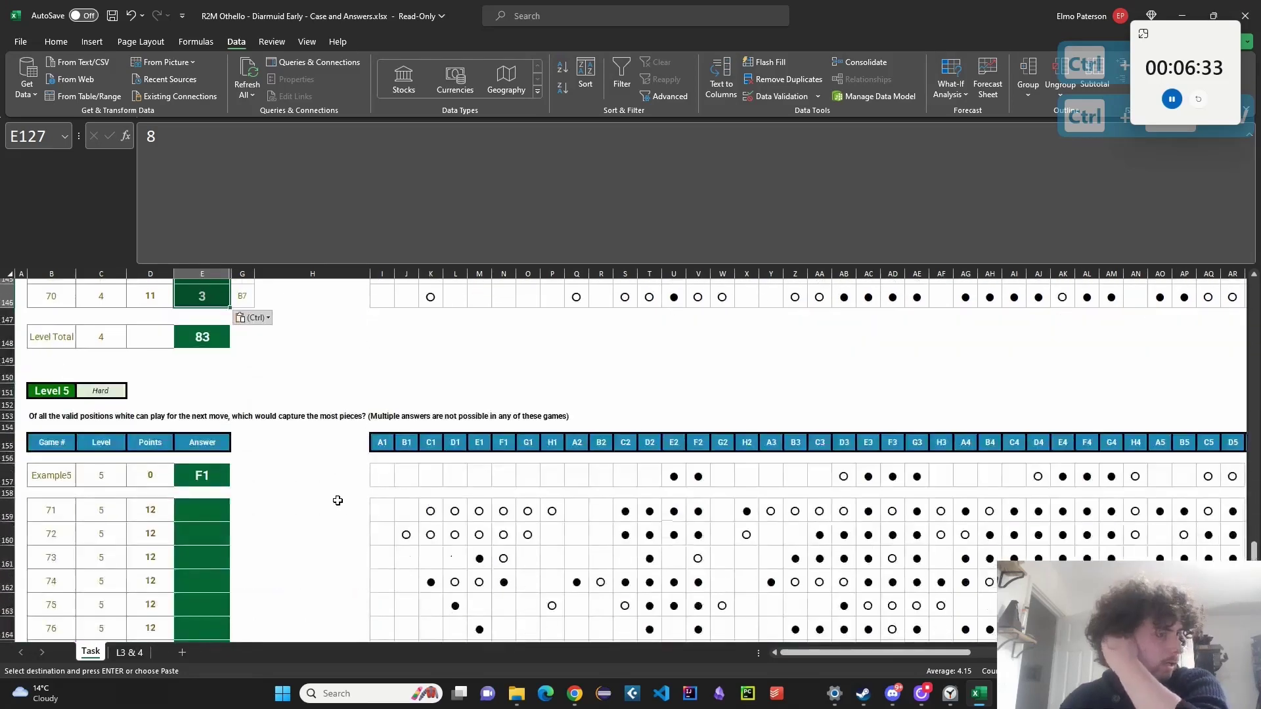
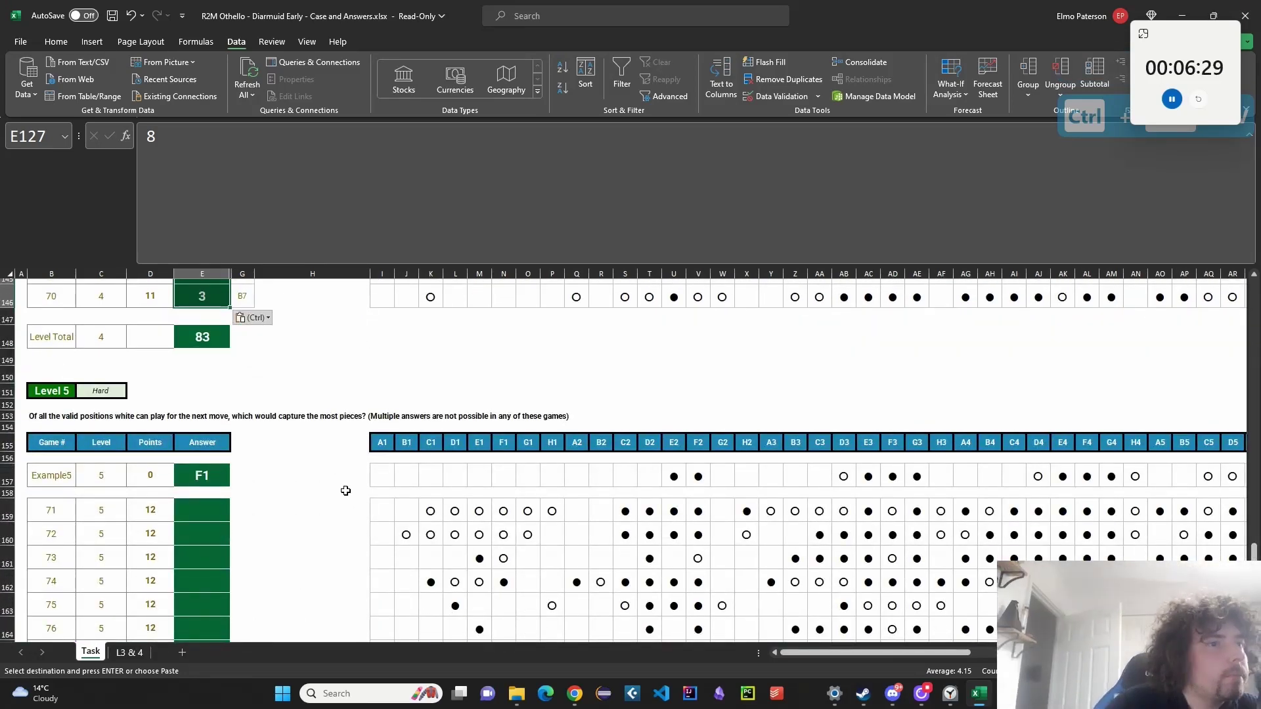
pyautogui.click(346, 491)
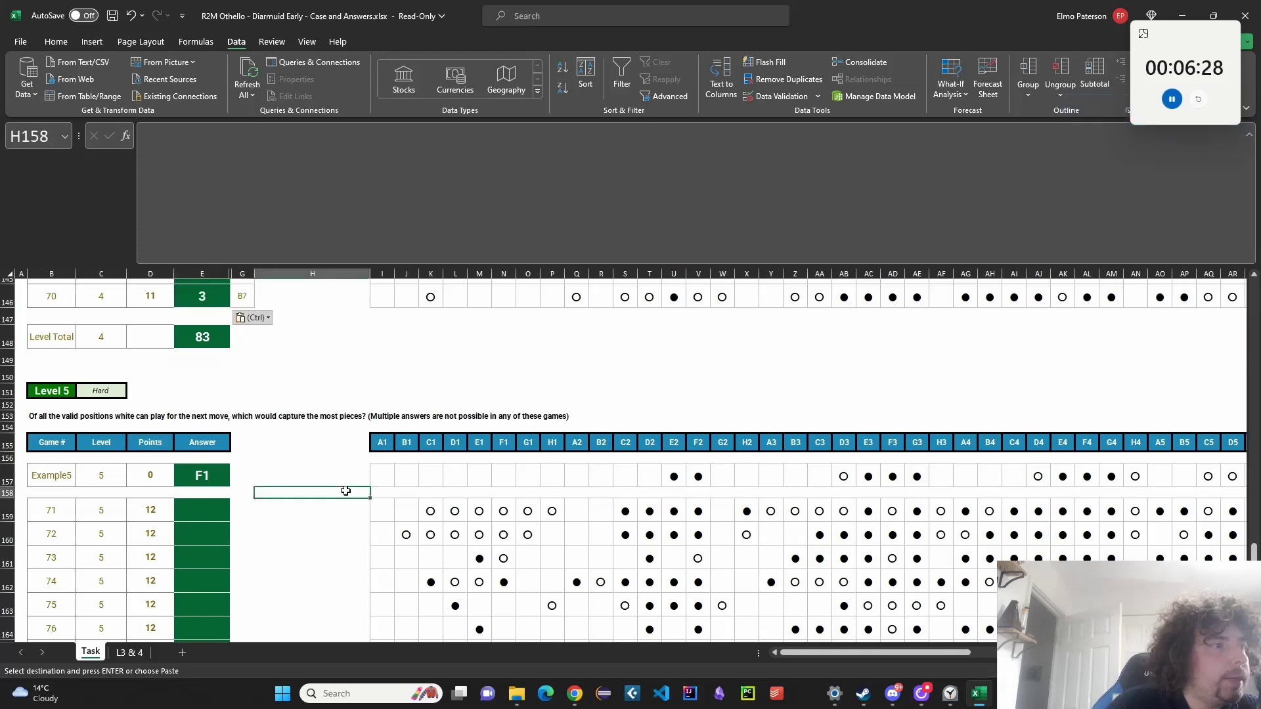
pyautogui.rightClick(126, 650)
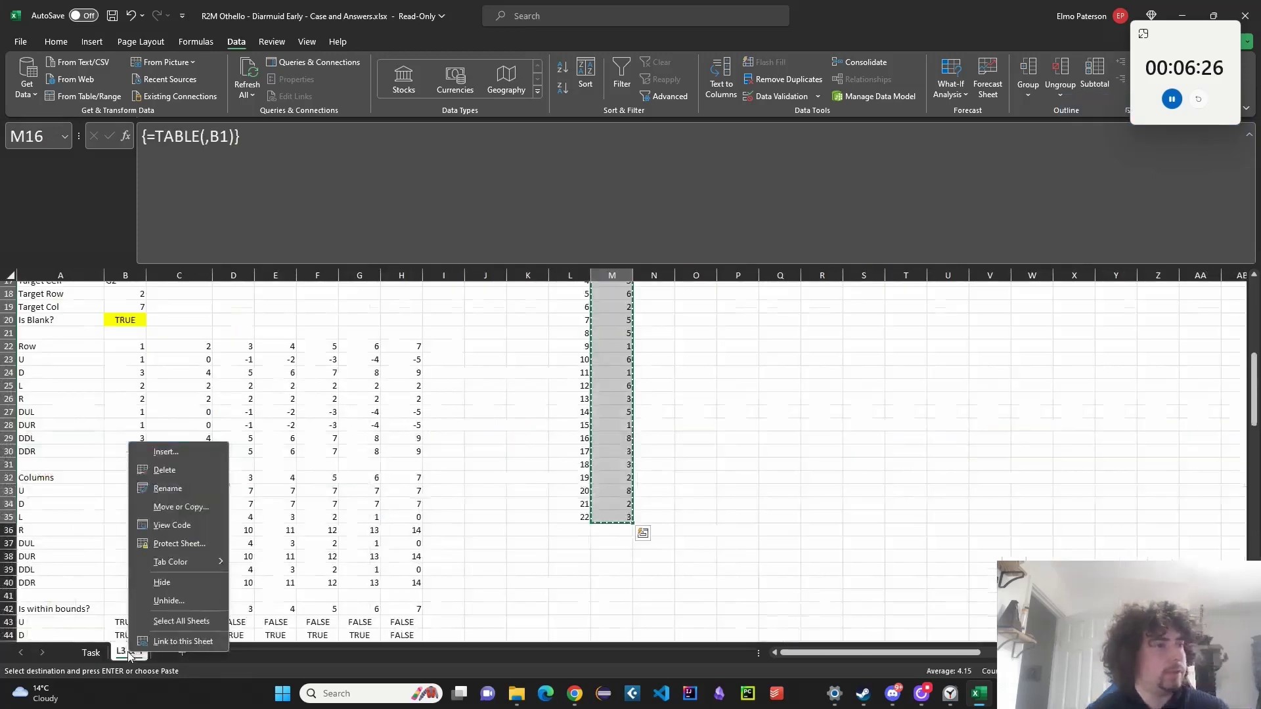
pyautogui.click(197, 512)
pyautogui.click(155, 577)
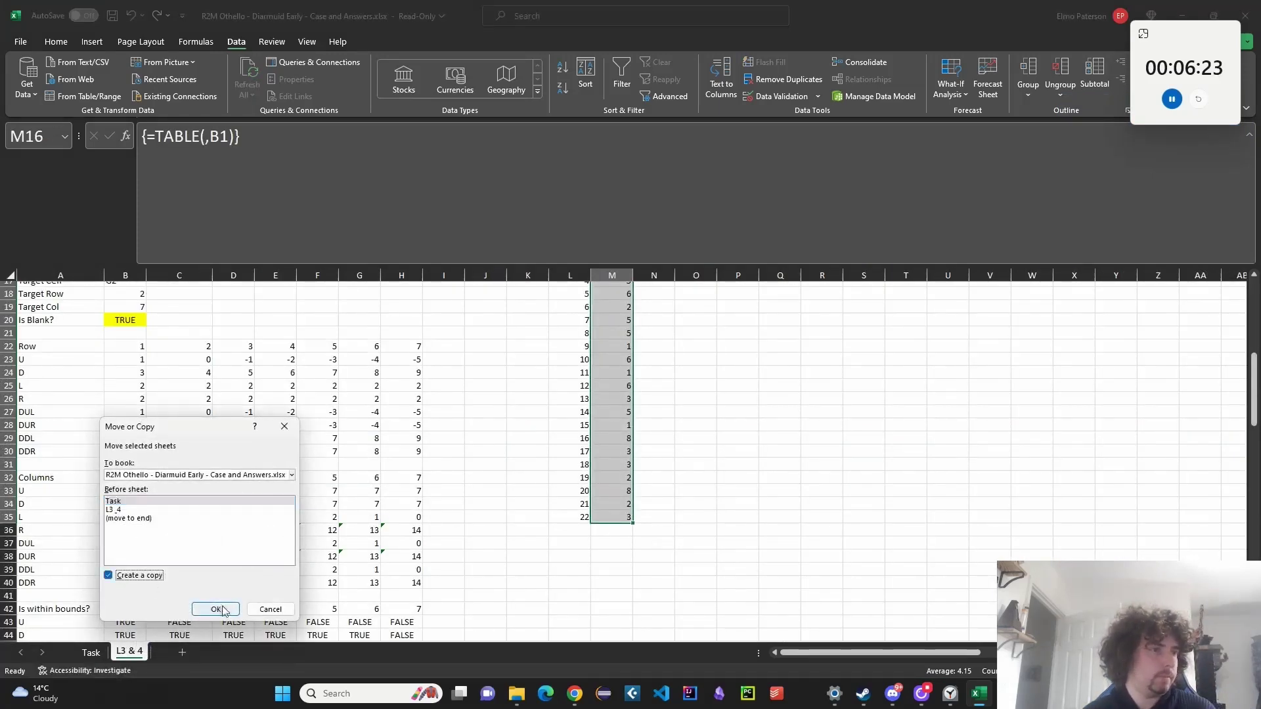
pyautogui.click(217, 610)
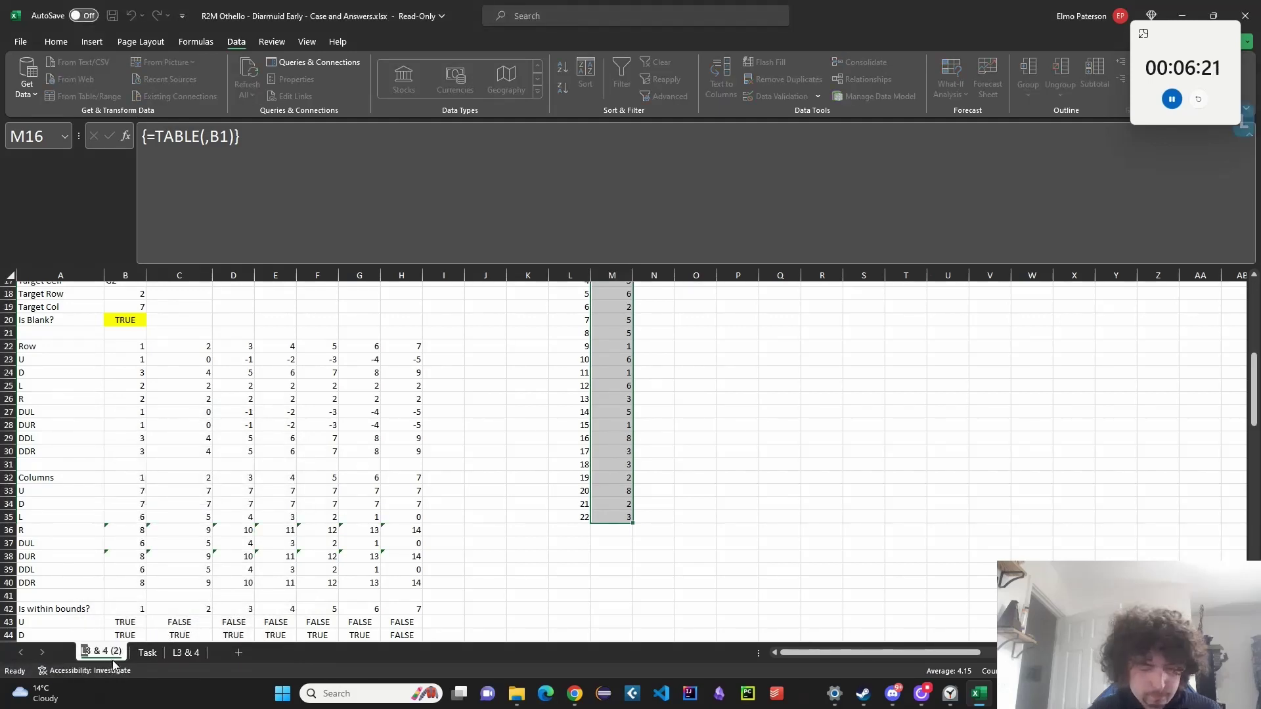
pyautogui.doubleClick(105, 651)
pyautogui.write('L5')
pyautogui.press('Return')
# Examine the L5 sheet's board and the contents of its Level, Level Helper and Target Cell inputs.
pyautogui.scroll(6, 175, 507)
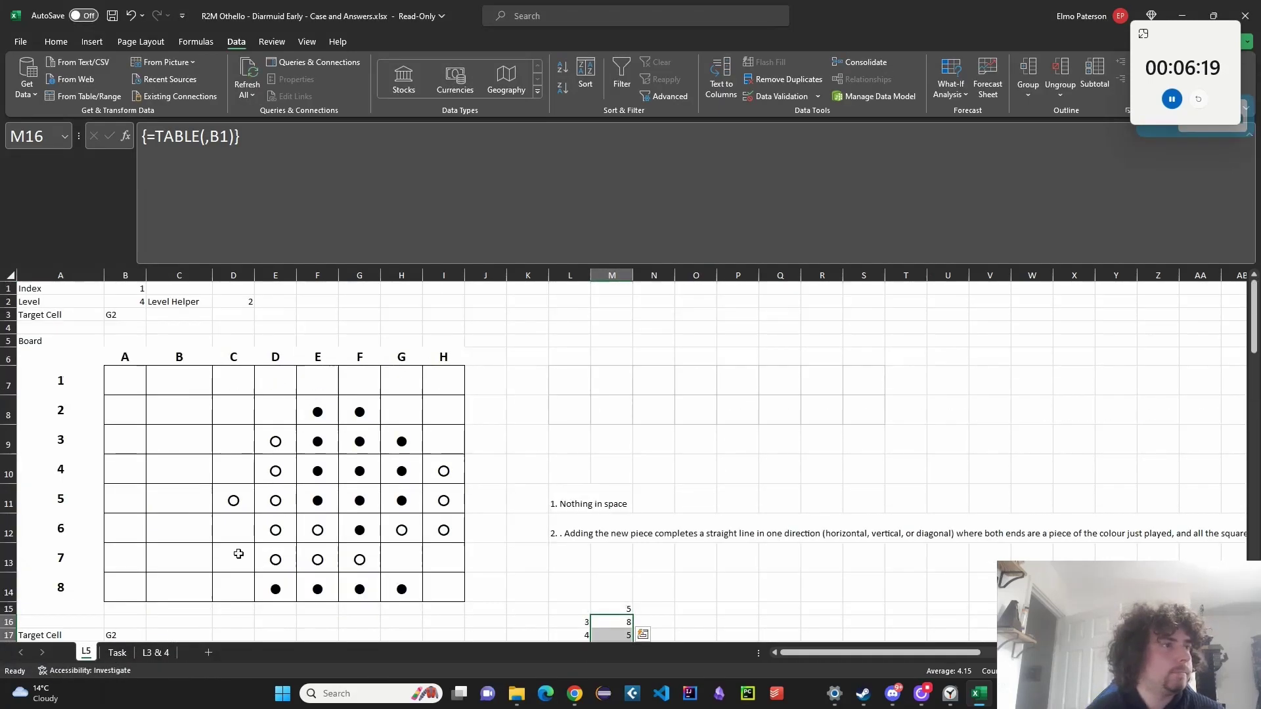
pyautogui.scroll(-1, 118, 636)
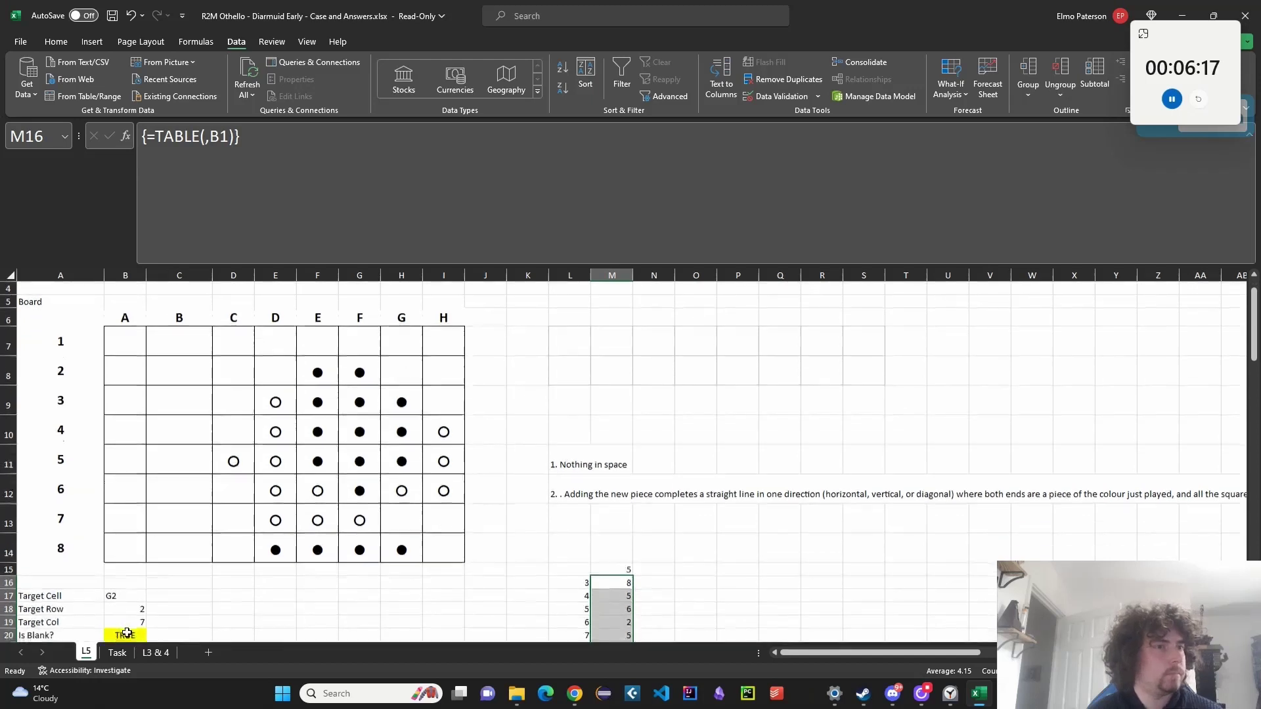
pyautogui.scroll(1, 125, 634)
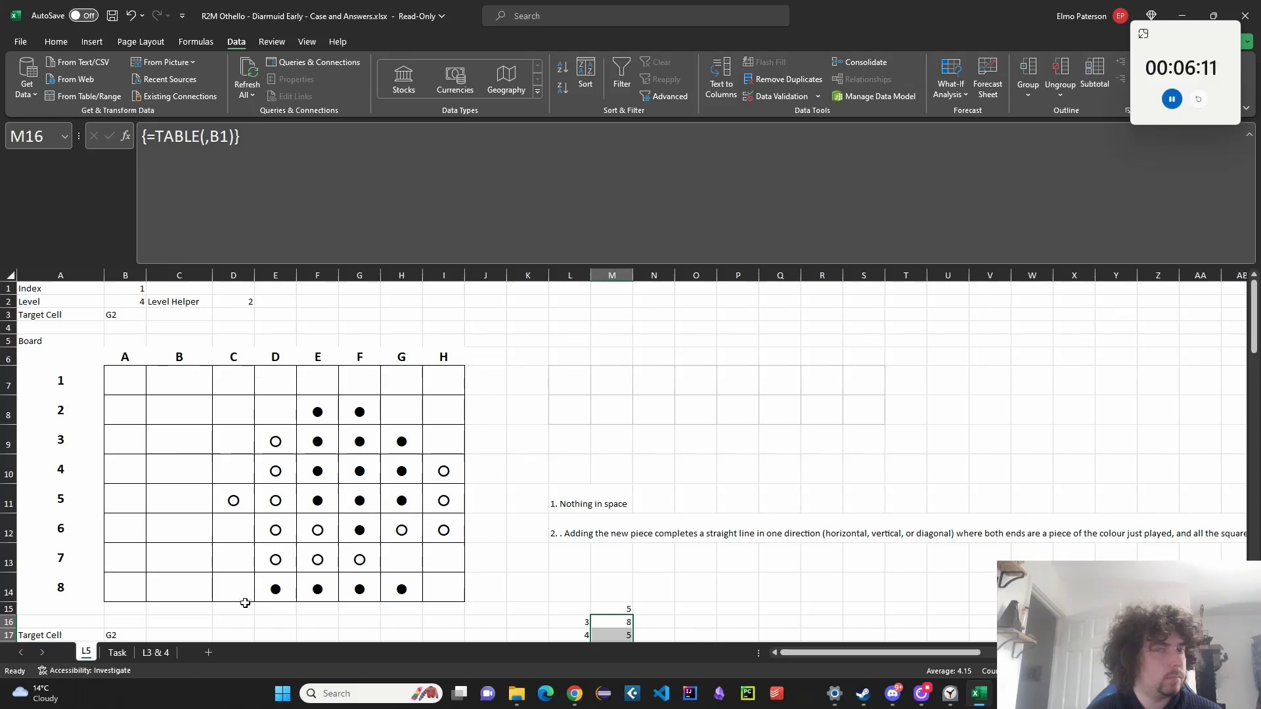
pyautogui.scroll(-2, 245, 603)
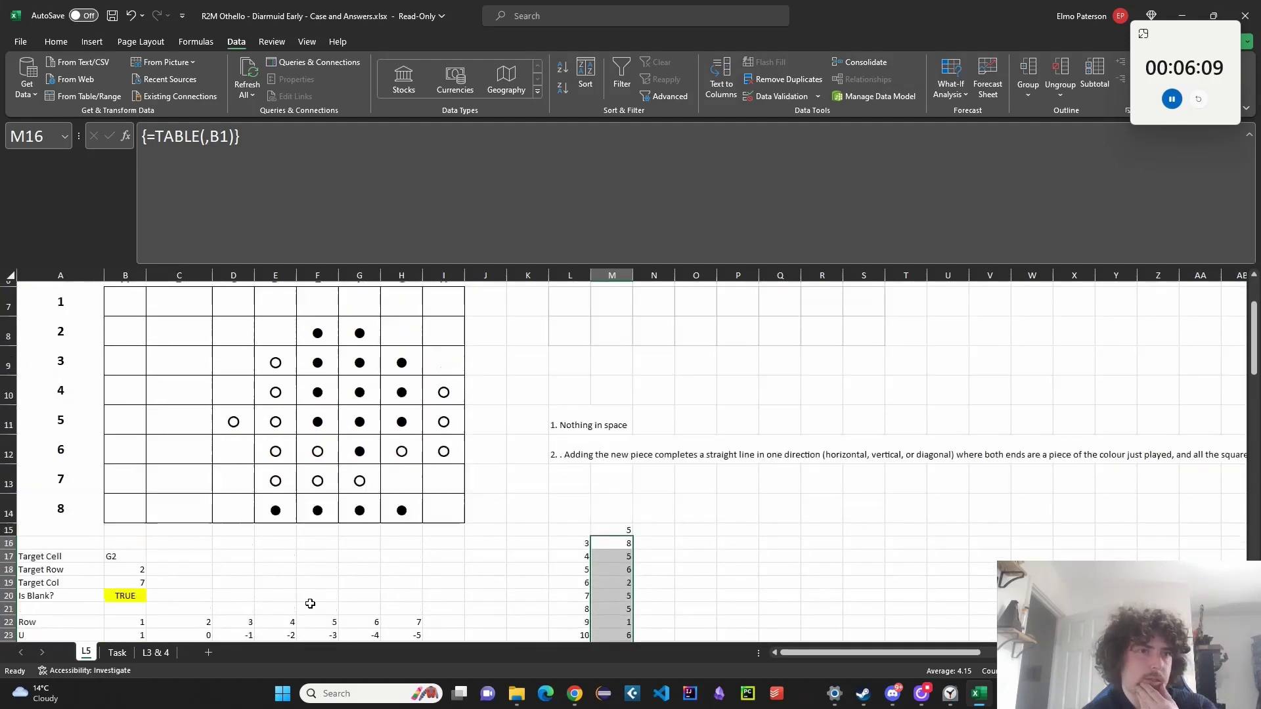
pyautogui.scroll(-1, 310, 603)
pyautogui.scroll(3, 274, 608)
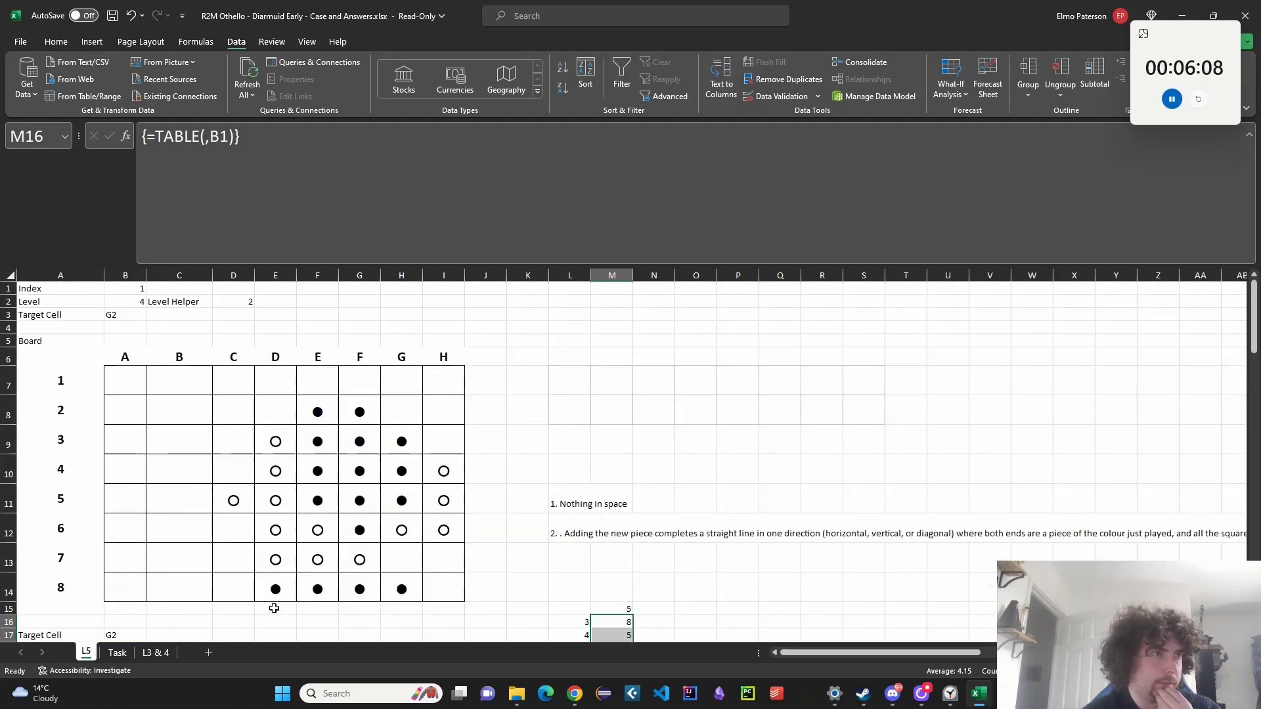
pyautogui.click(131, 315)
pyautogui.click(137, 303)
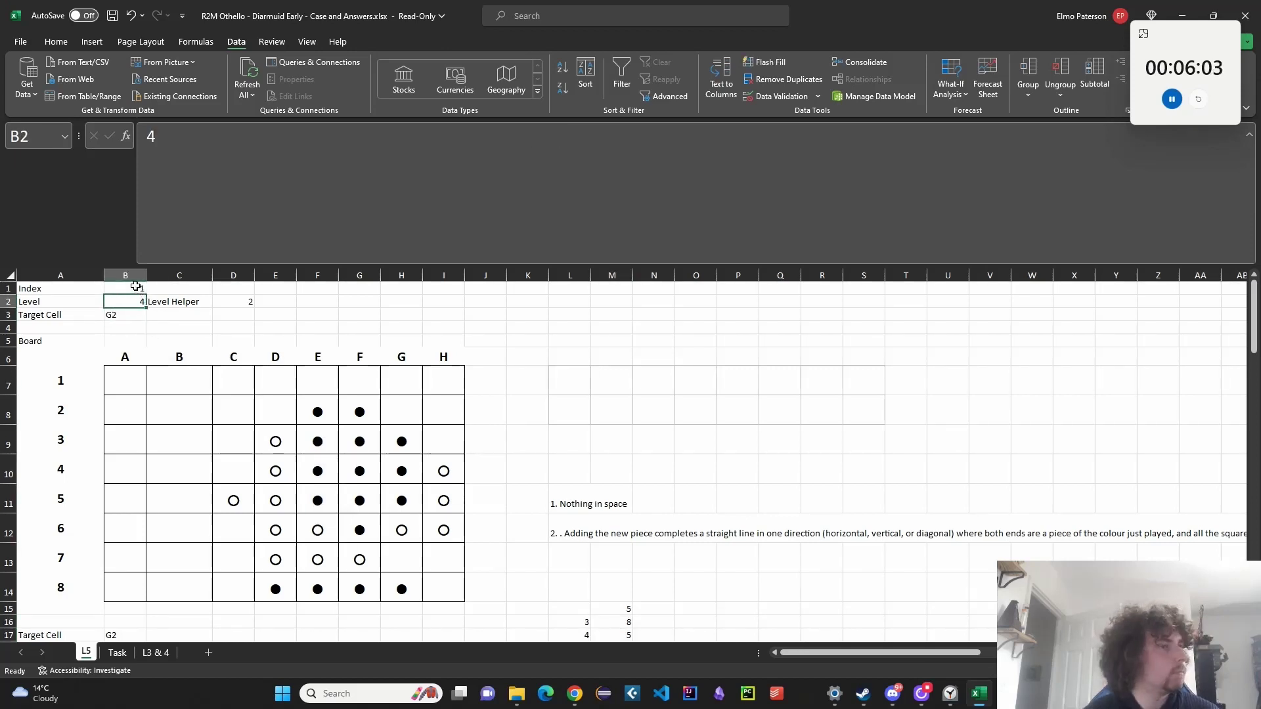
pyautogui.click(242, 302)
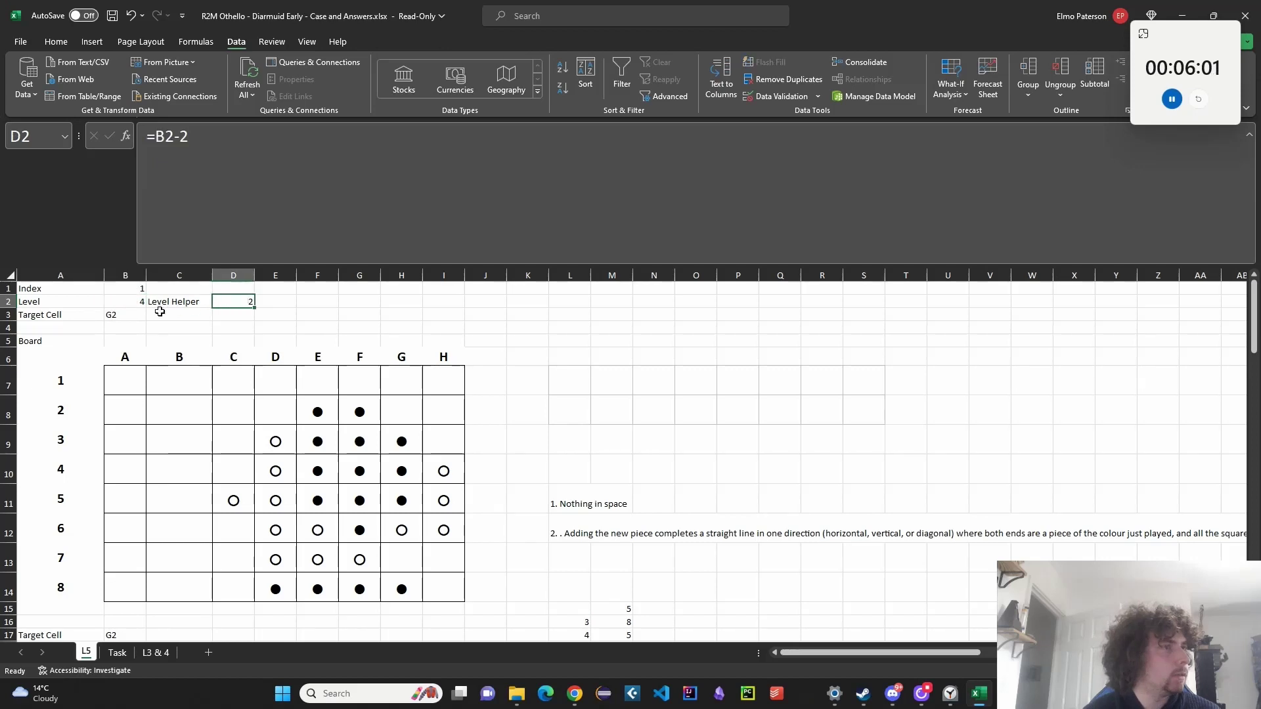
pyautogui.click(102, 306)
pyautogui.click(108, 313)
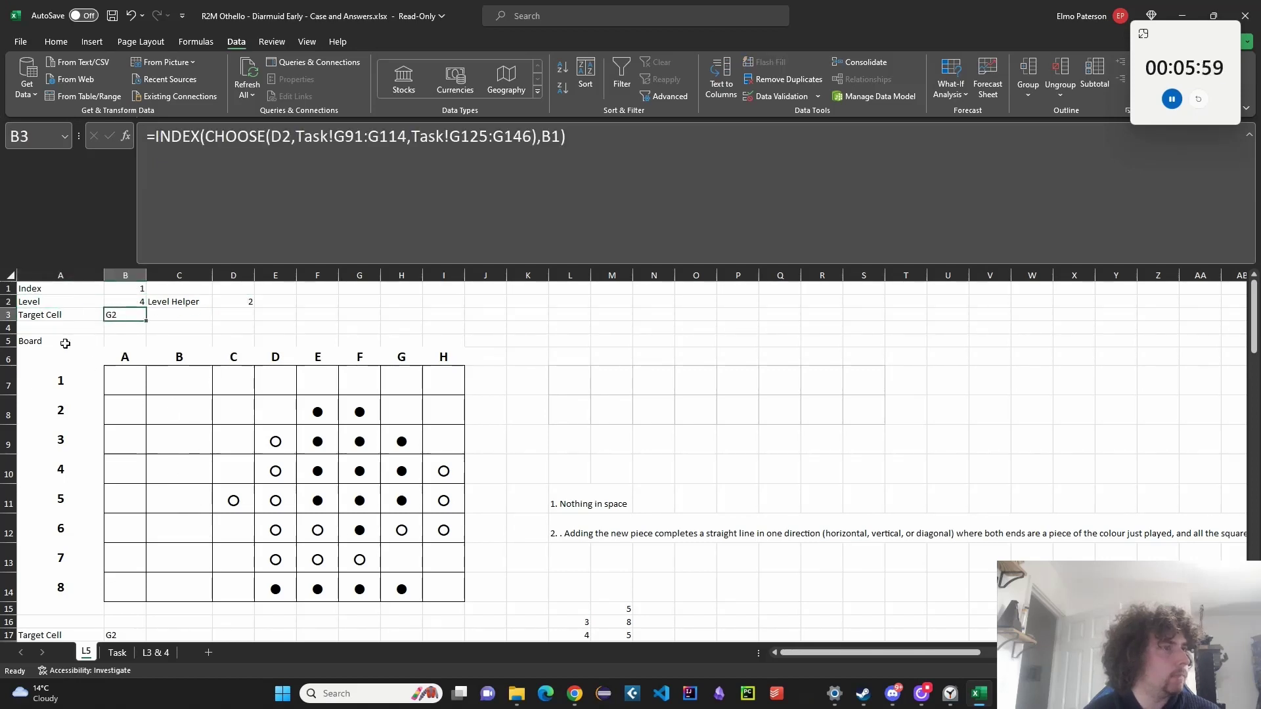
# Clear the Level and Level Helper labels and values in A2:D2 on the L5 sheet.
pyautogui.moveTo(49, 302); pyautogui.dragTo(250, 302)
pyautogui.press('Delete')
pyautogui.click(431, 303)
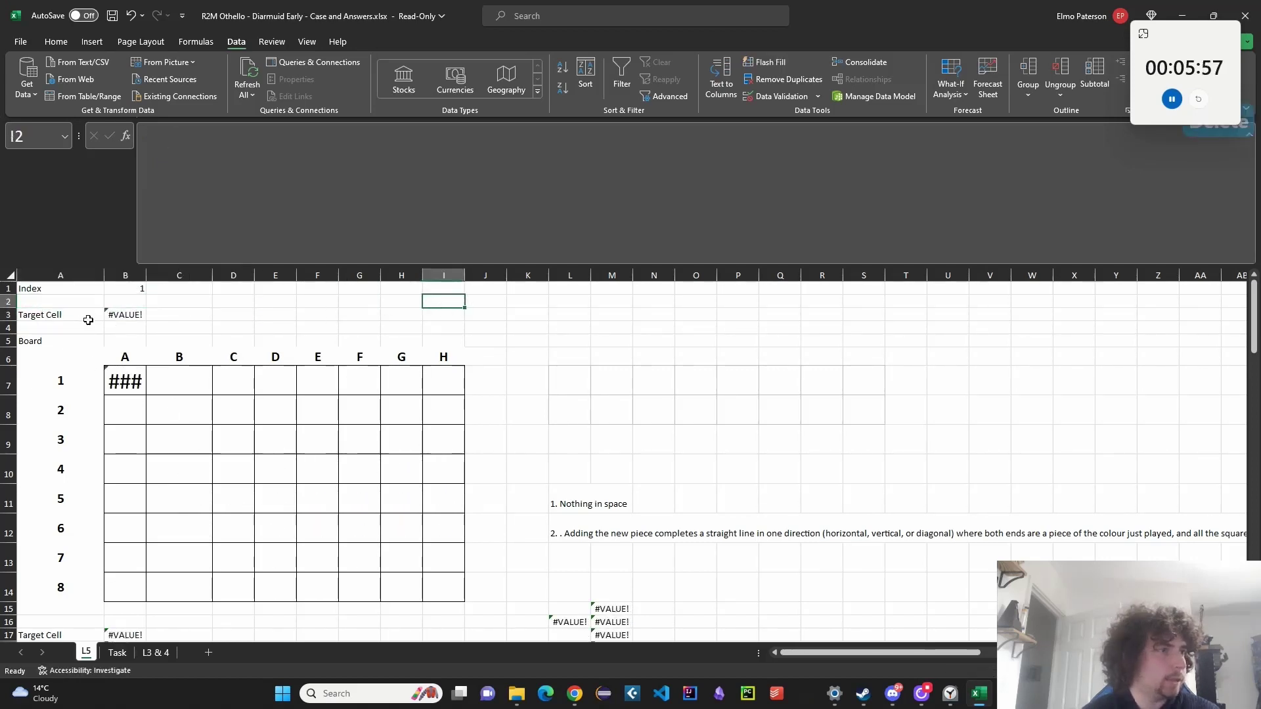
pyautogui.click(115, 315)
pyautogui.moveTo(207, 137); pyautogui.dragTo(532, 138)
pyautogui.press('Delete')
pyautogui.click(117, 652)
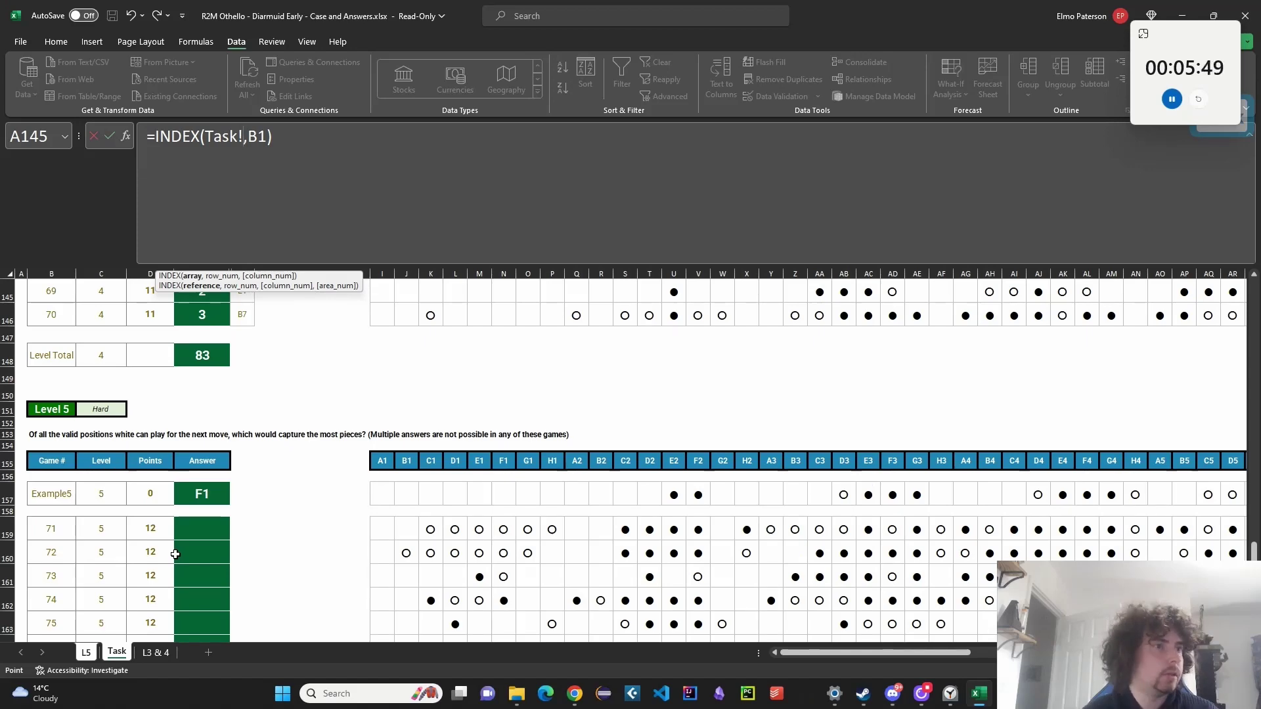
pyautogui.press('Escape')
# Replace the Target Cell formula in B3 with the fixed value A1 and fill the cell yellow.
pyautogui.write('A1')
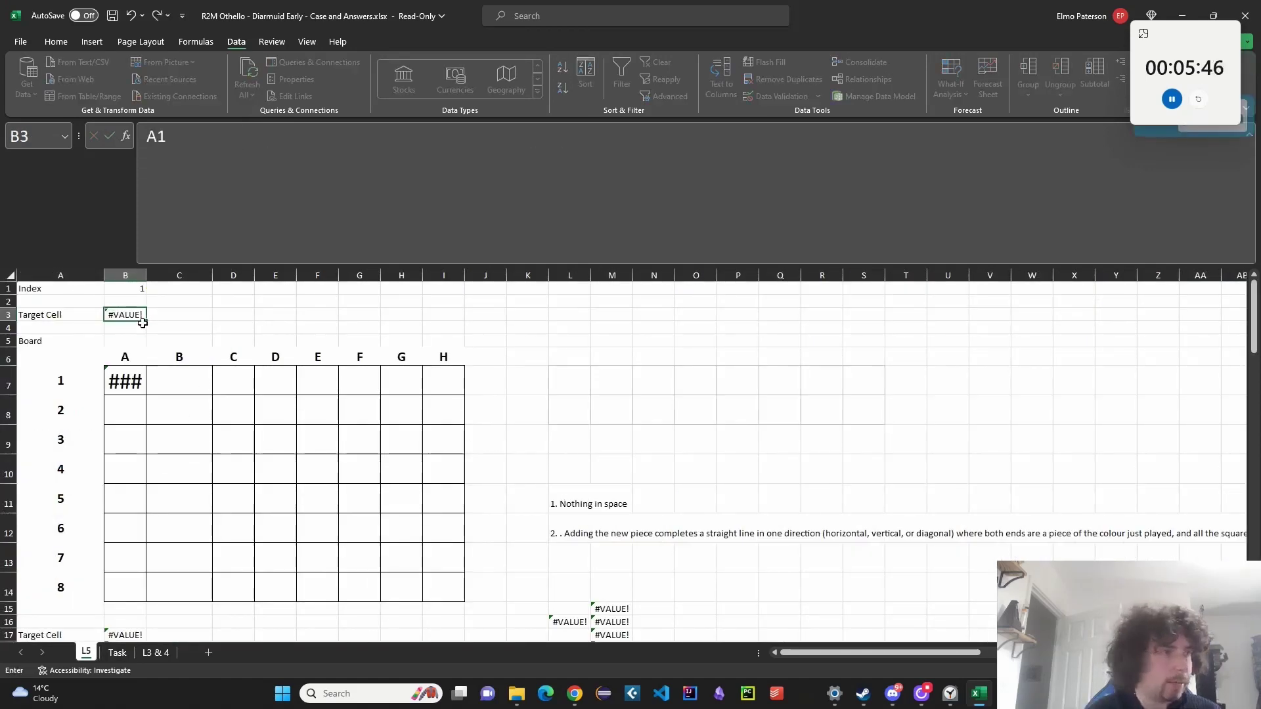
pyautogui.press('Return')
pyautogui.click(132, 318)
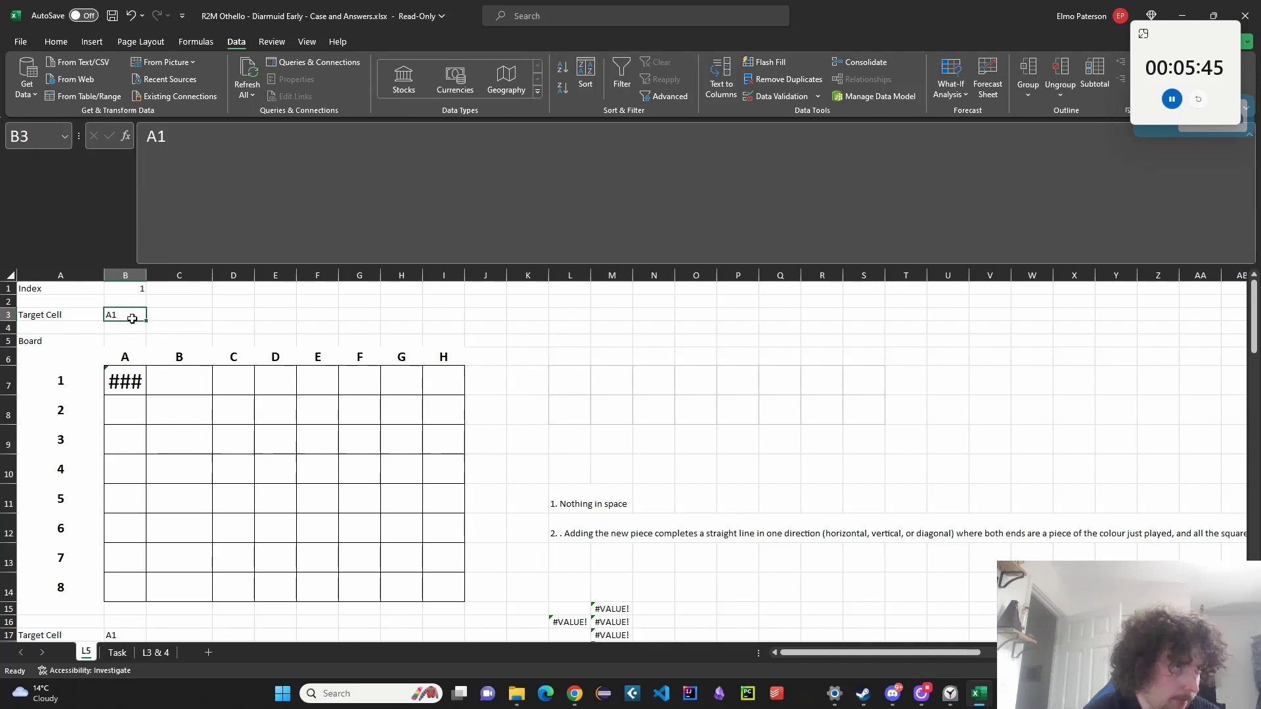
pyautogui.click(56, 41)
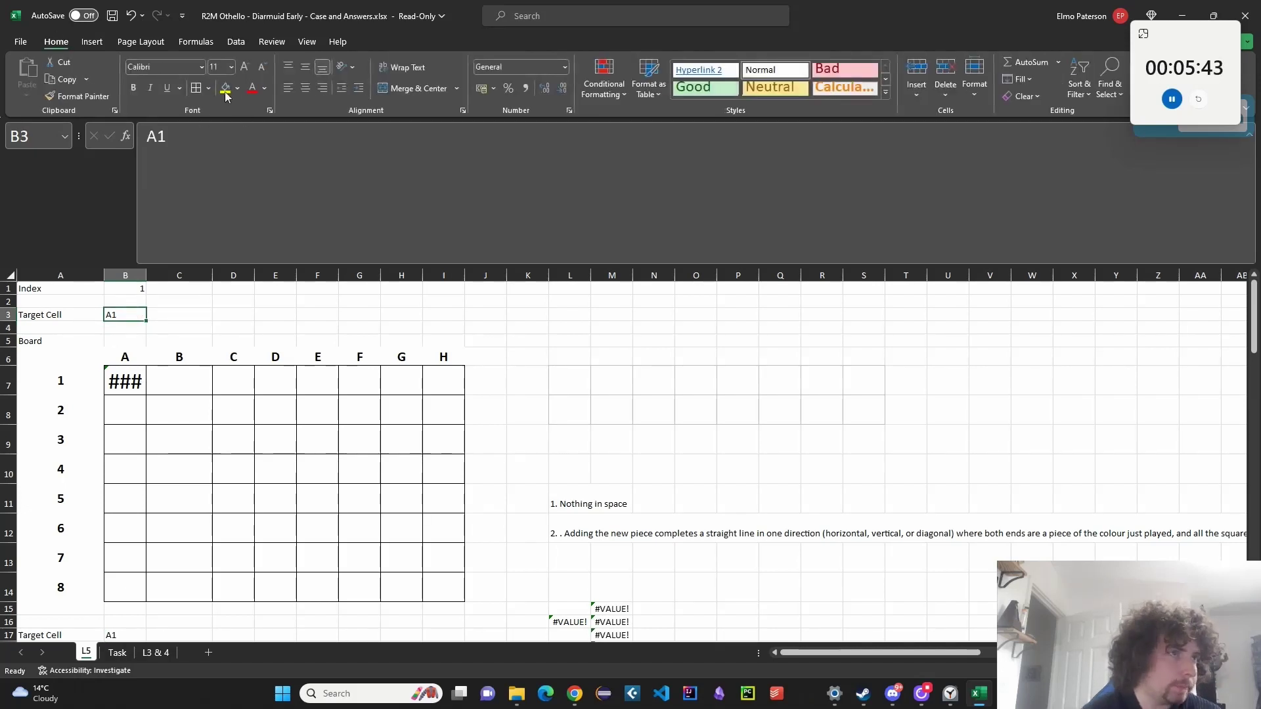
pyautogui.click(225, 88)
pyautogui.click(333, 355)
# In the board formula in B7, replace CHOOSE and its Level 3 range with the Level 5 board range Task!I157:BT188.
pyautogui.click(131, 371)
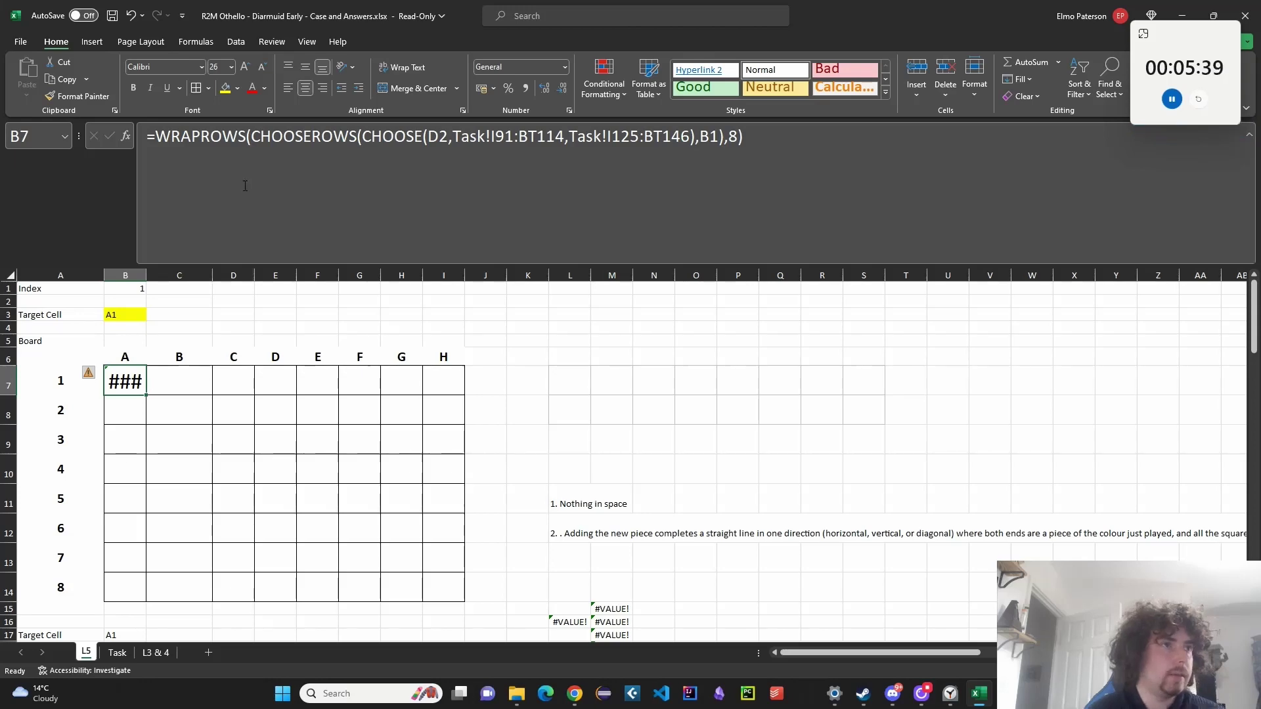
pyautogui.moveTo(252, 137); pyautogui.dragTo(564, 151)
pyautogui.press('BackSpace')
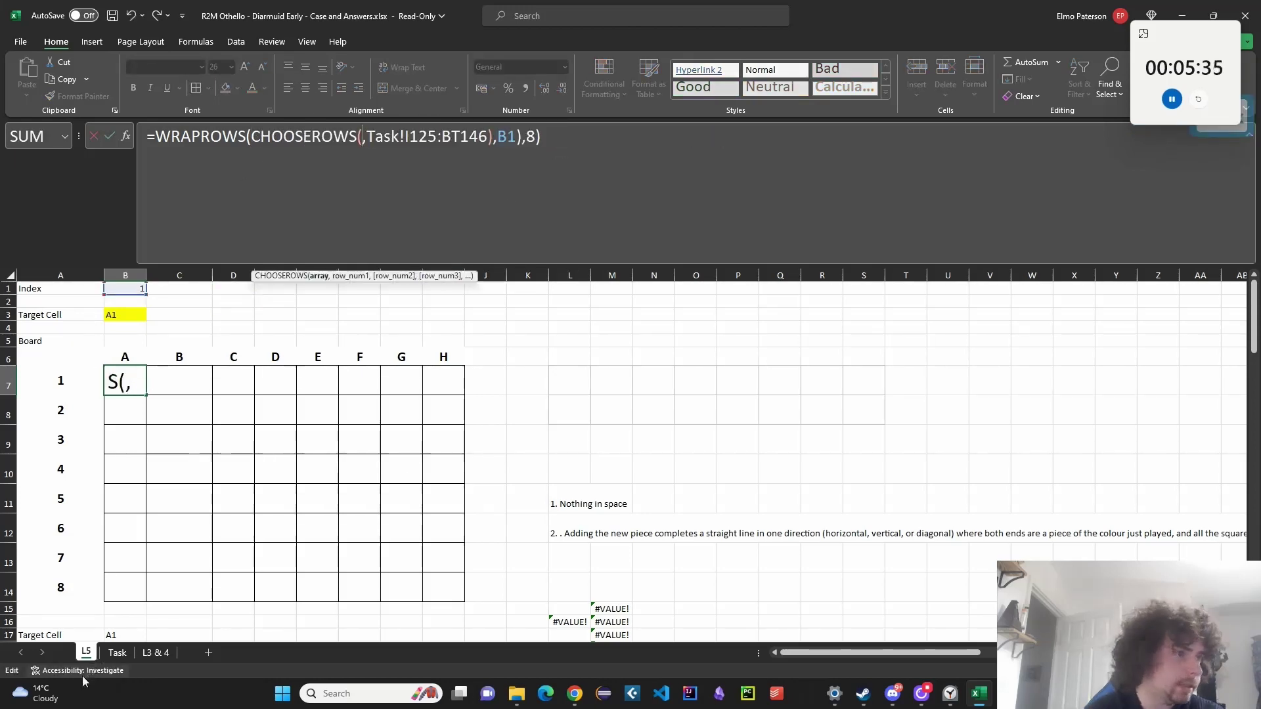
pyautogui.click(117, 652)
pyautogui.click(383, 494)
pyautogui.scroll(-13, 828, 563)
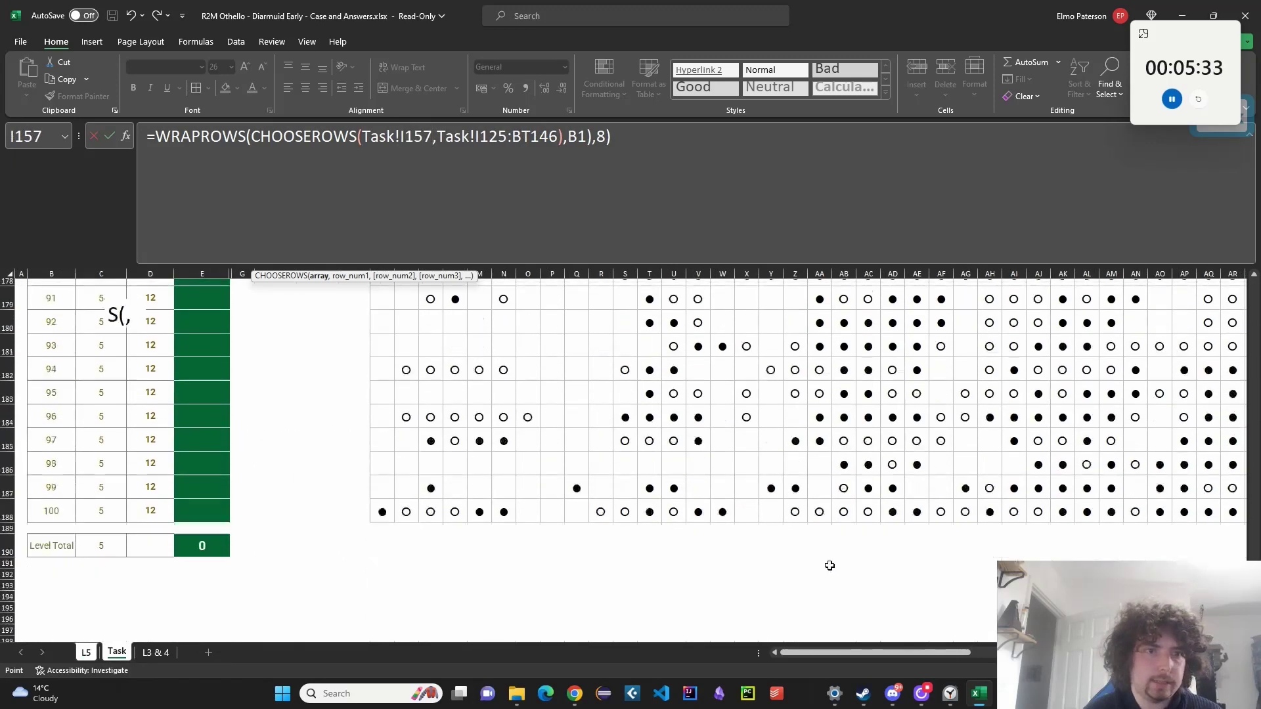
pyautogui.moveTo(858, 656); pyautogui.dragTo(1014, 656)
pyautogui.keyDown('shift'); pyautogui.click(919, 383); pyautogui.keyUp('shift')
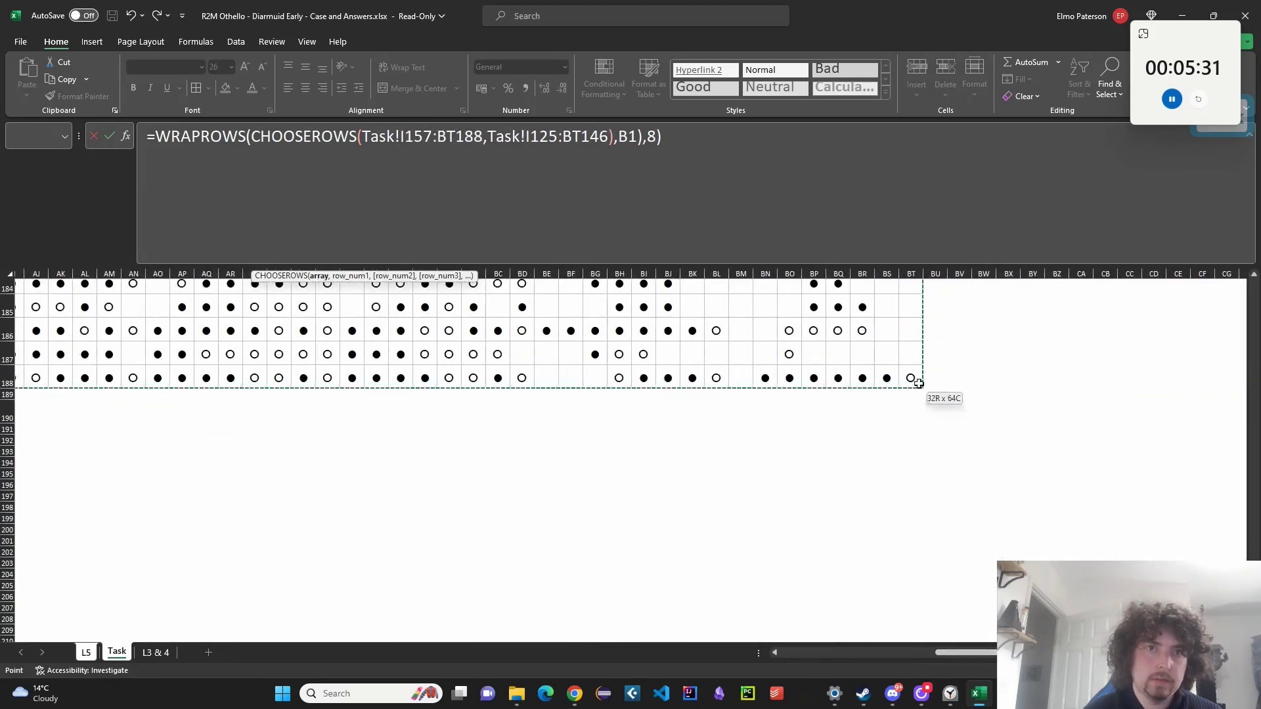
pyautogui.press('Return')
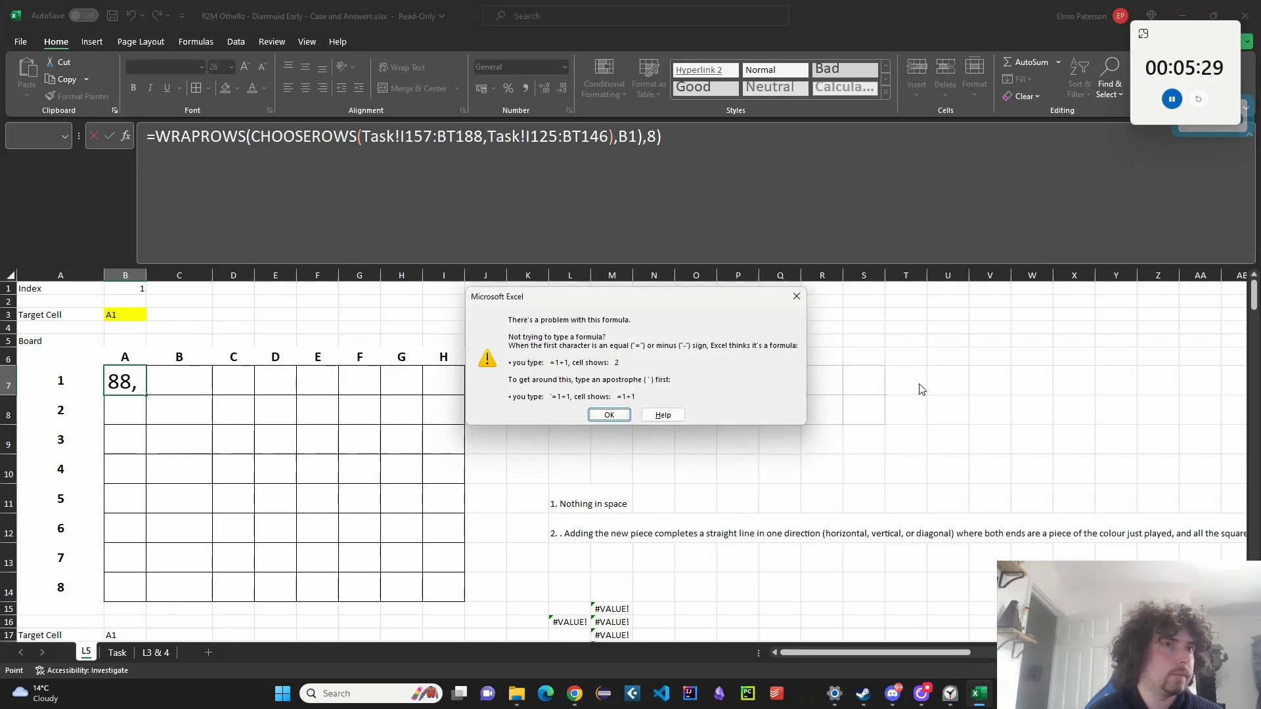
pyautogui.click(609, 415)
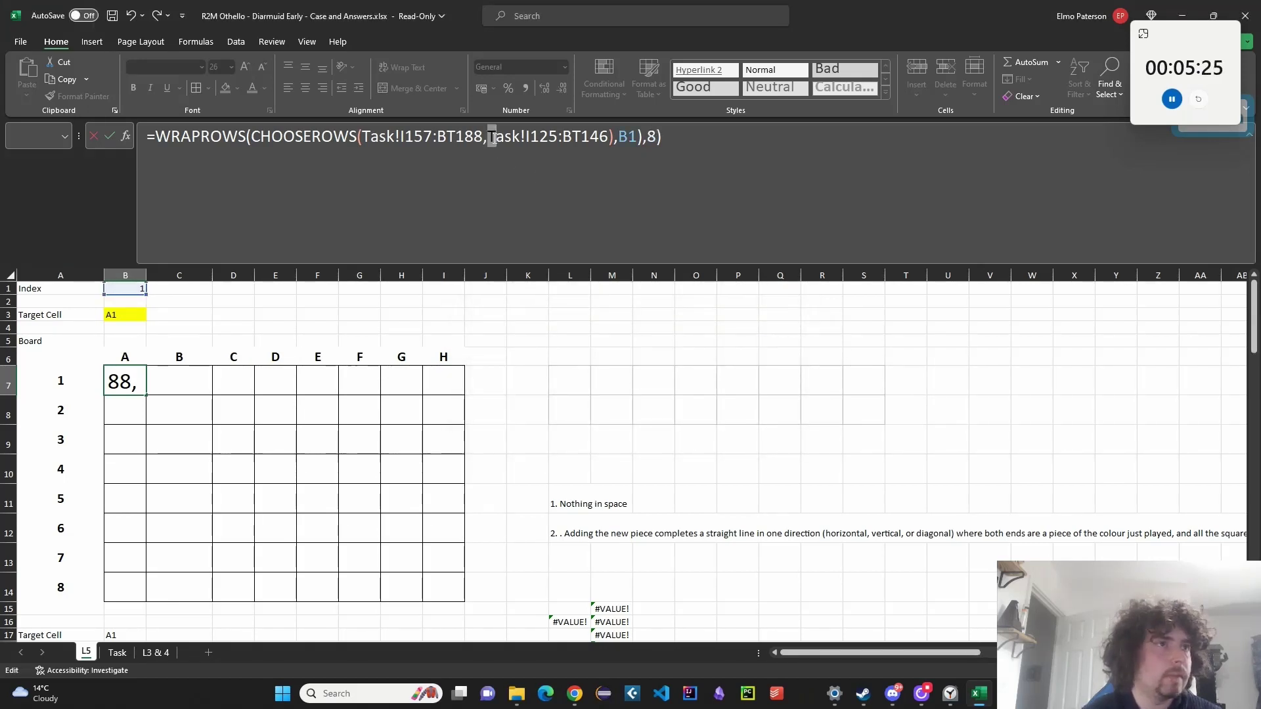
# Remove the leftover Level 4 range from B7 so the formula reads =WRAPROWS(CHOOSEROWS(Task!I157:BT188,B1),8).
pyautogui.moveTo(492, 136); pyautogui.dragTo(618, 136)
pyautogui.press('BackSpace')
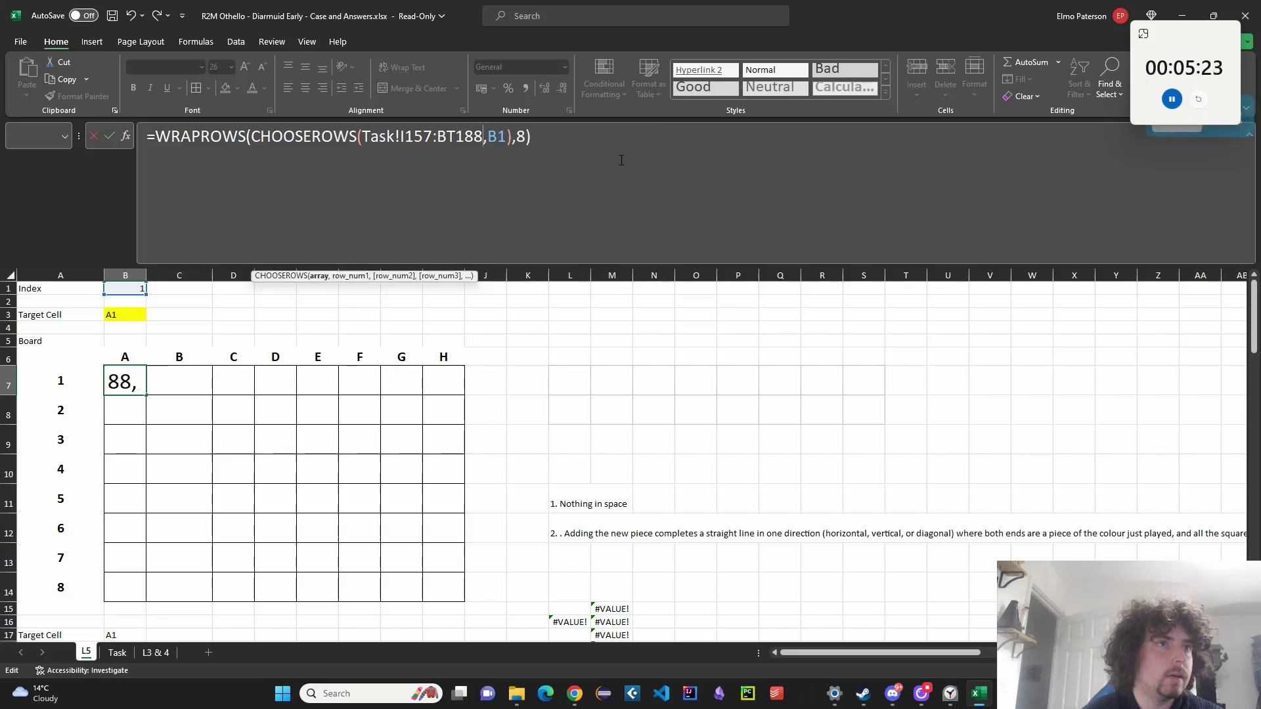
pyautogui.press('Return')
pyautogui.click(137, 378)
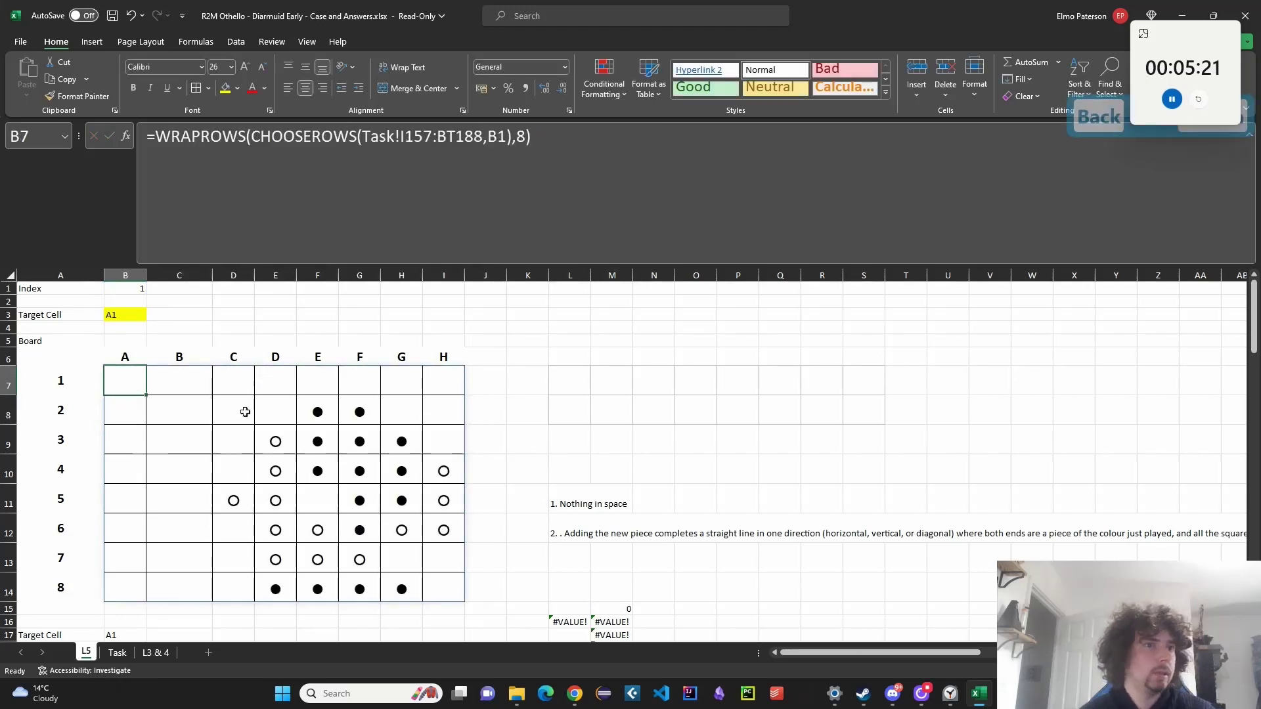
# Review the L5 sheet's calculation blocks below the board and the result formula in M15.
pyautogui.click(121, 287)
pyautogui.click(324, 313)
pyautogui.scroll(-3, 335, 326)
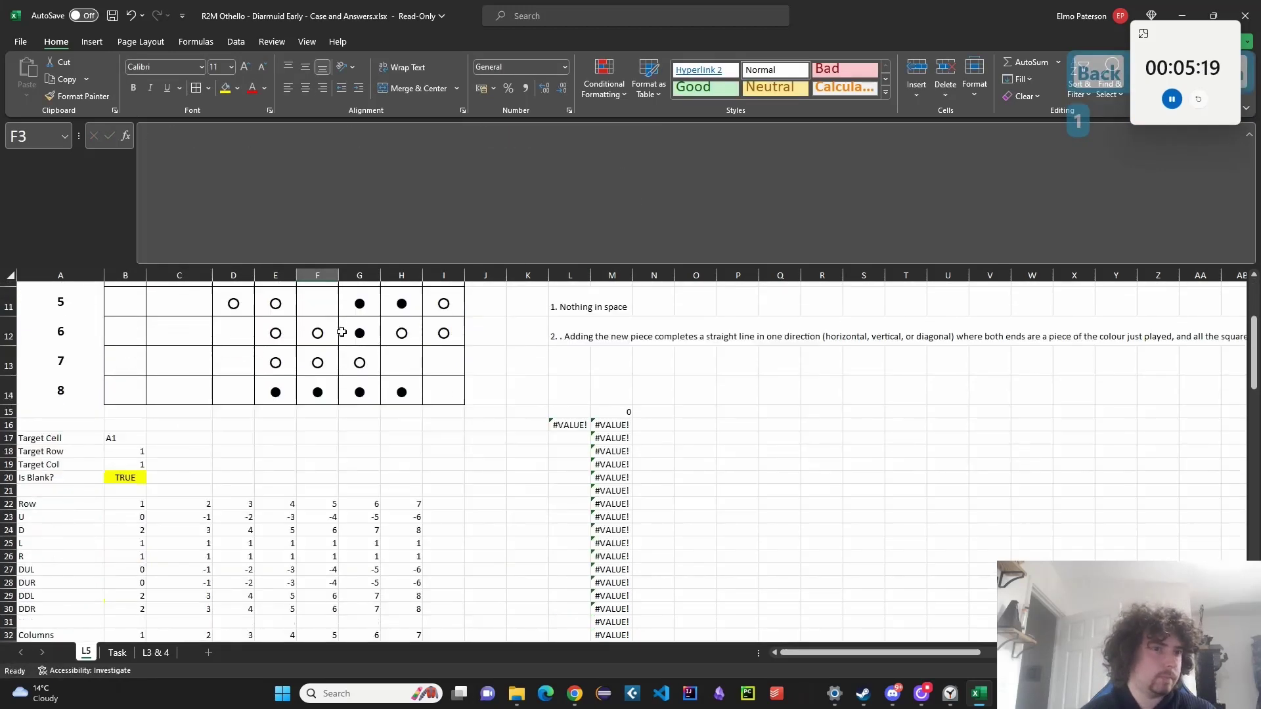
pyautogui.scroll(2, 365, 364)
pyautogui.scroll(-3, 310, 388)
pyautogui.scroll(-4, 298, 399)
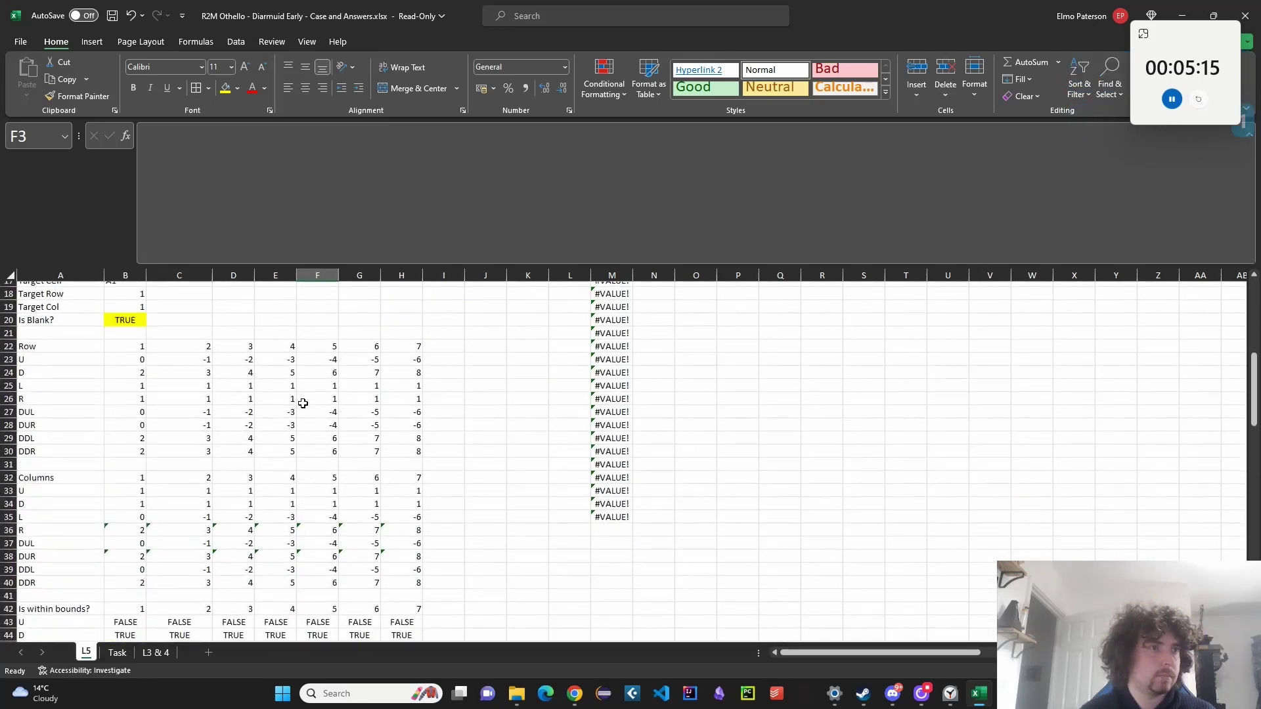
pyautogui.scroll(-20, 308, 407)
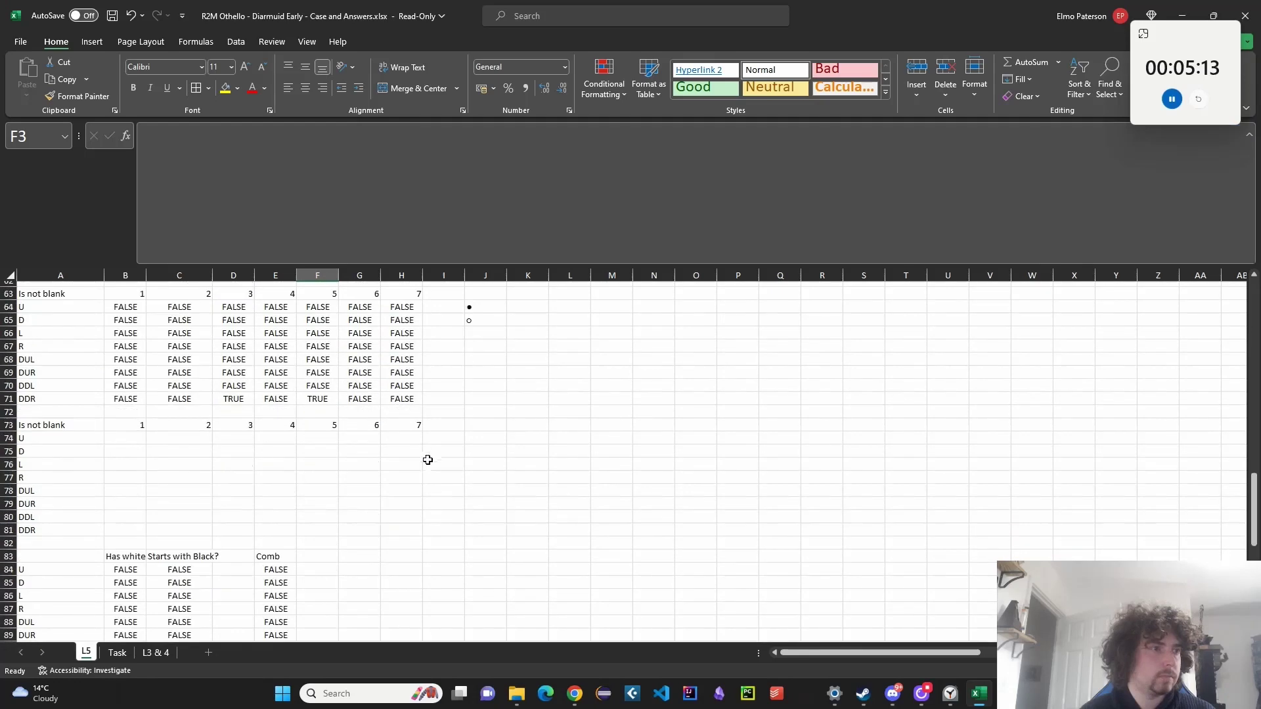
pyautogui.scroll(-6, 460, 479)
pyautogui.scroll(20, 510, 504)
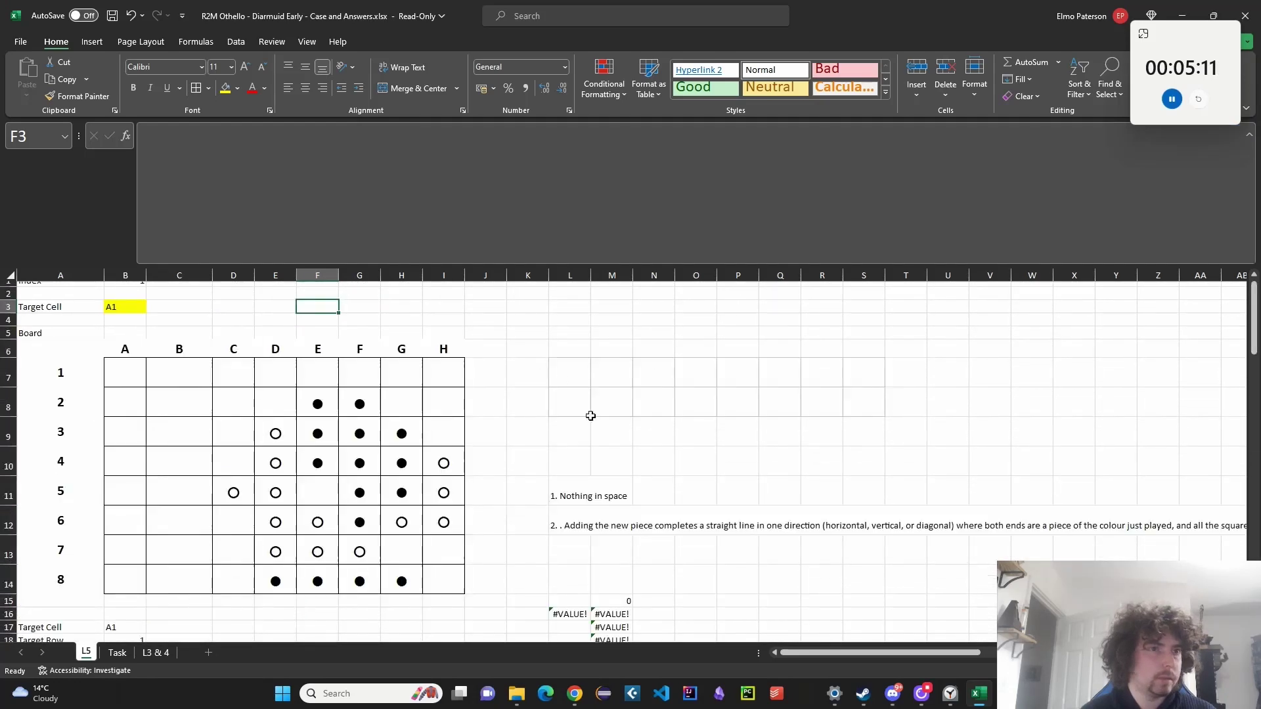
pyautogui.click(619, 521)
pyautogui.scroll(-2, 565, 522)
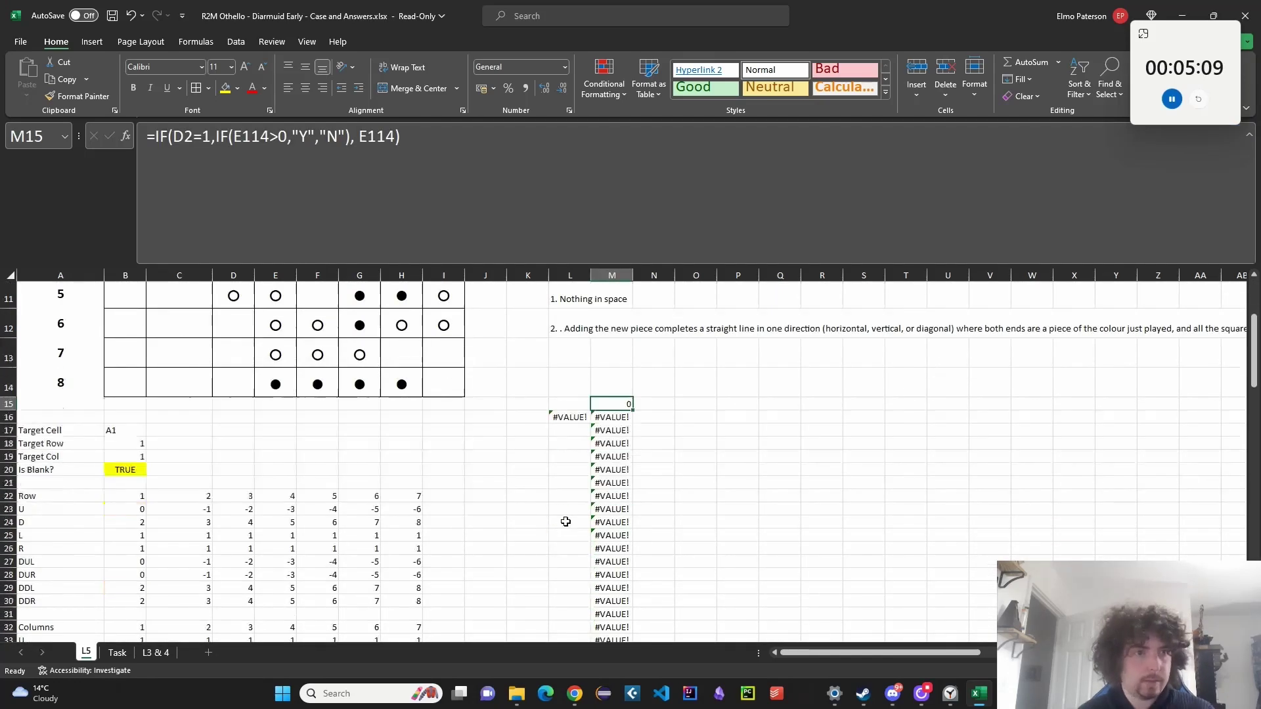
# Clear the old data table contents in columns L and M from row 15 down on the L5 sheet.
pyautogui.scroll(-3, 624, 501)
pyautogui.moveTo(567, 402)
pyautogui.mouseDown()
pyautogui.moveTo(625, 501)
pyautogui.moveTo(641, 464)
pyautogui.moveTo(647, 479)
pyautogui.moveTo(635, 471)
pyautogui.mouseUp()
pyautogui.scroll(4, 648, 478)
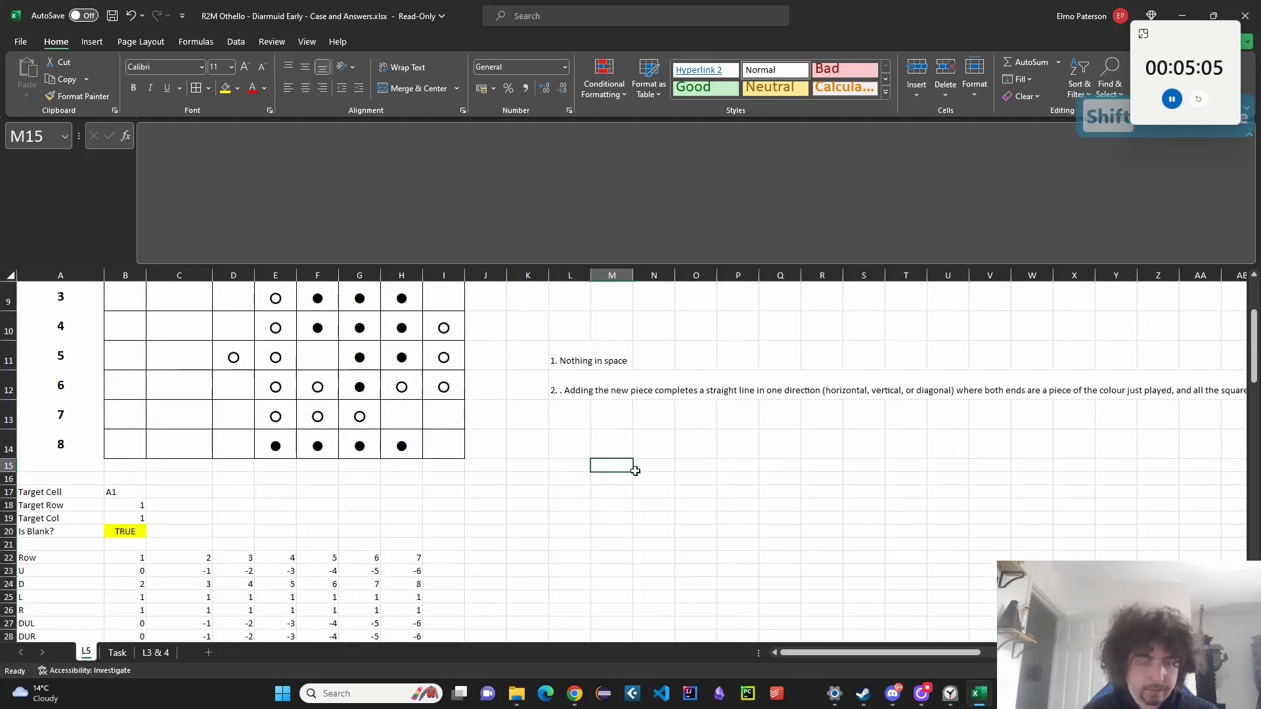
# Enter =E114 in cell M15 to reference the full score.
pyautogui.write('=')
pyautogui.scroll(-20, 371, 541)
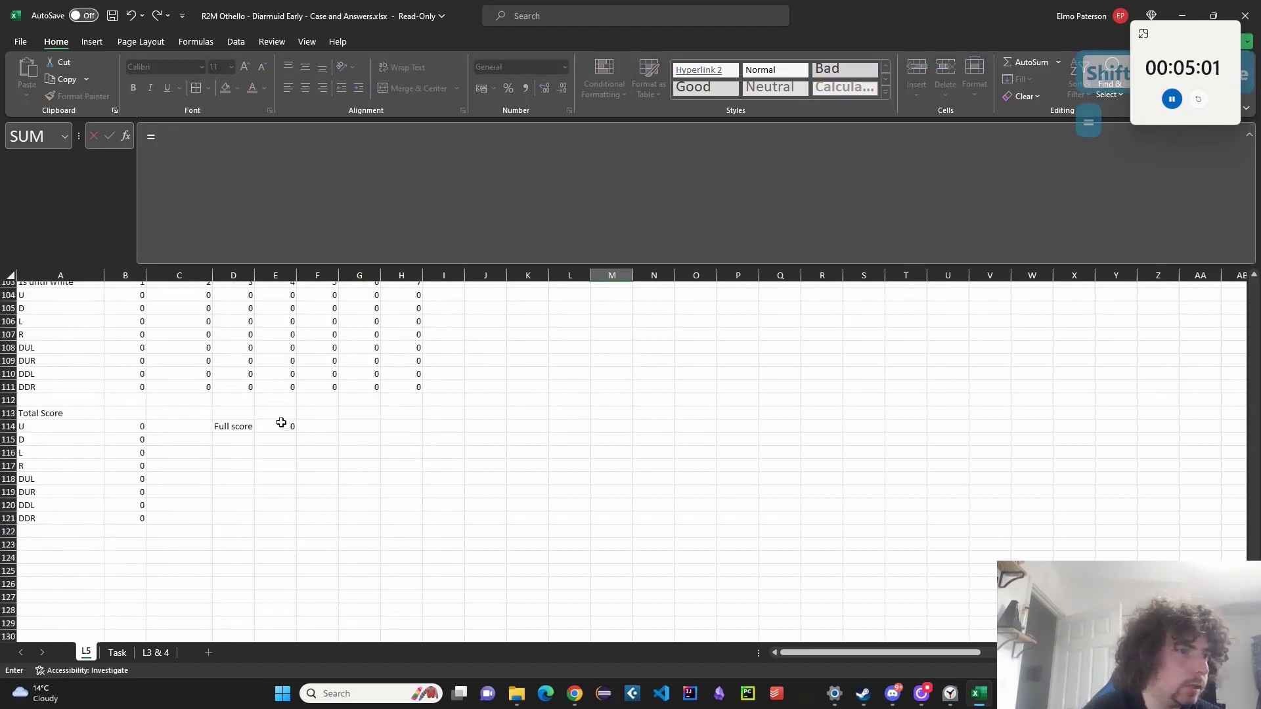
pyautogui.click(282, 425)
pyautogui.press('Return')
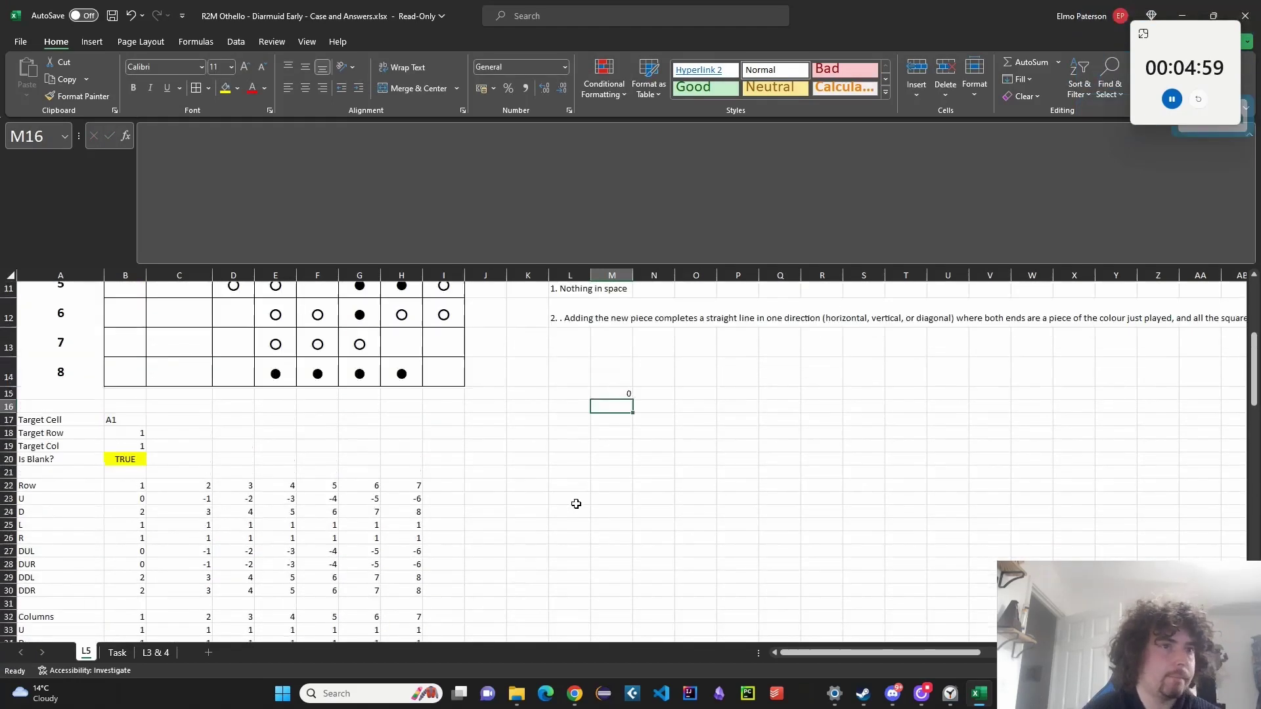
pyautogui.click(582, 482)
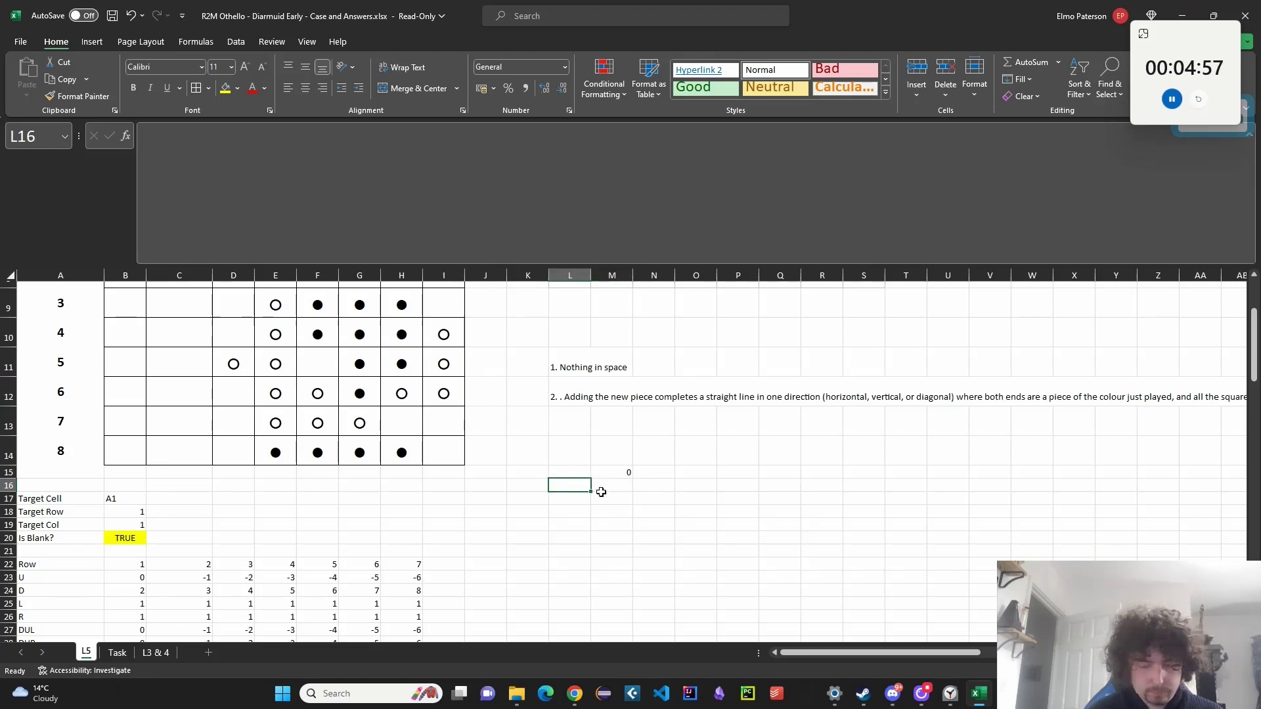
pyautogui.press('Right')
pyautogui.write('=SEQUENCE(')
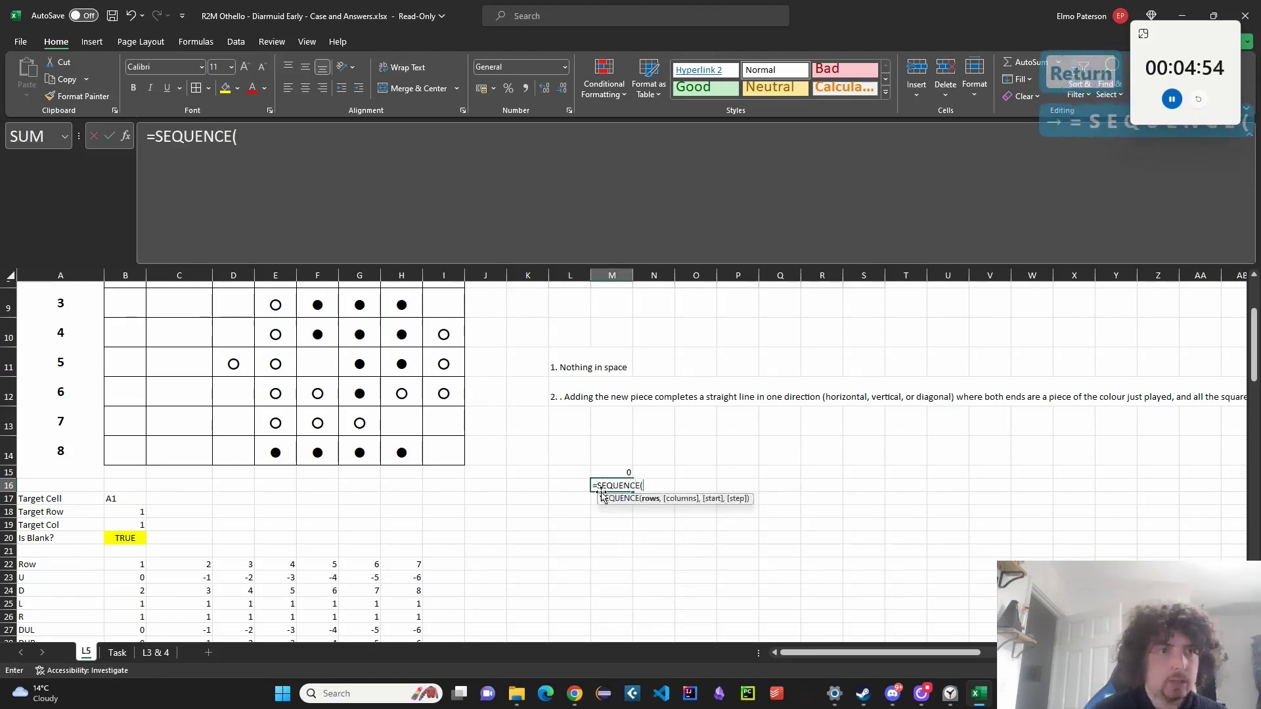
pyautogui.scroll(3, 398, 541)
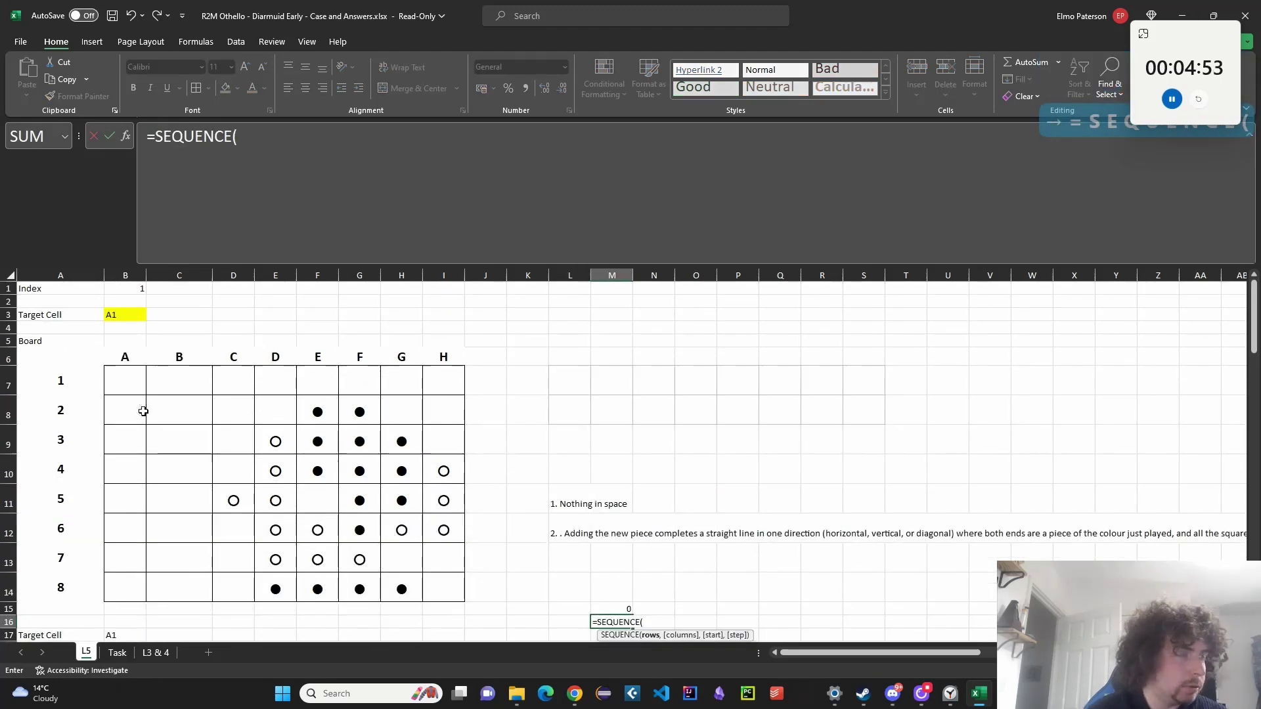
pyautogui.scroll(-20, 191, 521)
pyautogui.scroll(-6, 263, 526)
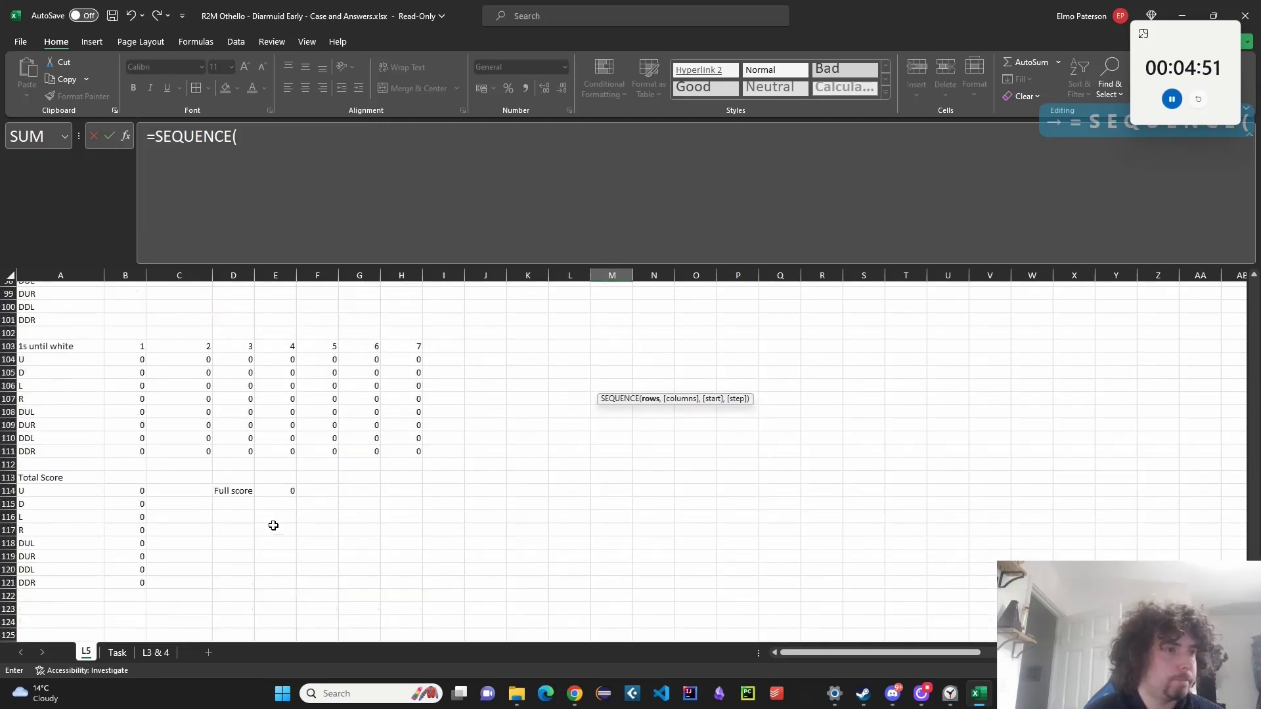
pyautogui.press('Escape')
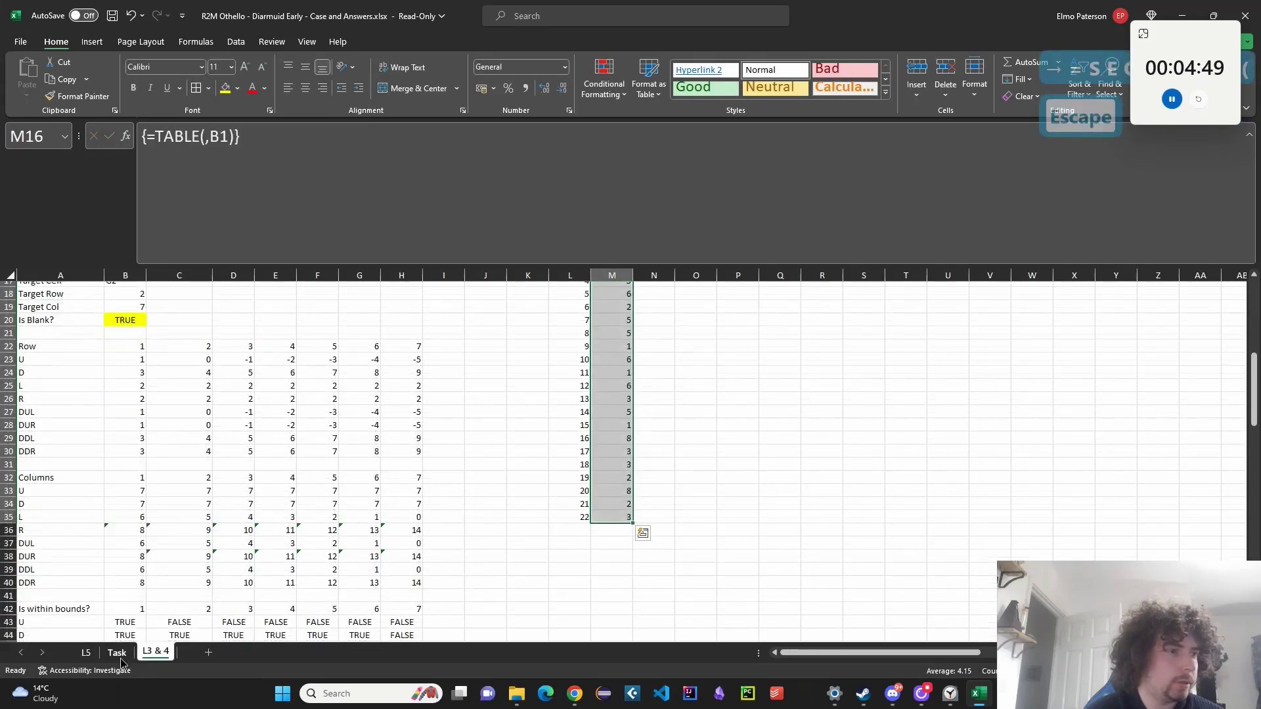
# Check the Level 5 games on the Task sheet and enter =SEQUENCE(30,,3) in M16 of the L5 sheet.
pyautogui.click(117, 652)
pyautogui.hscroll(-15, 150, 548)
pyautogui.scroll(14, 150, 547)
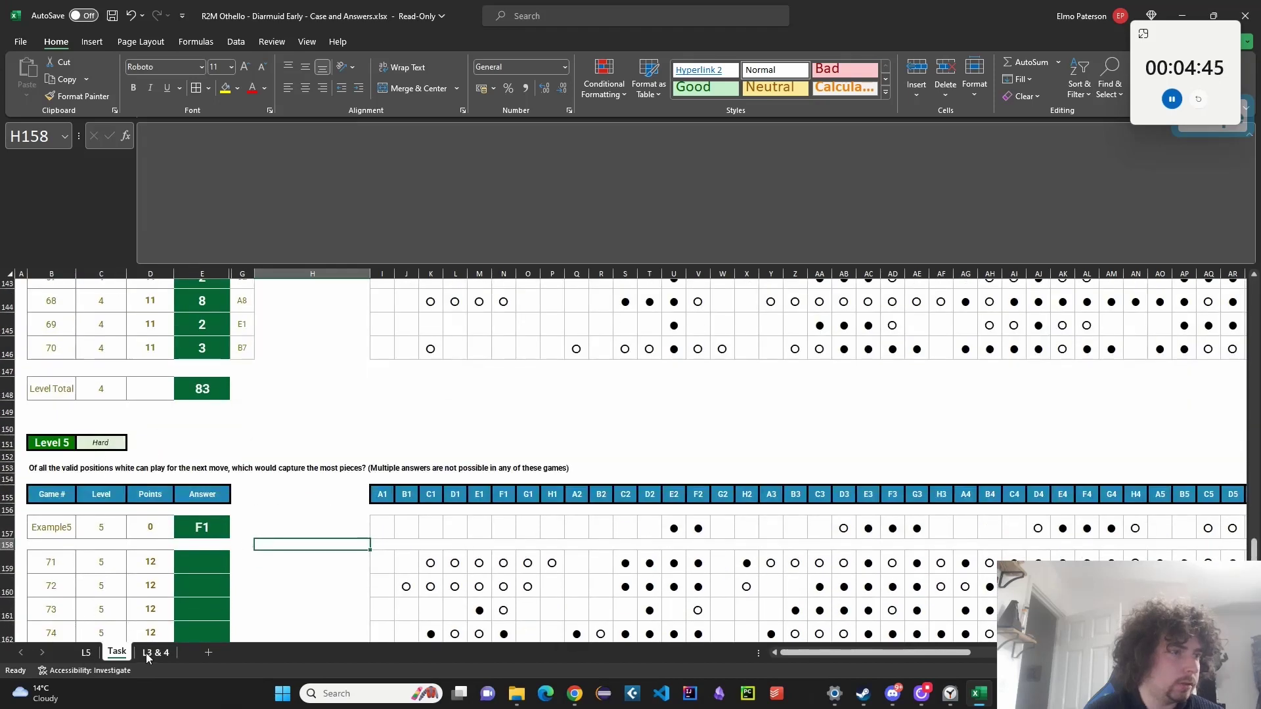
pyautogui.click(89, 652)
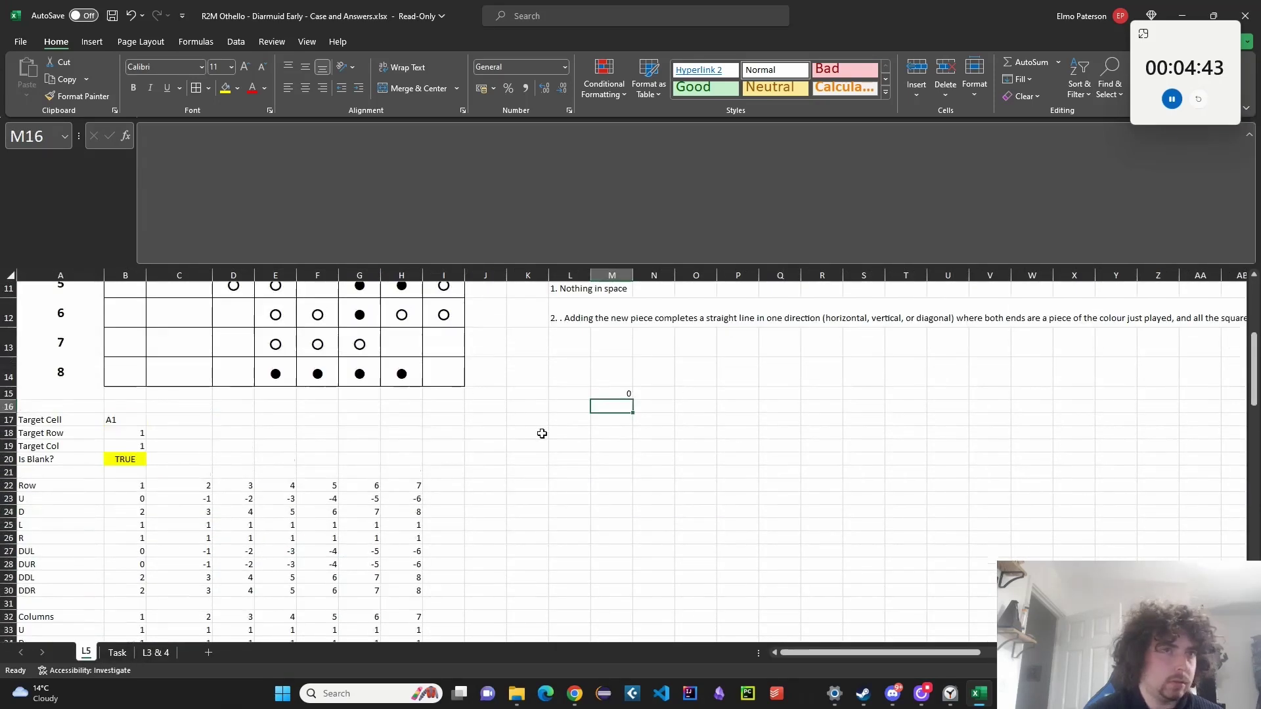
pyautogui.write('=SEQU')
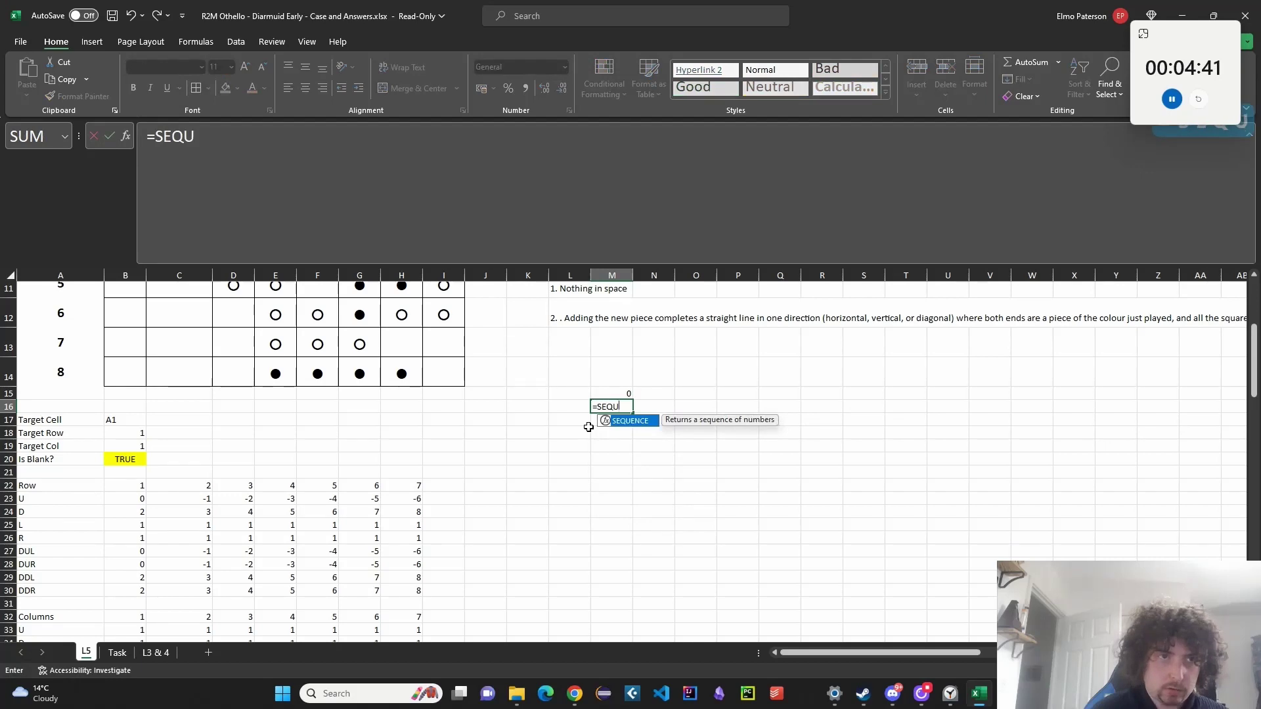
pyautogui.press('Tab')
pyautogui.write('30,,3)')
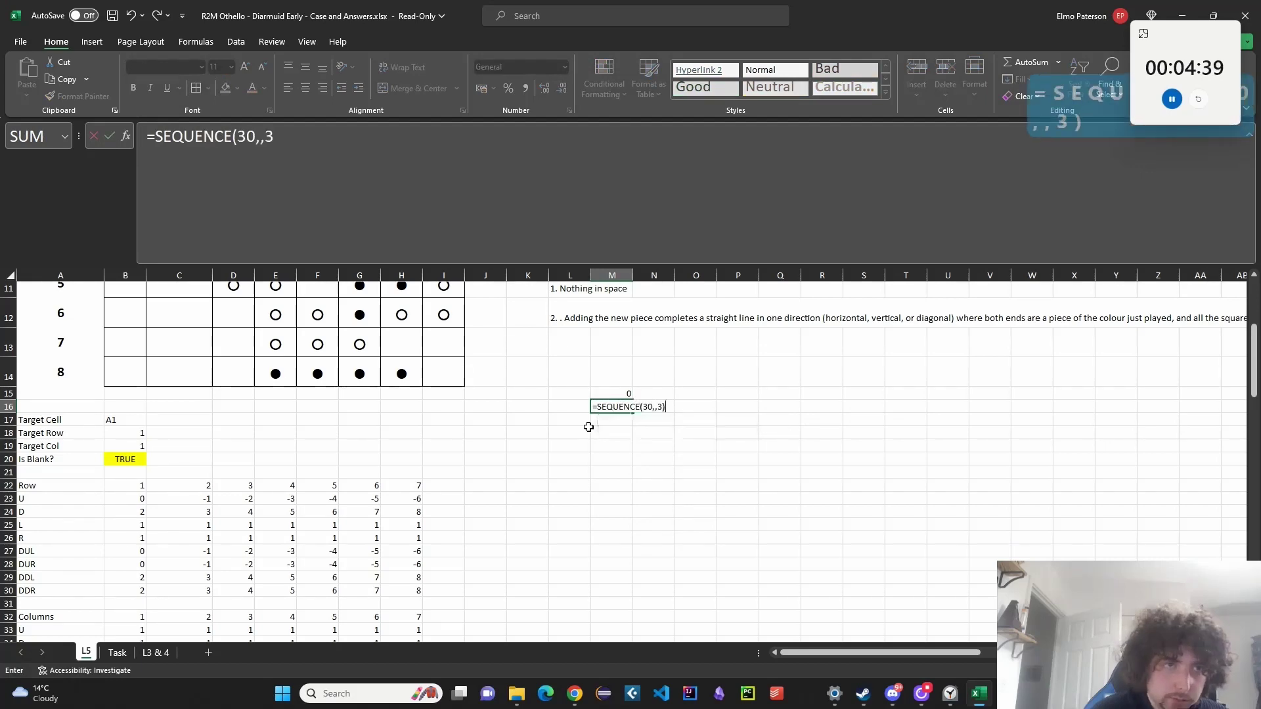
pyautogui.press('Return')
pyautogui.press('Up')
pyautogui.click(668, 390)
pyautogui.scroll(3, 703, 405)
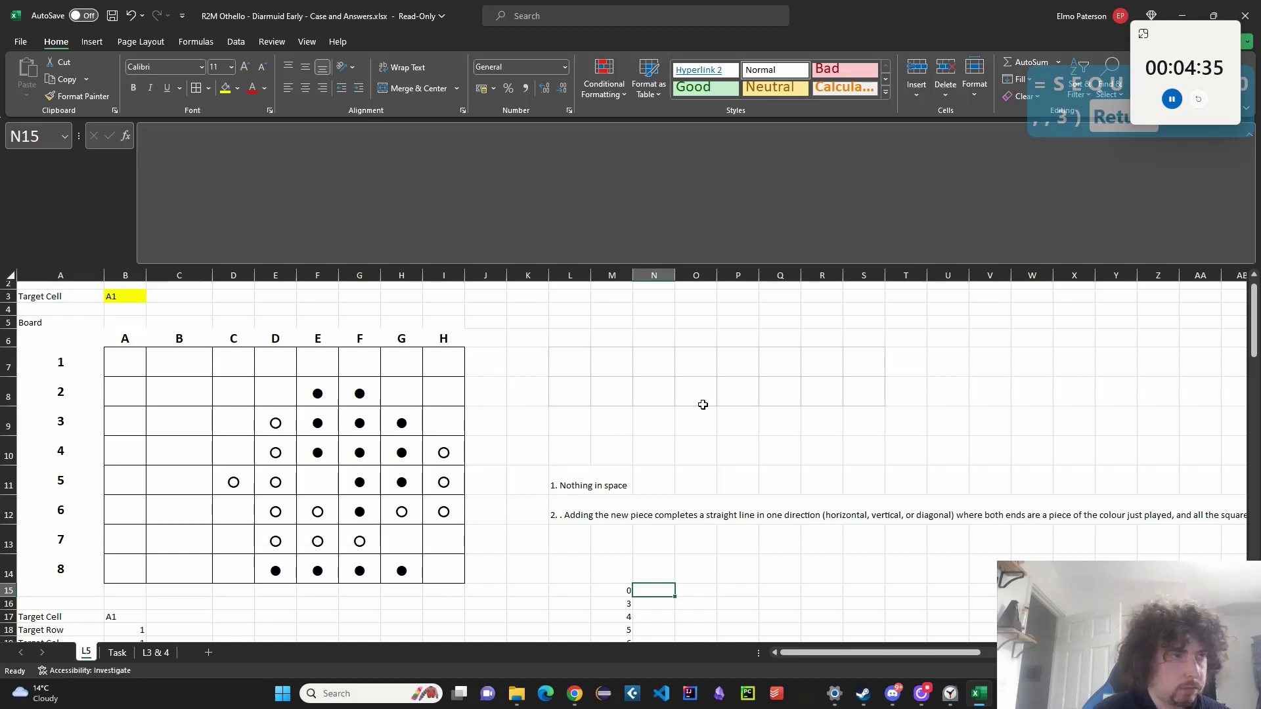
pyautogui.write('=')
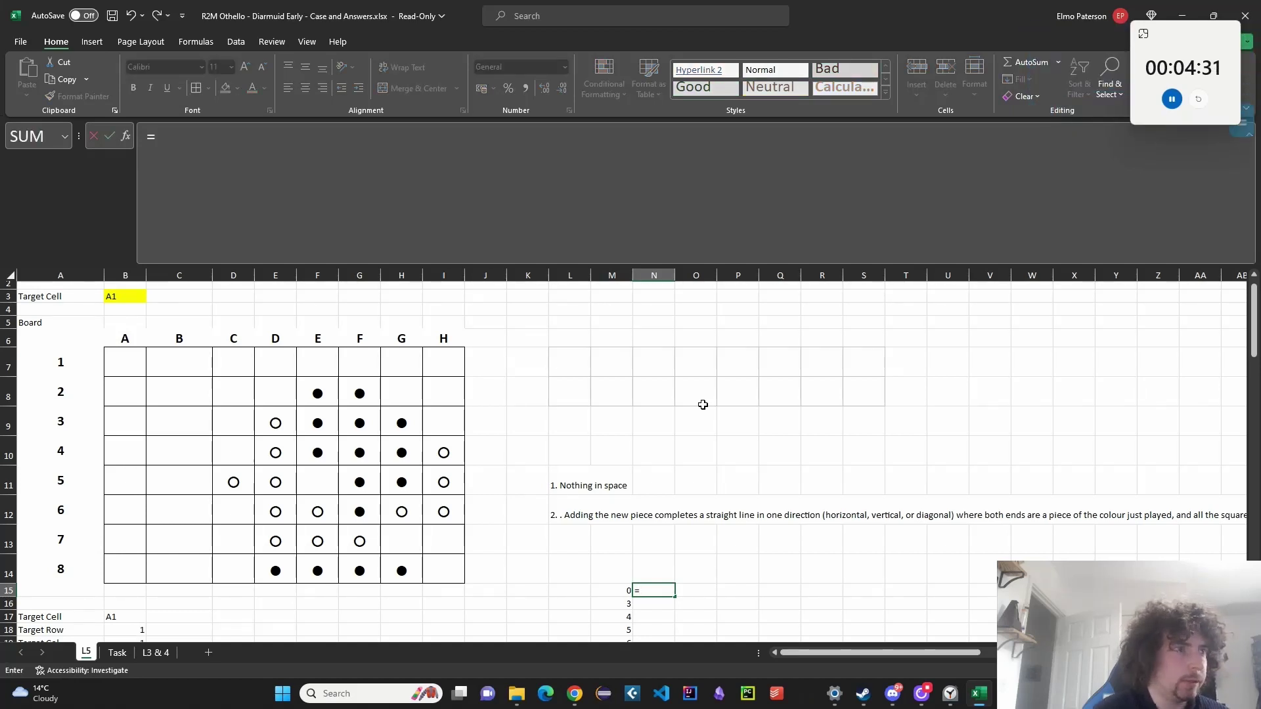
pyautogui.press('Escape')
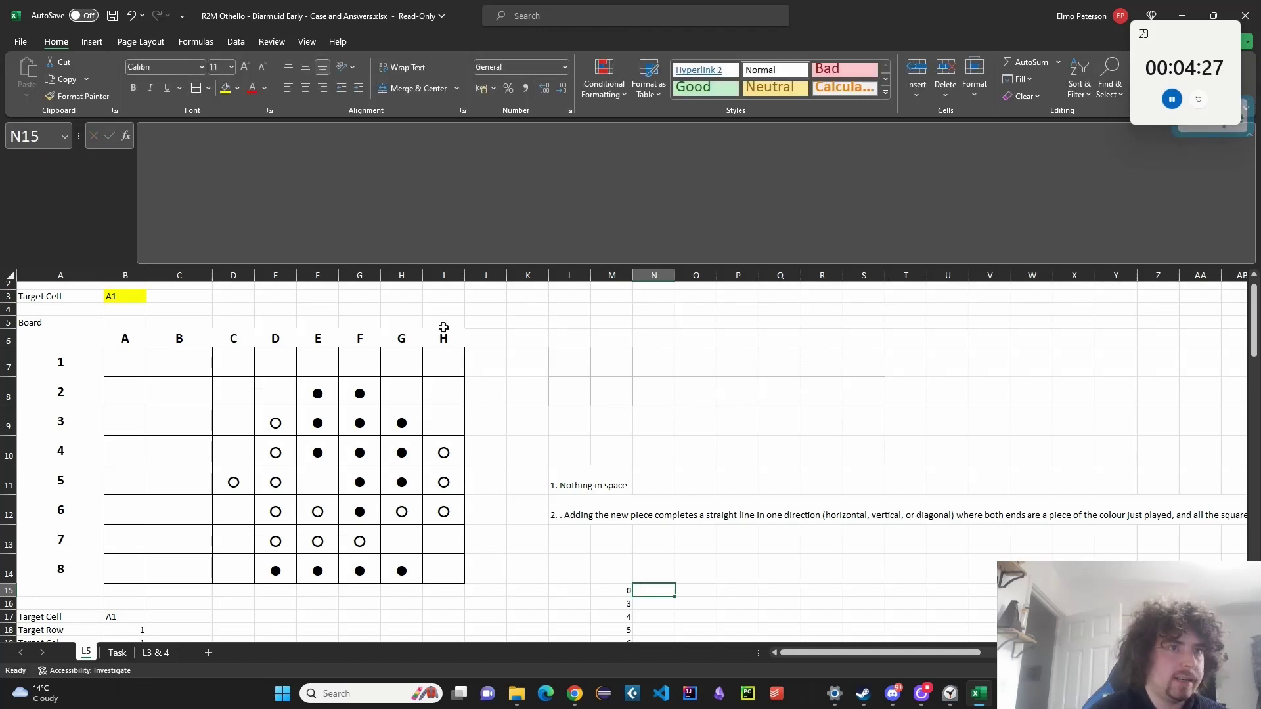
# Build a grid of all board coordinates from N3 with =B6:I6&A7#, joining the column letters and row numbers.
pyautogui.click(654, 362)
pyautogui.click(664, 297)
pyautogui.write('=')
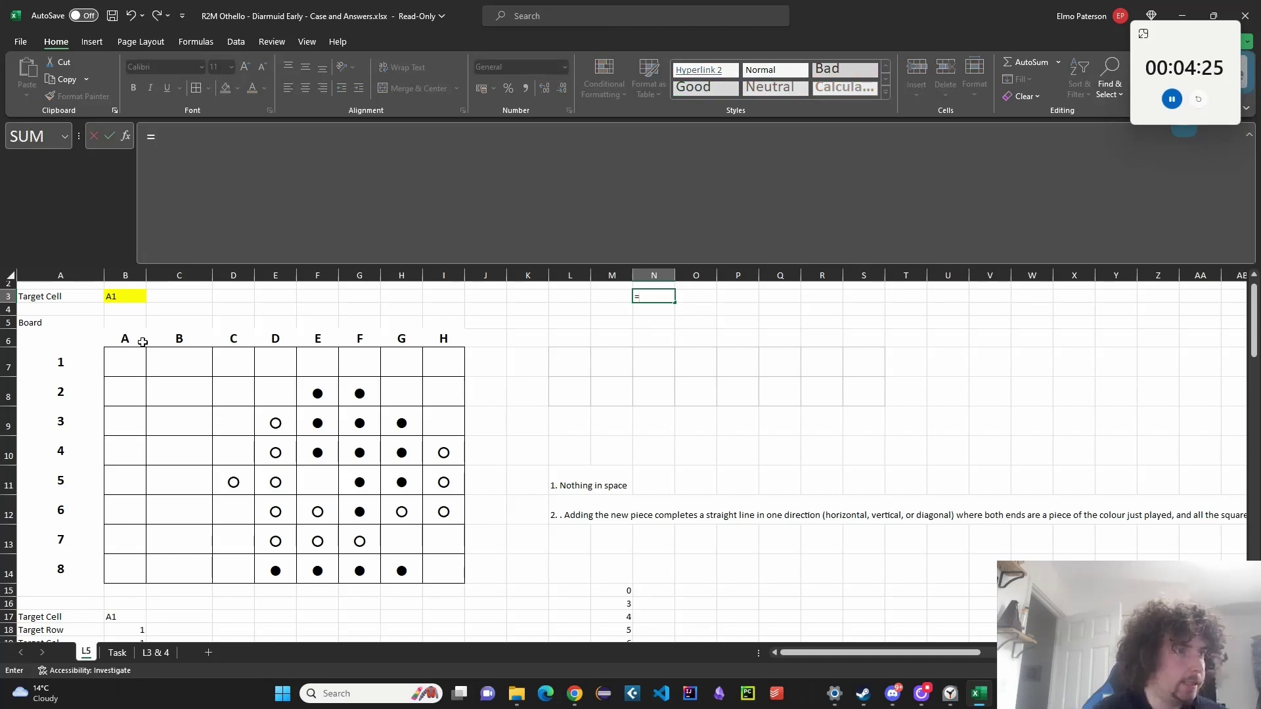
pyautogui.moveTo(142, 342); pyautogui.dragTo(436, 336)
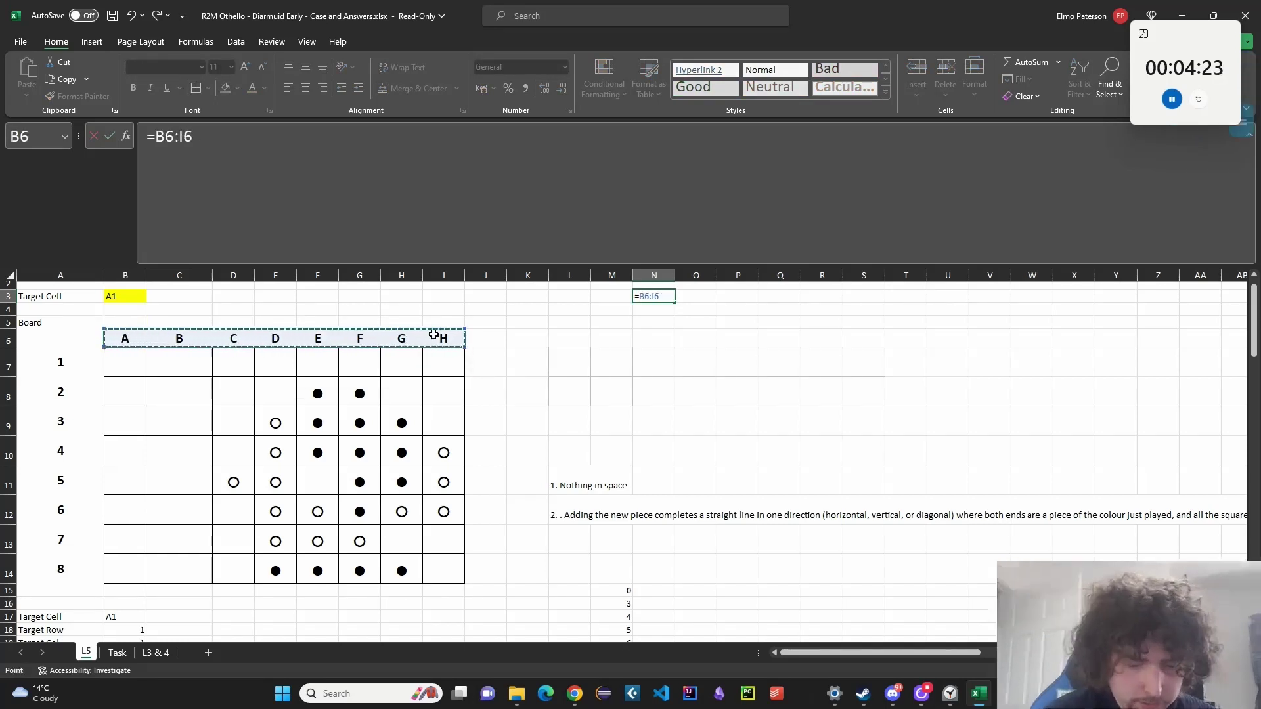
pyautogui.write('&')
pyautogui.moveTo(73, 363); pyautogui.dragTo(86, 567)
pyautogui.press('Return')
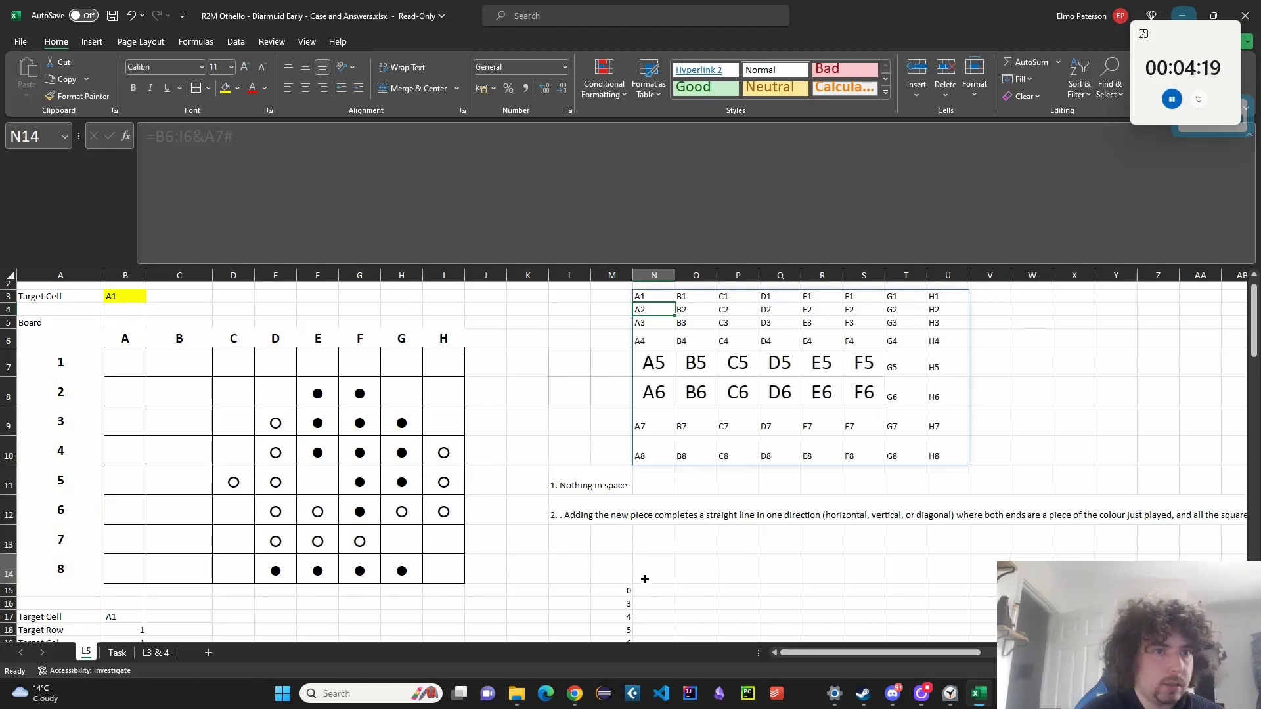
# Flatten the coordinate grid starting at N3 into a single row from N15 with TOROW.
pyautogui.click(641, 589)
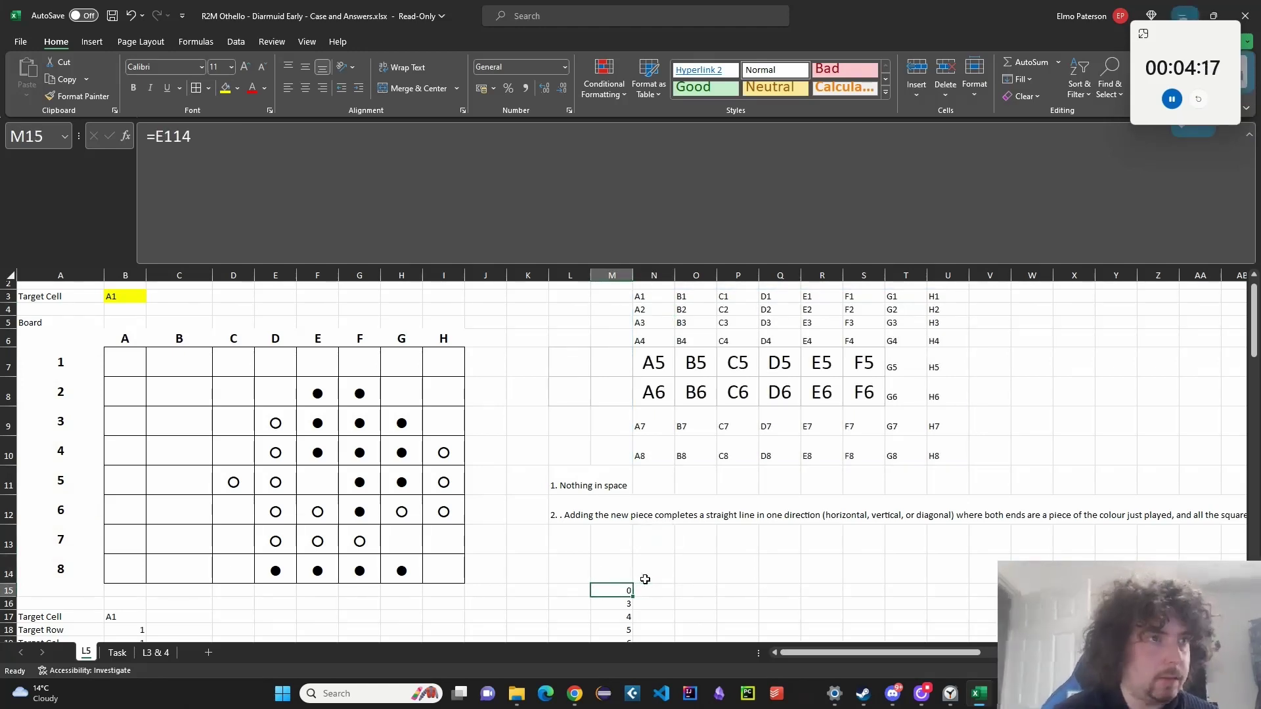
pyautogui.press('Right')
pyautogui.write('TRO')
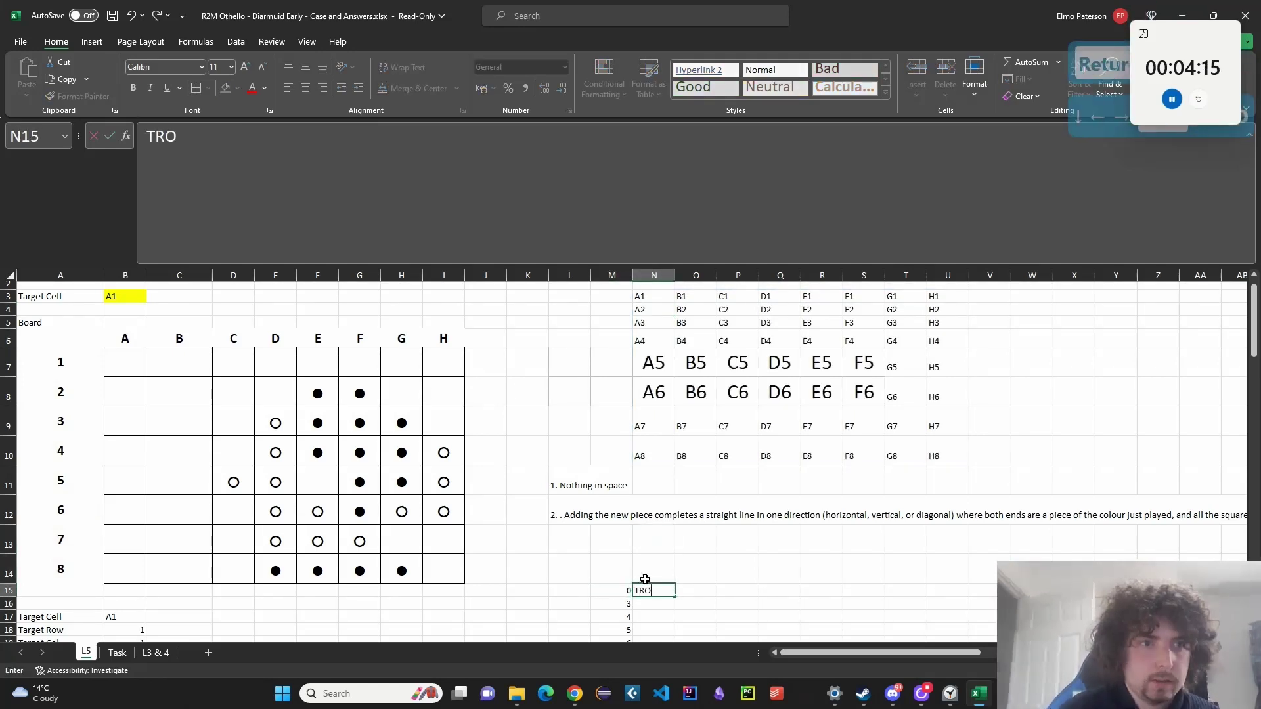
pyautogui.press('BackSpace')
pyautogui.press('BackSpace')
pyautogui.press('BackSpace')
pyautogui.write('=TOROW(')
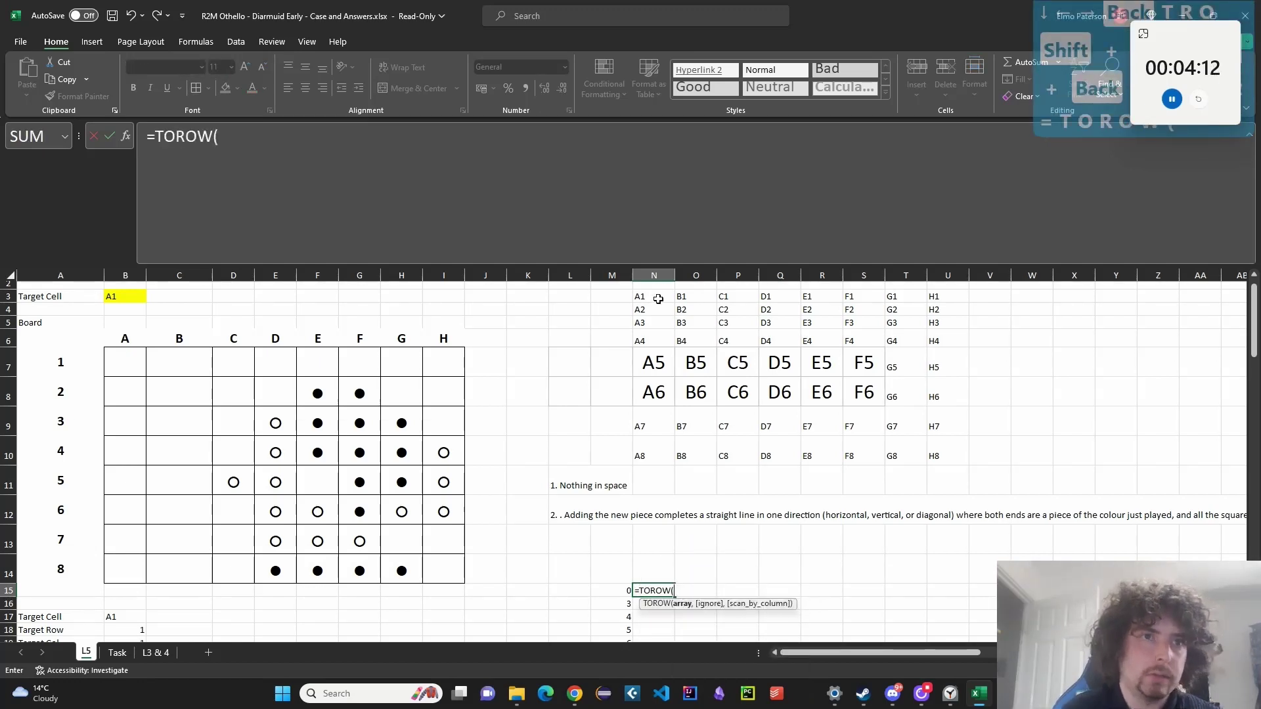
pyautogui.moveTo(659, 299); pyautogui.dragTo(933, 455)
pyautogui.press('Return')
# Create a What-If data table over the block starting at M15, with B3 as row input cell and B1 as column input cell.
pyautogui.click(625, 590)
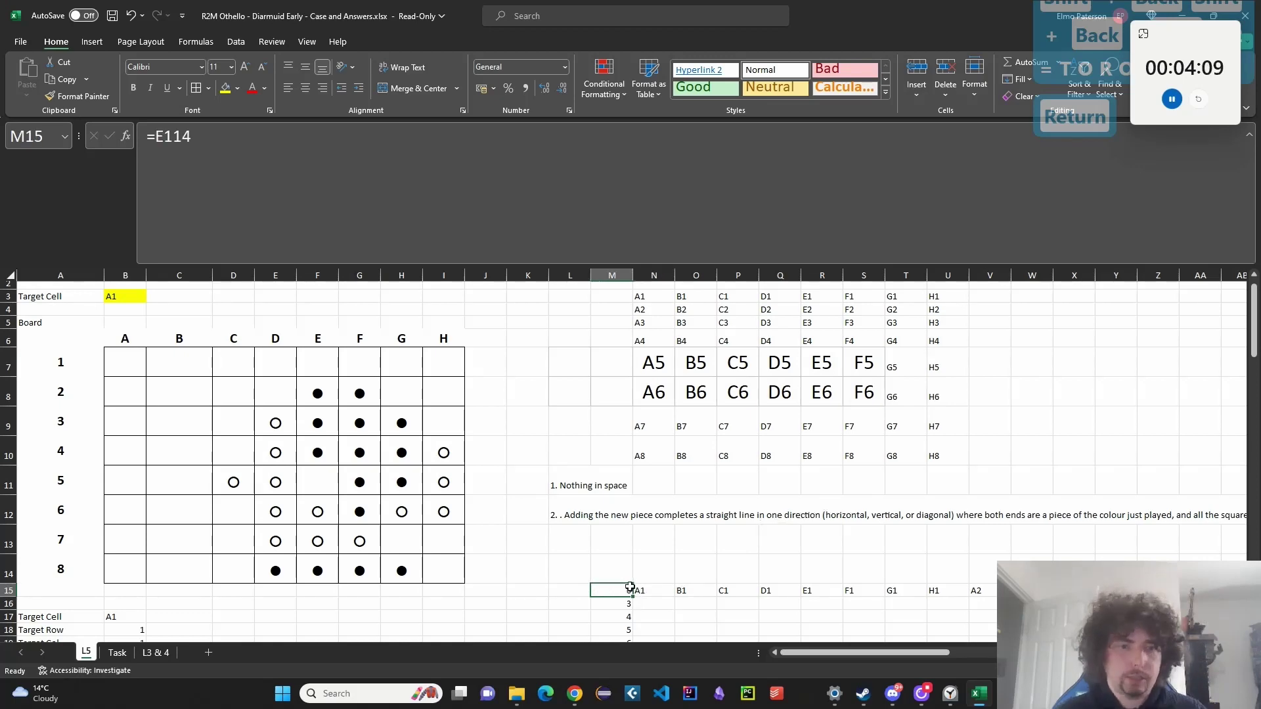
pyautogui.hotkey('ctrl', 'shift', 'Right')
pyautogui.hotkey('ctrl', 'shift', 'Down')
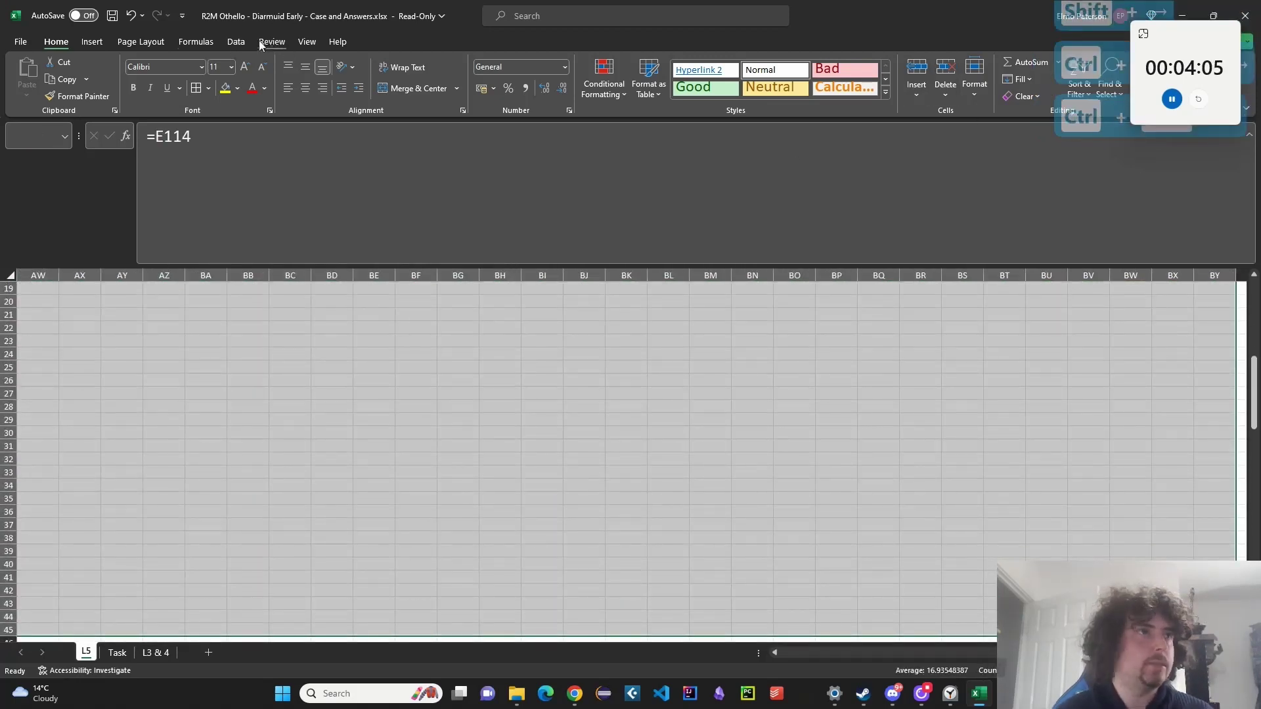
pyautogui.click(236, 41)
pyautogui.click(951, 84)
pyautogui.click(973, 150)
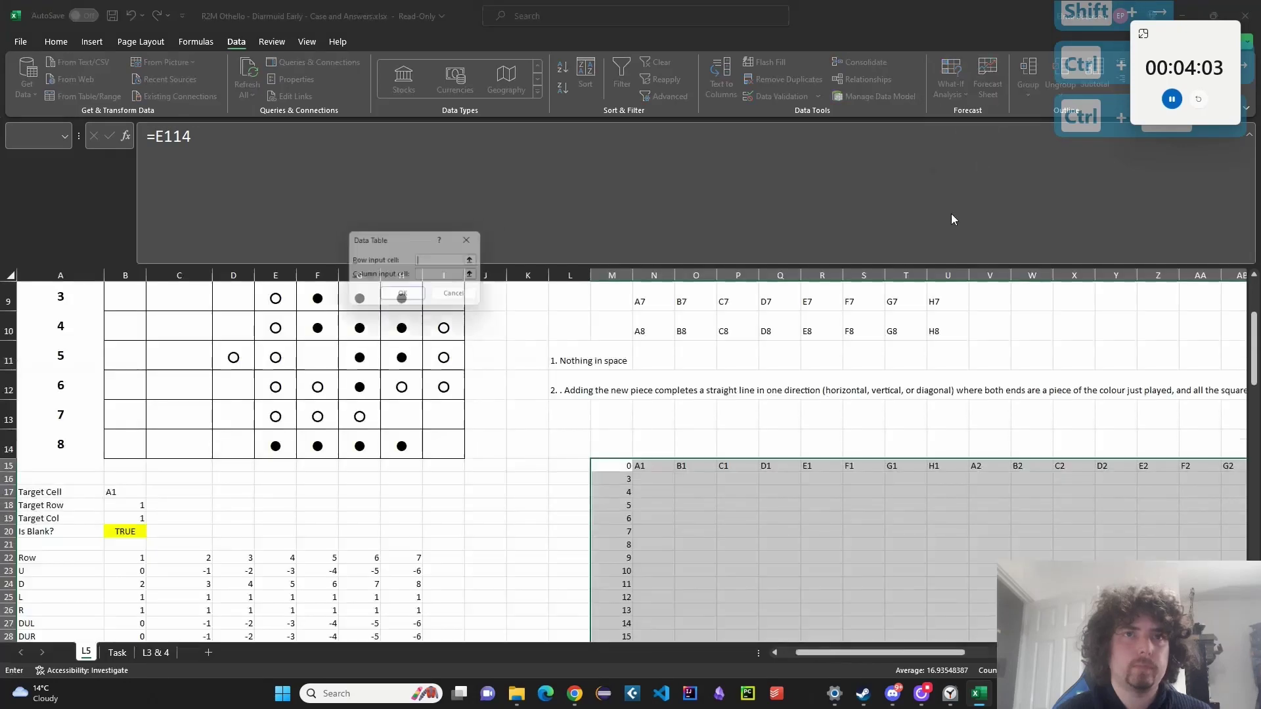
pyautogui.scroll(-1, 577, 473)
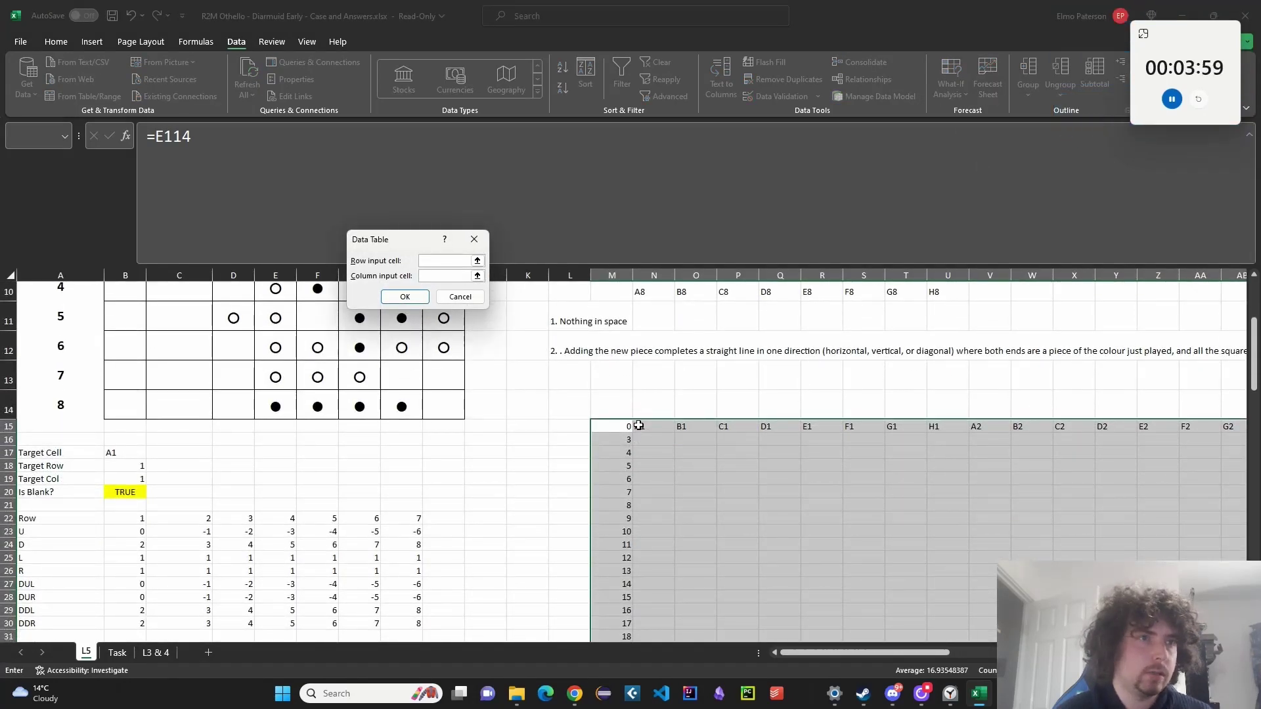
pyautogui.scroll(3, 638, 425)
pyautogui.scroll(1, 636, 421)
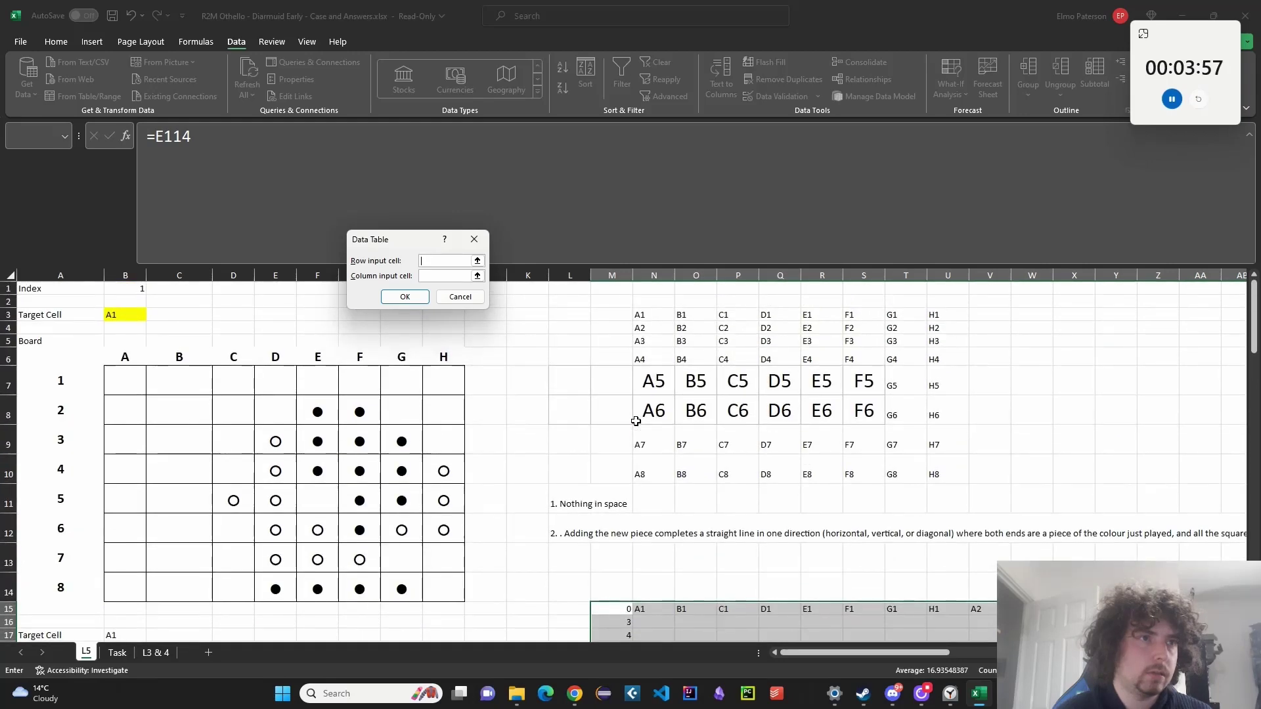
pyautogui.scroll(-1, 143, 363)
pyautogui.scroll(1, 119, 307)
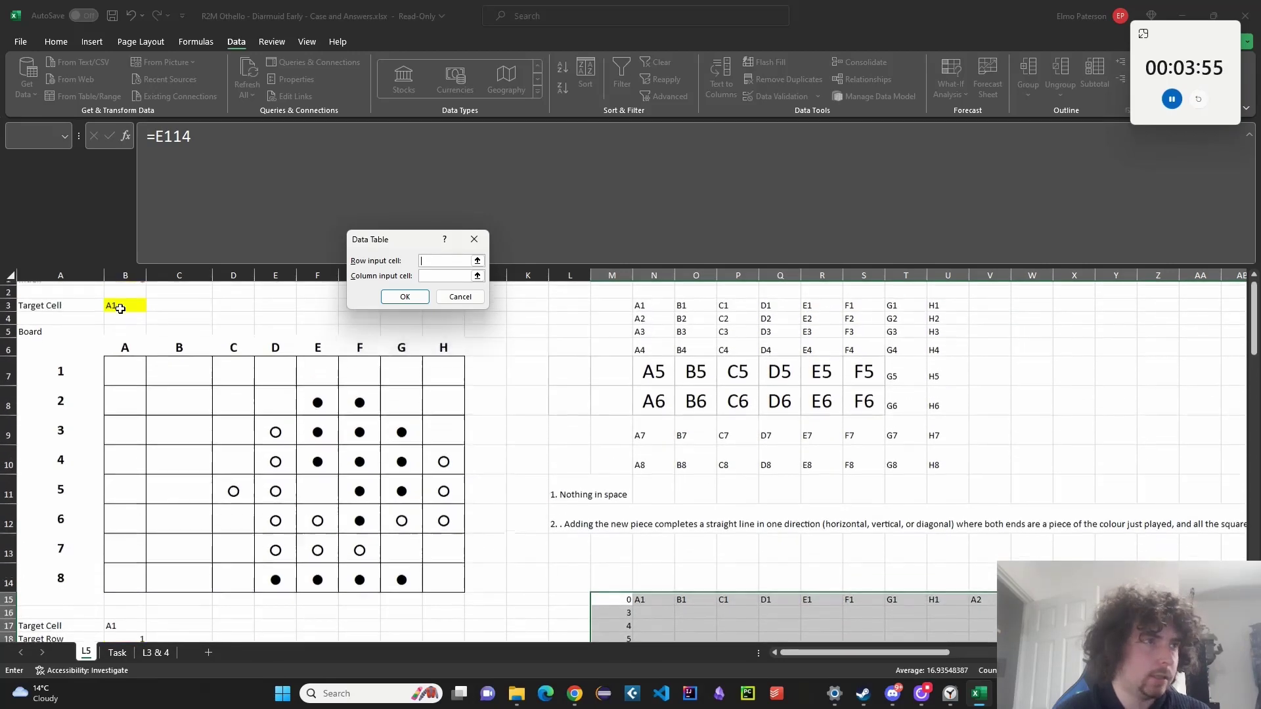
pyautogui.click(125, 312)
pyautogui.click(132, 290)
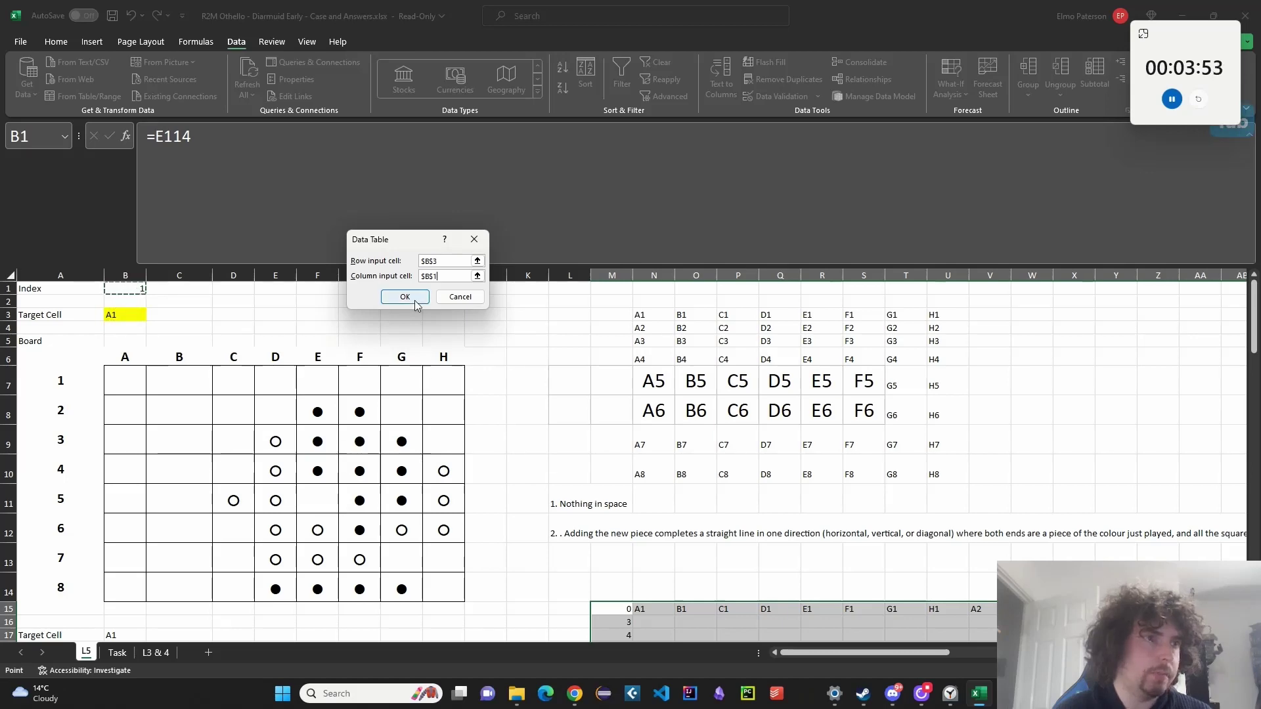
pyautogui.click(405, 296)
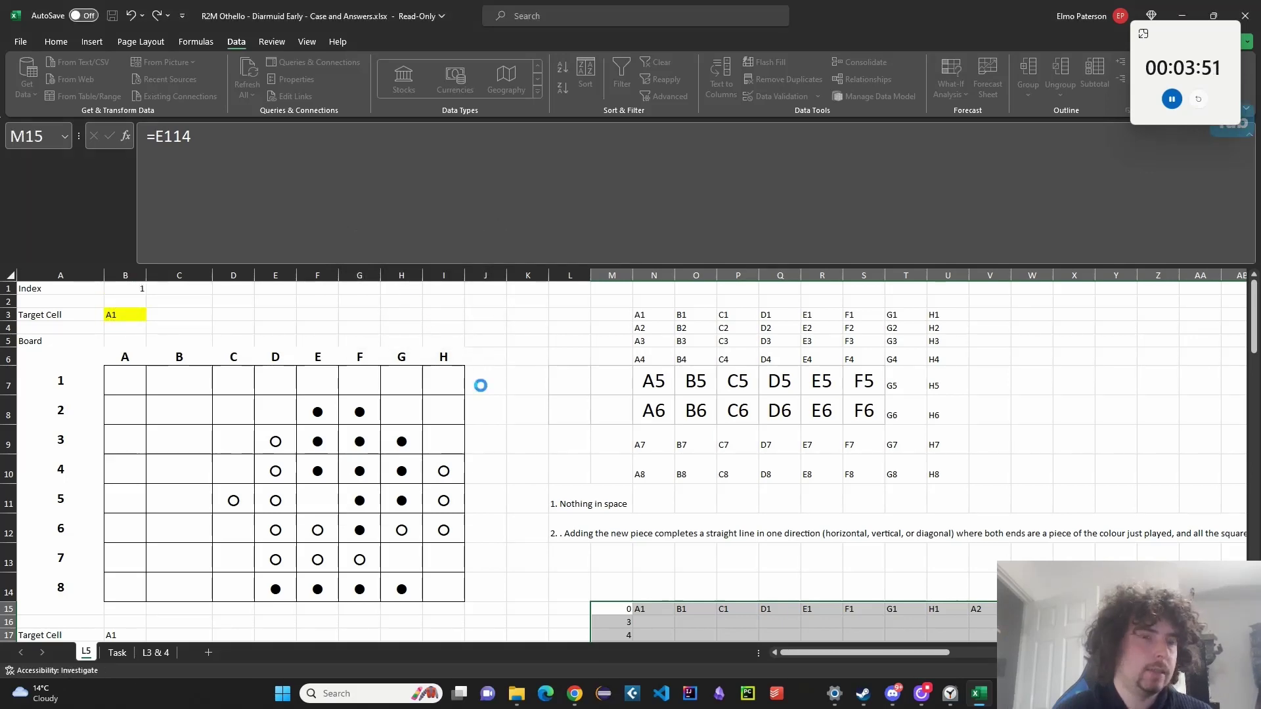
# Examine the data table's scores for every game and board position, and return to the Level 5 games on the Task sheet.
pyautogui.scroll(-8, 494, 388)
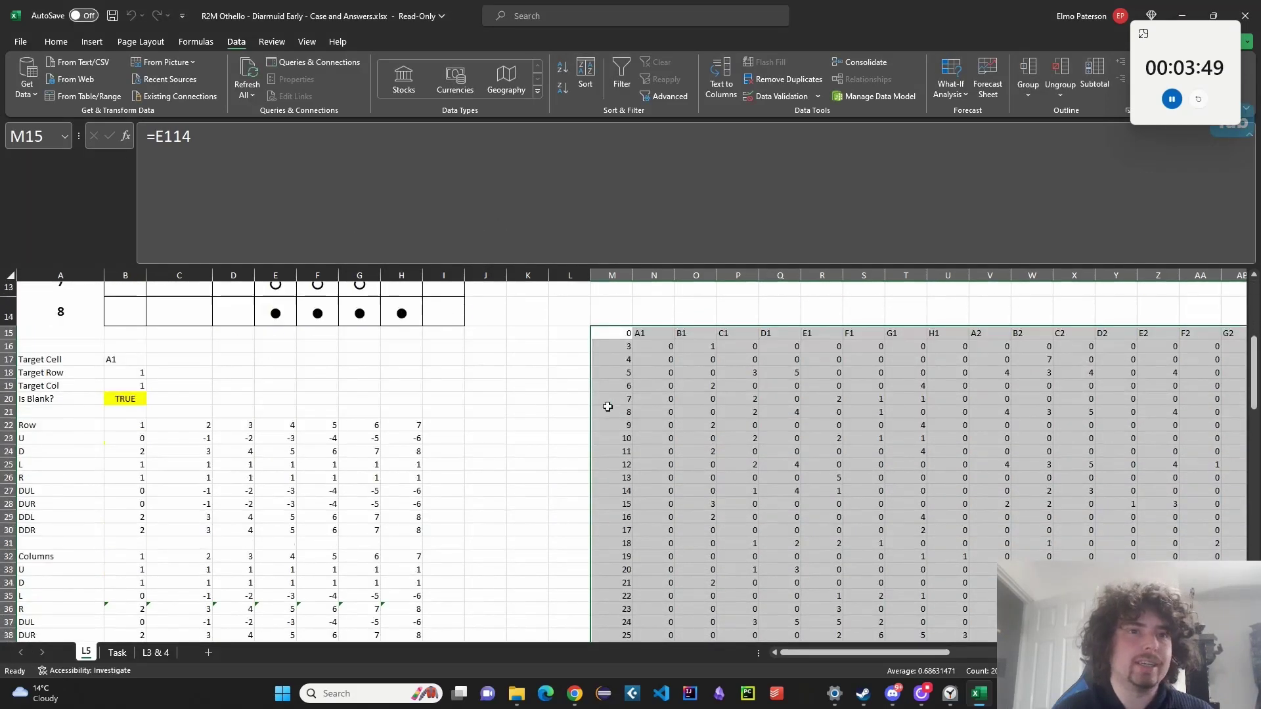
pyautogui.scroll(3, 675, 443)
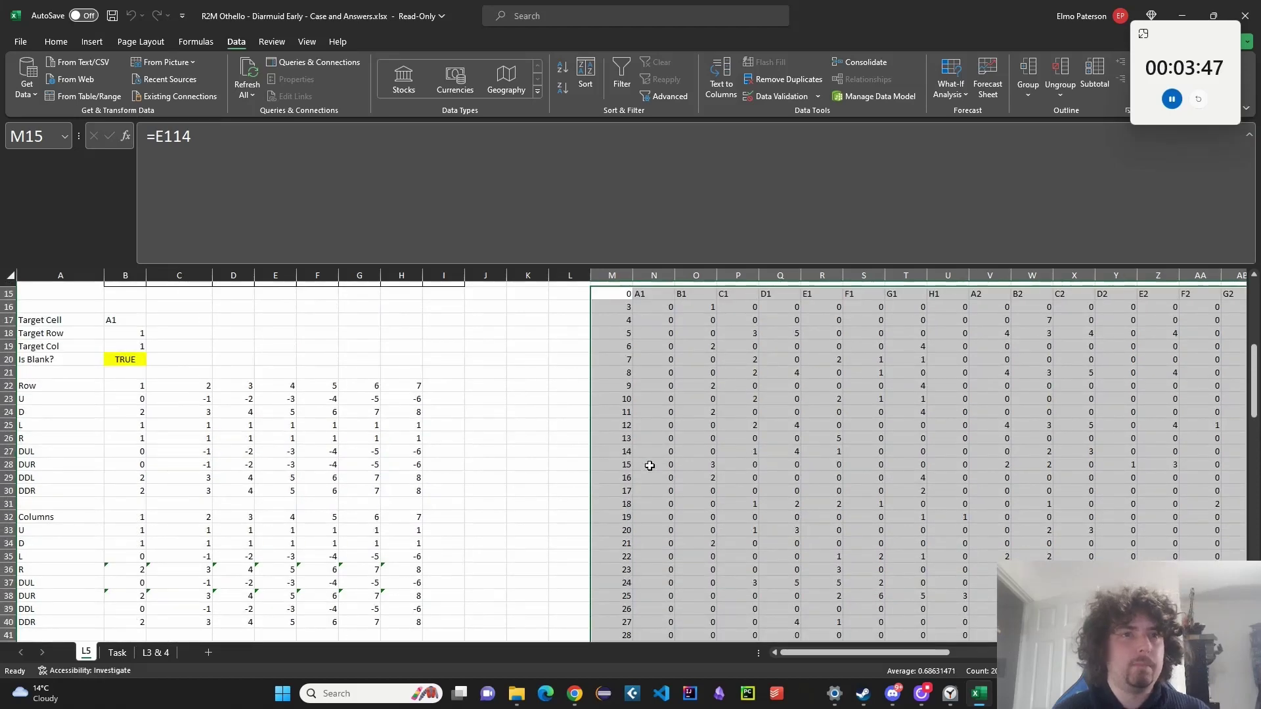
pyautogui.scroll(-3, 644, 470)
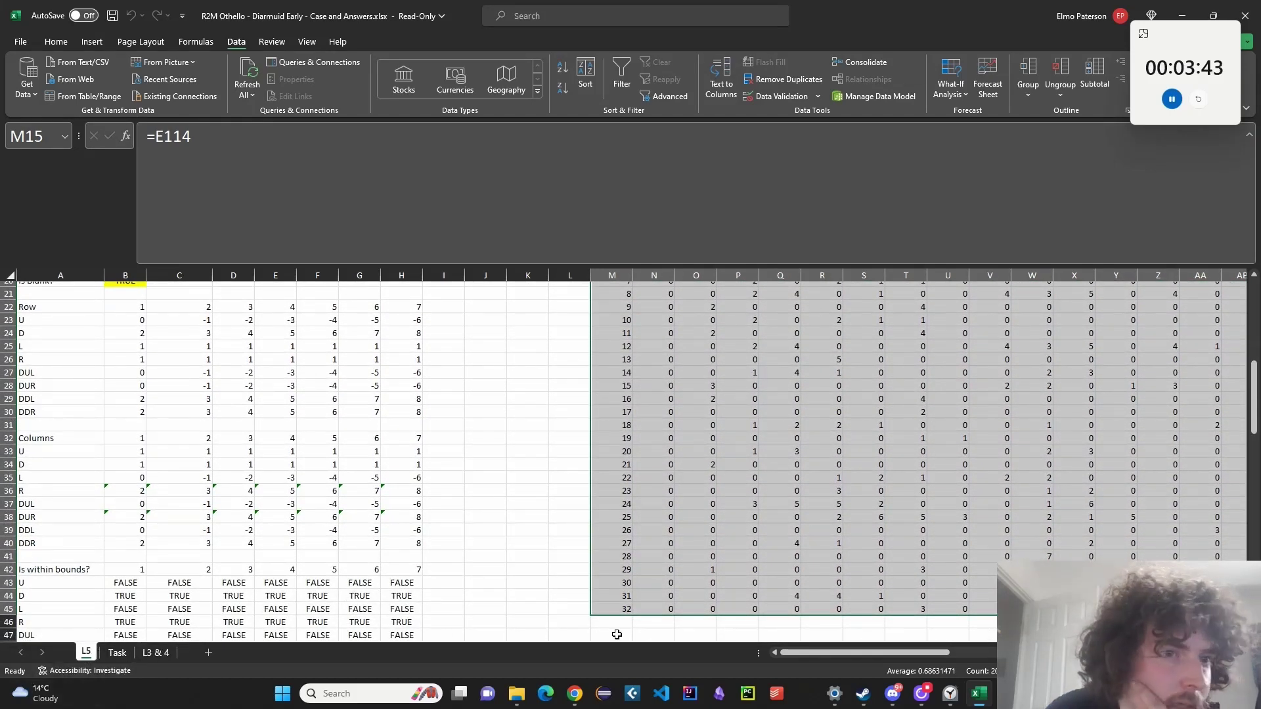
pyautogui.scroll(1, 651, 619)
pyautogui.scroll(-2, 653, 585)
pyautogui.click(652, 586)
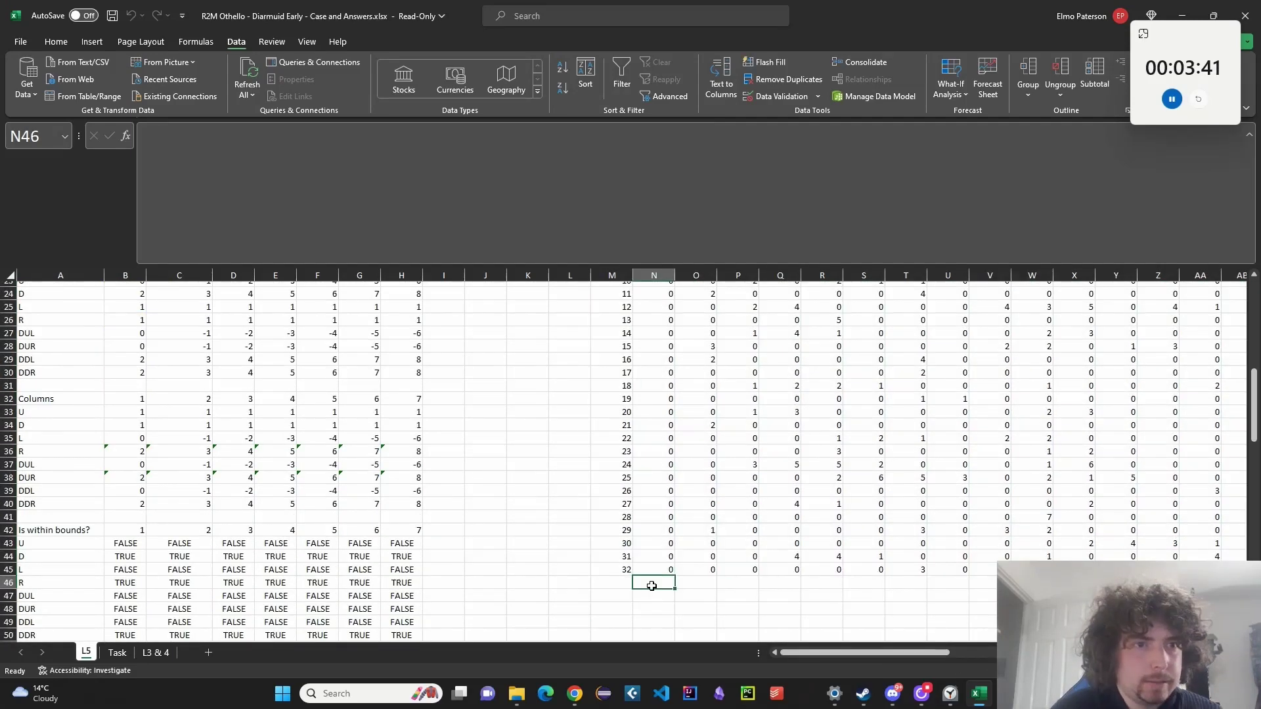
pyautogui.scroll(4, 739, 569)
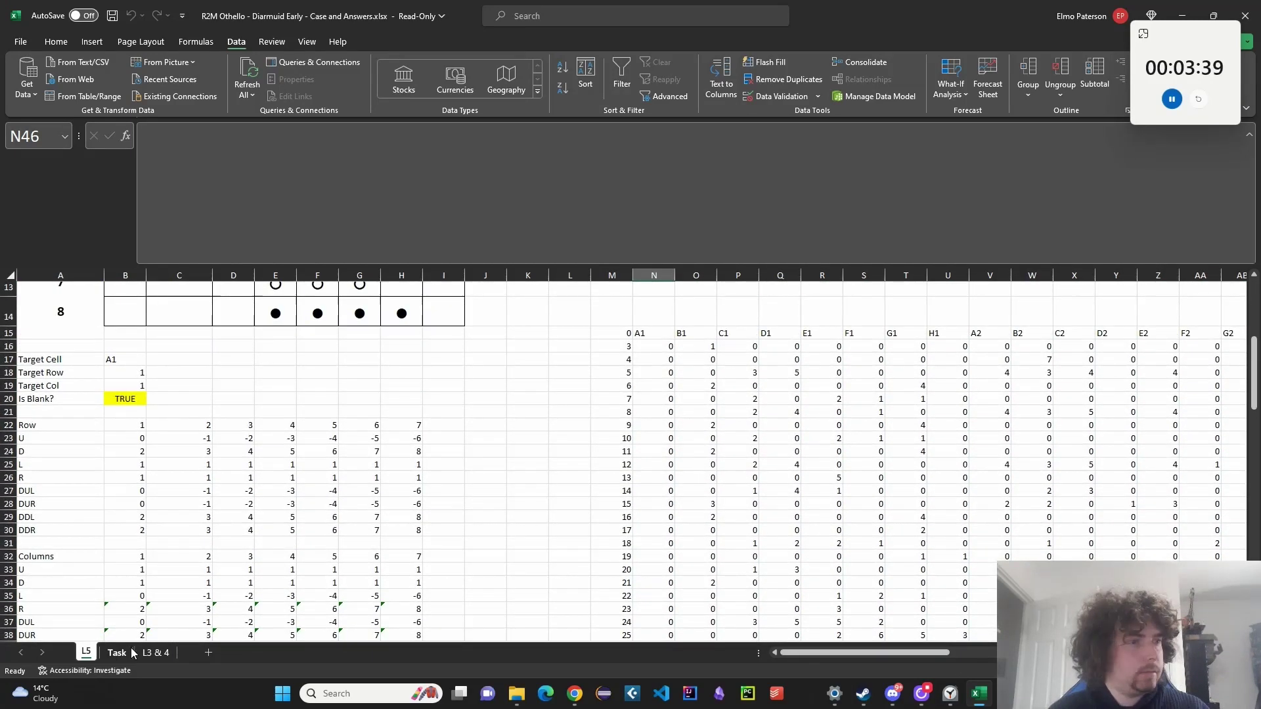
pyautogui.click(131, 648)
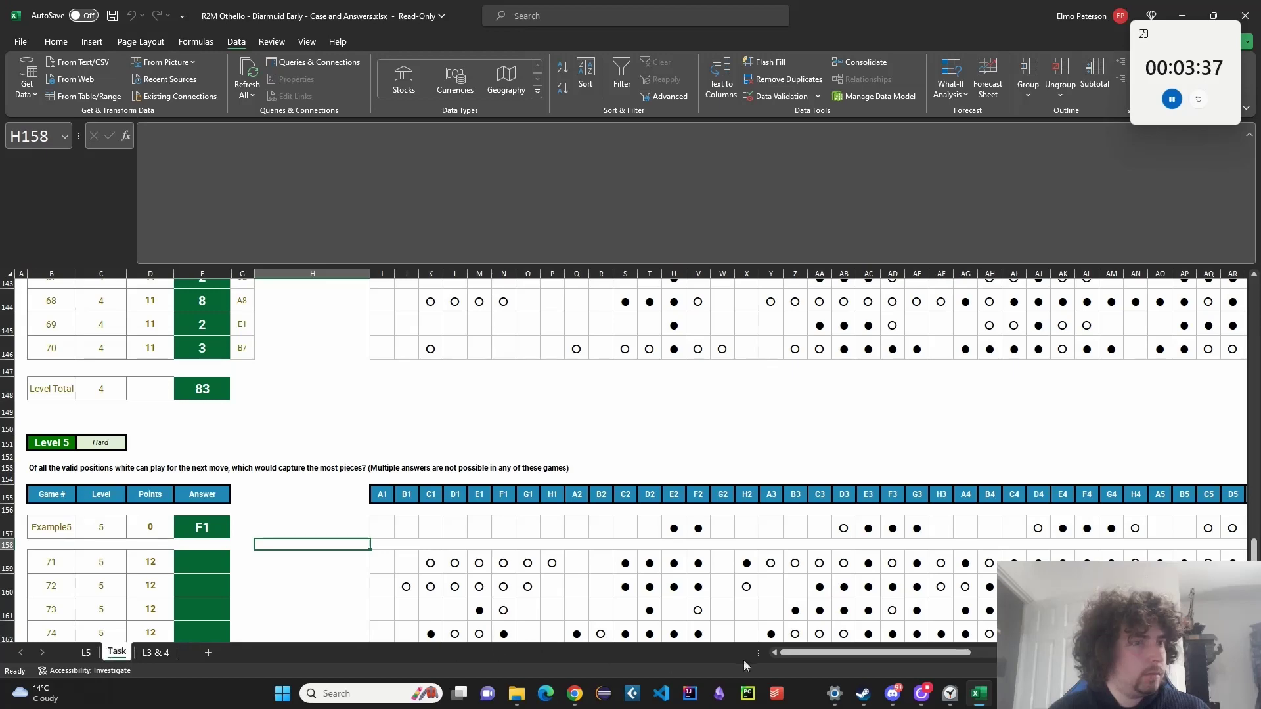
# Compare the Level 3 & 4 data table and the Level 5 games on the Task sheet with the L5 score table.
pyautogui.click(155, 652)
pyautogui.scroll(2, 686, 568)
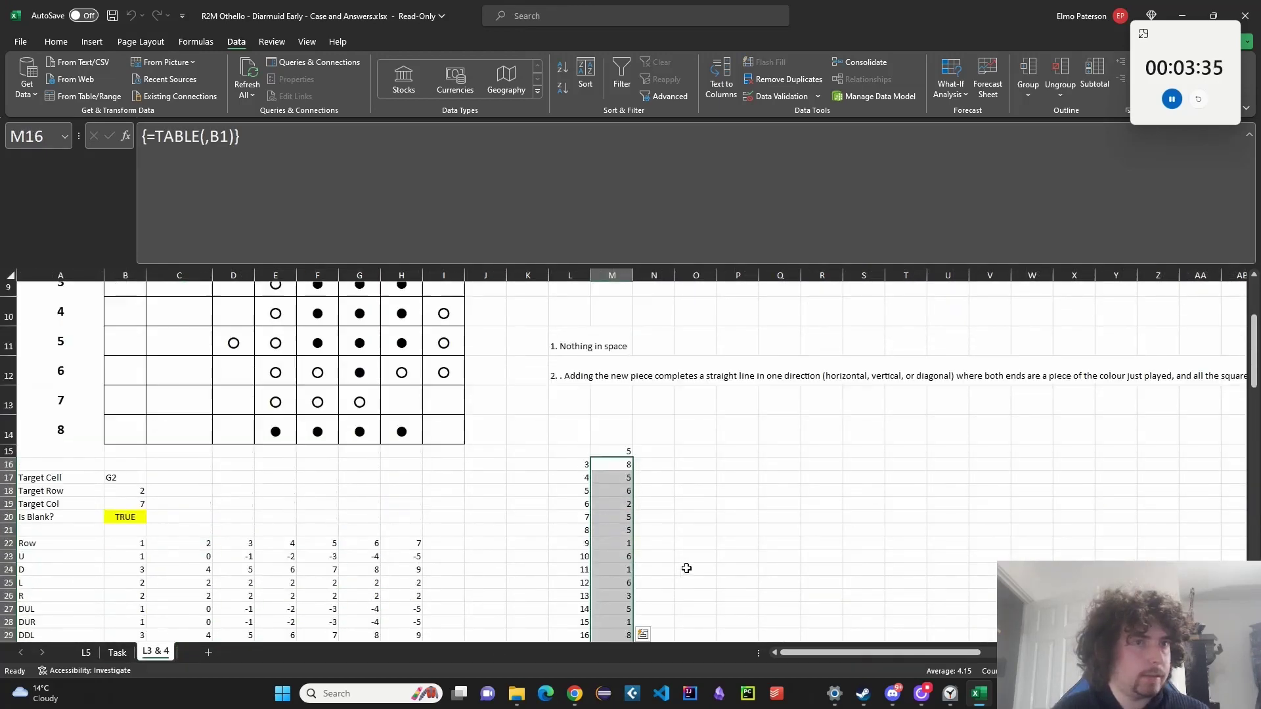
pyautogui.scroll(-2, 687, 568)
pyautogui.click(113, 654)
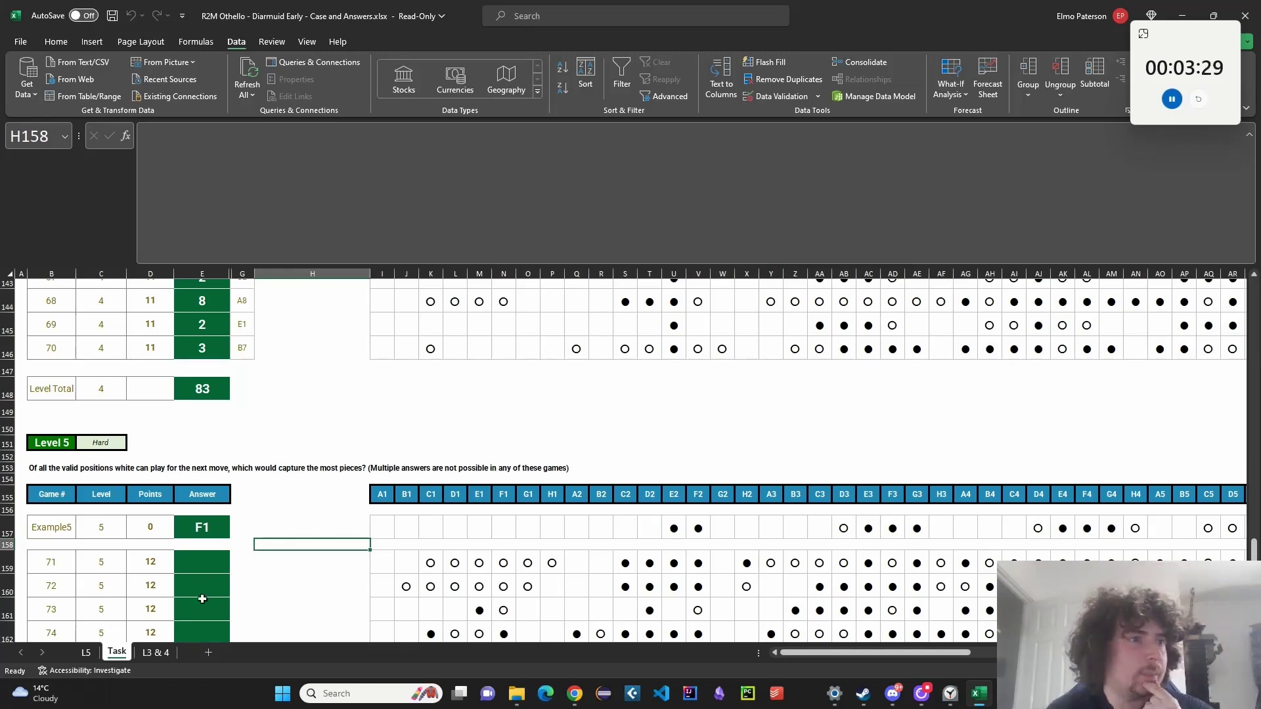
pyautogui.click(86, 653)
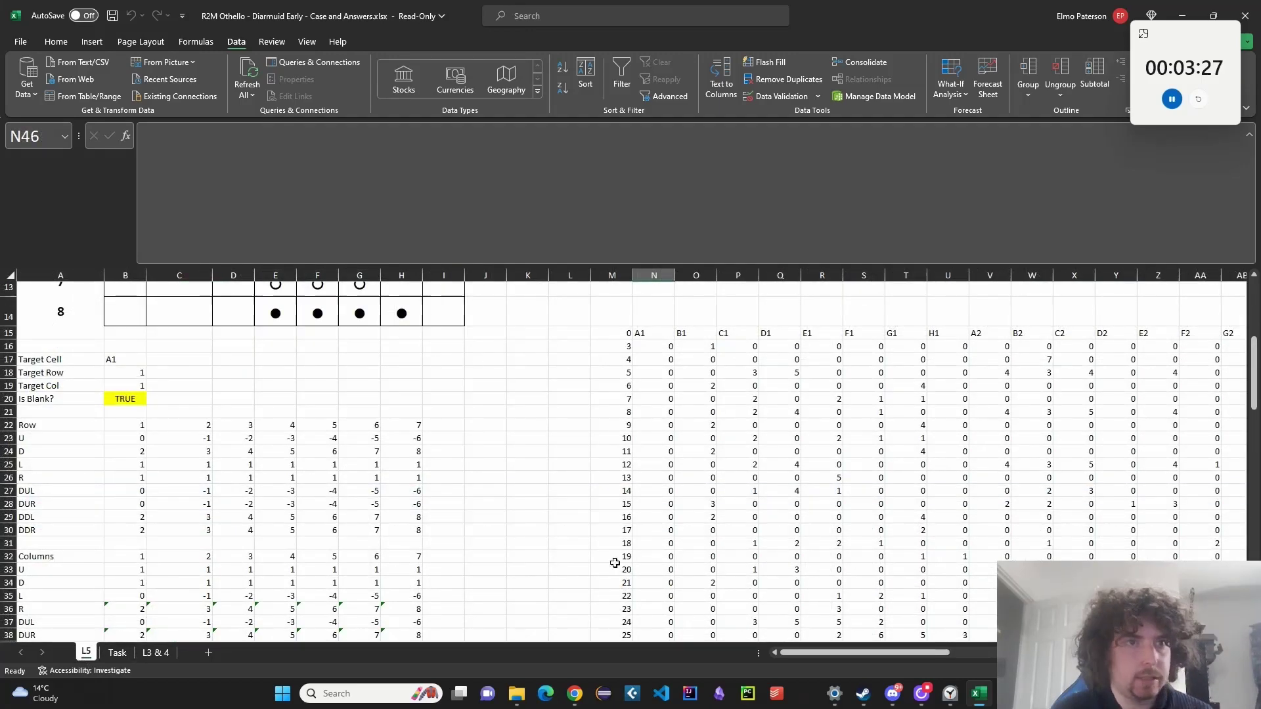
pyautogui.scroll(-2, 614, 563)
pyautogui.moveTo(848, 652)
pyautogui.mouseDown()
pyautogui.moveTo(918, 652)
pyautogui.moveTo(856, 652)
pyautogui.mouseUp()
pyautogui.scroll(2, 588, 377)
# In L16, calculate the first table row's highest capture score with MAX over N16:BY16.
pyautogui.click(589, 343)
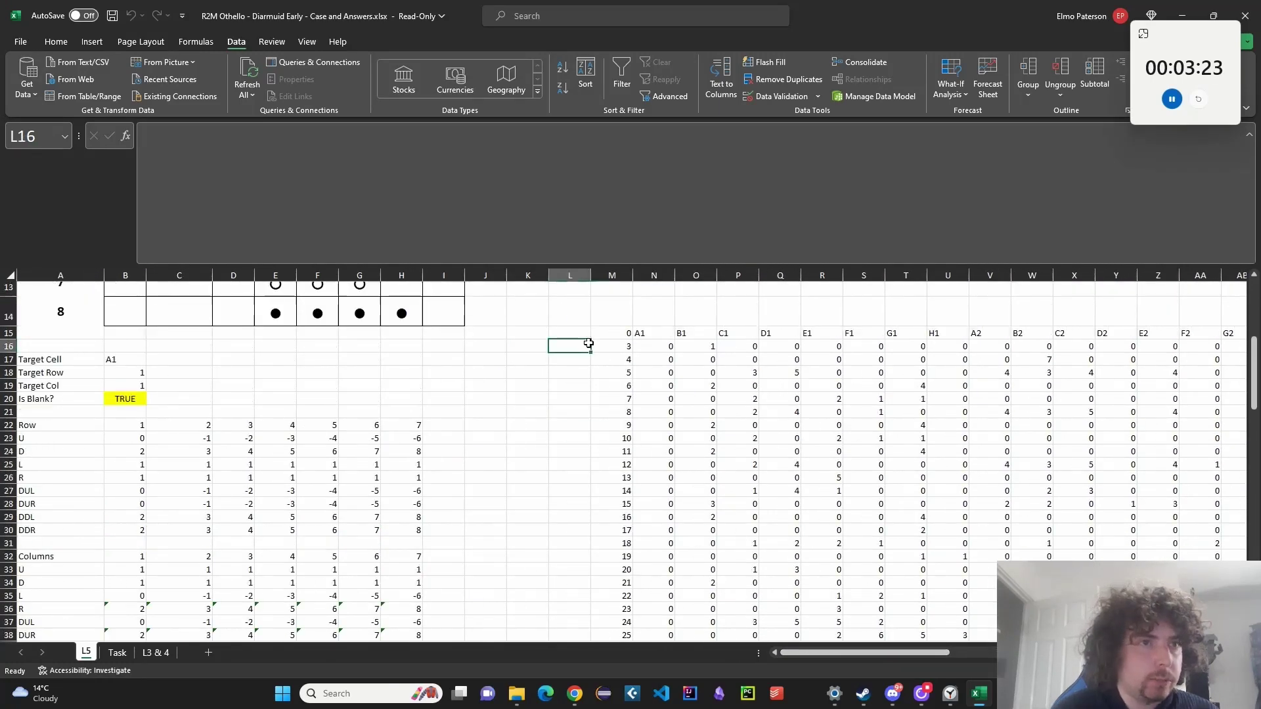
pyautogui.write('=MAX(')
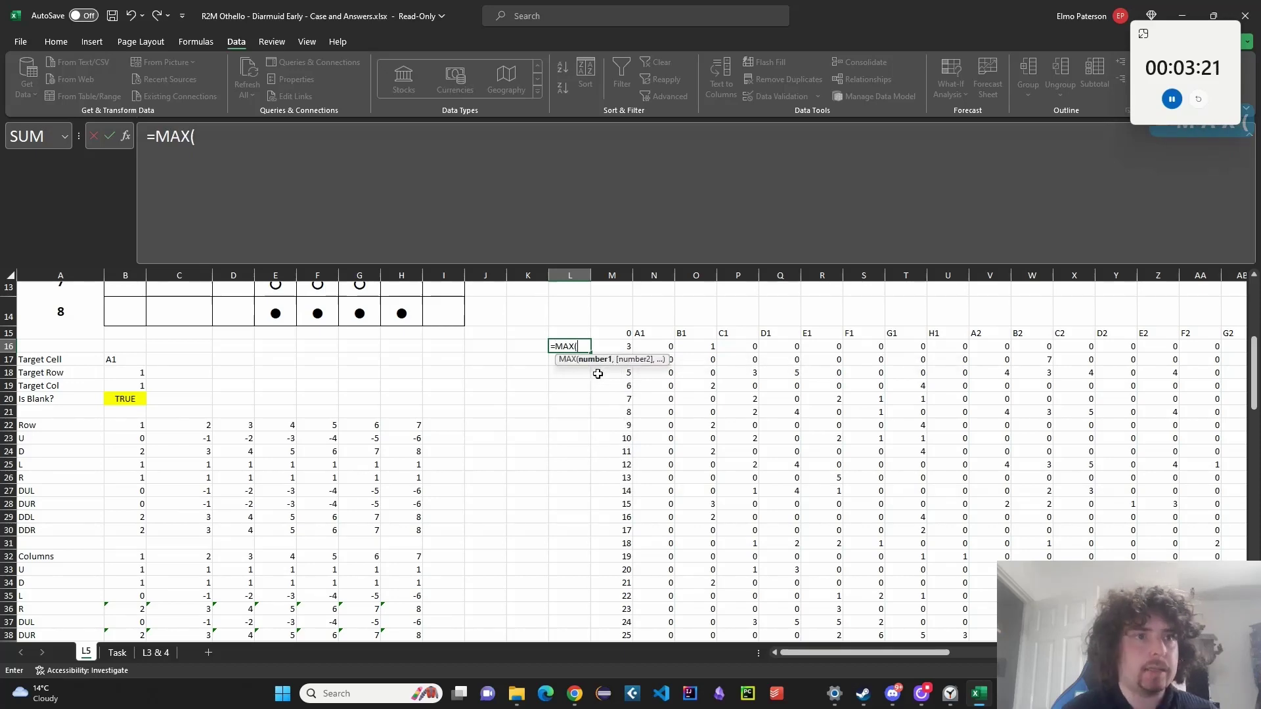
pyautogui.press('Right')
pyautogui.press('Right')
pyautogui.hotkey('ctrl', 'shift', 'Right')
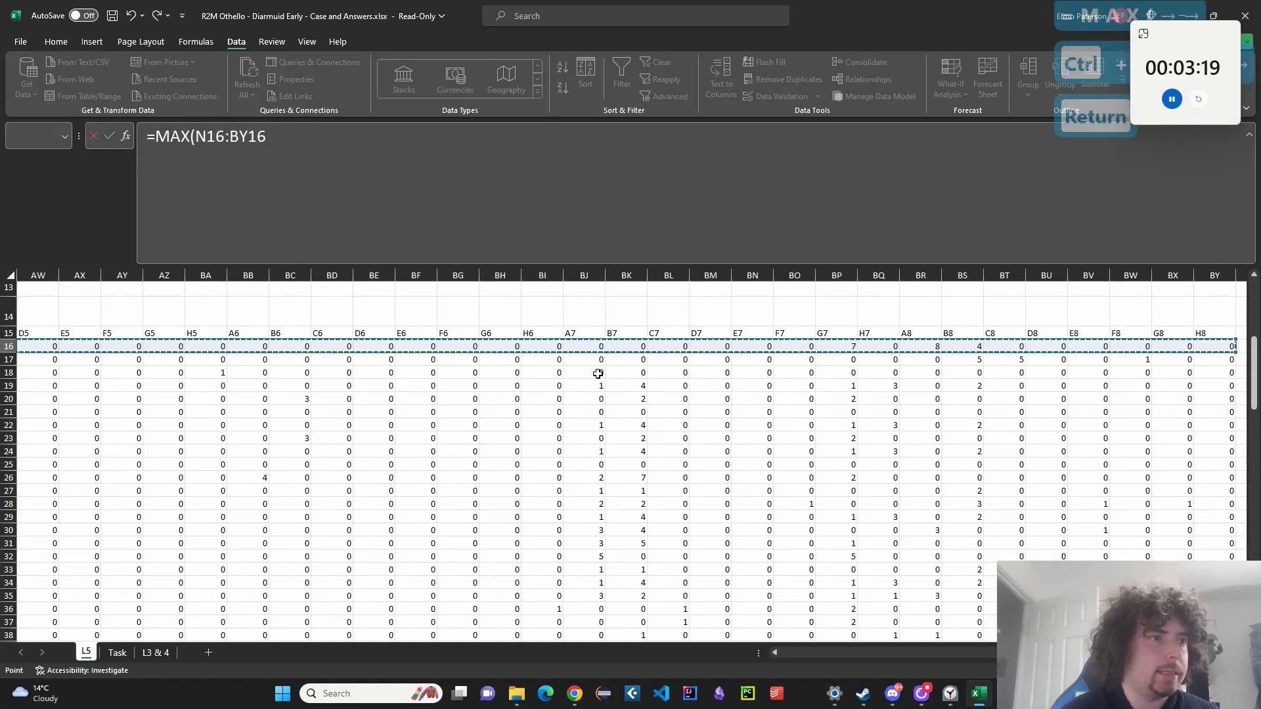
pyautogui.press('Return')
# In K16, return the best move's coordinate with =XLOOKUP(L16,N16:BY16,$N$15#).
pyautogui.press('Left')
pyautogui.press('Up')
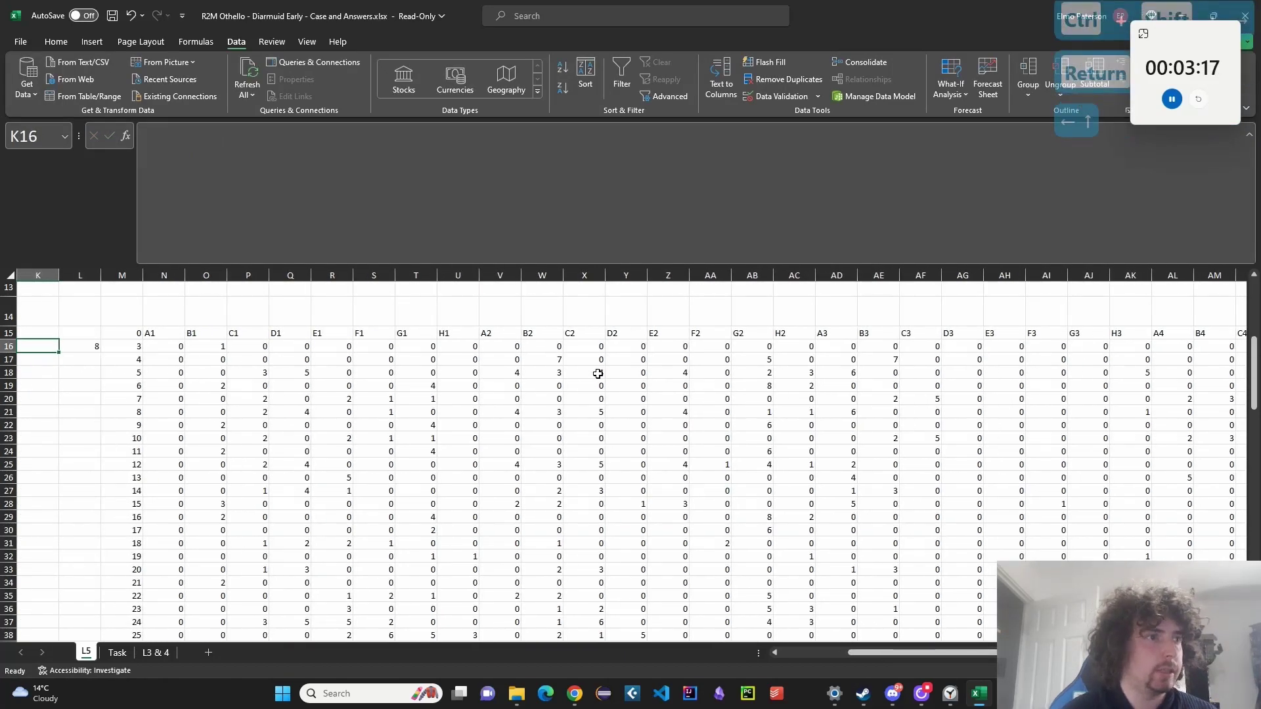
pyautogui.write('=')
pyautogui.hotkey('shift', 'Up')
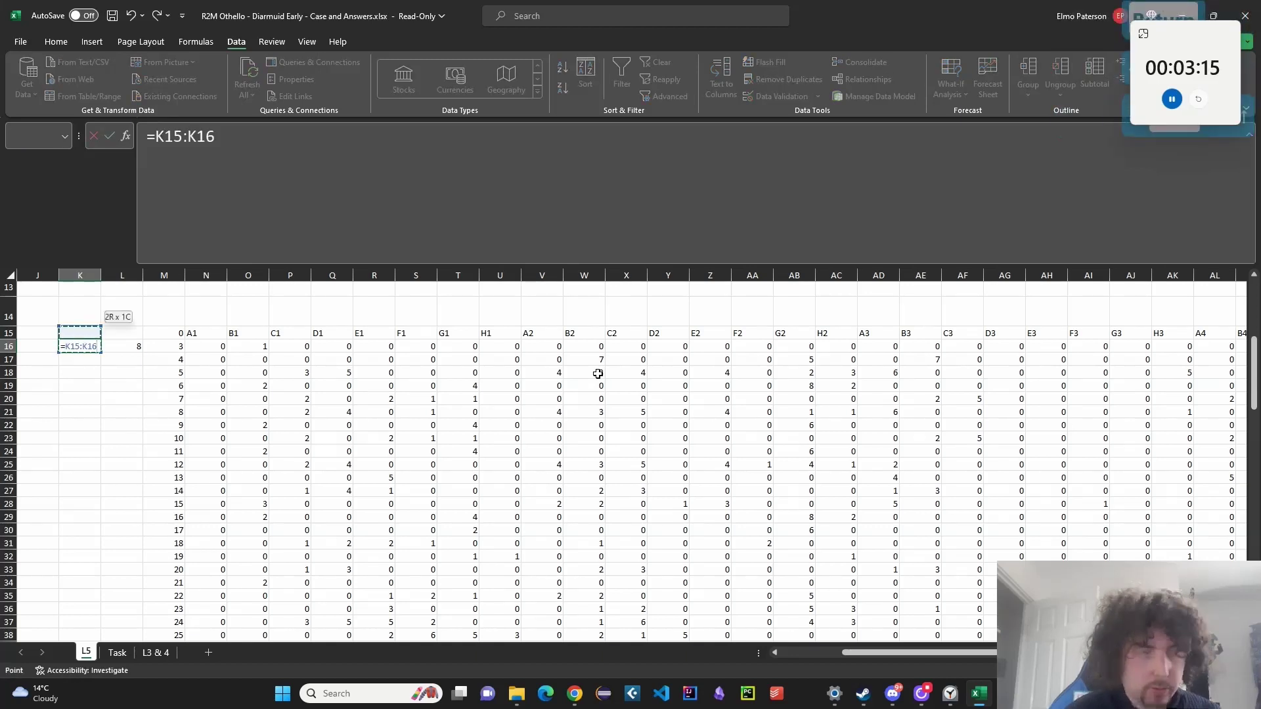
pyautogui.press('BackSpace')
pyautogui.write('CLO')
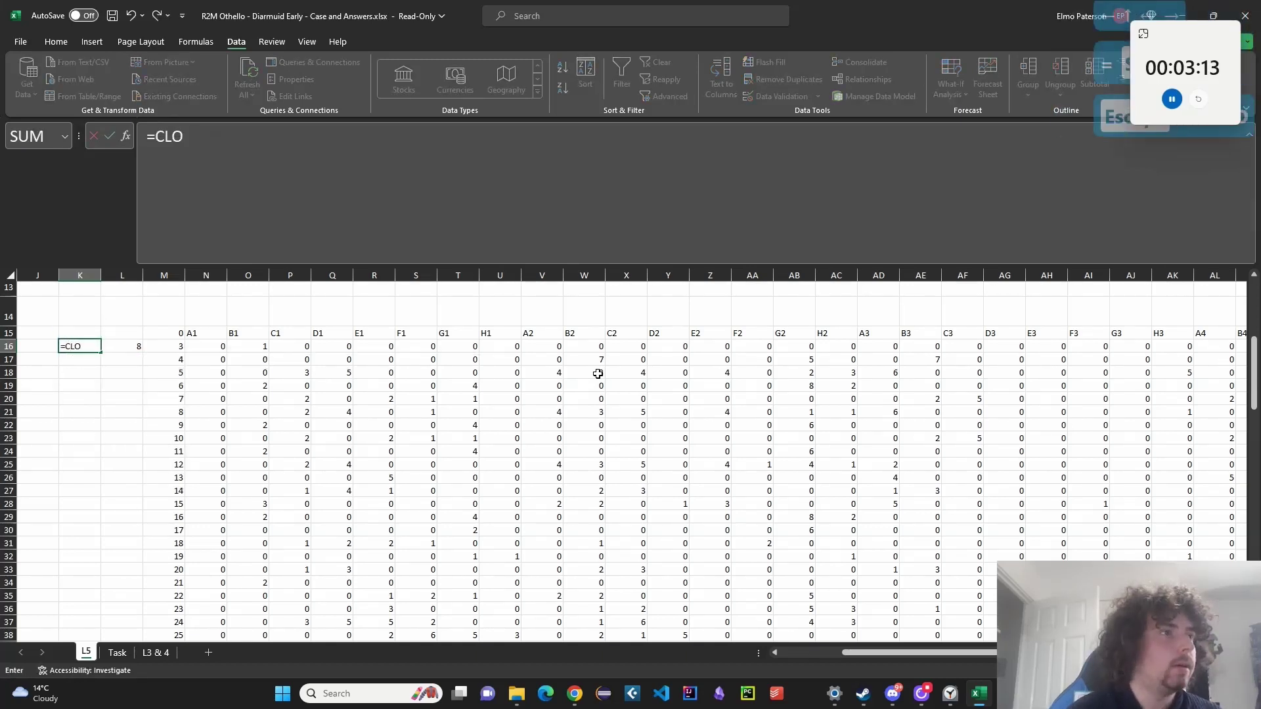
pyautogui.press('BackSpace')
pyautogui.press('BackSpace')
pyautogui.press('BackSpace')
pyautogui.write('XLOOKU')
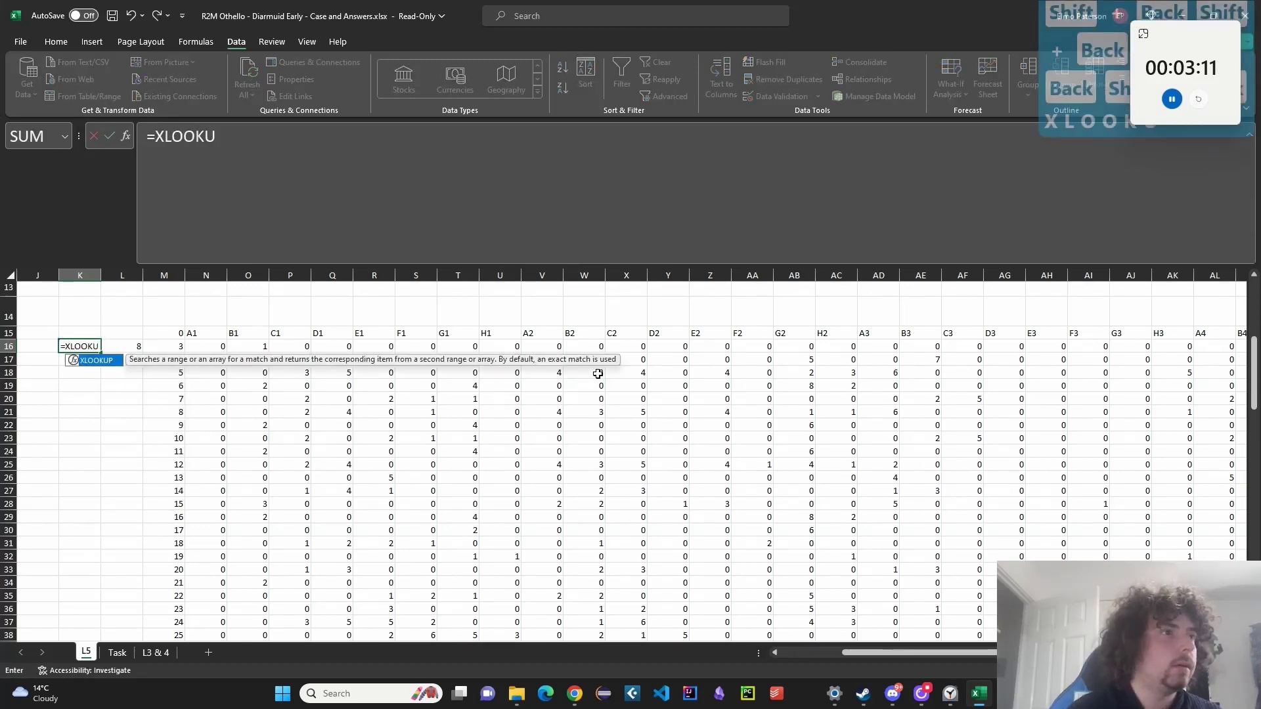
pyautogui.write('P(')
pyautogui.press('Right')
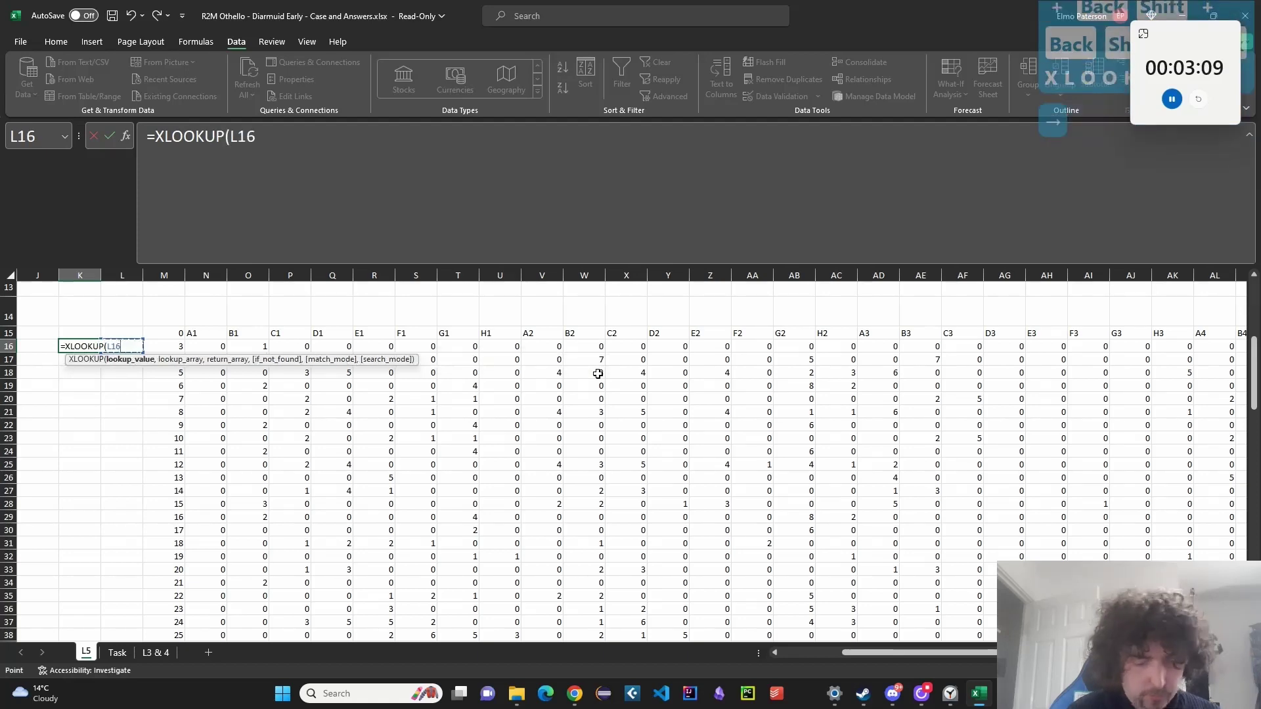
pyautogui.write(',')
pyautogui.click(201, 352)
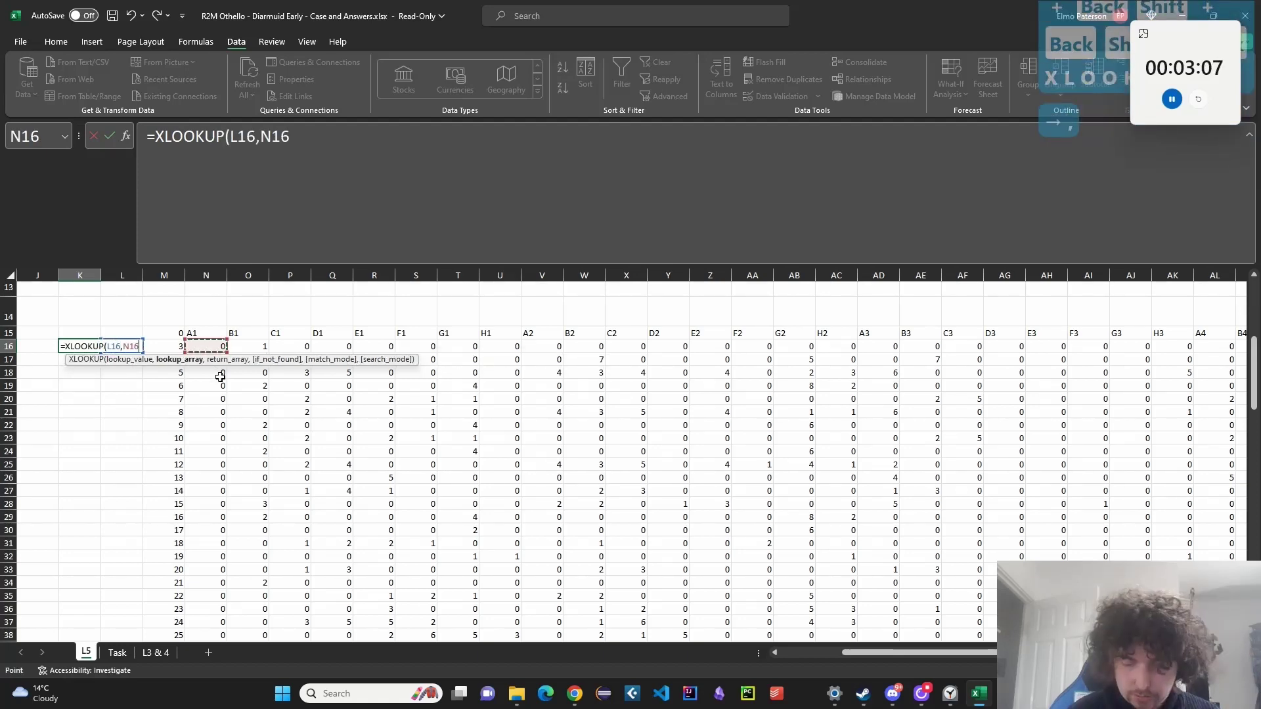
pyautogui.hotkey('ctrl', 'shift', 'Right')
pyautogui.write(',')
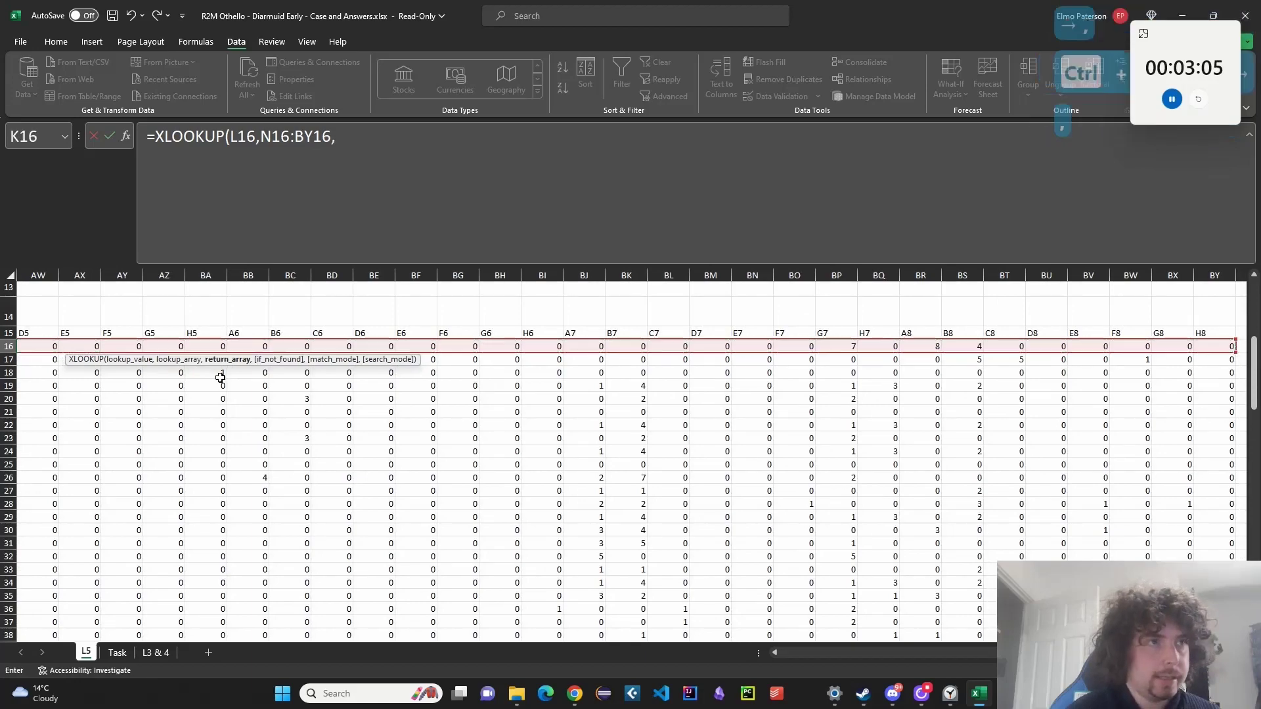
pyautogui.click(250, 337)
pyautogui.hotkey('ctrl', 'Left')
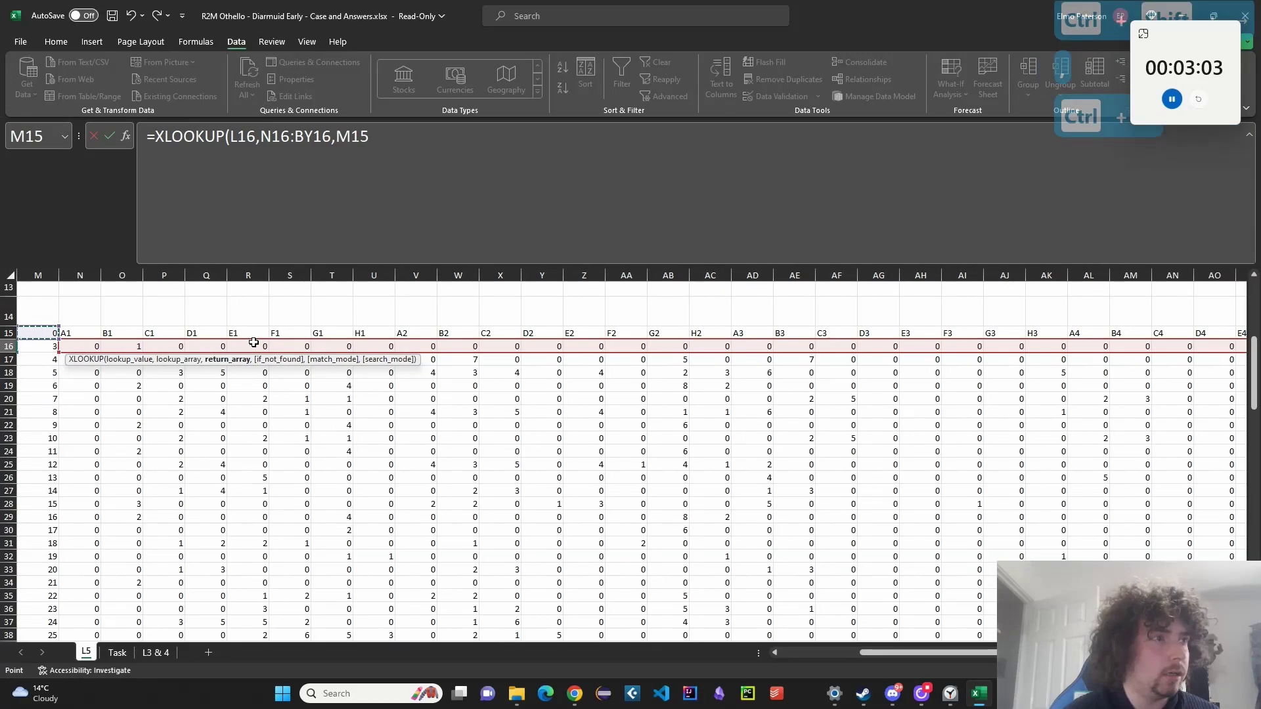
pyautogui.press('Right')
pyautogui.write('#')
pyautogui.press('F4')
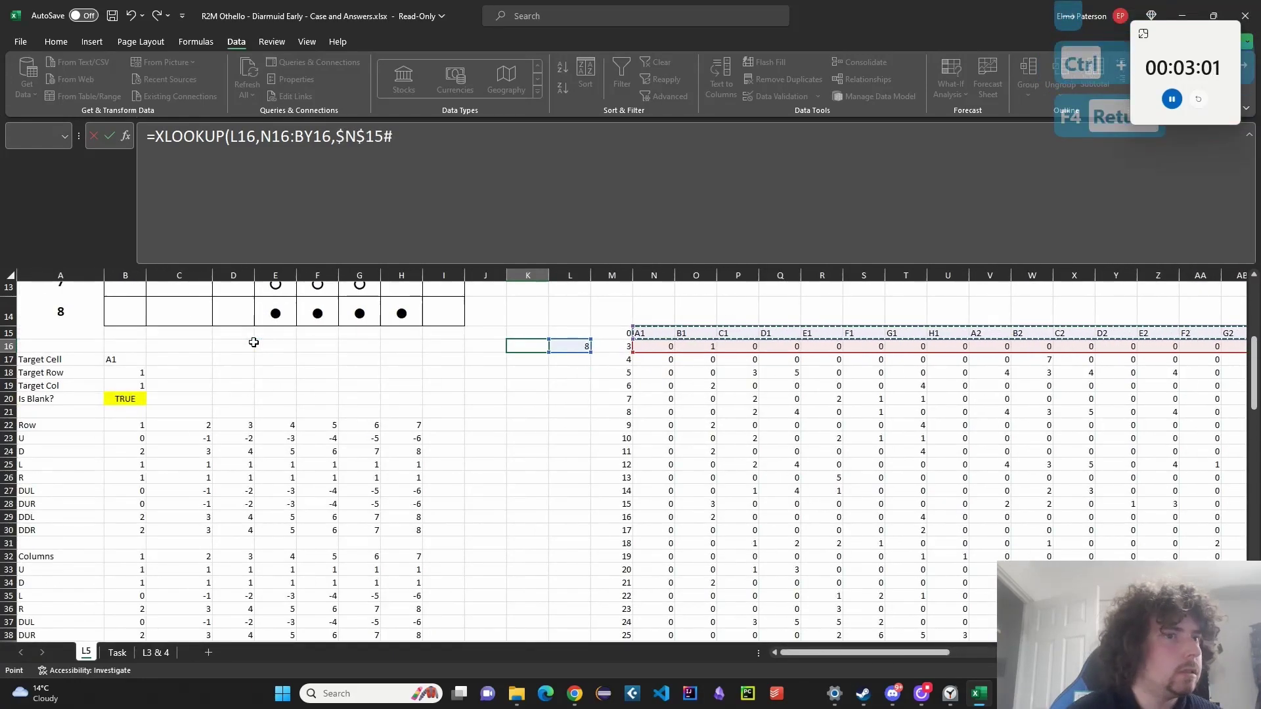
pyautogui.press('Return')
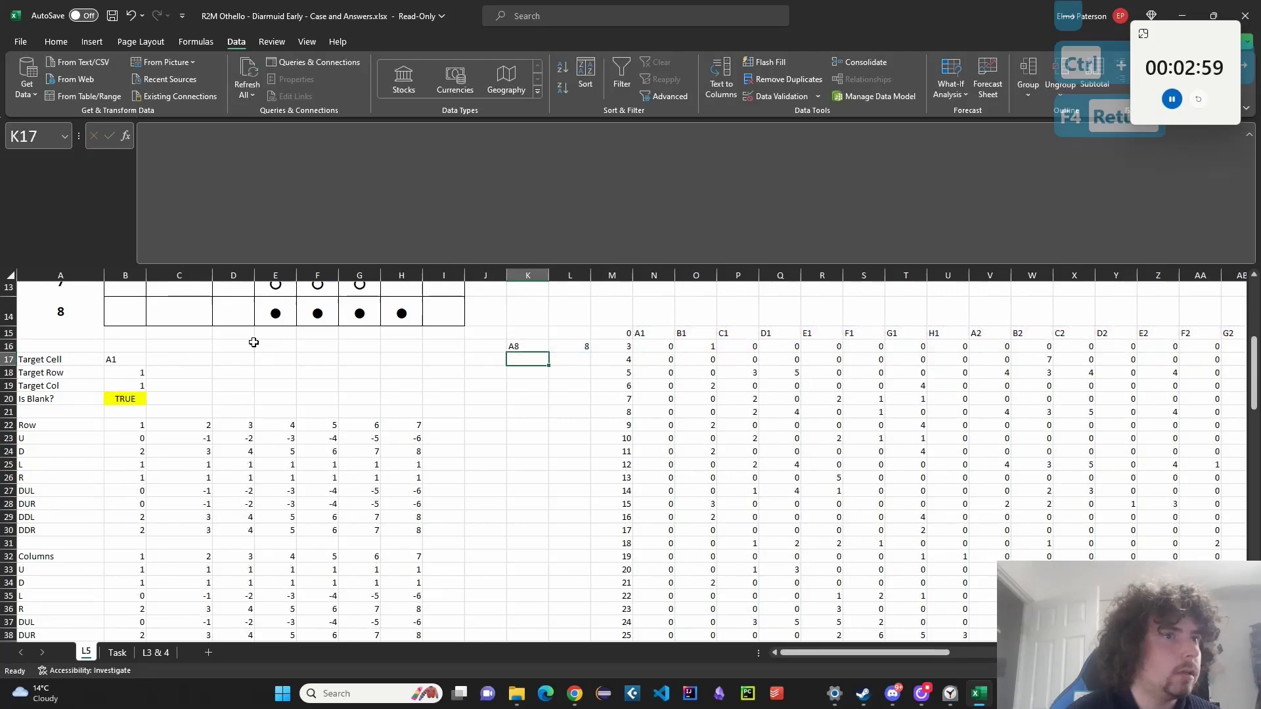
pyautogui.press('Up')
# Check the L5 board and game index against the Task sheet, and delete the index numbers and data table results from M16 onward.
pyautogui.click(117, 653)
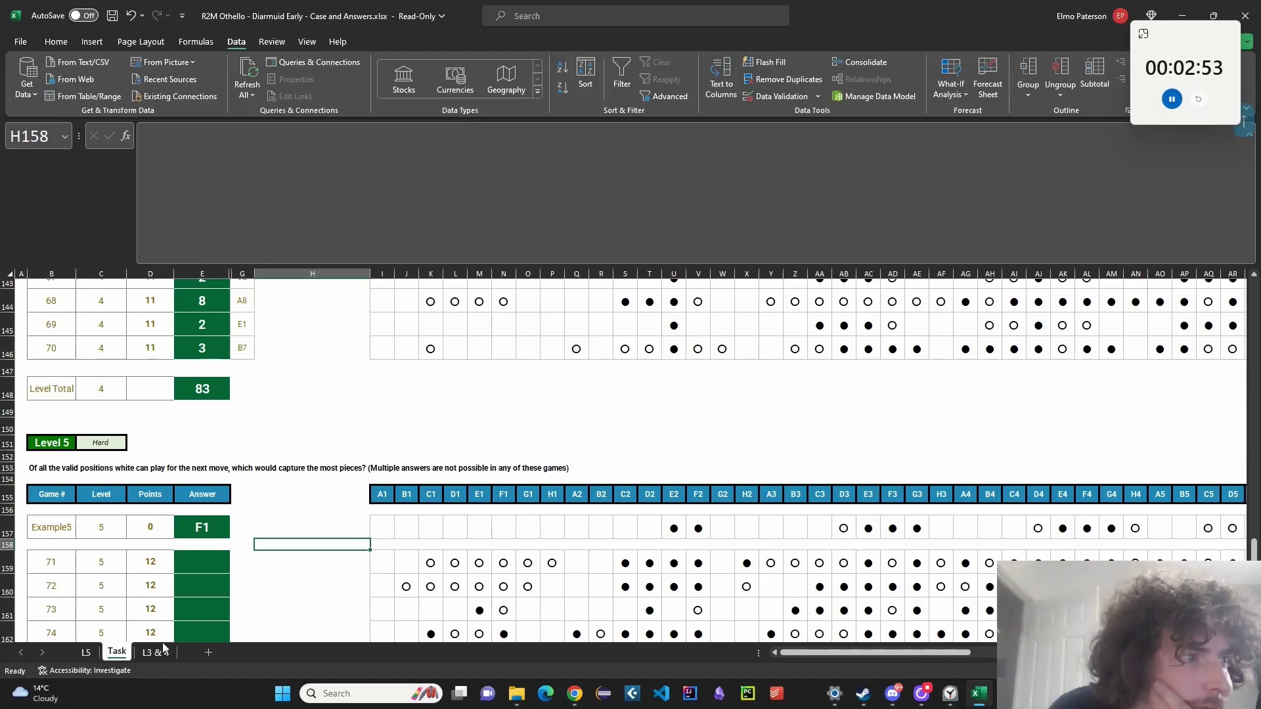
pyautogui.click(86, 652)
pyautogui.scroll(3, 383, 561)
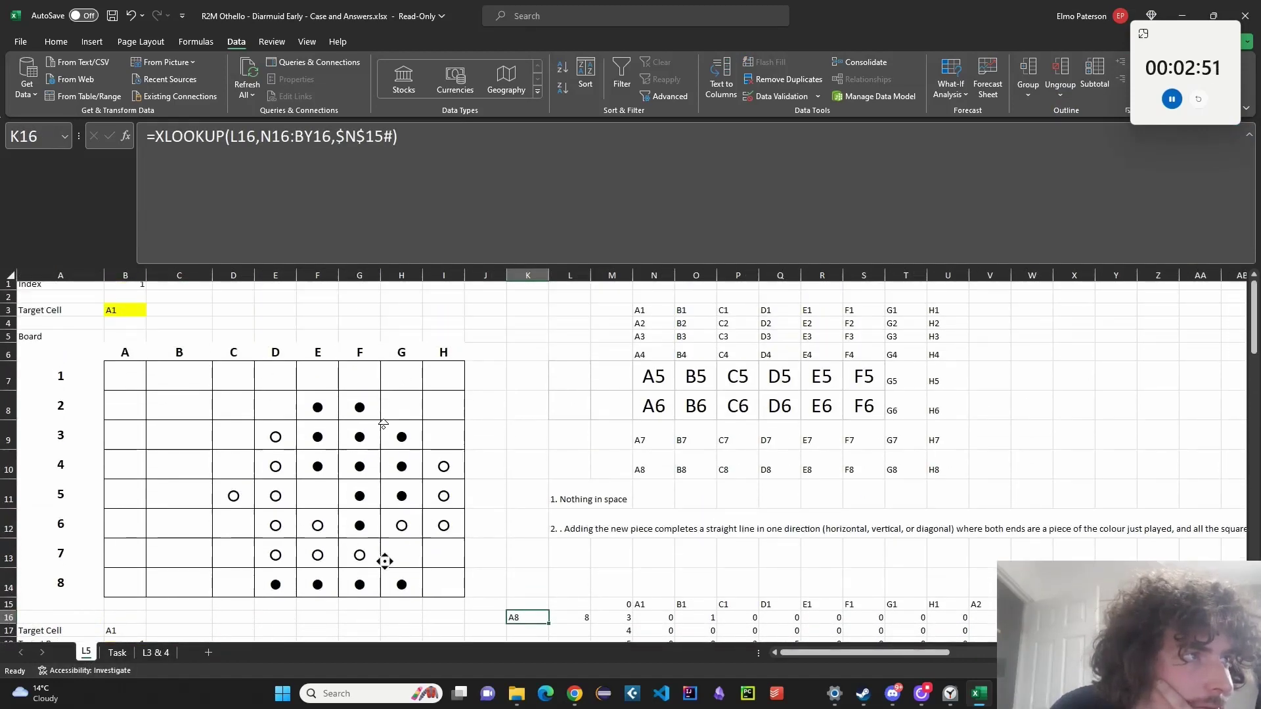
pyautogui.scroll(-1, 421, 467)
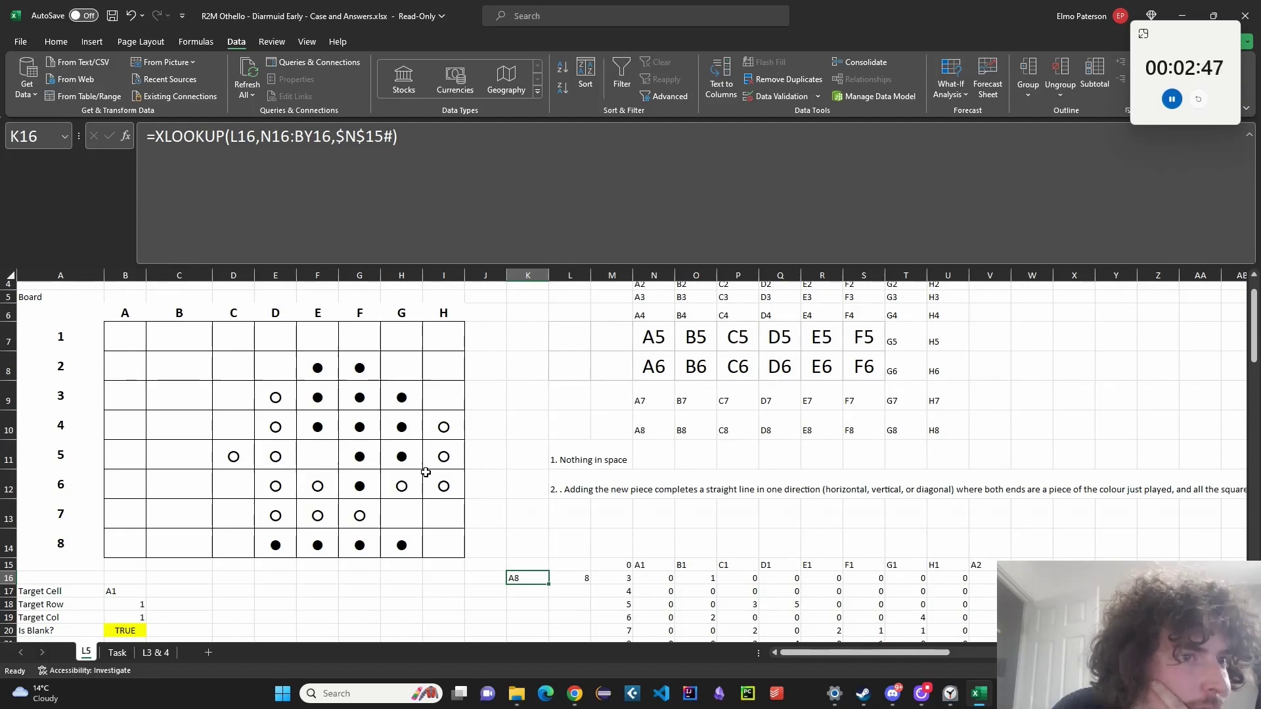
pyautogui.scroll(1, 427, 473)
pyautogui.click(615, 617)
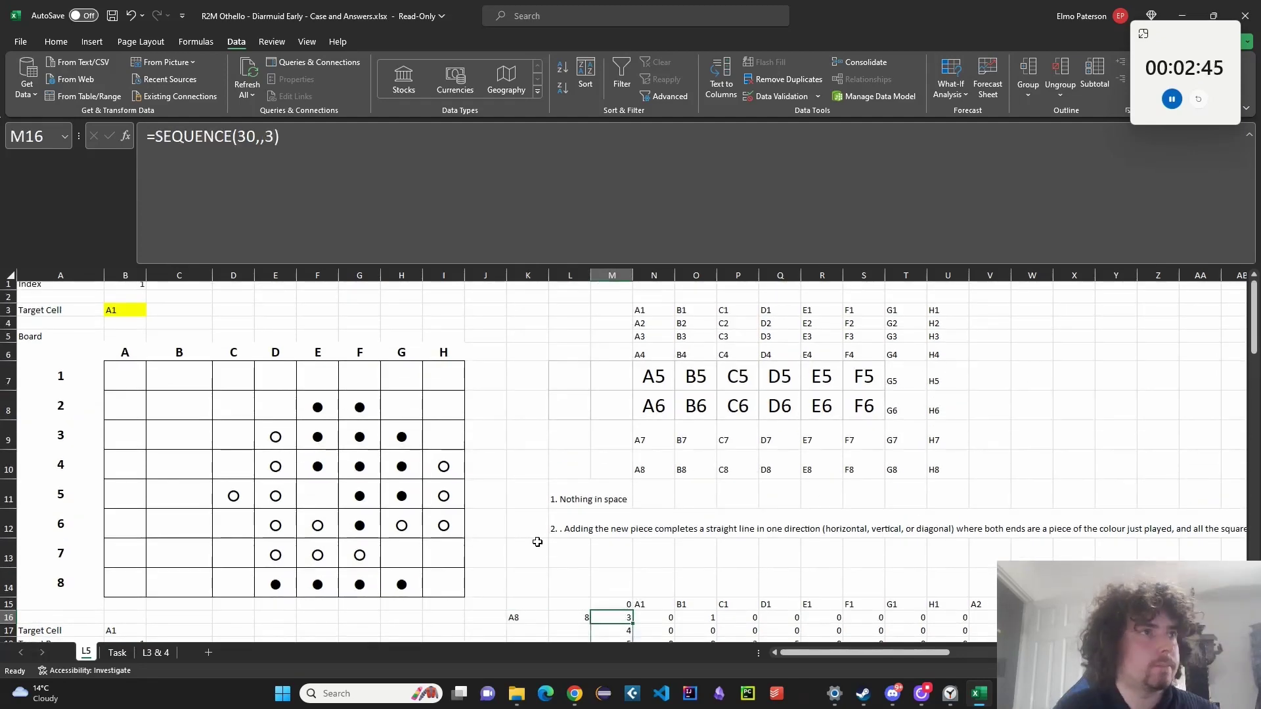
pyautogui.scroll(-2, 539, 540)
pyautogui.click(655, 540)
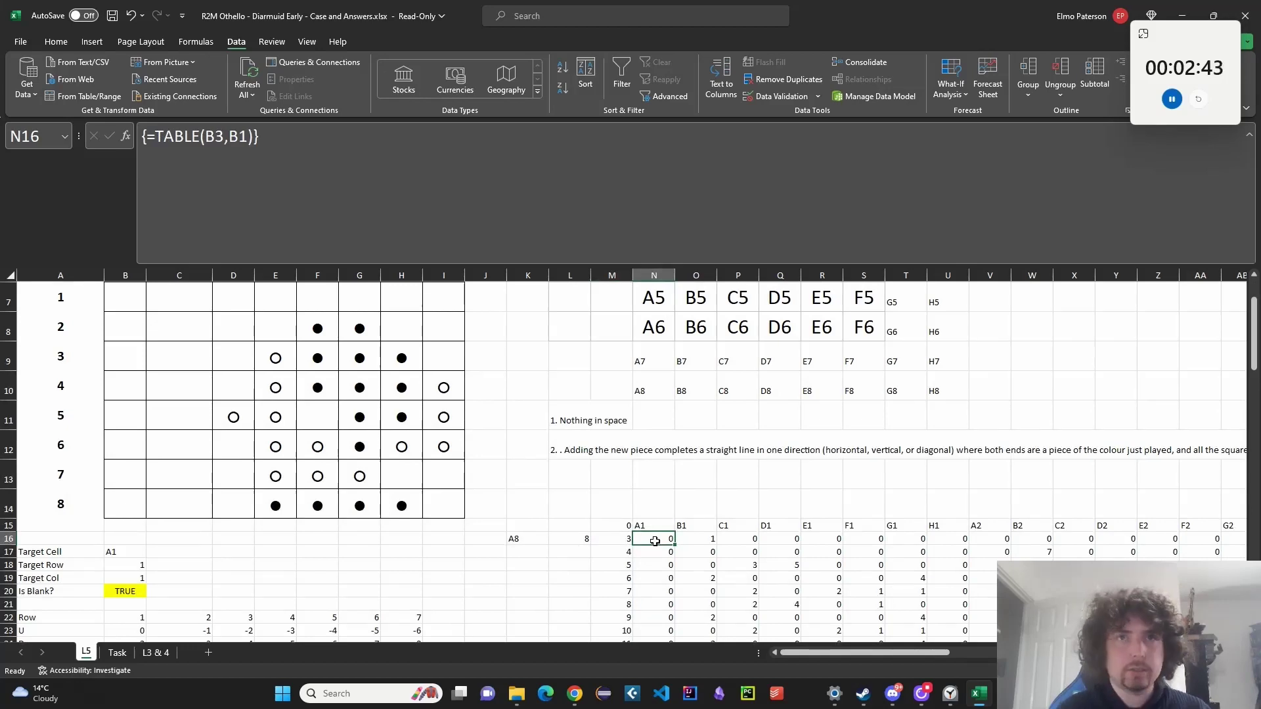
pyautogui.press('Left')
pyautogui.hotkey('ctrl', 'shift', 'Down')
pyautogui.hotkey('ctrl', 'shift', 'Right')
pyautogui.press('Delete')
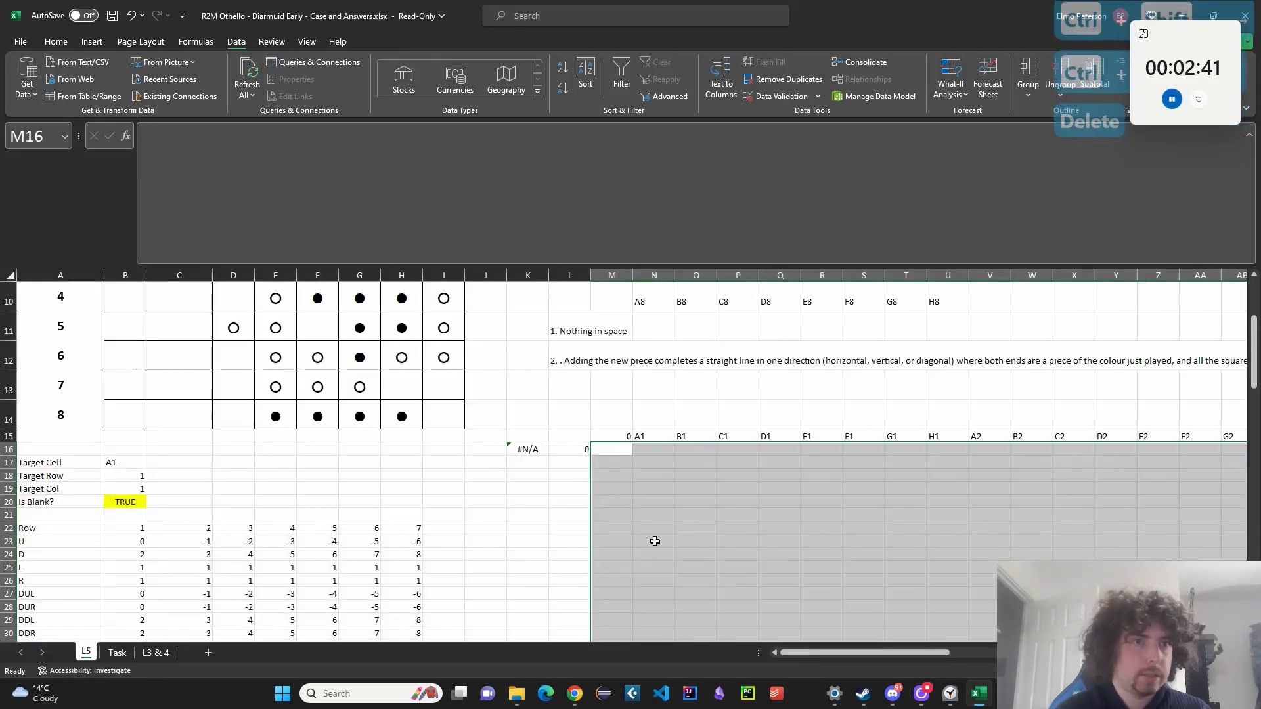
# Try to generate the game index in L16 with =SEQUENCE(32), and undo it.
pyautogui.press('Left')
pyautogui.write('=SEQW')
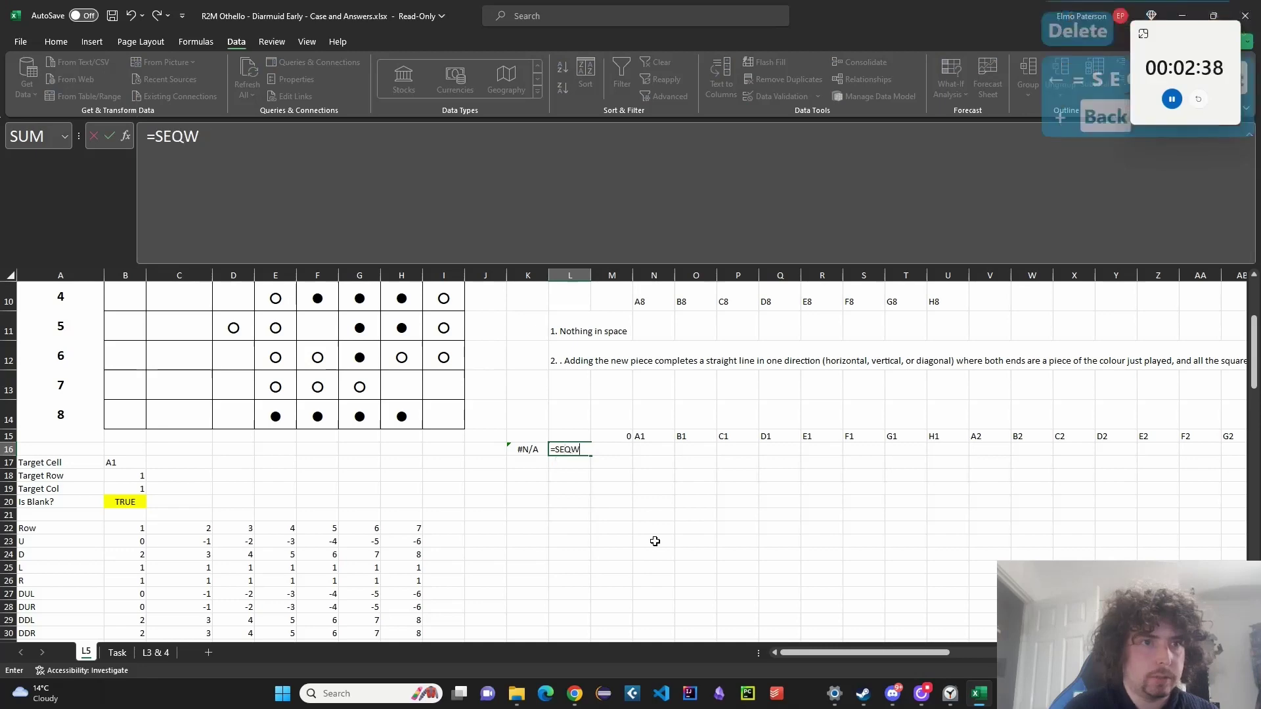
pyautogui.press('BackSpace')
pyautogui.write('UENCE(')
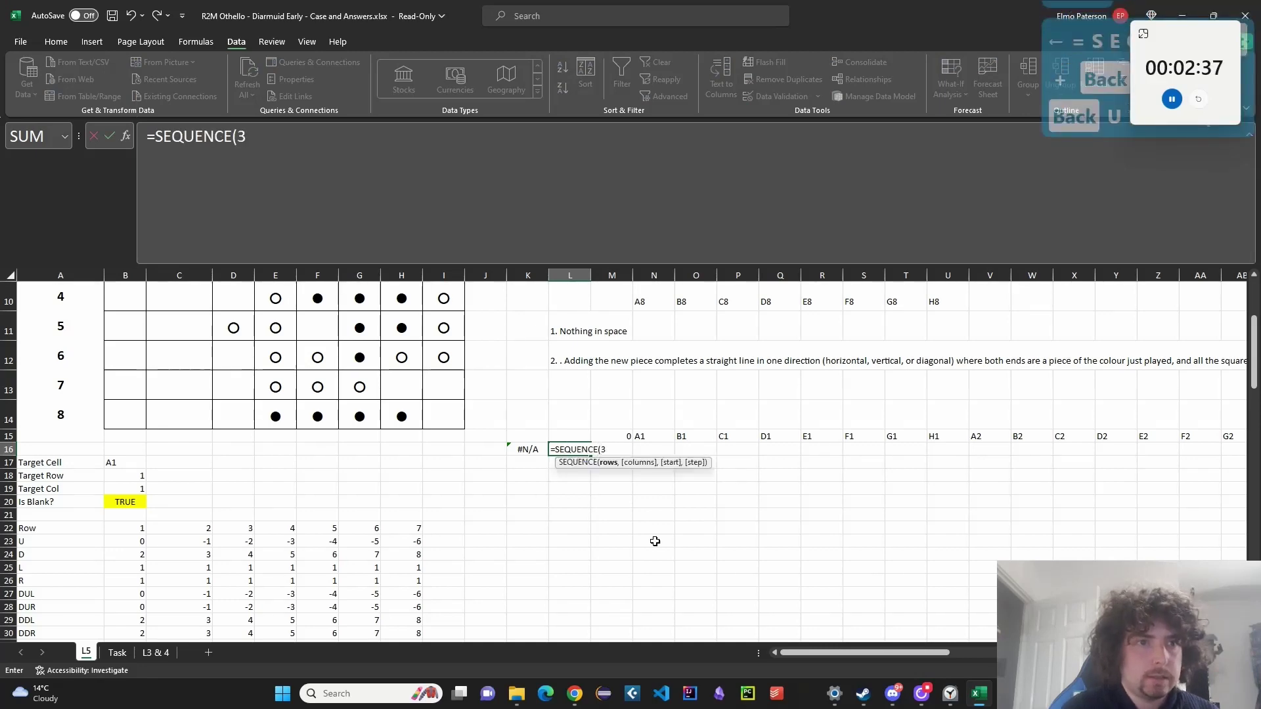
pyautogui.write('32')
pyautogui.press('Return')
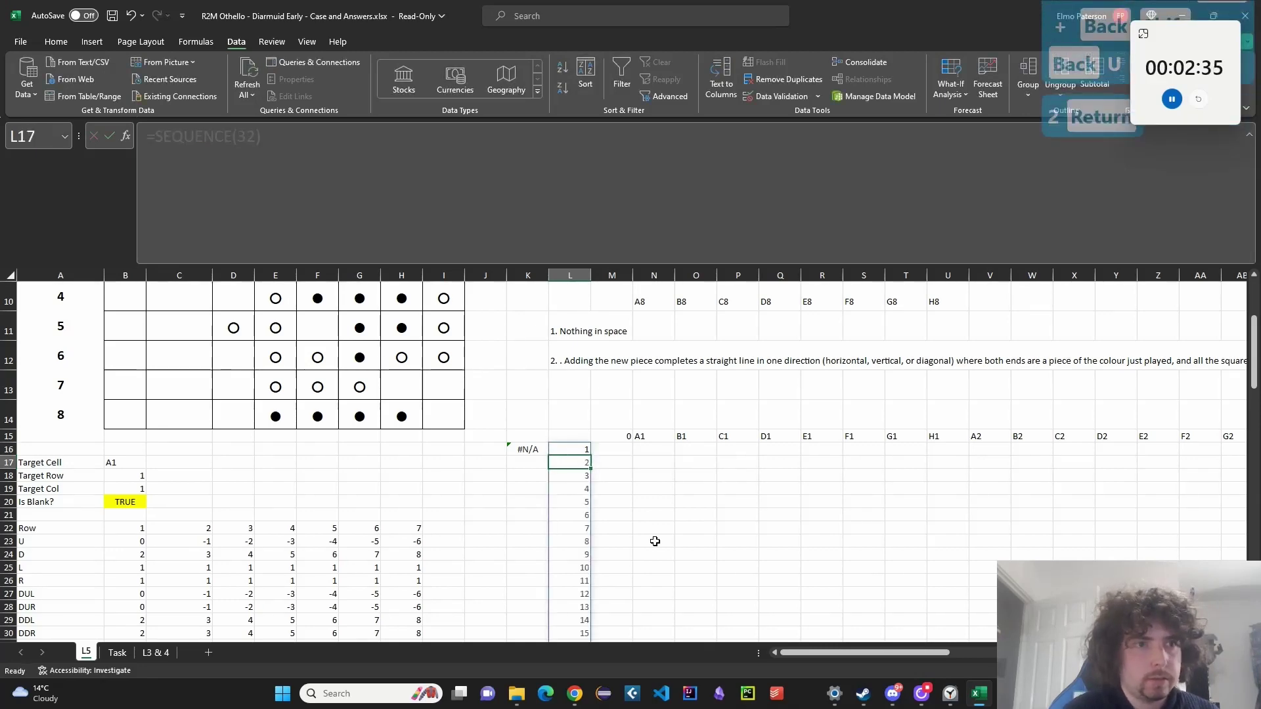
pyautogui.press('Up')
pyautogui.press('Right')
pyautogui.press('Left')
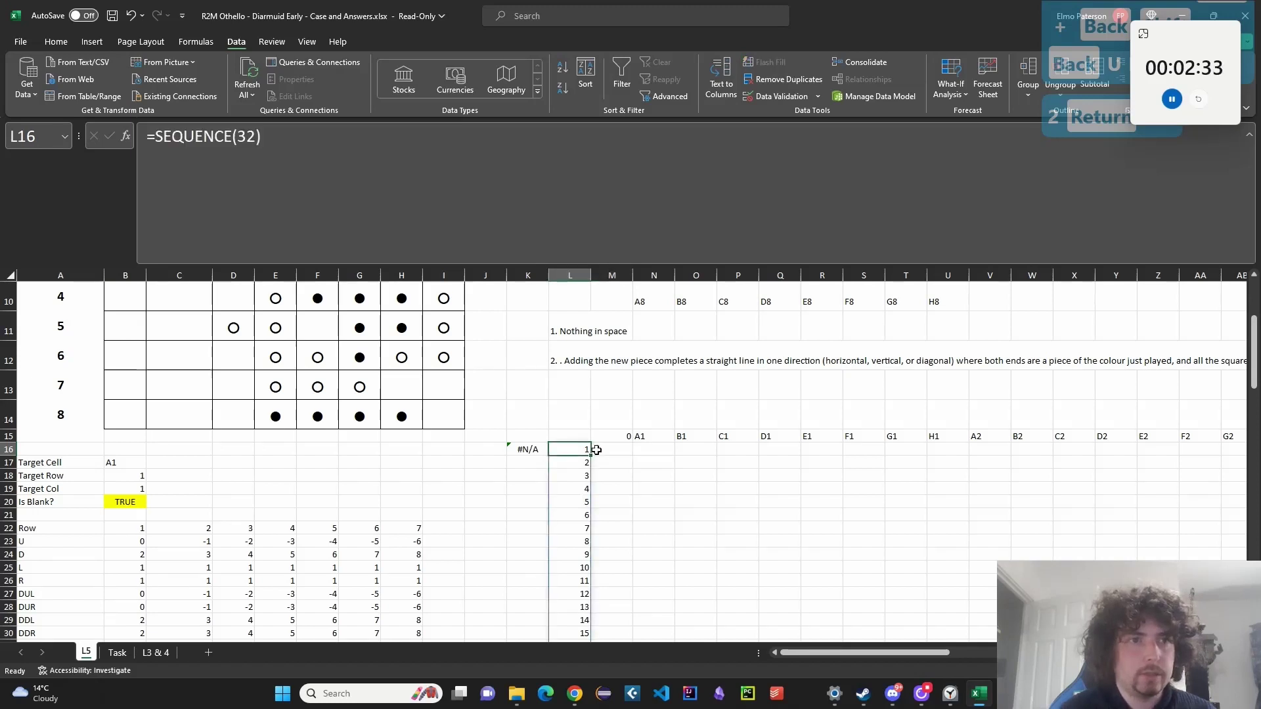
pyautogui.hotkey('ctrl', 'z')
# Generate the game index down from M16 with =SEQUENCE(32).
pyautogui.click(615, 448)
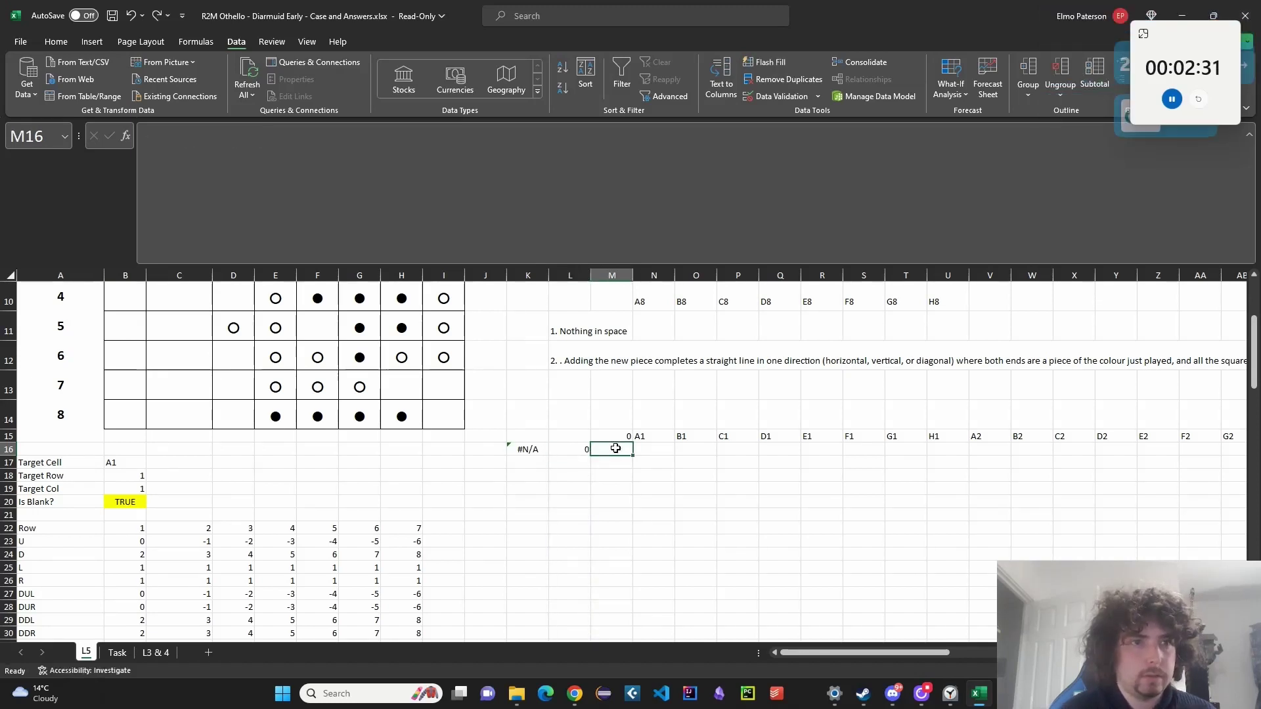
pyautogui.write('=SEQWU')
pyautogui.press('BackSpace')
pyautogui.press('BackSpace')
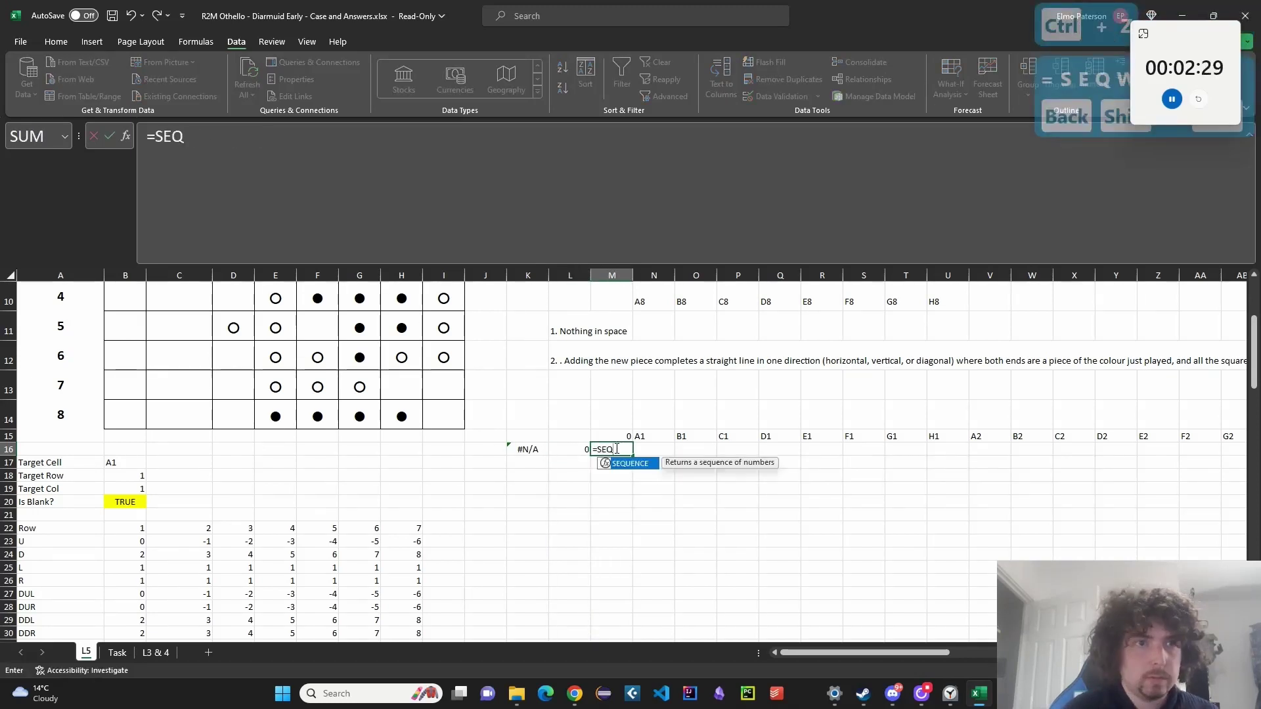
pyautogui.write('UE')
pyautogui.press('Tab')
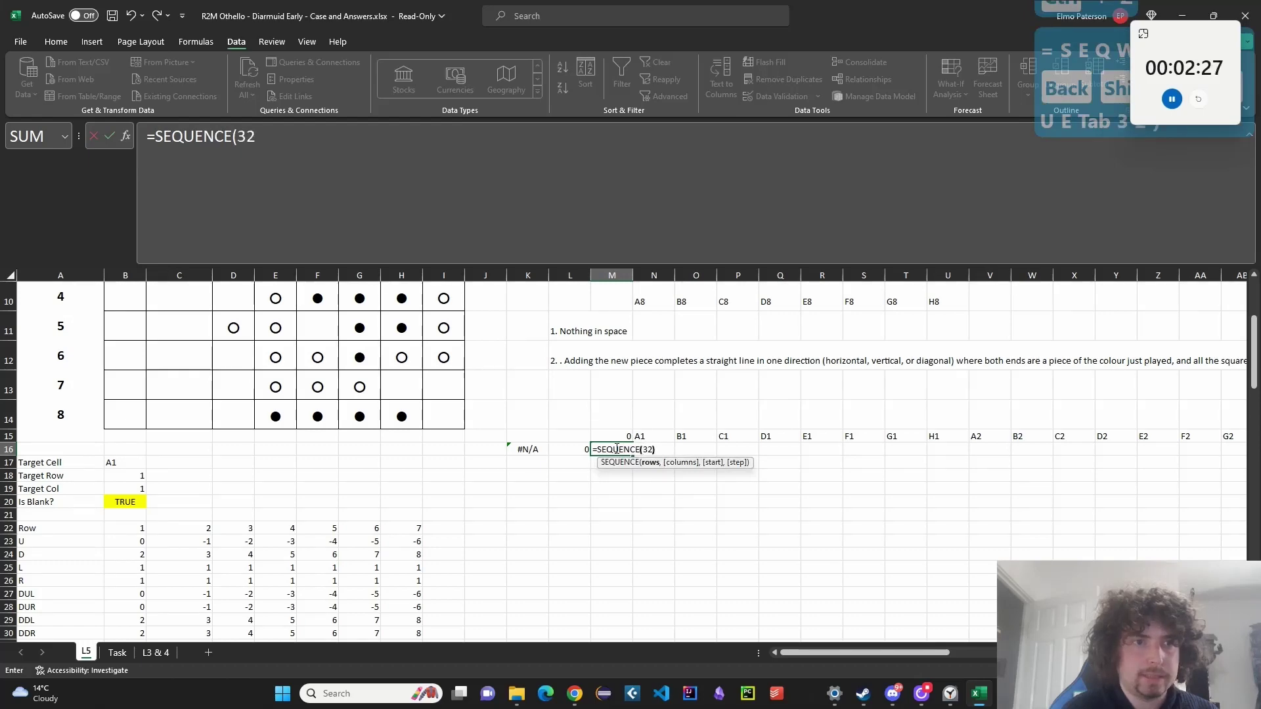
pyautogui.press('Return')
pyautogui.press('Up')
# Create a What-If data table over the block starting at M15, using B3 as row input cell and B1 as column input cell.
pyautogui.press('Up')
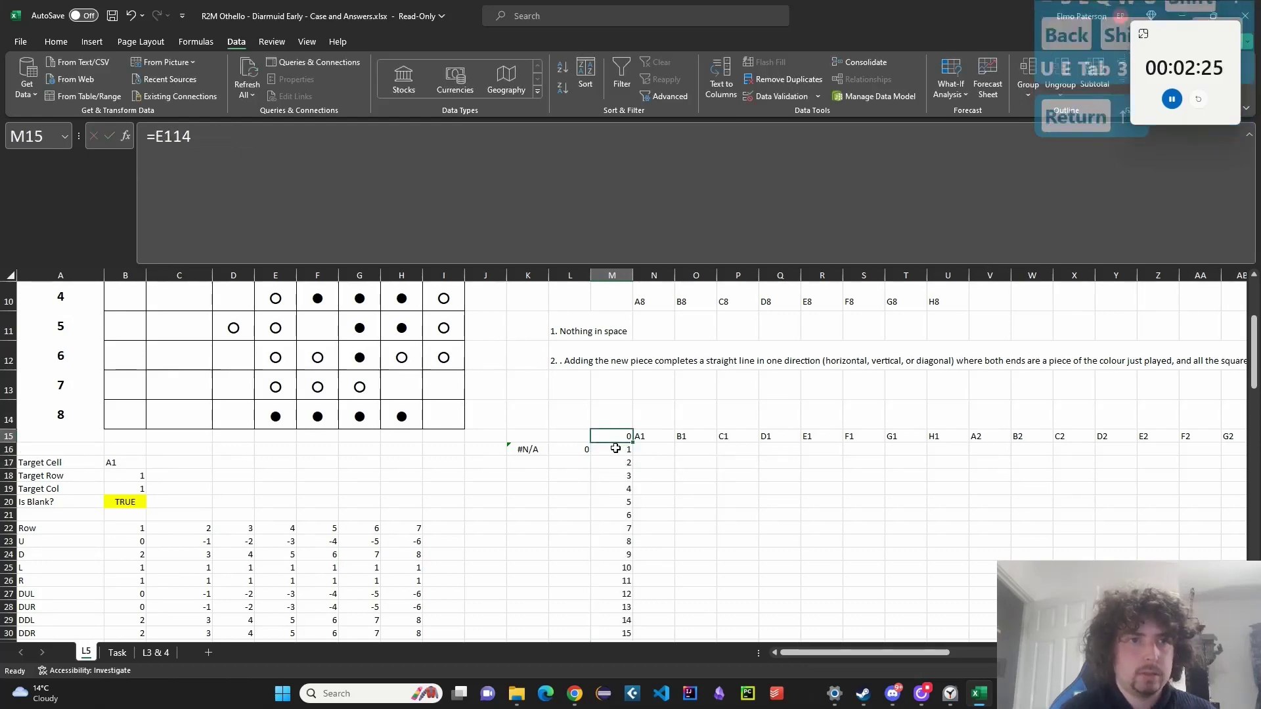
pyautogui.hotkey('ctrl', 'shift', 'Right')
pyautogui.hotkey('ctrl', 'shift', 'Down')
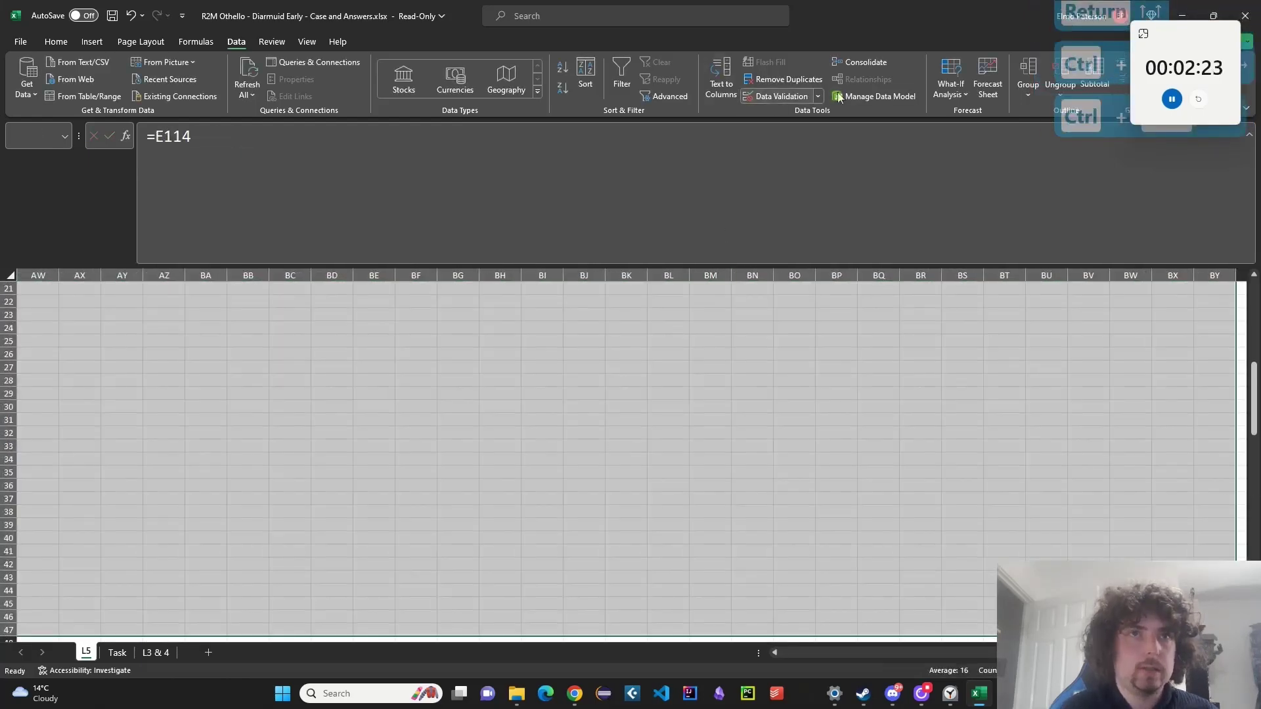
pyautogui.click(960, 80)
pyautogui.click(991, 160)
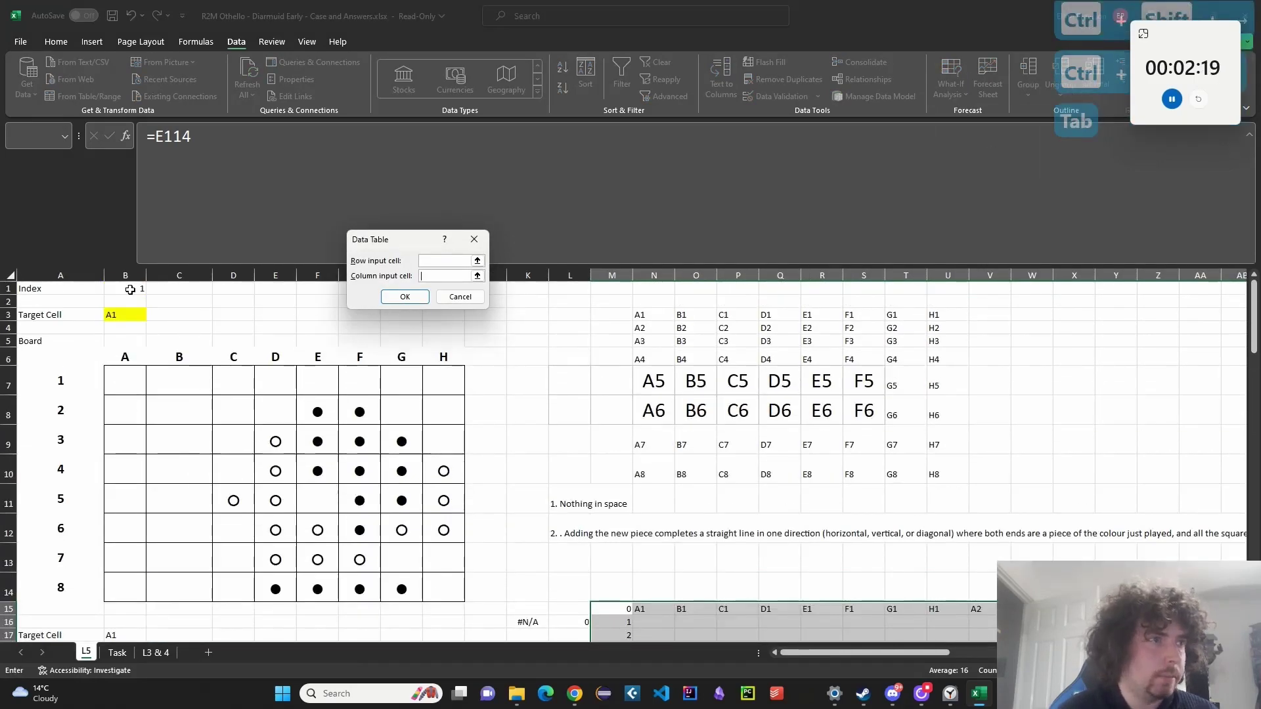
pyautogui.click(130, 290)
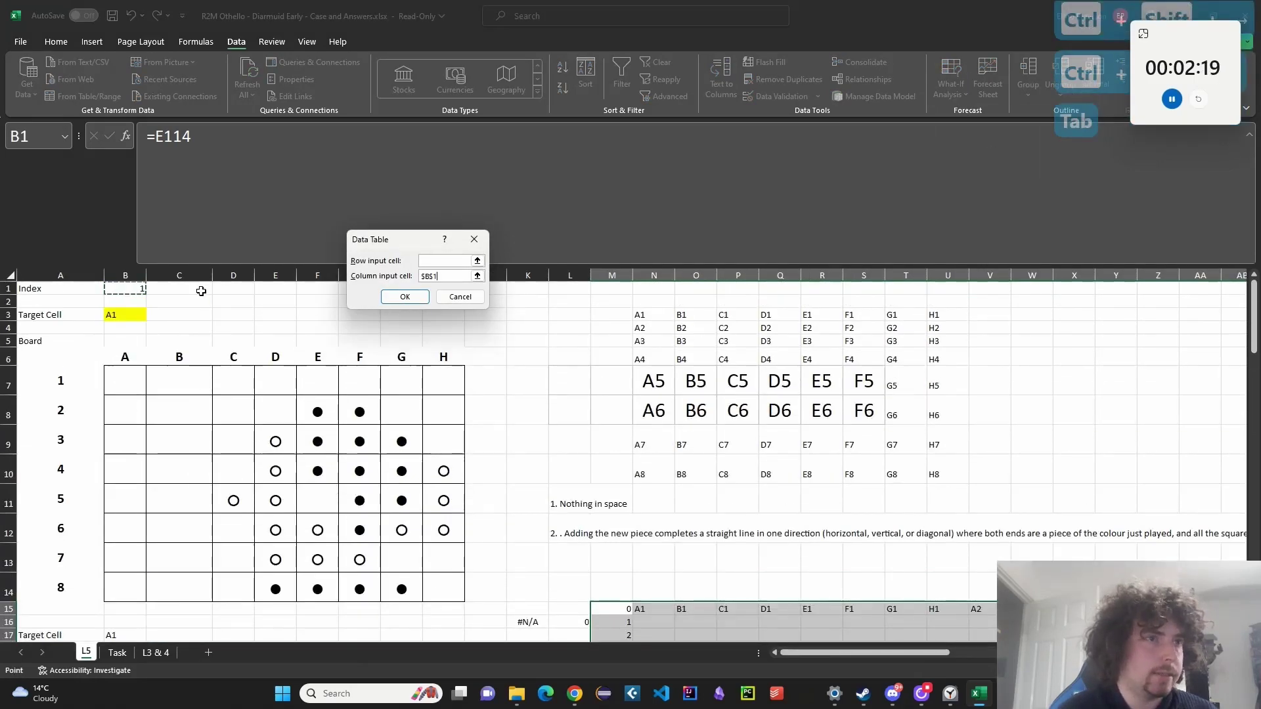
pyautogui.hotkey('shift', 'Tab')
pyautogui.click(135, 318)
pyautogui.click(405, 297)
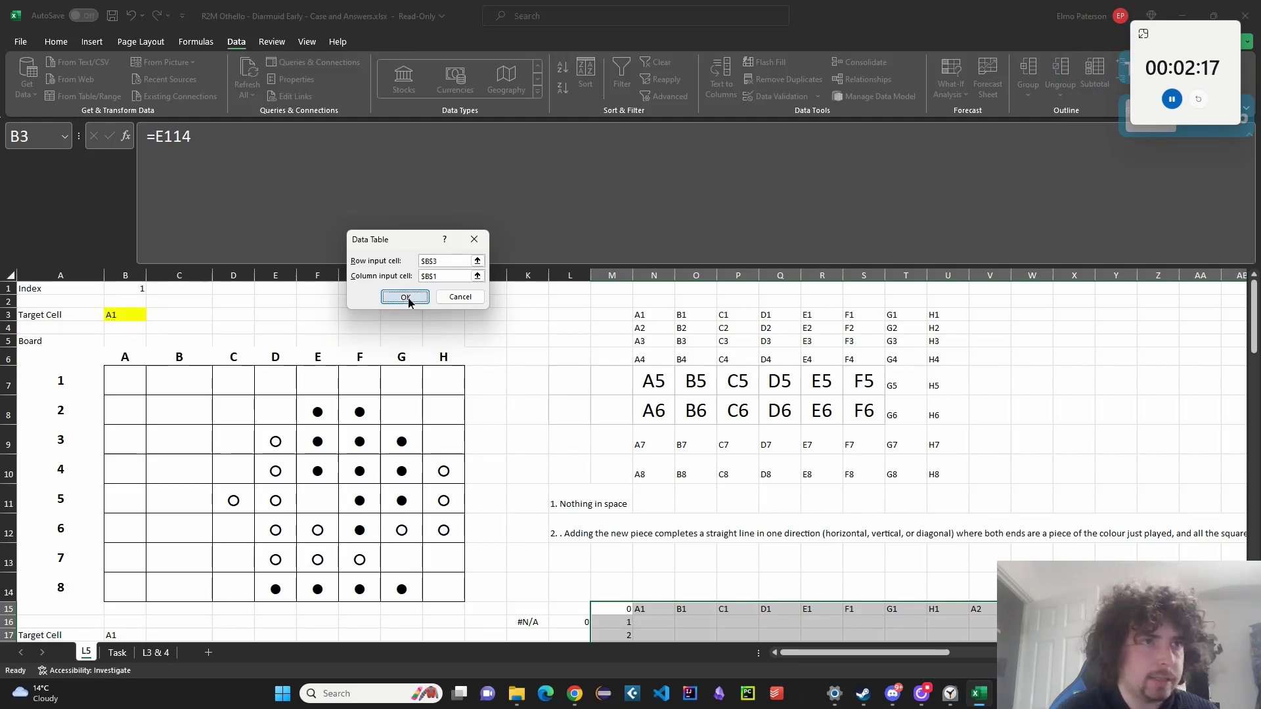
pyautogui.scroll(-2, 522, 560)
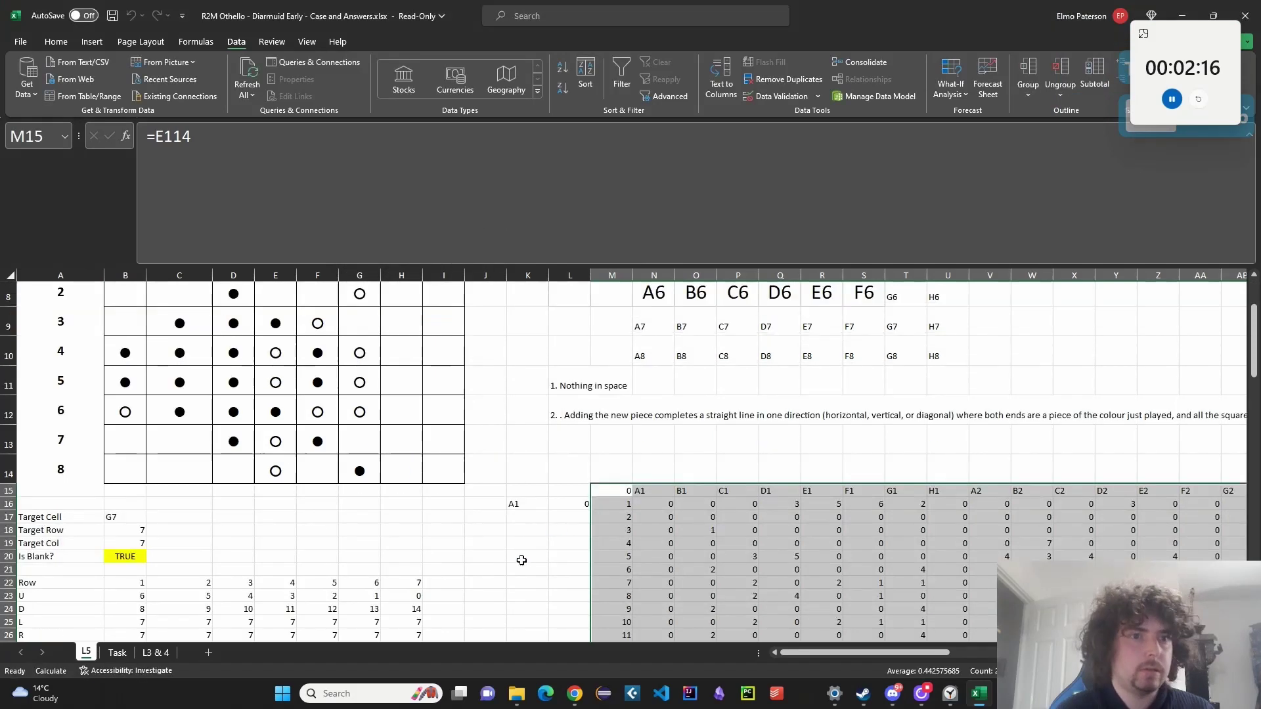
# Re-enter the MAX formula in L16 to recalculate it, and fill the K16:L16 formulas down to row 47.
pyautogui.click(627, 504)
pyautogui.click(582, 503)
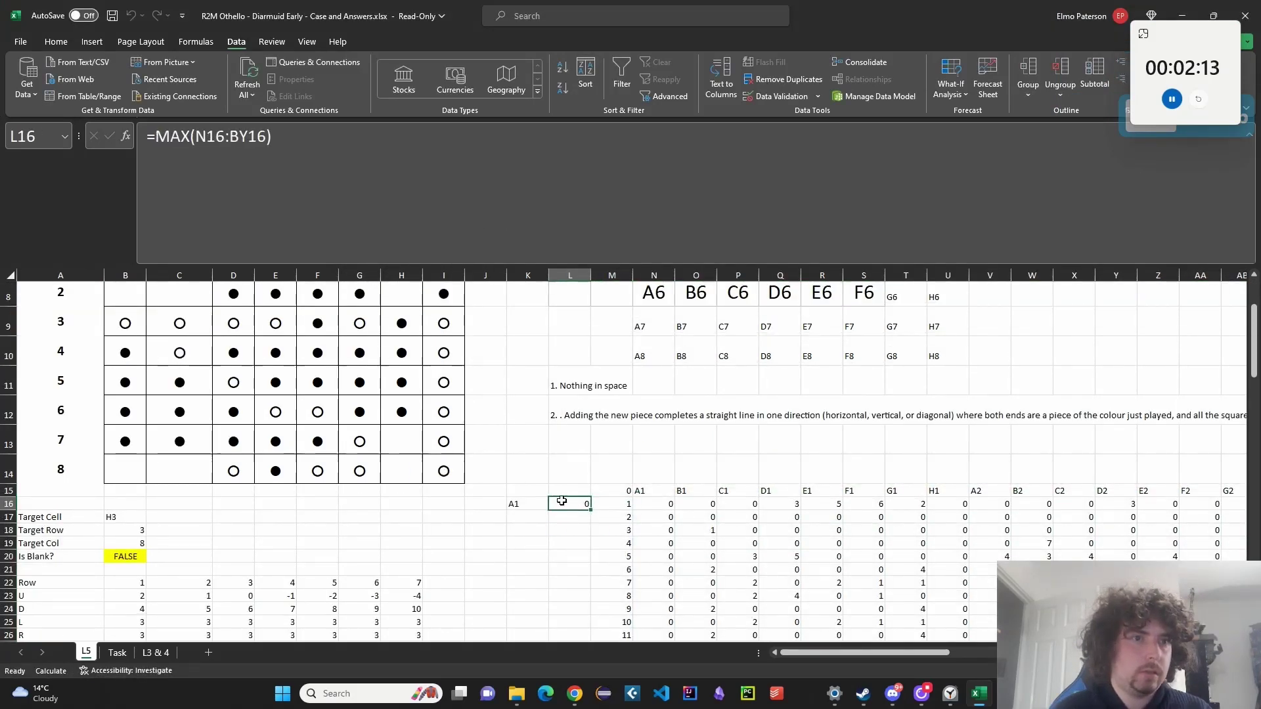
pyautogui.doubleClick(561, 501)
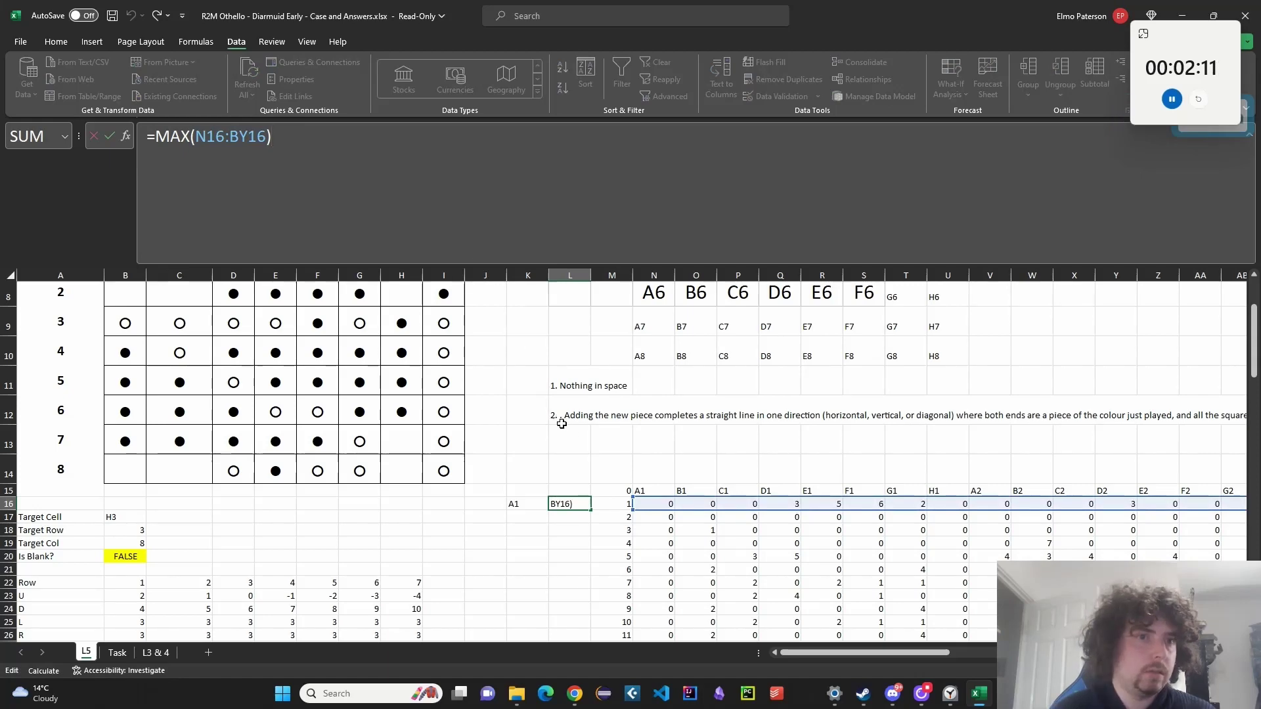
pyautogui.press('Return')
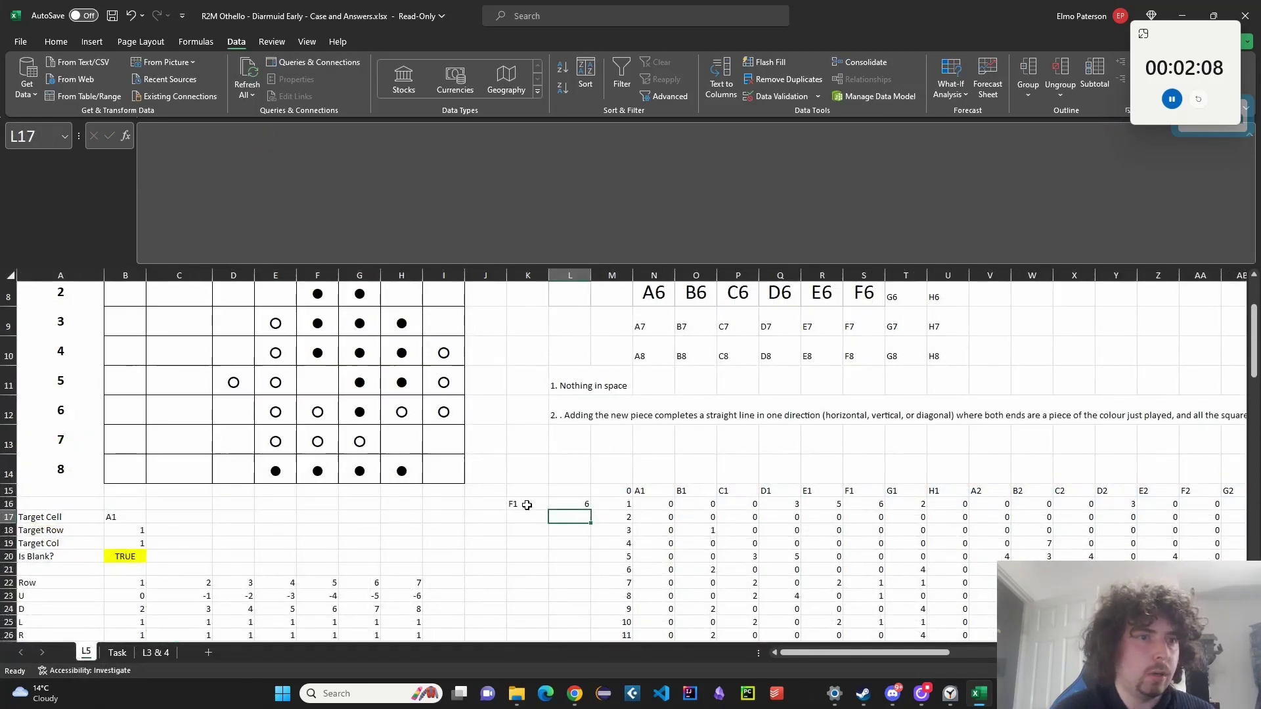
pyautogui.moveTo(532, 504); pyautogui.dragTo(562, 504)
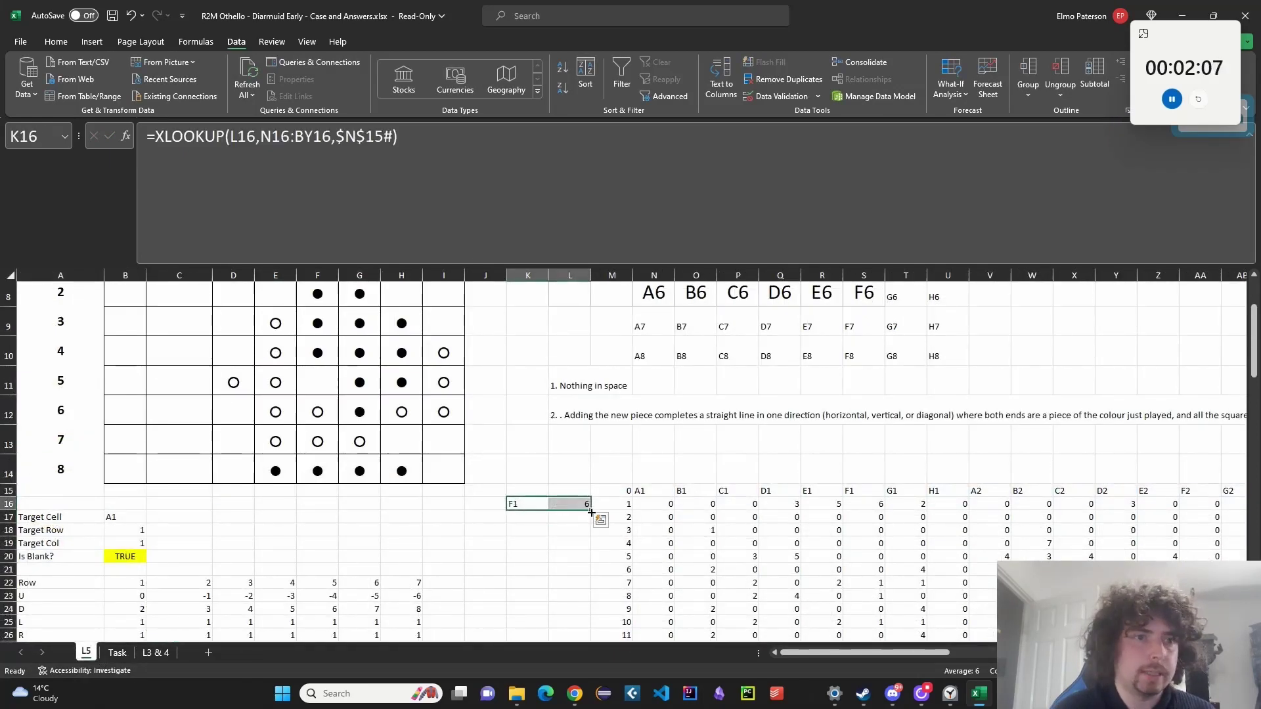
pyautogui.hotkey('ctrl', 'shift', 'Down')
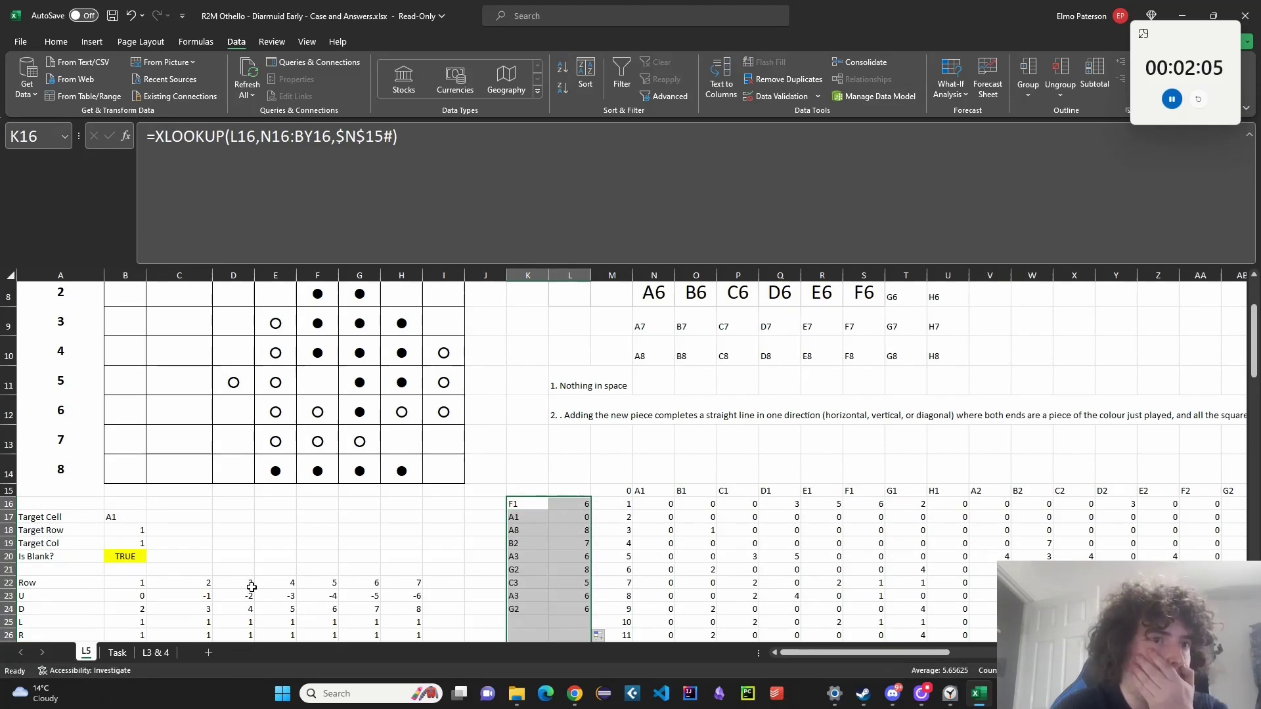
# Copy the best moves in K18:K47 and paste them as values into the Level 5 answers from E159 on the Task sheet.
pyautogui.click(526, 518)
pyautogui.scroll(-2, 522, 519)
pyautogui.click(522, 478)
pyautogui.scroll(-6, 519, 532)
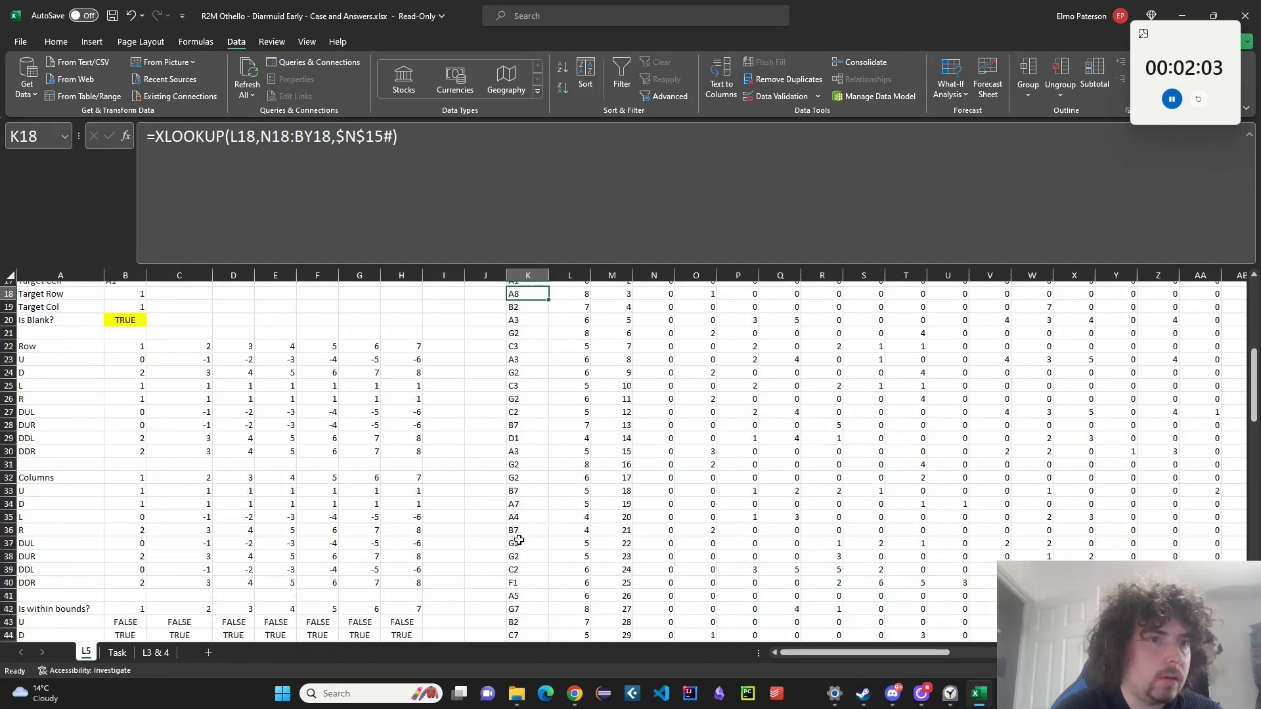
pyautogui.click(526, 477)
pyautogui.hotkey('ctrl', 'shift', 'Up')
pyautogui.hotkey('ctrl', 'c')
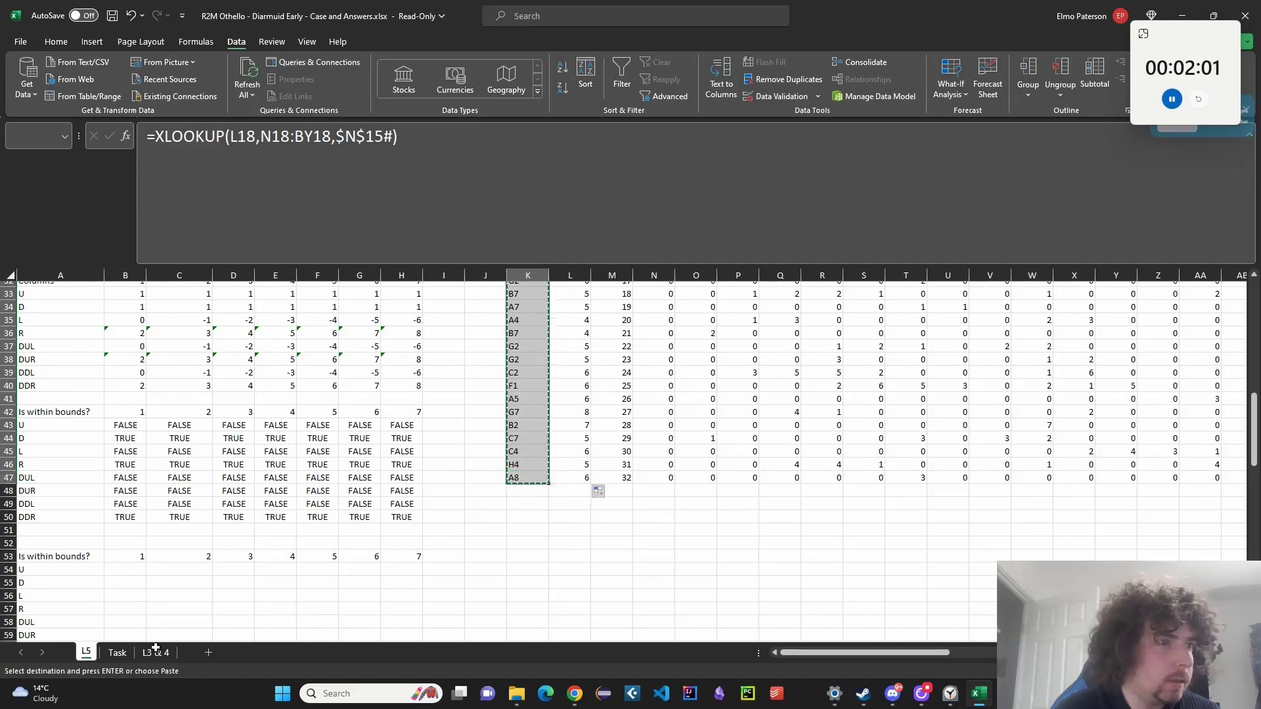
pyautogui.click(117, 652)
pyautogui.click(196, 558)
pyautogui.hotkey('ctrl', 'v')
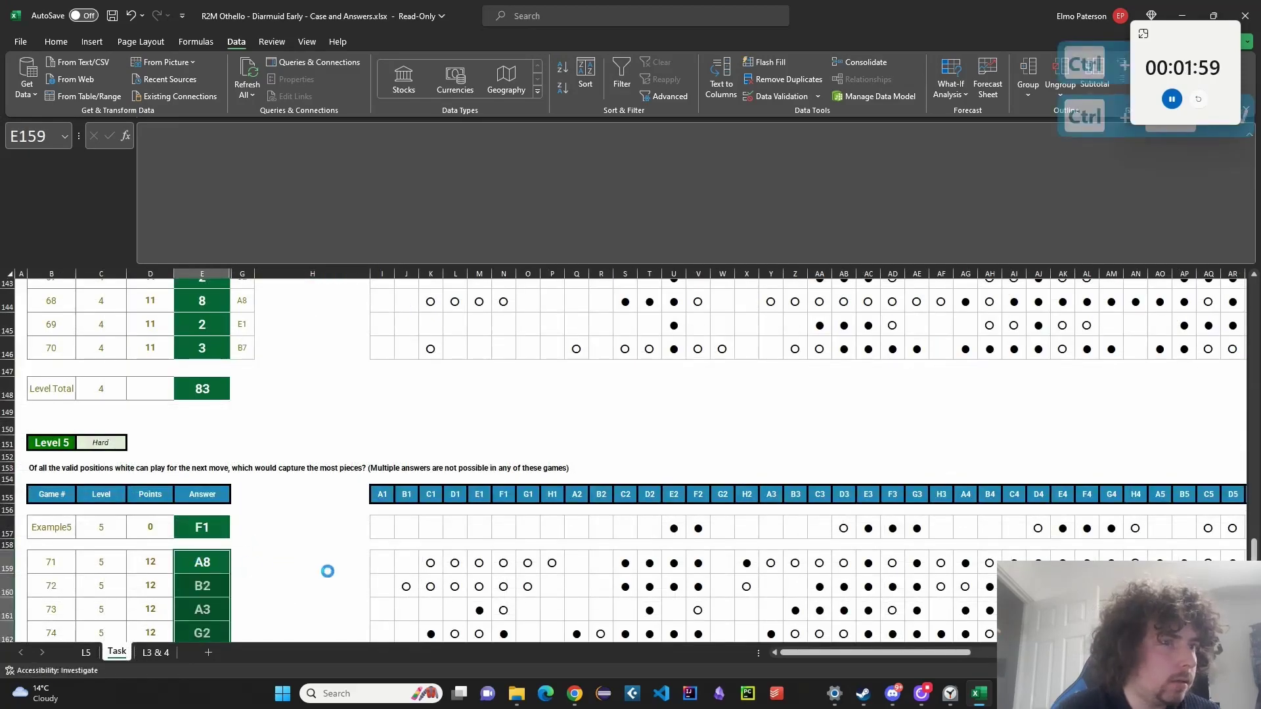
# Check the current score on the Task sheet and unhide column F beside the answers.
pyautogui.scroll(-1, 337, 574)
pyautogui.scroll(20, 340, 584)
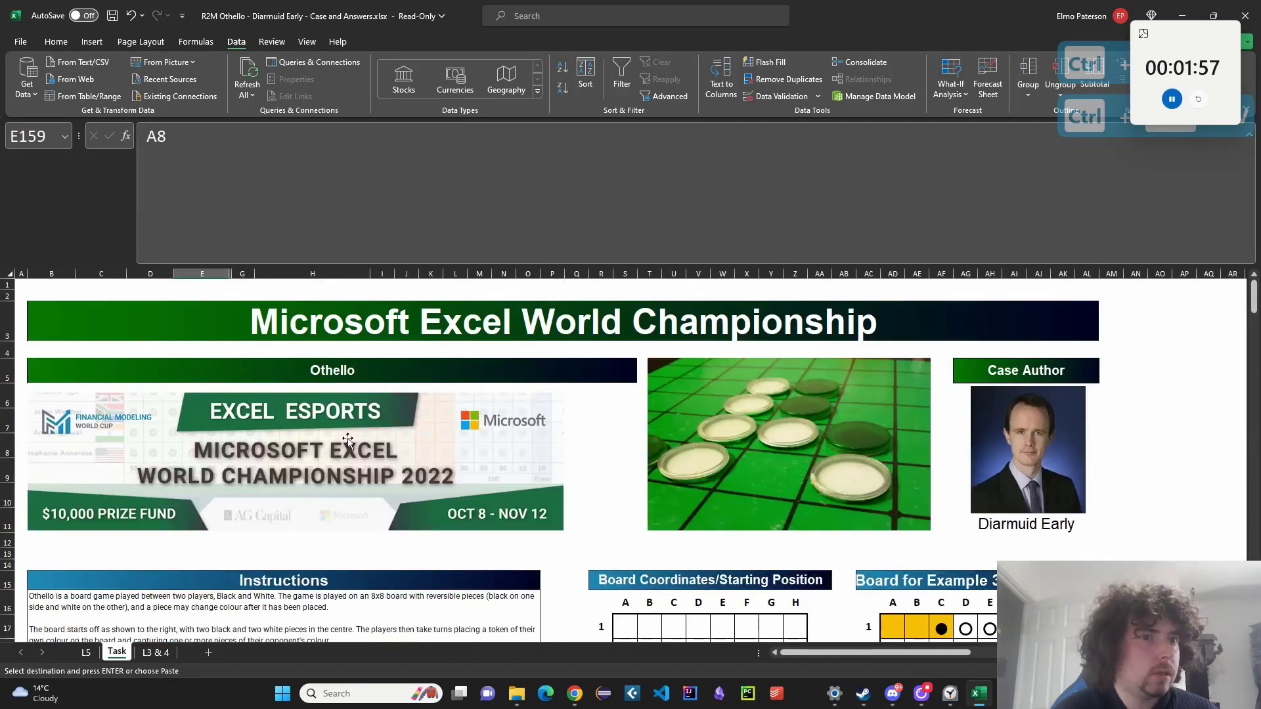
pyautogui.scroll(-9, 348, 441)
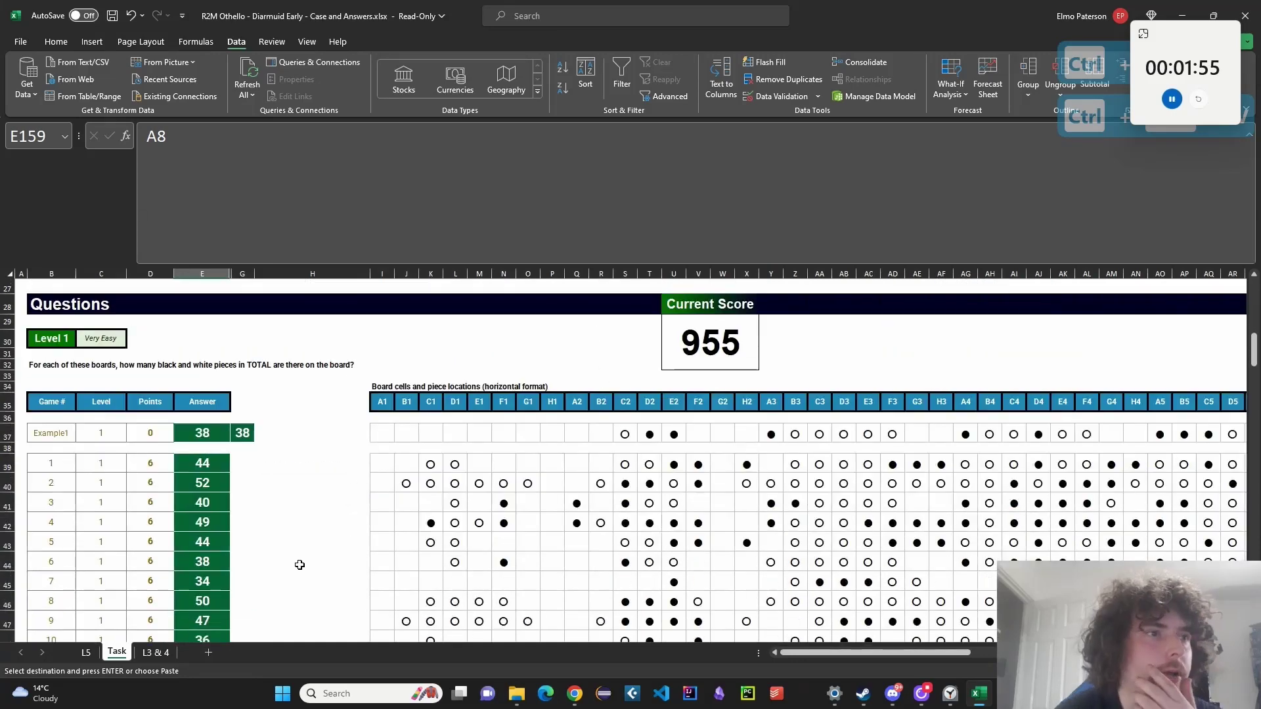
pyautogui.scroll(-4, 299, 419)
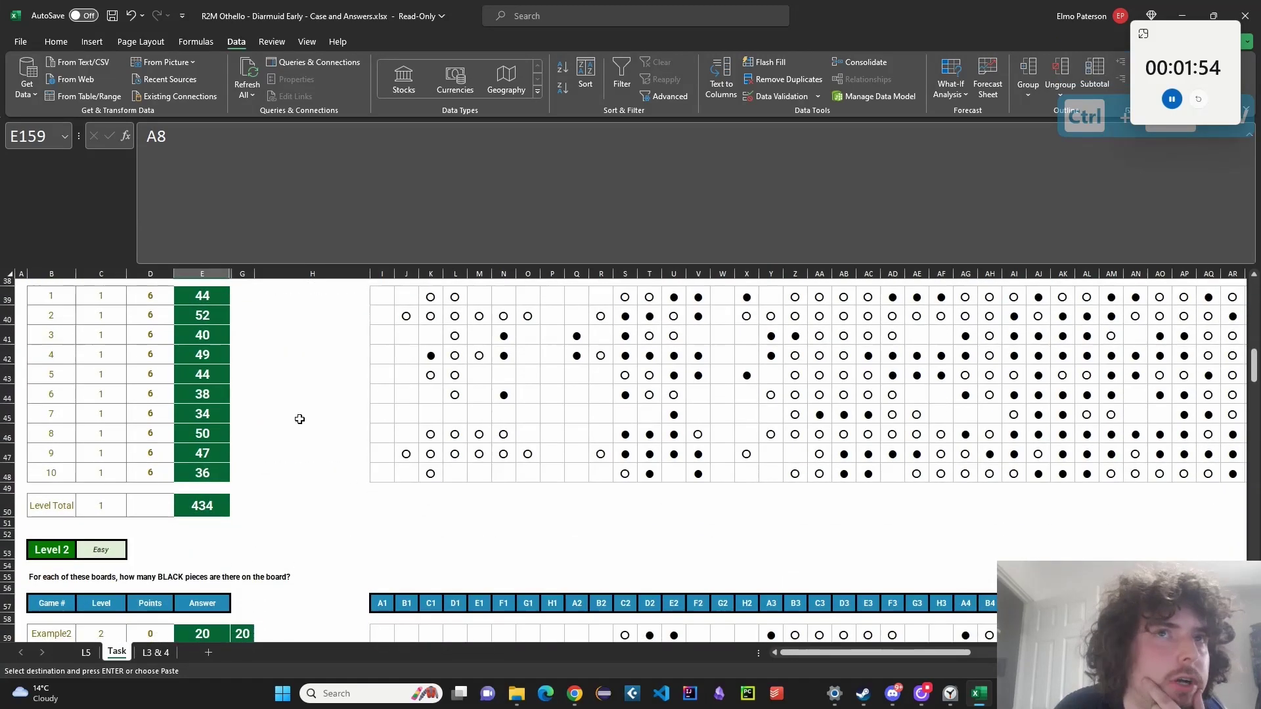
pyautogui.rightClick(229, 272)
pyautogui.click(311, 512)
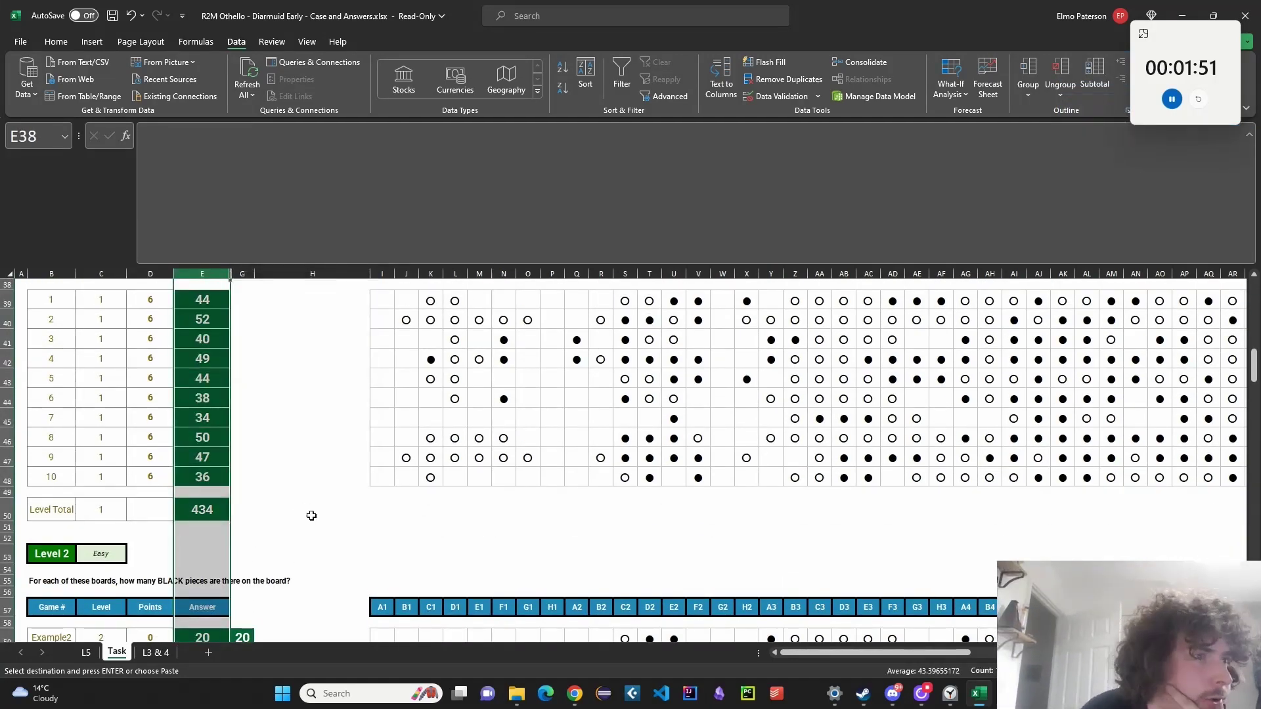
pyautogui.rightClick(233, 271)
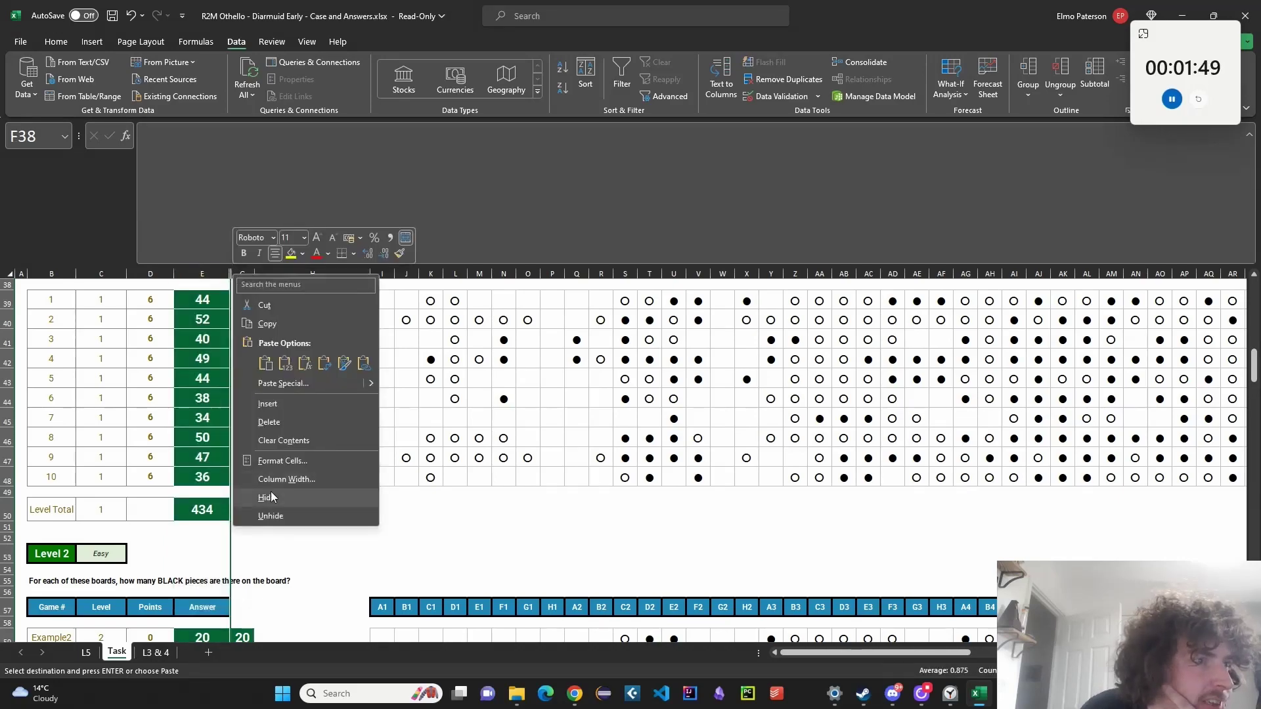
pyautogui.click(283, 515)
# Examine the answer check marks in column F through Levels 1 to 5 for wrong answers.
pyautogui.scroll(-20, 361, 511)
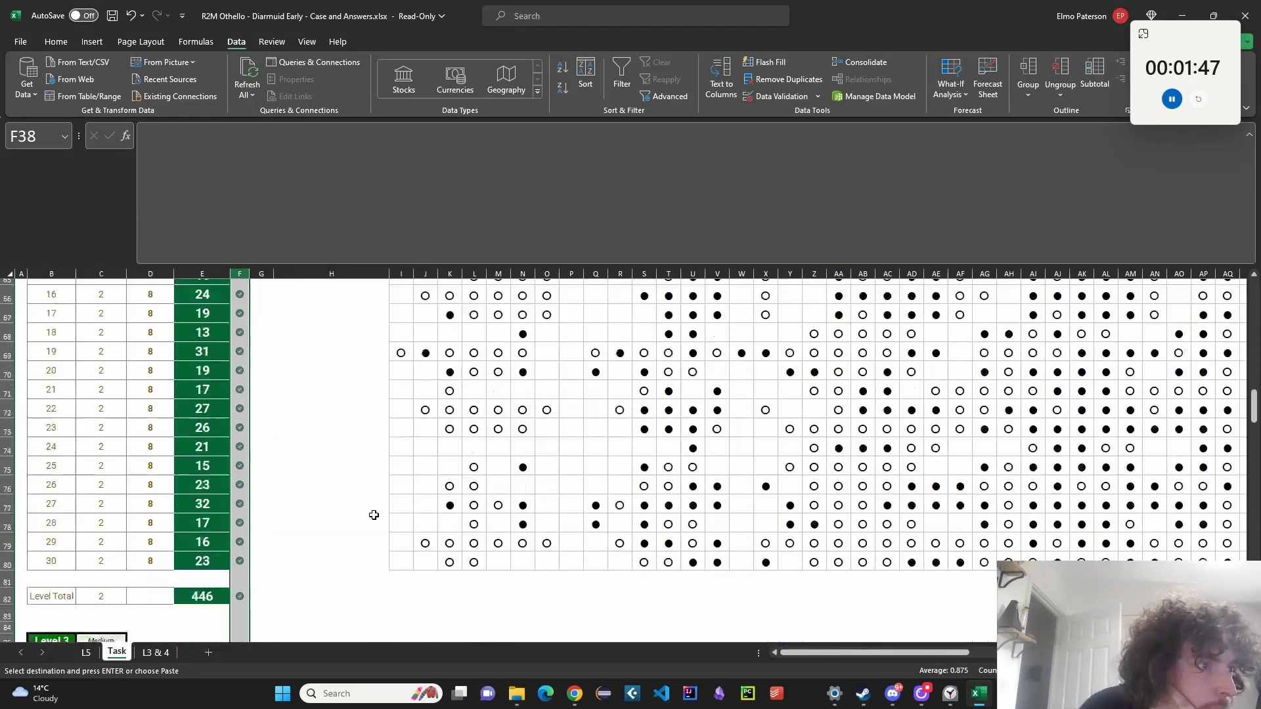
pyautogui.scroll(2, 393, 513)
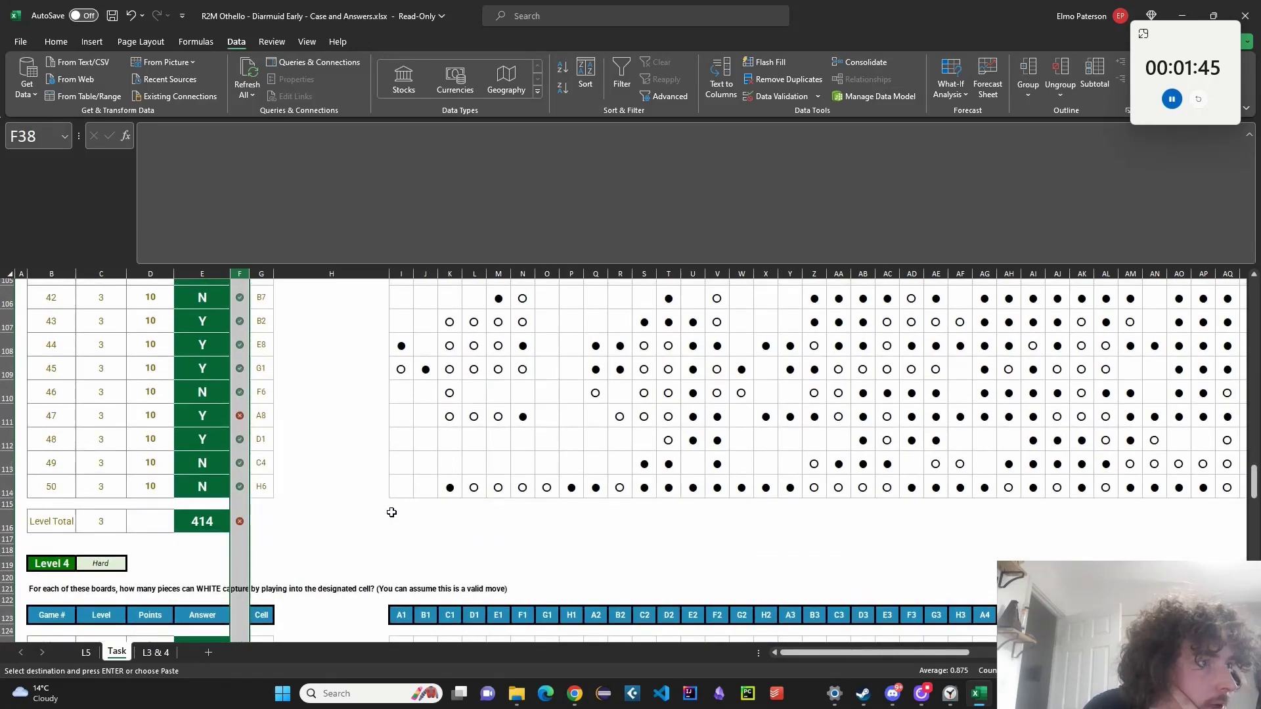
pyautogui.scroll(-7, 391, 512)
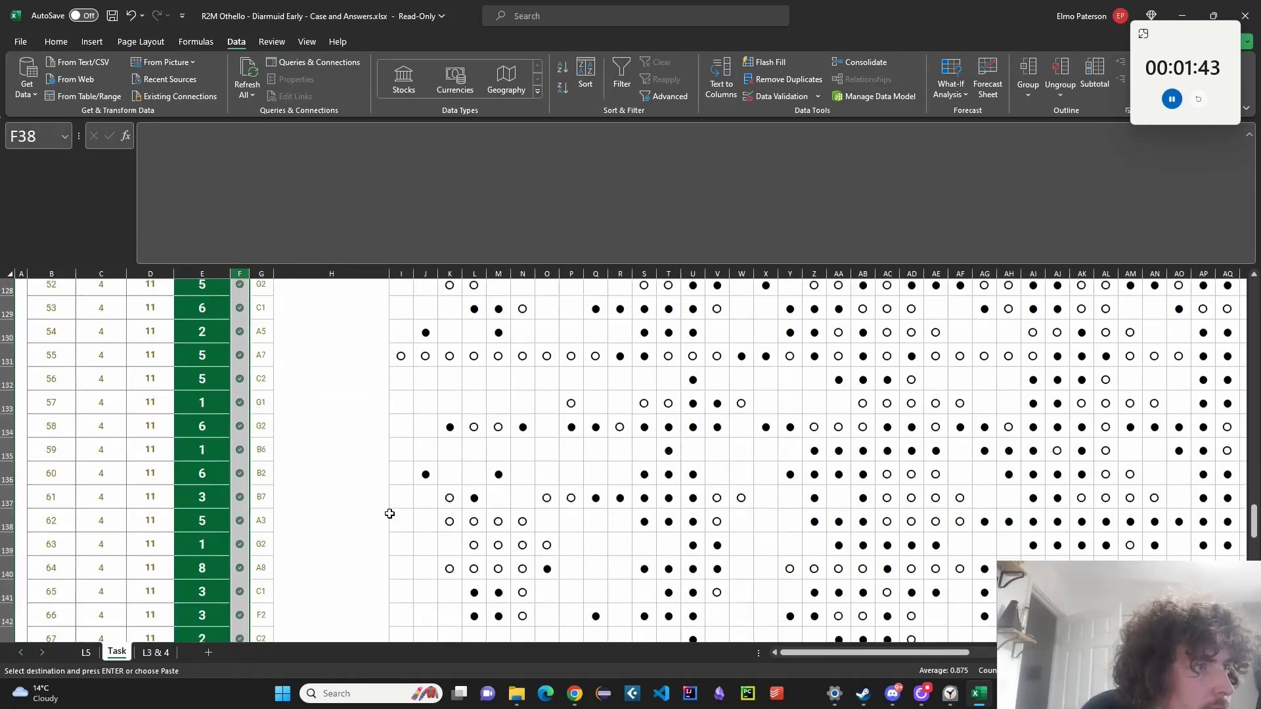
pyautogui.scroll(3, 388, 513)
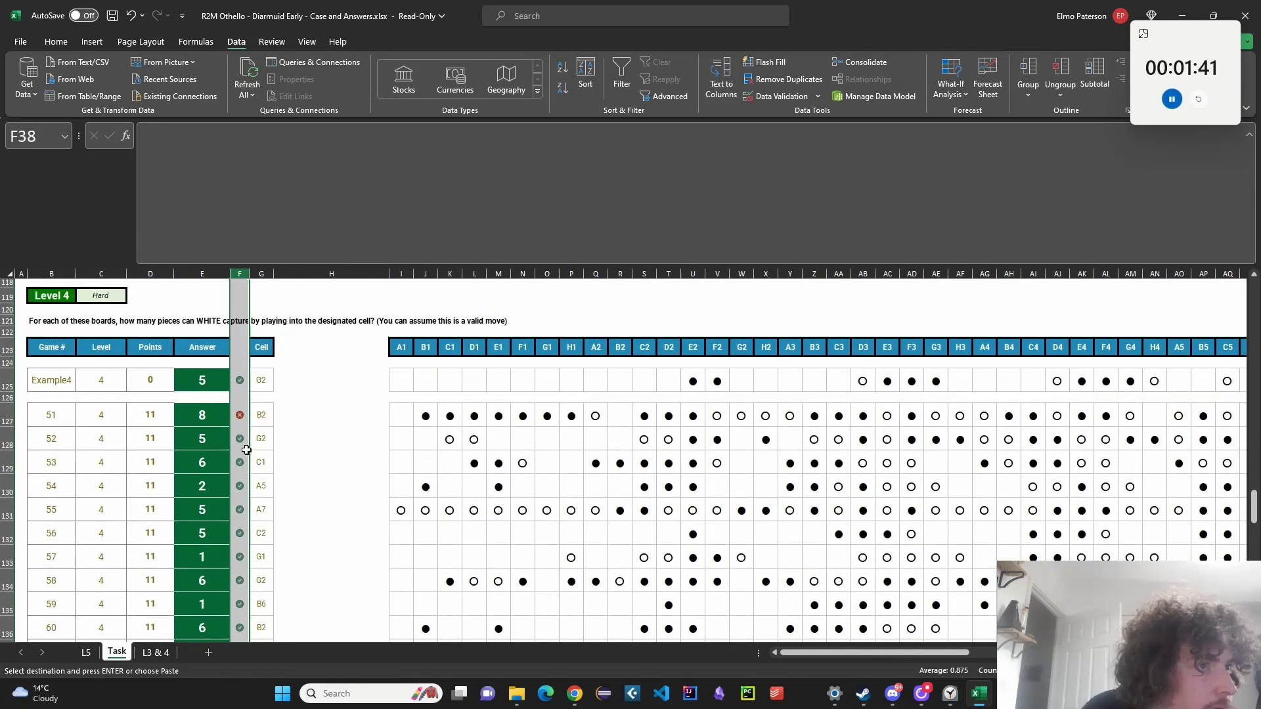
pyautogui.scroll(-12, 318, 473)
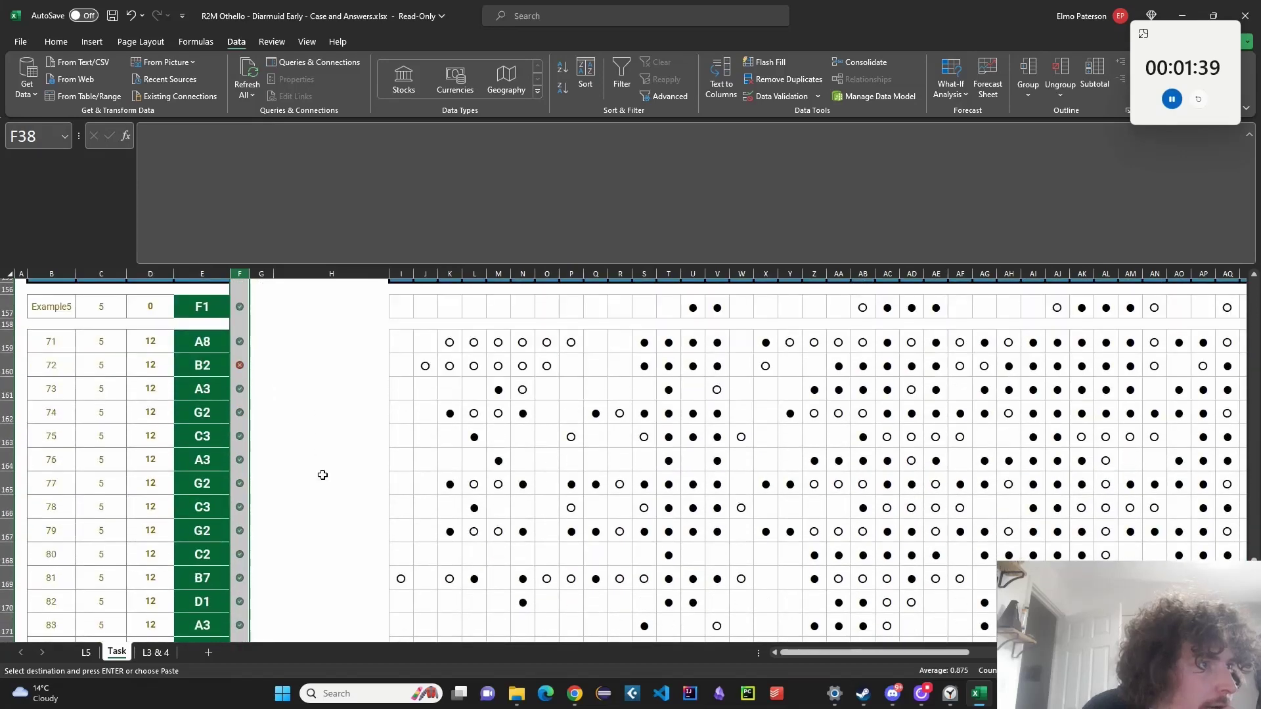
pyautogui.scroll(-8, 323, 475)
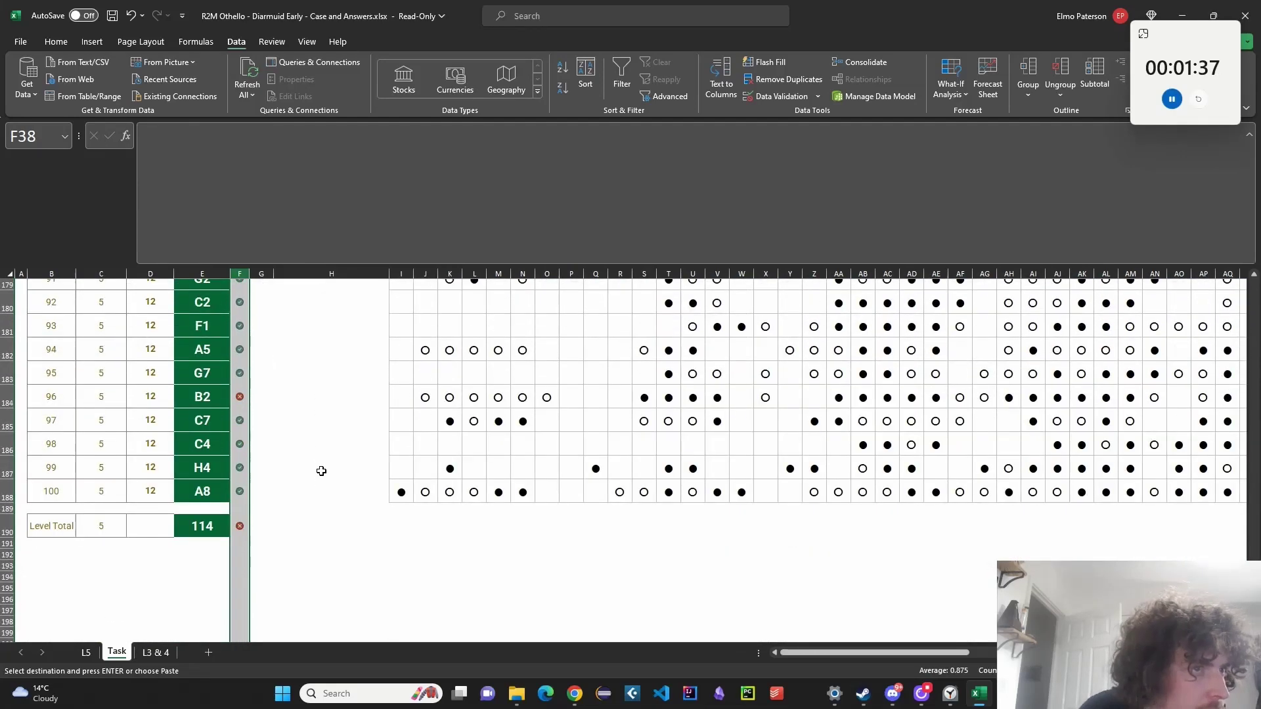
pyautogui.scroll(2, 323, 471)
pyautogui.scroll(20, 336, 485)
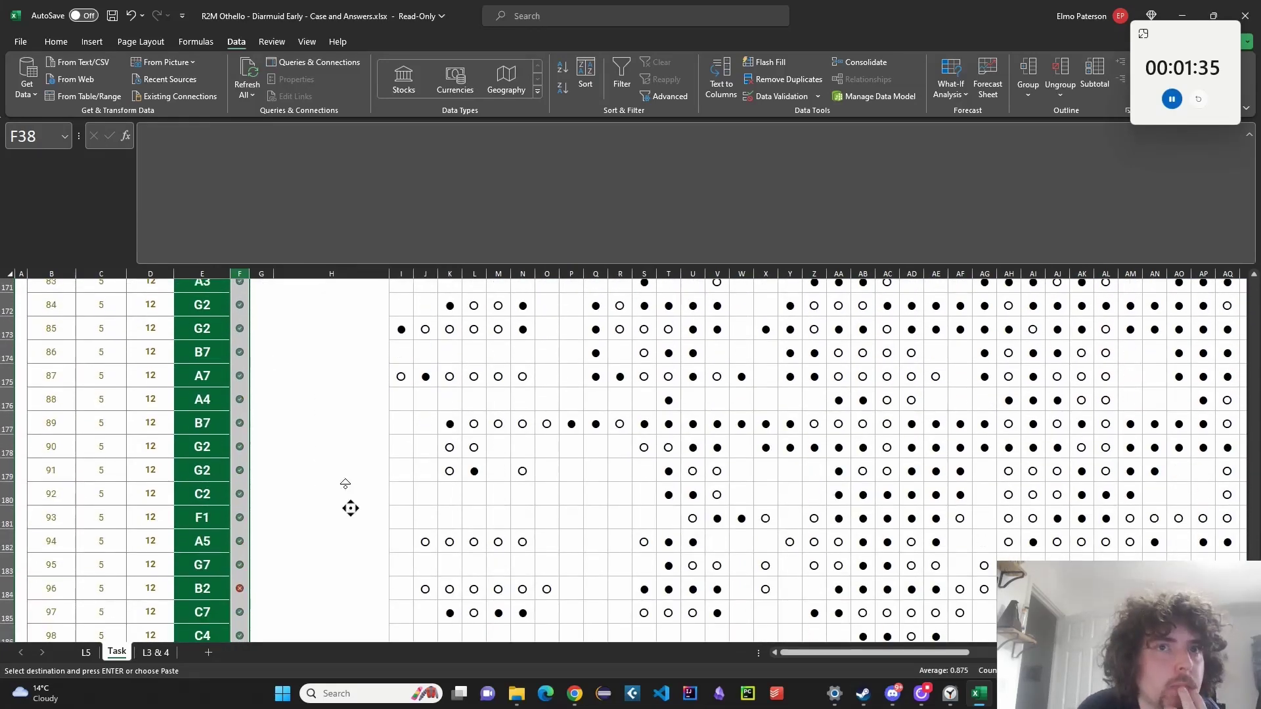
pyautogui.scroll(-12, 342, 427)
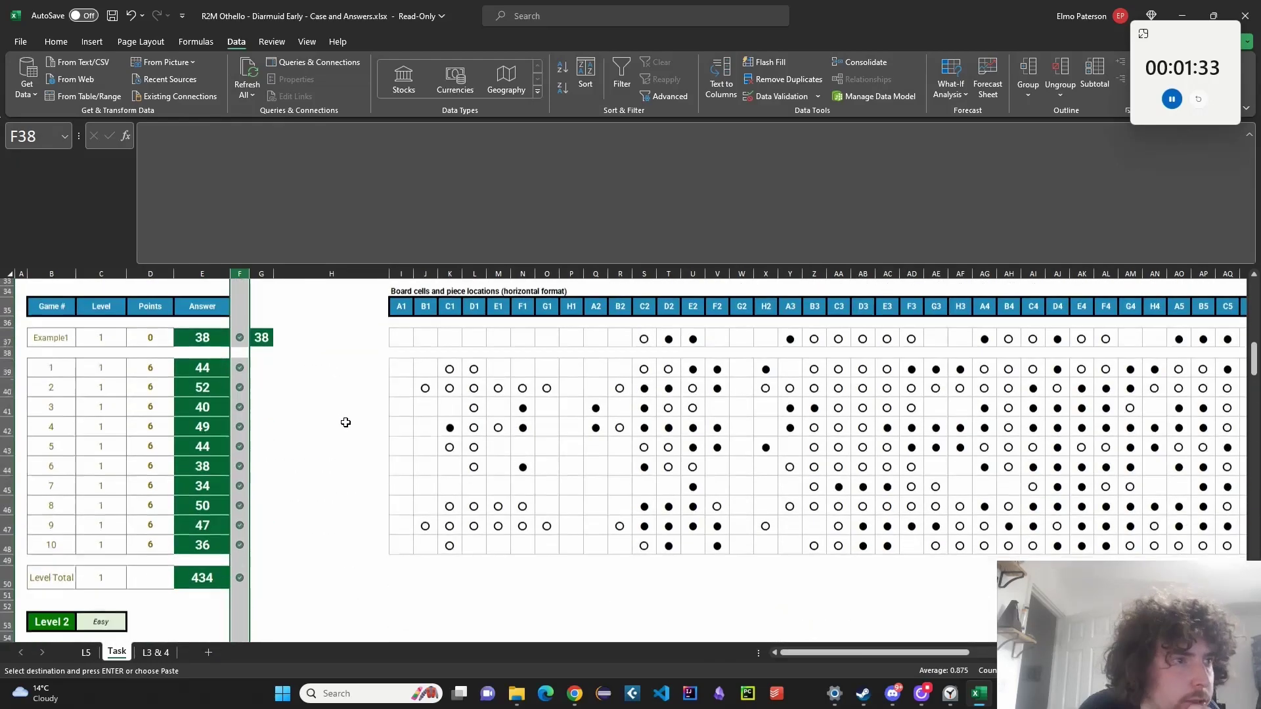
pyautogui.scroll(-4, 356, 443)
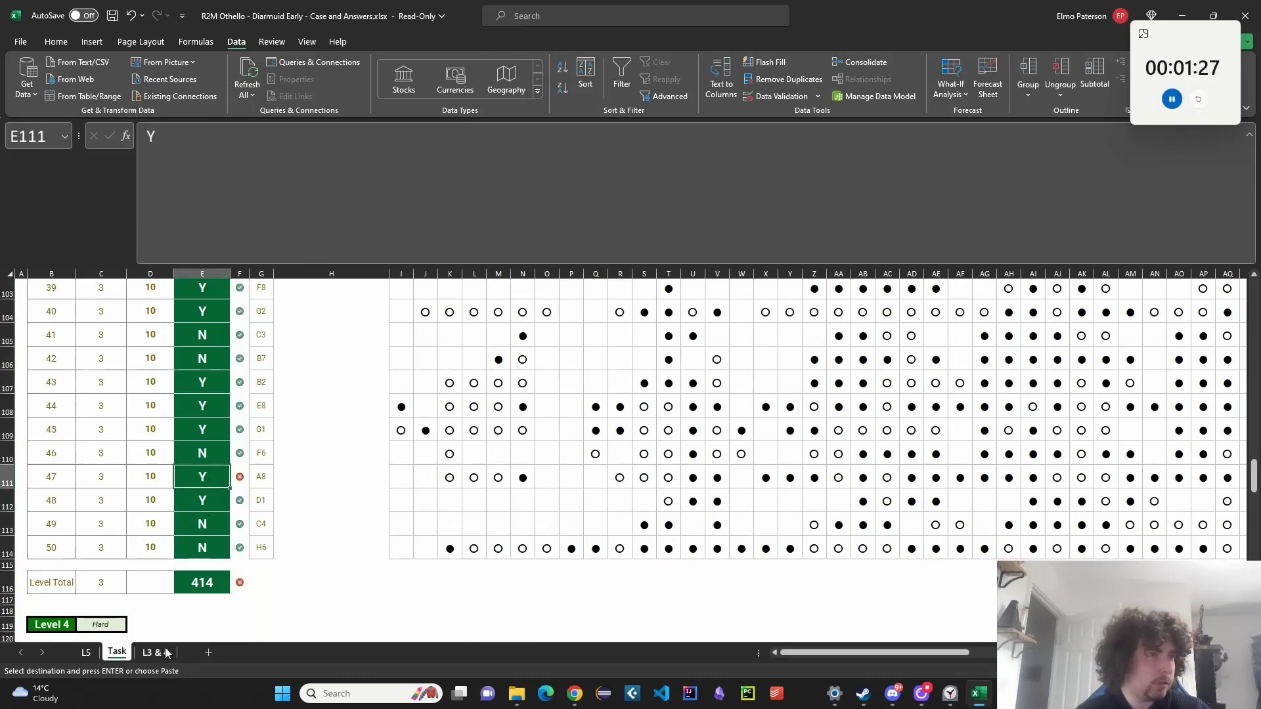
# Review the Level 3 games and set the Index in B1 of the L3 & 4 sheet to 3.
pyautogui.scroll(6, 226, 552)
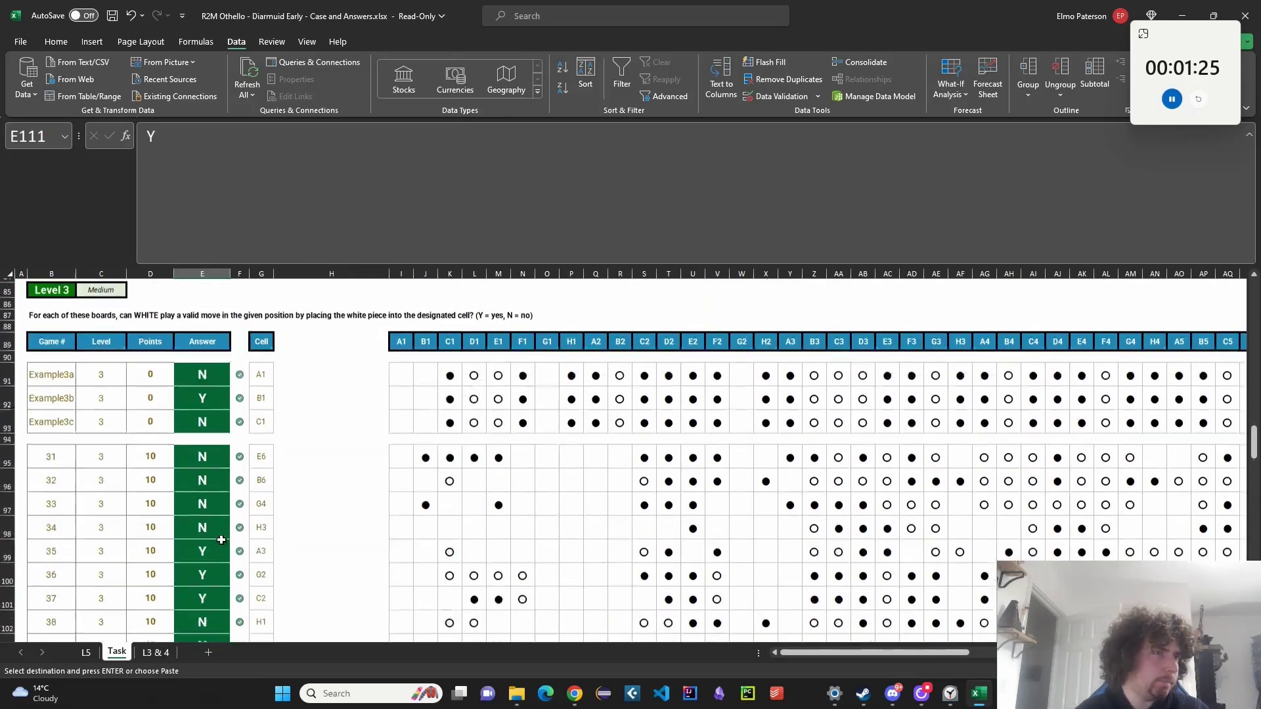
pyautogui.scroll(1, 222, 540)
pyautogui.scroll(-7, 237, 552)
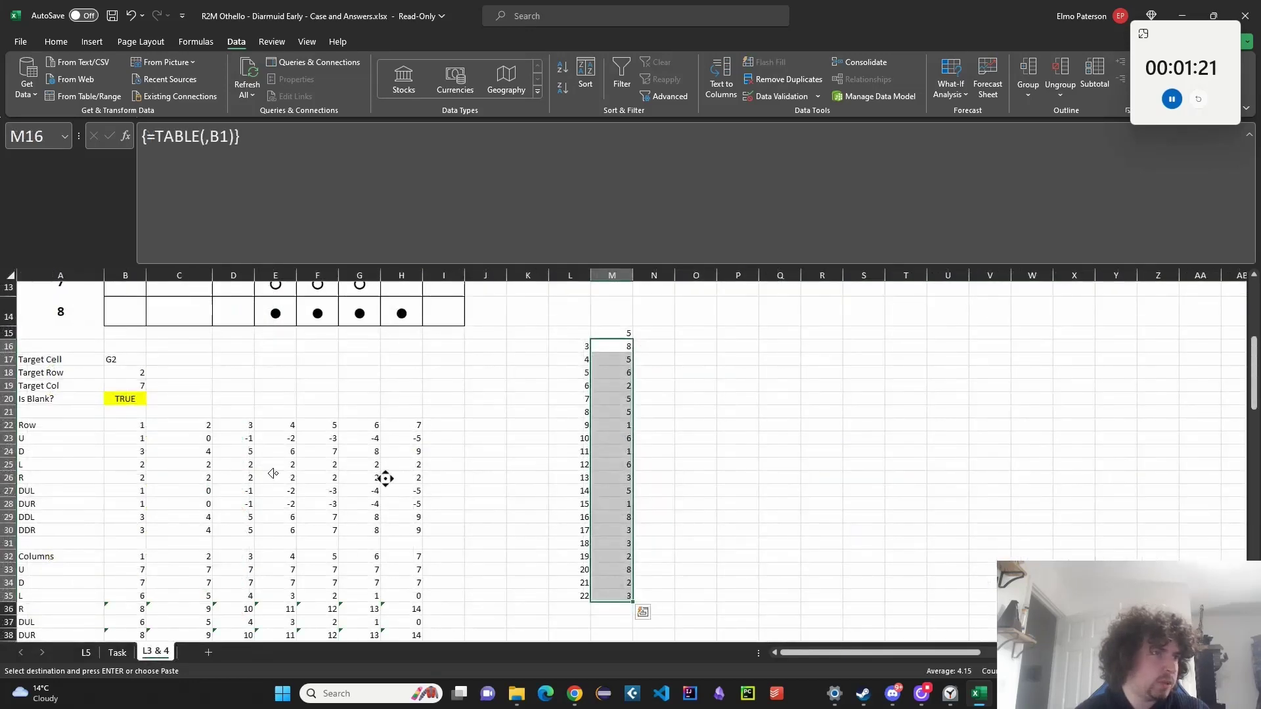
pyautogui.scroll(4, 145, 394)
pyautogui.click(136, 290)
pyautogui.click(236, 437)
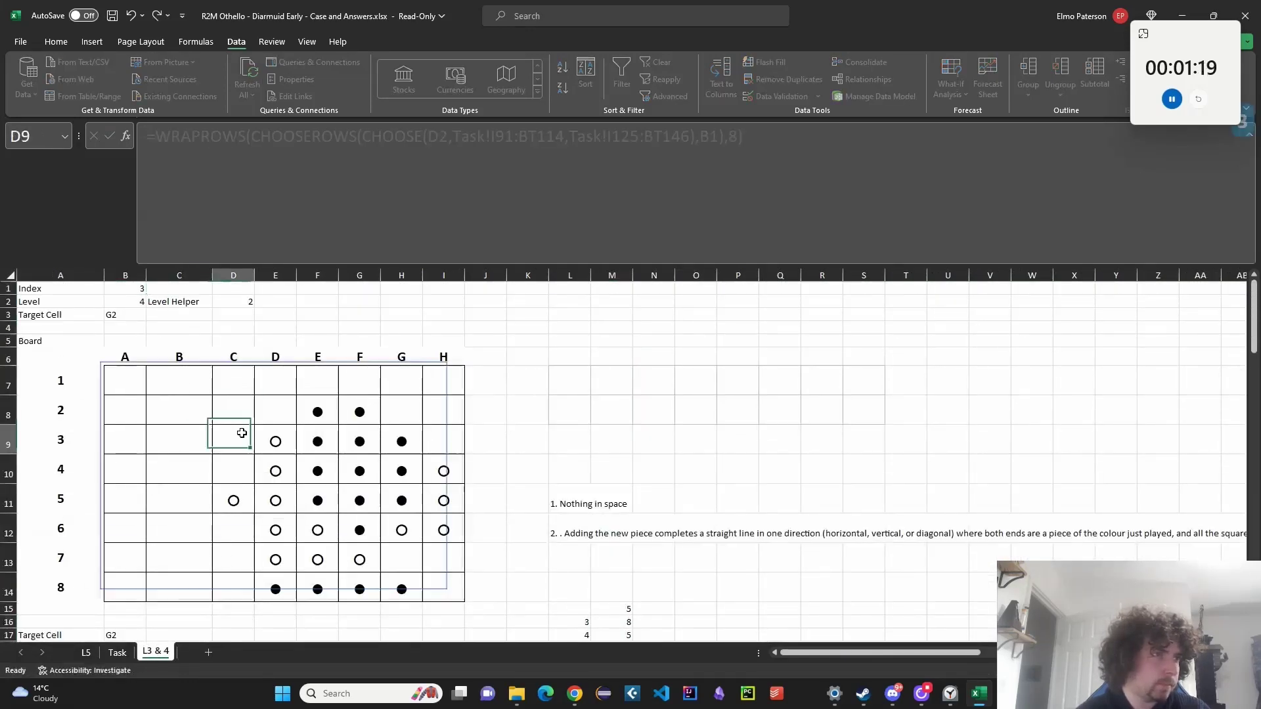
# Count down the Level 3 target cells on the Task sheet to game 47 to work out its index.
pyautogui.click(118, 653)
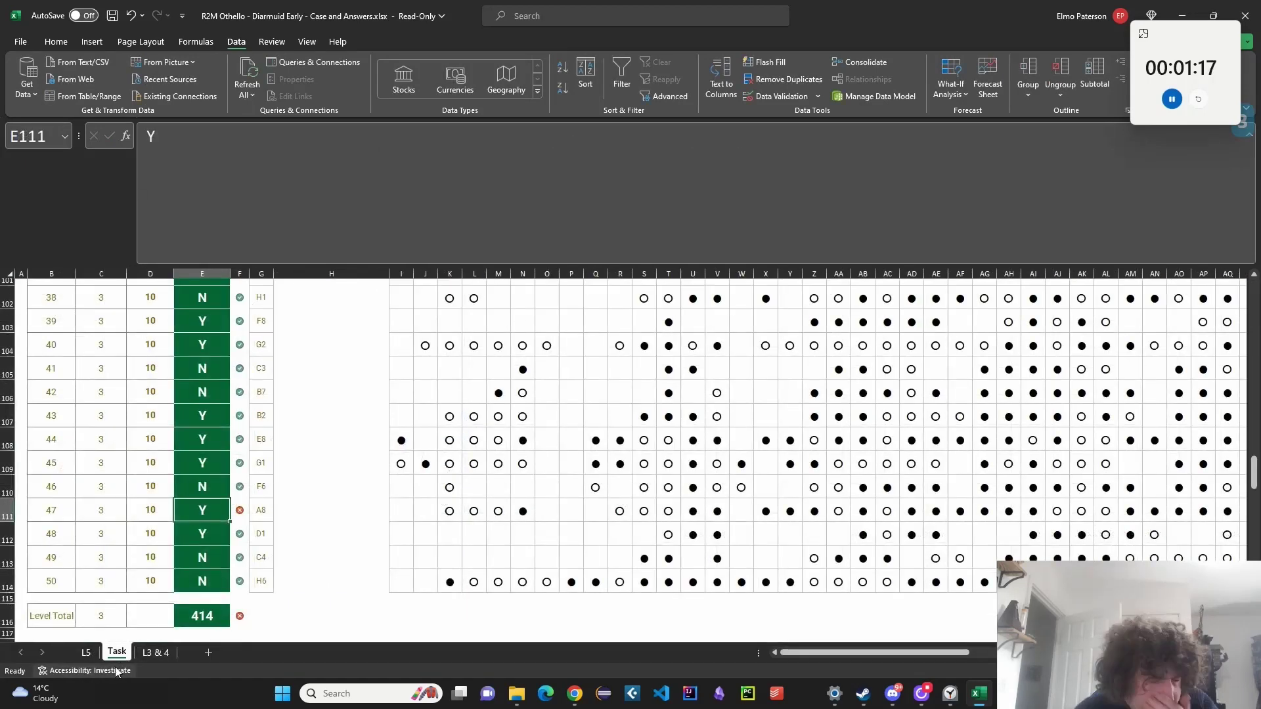
pyautogui.scroll(4, 186, 598)
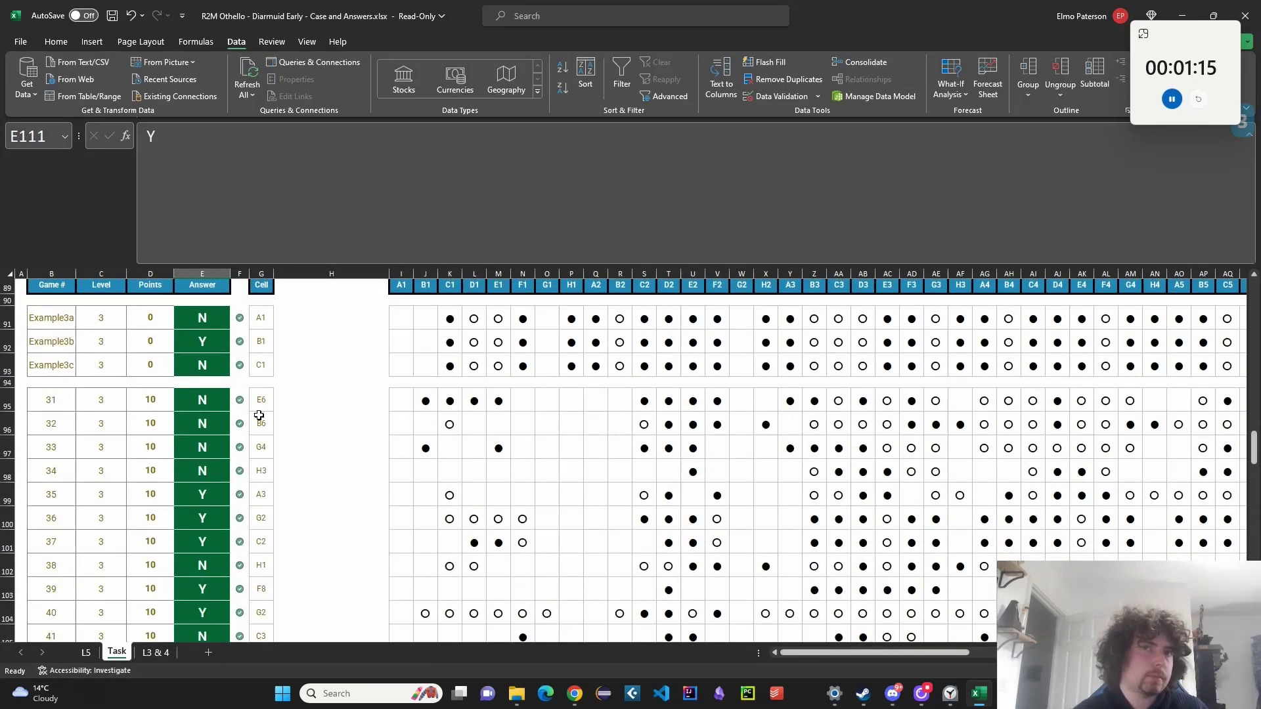
pyautogui.click(259, 398)
pyautogui.press('Down')
pyautogui.press('Down')
pyautogui.press('Down')
pyautogui.press('Down')
pyautogui.press('Down')
pyautogui.press('Down')
pyautogui.press('Down')
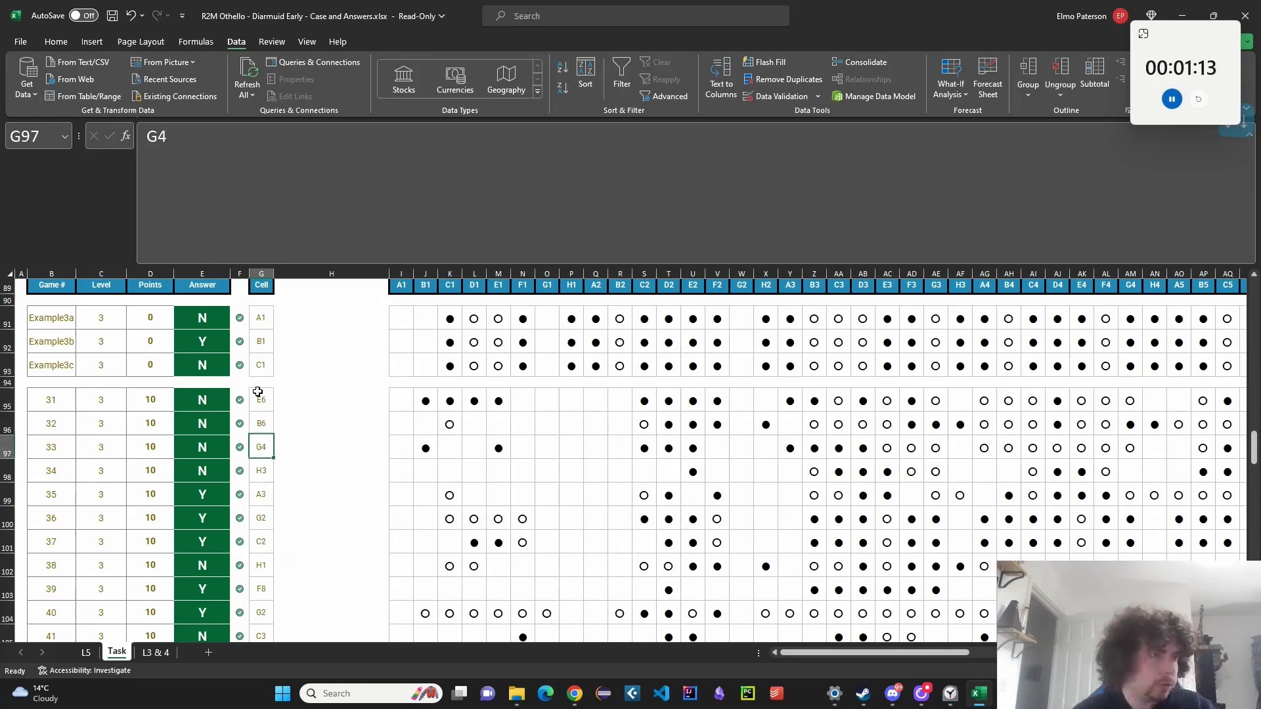
pyautogui.press('Down')
pyautogui.press('Down')
pyautogui.press('Down')
pyautogui.press('Down')
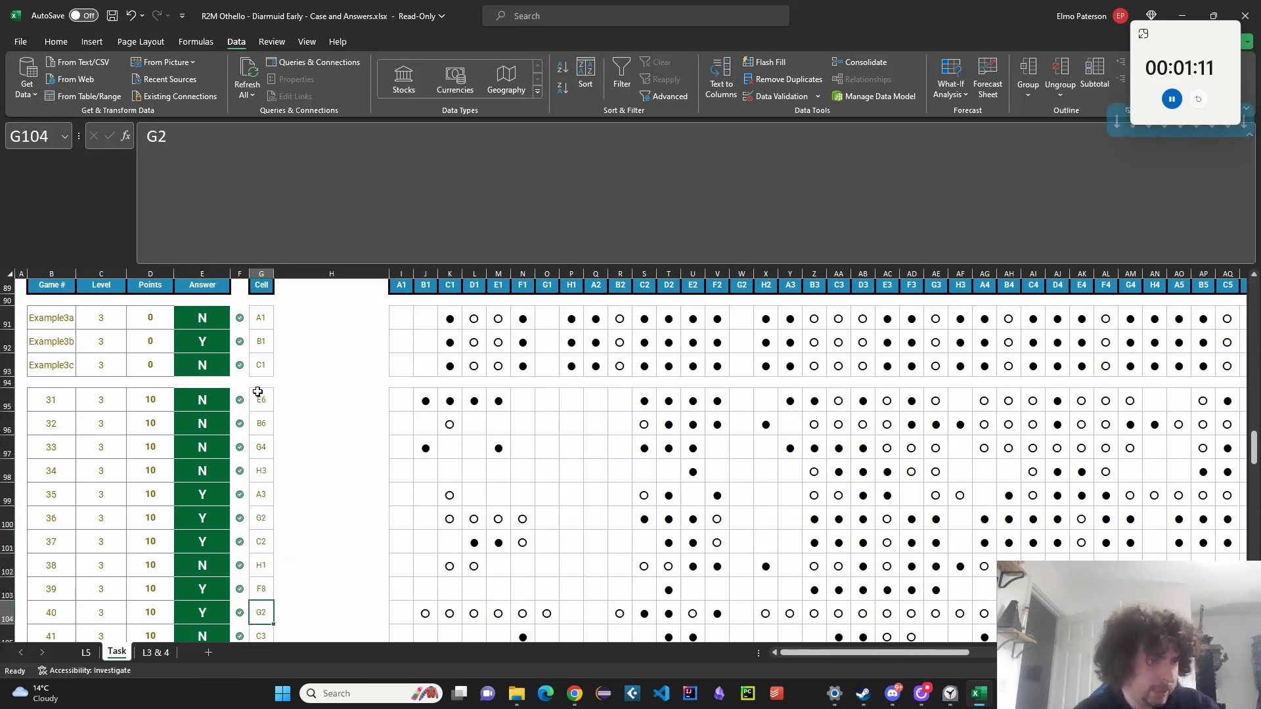
pyautogui.press('Up')
pyautogui.press('Up')
pyautogui.press('Up')
pyautogui.press('Up')
pyautogui.press('Up')
pyautogui.press('Up')
pyautogui.press('Up')
pyautogui.press('Up')
pyautogui.press('Up')
pyautogui.press('Up')
pyautogui.press('Up')
pyautogui.press('Up')
pyautogui.press('Up')
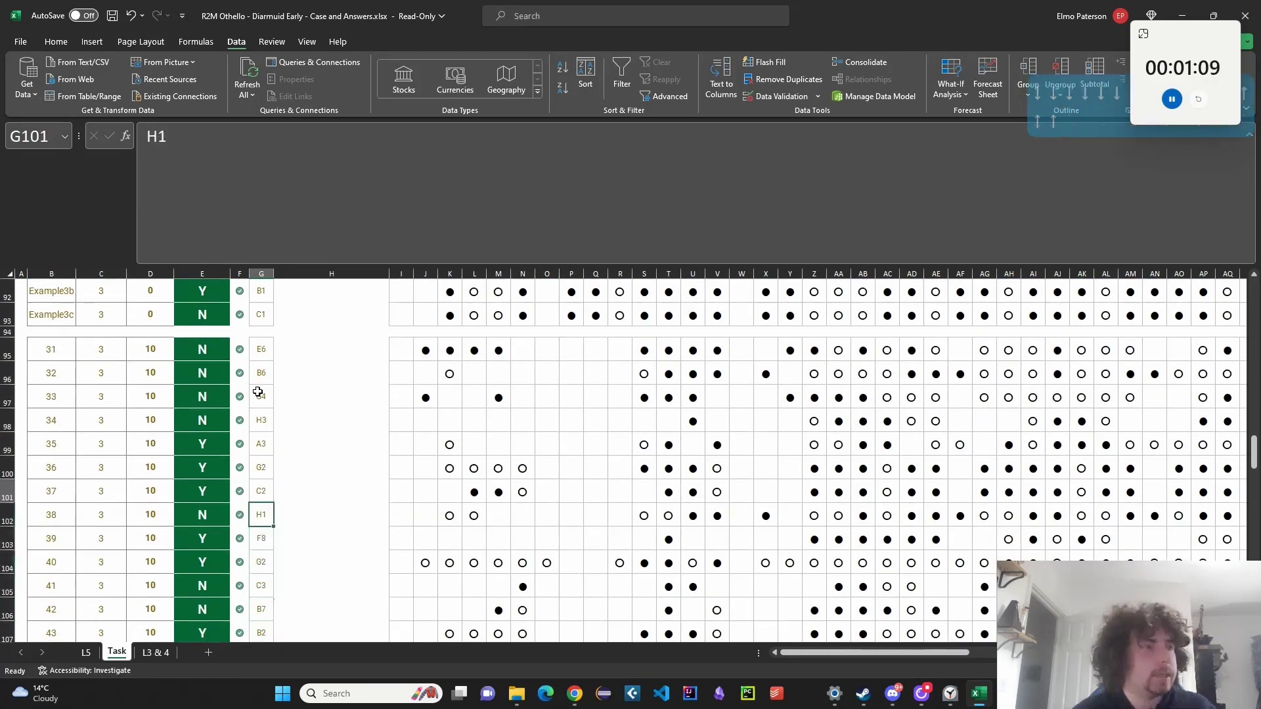
pyautogui.press('Down')
pyautogui.press('Down')
pyautogui.press('Down')
pyautogui.press('Down')
pyautogui.press('Down')
pyautogui.press('Down')
pyautogui.press('Down')
pyautogui.press('Down')
pyautogui.press('Down')
pyautogui.press('Down')
pyautogui.press('Down')
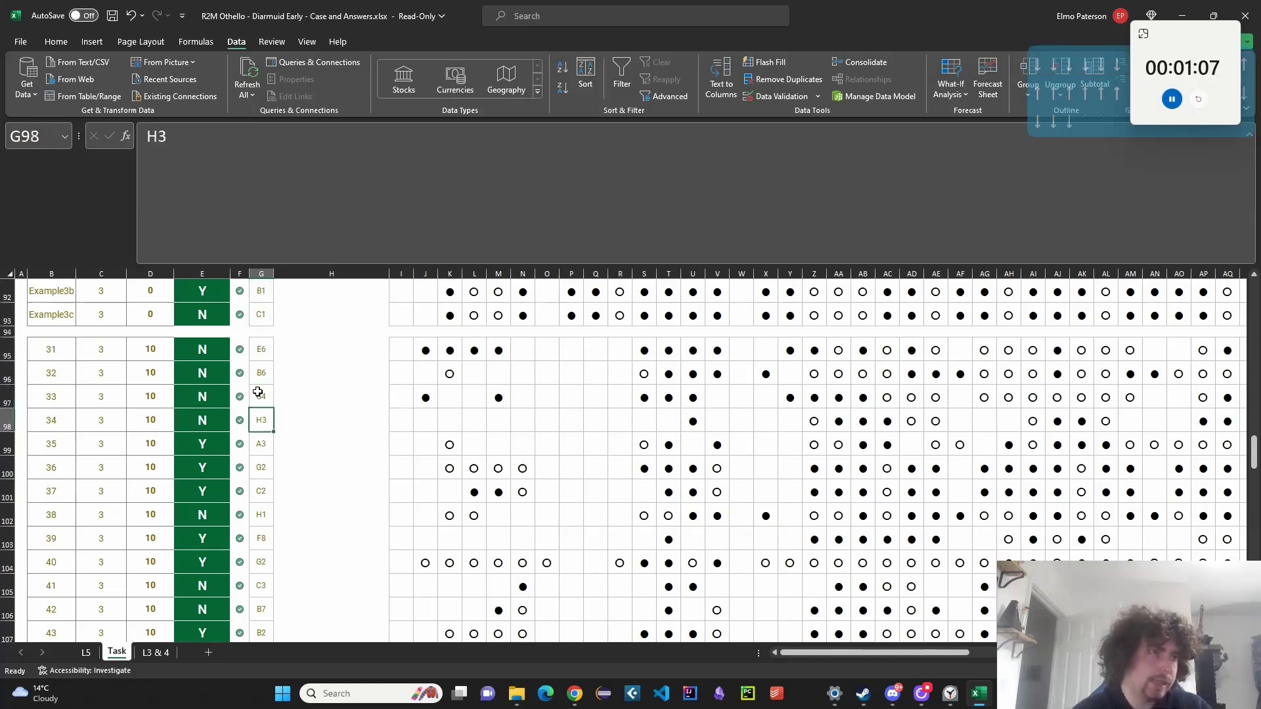
pyautogui.press('Down')
pyautogui.press('Down')
pyautogui.press('Down')
pyautogui.press('Down')
pyautogui.press('Down')
pyautogui.press('Down')
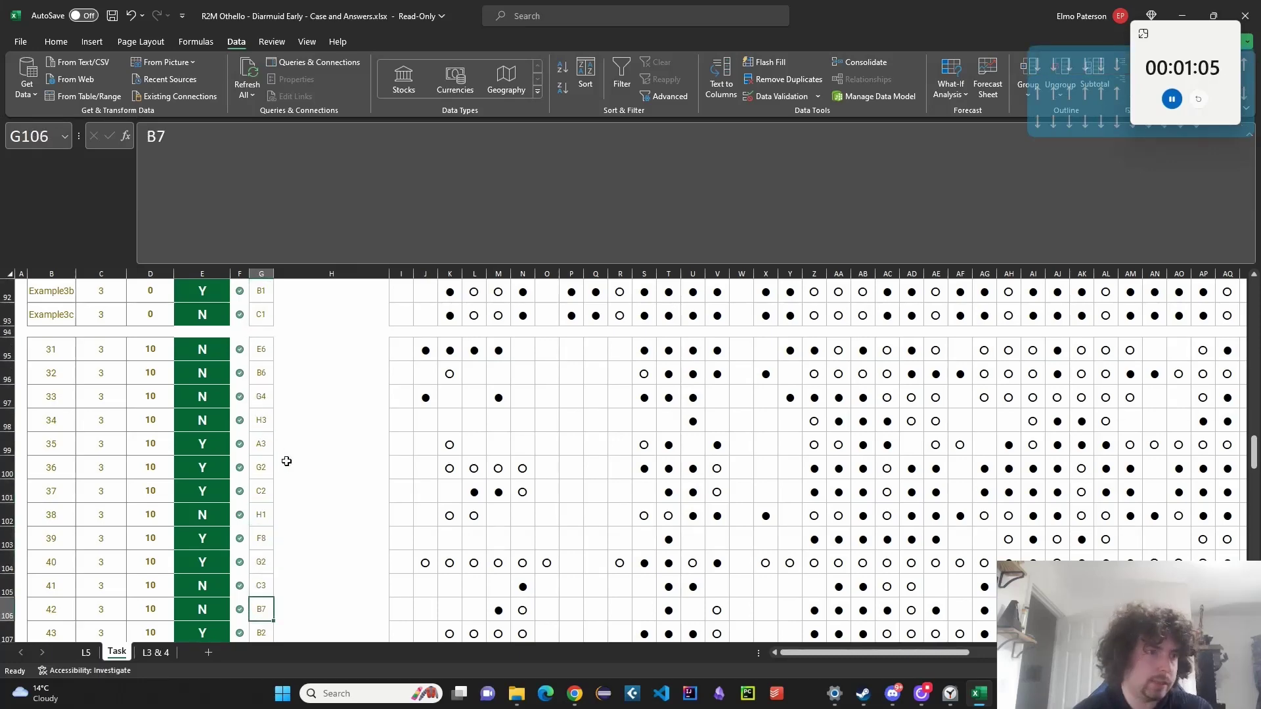
pyautogui.press('Down')
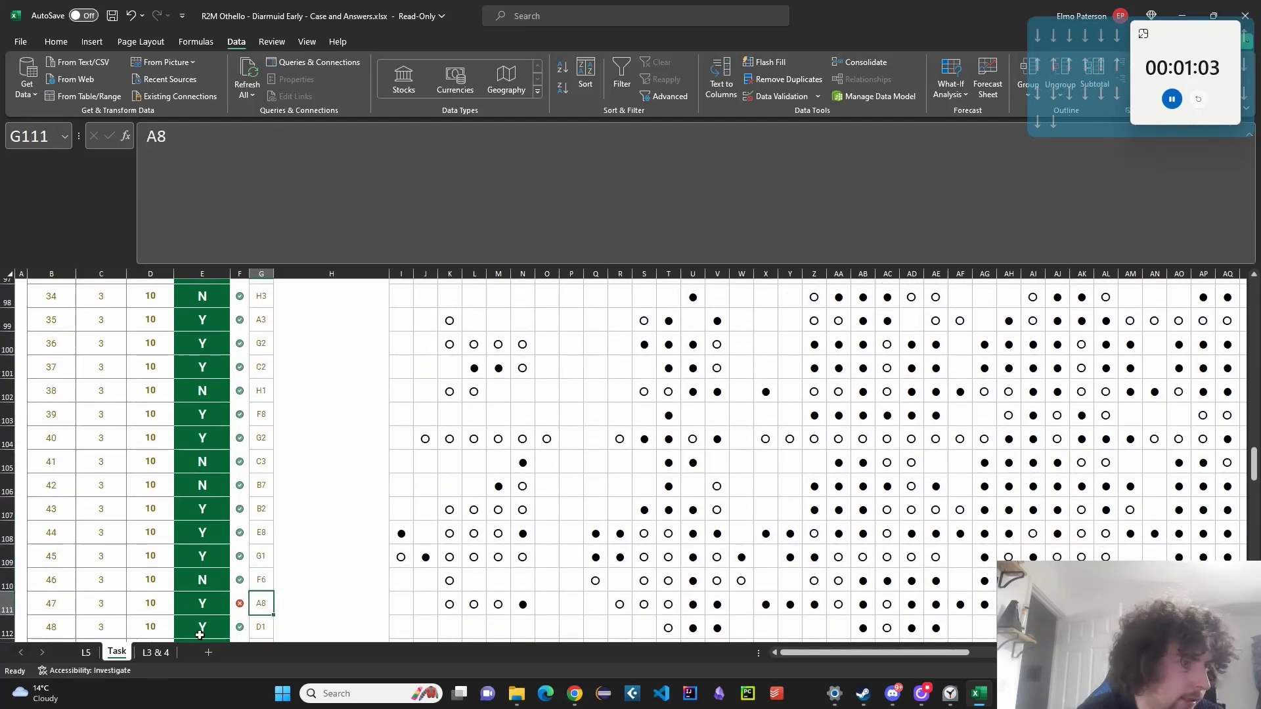
# Set the Index to 21 and the Level to 3 on the L3 & 4 sheet to load the board for game 47.
pyautogui.click(156, 652)
pyautogui.click(140, 289)
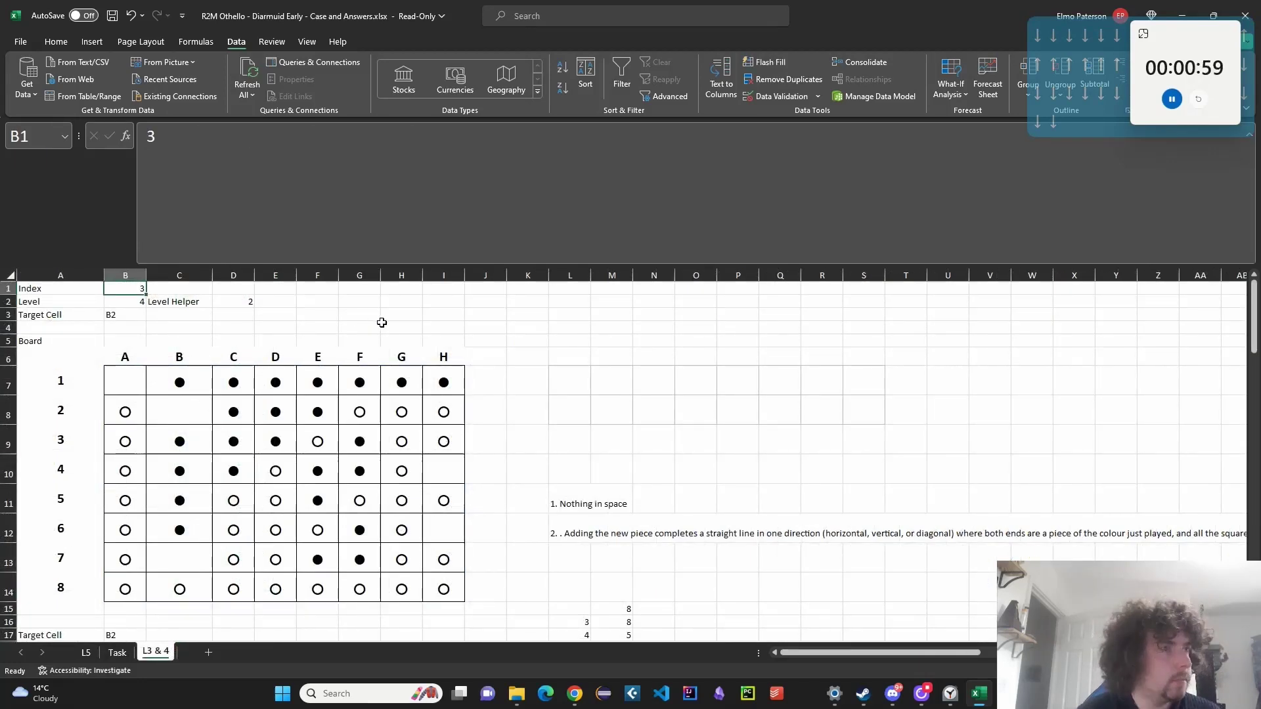
pyautogui.write('21')
pyautogui.click(158, 326)
pyautogui.click(141, 302)
pyautogui.write('3')
pyautogui.click(377, 324)
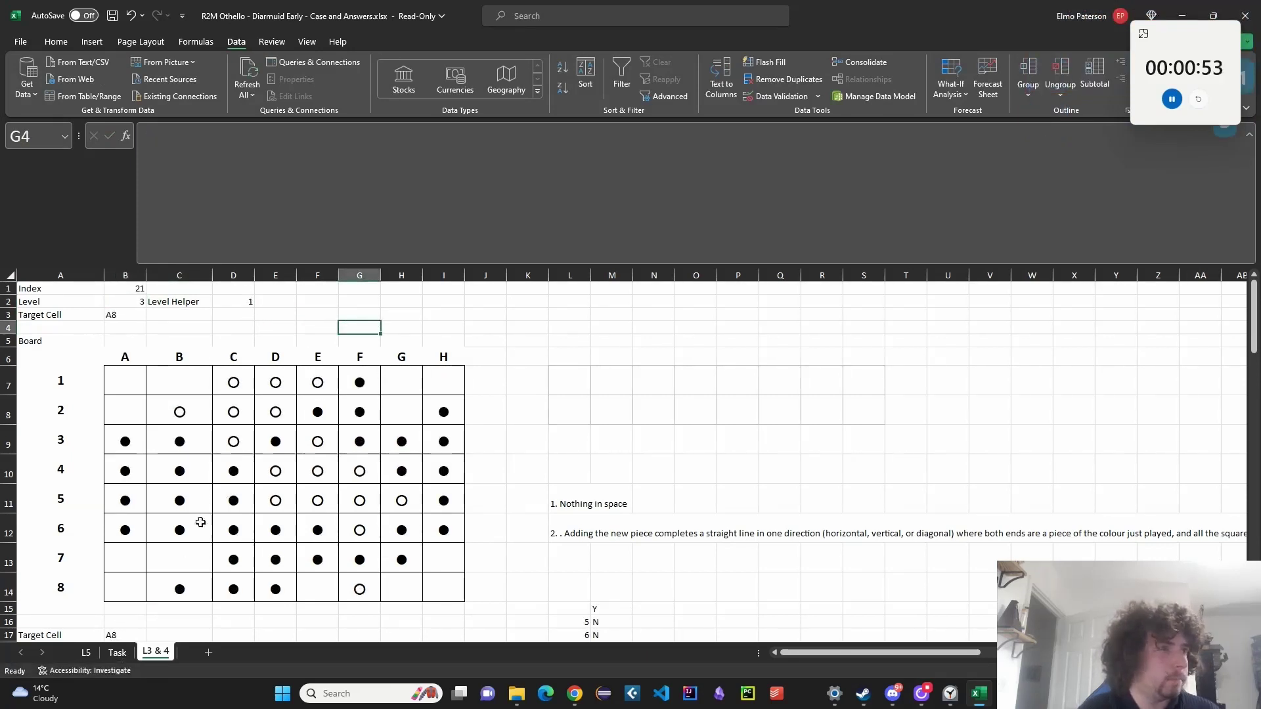
# Trace game 47's target cell A8 from the board through the direction check tables down to the Total Score.
pyautogui.click(118, 590)
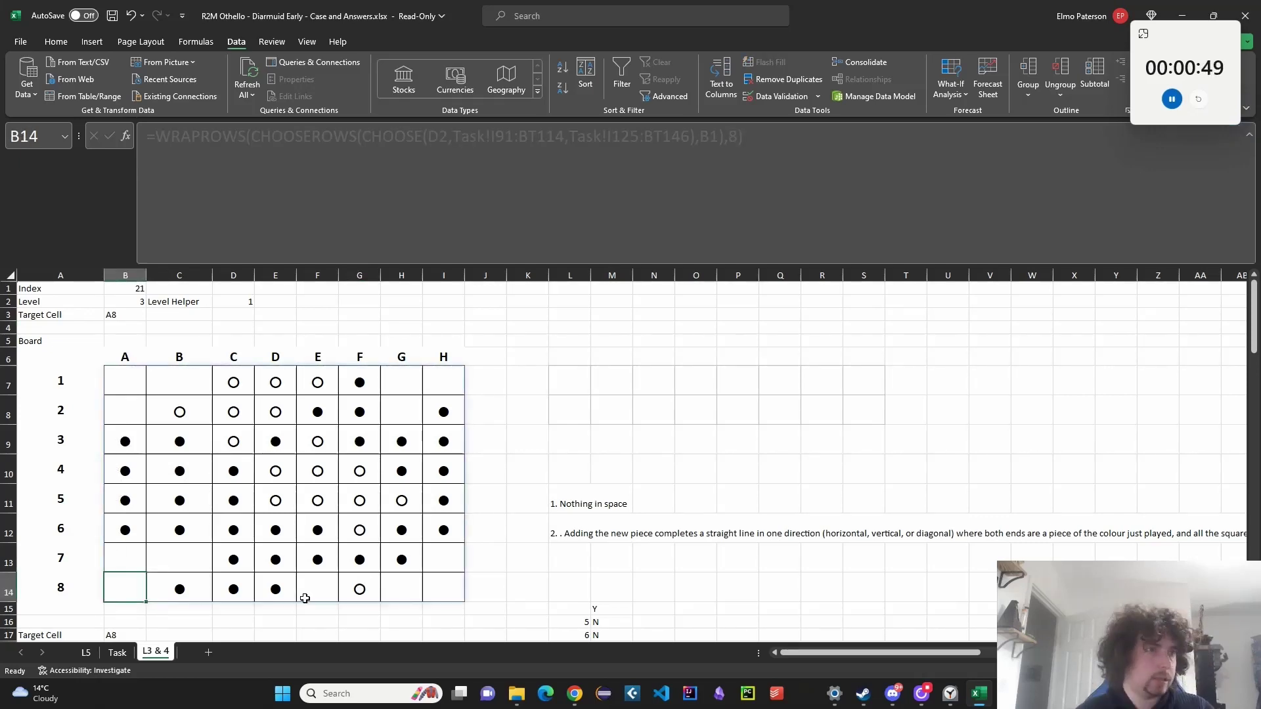
pyautogui.scroll(-3, 302, 578)
pyautogui.scroll(-10, 298, 539)
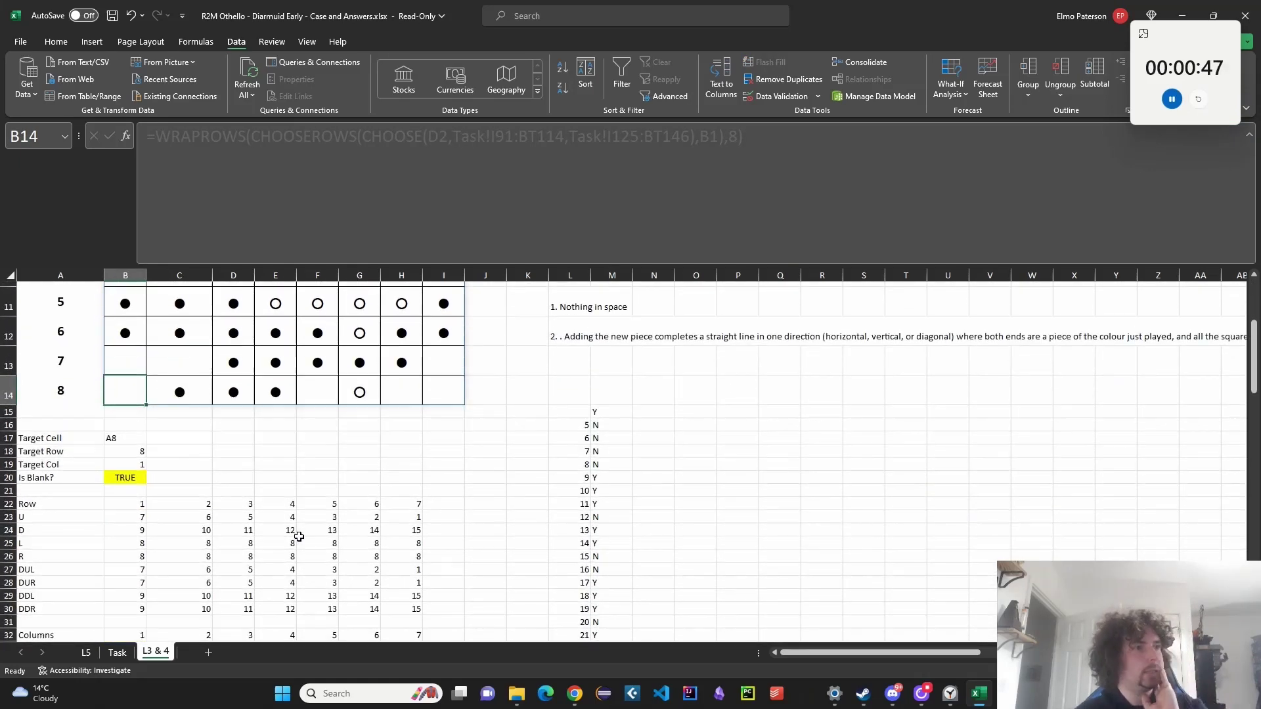
pyautogui.scroll(3, 301, 529)
pyautogui.scroll(10, 299, 522)
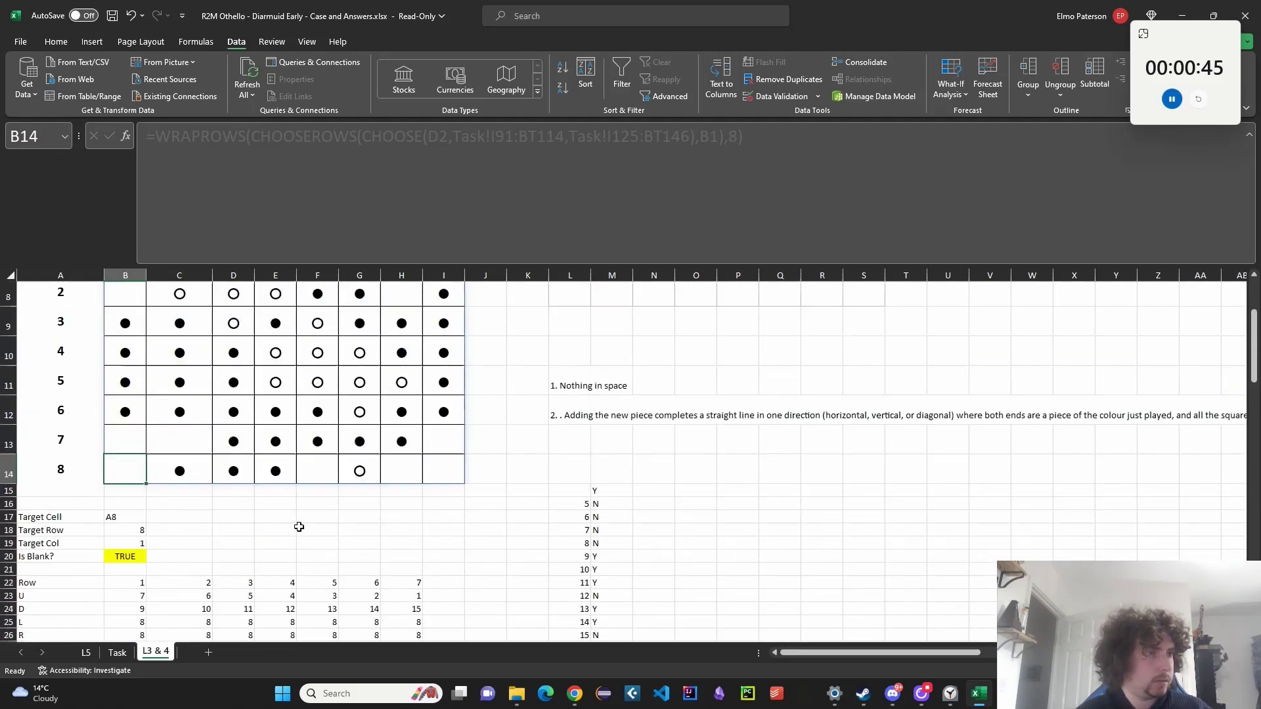
pyautogui.scroll(-16, 253, 509)
pyautogui.scroll(-6, 254, 517)
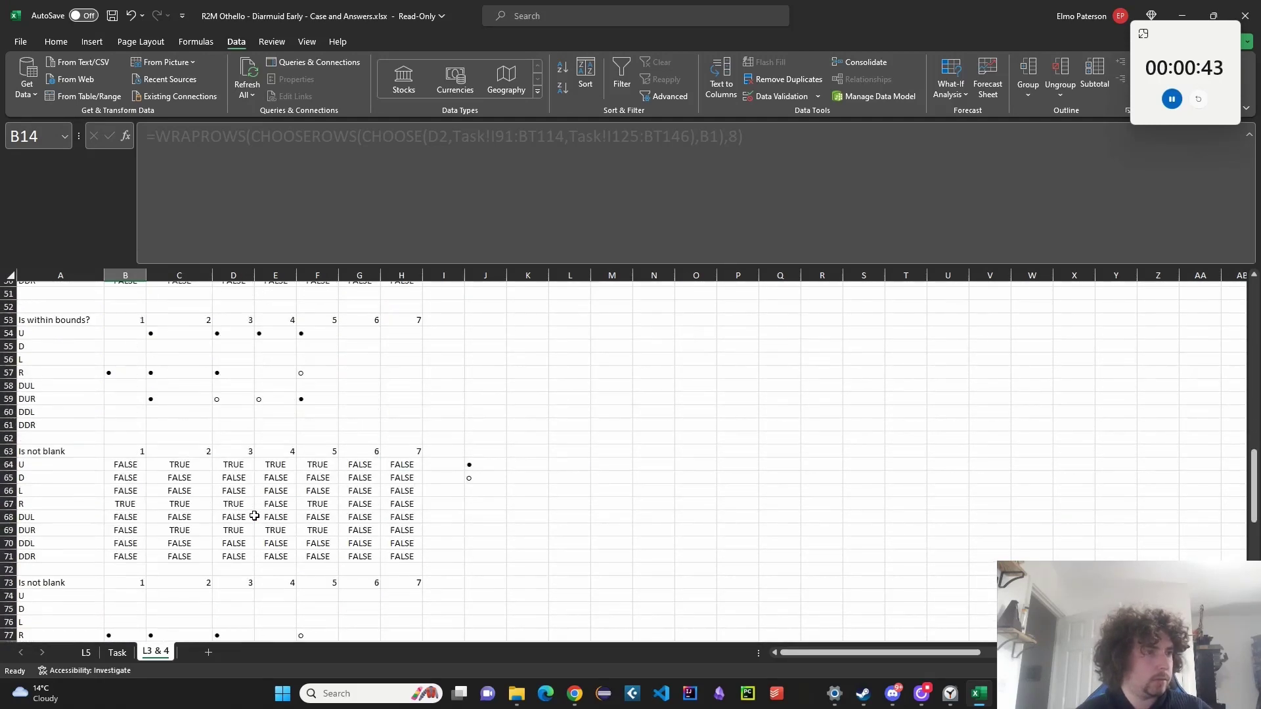
pyautogui.scroll(-8, 249, 460)
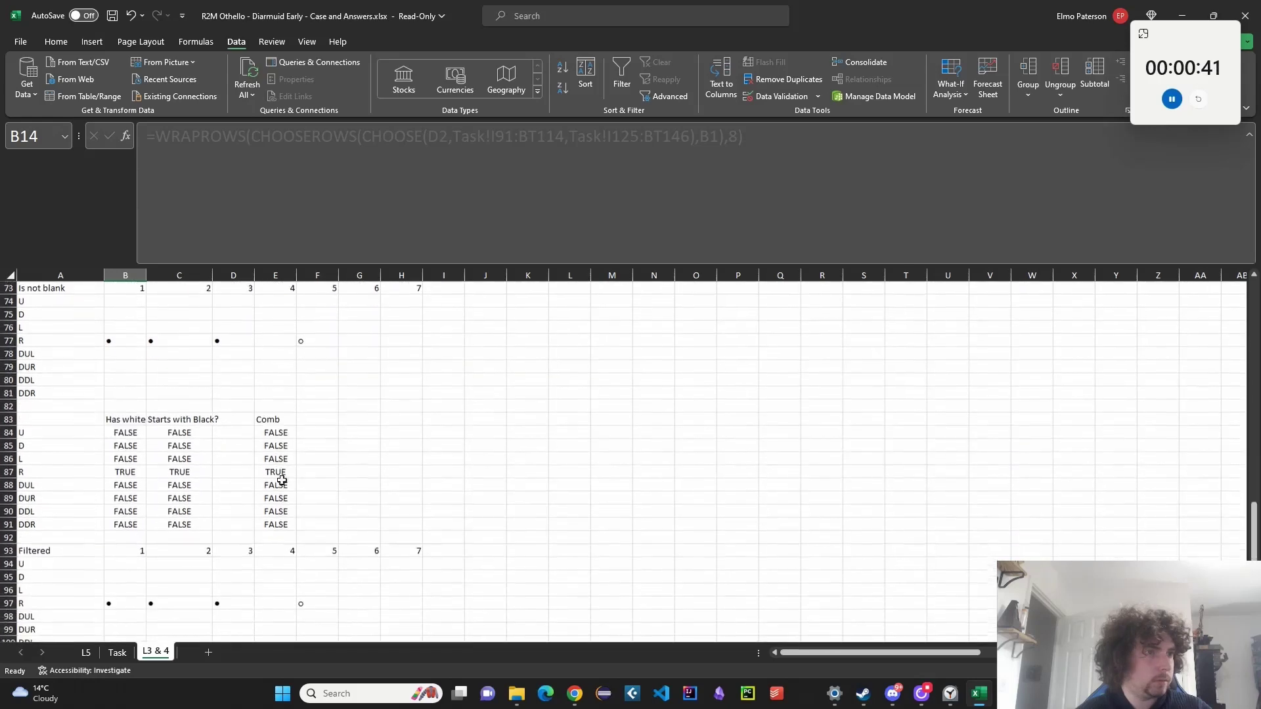
pyautogui.scroll(-4, 266, 501)
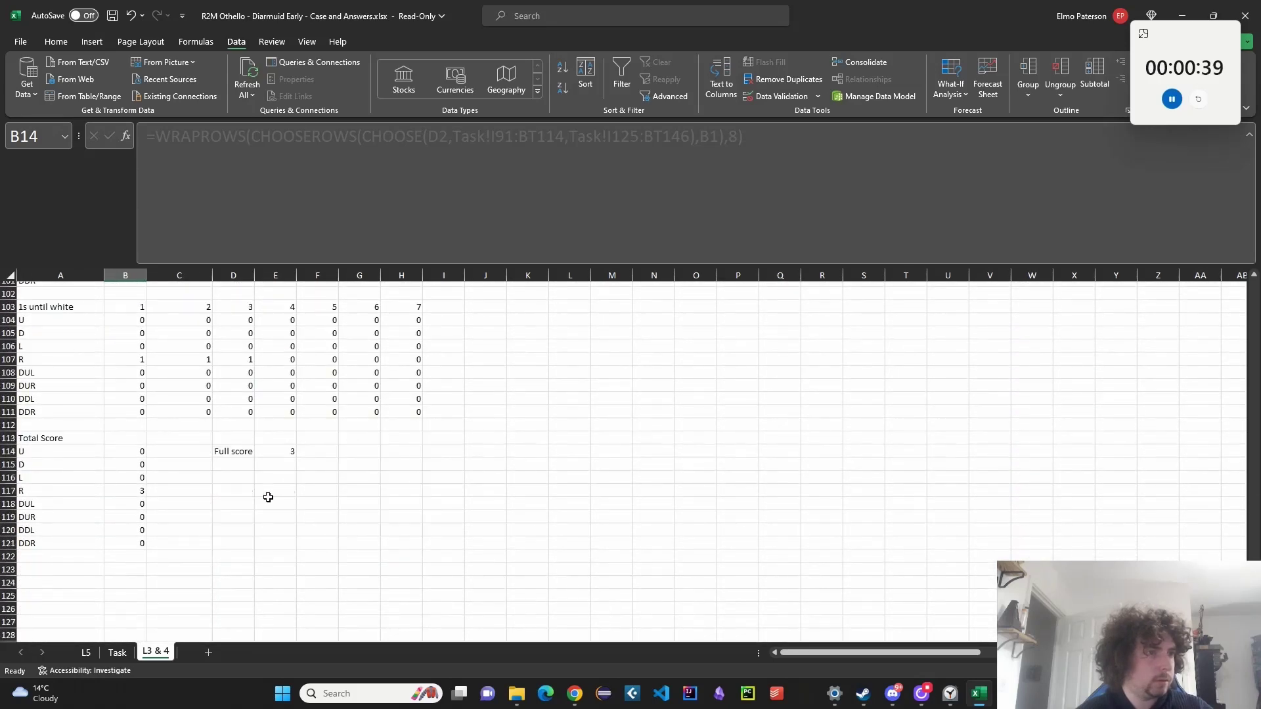
pyautogui.scroll(6, 268, 498)
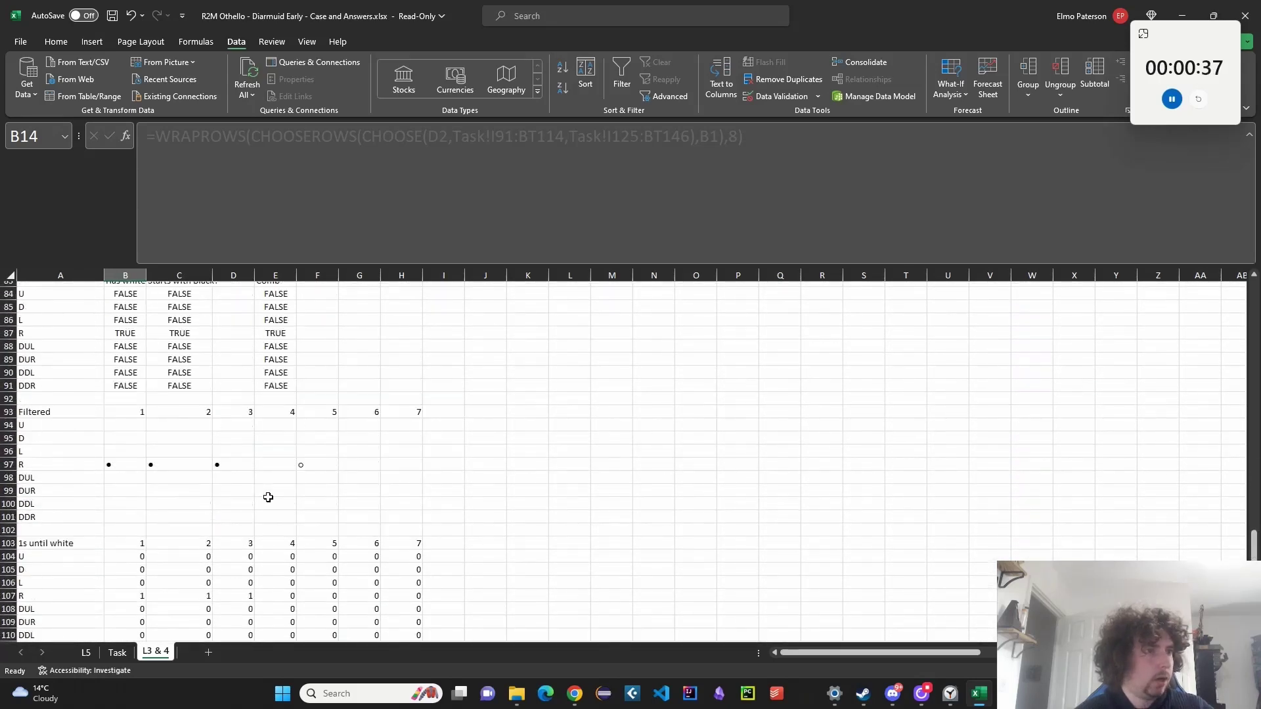
# Inspect the formula in row R of the Filtered table and compare that row with the 1s until white counts.
pyautogui.click(275, 467)
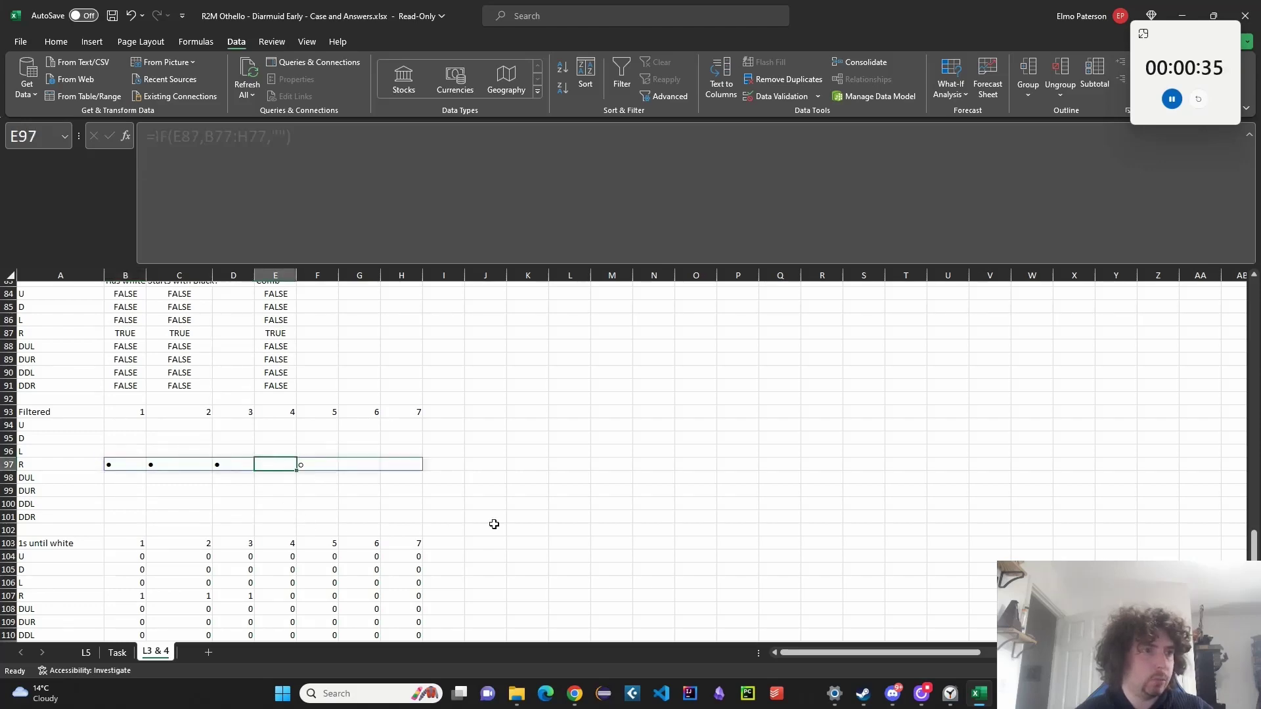
pyautogui.scroll(1, 494, 525)
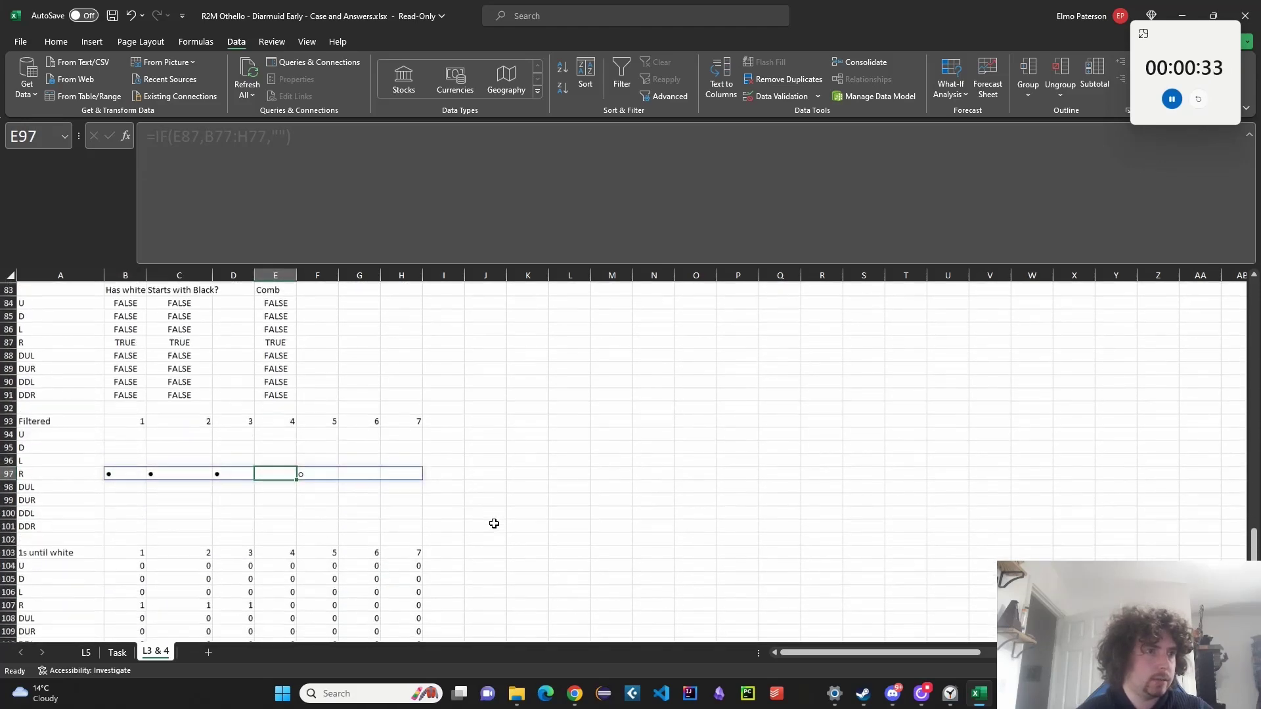
pyautogui.scroll(-3, 494, 523)
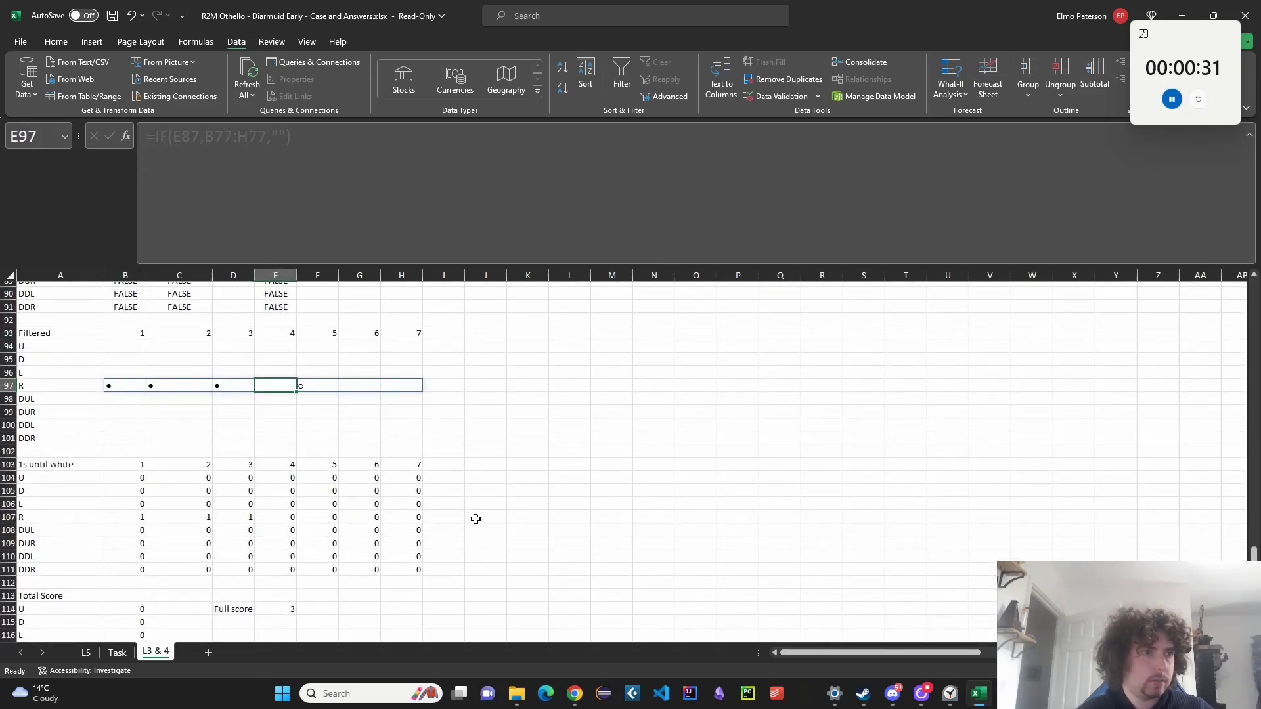
pyautogui.scroll(-3, 414, 549)
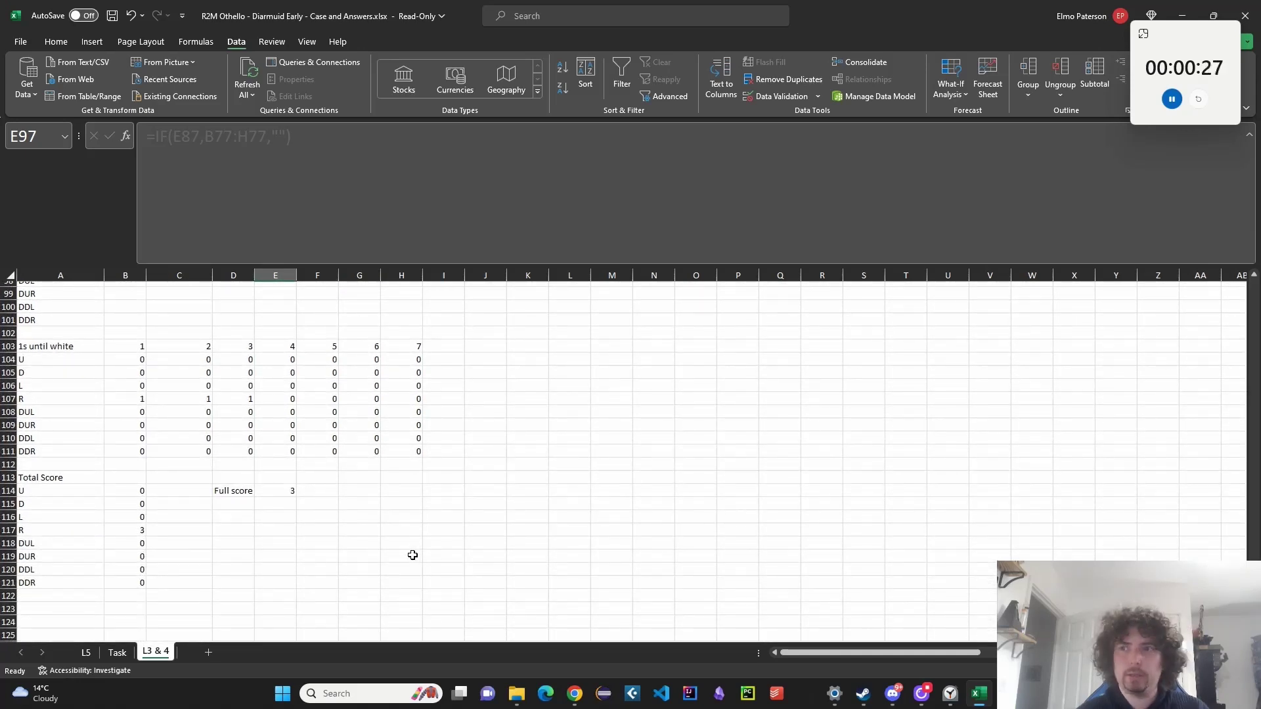
pyautogui.scroll(1, 414, 521)
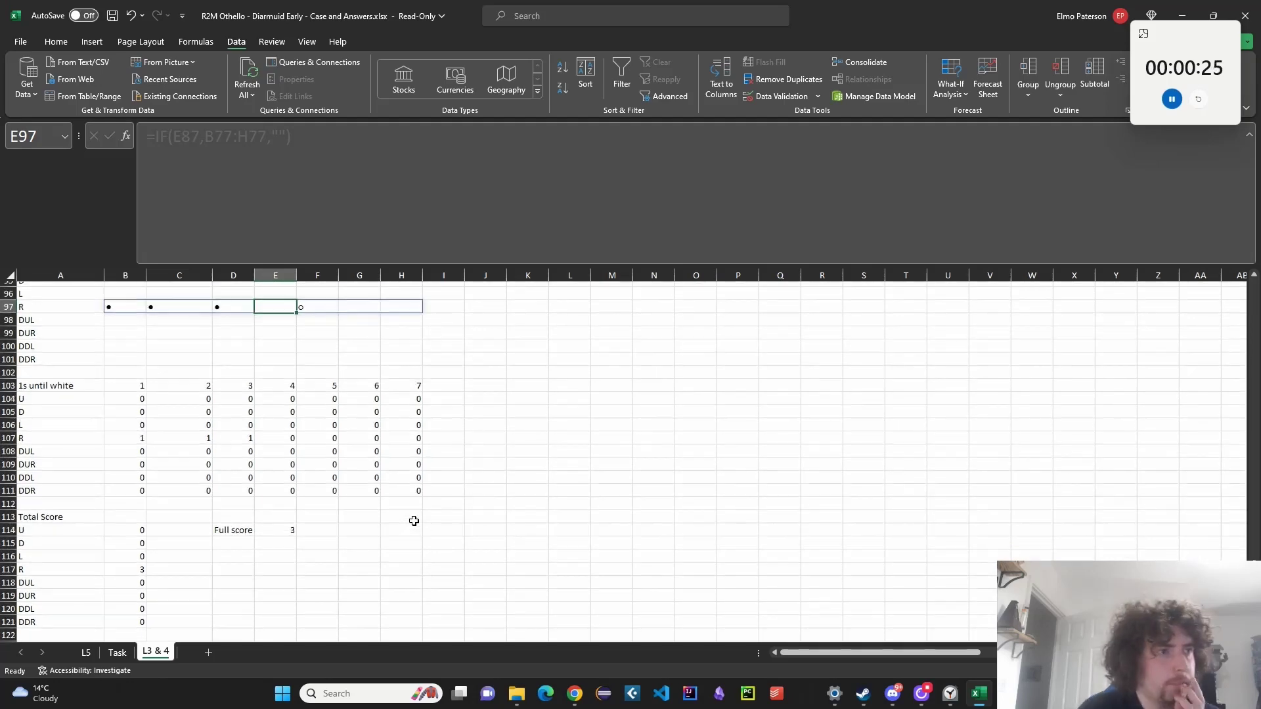
pyautogui.scroll(3, 414, 521)
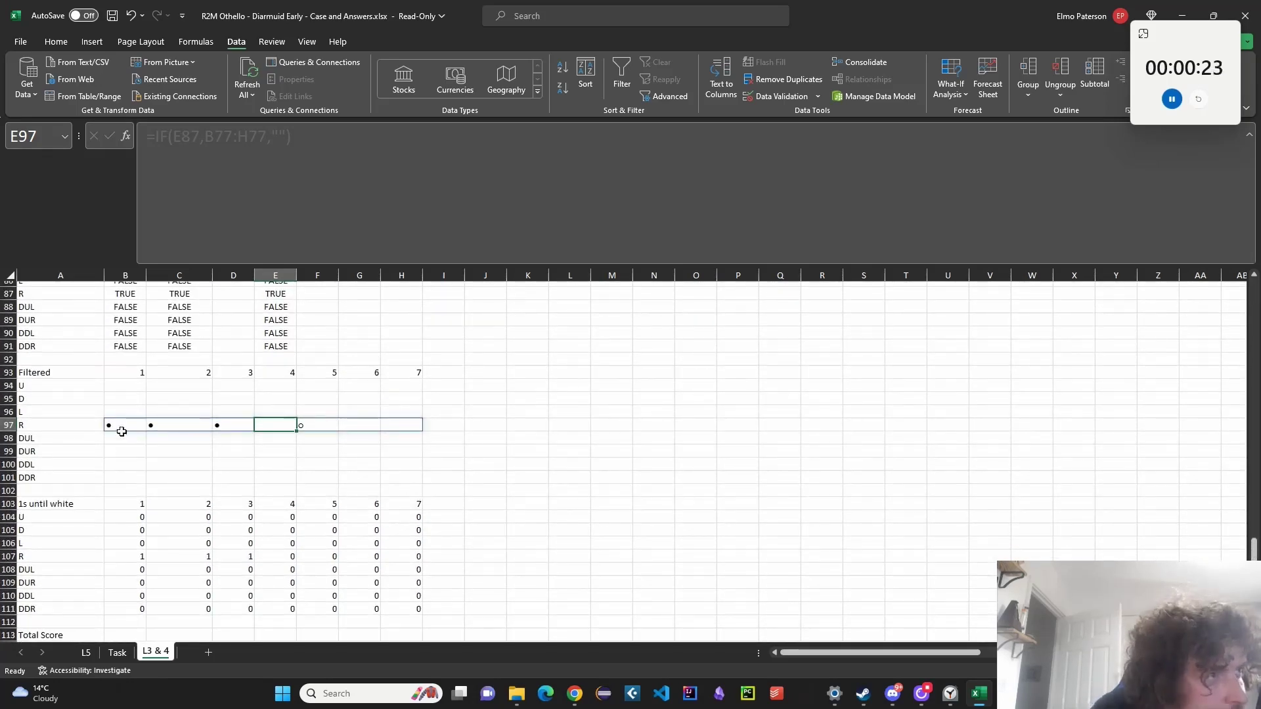
pyautogui.click(122, 435)
pyautogui.press('Up')
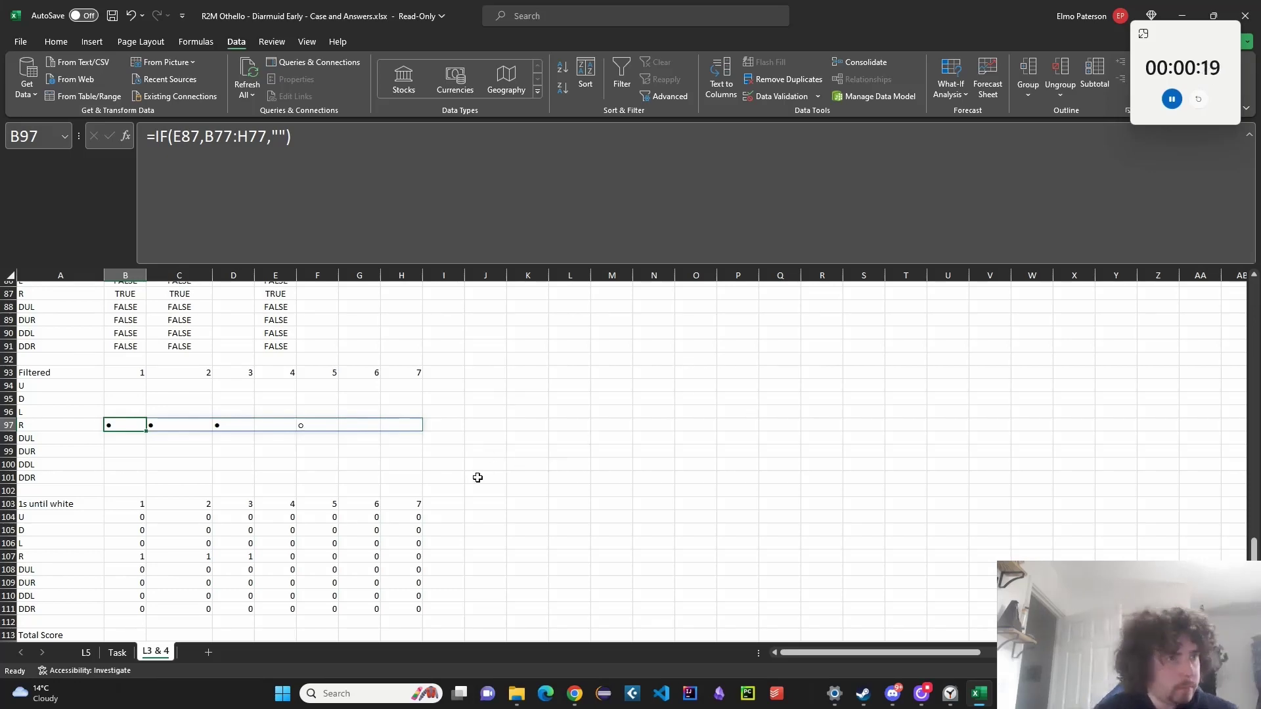
pyautogui.scroll(3, 477, 477)
pyautogui.scroll(-5, 470, 472)
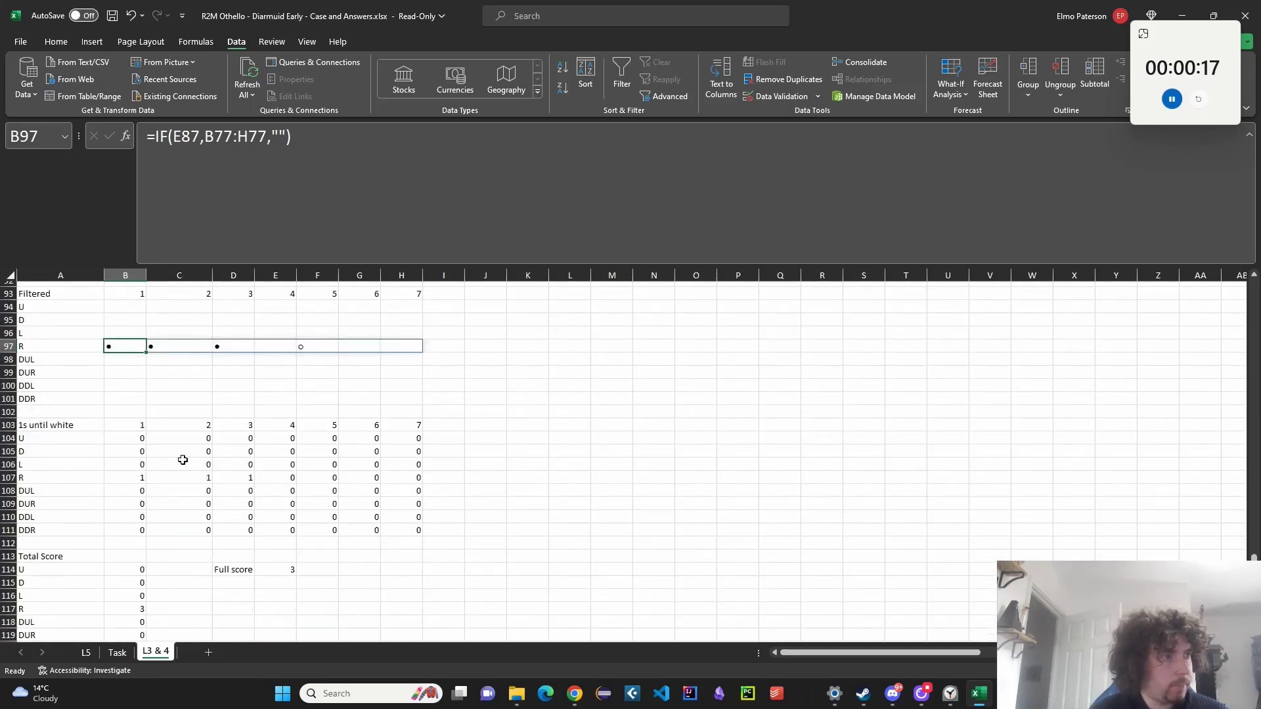
# Insert nine blank rows between the Filtered table and the 1s until white table.
pyautogui.rightClick(10, 413)
pyautogui.click(53, 539)
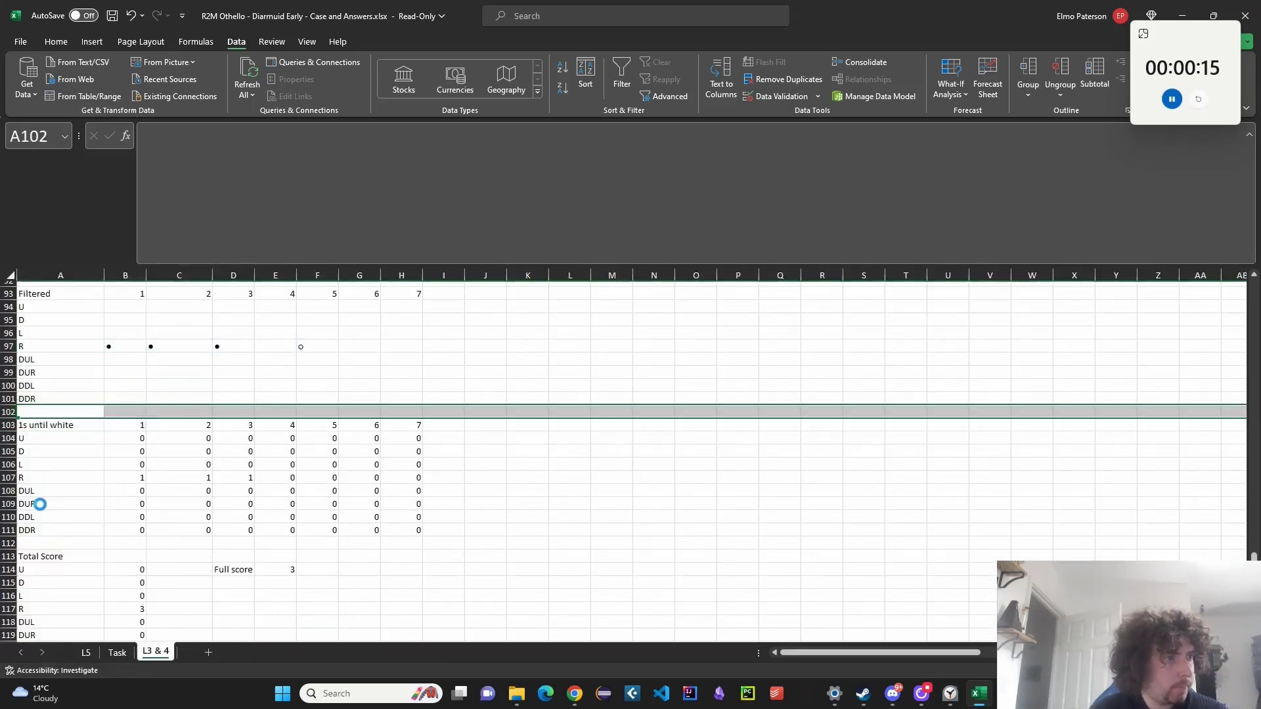
pyautogui.click(11, 418)
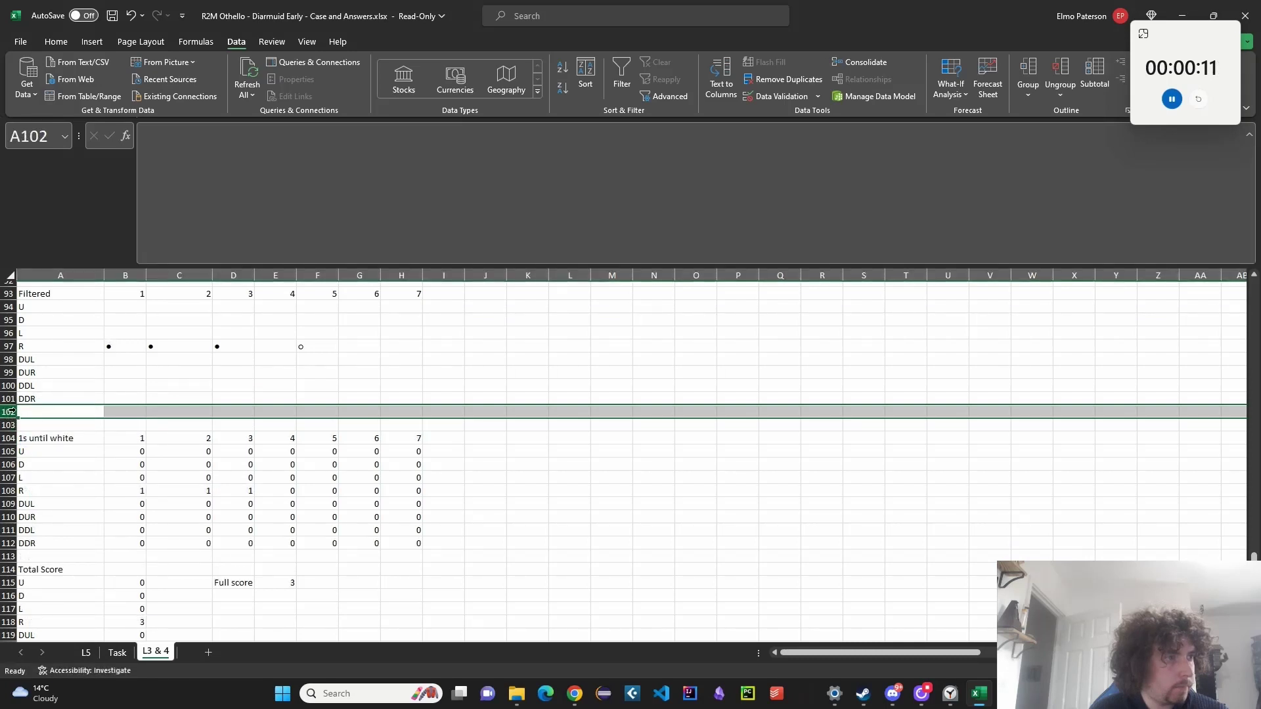
pyautogui.moveTo(10, 413); pyautogui.dragTo(57, 605)
pyautogui.rightClick(8, 499)
pyautogui.click(56, 369)
pyautogui.click(172, 452)
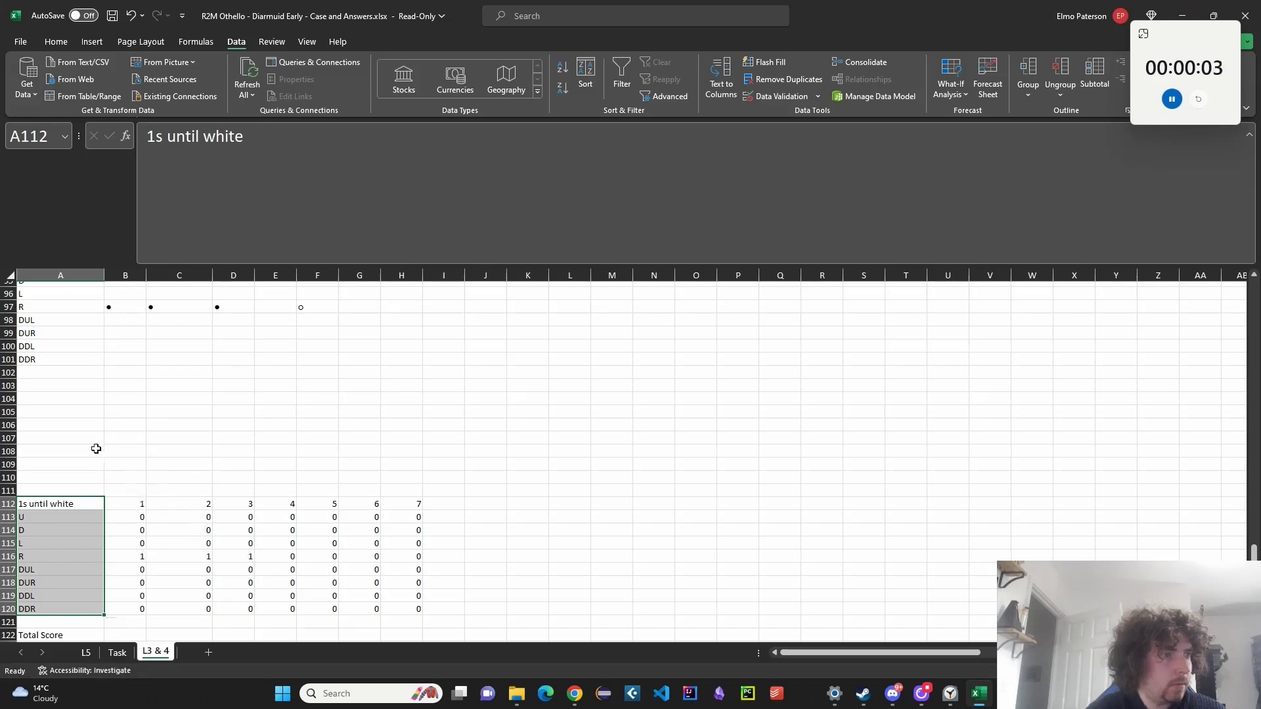
# Copy the 1s until white heading and its direction labels from column A to the block starting at A103.
pyautogui.hotkey('ctrl', 'c')
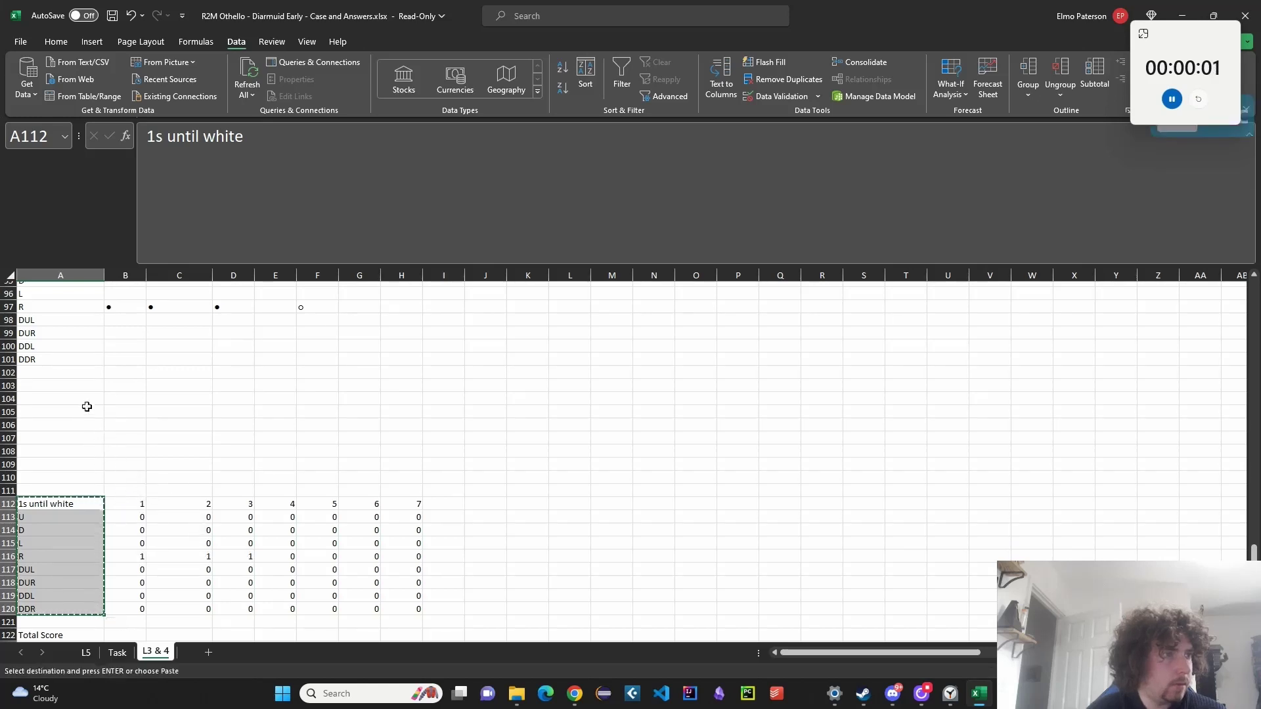
pyautogui.click(85, 399)
pyautogui.hotkey('ctrl', 'v')
pyautogui.click(132, 503)
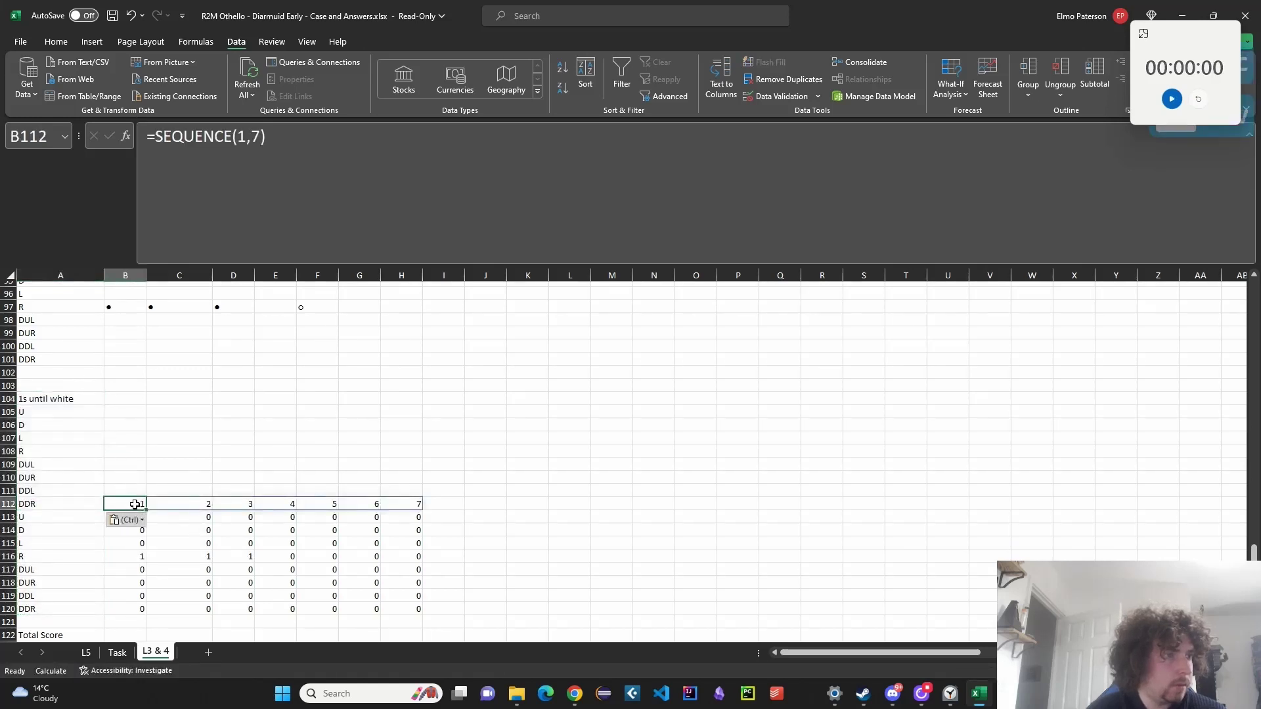
pyautogui.hotkey('ctrl', 'z')
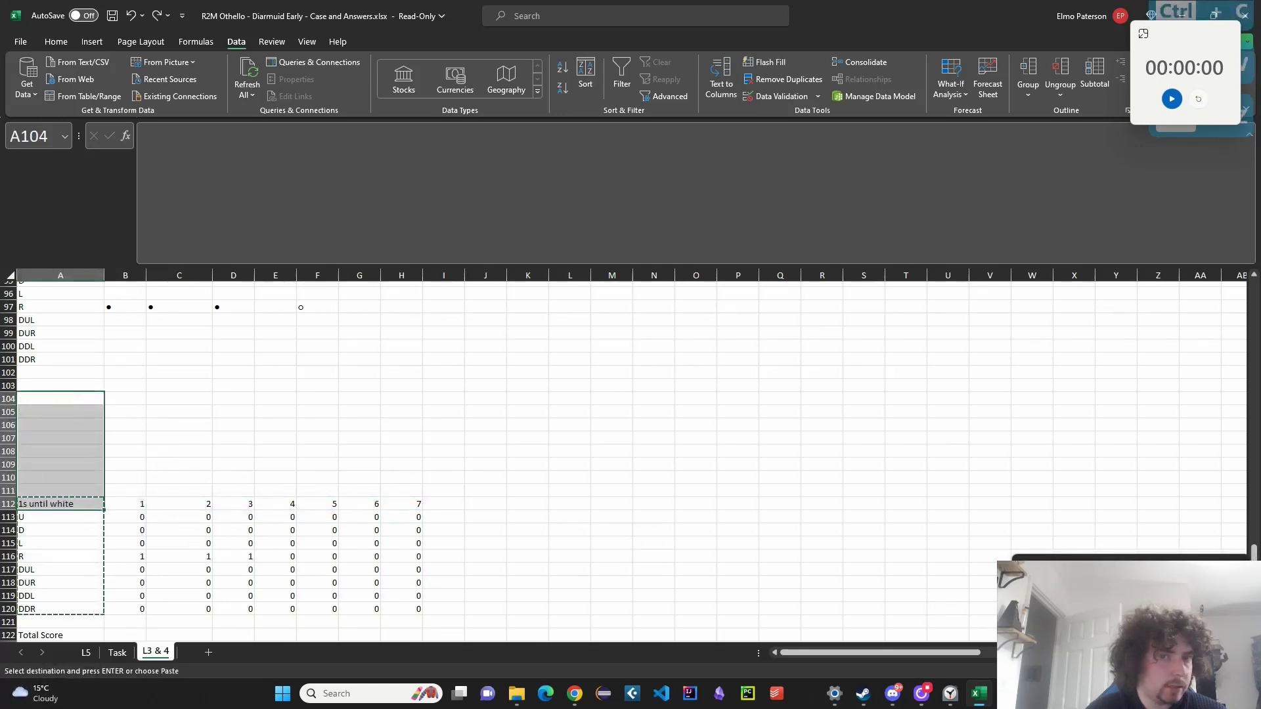
pyautogui.press('Up')
pyautogui.hotkey('ctrl', 'v')
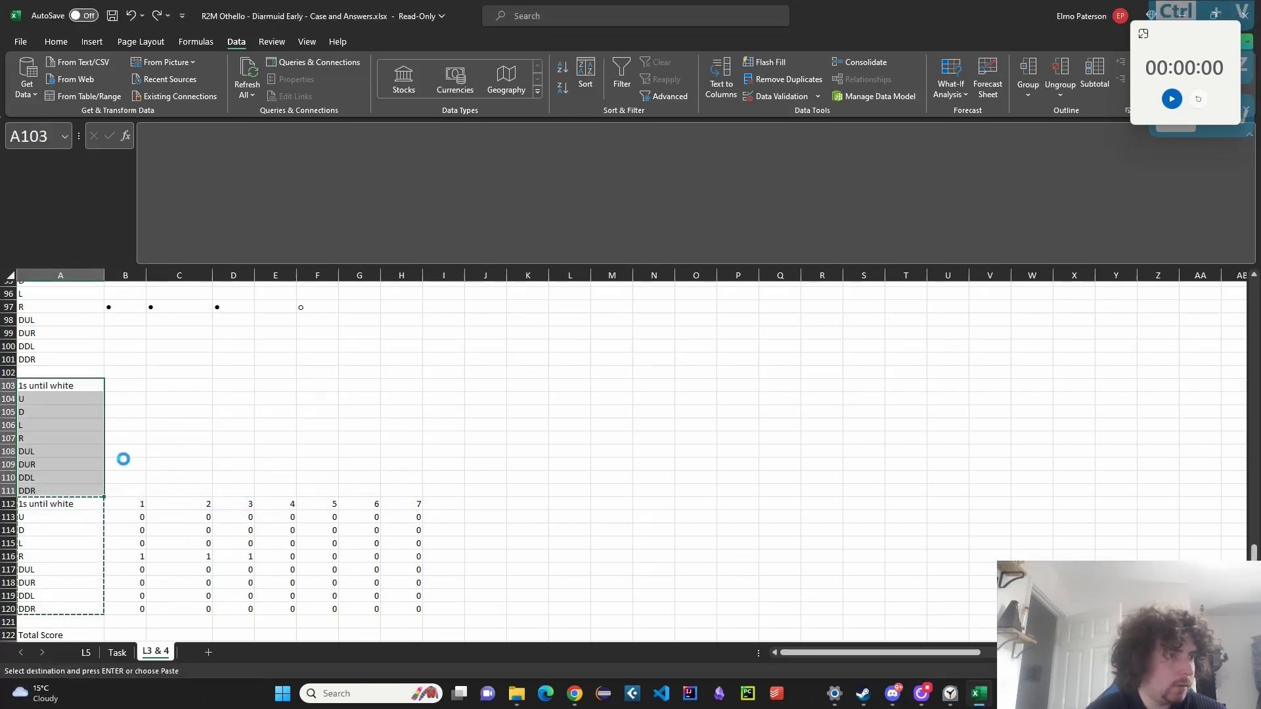
pyautogui.click(129, 505)
pyautogui.press('Escape')
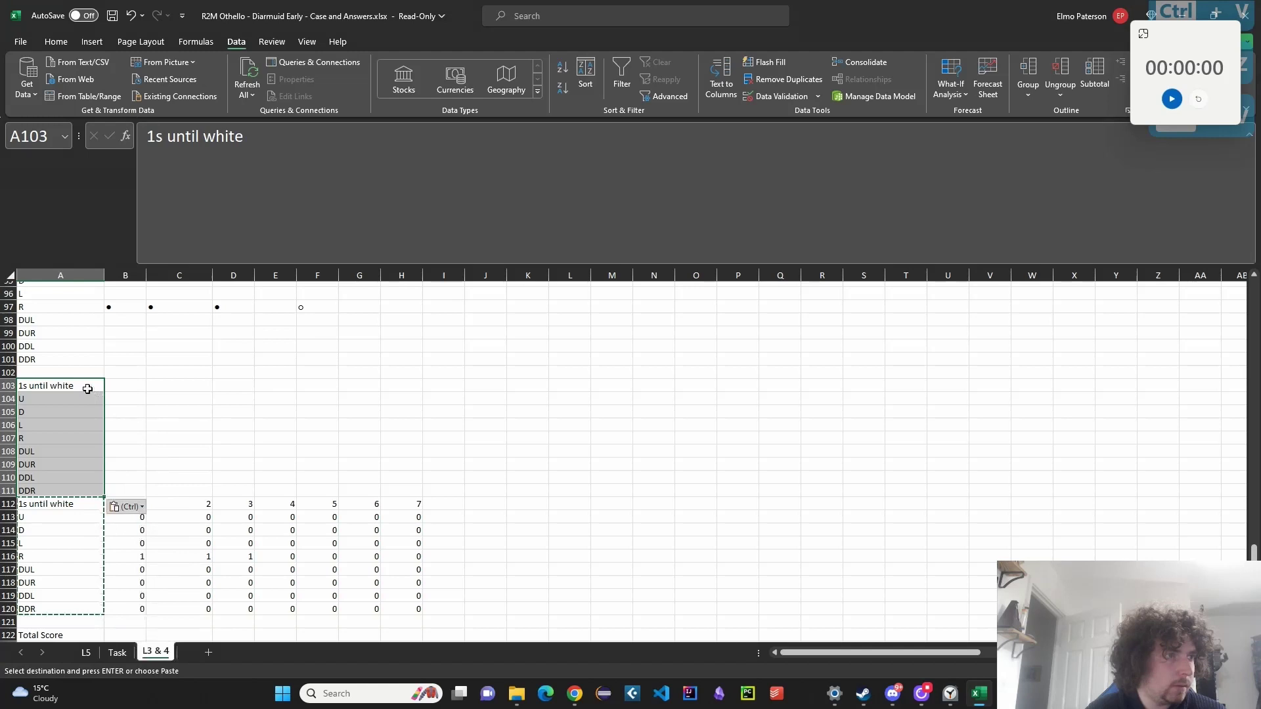
# Insert a blank row between the copied label block and the original 1s until white table.
pyautogui.rightClick(9, 399)
pyautogui.press('Escape')
pyautogui.press('Escape')
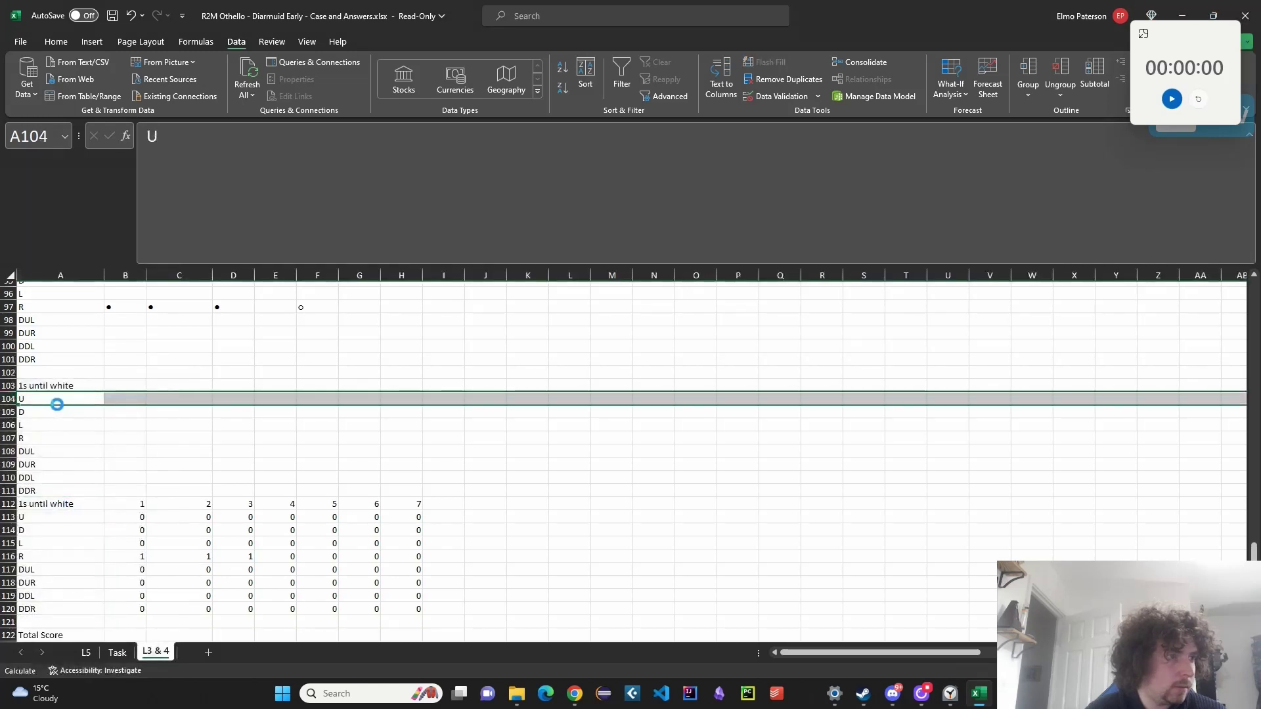
pyautogui.moveTo(53, 504); pyautogui.dragTo(57, 395)
pyautogui.click(244, 449)
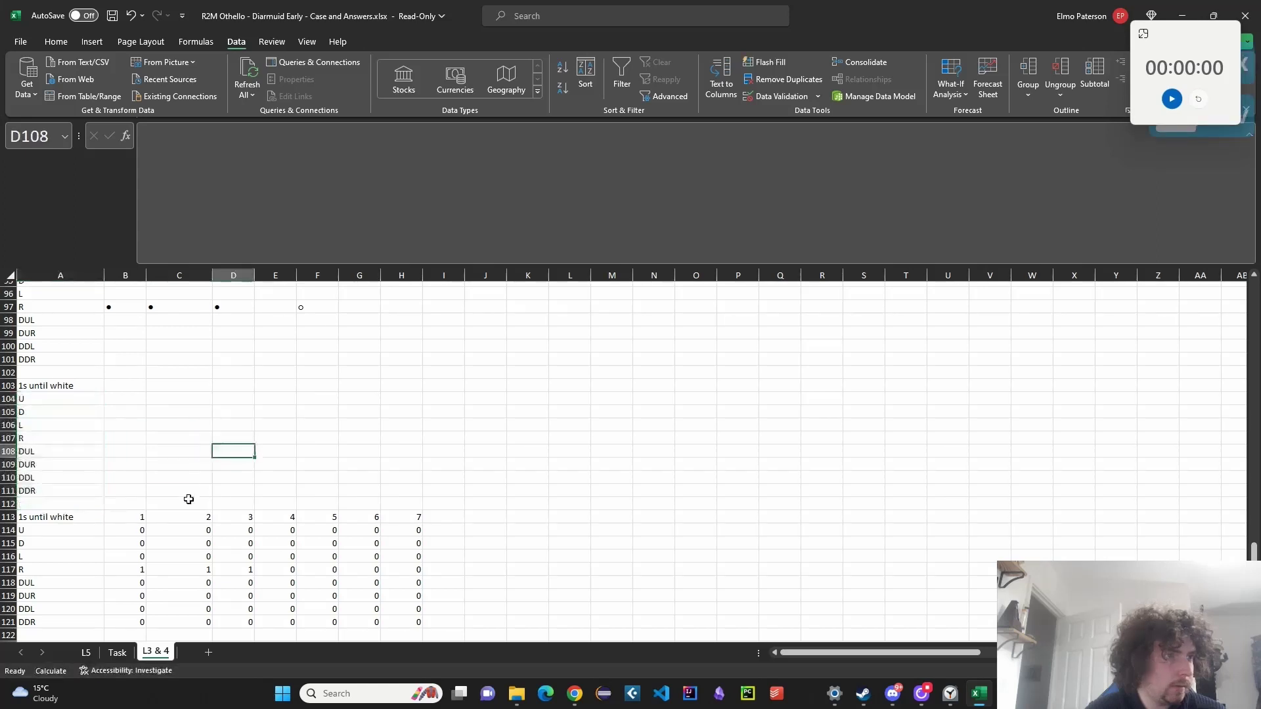
# Copy the 1 to 7 SEQUENCE header from B113 to B103 for the new block.
pyautogui.click(125, 517)
pyautogui.hotkey('ctrl', 'c')
pyautogui.click(125, 385)
pyautogui.hotkey('ctrl', 'v')
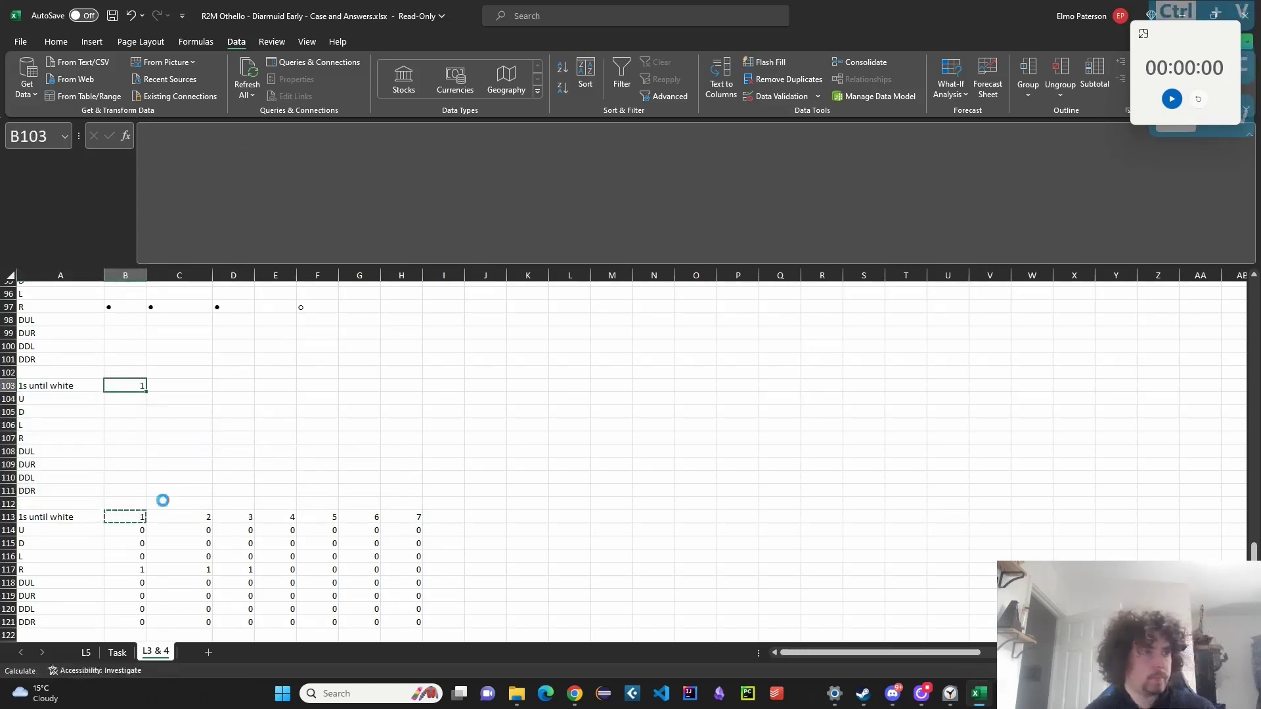
pyautogui.click(113, 402)
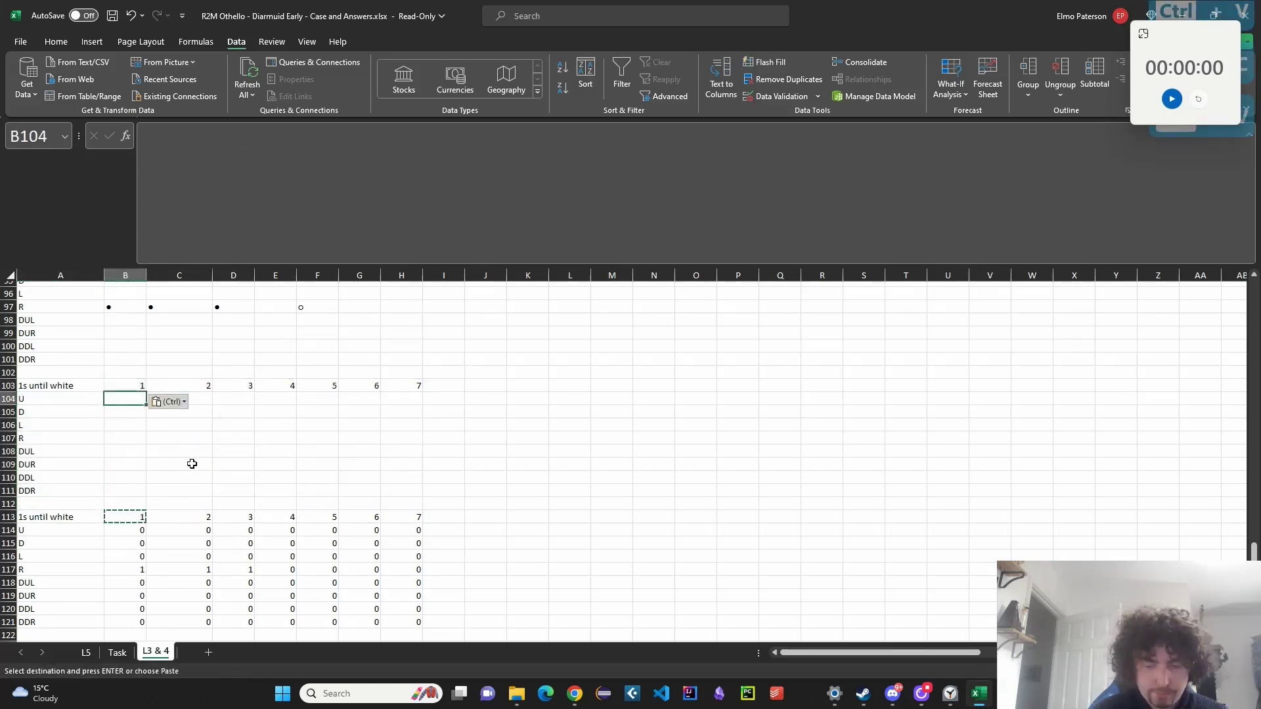
pyautogui.write('=')
pyautogui.click(511, 23)
pyautogui.write('dat')
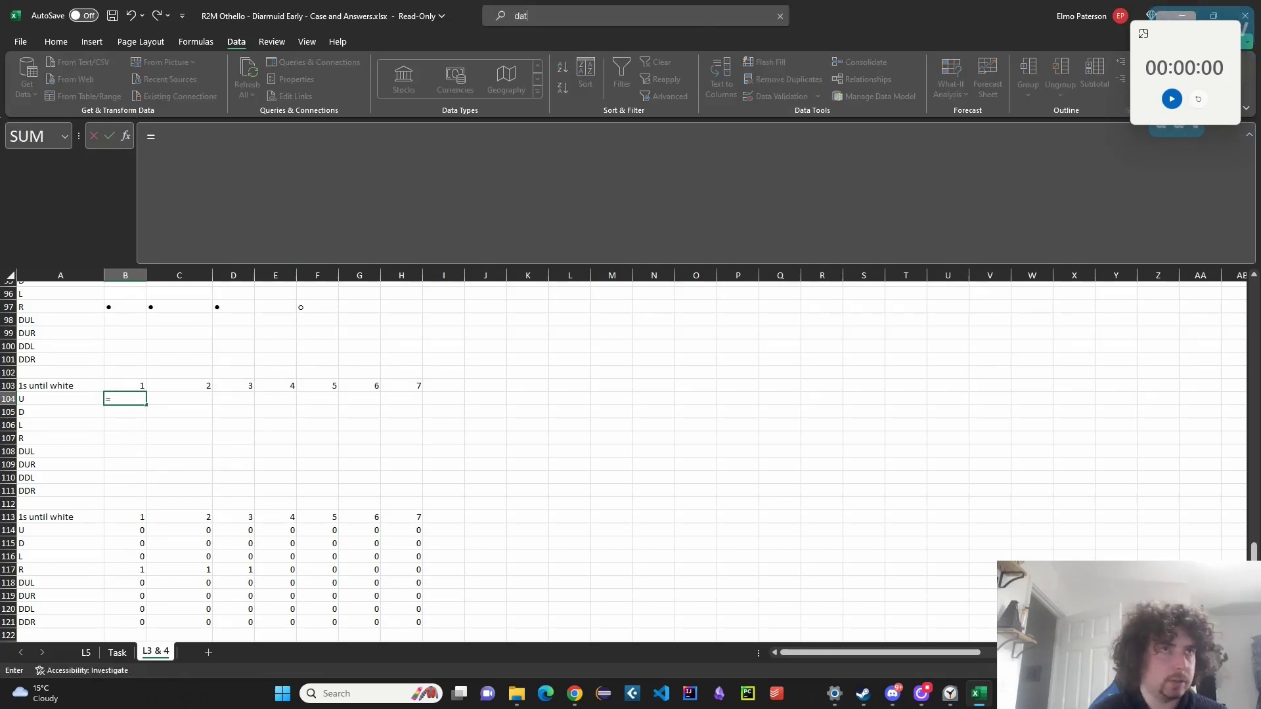
pyautogui.write('a t')
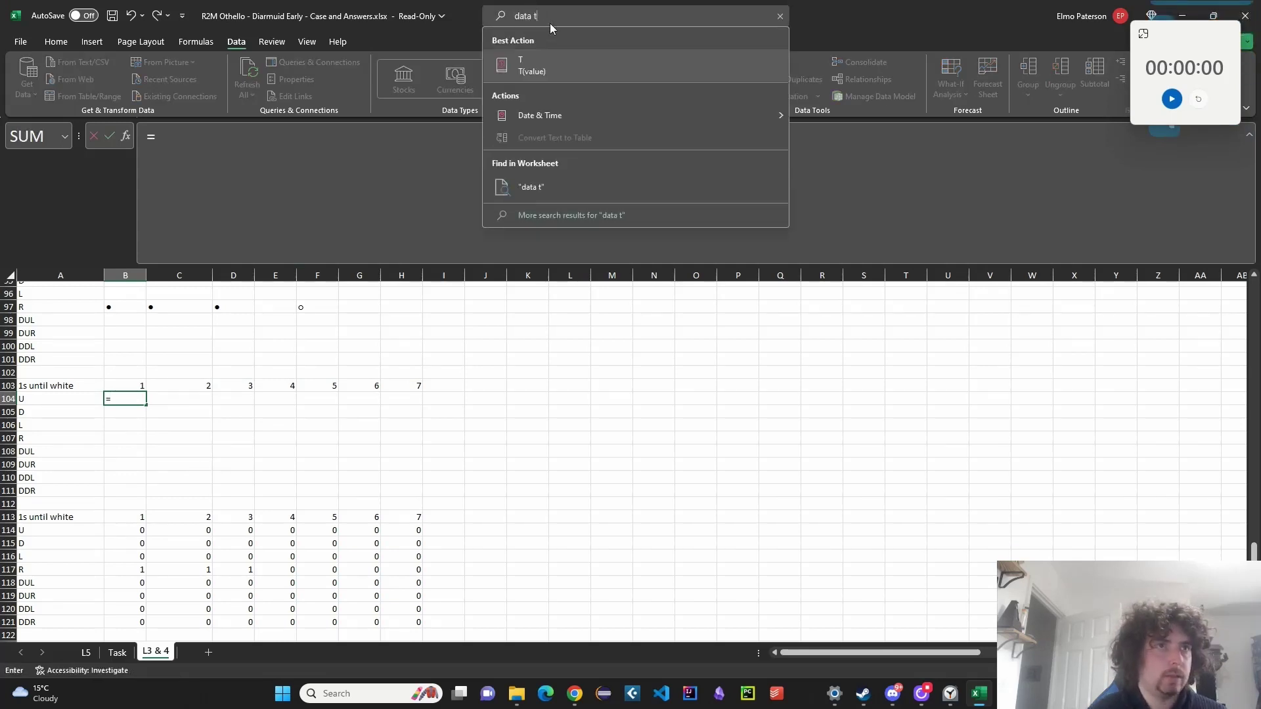
pyautogui.write('ab')
pyautogui.press('Escape')
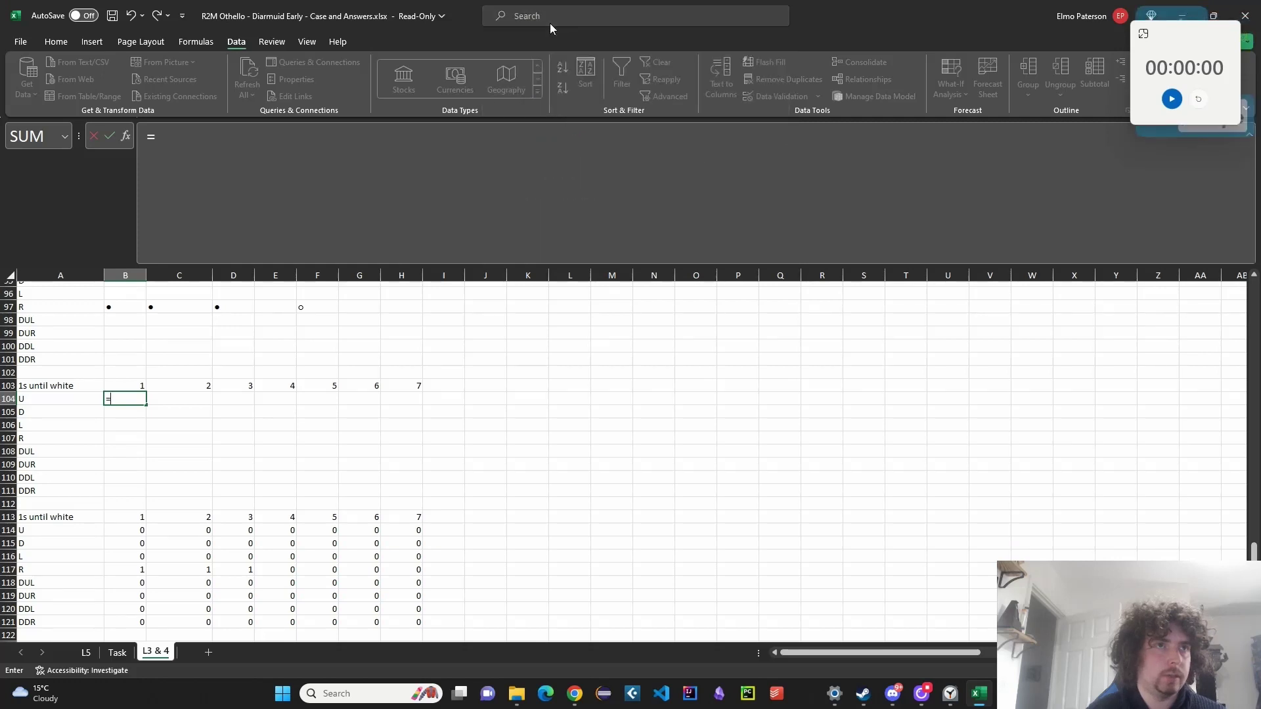
# Add the heading "Ends with white?" in D83, beside the Starts with Black? column.
pyautogui.scroll(1, 156, 396)
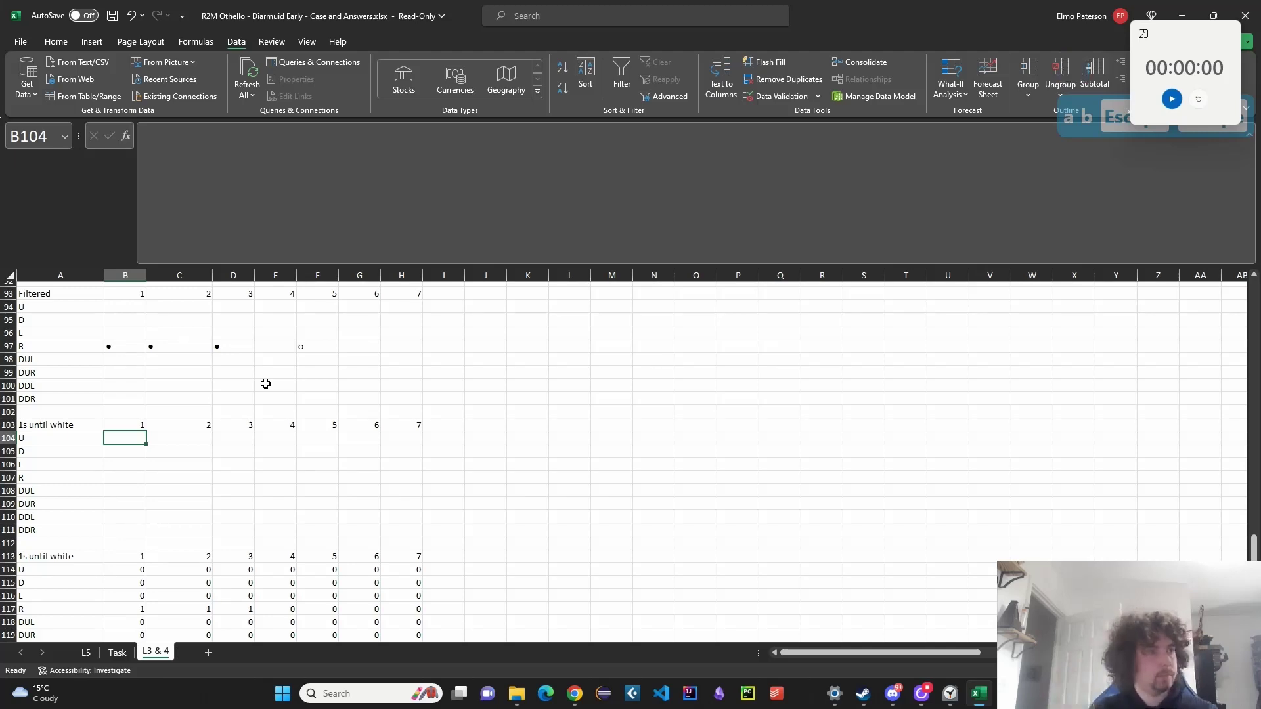
pyautogui.scroll(-1, 208, 460)
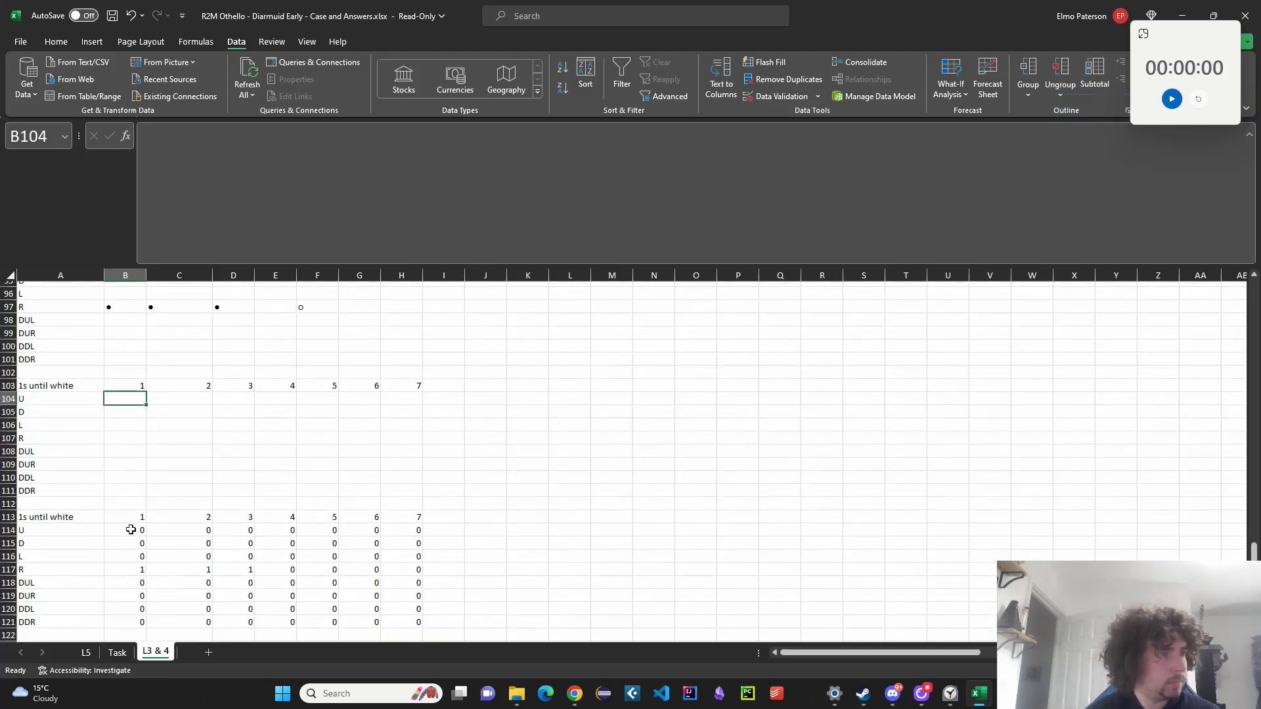
pyautogui.scroll(5, 132, 525)
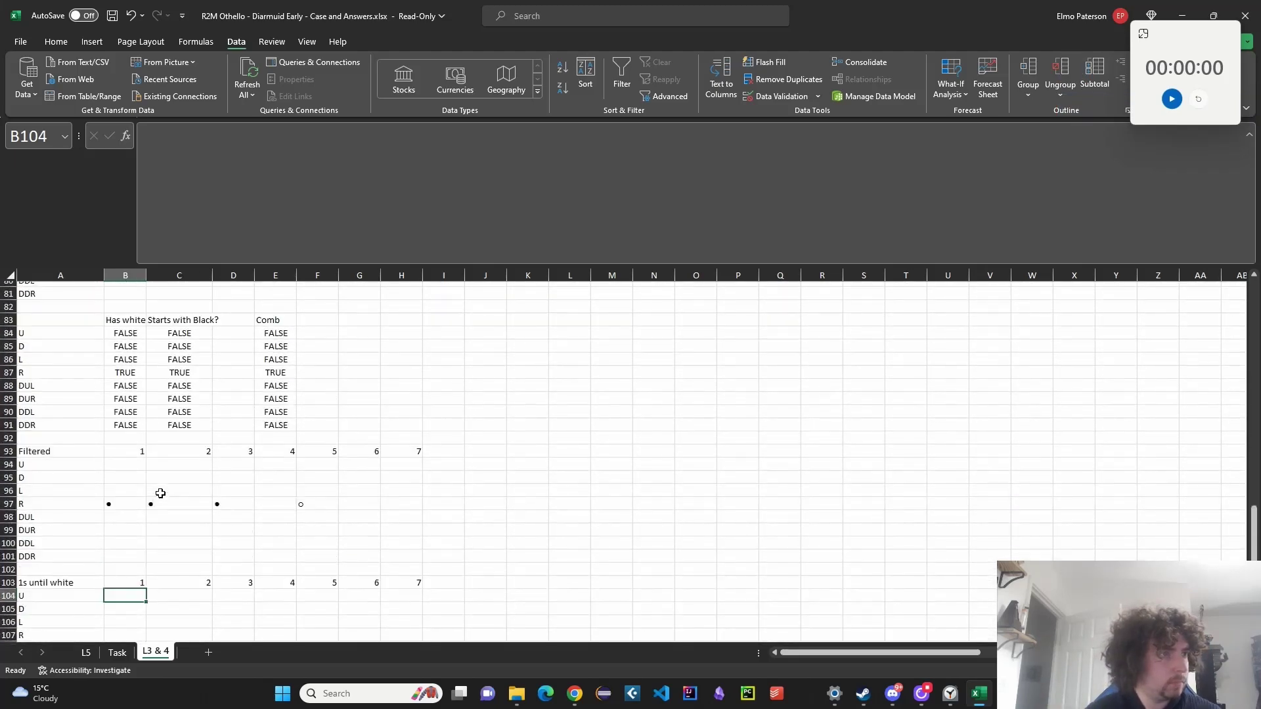
pyautogui.click(227, 320)
pyautogui.scroll(4, 445, 405)
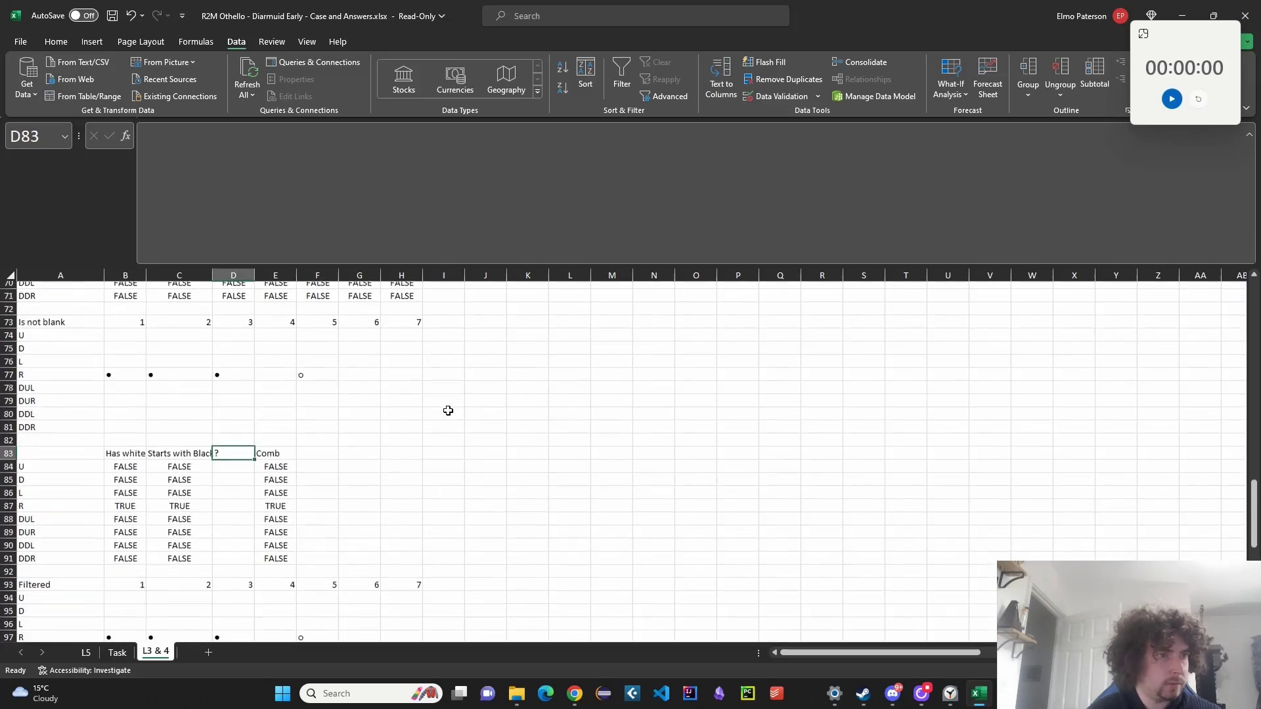
pyautogui.write('E')
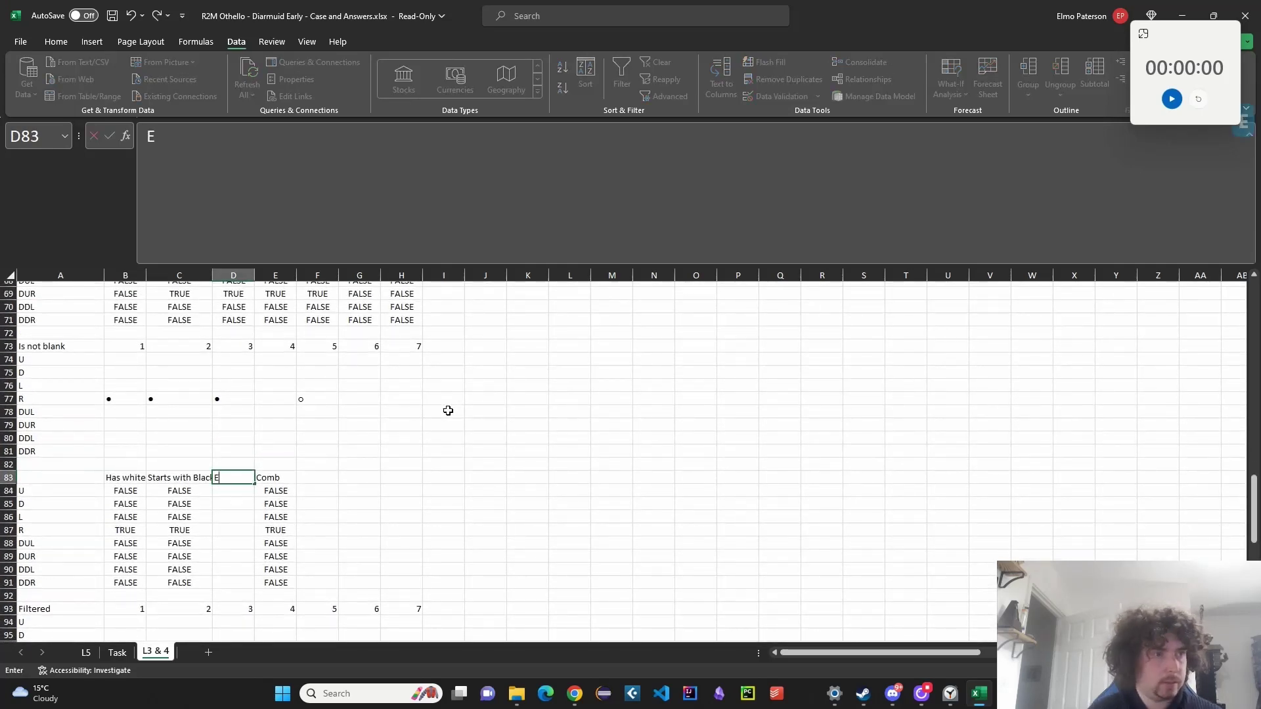
pyautogui.write('bd')
pyautogui.press('BackSpace')
pyautogui.press('BackSpace')
pyautogui.write('nds with')
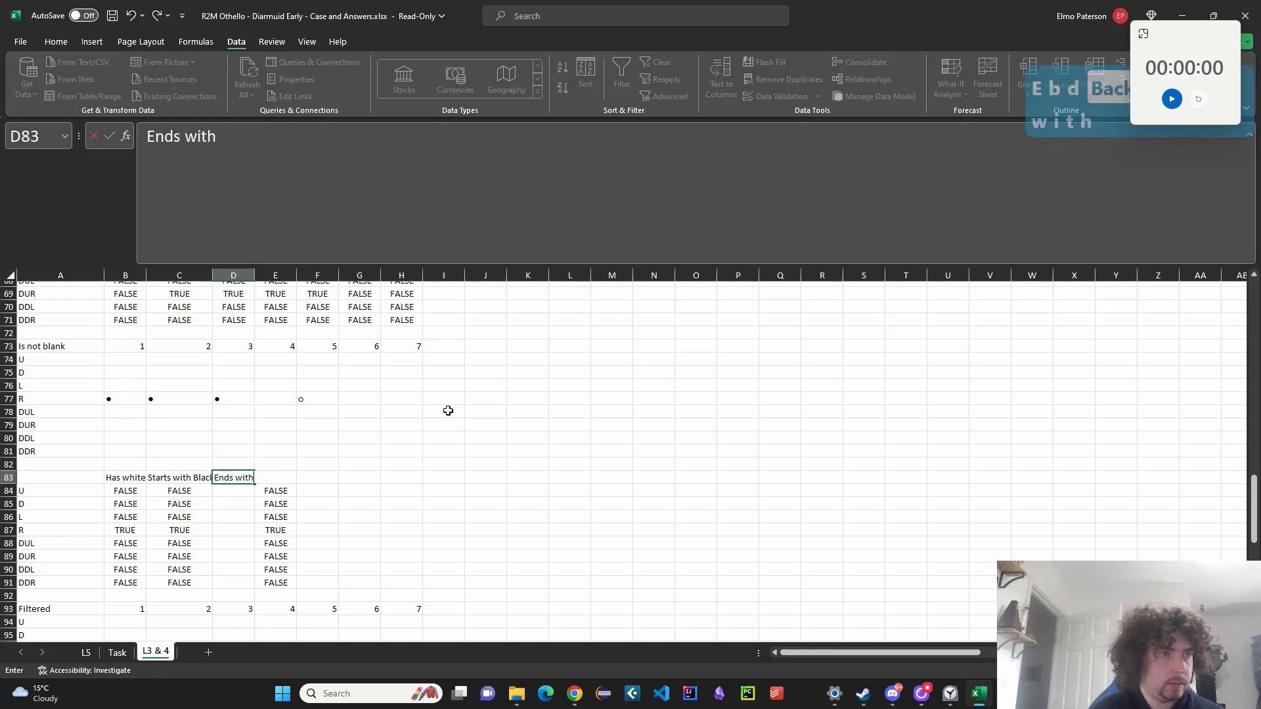
pyautogui.write(' white?')
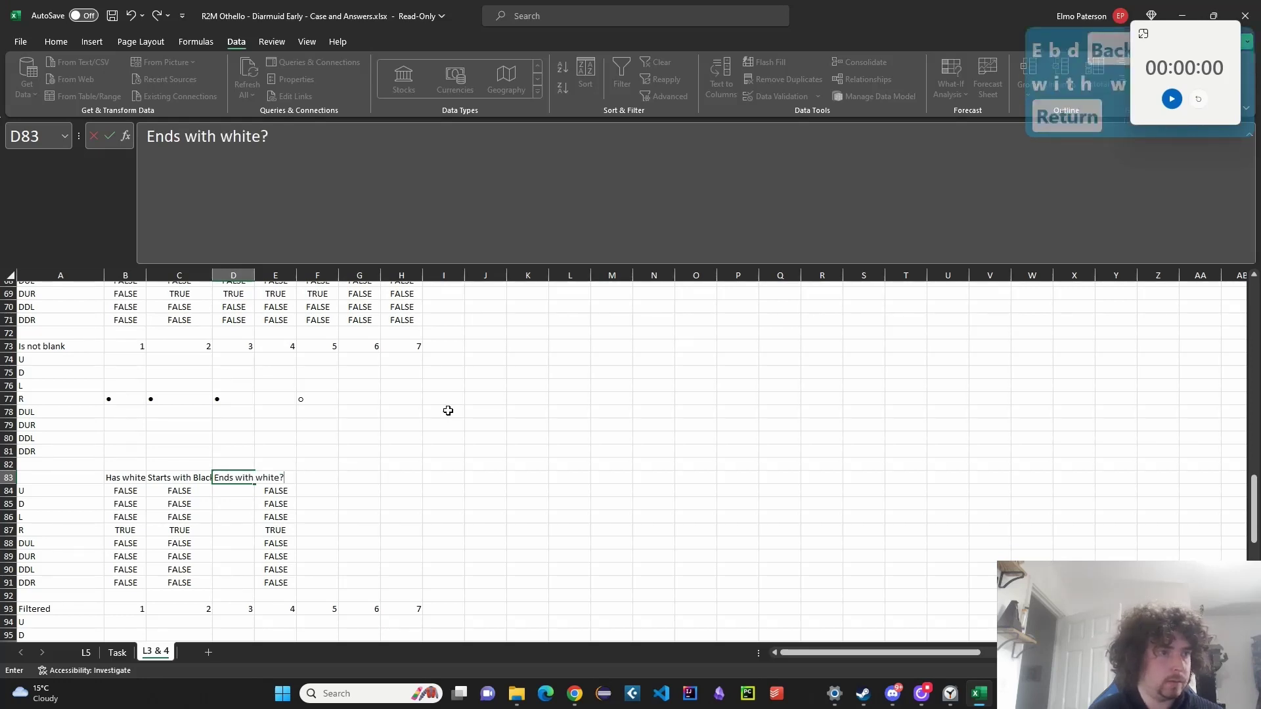
pyautogui.press('Return')
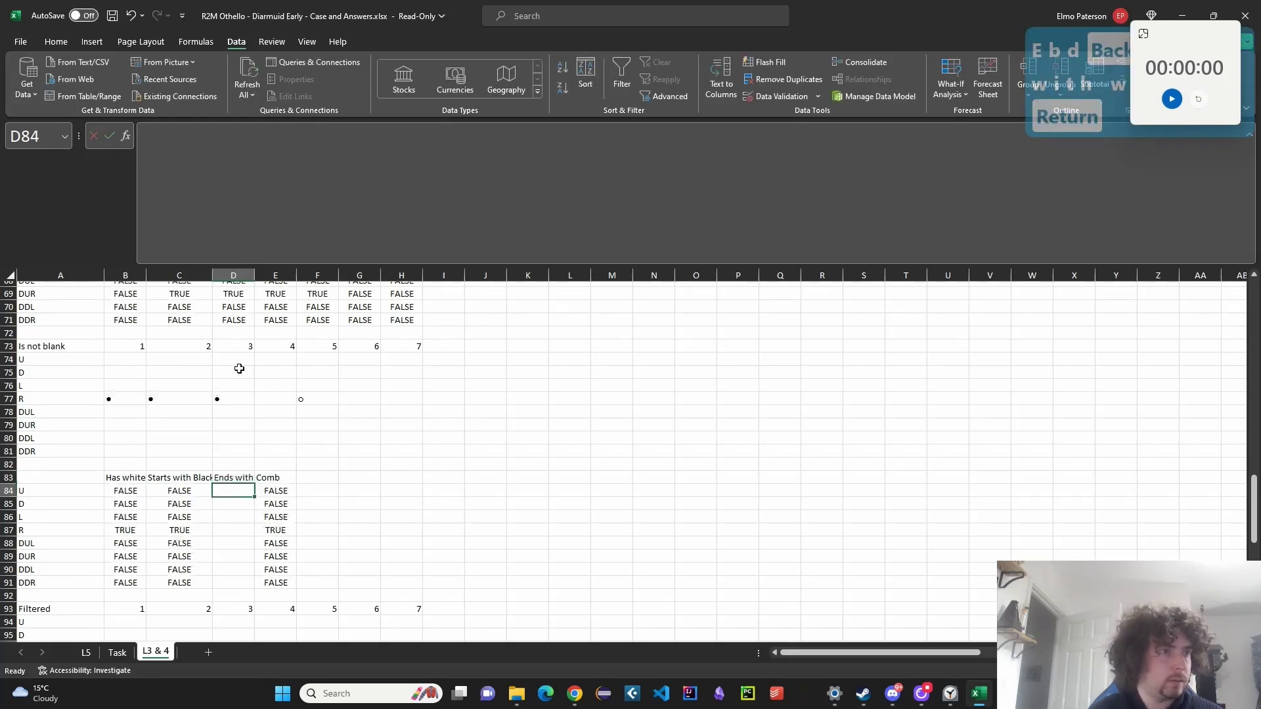
# Copy the Is not blank heading and its direction labels from A73:A81 to K73:K81.
pyautogui.click(41, 347)
pyautogui.hotkey('ctrl', 'c')
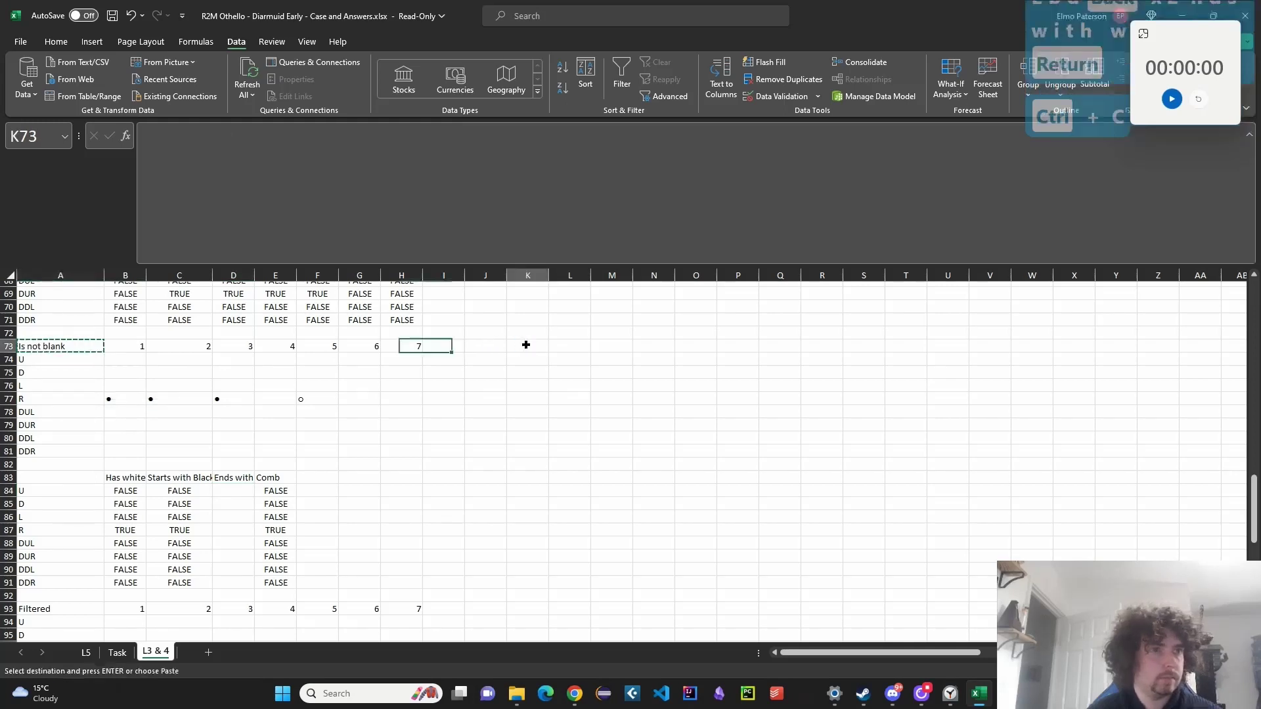
pyautogui.click(525, 346)
pyautogui.hotkey('ctrl', 'v')
pyautogui.moveTo(48, 358); pyautogui.dragTo(48, 450)
pyautogui.hotkey('ctrl', 'c')
pyautogui.click(521, 360)
pyautogui.hotkey('ctrl', 'v')
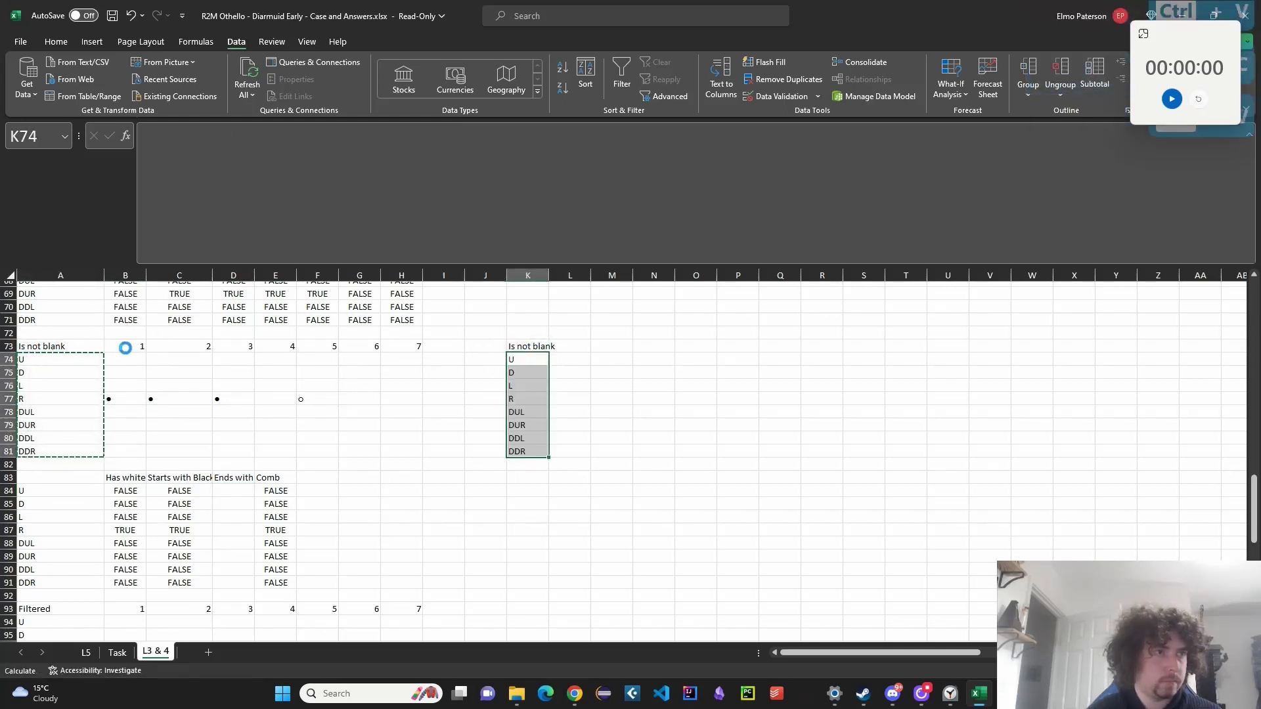
# Copy the 1 to 7 SEQUENCE header from B73 to L73 for the new block.
pyautogui.click(124, 346)
pyautogui.hotkey('ctrl', 'c')
pyautogui.click(571, 346)
pyautogui.hotkey('ctrl', 'v')
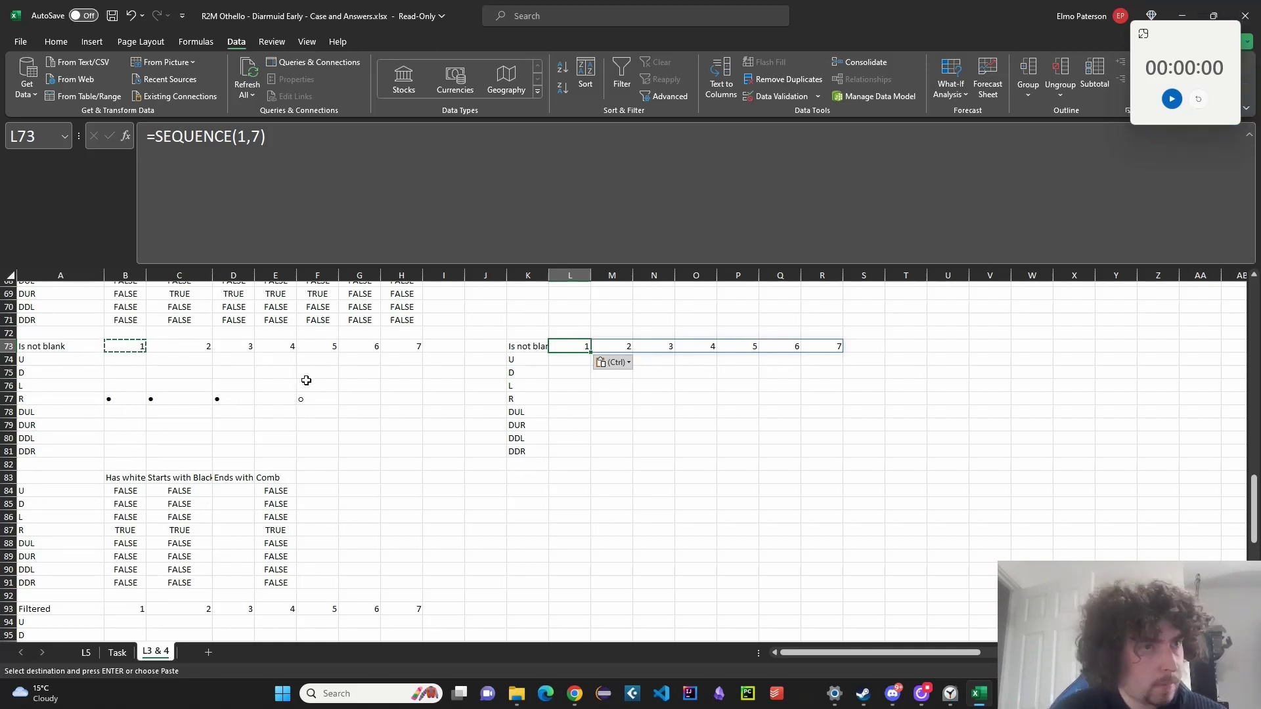
pyautogui.click(558, 360)
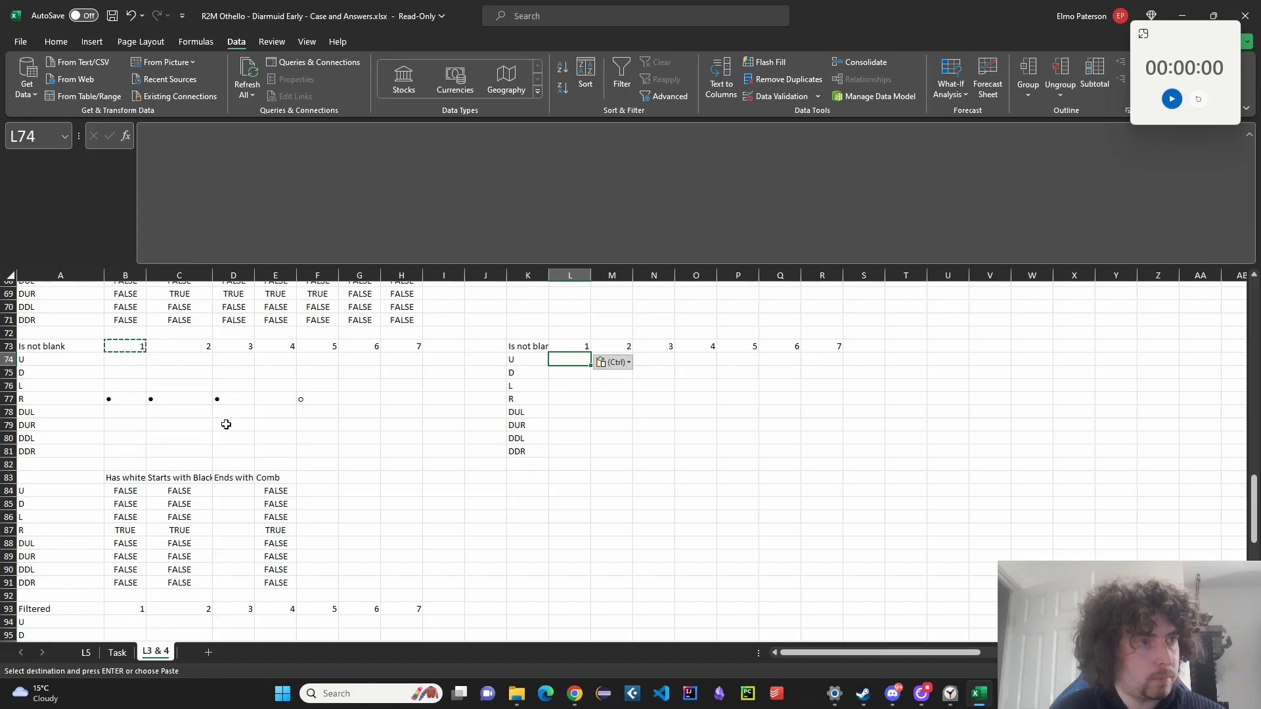
pyautogui.click(229, 404)
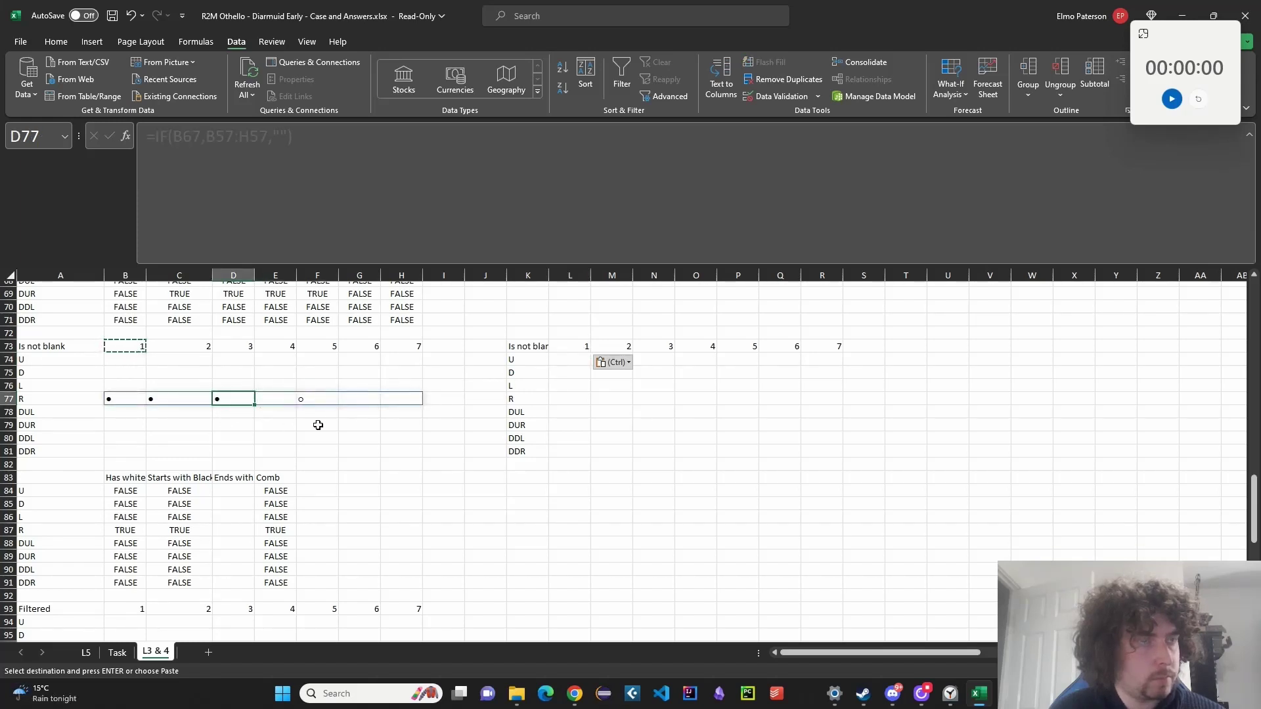
pyautogui.click(557, 361)
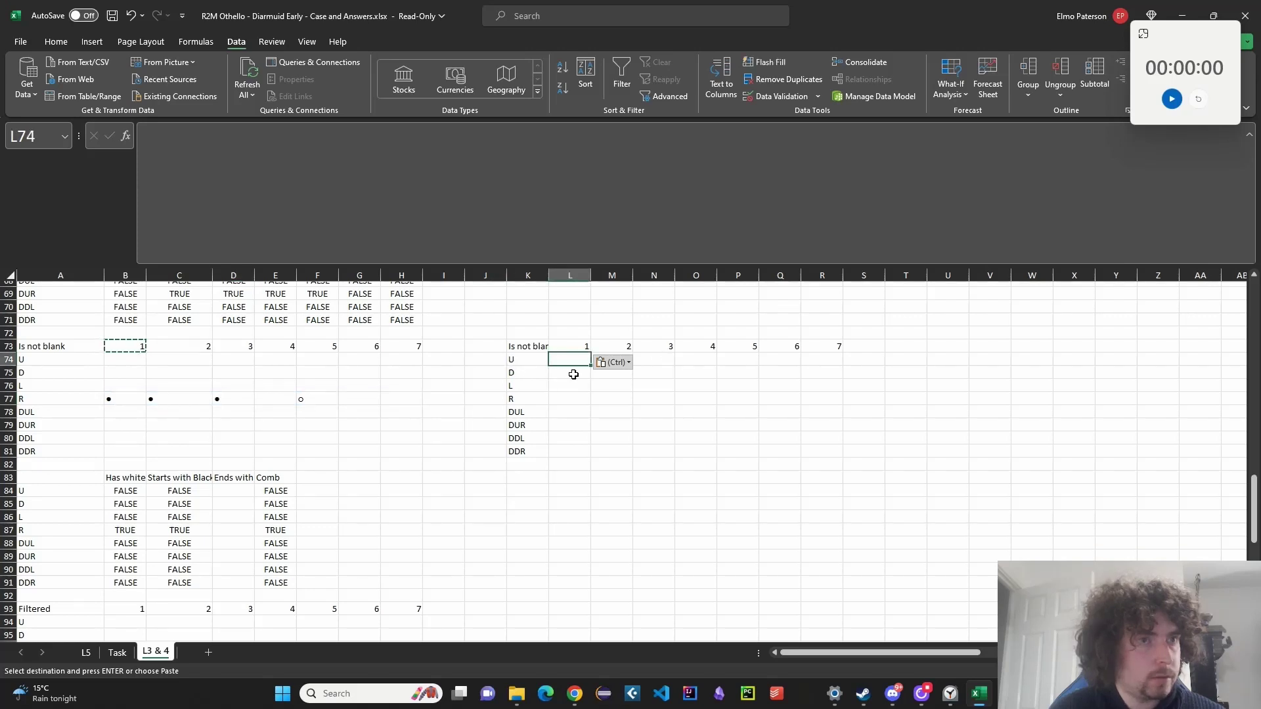
pyautogui.click(824, 363)
pyautogui.write('=IF(')
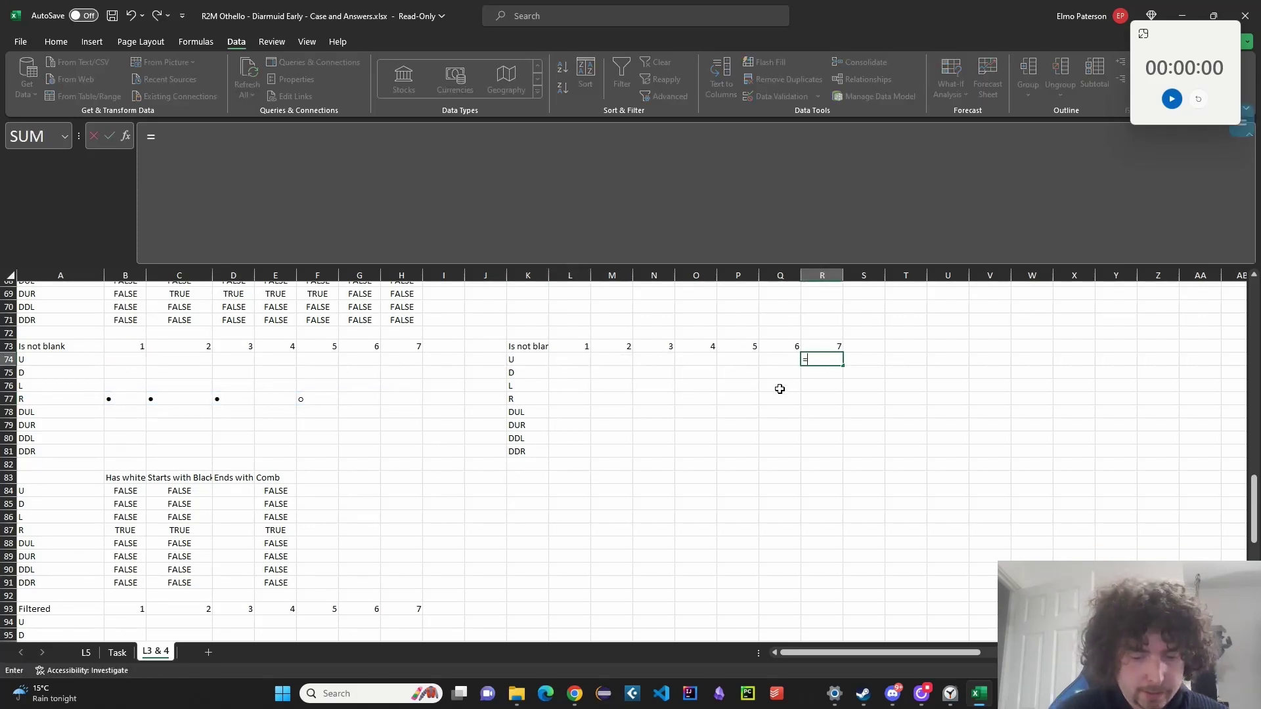
pyautogui.click(421, 365)
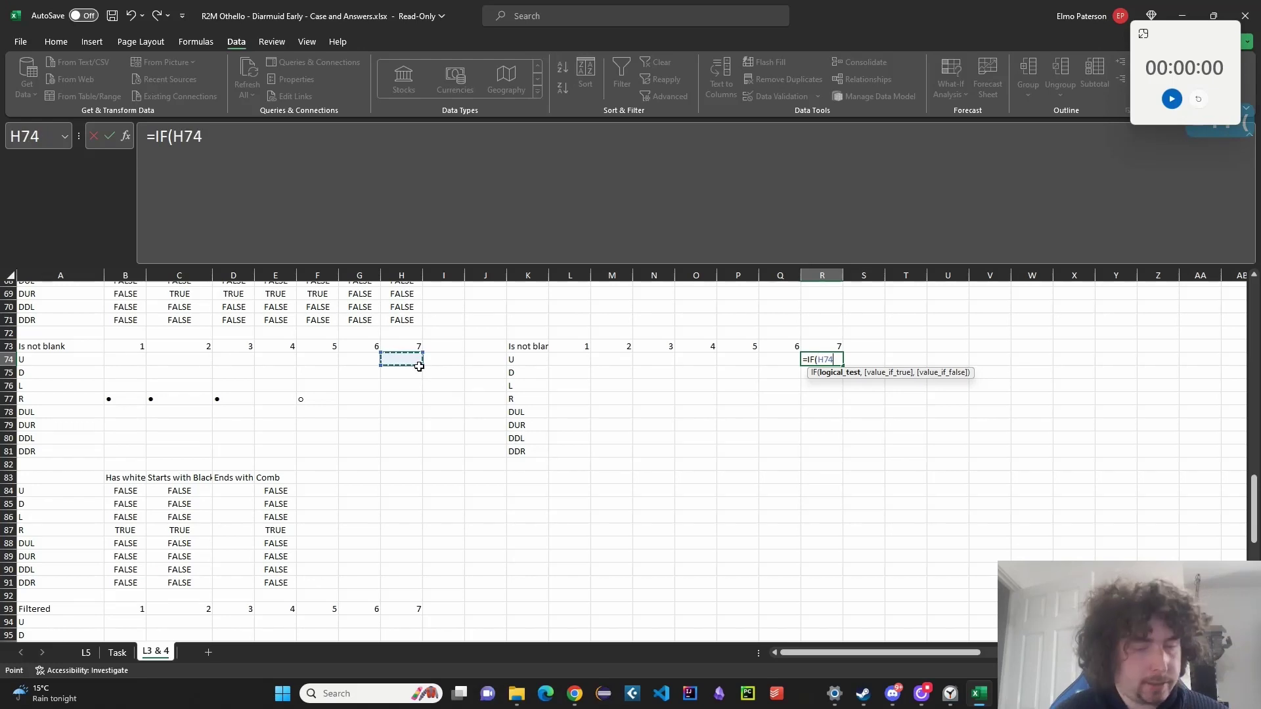
pyautogui.write('=_W')
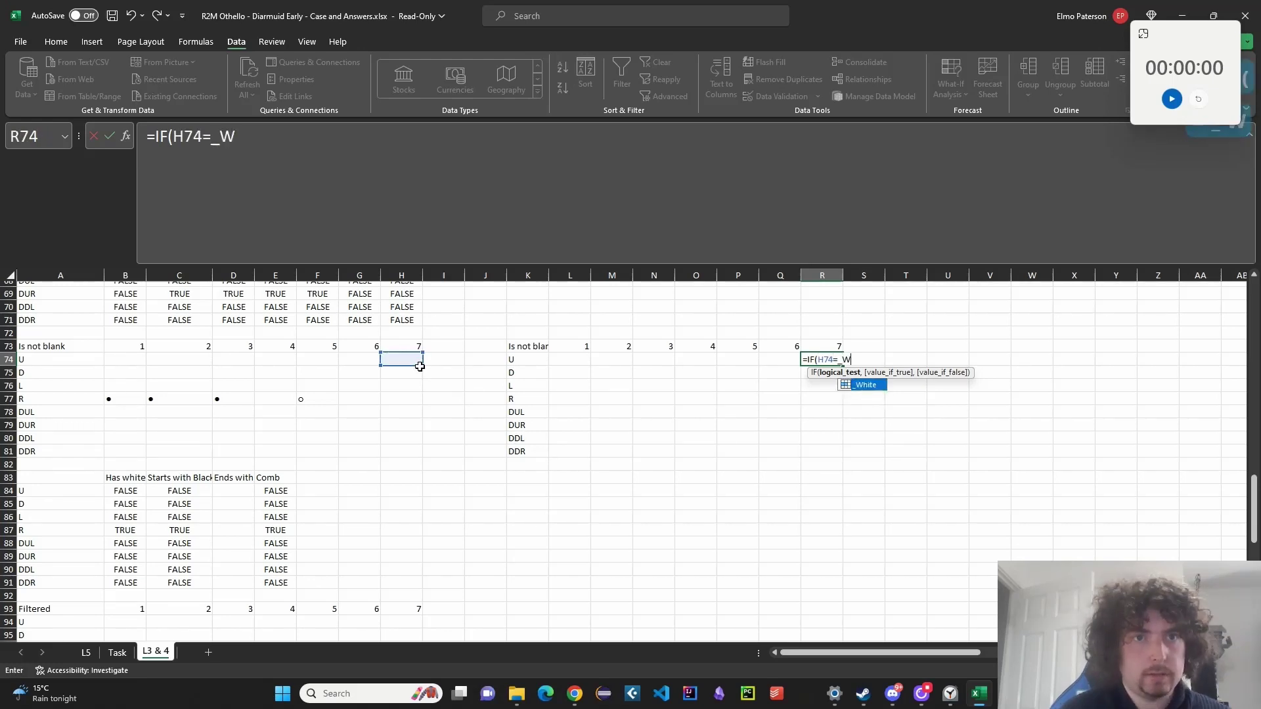
pyautogui.write('hite, TRUE')
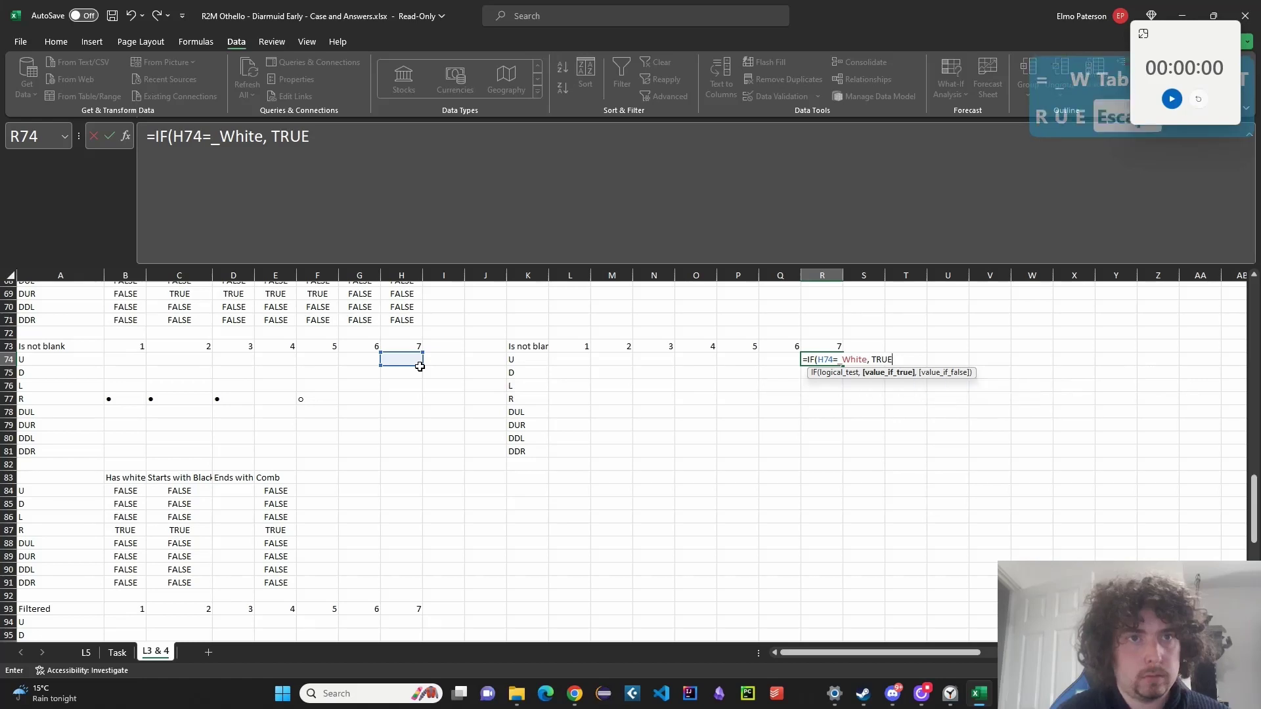
pyautogui.press('Escape')
# Enter =H74=_White in R74 and fill it down through R81.
pyautogui.write('=')
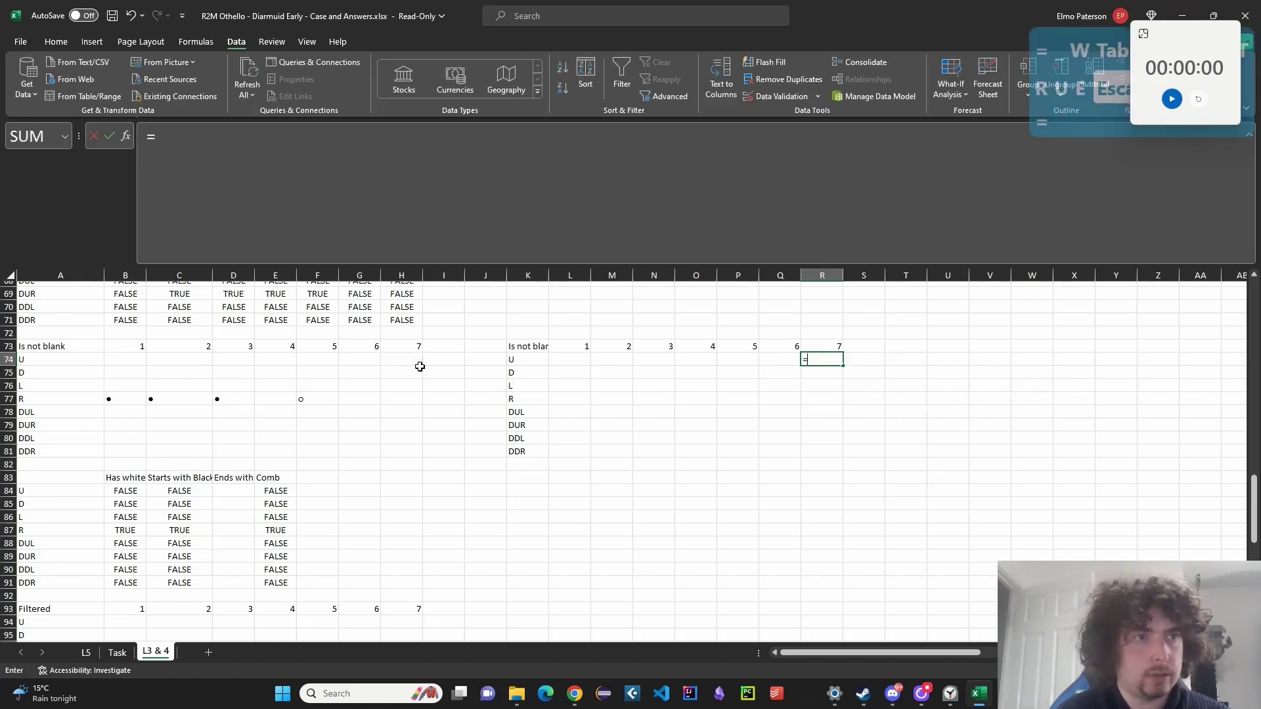
pyautogui.click(403, 362)
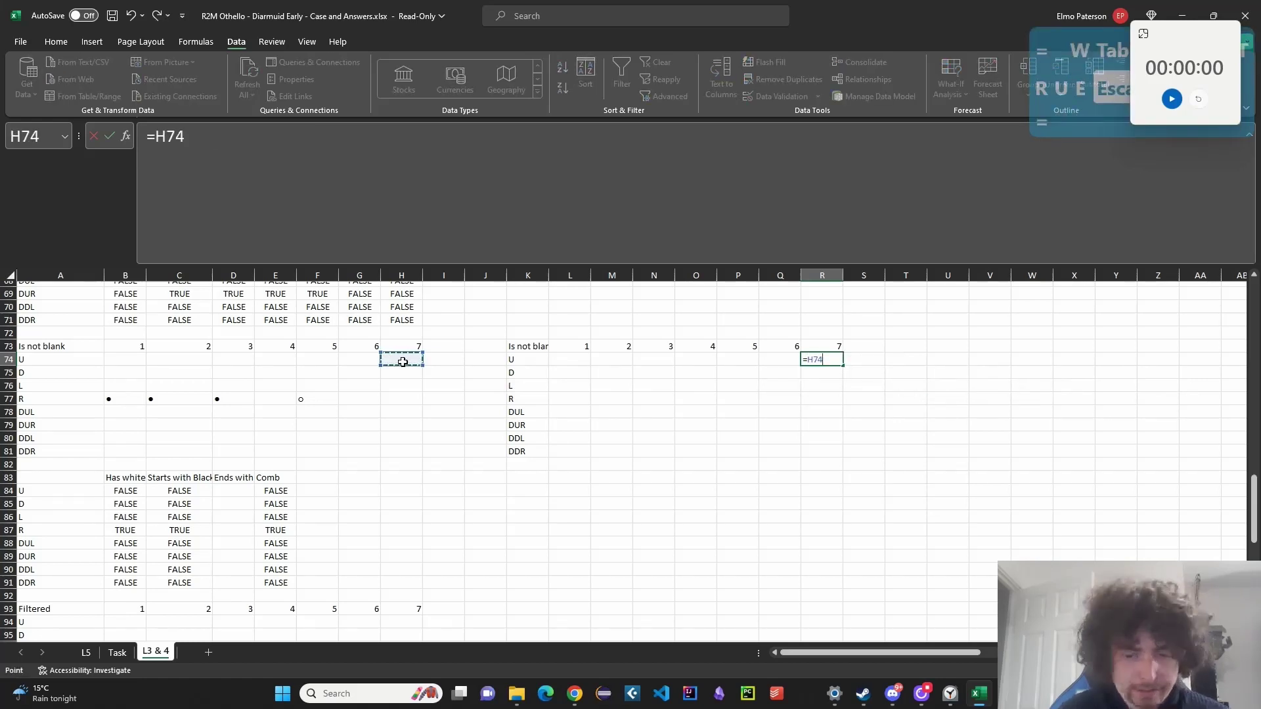
pyautogui.write('=_W')
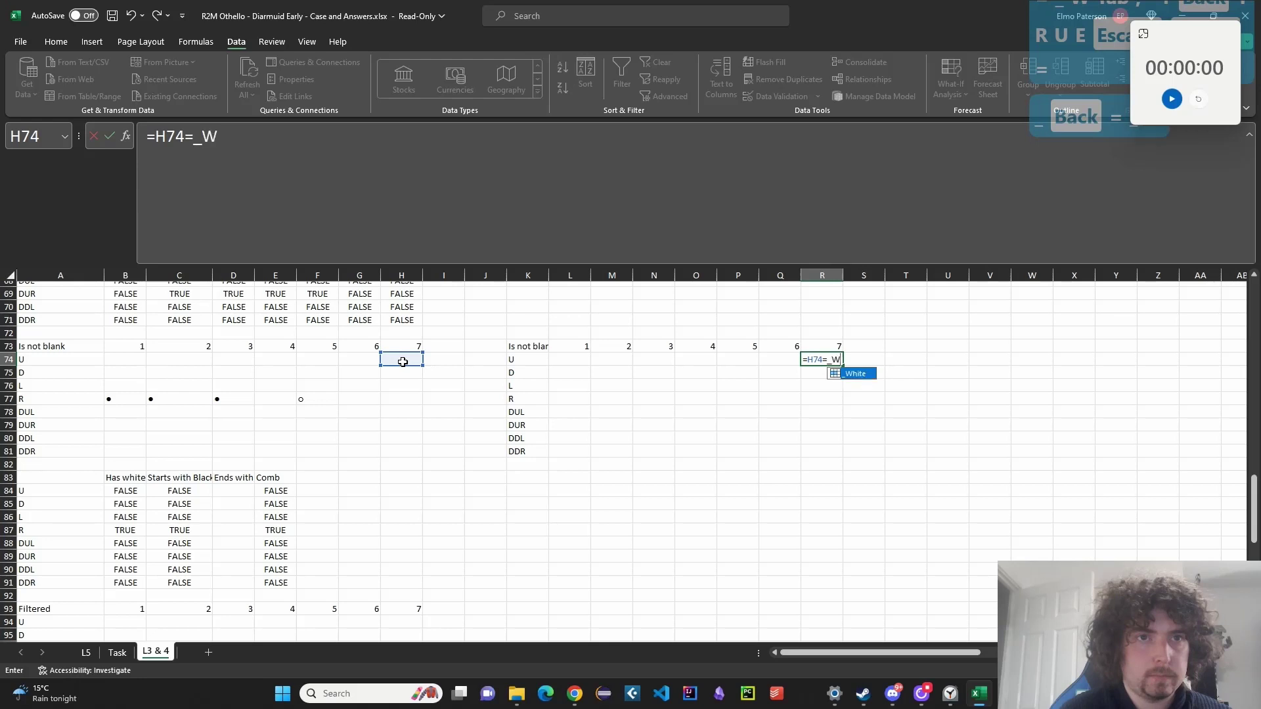
pyautogui.press('Return')
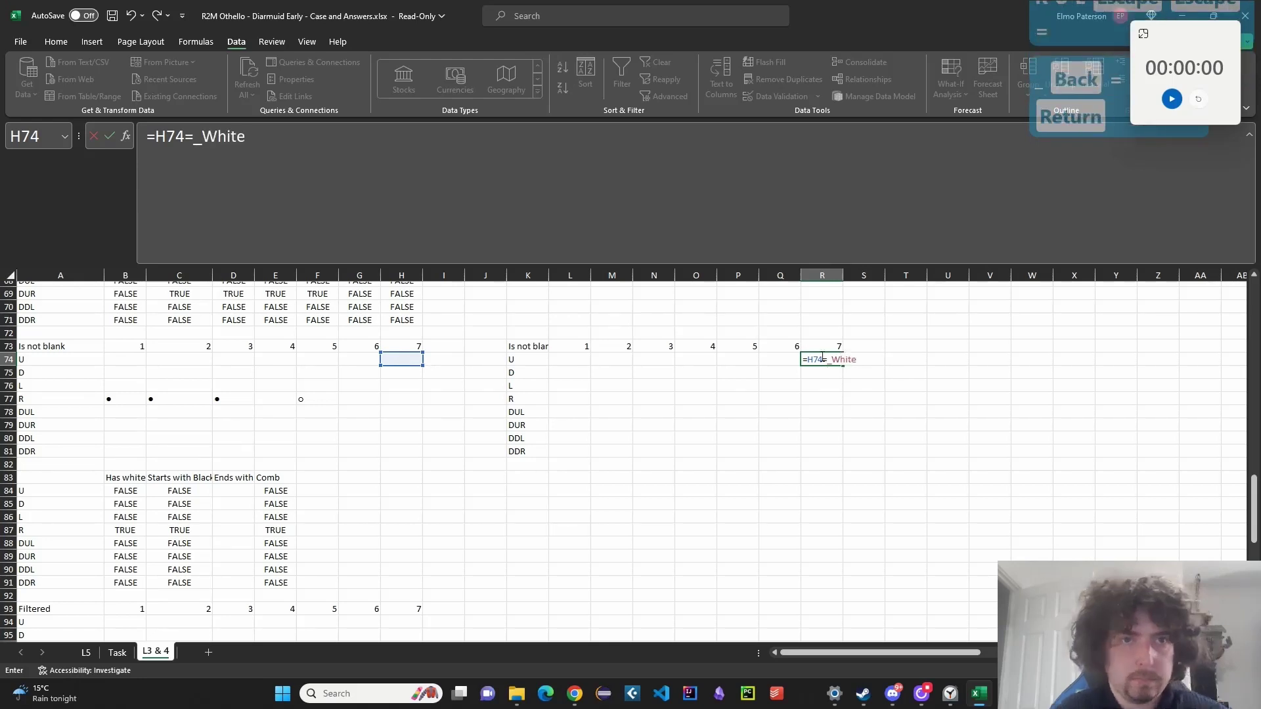
pyautogui.press('Return')
pyautogui.moveTo(843, 365); pyautogui.dragTo(841, 460)
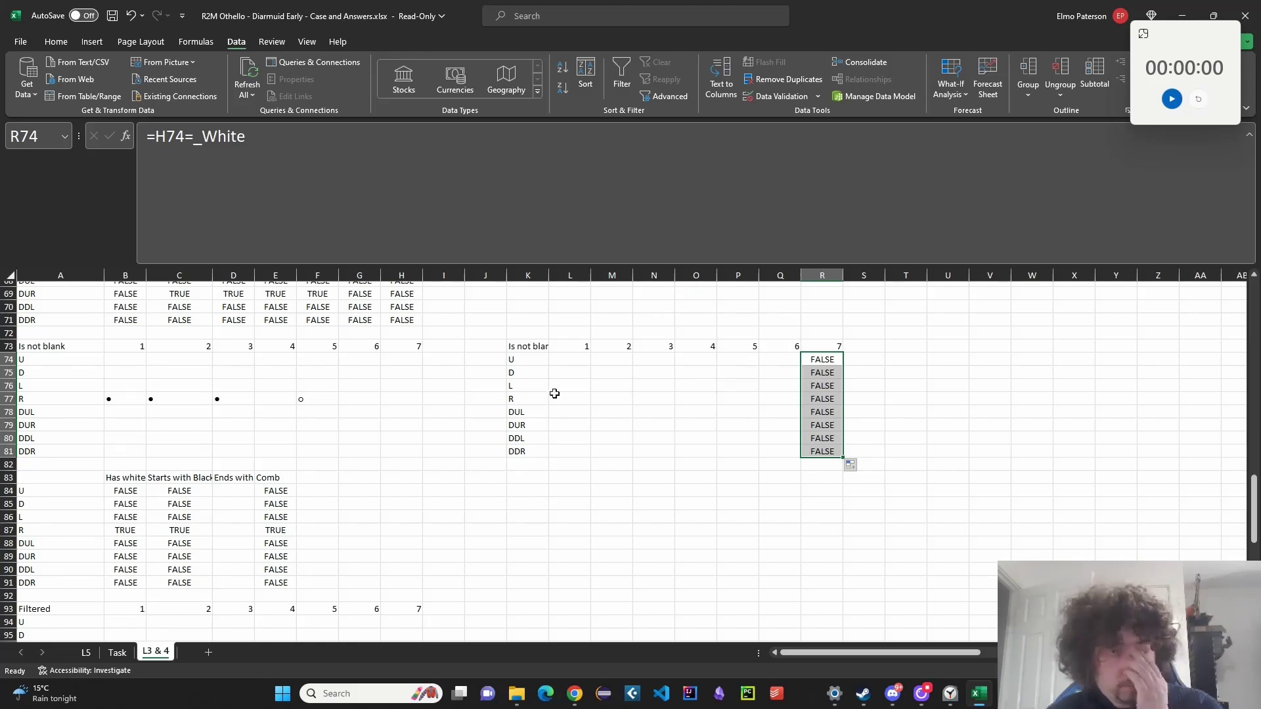
# Begin a formula in L74 that tests whether B74 equals _Black.
pyautogui.click(570, 358)
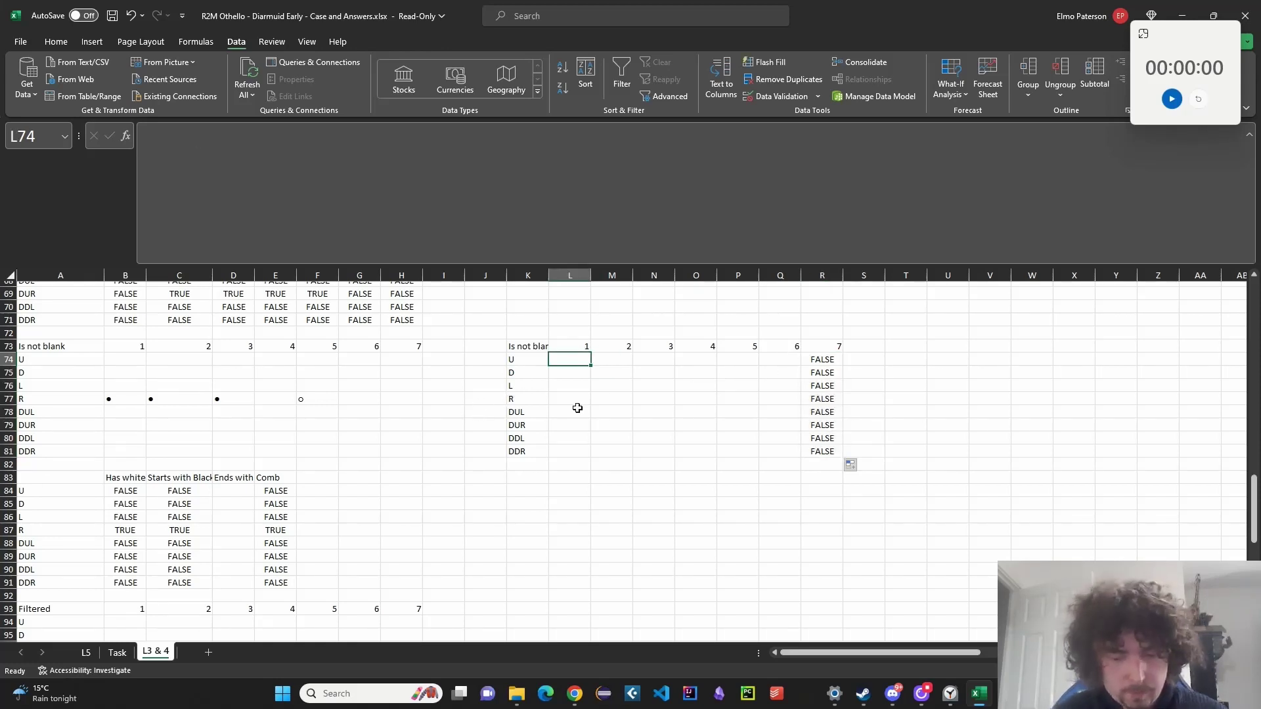
pyautogui.write('=')
pyautogui.click(134, 360)
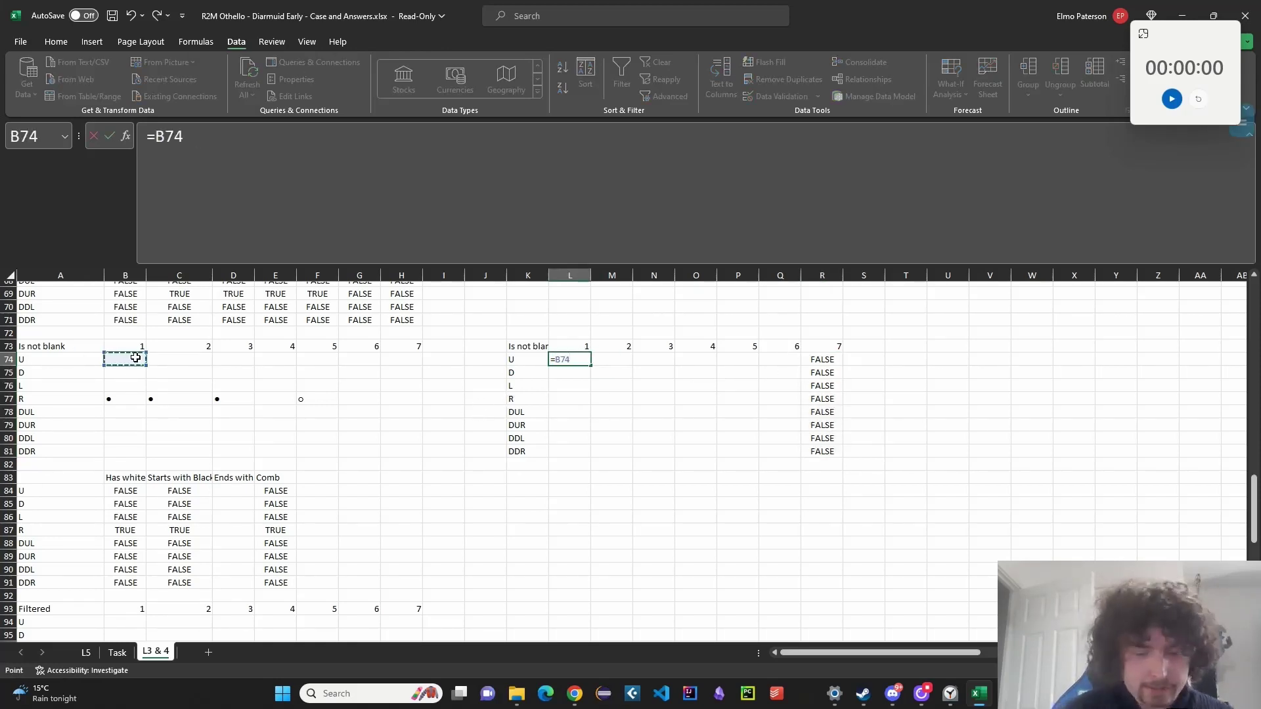
pyautogui.write('=')
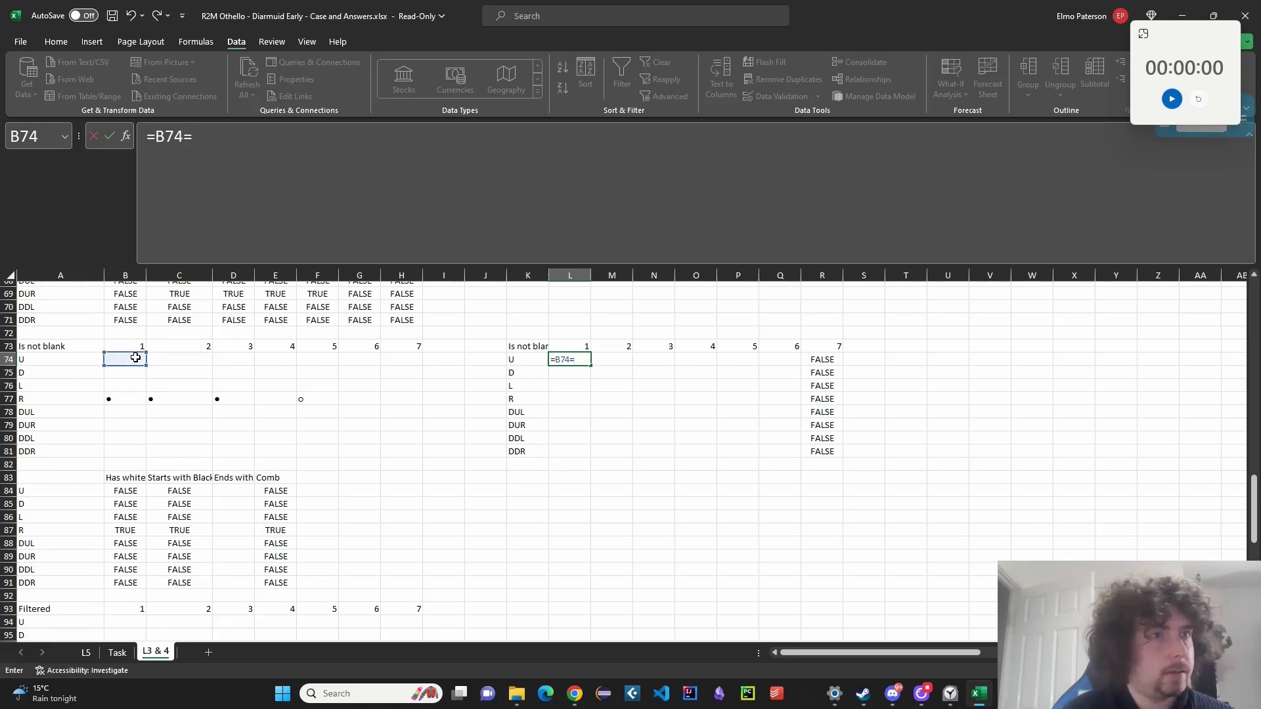
pyautogui.write('_')
pyautogui.press('Tab')
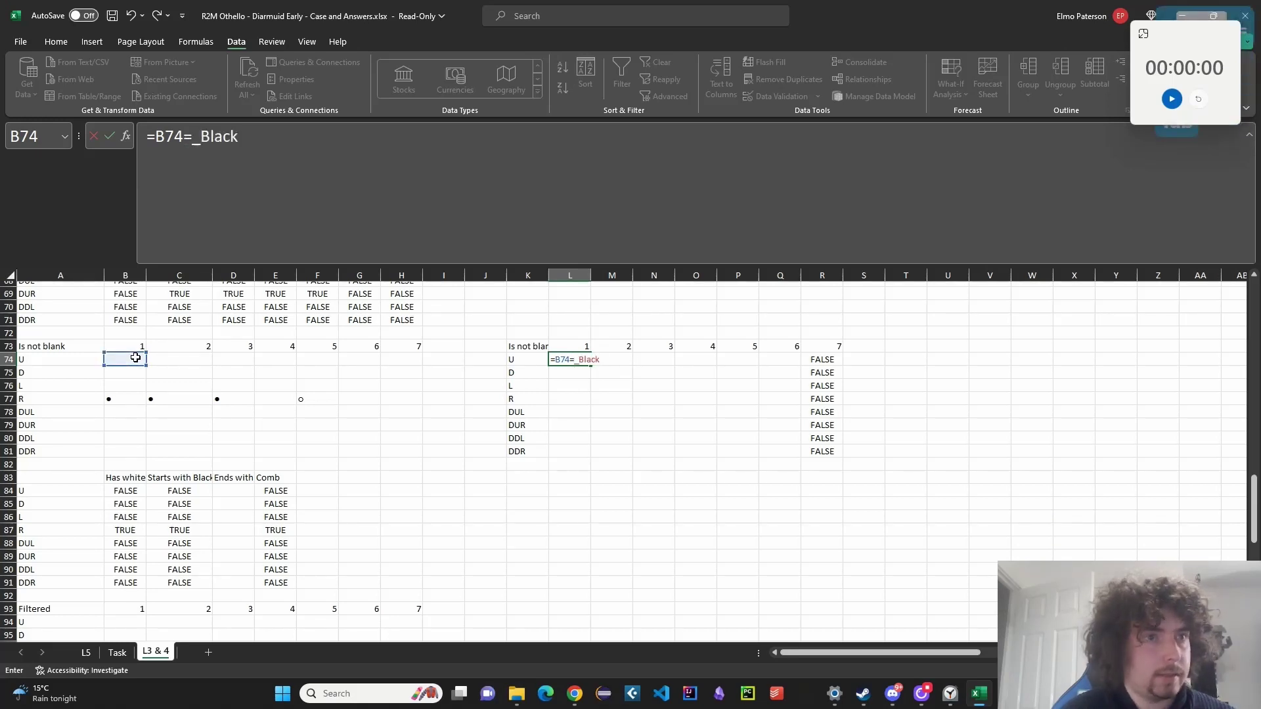
# Wrap the L74 test in AND and add C74=_White as its second condition.
pyautogui.click(155, 156)
pyautogui.write('AND(')
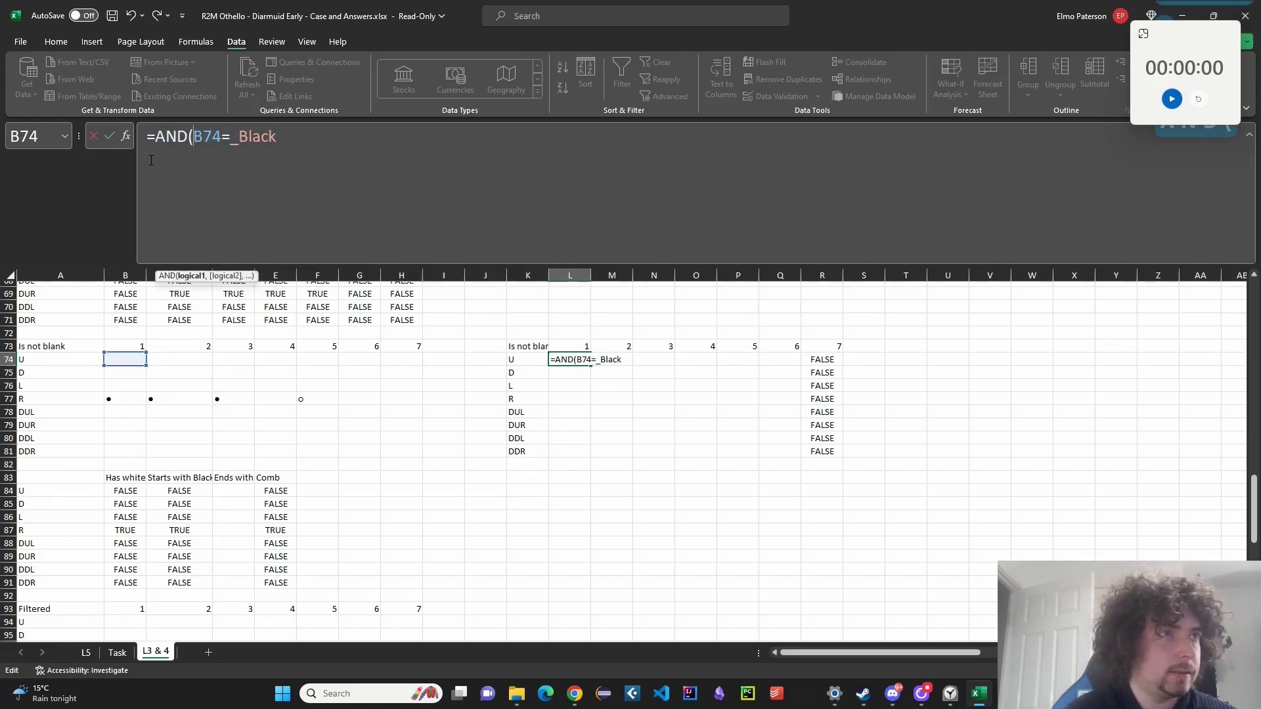
pyautogui.write(',')
pyautogui.click(179, 358)
pyautogui.write('=_')
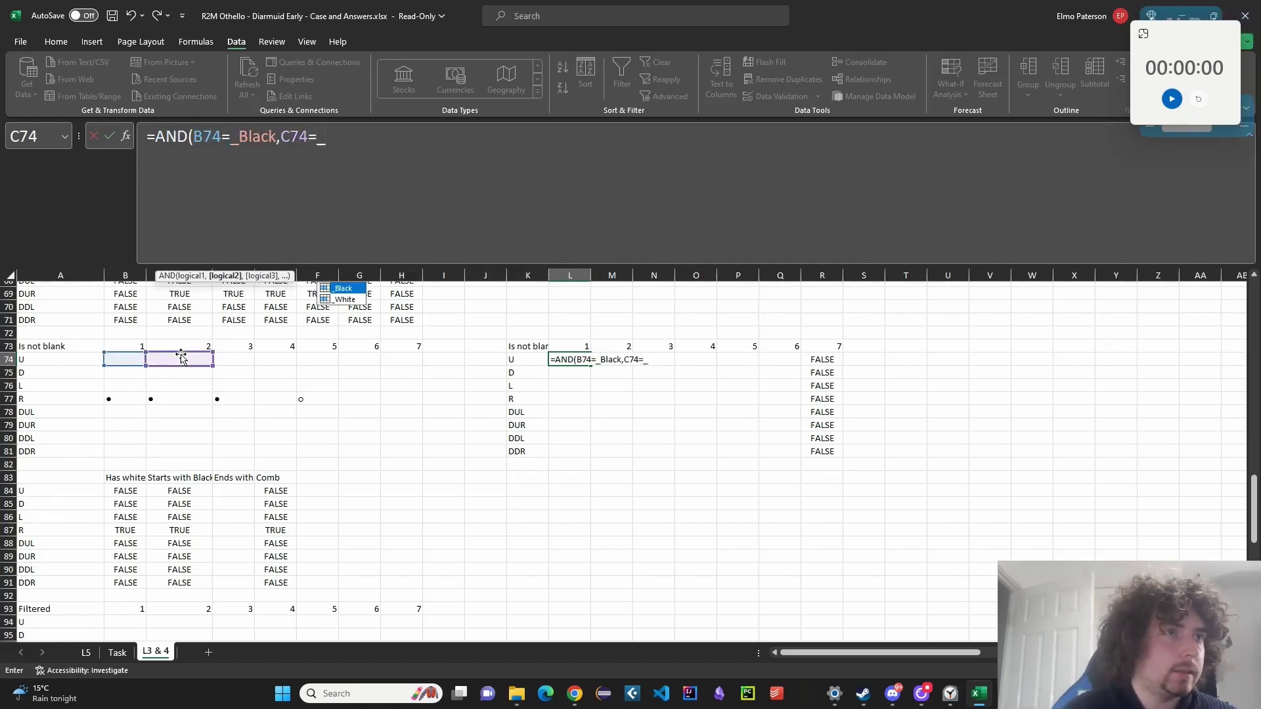
pyautogui.write('W')
pyautogui.press('Tab')
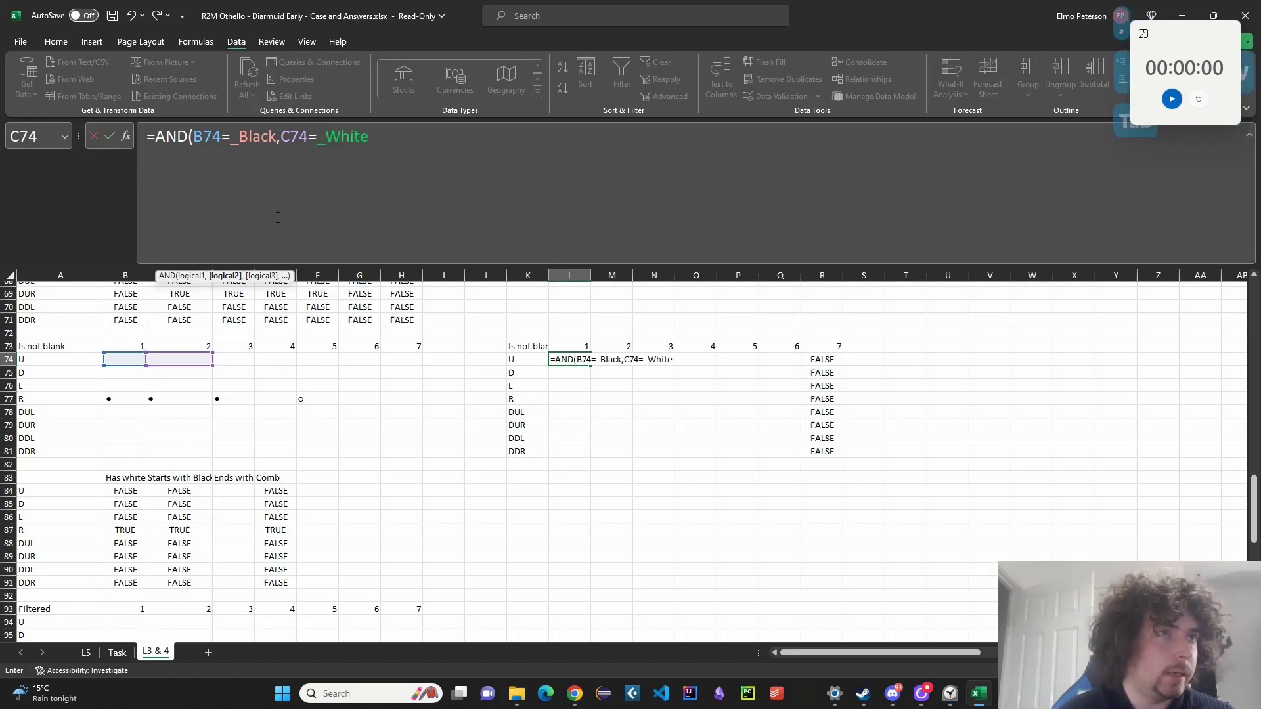
# Wrap the C74=_White condition of the L74 formula in an OR.
pyautogui.click(287, 138)
pyautogui.press('BackSpace')
pyautogui.write('OR(C')
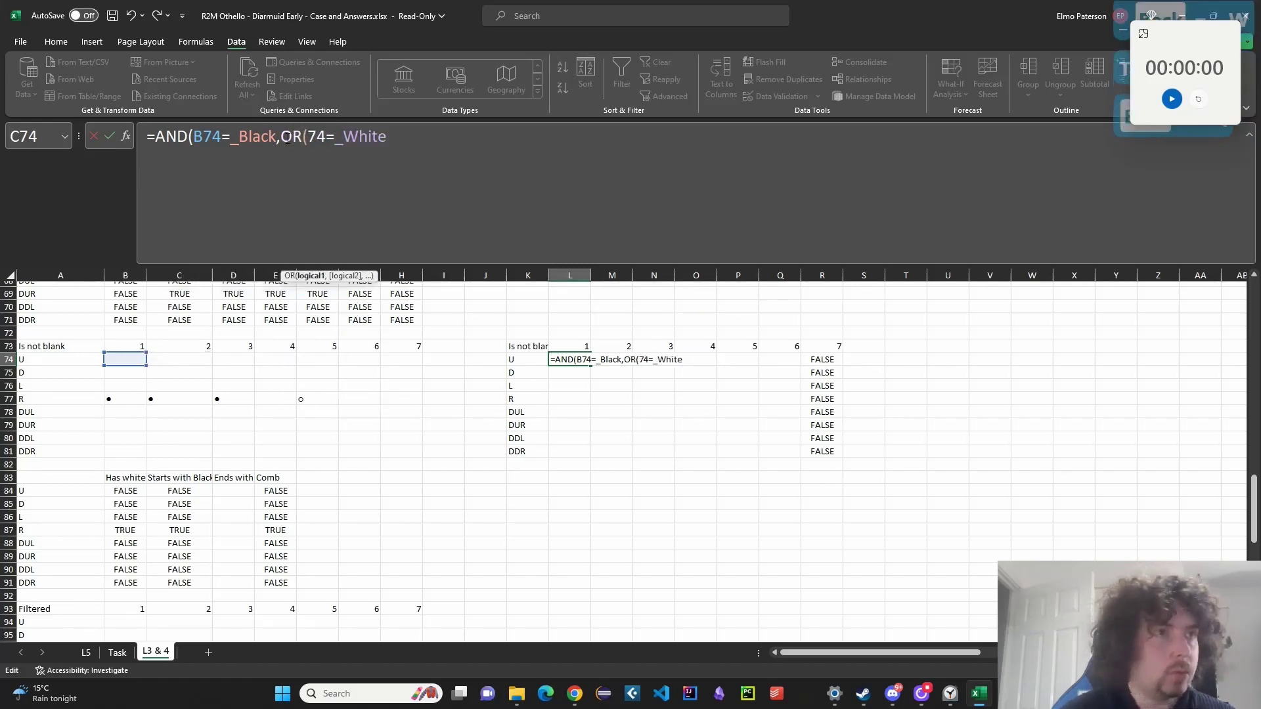
# Add C74=_Black as the second OR condition in L74, close the formula, and fill it across L74:Q81.
pyautogui.click(402, 167)
pyautogui.write(',.')
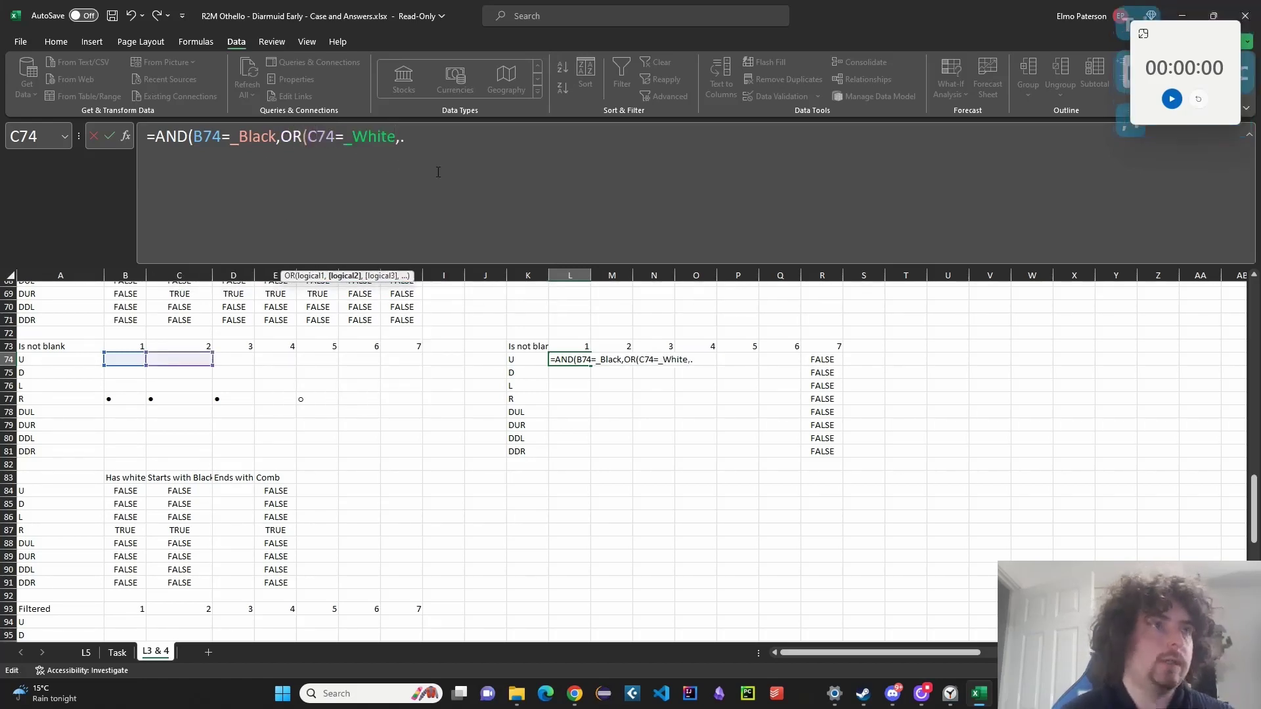
pyautogui.press('BackSpace')
pyautogui.write('C75')
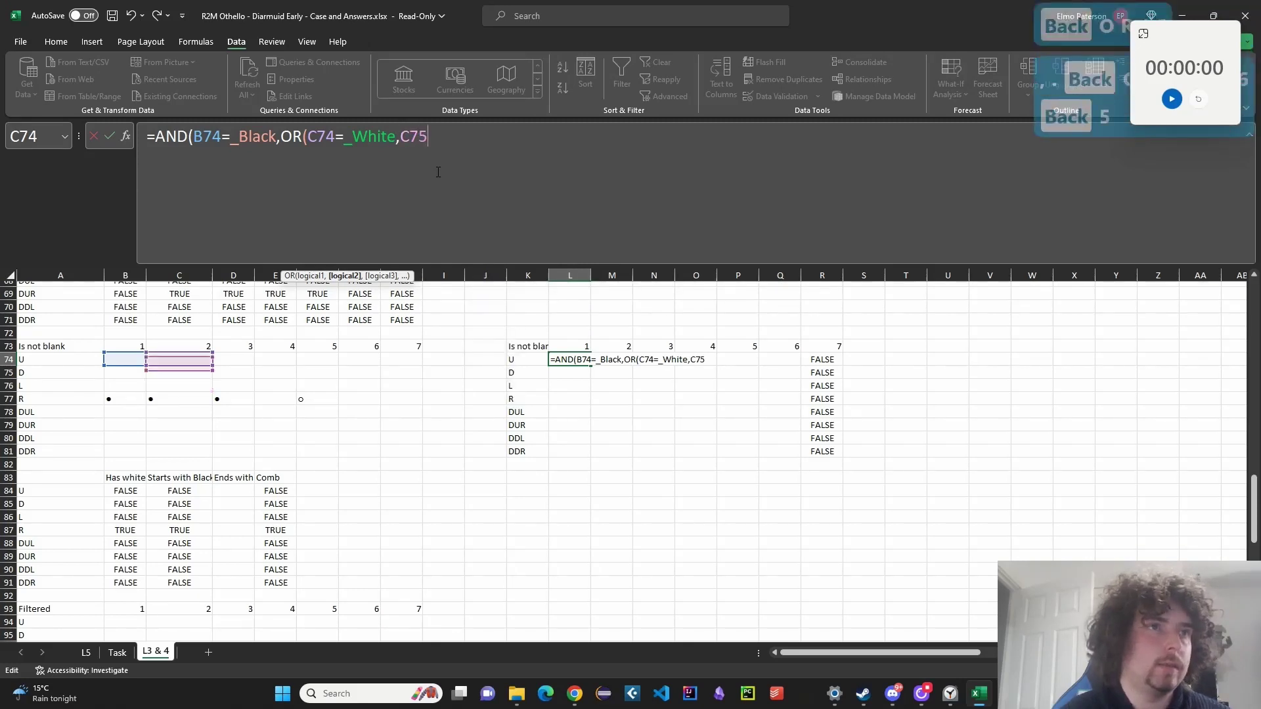
pyautogui.press('BackSpace')
pyautogui.write('4')
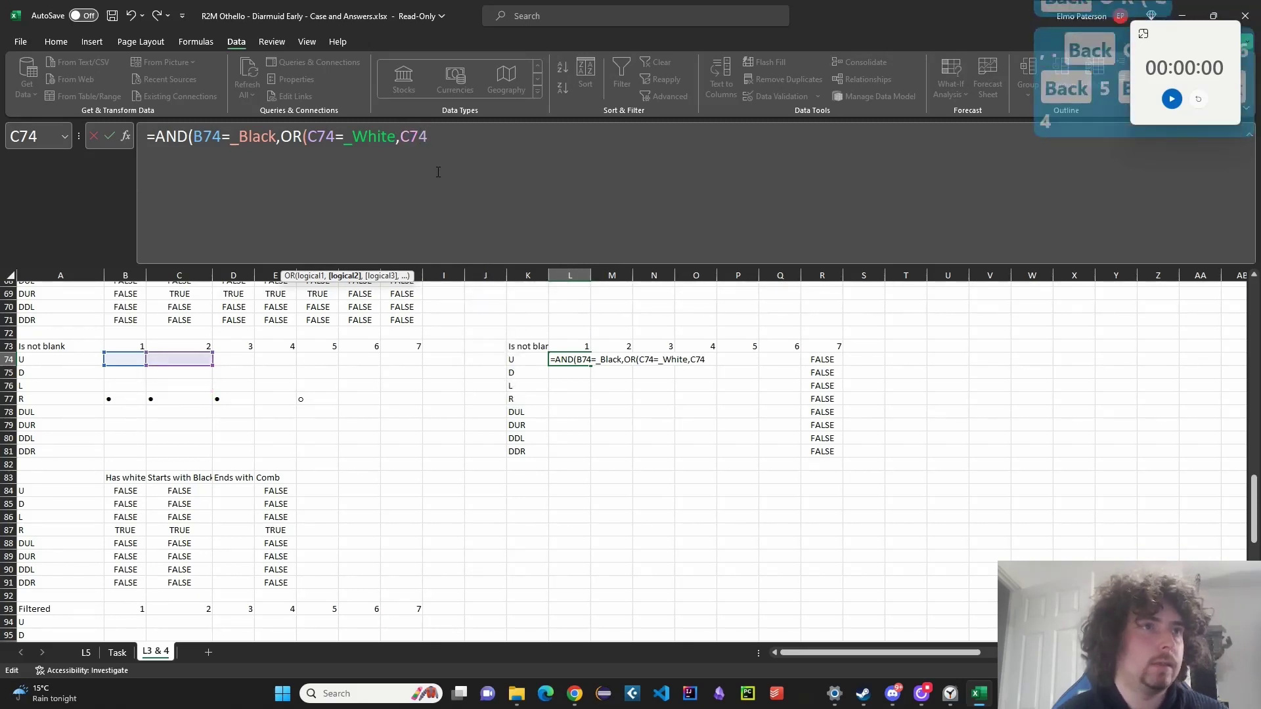
pyautogui.write(')')
pyautogui.write('=_Black)')
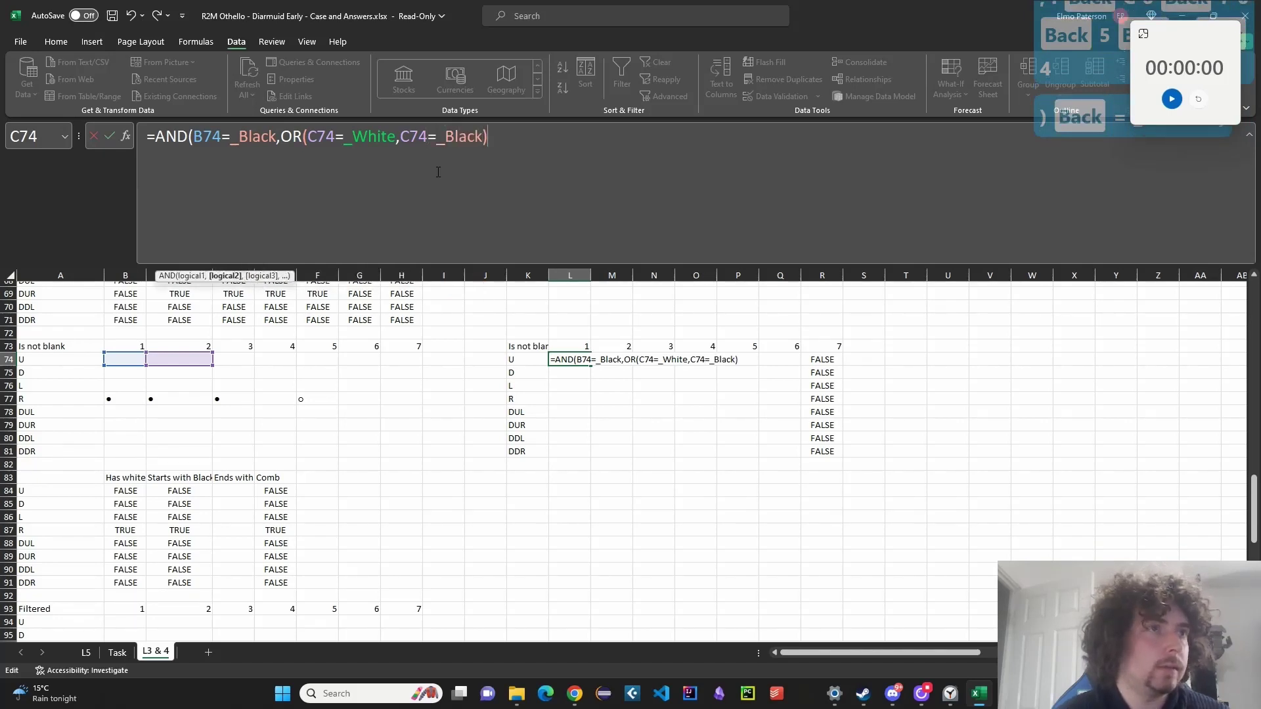
pyautogui.write(')')
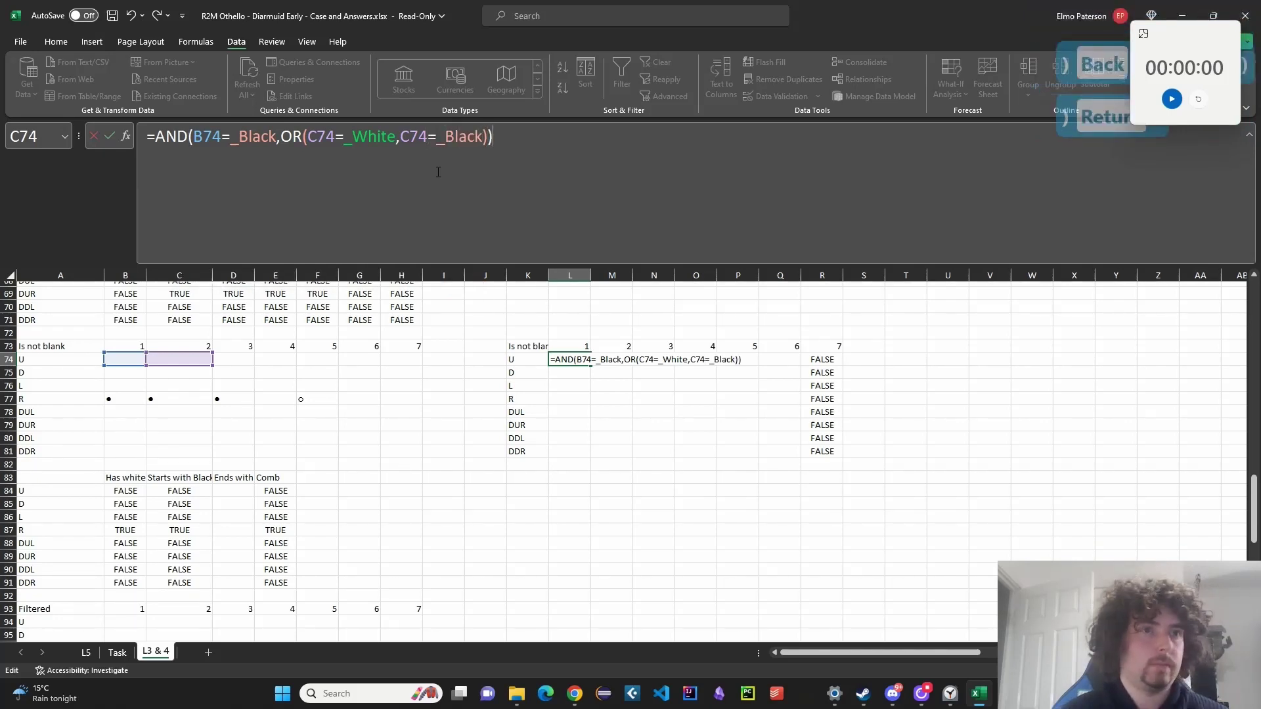
pyautogui.press('Return')
pyautogui.moveTo(586, 368); pyautogui.dragTo(798, 448)
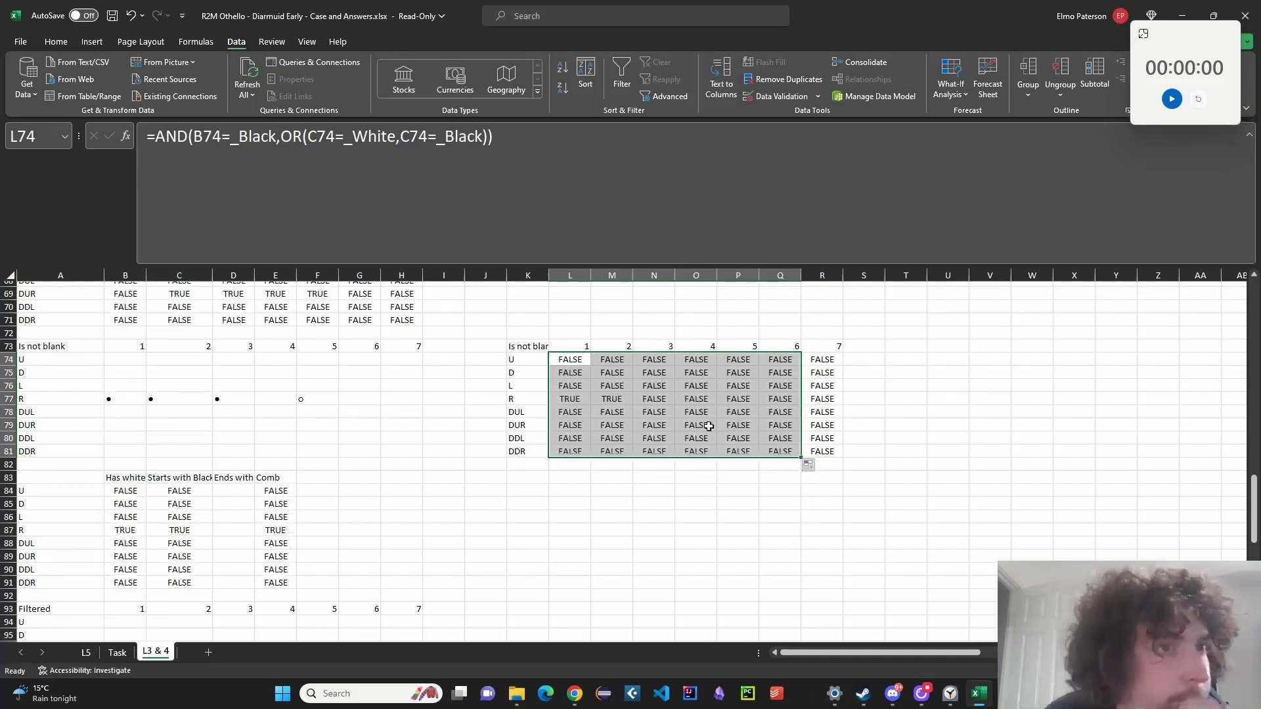
# Check the R row's adjacency test in M77 against the pieces in row 77 and the formula in B77.
pyautogui.click(594, 402)
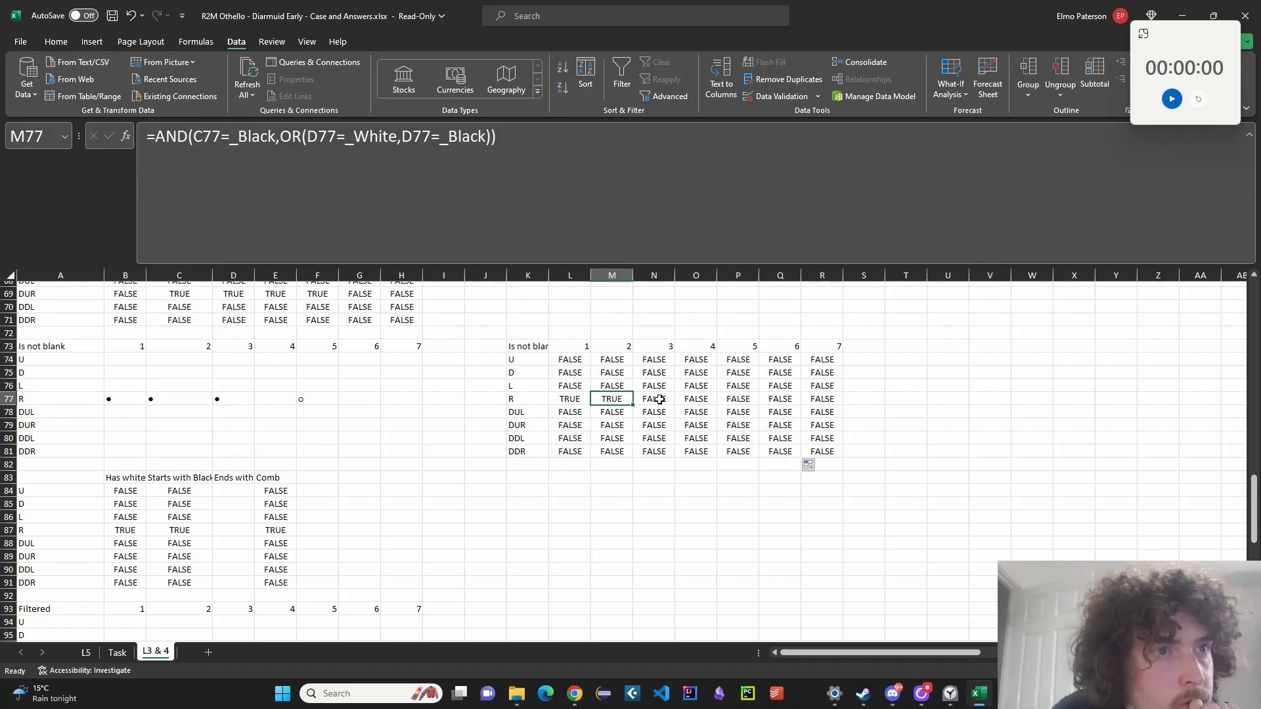
pyautogui.click(127, 399)
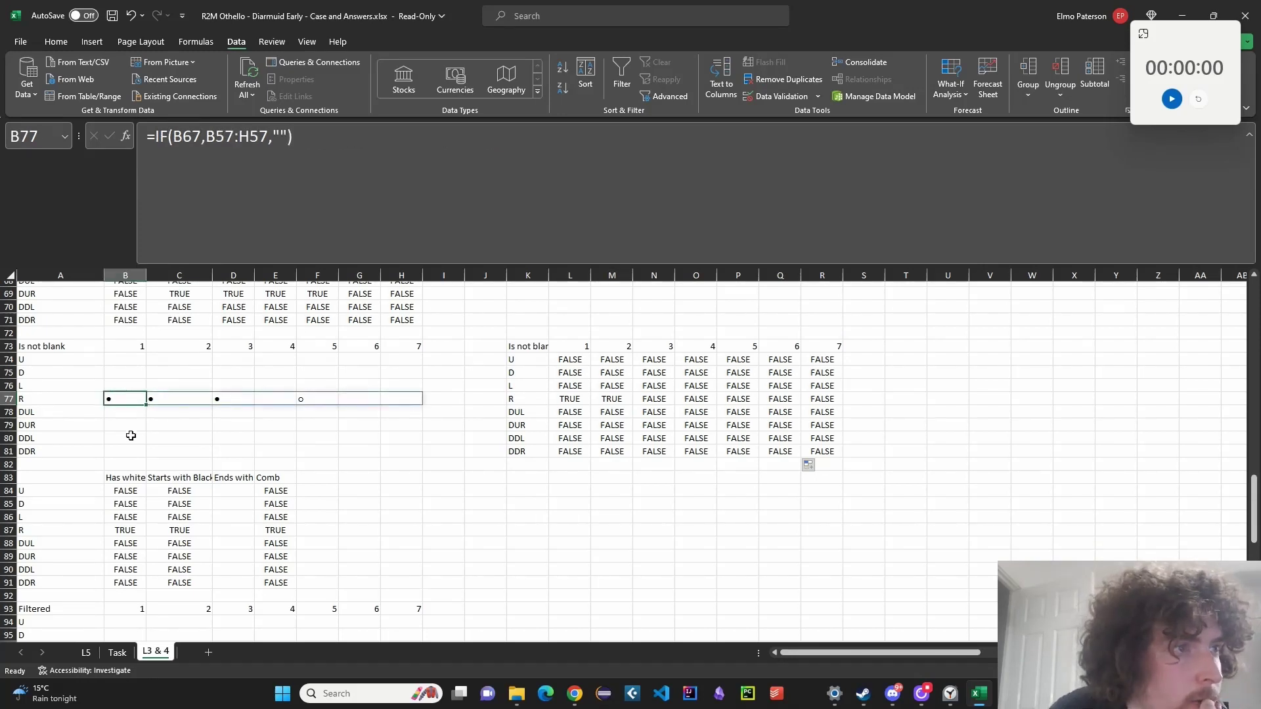
pyautogui.click(129, 436)
pyautogui.click(605, 399)
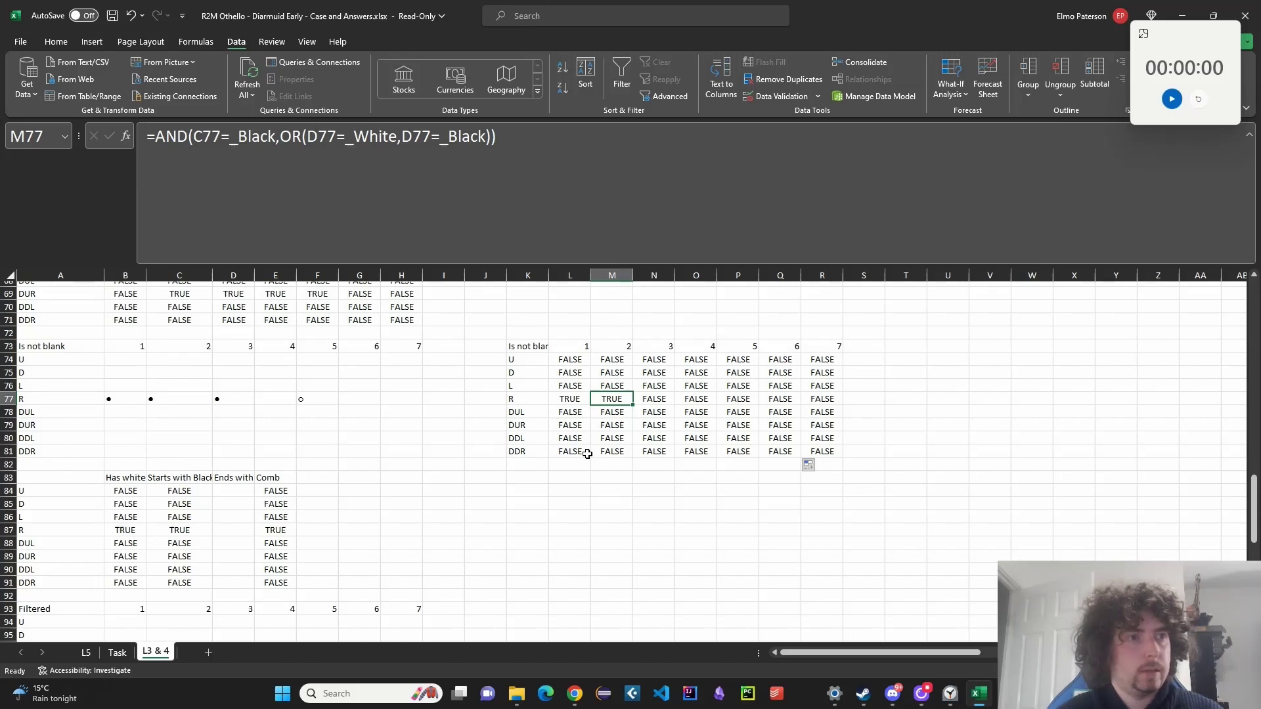
# Switch to the Clock app, start its stopwatch, and keep it on top in a compact view over the workbook.
pyautogui.click(1143, 33)
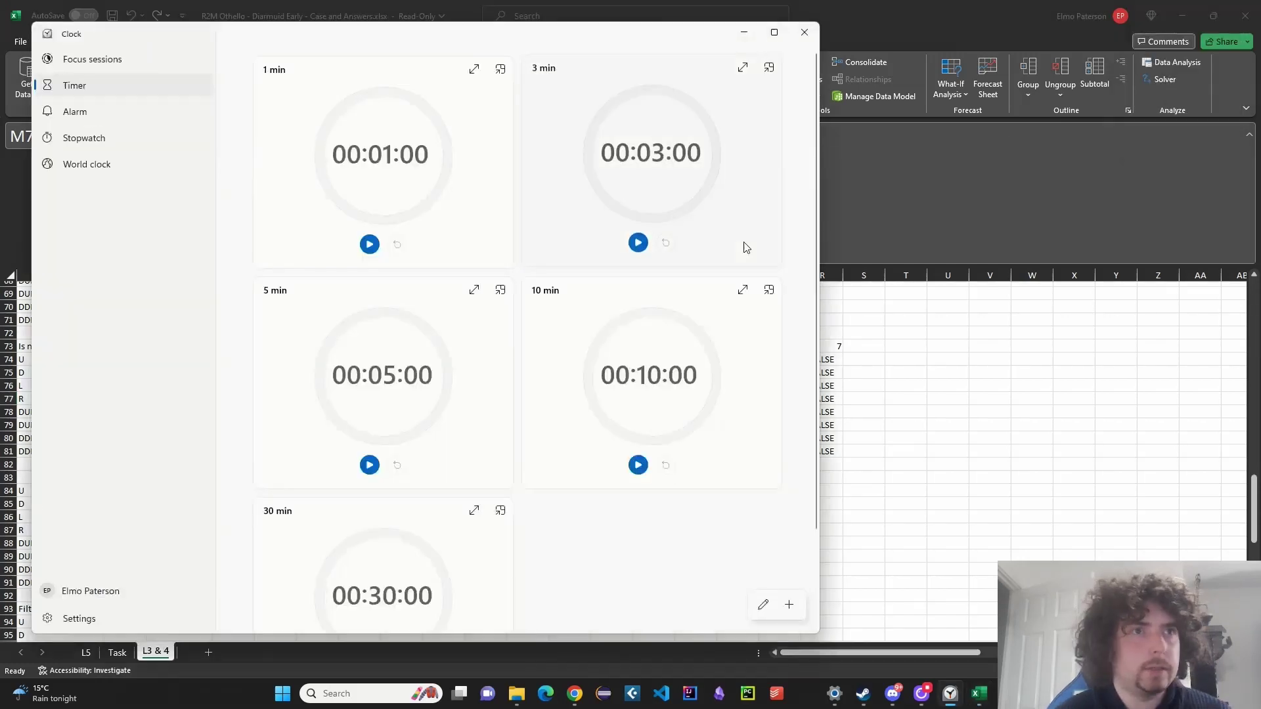
pyautogui.click(110, 140)
pyautogui.click(457, 282)
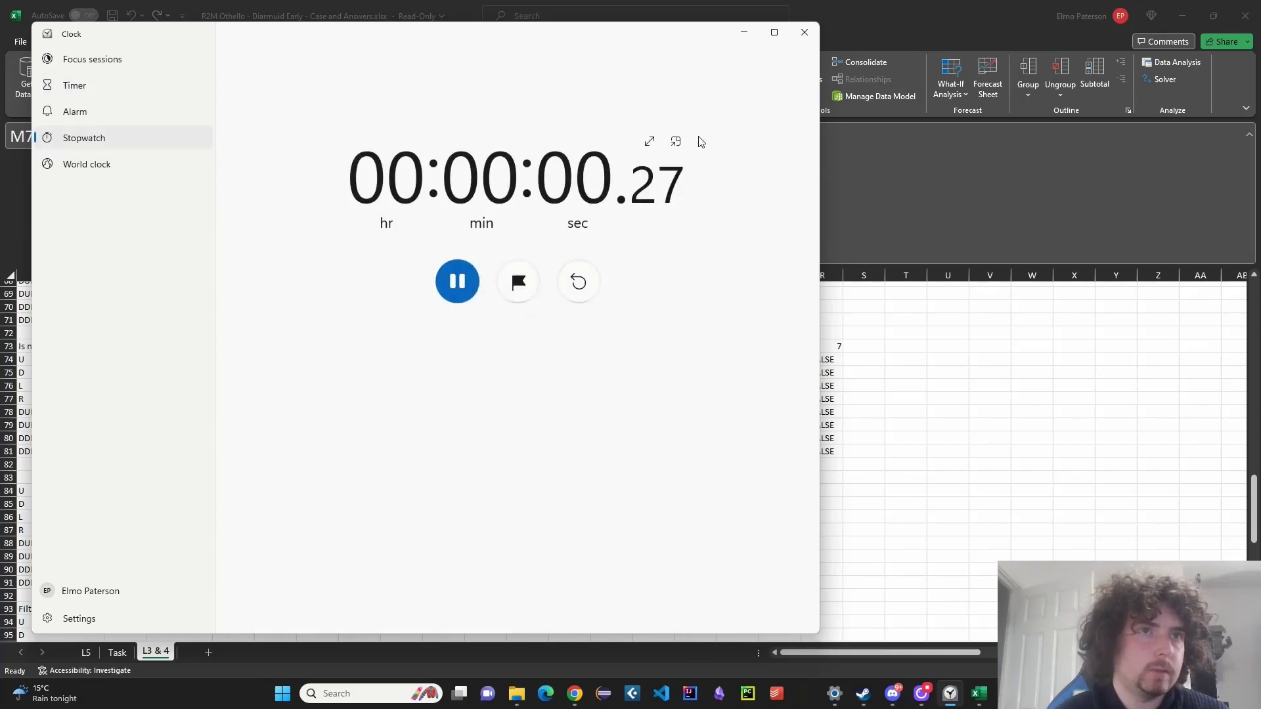
pyautogui.click(676, 141)
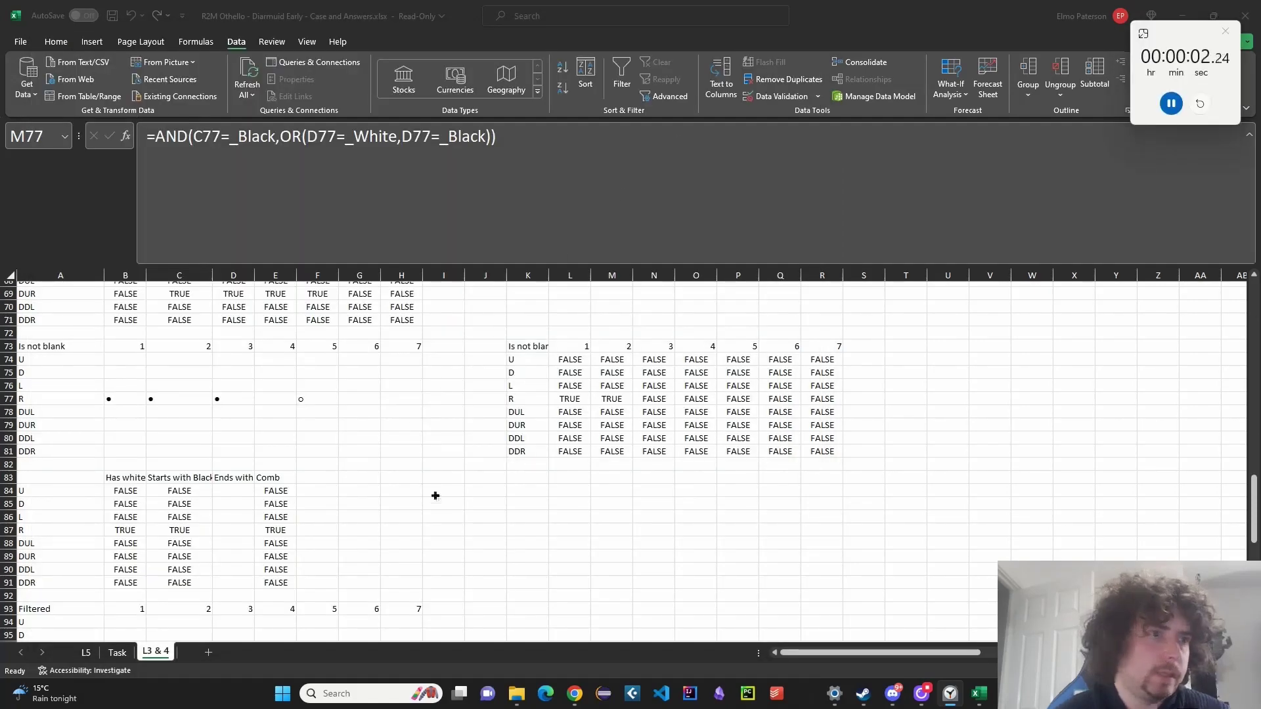
# Examine the R row pieces around the blank in E77 and the Comb formula in E85.
pyautogui.click(401, 503)
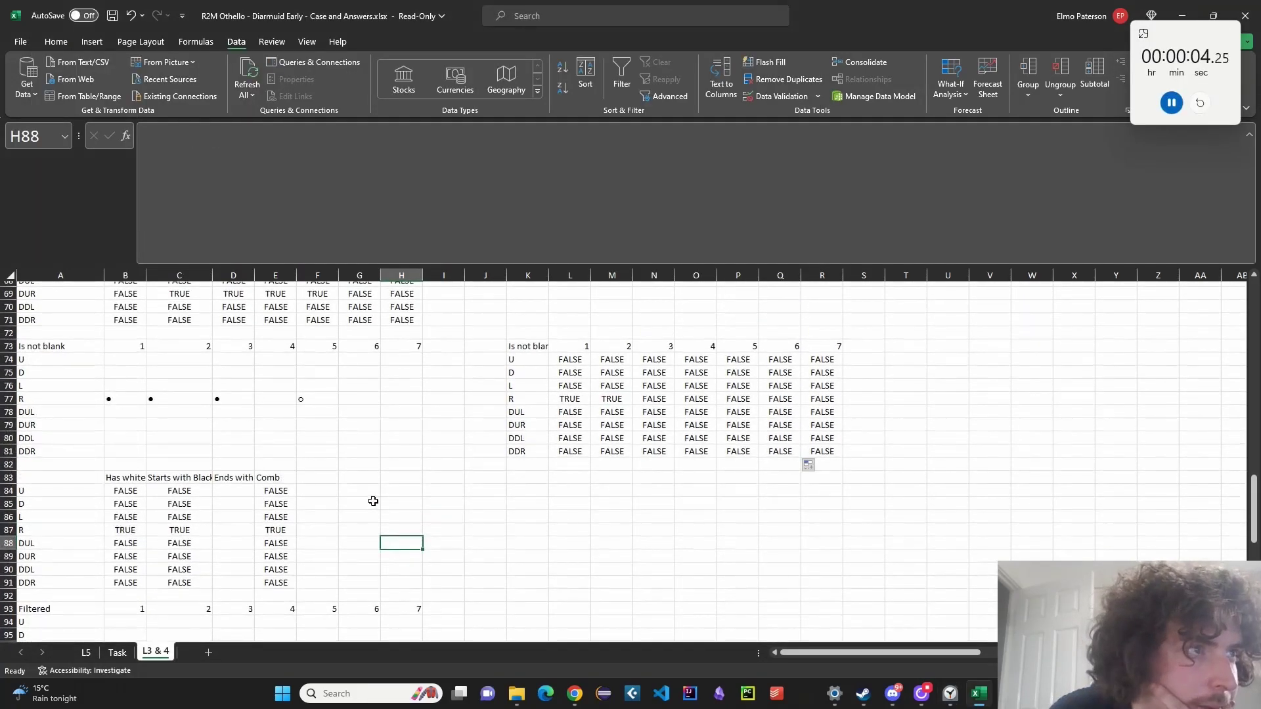
pyautogui.click(255, 400)
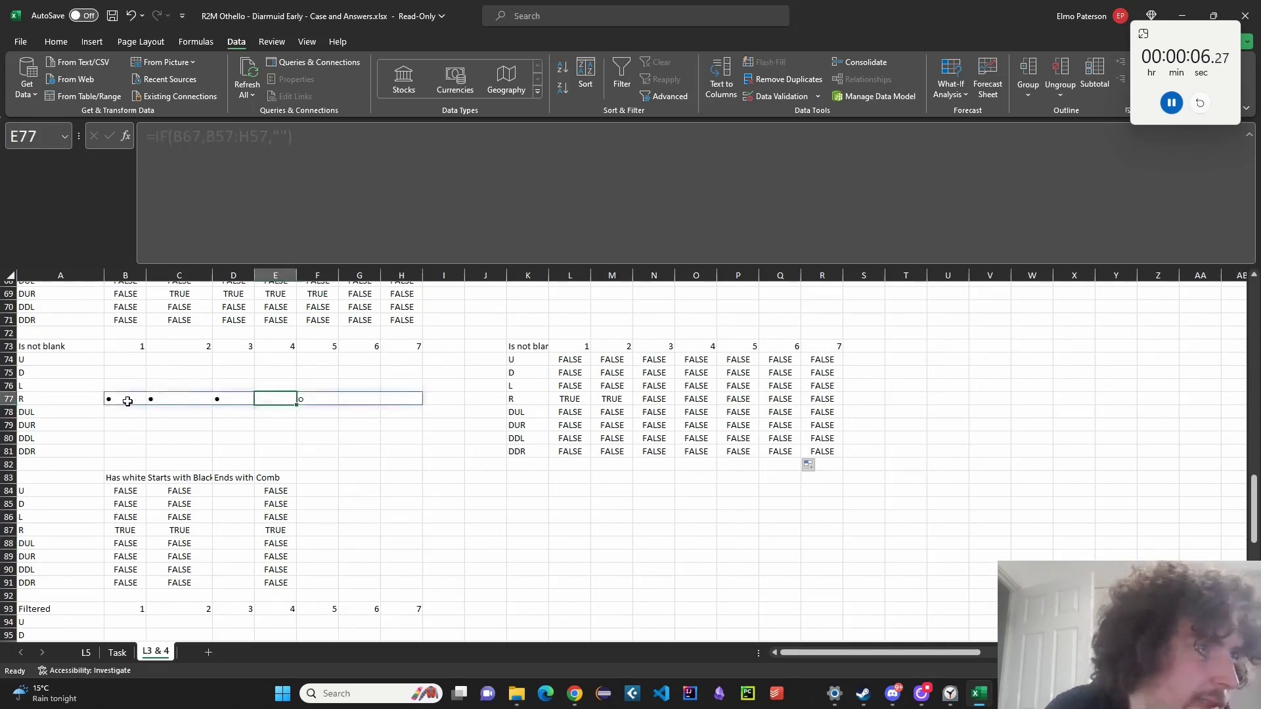
pyautogui.click(127, 402)
pyautogui.scroll(-1, 281, 407)
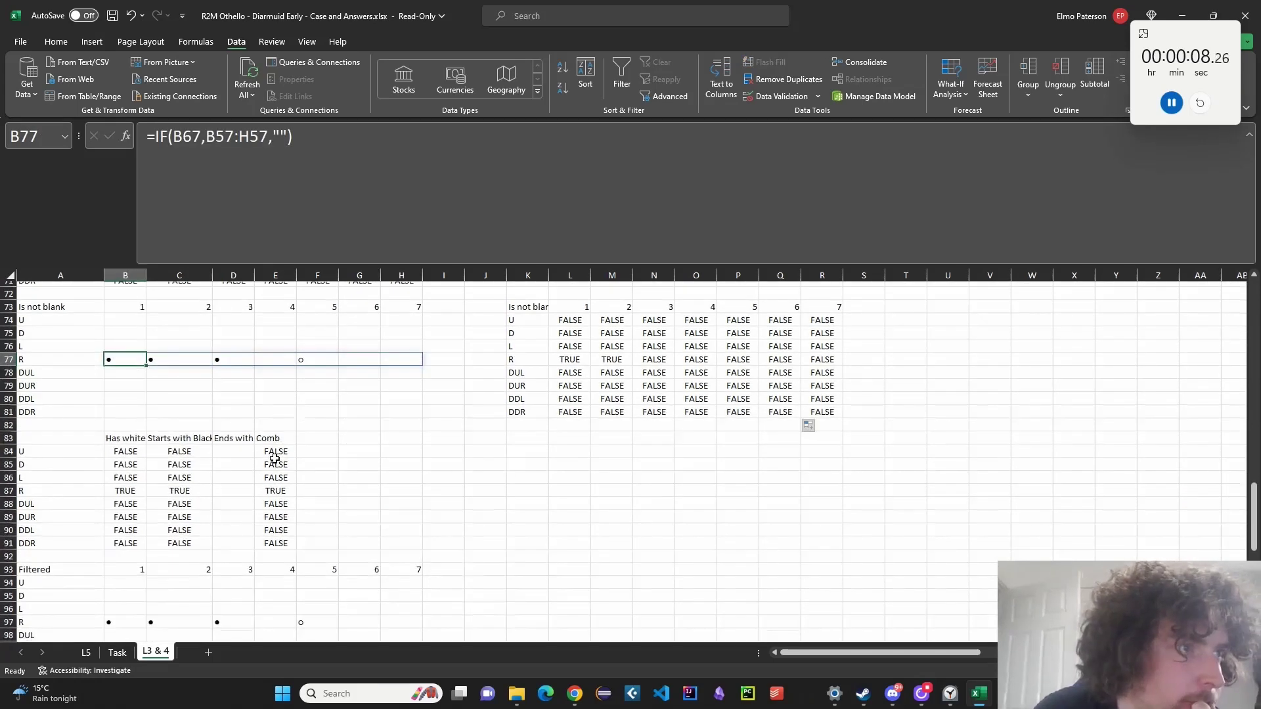
pyautogui.click(277, 468)
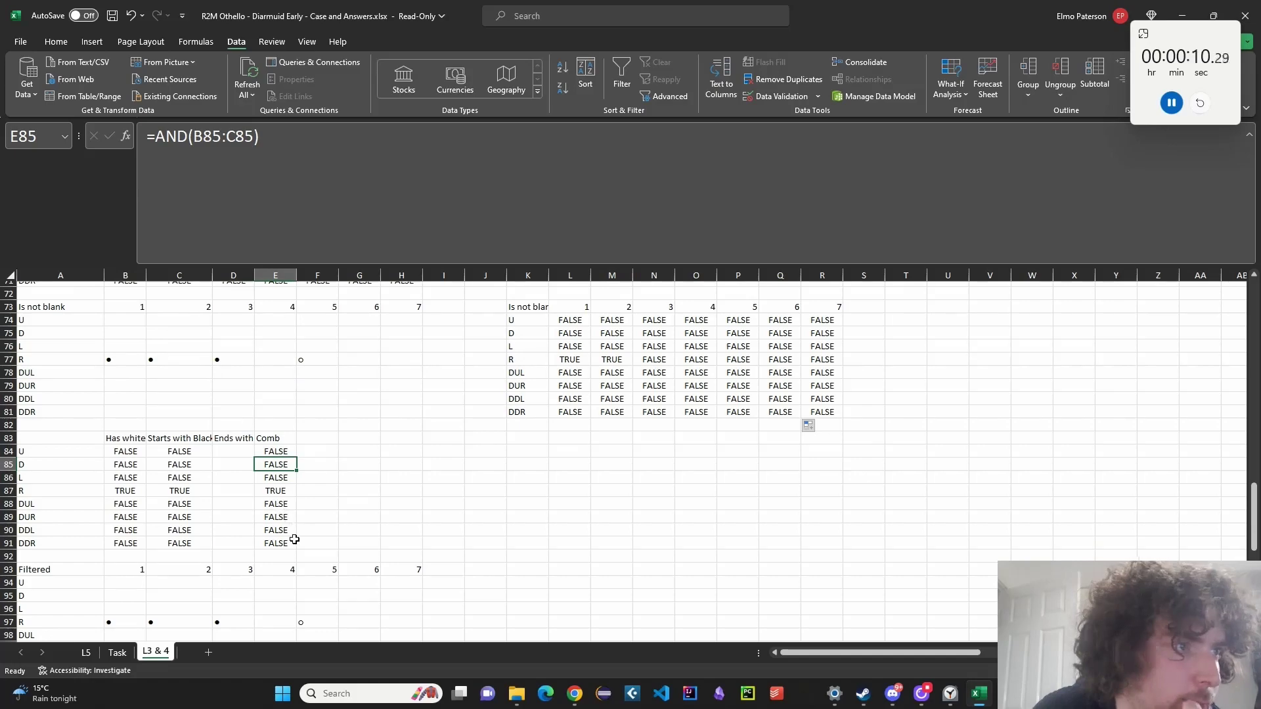
# Review the target cell in B17, the row offset formula in B23, and the eight direction labels in A23:A30.
pyautogui.scroll(20, 310, 507)
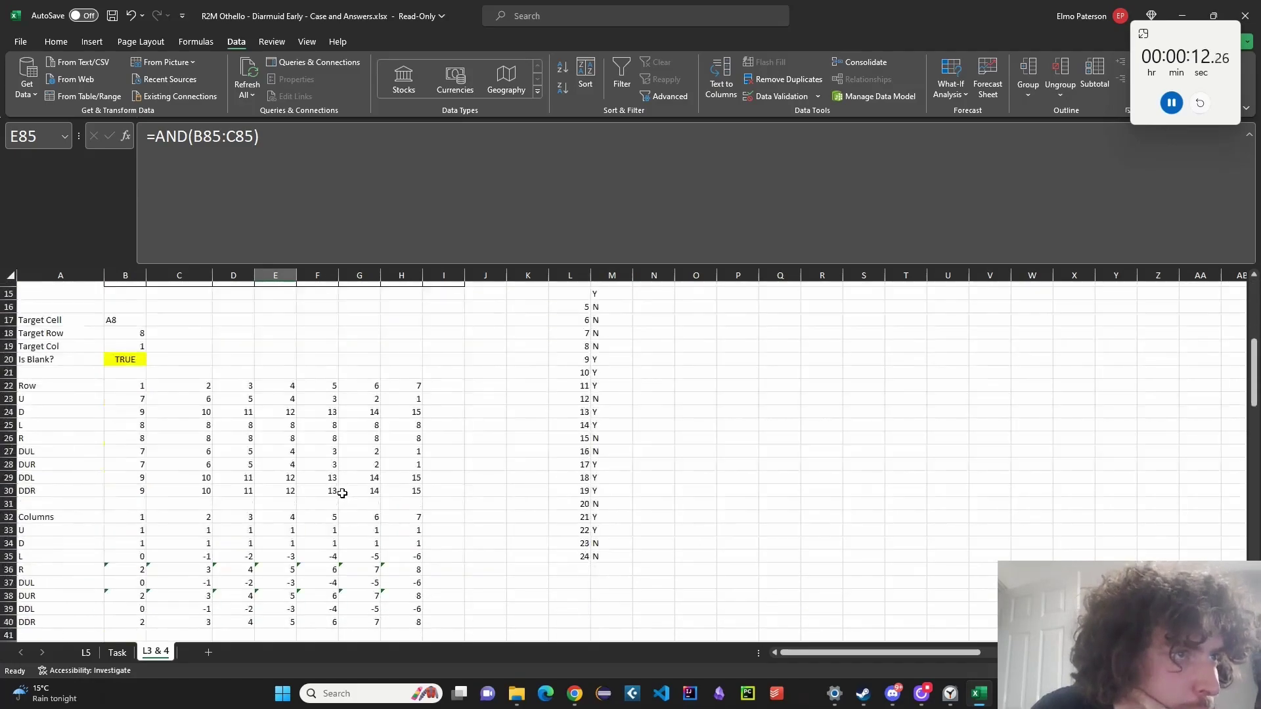
pyautogui.click(337, 494)
pyautogui.scroll(-1, 339, 496)
pyautogui.click(124, 477)
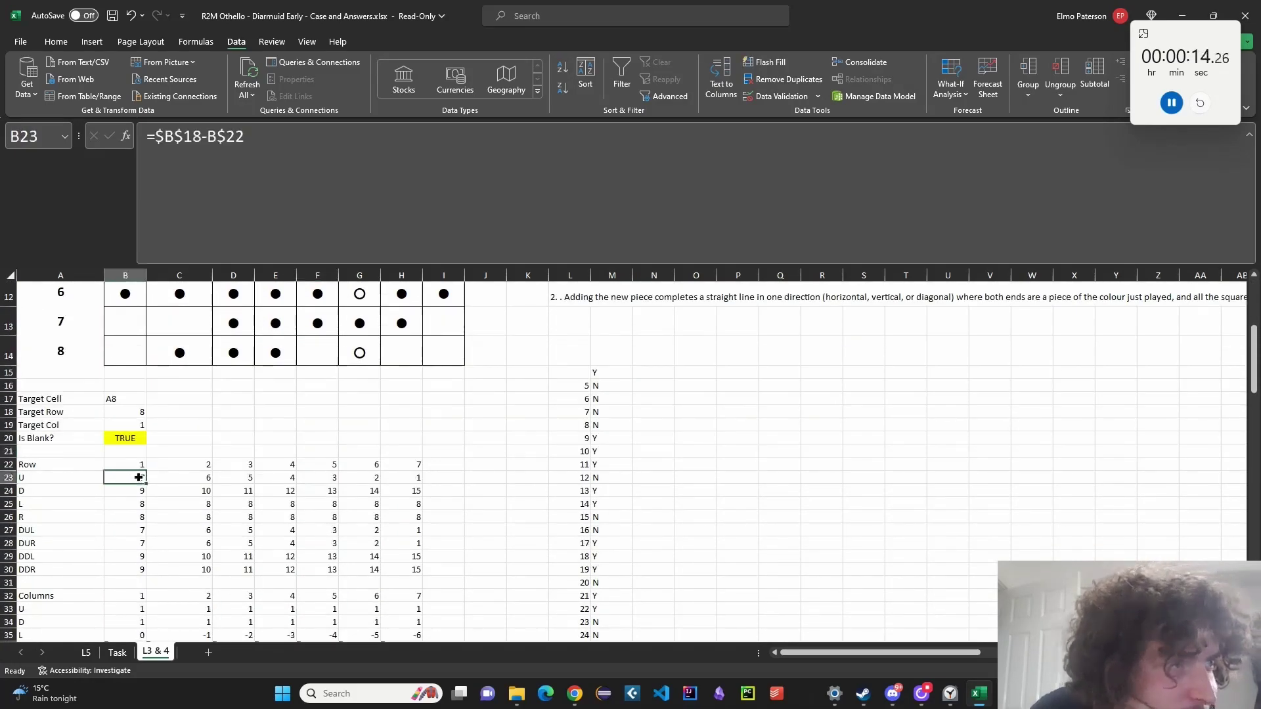
pyautogui.click(121, 401)
pyautogui.click(138, 479)
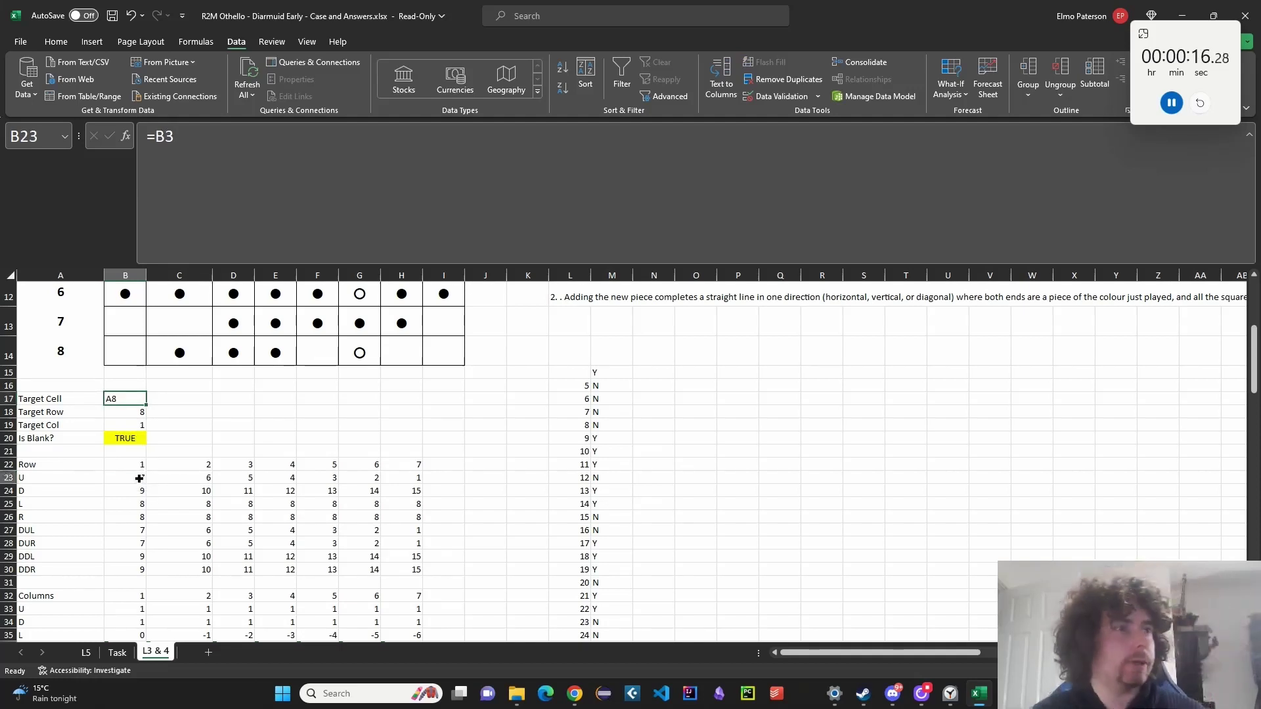
pyautogui.click(130, 462)
pyautogui.moveTo(69, 477); pyautogui.dragTo(63, 569)
# Review the Is Blank? check and the first Is within bounds? block, including the AND formula in B43.
pyautogui.scroll(-7, 79, 558)
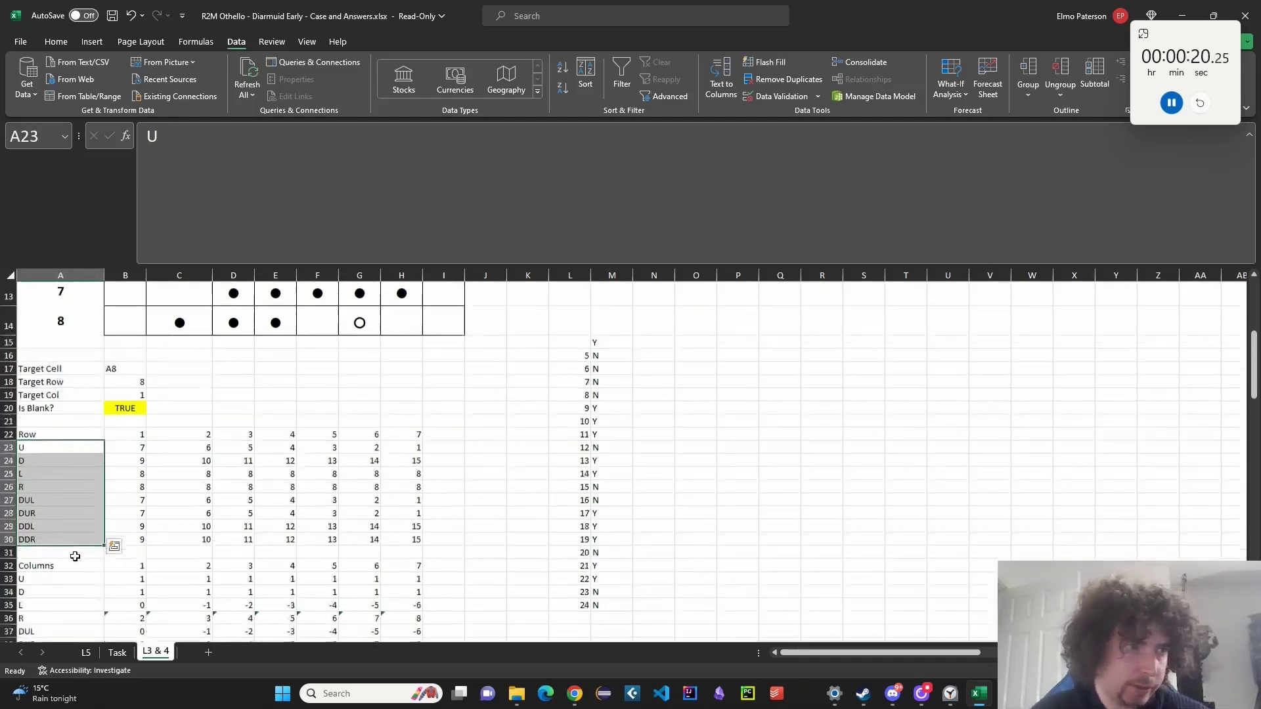
pyautogui.scroll(-3, 346, 463)
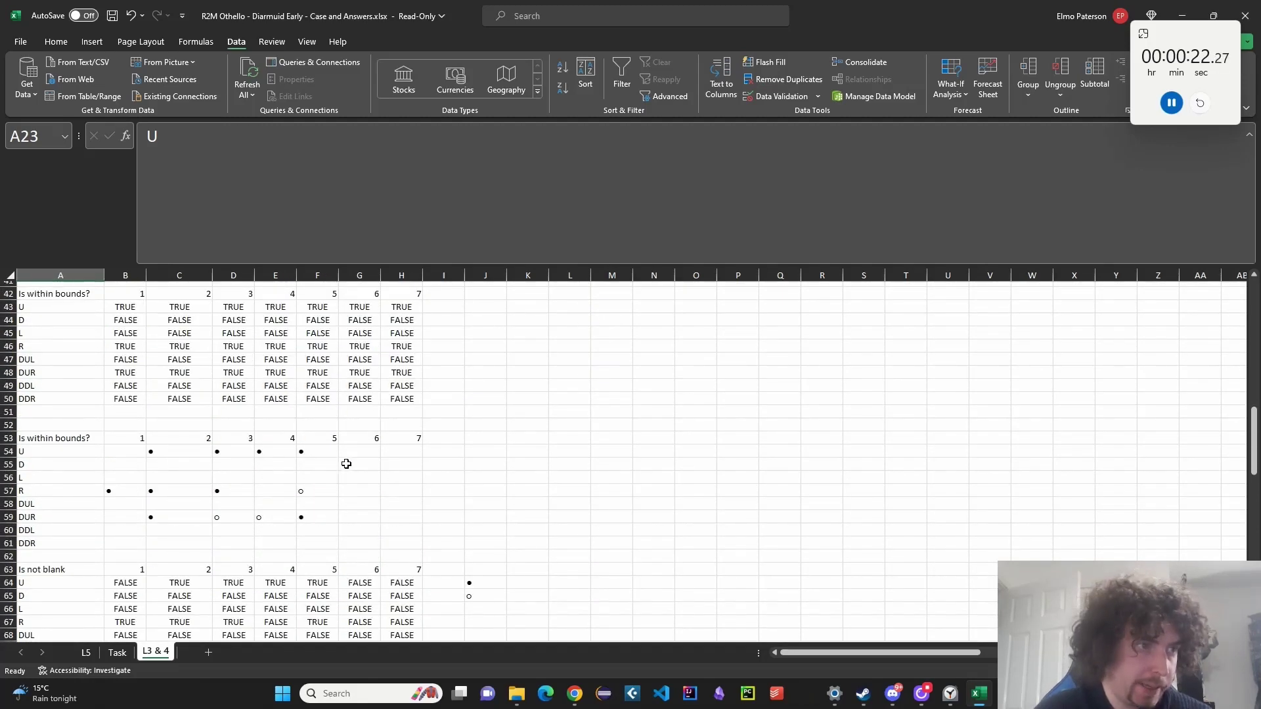
pyautogui.scroll(14, 115, 453)
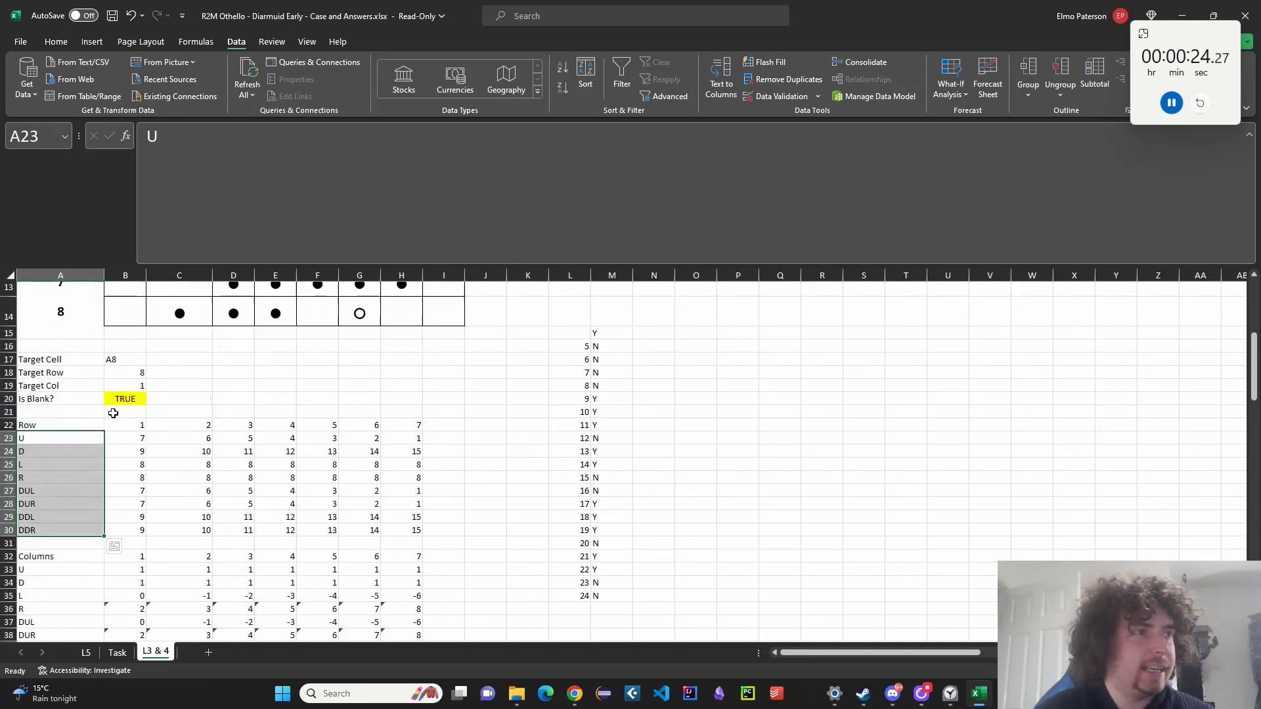
pyautogui.click(114, 393)
pyautogui.scroll(-10, 114, 393)
pyautogui.click(124, 347)
pyautogui.click(126, 464)
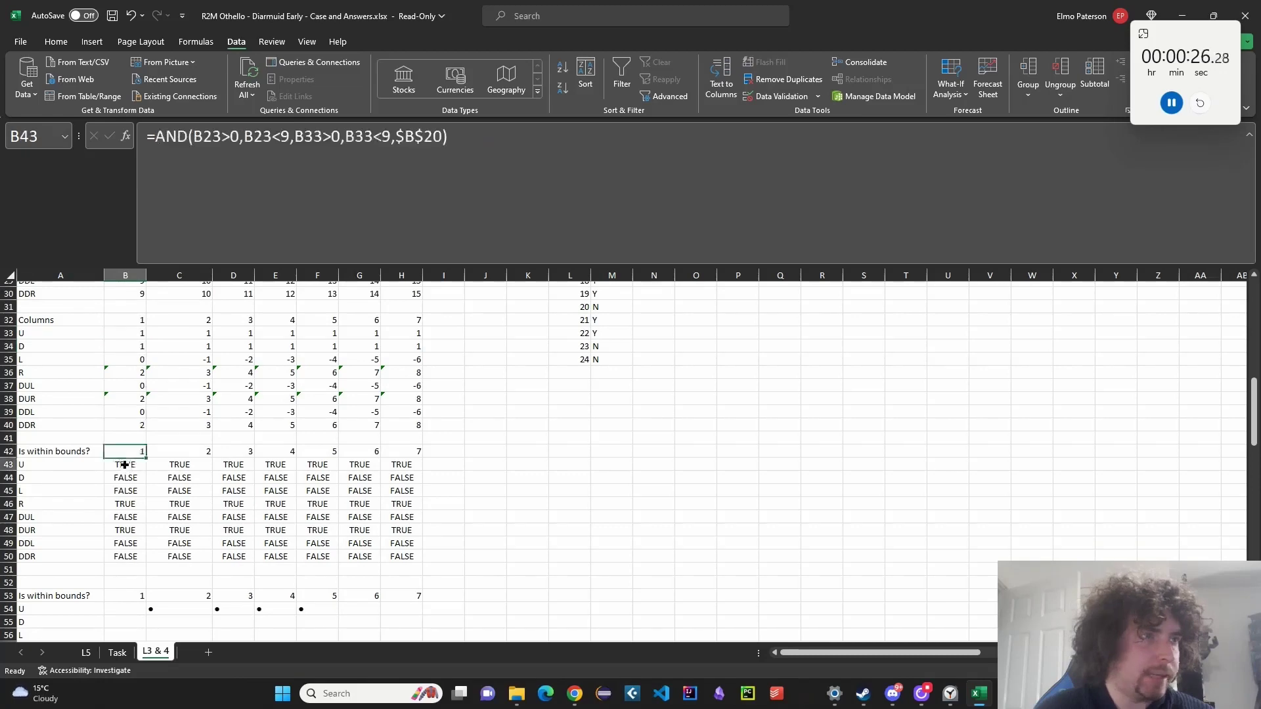
pyautogui.doubleClick(126, 465)
pyautogui.scroll(-4, 558, 472)
pyautogui.click(529, 490)
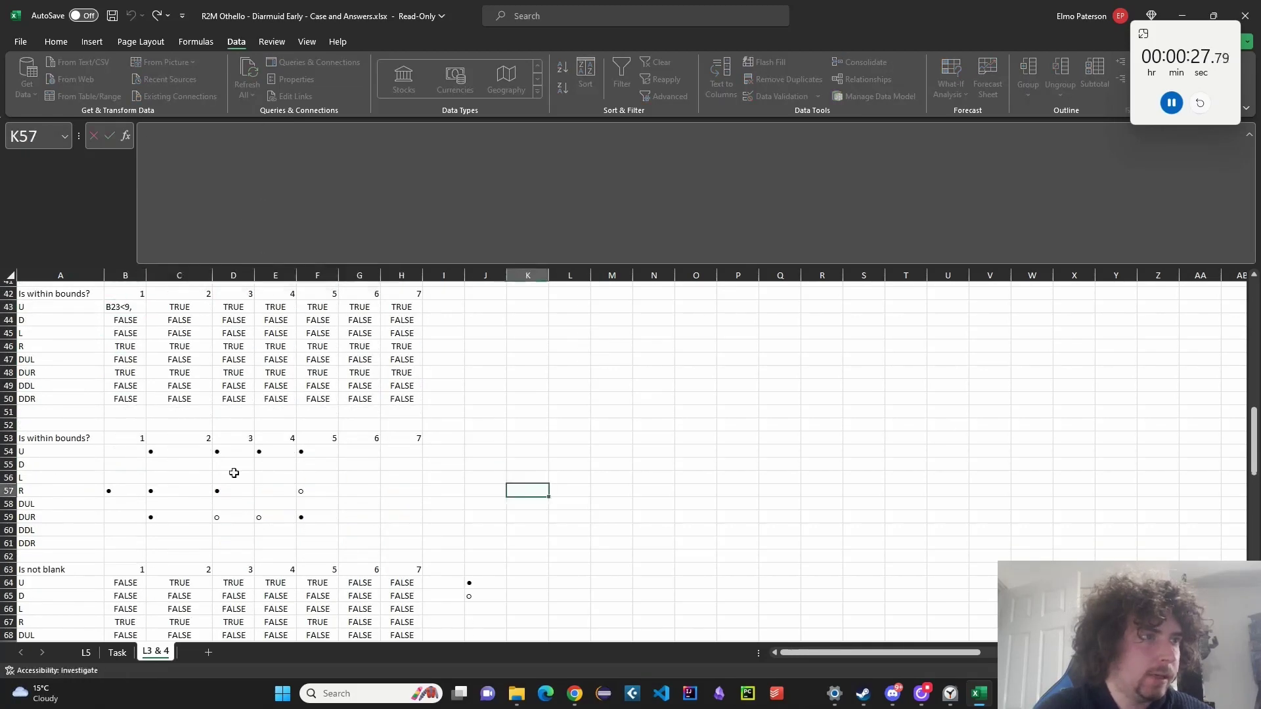
# Review the piece lookup block B54:H61 and the Is not blank block B64:H71.
pyautogui.click(132, 442)
pyautogui.moveTo(128, 452); pyautogui.dragTo(408, 552)
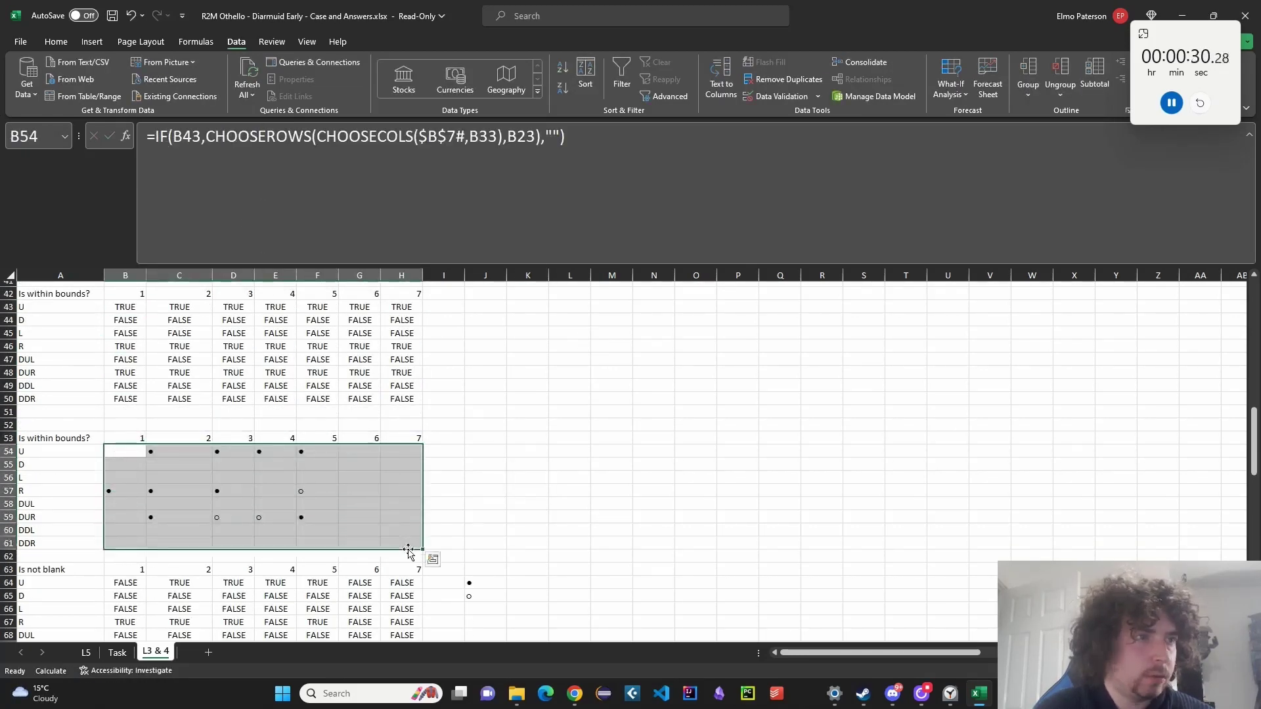
pyautogui.scroll(-2, 409, 548)
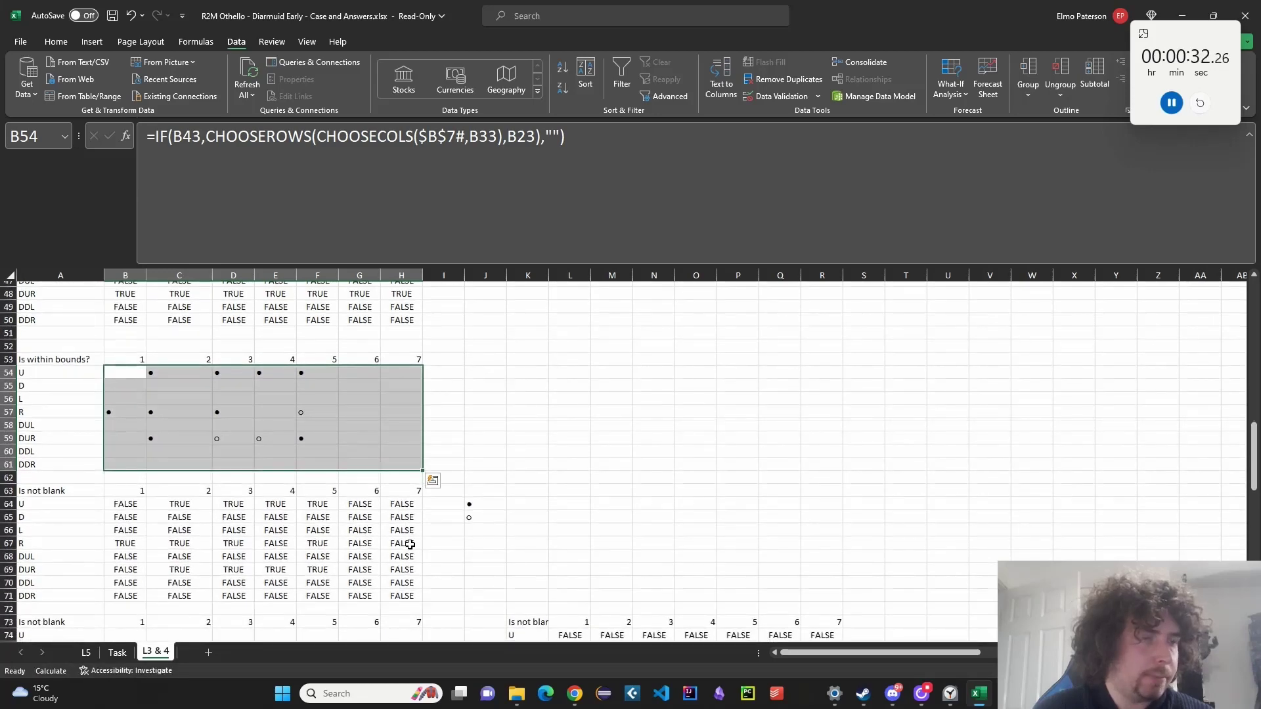
pyautogui.scroll(-2, 410, 545)
pyautogui.moveTo(124, 425); pyautogui.dragTo(410, 520)
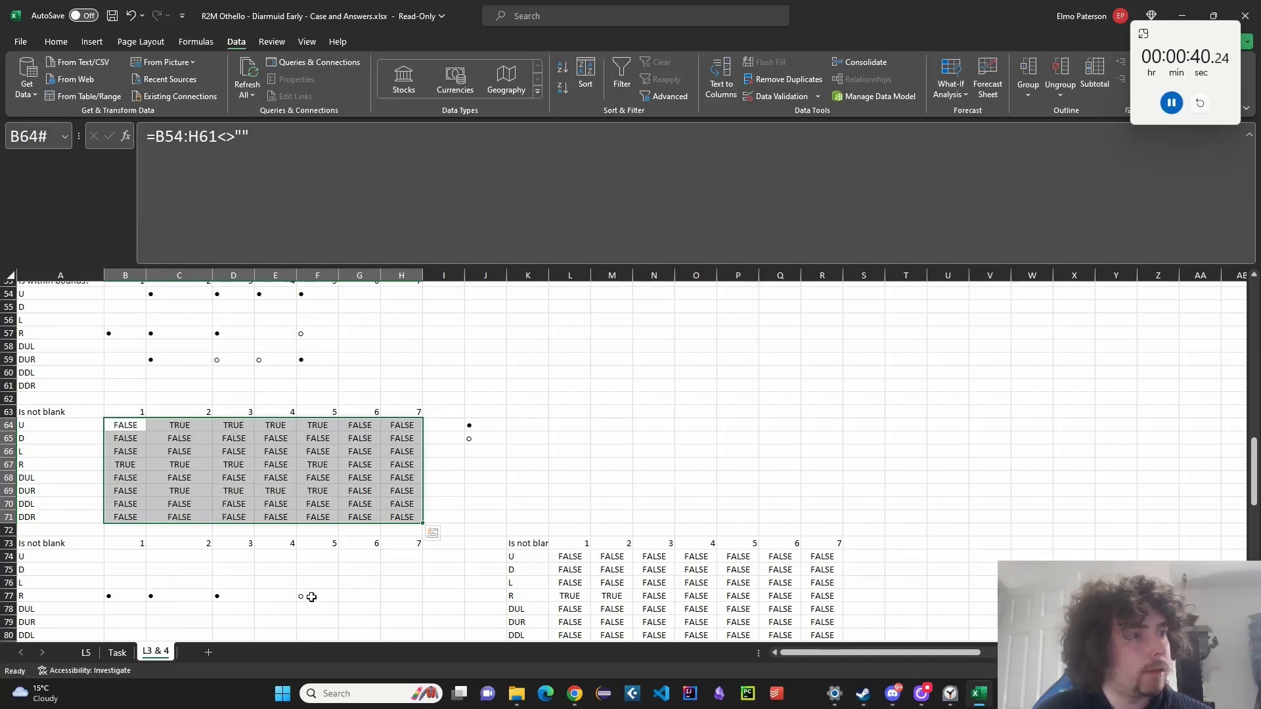
pyautogui.scroll(-1, 315, 571)
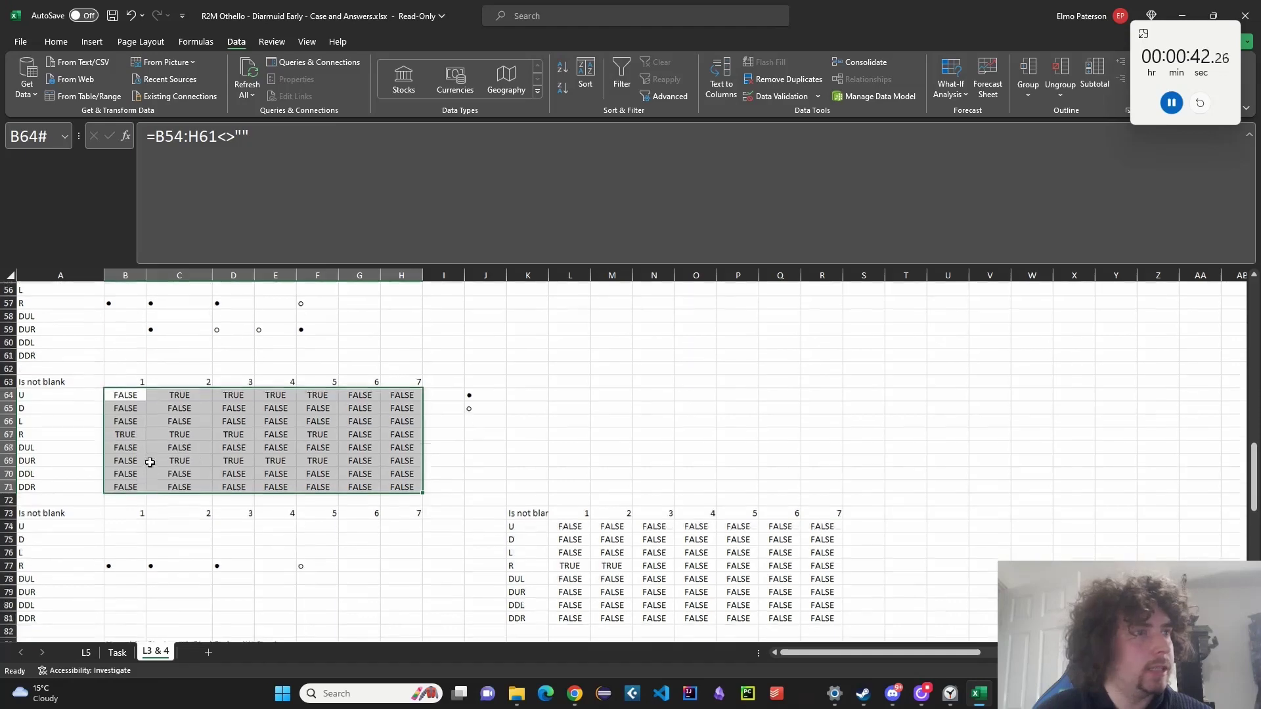
pyautogui.scroll(1, 380, 533)
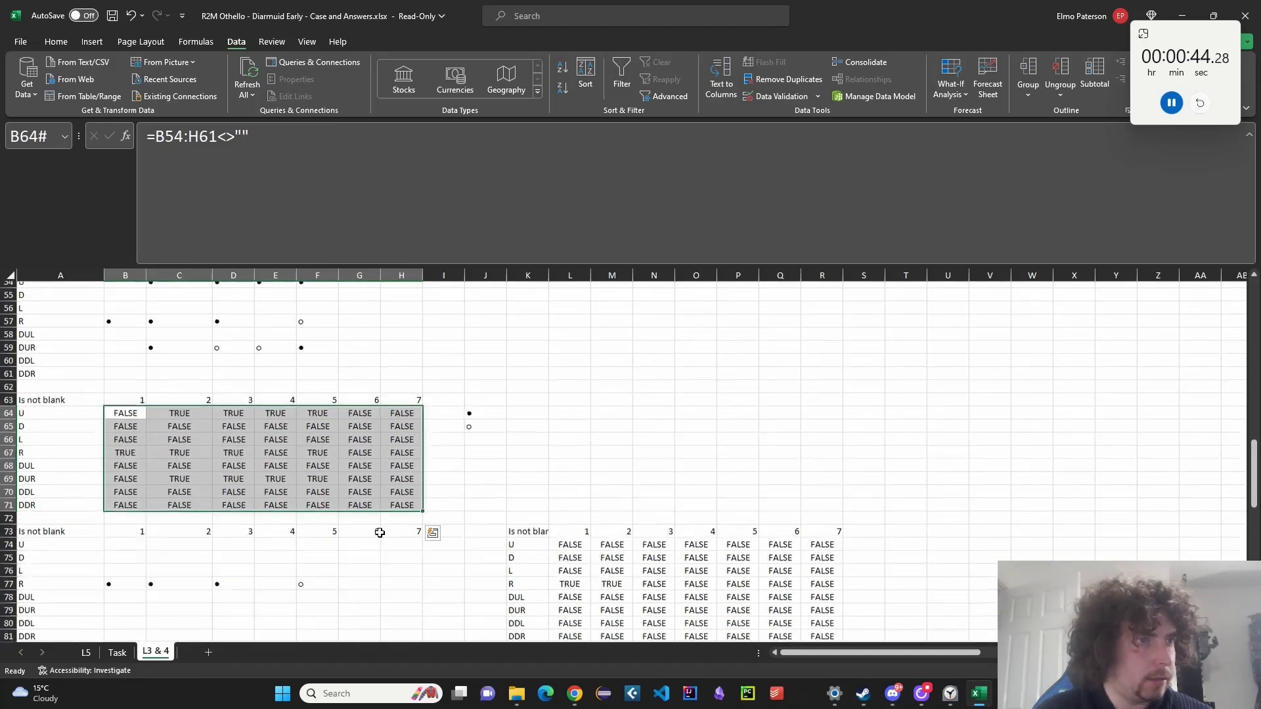
# Inspect the IF formula in B74, the Is not blank values it tests, and its copies down to B81.
pyautogui.click(125, 556)
pyautogui.click(297, 233)
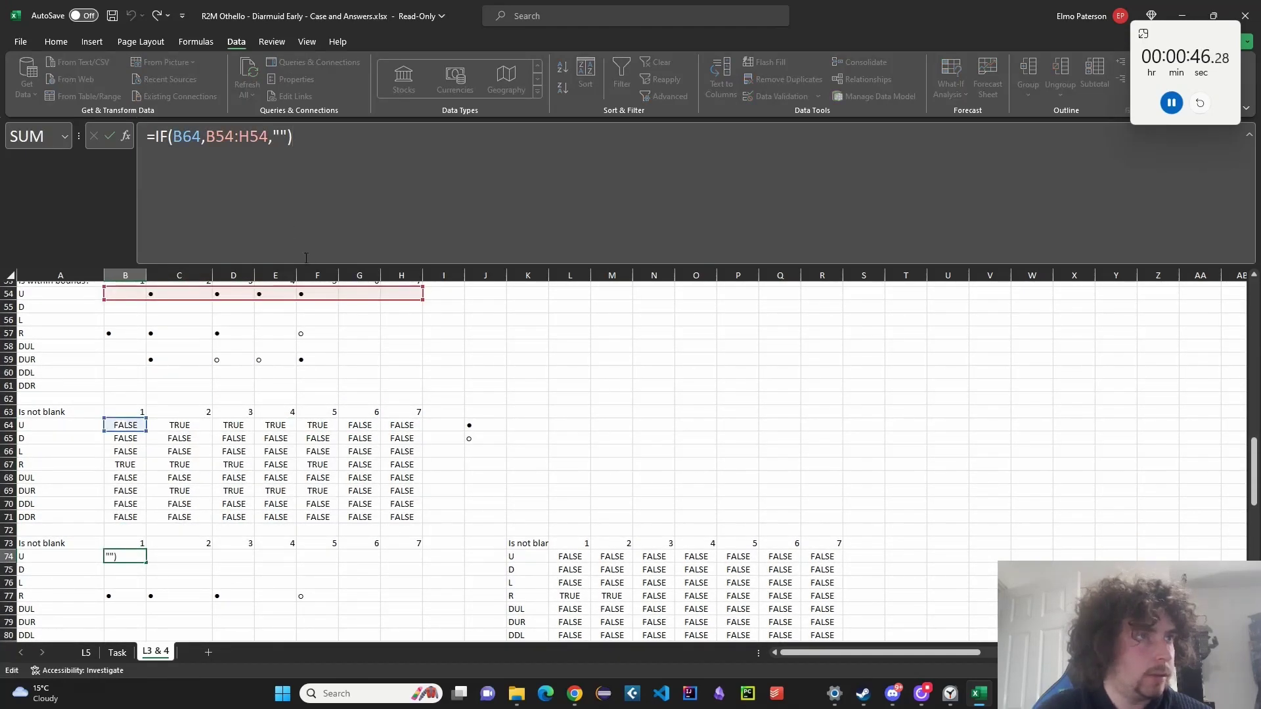
pyautogui.press('Escape')
pyautogui.moveTo(189, 414); pyautogui.dragTo(403, 517)
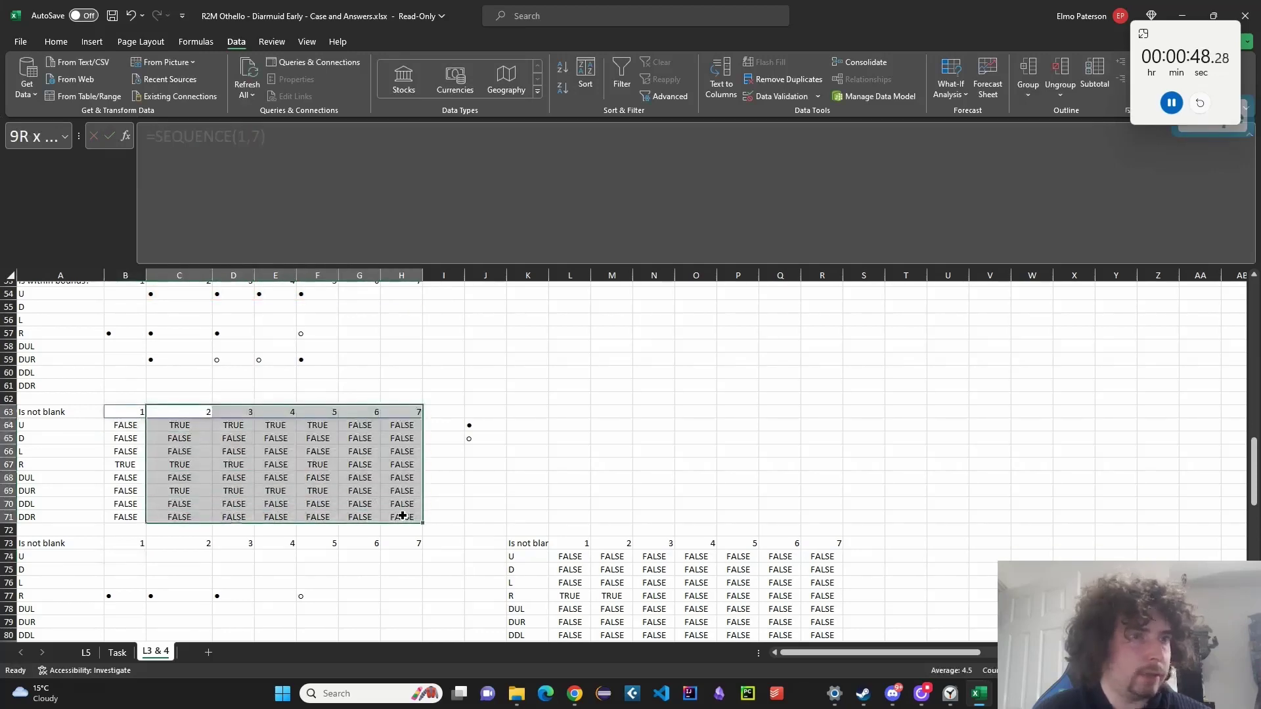
pyautogui.scroll(-4, 328, 513)
pyautogui.moveTo(132, 398); pyautogui.dragTo(135, 494)
pyautogui.click(135, 492)
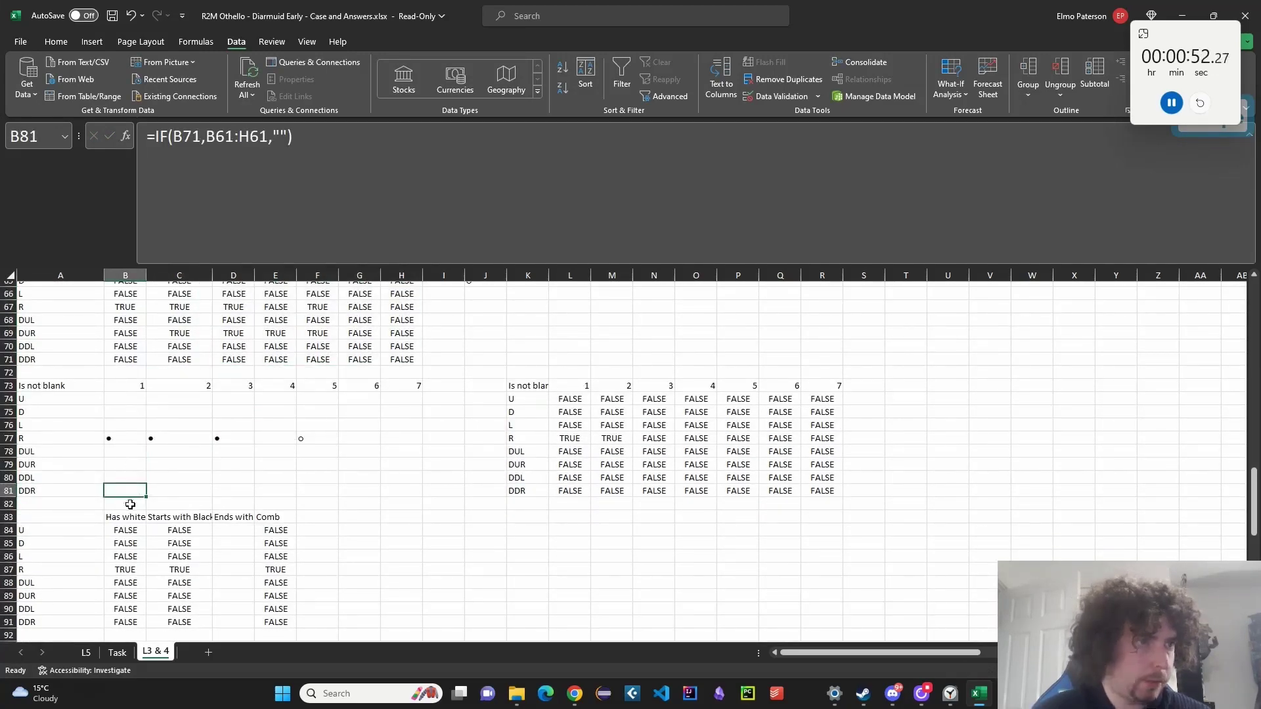
# Examine the Has whites? column and its COUNTIF formulas in B84:B91.
pyautogui.scroll(-2, 130, 505)
pyautogui.click(130, 451)
pyautogui.click(129, 439)
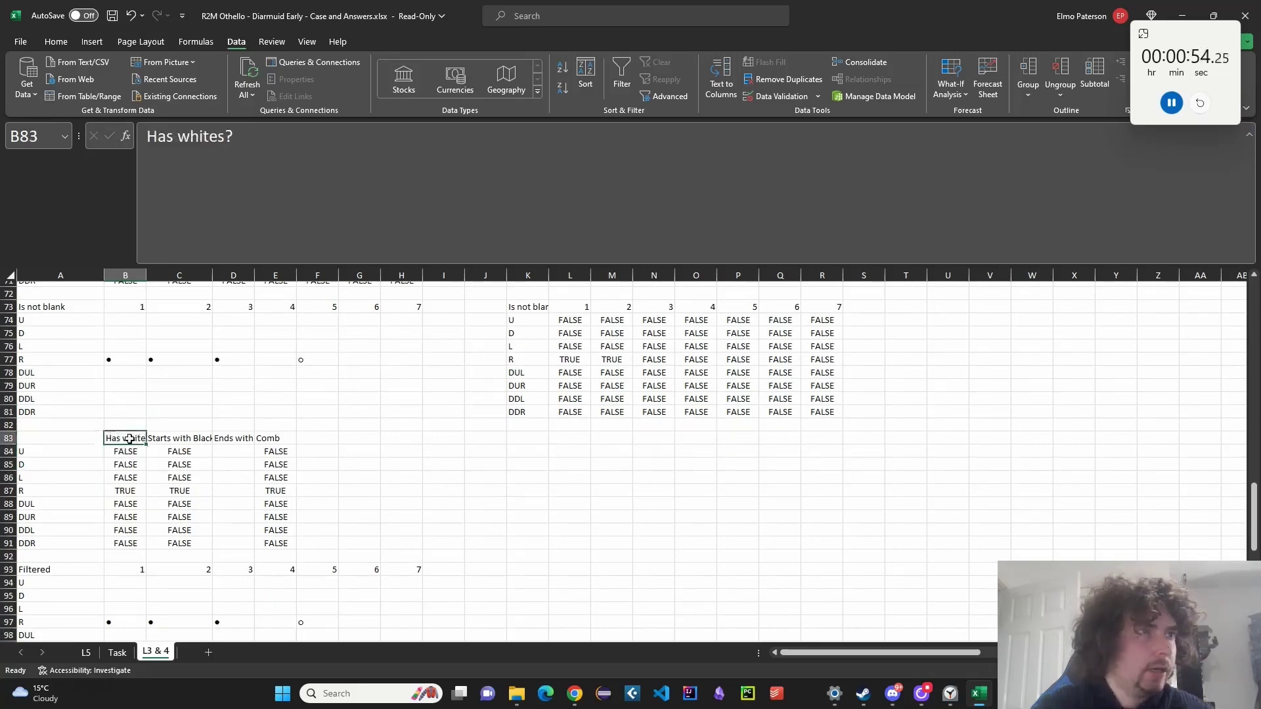
pyautogui.click(138, 453)
pyautogui.moveTo(137, 452); pyautogui.dragTo(125, 542)
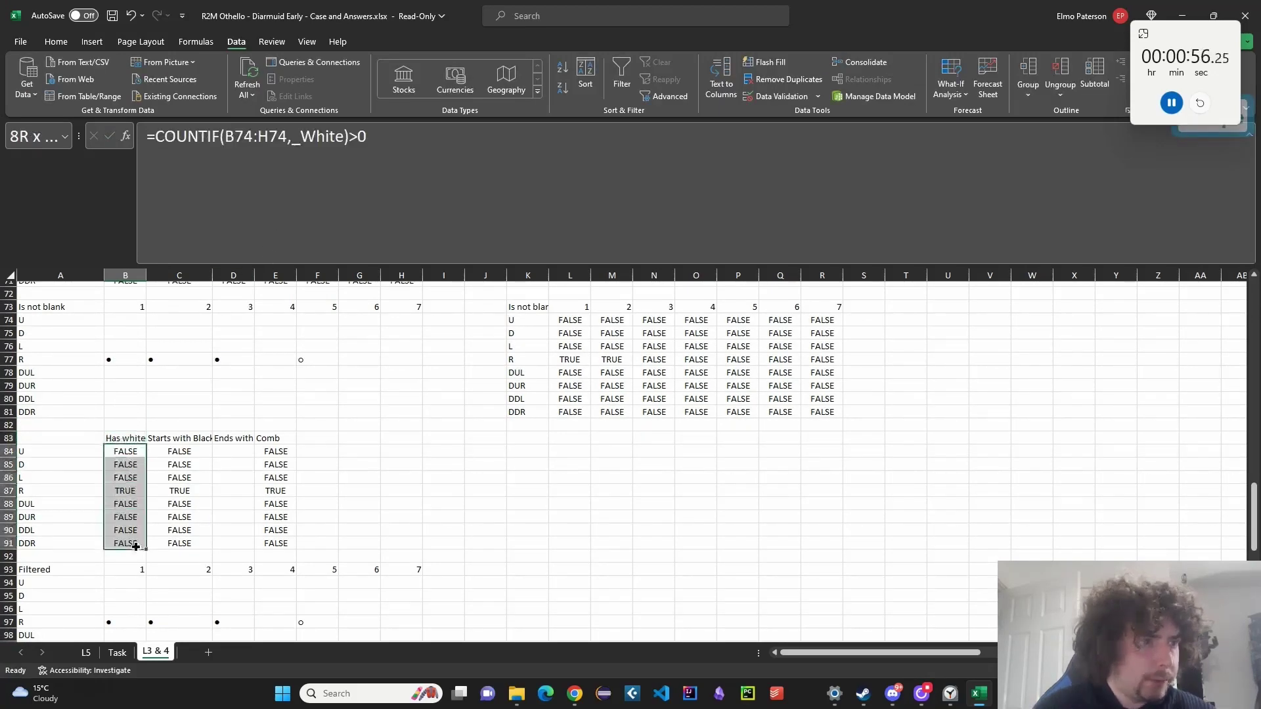
# Rename the header of the second results block in K73 to Continuous Run.
pyautogui.moveTo(192, 441); pyautogui.dragTo(192, 536)
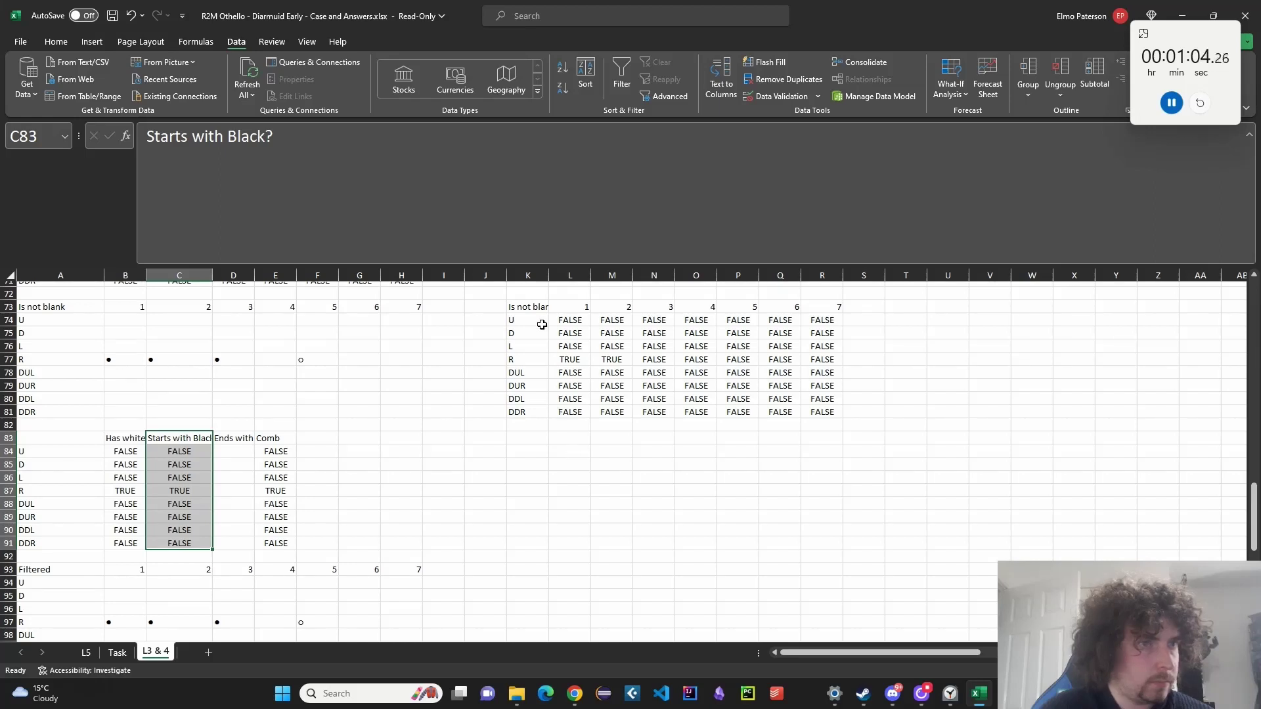
pyautogui.click(526, 307)
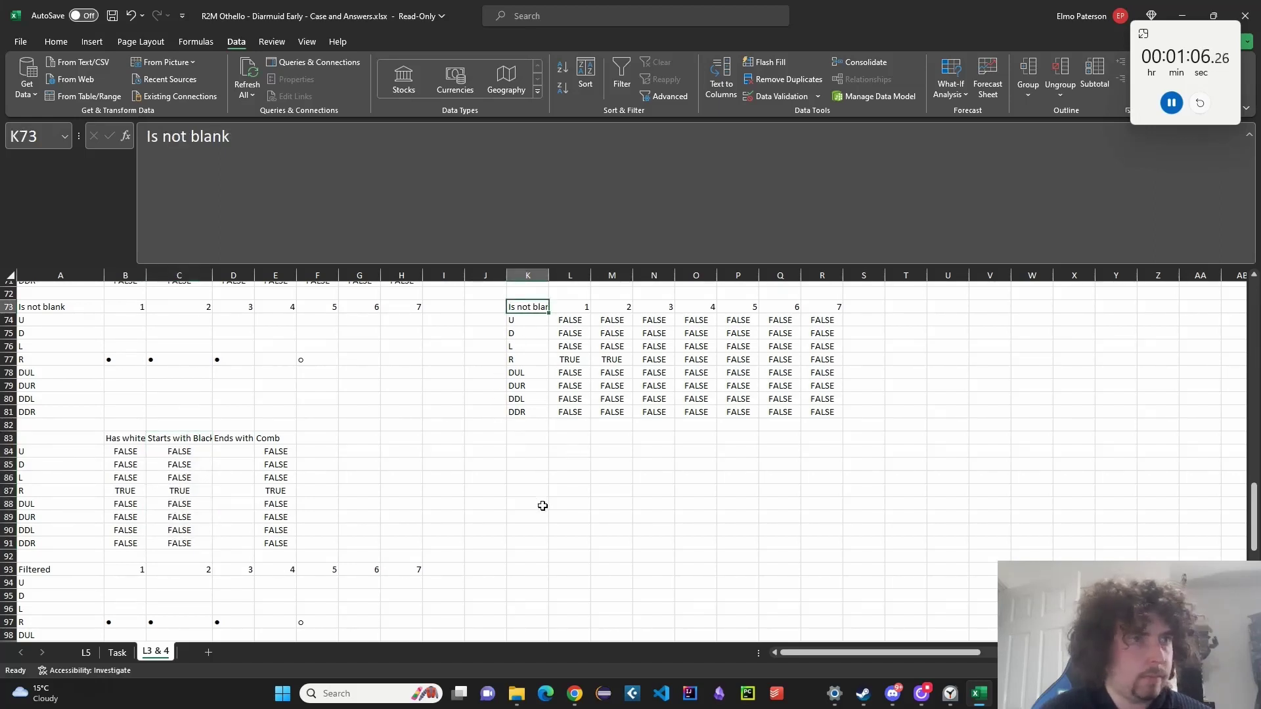
pyautogui.click(576, 320)
pyautogui.click(527, 306)
pyautogui.write('C')
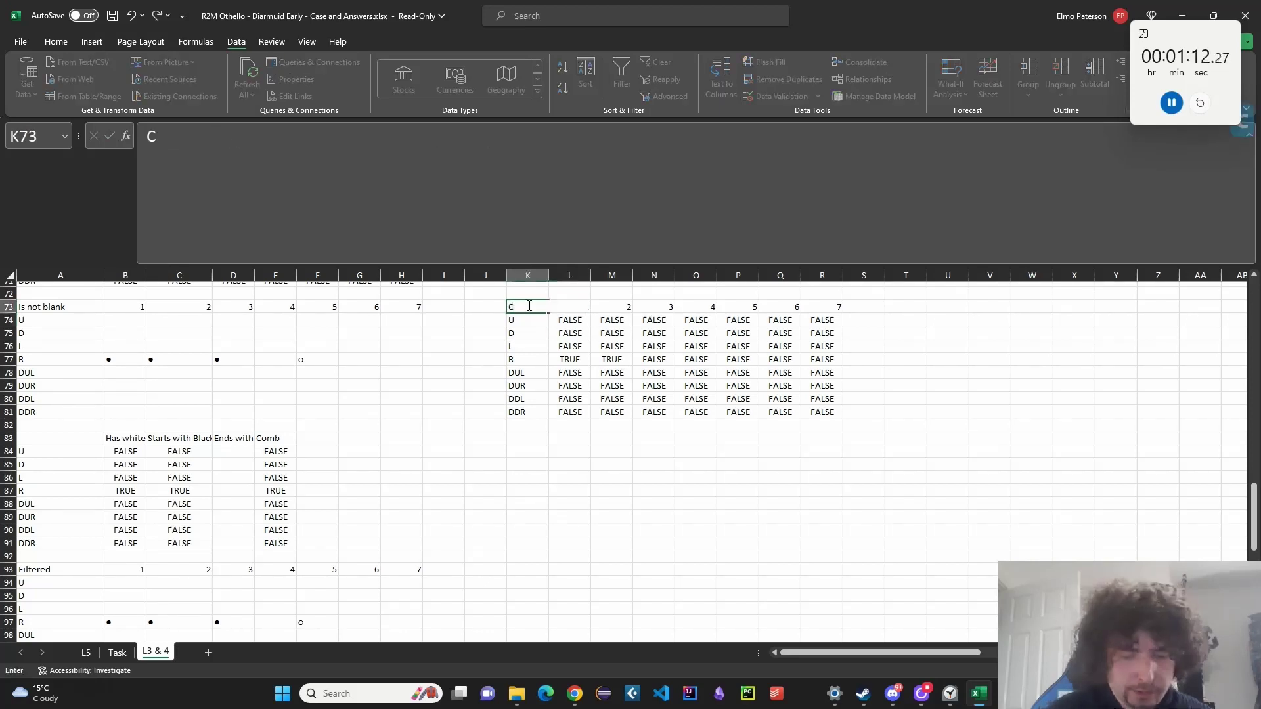
pyautogui.write('ontinuous Run')
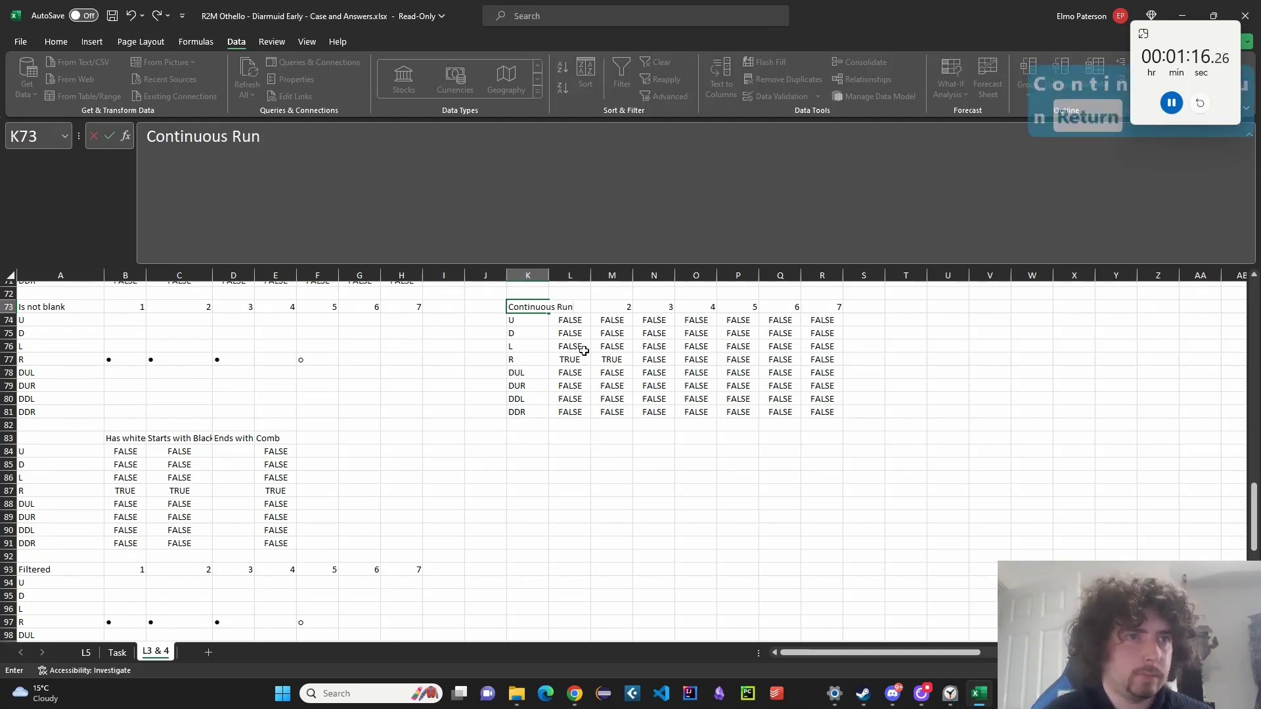
pyautogui.press('Return')
# Fill the L74 AND formula of the Continuous Run block down to L81 and across to M74.
pyautogui.press('Right')
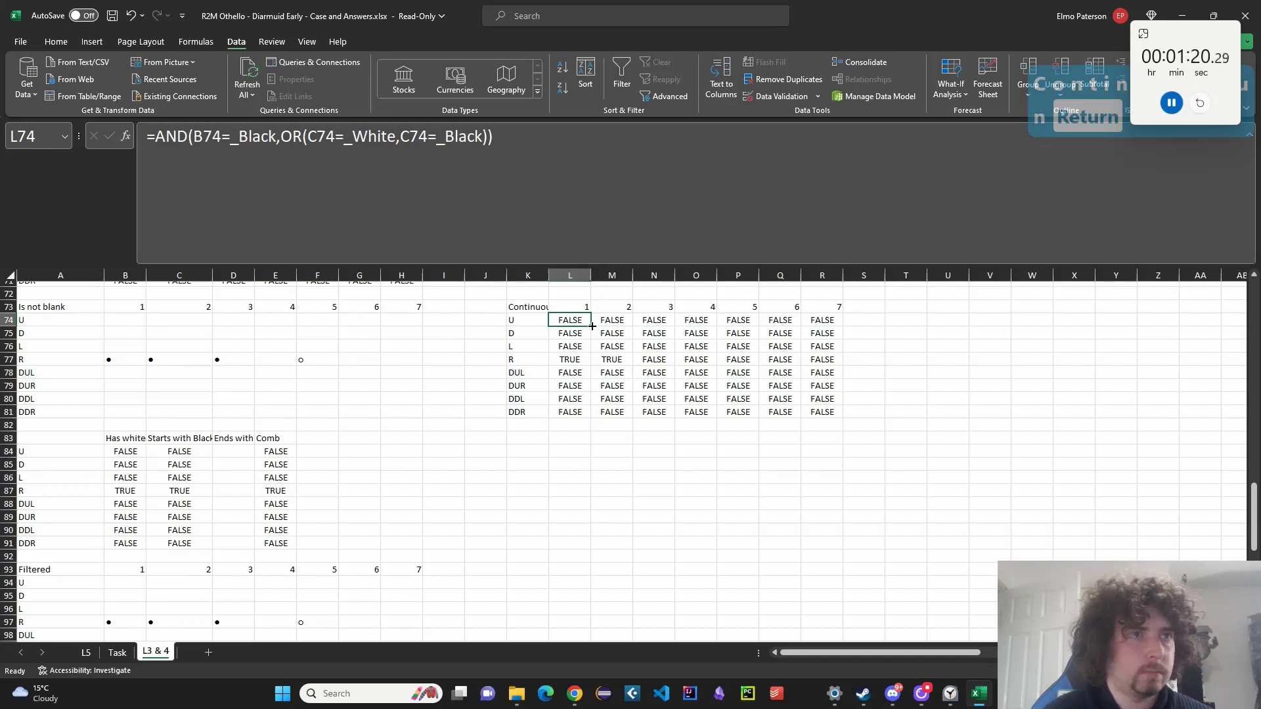
pyautogui.click(562, 200)
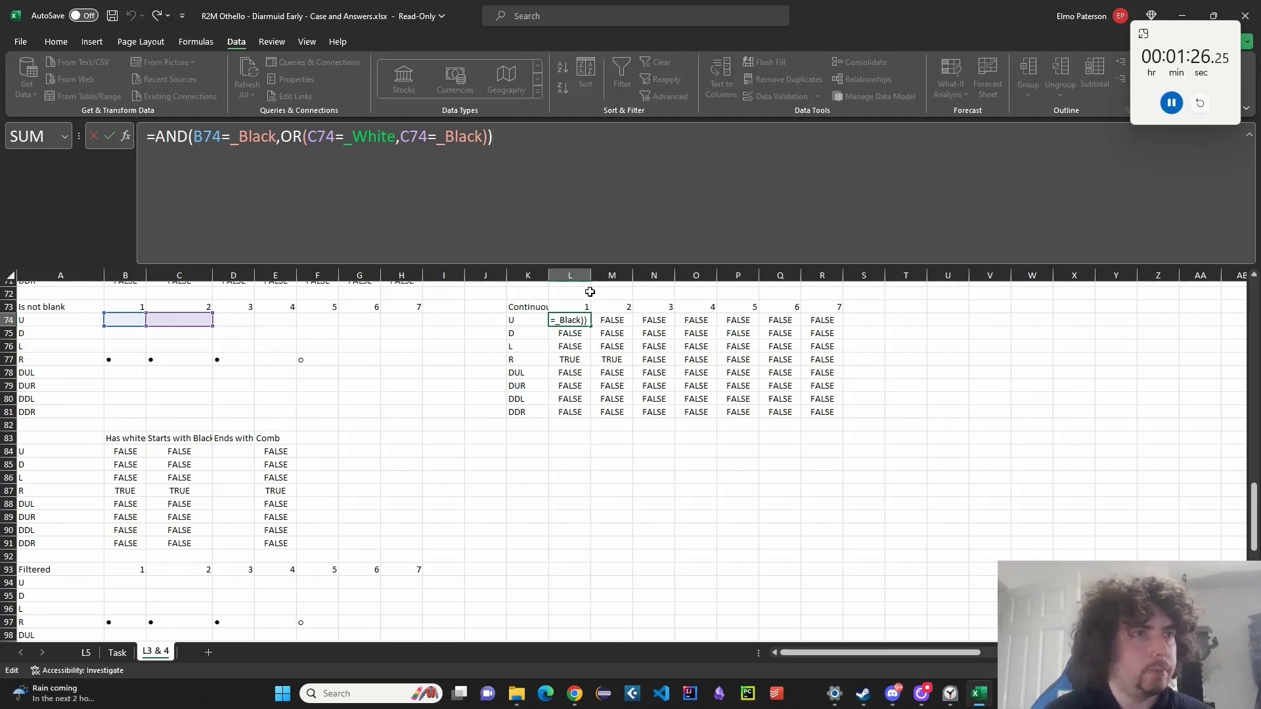
pyautogui.click(588, 319)
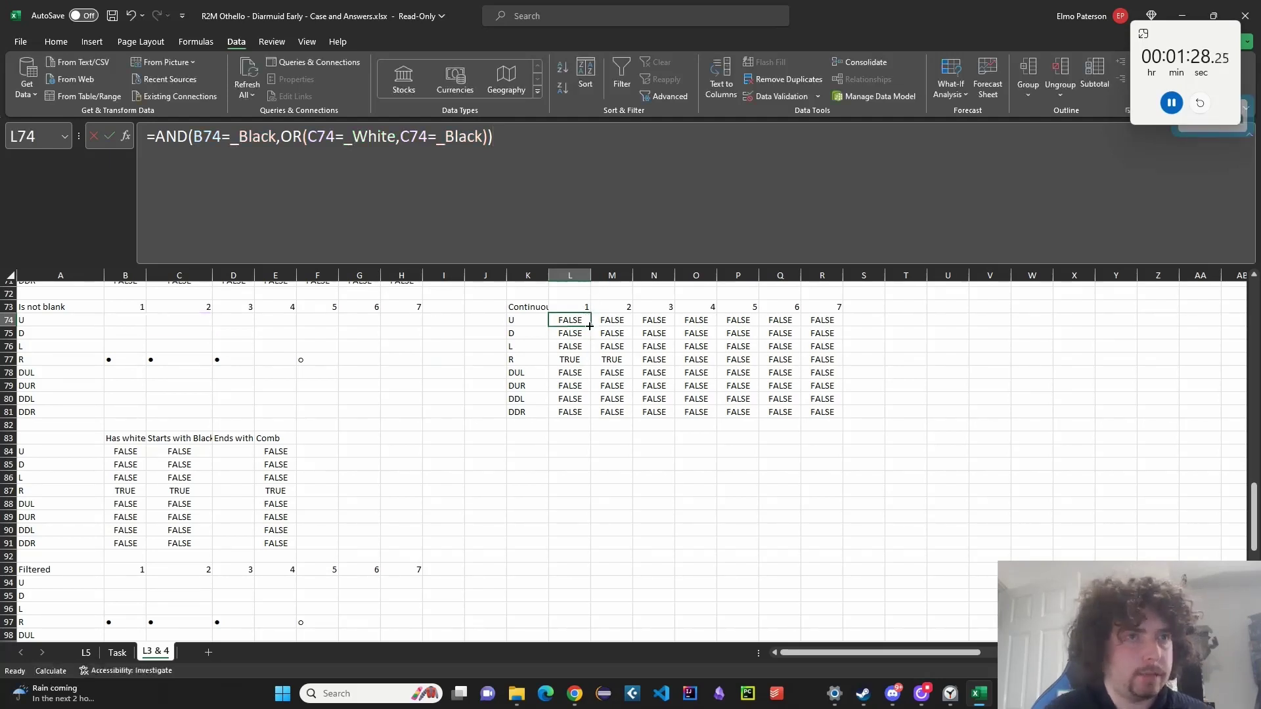
pyautogui.doubleClick(591, 327)
pyautogui.click(591, 321)
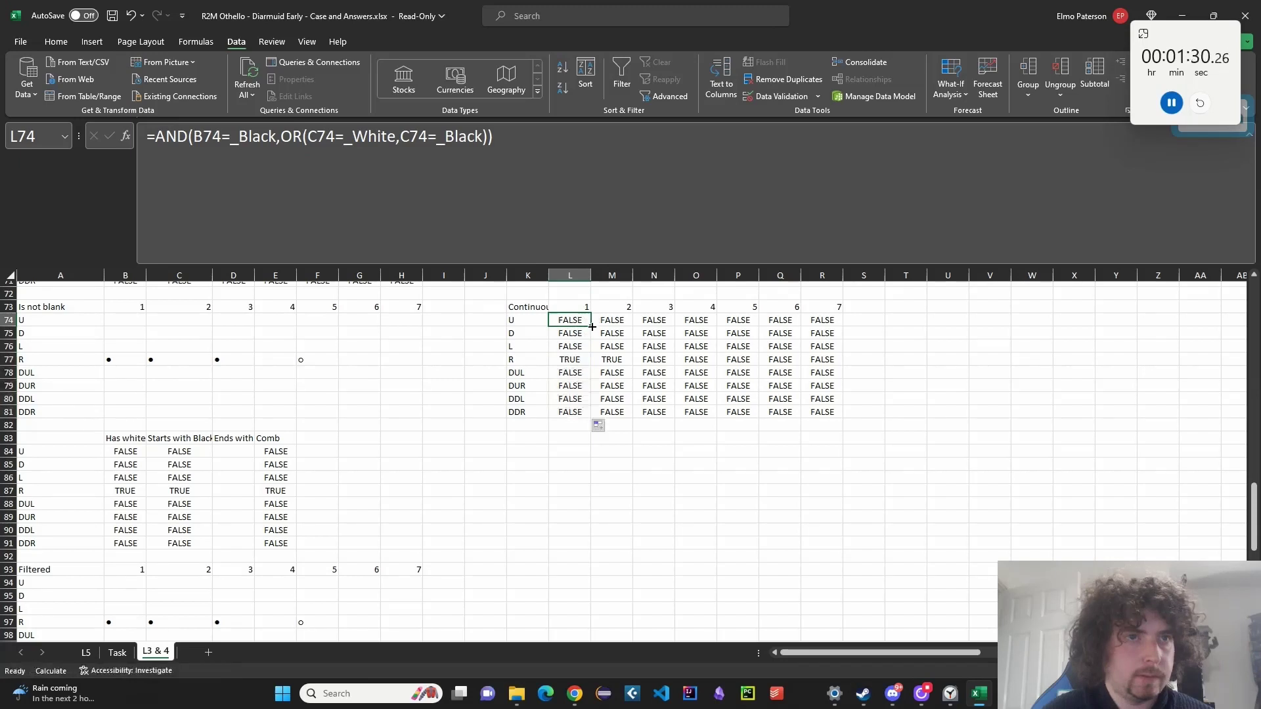
pyautogui.moveTo(592, 326); pyautogui.dragTo(632, 326)
# Change M74 to =AND(L74,OR(D74=_White,D74=_Black)) and fill it across and down to R81.
pyautogui.click(613, 320)
pyautogui.doubleClick(612, 320)
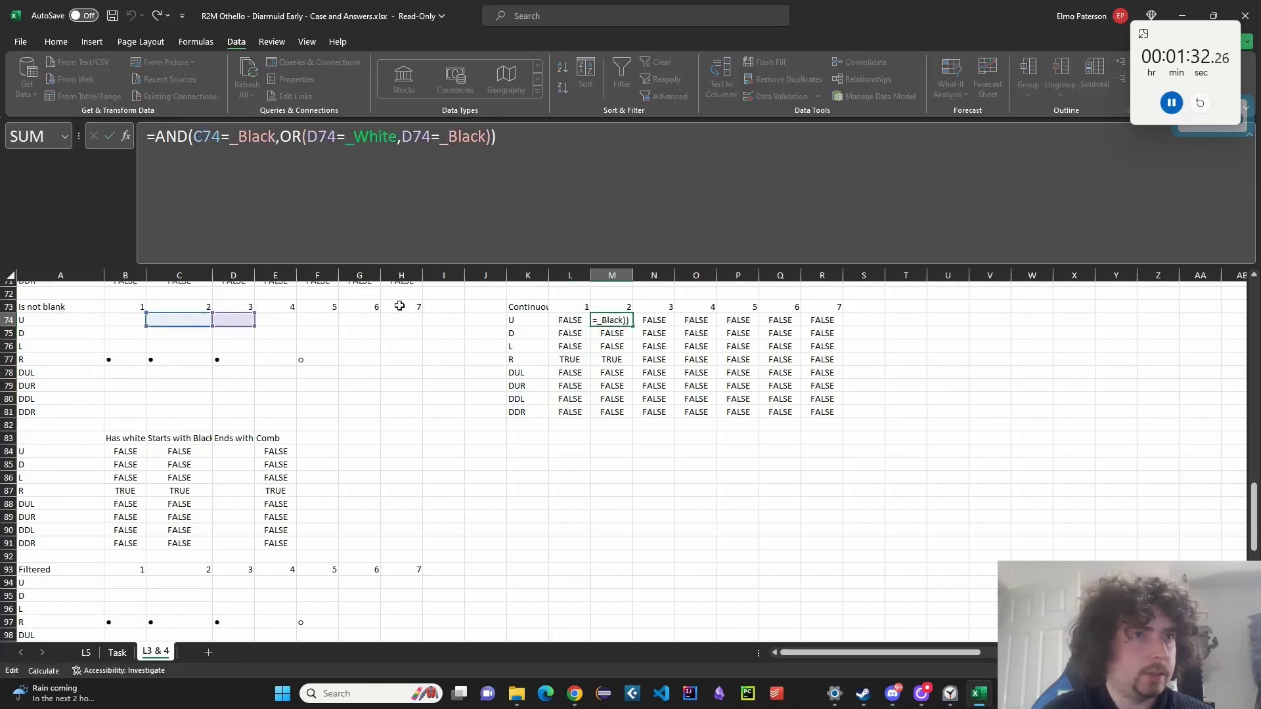
pyautogui.moveTo(211, 325); pyautogui.dragTo(570, 327)
pyautogui.moveTo(220, 136); pyautogui.dragTo(276, 136)
pyautogui.press('BackSpace')
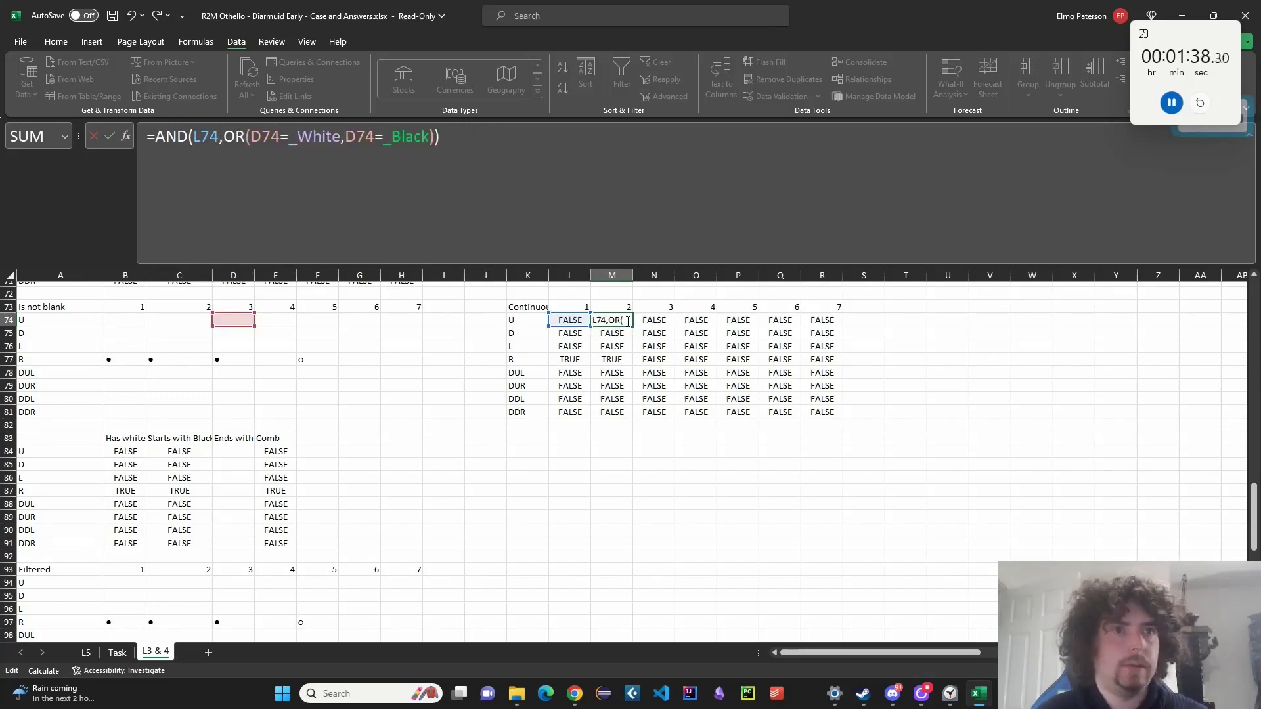
pyautogui.moveTo(628, 322); pyautogui.dragTo(843, 416)
# Copy the direction labels in K74:K81 to a new block starting at K83.
pyautogui.moveTo(520, 321); pyautogui.dragTo(521, 411)
pyautogui.hotkey('ctrl', 'c')
pyautogui.click(524, 439)
pyautogui.hotkey('ctrl', 'v')
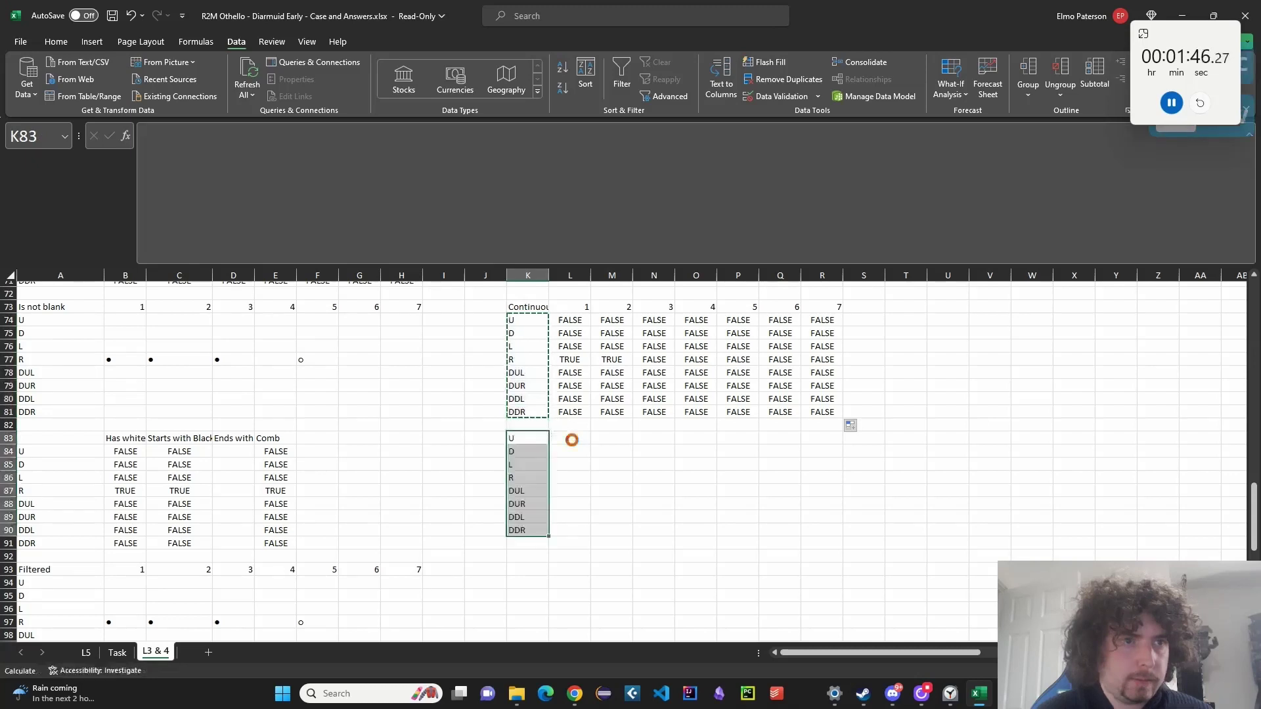
# Enter =IF(L74,B74,"") in L83 and fill it across and down to R90.
pyautogui.click(572, 439)
pyautogui.write('=IF(')
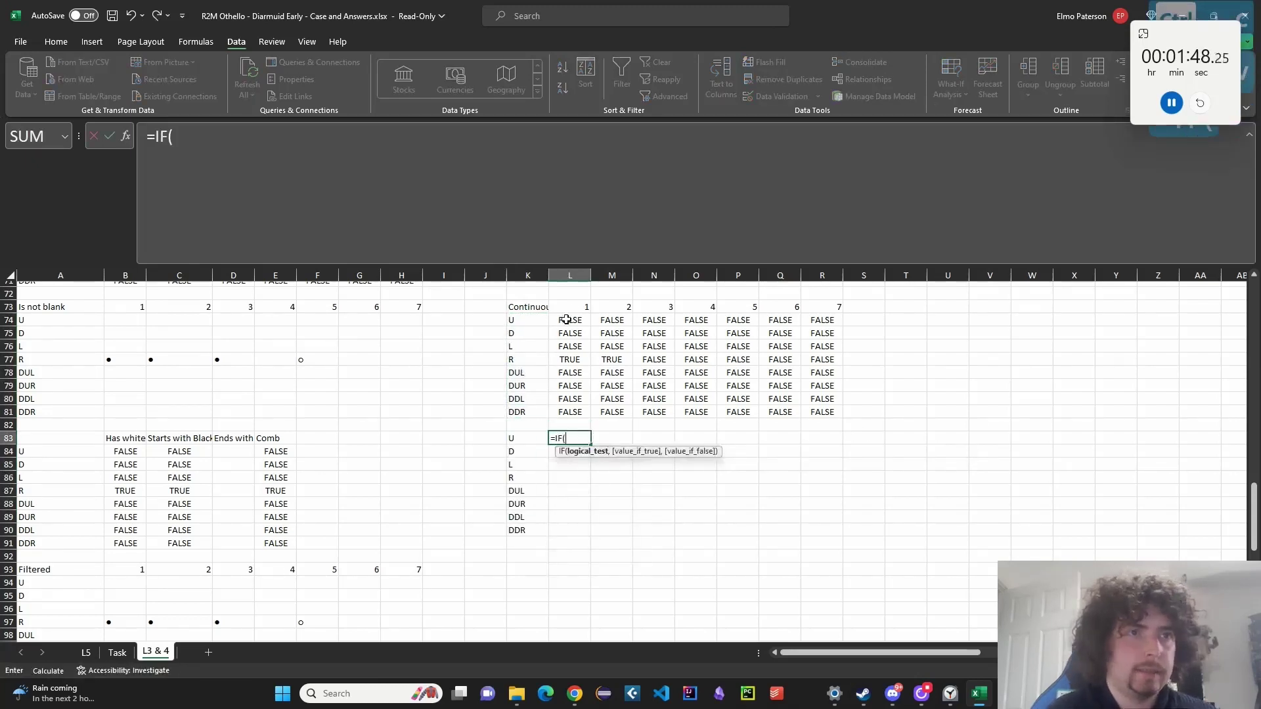
pyautogui.click(566, 320)
pyautogui.write(',')
pyautogui.click(138, 317)
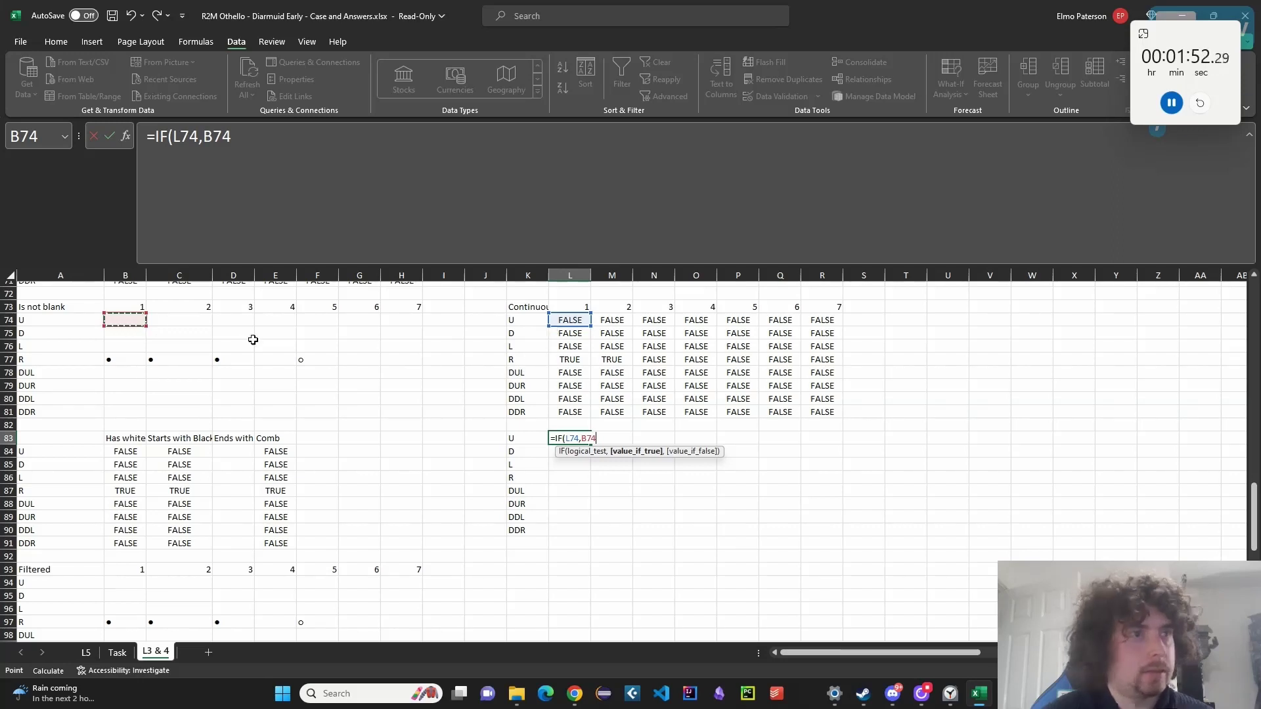
pyautogui.write(',""')
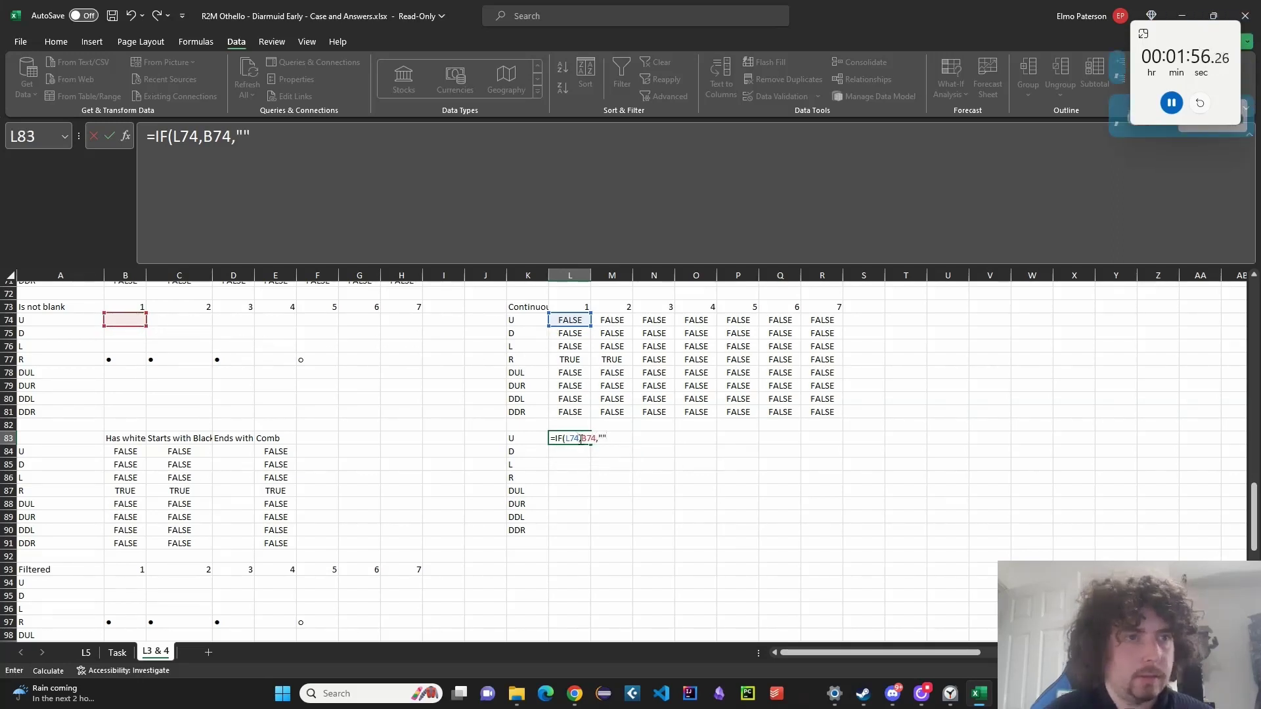
pyautogui.press('Return')
pyautogui.click(570, 438)
pyautogui.moveTo(590, 444); pyautogui.dragTo(822, 539)
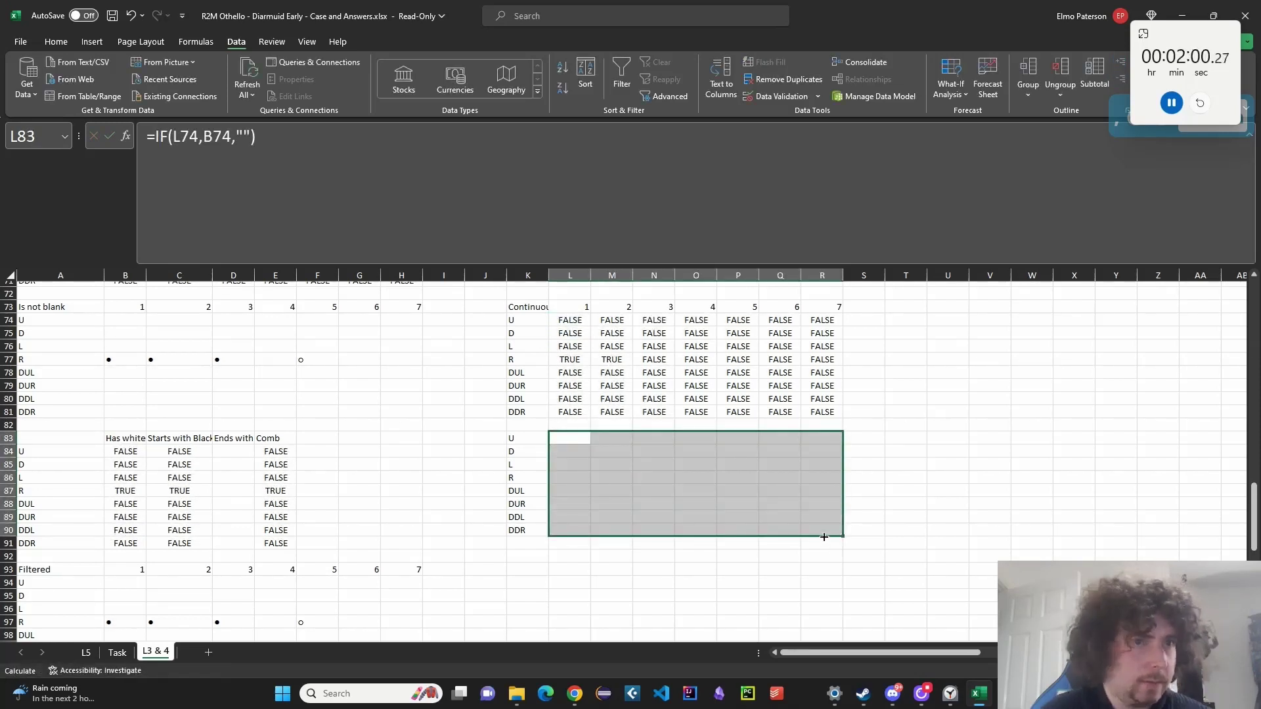
# Check the R row of the new block against the Continuous Run formula in N77.
pyautogui.click(605, 491)
pyautogui.click(686, 479)
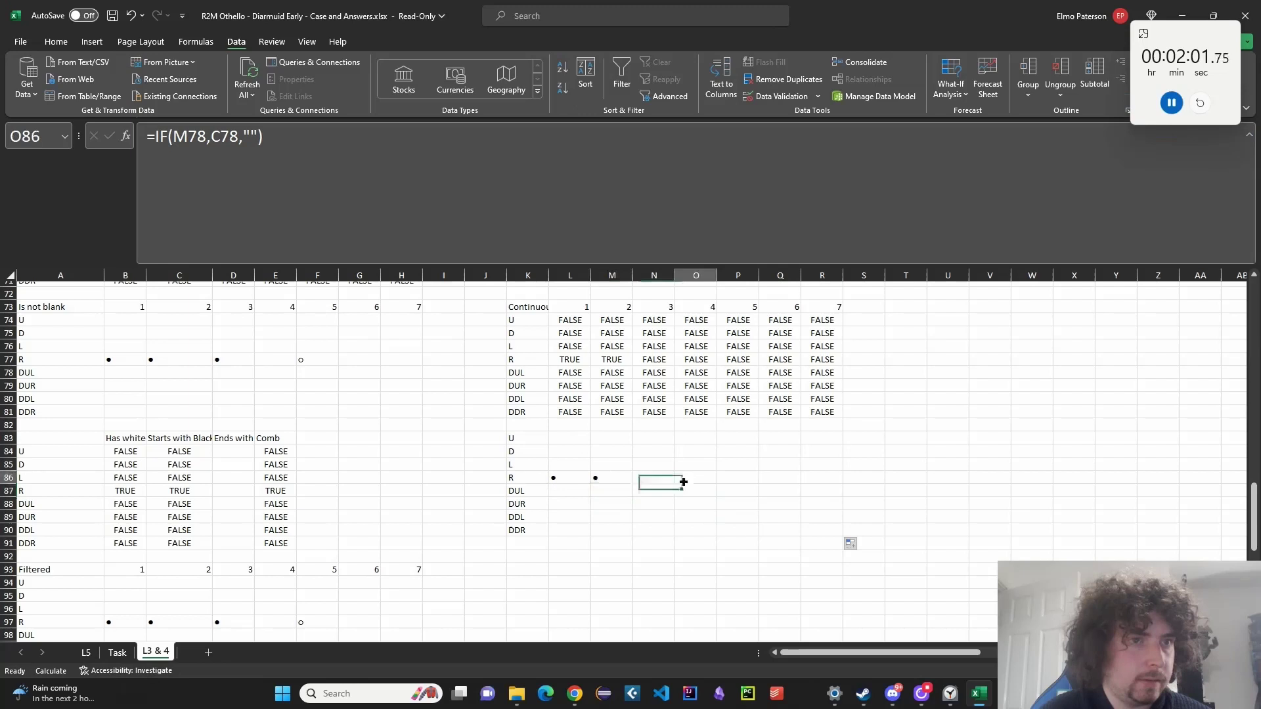
pyautogui.click(628, 480)
pyautogui.click(658, 480)
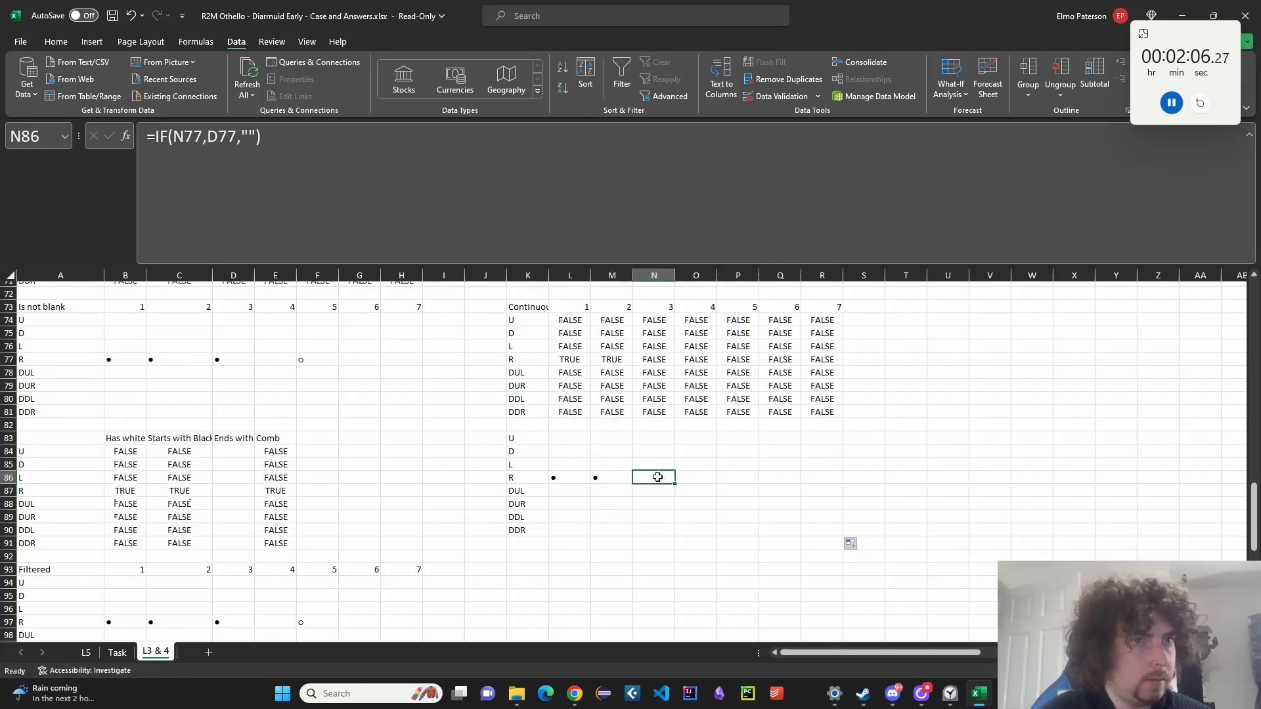
pyautogui.click(662, 359)
pyautogui.click(634, 213)
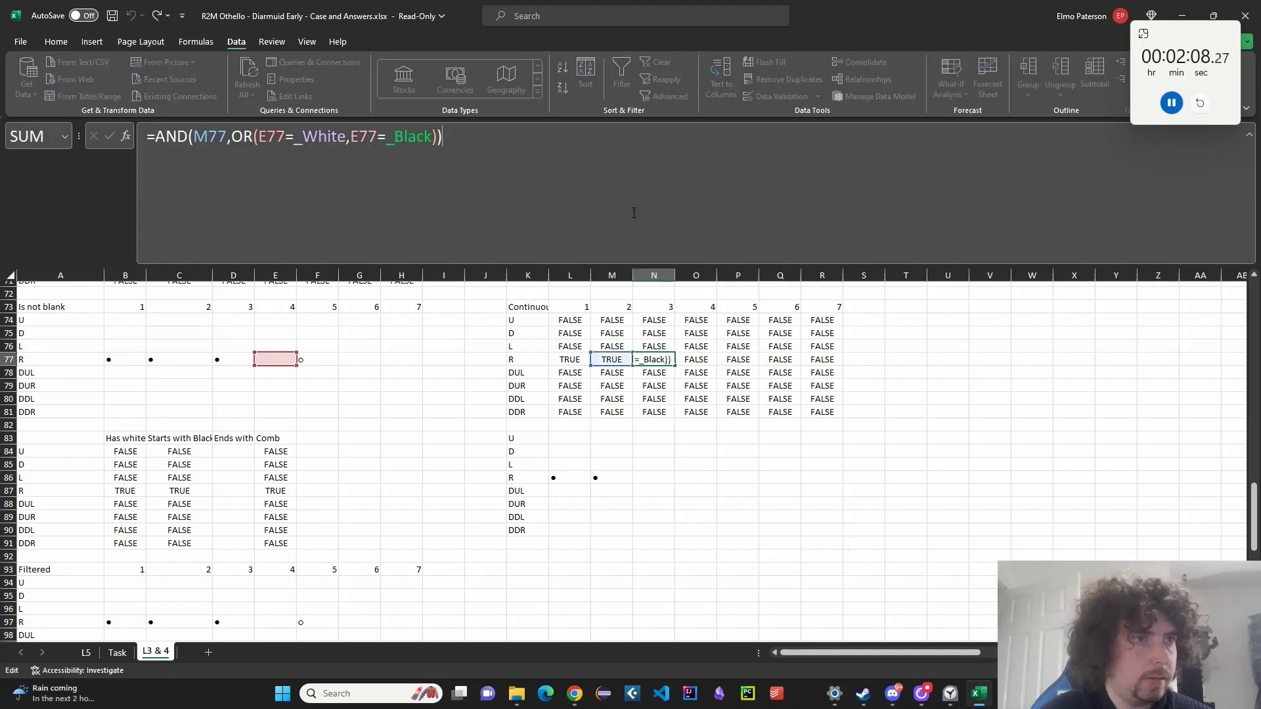
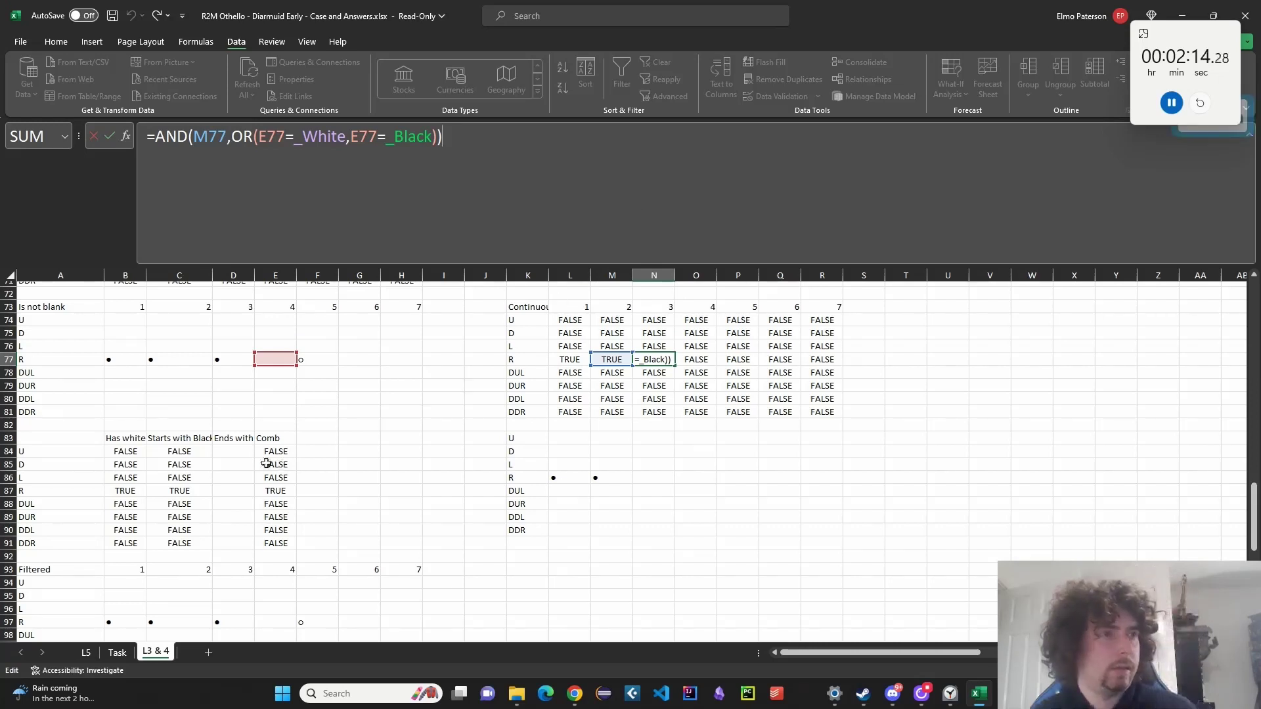
# Point the Has whites? COUNTIF in B84 to L83:R83 and fill it down to B91.
pyautogui.doubleClick(132, 453)
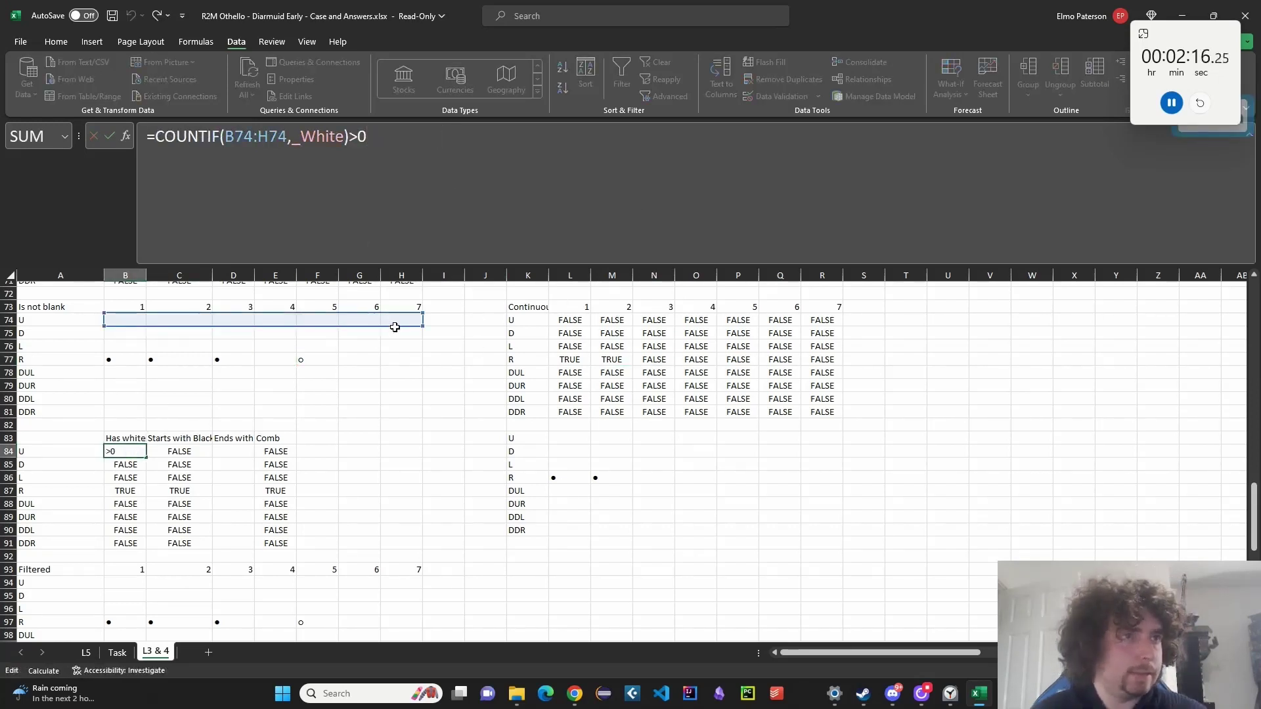
pyautogui.moveTo(394, 327); pyautogui.dragTo(819, 442)
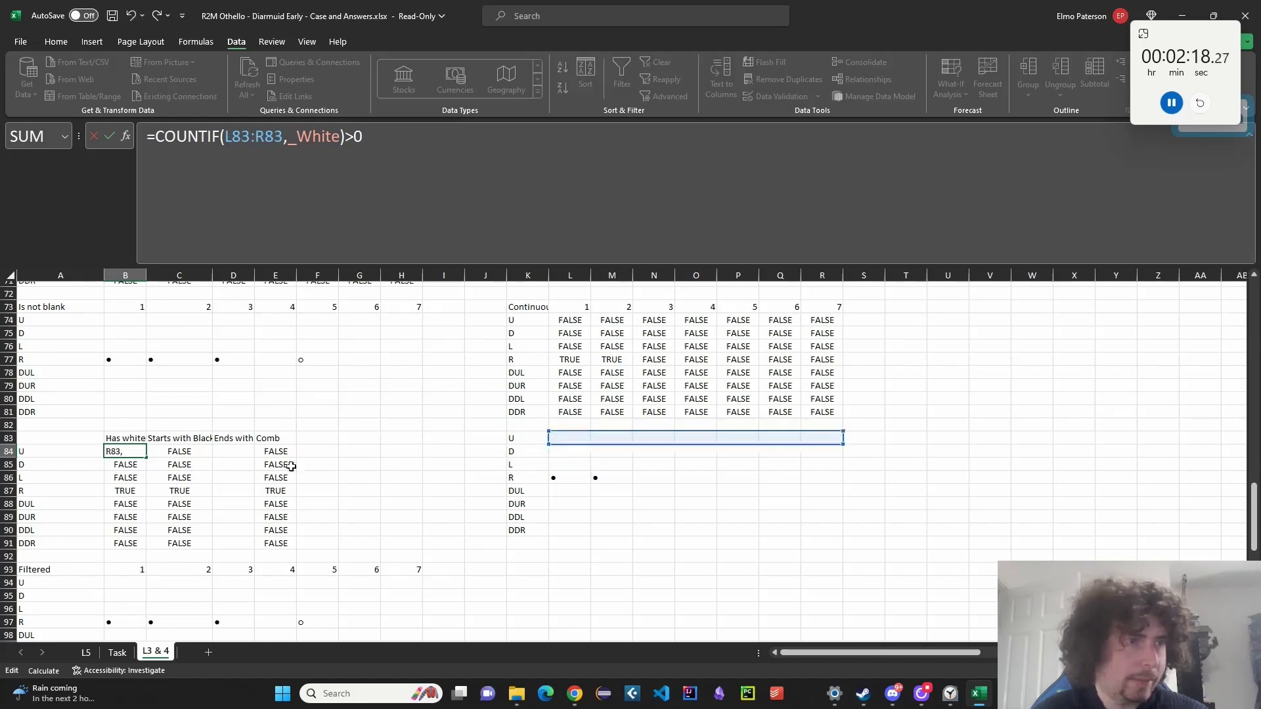
pyautogui.hotkey('ctrl', 'Return')
pyautogui.moveTo(146, 458); pyautogui.dragTo(155, 546)
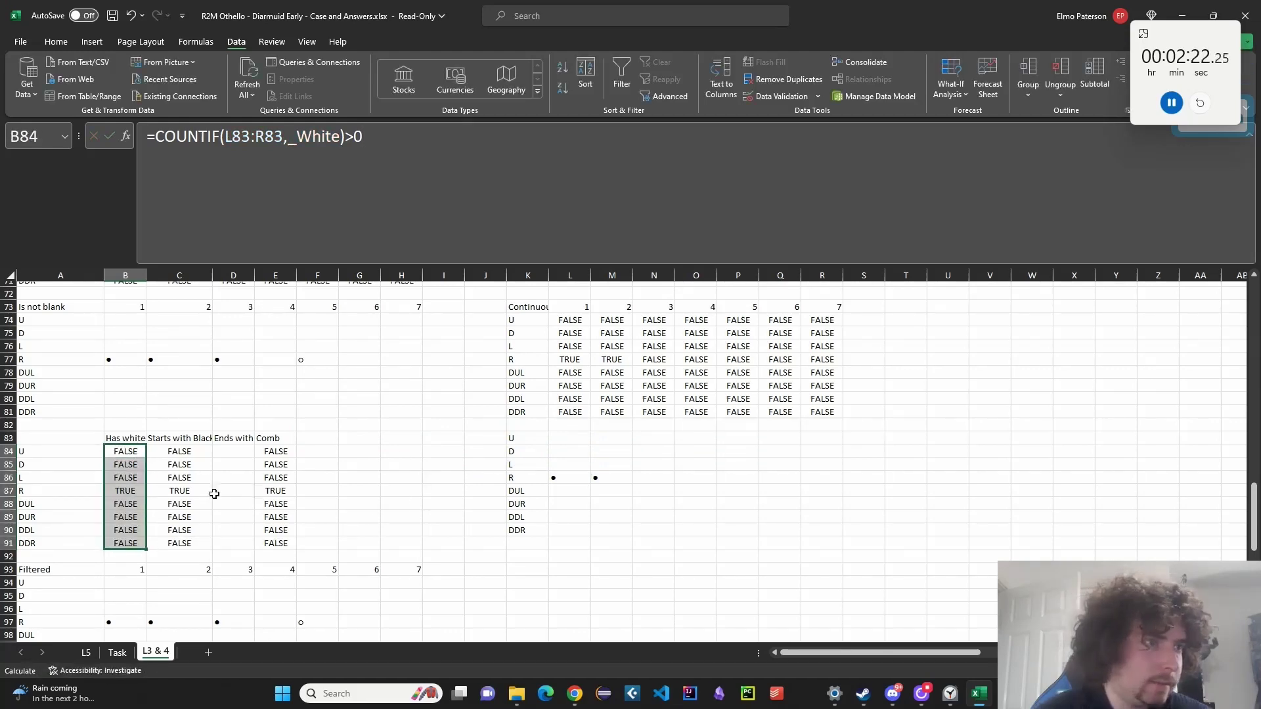
# Copy the Y/N results in column M of L3 & 4 from M16 down and paste them into the Level 3 answers from E95.
pyautogui.scroll(-16, 366, 493)
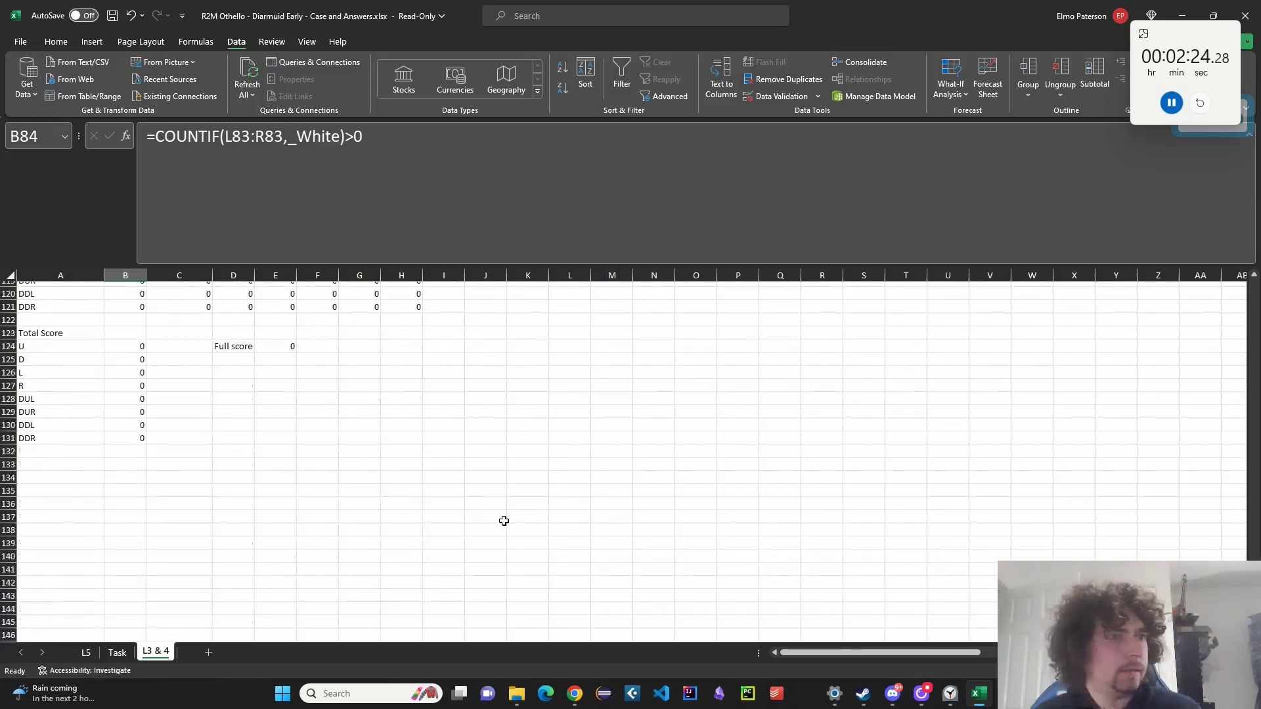
pyautogui.scroll(20, 504, 521)
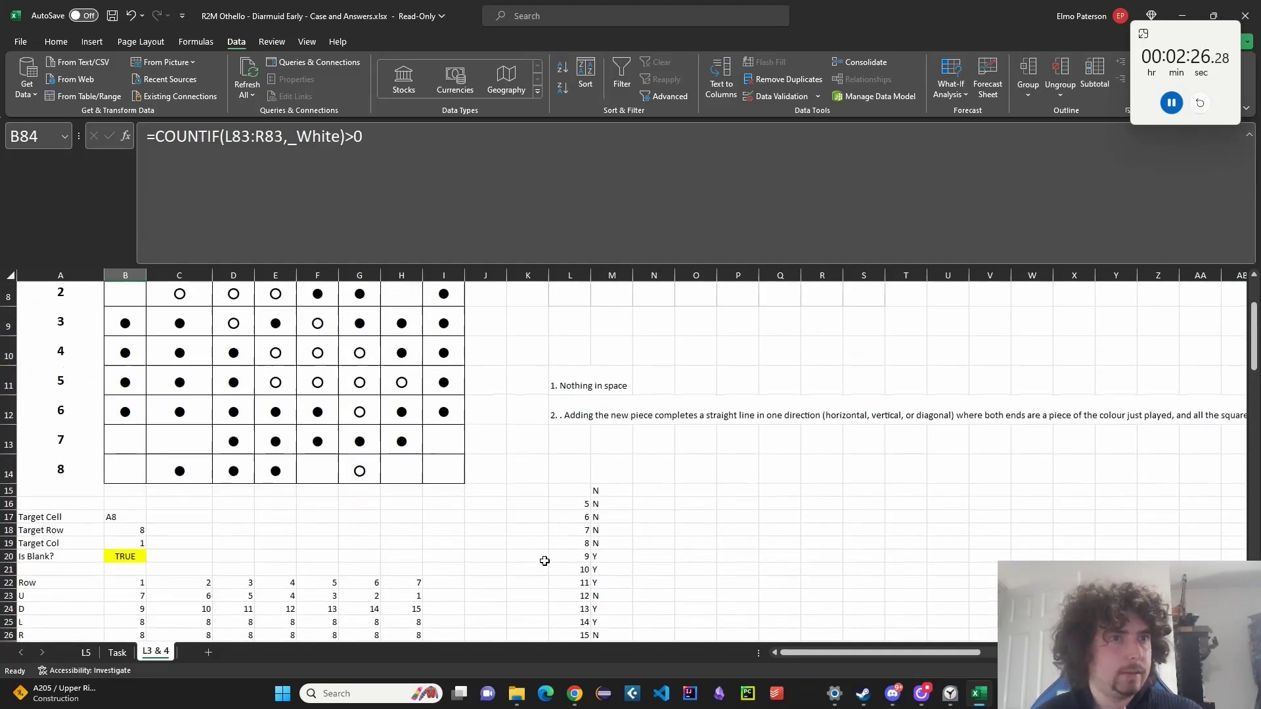
pyautogui.scroll(3, 544, 561)
pyautogui.scroll(-4, 545, 559)
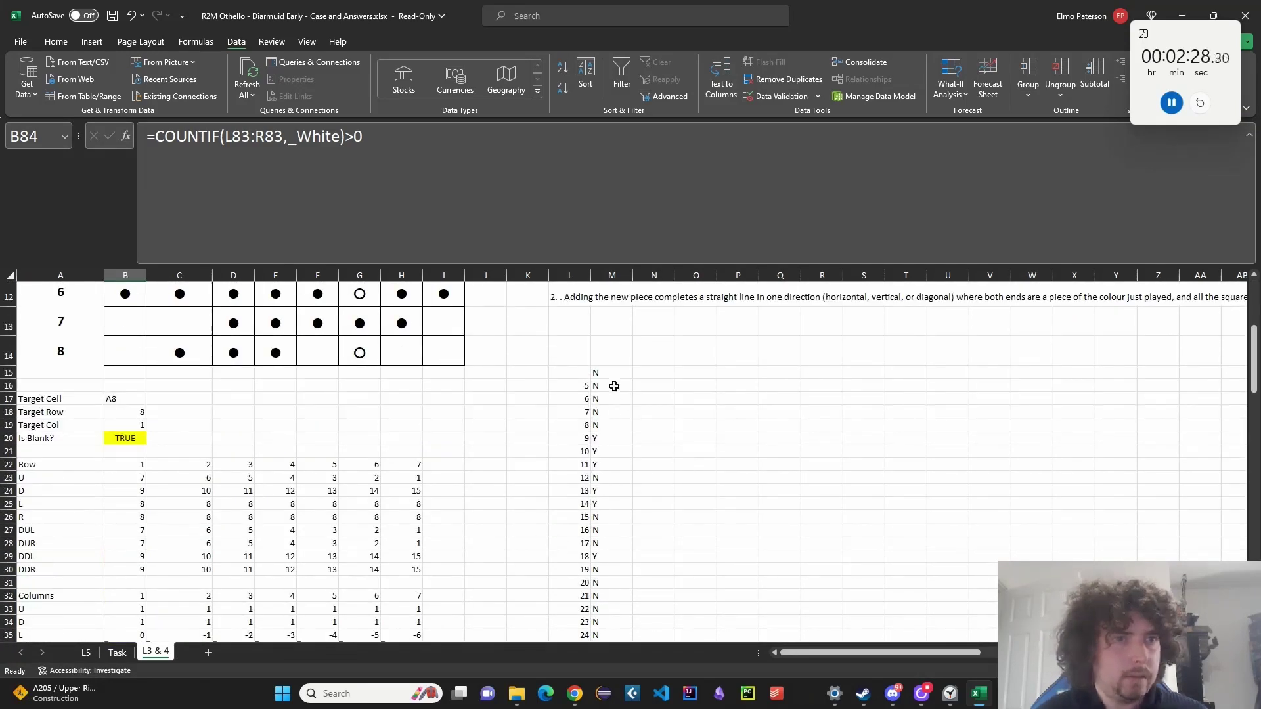
pyautogui.click(614, 386)
pyautogui.scroll(-6, 624, 427)
pyautogui.keyDown('shift'); pyautogui.click(611, 479); pyautogui.keyUp('shift')
pyautogui.hotkey('ctrl', 'c')
pyautogui.click(87, 655)
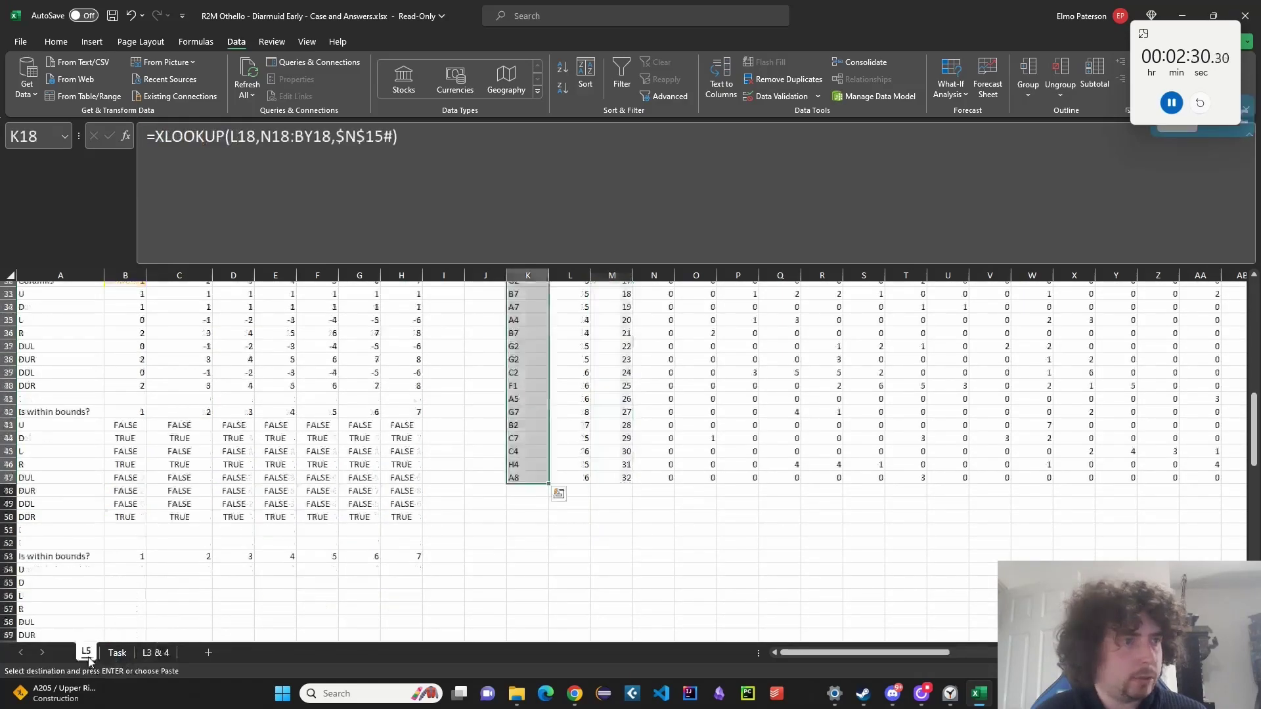
pyautogui.click(117, 652)
pyautogui.scroll(5, 252, 526)
pyautogui.click(205, 522)
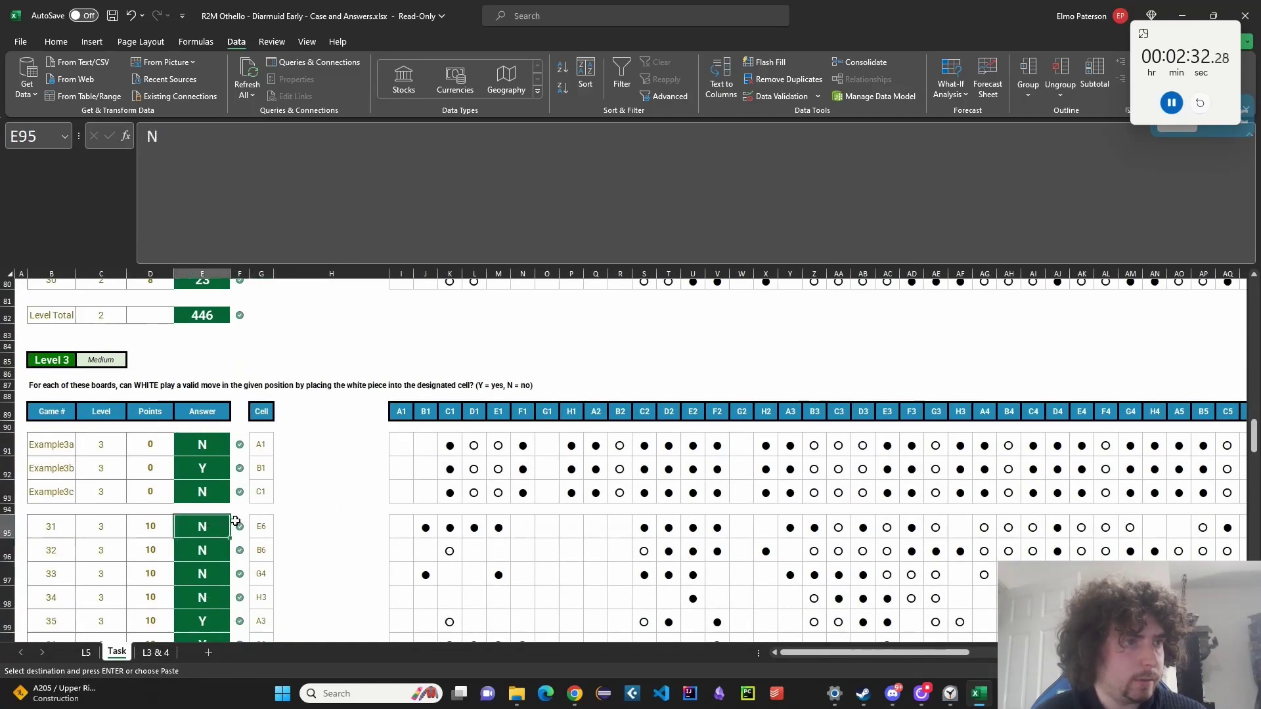
pyautogui.hotkey('ctrl', 'v')
# Compare the pasted Level 3 answers with their check marks, undo the paste, and recheck games 31 to 50.
pyautogui.scroll(-4, 318, 510)
pyautogui.scroll(-1, 328, 530)
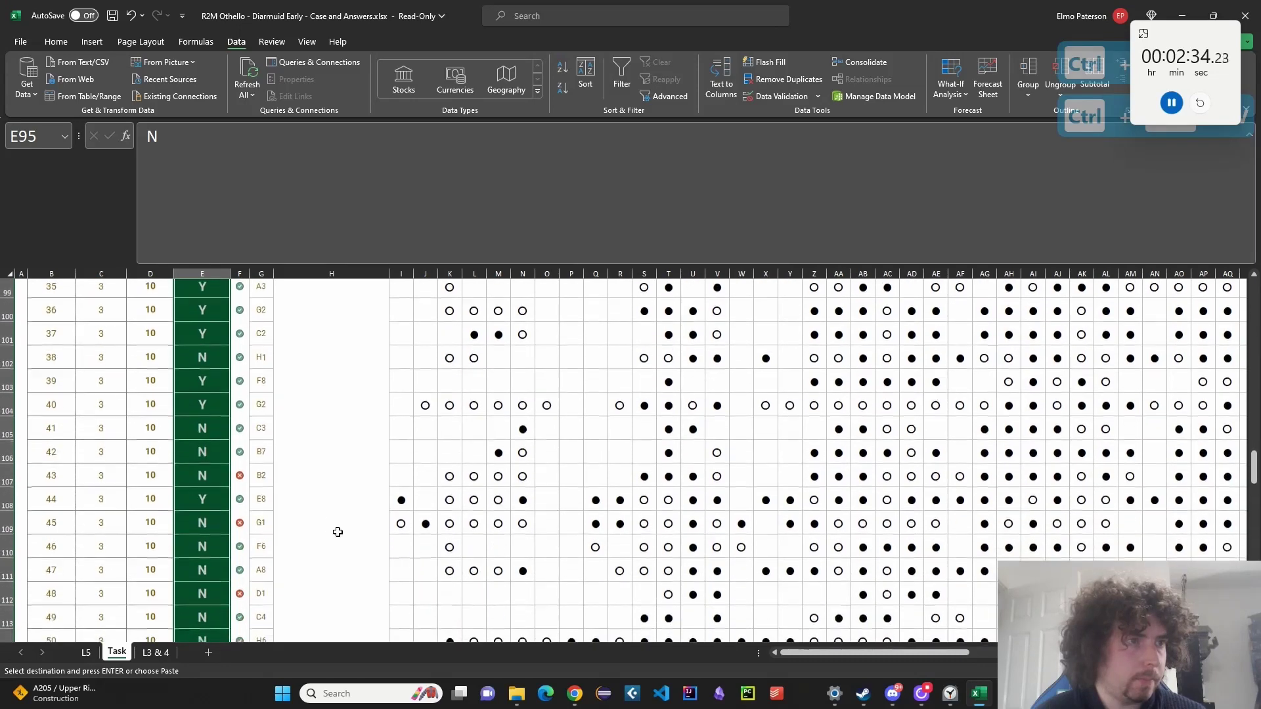
pyautogui.click(336, 535)
pyautogui.hotkey('ctrl', 'z')
pyautogui.scroll(-3, 312, 545)
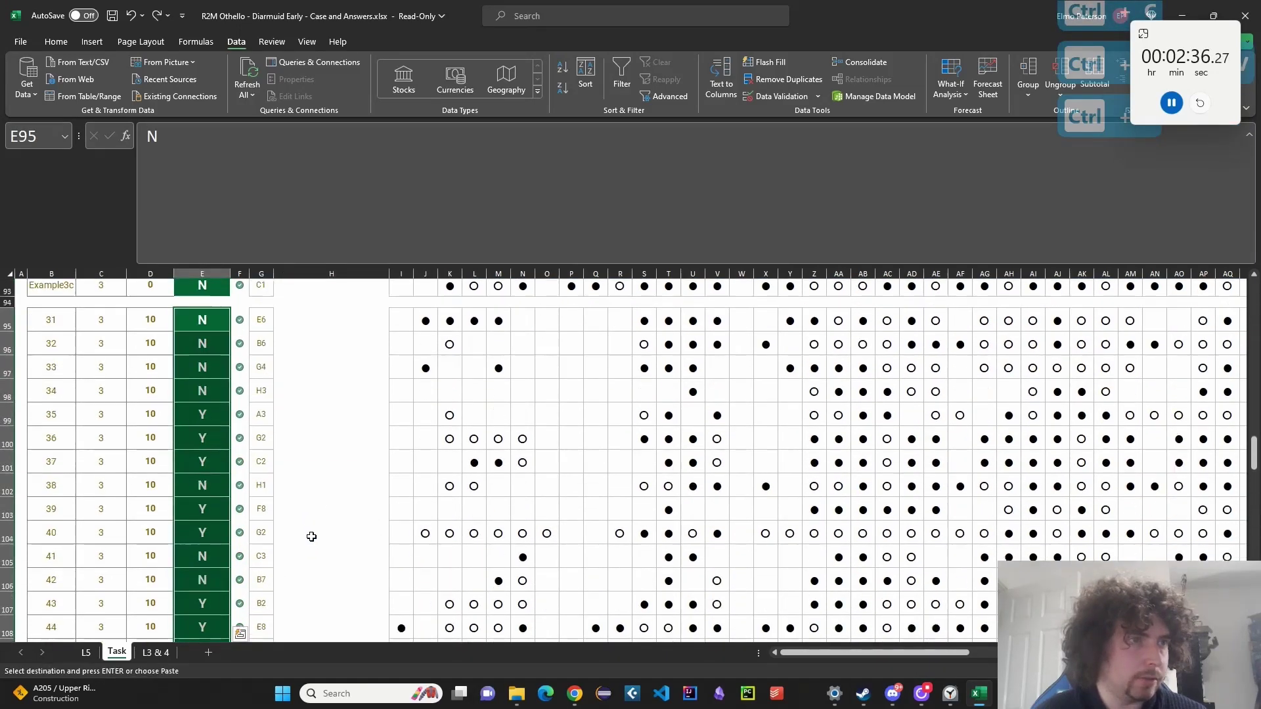
pyautogui.scroll(5, 318, 543)
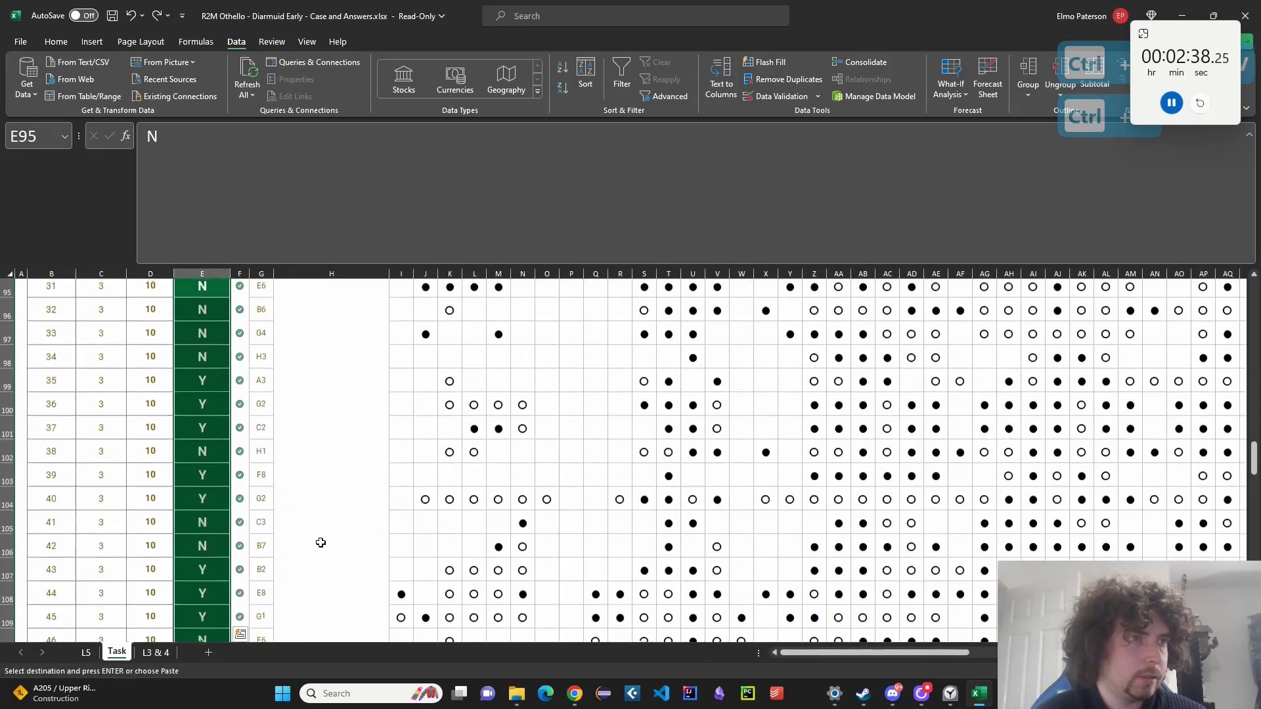
pyautogui.scroll(-4, 313, 538)
pyautogui.scroll(-5, 335, 561)
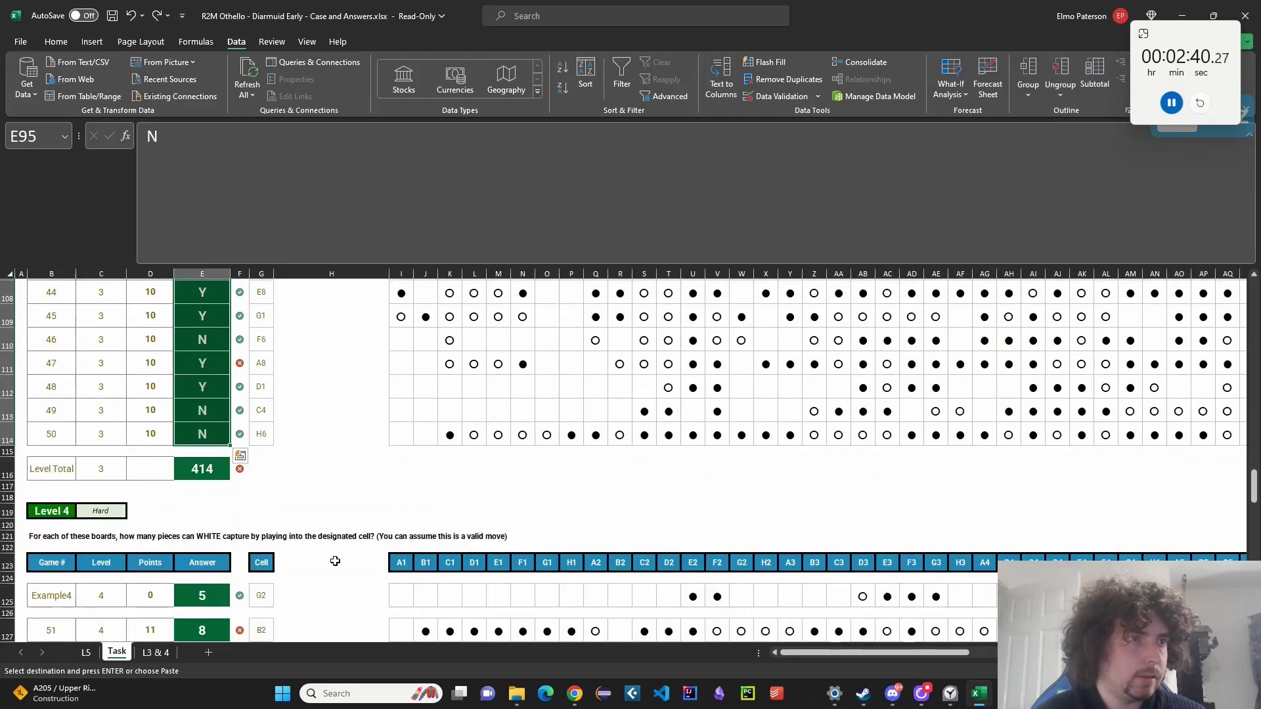
# Return to the Level 1 section of the Task sheet and open the COUNTIF answer formula for game 2 in E40.
pyautogui.scroll(20, 341, 482)
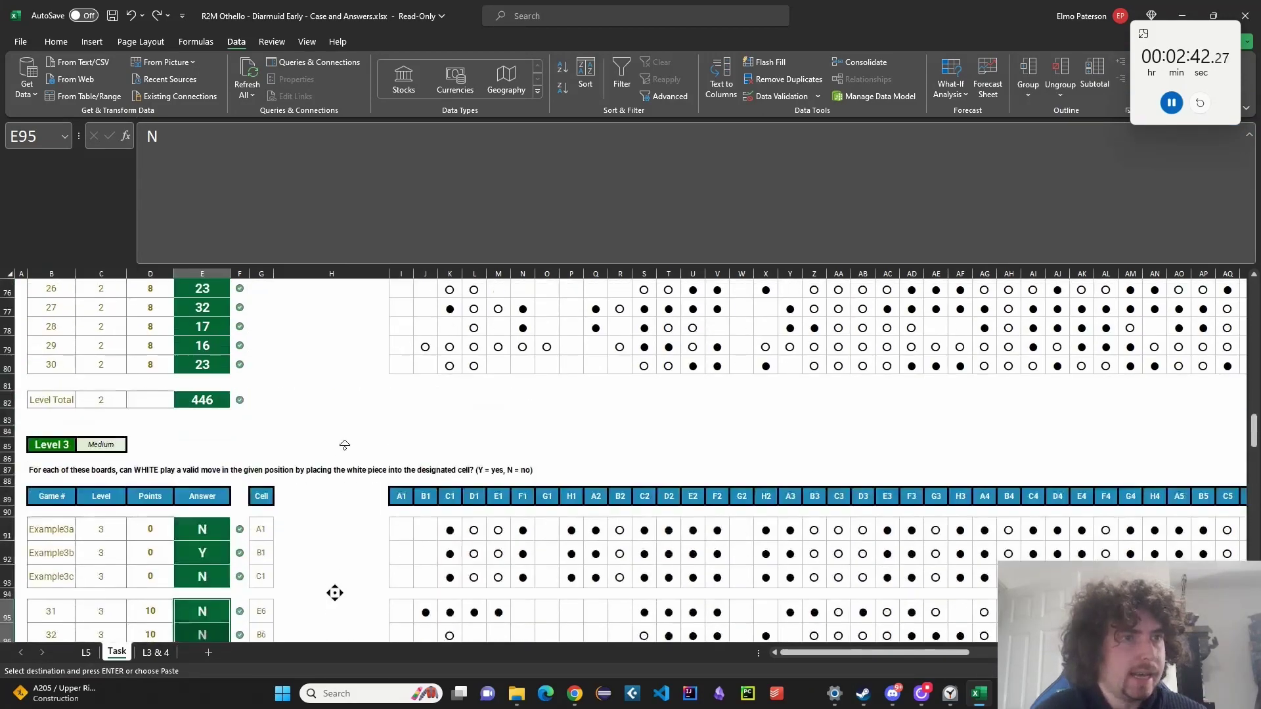
pyautogui.scroll(-7, 435, 603)
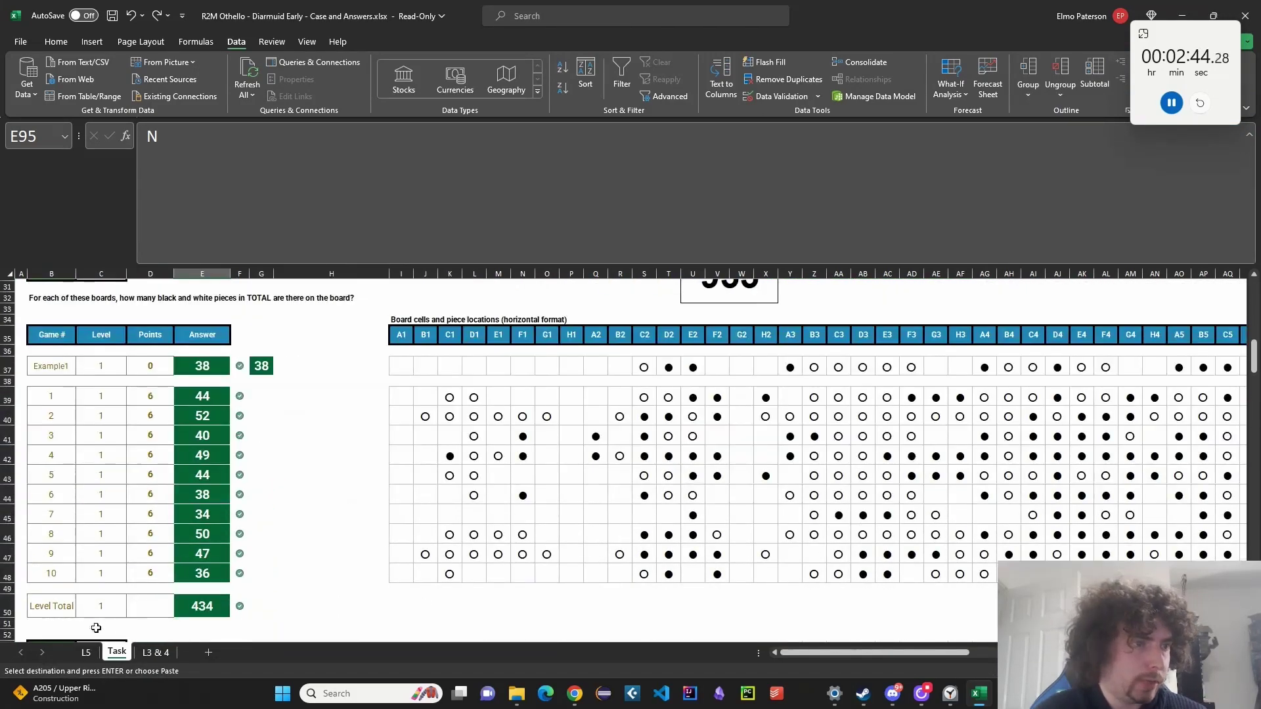
pyautogui.scroll(4, 419, 492)
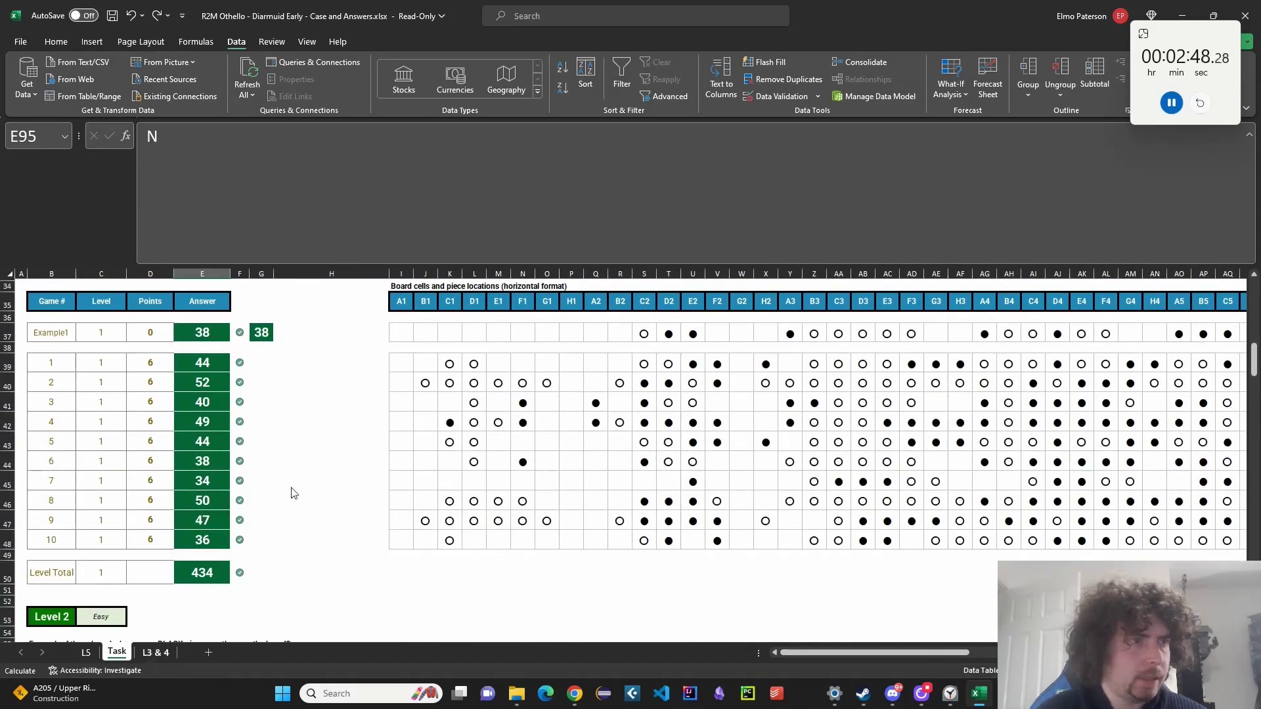
pyautogui.click(202, 383)
pyautogui.press('F2')
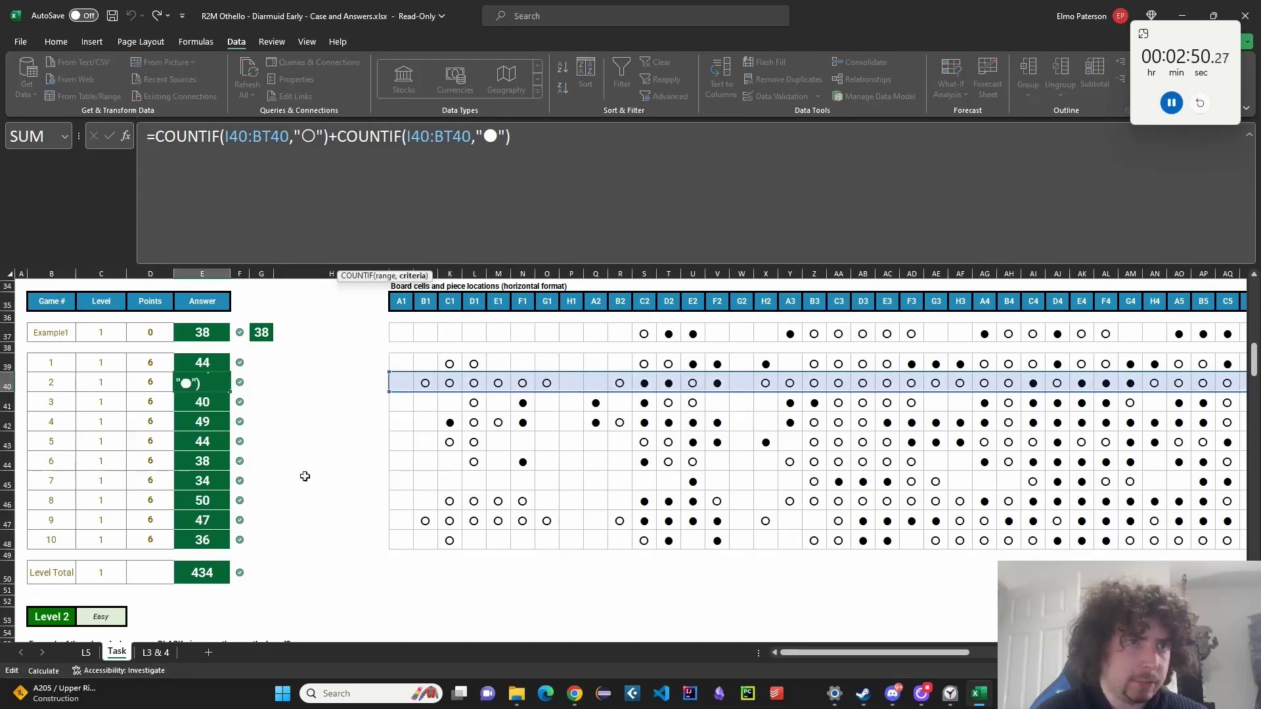
# Examine the COUNTIF answer formula for game 18 in E68 of the Level 2 section, leaving it unchanged.
pyautogui.scroll(-8, 299, 480)
pyautogui.click(201, 459)
pyautogui.click(335, 208)
pyautogui.scroll(-10, 290, 490)
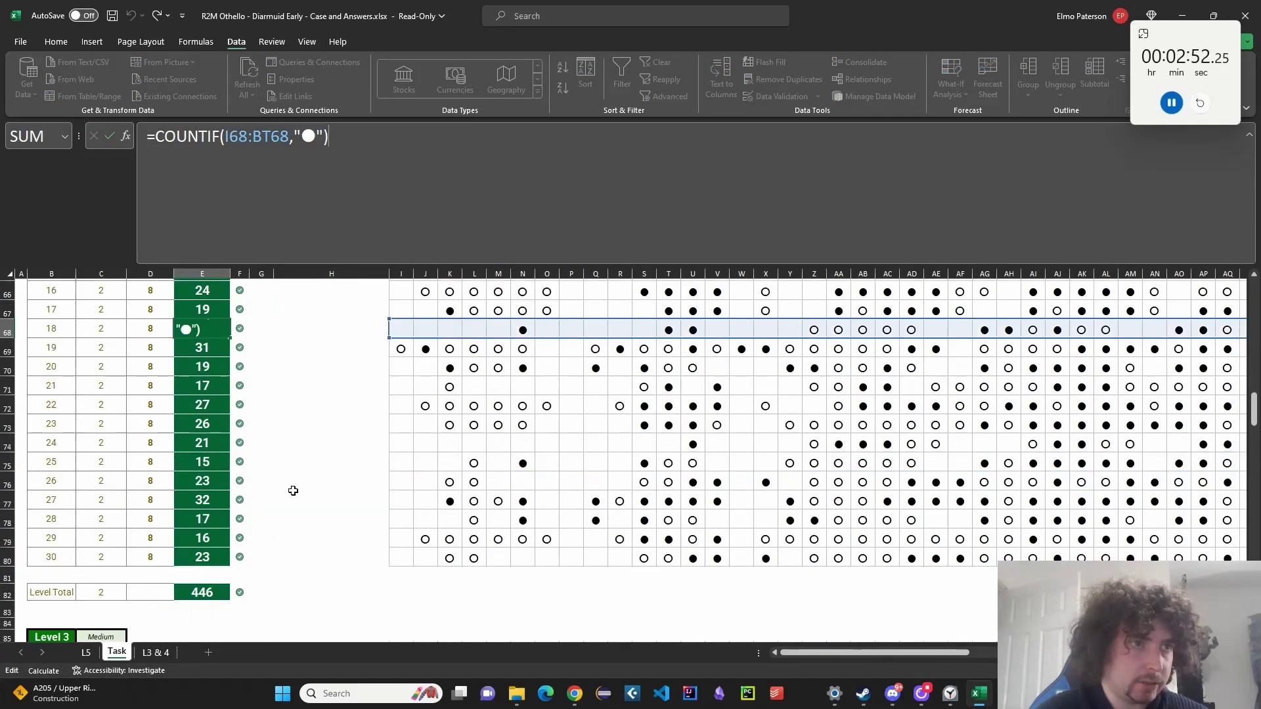
pyautogui.click(332, 498)
# Find game 47 in the Level 3 answers on the Task sheet and inspect its check mark and board cells N111 and Q111.
pyautogui.scroll(-1, 243, 519)
pyautogui.scroll(-3, 243, 519)
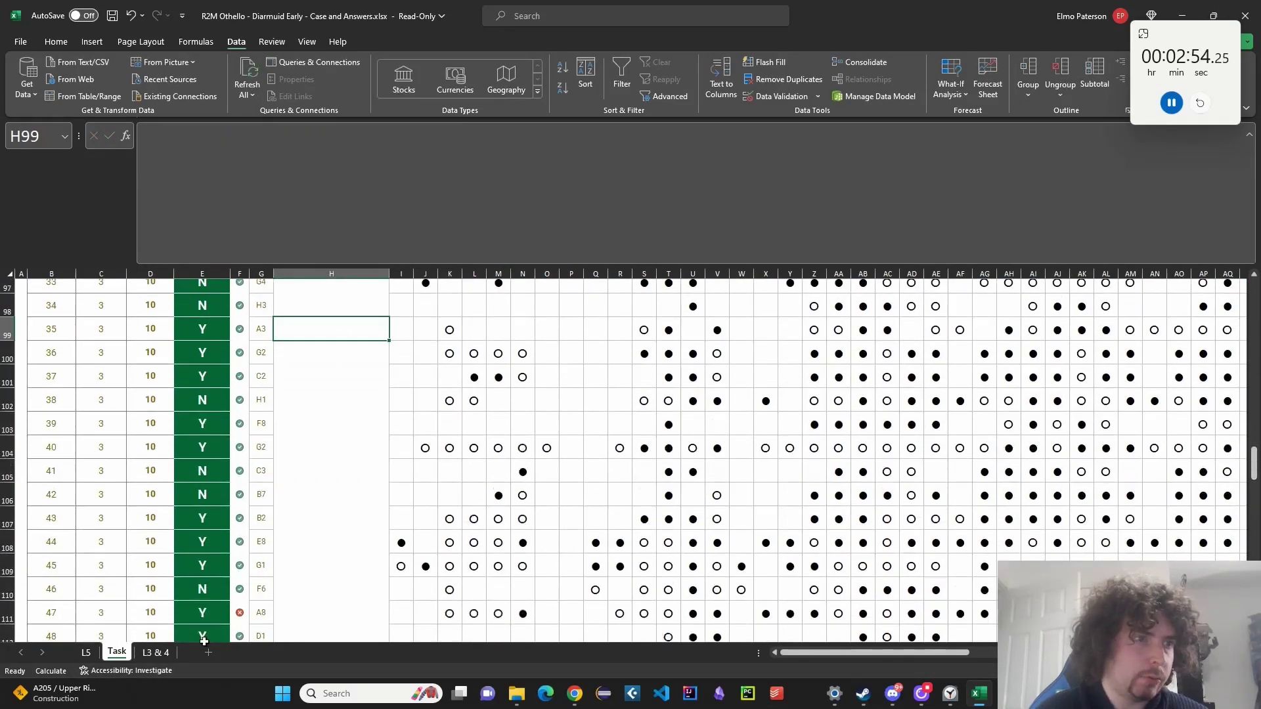
pyautogui.click(150, 654)
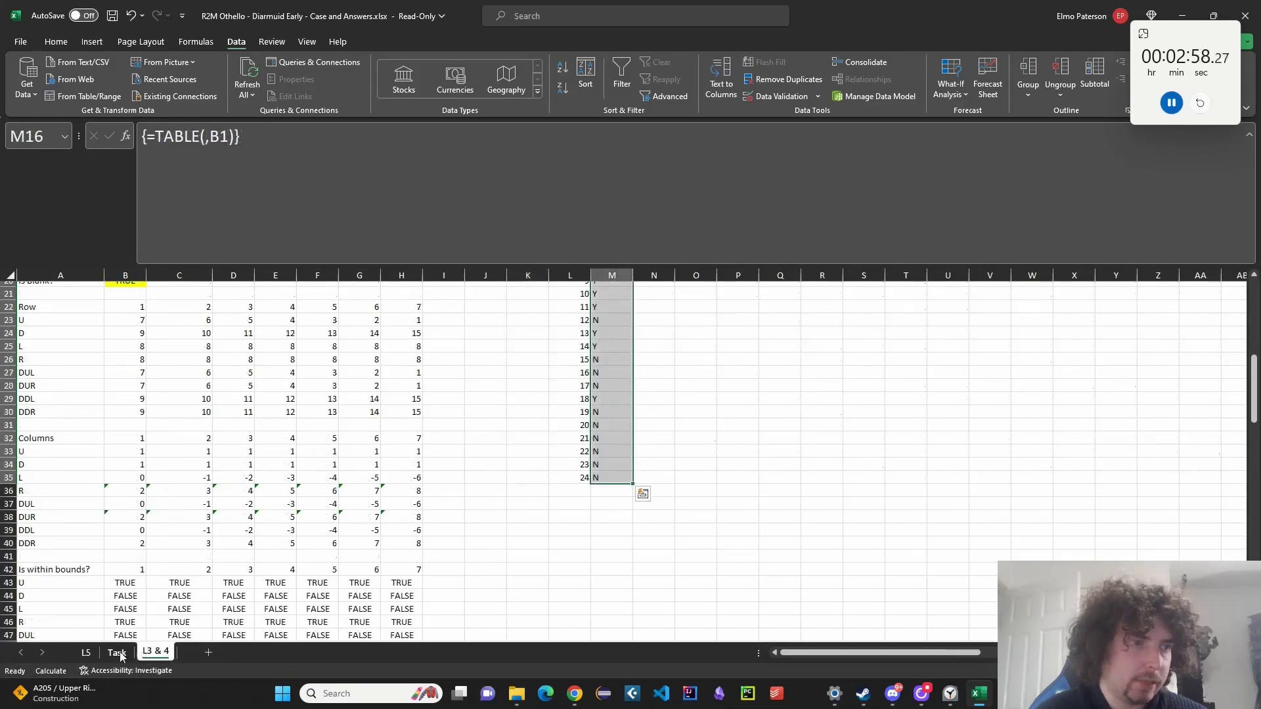
pyautogui.click(118, 653)
pyautogui.scroll(-3, 338, 529)
pyautogui.click(240, 412)
pyautogui.click(523, 413)
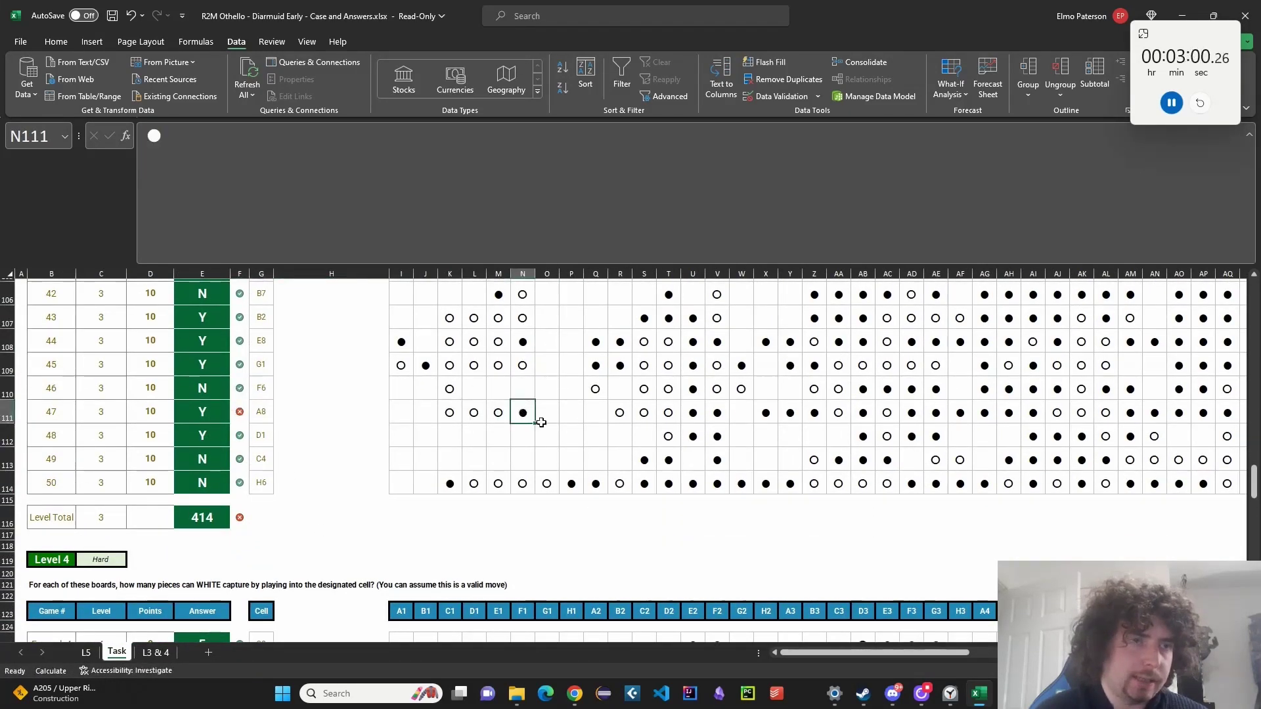
pyautogui.click(596, 412)
# Examine the game 47 board on the L3 & 4 sheet, focusing on row 8 and its blank square under column E.
pyautogui.click(156, 652)
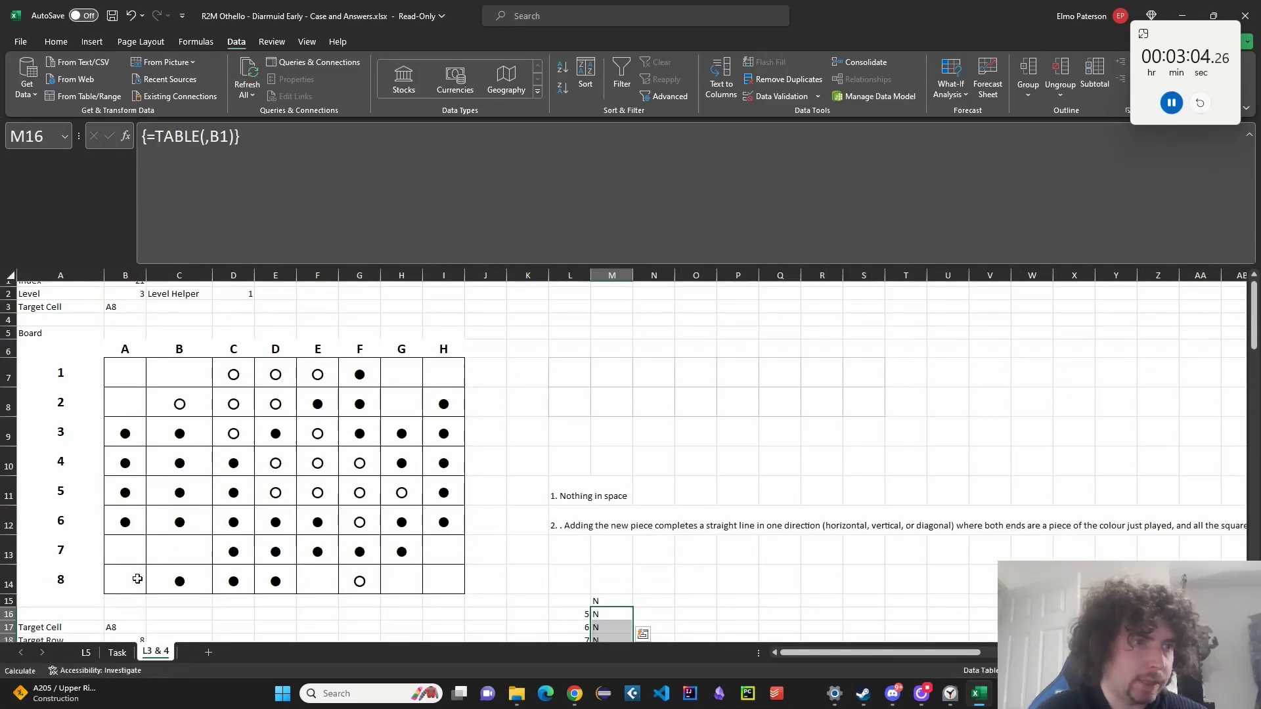
pyautogui.click(341, 574)
pyautogui.click(319, 583)
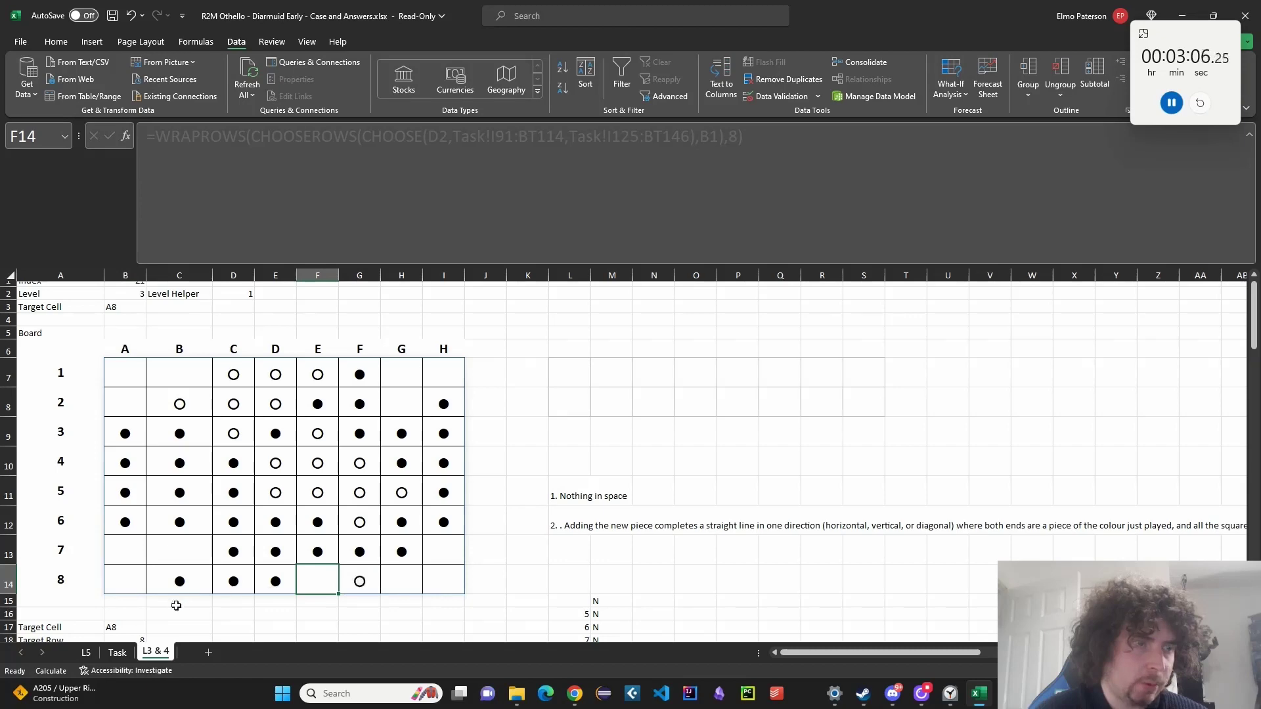
pyautogui.scroll(-3, 297, 574)
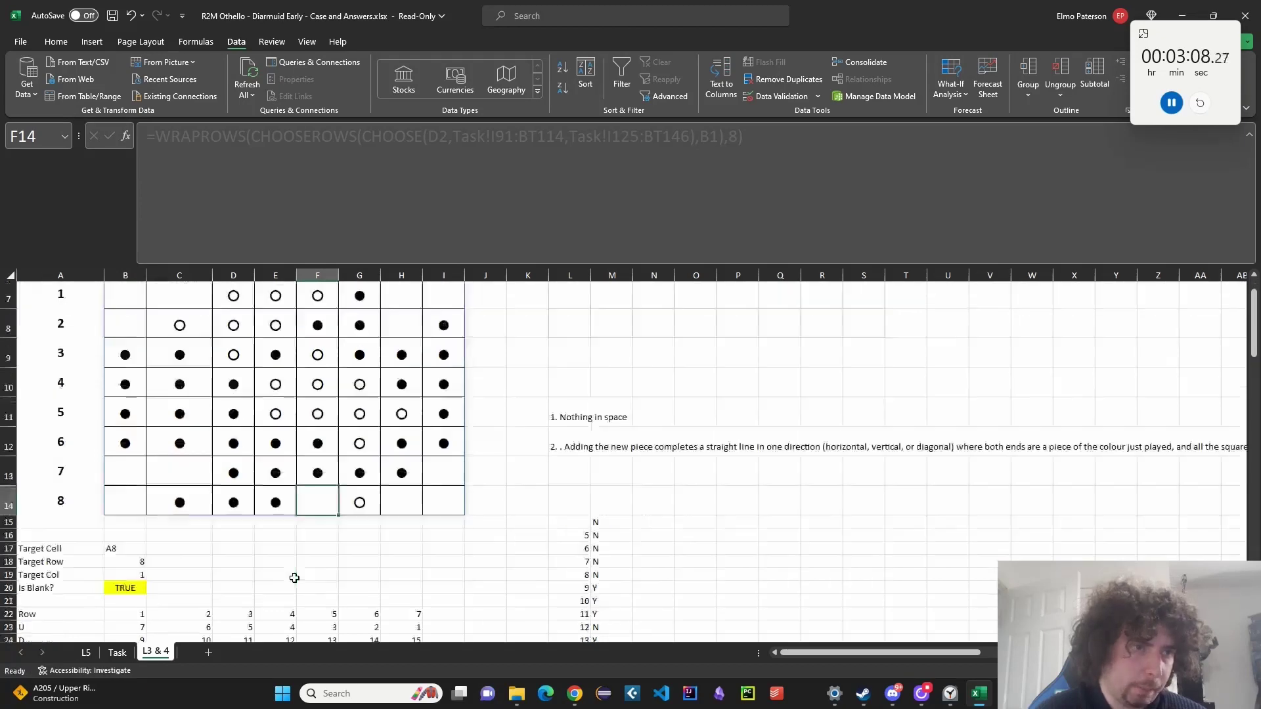
# Return to the Task sheet and check the Current Score above the Level 1 questions.
pyautogui.click(117, 652)
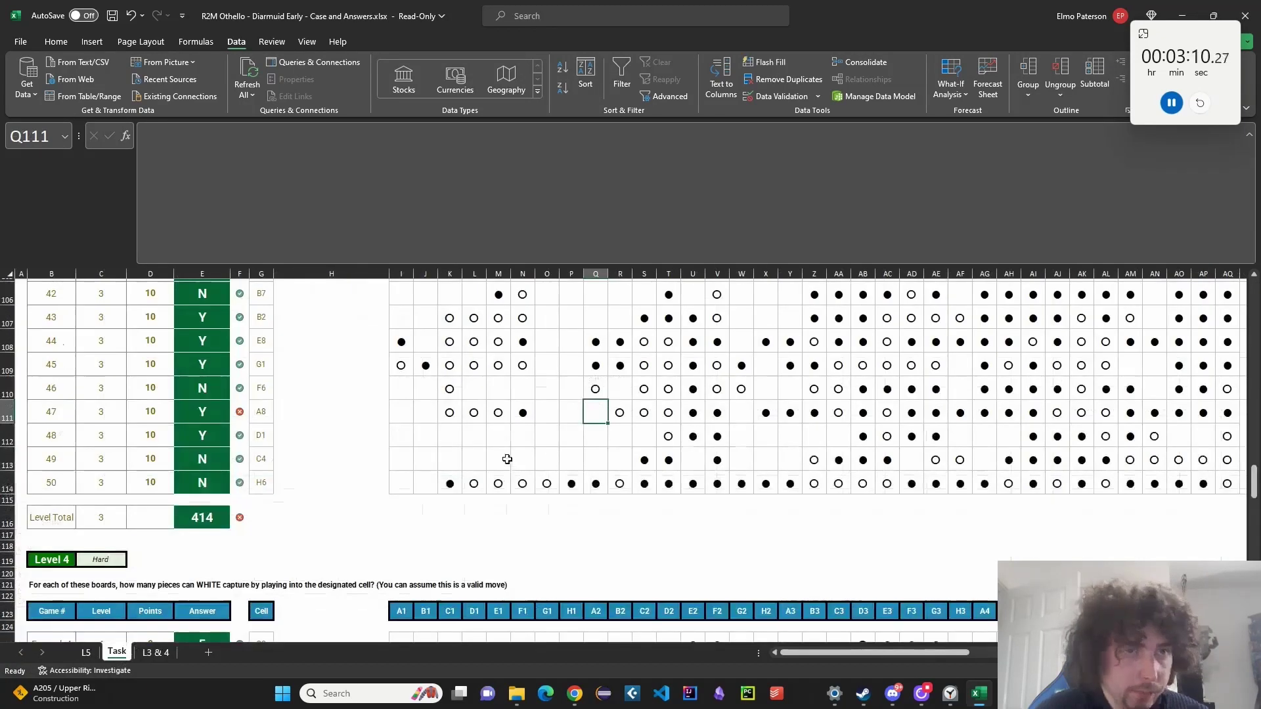
pyautogui.scroll(20, 507, 459)
pyautogui.scroll(-9, 557, 451)
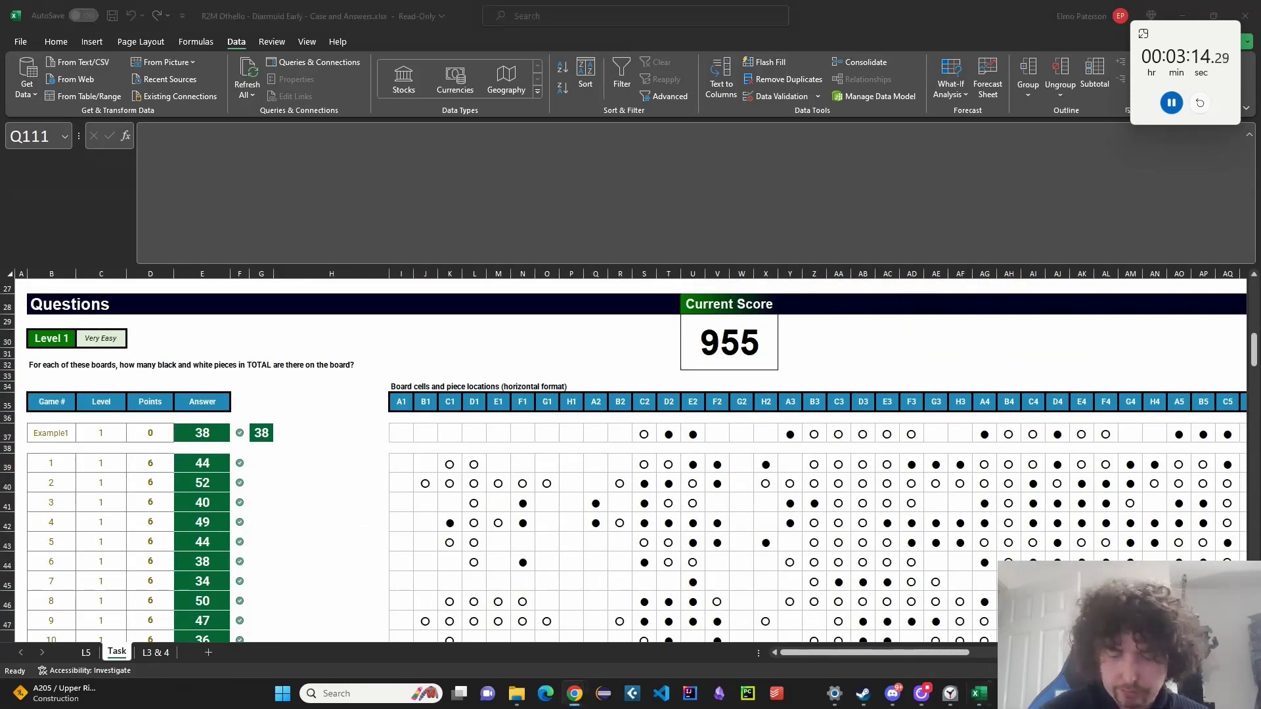
# Switch to the MEWC-2022 tournament results PDF in Chrome and examine the Round 2 (Last 64) scores across all four quarters.
pyautogui.hotkey('alt', 'Tab')
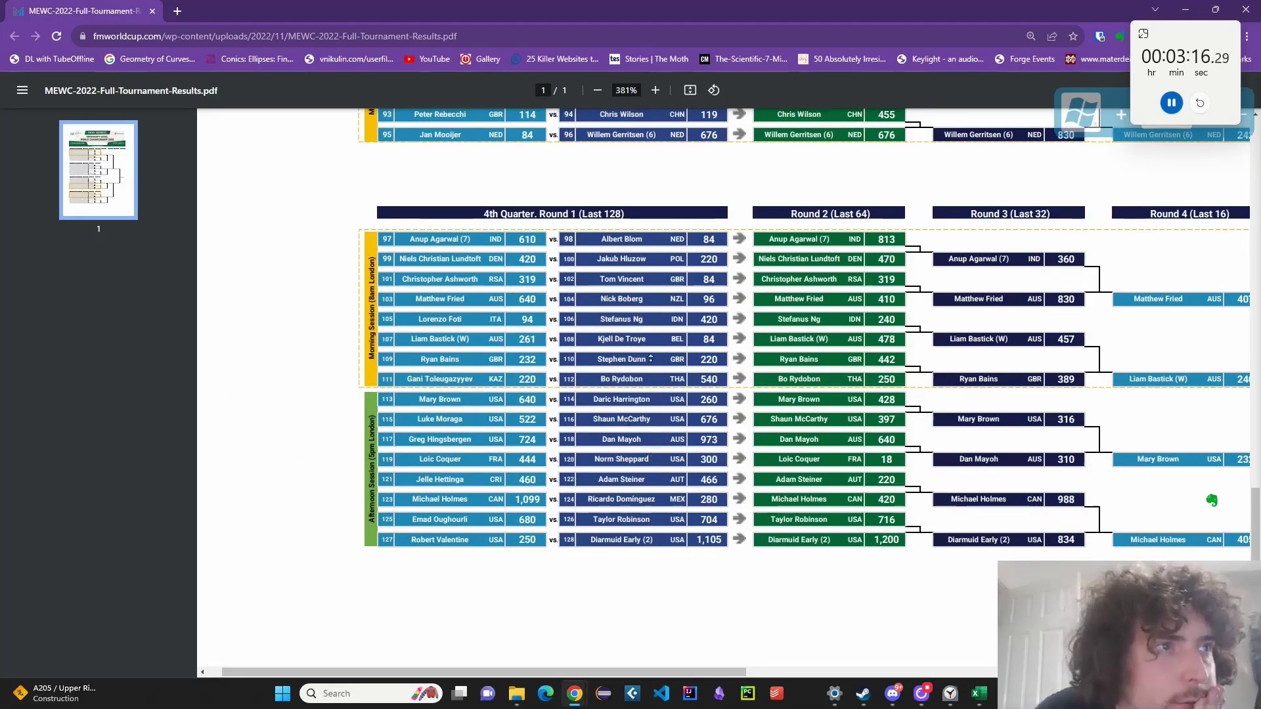
pyautogui.scroll(20, 648, 257)
pyautogui.scroll(-6, 755, 348)
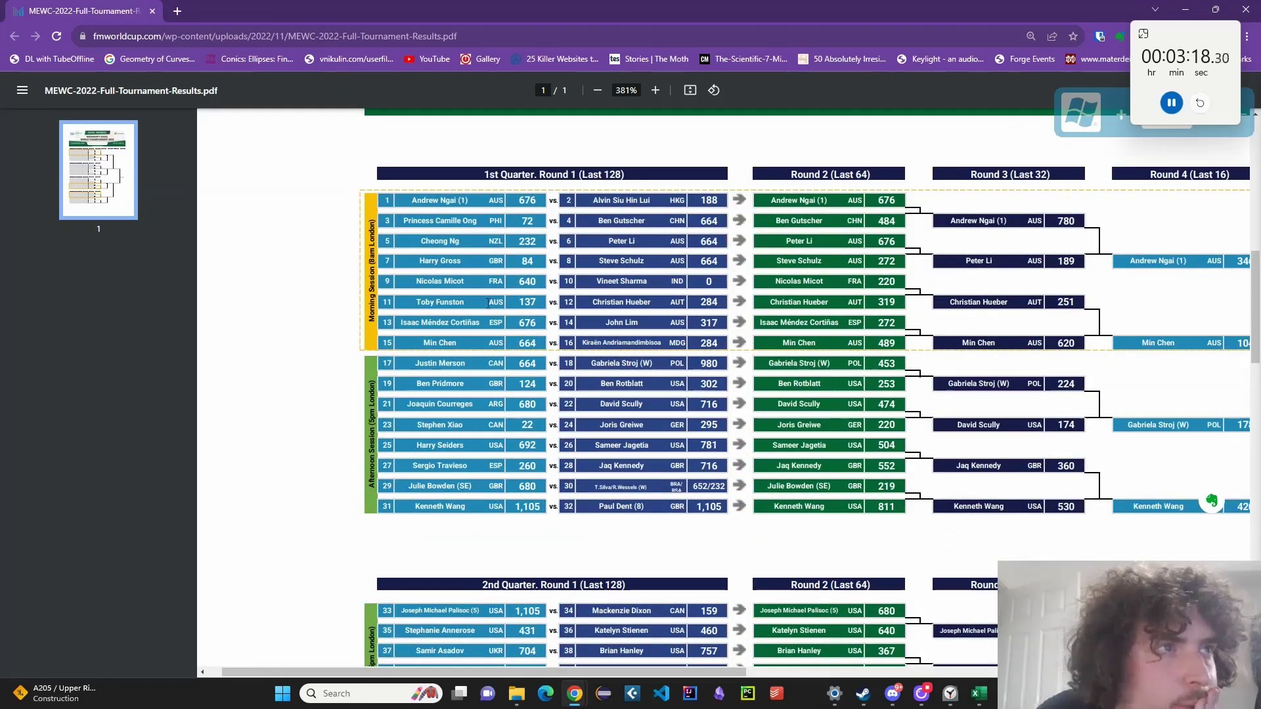
pyautogui.moveTo(840, 202); pyautogui.dragTo(892, 341)
pyautogui.click(893, 338)
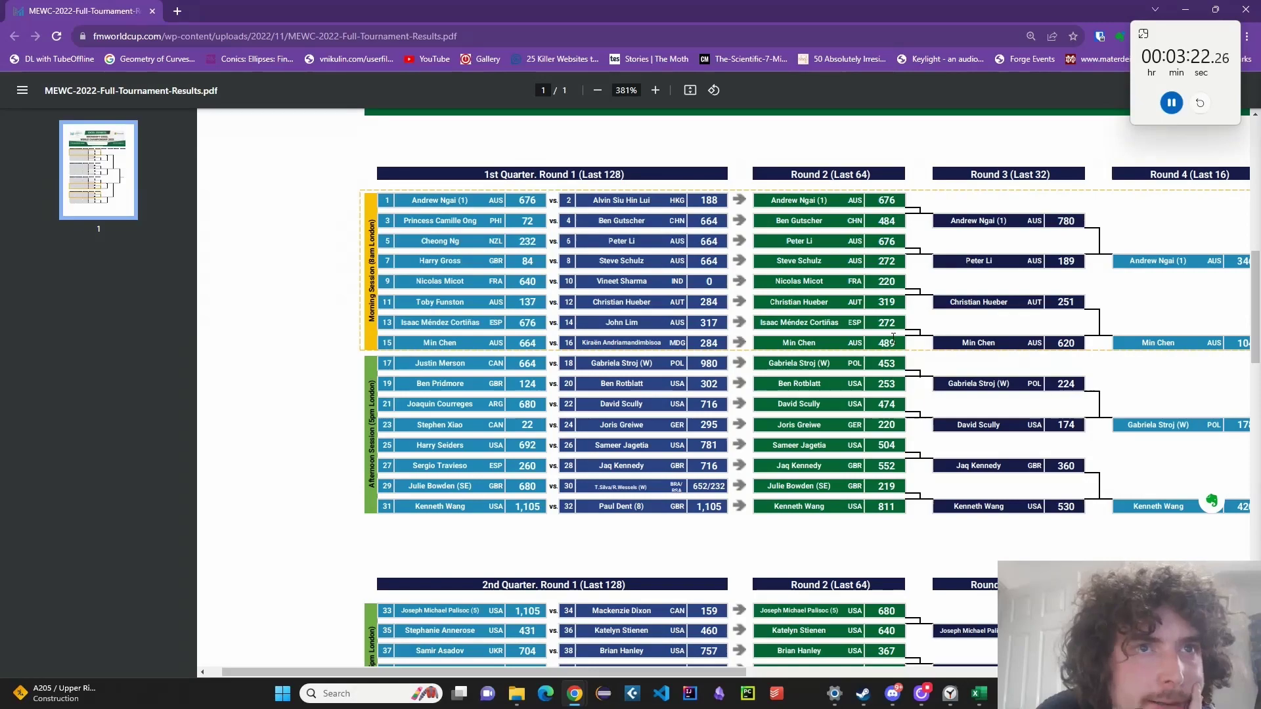
pyautogui.scroll(-12, 893, 339)
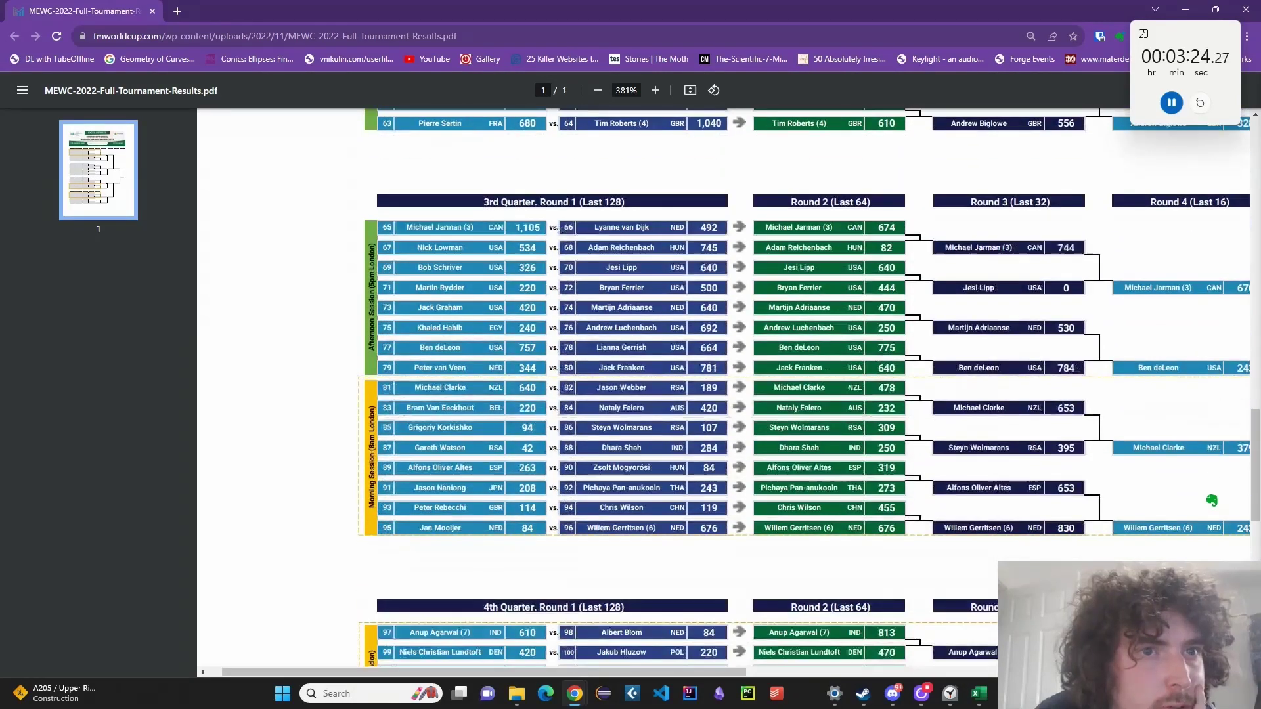
pyautogui.scroll(-3, 882, 397)
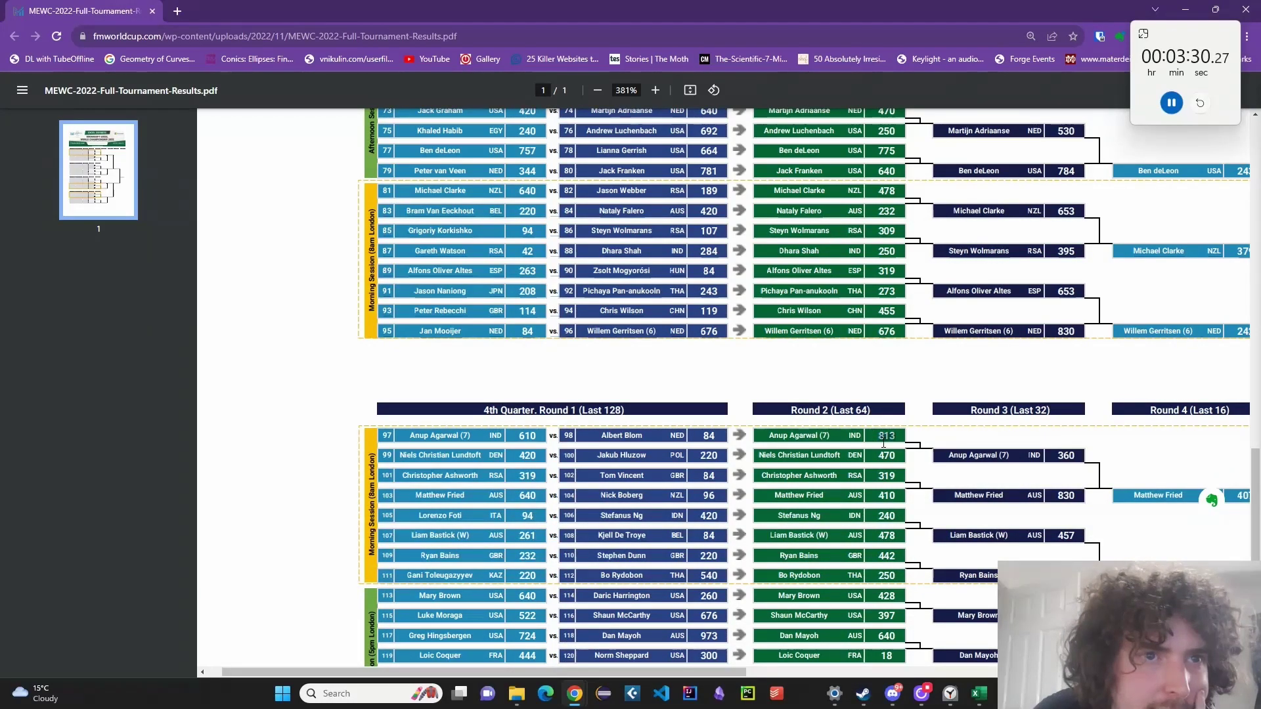
pyautogui.scroll(-5, 884, 444)
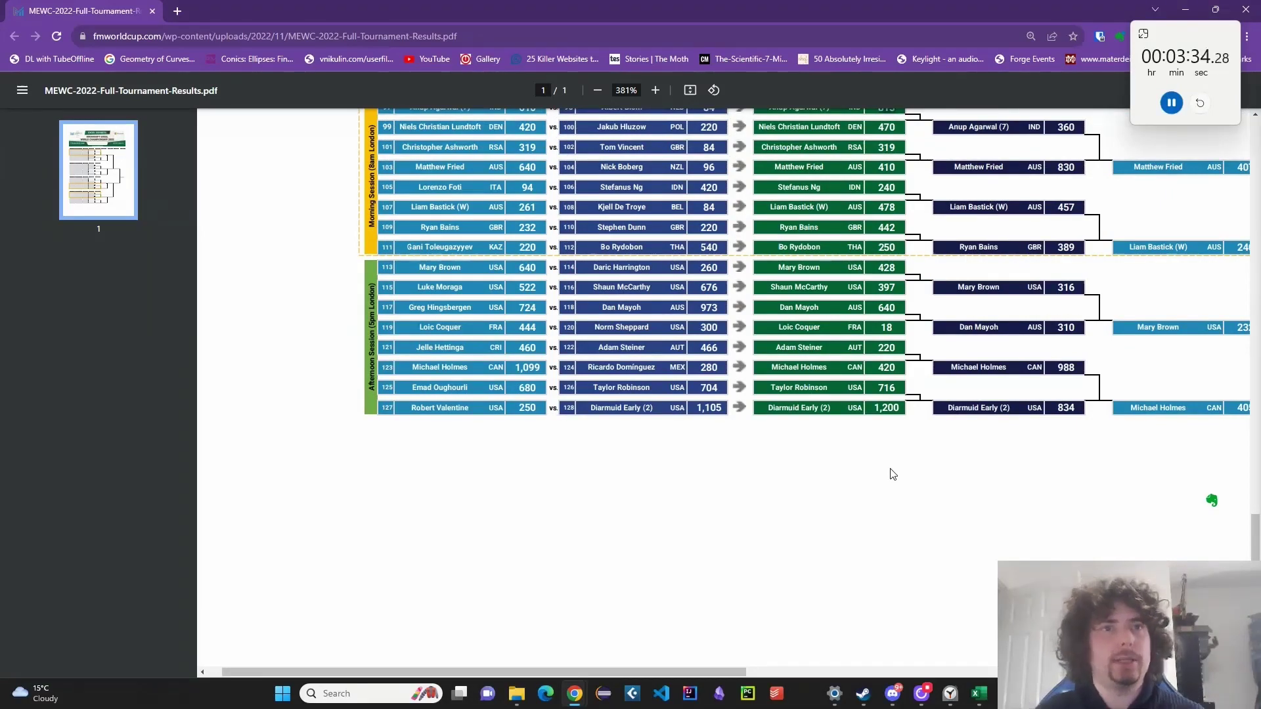
# Stop and reset the stopwatch, and close its window.
pyautogui.click(1171, 103)
pyautogui.click(1200, 103)
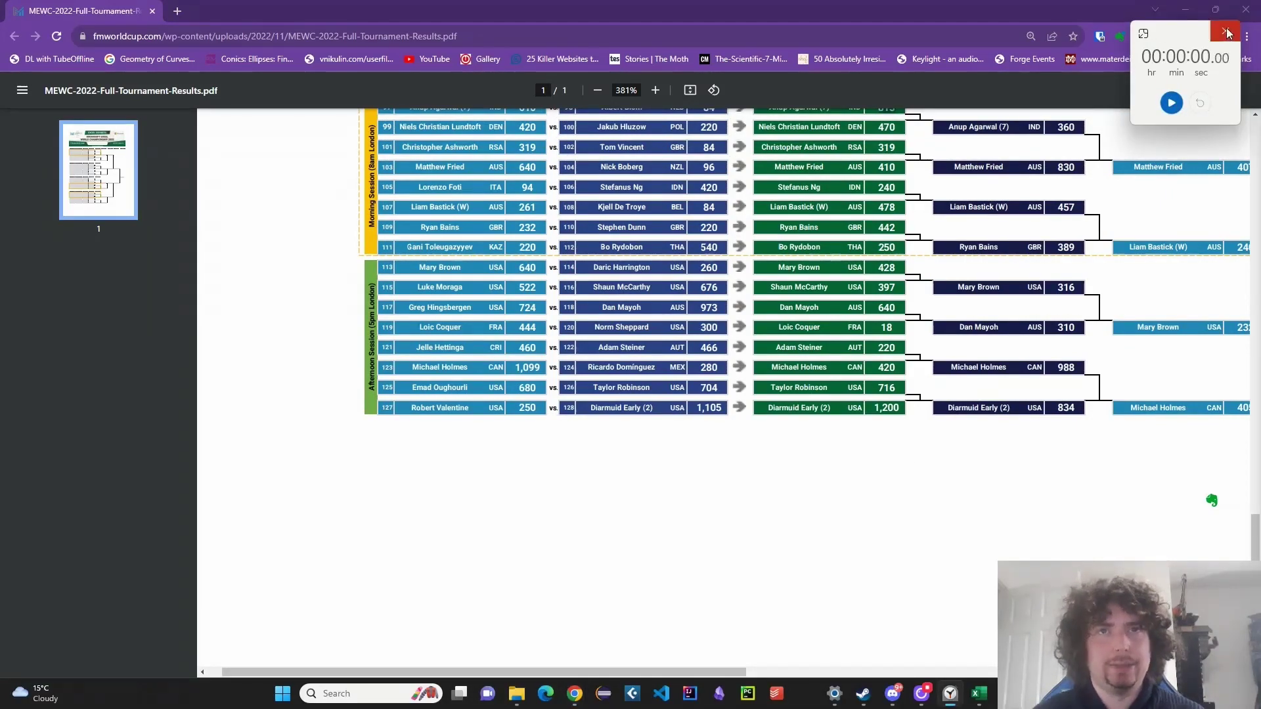
pyautogui.click(1225, 33)
# Review the 1st Quarter bracket of the tournament results again.
pyautogui.scroll(20, 723, 394)
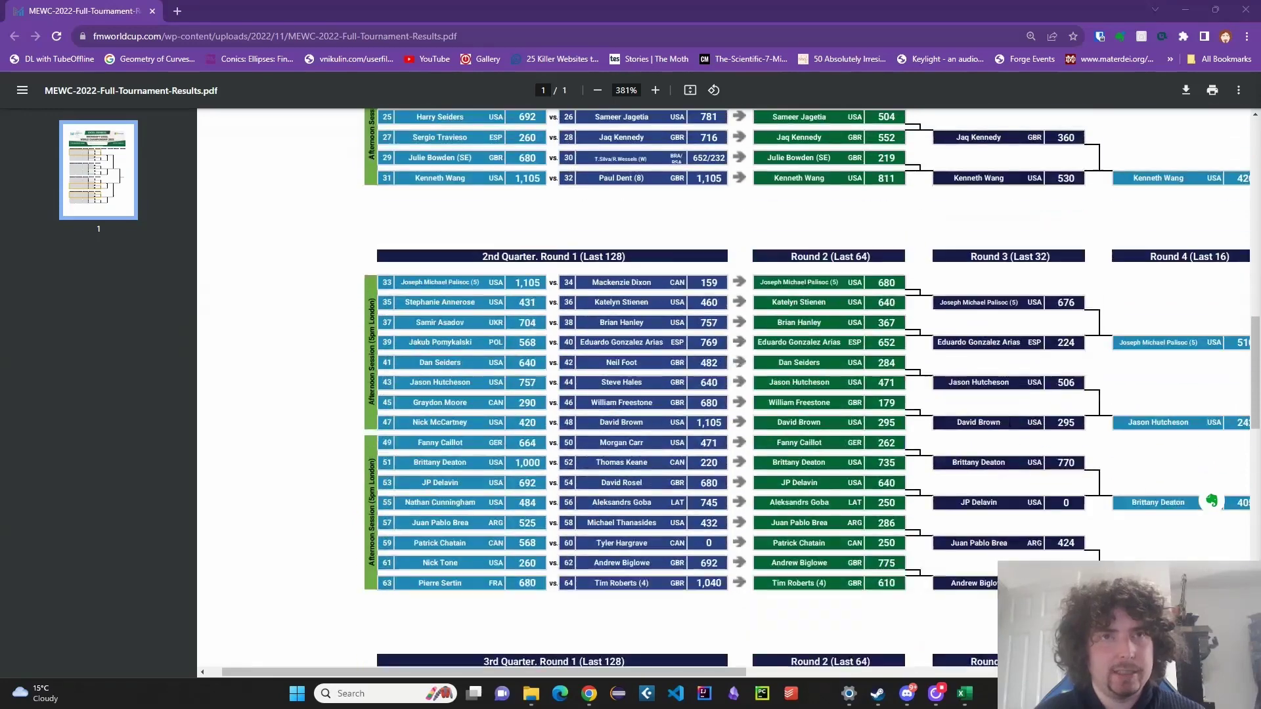
pyautogui.scroll(8, 1010, 422)
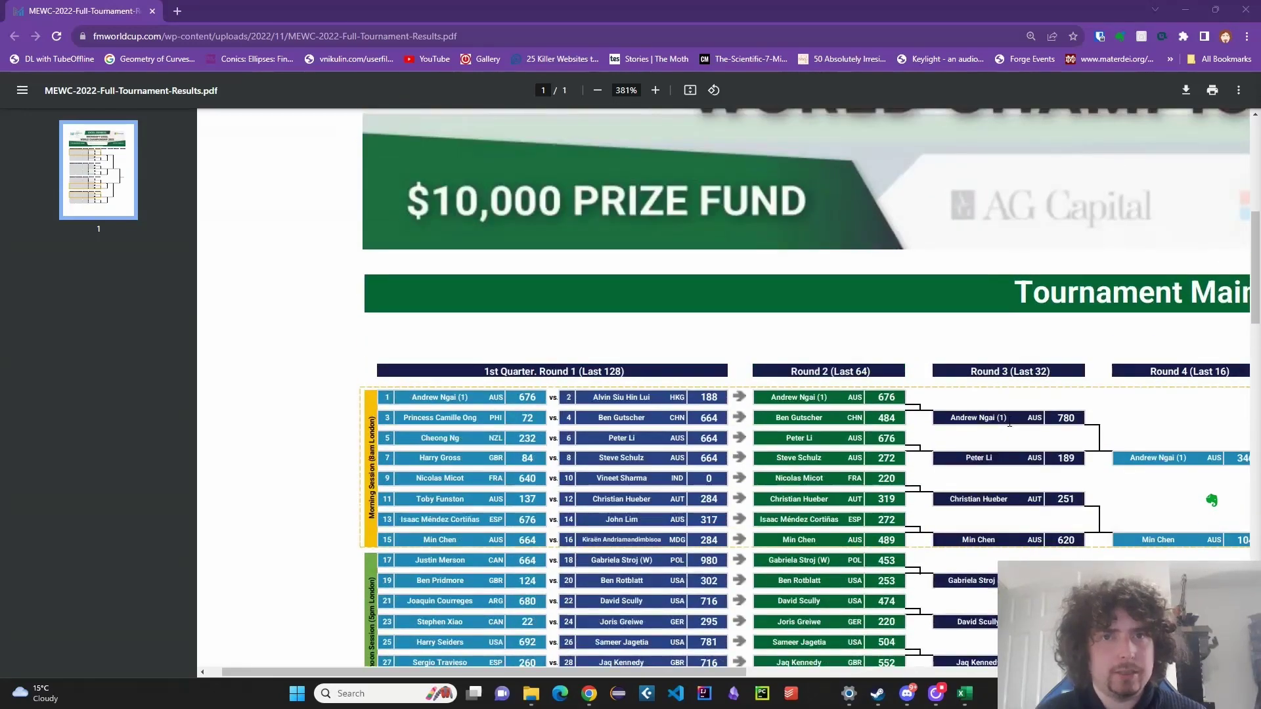
pyautogui.scroll(-2, 1016, 438)
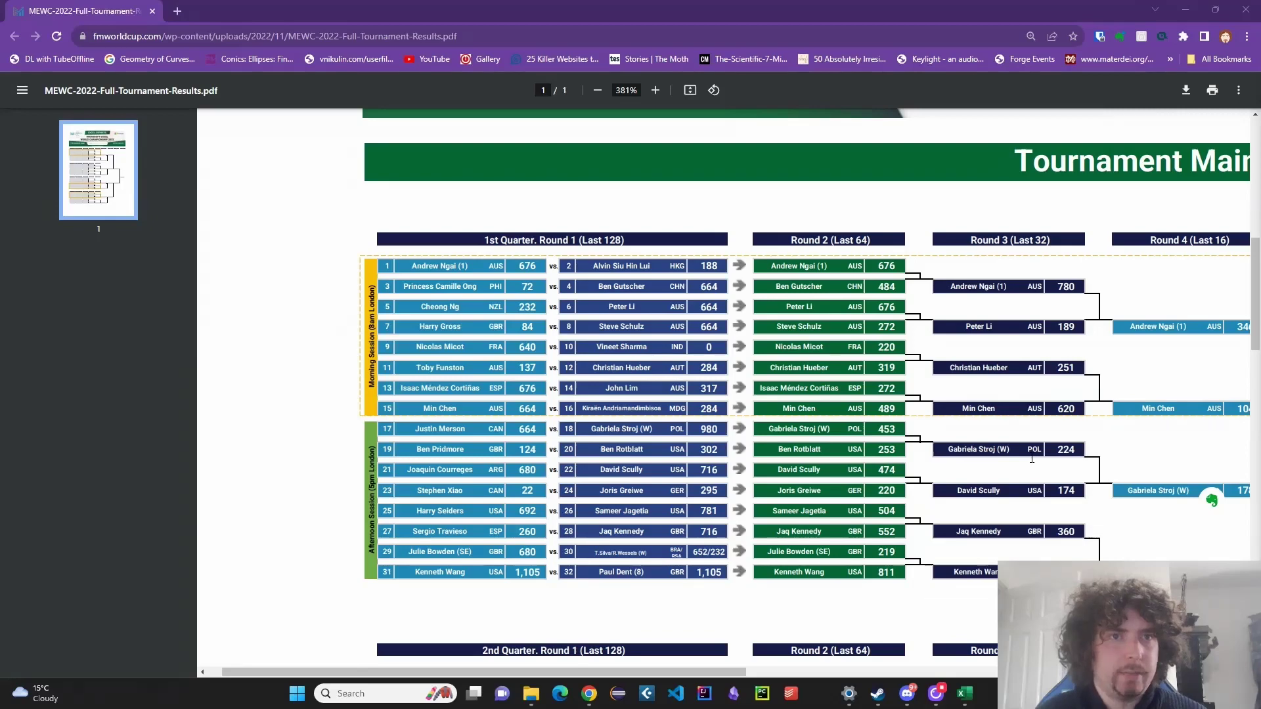
# Switch back to the Othello workbook in Excel and review the instructions and the example boards on the Task sheet.
pyautogui.hotkey('alt', 'Tab')
pyautogui.hotkey('alt', 'Tab')
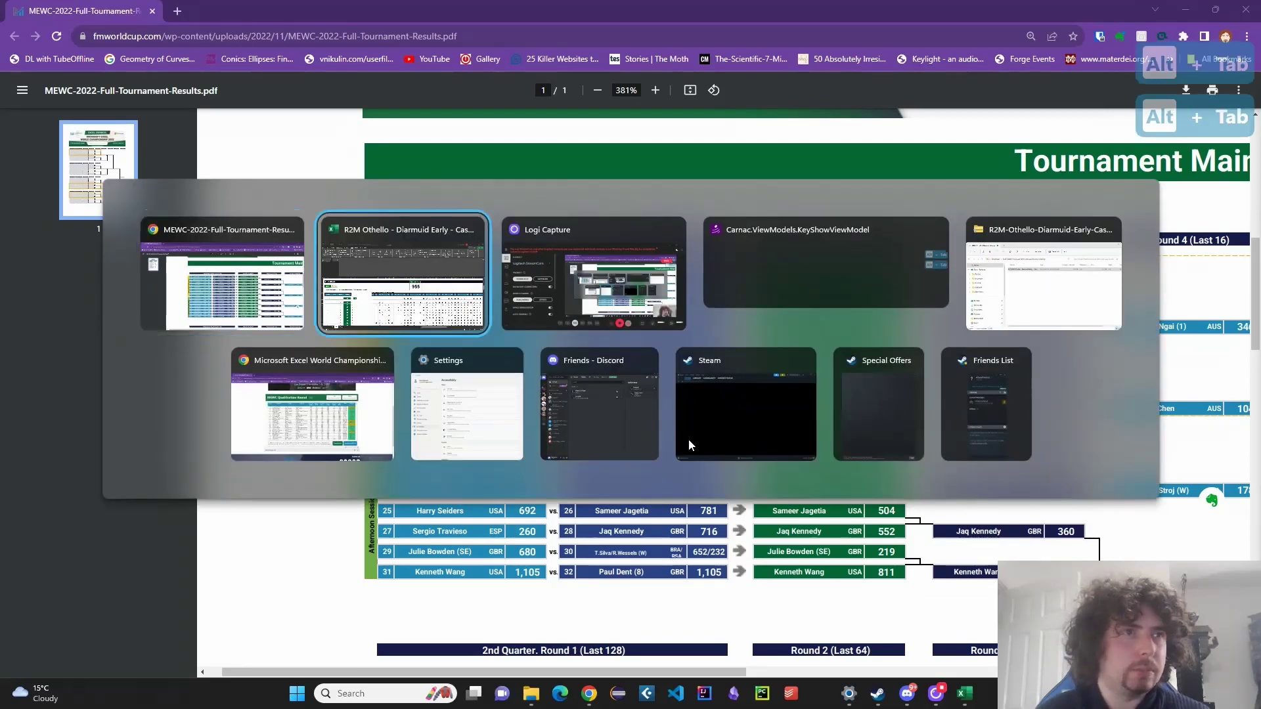
pyautogui.scroll(-3, 460, 428)
pyautogui.scroll(10, 459, 428)
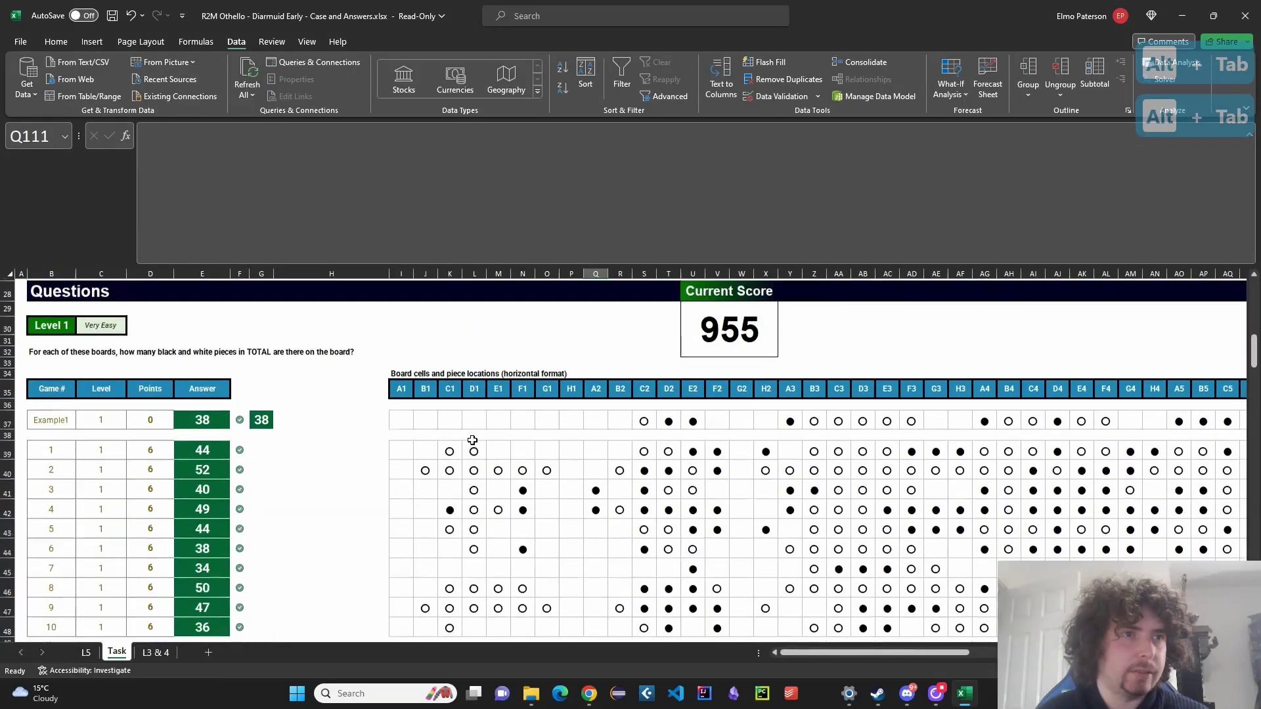
pyautogui.scroll(1, 496, 482)
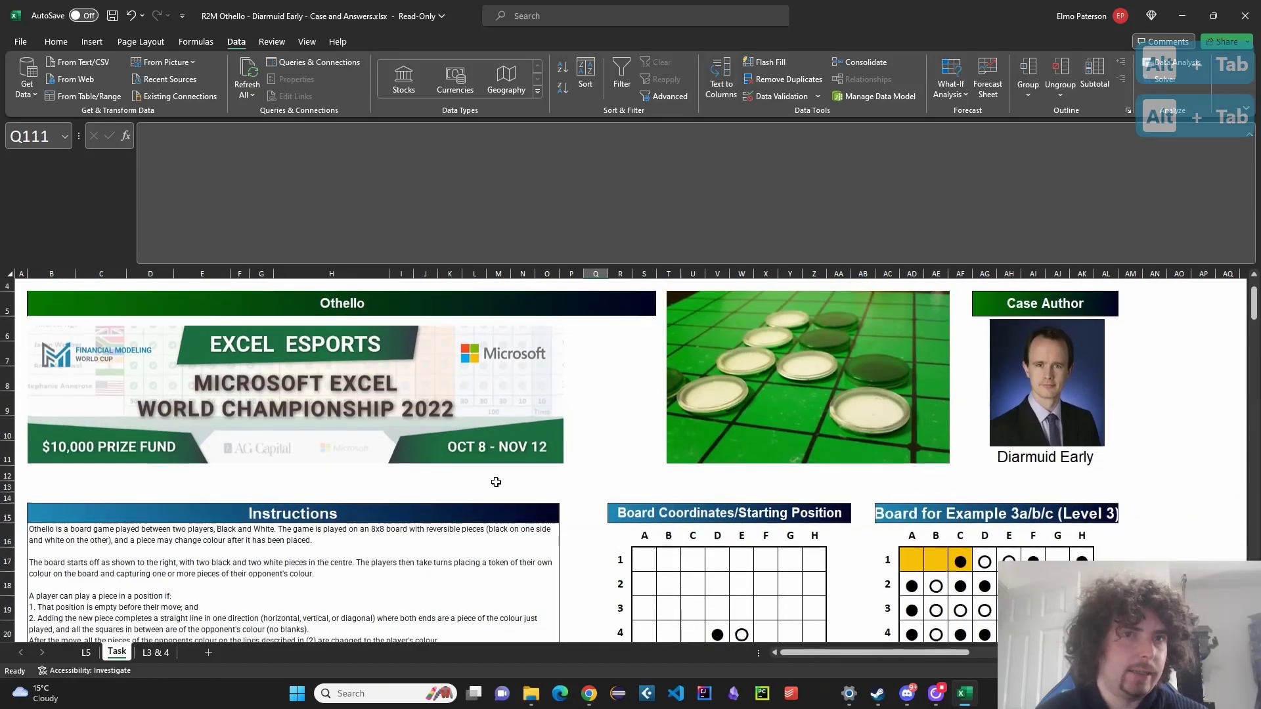
pyautogui.scroll(-2, 496, 482)
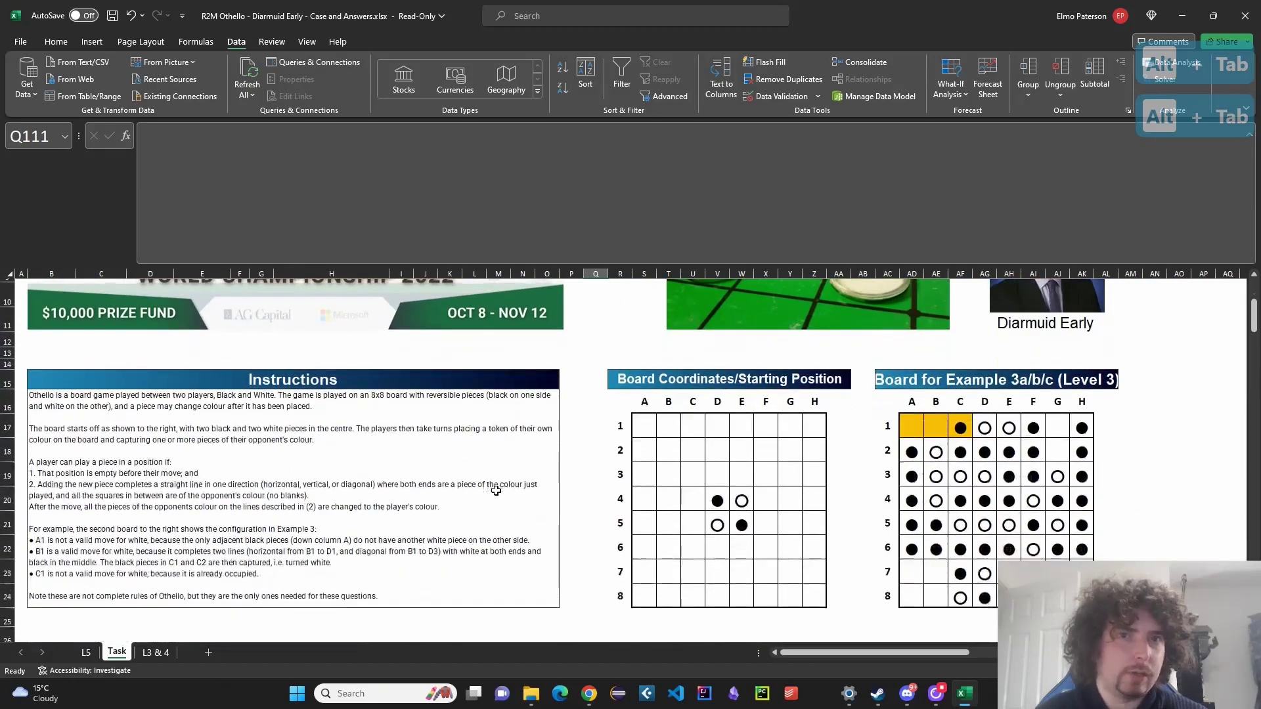
pyautogui.scroll(-2, 496, 490)
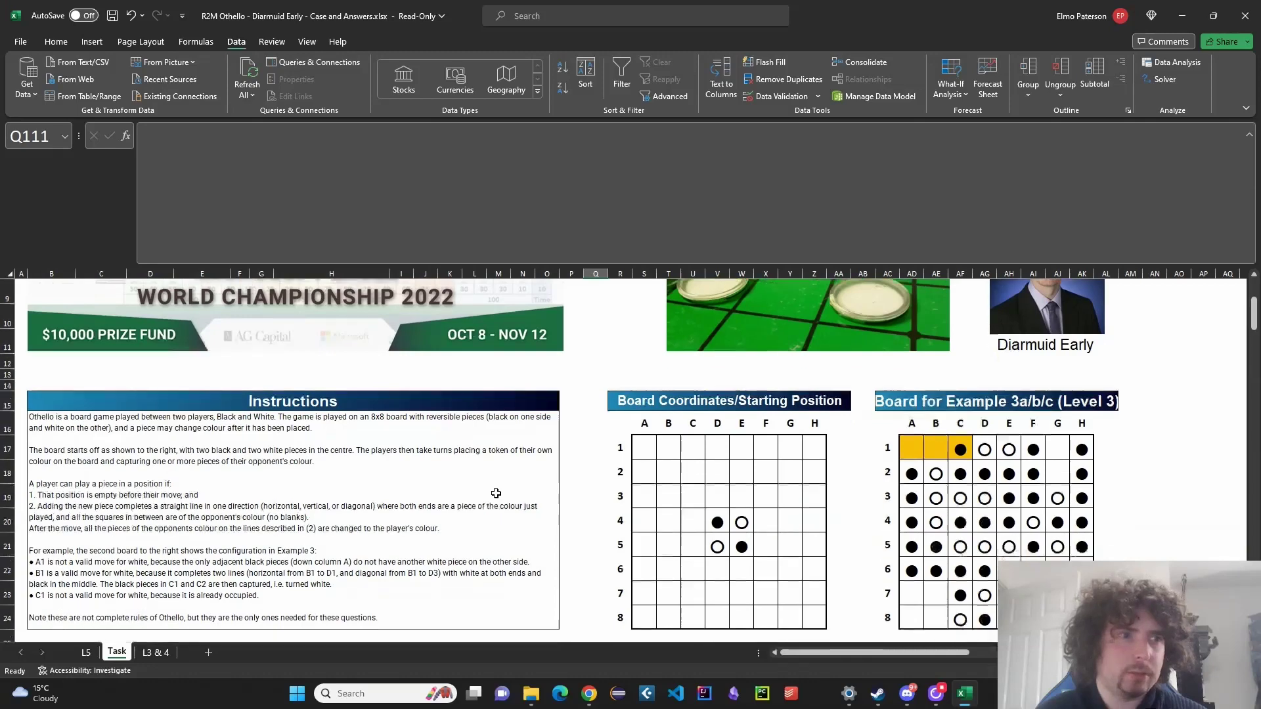
pyautogui.click(503, 494)
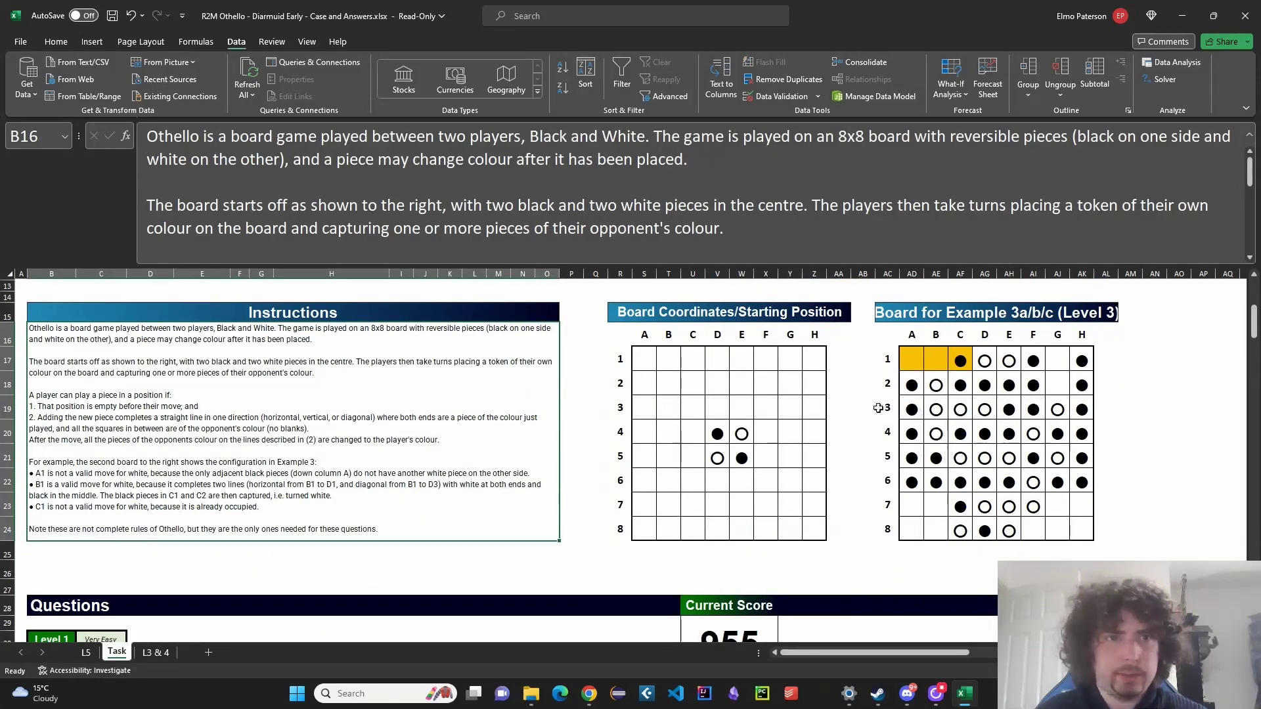
pyautogui.click(839, 454)
# Review the Level 1 section of the Task sheet and examine the COUNTIF answer formula for game 1 in E39.
pyautogui.scroll(-8, 839, 453)
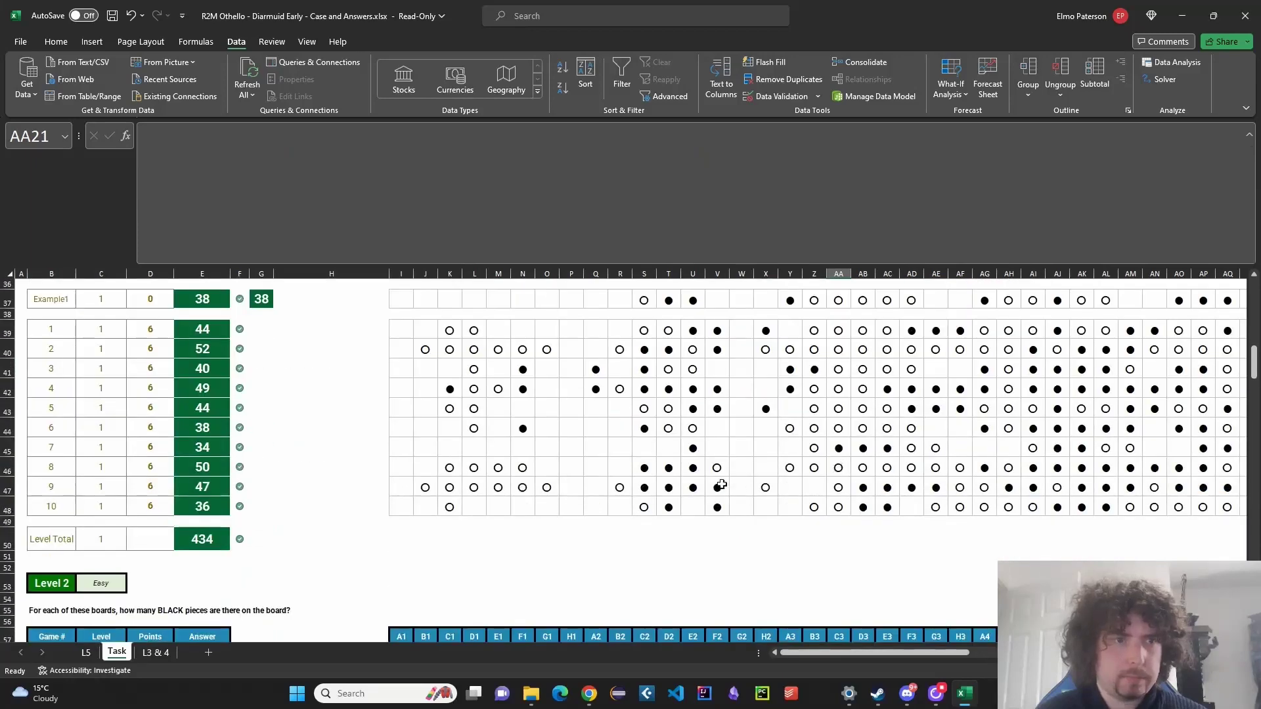
pyautogui.scroll(2, 720, 484)
pyautogui.scroll(-2, 687, 502)
pyautogui.click(448, 521)
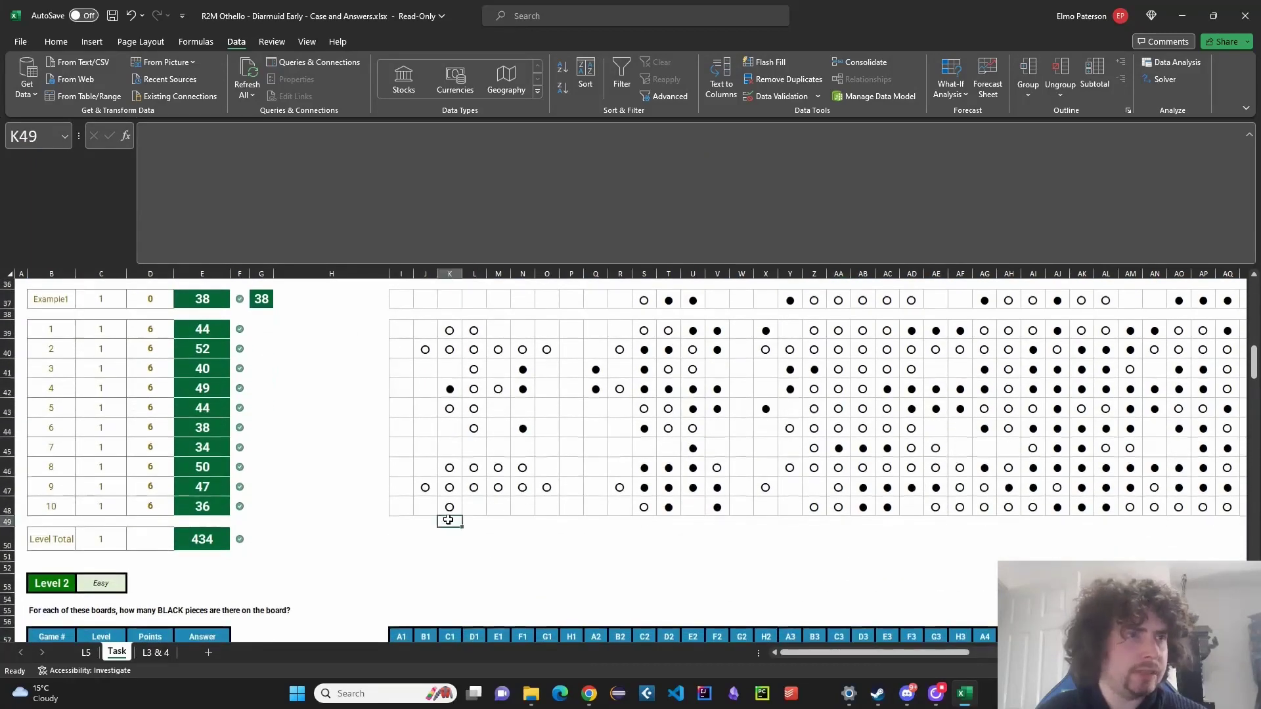
pyautogui.scroll(2, 448, 520)
pyautogui.click(324, 473)
pyautogui.click(217, 394)
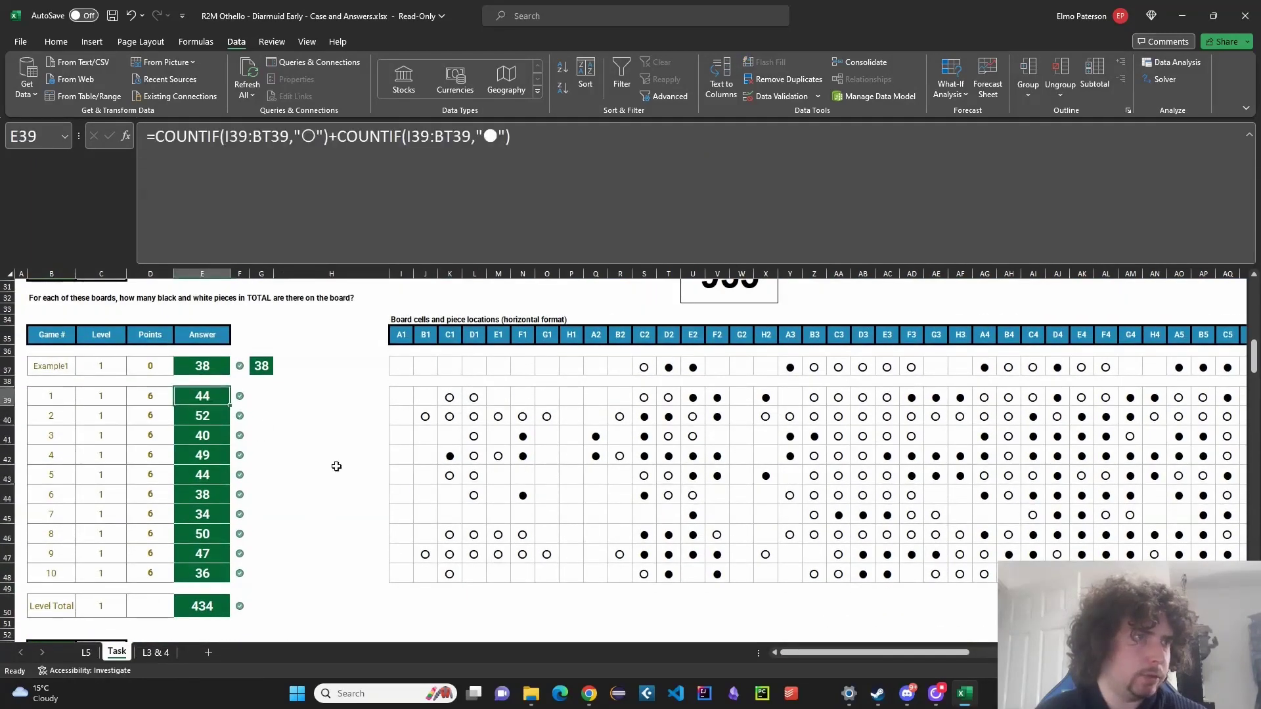
pyautogui.click(354, 436)
# Go to the L3 & 4 sheet and examine the INDEX and CHOOSE formula for Target Cell in B3, leaving it unchanged.
pyautogui.scroll(-3, 355, 436)
pyautogui.hotkey('ctrl', 'pagedown')
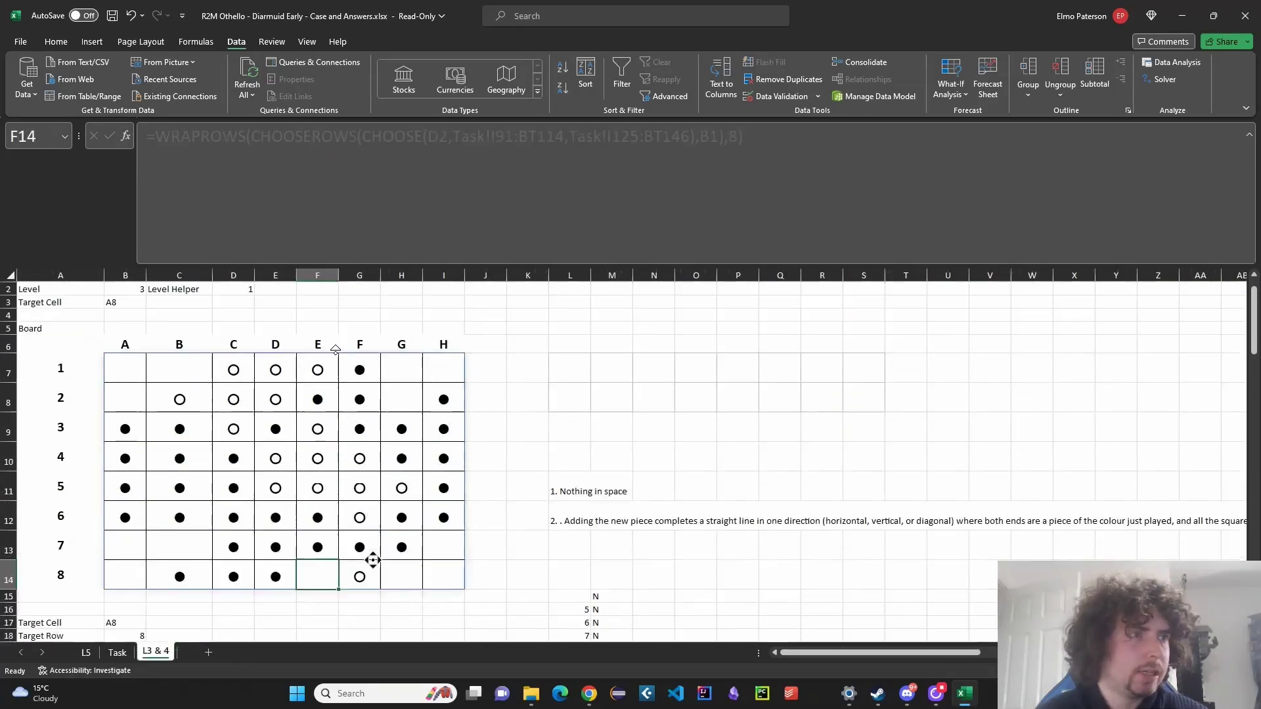
pyautogui.click(130, 301)
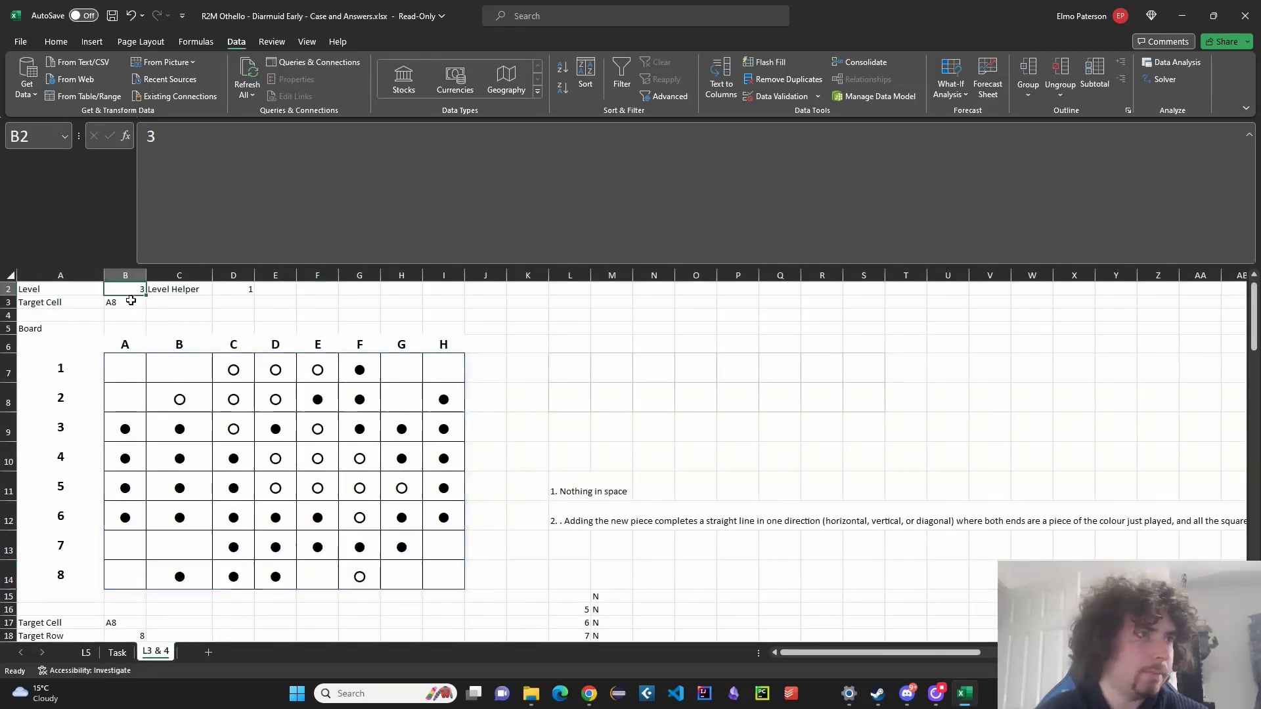
pyautogui.click(433, 198)
pyautogui.scroll(1, 335, 297)
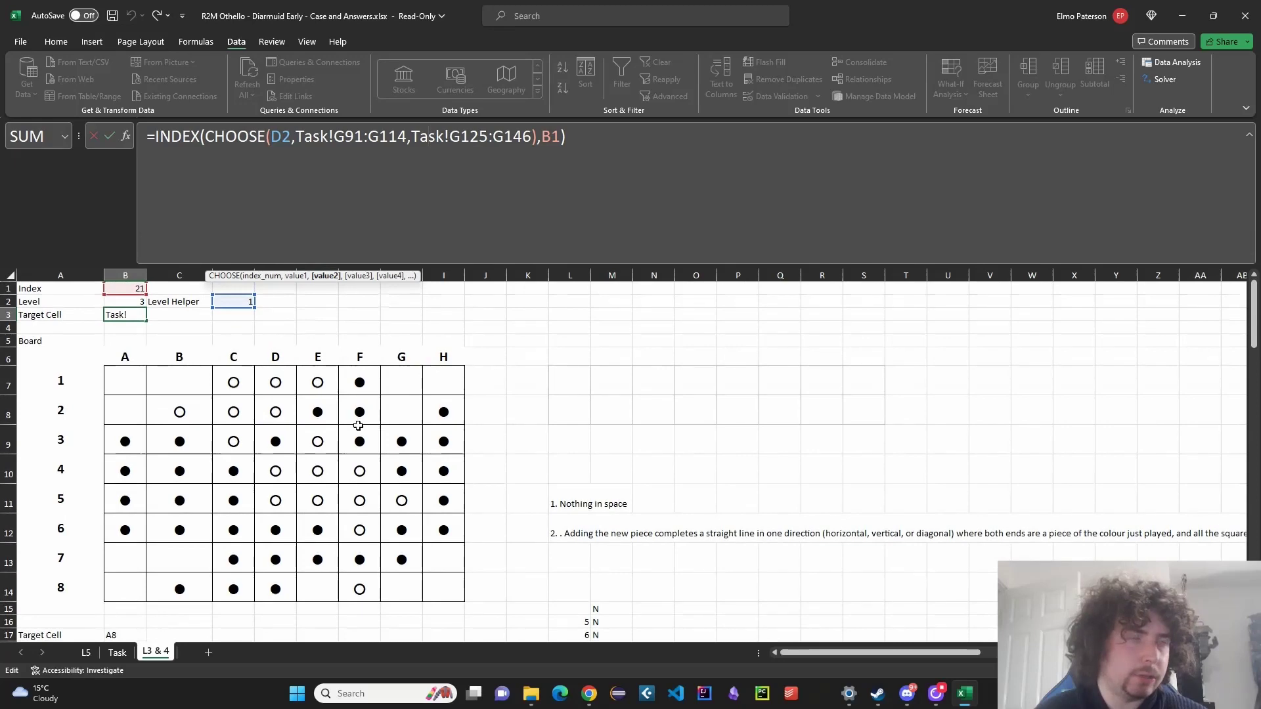
pyautogui.click(282, 136)
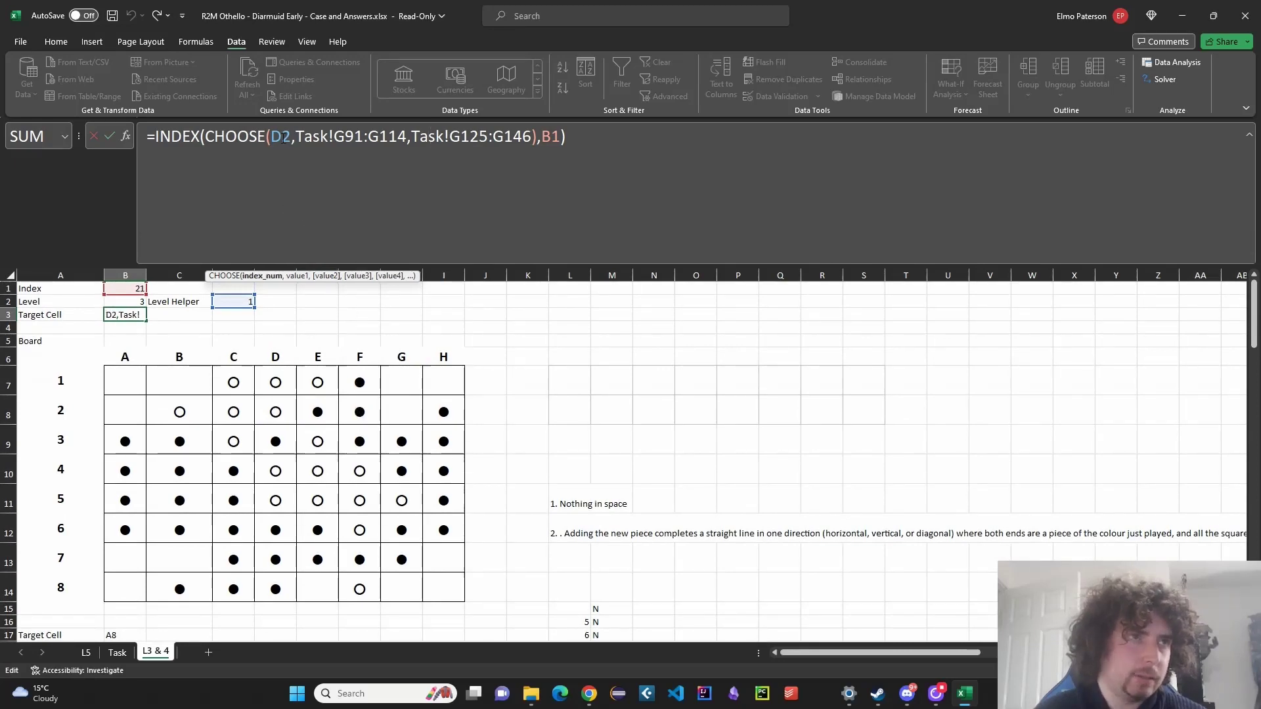
pyautogui.press('Right')
pyautogui.press('Right')
pyautogui.press('Escape')
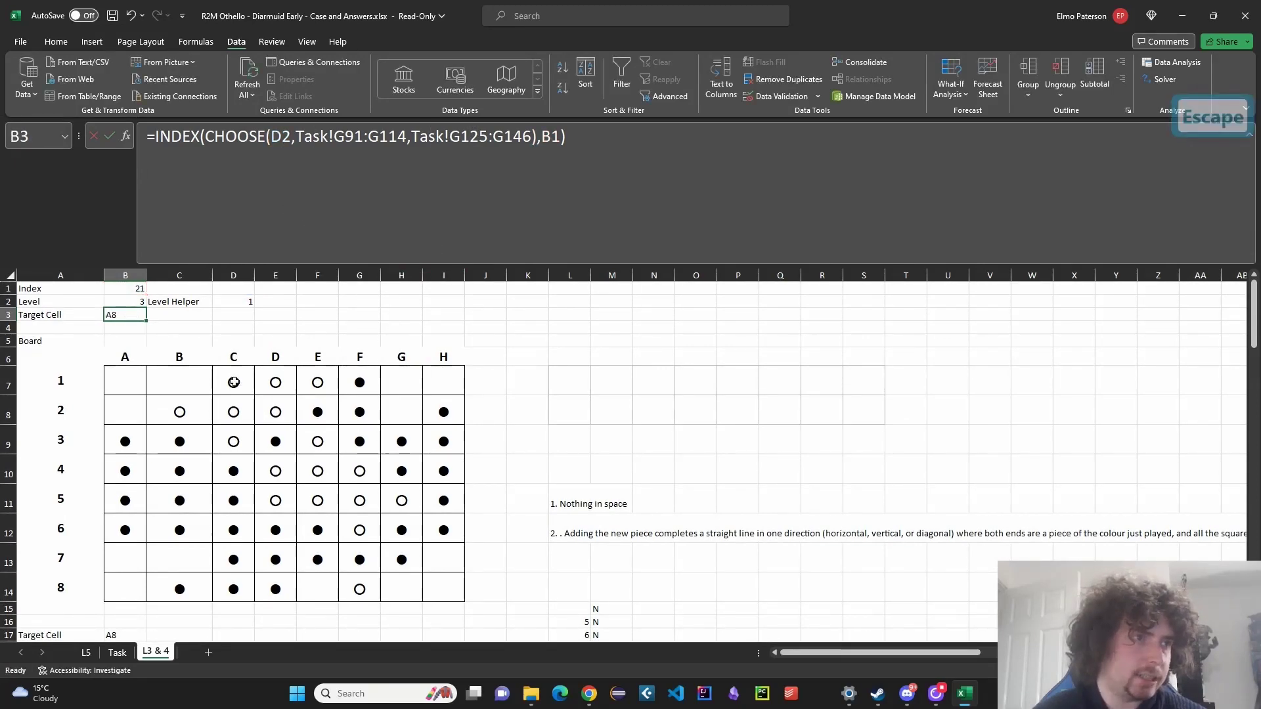
# Look over the L3 & 4 calculation rows and open the L5 sheet to view its results table.
pyautogui.scroll(-10, 293, 501)
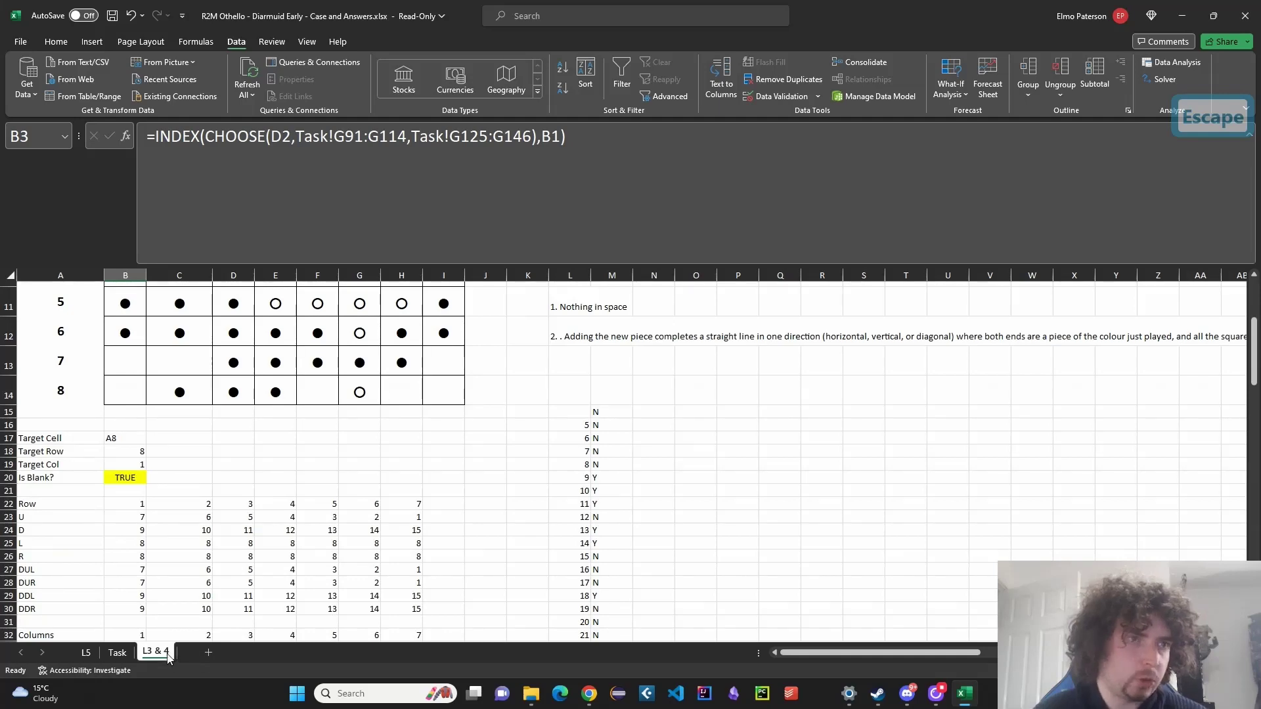
pyautogui.scroll(-2, 172, 641)
pyautogui.click(86, 653)
pyautogui.scroll(-2, 605, 591)
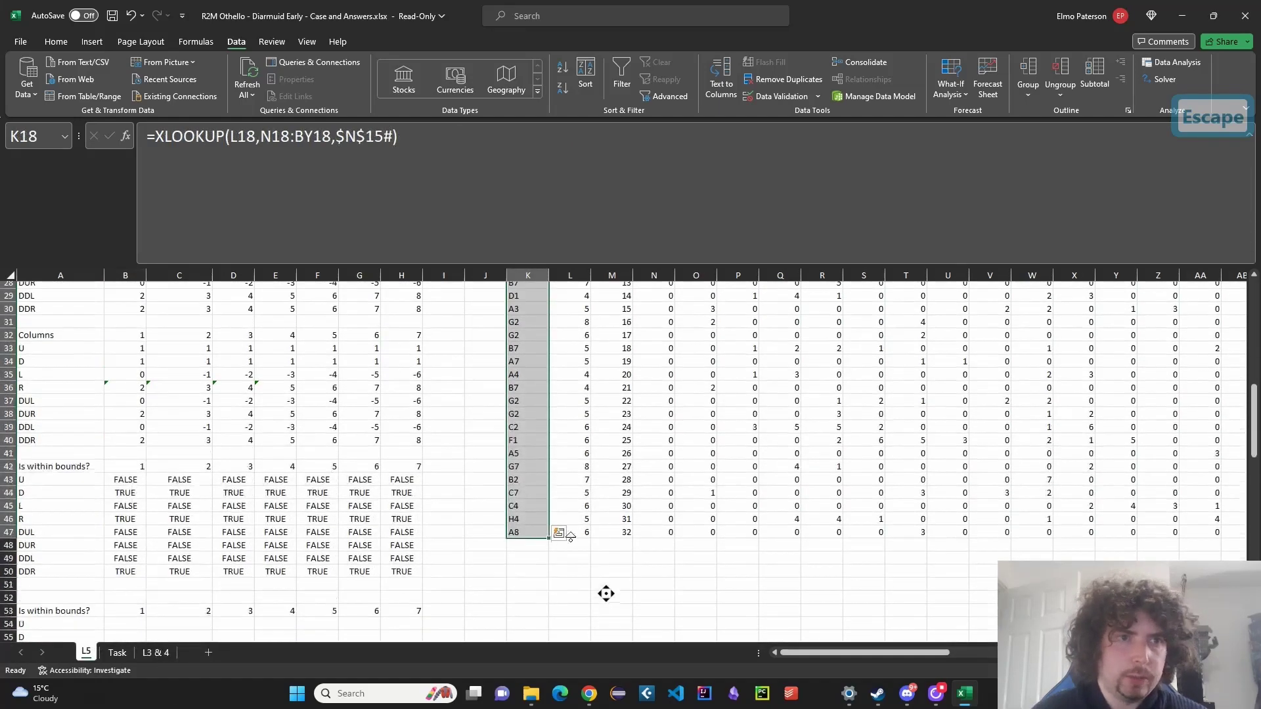
# Examine the L5 sheet's TABLE formula in N16, MAX formula in L16 and XLOOKUP formula in K16, and look over the calculation blocks.
pyautogui.scroll(6, 605, 592)
pyautogui.click(611, 517)
pyautogui.click(657, 373)
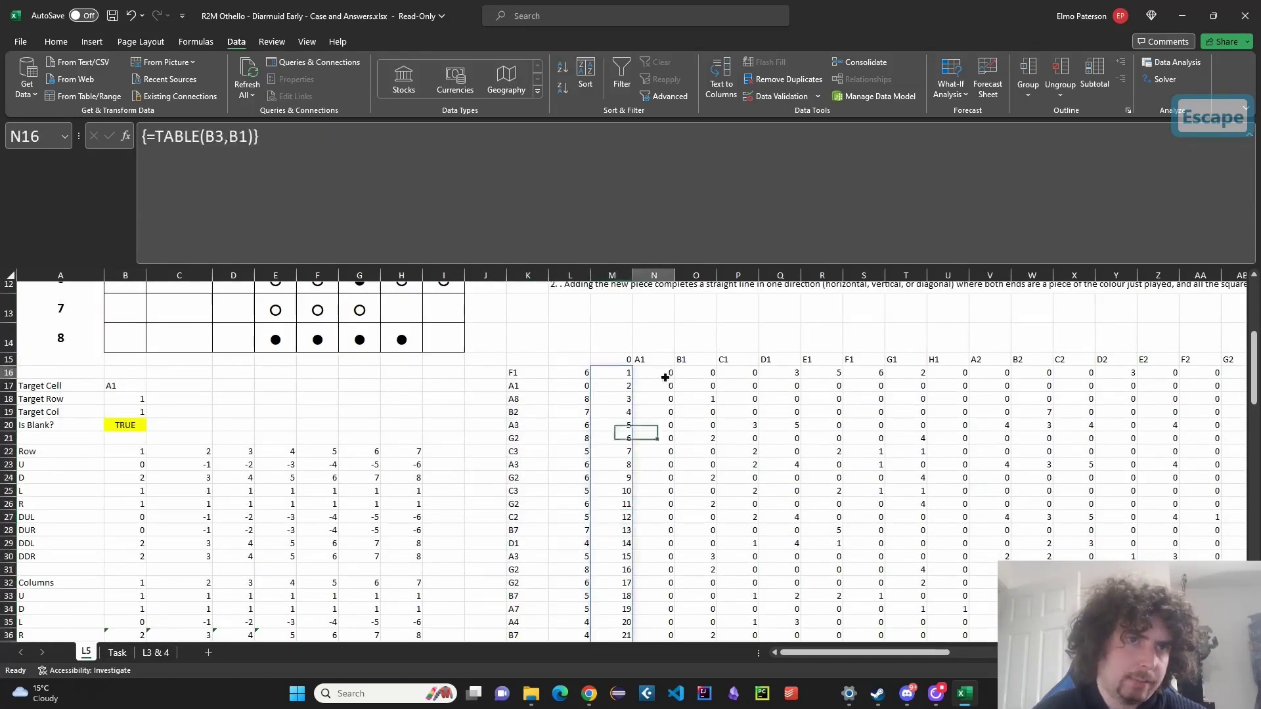
pyautogui.click(575, 373)
pyautogui.doubleClick(575, 372)
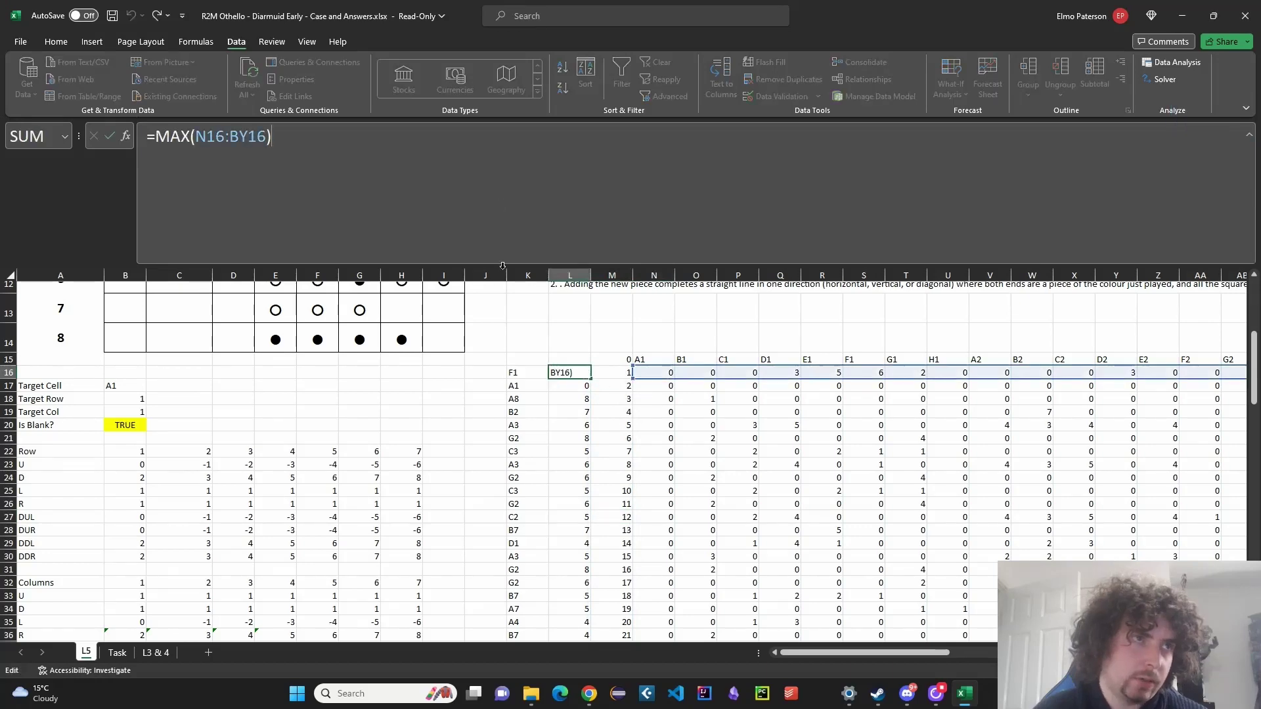
pyautogui.press('Escape')
pyautogui.click(517, 376)
pyautogui.scroll(-15, 460, 505)
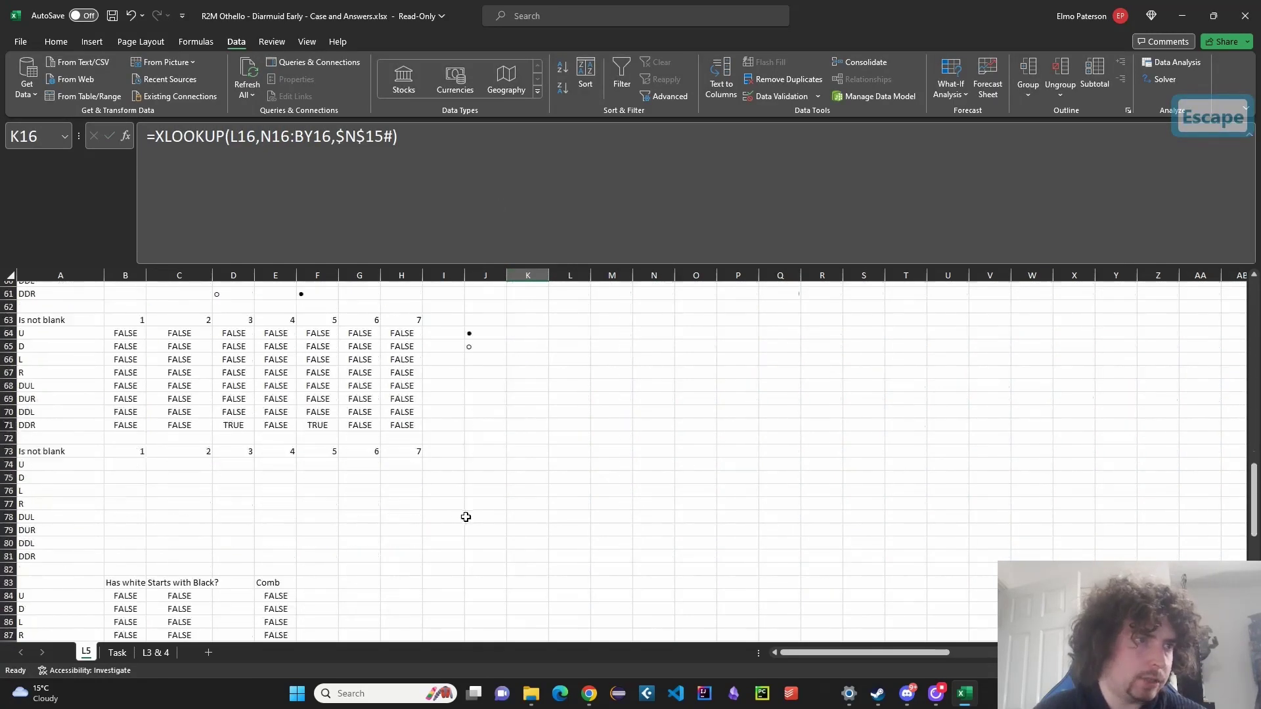
pyautogui.scroll(-4, 395, 572)
# Go to the L3 & 4 sheet and examine the Columns, Is within bounds and Is not blank calculation blocks.
pyautogui.click(117, 653)
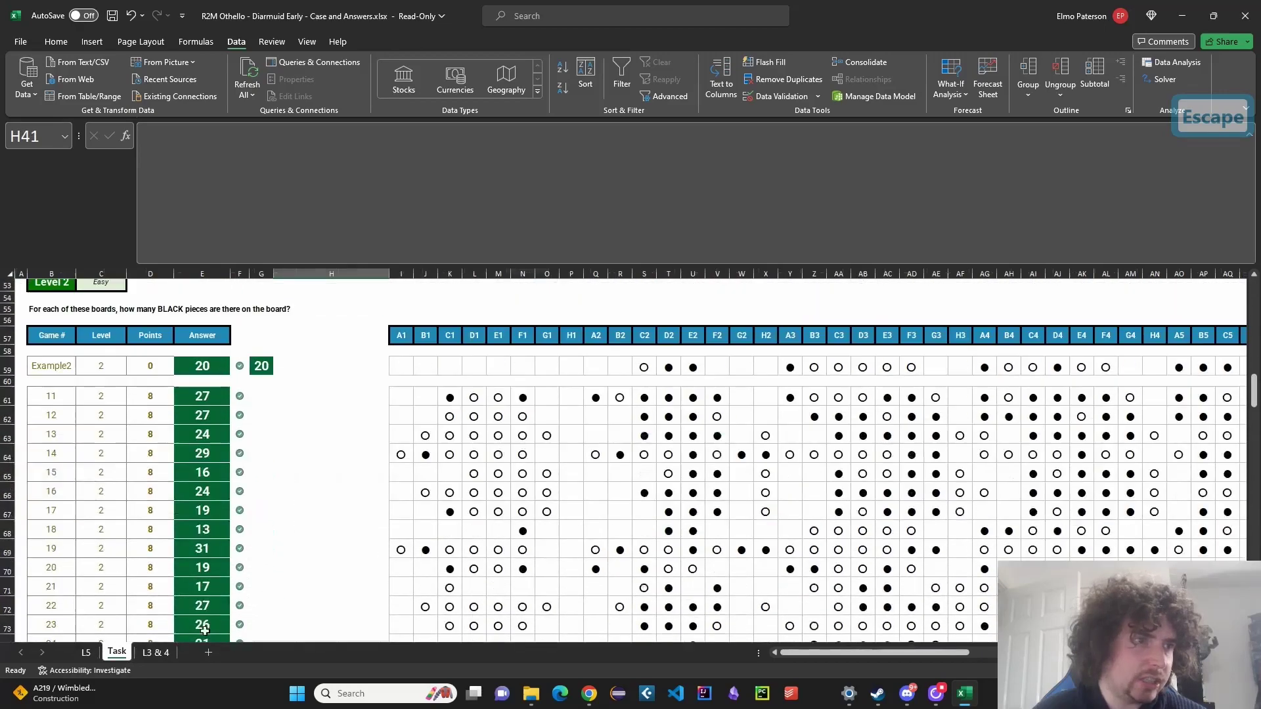
pyautogui.click(156, 652)
pyautogui.scroll(-9, 228, 515)
pyautogui.click(197, 523)
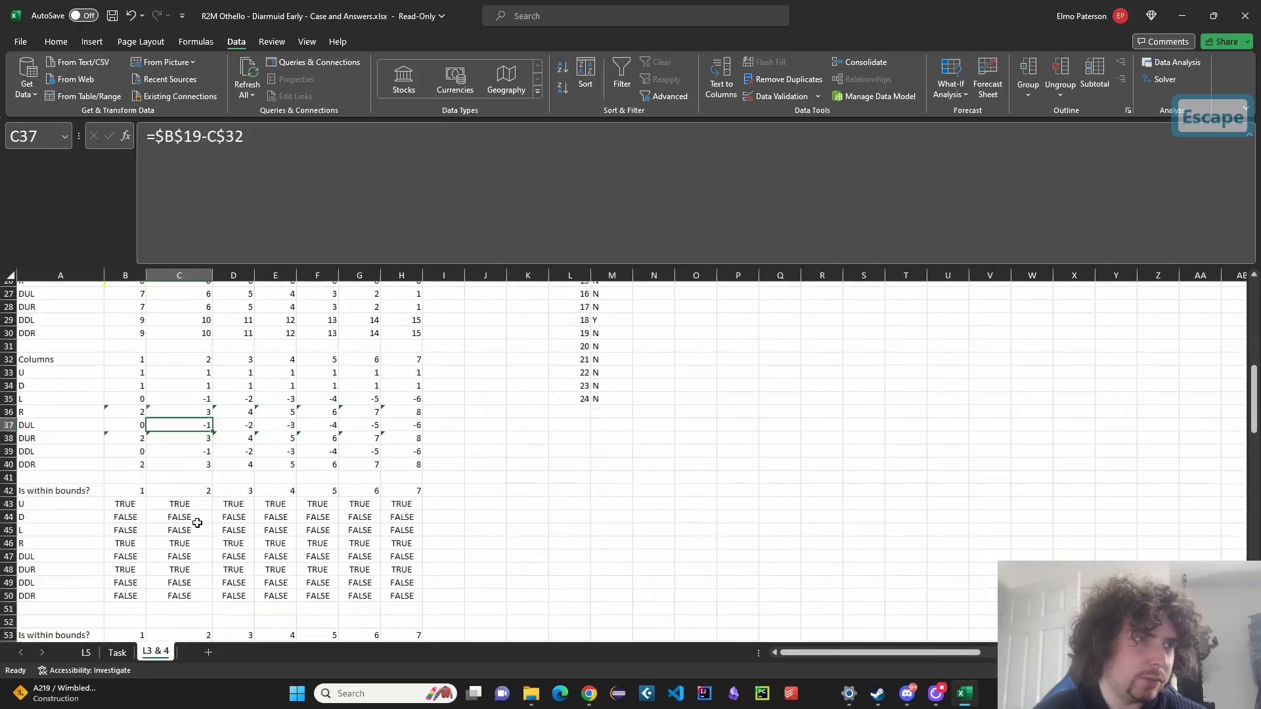
pyautogui.click(179, 557)
pyautogui.scroll(-5, 177, 519)
pyautogui.click(179, 503)
pyautogui.scroll(-4, 177, 512)
pyautogui.click(179, 503)
pyautogui.scroll(-3, 189, 532)
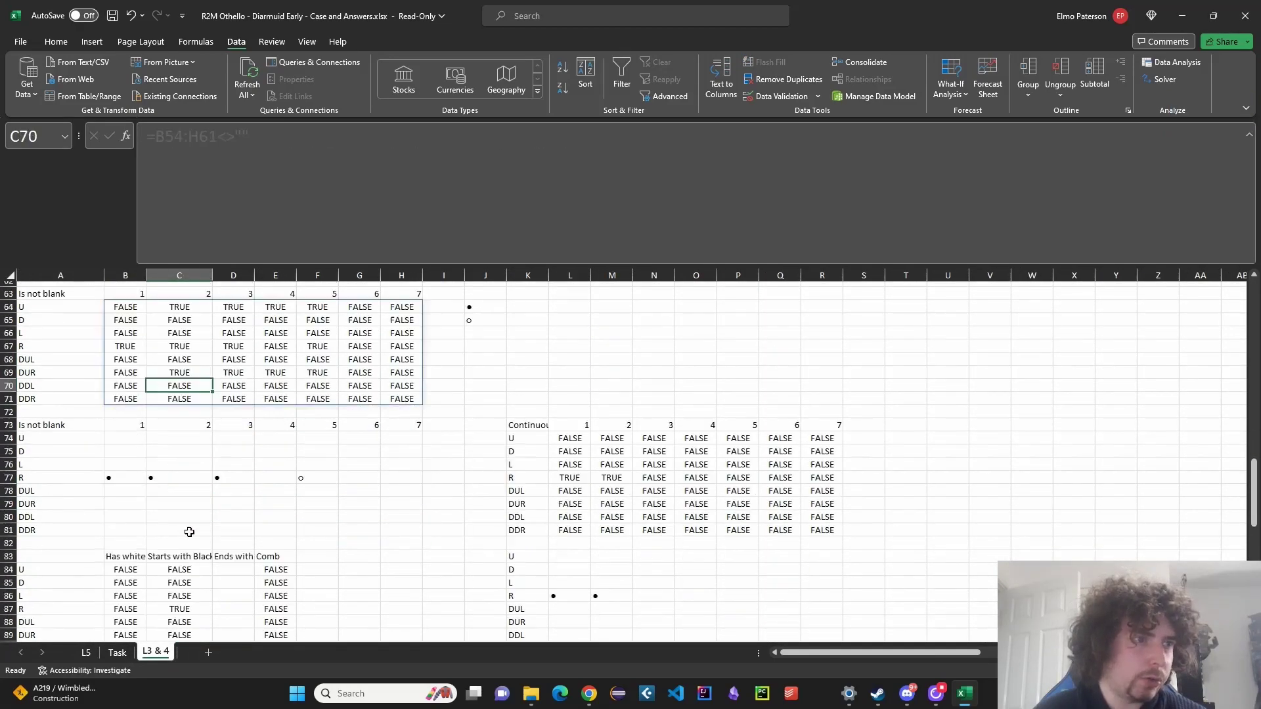
# Examine the Filtered and 1s until white blocks on the L3 & 4 sheet, including the IF formula in E118.
pyautogui.click(190, 504)
pyautogui.scroll(-3, 197, 513)
pyautogui.click(225, 507)
pyautogui.scroll(-3, 251, 555)
pyautogui.scroll(-2, 257, 545)
pyautogui.click(259, 533)
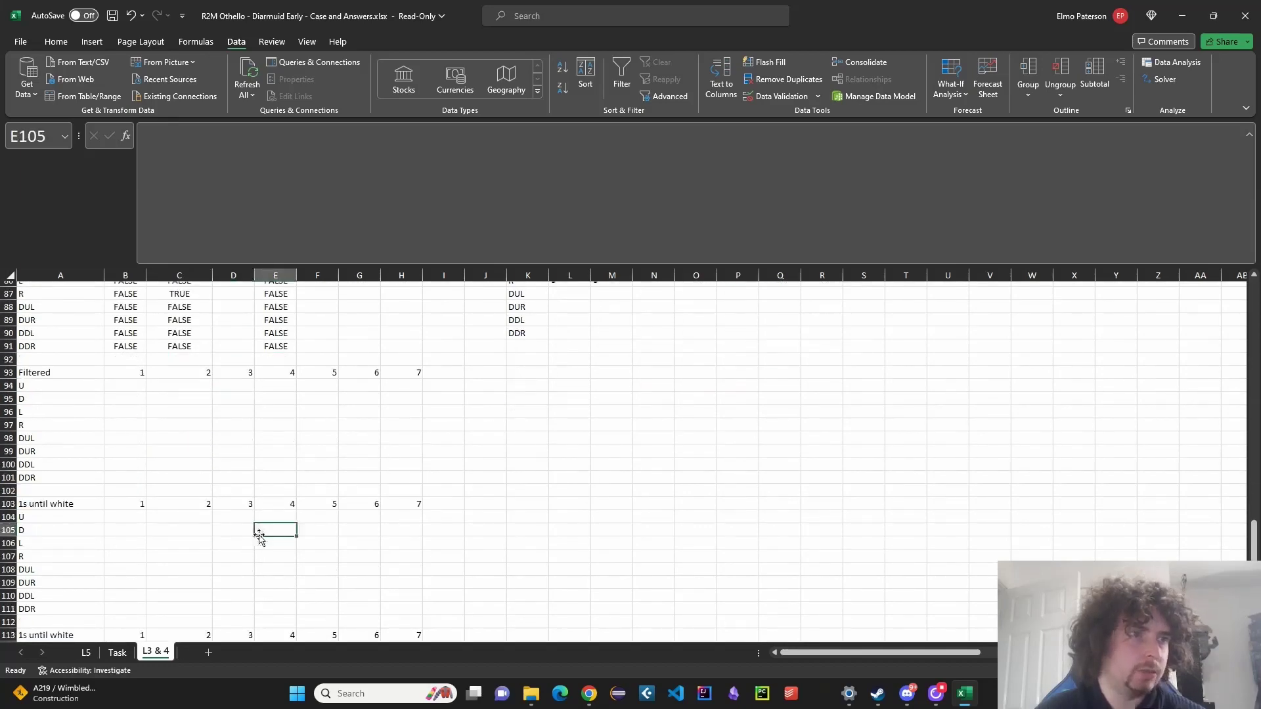
pyautogui.scroll(-4, 260, 534)
pyautogui.click(260, 533)
pyautogui.scroll(-4, 262, 543)
pyautogui.scroll(20, 283, 572)
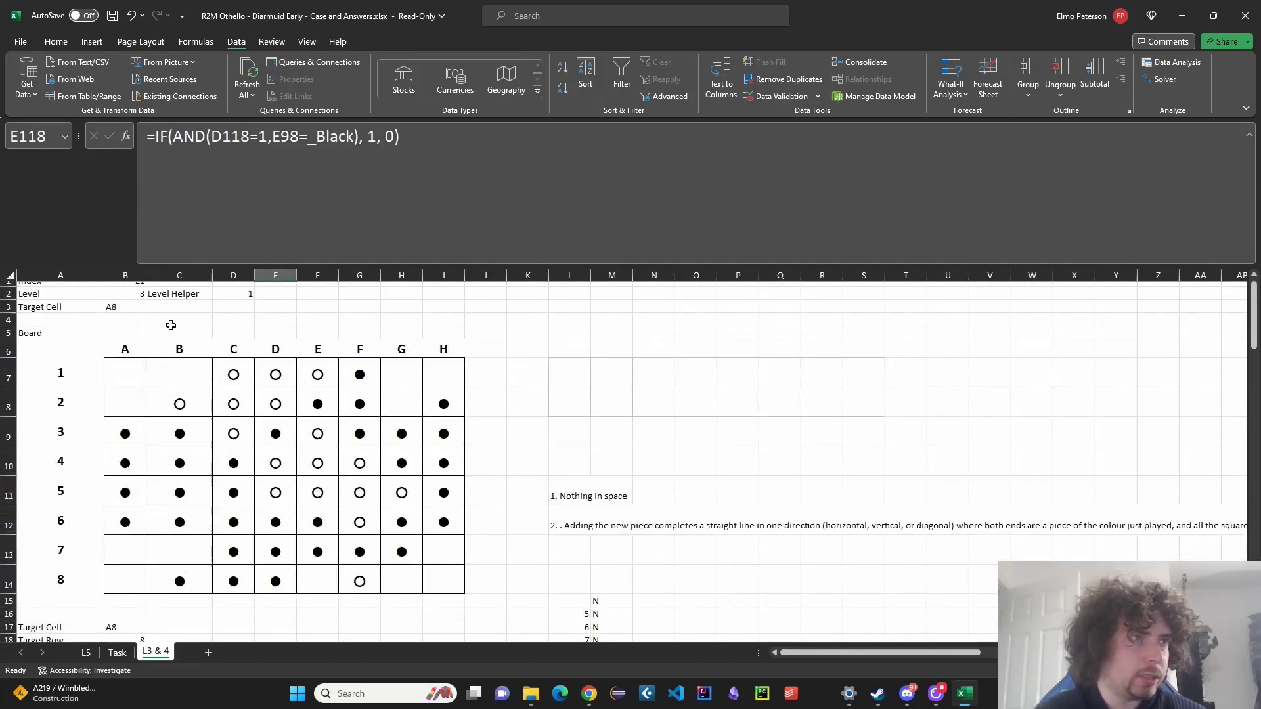
# Set the Index in B1 to 2 to load another board, and clear the stray value from C1.
pyautogui.click(169, 289)
pyautogui.click(123, 289)
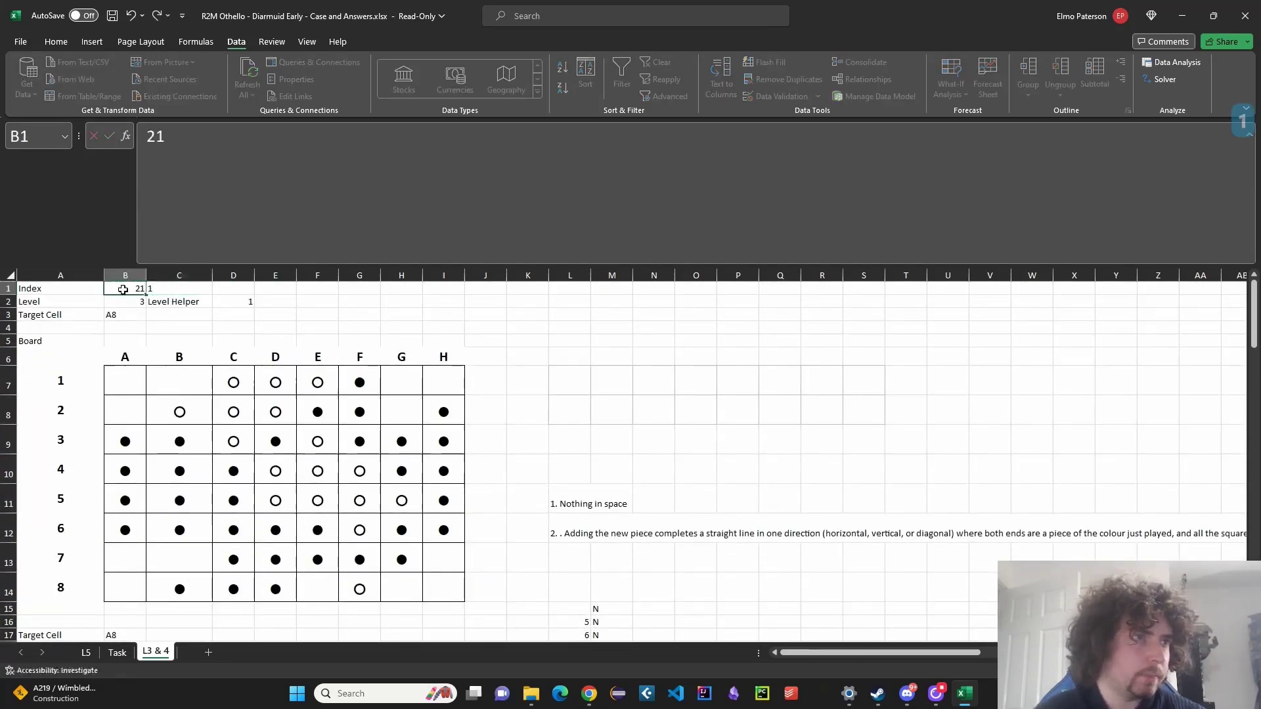
pyautogui.write('22')
pyautogui.click(175, 289)
pyautogui.click(120, 289)
pyautogui.write('2')
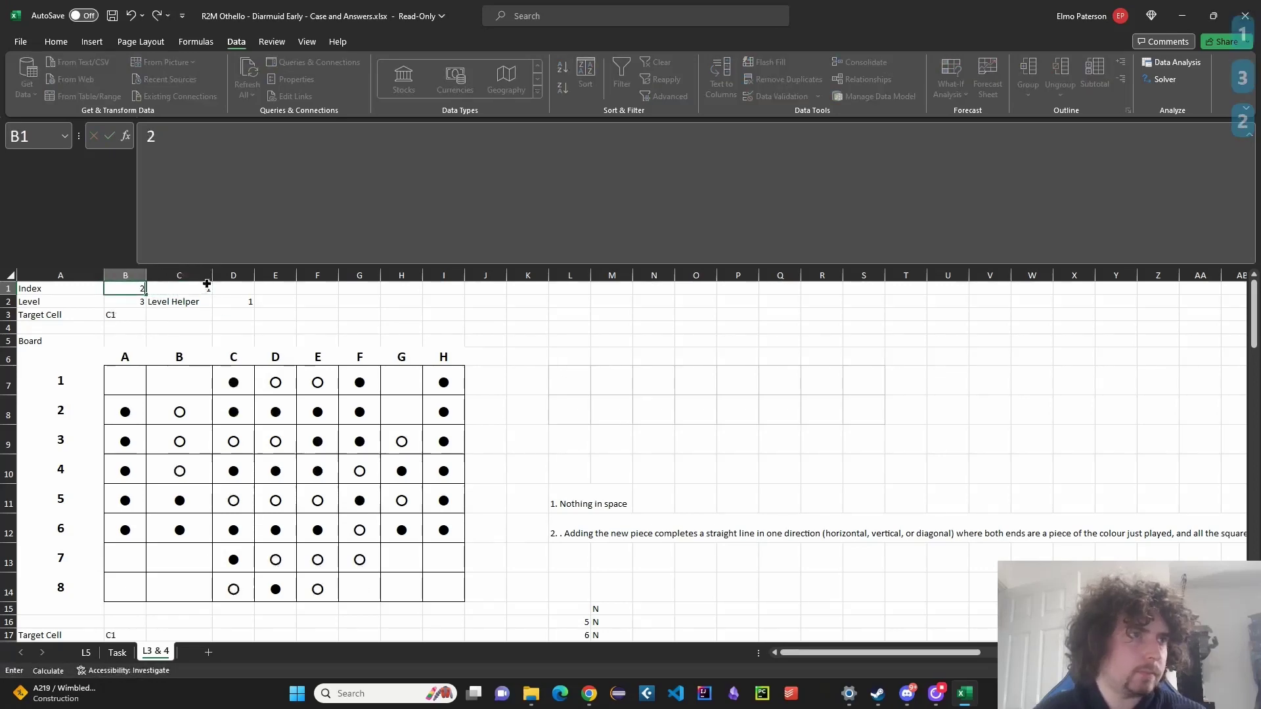
pyautogui.click(207, 284)
pyautogui.press('Delete')
# Follow the L3 & 4 calculations down to Total Score and examine the sums in B124:B131 and the Full score formula in E124.
pyautogui.click(543, 408)
pyautogui.scroll(-16, 362, 568)
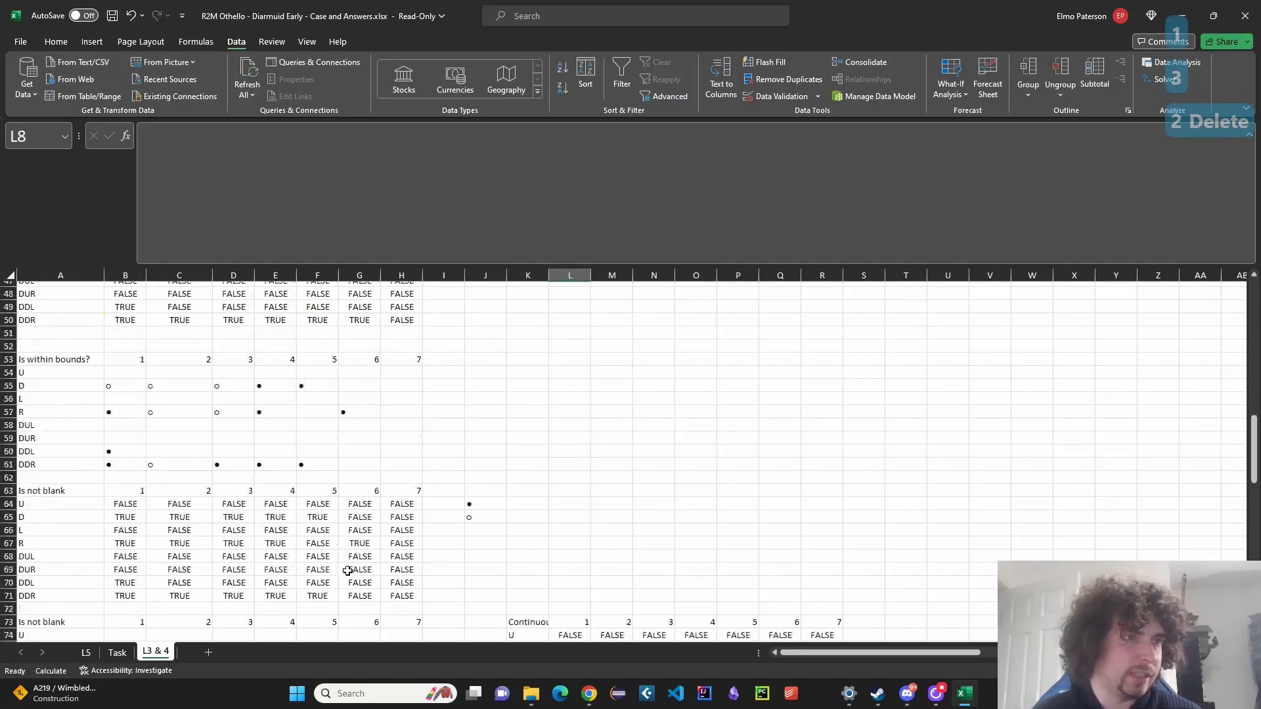
pyautogui.scroll(-18, 348, 571)
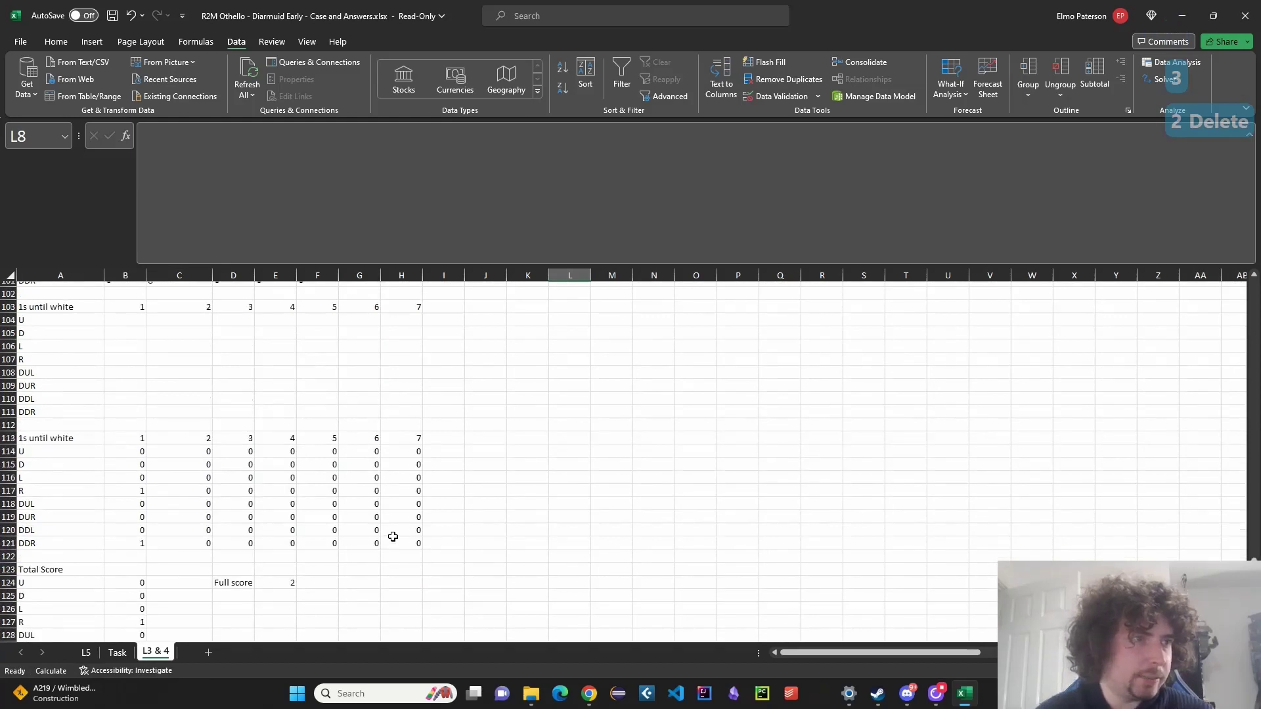
pyautogui.scroll(-3, 392, 537)
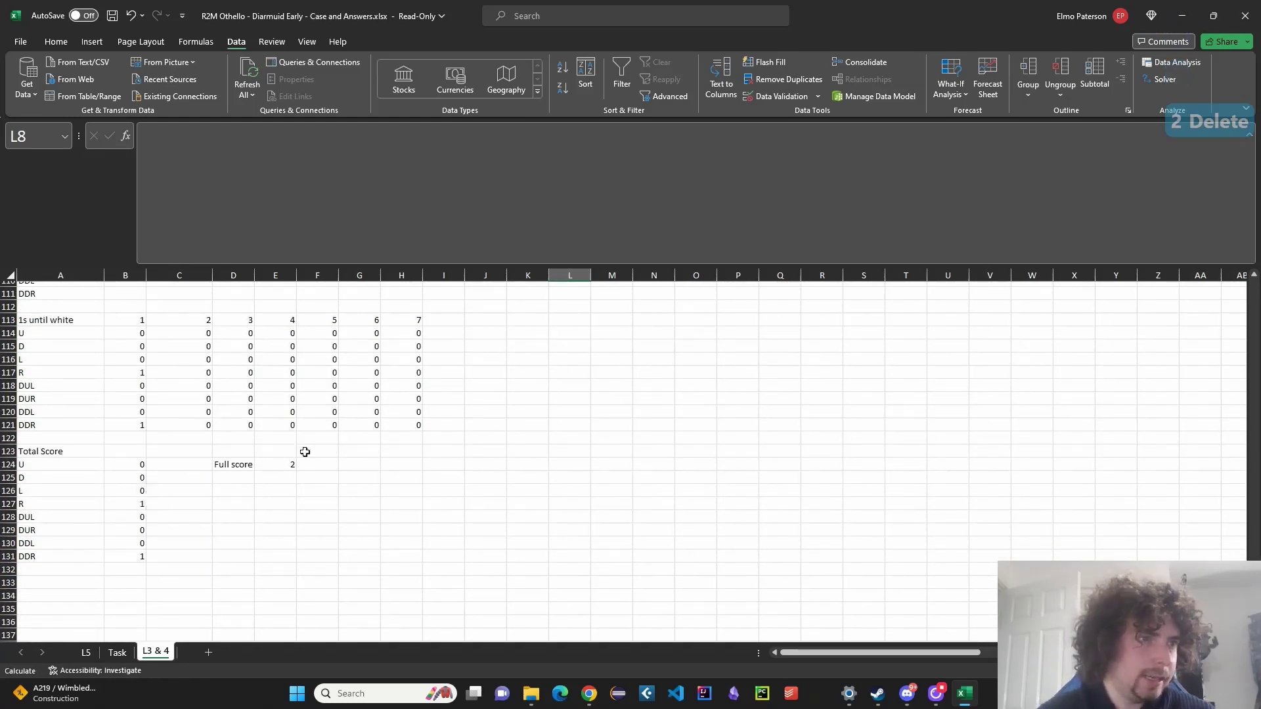
pyautogui.click(289, 464)
pyautogui.moveTo(105, 465); pyautogui.dragTo(141, 568)
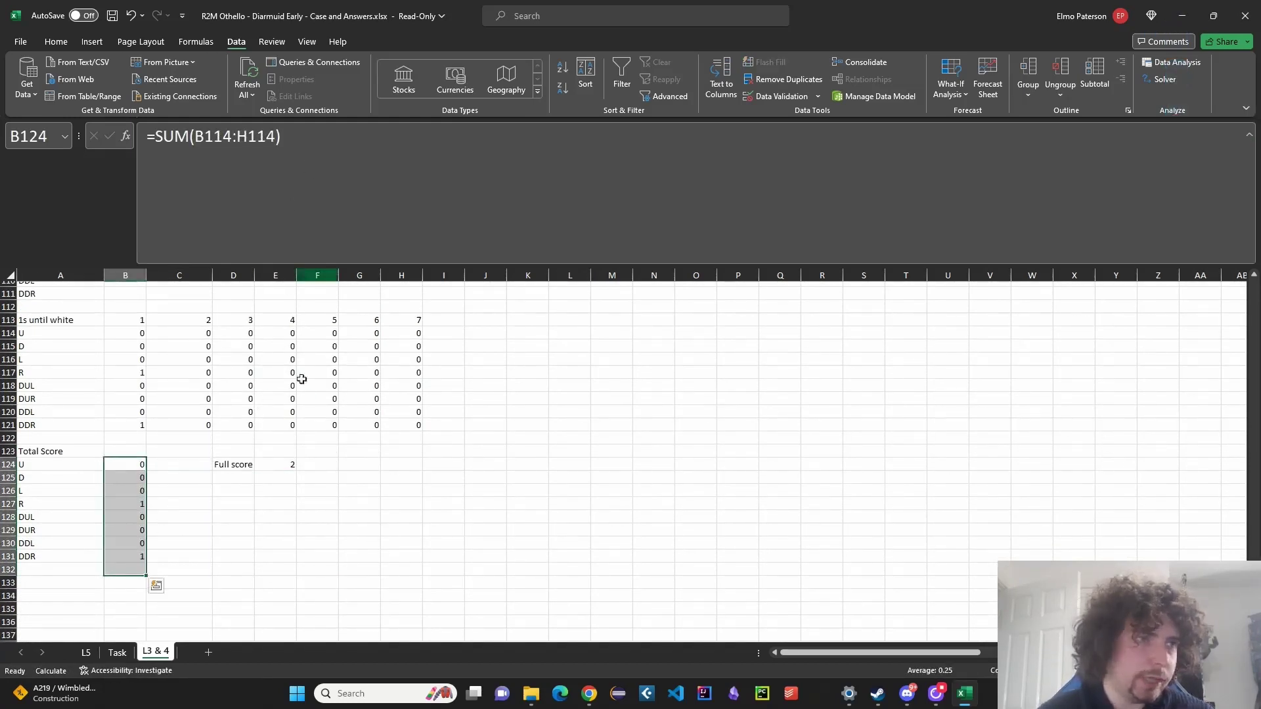
pyautogui.doubleClick(289, 464)
pyautogui.click(566, 477)
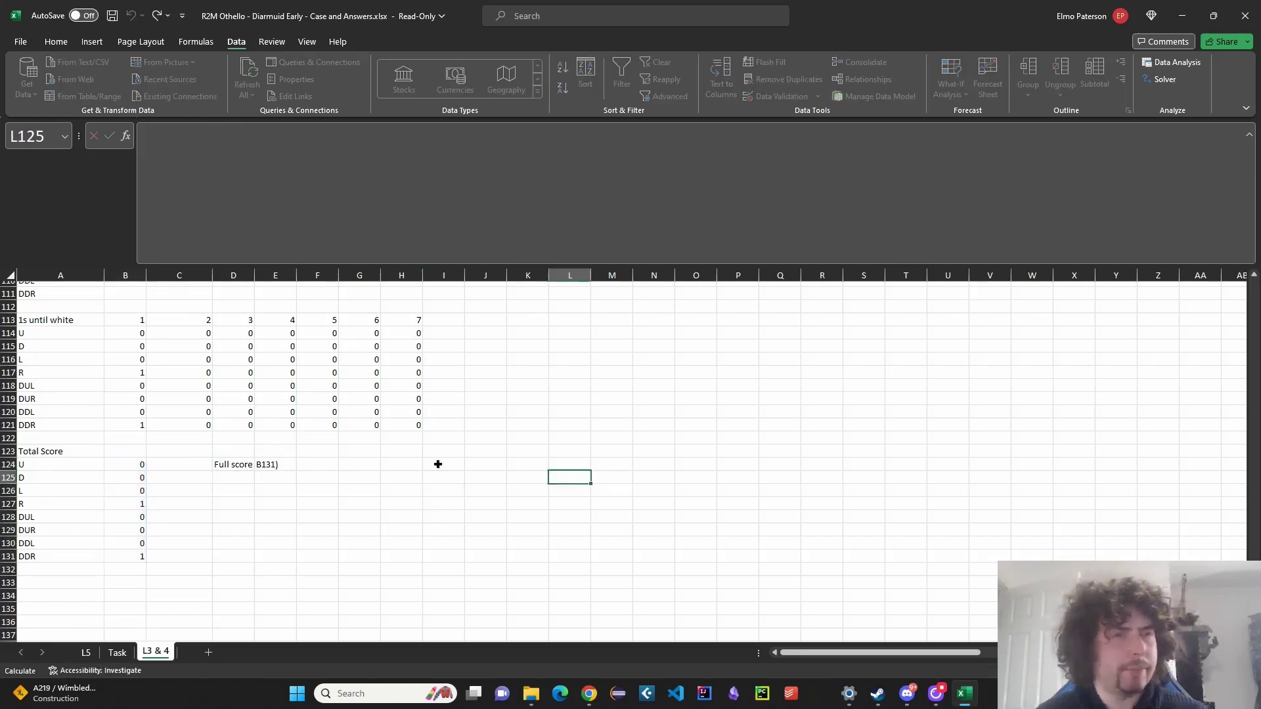
pyautogui.scroll(20, 438, 464)
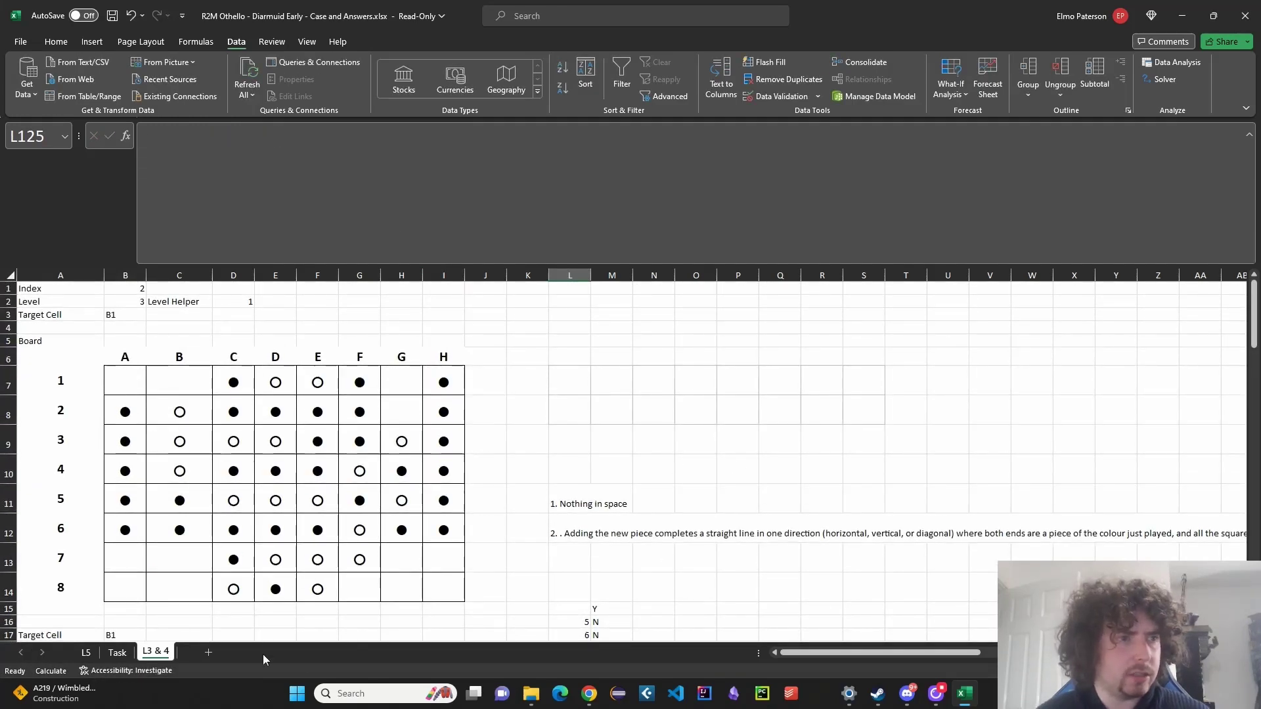
# Return to the Task sheet and look over the Current Score, the case title and the Othello instructions.
pyautogui.click(118, 653)
pyautogui.click(467, 484)
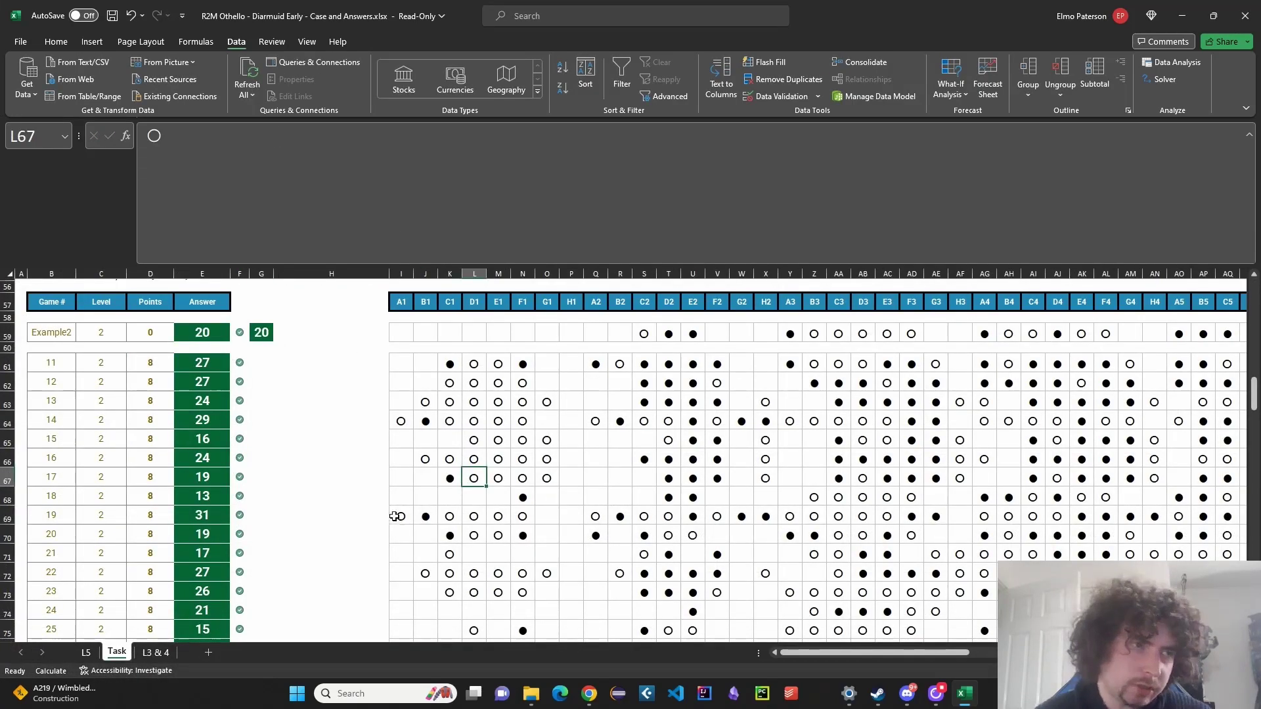
pyautogui.scroll(10, 396, 517)
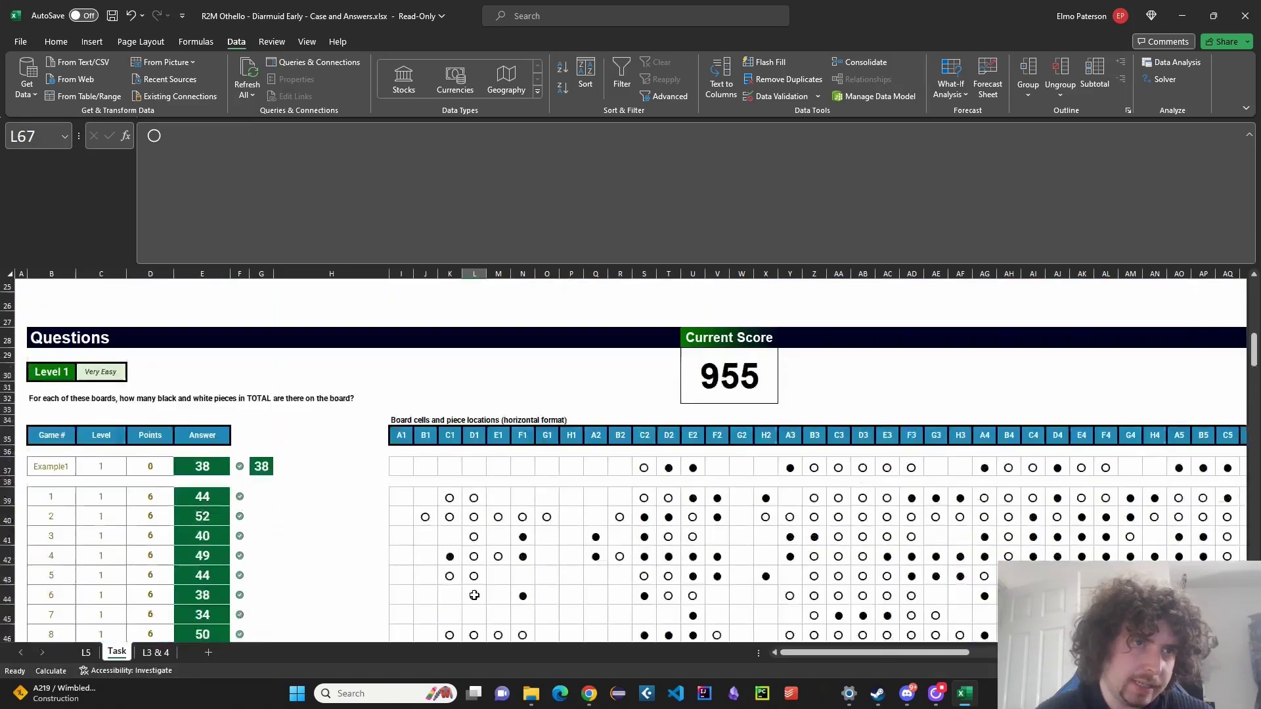
pyautogui.scroll(7, 474, 596)
pyautogui.click(407, 575)
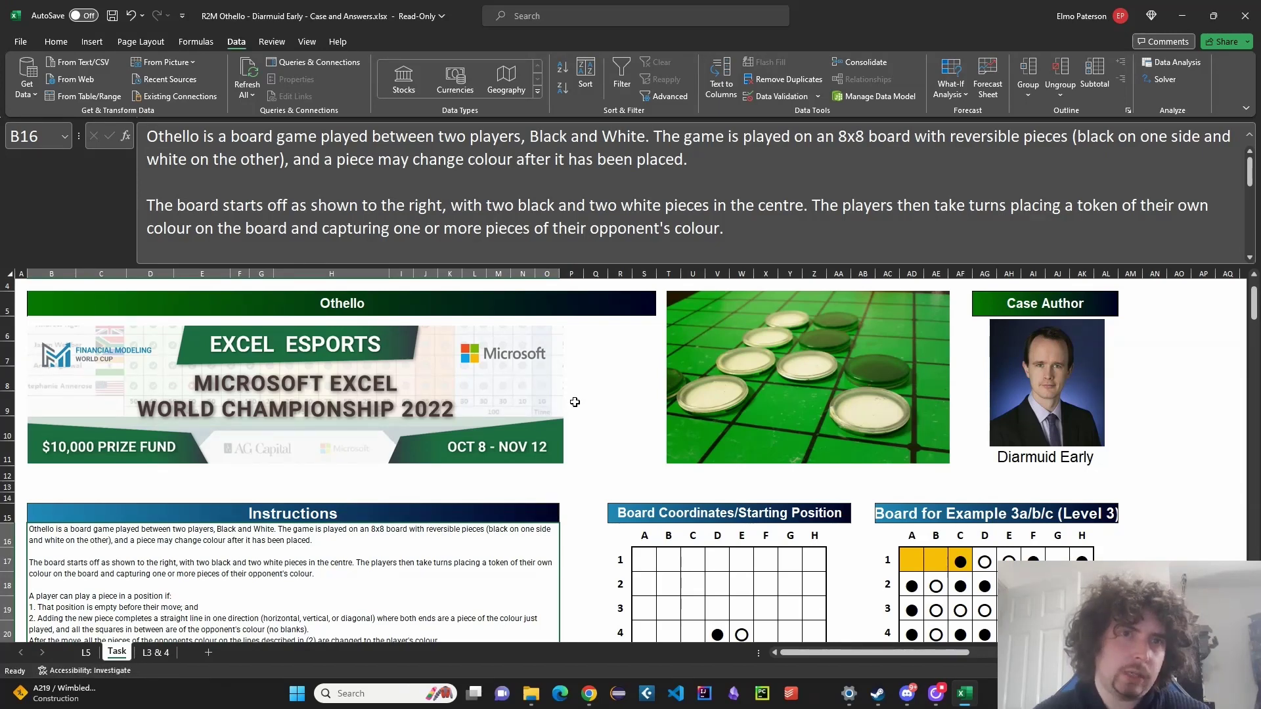
pyautogui.click(634, 432)
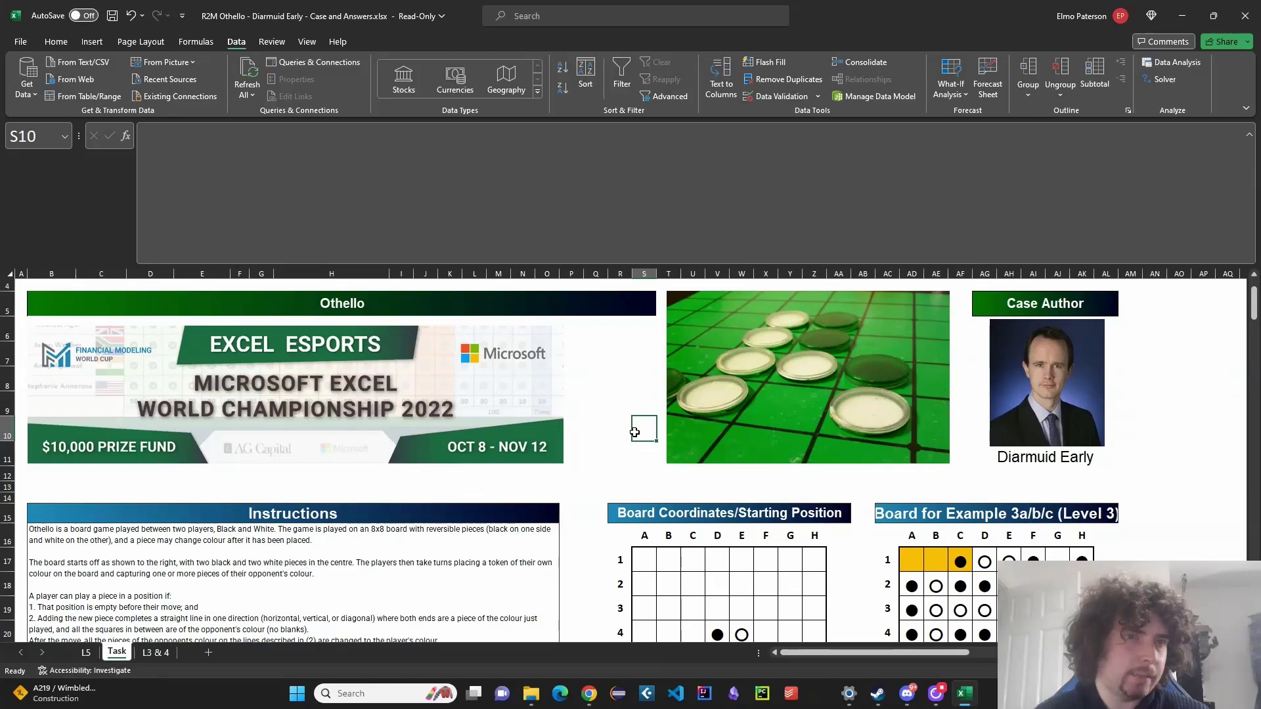
# Look through the Level 3 to Level 5 question sections of the Task sheet and review the Level 4 answers and checks.
pyautogui.scroll(-13, 625, 447)
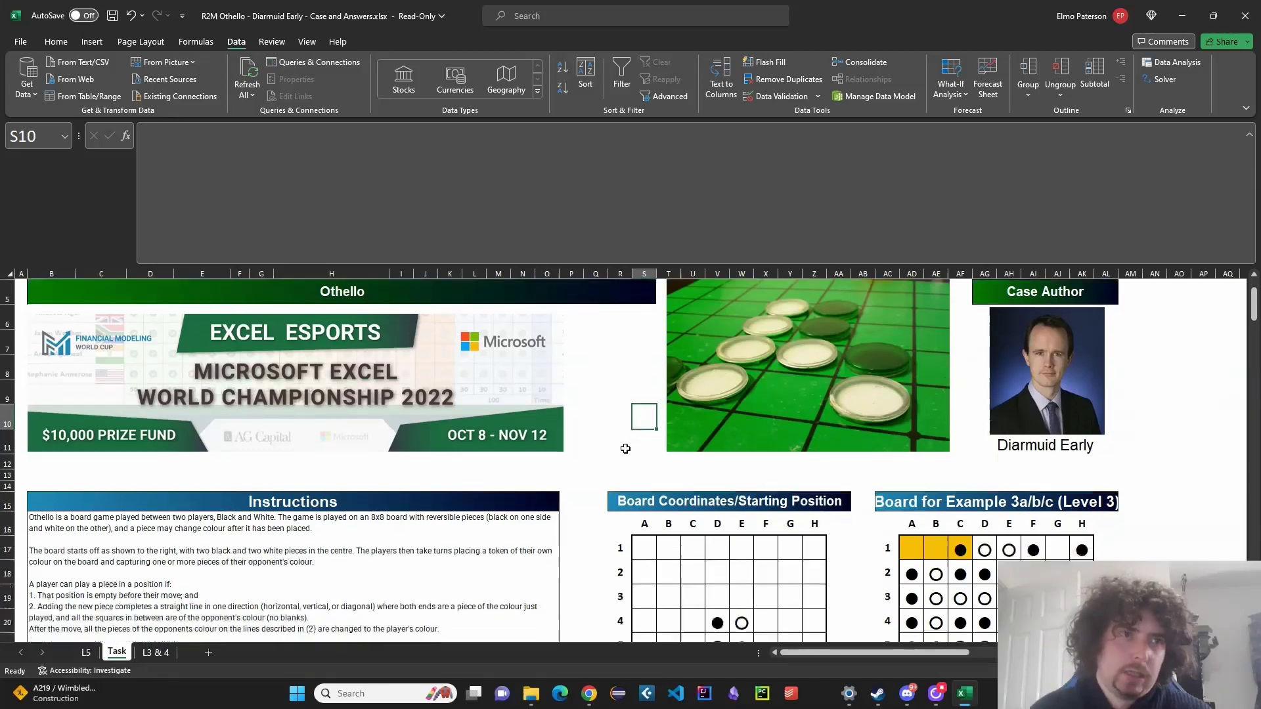
pyautogui.scroll(-20, 611, 479)
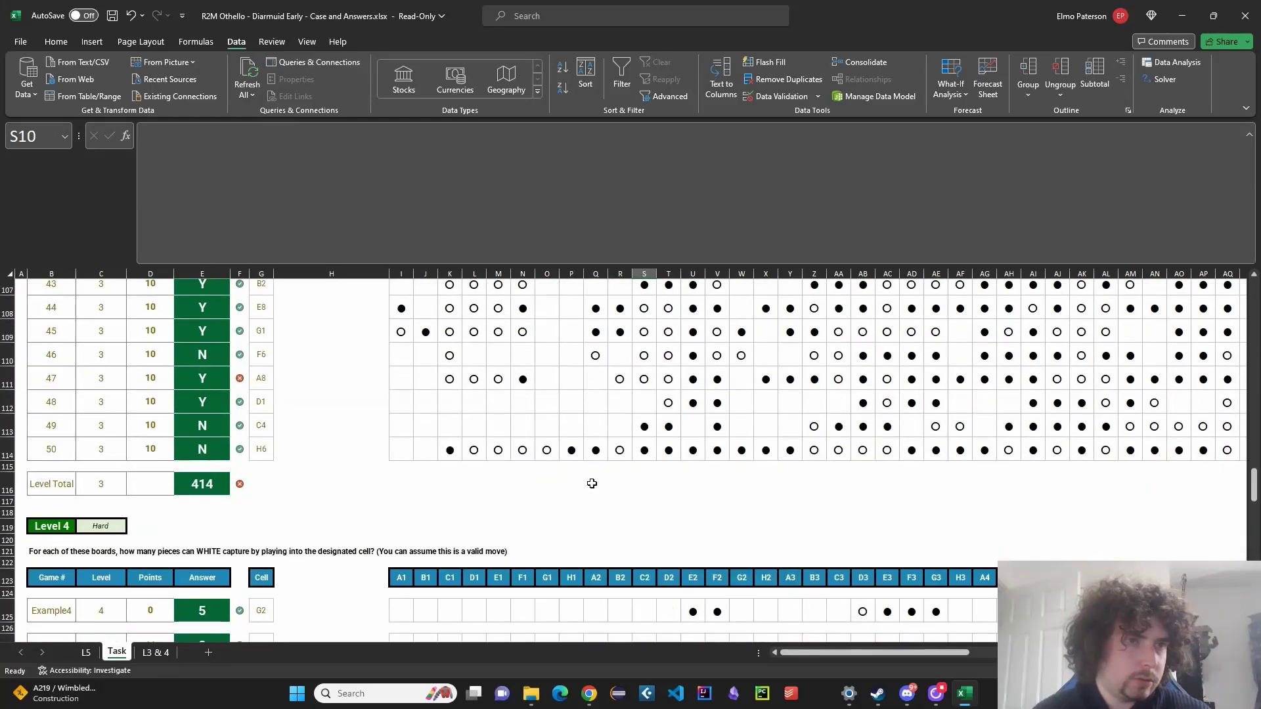
pyautogui.scroll(-12, 592, 484)
pyautogui.click(592, 483)
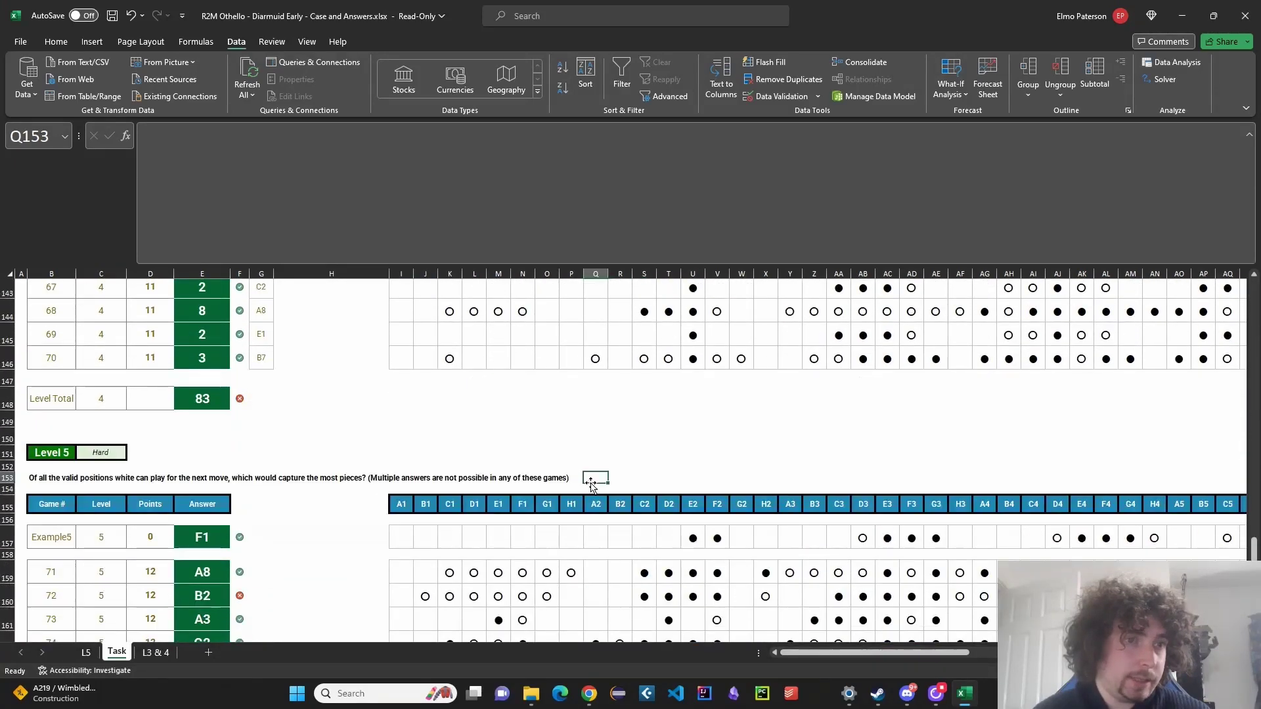
pyautogui.scroll(7, 591, 483)
pyautogui.click(819, 442)
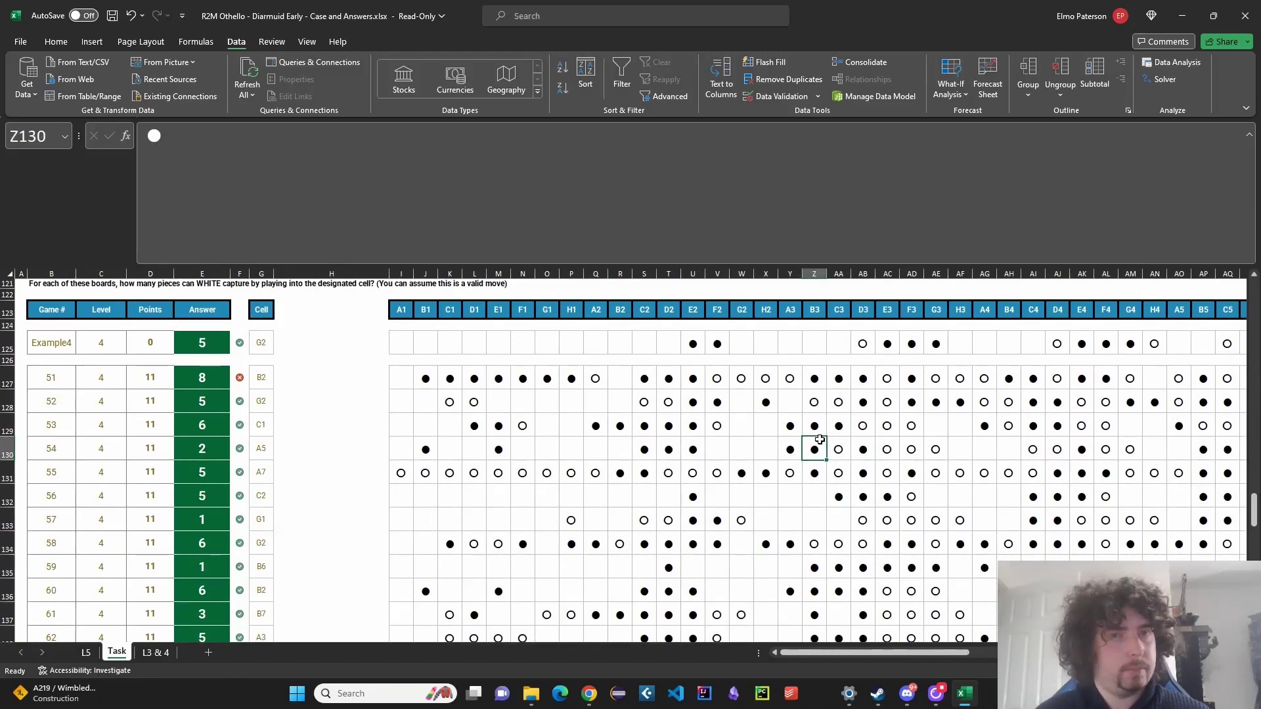
pyautogui.scroll(-2, 801, 480)
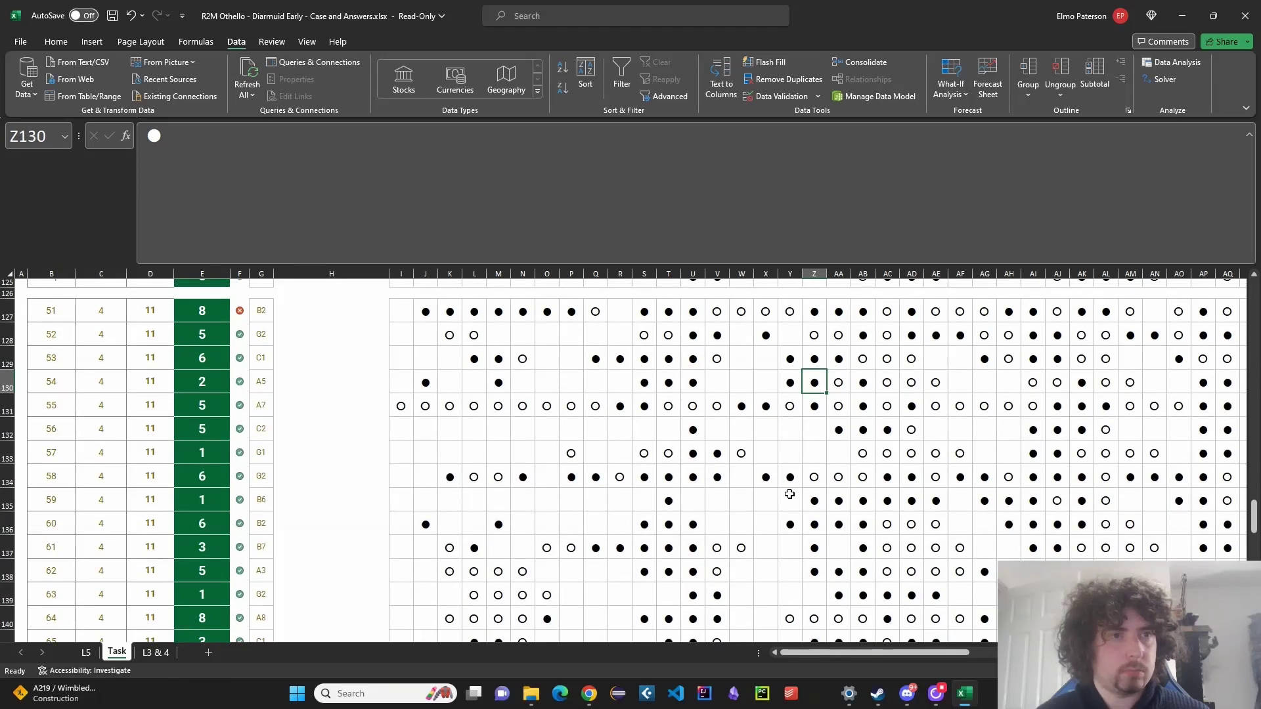
pyautogui.scroll(1, 790, 494)
pyautogui.click(790, 503)
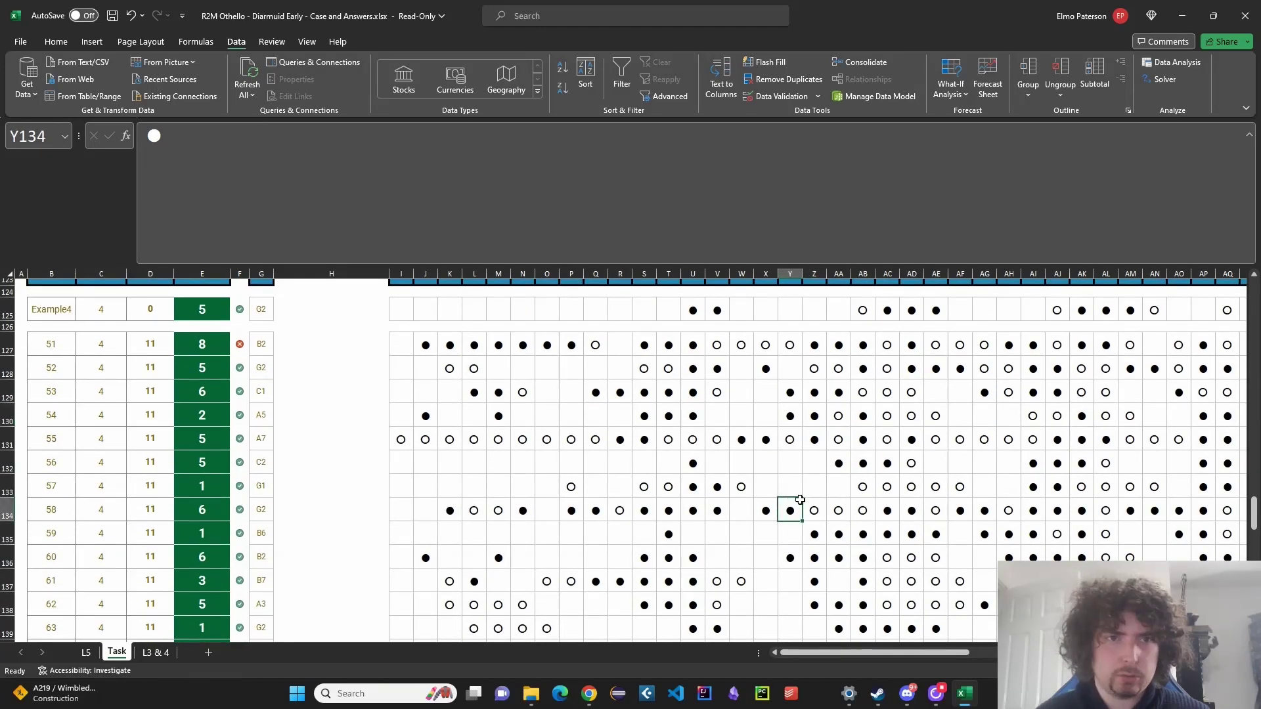